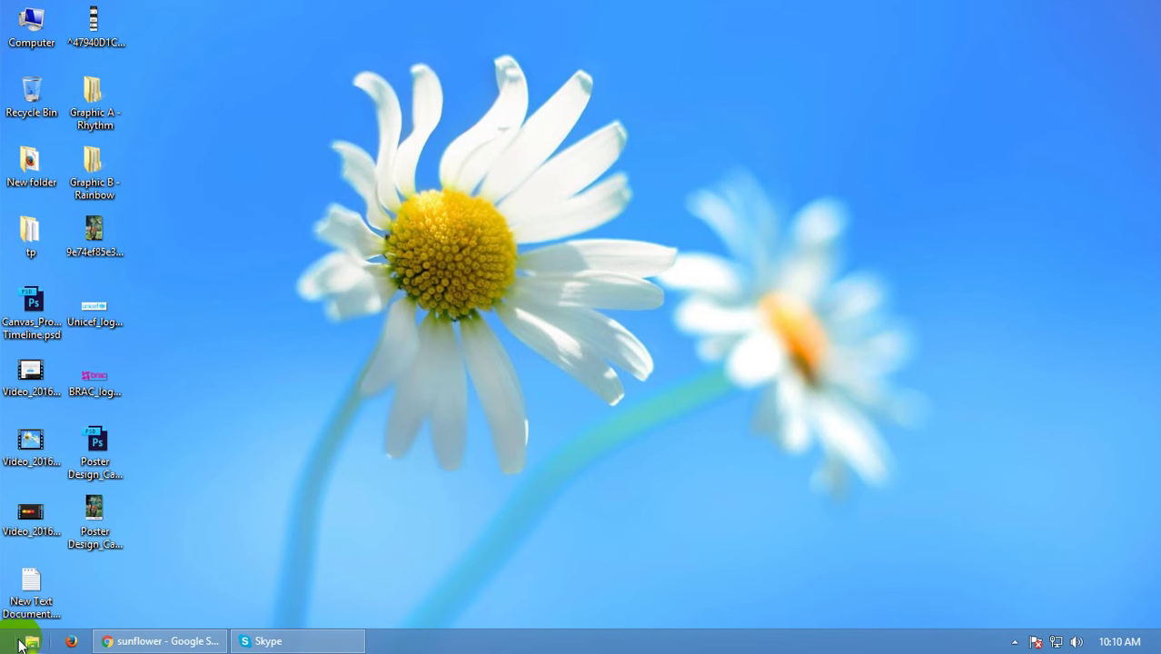
- Launch Adobe Photoshop CC from the Windows Start screen
{"action": "left_click", "coordinate": [3, 645]}
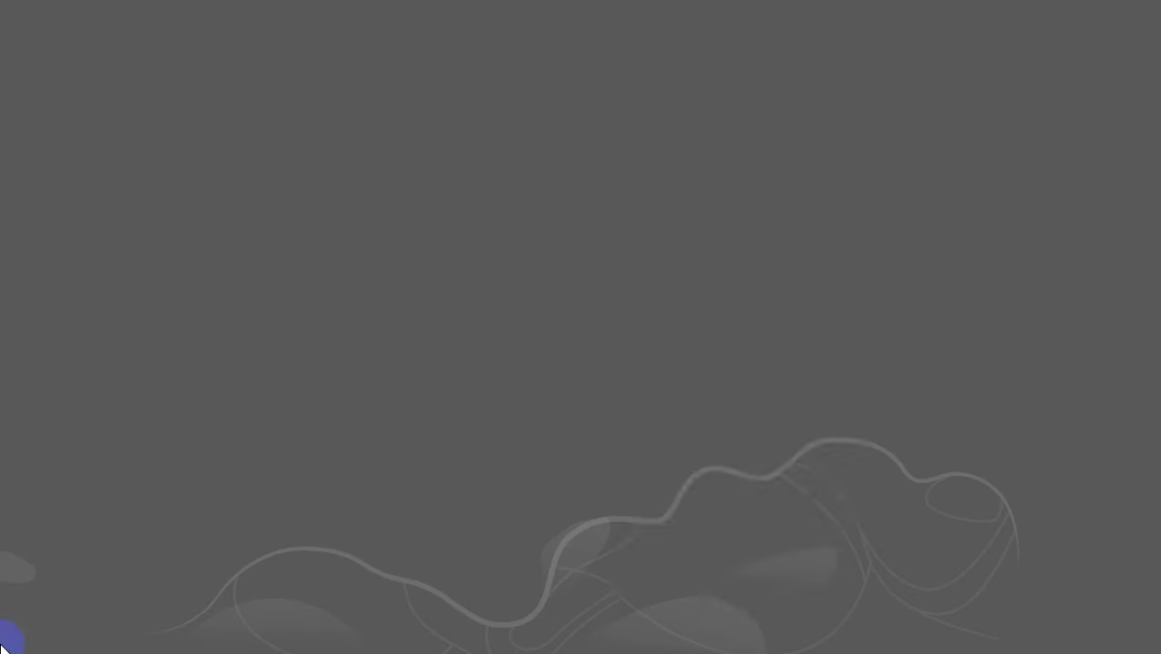
{"action": "left_click", "coordinate": [156, 227]}
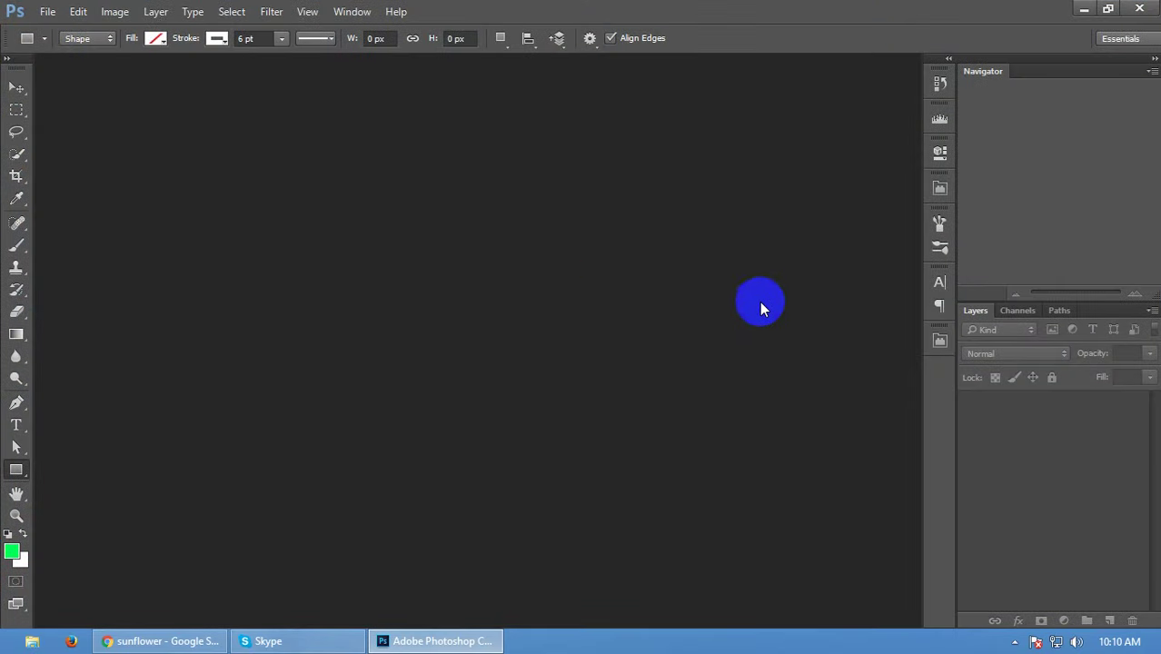
- Create an International Paper A4 document, 8.268 × 11.693 in, 300 ppi, CMYK
{"action": "left_click", "coordinate": [45, 11]}
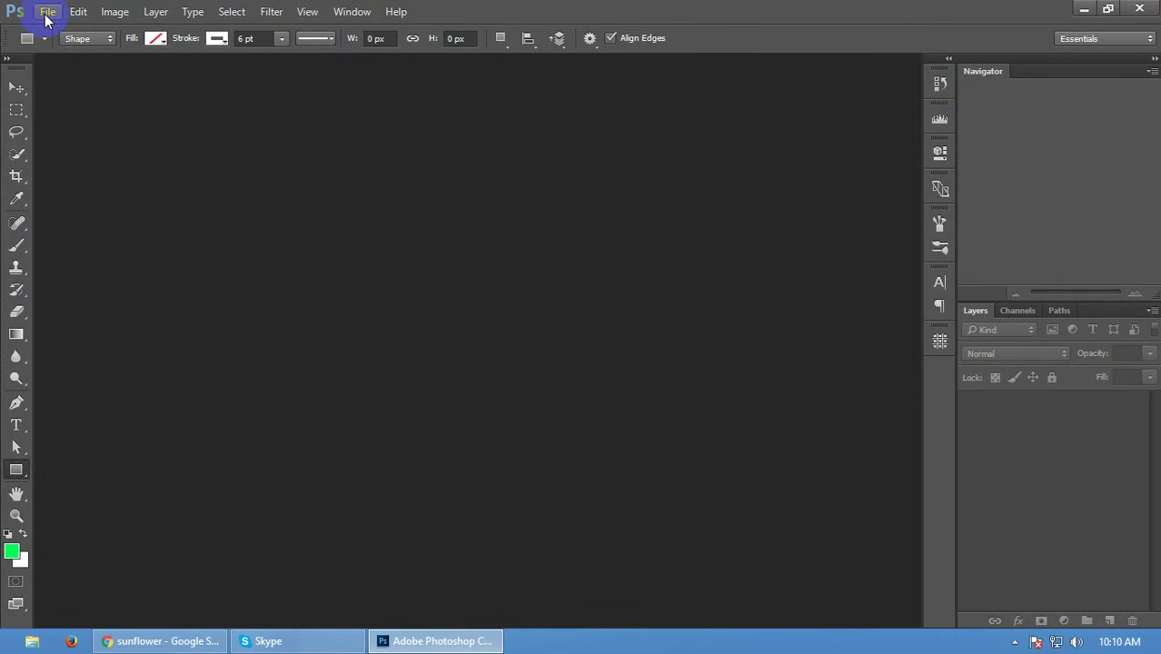
{"action": "left_click", "coordinate": [46, 13]}
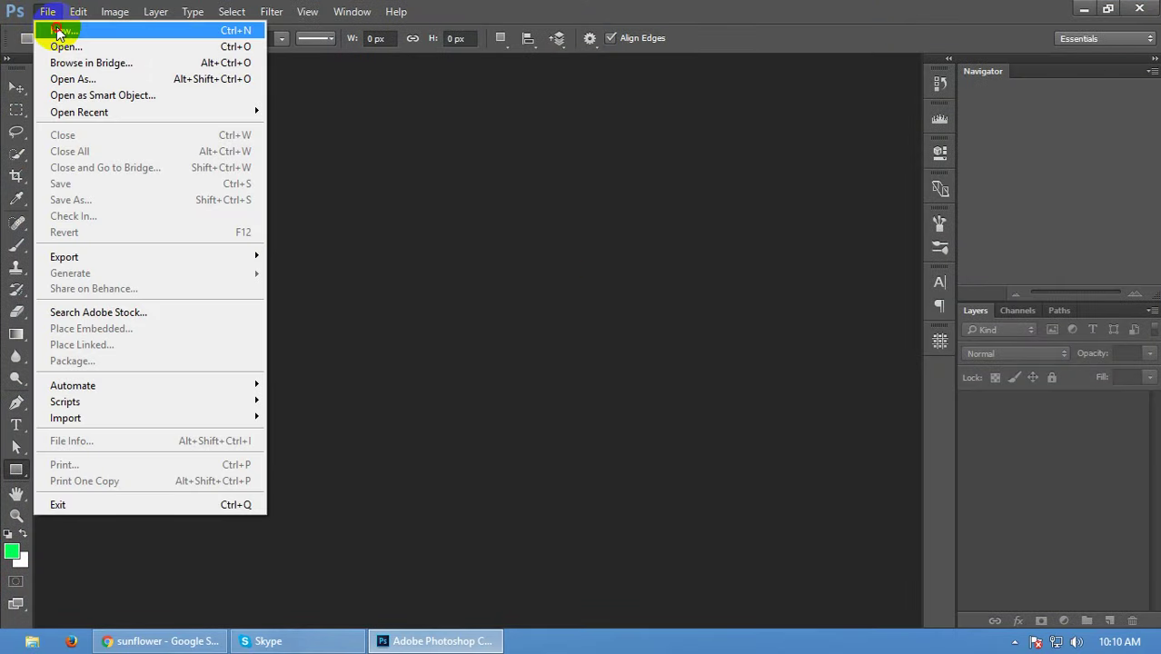
{"action": "left_click", "coordinate": [58, 31]}
{"action": "left_click", "coordinate": [594, 205]}
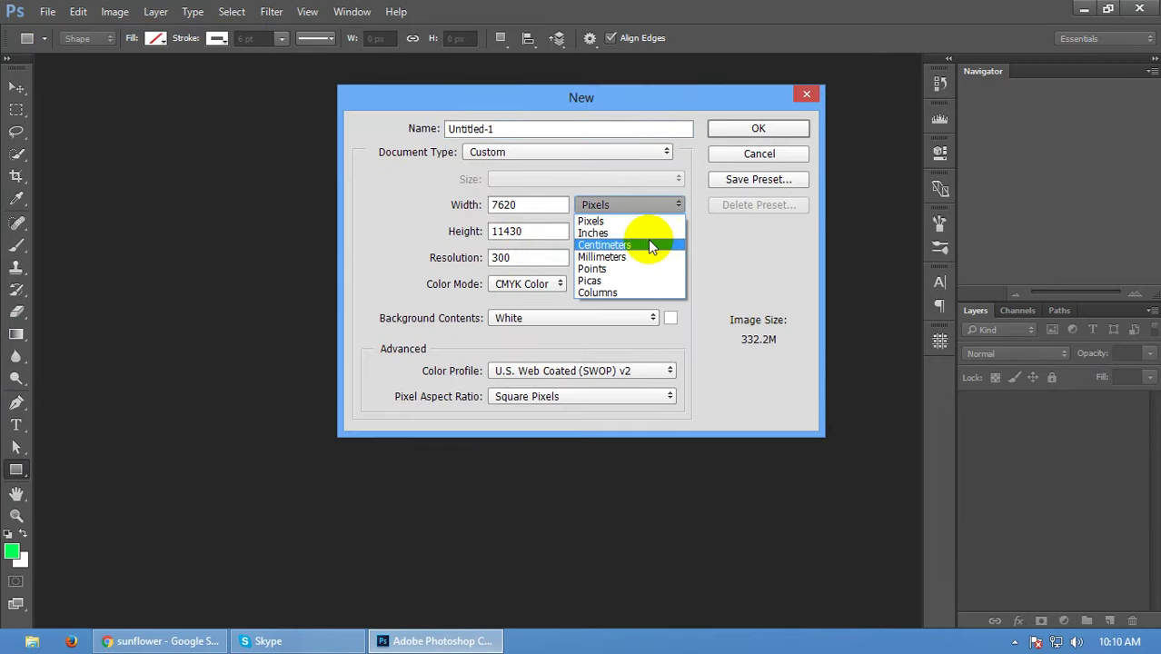
{"action": "left_click", "coordinate": [643, 233]}
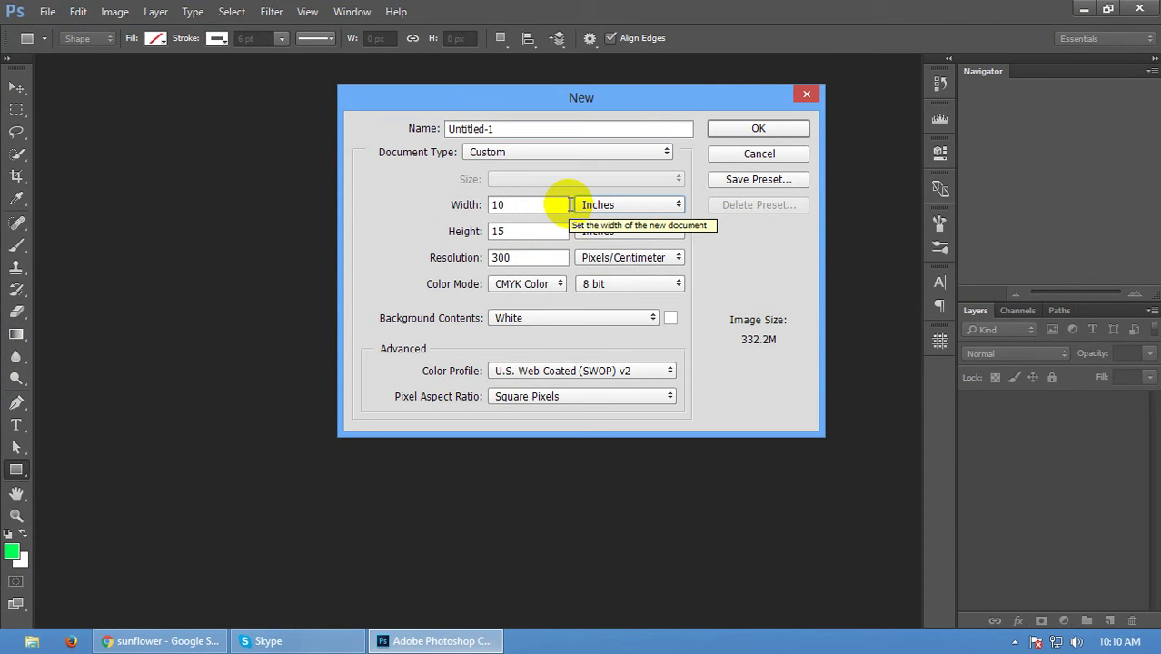
{"action": "left_click", "coordinate": [555, 150]}
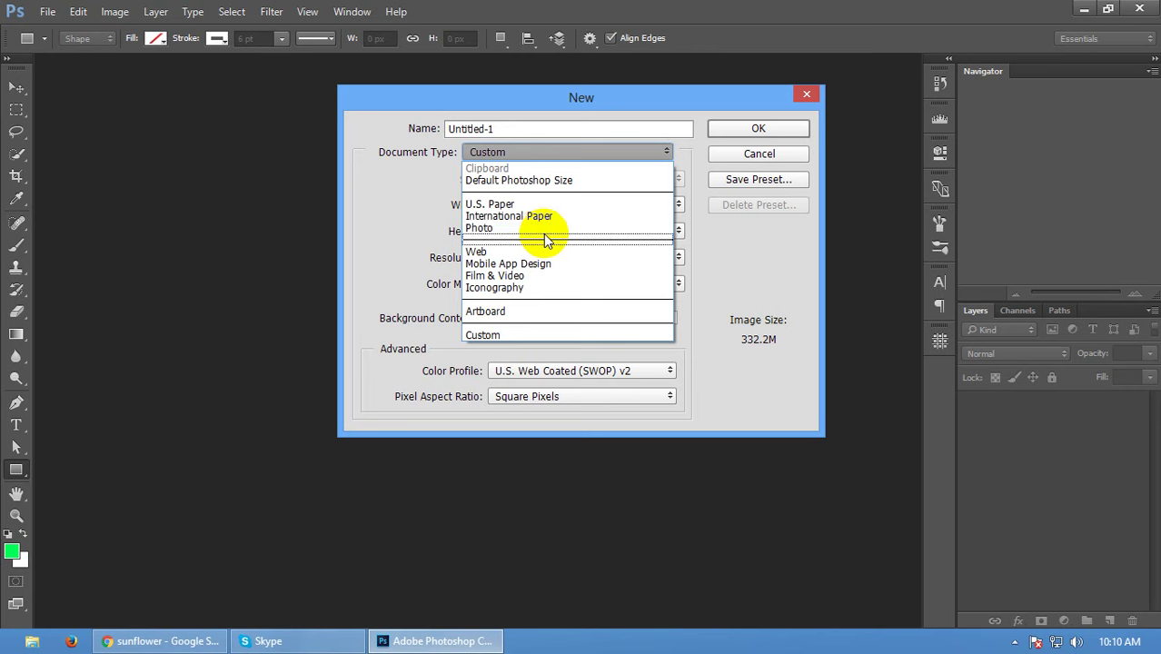
{"action": "left_click", "coordinate": [540, 216]}
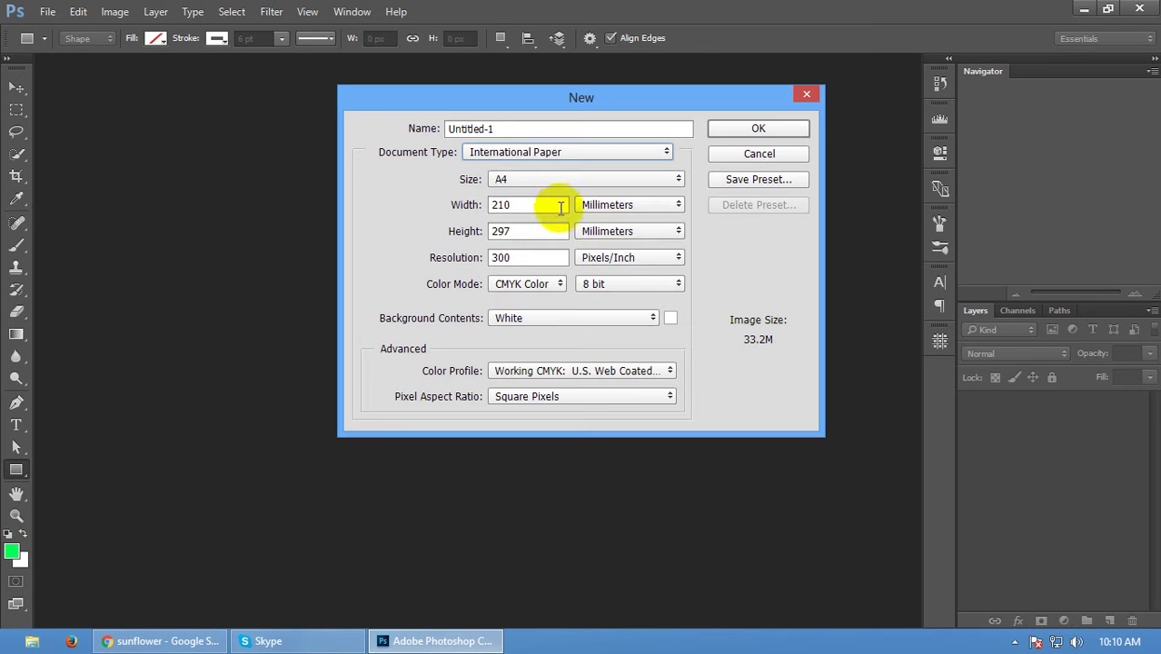
{"action": "left_click", "coordinate": [636, 204]}
{"action": "left_click", "coordinate": [607, 233]}
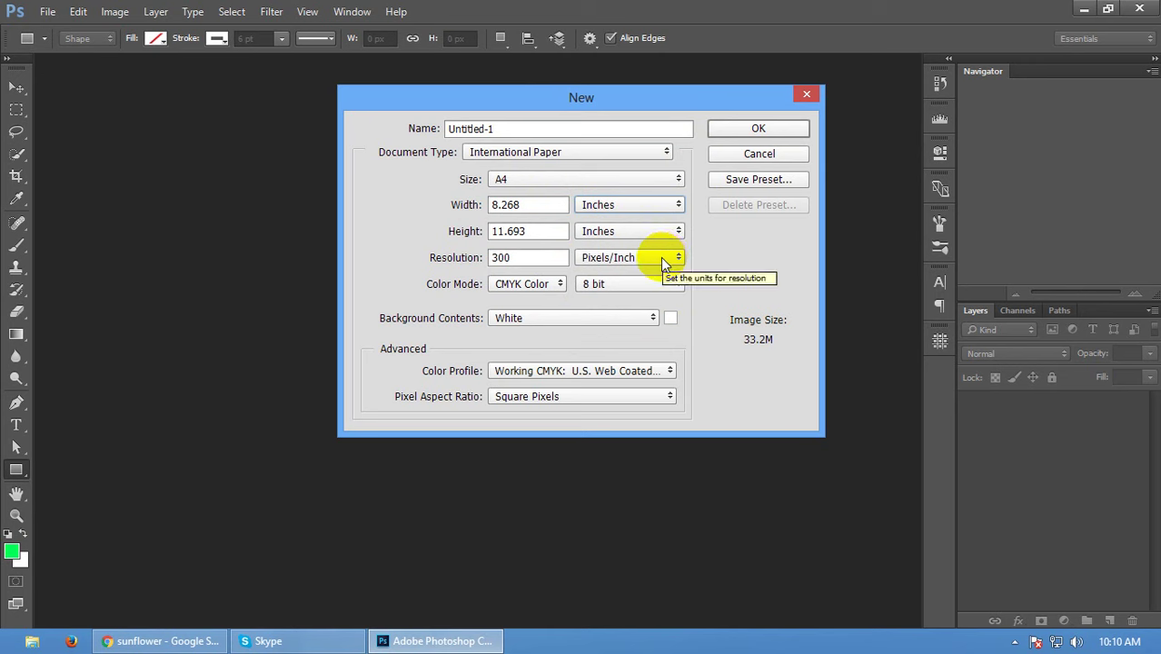
{"action": "left_click", "coordinate": [776, 132]}
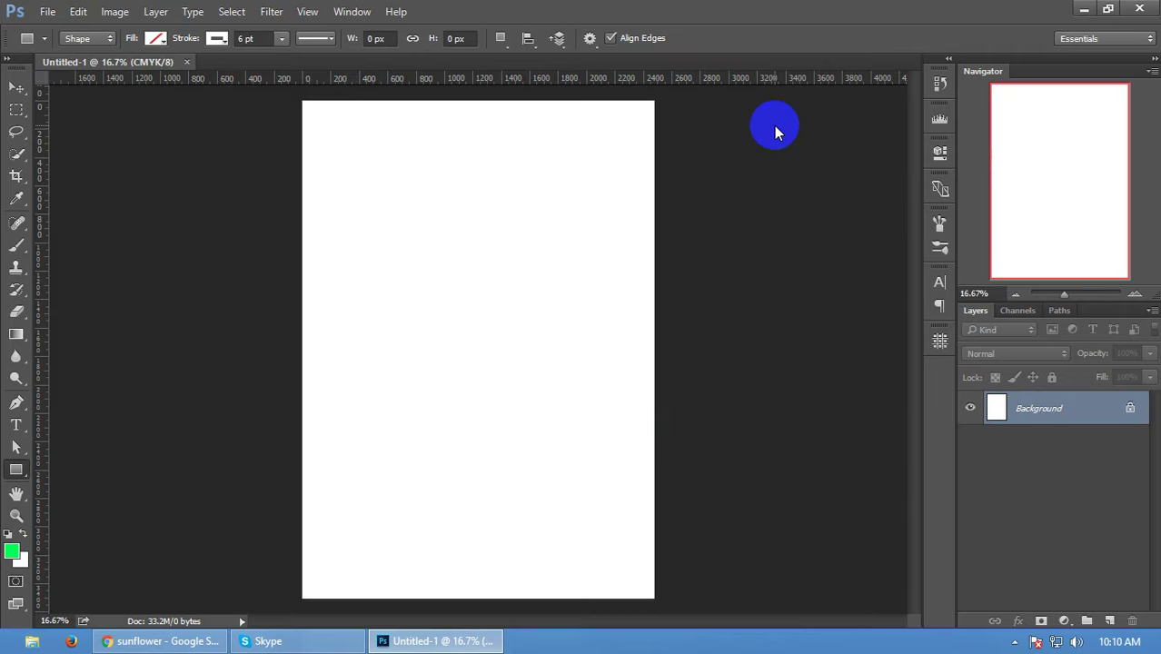
- Rotate the canvas 90° clockwise to landscape and begin unlocking the Background layer
{"action": "left_click", "coordinate": [115, 13]}
{"action": "mouse_move", "coordinate": [145, 167]}
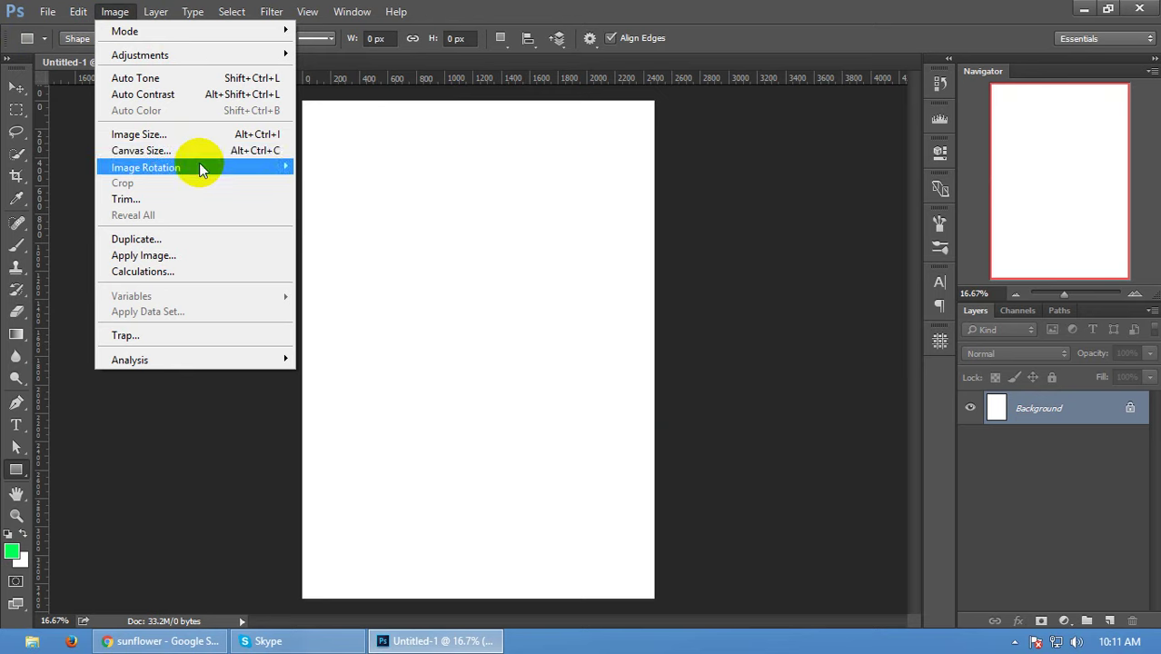
{"action": "left_click", "coordinate": [309, 184]}
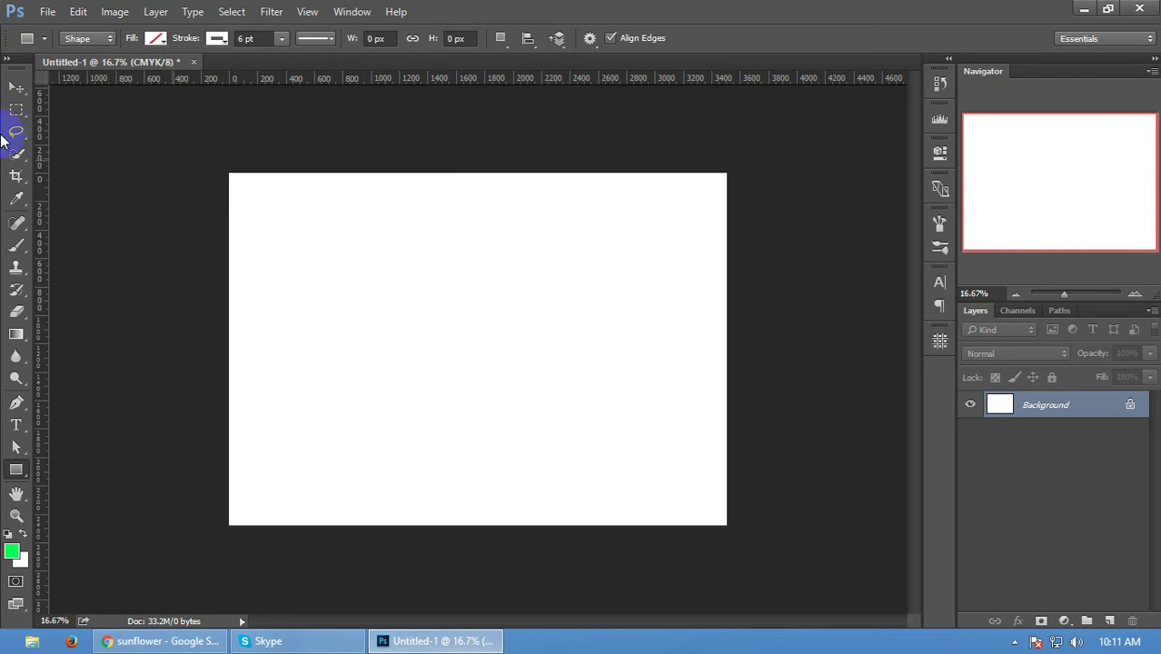
{"action": "left_click", "coordinate": [17, 92]}
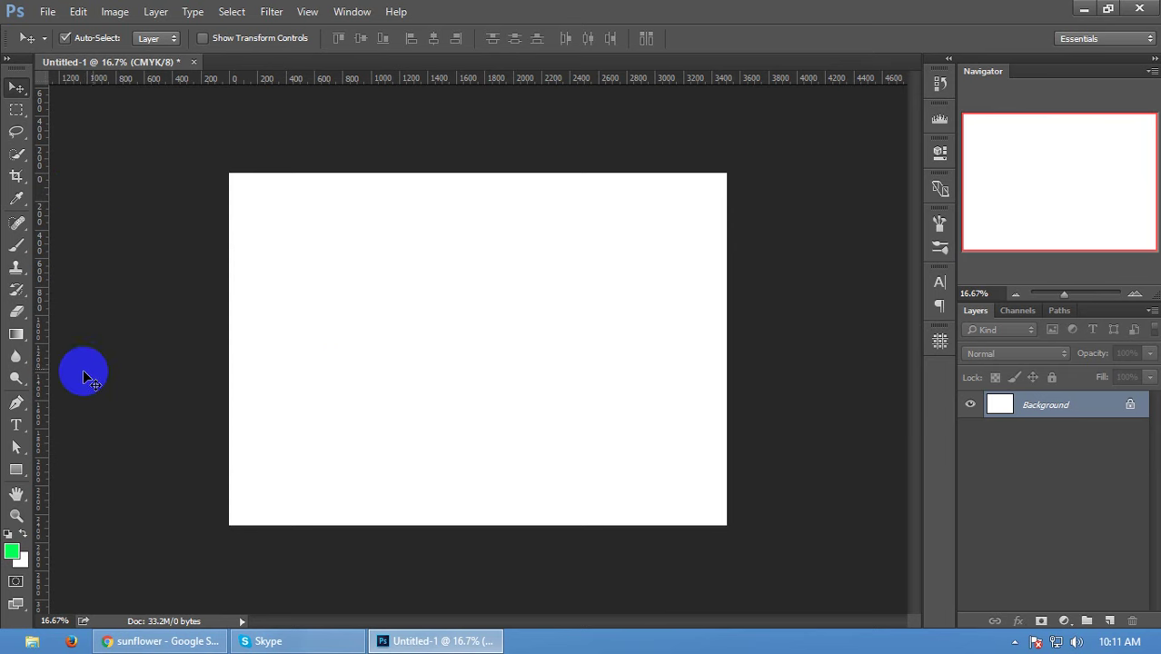
{"action": "left_click", "coordinate": [16, 470]}
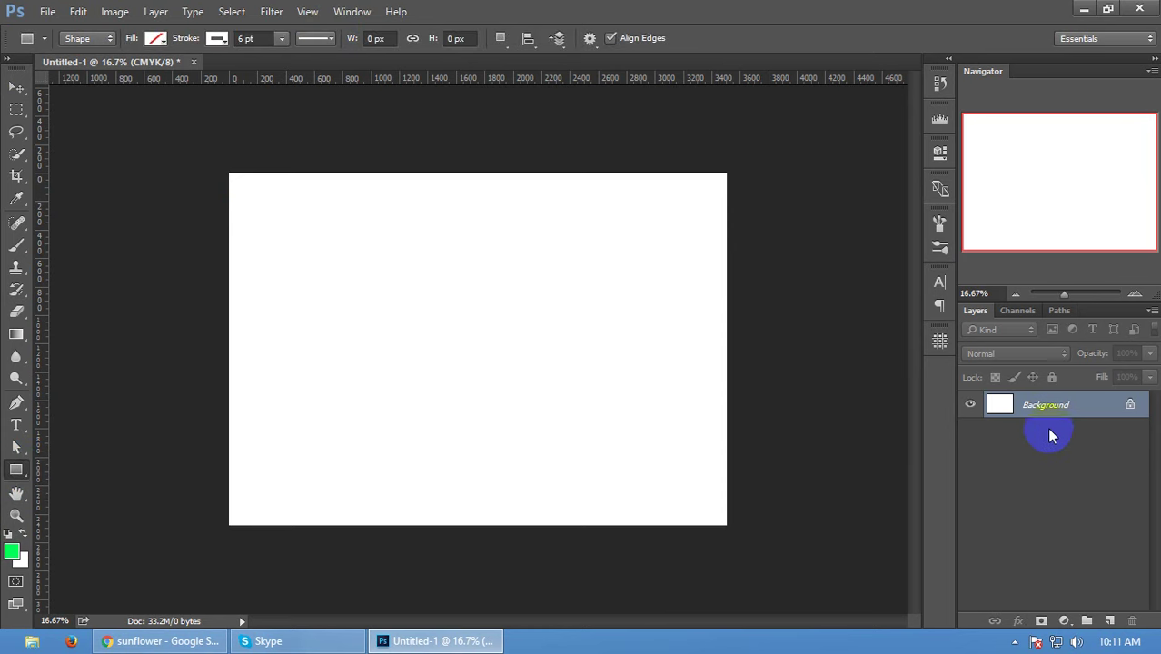
{"action": "double_click", "coordinate": [999, 405]}
- Confirm Layer 0 and draw a rectangle shape covering the whole landscape page
{"action": "key", "text": "Return"}
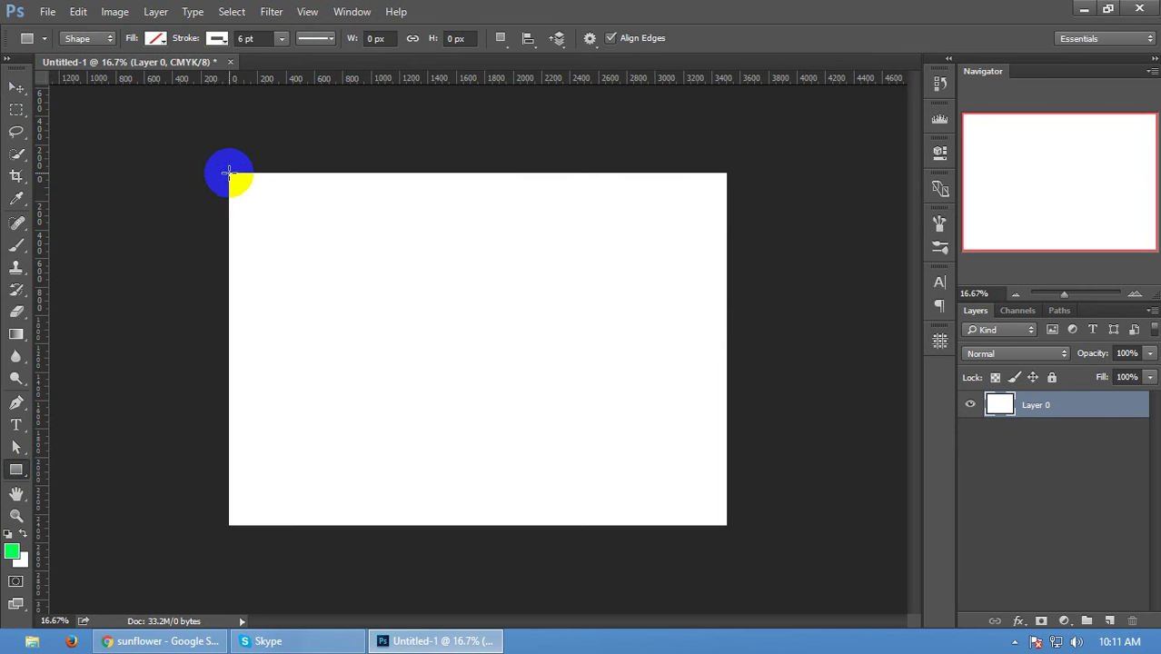
{"action": "left_click_drag", "start_coordinate": [229, 172], "coordinate": [724, 524]}
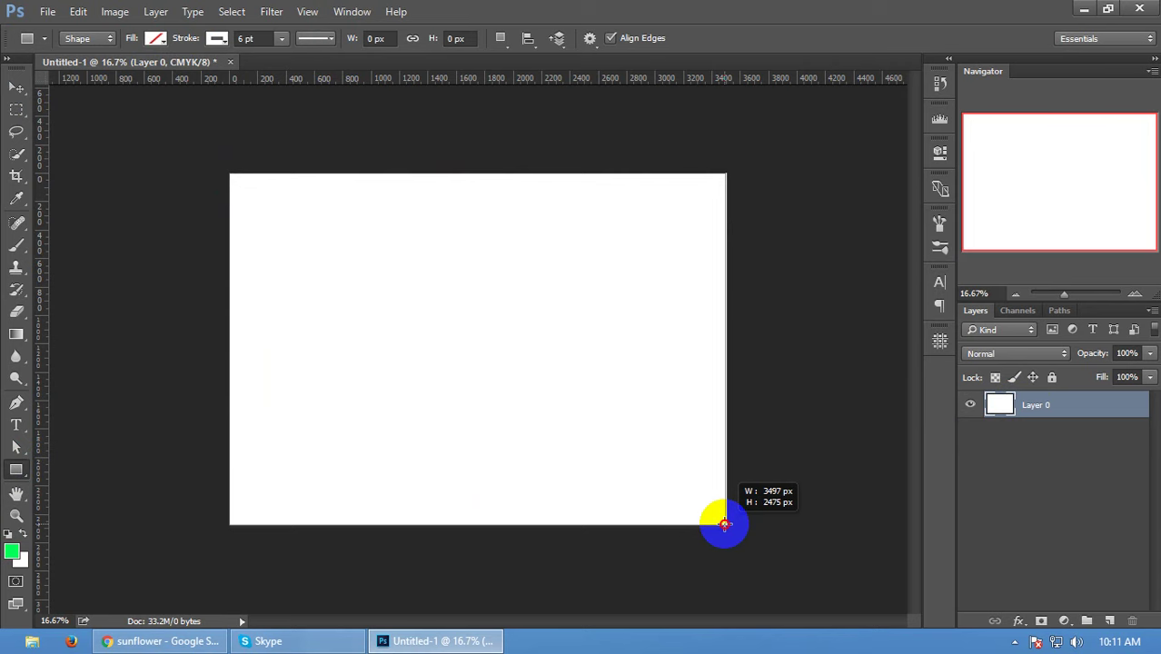
{"action": "left_click_drag", "start_coordinate": [723, 524], "coordinate": [725, 525]}
{"action": "key", "text": "v"}
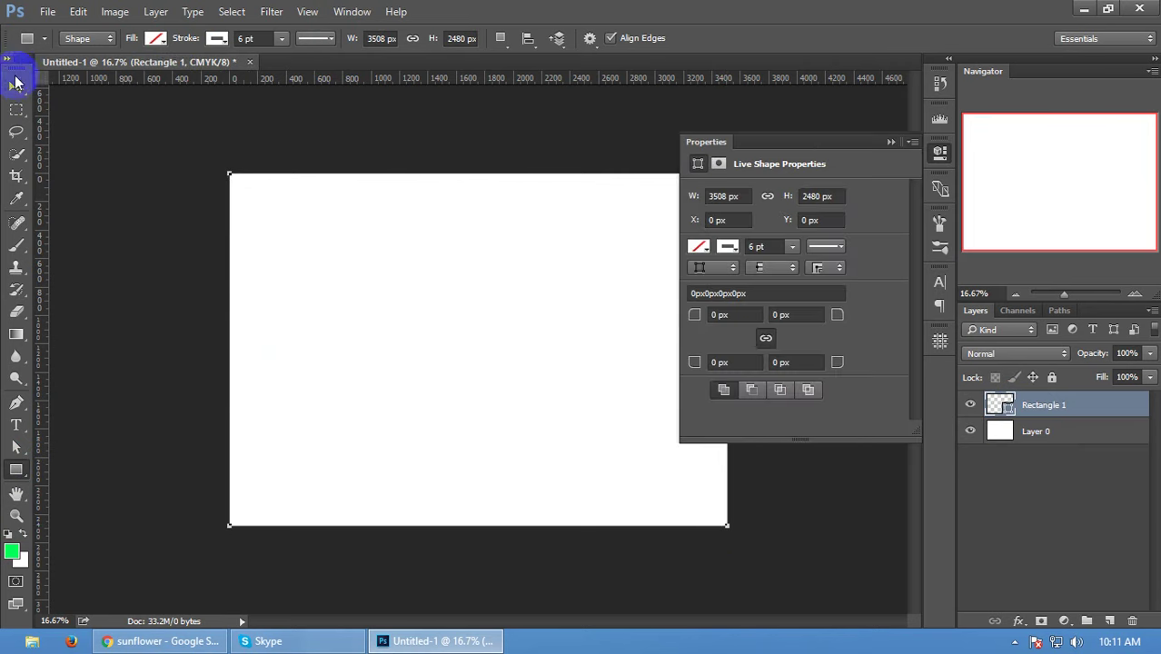
- Set the full-page rectangle's fill to dark blue in Properties
{"action": "double_click", "coordinate": [1001, 405]}
{"action": "left_click_drag", "start_coordinate": [570, 220], "coordinate": [347, 103]}
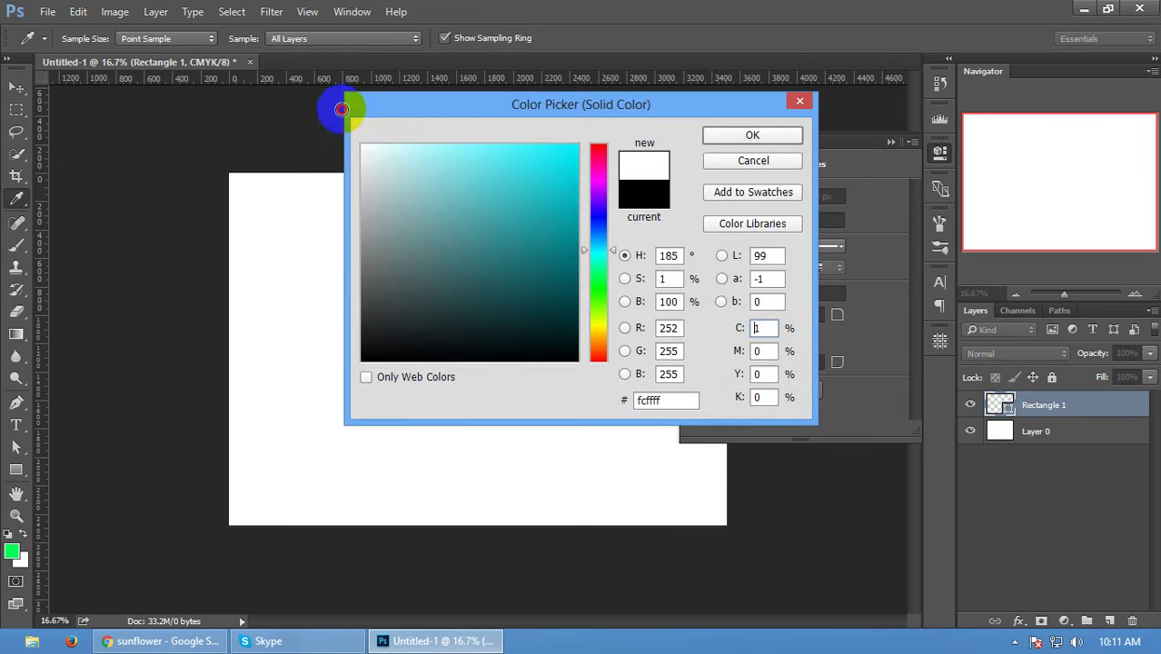
{"action": "left_click", "coordinate": [544, 178]}
{"action": "left_click", "coordinate": [752, 135]}
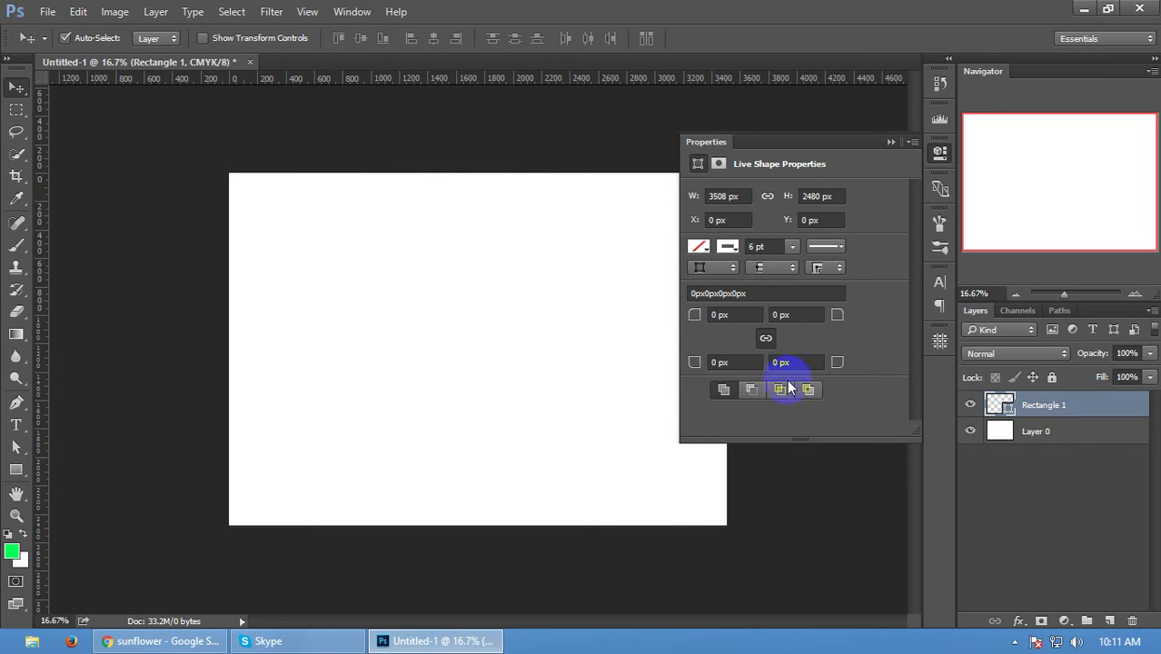
{"action": "left_click", "coordinate": [698, 247]}
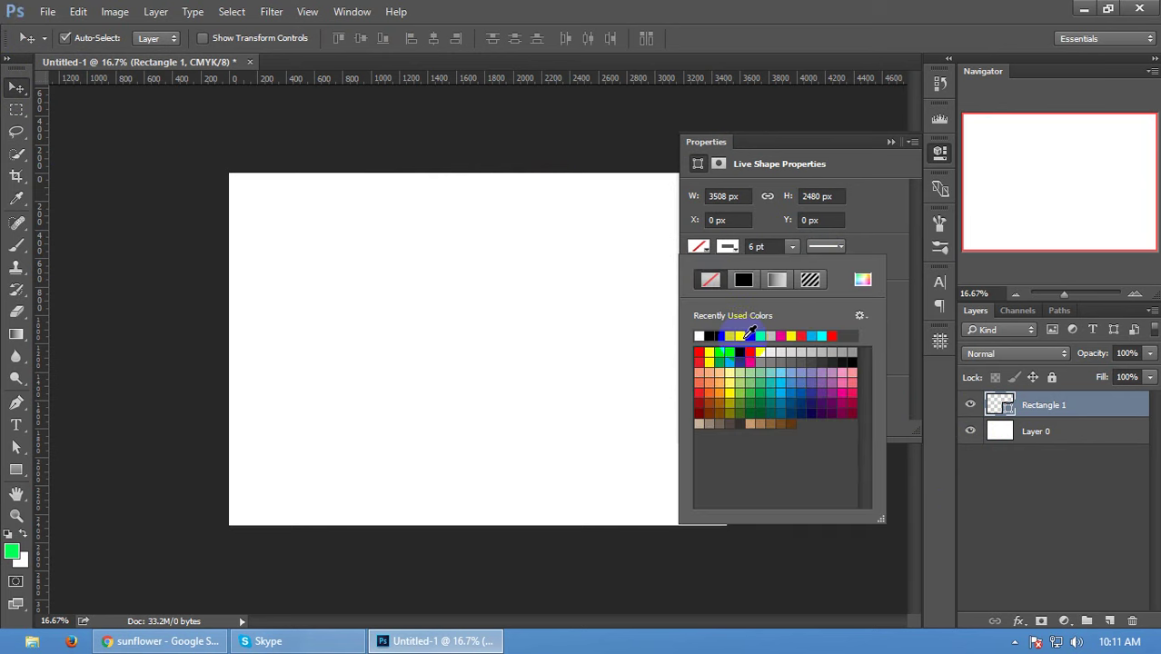
{"action": "left_click", "coordinate": [746, 335]}
{"action": "left_click", "coordinate": [710, 283]}
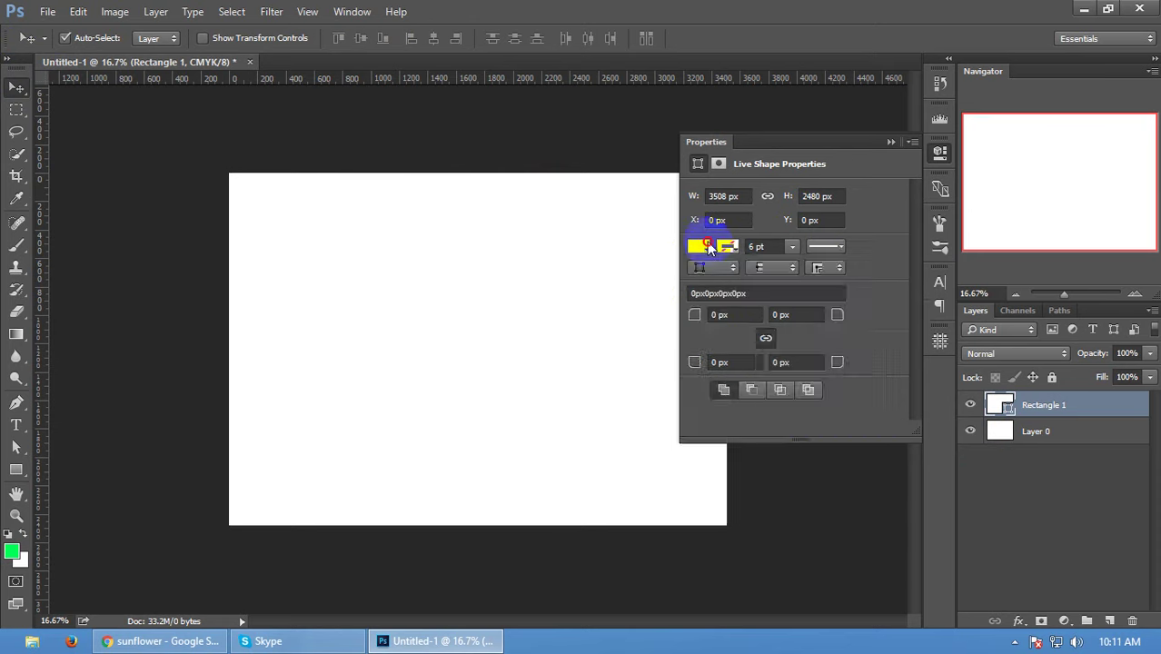
{"action": "left_click", "coordinate": [698, 246]}
{"action": "left_click", "coordinate": [738, 362]}
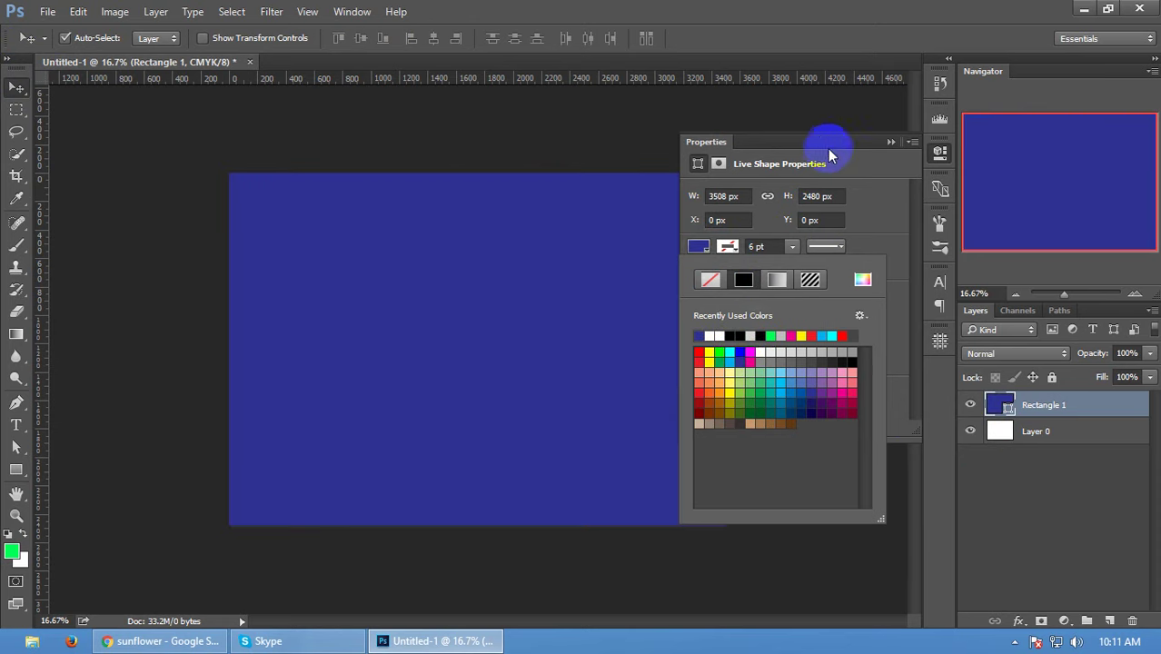
{"action": "left_click", "coordinate": [892, 142]}
{"action": "left_click", "coordinate": [1038, 577]}
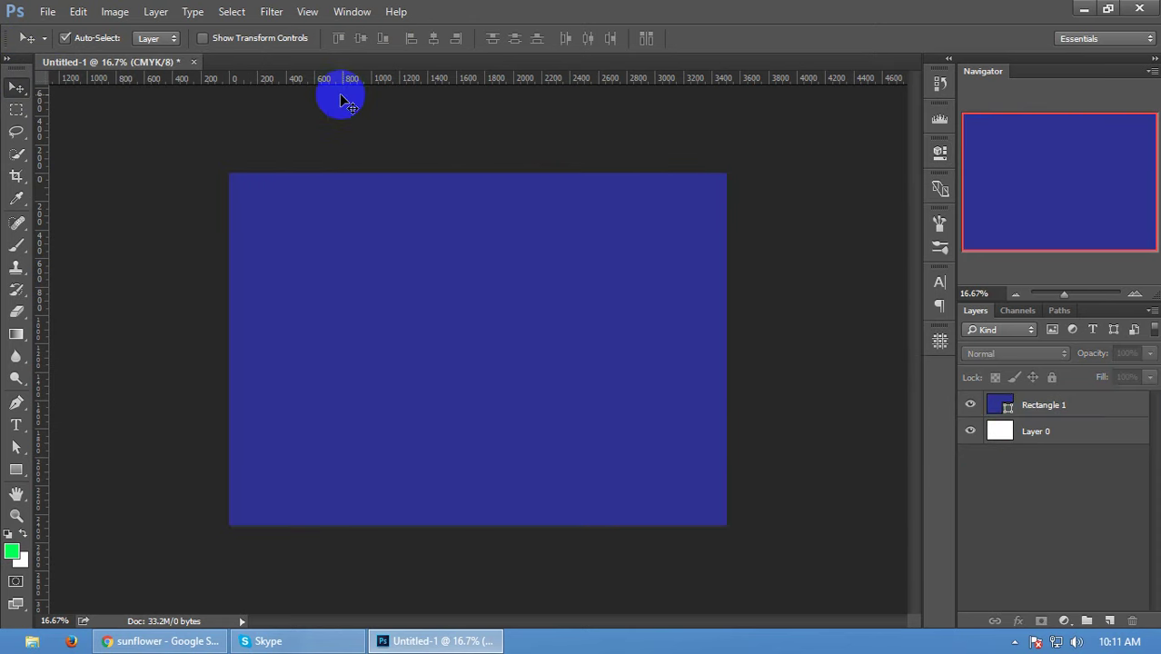
- Show transform controls, select the blue rectangle, and try then hide a centre guide
{"action": "left_click", "coordinate": [216, 38]}
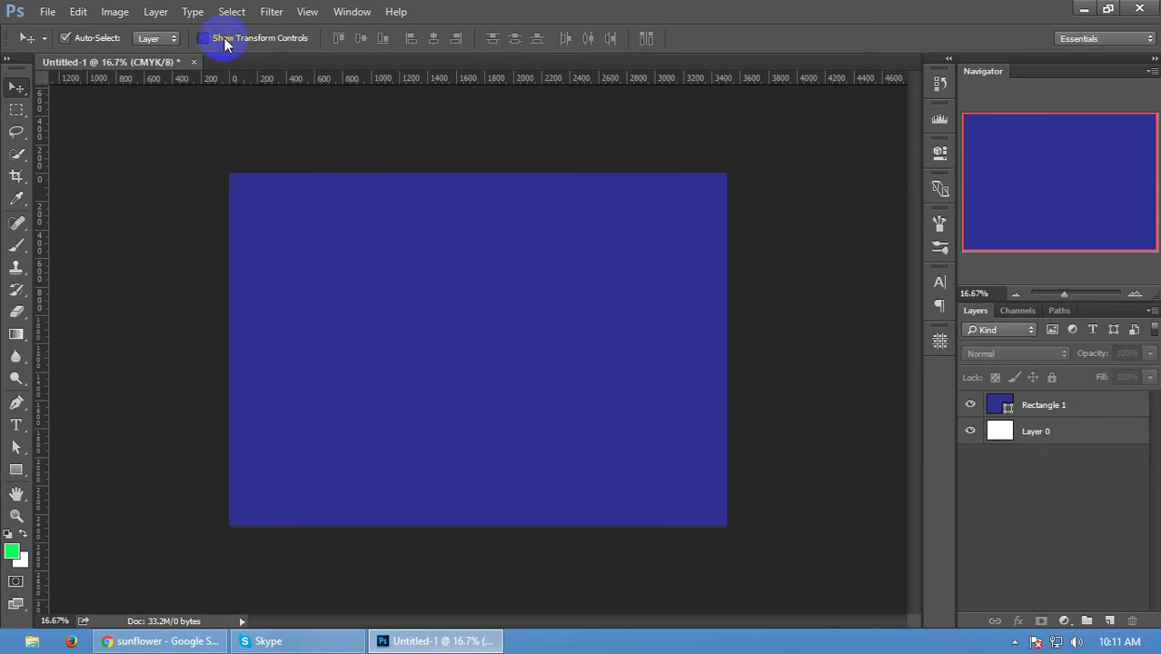
{"action": "left_click", "coordinate": [1042, 405]}
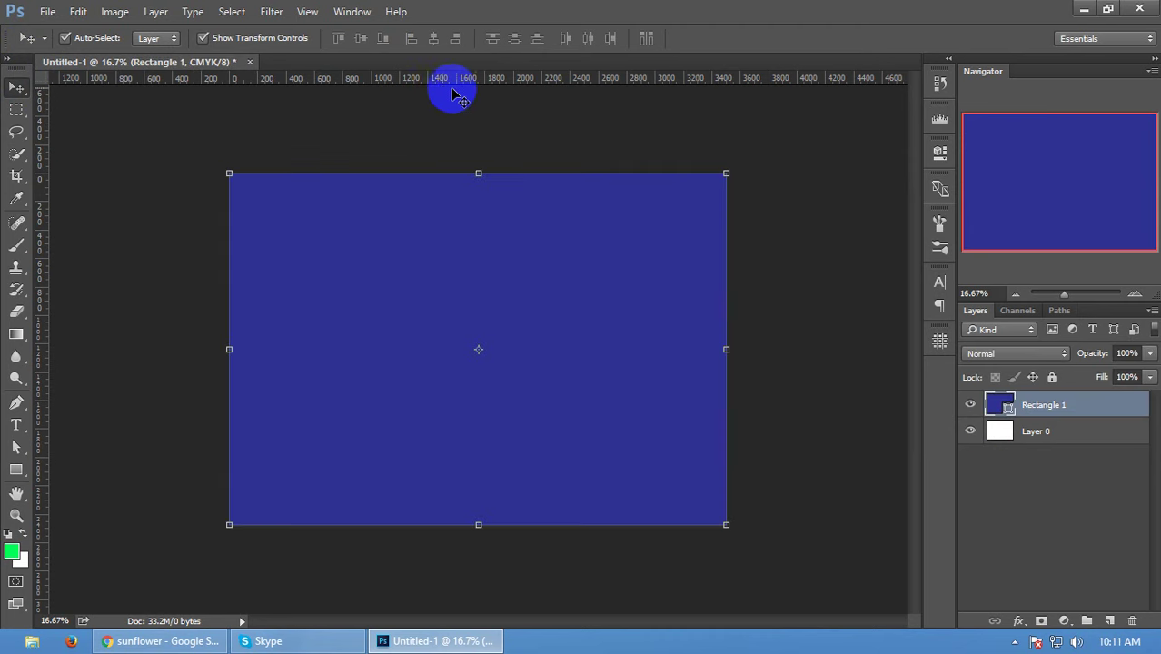
{"action": "left_click_drag", "start_coordinate": [485, 82], "coordinate": [478, 135]}
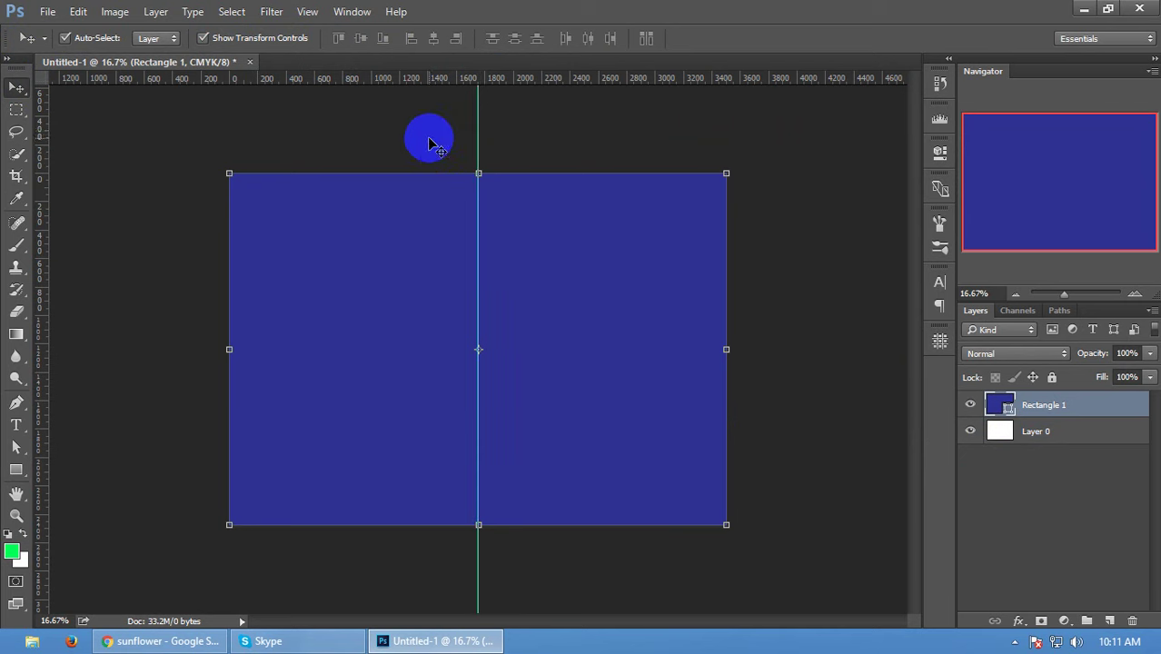
{"action": "key", "text": "ctrl+semicolon"}
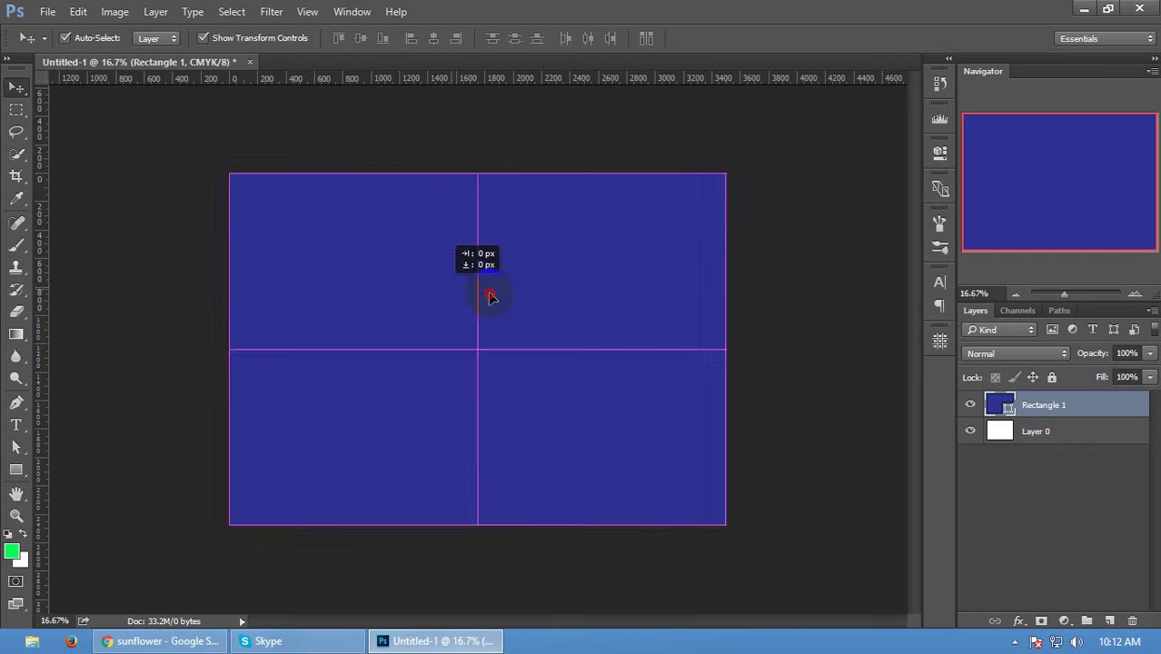
- Undo an accidental rectangle move, enable auto-select, and reselect the blue rectangle layer
{"action": "left_click_drag", "start_coordinate": [415, 287], "coordinate": [488, 293]}
{"action": "key", "text": "ctrl+z"}
{"action": "key", "text": "ctrl+alt+z"}
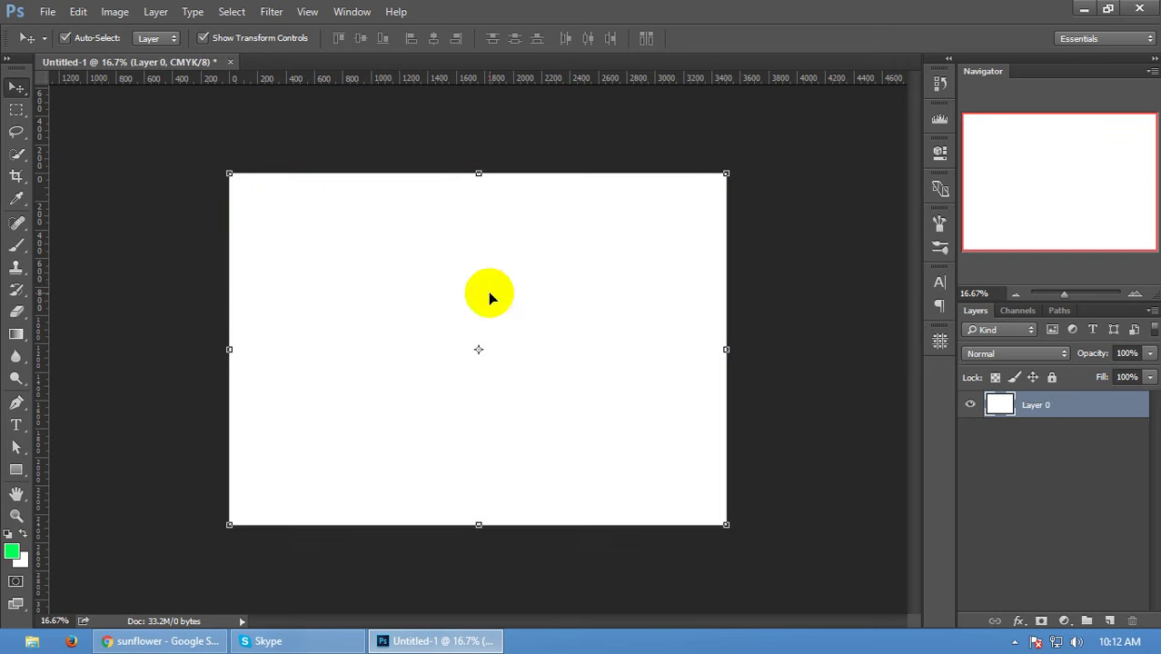
{"action": "key", "text": "ctrl+shift+z"}
{"action": "key", "text": "ctrl+alt+z"}
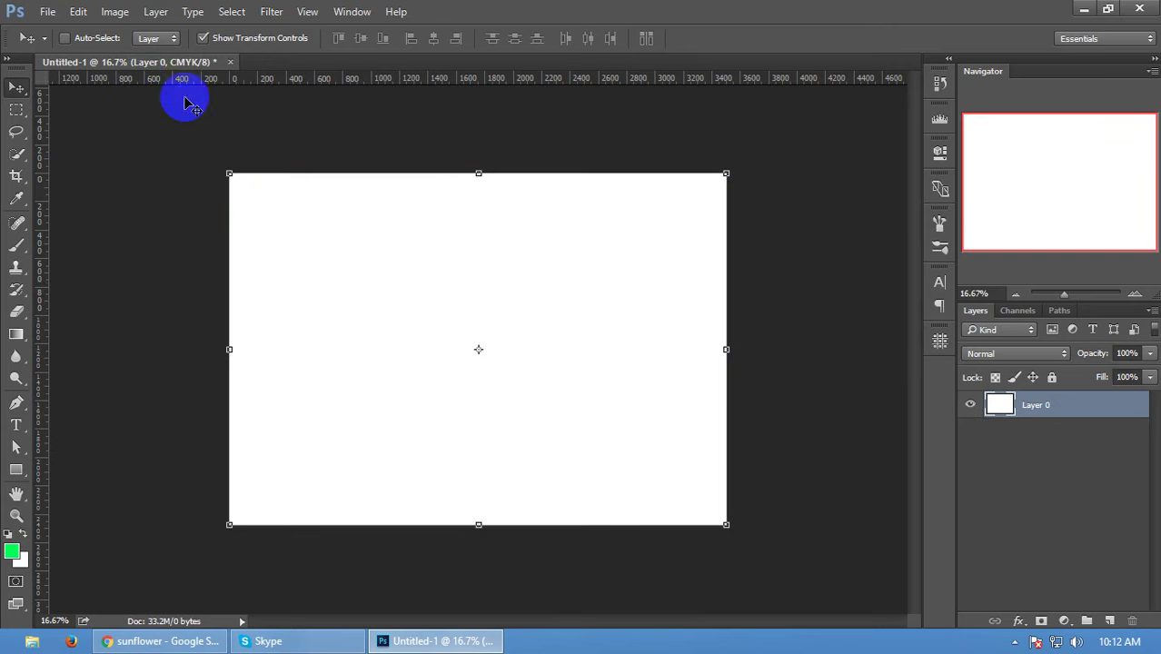
{"action": "key", "text": "ctrl+shift+z"}
{"action": "left_click", "coordinate": [1072, 593]}
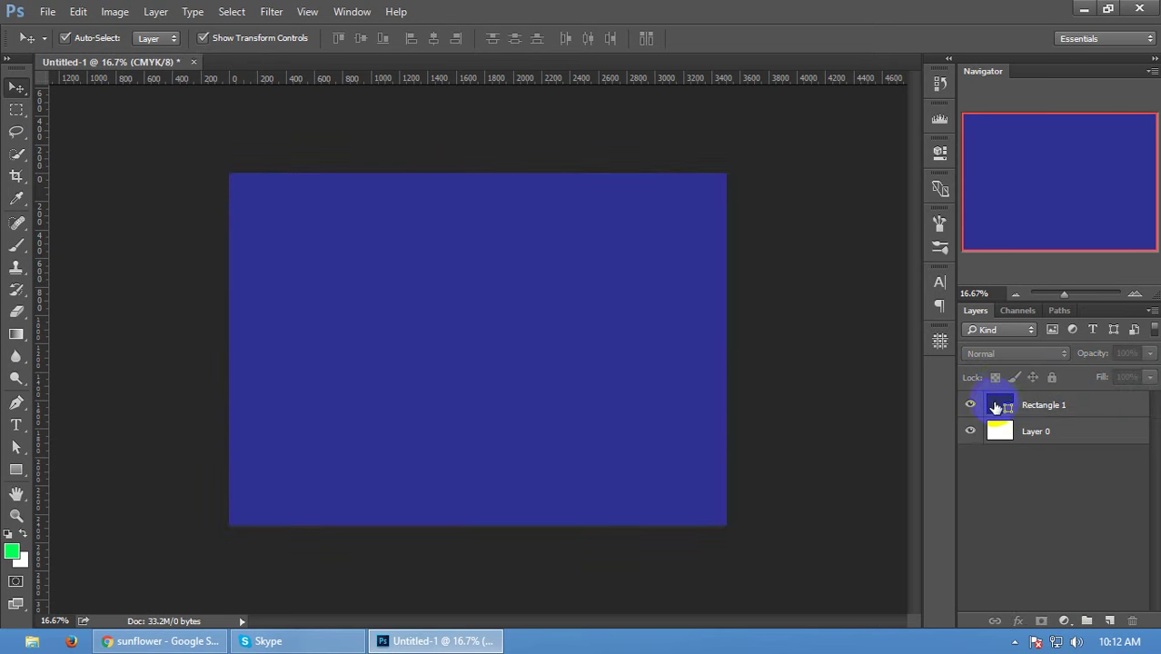
{"action": "left_click", "coordinate": [998, 406]}
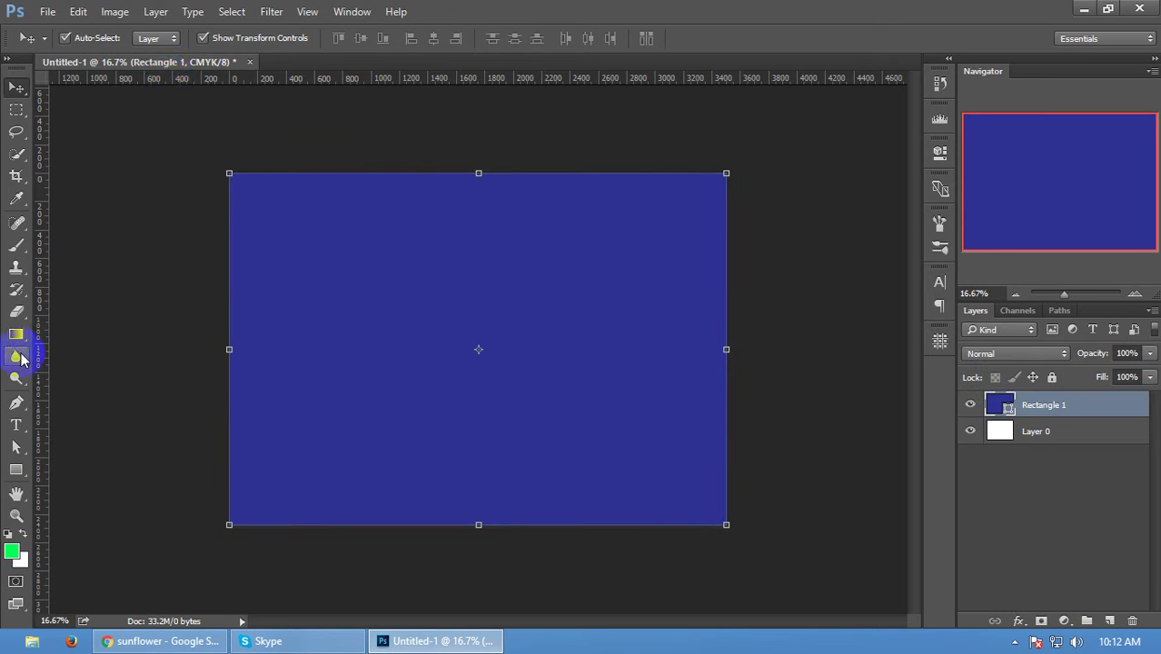
- Create a 0.25 in × 0.25 in square filled yellow
{"action": "left_click_drag", "start_coordinate": [17, 471], "coordinate": [73, 472]}
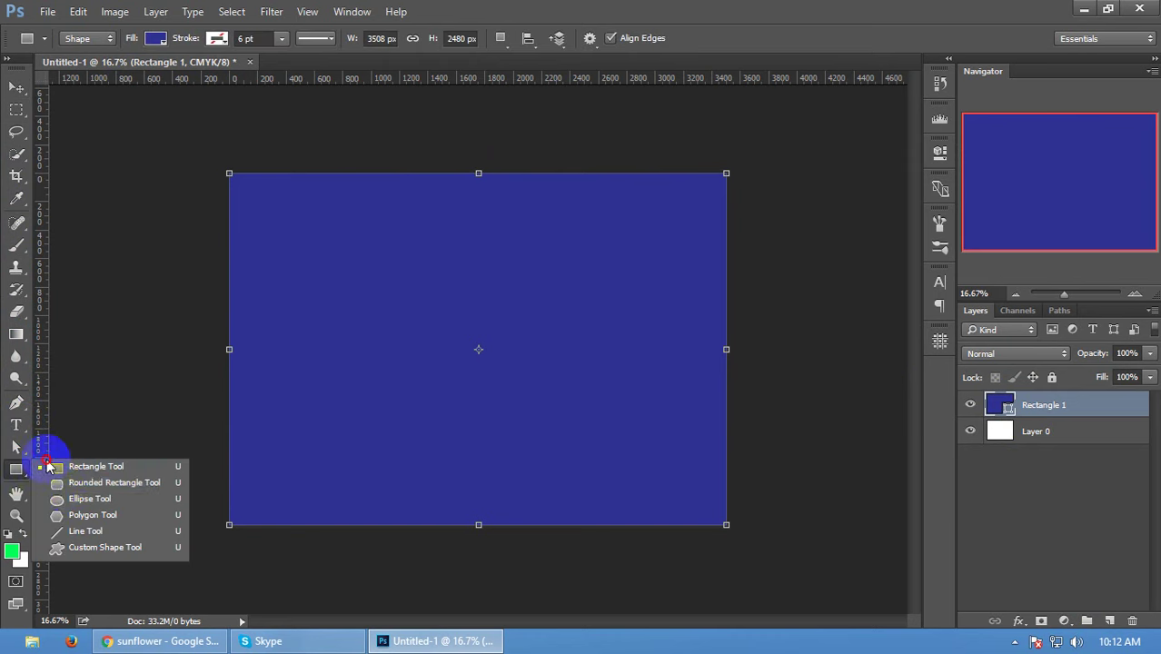
{"action": "left_click", "coordinate": [280, 219]}
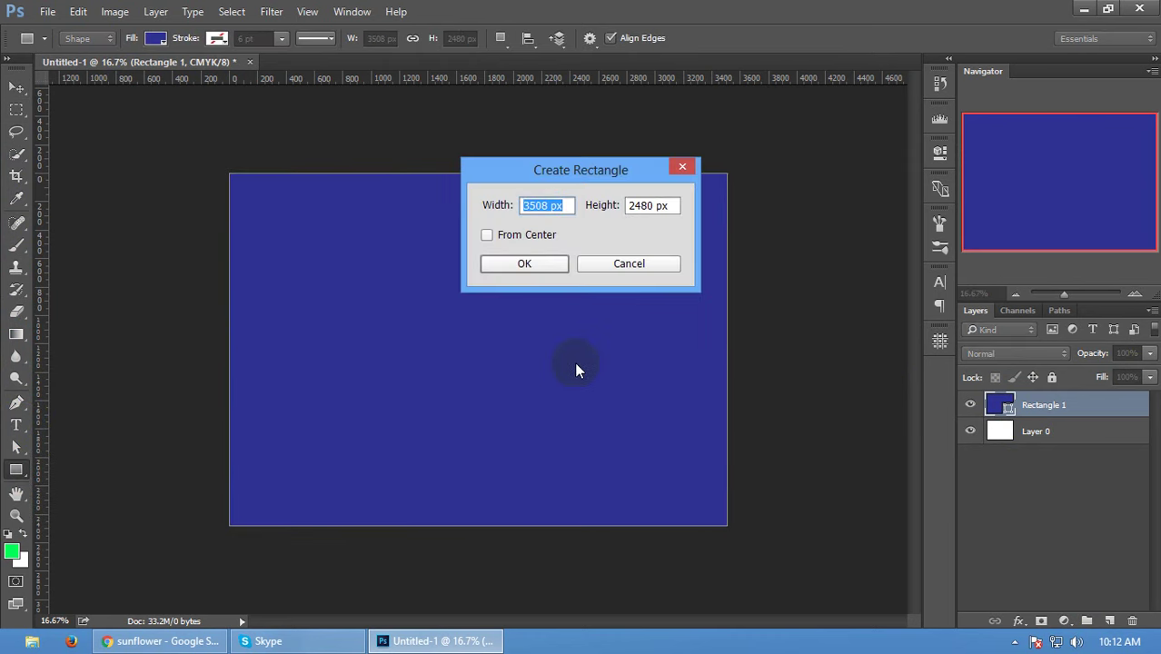
{"action": "type", "text": "."}
{"action": "type", "text": "25"}
{"action": "type", "text": " in"}
{"action": "key", "text": "Tab"}
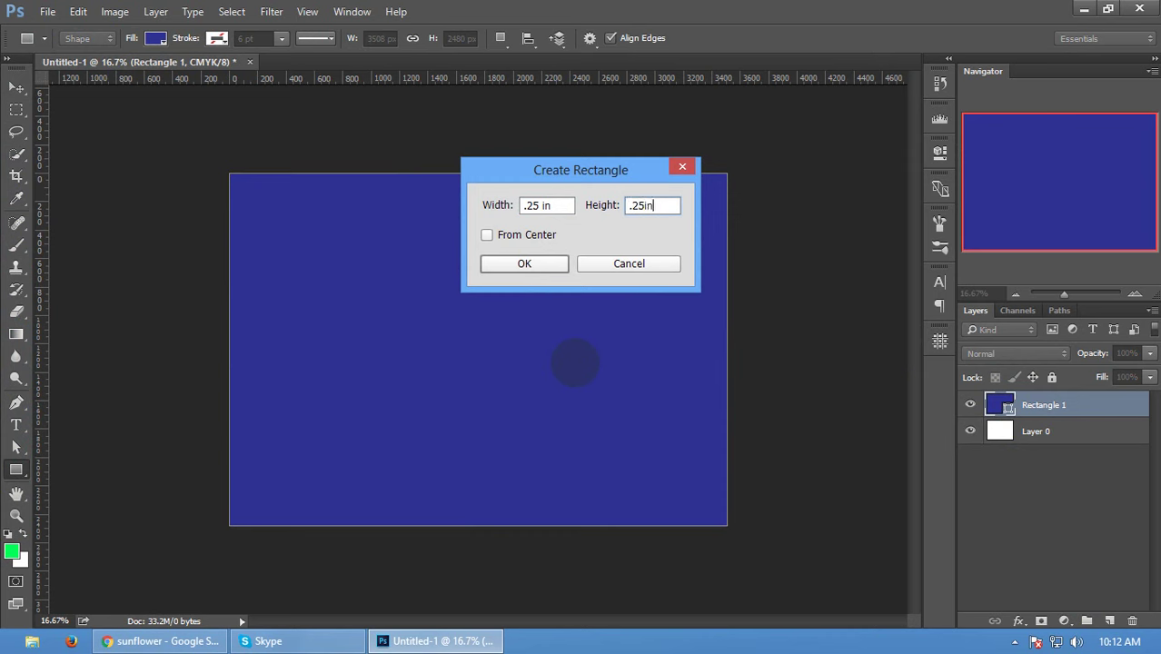
{"action": "key", "text": "Return"}
{"action": "key", "text": "v"}
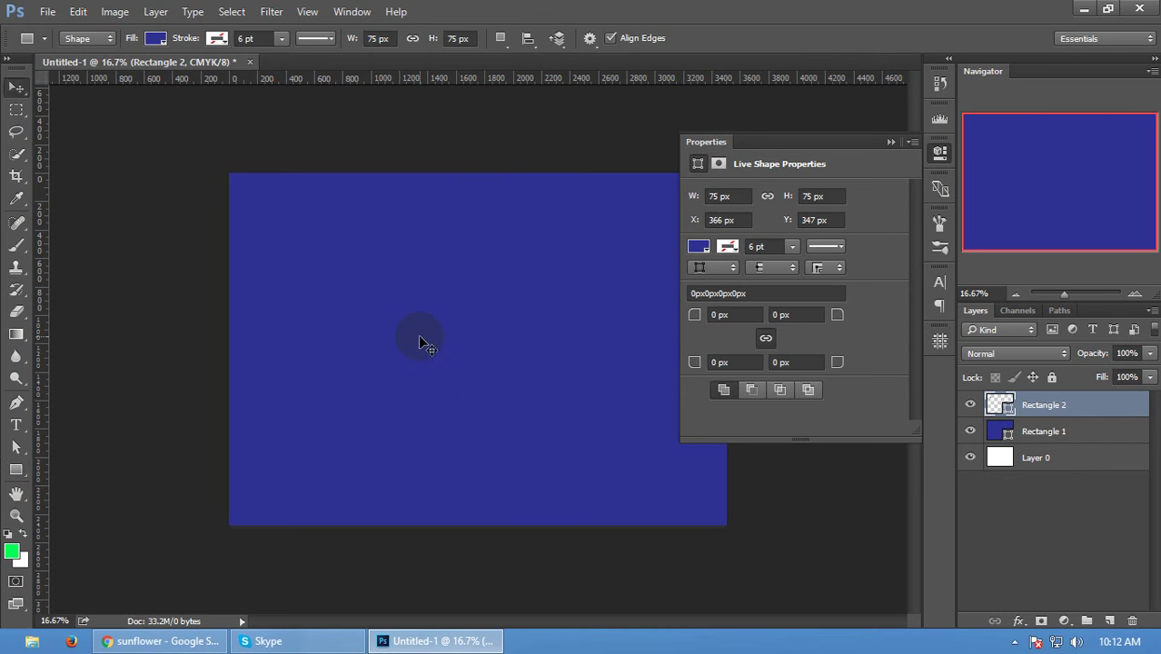
{"action": "left_click", "coordinate": [700, 246]}
{"action": "left_click", "coordinate": [710, 336]}
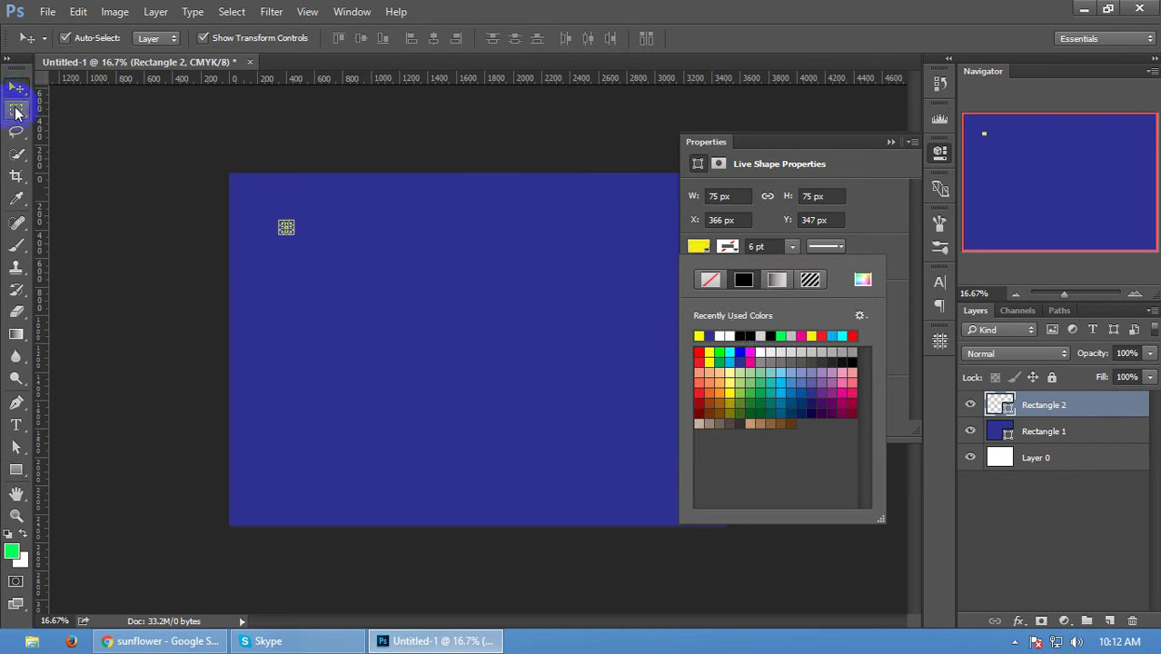
- Align the square to the canvas top-left corner and add a guide at its right edge
{"action": "key", "text": "ctrl+a"}
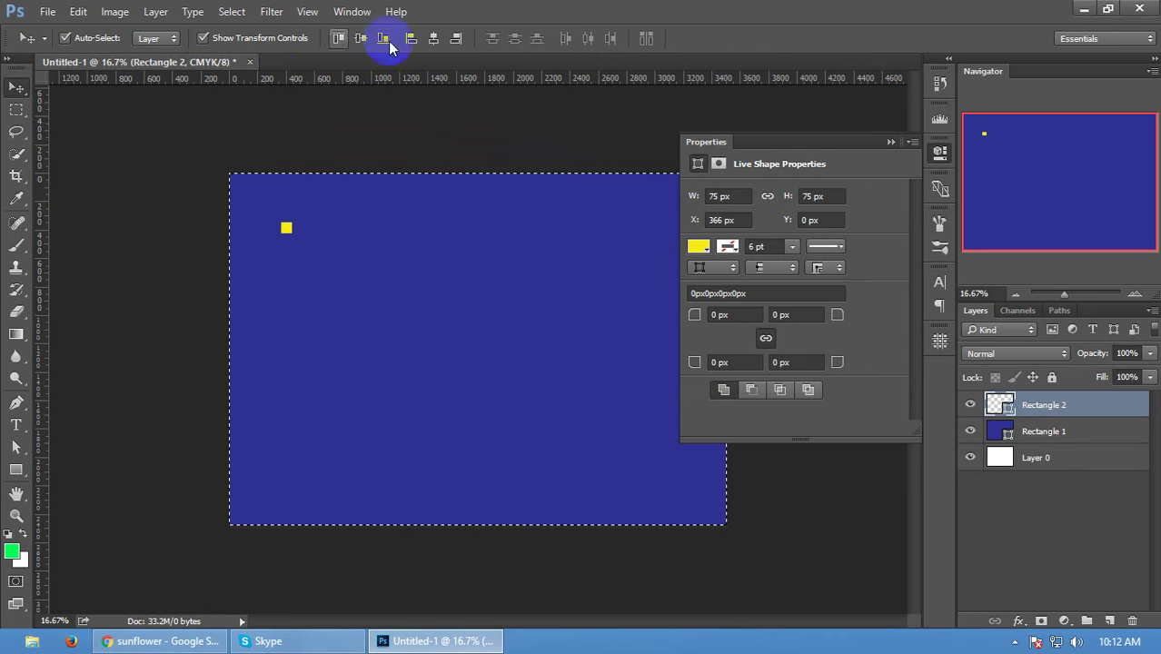
{"action": "left_click", "coordinate": [386, 40]}
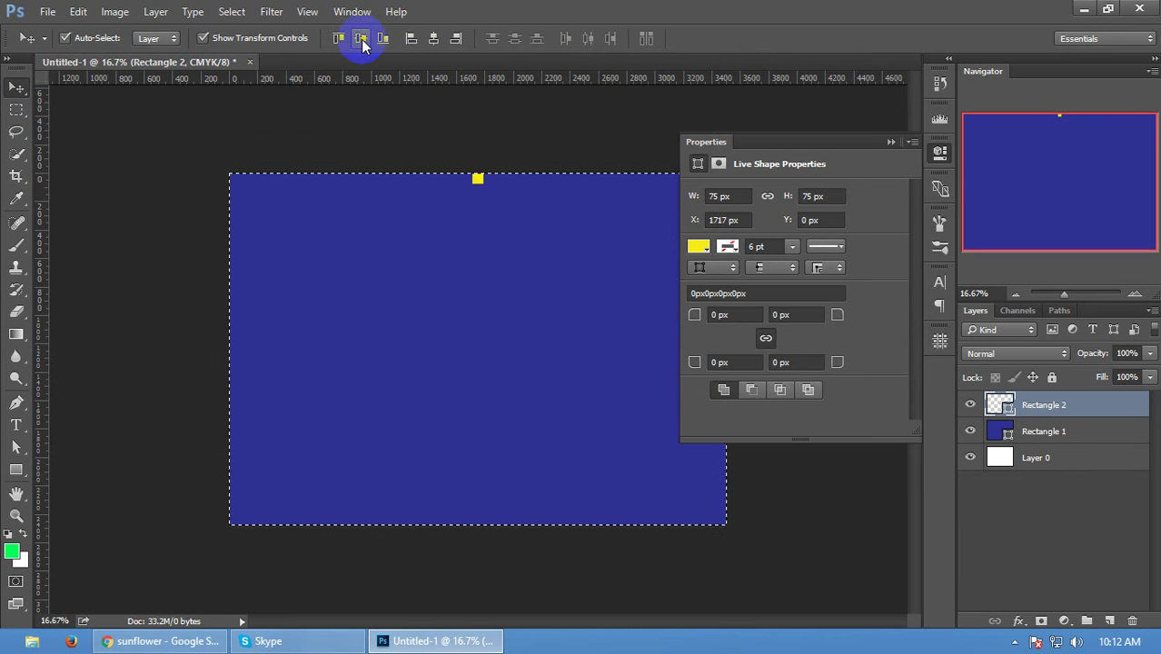
{"action": "left_click", "coordinate": [410, 41]}
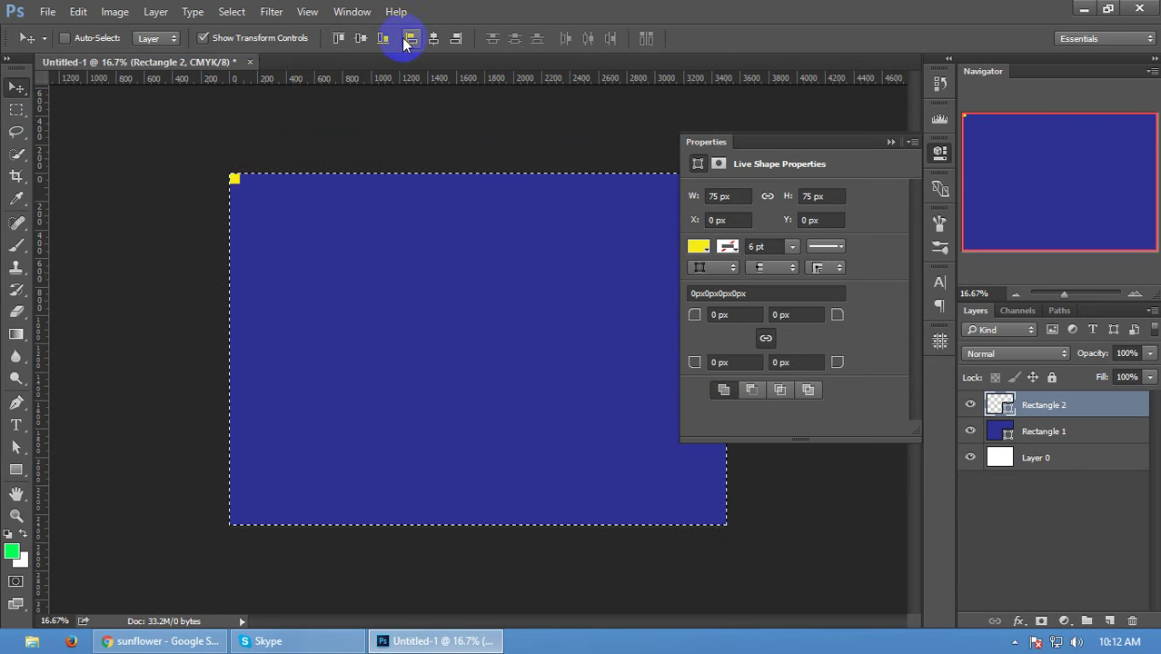
{"action": "key", "text": "ctrl+d"}
{"action": "left_click", "coordinate": [204, 37]}
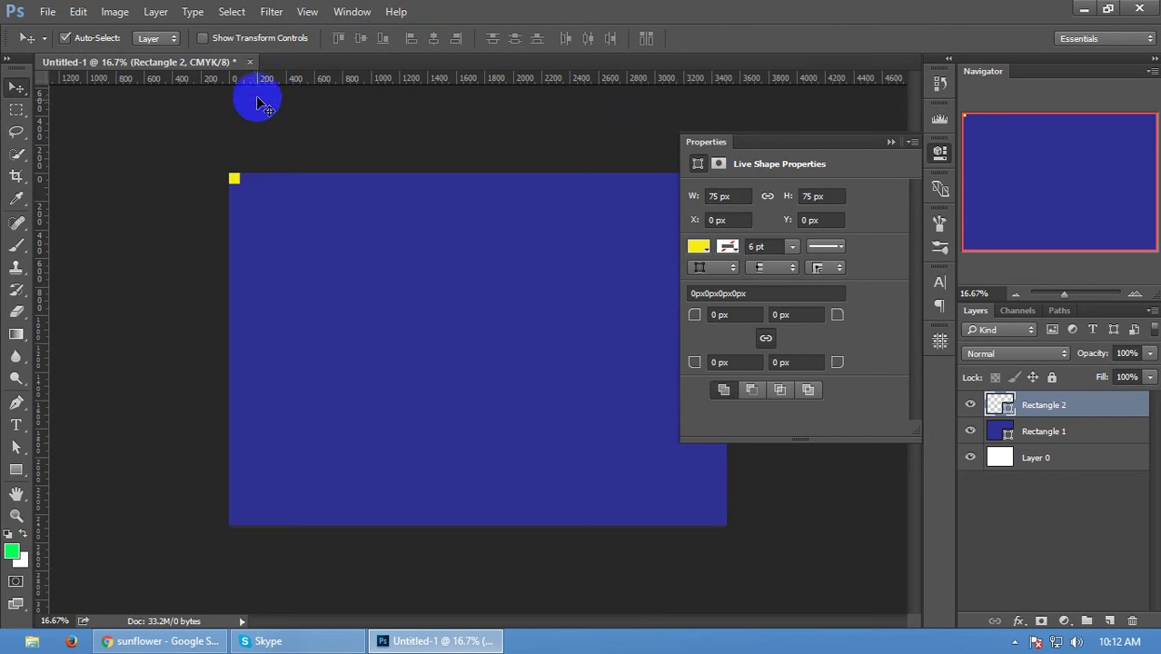
{"action": "left_click_drag", "start_coordinate": [277, 80], "coordinate": [240, 210]}
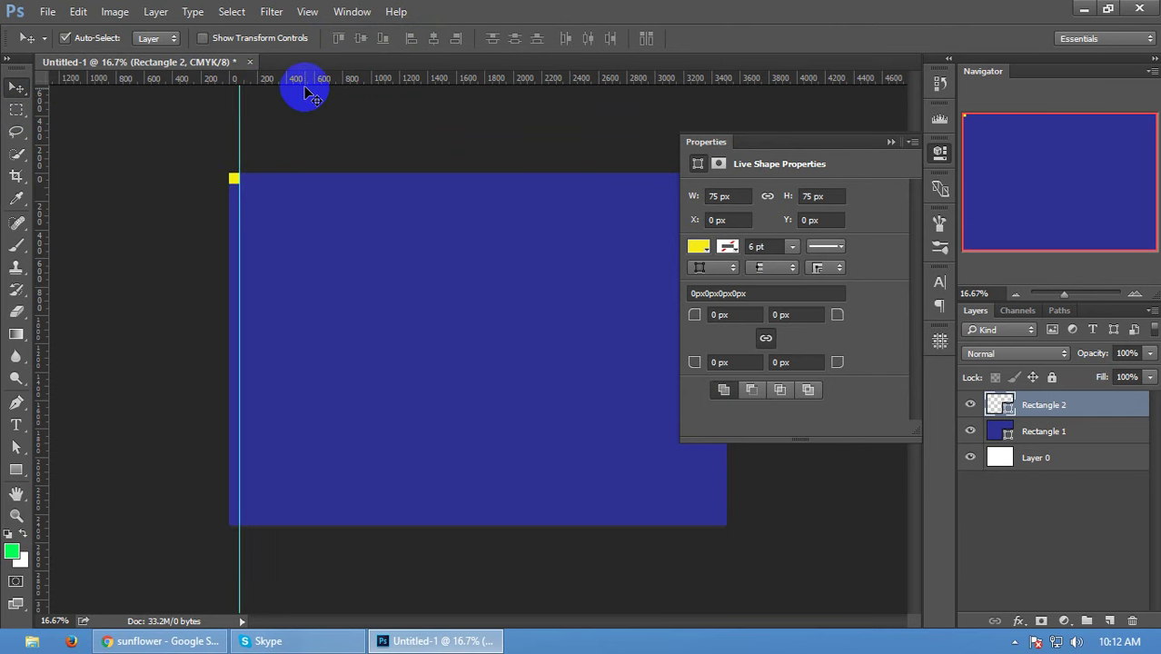
- Add a guide under the first square, then duplicate it and align the copy bottom-right
{"action": "mouse_move", "coordinate": [309, 78]}
{"action": "left_mouse_down"}
{"action": "mouse_move", "coordinate": [346, 190]}
{"action": "mouse_move", "coordinate": [350, 176]}
{"action": "left_mouse_up"}
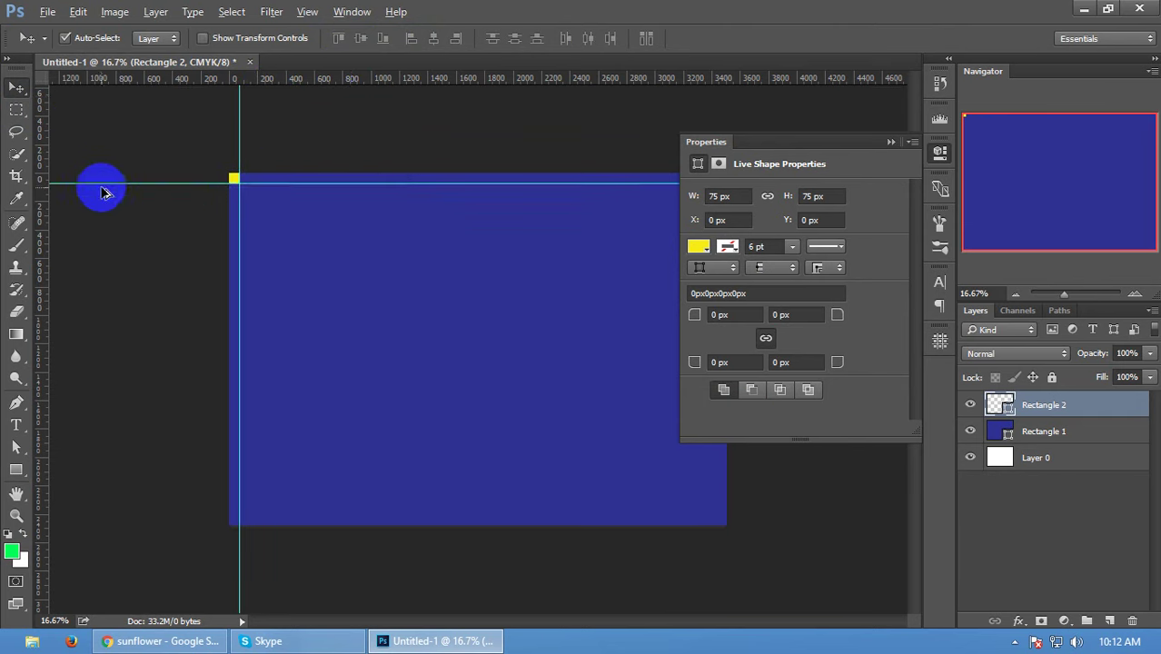
{"action": "scroll", "coordinate": [109, 190], "scroll_direction": "down", "scroll_amount": 1, "text": "alt"}
{"action": "left_click", "coordinate": [356, 249], "text": "alt"}
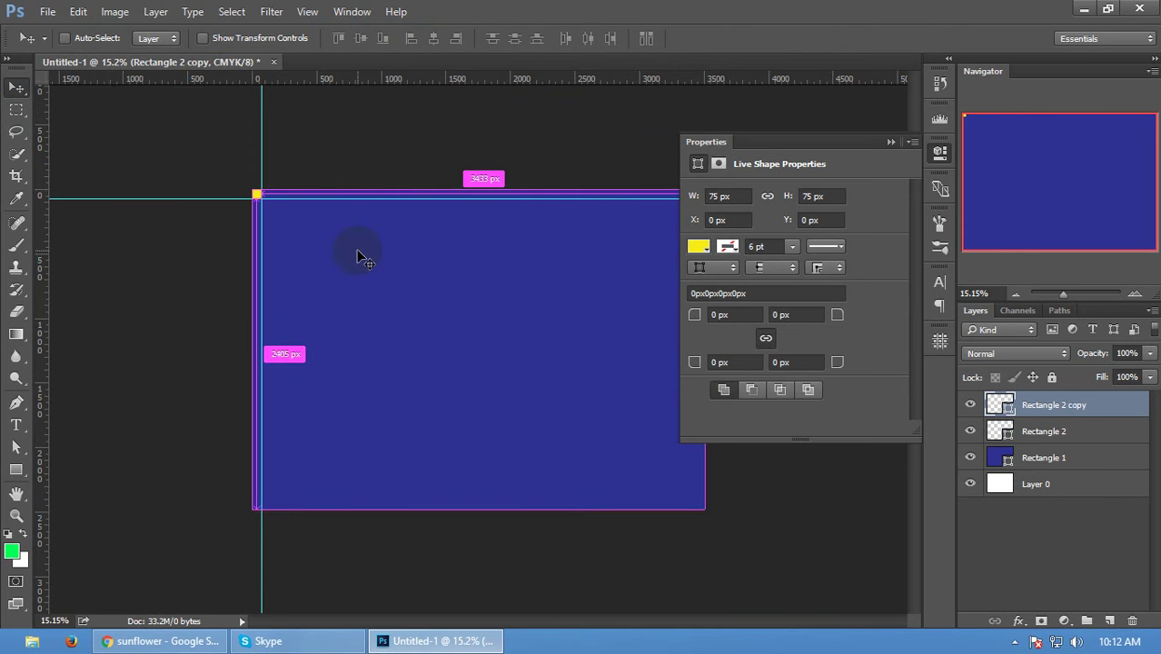
{"action": "key", "text": "ctrl+a"}
{"action": "left_click", "coordinate": [384, 39]}
{"action": "left_click", "coordinate": [384, 38]}
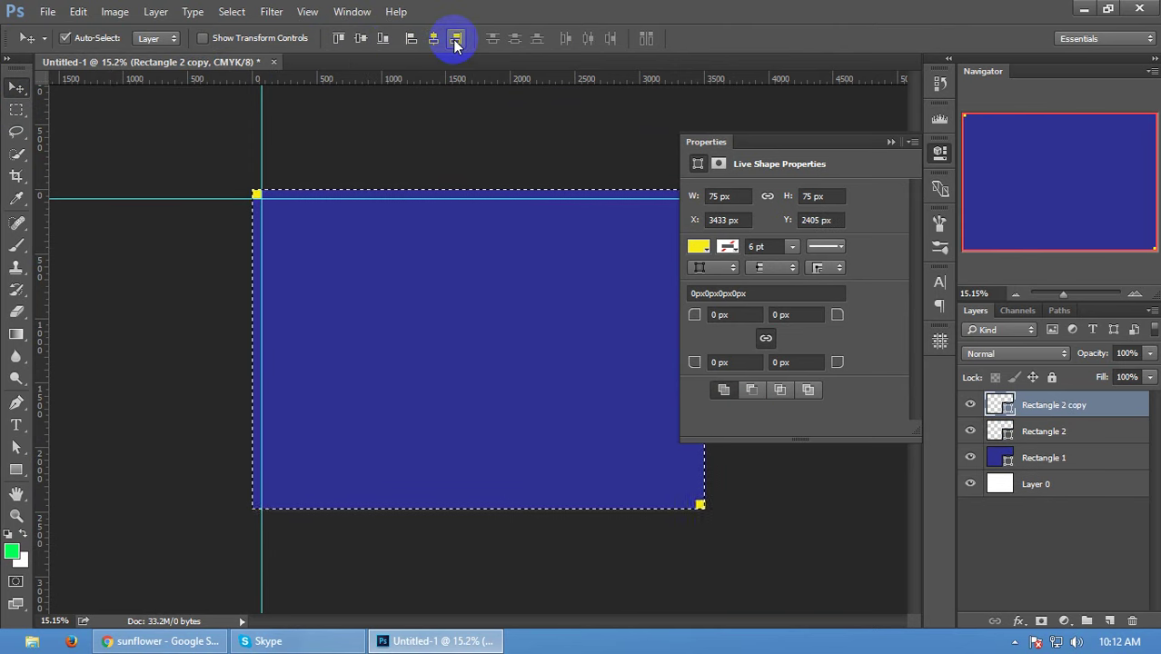
{"action": "left_click", "coordinate": [456, 38]}
{"action": "key", "text": "ctrl+d"}
- Add horizontal and vertical guides along the lower square's inner edges, then collapse Properties
{"action": "left_click_drag", "start_coordinate": [479, 78], "coordinate": [833, 498]}
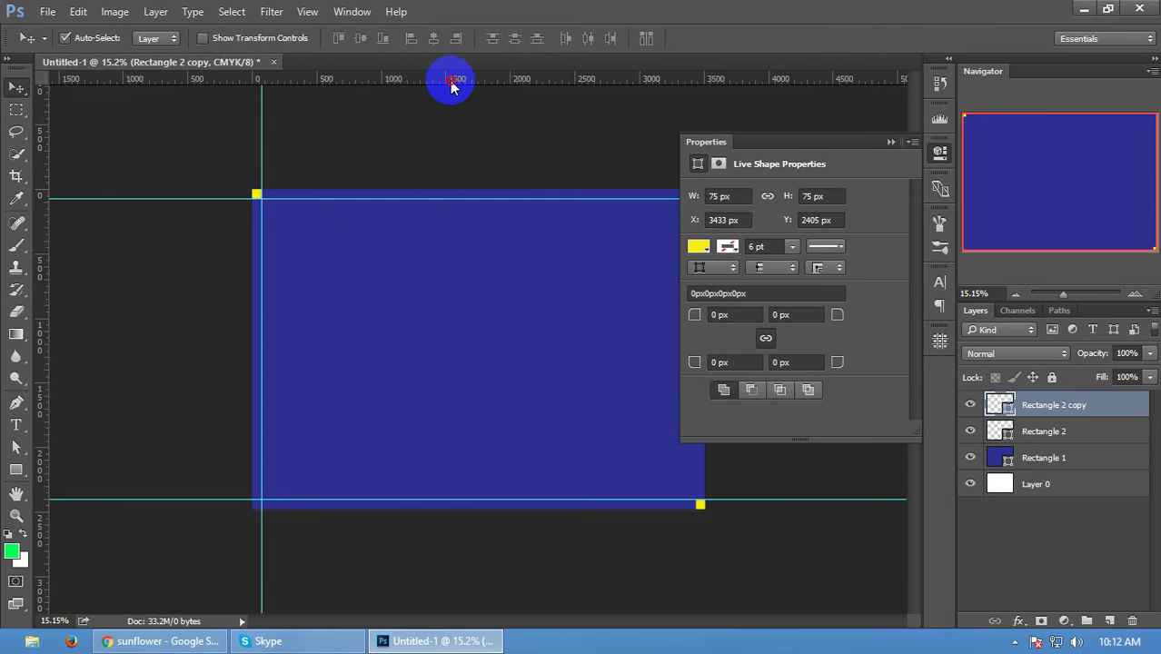
{"action": "left_click_drag", "start_coordinate": [454, 84], "coordinate": [694, 548]}
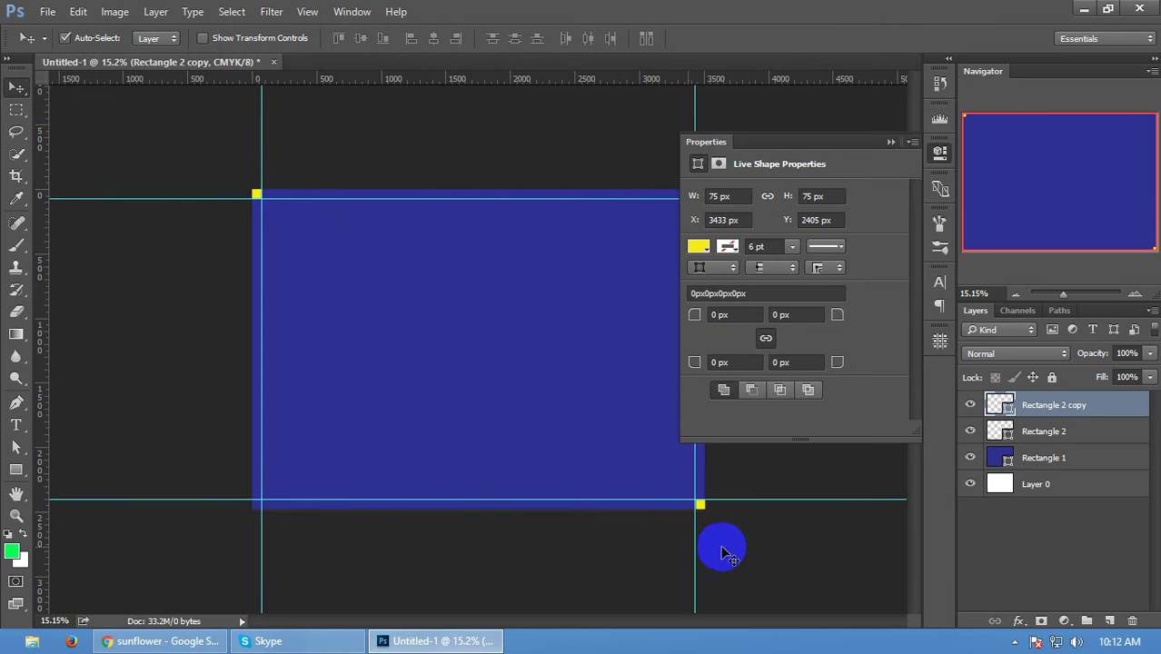
{"action": "scroll", "coordinate": [722, 554], "scroll_direction": "up", "scroll_amount": 5}
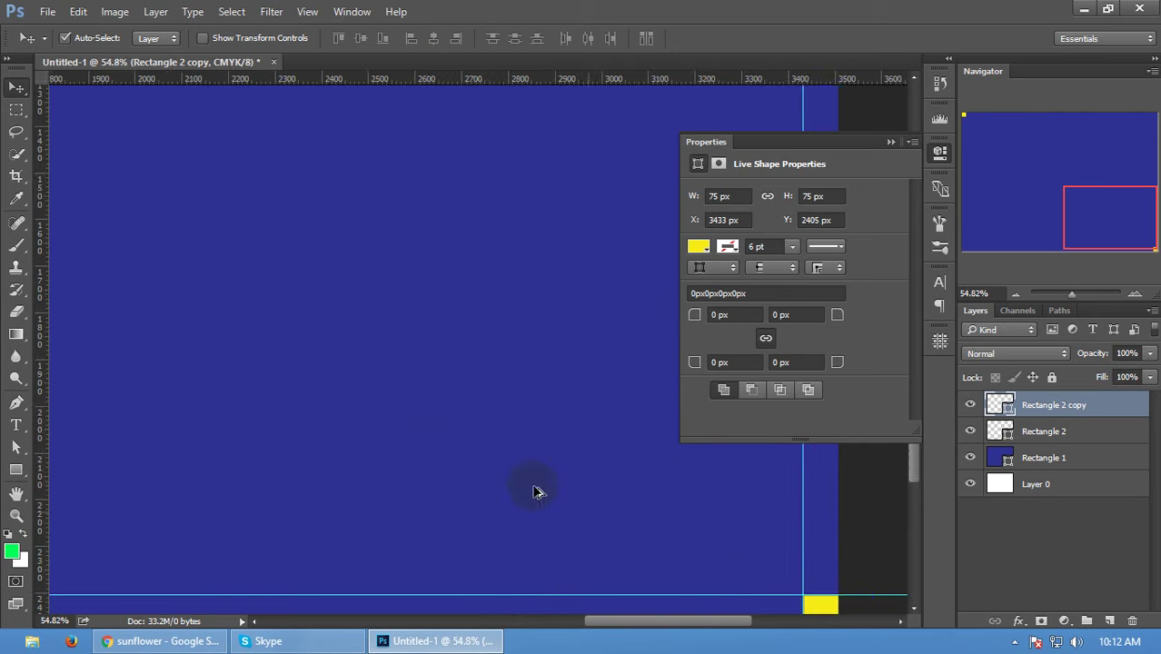
{"action": "scroll", "coordinate": [564, 409], "scroll_direction": "up", "scroll_amount": 1}
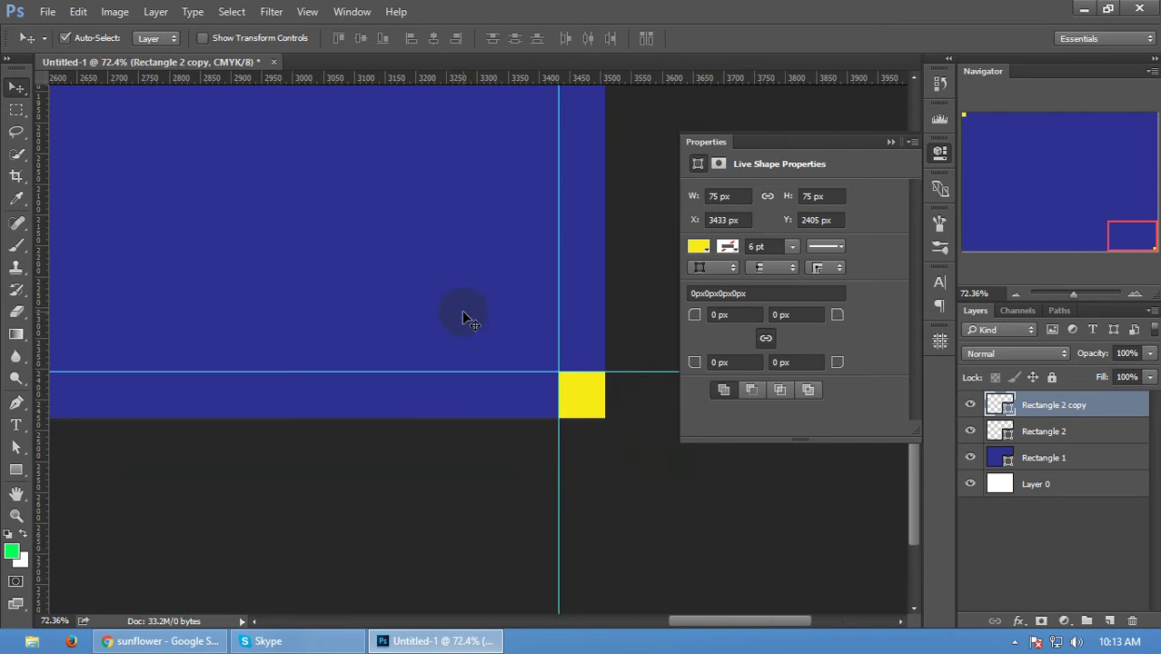
{"action": "scroll", "coordinate": [465, 318], "scroll_direction": "down", "scroll_amount": 2}
{"action": "scroll", "coordinate": [465, 318], "scroll_direction": "down", "scroll_amount": 3}
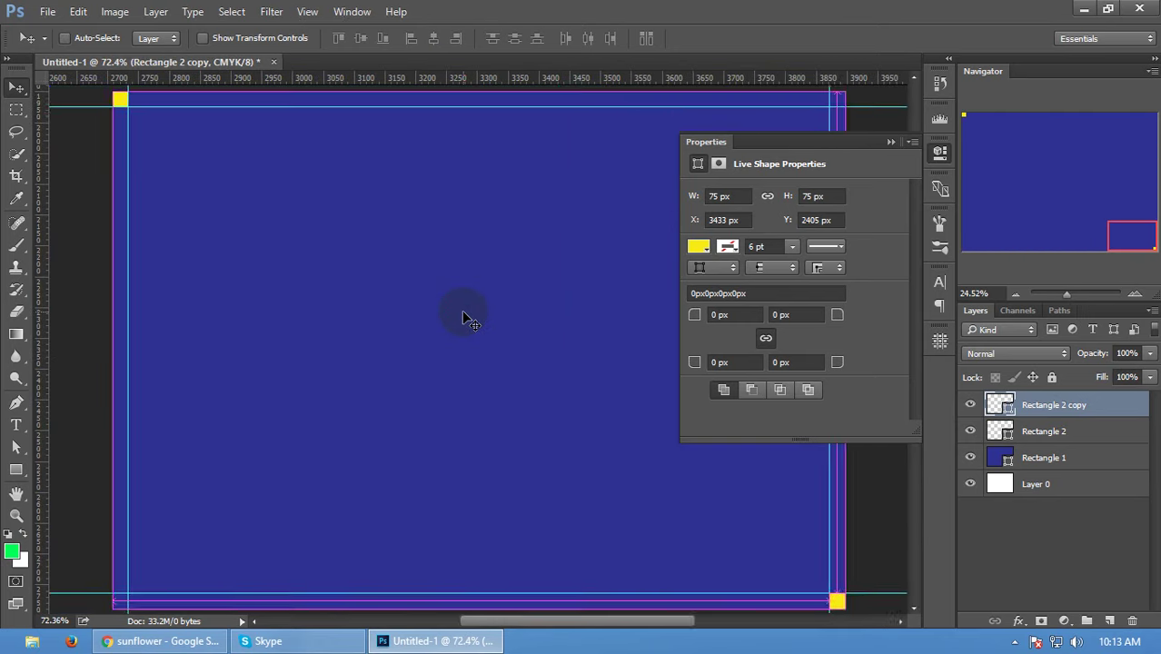
{"action": "left_click", "coordinate": [890, 142]}
{"action": "left_click", "coordinate": [1036, 553]}
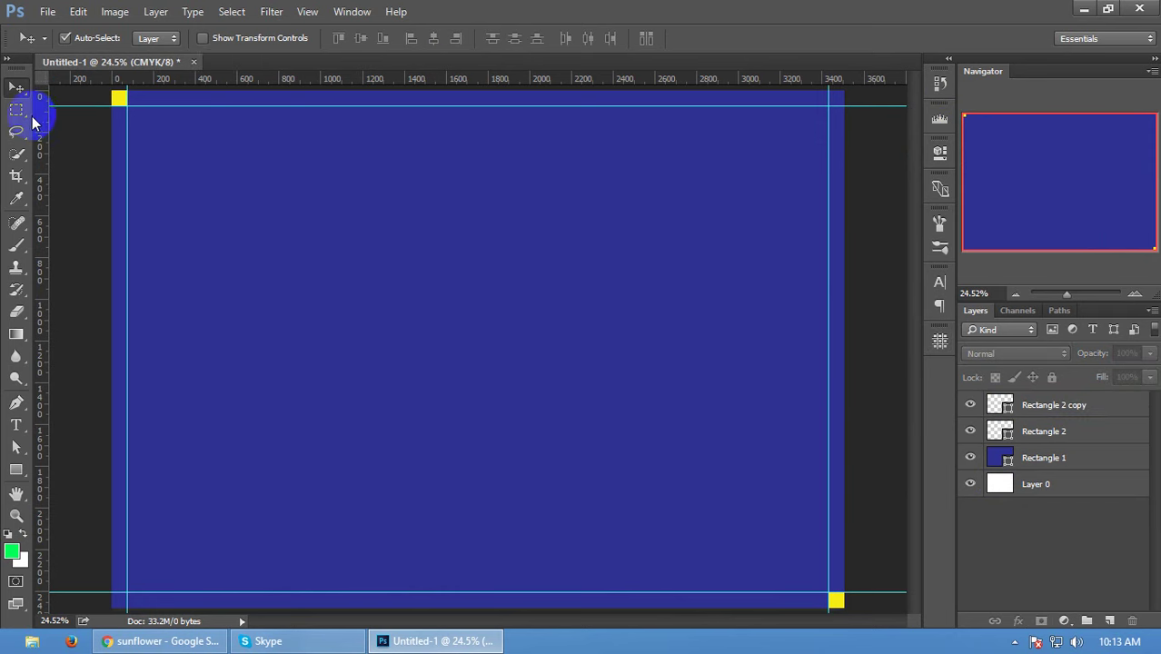
{"action": "left_click", "coordinate": [15, 469]}
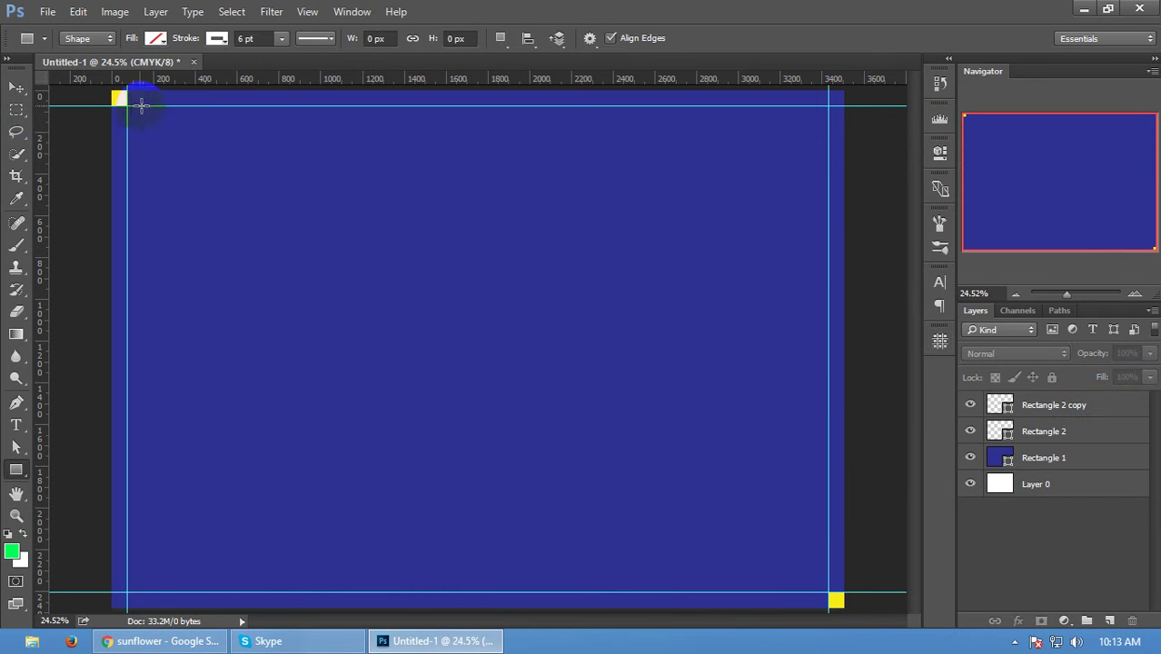
{"action": "left_click_drag", "start_coordinate": [127, 106], "coordinate": [832, 588]}
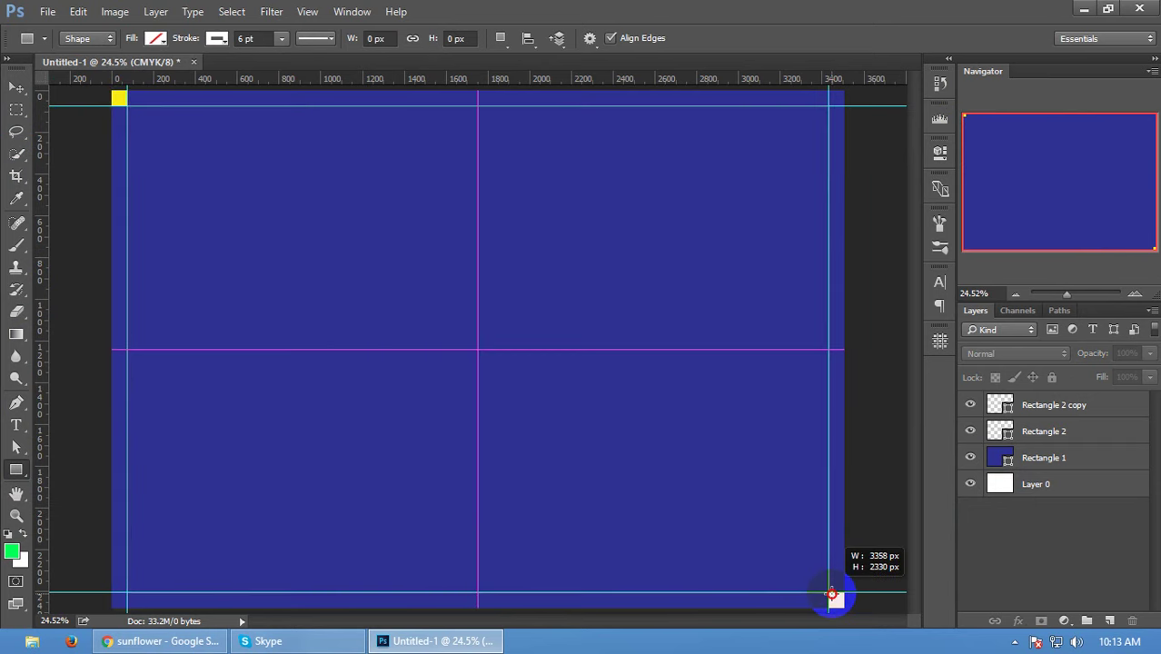
{"action": "left_click_drag", "start_coordinate": [832, 595], "coordinate": [828, 592]}
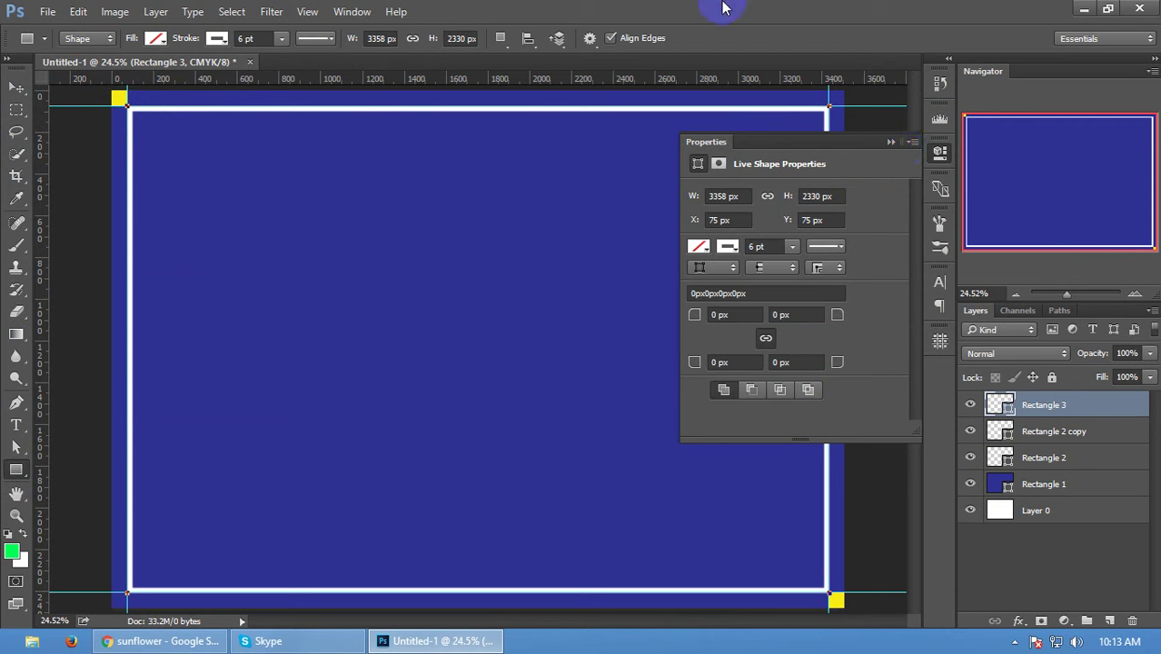
{"action": "key", "text": "Delete"}
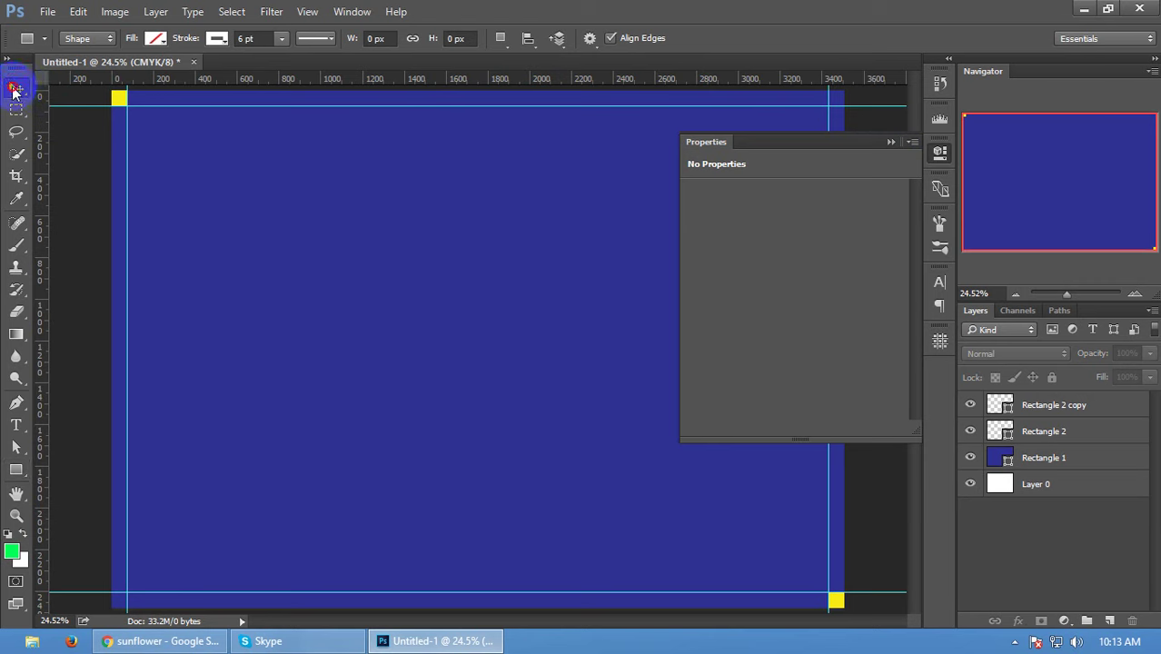
- Switch the ruler units to inches
{"action": "left_click", "coordinate": [14, 89]}
{"action": "right_click", "coordinate": [341, 79]}
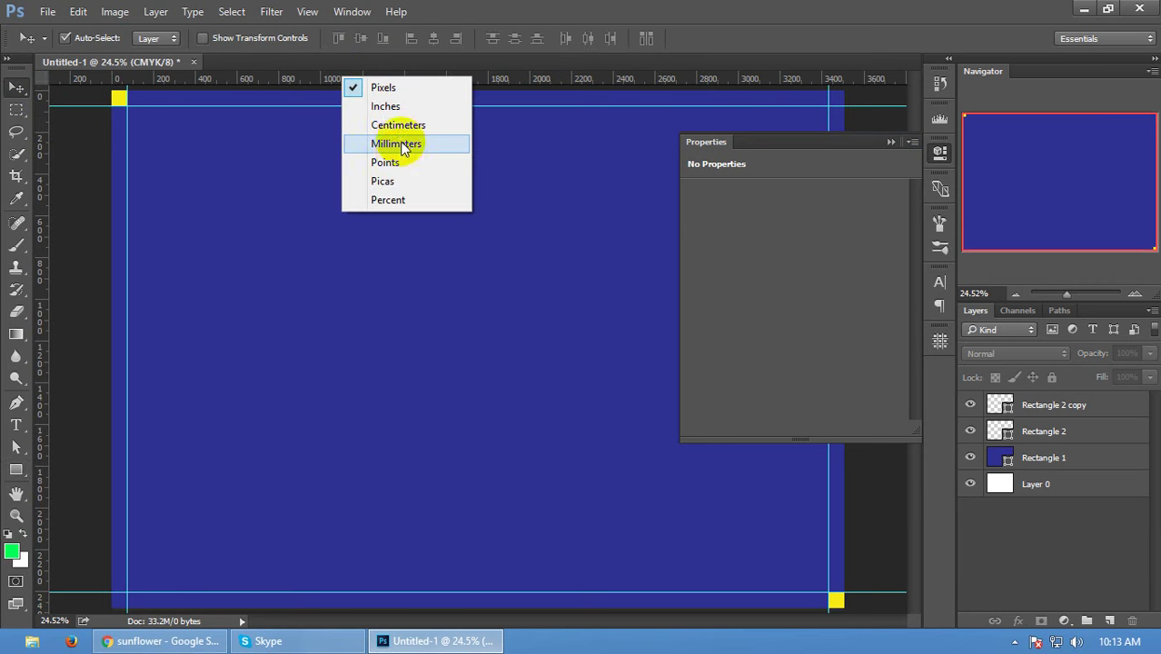
{"action": "left_click", "coordinate": [400, 106]}
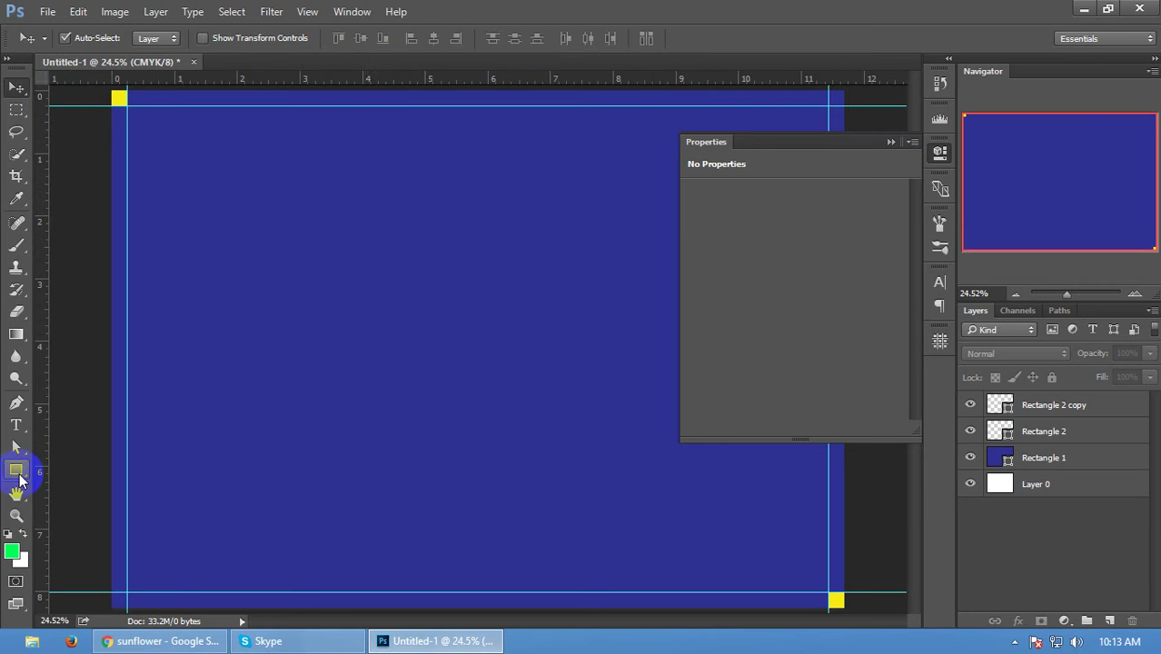
- Draw a white 6 pt unfilled border rectangle, 3358 × 2330 px, along the margin guides
{"action": "left_click", "coordinate": [15, 470]}
{"action": "left_click_drag", "start_coordinate": [126, 107], "coordinate": [829, 592]}
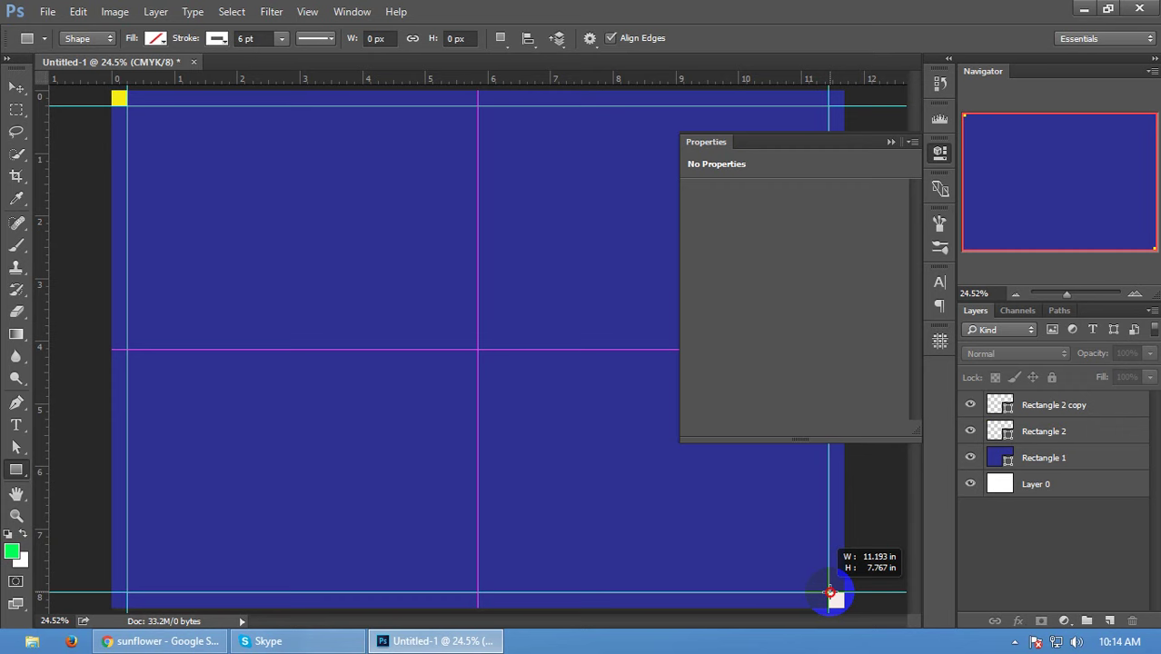
{"action": "left_click_drag", "start_coordinate": [830, 593], "coordinate": [827, 591]}
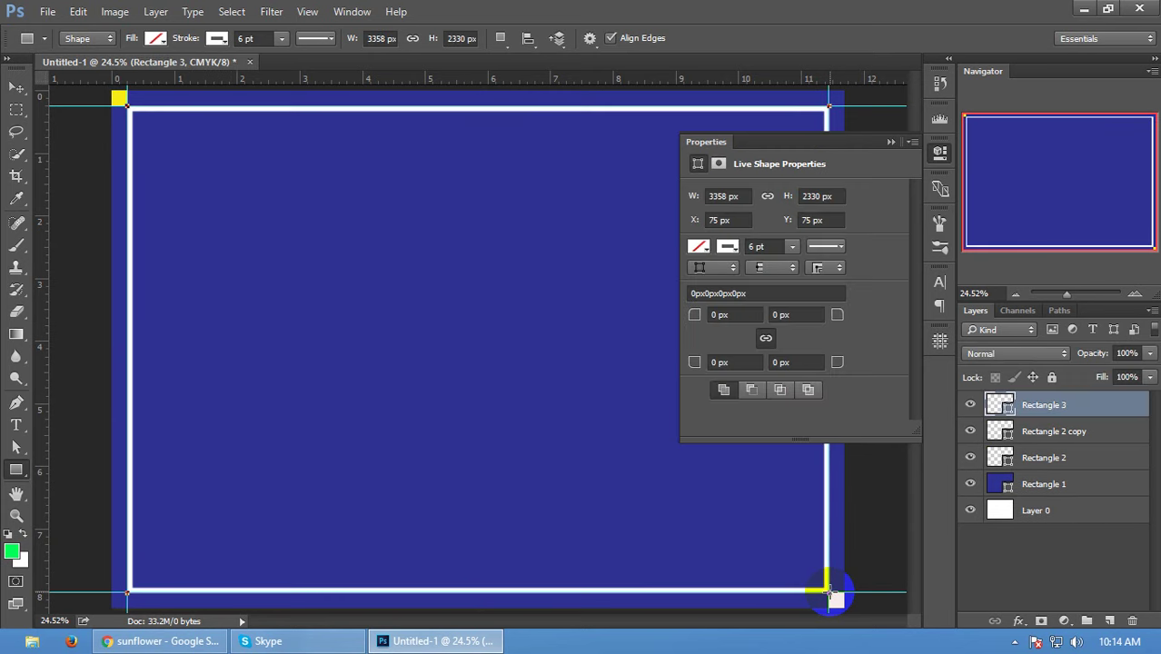
{"action": "key", "text": "a"}
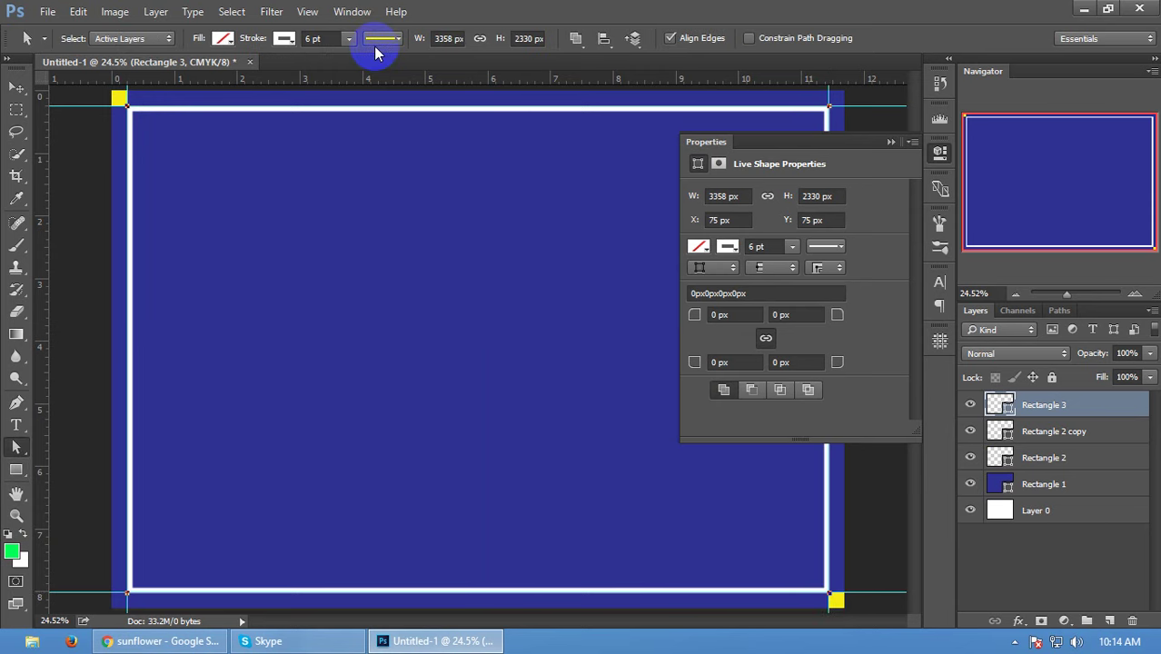
- Compute 11 ÷ 3 = 3.6666666666666667 in Windows Calculator, then return to Photoshop
{"action": "left_click", "coordinate": [3, 648]}
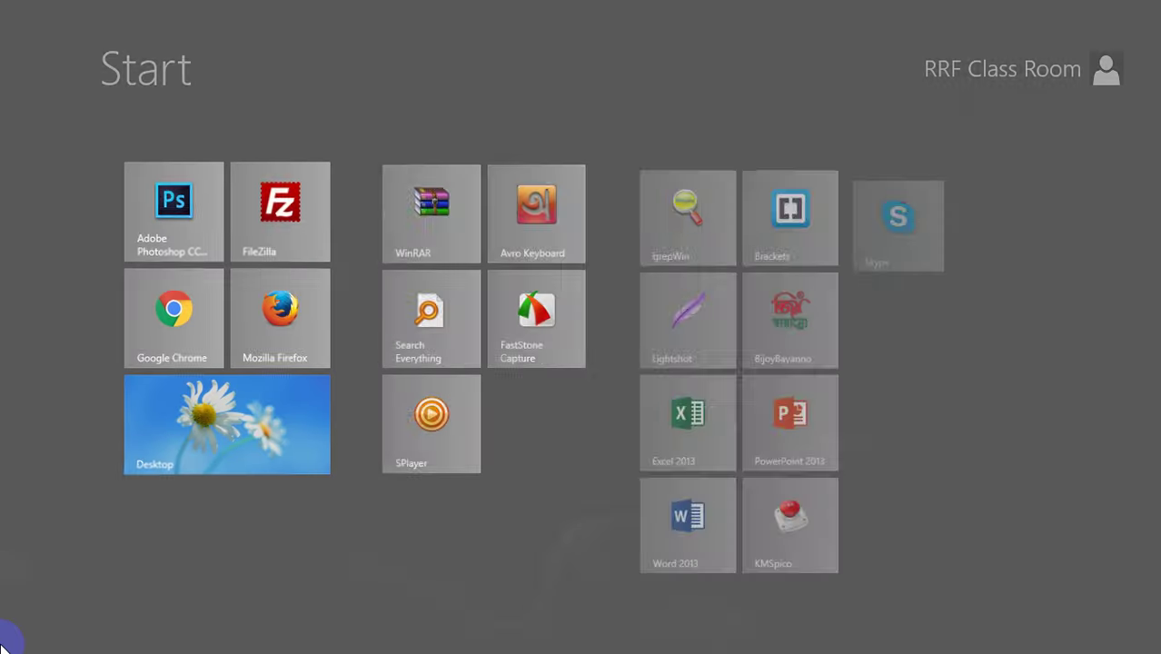
{"action": "type", "text": "c"}
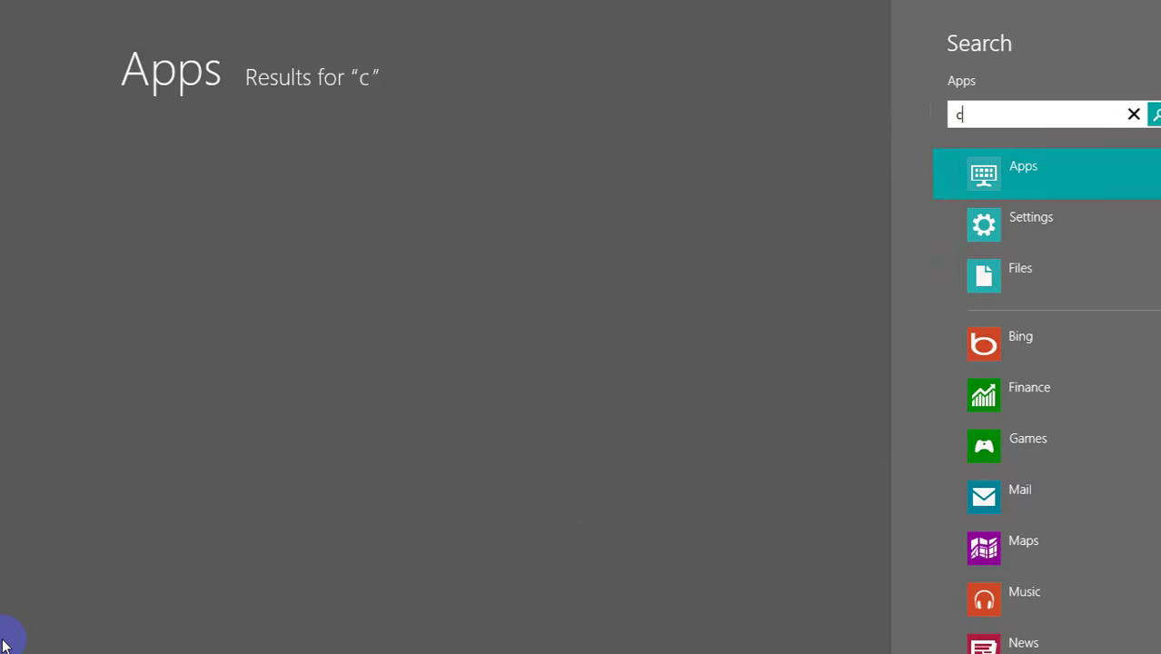
{"action": "type", "text": "al"}
{"action": "left_click", "coordinate": [168, 152]}
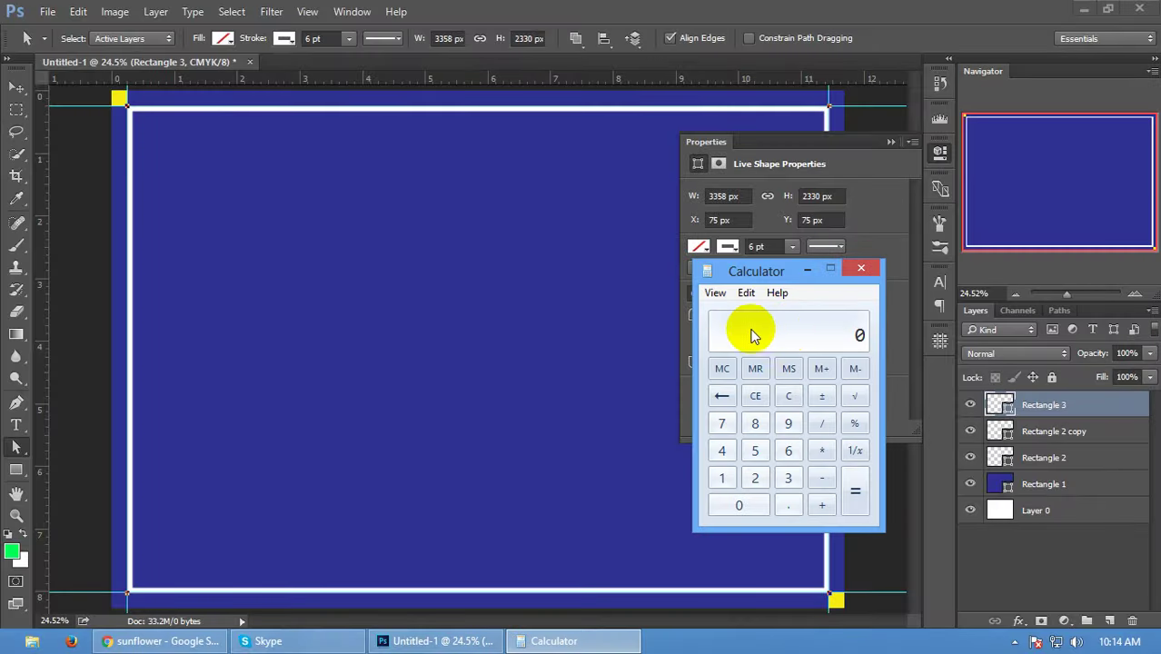
{"action": "type", "text": "11"}
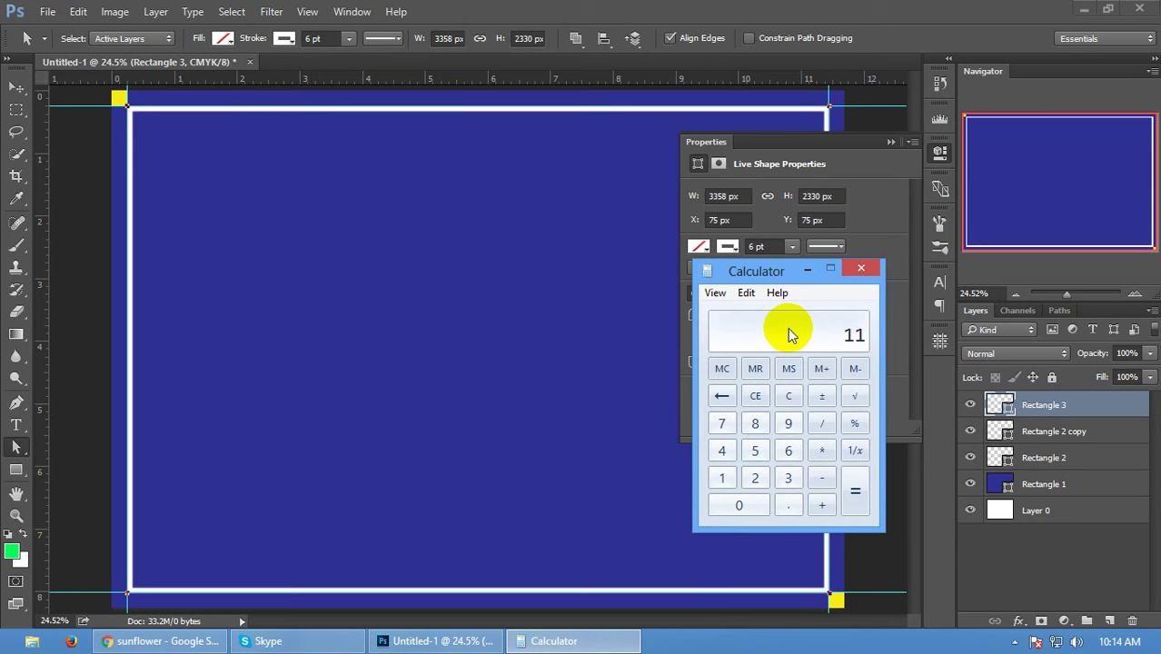
{"action": "type", "text": "/3"}
{"action": "key", "text": "Return"}
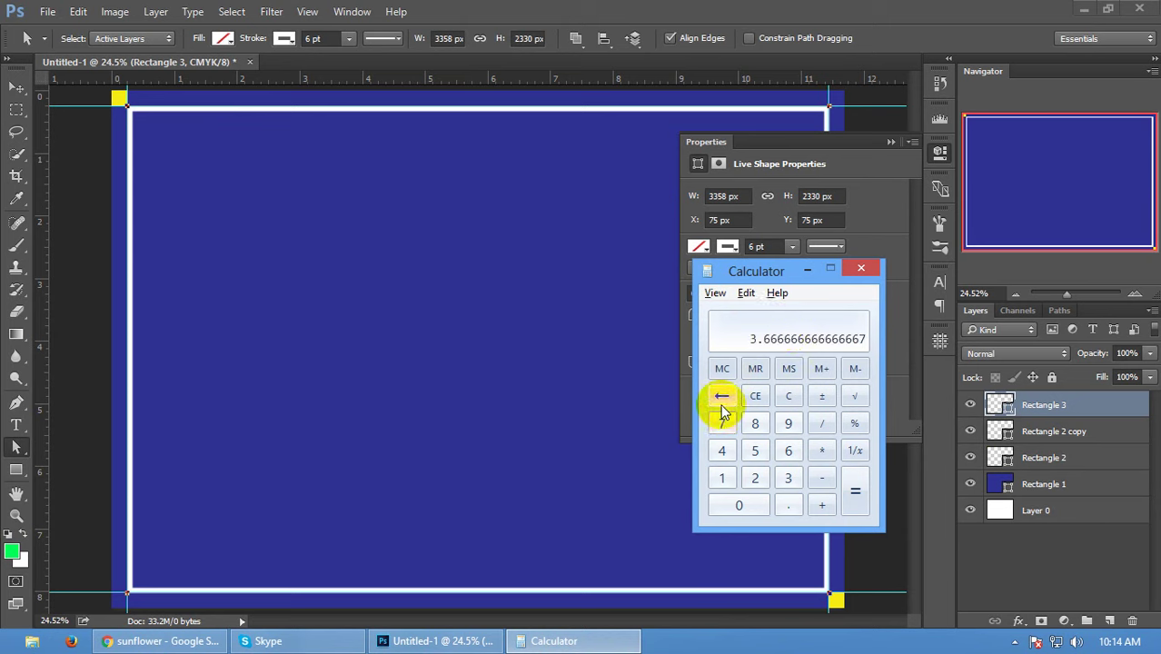
{"action": "left_click", "coordinate": [414, 10]}
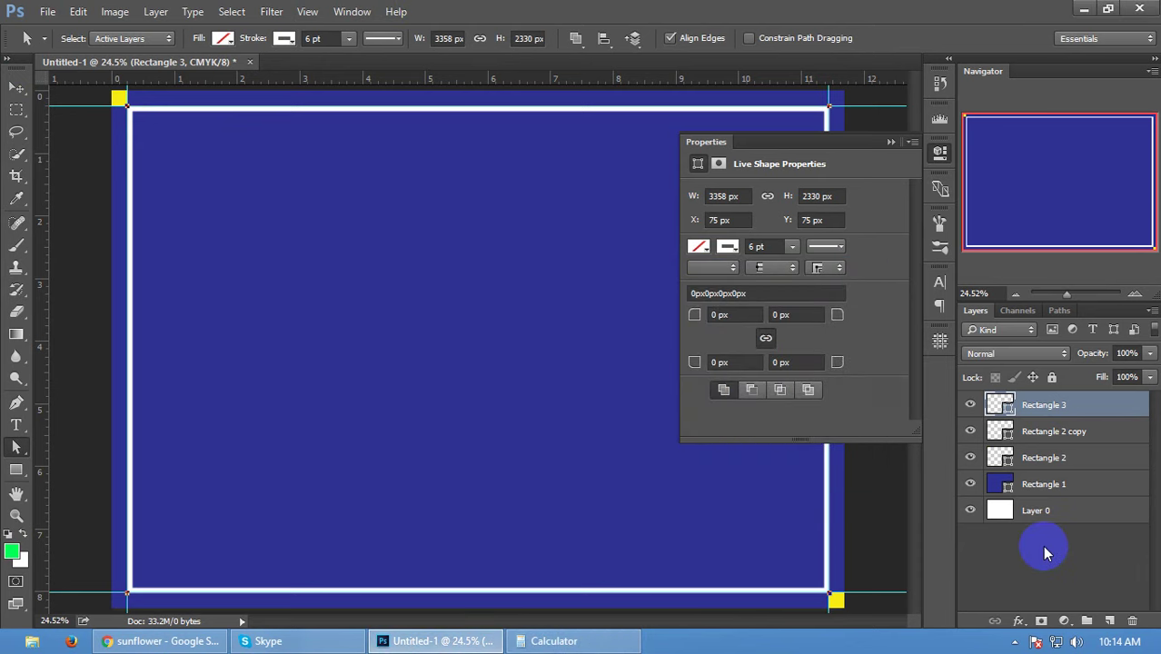
- Delete the white border and create a 3.67 in wide, 100 px tall rectangle
{"action": "key", "text": "Delete"}
{"action": "left_click", "coordinate": [970, 404]}
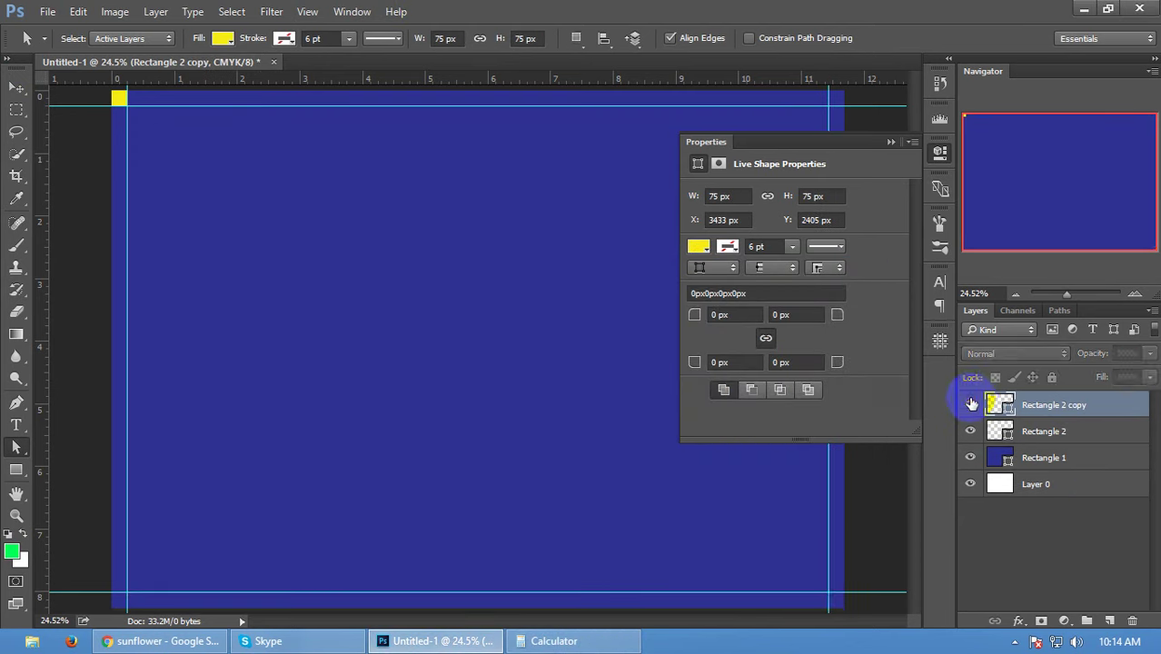
{"action": "left_click", "coordinate": [999, 590]}
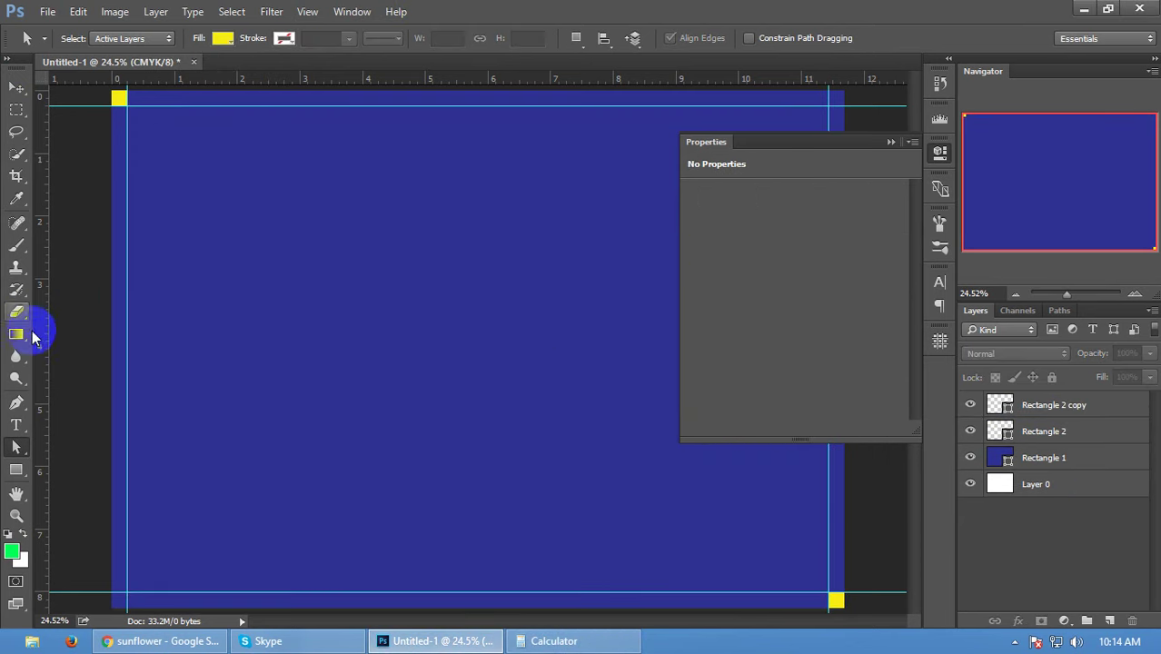
{"action": "left_click", "coordinate": [17, 469]}
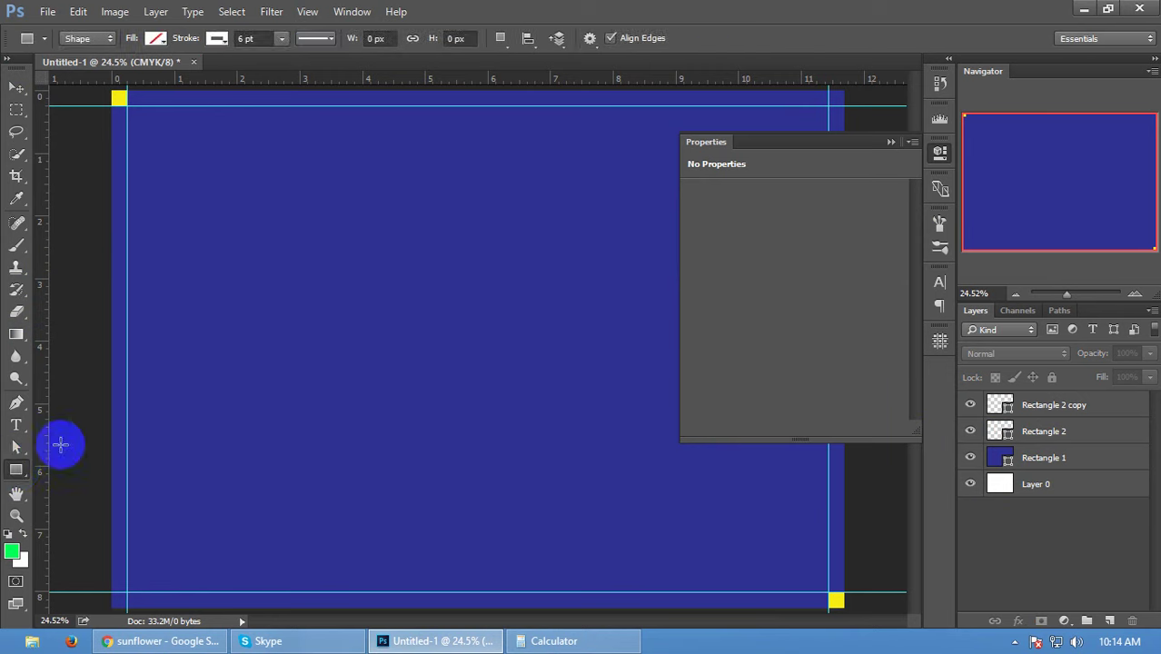
{"action": "left_click", "coordinate": [159, 169]}
{"action": "type", "text": "3."}
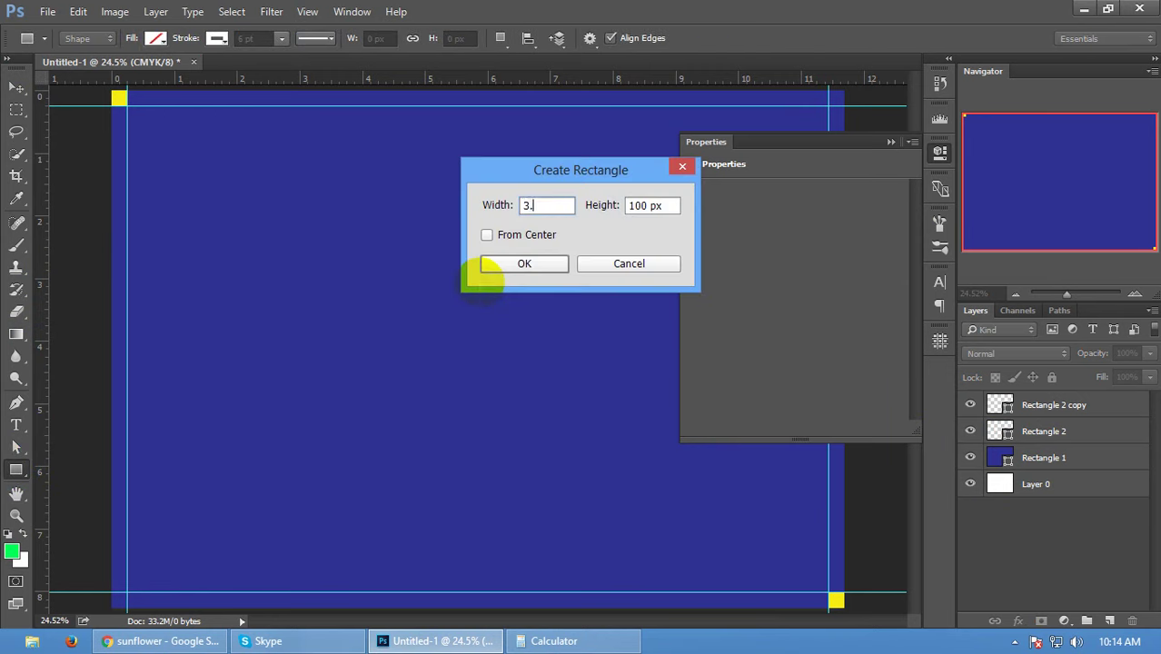
{"action": "type", "text": "67"}
{"action": "type", "text": "in"}
{"action": "key", "text": "Tab"}
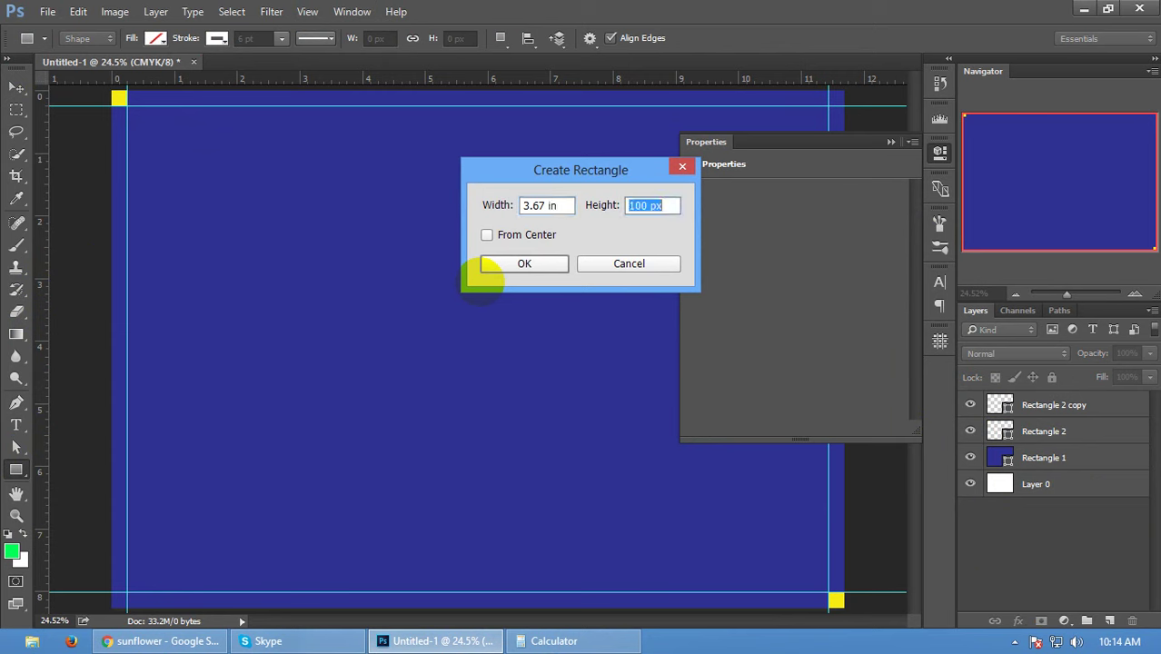
{"action": "left_click", "coordinate": [486, 265]}
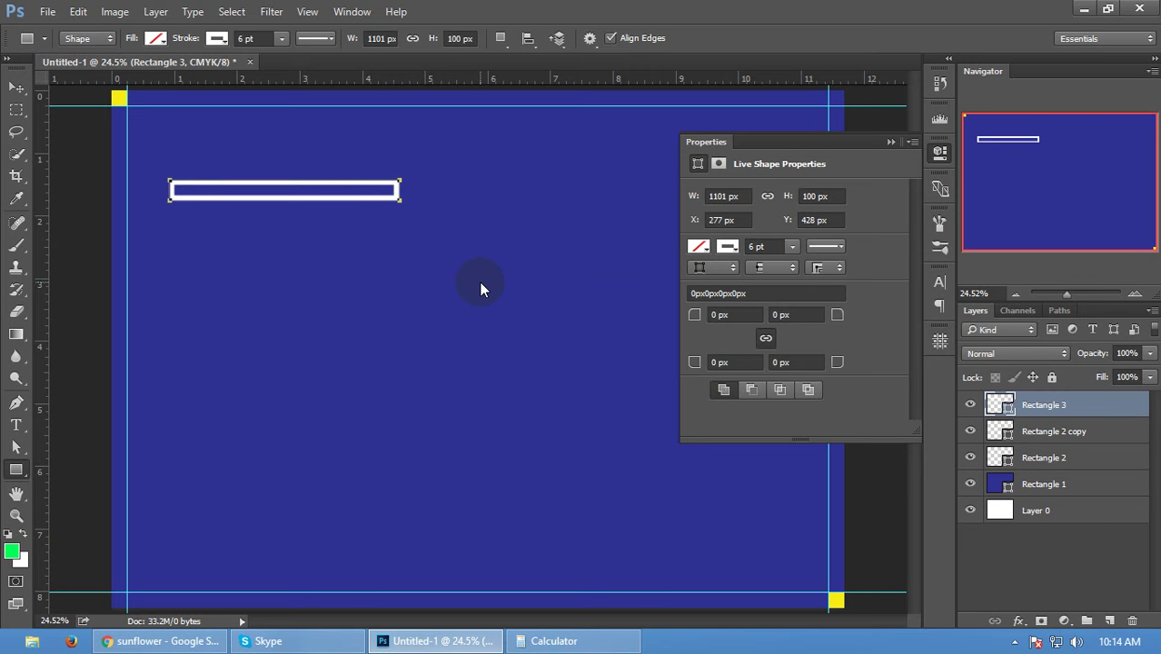
- Give the 3.67 in bar a teal fill with no outline
{"action": "key", "text": "v"}
{"action": "key", "text": "a"}
{"action": "left_click", "coordinate": [222, 38]}
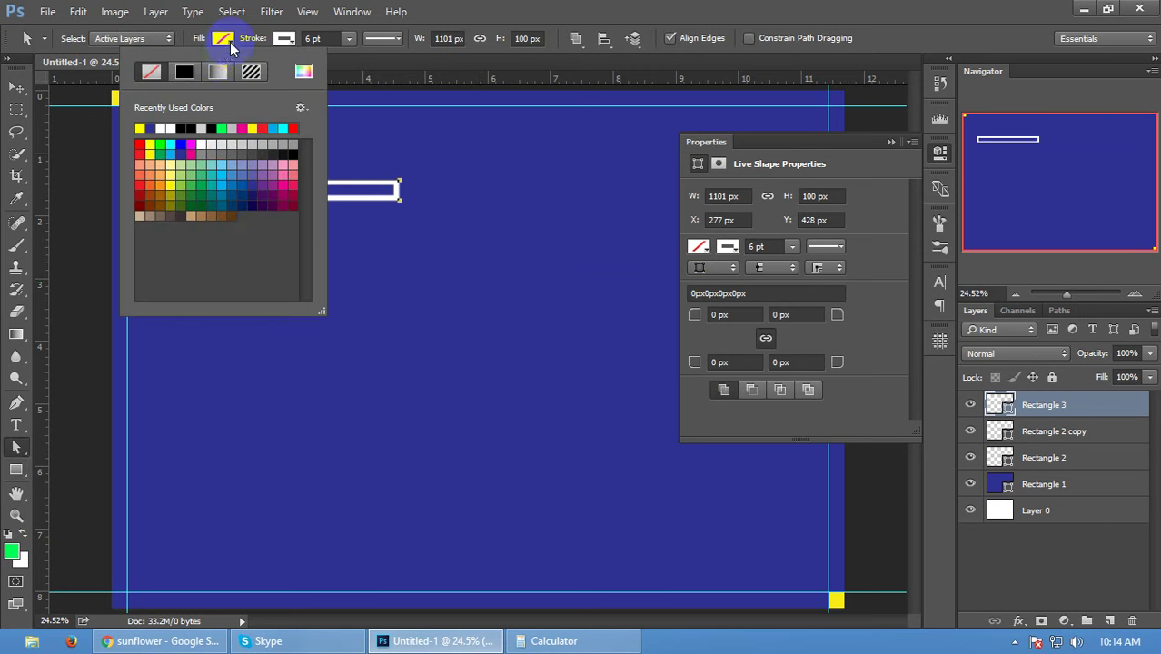
{"action": "left_click", "coordinate": [181, 155]}
{"action": "left_click", "coordinate": [284, 38]}
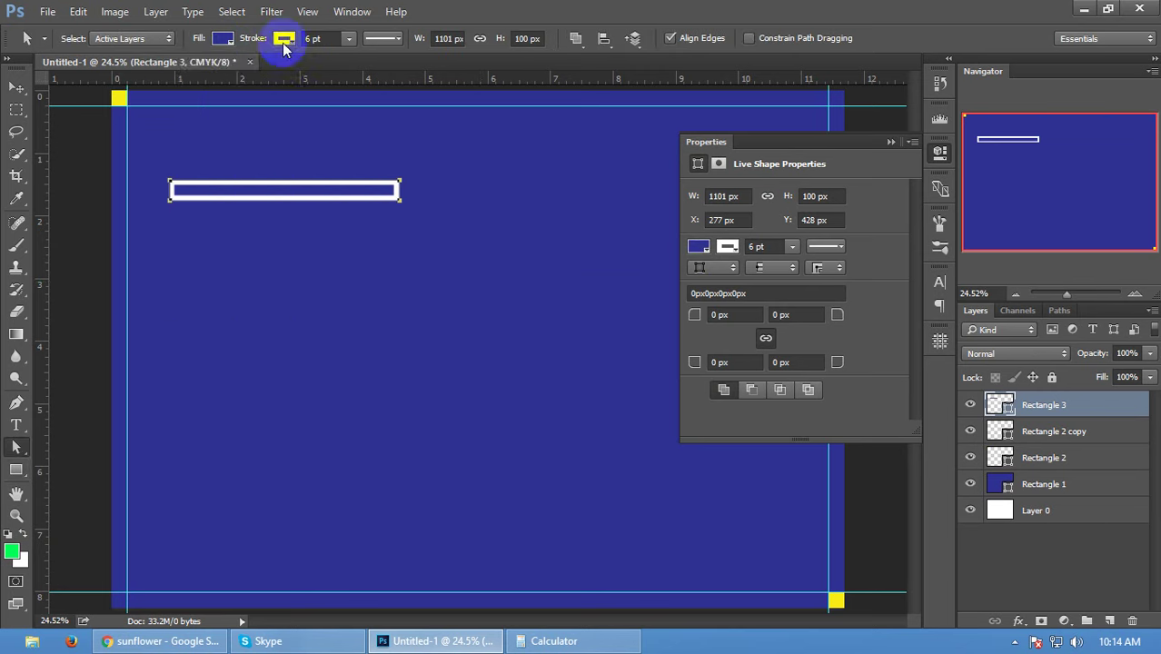
{"action": "left_click", "coordinate": [213, 74]}
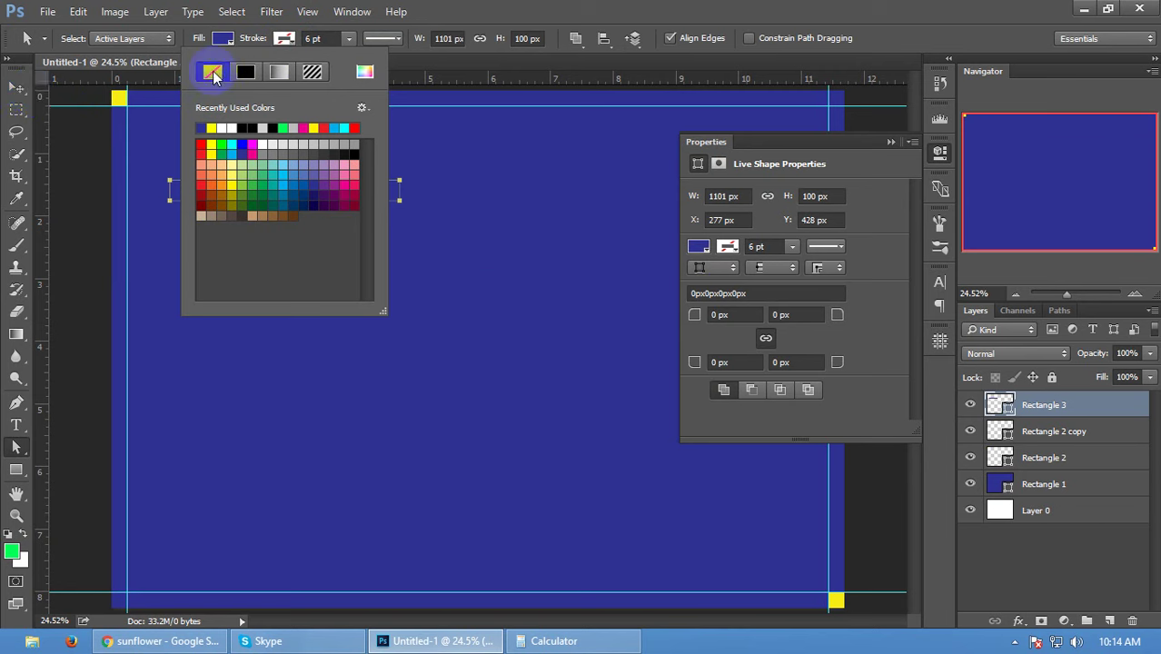
{"action": "left_click", "coordinate": [225, 38]}
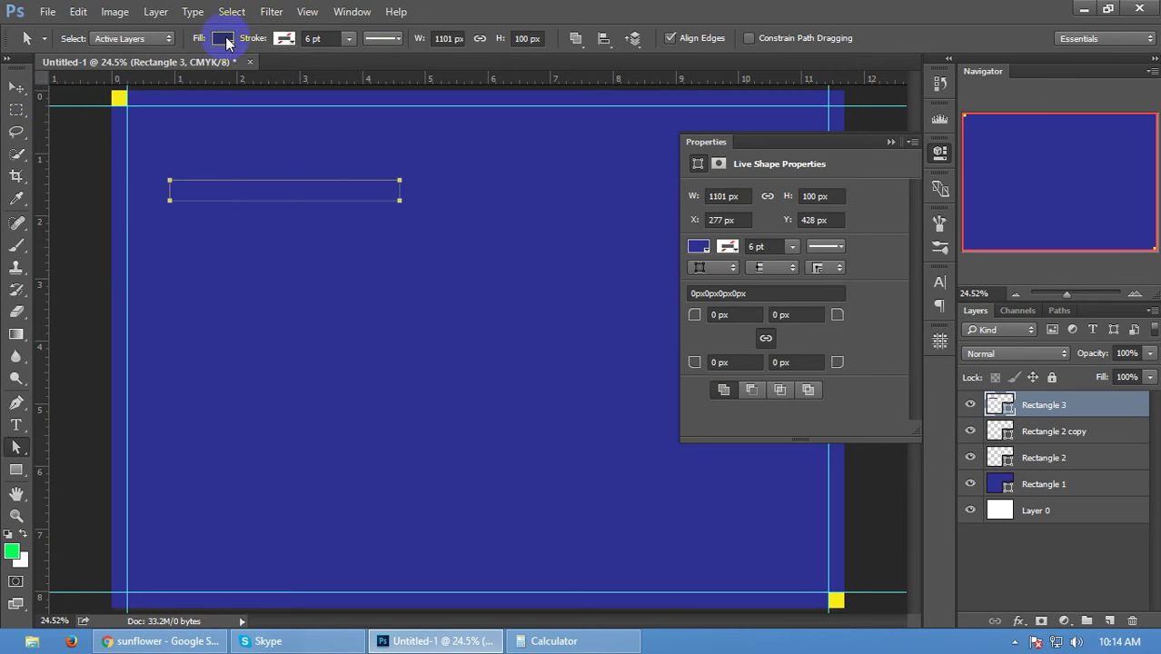
{"action": "left_click", "coordinate": [227, 43]}
{"action": "left_click", "coordinate": [214, 179]}
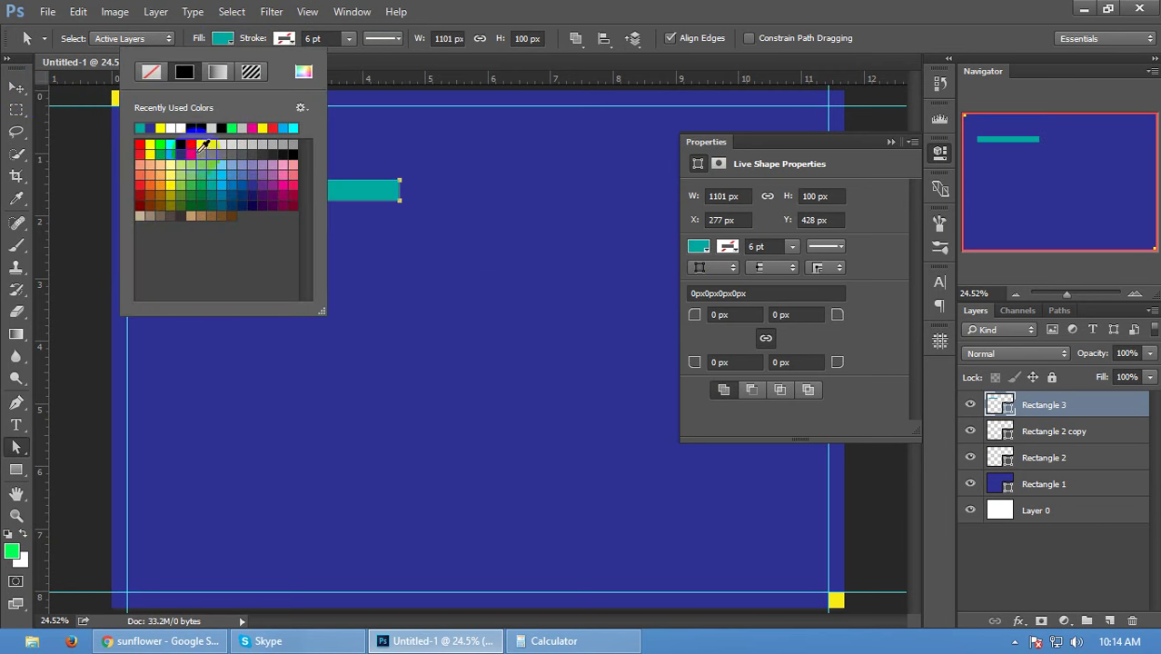
{"action": "left_click", "coordinate": [16, 87]}
- Position the teal bar, copy it into the middle and right panels, and add guides at both folds
{"action": "left_click_drag", "start_coordinate": [277, 185], "coordinate": [254, 188]}
{"action": "mouse_move", "coordinate": [293, 78]}
{"action": "left_mouse_down"}
{"action": "mouse_move", "coordinate": [399, 224]}
{"action": "mouse_move", "coordinate": [358, 250]}
{"action": "left_mouse_up"}
{"action": "mouse_move", "coordinate": [256, 192]}
{"action": "left_mouse_down"}
{"action": "mouse_move", "coordinate": [516, 198]}
{"action": "mouse_move", "coordinate": [474, 194]}
{"action": "left_mouse_up"}
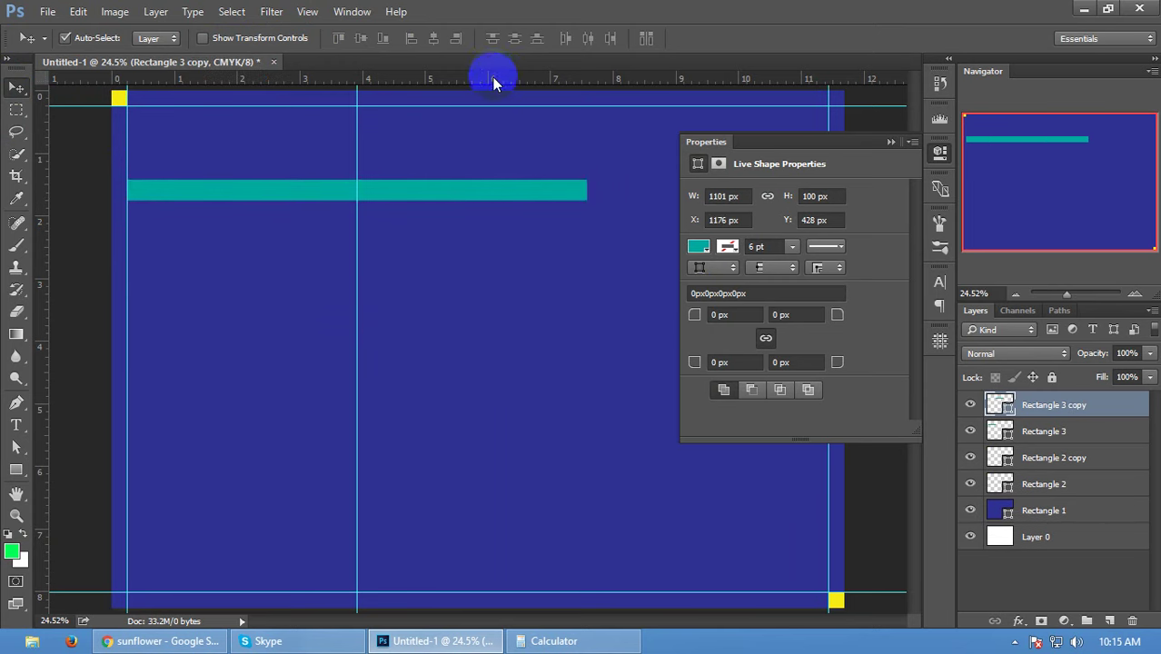
{"action": "left_click_drag", "start_coordinate": [495, 82], "coordinate": [587, 160]}
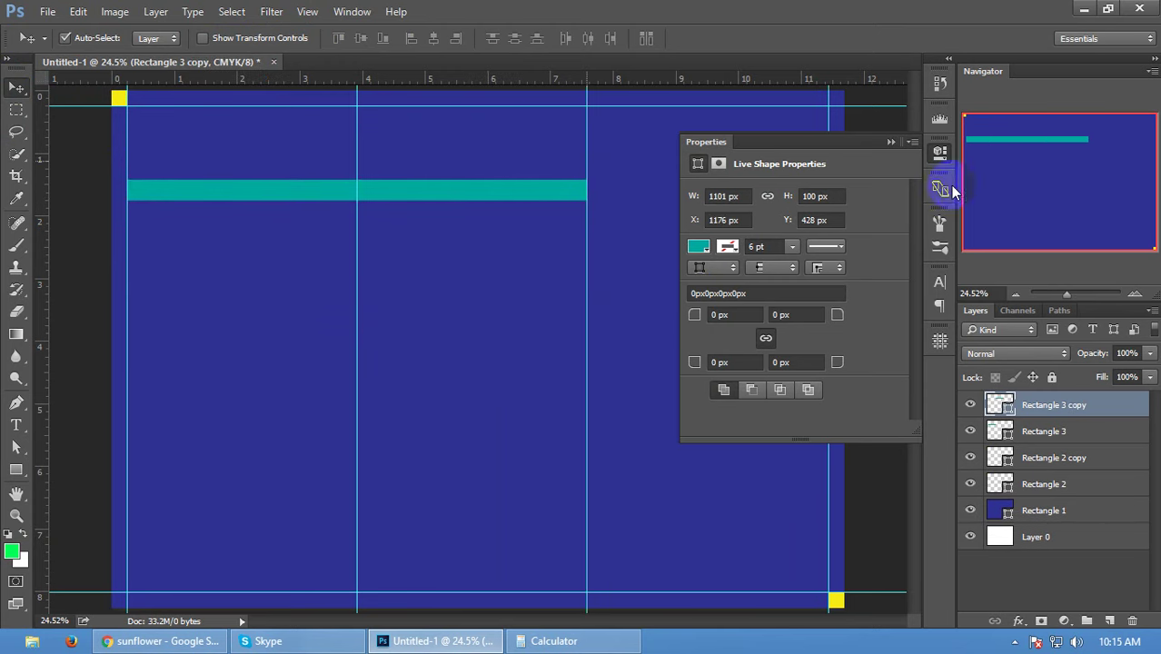
{"action": "left_click", "coordinate": [889, 142]}
{"action": "mouse_move", "coordinate": [505, 191]}
{"action": "left_mouse_down"}
{"action": "mouse_move", "coordinate": [763, 208]}
{"action": "mouse_move", "coordinate": [735, 210]}
{"action": "left_mouse_up"}
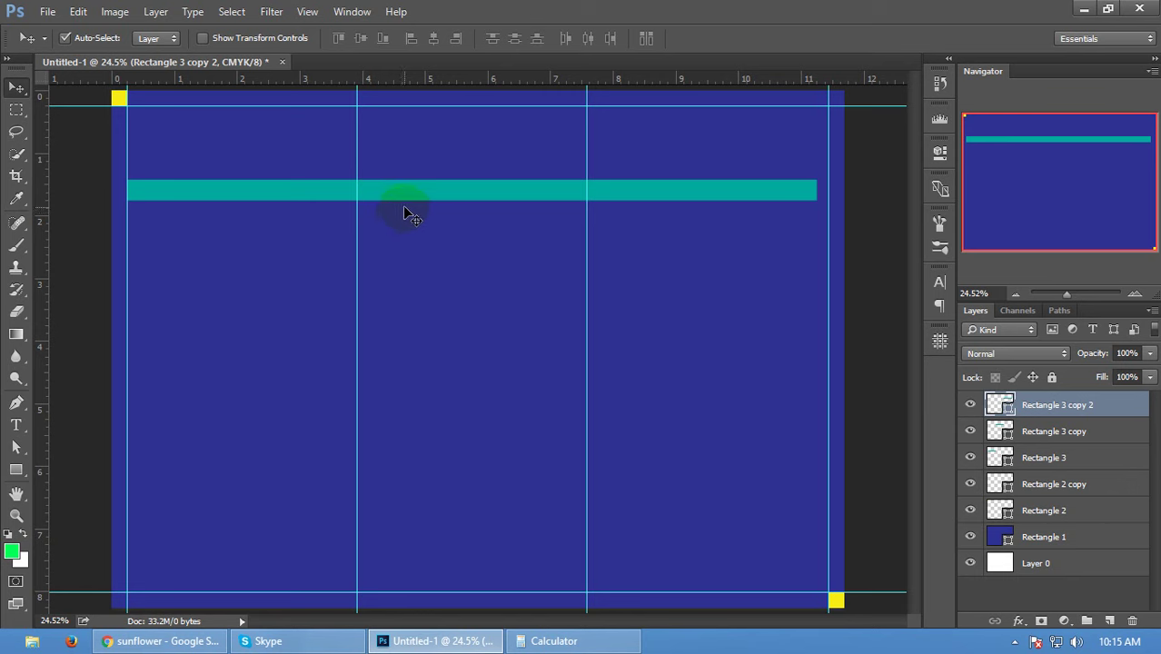
- Delete the three teal bar layers
{"action": "left_click", "coordinate": [1037, 434], "text": "shift"}
{"action": "left_click", "coordinate": [1031, 458], "text": "shift"}
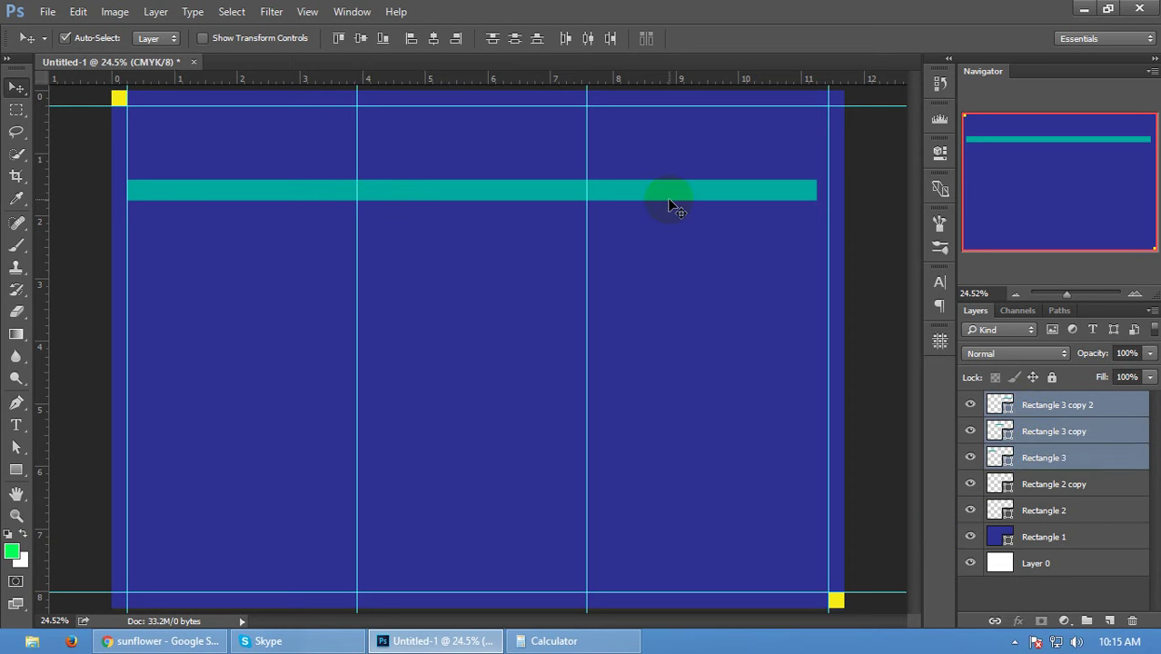
{"action": "left_click_drag", "start_coordinate": [669, 205], "coordinate": [680, 257]}
{"action": "key", "text": "ctrl+z"}
{"action": "key", "text": "Delete"}
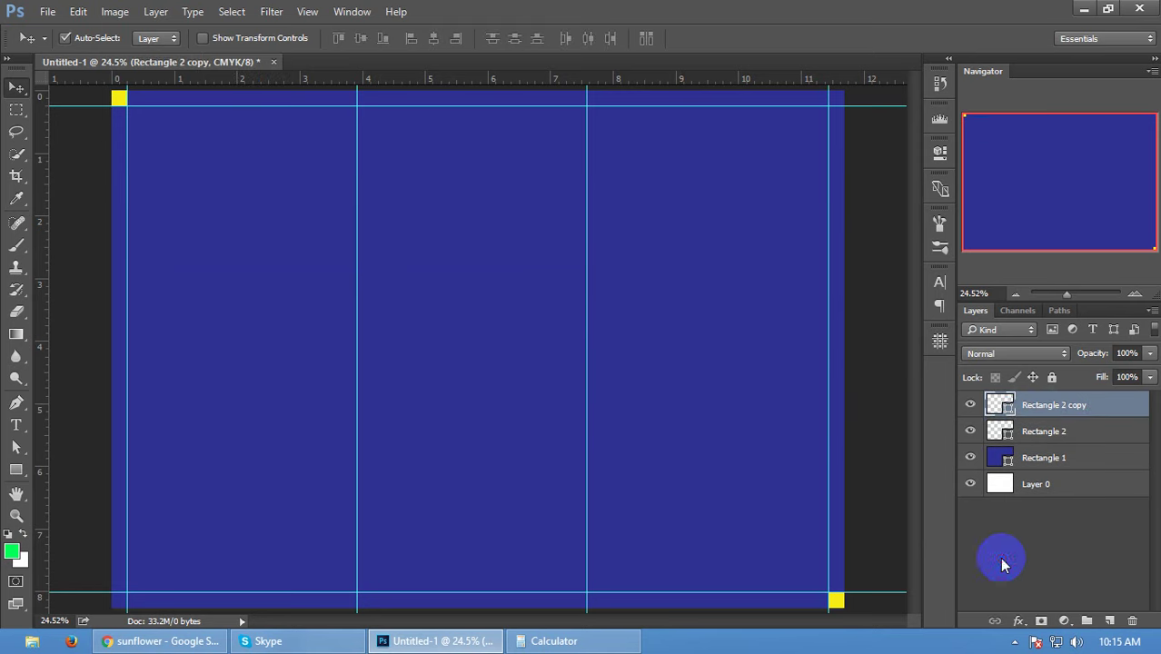
{"action": "left_click", "coordinate": [1003, 565]}
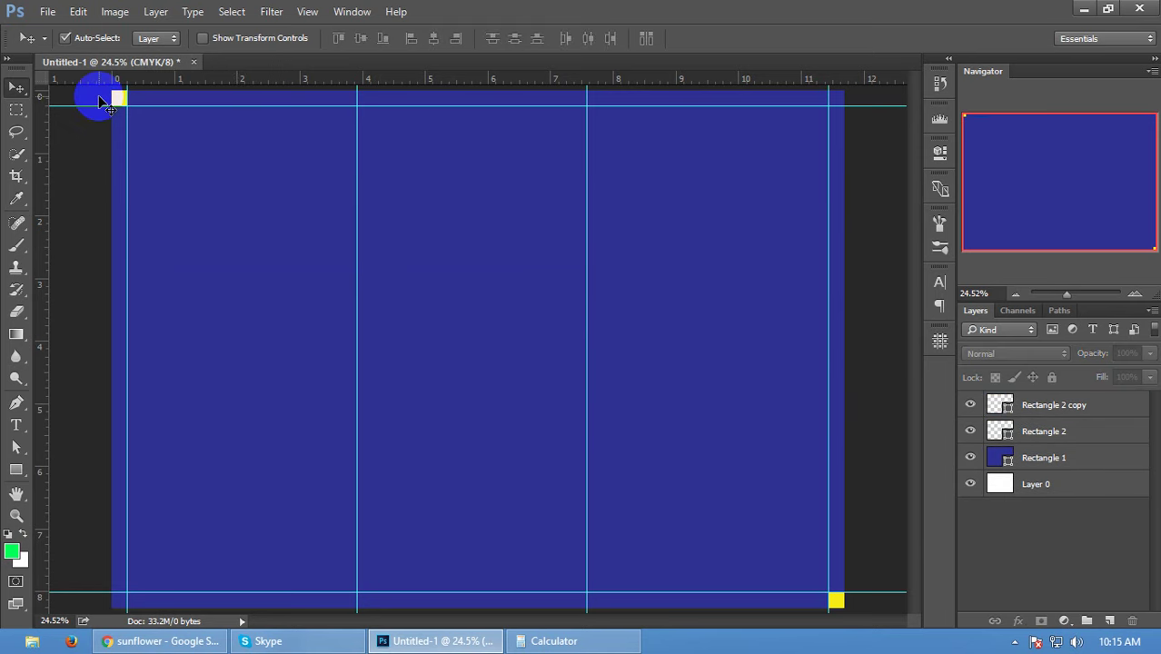
- Drag off the horizontal guides and clear all remaining guides from the page
{"action": "left_click_drag", "start_coordinate": [102, 105], "coordinate": [82, 74]}
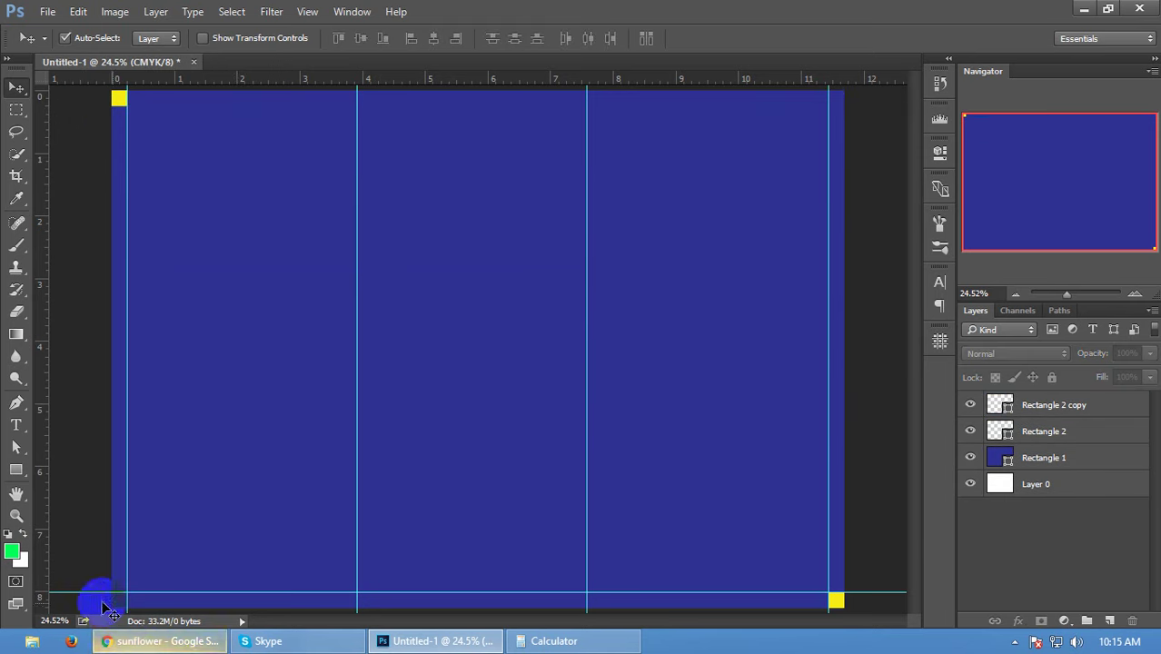
{"action": "left_click_drag", "start_coordinate": [85, 593], "coordinate": [66, 445]}
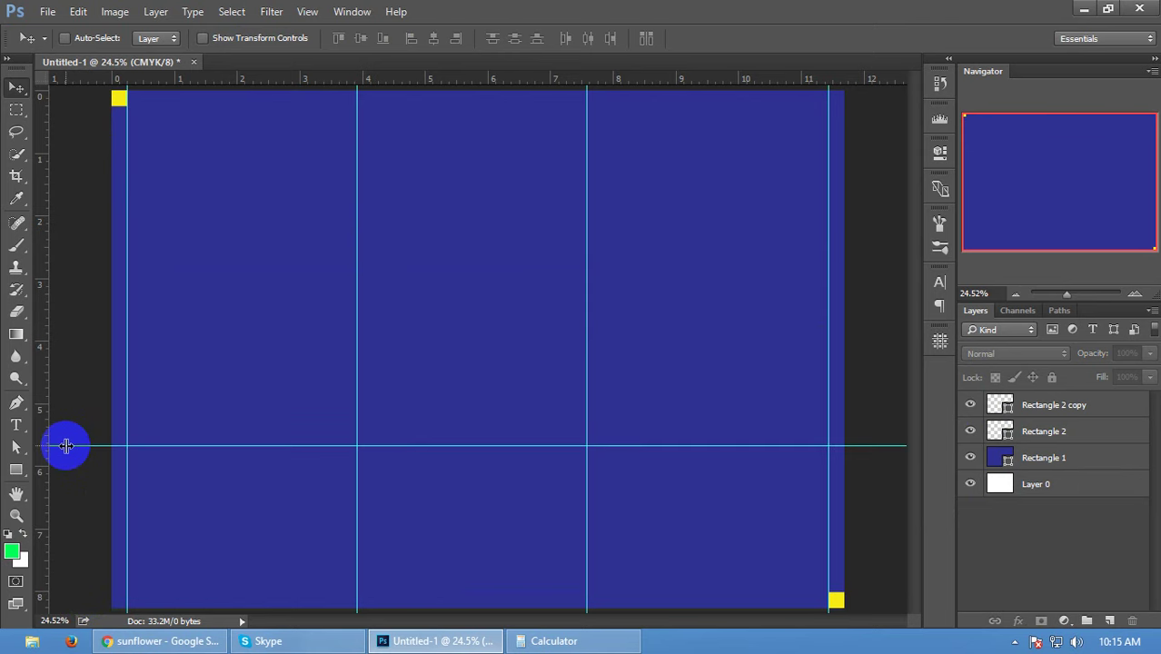
{"action": "key", "text": "ctrl+z"}
{"action": "left_click_drag", "start_coordinate": [88, 592], "coordinate": [86, 77]}
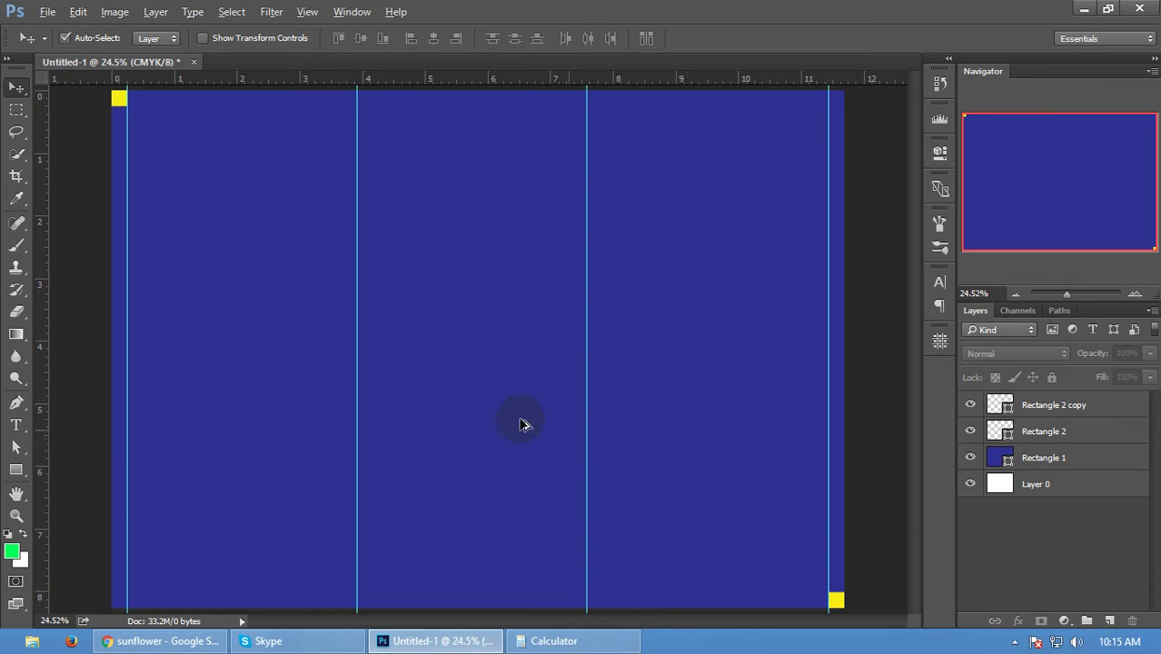
{"action": "key", "text": "ctrl+minus"}
{"action": "left_click", "coordinate": [270, 11]}
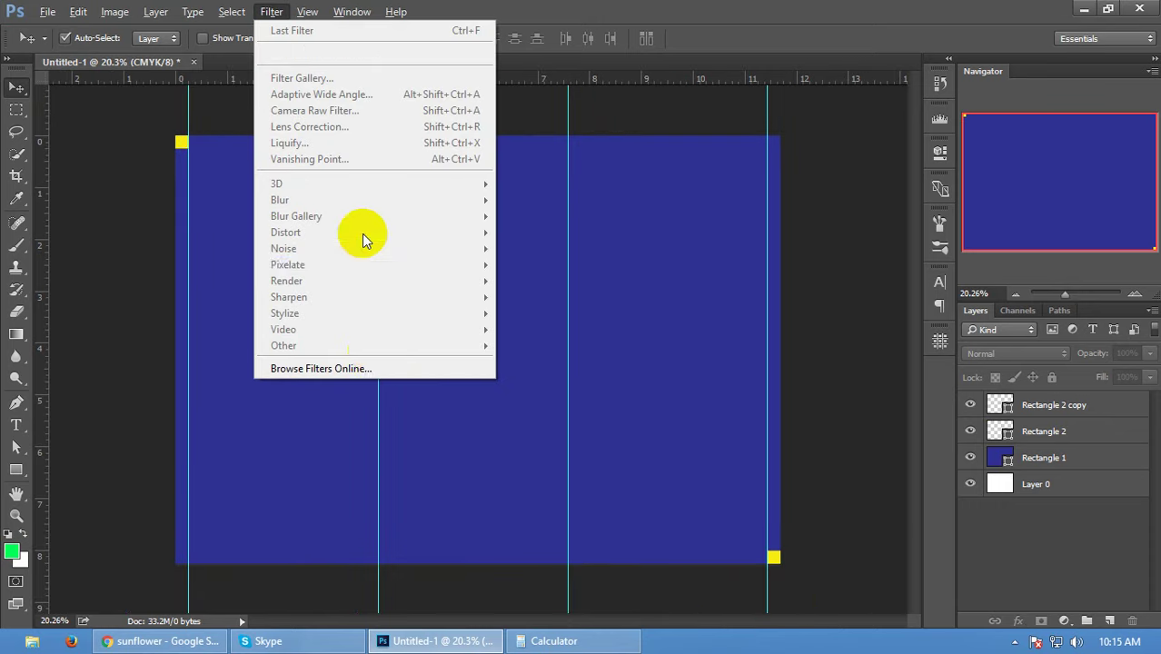
{"action": "mouse_move", "coordinate": [307, 12]}
{"action": "left_click", "coordinate": [371, 404]}
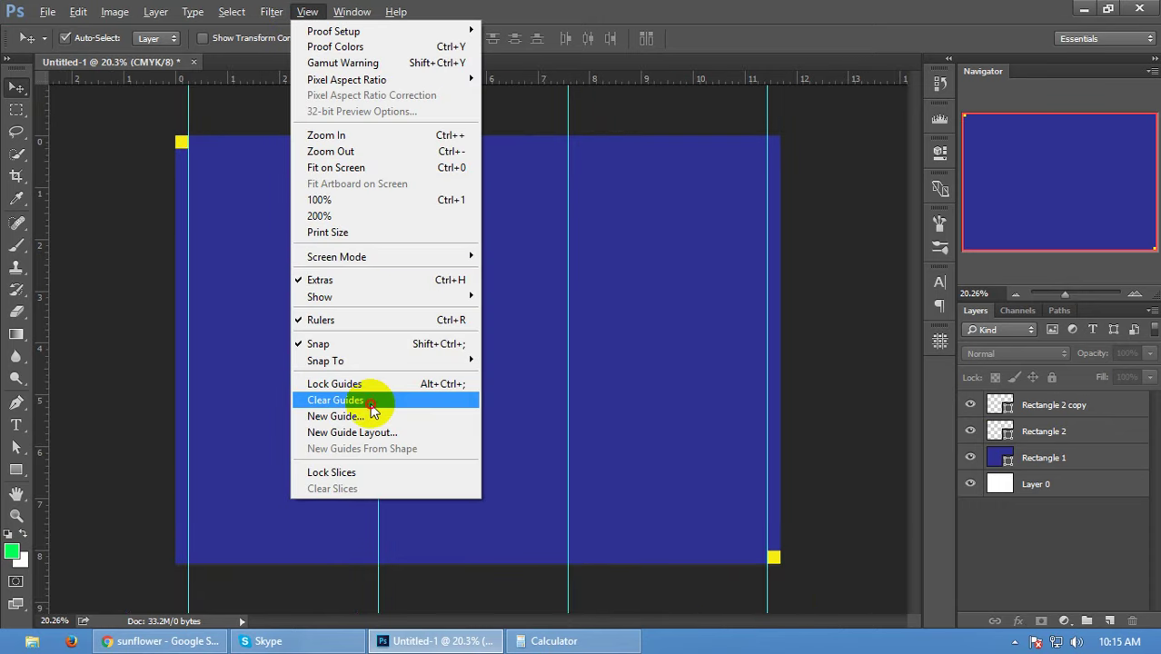
{"action": "key", "text": "ctrl+plus"}
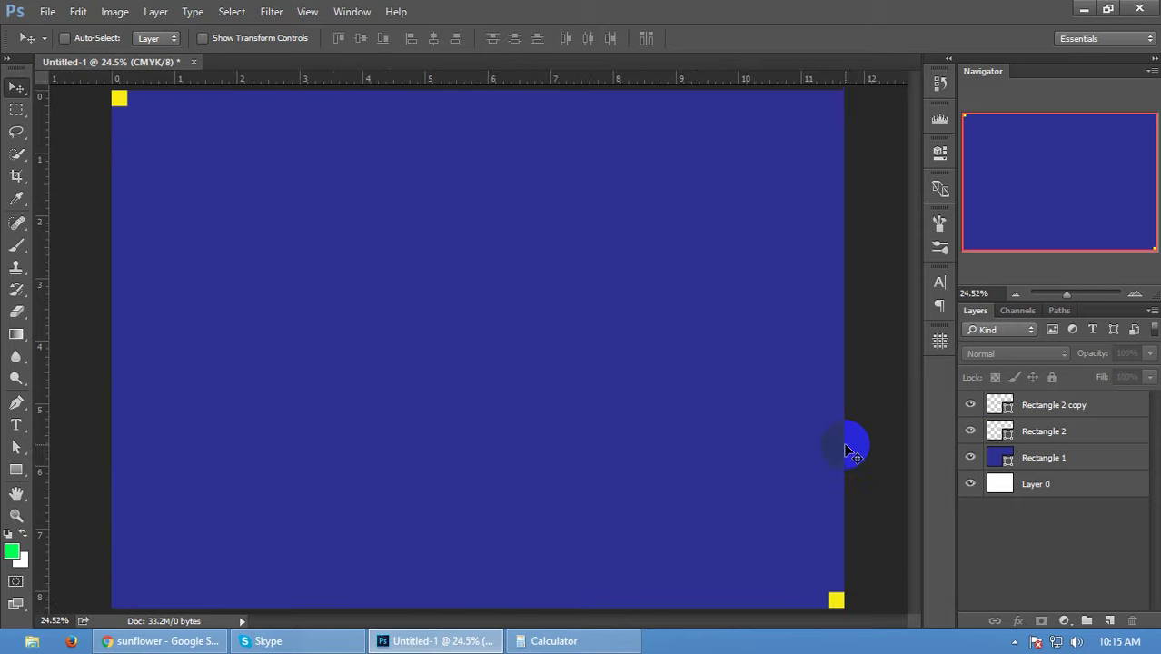
- Inspect the image size, 11.693 × 8.267 in at 300 pixels/inch, and close without changes
{"action": "key", "text": "ctrl+alt+i"}
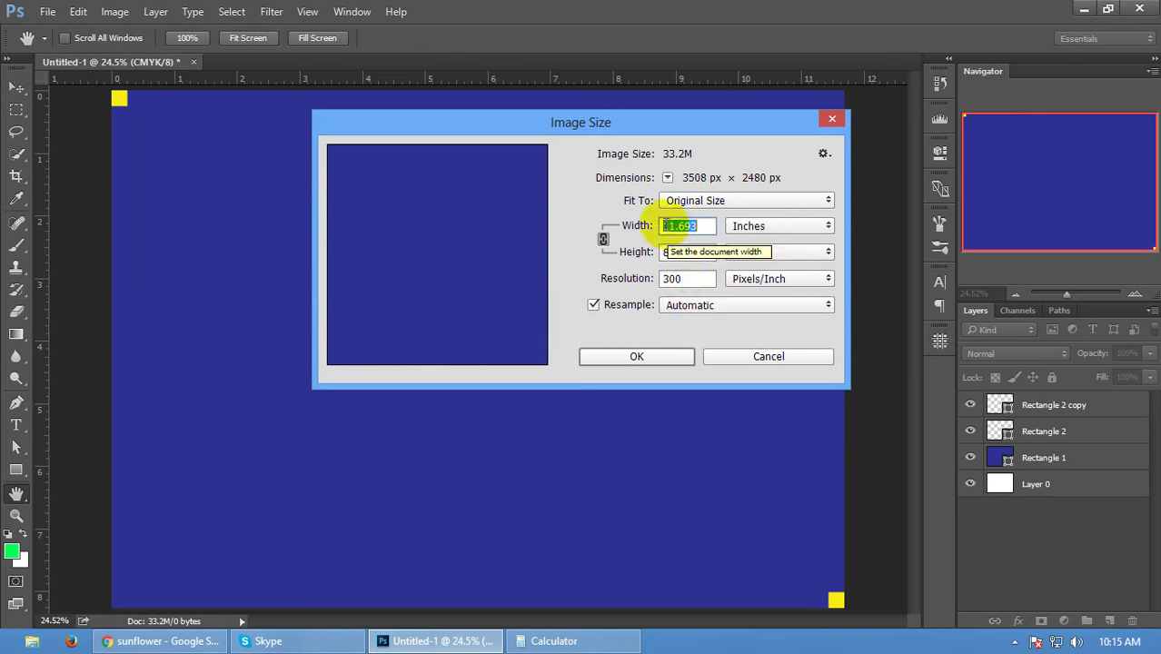
{"action": "left_click", "coordinate": [682, 226]}
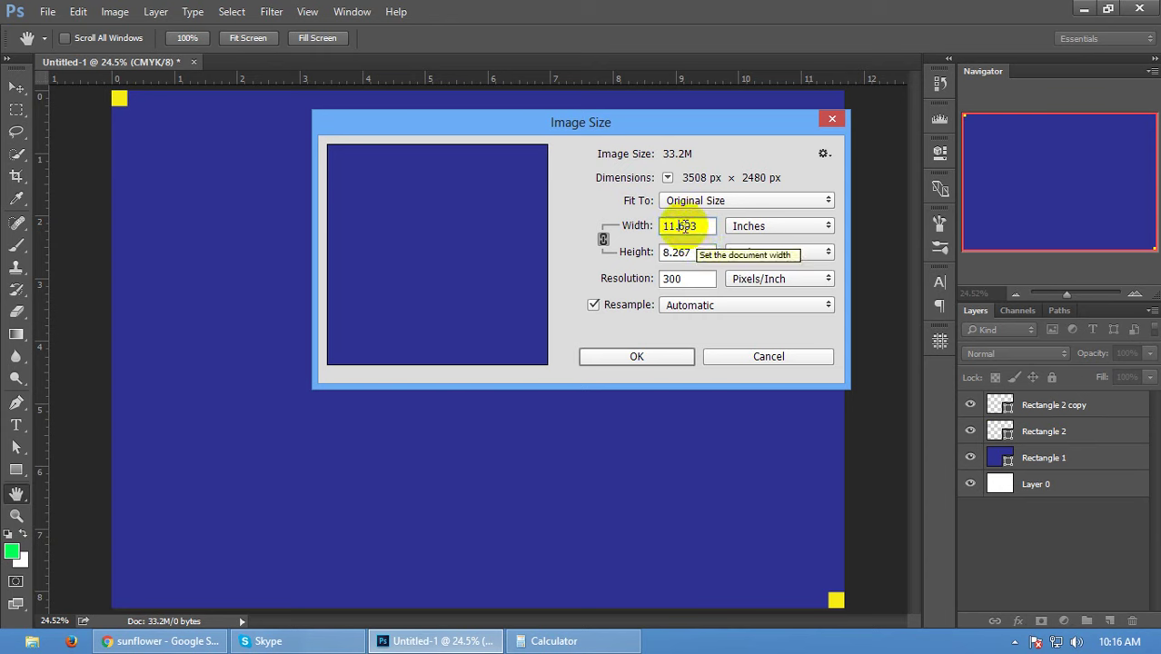
{"action": "left_click_drag", "start_coordinate": [682, 226], "coordinate": [706, 226]}
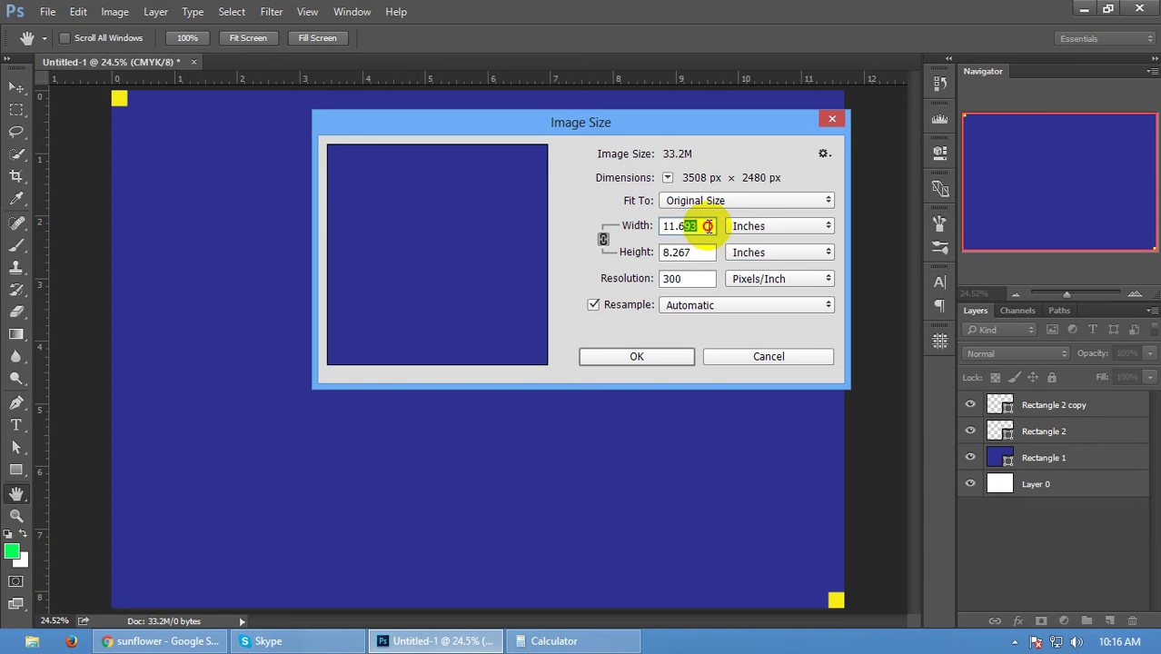
{"action": "left_click", "coordinate": [707, 226]}
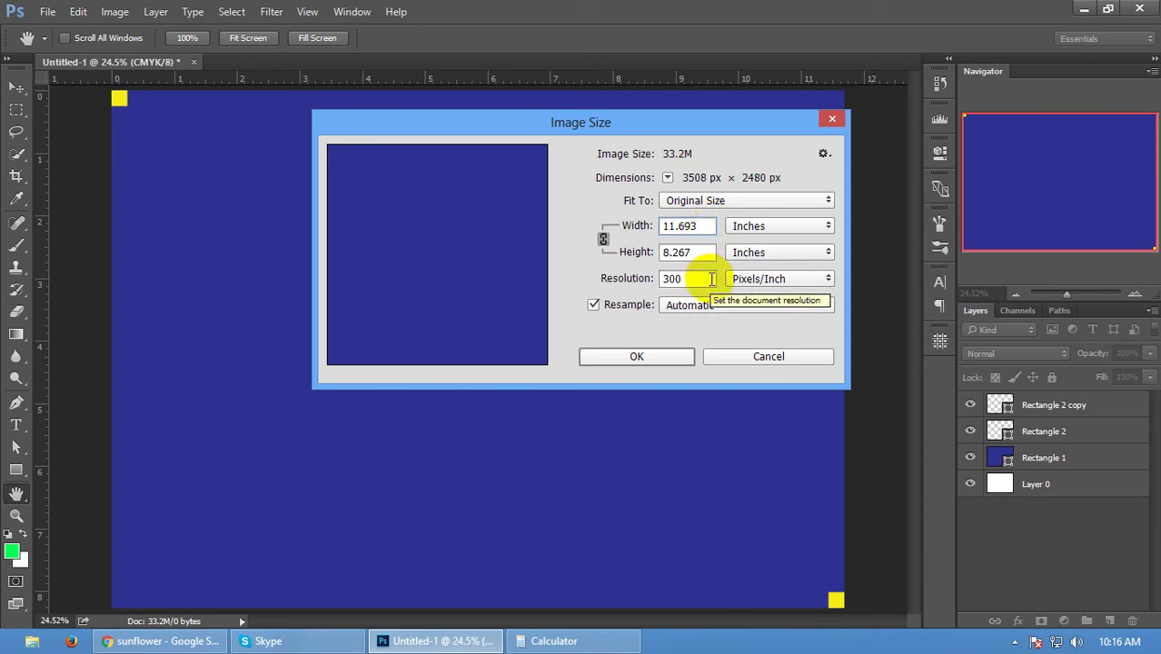
{"action": "left_click", "coordinate": [673, 357]}
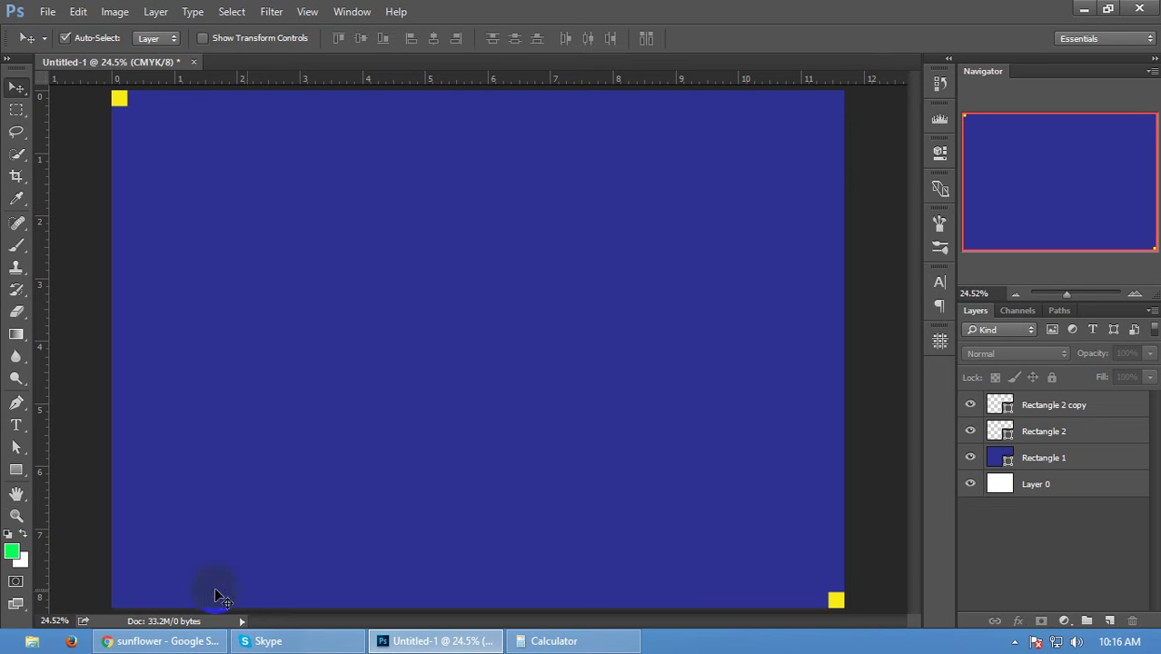
- Compute 11 ÷ 3 in Calculator to get the panel width
{"action": "left_click", "coordinate": [554, 640]}
{"action": "key", "text": "Escape"}
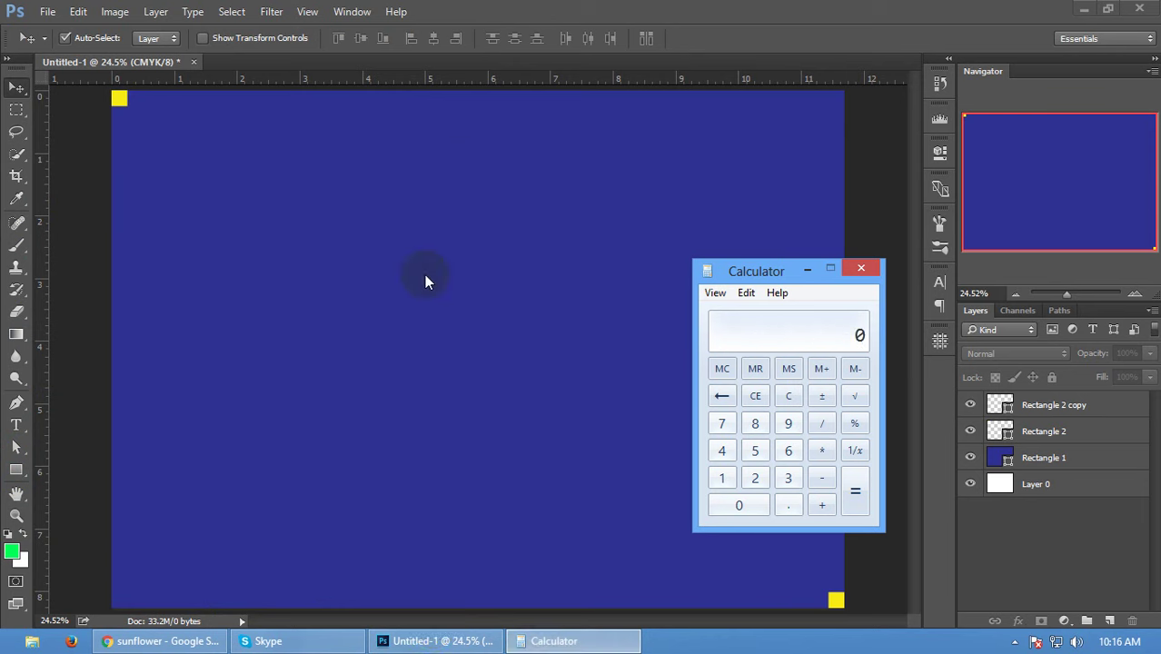
{"action": "type", "text": "11"}
{"action": "type", "text": "3"}
{"action": "key", "text": "Return"}
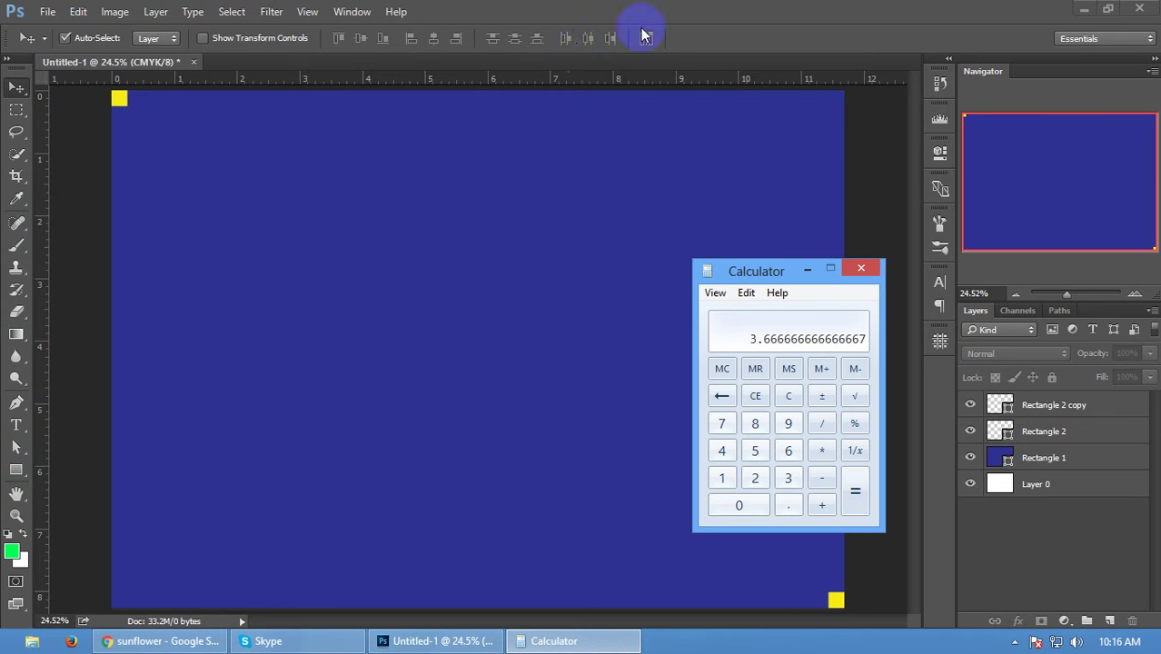
- Draw a rectangle on the left of the canvas and set its width to 3.75 in
{"action": "left_click", "coordinate": [121, 222]}
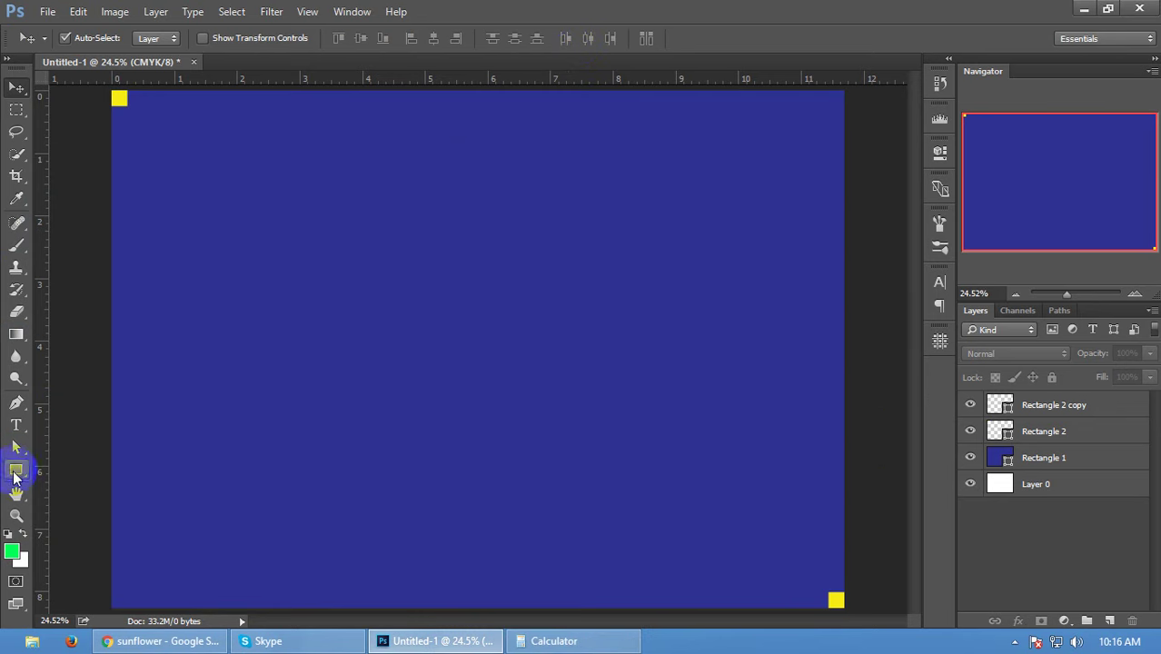
{"action": "left_click", "coordinate": [16, 470]}
{"action": "left_click_drag", "start_coordinate": [173, 212], "coordinate": [325, 372]}
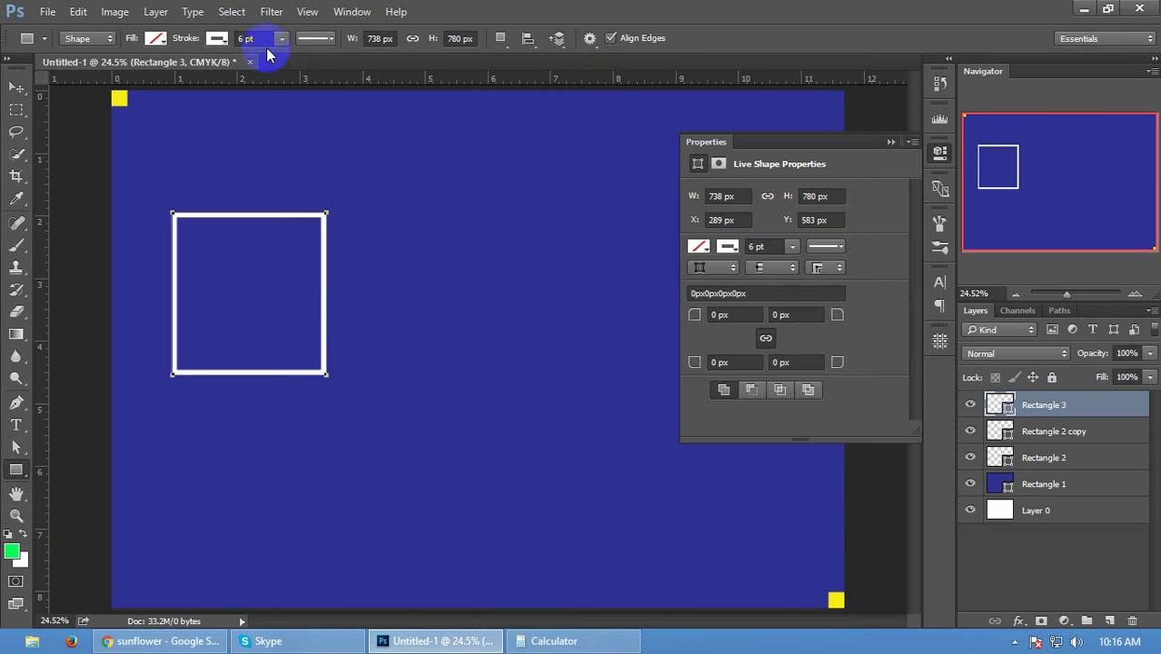
{"action": "left_click", "coordinate": [724, 196]}
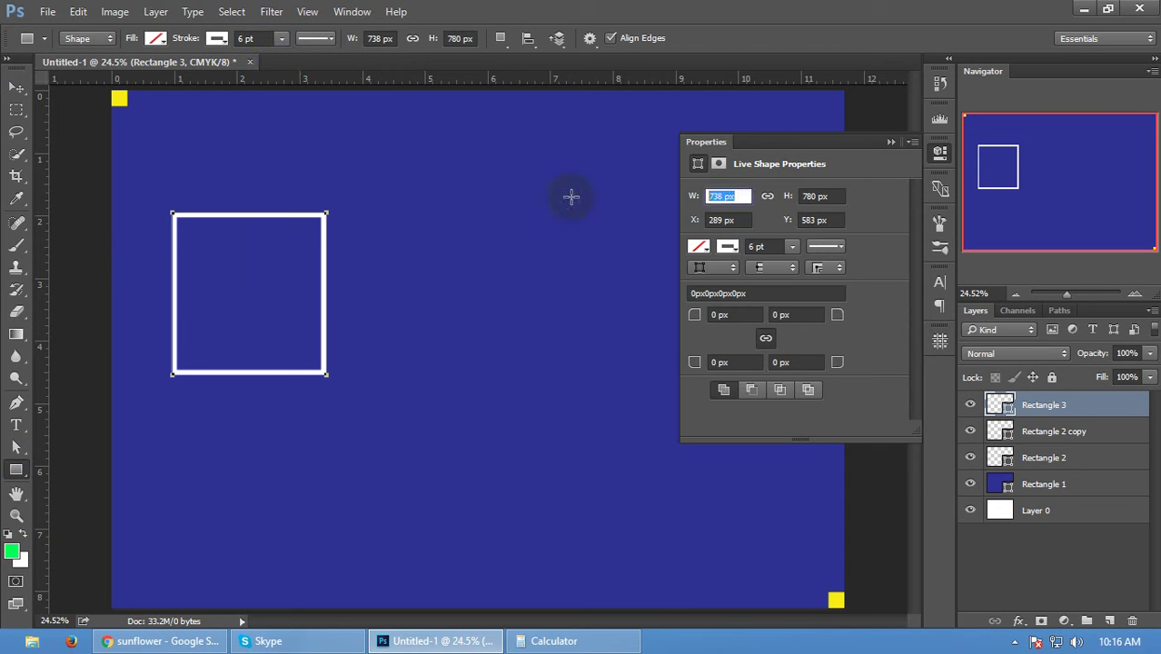
{"action": "type", "text": "3.75"}
{"action": "key", "text": "Return"}
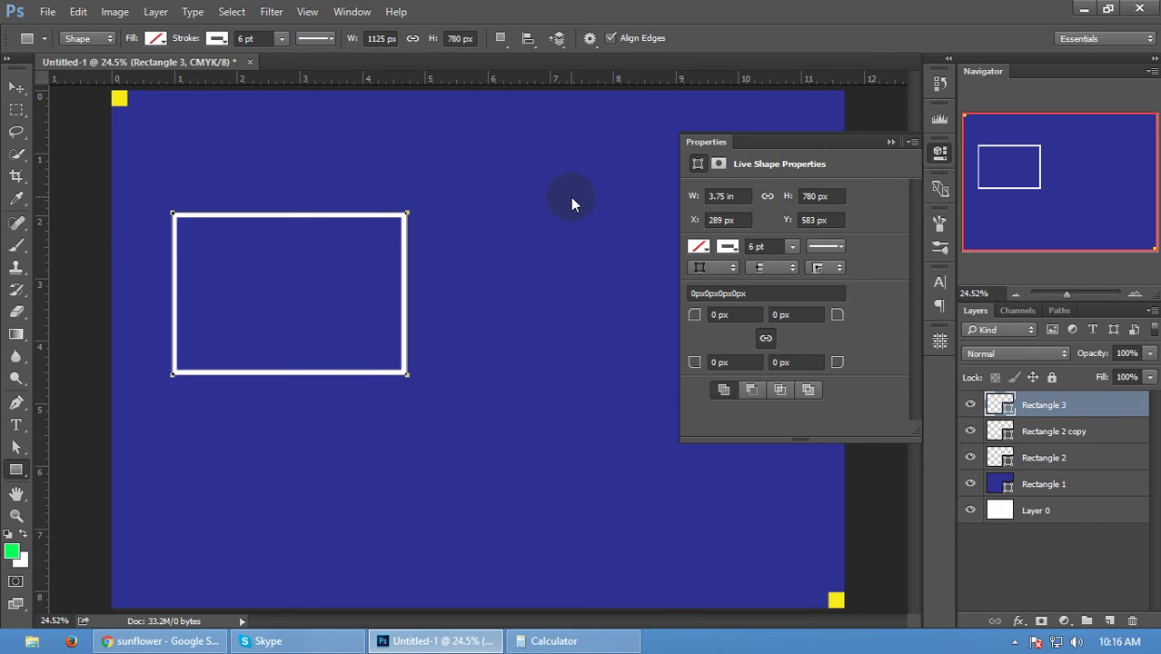
- Fill the rectangle yellow and remove its outline
{"action": "left_click", "coordinate": [697, 246]}
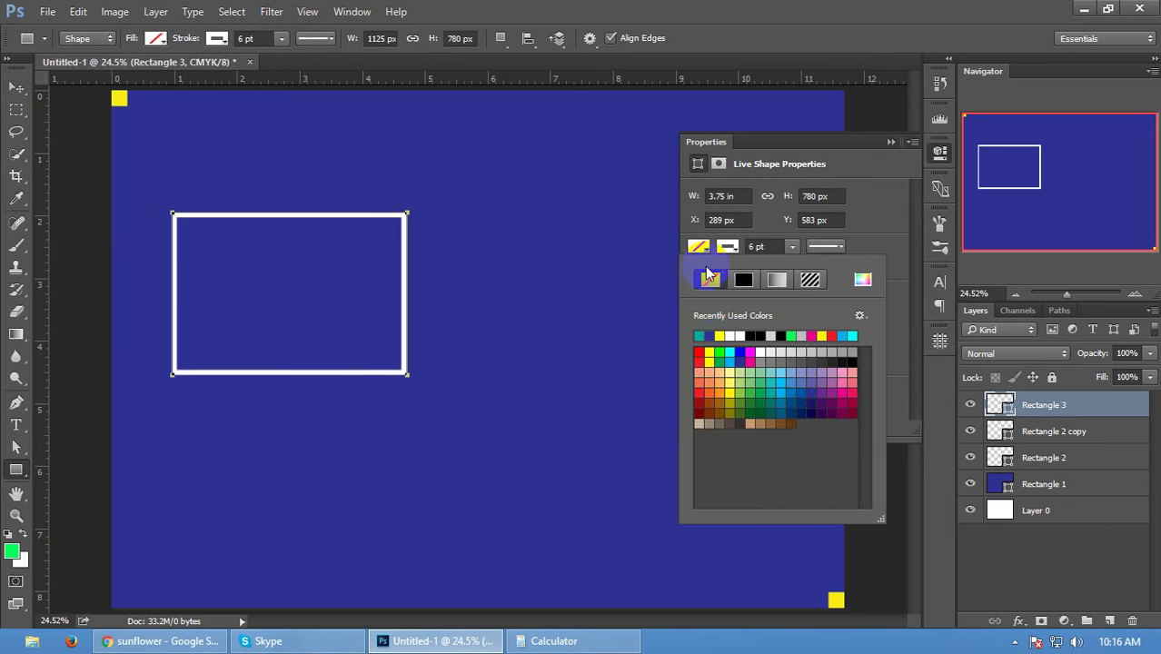
{"action": "left_click", "coordinate": [719, 351]}
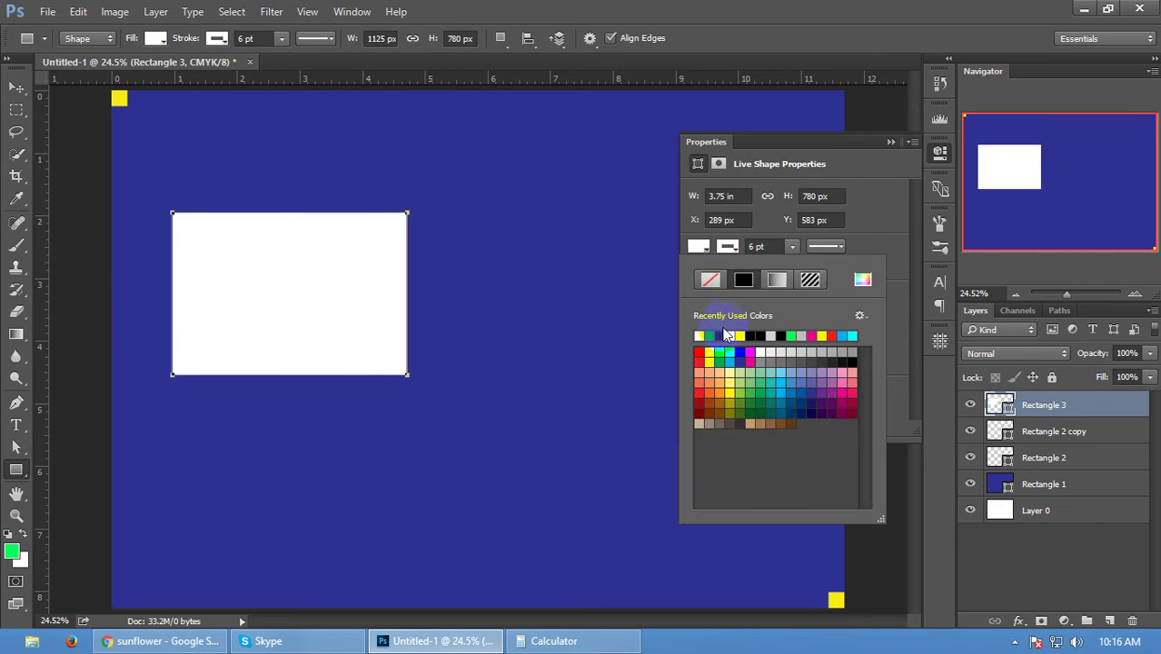
{"action": "left_click", "coordinate": [739, 336]}
{"action": "left_click", "coordinate": [725, 247]}
{"action": "left_click", "coordinate": [710, 280]}
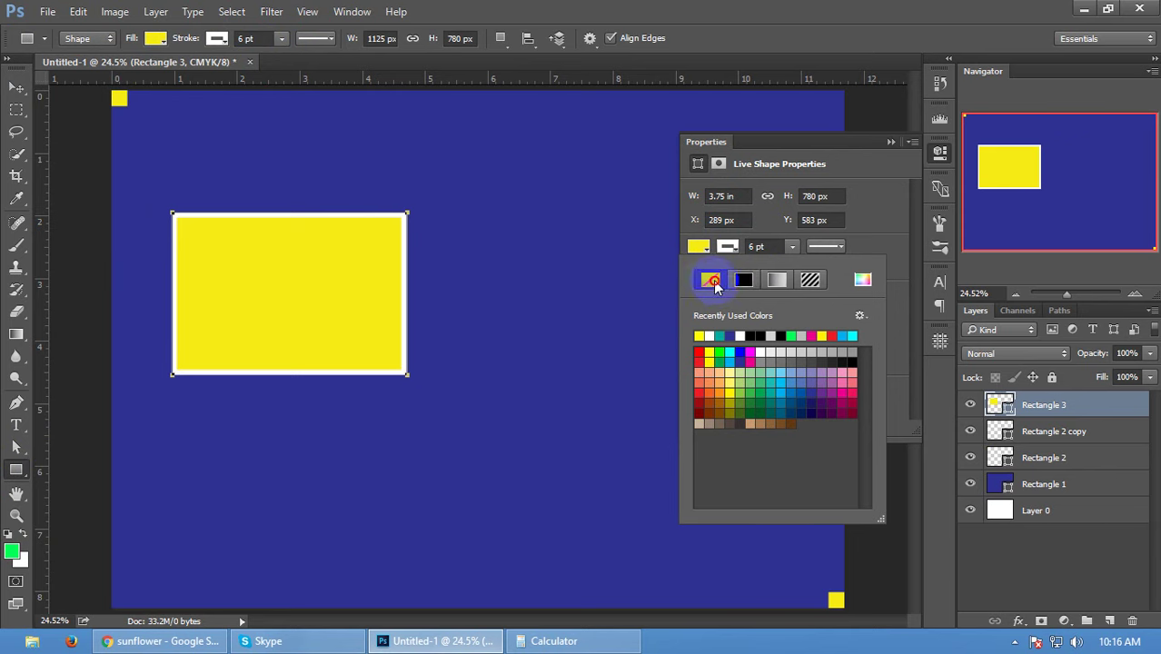
- Store the calculator result in memory and hide the shape Properties panel
{"action": "left_click", "coordinate": [16, 87]}
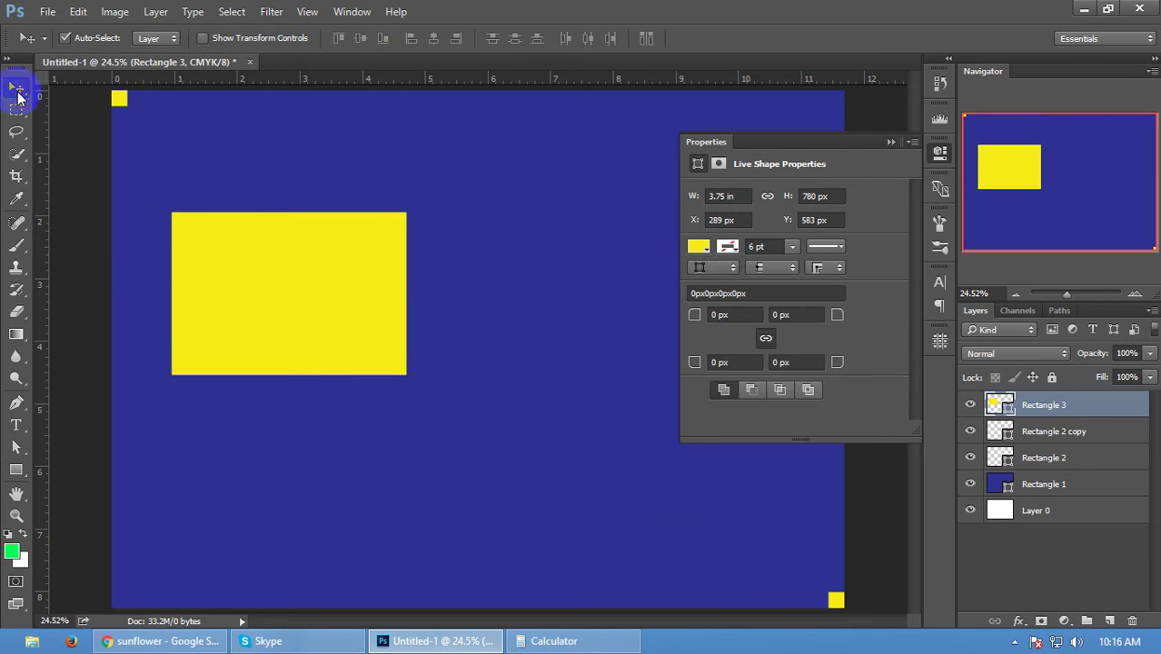
{"action": "left_click", "coordinate": [554, 641]}
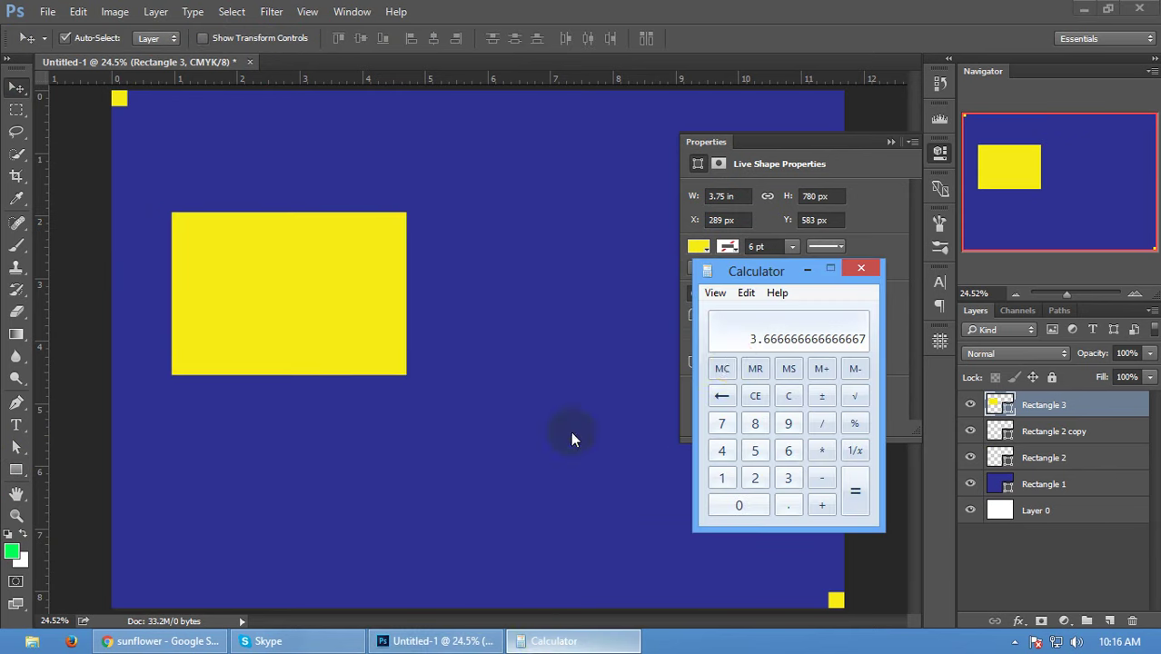
{"action": "left_click", "coordinate": [787, 370]}
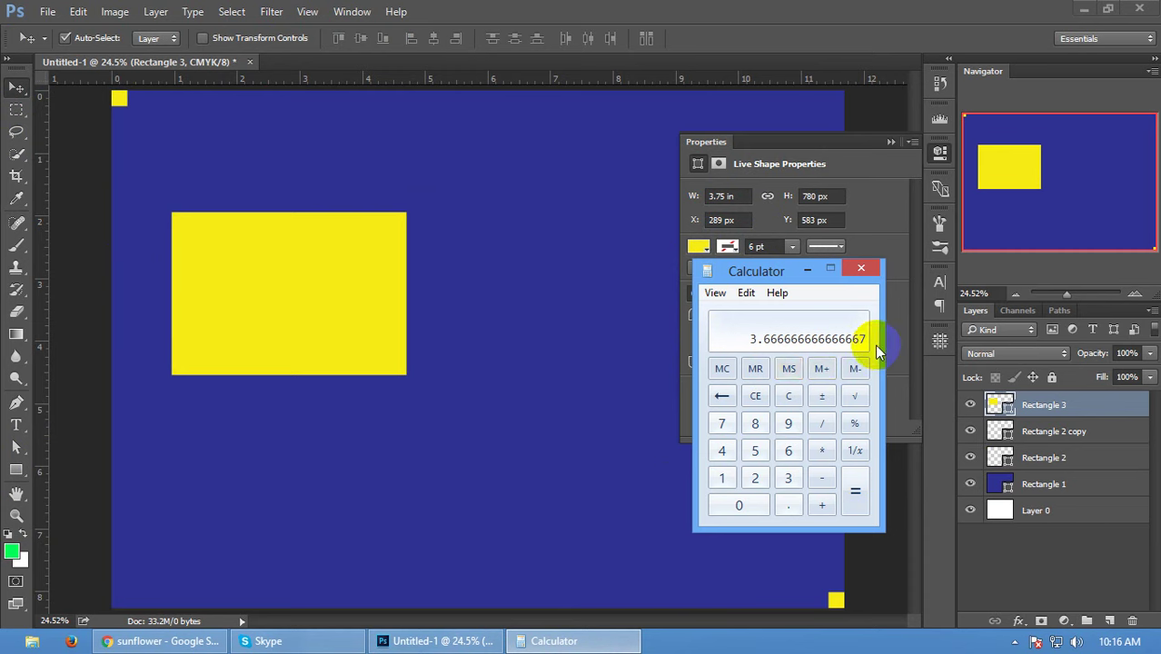
{"action": "left_click", "coordinate": [18, 88]}
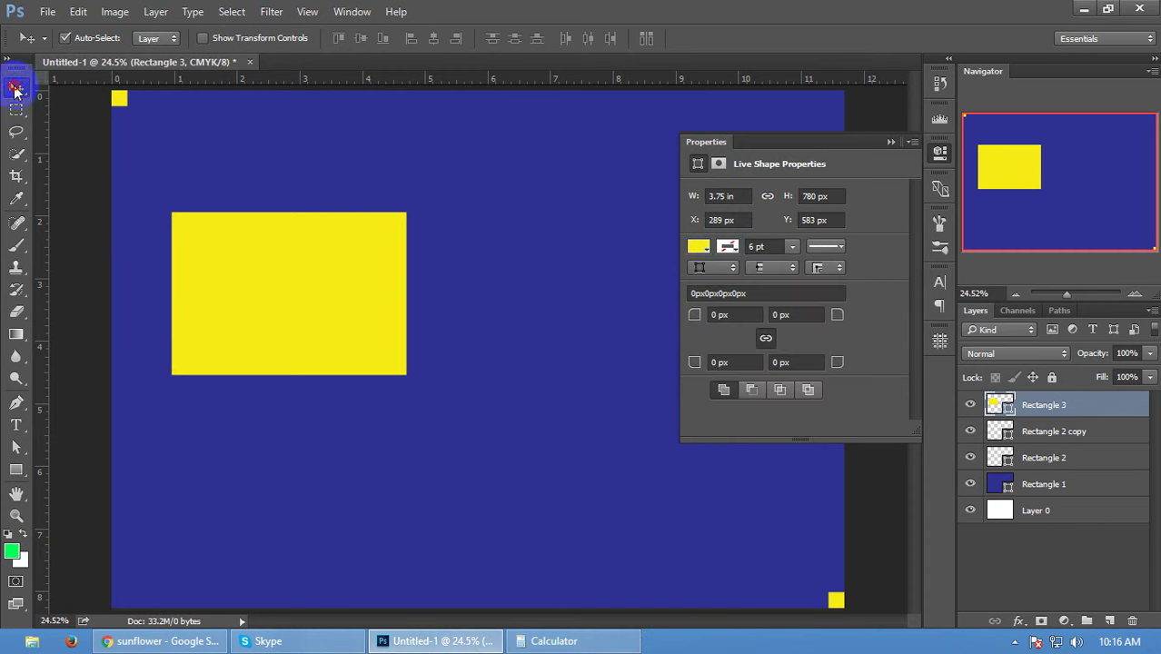
{"action": "left_click", "coordinate": [890, 142]}
{"action": "left_click", "coordinate": [231, 313]}
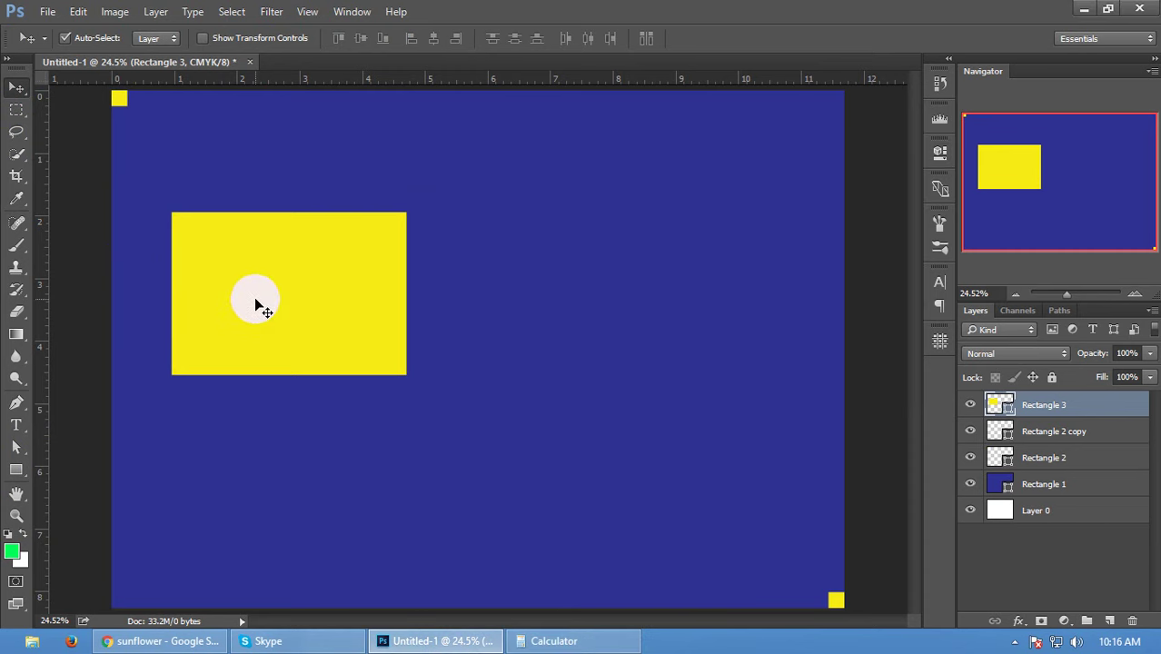
- Move the yellow rectangle to the top, group the three rectangles as Group 1, and centre it horizontally
{"action": "mouse_move", "coordinate": [260, 315]}
{"action": "left_mouse_down"}
{"action": "mouse_move", "coordinate": [217, 210]}
{"action": "mouse_move", "coordinate": [702, 233]}
{"action": "left_mouse_up"}
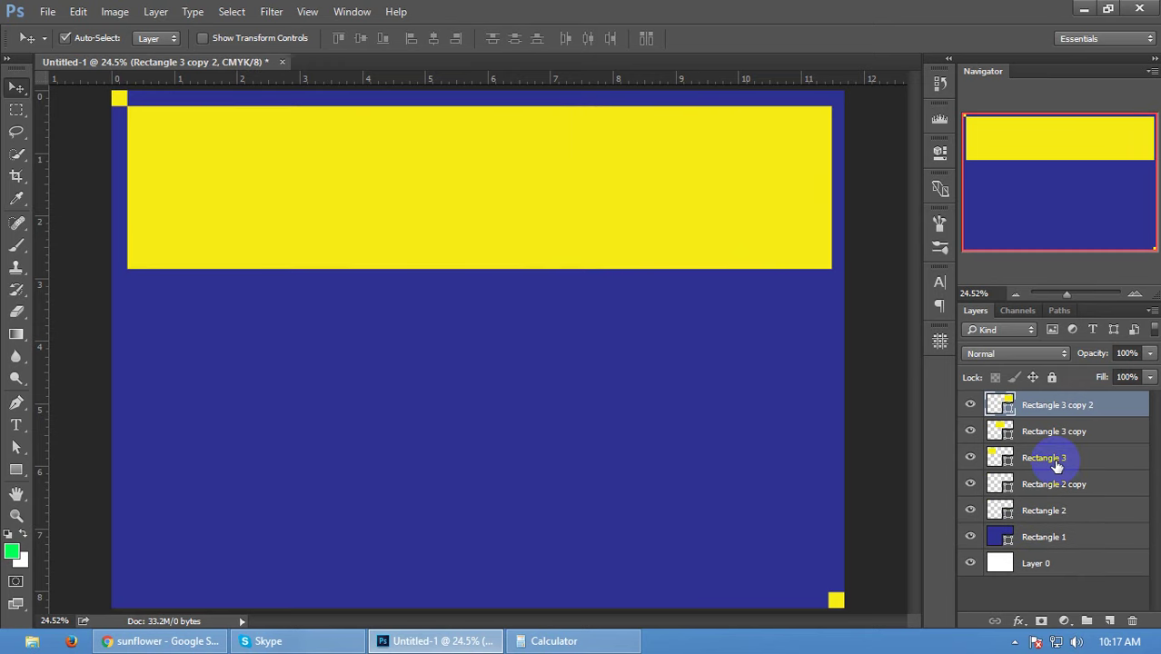
{"action": "left_click", "coordinate": [1054, 456], "text": "shift"}
{"action": "key", "text": "ctrl+g"}
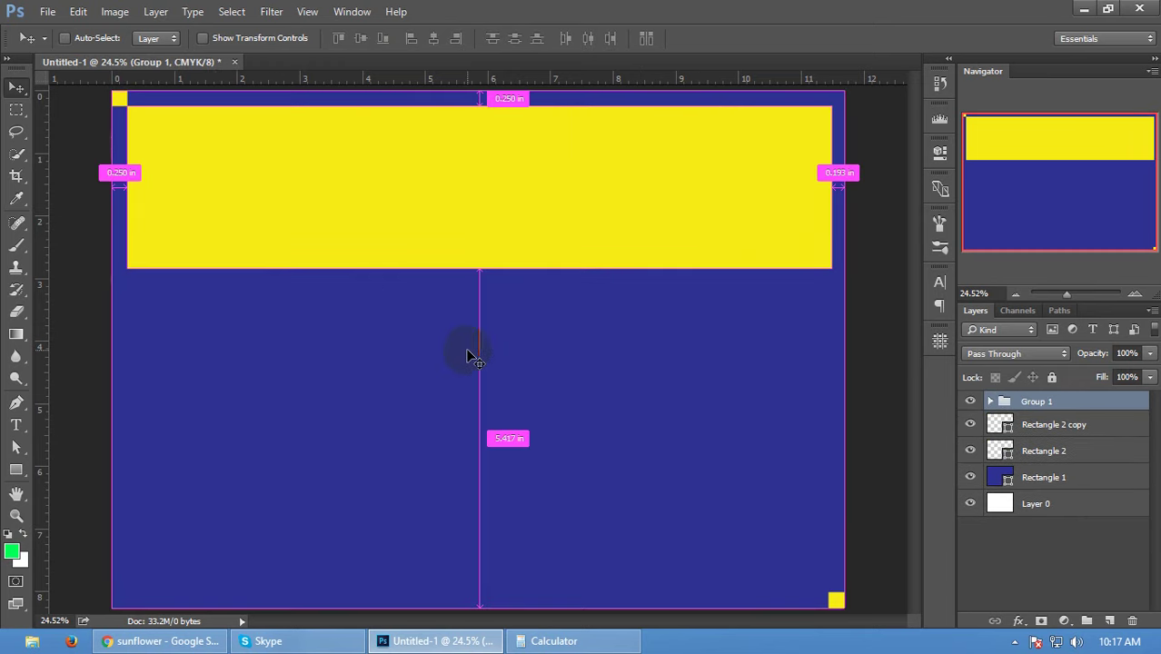
{"action": "key", "text": "ctrl+a"}
{"action": "left_click", "coordinate": [435, 38]}
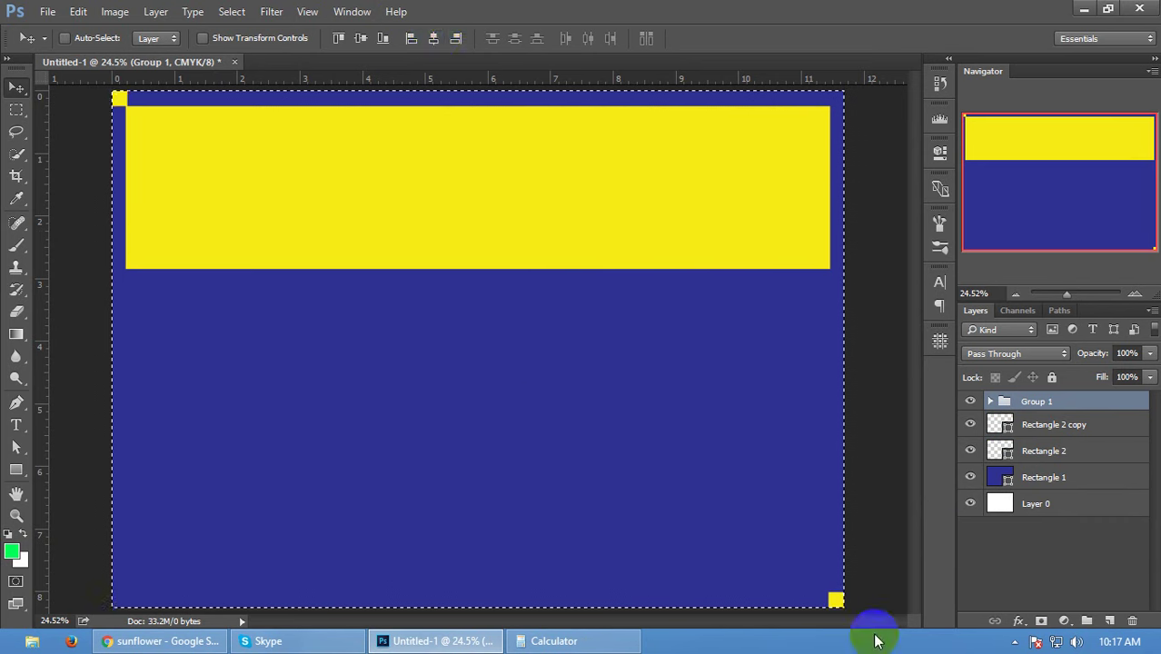
- Delete the small yellow corner squares and expand Group 1 to show its layers
{"action": "key", "text": "ctrl+s"}
{"action": "key", "text": "Escape"}
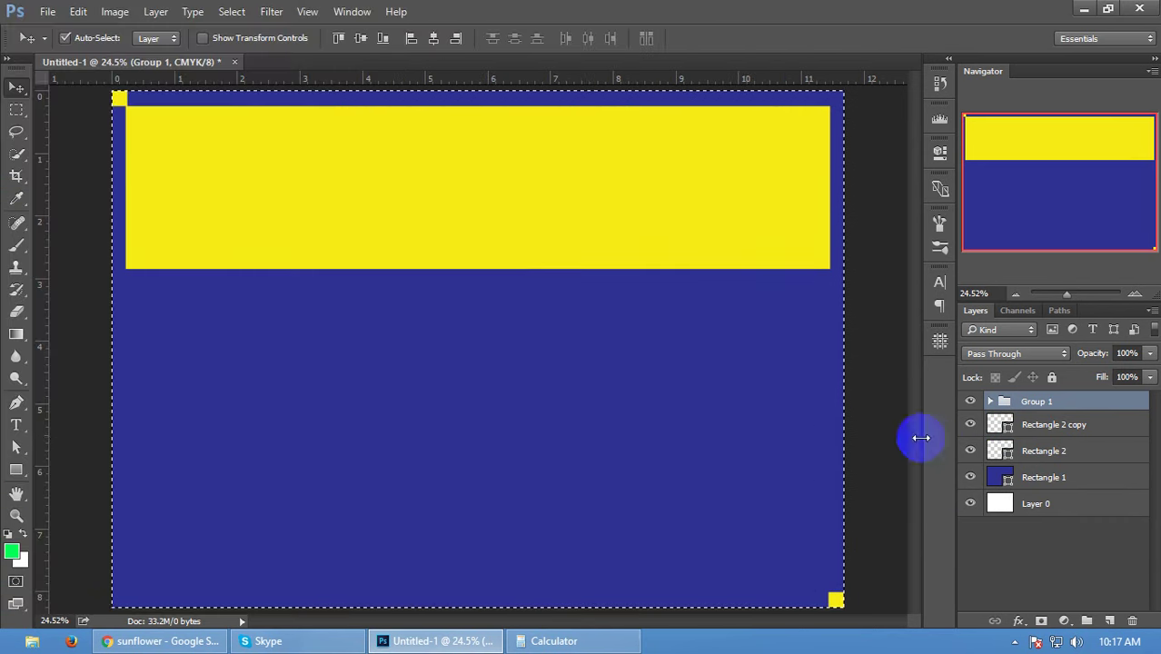
{"action": "left_click", "coordinate": [1043, 426]}
{"action": "key", "text": "Delete"}
{"action": "key", "text": "Delete"}
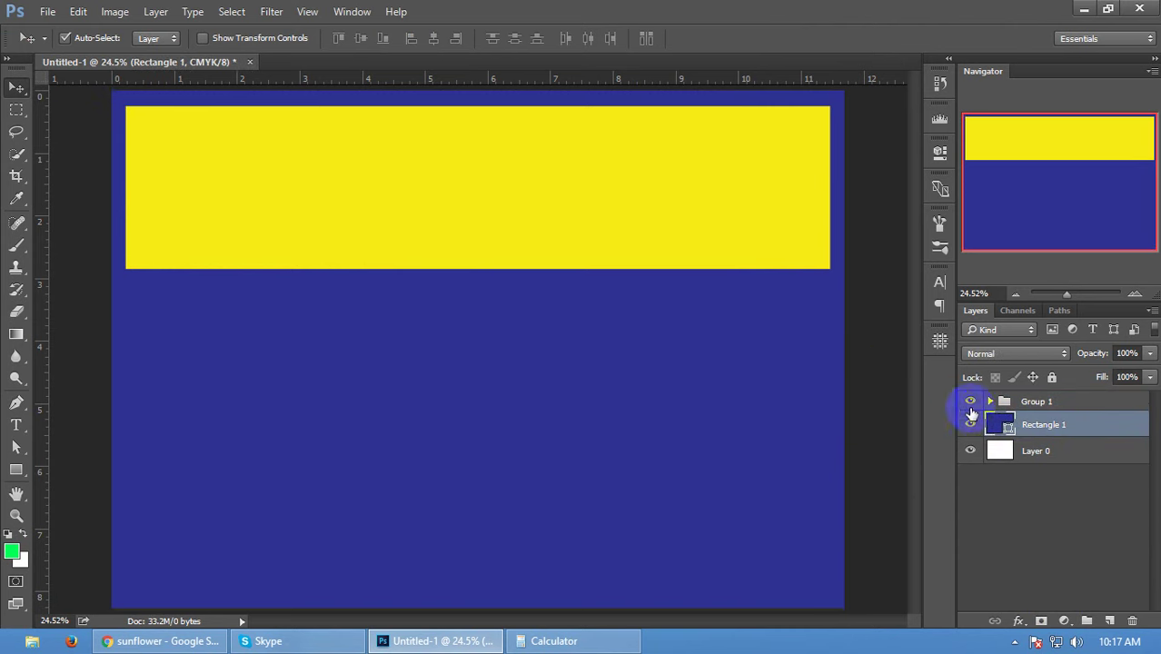
{"action": "left_click", "coordinate": [987, 401]}
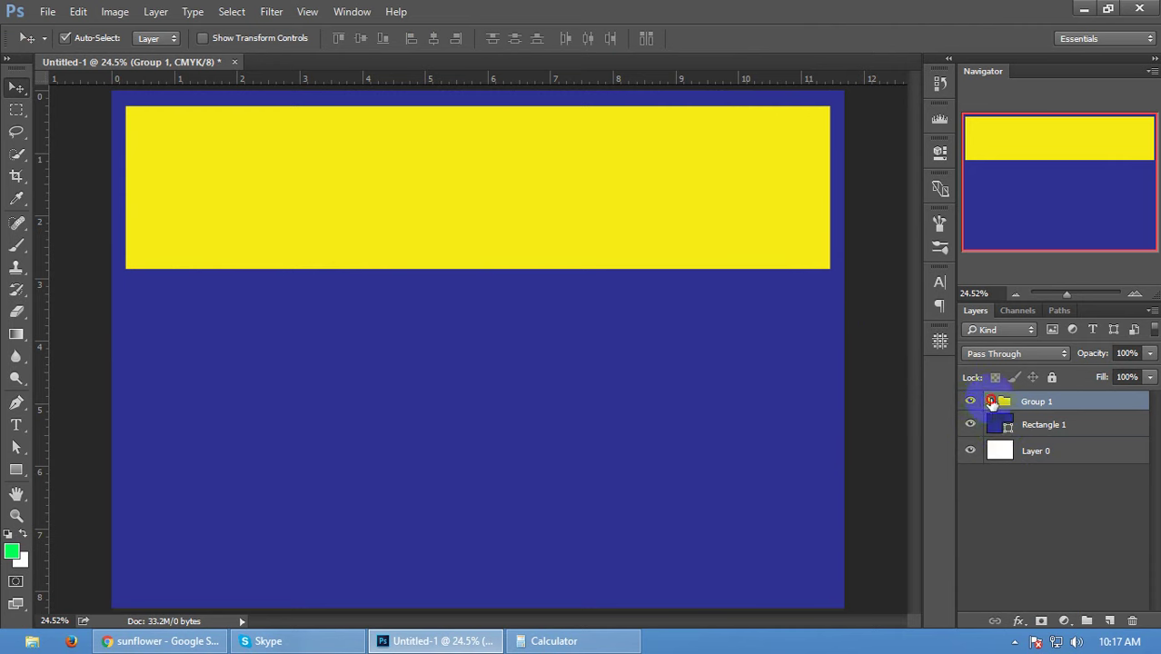
{"action": "left_click", "coordinate": [990, 402]}
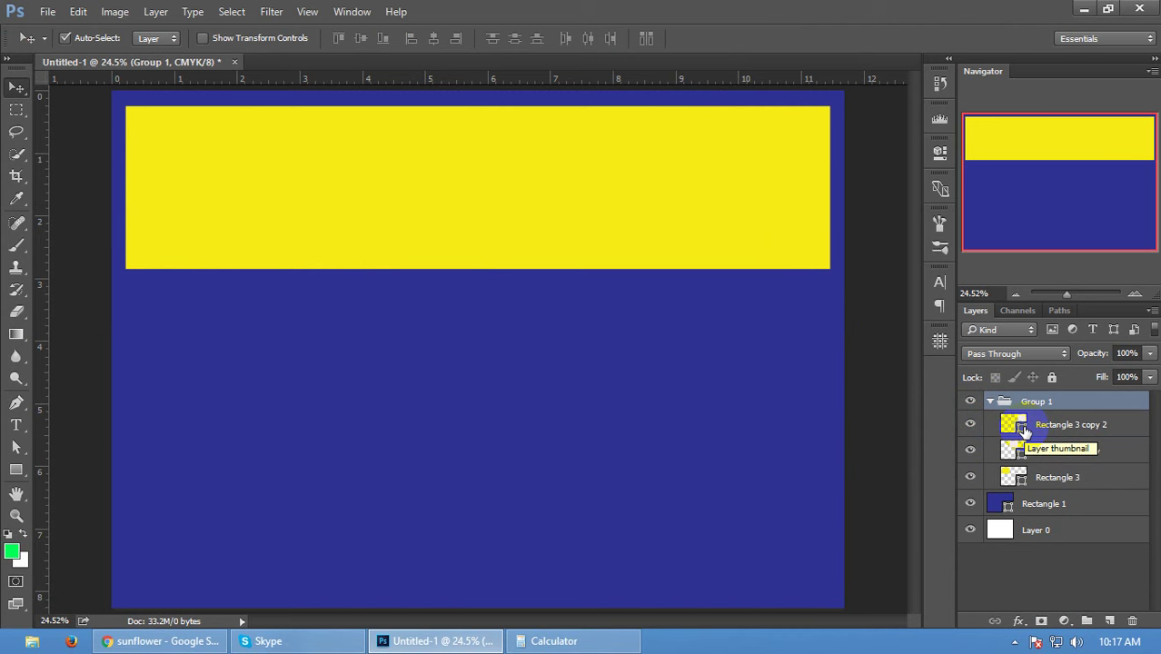
{"action": "left_click", "coordinate": [1024, 432]}
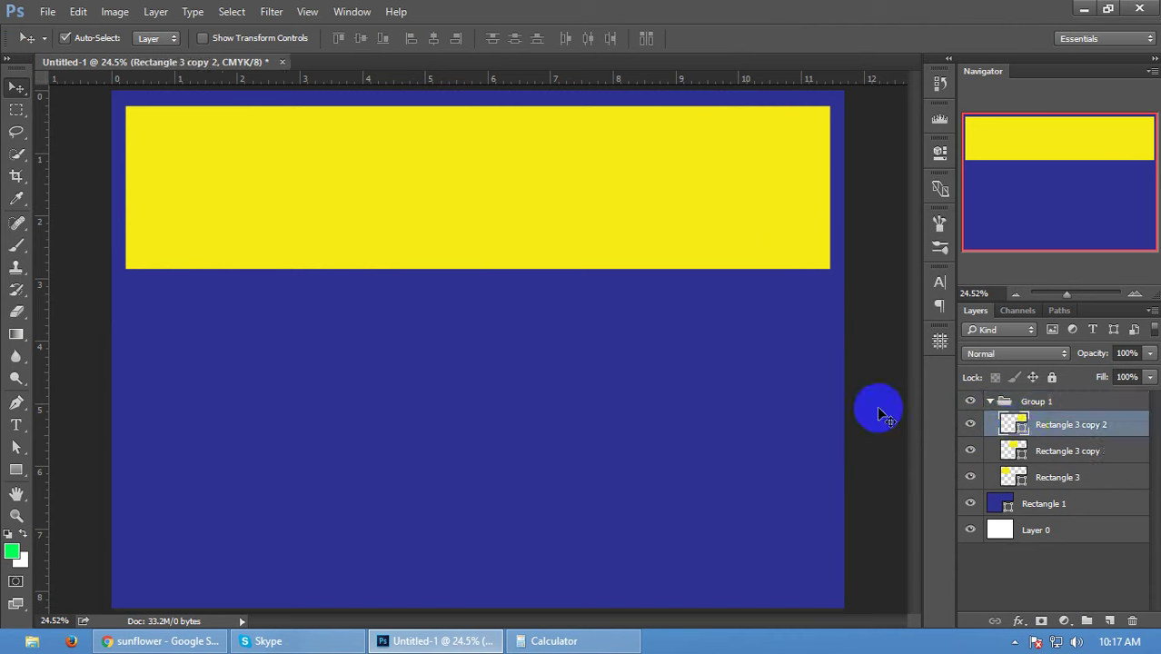
- Create a 3.67 × 7.85 in rectangle and move it under the top bar
{"action": "left_click", "coordinate": [15, 470]}
{"action": "left_click", "coordinate": [445, 397]}
{"action": "type", "text": "7.85"}
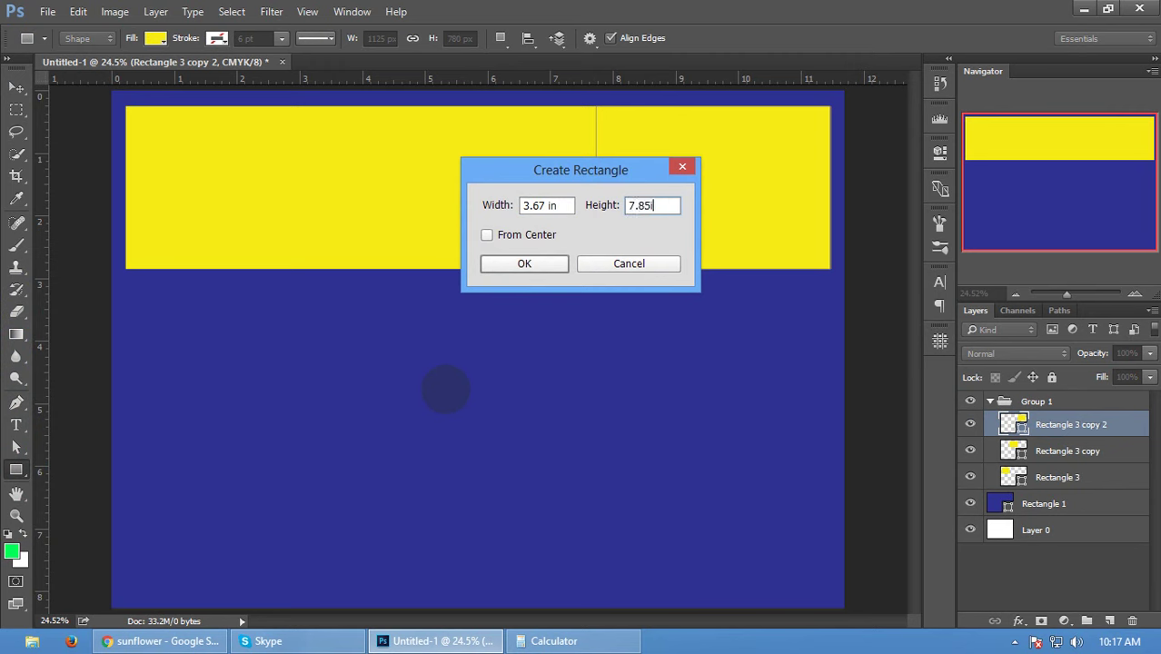
{"action": "key", "text": "Return"}
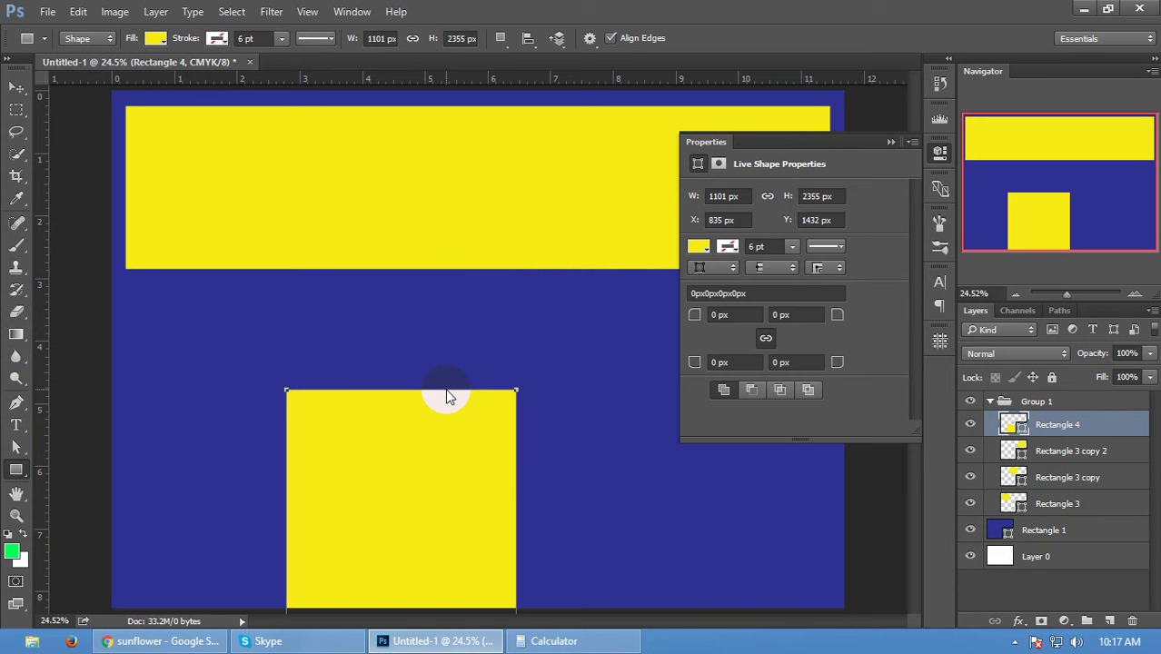
{"action": "key", "text": "v"}
{"action": "left_click_drag", "start_coordinate": [410, 401], "coordinate": [332, 275]}
- Align the tall rectangle's top edge with the canvas and select the Rectangle 3 copy 2 layer
{"action": "key", "text": "ctrl+a"}
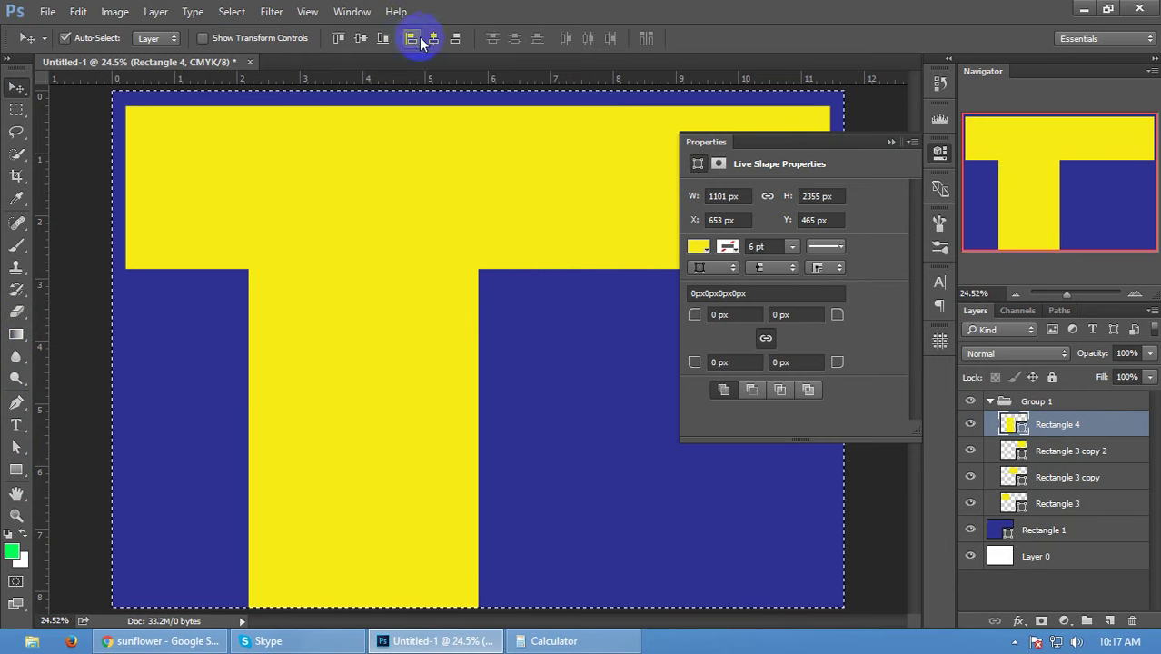
{"action": "left_click", "coordinate": [362, 41]}
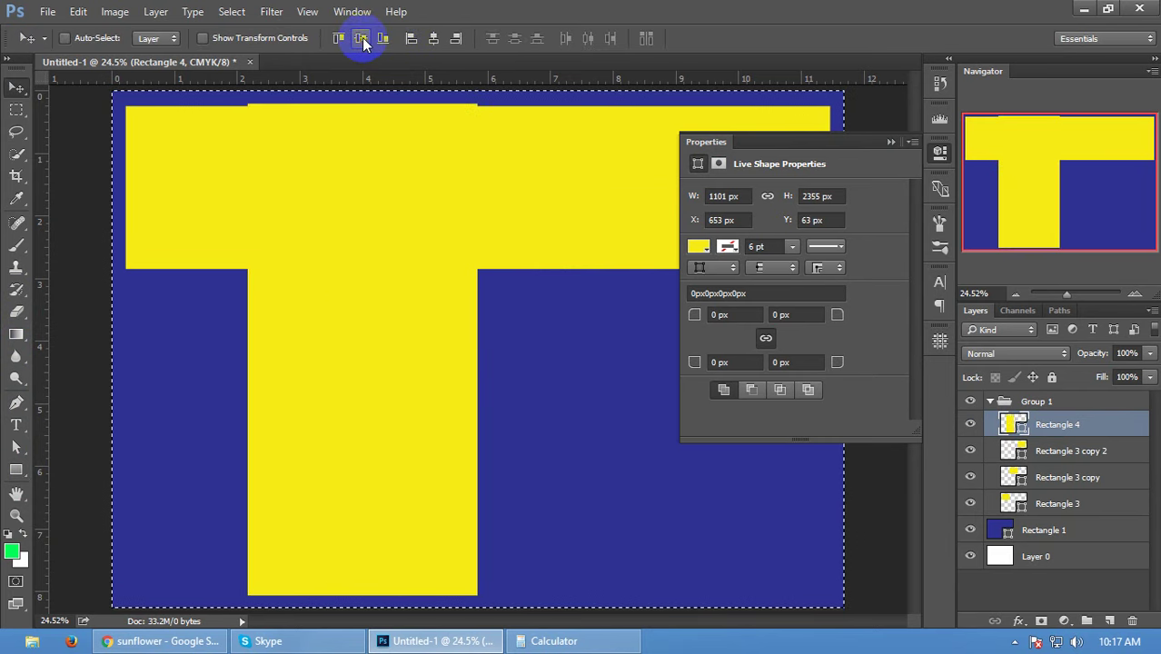
{"action": "key", "text": "ctrl+d"}
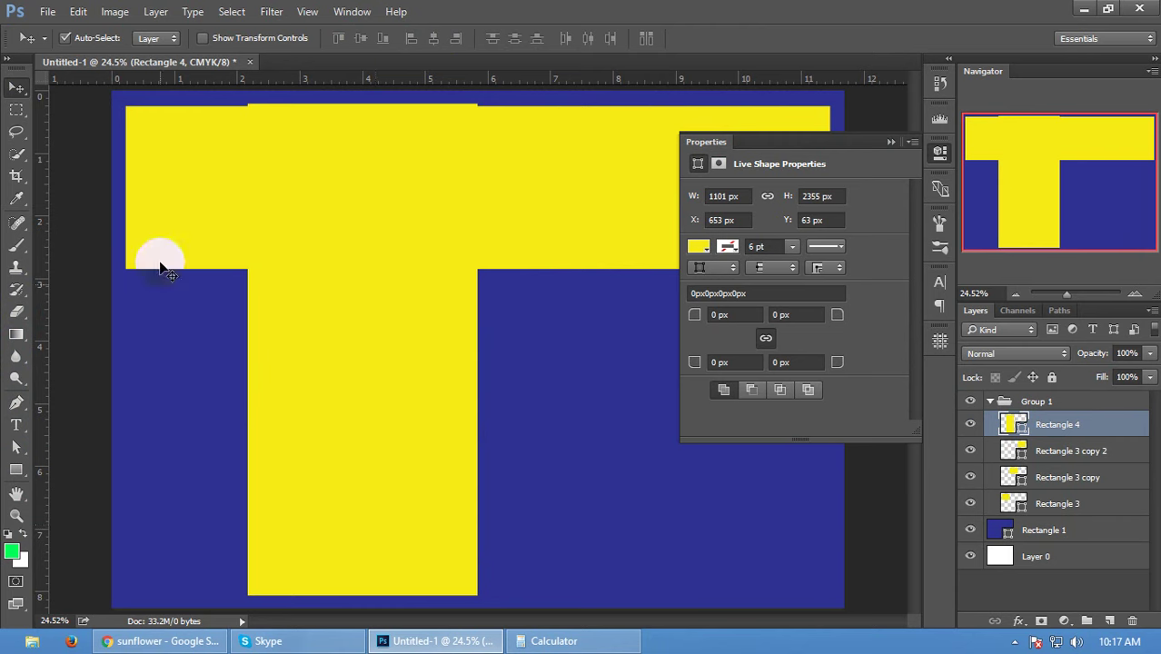
{"action": "key", "text": "ctrl"}
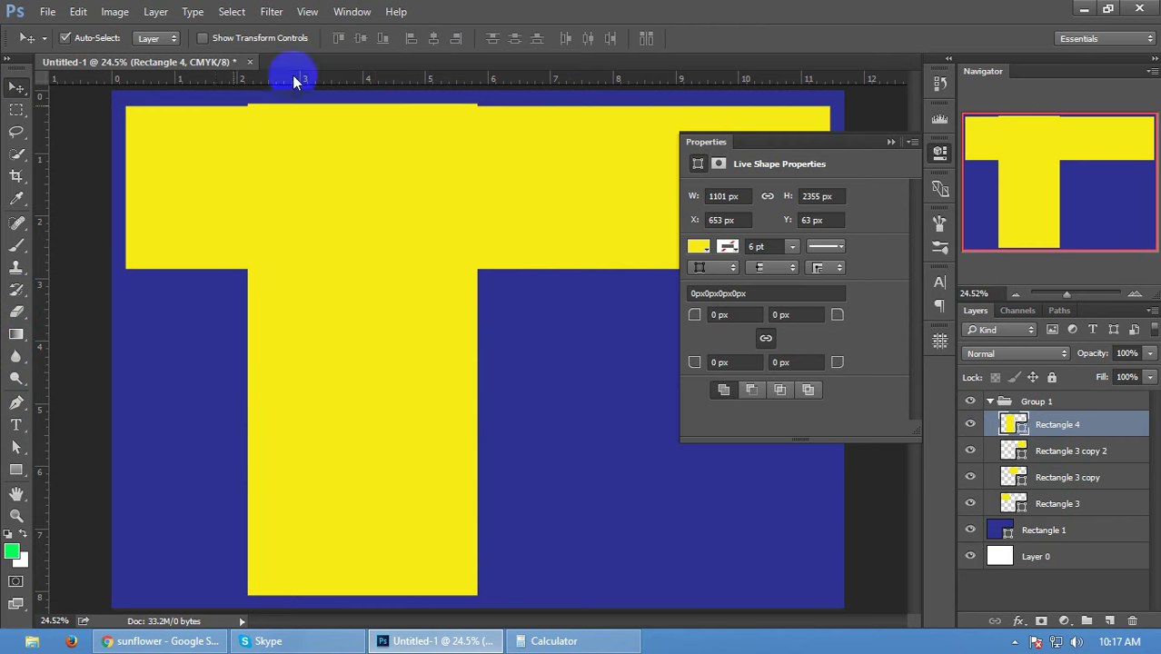
{"action": "left_click", "coordinate": [889, 143]}
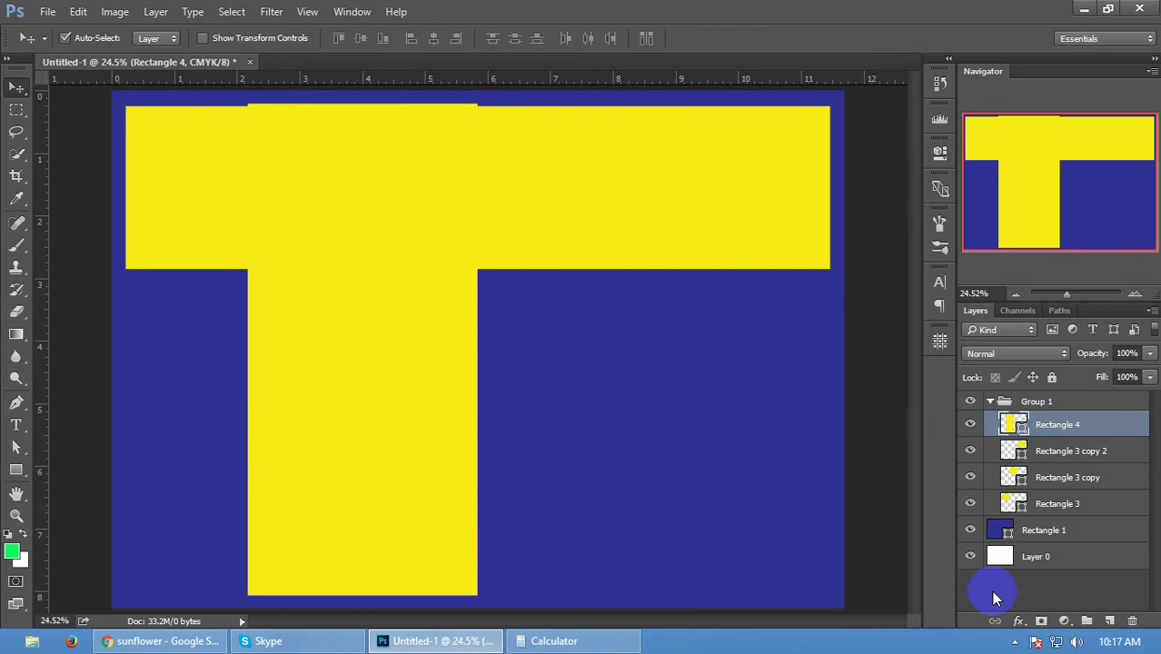
{"action": "left_click", "coordinate": [1031, 452]}
- Delete the leftover top-bar layers, slide the yellow panels edge to edge, and select all three
{"action": "key", "text": "Delete"}
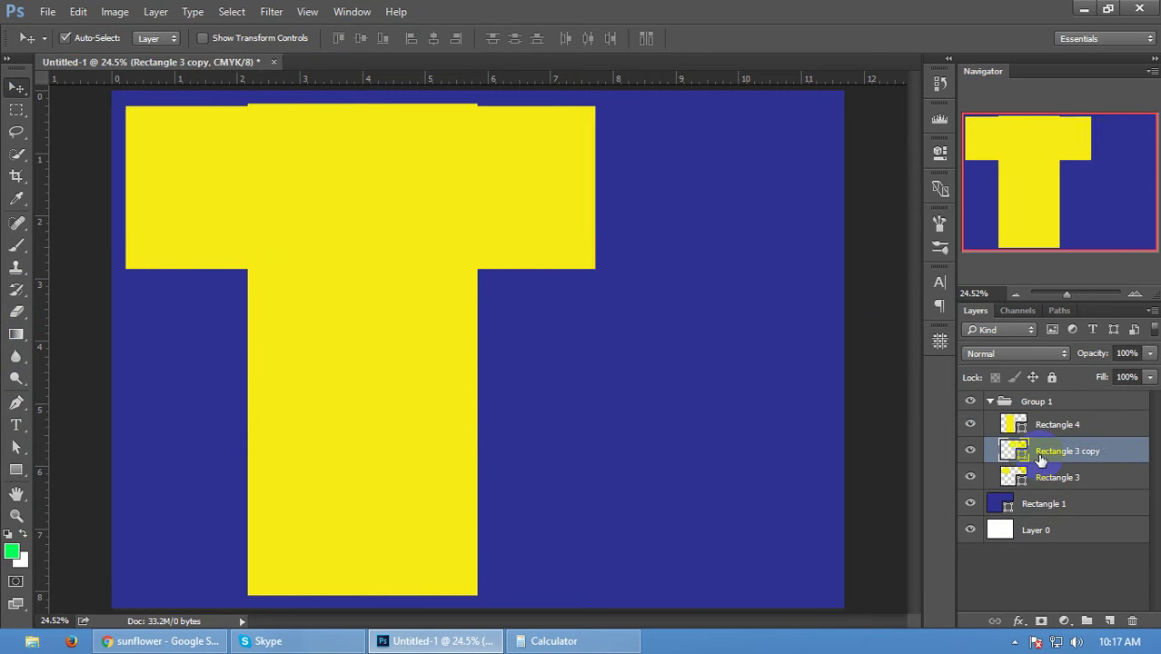
{"action": "key", "text": "Delete"}
{"action": "key", "text": "Delete"}
{"action": "mouse_move", "coordinate": [332, 421]}
{"action": "left_mouse_down"}
{"action": "mouse_move", "coordinate": [211, 427]}
{"action": "mouse_move", "coordinate": [608, 414]}
{"action": "left_mouse_up"}
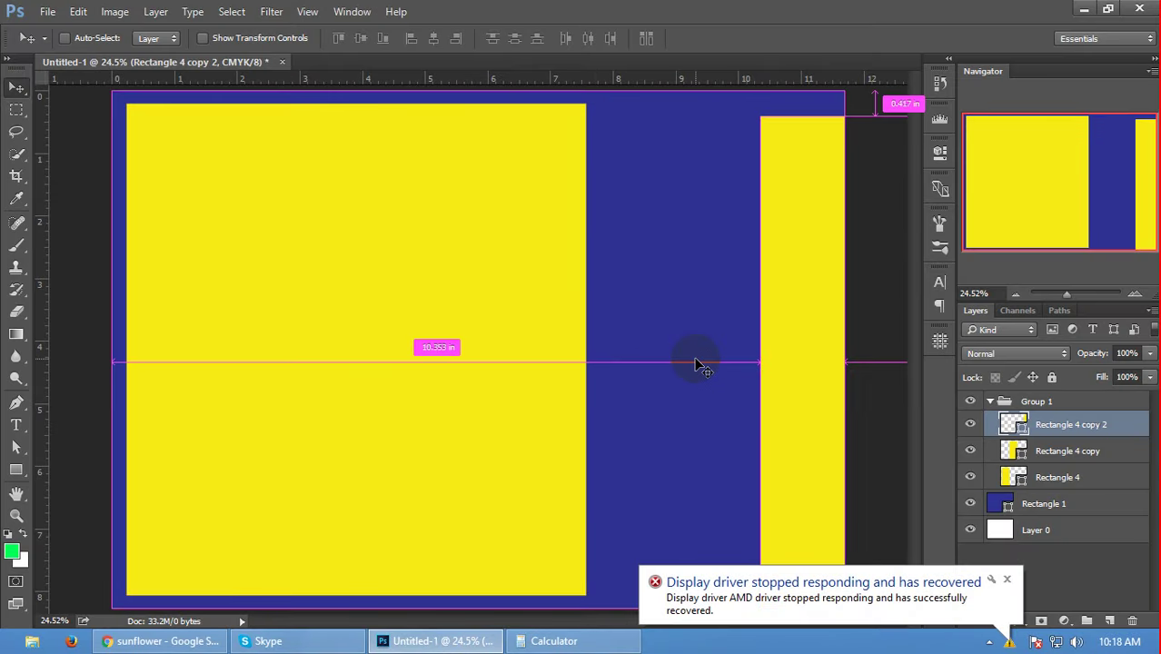
{"action": "key", "text": "Delete"}
{"action": "left_click_drag", "start_coordinate": [473, 363], "coordinate": [687, 390]}
{"action": "left_click", "coordinate": [1065, 486], "text": "shift"}
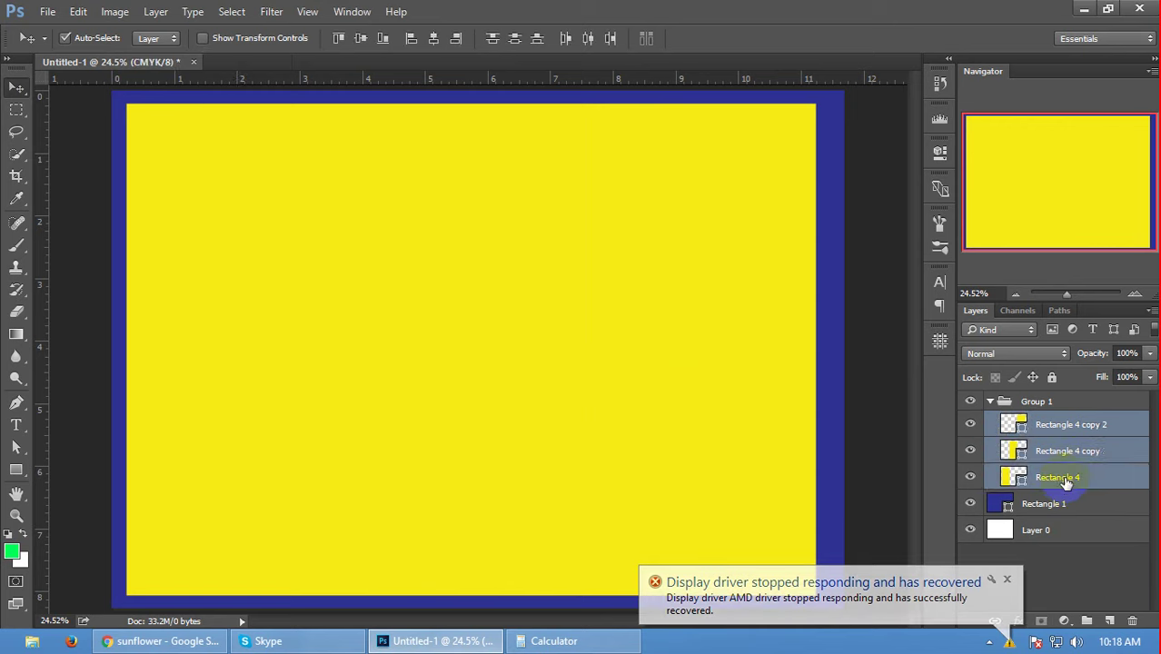
- Group the three yellow panels, centre them horizontally, and add a horizontal guide at their edge
{"action": "key", "text": "ctrl+g"}
{"action": "key", "text": "ctrl+a"}
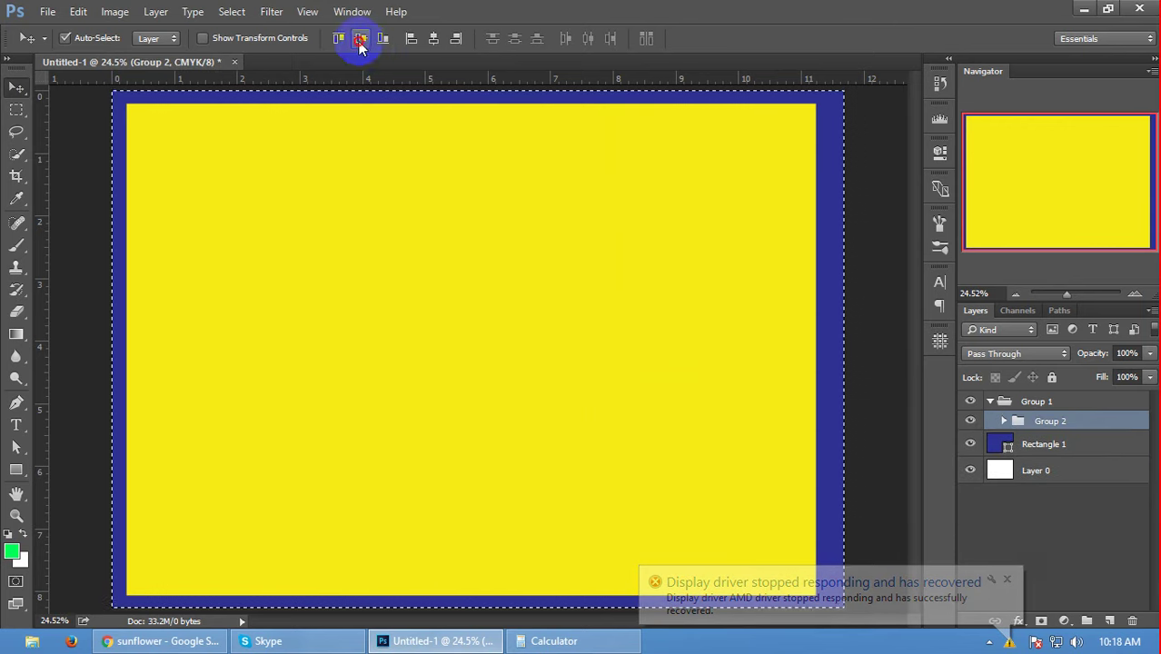
{"action": "left_click", "coordinate": [434, 39]}
{"action": "key", "text": "ctrl+d"}
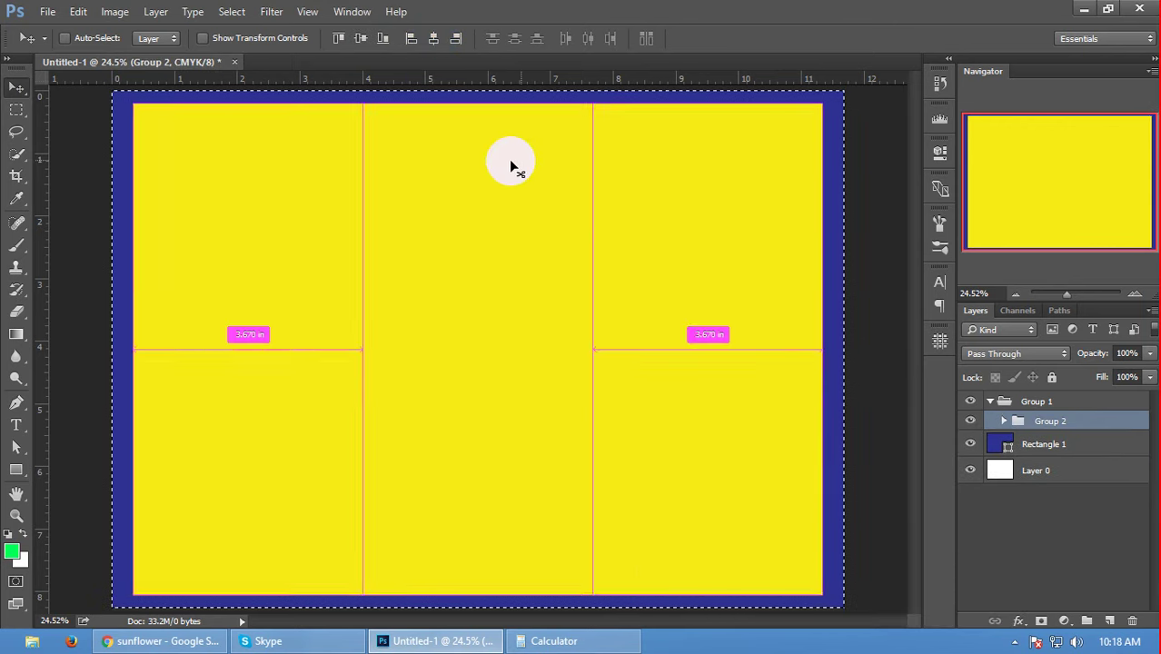
{"action": "left_click_drag", "start_coordinate": [664, 80], "coordinate": [894, 594]}
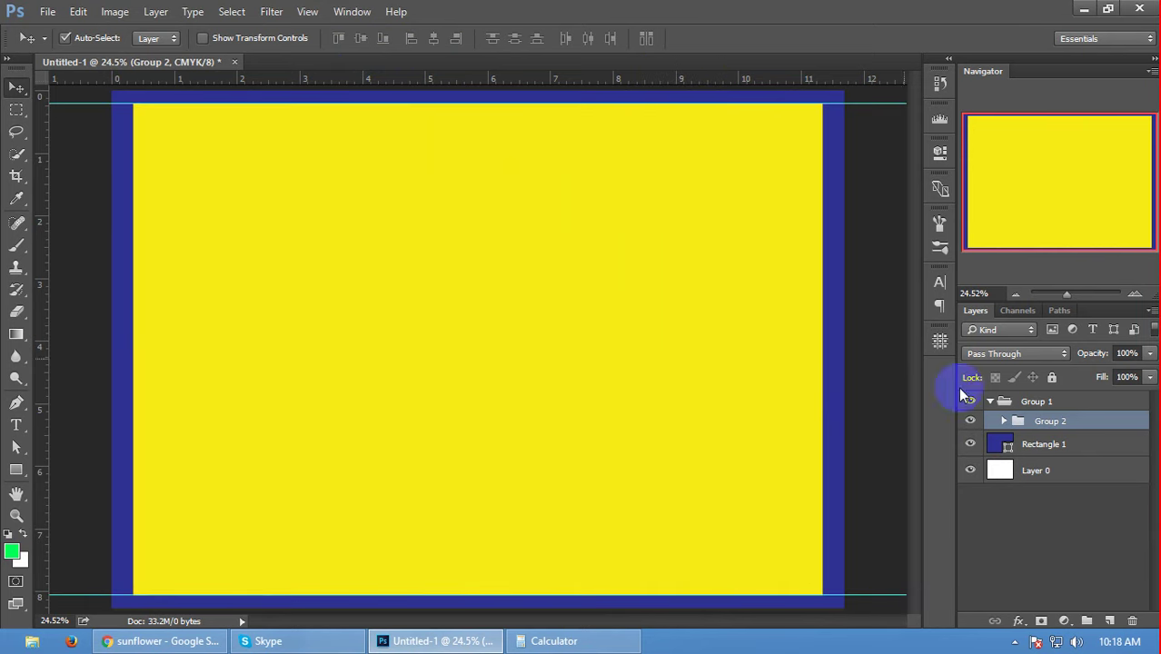
- Ungroup the outer Group 1 and expand the inner panel group
{"action": "right_click", "coordinate": [1028, 401]}
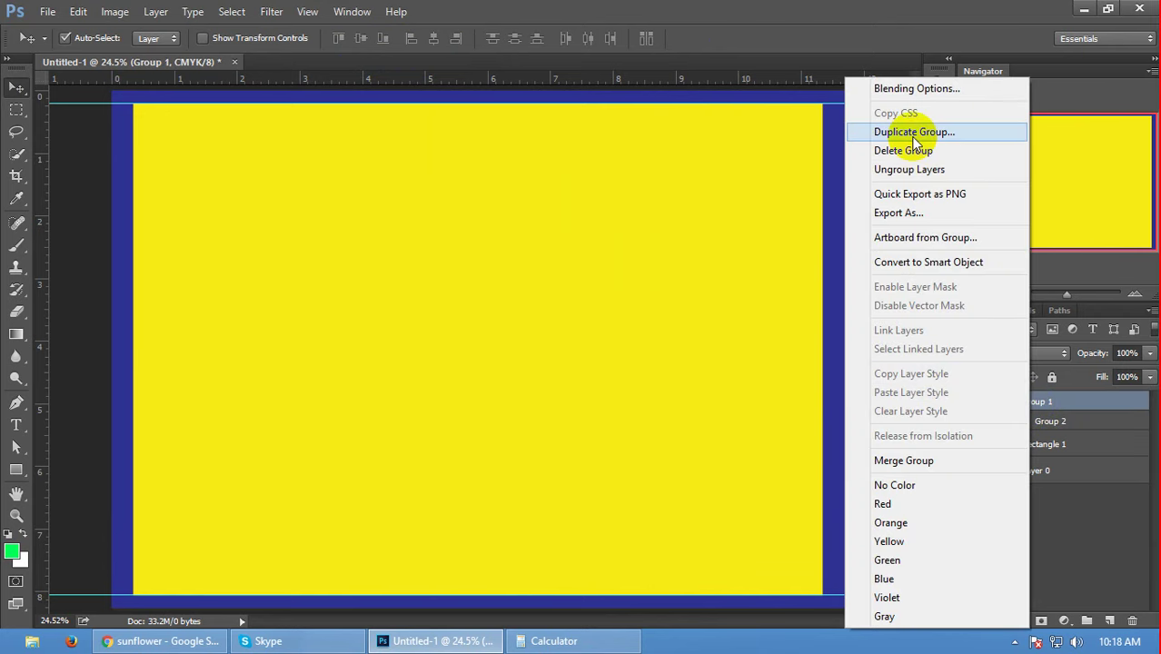
{"action": "left_click", "coordinate": [911, 169]}
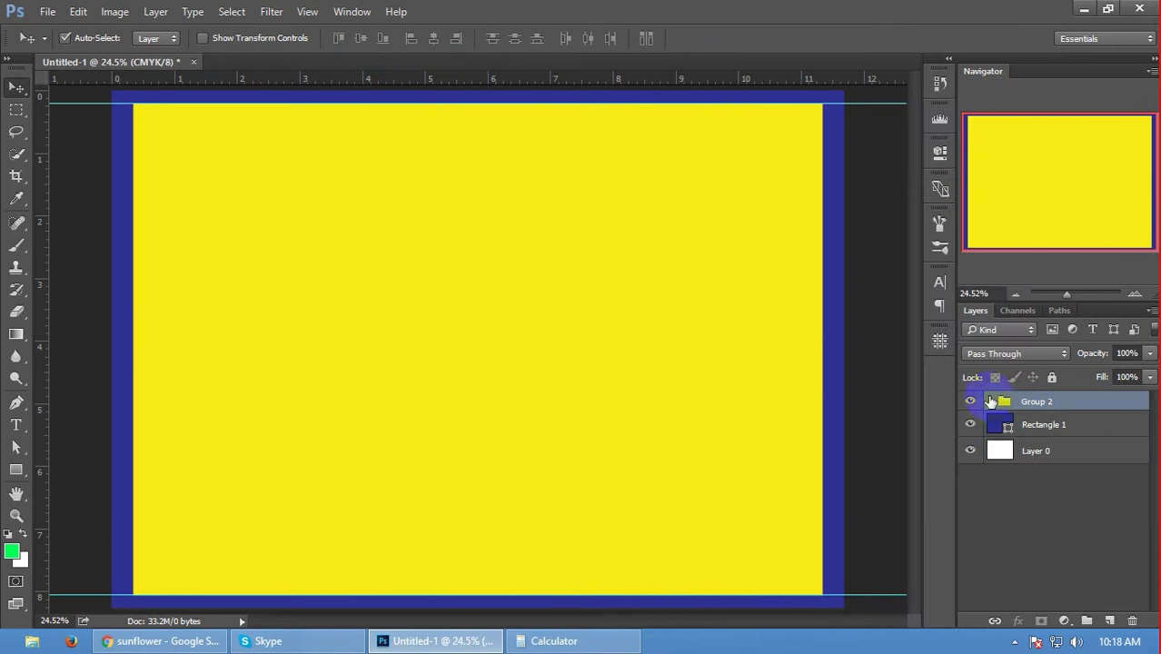
{"action": "left_click", "coordinate": [990, 401]}
{"action": "left_click", "coordinate": [1040, 426]}
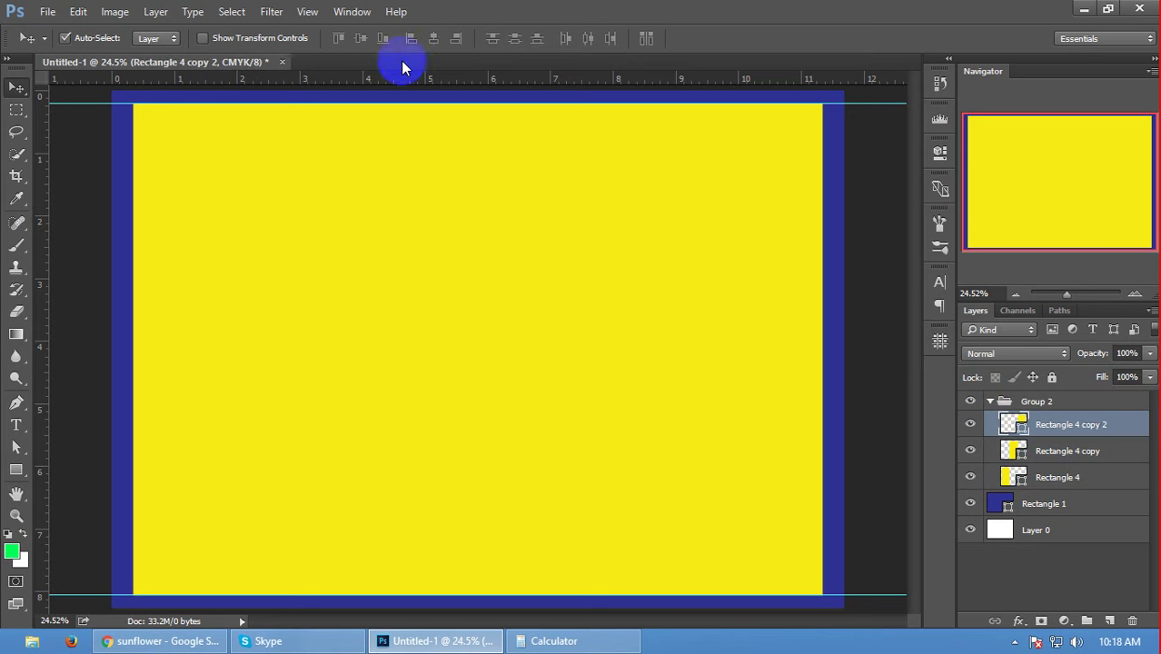
- Show transform controls and drop vertical guides at the right fold, left fold, and outer panel edges
{"action": "left_click", "coordinate": [275, 38]}
{"action": "left_click_drag", "start_coordinate": [499, 79], "coordinate": [593, 199]}
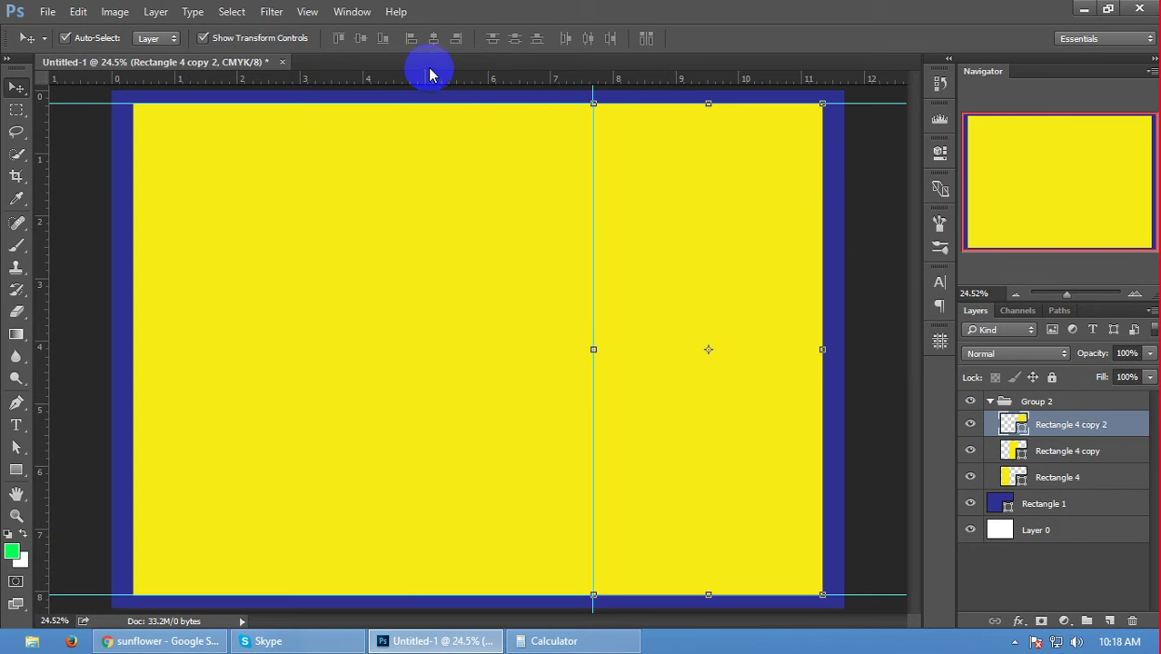
{"action": "left_click", "coordinate": [1024, 452]}
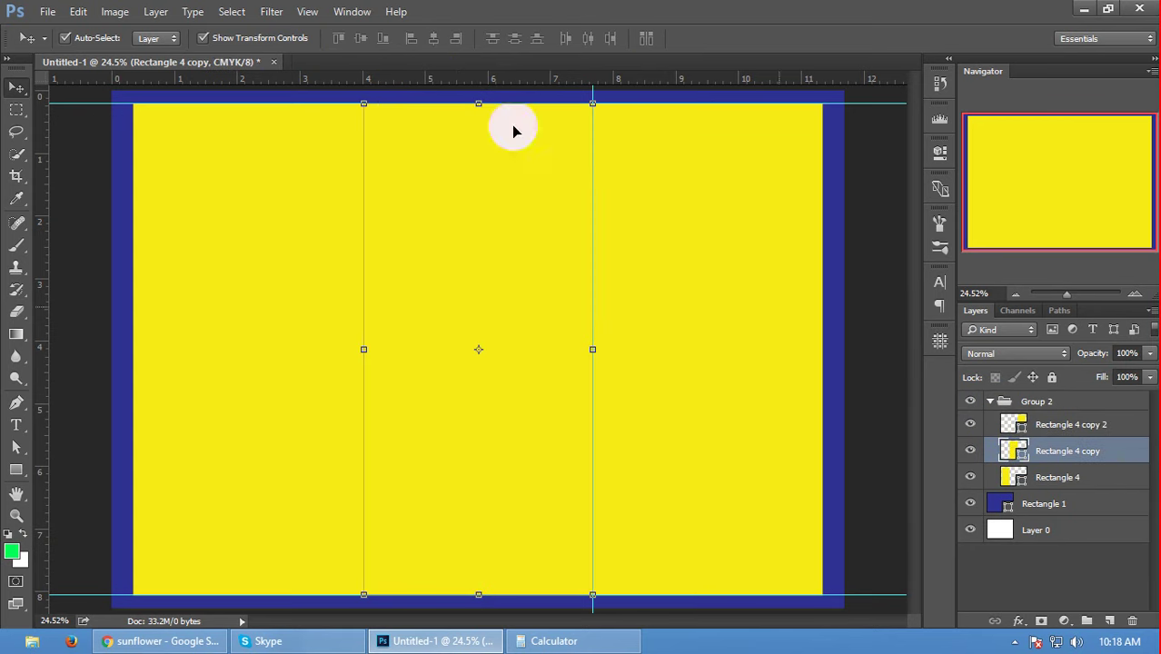
{"action": "left_click_drag", "start_coordinate": [420, 77], "coordinate": [363, 160]}
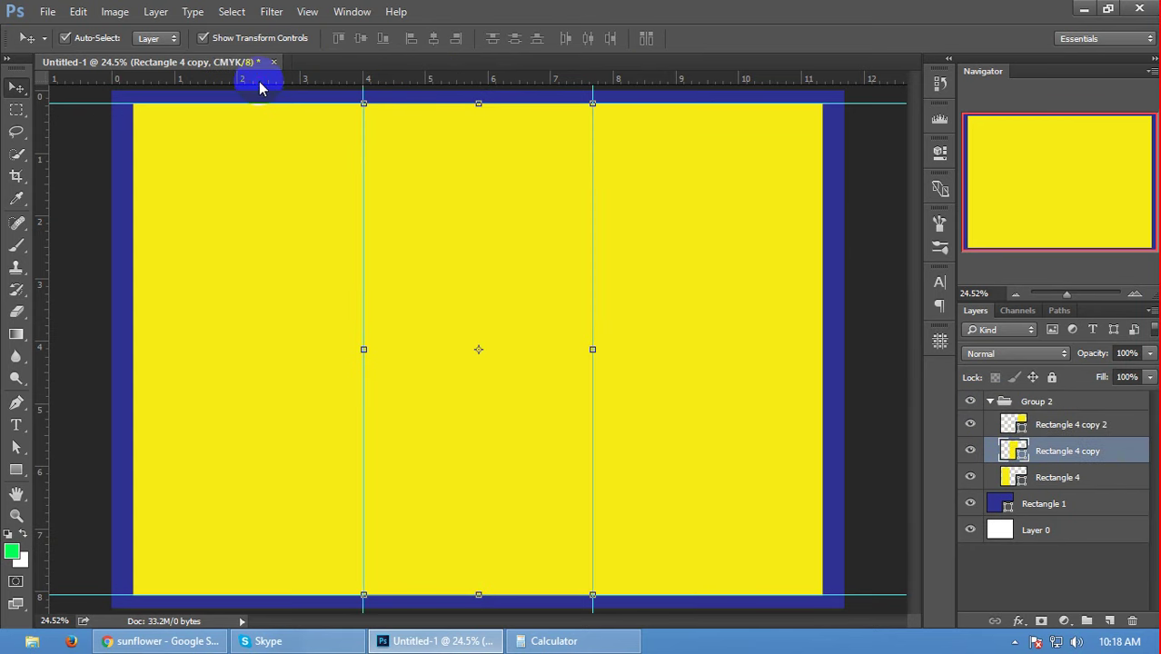
{"action": "left_click_drag", "start_coordinate": [260, 87], "coordinate": [133, 185]}
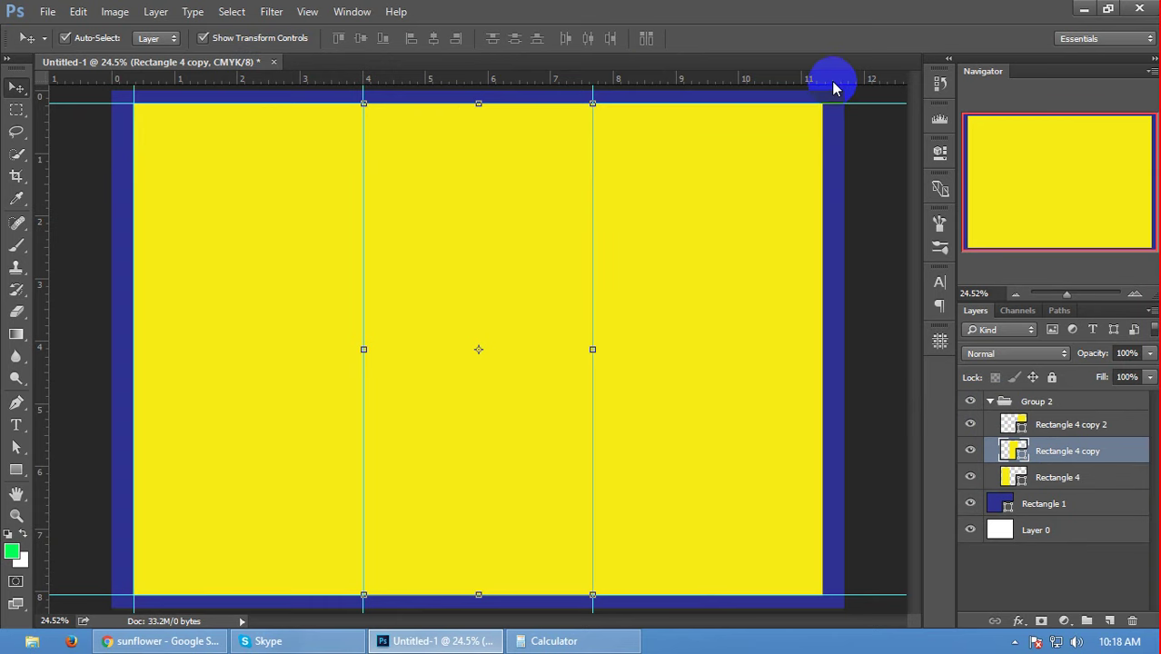
{"action": "left_click_drag", "start_coordinate": [833, 87], "coordinate": [823, 130]}
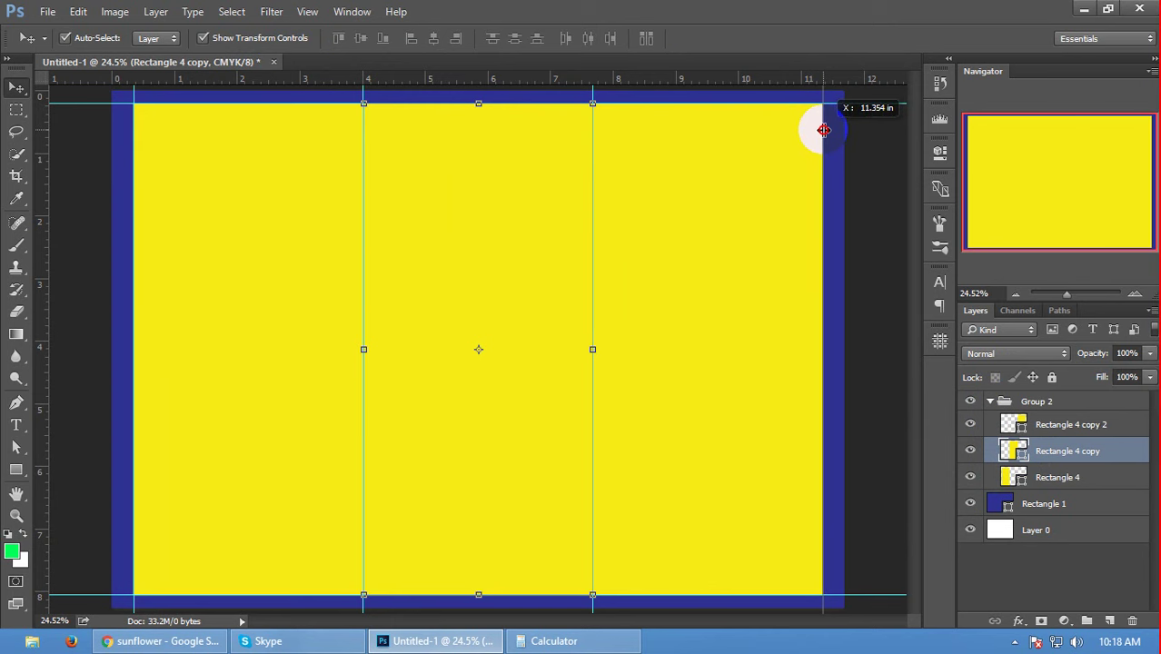
- Change the blue background rectangle's fill to white
{"action": "left_click", "coordinate": [1026, 567]}
{"action": "double_click", "coordinate": [1004, 504]}
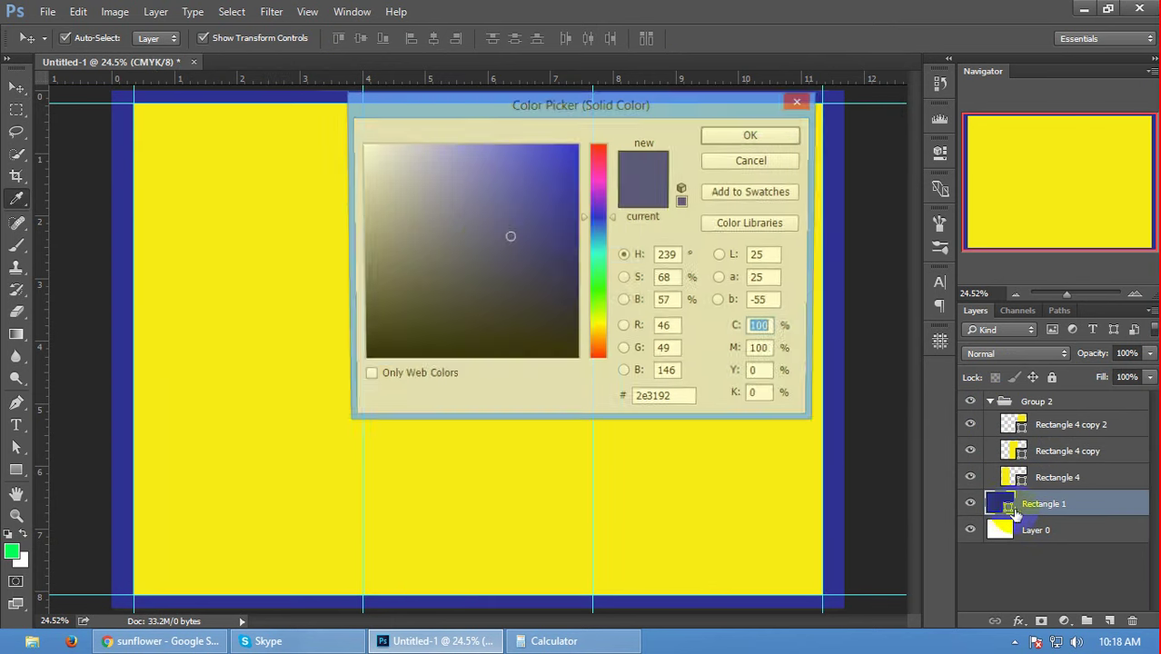
{"action": "left_click_drag", "start_coordinate": [388, 194], "coordinate": [366, 145]}
{"action": "left_click", "coordinate": [750, 134]}
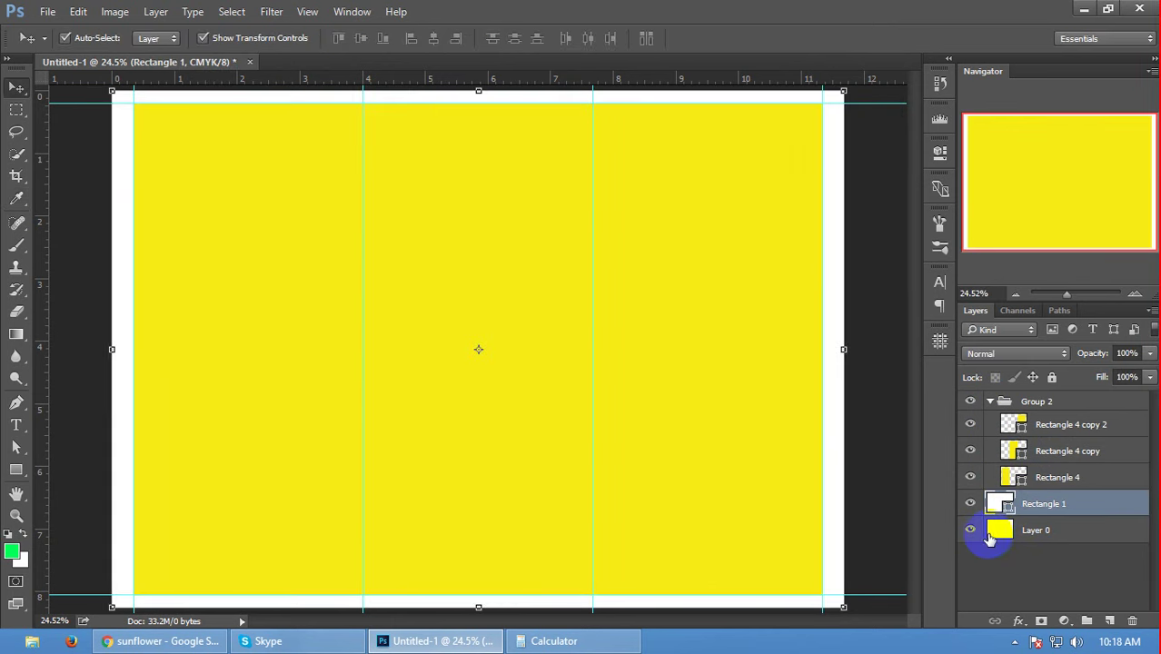
- Hide and re-show the yellow panel group to check the white background
{"action": "left_click", "coordinate": [1010, 577]}
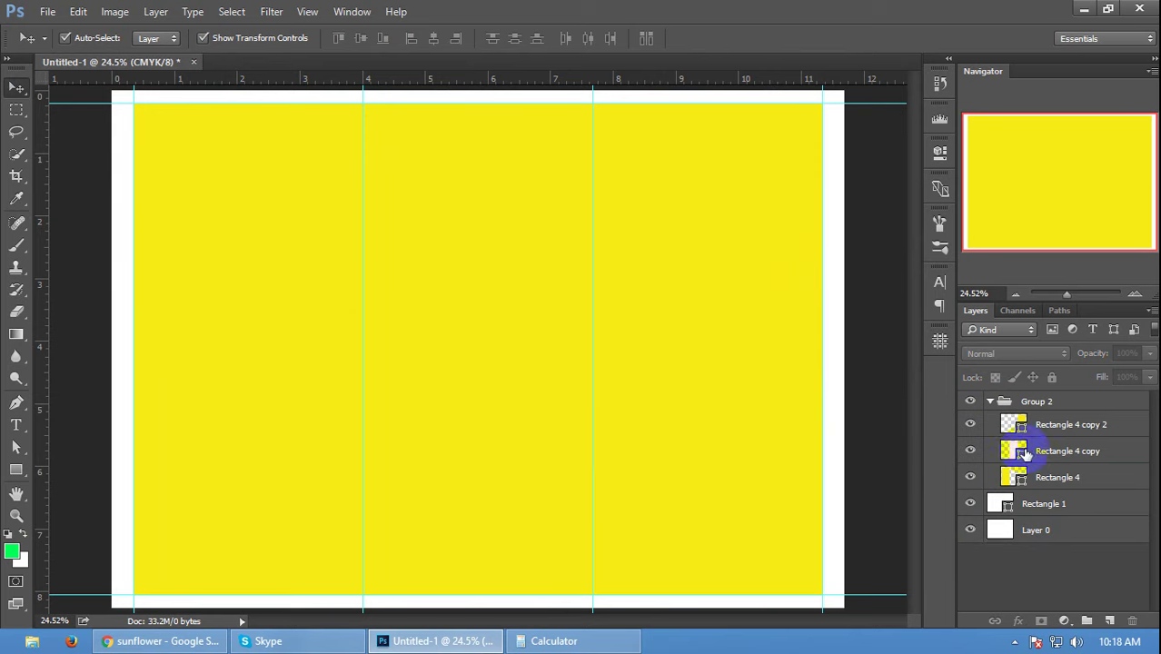
{"action": "left_click", "coordinate": [970, 401]}
{"action": "key", "text": "ctrl"}
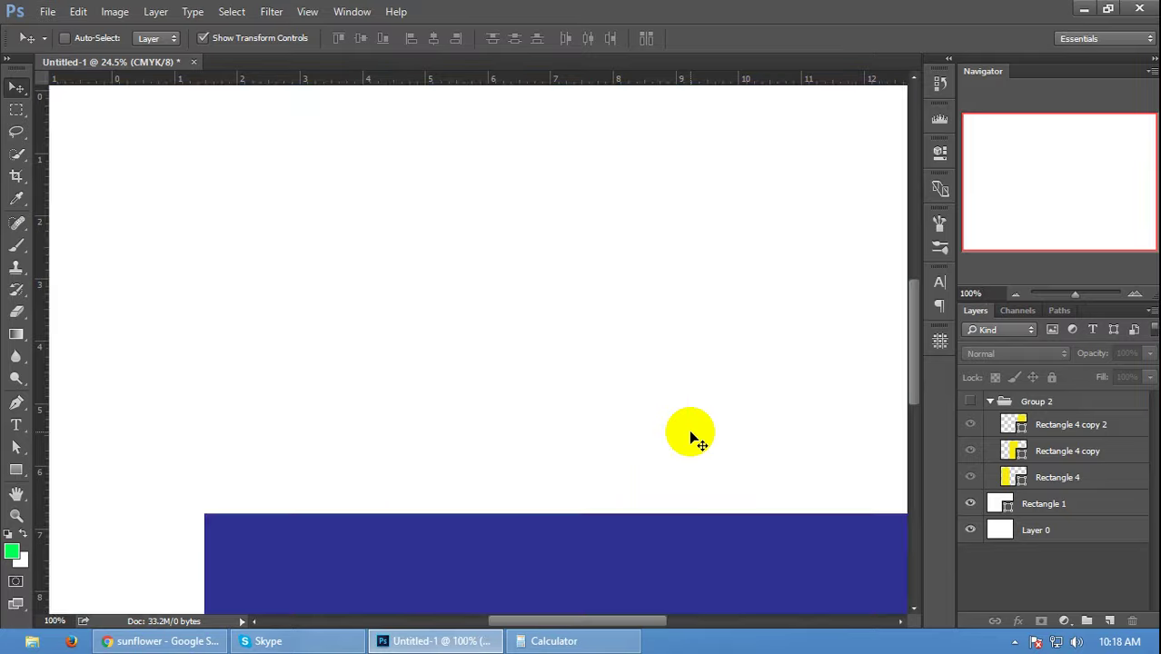
{"action": "left_click", "coordinate": [690, 439], "text": "ctrl"}
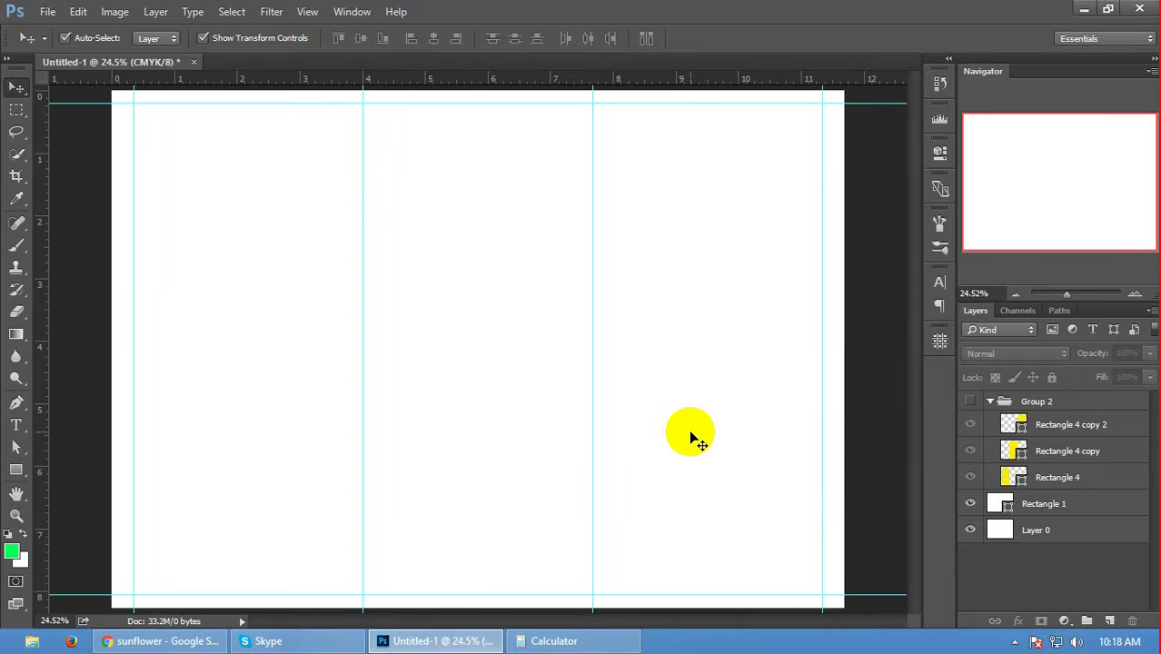
{"action": "left_click", "coordinate": [970, 402]}
- Recolour the middle panel, Rectangle 4 copy, a deeper orange-yellow
{"action": "double_click", "coordinate": [1014, 451]}
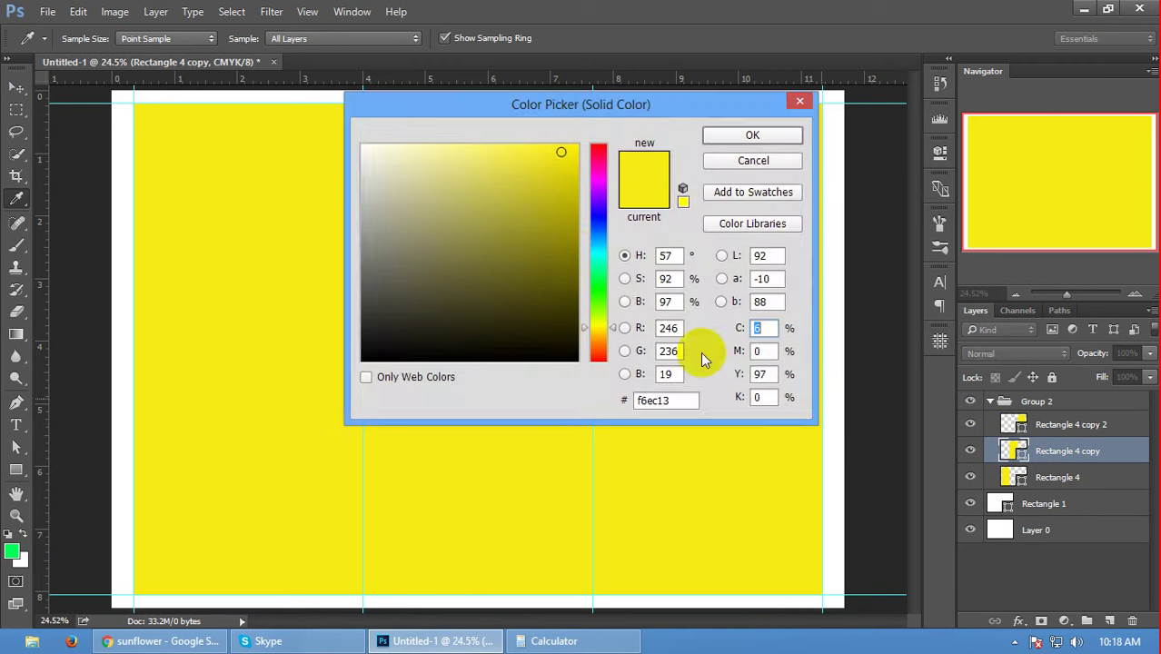
{"action": "left_click", "coordinate": [548, 226]}
{"action": "left_click", "coordinate": [600, 331]}
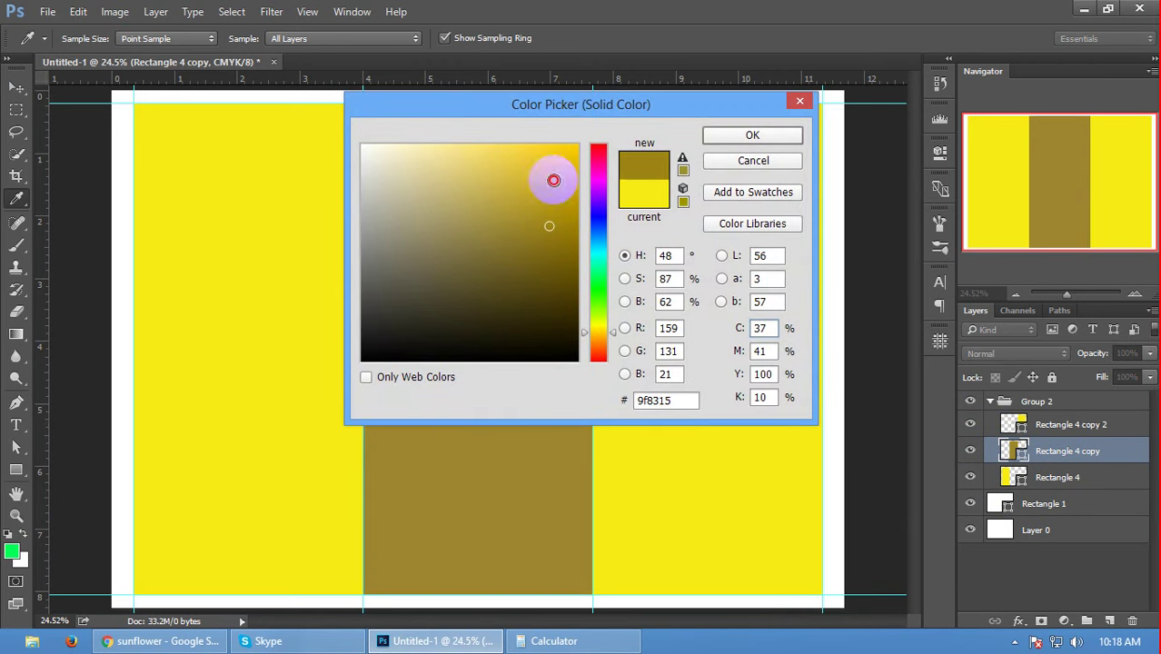
{"action": "left_click_drag", "start_coordinate": [552, 178], "coordinate": [585, 124]}
{"action": "left_click", "coordinate": [734, 138]}
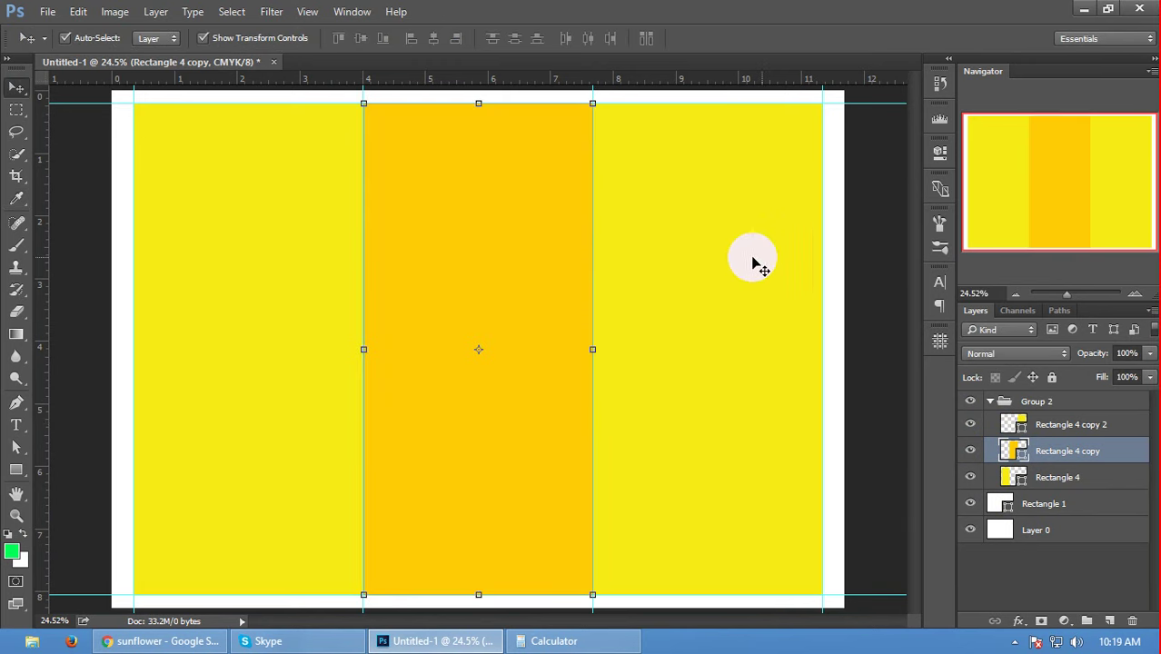
{"action": "scroll", "coordinate": [374, 563], "scroll_direction": "up", "scroll_amount": 2}
{"action": "scroll", "coordinate": [382, 526], "scroll_direction": "down", "scroll_amount": 2}
{"action": "scroll", "coordinate": [399, 477], "scroll_direction": "down", "scroll_amount": 2}
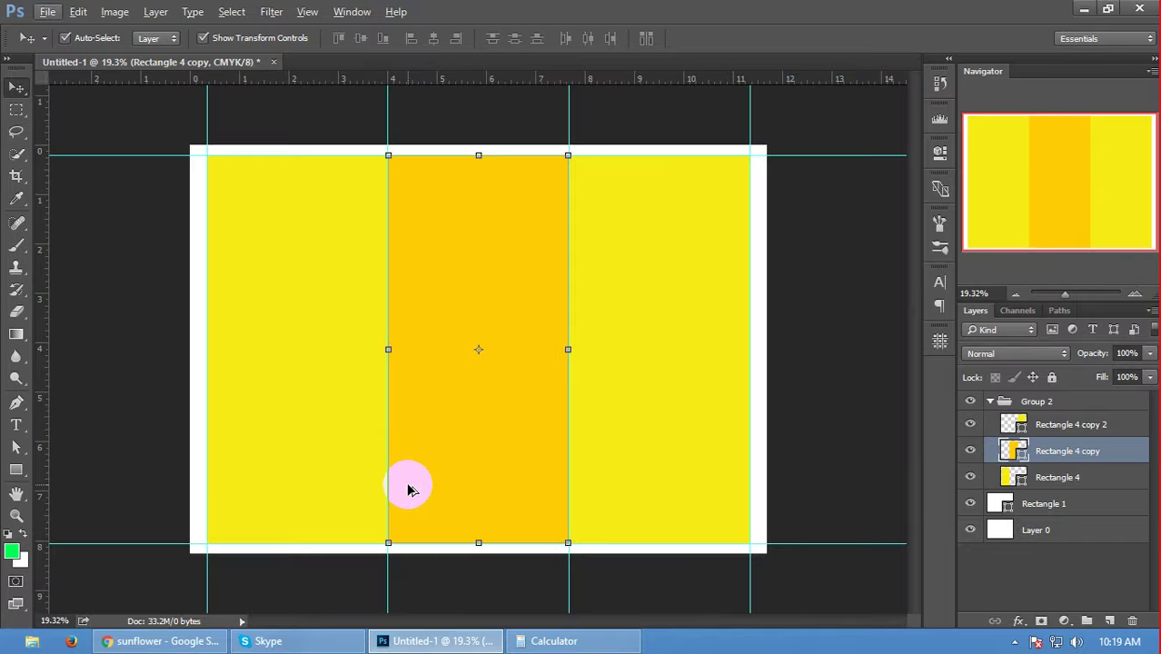
{"action": "key", "text": "ctrl"}
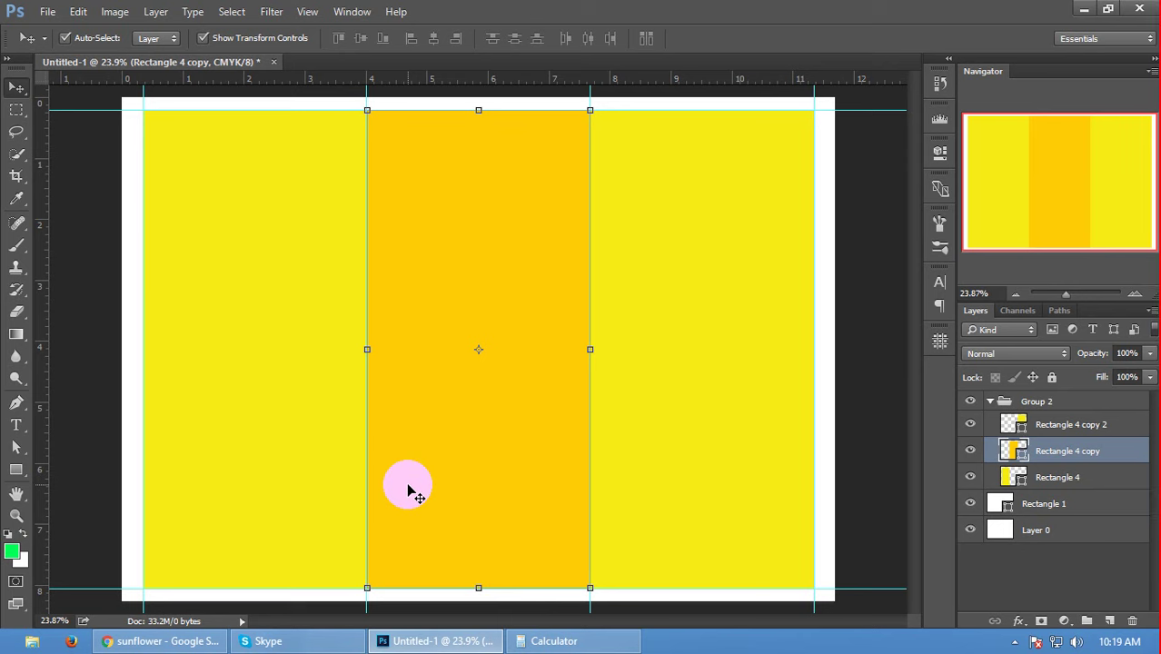
{"action": "left_click", "coordinate": [115, 12]}
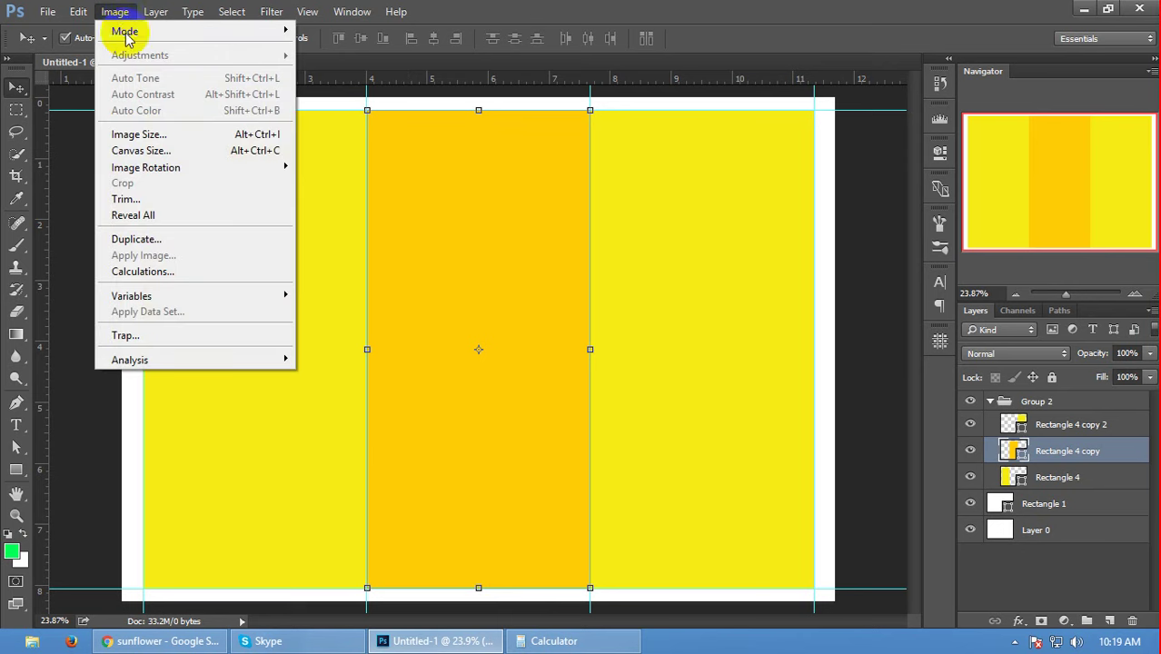
{"action": "left_click", "coordinate": [138, 133]}
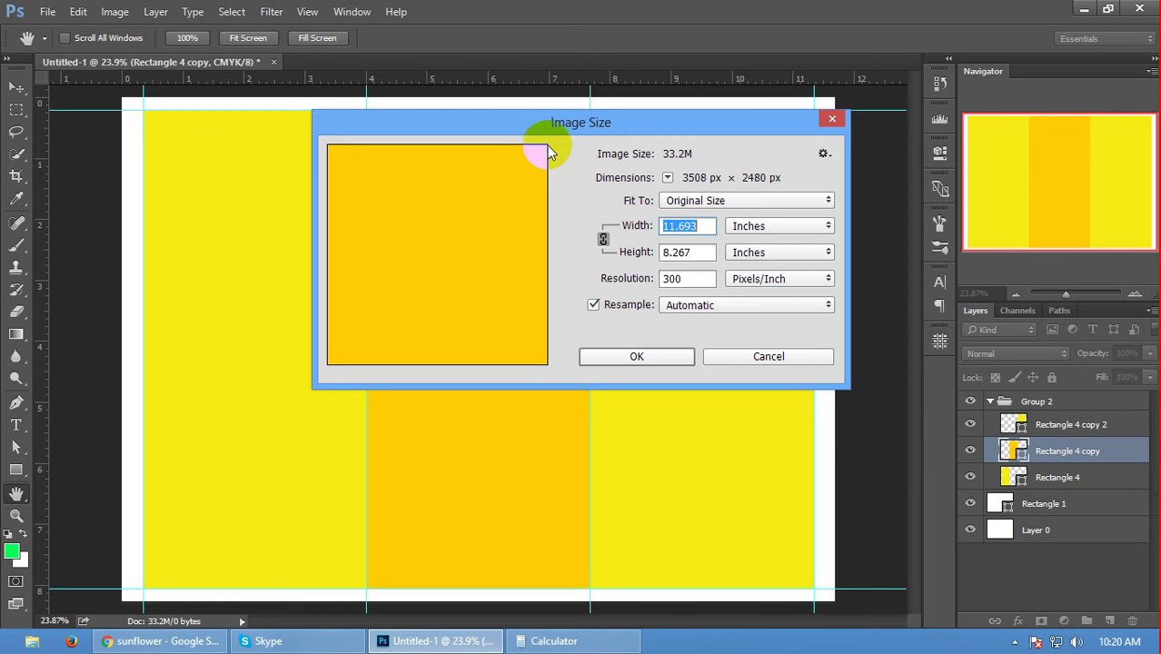
{"action": "left_click", "coordinate": [770, 356]}
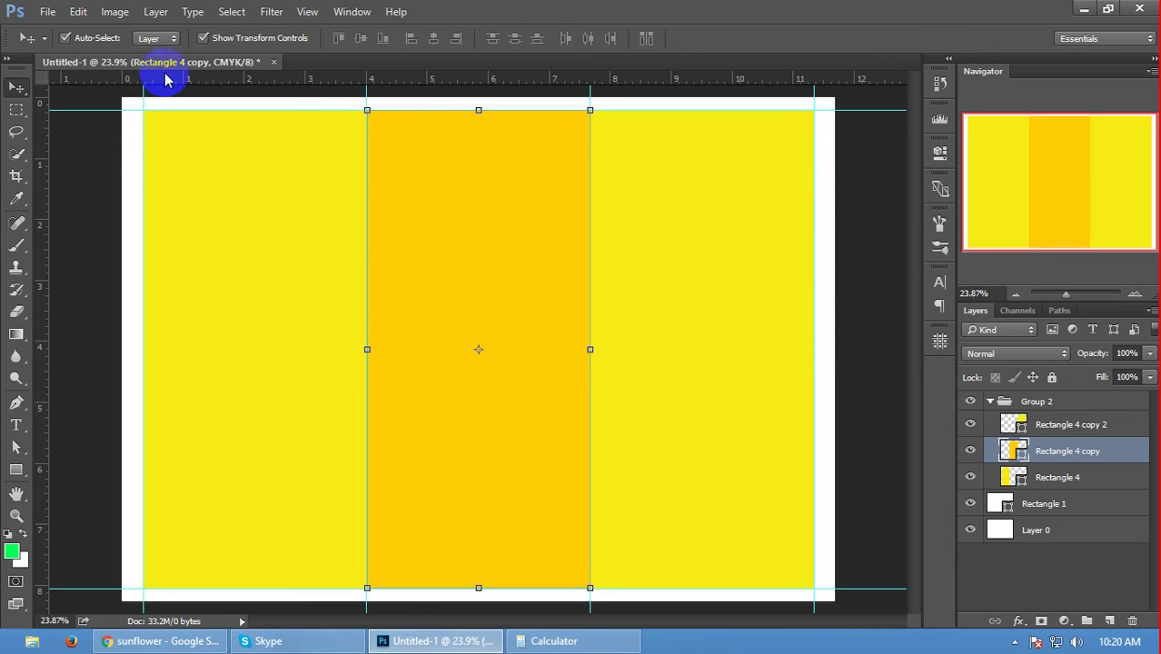
{"action": "left_click", "coordinate": [203, 38]}
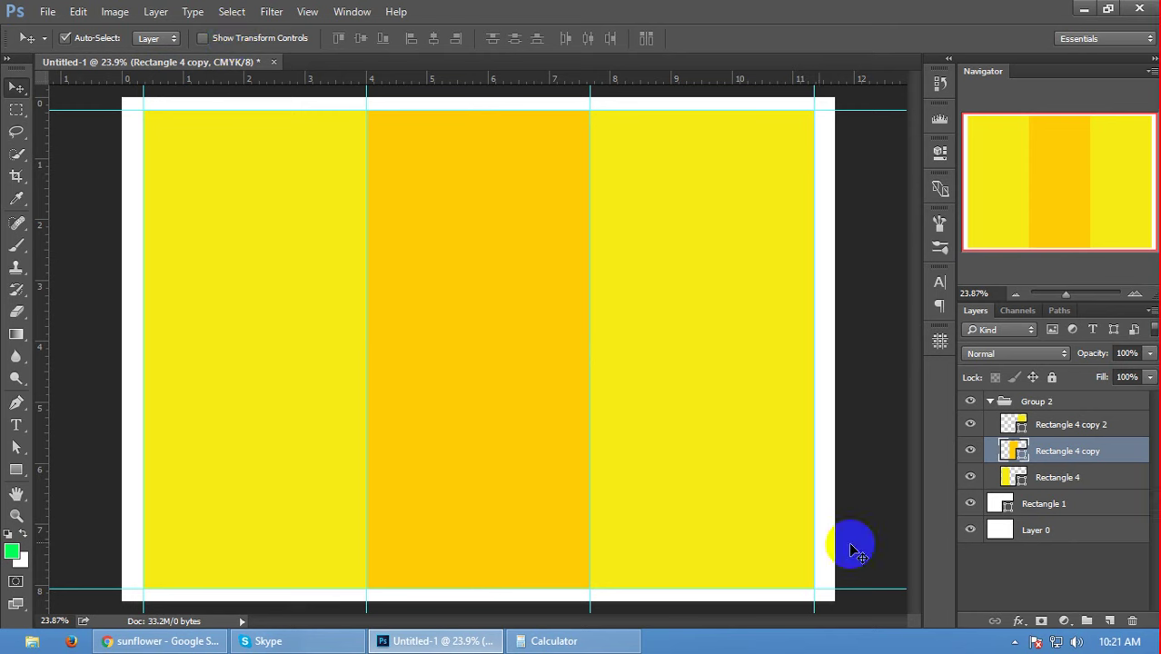
{"action": "left_click", "coordinate": [987, 578]}
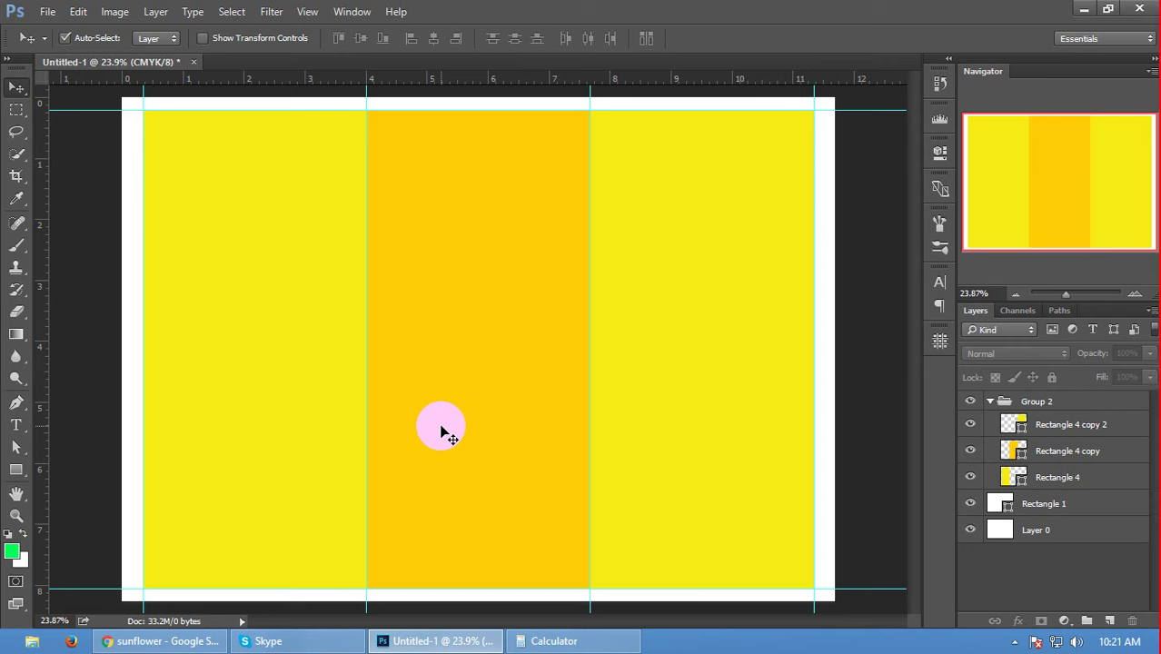
{"action": "left_click", "coordinate": [93, 38]}
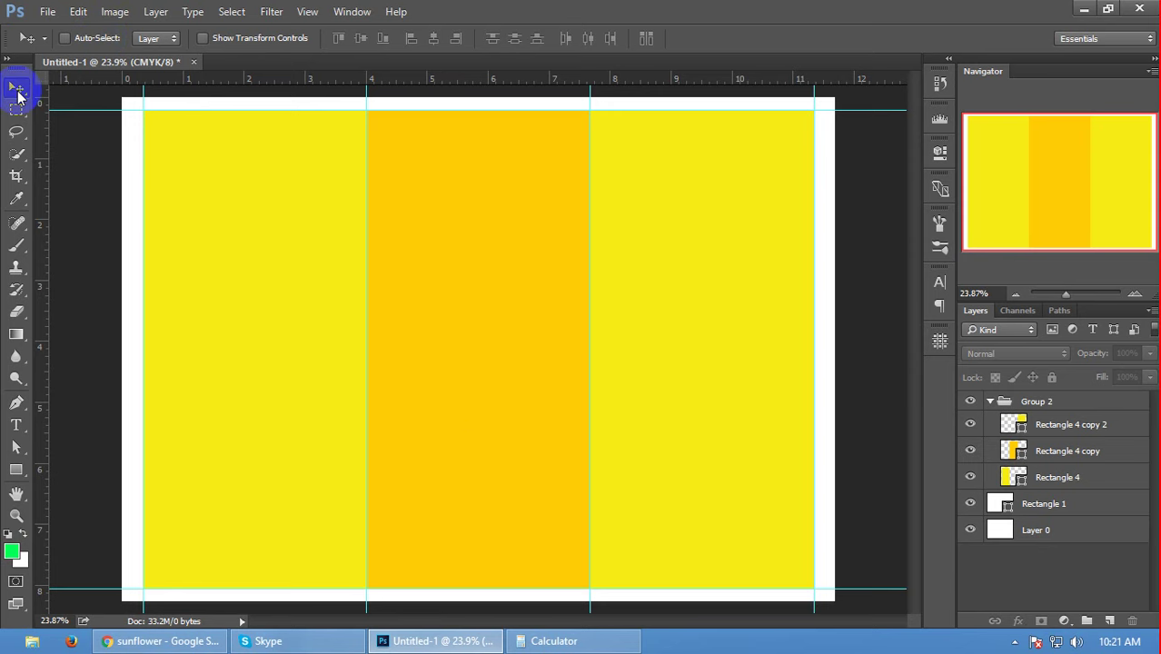
{"action": "key", "text": "ctrl+plus"}
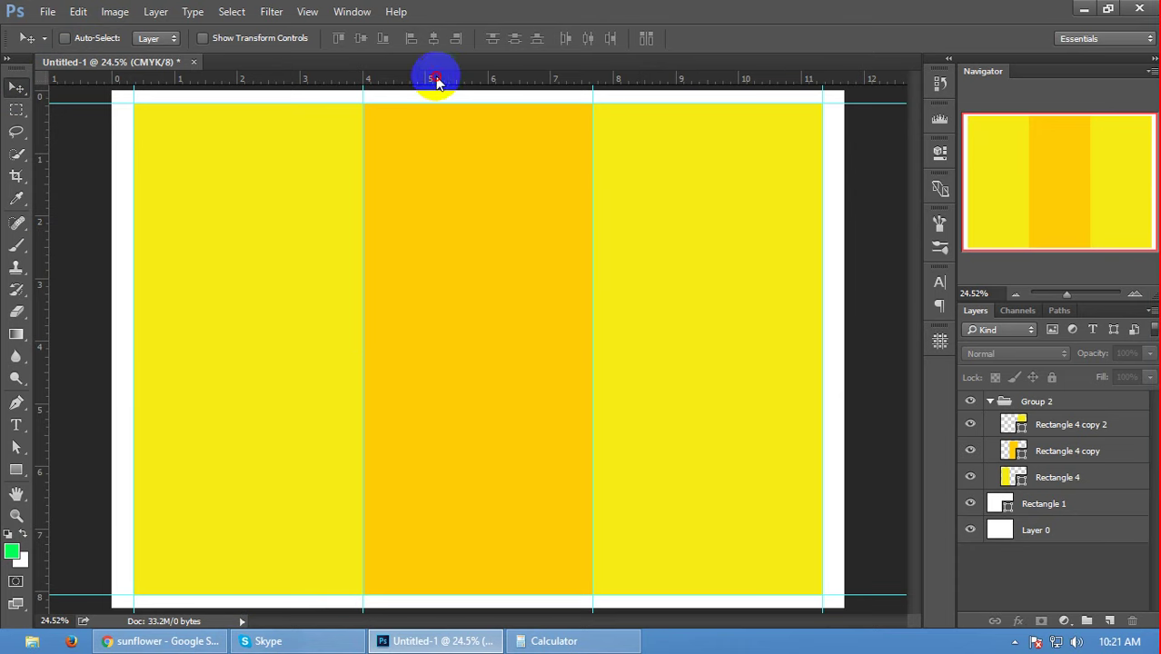
{"action": "left_click_drag", "start_coordinate": [435, 80], "coordinate": [917, 164]}
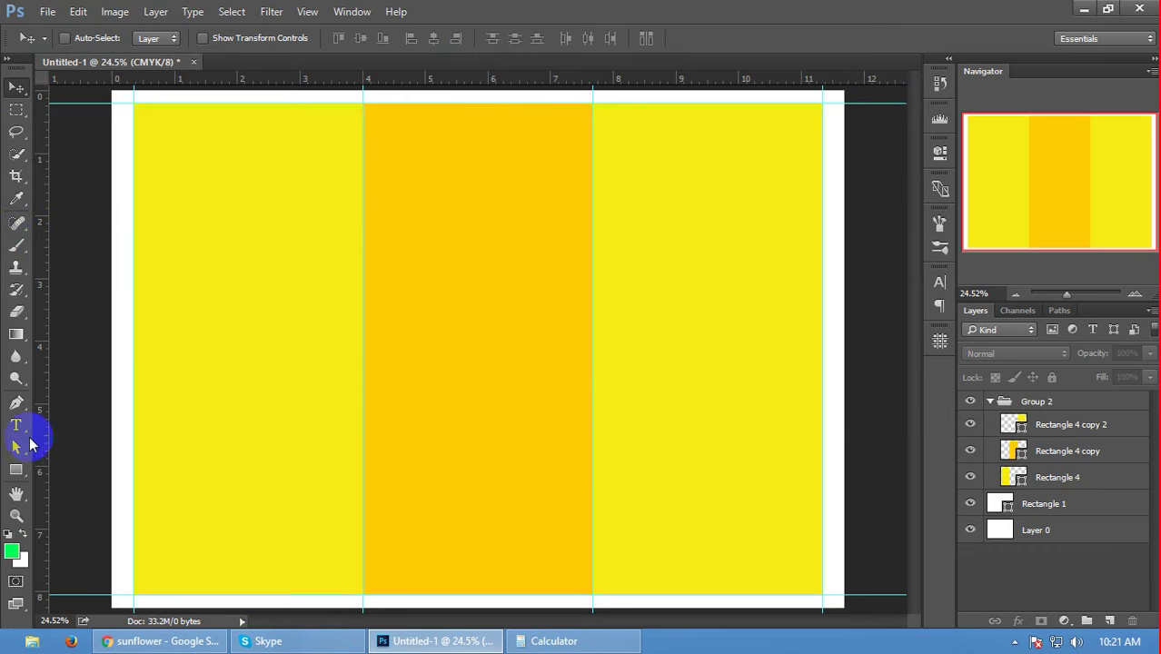
- Create a 0.25 × 0.25 in square with the Rectangle tool
{"action": "left_click_drag", "start_coordinate": [16, 469], "coordinate": [91, 463]}
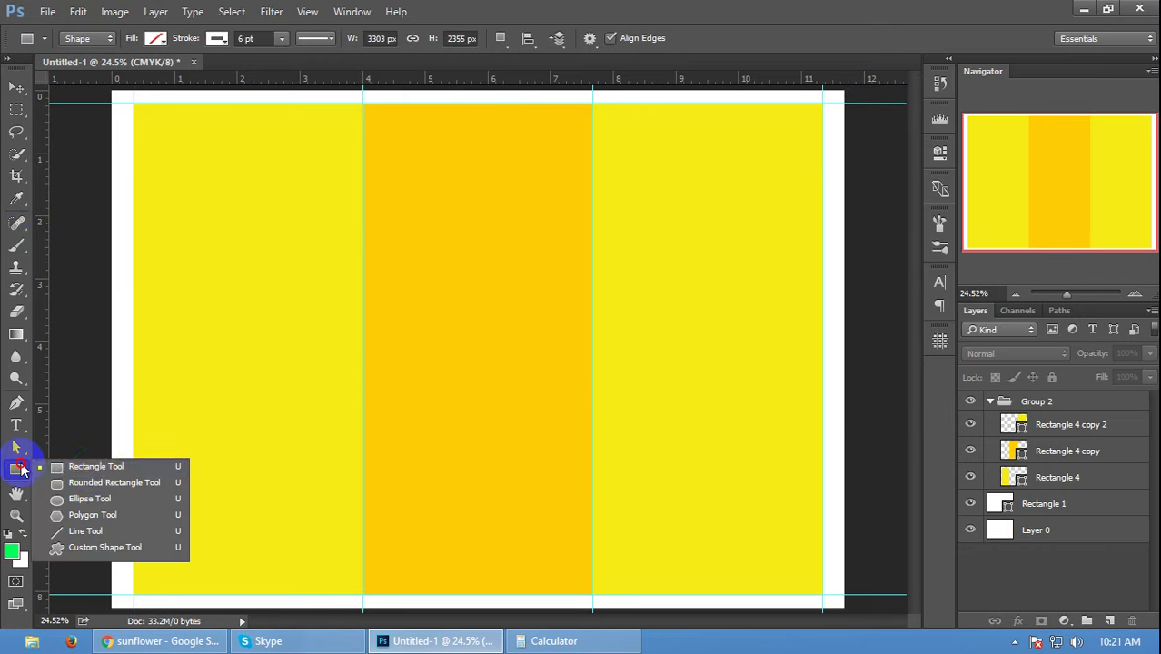
{"action": "left_click", "coordinate": [247, 193]}
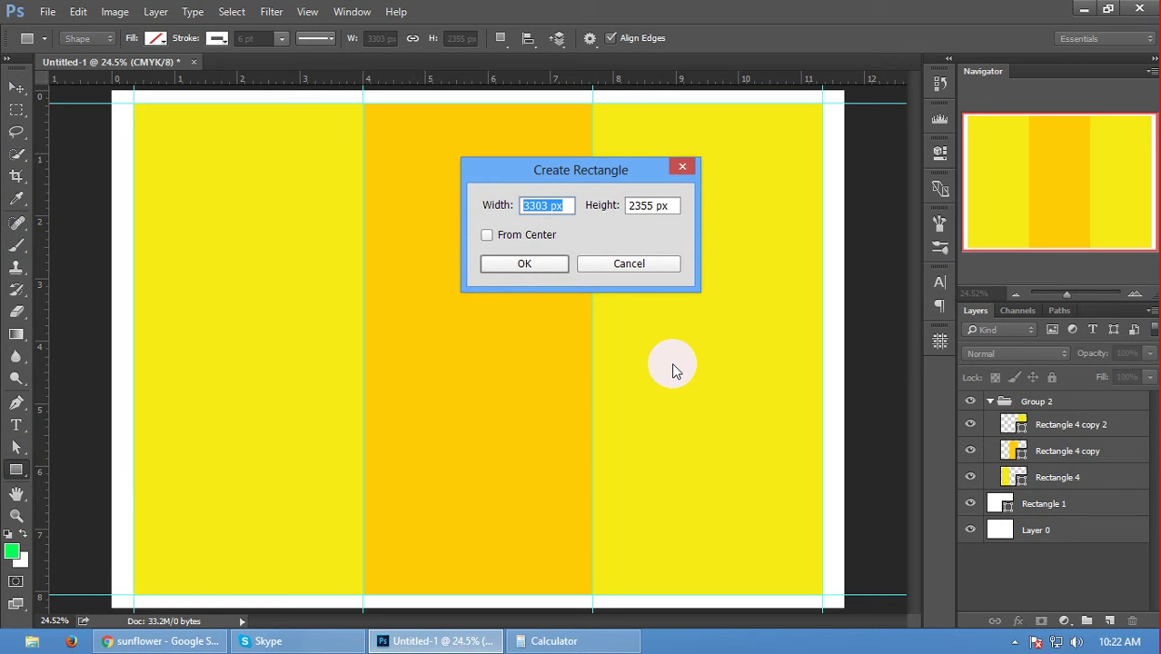
{"action": "type", "text": ".3"}
{"action": "type", "text": "5"}
{"action": "key", "text": "BackSpace"}
{"action": "key", "text": "BackSpace"}
{"action": "type", "text": "25"}
{"action": "key", "text": "Tab"}
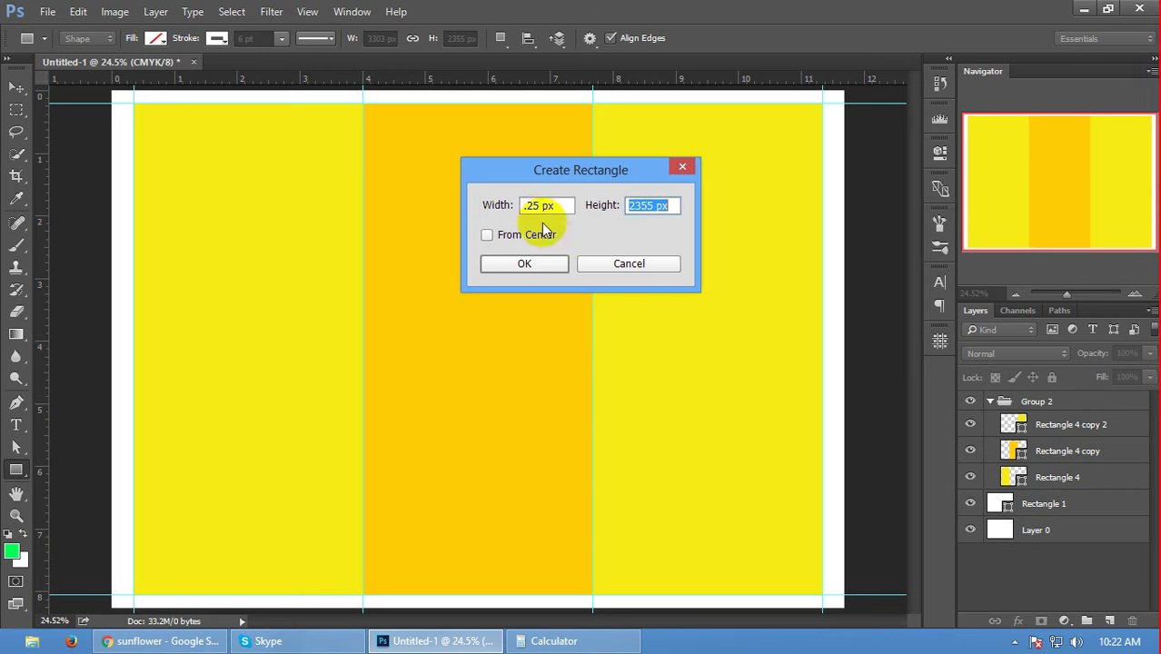
{"action": "left_click", "coordinate": [551, 206]}
{"action": "type", "text": "i"}
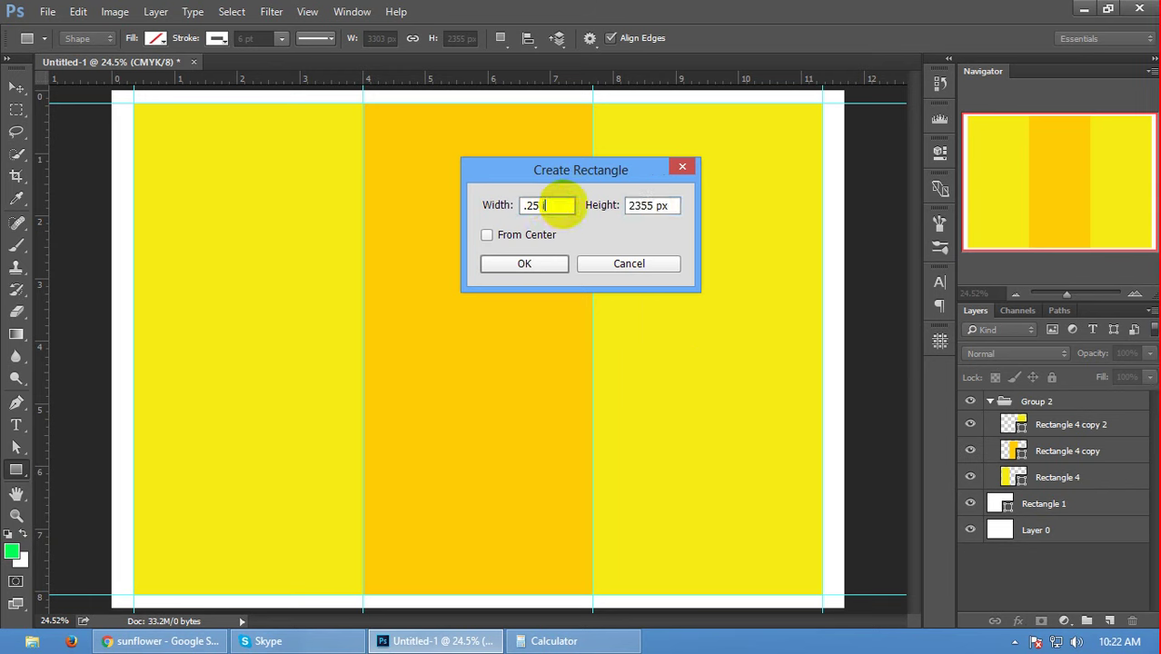
{"action": "type", "text": "n"}
{"action": "left_click", "coordinate": [653, 206]}
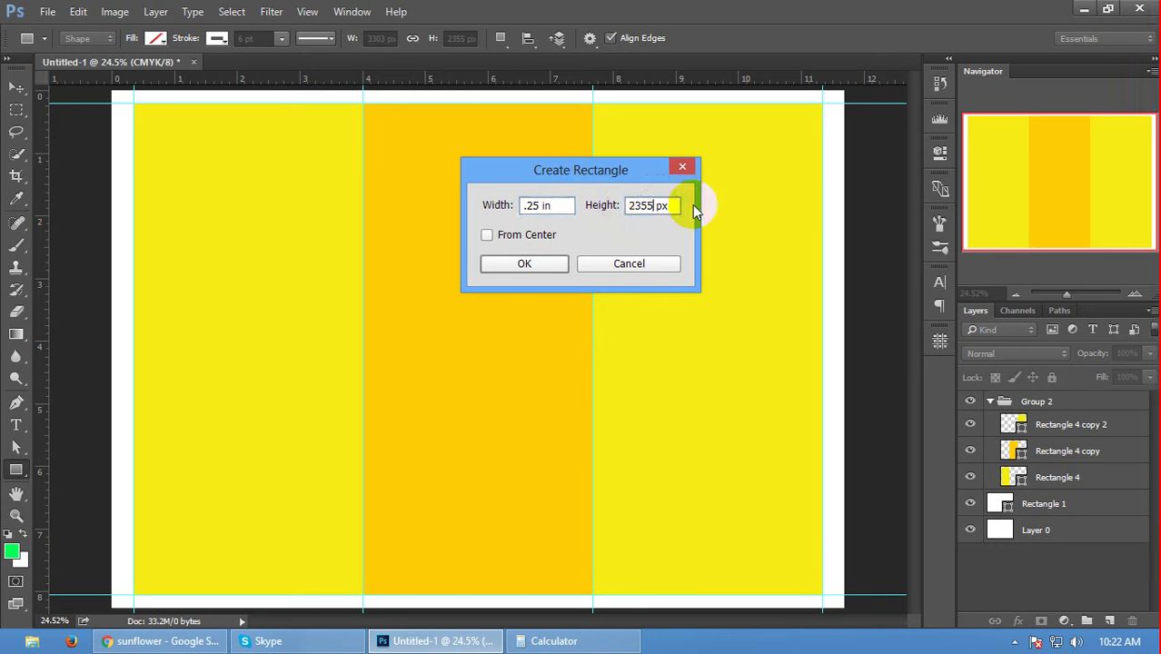
{"action": "double_click", "coordinate": [670, 206]}
{"action": "type", "text": "."}
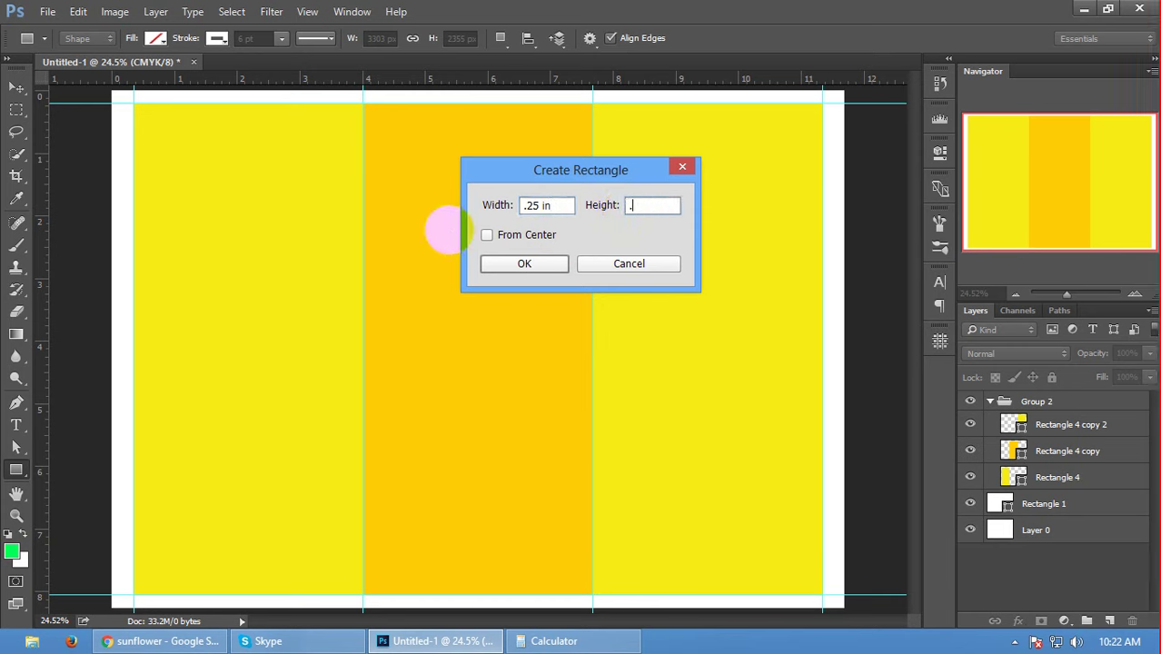
{"action": "type", "text": "25in"}
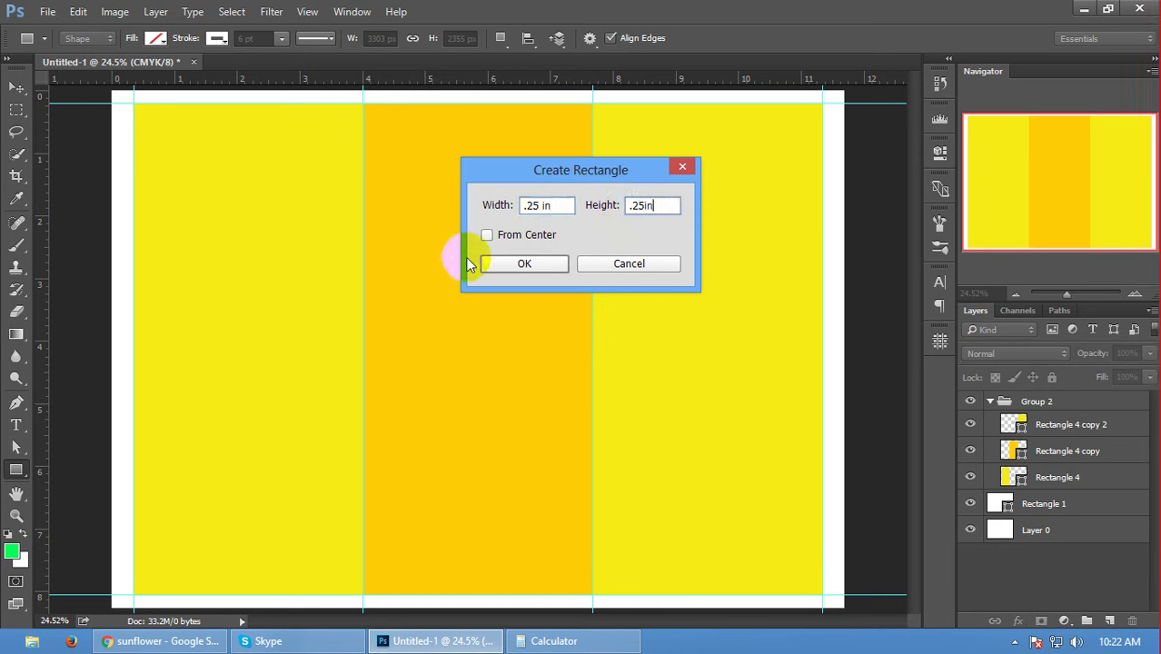
{"action": "left_click", "coordinate": [533, 264]}
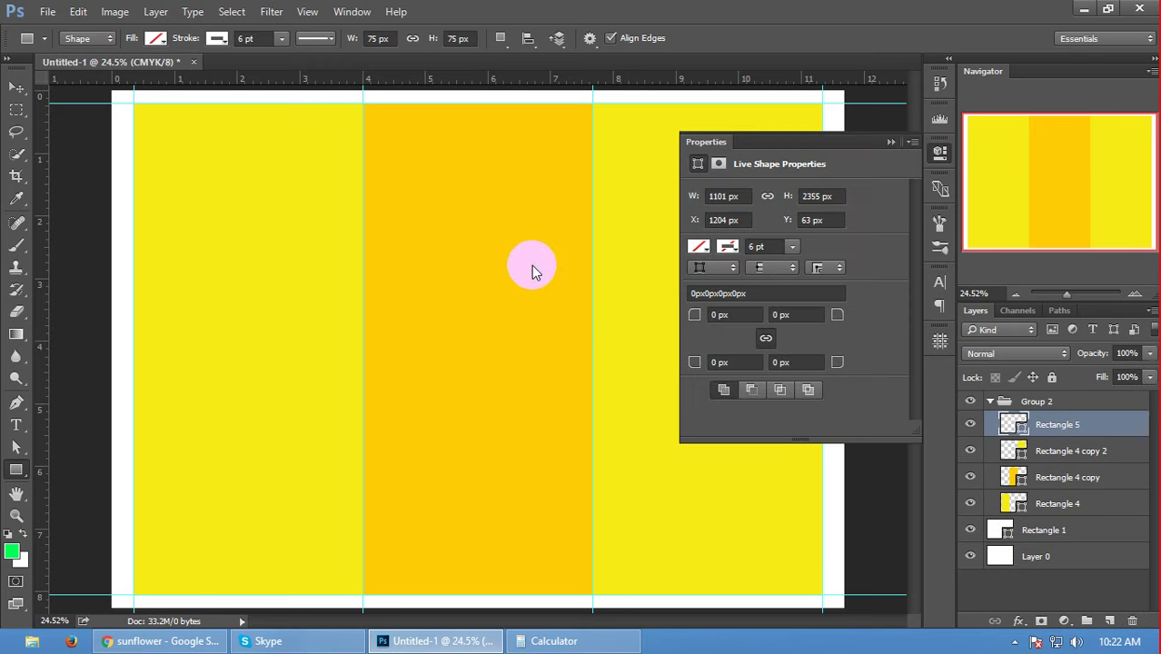
- Give the square no stroke and a teal fill, then move it to the top-left margin corner
{"action": "left_click", "coordinate": [216, 39]}
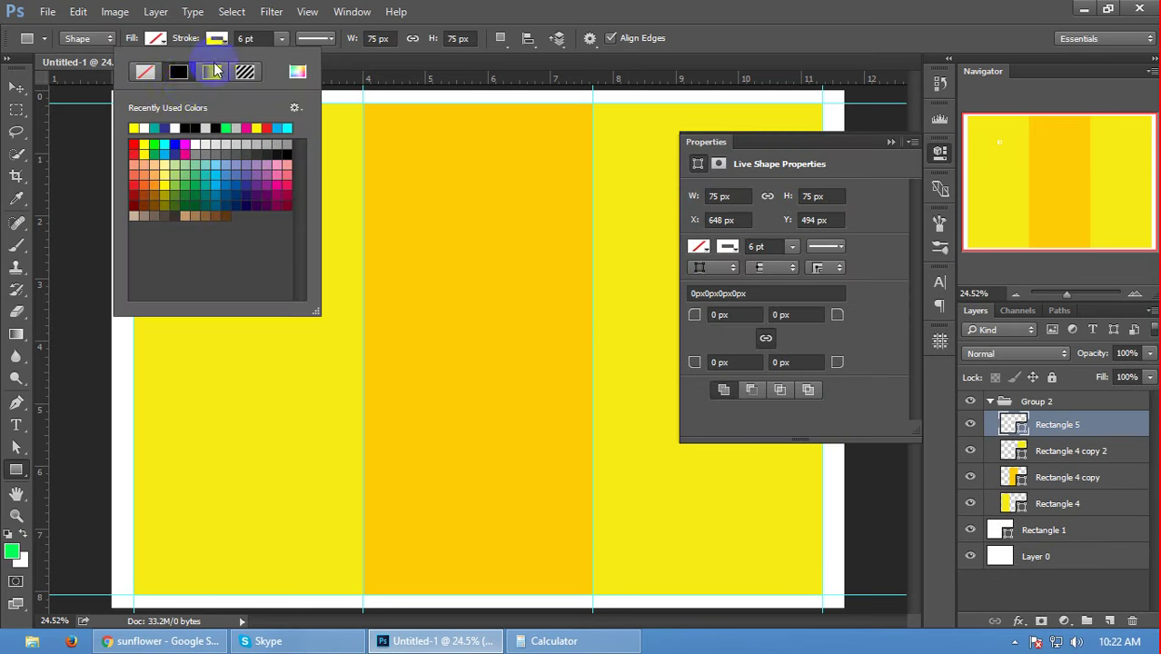
{"action": "left_click", "coordinate": [145, 71]}
{"action": "left_click", "coordinate": [155, 38]}
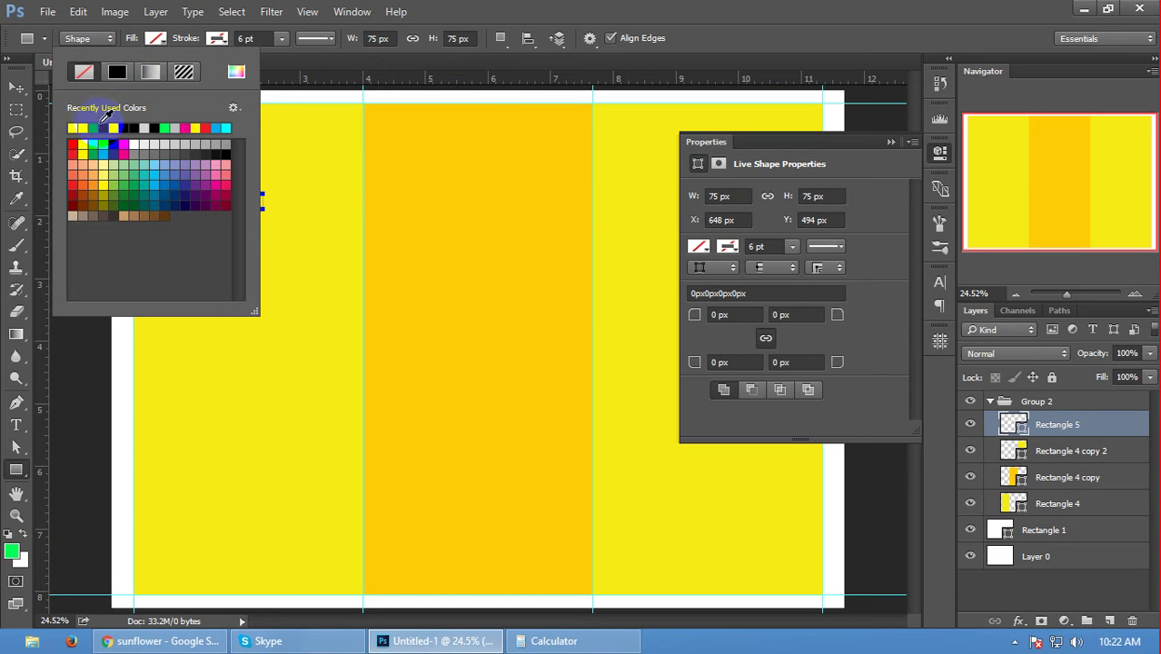
{"action": "left_click", "coordinate": [92, 128]}
{"action": "left_click", "coordinate": [16, 87]}
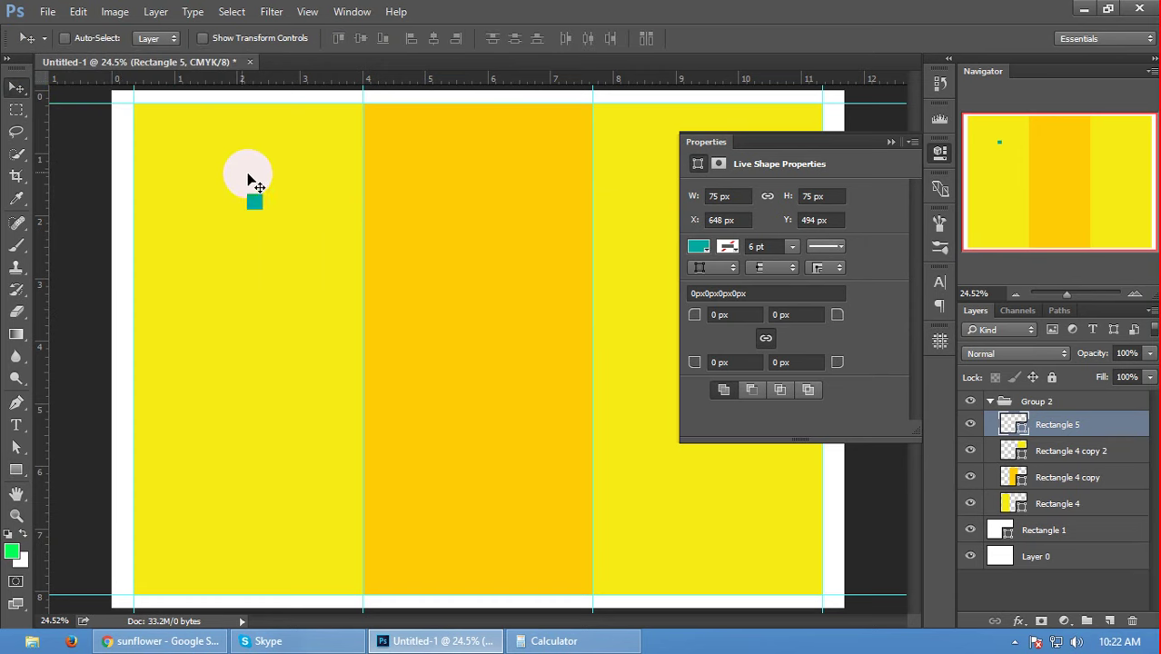
{"action": "key", "text": "ctrl"}
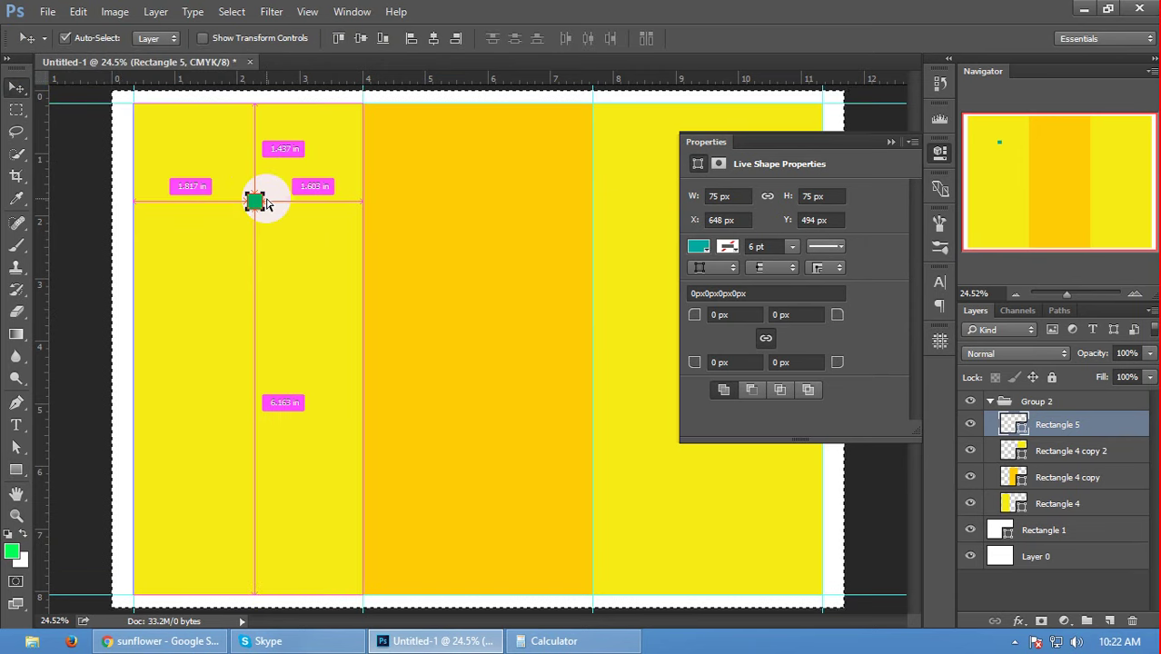
{"action": "left_click_drag", "start_coordinate": [264, 208], "coordinate": [148, 113]}
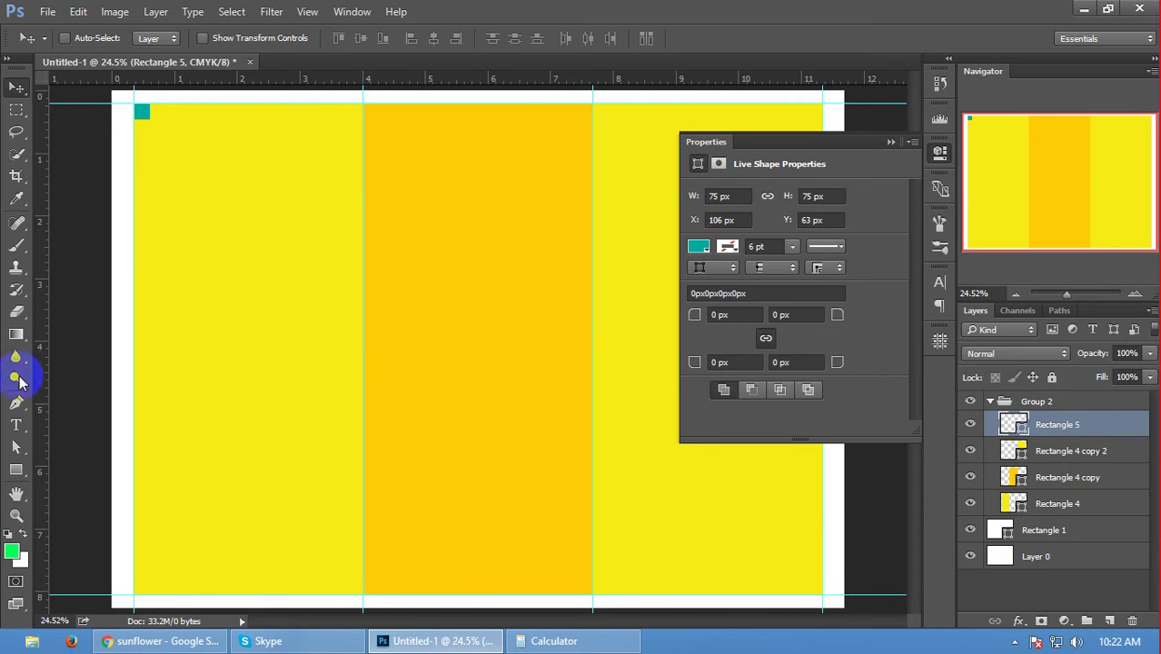
- Draw a 0.35 × 0.35 inch teal square with the Rectangle tool
{"action": "left_click", "coordinate": [16, 470]}
{"action": "left_click", "coordinate": [266, 304]}
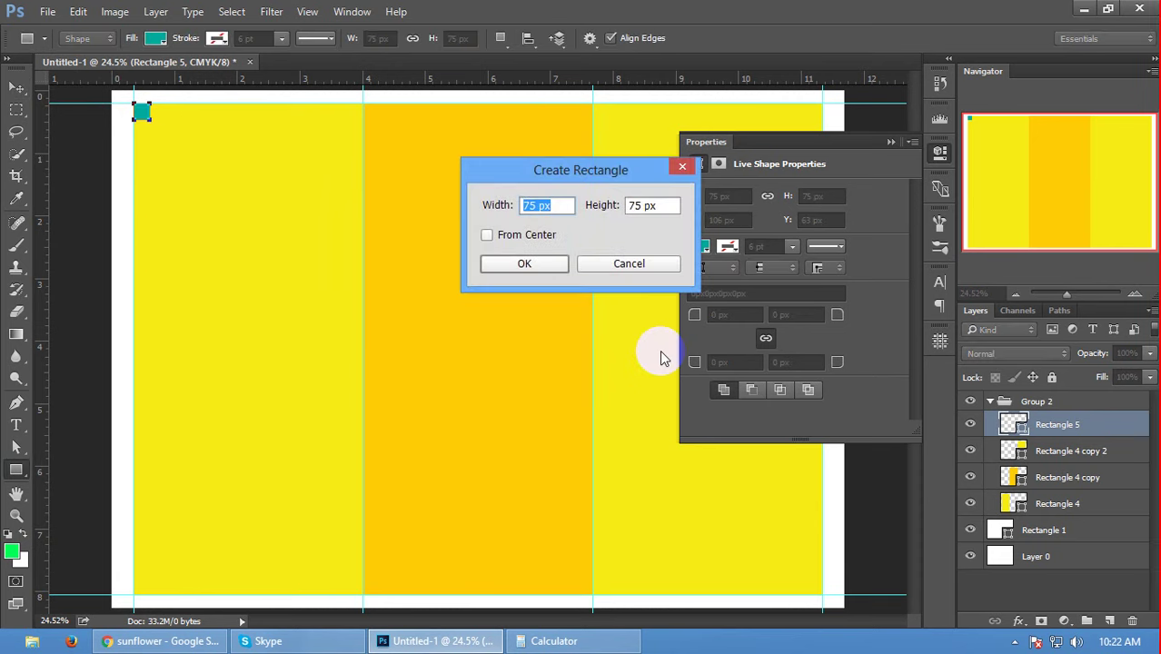
{"action": "type", "text": ".3"}
{"action": "type", "text": "5 in"}
{"action": "key", "text": "Tab"}
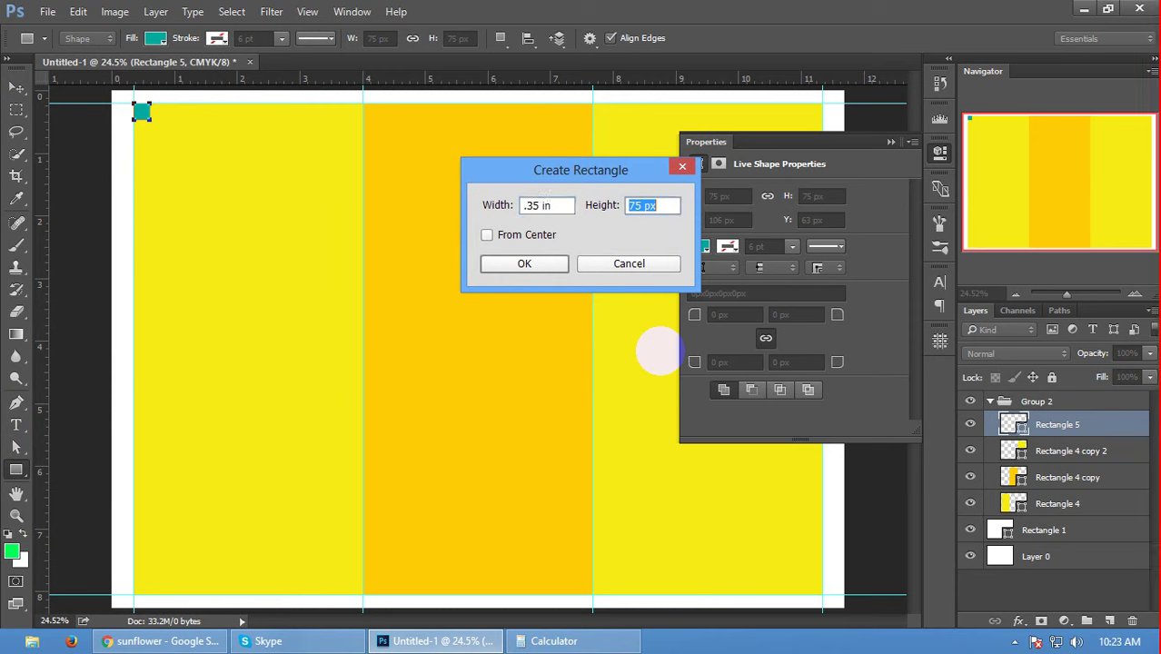
{"action": "type", "text": ".35"}
{"action": "type", "text": "in"}
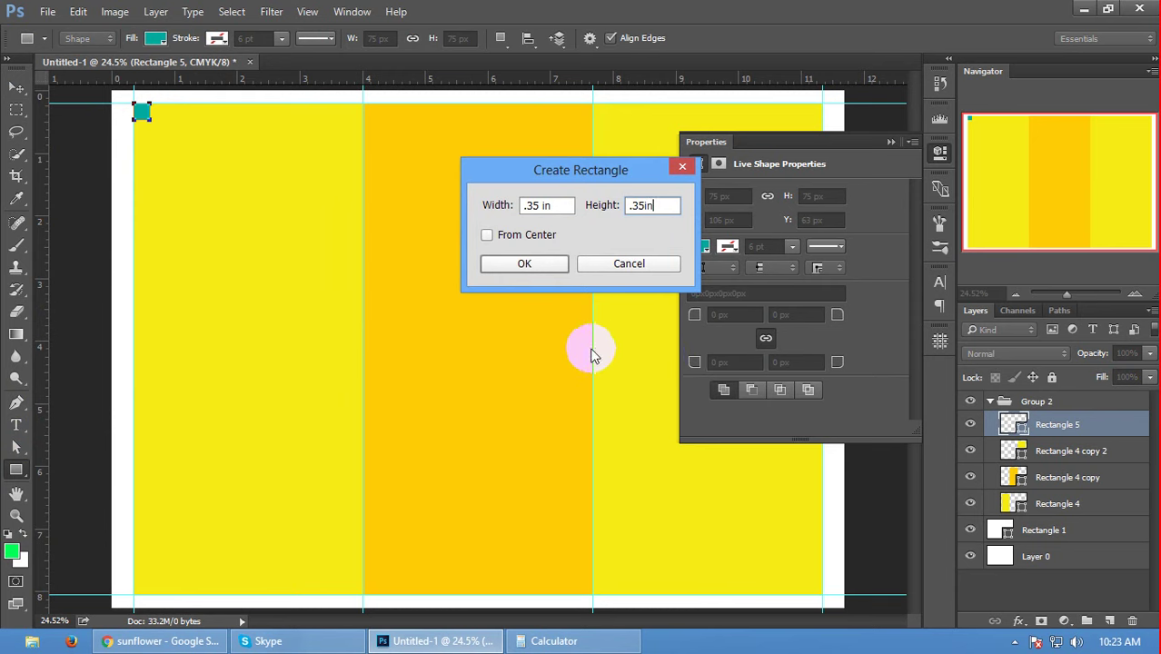
{"action": "left_click", "coordinate": [524, 264]}
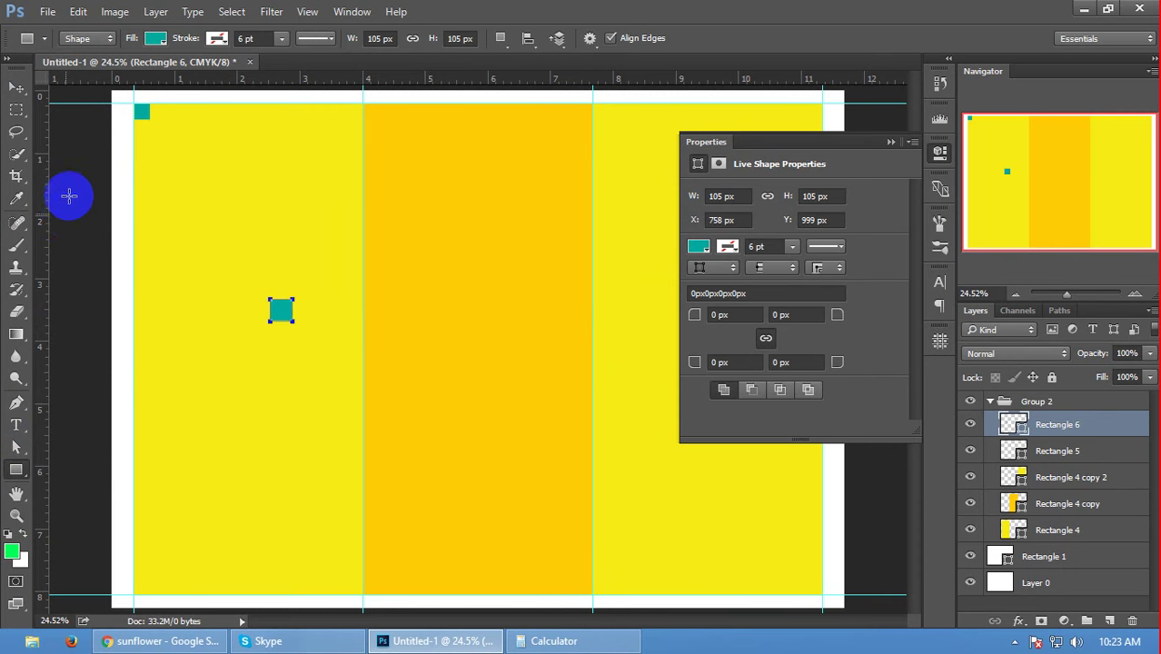
- Move the new teal square to the bottom-right corner inside the guides
{"action": "left_click", "coordinate": [16, 87]}
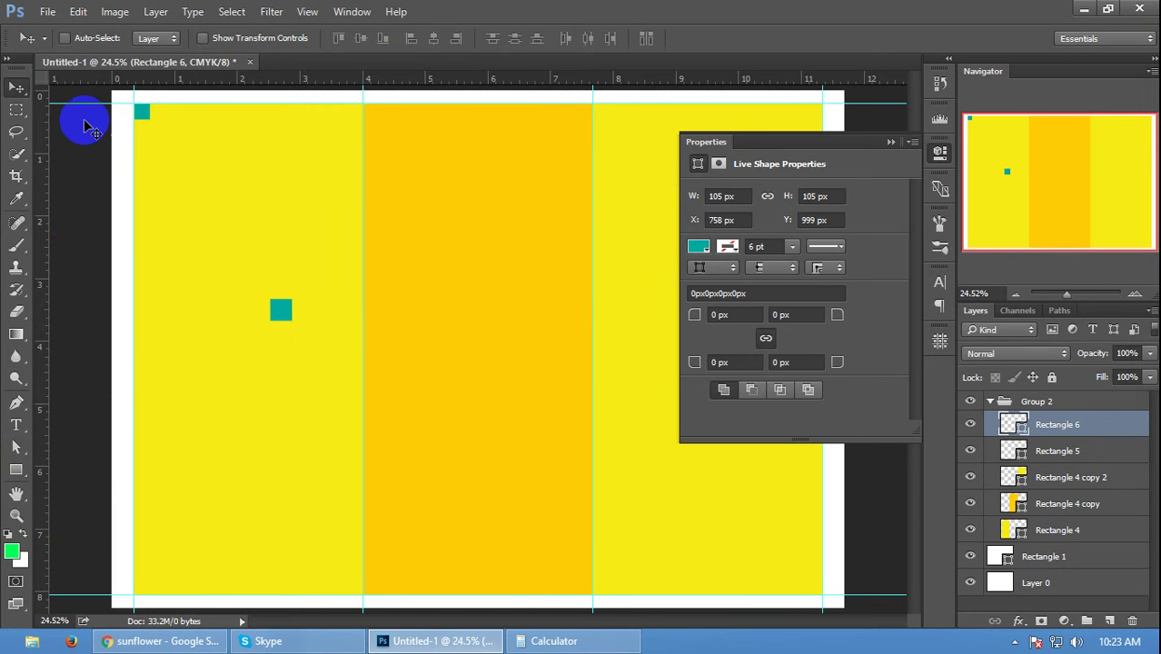
{"action": "left_click", "coordinate": [889, 143]}
{"action": "left_click_drag", "start_coordinate": [282, 310], "coordinate": [294, 310]}
{"action": "left_click_drag", "start_coordinate": [598, 402], "coordinate": [820, 592]}
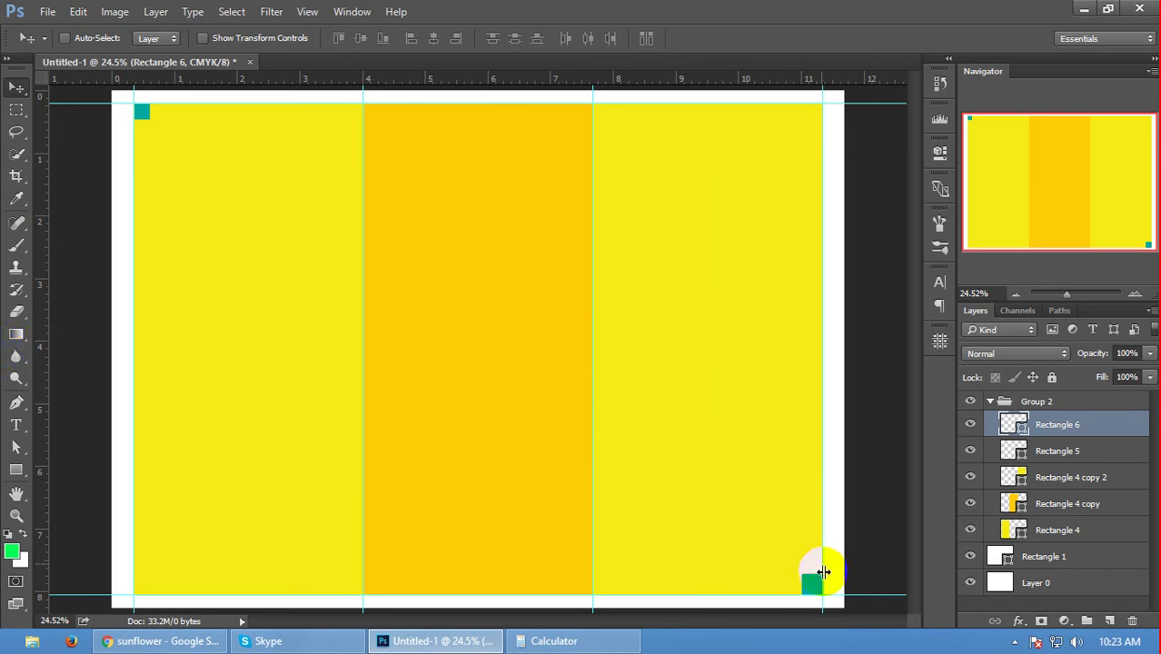
{"action": "left_click_drag", "start_coordinate": [811, 577], "coordinate": [151, 101]}
- Delete the small top-left square Rectangle 5 and pull a guide to the bottom square's top
{"action": "key", "text": "ctrl"}
{"action": "left_click", "coordinate": [143, 117], "text": "ctrl"}
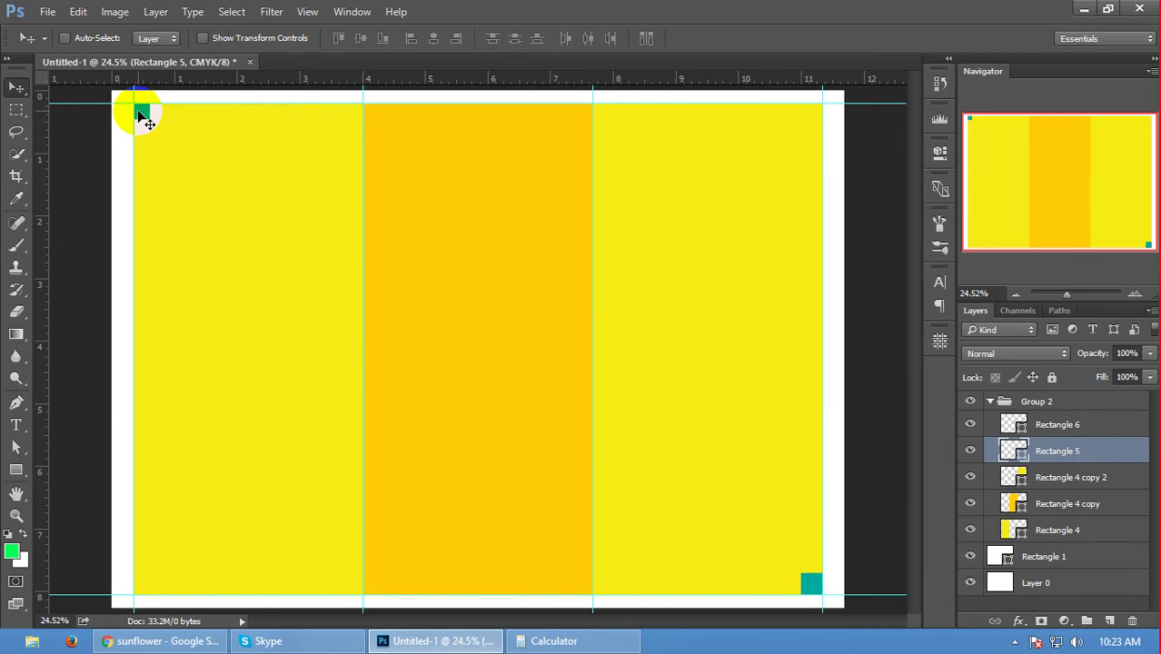
{"action": "key", "text": "Delete"}
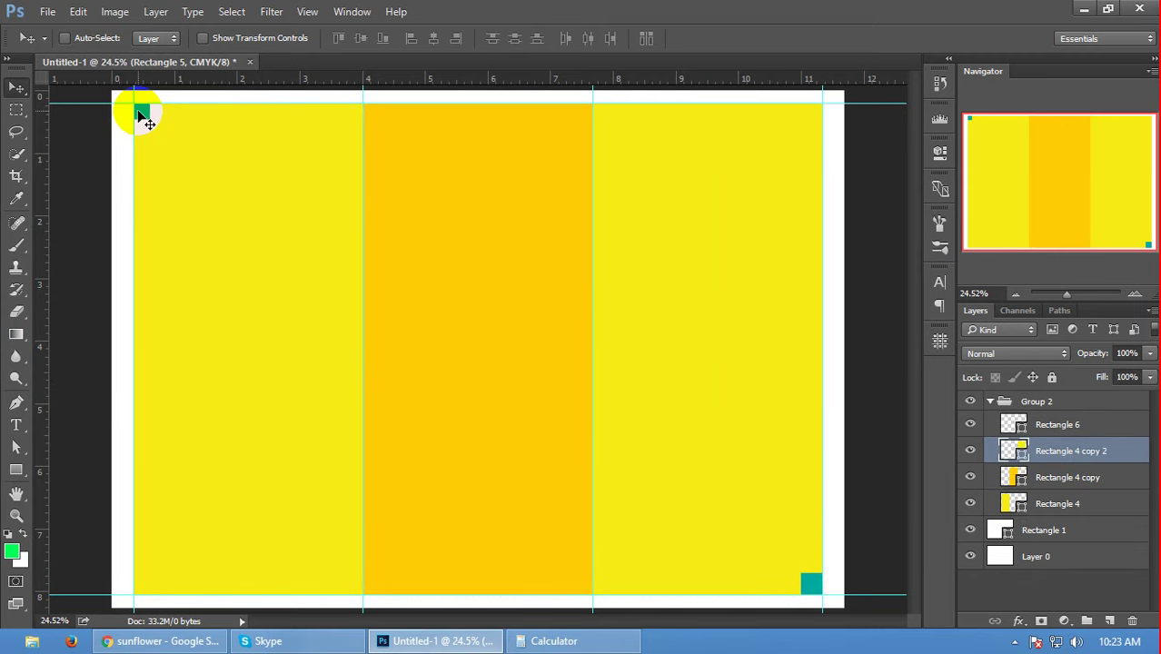
{"action": "left_click_drag", "start_coordinate": [799, 81], "coordinate": [870, 578]}
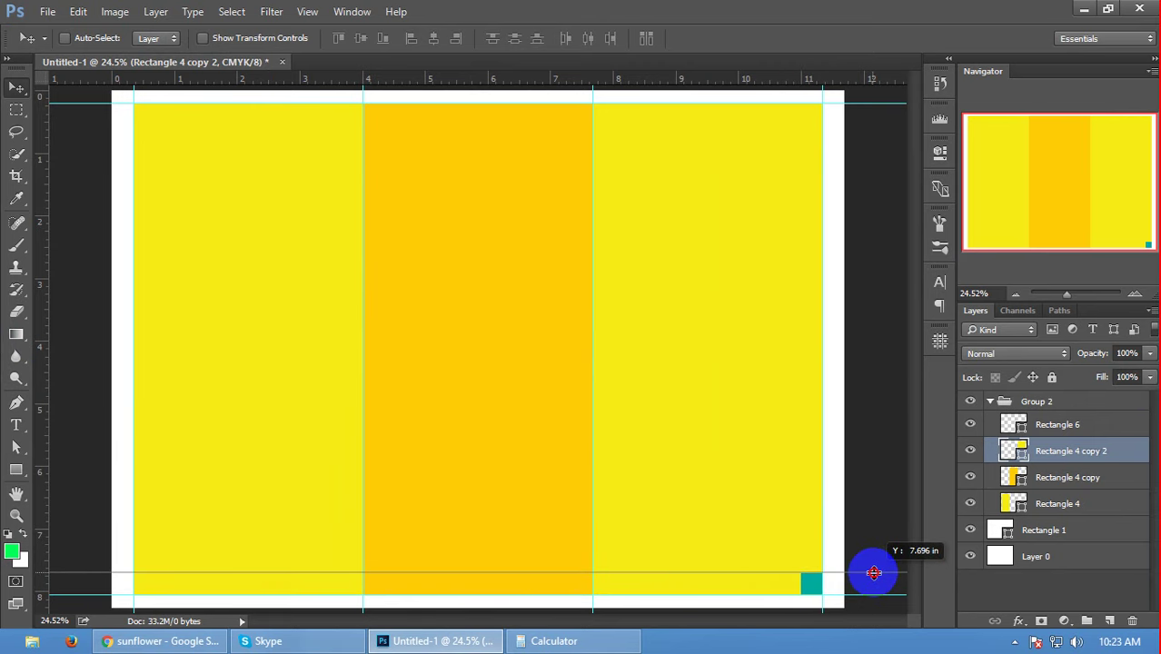
{"action": "left_click_drag", "start_coordinate": [870, 577], "coordinate": [879, 575]}
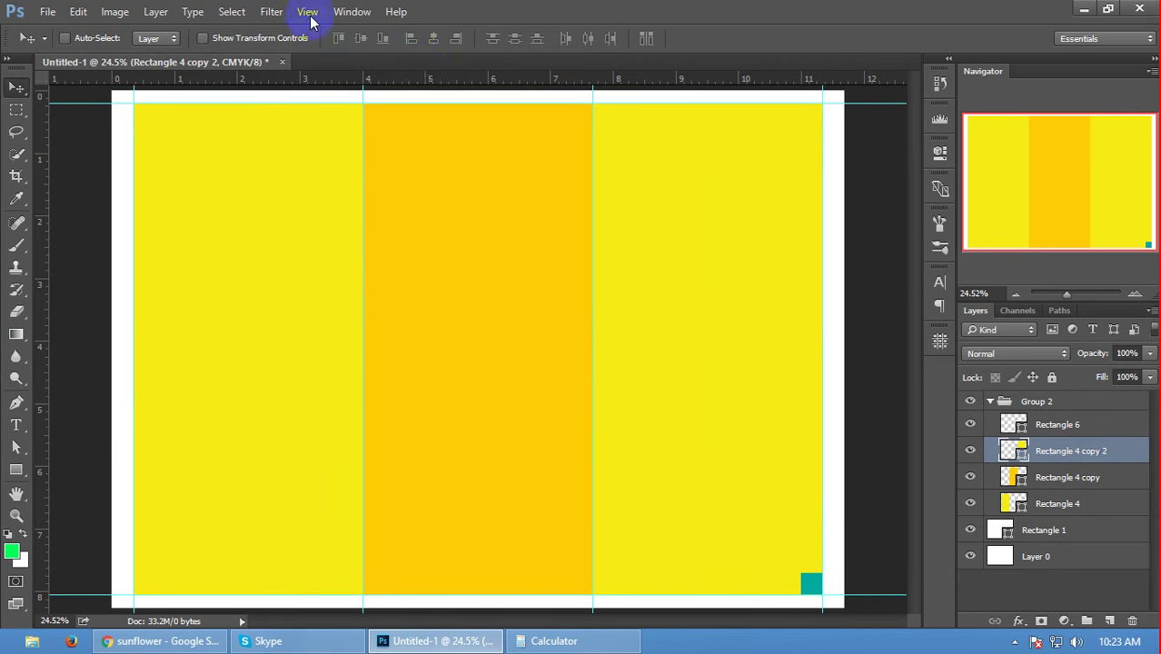
- Add guides at the bottom square's top and left edges and across the page middle
{"action": "left_click", "coordinate": [310, 16]}
{"action": "mouse_move", "coordinate": [382, 360]}
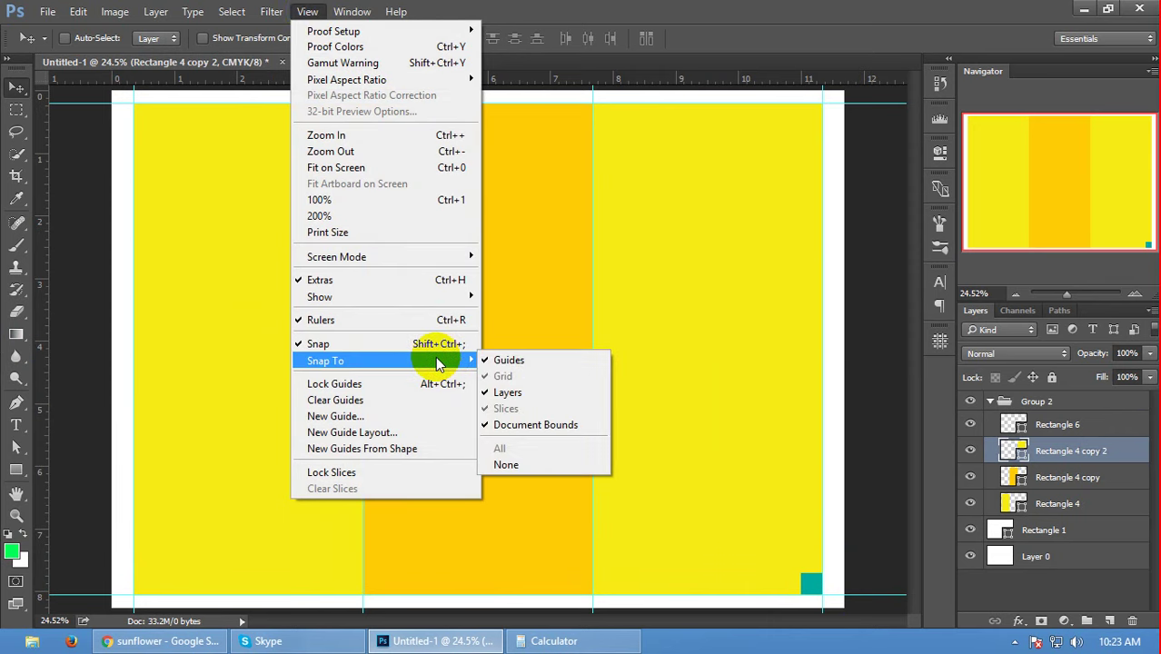
{"action": "left_click", "coordinate": [389, 344]}
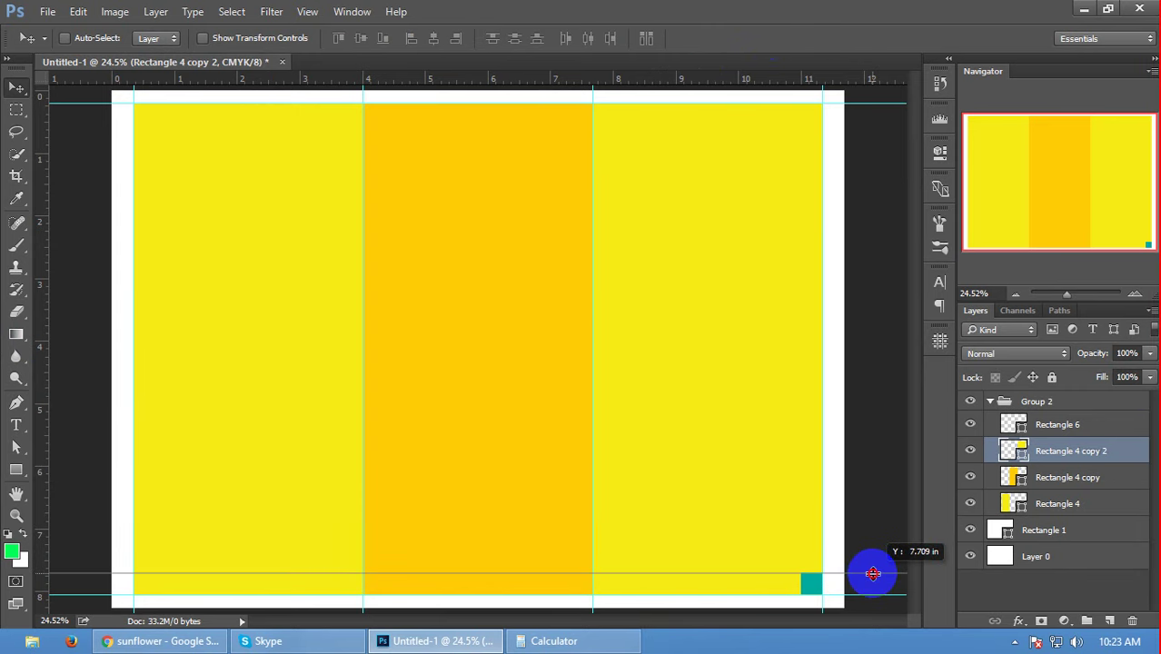
{"action": "left_click_drag", "start_coordinate": [770, 82], "coordinate": [871, 573]}
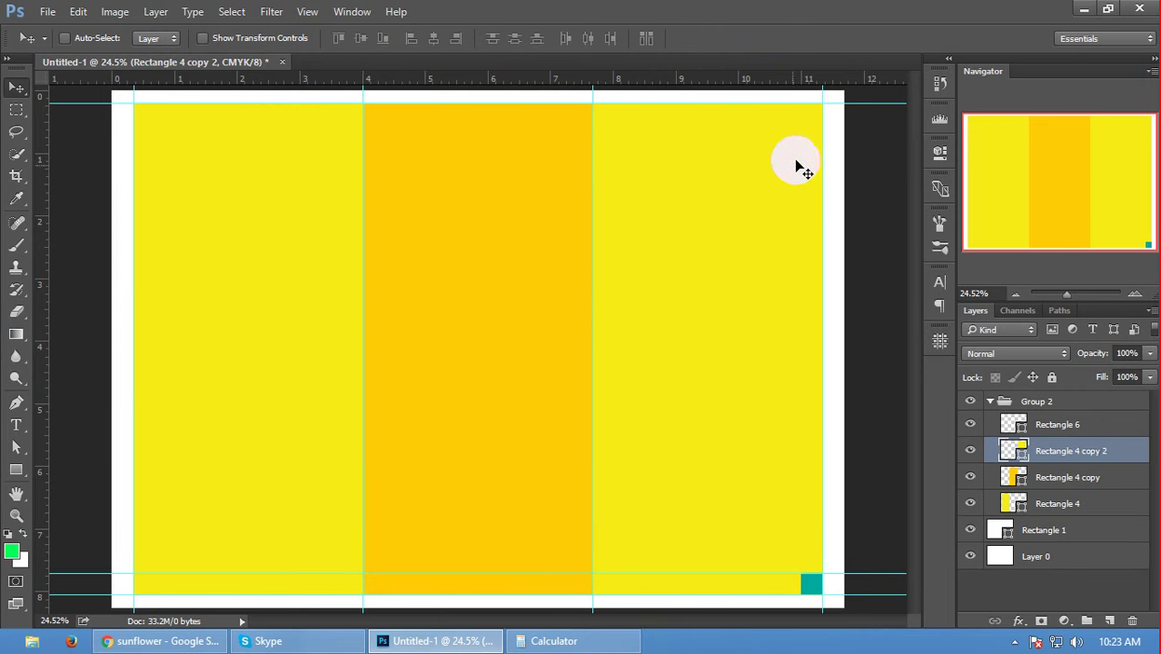
{"action": "left_click_drag", "start_coordinate": [759, 84], "coordinate": [804, 320]}
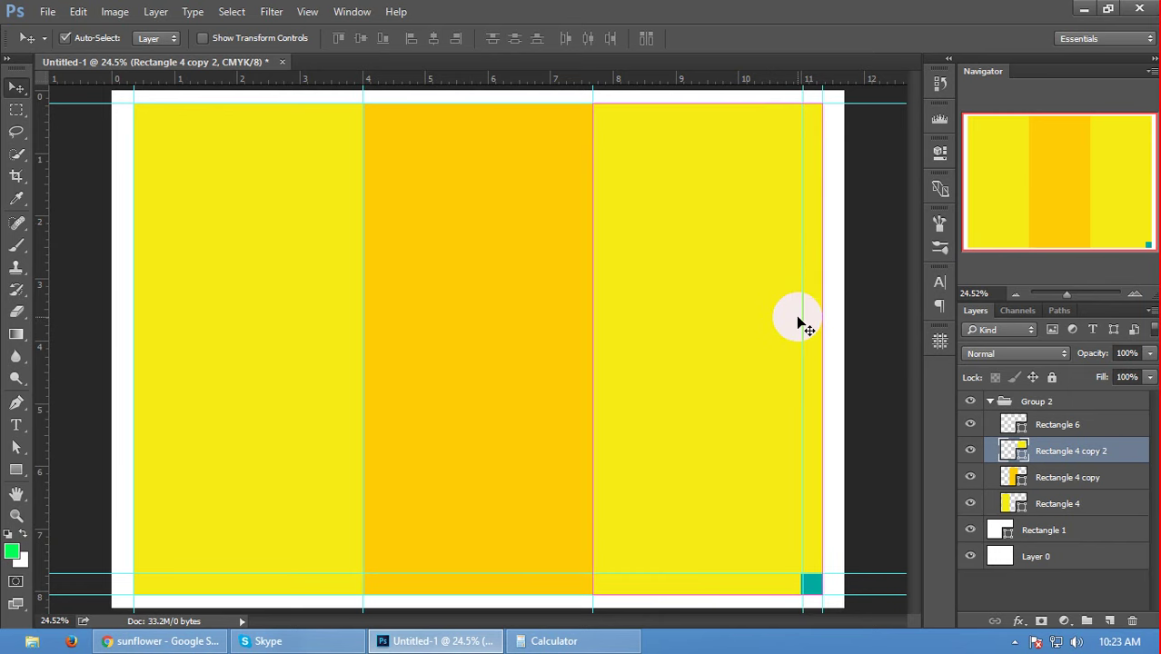
{"action": "mouse_move", "coordinate": [768, 80]}
{"action": "left_mouse_down"}
{"action": "mouse_move", "coordinate": [822, 600]}
{"action": "mouse_move", "coordinate": [432, 581]}
{"action": "mouse_move", "coordinate": [820, 599]}
{"action": "left_mouse_up"}
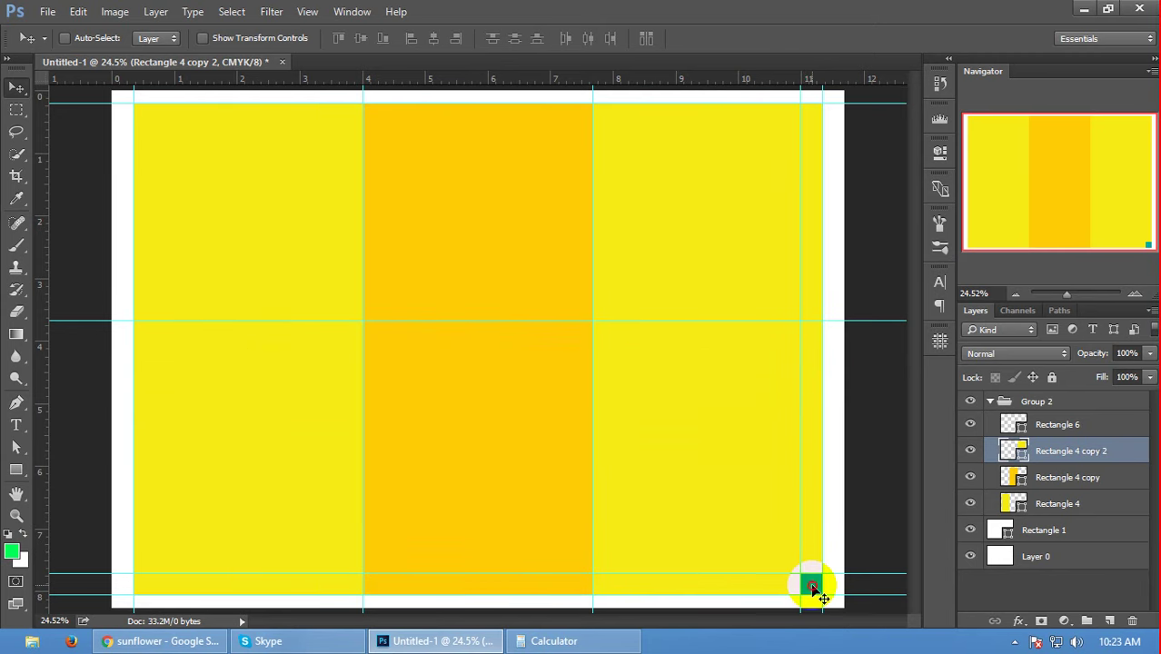
- Duplicate the teal square and move the copy to the bottom-left corner
{"action": "left_click", "coordinate": [815, 591], "text": "ctrl"}
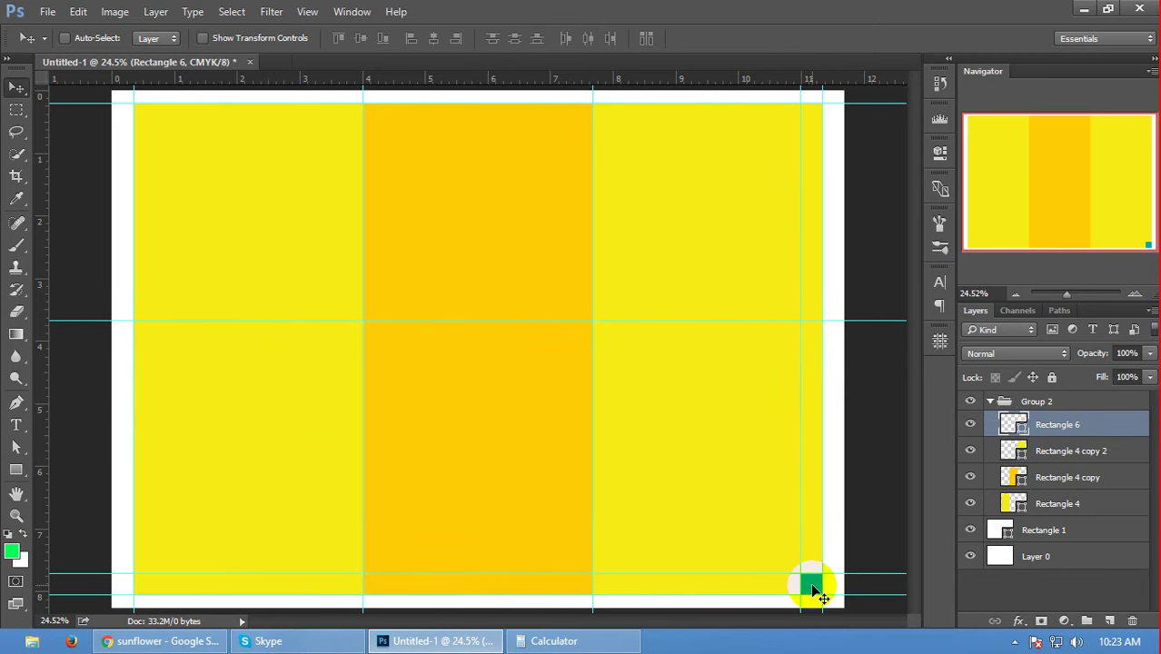
{"action": "key", "text": "ctrl+j"}
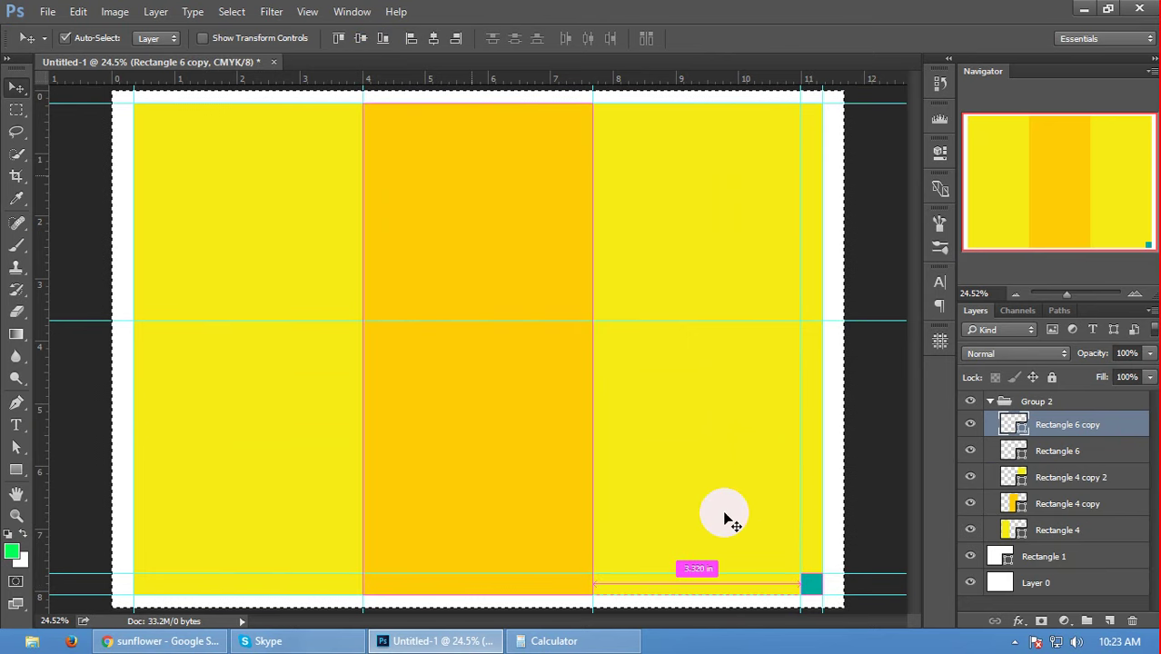
{"action": "left_click_drag", "start_coordinate": [809, 582], "coordinate": [146, 591]}
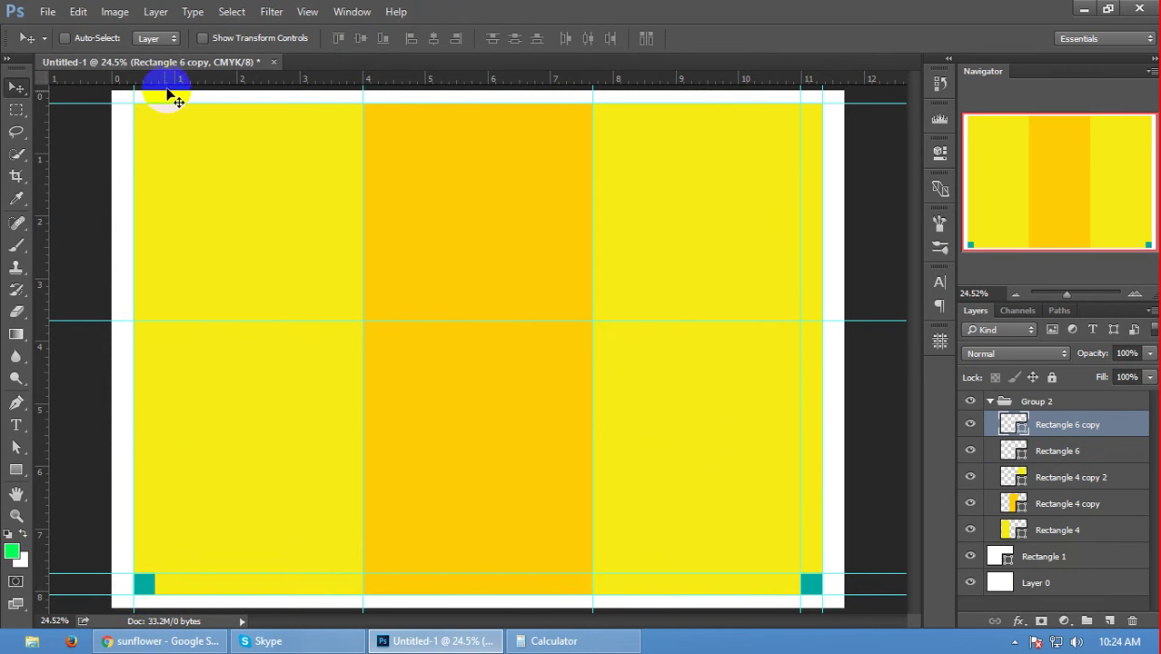
- Add margin guides off teal square copies at the left edge, top edge and second fold
{"action": "mouse_move", "coordinate": [39, 161]}
{"action": "left_mouse_down"}
{"action": "mouse_move", "coordinate": [170, 262]}
{"action": "mouse_move", "coordinate": [158, 261]}
{"action": "left_mouse_up"}
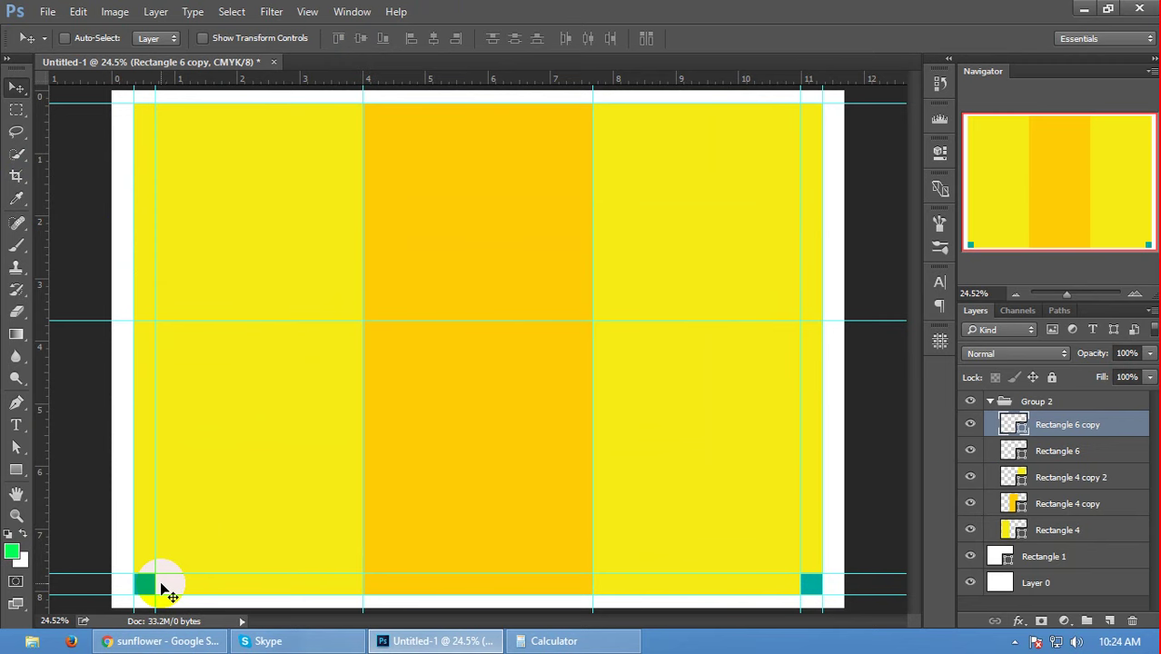
{"action": "left_click_drag", "start_coordinate": [161, 586], "coordinate": [132, 138]}
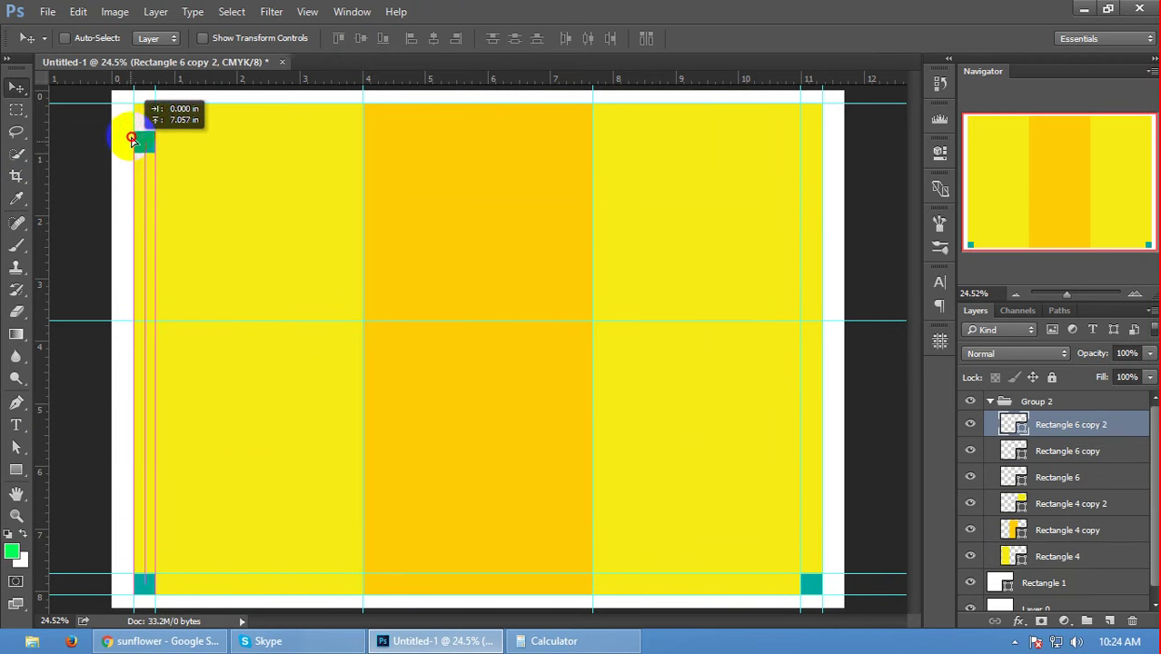
{"action": "left_click_drag", "start_coordinate": [131, 138], "coordinate": [131, 112]}
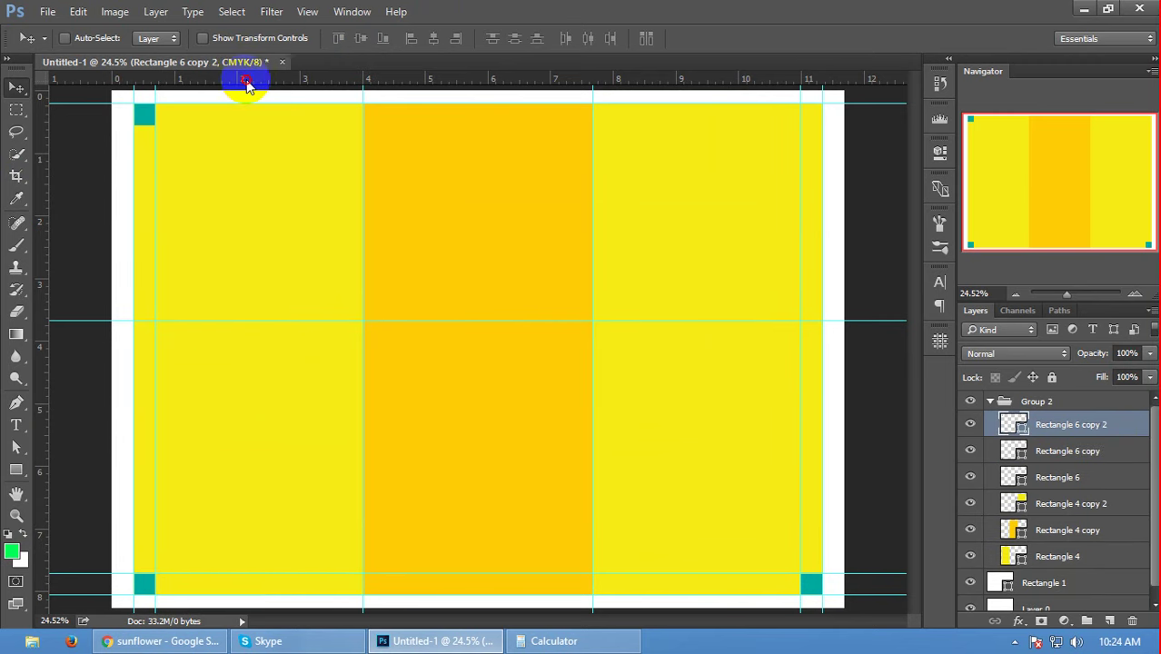
{"action": "left_click_drag", "start_coordinate": [248, 82], "coordinate": [249, 124]}
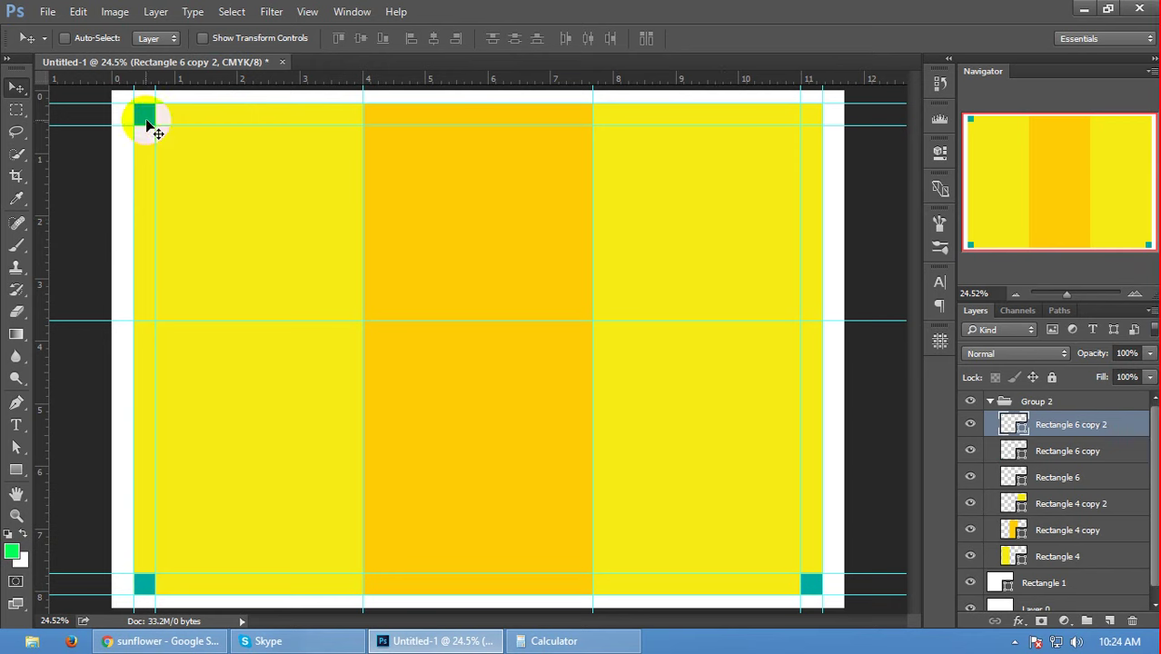
{"action": "mouse_move", "coordinate": [237, 134]}
{"action": "left_mouse_down"}
{"action": "mouse_move", "coordinate": [377, 146]}
{"action": "mouse_move", "coordinate": [364, 114]}
{"action": "mouse_move", "coordinate": [402, 102]}
{"action": "mouse_move", "coordinate": [386, 113]}
{"action": "mouse_move", "coordinate": [357, 100]}
{"action": "mouse_move", "coordinate": [343, 114]}
{"action": "mouse_move", "coordinate": [585, 127]}
{"action": "left_mouse_up"}
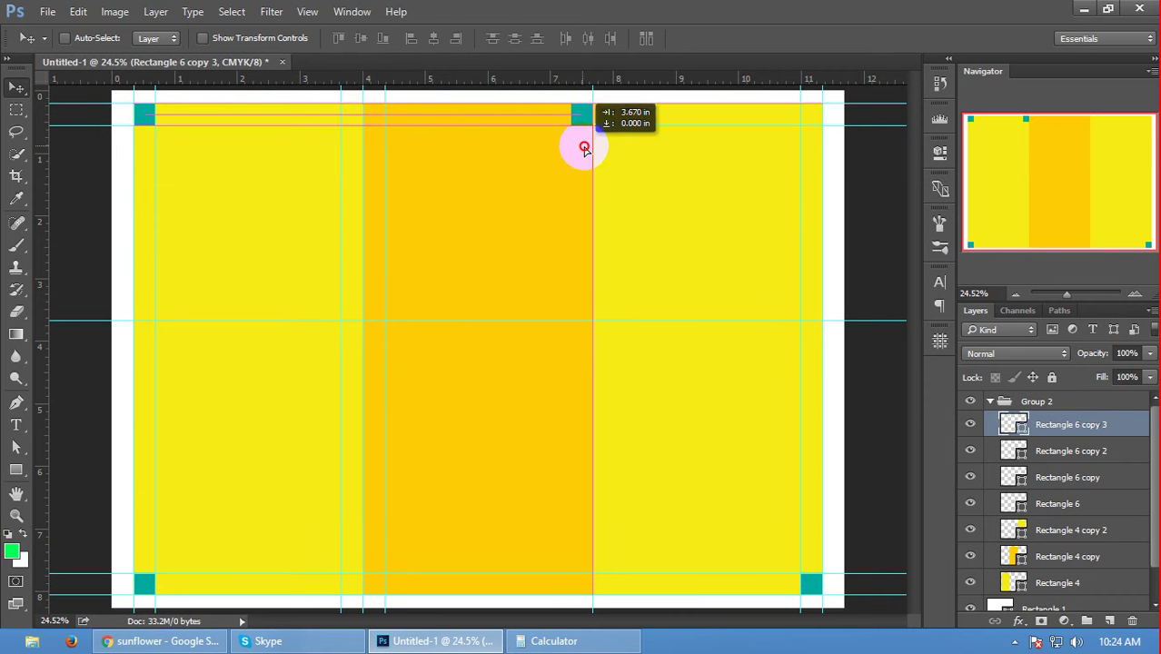
{"action": "mouse_move", "coordinate": [572, 81]}
{"action": "left_mouse_down"}
{"action": "mouse_move", "coordinate": [572, 110]}
{"action": "mouse_move", "coordinate": [606, 123]}
{"action": "mouse_move", "coordinate": [611, 181]}
{"action": "left_mouse_up"}
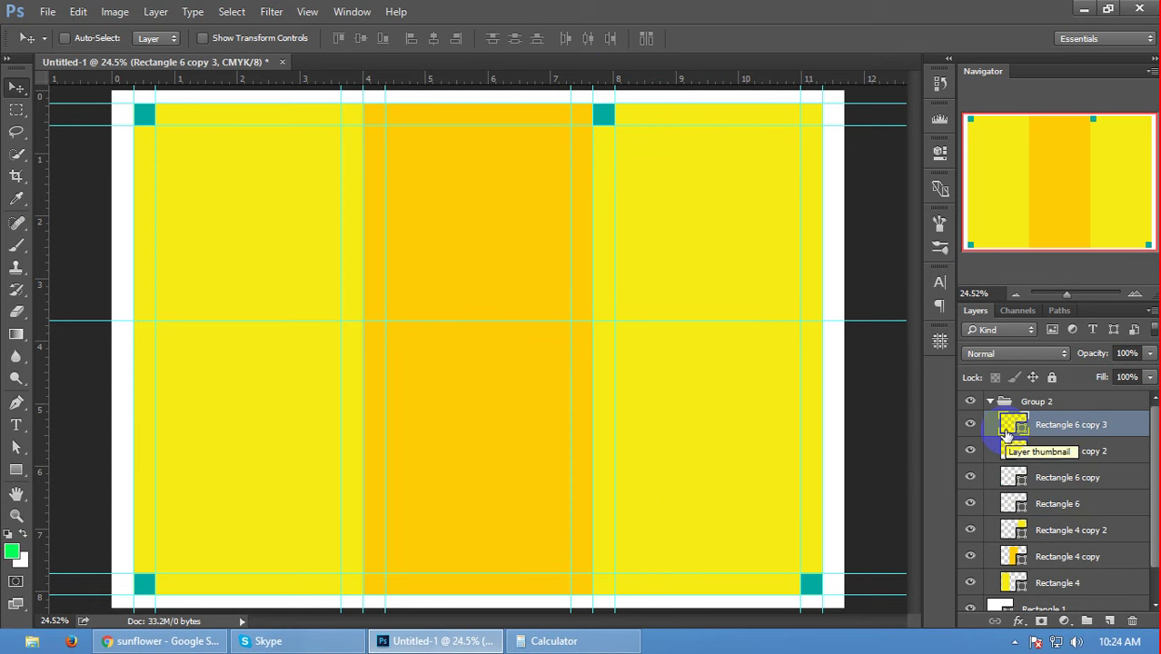
- Delete the remaining teal squares and drag the middle horizontal guide back to the ruler
{"action": "key", "text": "Delete"}
{"action": "key", "text": "Delete"}
{"action": "key", "text": "Delete"}
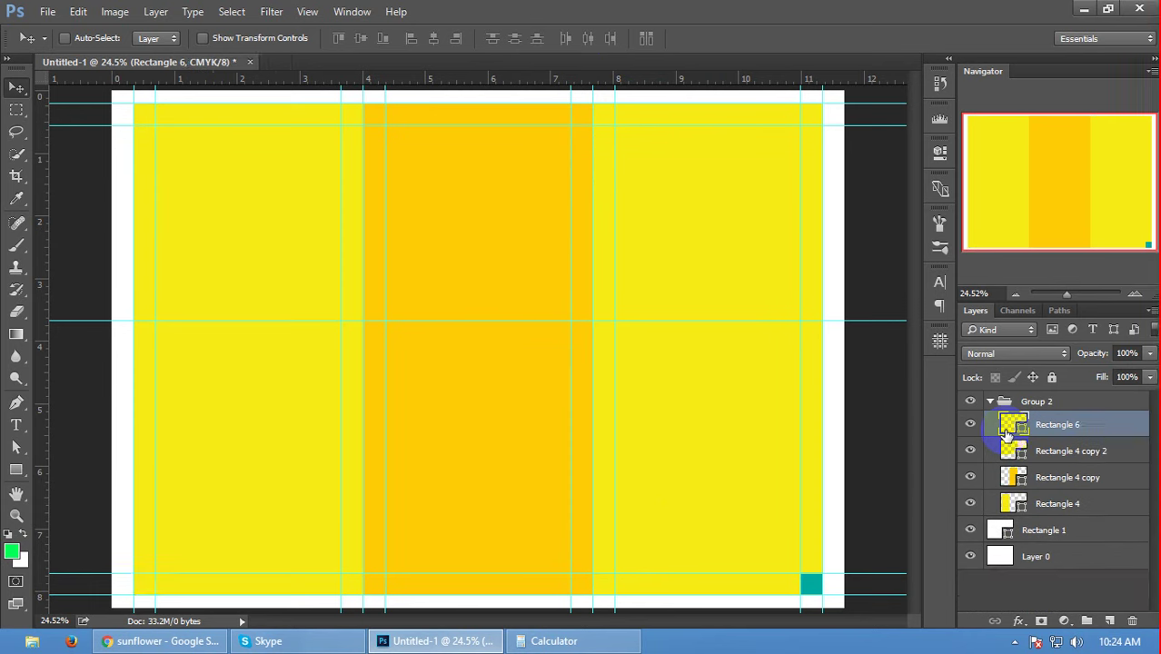
{"action": "key", "text": "Delete"}
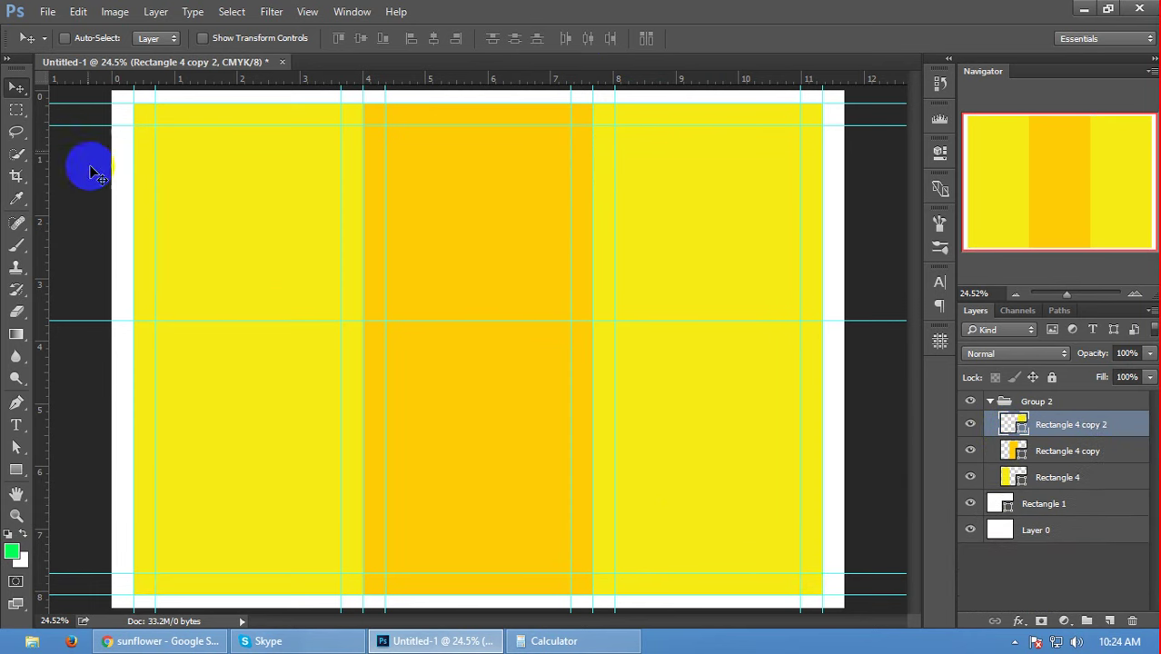
{"action": "left_click_drag", "start_coordinate": [91, 319], "coordinate": [116, 73]}
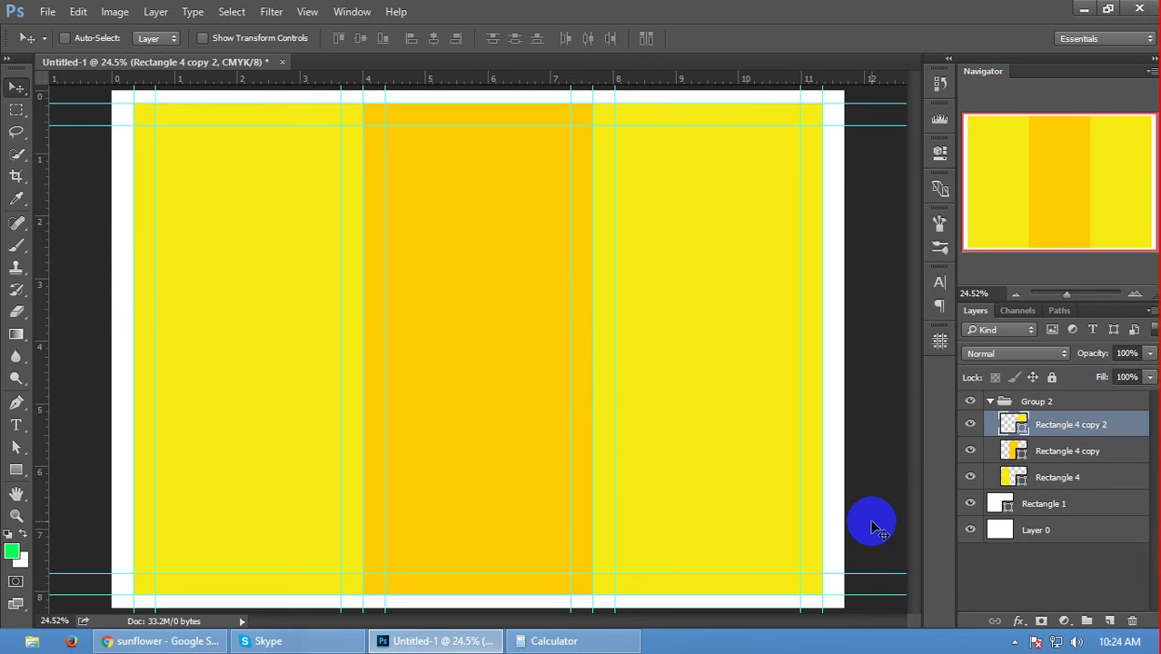
- Recolour the right panel rectangle to white
{"action": "left_click", "coordinate": [999, 581]}
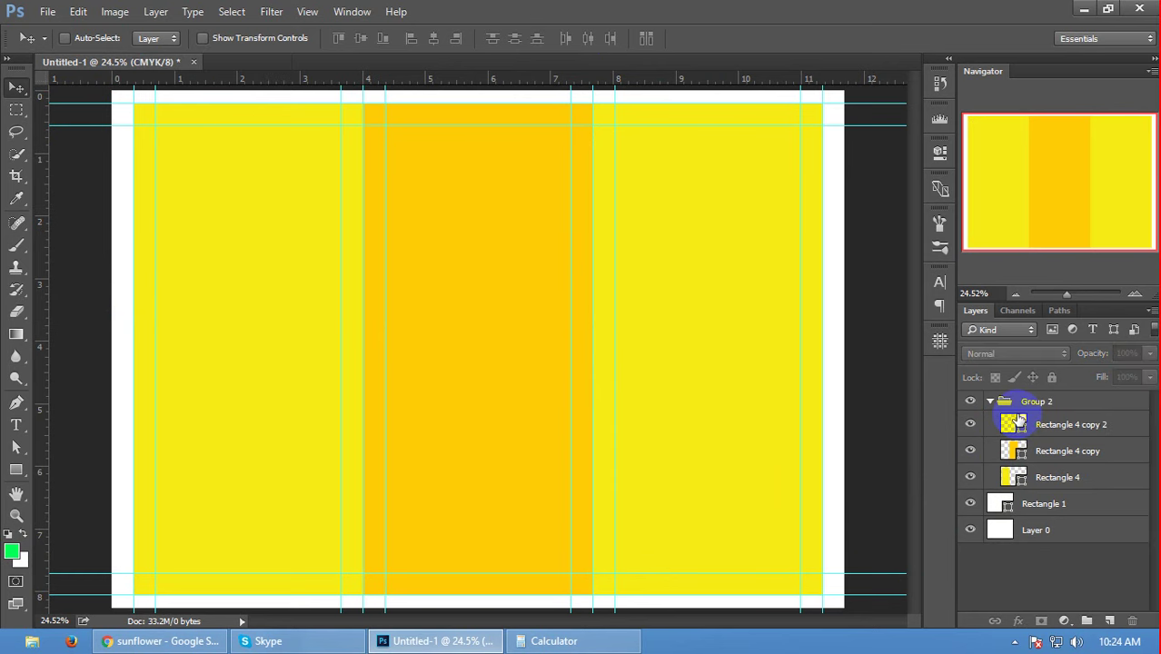
{"action": "left_click", "coordinate": [1011, 423]}
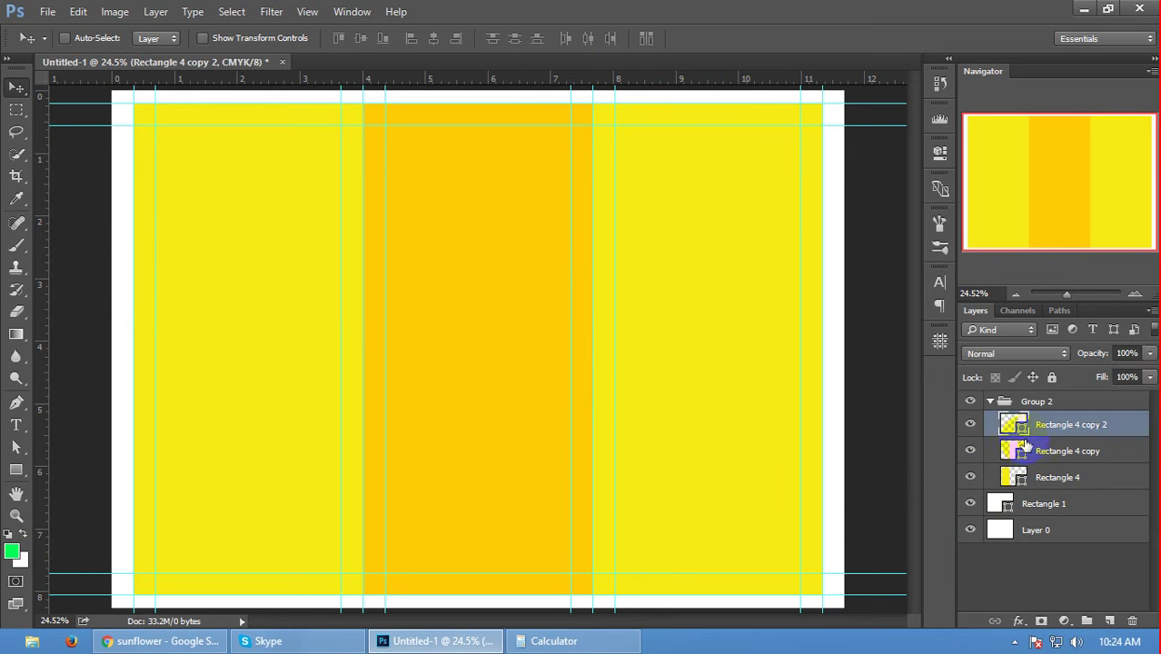
{"action": "double_click", "coordinate": [1019, 427]}
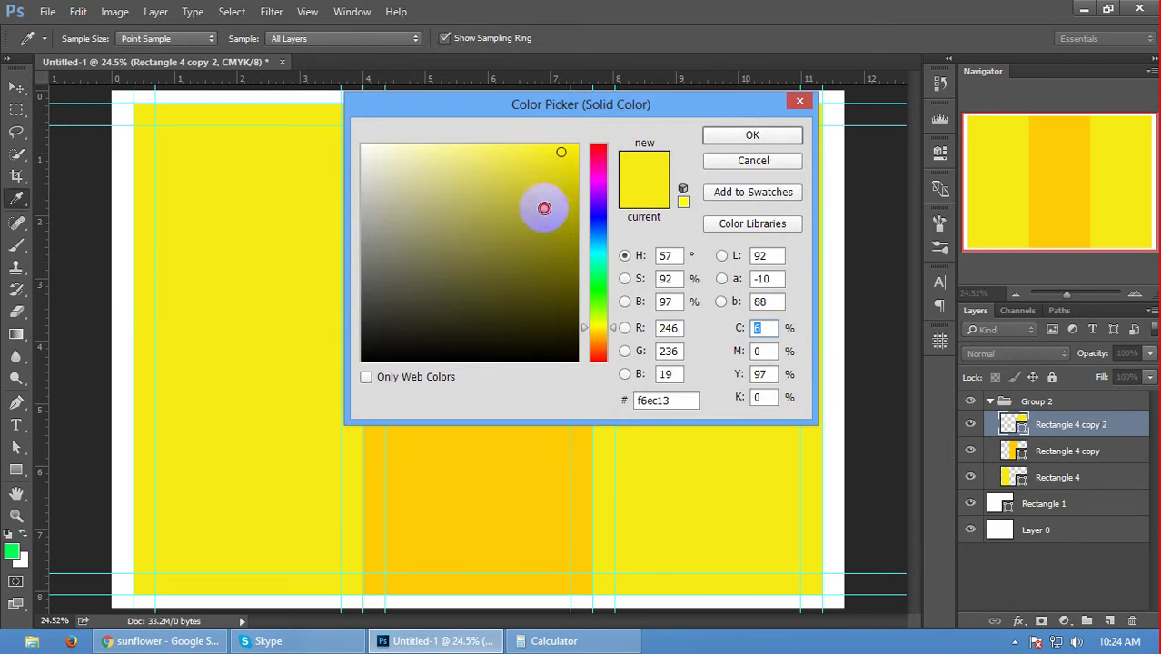
{"action": "left_click_drag", "start_coordinate": [544, 202], "coordinate": [362, 145]}
{"action": "left_click", "coordinate": [727, 134]}
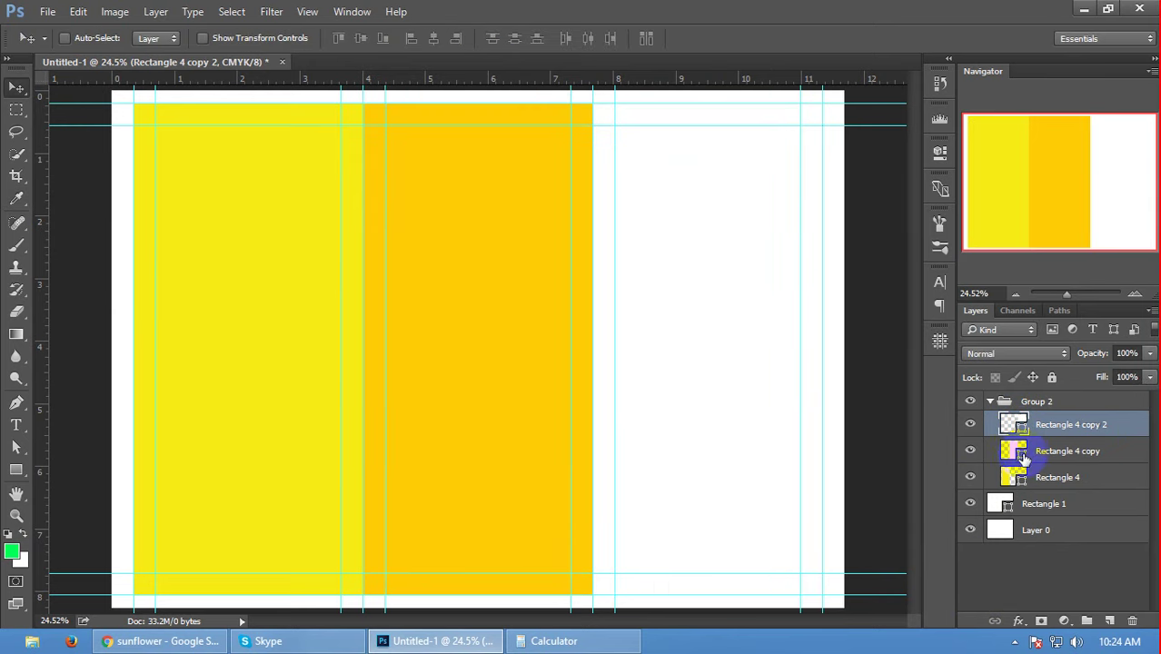
- Recolour the middle orange and left yellow panel rectangles to white
{"action": "double_click", "coordinate": [1019, 451]}
{"action": "left_click_drag", "start_coordinate": [487, 207], "coordinate": [246, 65]}
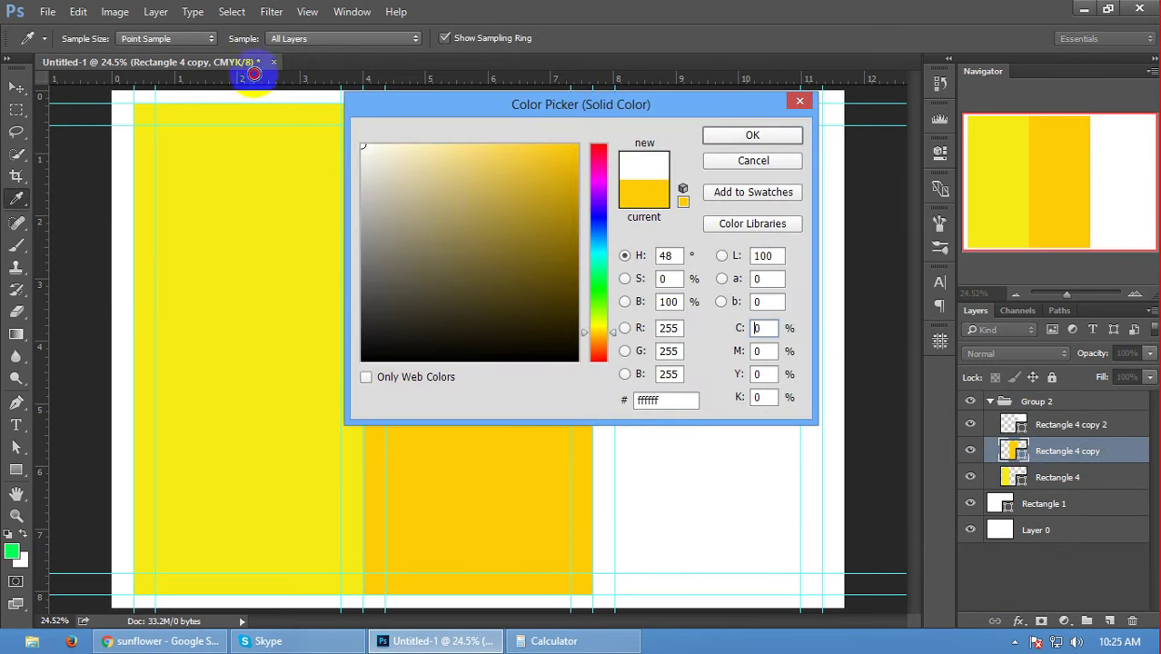
{"action": "left_click", "coordinate": [754, 136]}
{"action": "left_click", "coordinate": [1019, 481]}
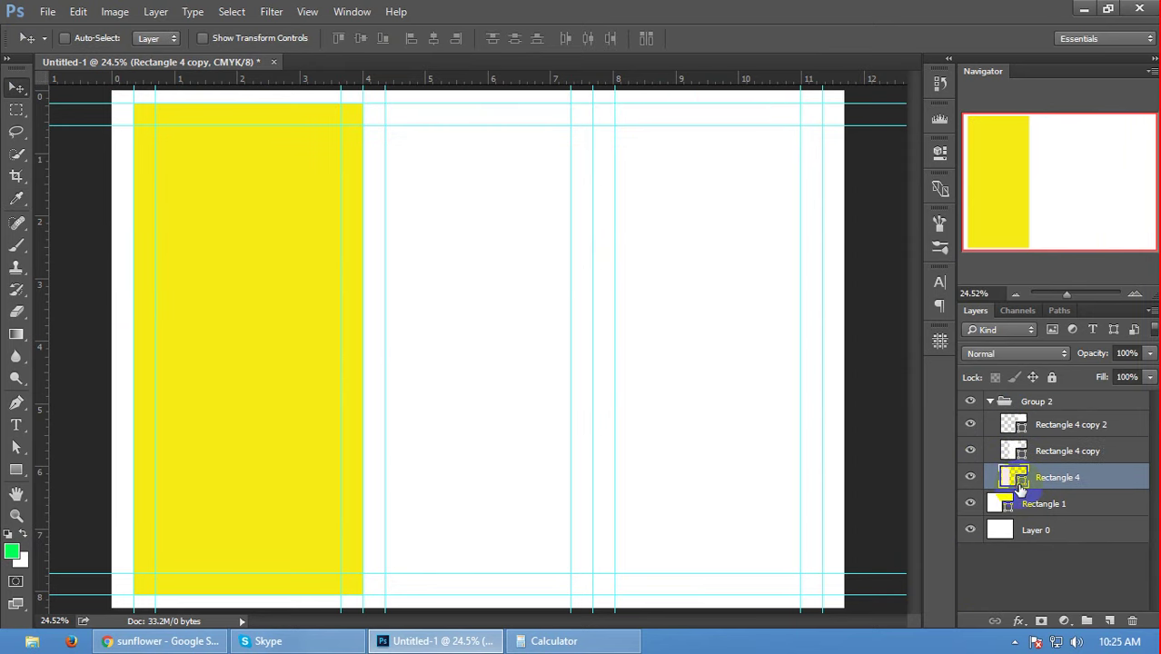
{"action": "double_click", "coordinate": [1019, 479]}
{"action": "left_click_drag", "start_coordinate": [559, 259], "coordinate": [372, 113]}
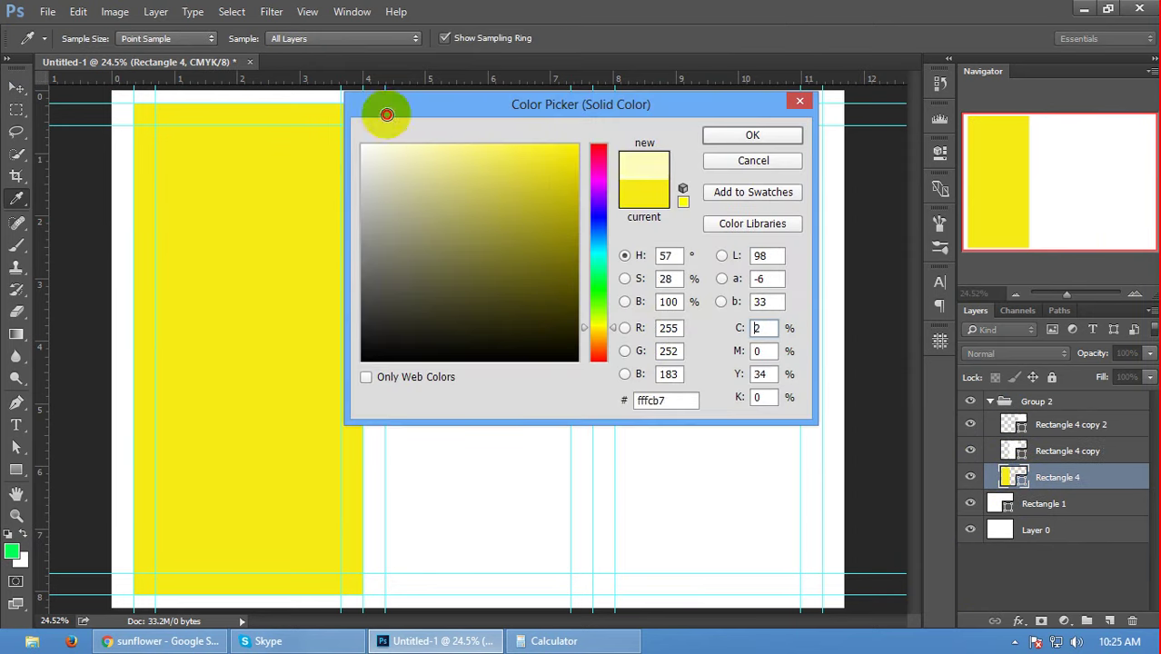
{"action": "left_click", "coordinate": [720, 138]}
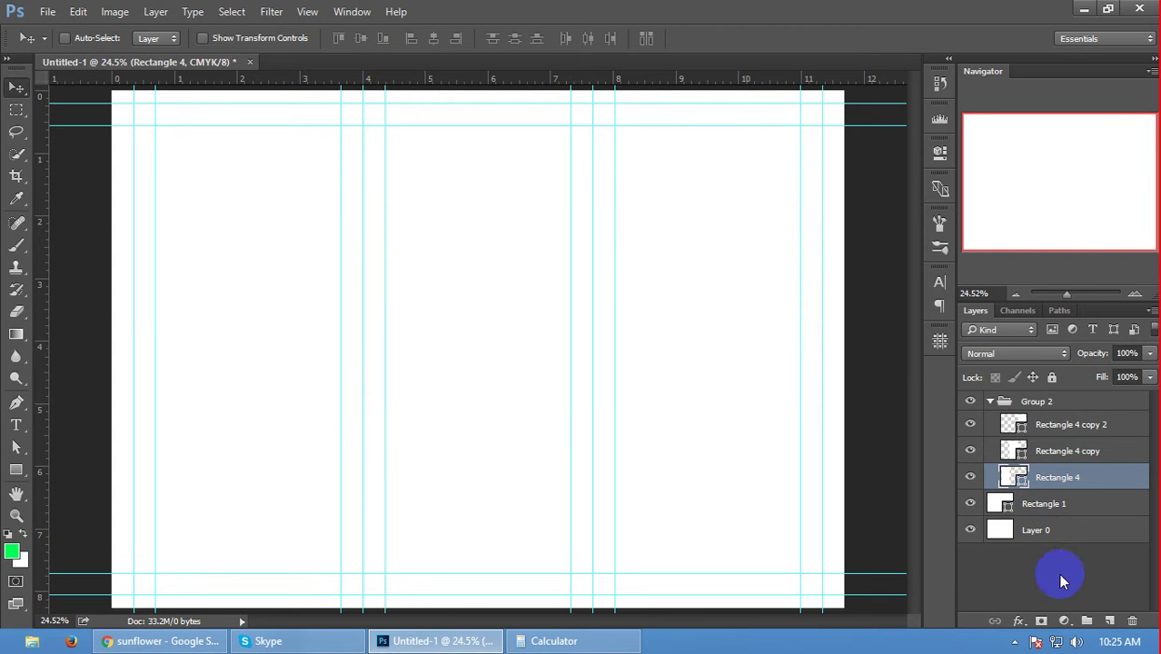
{"action": "left_click", "coordinate": [1058, 573]}
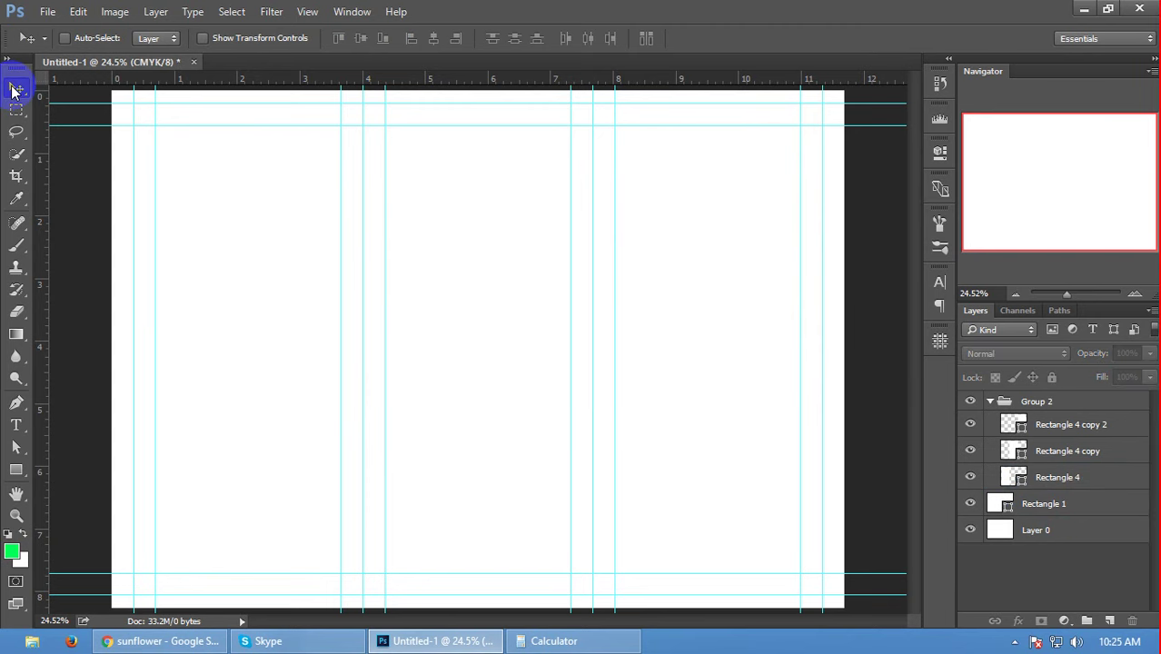
{"action": "mouse_move", "coordinate": [160, 642]}
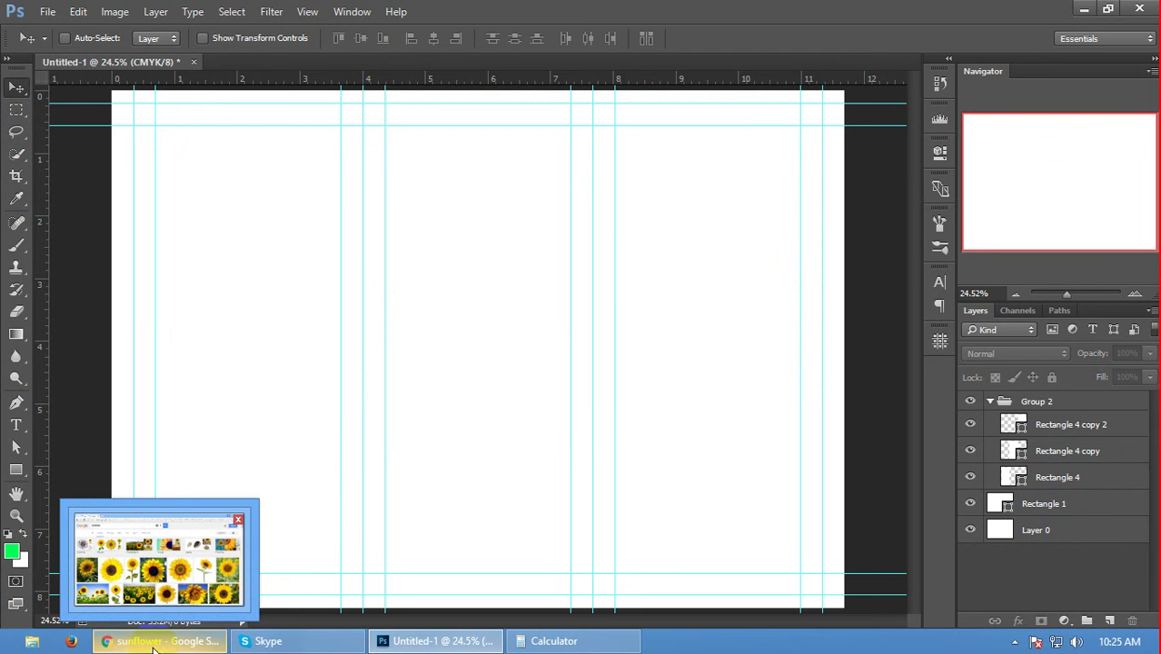
- Search Google images for 'corporate office pic' in a new Chrome tab
{"action": "left_click", "coordinate": [154, 646]}
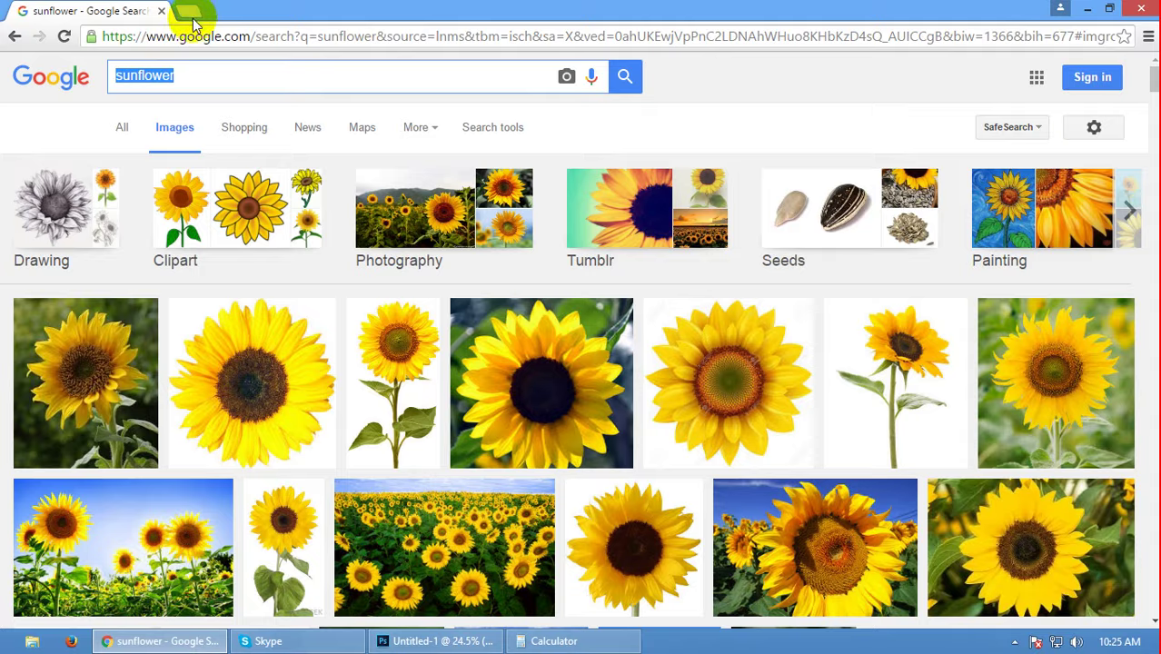
{"action": "left_click", "coordinate": [189, 9]}
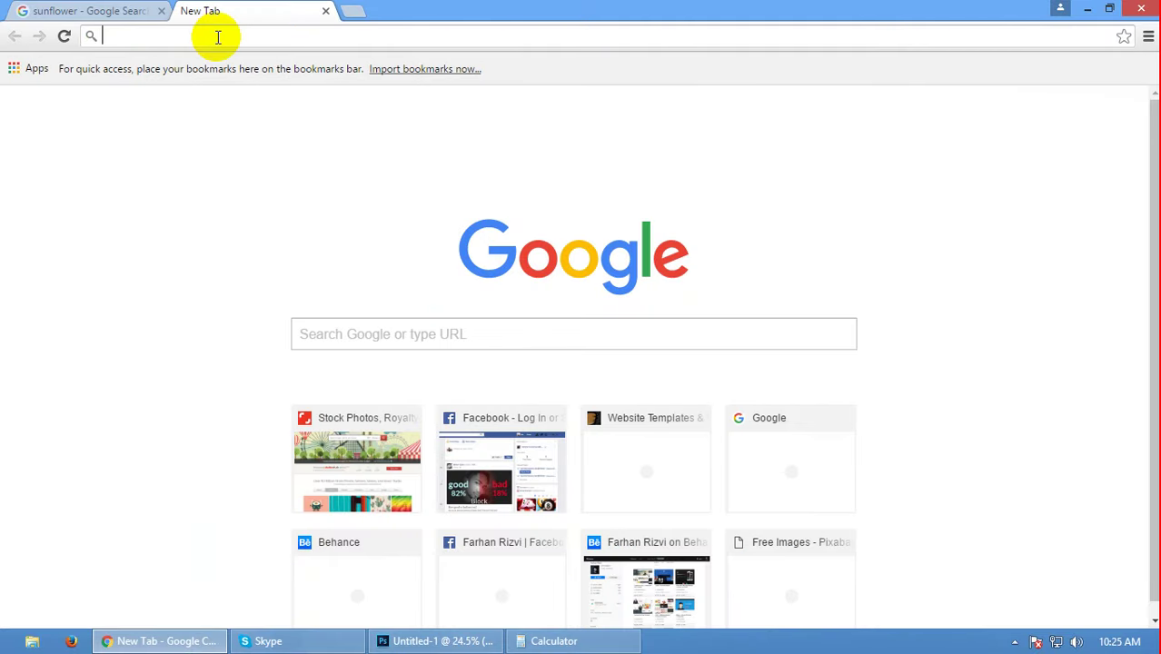
{"action": "type", "text": "co"}
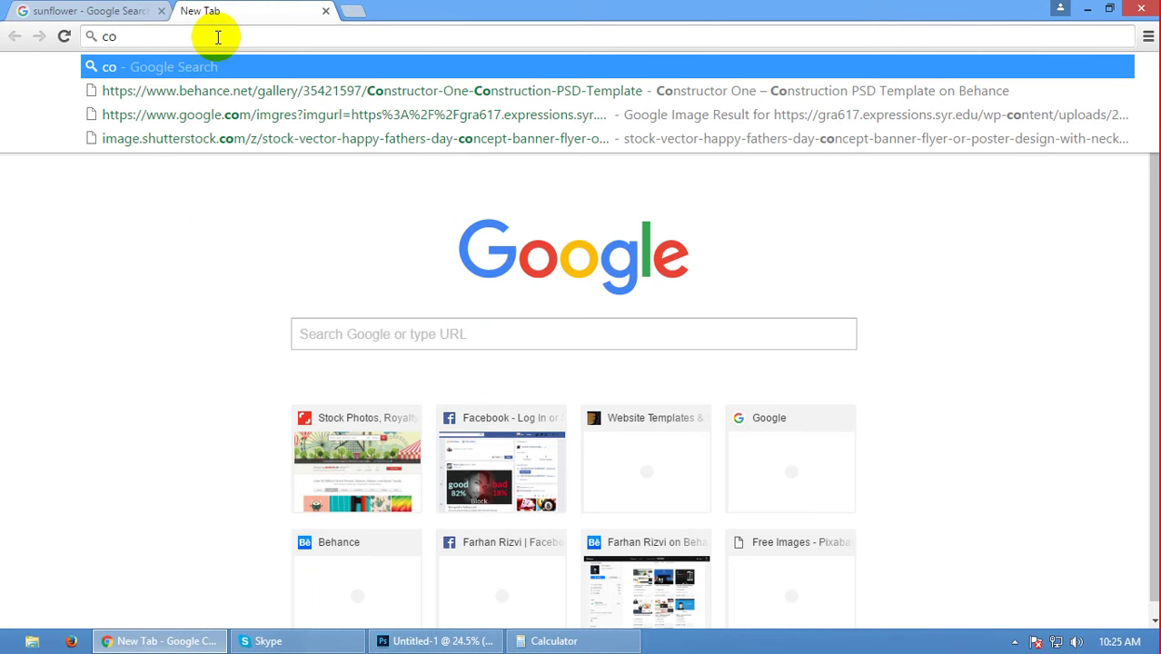
{"action": "type", "text": "rpo"}
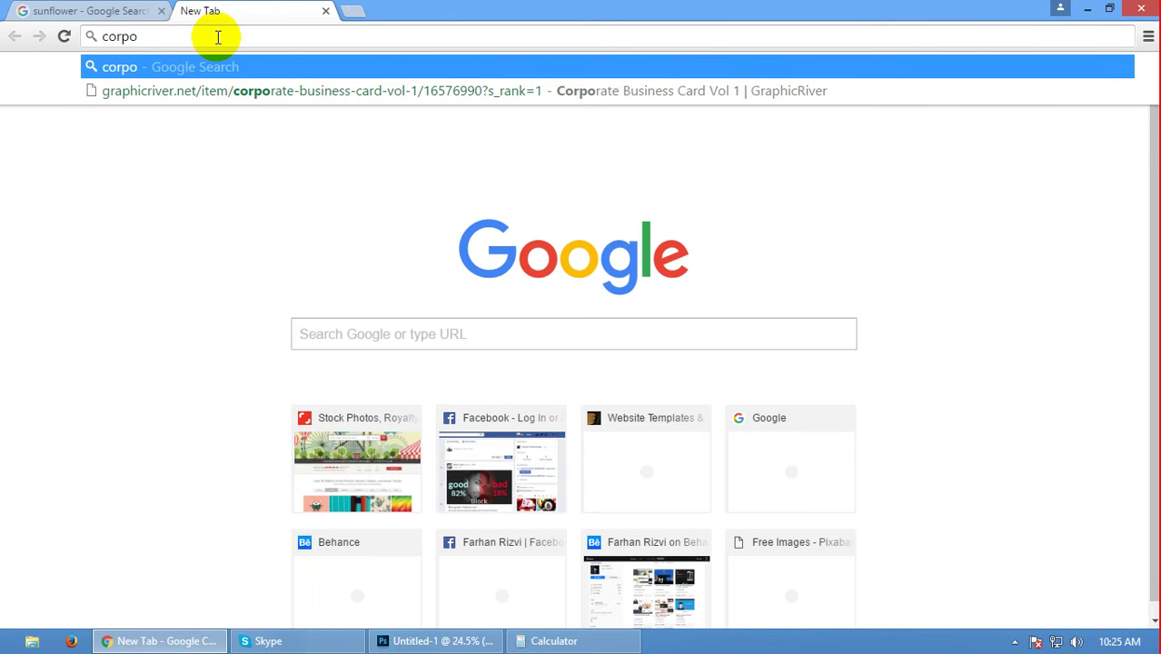
{"action": "type", "text": "rate "}
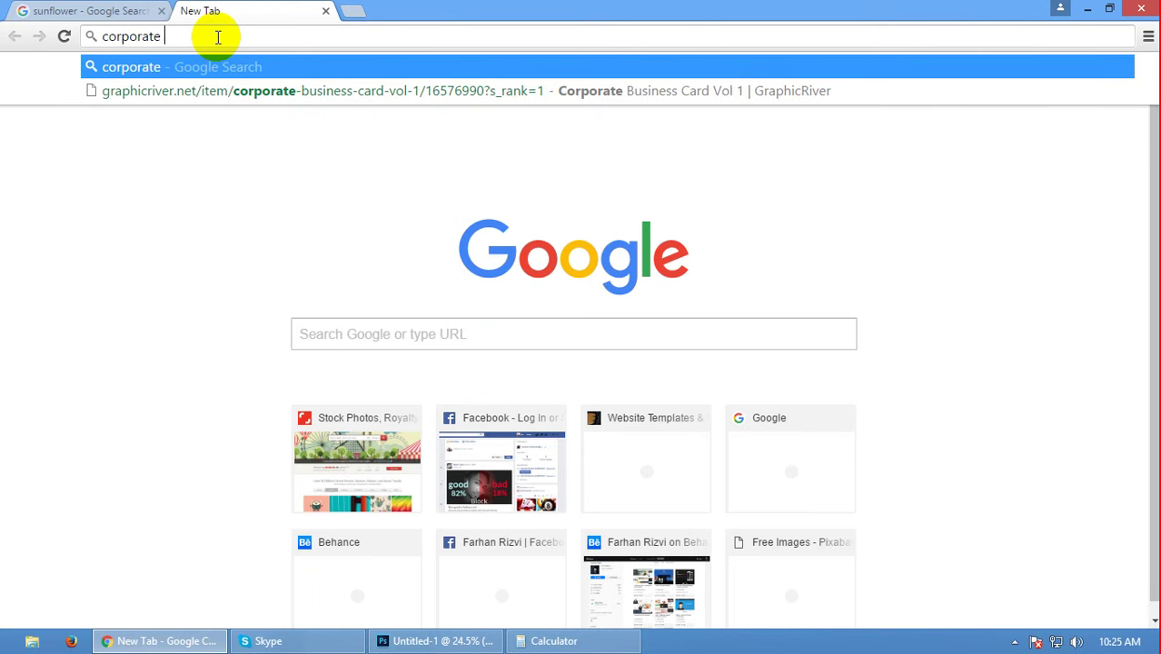
{"action": "type", "text": "office "}
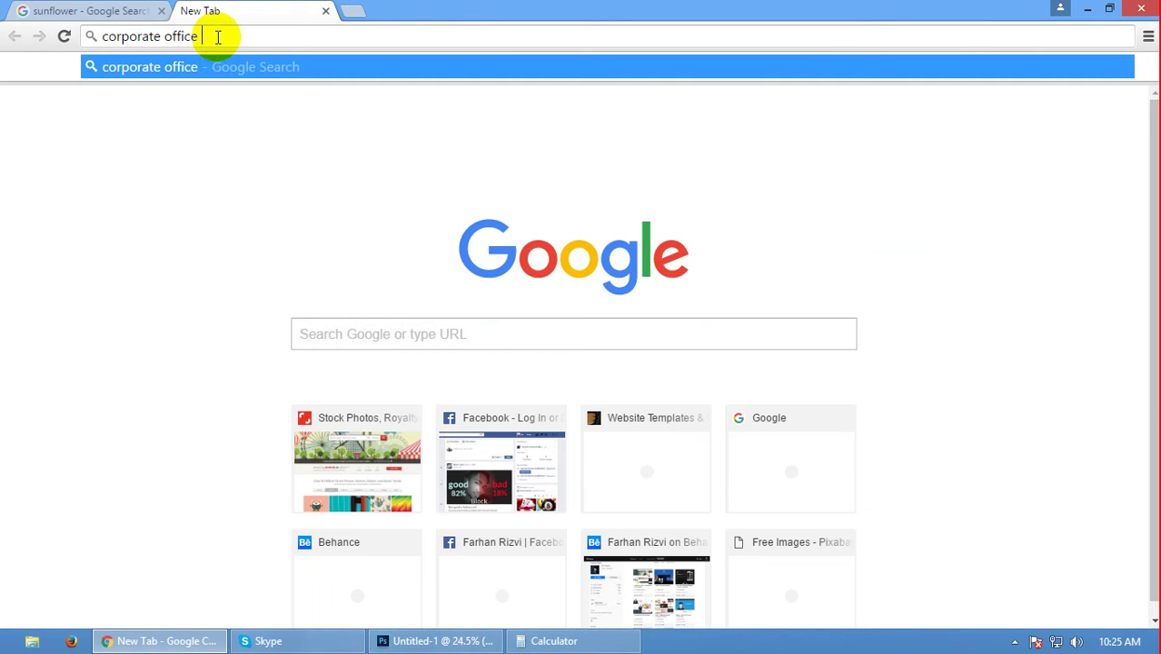
{"action": "type", "text": "pic\\"}
{"action": "key", "text": "Return"}
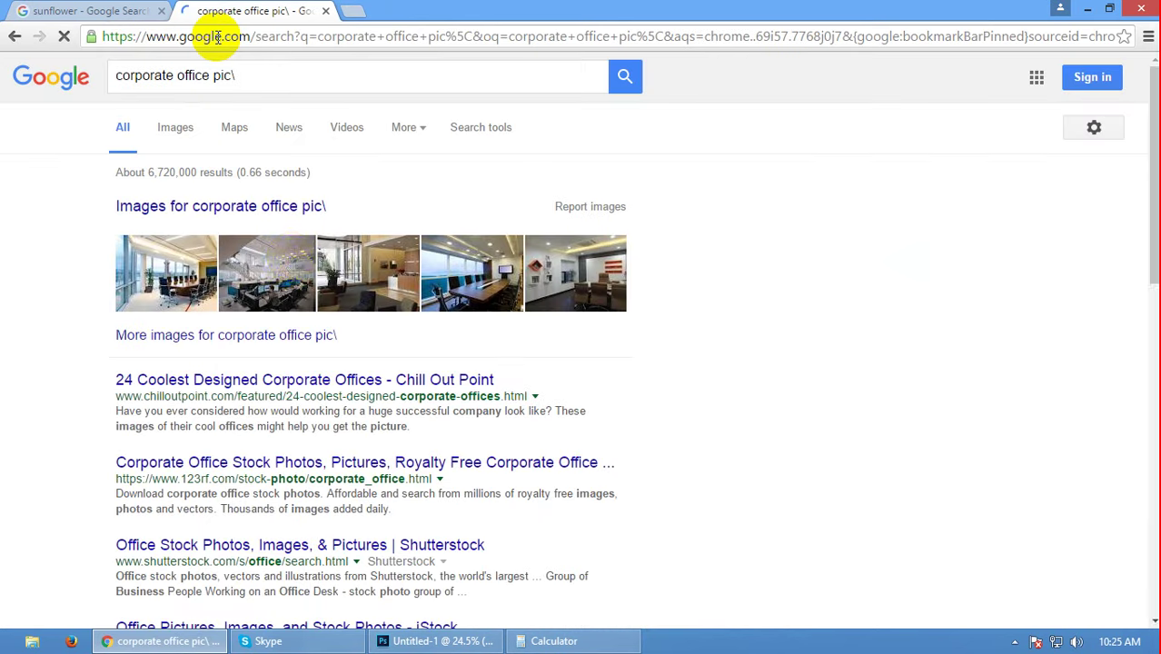
{"action": "left_click", "coordinate": [184, 131]}
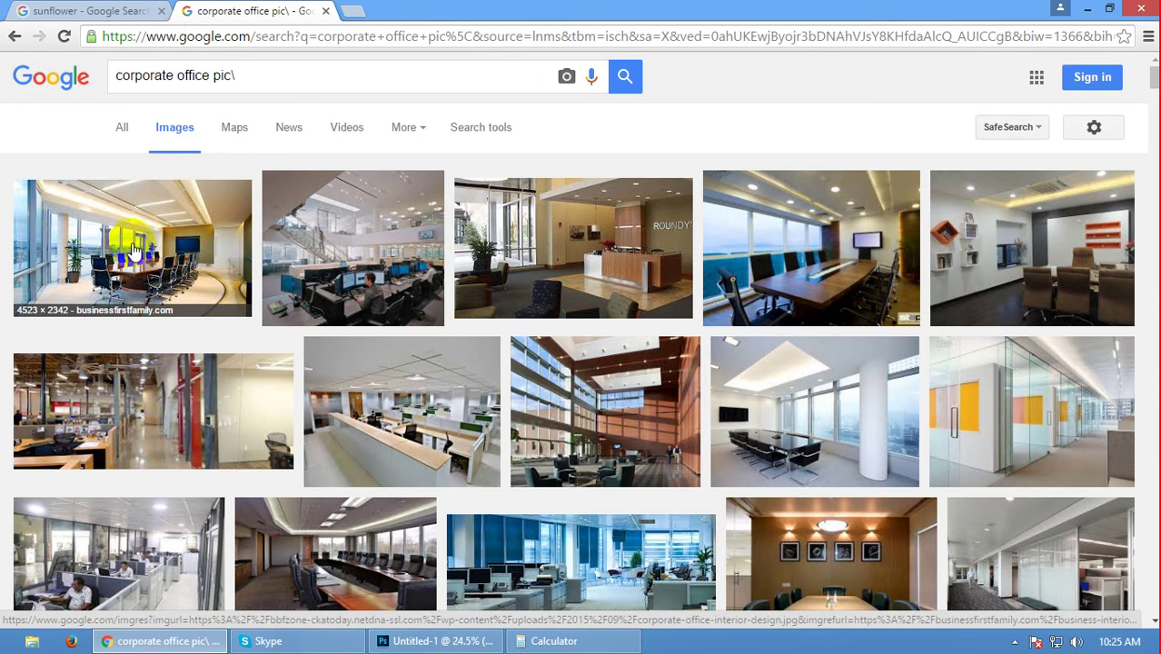
- Remove the query's stray backslash, rerun the search, open a new tab, return to Photoshop
{"action": "scroll", "coordinate": [133, 247], "scroll_direction": "down", "scroll_amount": 1}
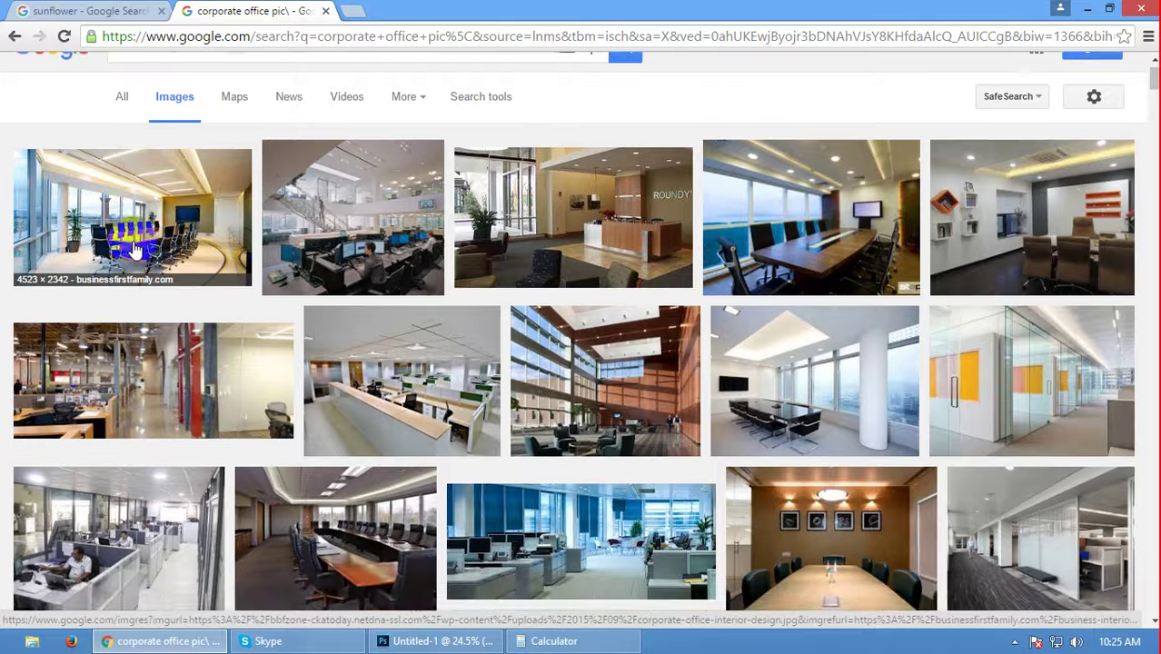
{"action": "scroll", "coordinate": [133, 248], "scroll_direction": "down", "scroll_amount": 3}
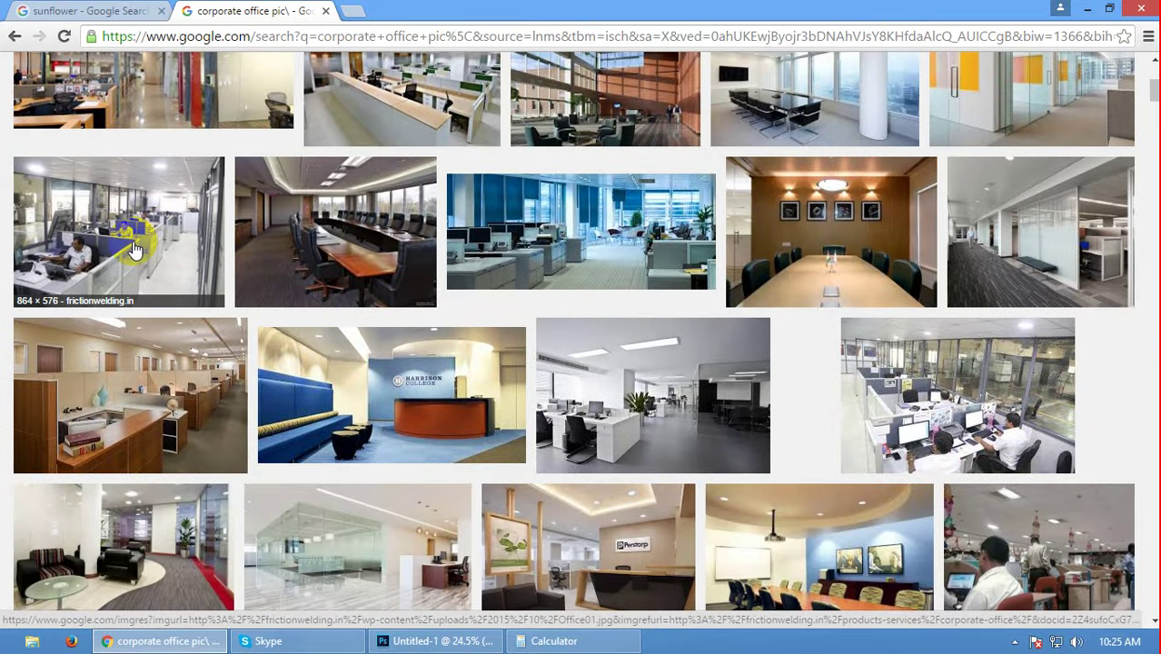
{"action": "scroll", "coordinate": [134, 248], "scroll_direction": "down", "scroll_amount": 1}
{"action": "scroll", "coordinate": [133, 247], "scroll_direction": "down", "scroll_amount": 4}
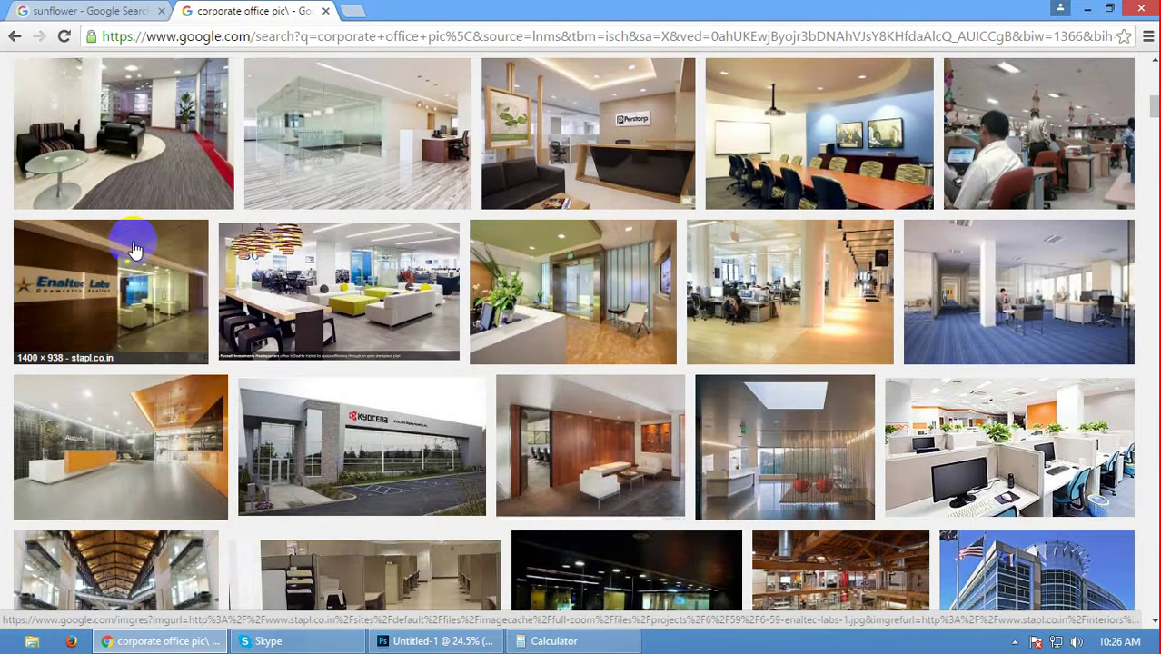
{"action": "scroll", "coordinate": [133, 248], "scroll_direction": "up", "scroll_amount": 10}
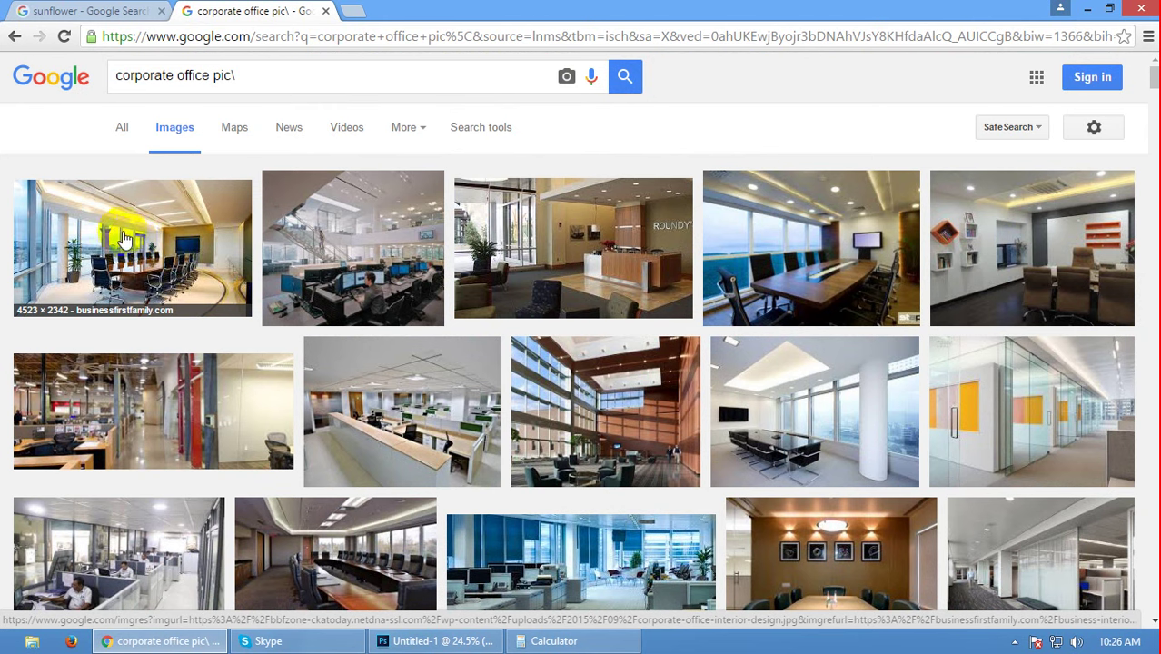
{"action": "left_click", "coordinate": [258, 75]}
{"action": "key", "text": "BackSpace"}
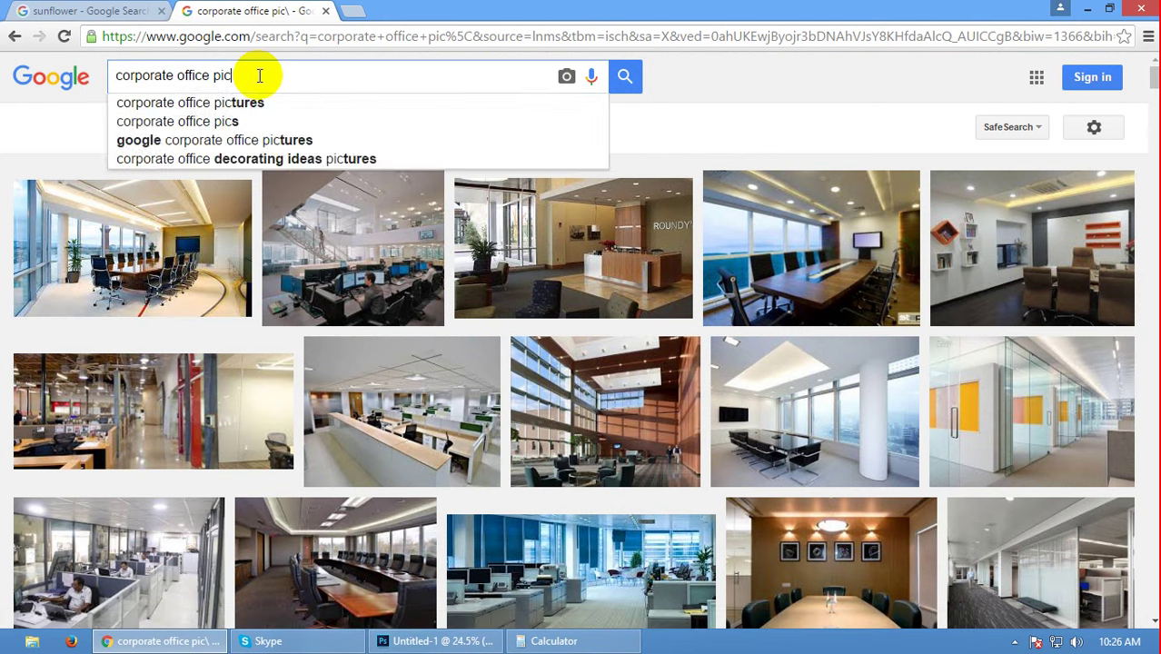
{"action": "key", "text": "Return"}
{"action": "left_click", "coordinate": [352, 10]}
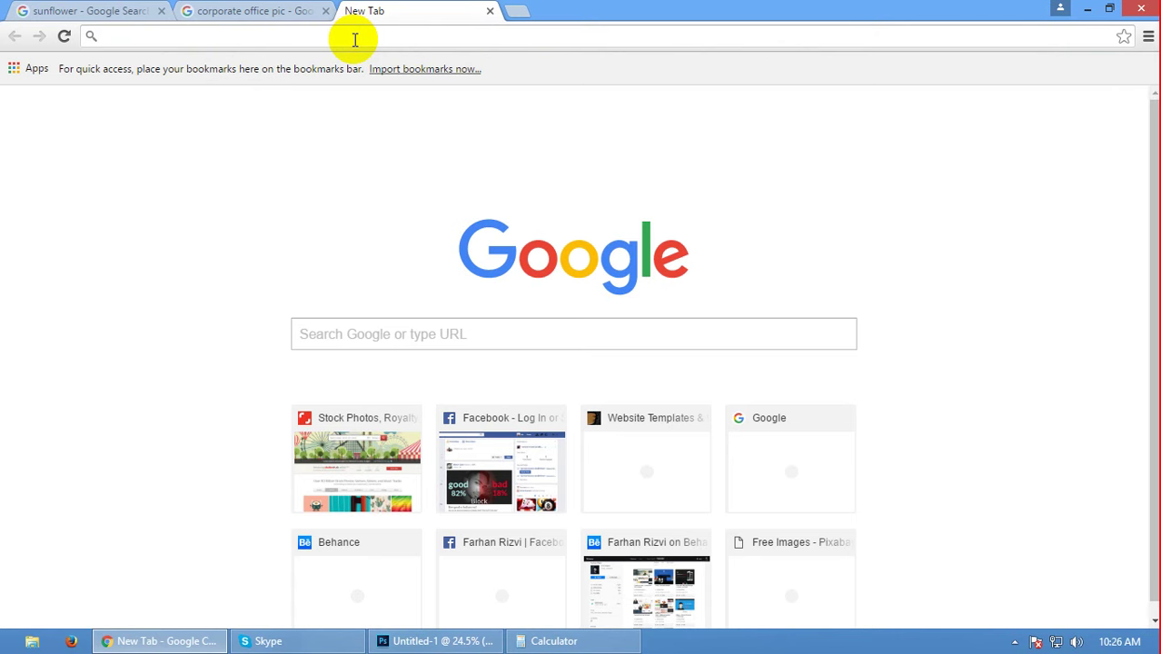
{"action": "key", "text": "alt+Tab"}
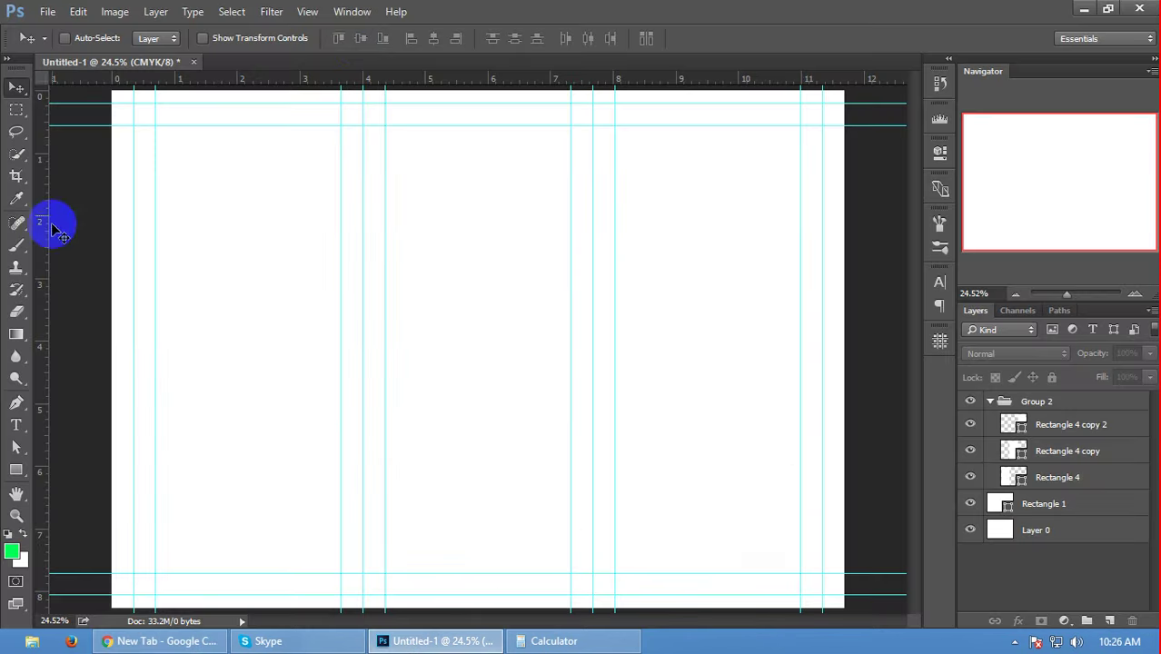
- Collapse Group 2 and start a Myriad Pro 14 px text layer on the left panel
{"action": "left_click", "coordinate": [990, 402]}
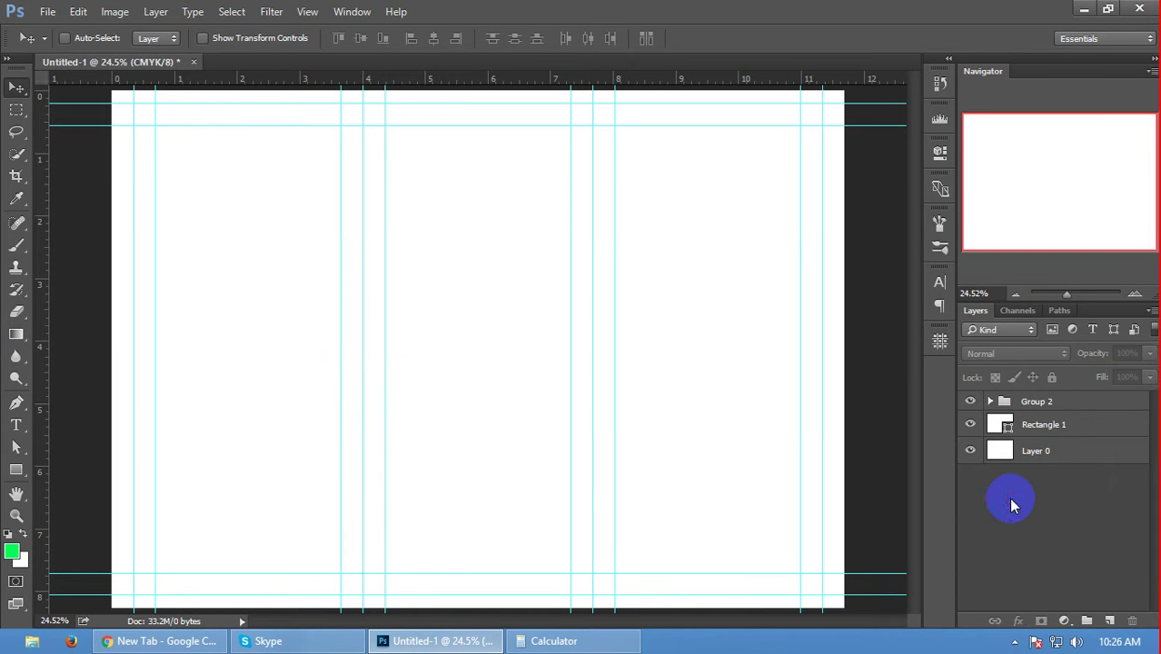
{"action": "left_click", "coordinate": [1060, 406]}
{"action": "left_click", "coordinate": [1109, 621]}
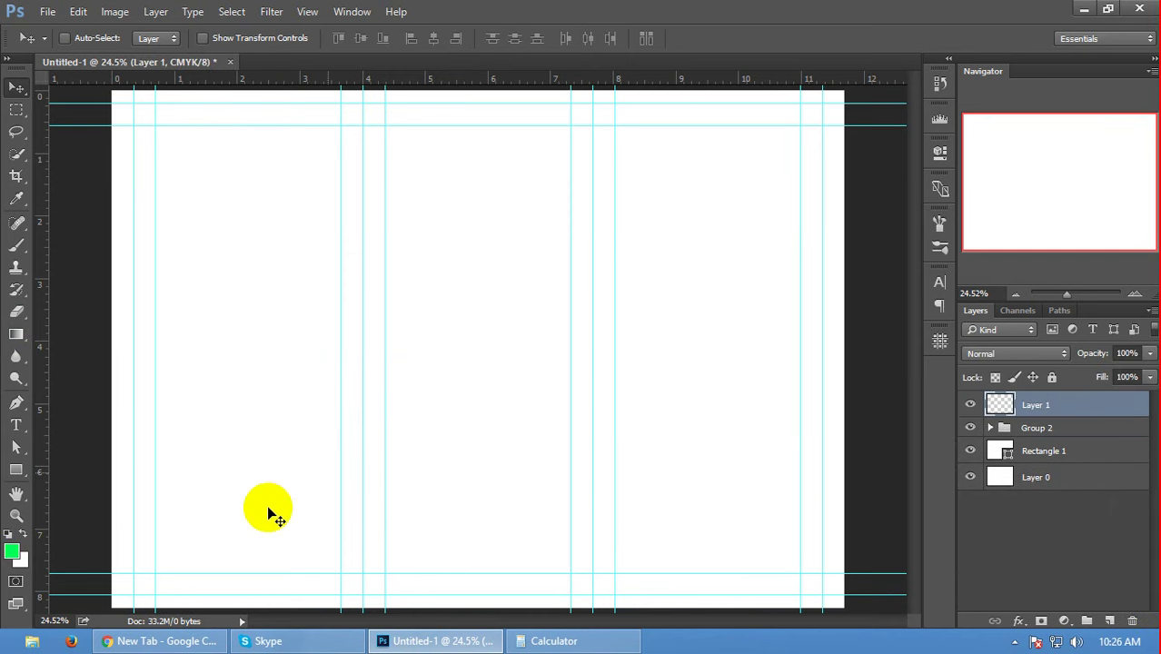
{"action": "key", "text": "ctrl+z"}
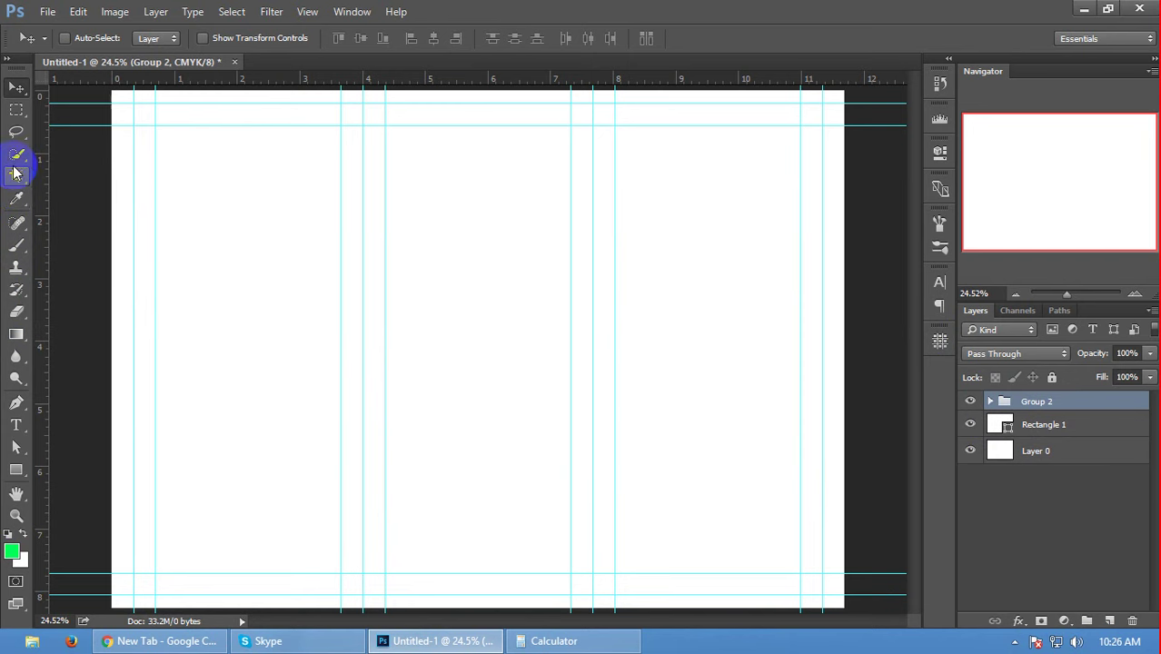
{"action": "left_click", "coordinate": [16, 424]}
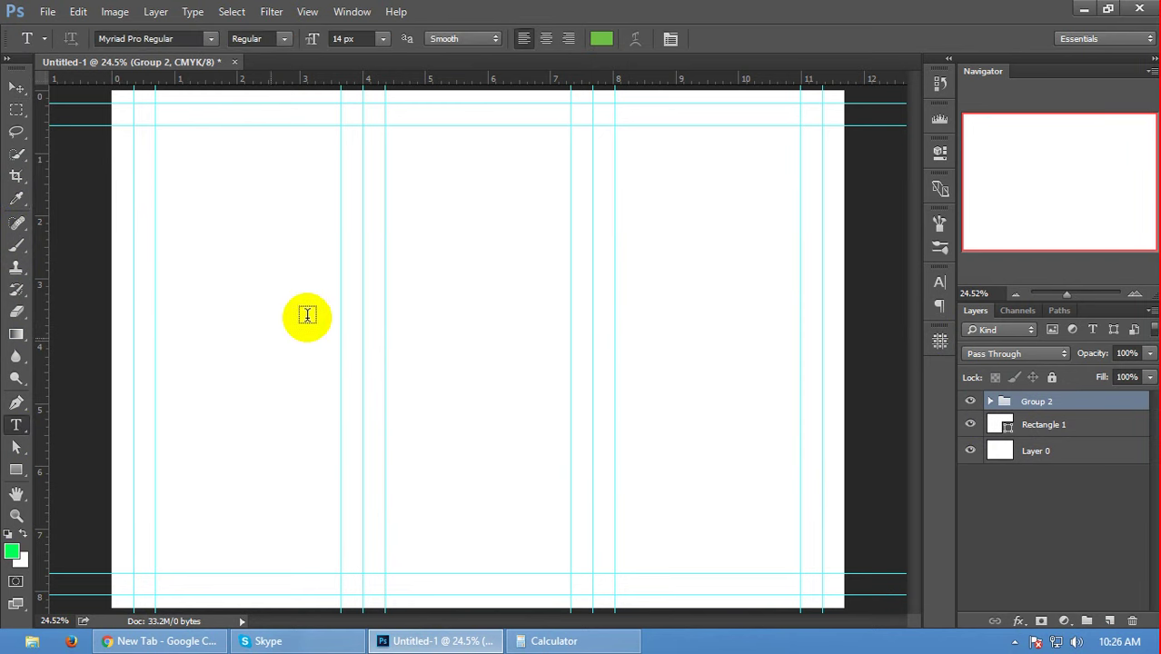
{"action": "left_click", "coordinate": [265, 290]}
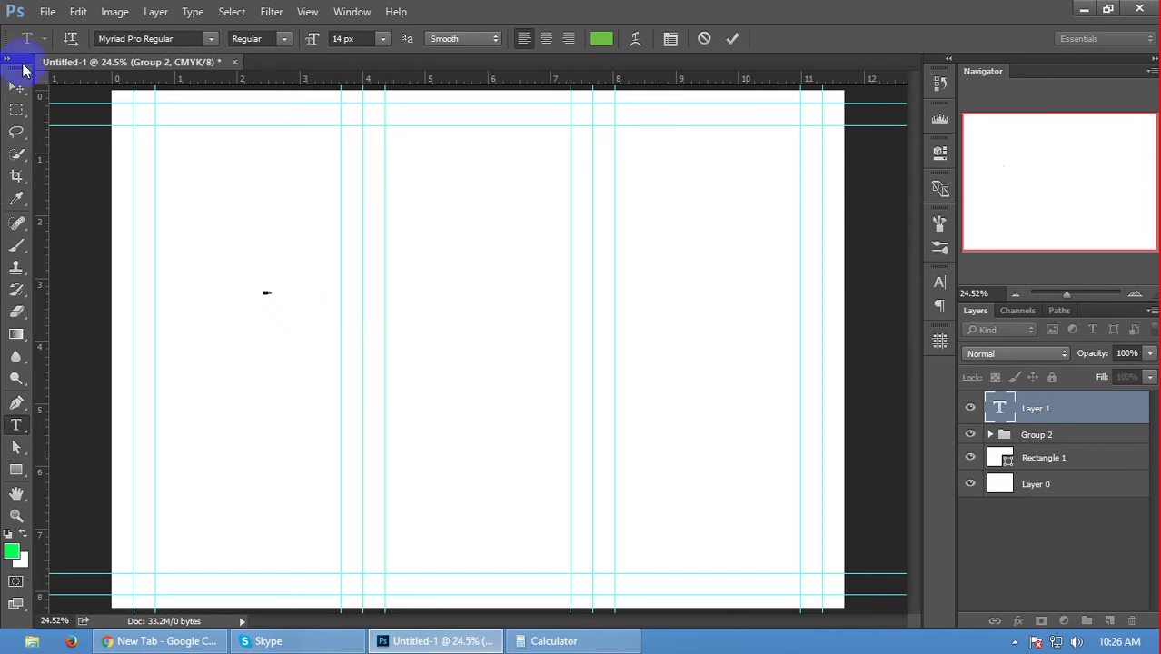
- Scale the tiny LOG text much larger and add an O to spell LOGO
{"action": "left_click", "coordinate": [15, 87]}
{"action": "key", "text": "ctrl+t"}
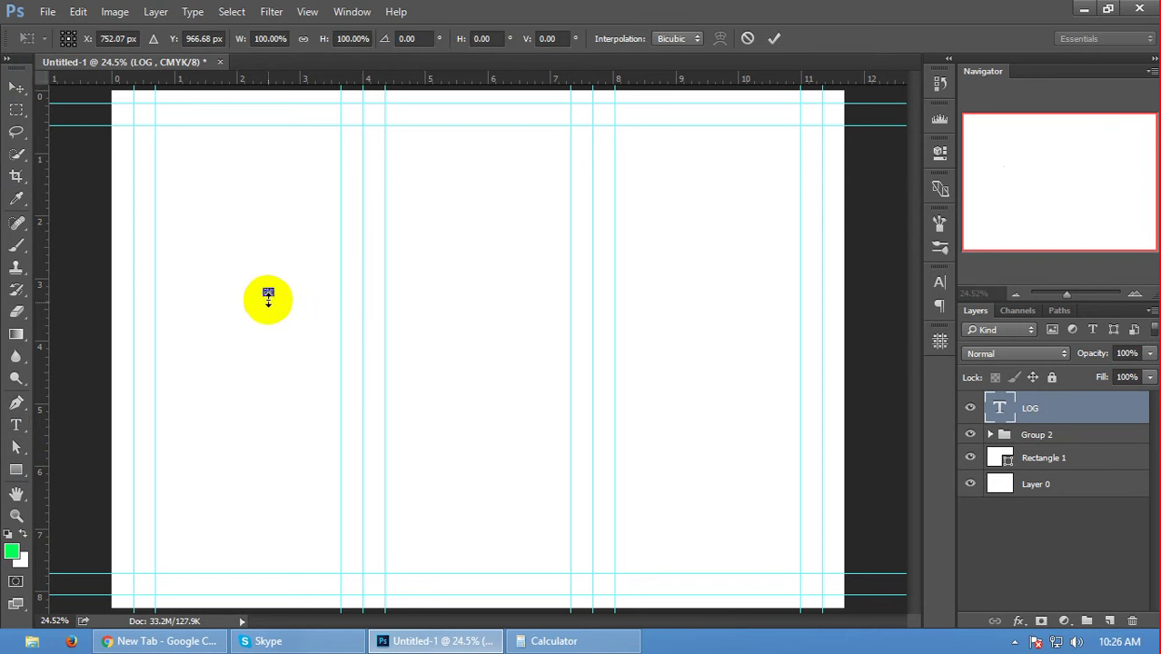
{"action": "mouse_move", "coordinate": [272, 296]}
{"action": "left_mouse_down"}
{"action": "mouse_move", "coordinate": [339, 363]}
{"action": "mouse_move", "coordinate": [327, 303]}
{"action": "left_mouse_up"}
{"action": "key", "text": "Return"}
{"action": "key", "text": "t"}
{"action": "left_click", "coordinate": [328, 300]}
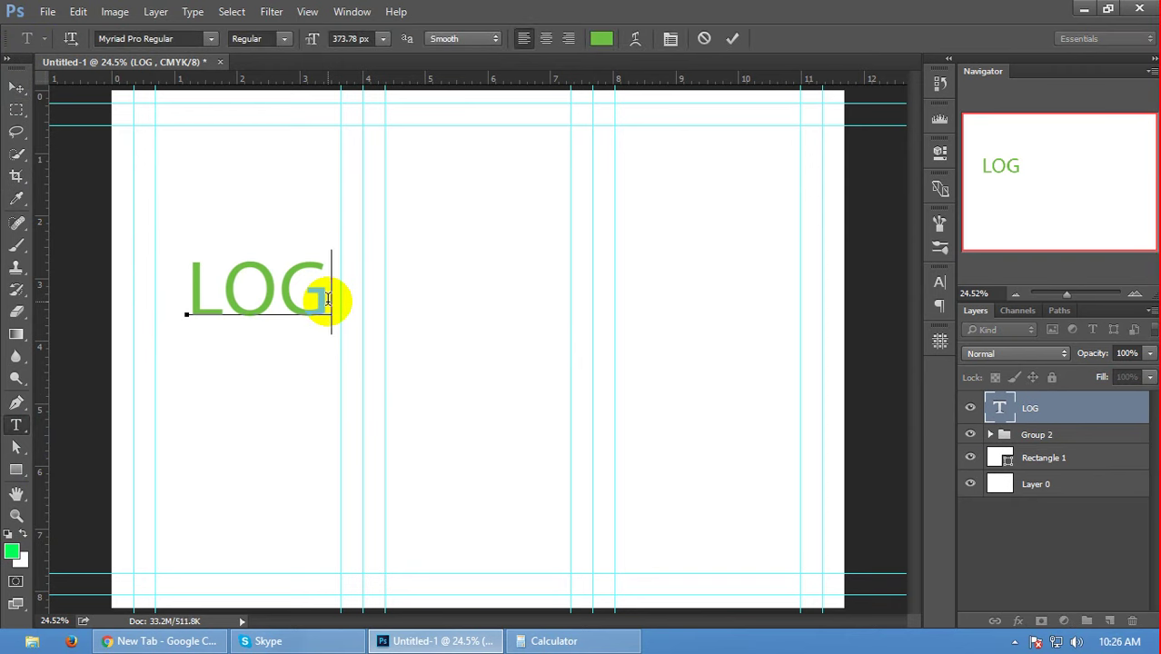
{"action": "type", "text": "O"}
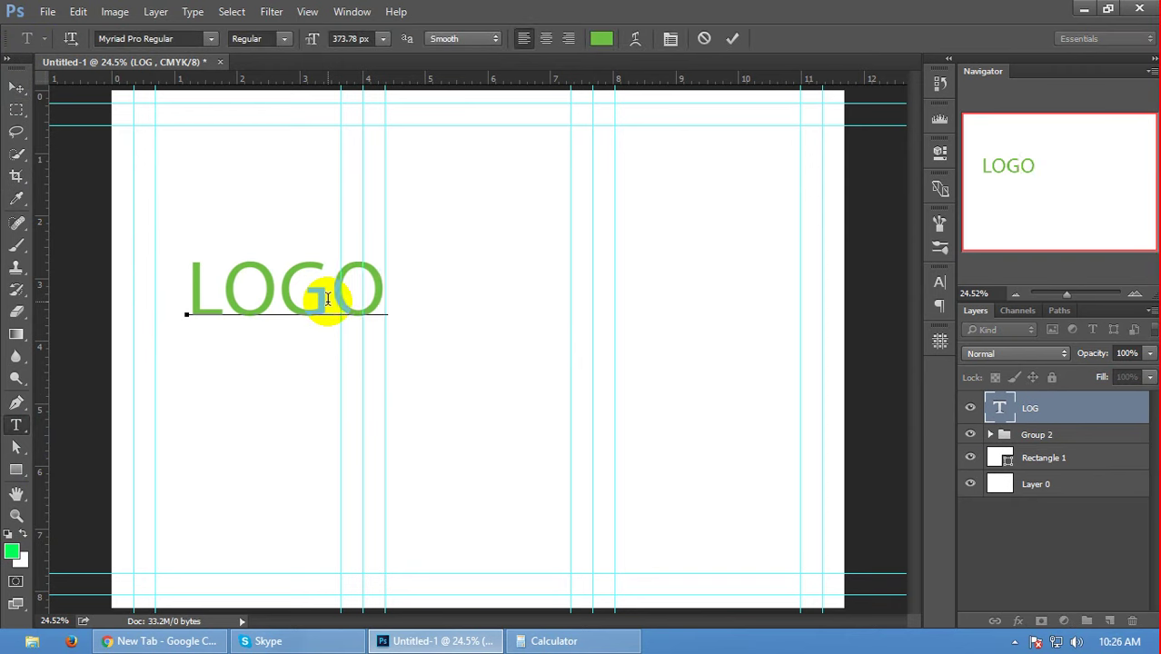
- Make LOGO bold and centre-aligned, and move it to the top of the right panel
{"action": "key", "text": "ctrl+a"}
{"action": "left_click", "coordinate": [350, 38]}
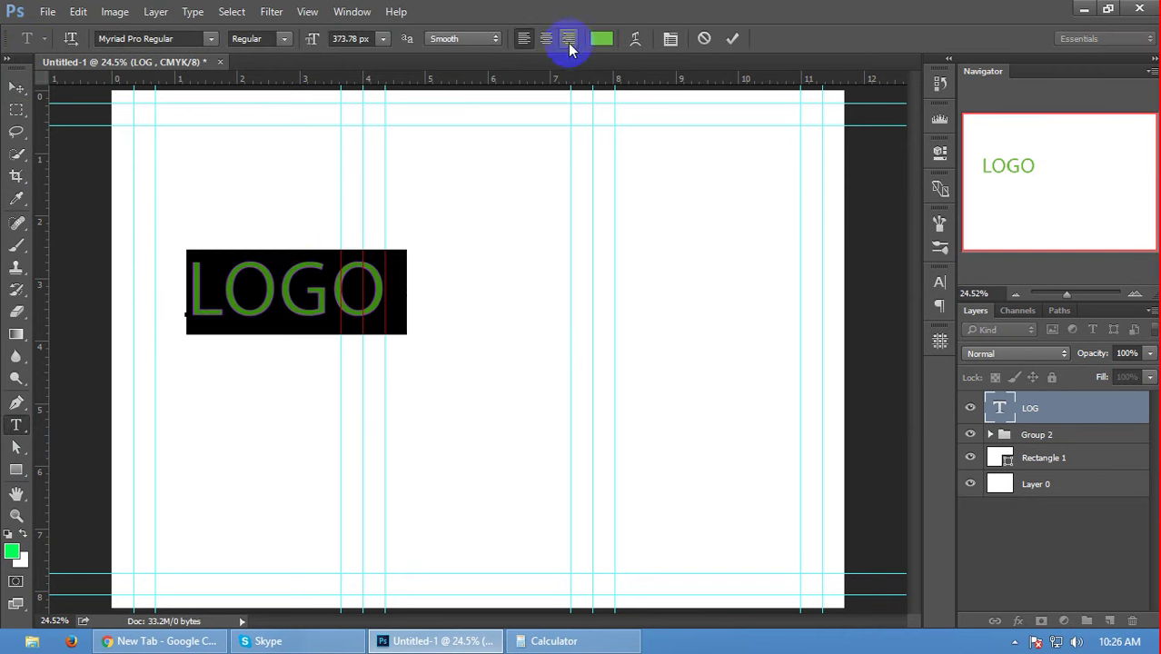
{"action": "left_click", "coordinate": [546, 38]}
{"action": "left_click", "coordinate": [284, 38]}
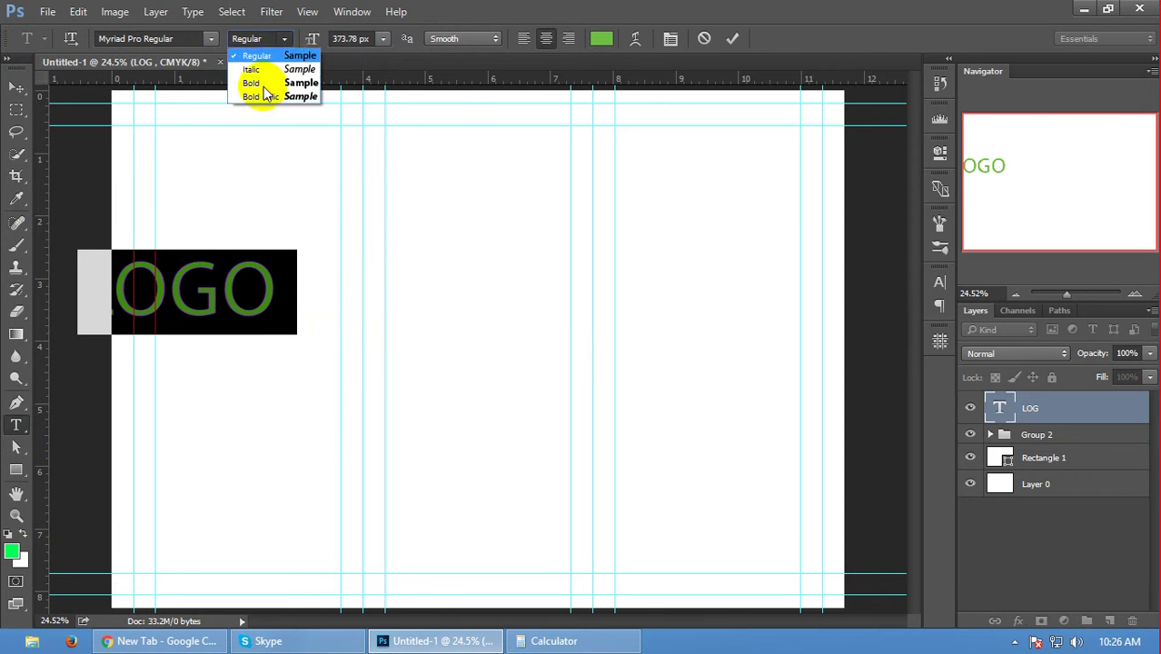
{"action": "left_click", "coordinate": [256, 83]}
{"action": "left_click", "coordinate": [22, 89]}
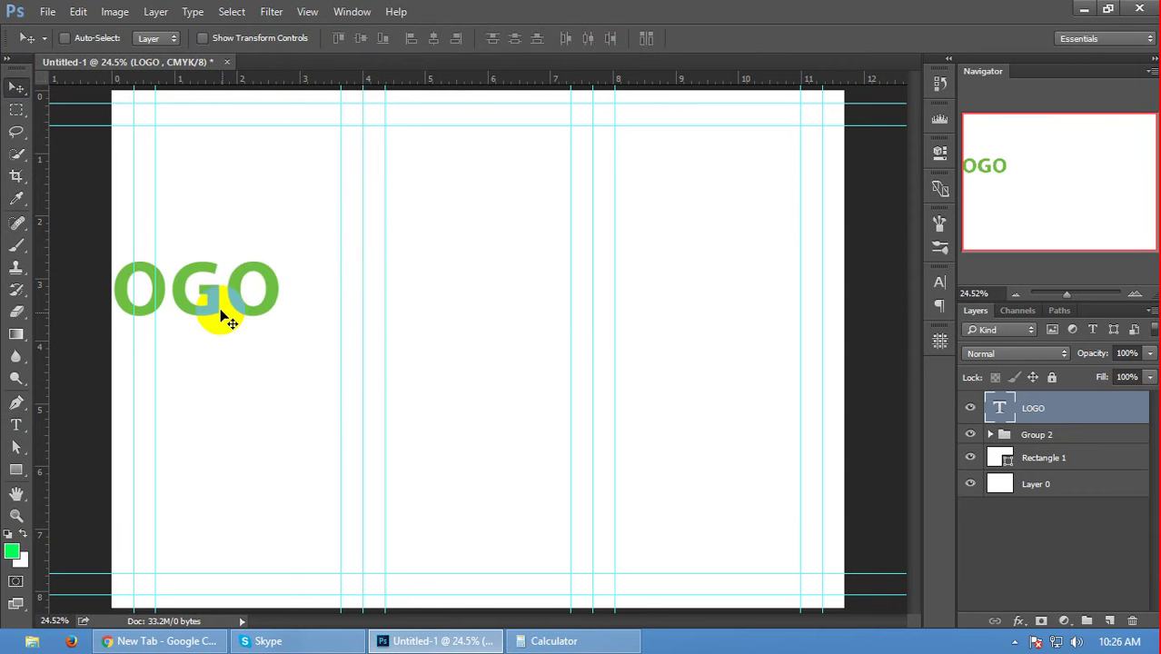
{"action": "mouse_move", "coordinate": [207, 290]}
{"action": "left_mouse_down"}
{"action": "mouse_move", "coordinate": [713, 281]}
{"action": "mouse_move", "coordinate": [740, 241]}
{"action": "left_mouse_up"}
- Shrink LOGO to about 78% and delete its trailing space
{"action": "key", "text": "ctrl+t"}
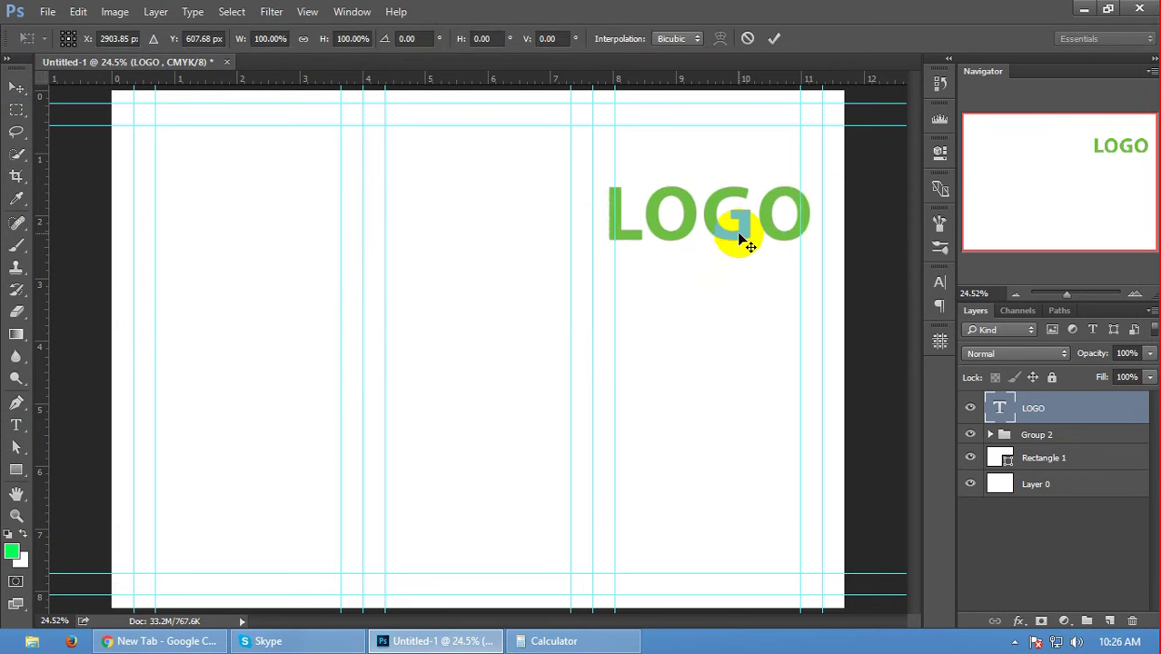
{"action": "left_click_drag", "start_coordinate": [826, 183], "coordinate": [805, 185]}
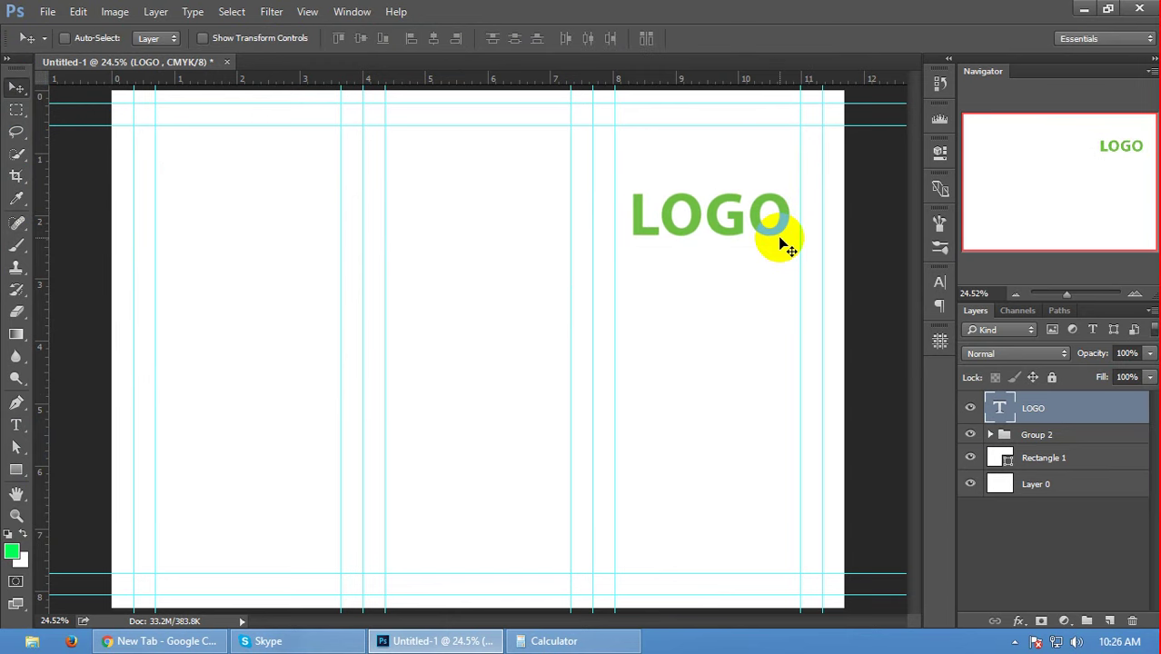
{"action": "key", "text": "t"}
{"action": "left_click", "coordinate": [818, 220]}
{"action": "left_click_drag", "start_coordinate": [818, 220], "coordinate": [831, 216]}
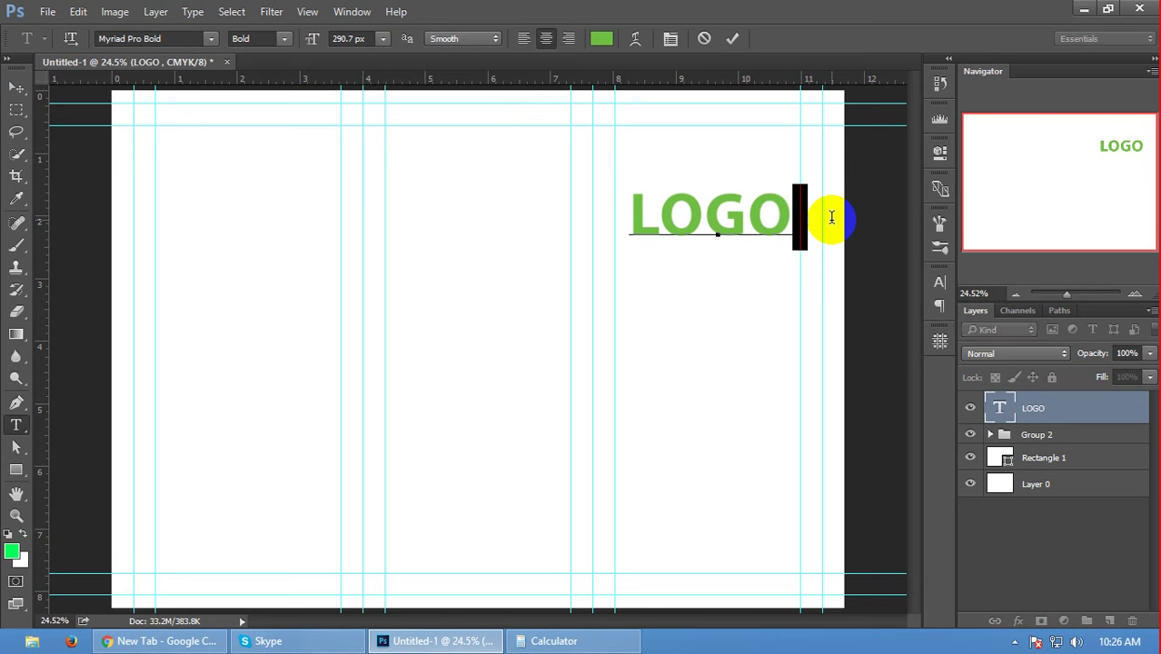
{"action": "key", "text": "BackSpace"}
{"action": "left_click", "coordinate": [17, 86]}
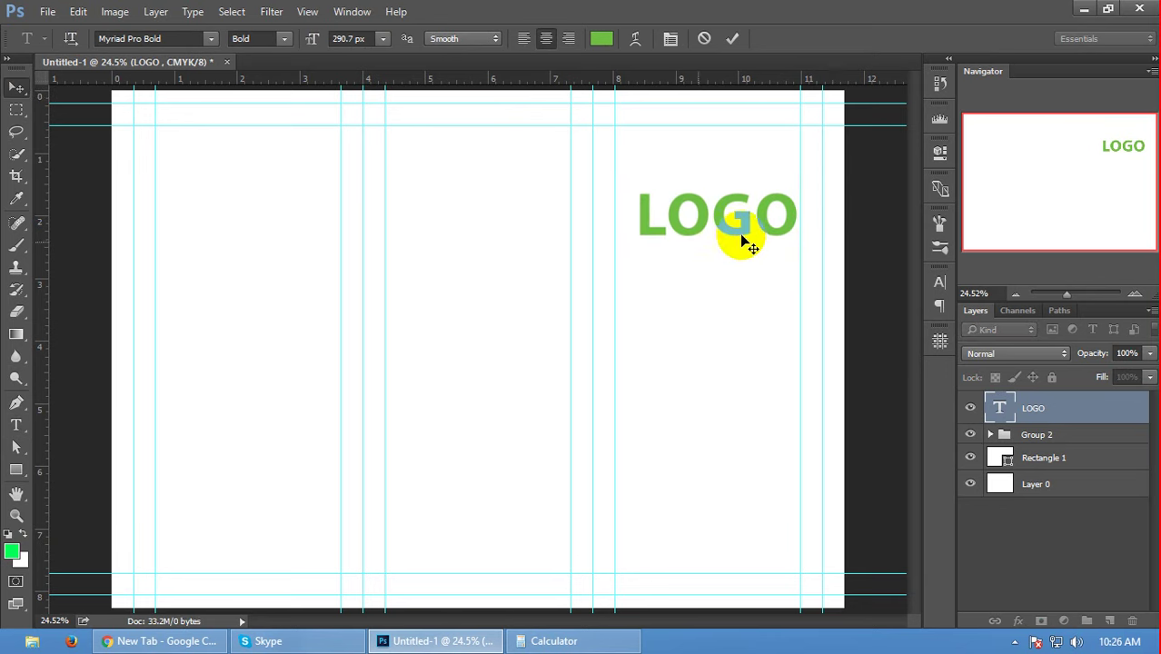
- Align LOGO's horizontal centre to the Rectangle 4 copy 2 panel and nudge it about 0.29 in up
{"action": "left_click_drag", "start_coordinate": [709, 221], "coordinate": [699, 220]}
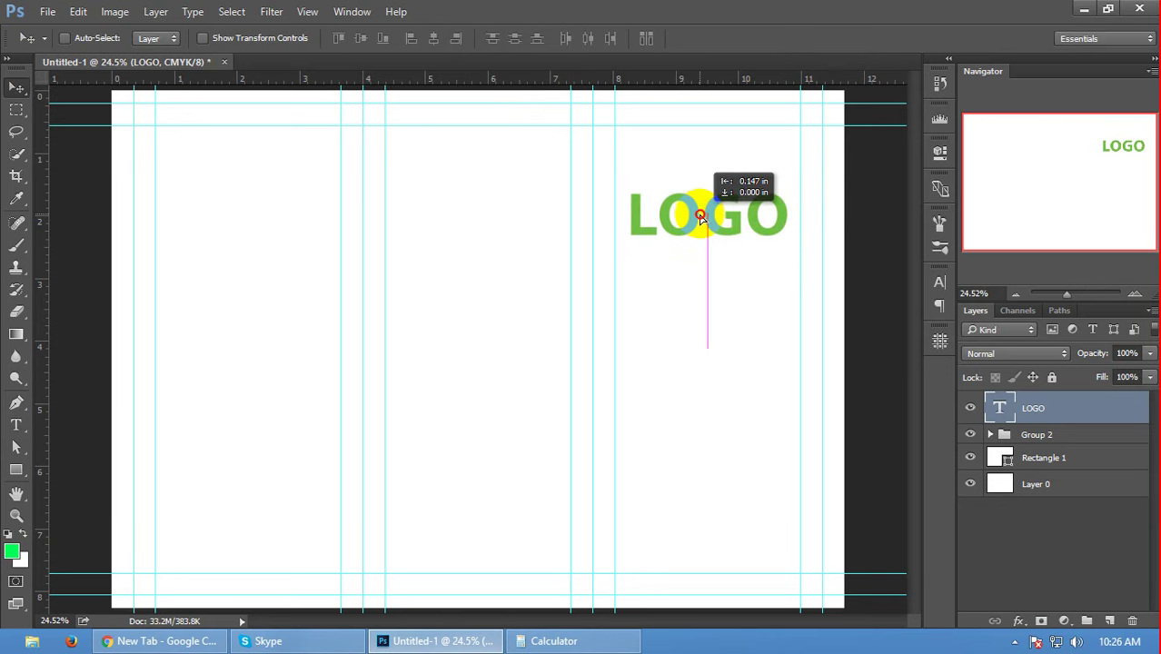
{"action": "left_click", "coordinate": [990, 435]}
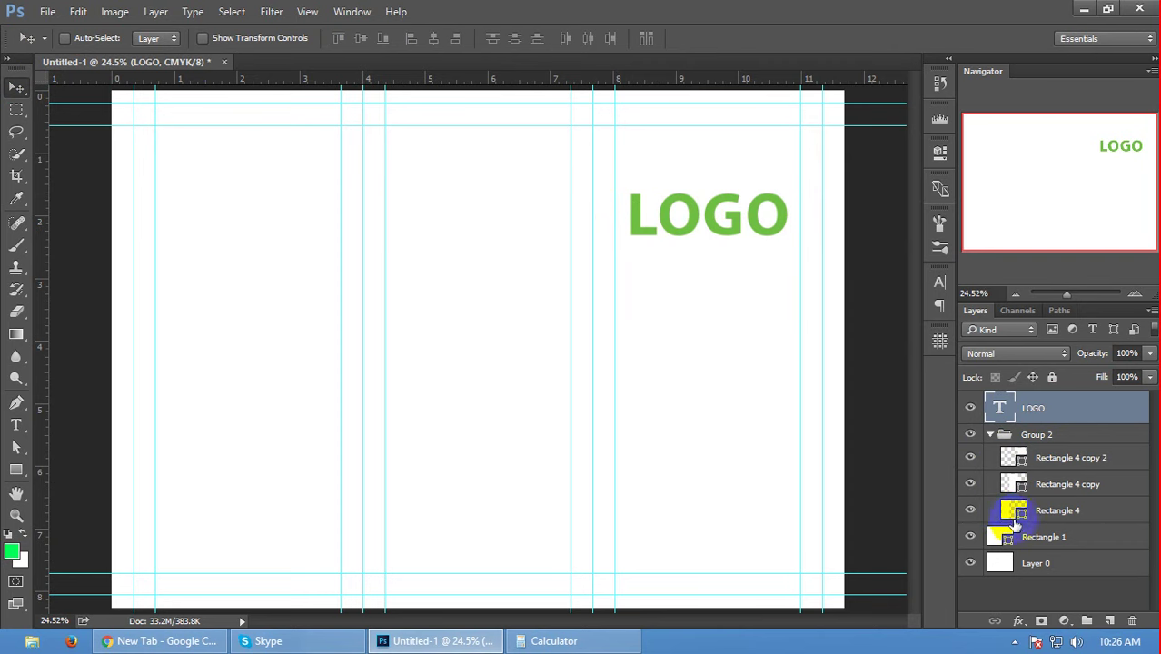
{"action": "left_click", "coordinate": [1015, 459], "text": "ctrl"}
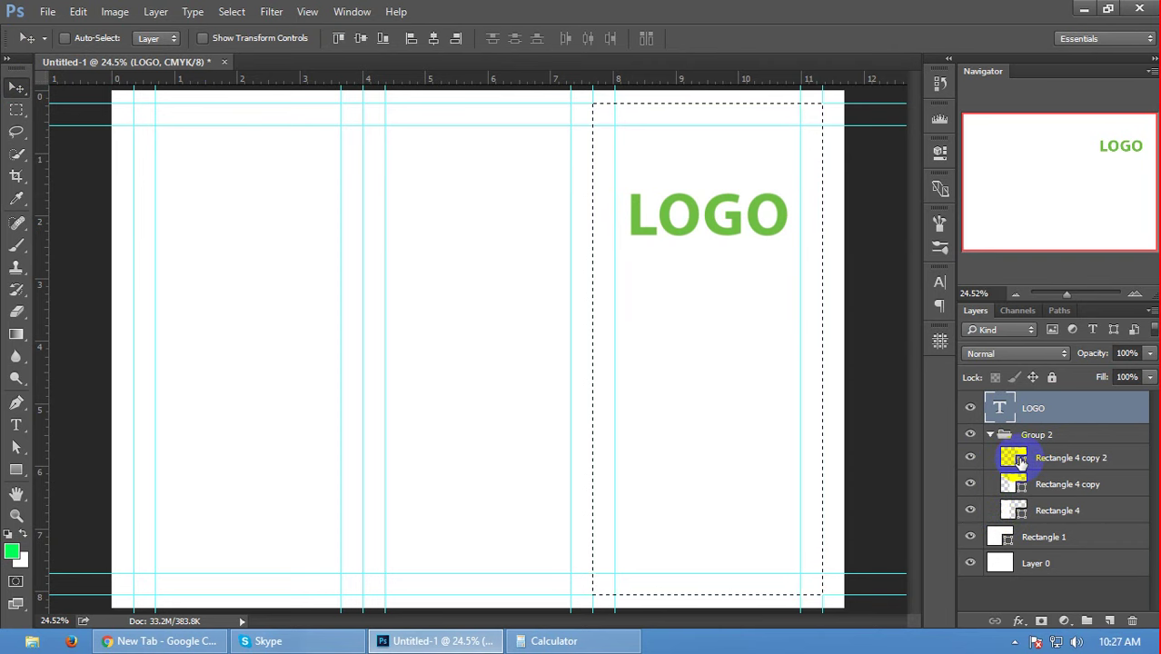
{"action": "left_click", "coordinate": [434, 39]}
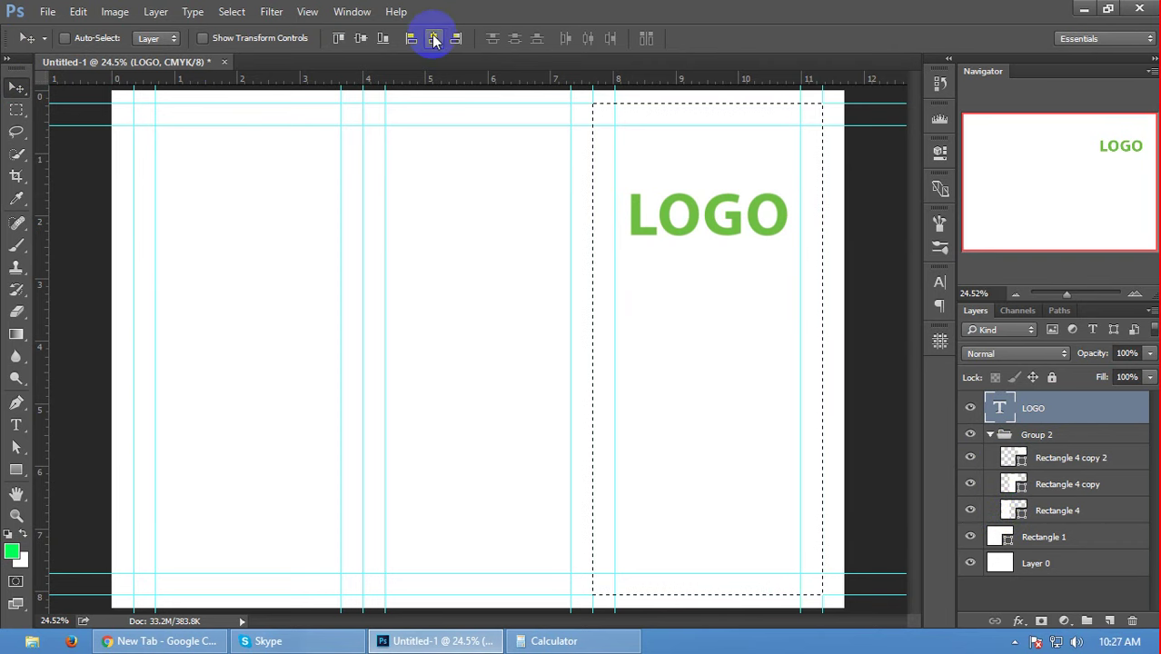
{"action": "key", "text": "ctrl+d"}
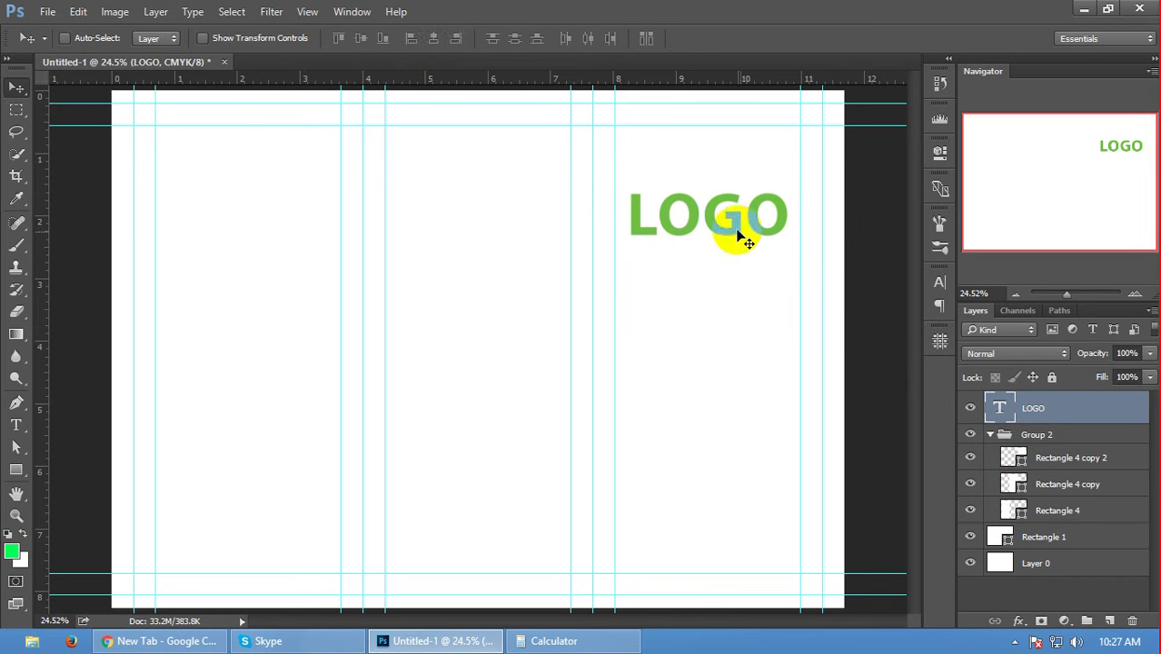
{"action": "left_click_drag", "start_coordinate": [735, 228], "coordinate": [736, 210]}
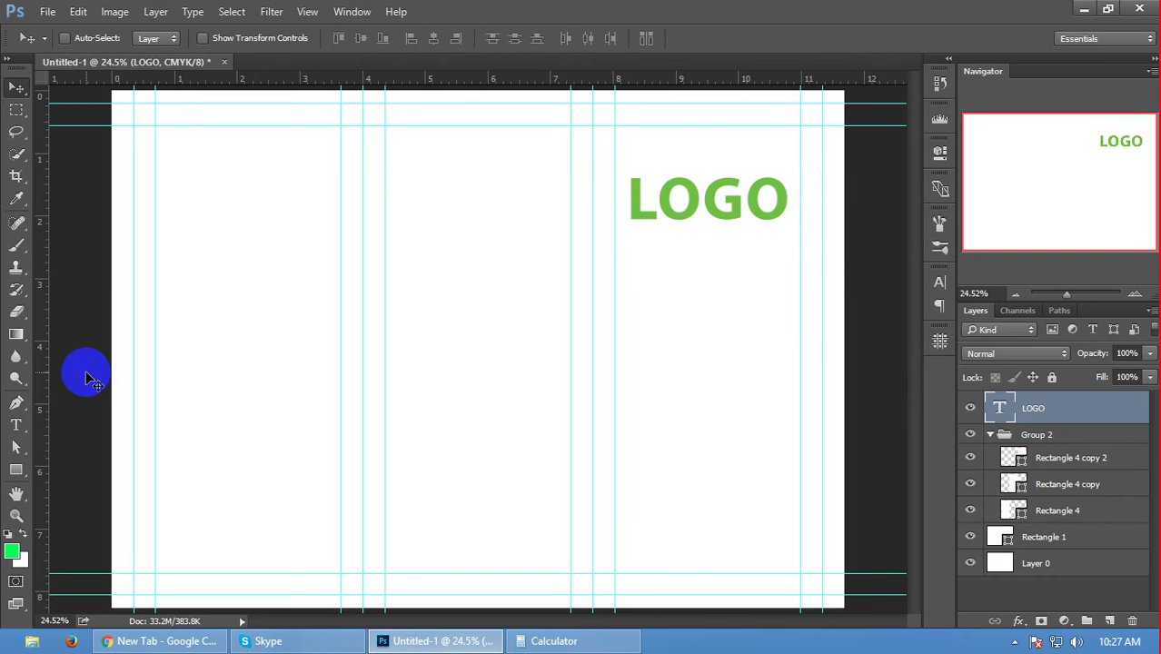
{"action": "left_click", "coordinate": [968, 565]}
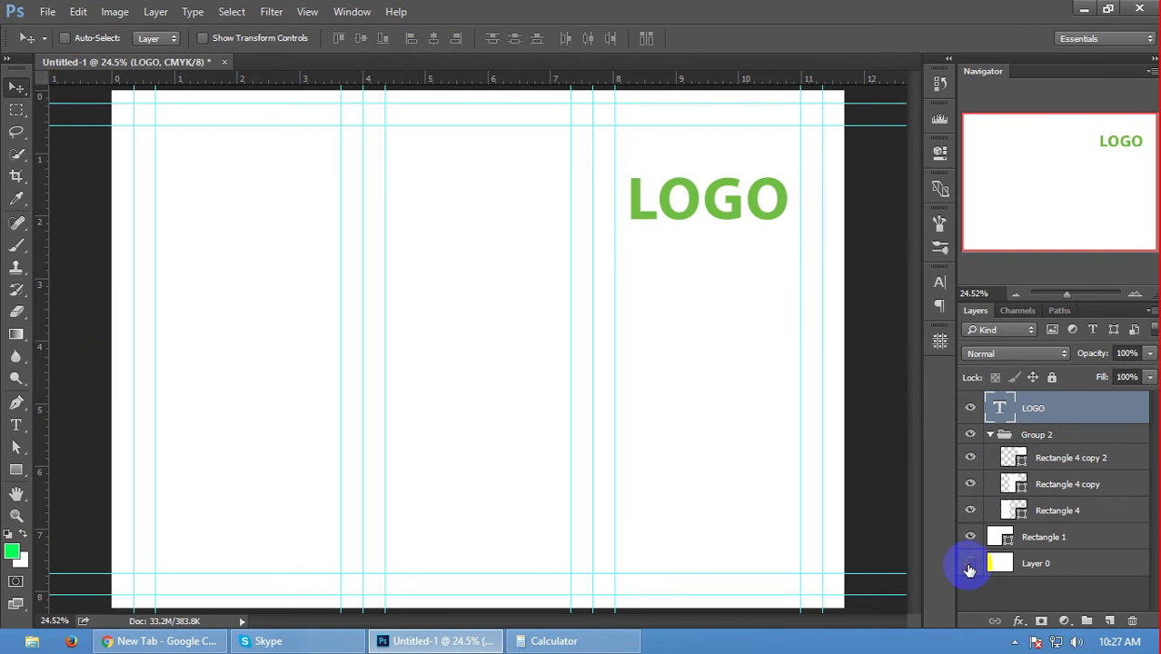
{"action": "left_click", "coordinate": [968, 566]}
{"action": "left_click", "coordinate": [971, 594]}
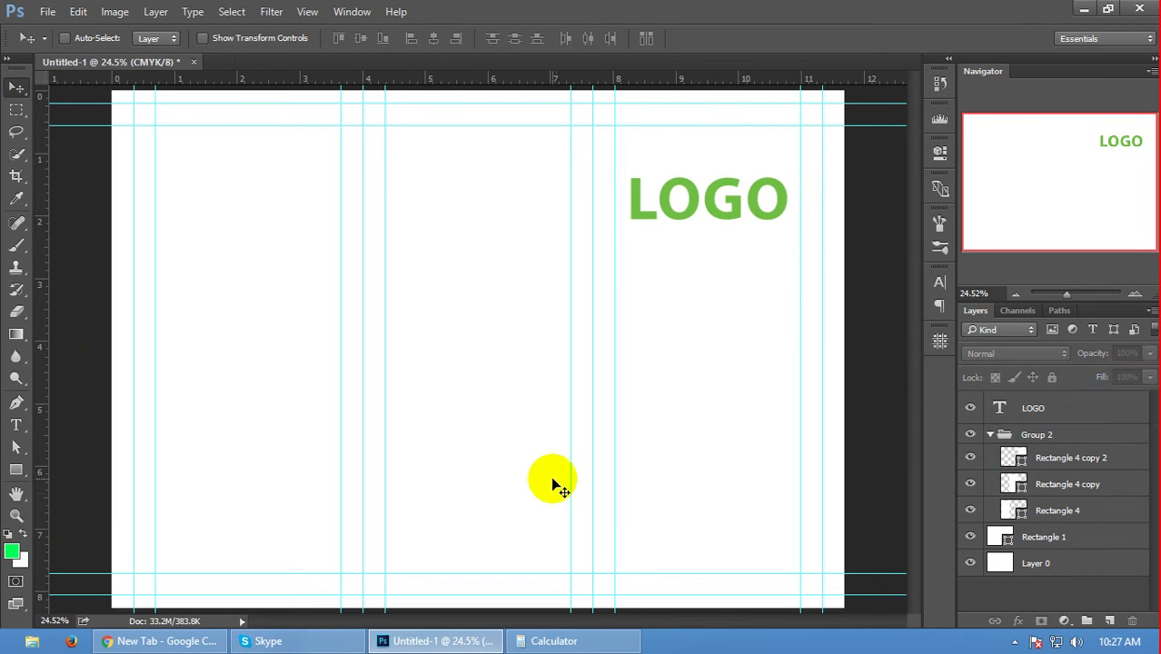
- Change the LOGO text colour from green to black 000000 and commit the edit
{"action": "double_click", "coordinate": [730, 198]}
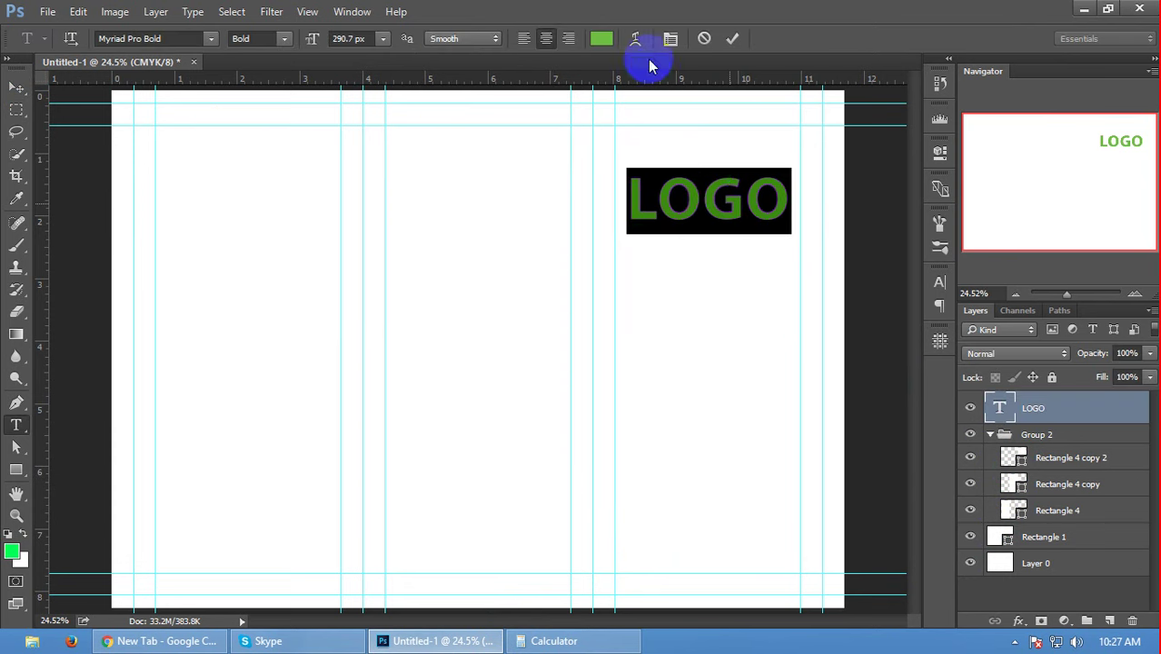
{"action": "left_click", "coordinate": [601, 38]}
{"action": "left_click_drag", "start_coordinate": [518, 194], "coordinate": [361, 359]}
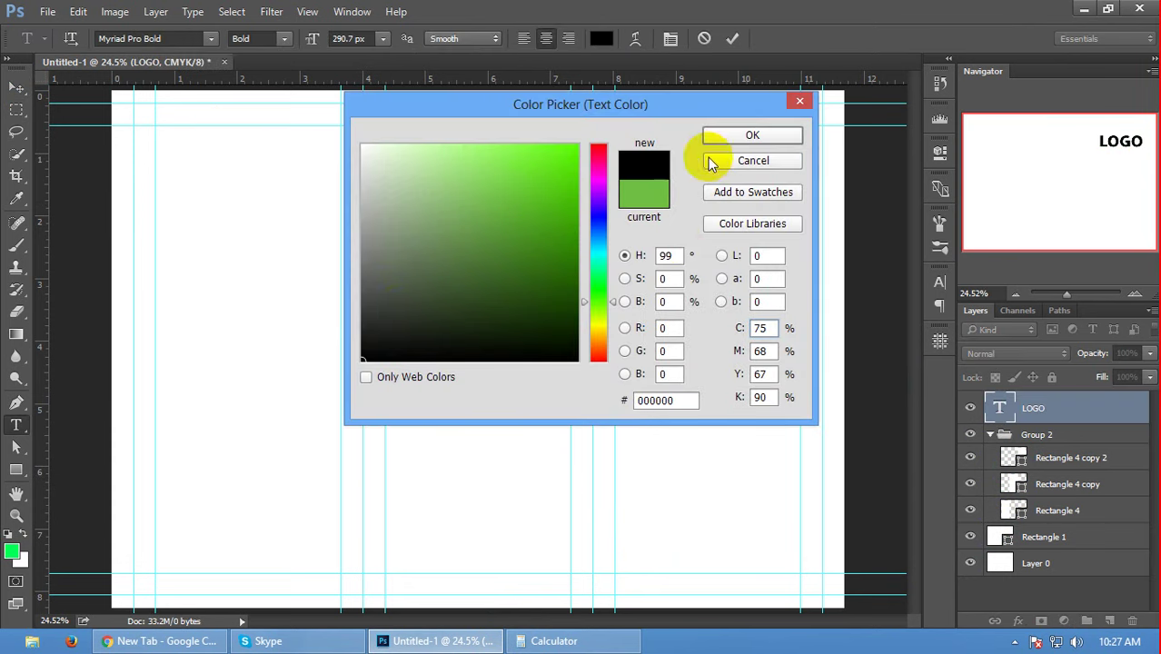
{"action": "left_click", "coordinate": [745, 136]}
{"action": "left_click", "coordinate": [732, 38]}
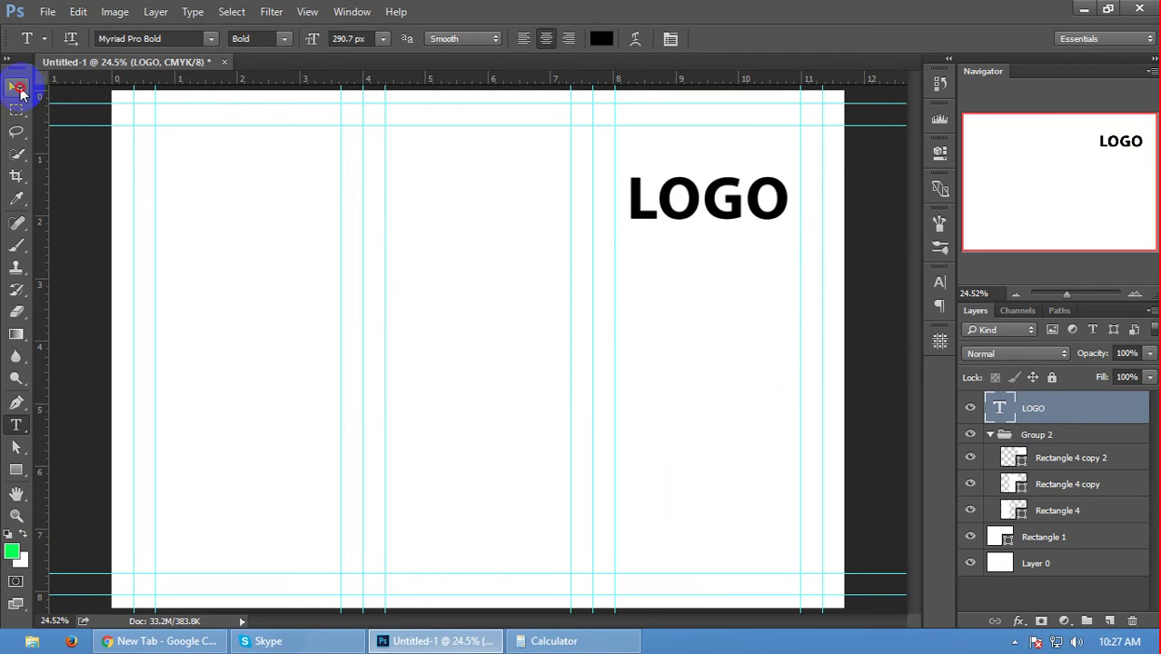
{"action": "left_click", "coordinate": [18, 88]}
{"action": "key", "text": "p"}
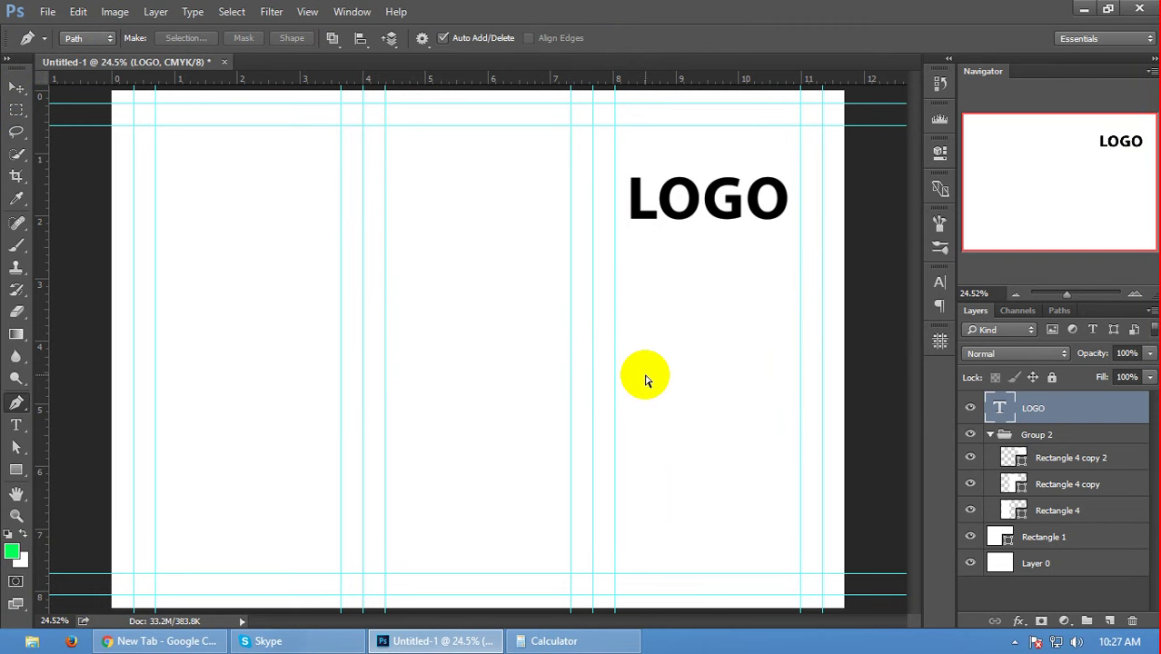
- Draw a three-anchor curved path rising across the lower page, from left of the page to beyond the right edge
{"action": "scroll", "coordinate": [545, 336], "scroll_direction": "down", "scroll_amount": 1}
{"action": "scroll", "coordinate": [477, 298], "scroll_direction": "down", "scroll_amount": 1}
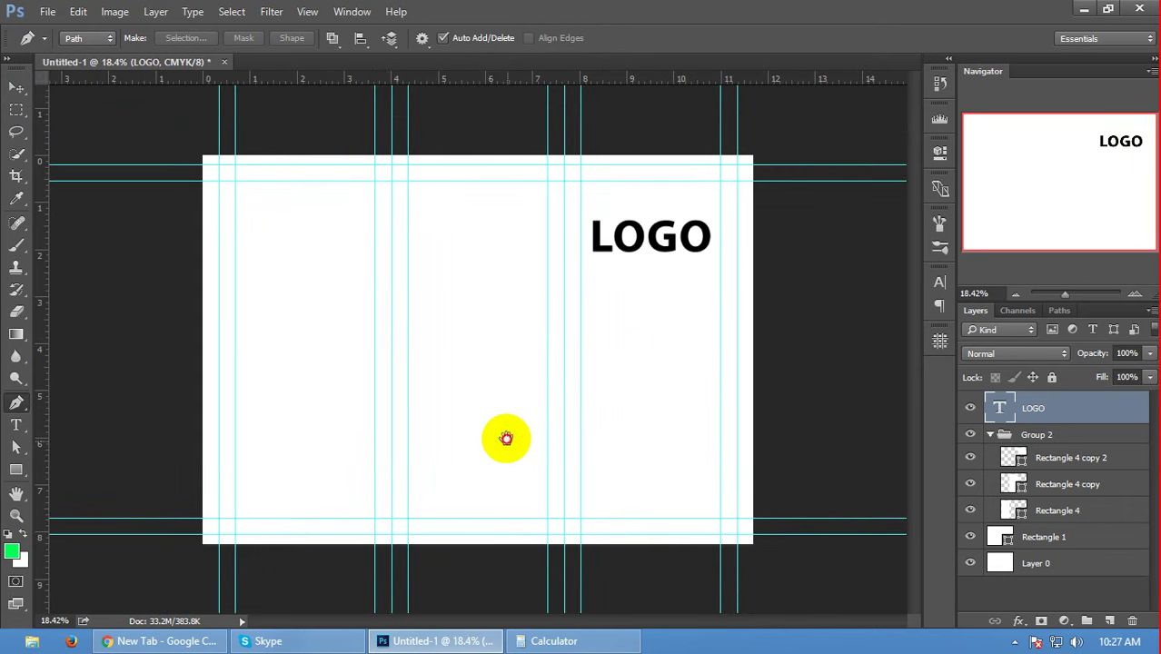
{"action": "left_click_drag", "start_coordinate": [152, 497], "coordinate": [256, 485]}
{"action": "left_click", "coordinate": [614, 446]}
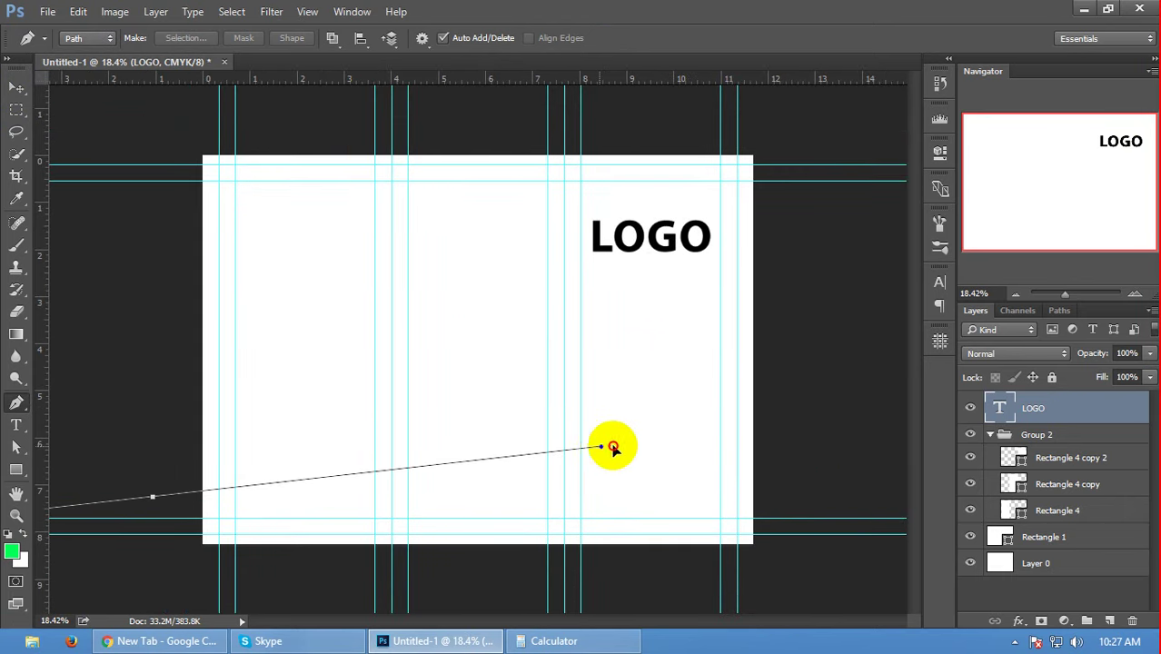
{"action": "left_click_drag", "start_coordinate": [785, 389], "coordinate": [901, 337]}
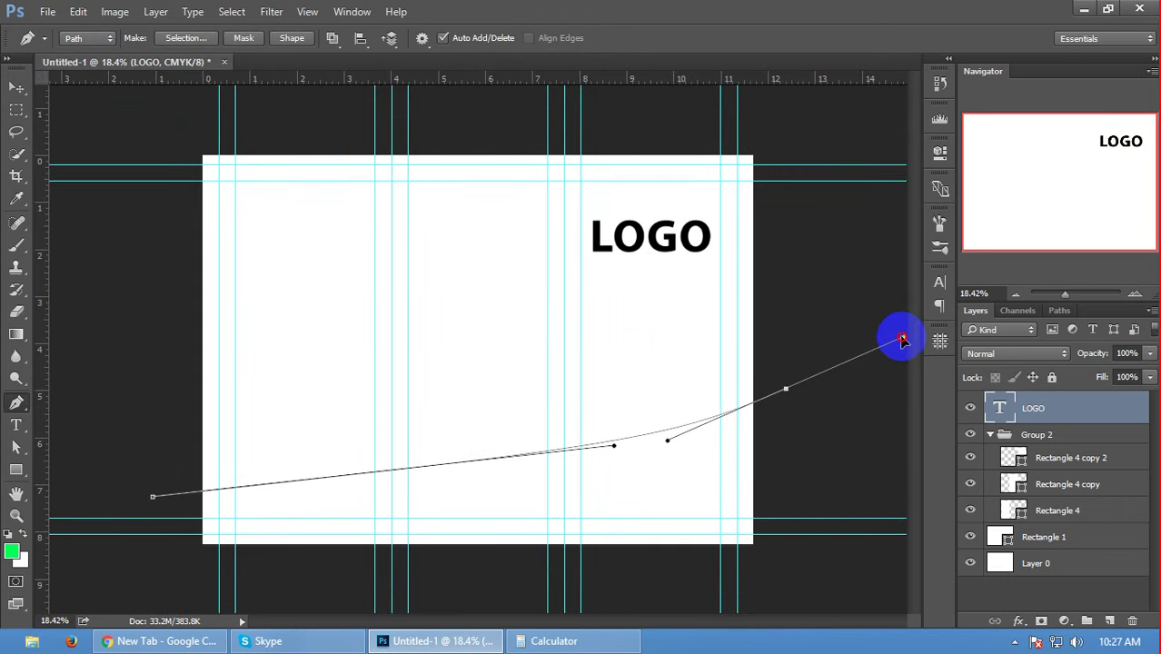
- Move the middle anchor lower and left, and lower the left anchor to flatten the curve
{"action": "key", "text": "a"}
{"action": "left_click_drag", "start_coordinate": [611, 446], "coordinate": [288, 515]}
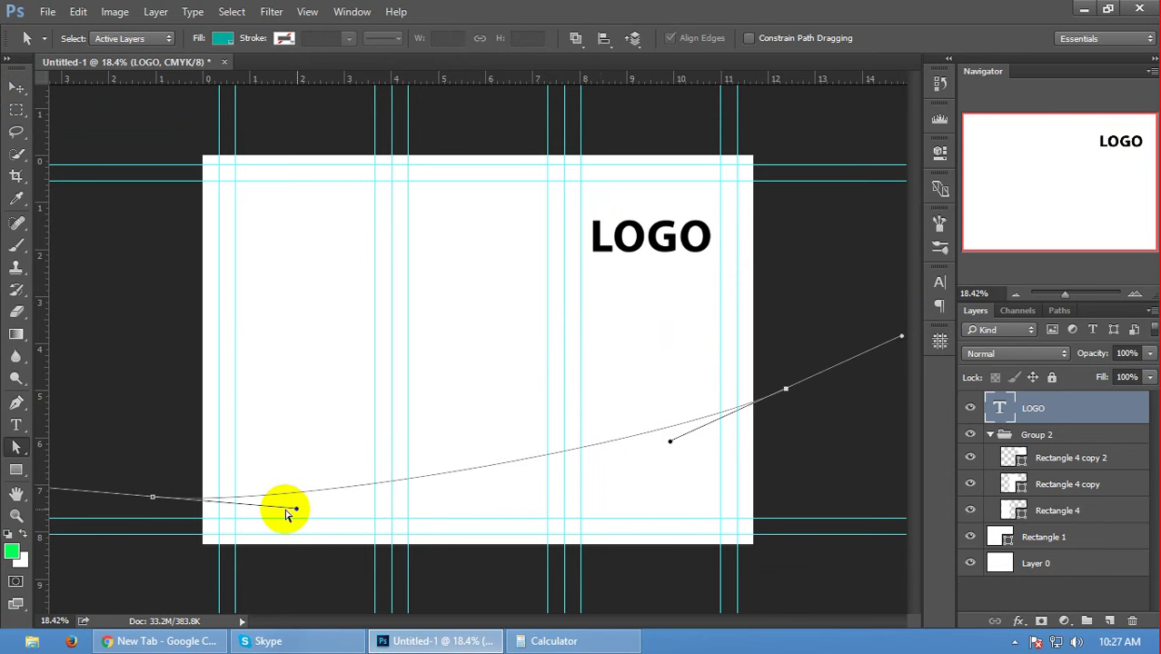
{"action": "key", "text": "ctrl+z"}
{"action": "left_click_drag", "start_coordinate": [614, 446], "coordinate": [358, 497]}
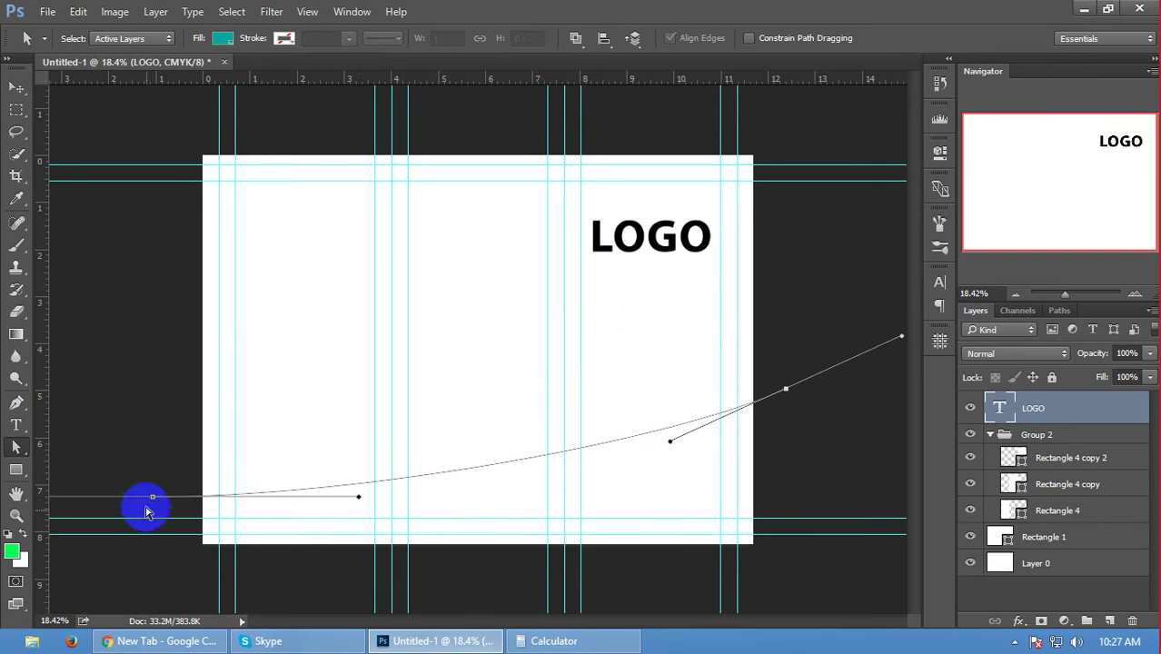
{"action": "left_click_drag", "start_coordinate": [154, 501], "coordinate": [197, 496]}
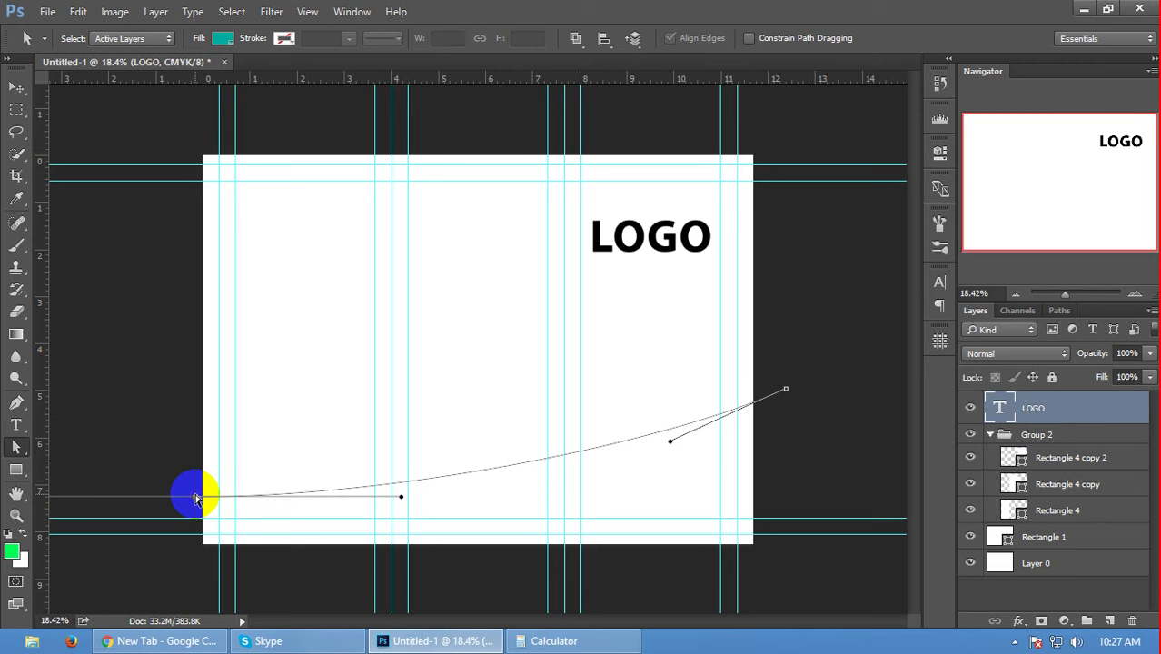
{"action": "left_click_drag", "start_coordinate": [195, 498], "coordinate": [188, 491]}
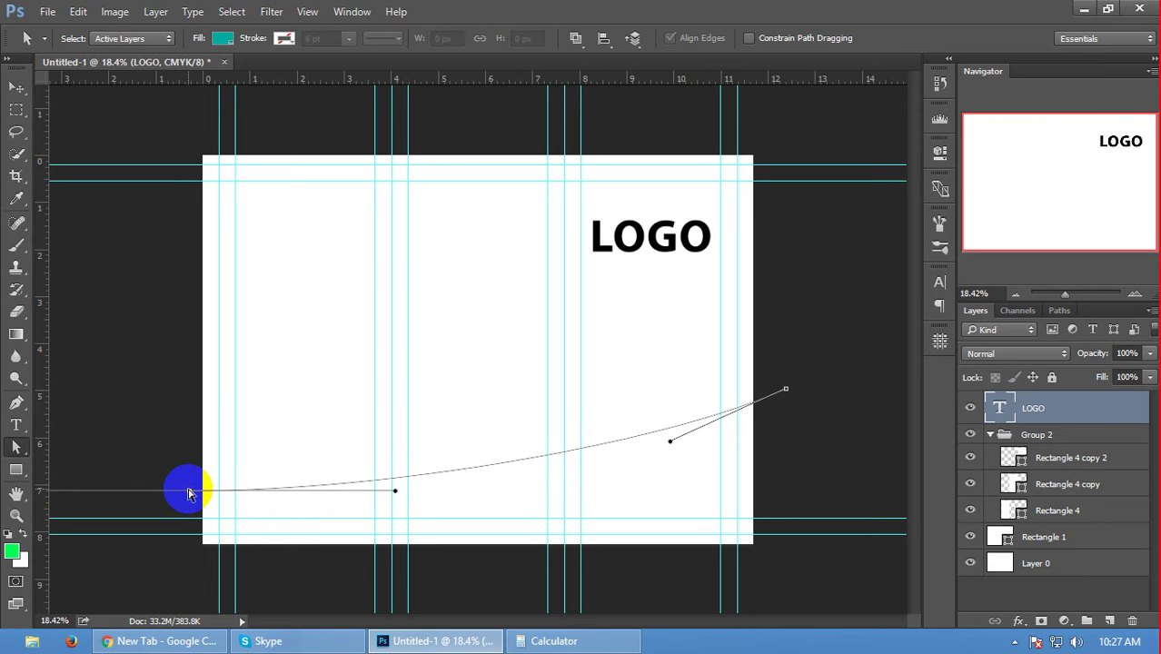
{"action": "scroll", "coordinate": [188, 491], "scroll_direction": "down", "scroll_amount": 3}
{"action": "scroll", "coordinate": [188, 492], "scroll_direction": "up", "scroll_amount": 5}
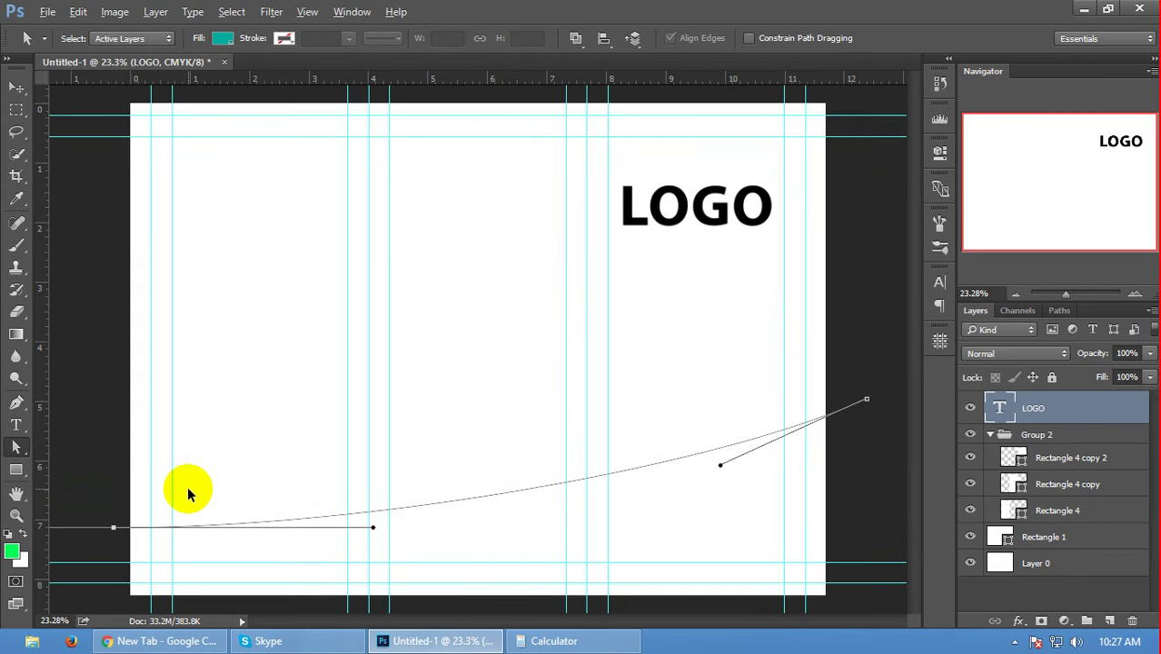
{"action": "scroll", "coordinate": [188, 486], "scroll_direction": "down", "scroll_amount": 2}
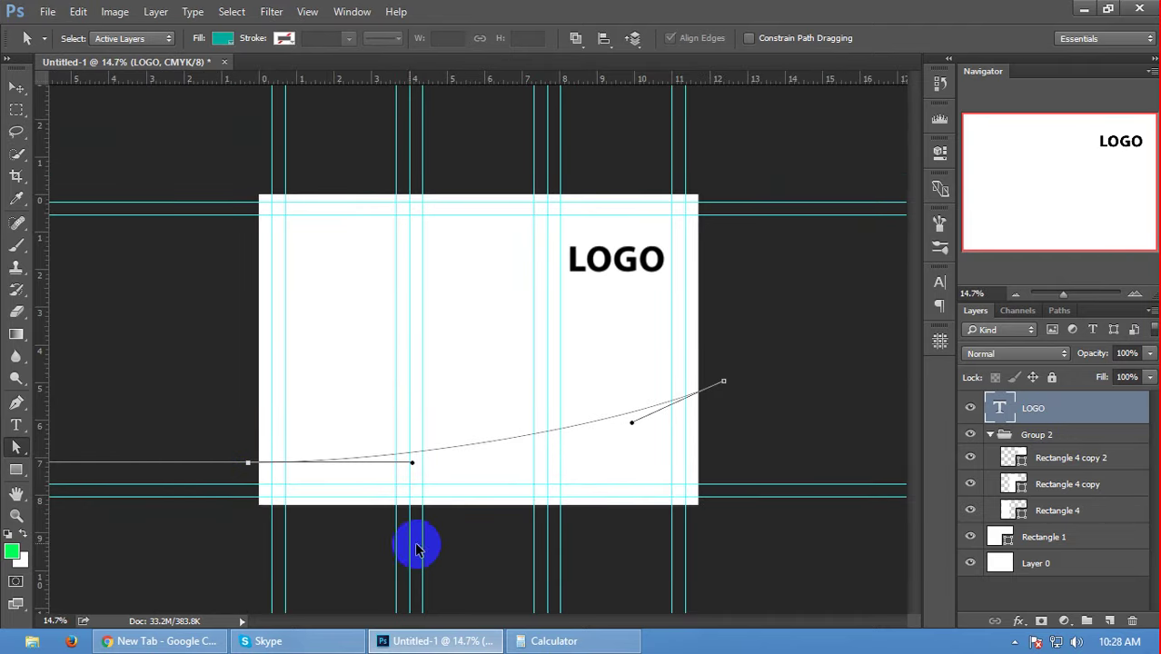
{"action": "scroll", "coordinate": [420, 547], "scroll_direction": "up", "scroll_amount": 1}
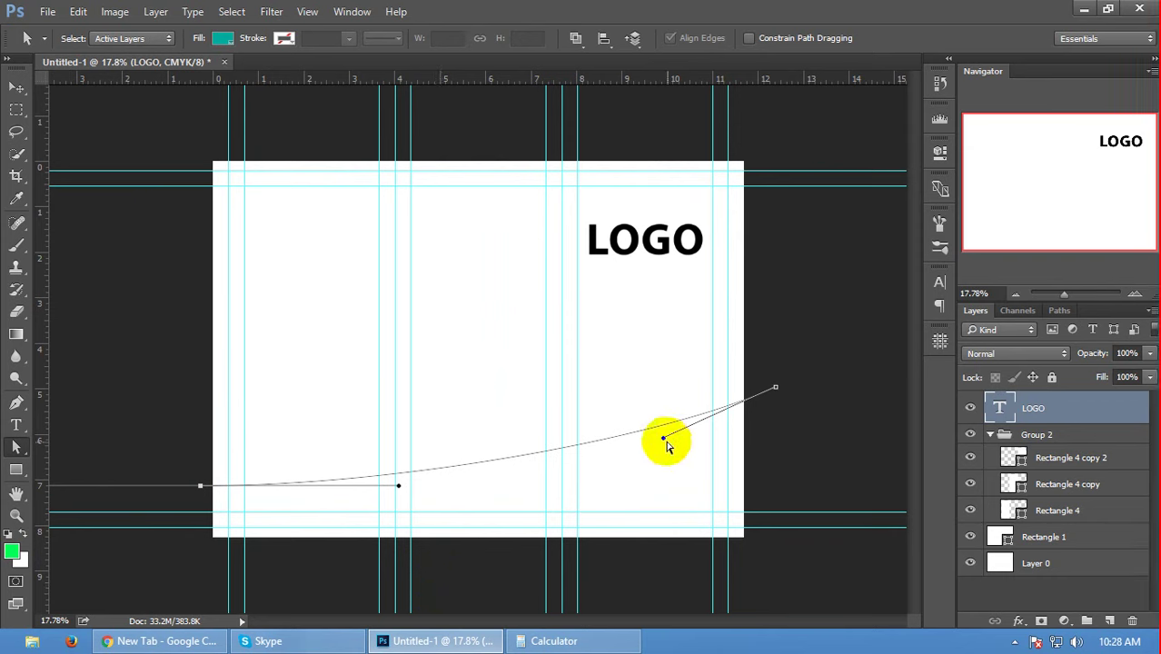
- Adjust the anchor handles to flatten and bend the left part of the wave curve
{"action": "mouse_move", "coordinate": [665, 440]}
{"action": "left_mouse_down"}
{"action": "mouse_move", "coordinate": [666, 474]}
{"action": "mouse_move", "coordinate": [670, 465]}
{"action": "left_mouse_up"}
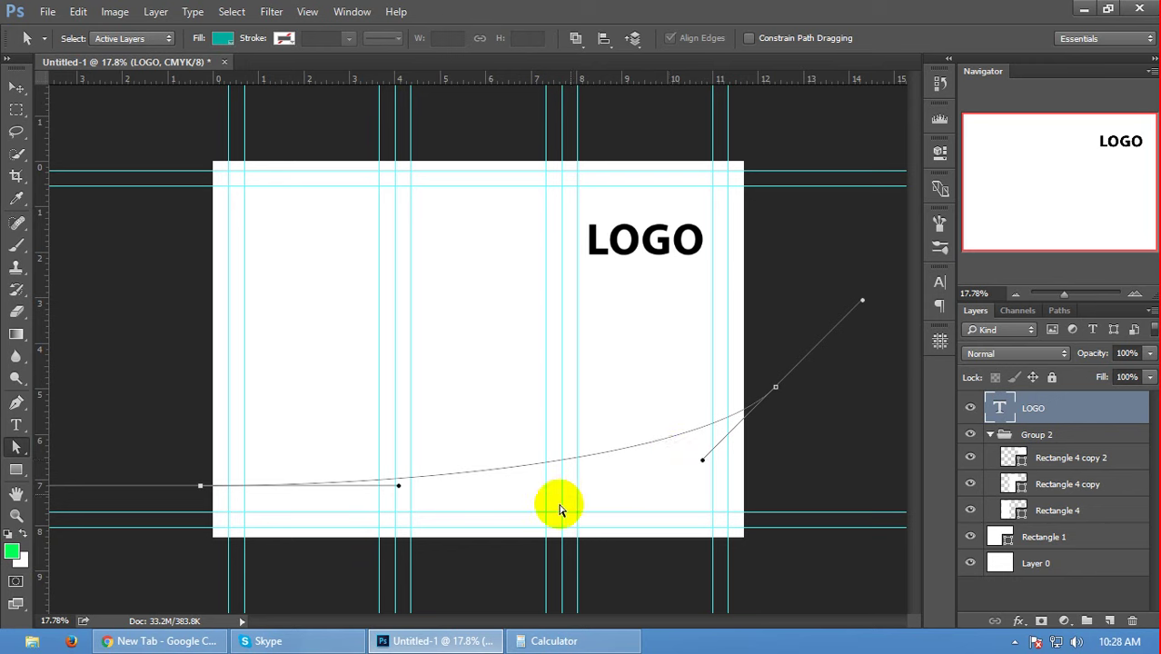
{"action": "key", "text": "alt"}
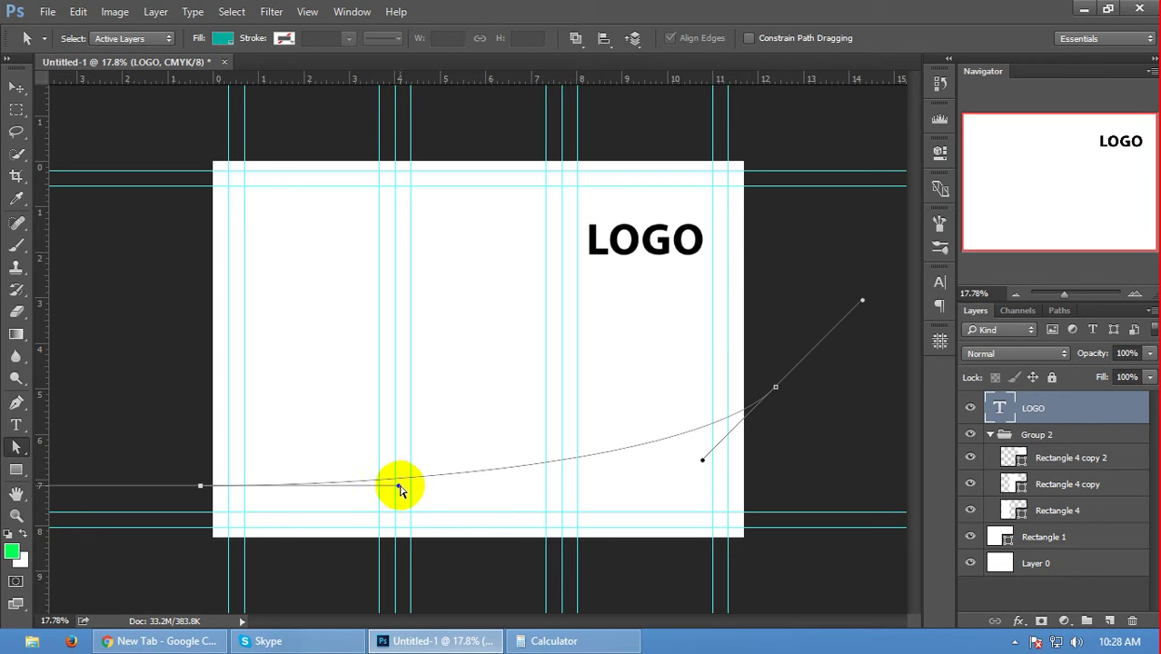
{"action": "left_click_drag", "start_coordinate": [400, 489], "coordinate": [411, 529]}
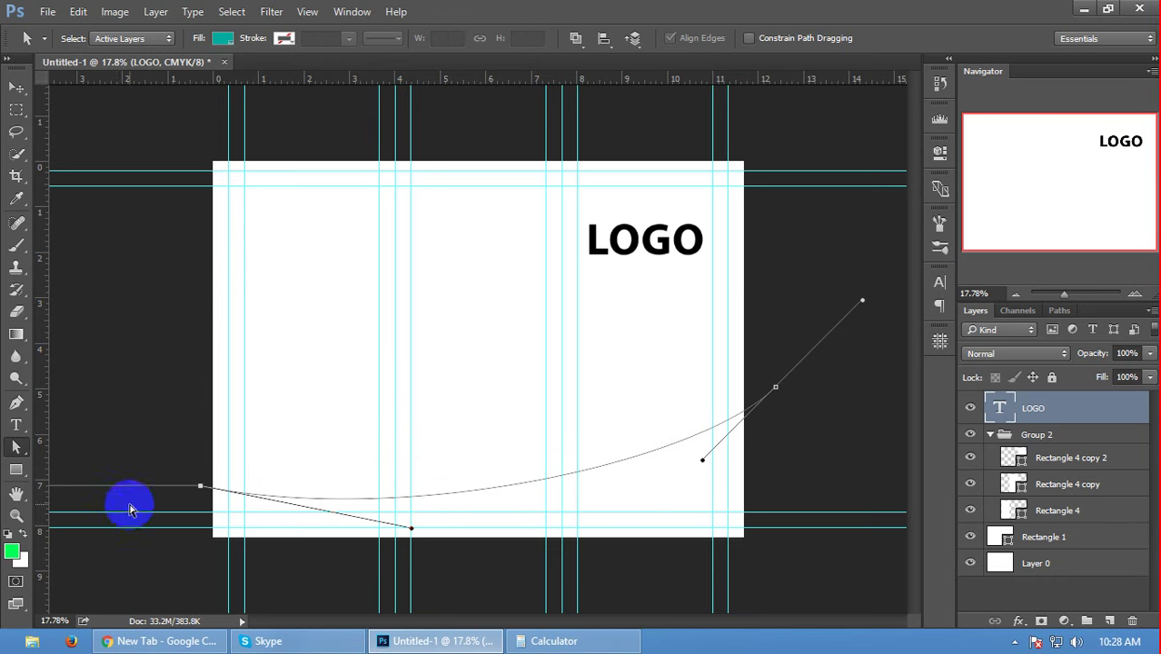
{"action": "left_click_drag", "start_coordinate": [253, 519], "coordinate": [363, 504]}
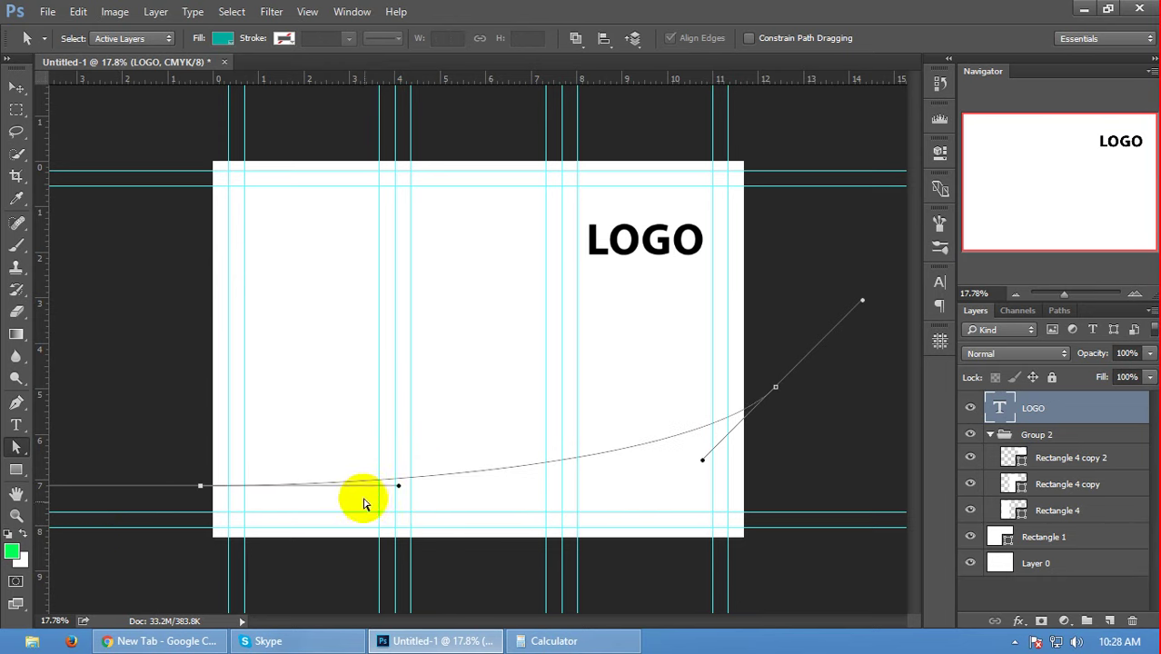
{"action": "left_click", "coordinate": [398, 488]}
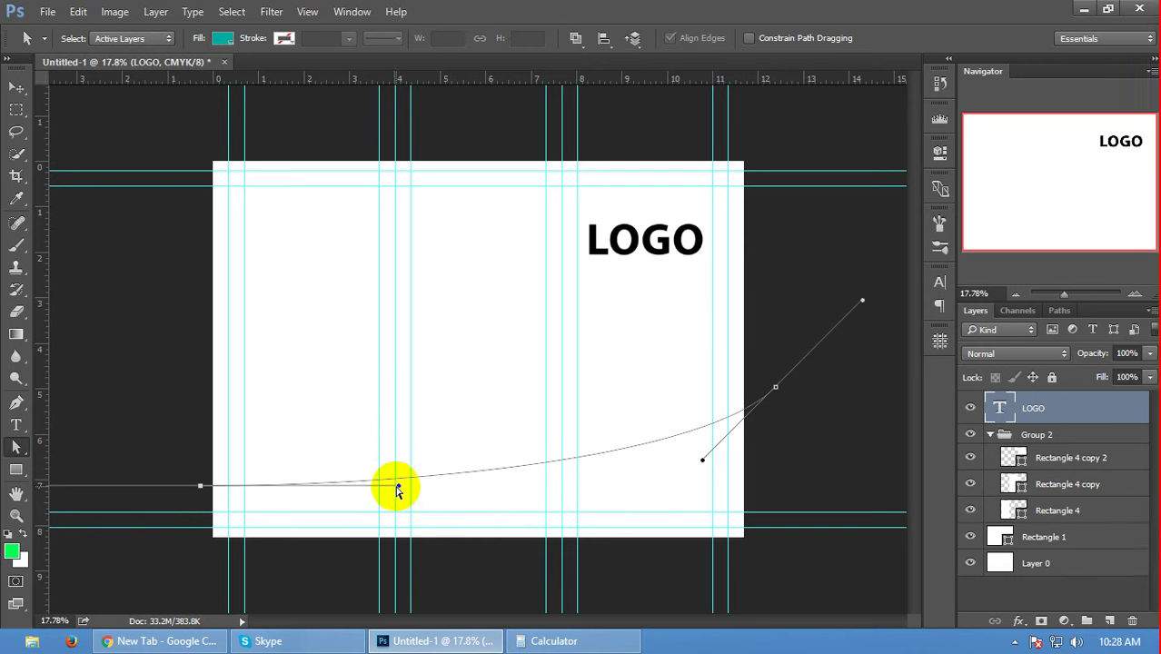
{"action": "mouse_move", "coordinate": [397, 489]}
{"action": "left_mouse_down"}
{"action": "mouse_move", "coordinate": [383, 527]}
{"action": "mouse_move", "coordinate": [396, 415]}
{"action": "mouse_move", "coordinate": [404, 539]}
{"action": "mouse_move", "coordinate": [189, 580]}
{"action": "mouse_move", "coordinate": [122, 572]}
{"action": "mouse_move", "coordinate": [269, 464]}
{"action": "left_mouse_up"}
{"action": "mouse_move", "coordinate": [276, 370]}
{"action": "left_mouse_down"}
{"action": "mouse_move", "coordinate": [255, 267]}
{"action": "mouse_move", "coordinate": [267, 474]}
{"action": "mouse_move", "coordinate": [229, 415]}
{"action": "left_mouse_up"}
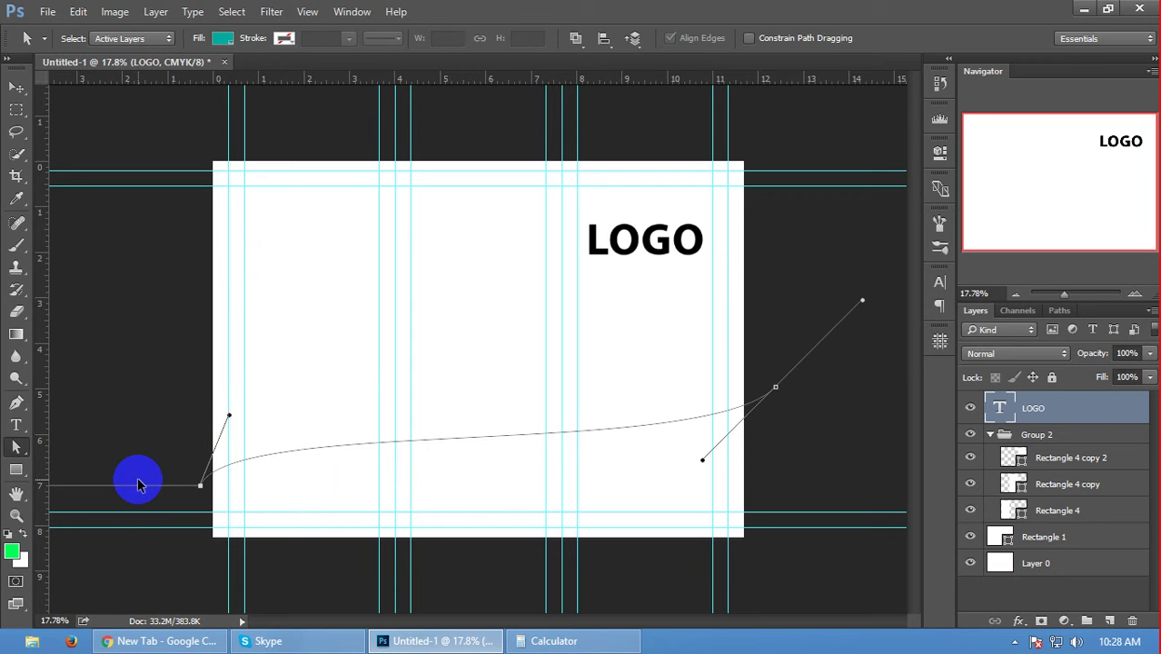
{"action": "left_click_drag", "start_coordinate": [138, 484], "coordinate": [398, 486]}
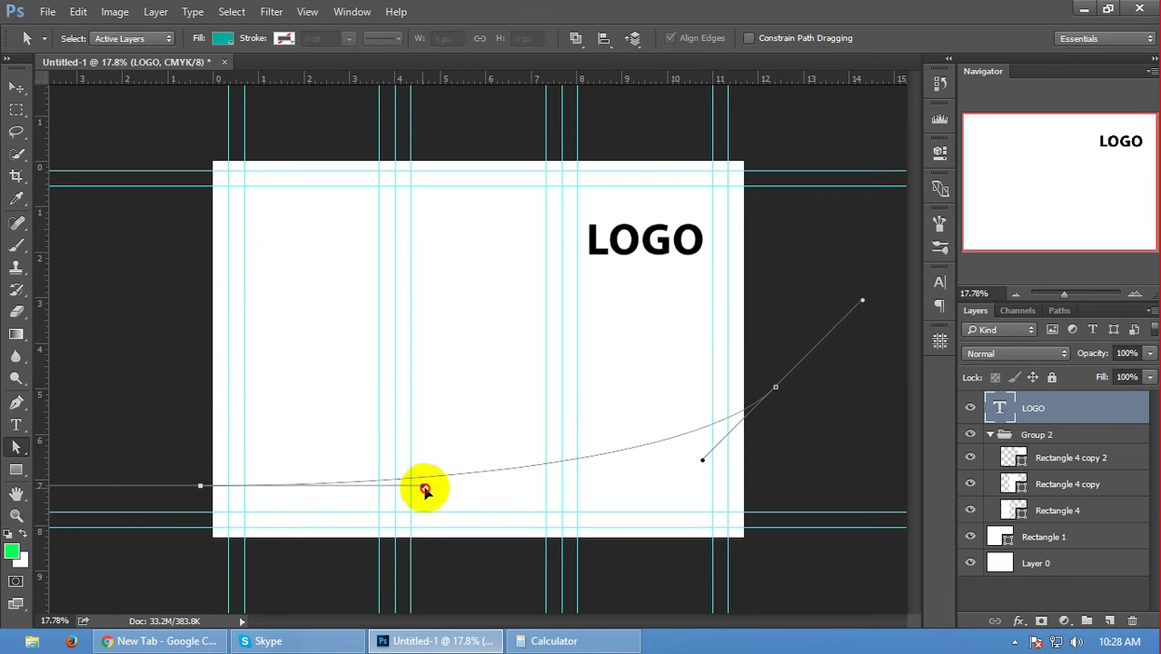
{"action": "left_click_drag", "start_coordinate": [400, 488], "coordinate": [395, 486]}
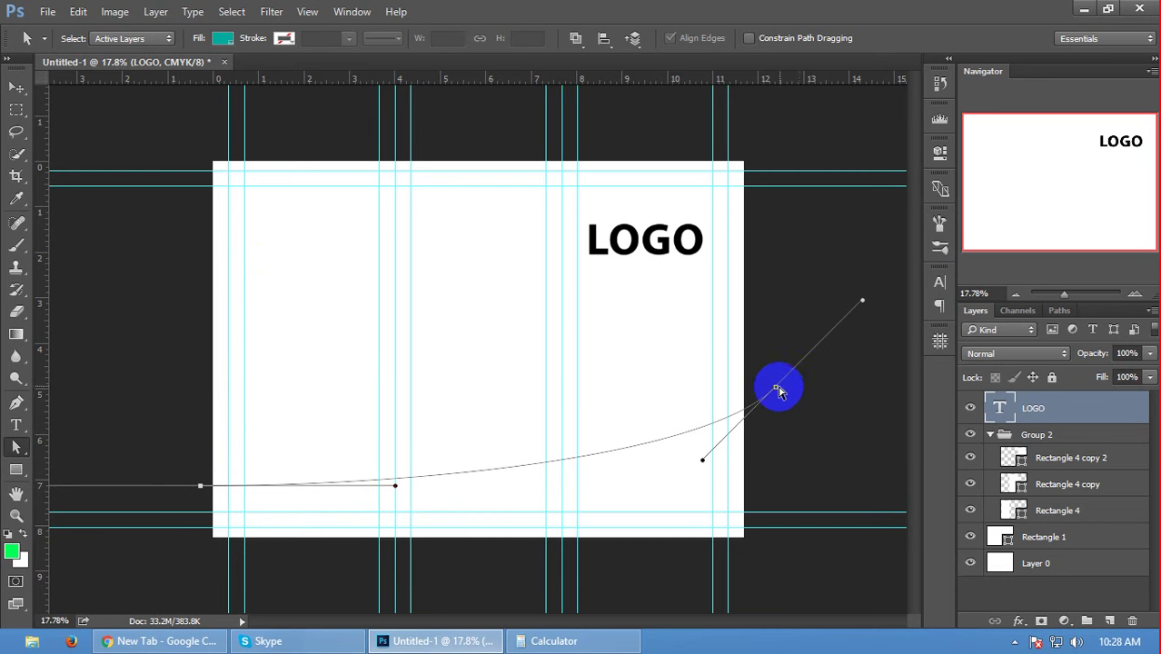
- Deepen the dip near the lower left and lift the right anchor higher near the page edge
{"action": "left_click_drag", "start_coordinate": [775, 387], "coordinate": [761, 400]}
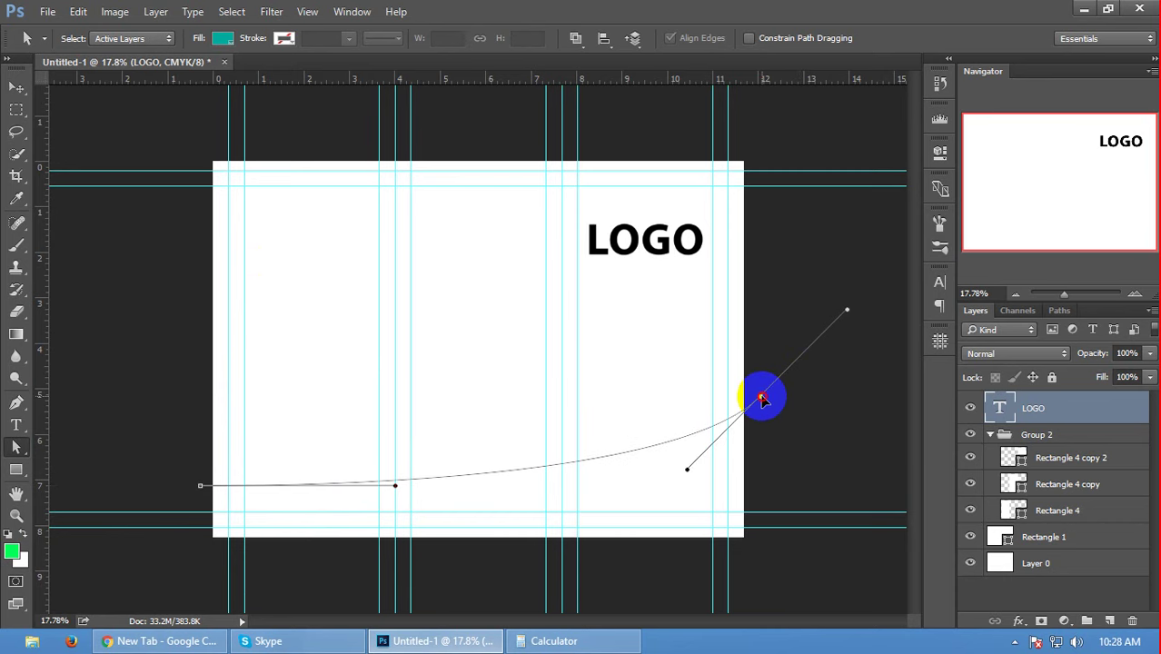
{"action": "left_click_drag", "start_coordinate": [687, 469], "coordinate": [724, 511]}
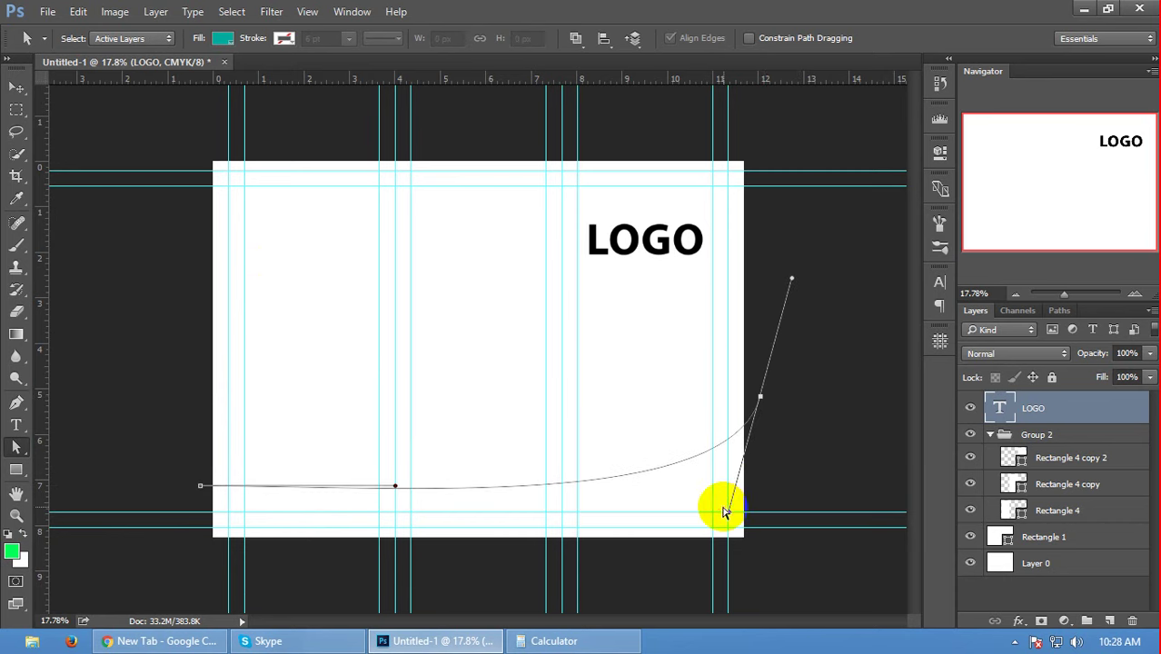
{"action": "key", "text": "ctrl+z"}
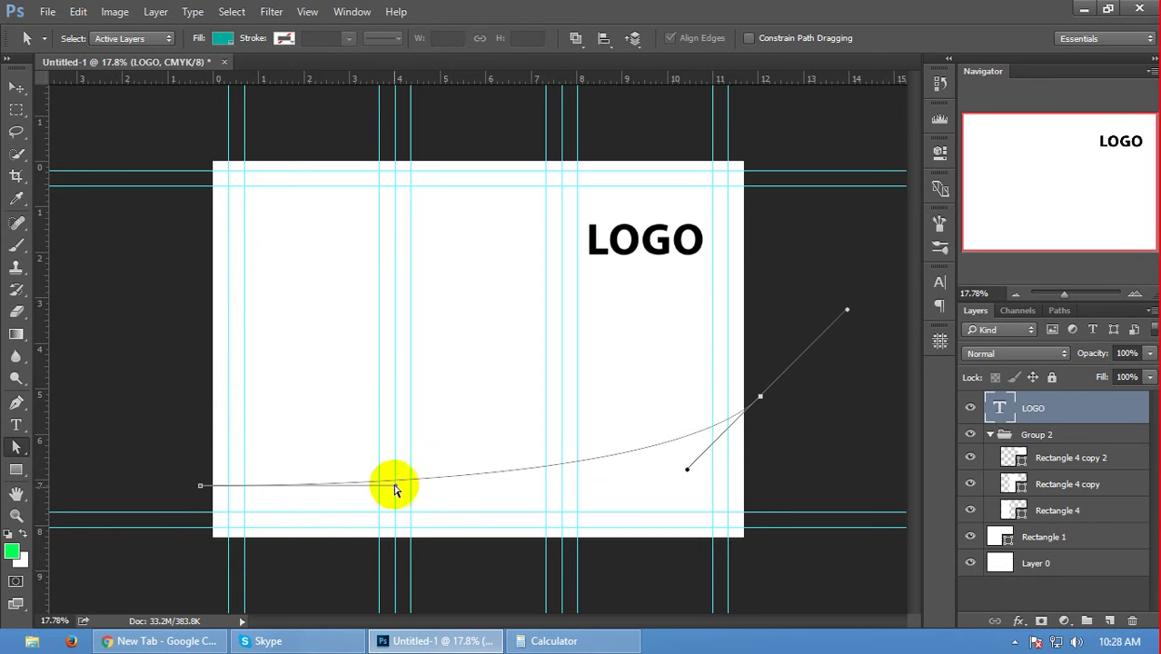
{"action": "mouse_move", "coordinate": [394, 490]}
{"action": "left_mouse_down"}
{"action": "mouse_move", "coordinate": [386, 519]}
{"action": "mouse_move", "coordinate": [379, 511]}
{"action": "left_mouse_up"}
{"action": "left_click_drag", "start_coordinate": [200, 486], "coordinate": [200, 461]}
{"action": "left_click_drag", "start_coordinate": [380, 500], "coordinate": [420, 509]}
{"action": "left_click_drag", "start_coordinate": [766, 397], "coordinate": [765, 333]}
{"action": "left_click_drag", "start_coordinate": [410, 504], "coordinate": [380, 512]}
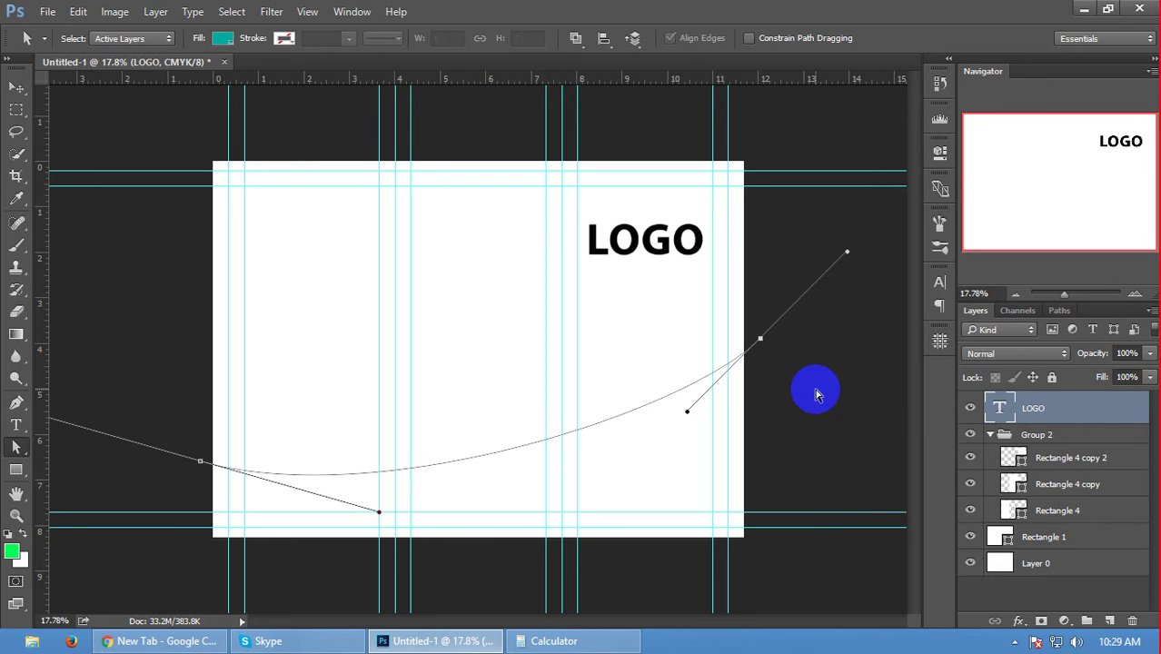
- Resume the wave path from its right end anchor and adjust that anchor's direction handle
{"action": "key", "text": "p"}
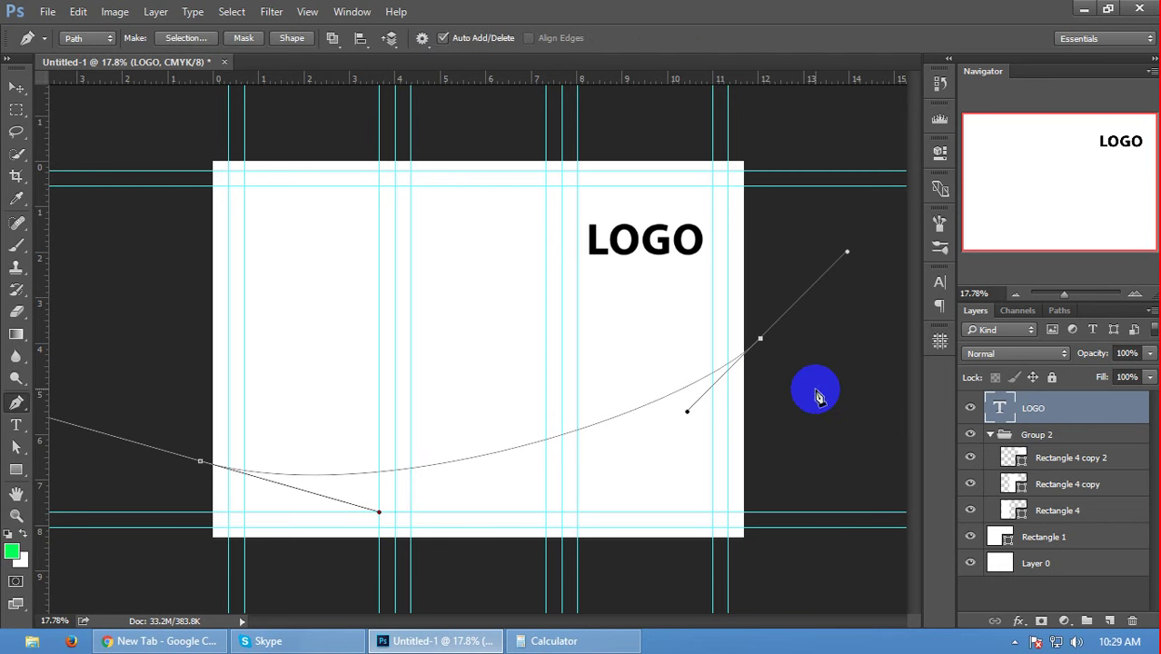
{"action": "left_click", "coordinate": [759, 340], "text": "ctrl"}
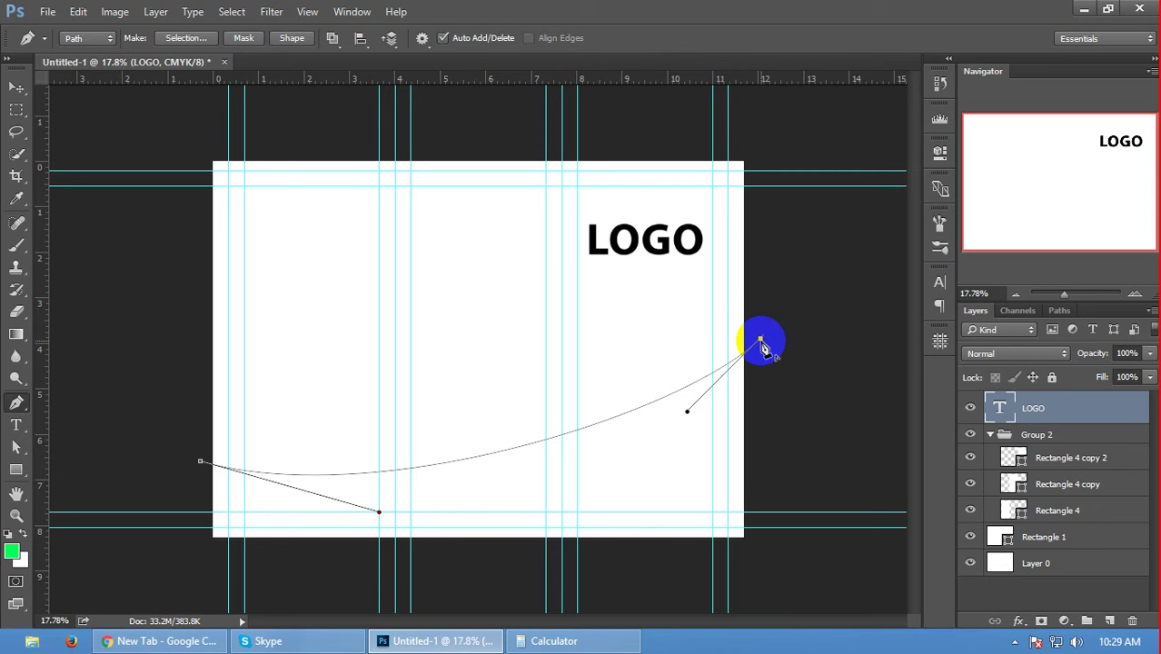
{"action": "left_click", "coordinate": [760, 340]}
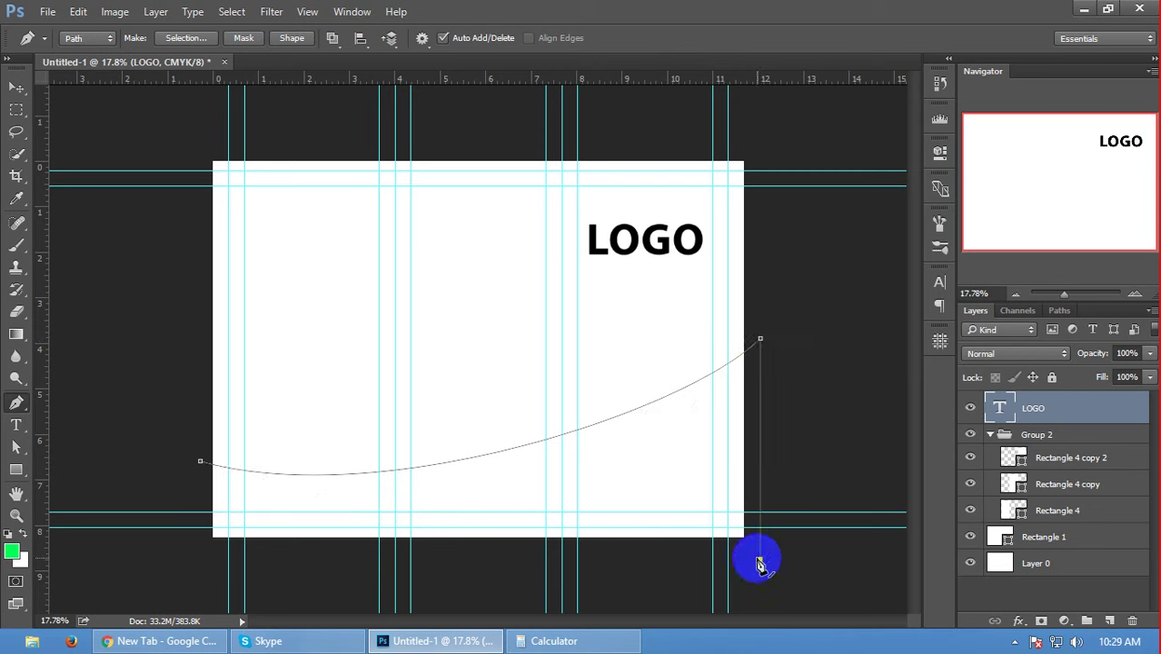
{"action": "left_click", "coordinate": [759, 565], "text": "ctrl"}
{"action": "left_click_drag", "start_coordinate": [759, 565], "coordinate": [798, 176], "text": "ctrl"}
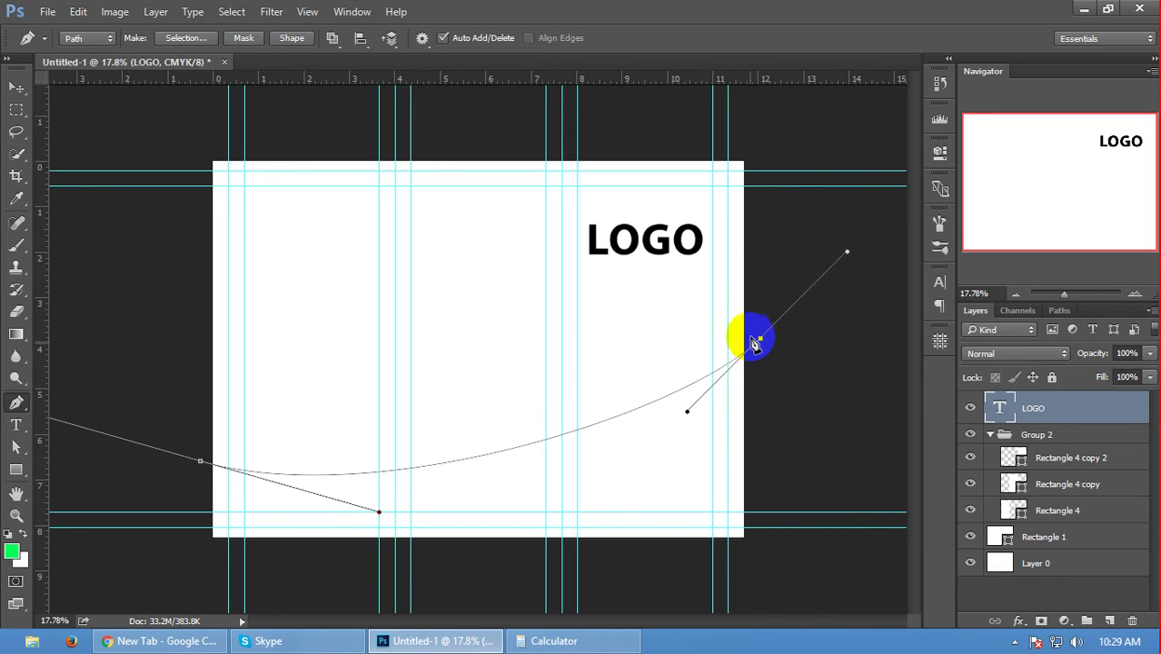
{"action": "left_click", "coordinate": [758, 341]}
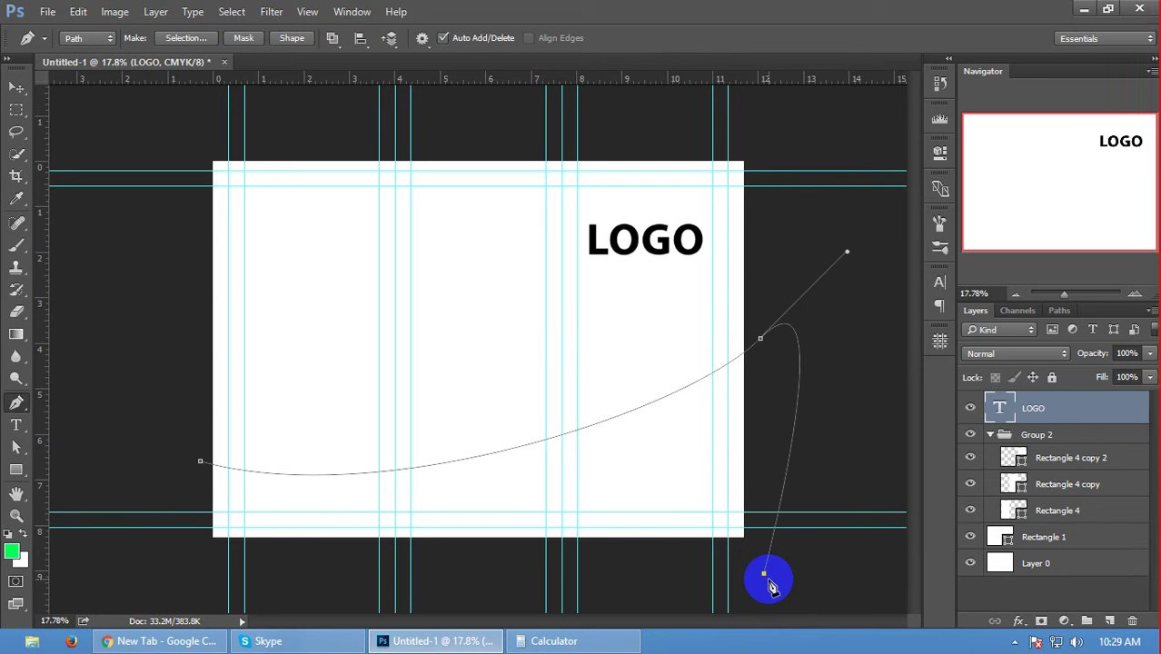
{"action": "key", "text": "ctrl"}
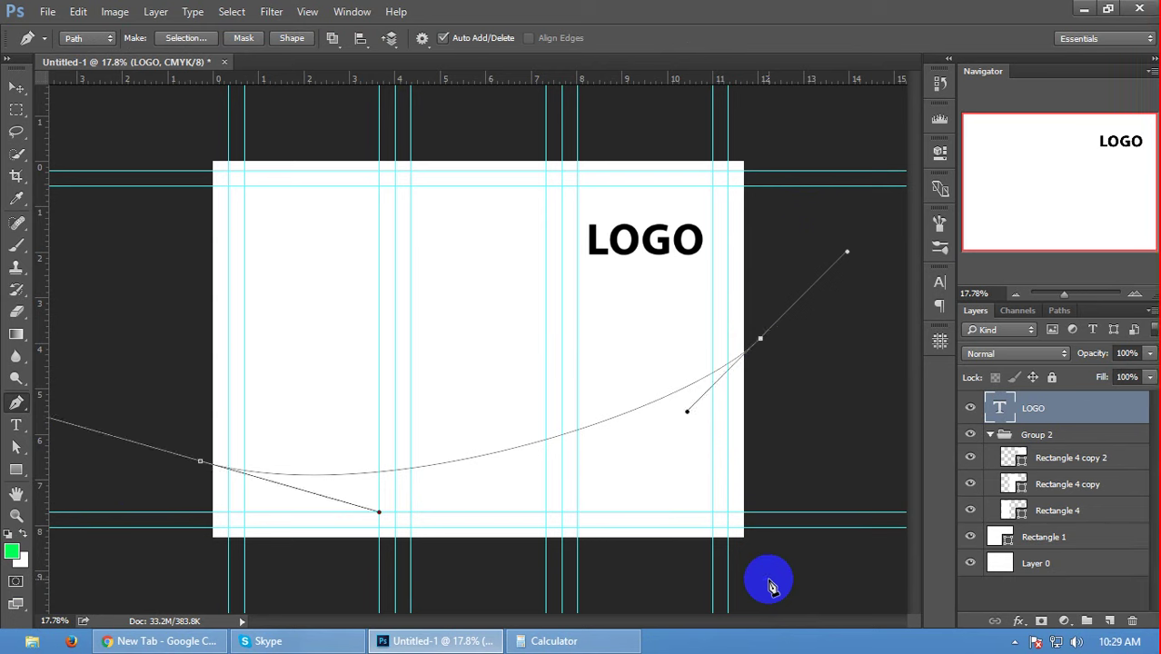
{"action": "left_click", "coordinate": [757, 375]}
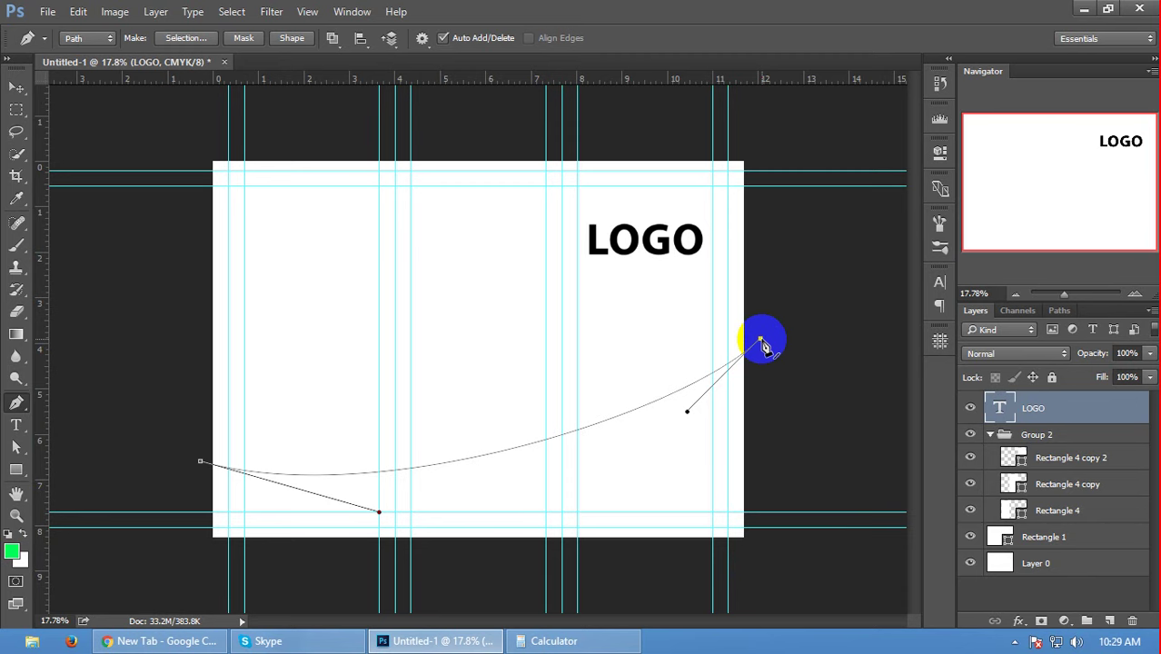
- Add corner points below the page's bottom-right and bottom-left, then close the path at its start
{"action": "left_click", "coordinate": [760, 565]}
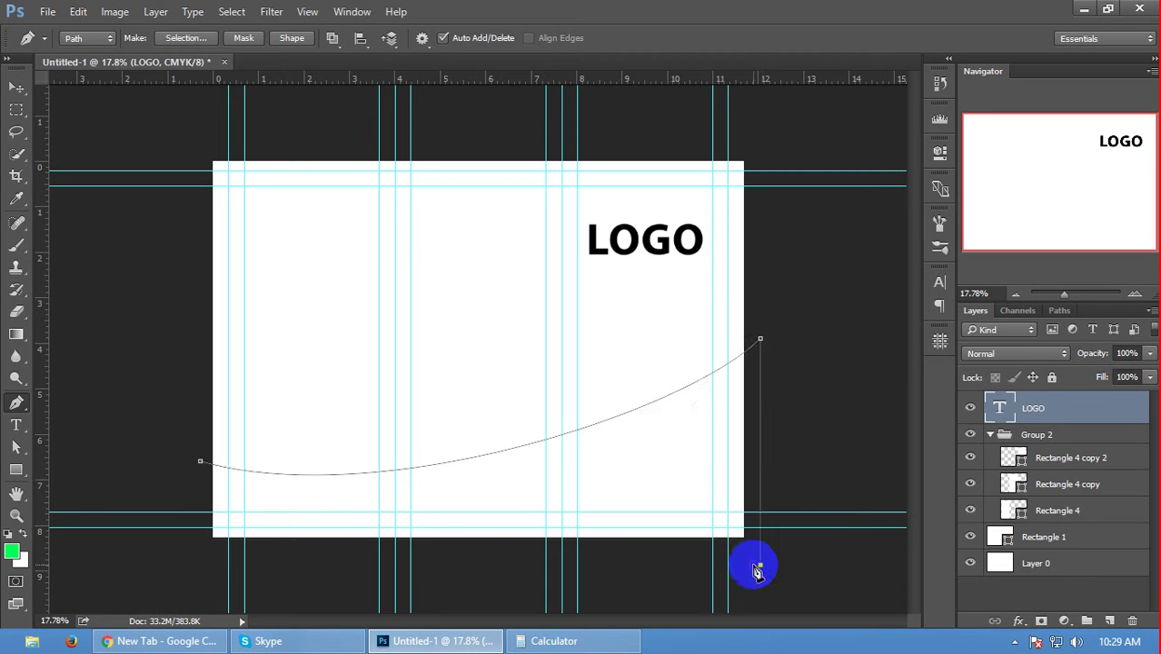
{"action": "left_click", "coordinate": [192, 562]}
{"action": "left_click_drag", "start_coordinate": [199, 461], "coordinate": [179, 531]}
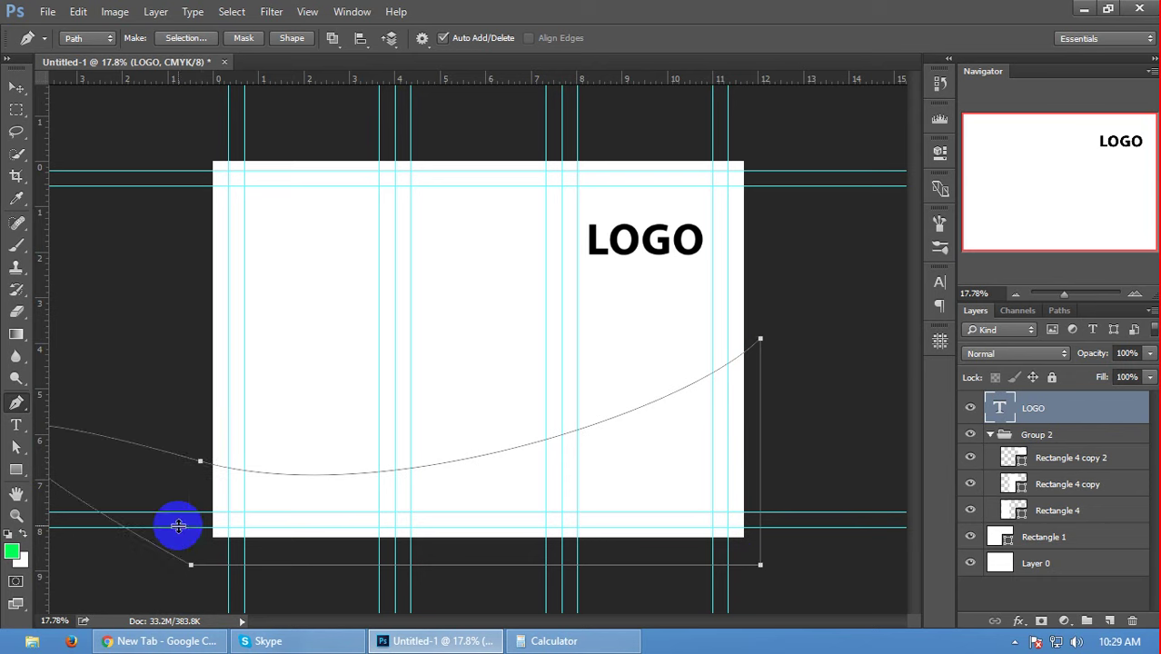
{"action": "left_click_drag", "start_coordinate": [178, 526], "coordinate": [201, 461]}
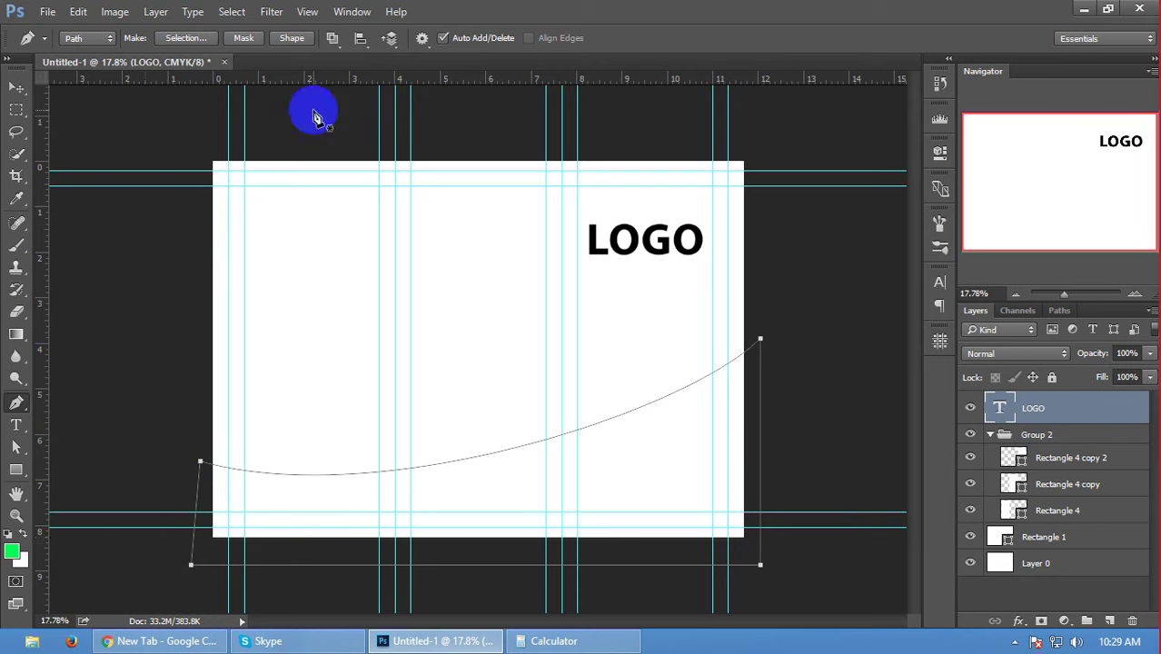
- Convert the curve into a Shape 1 layer filled with bright cyan
{"action": "left_click", "coordinate": [292, 38]}
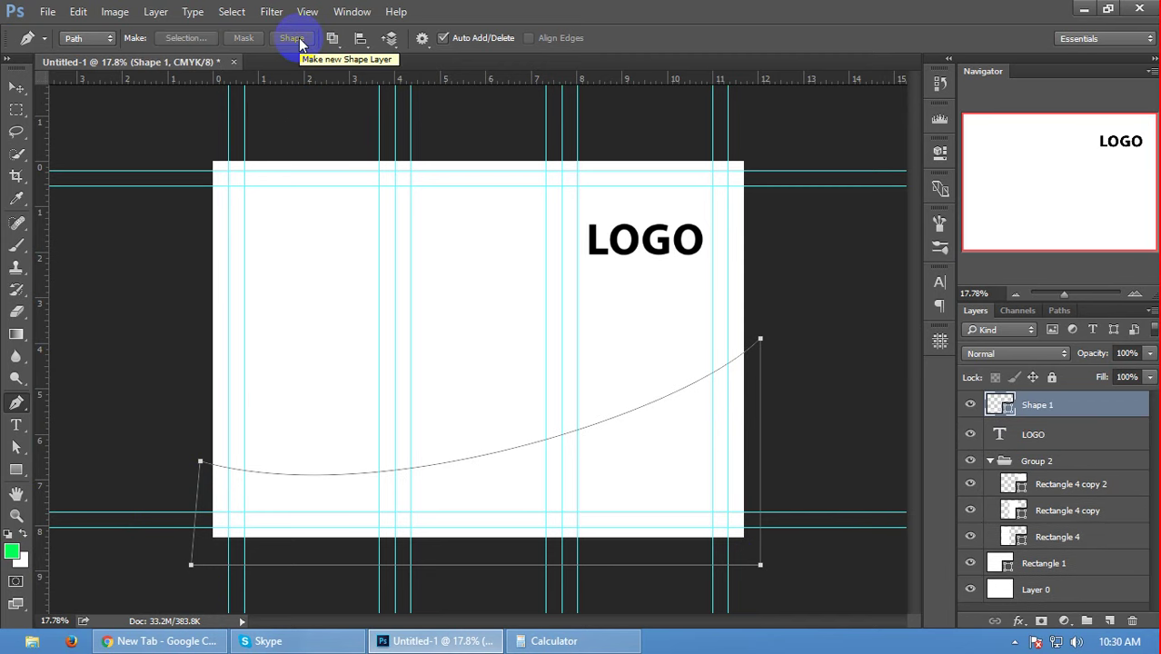
{"action": "left_click", "coordinate": [1006, 408]}
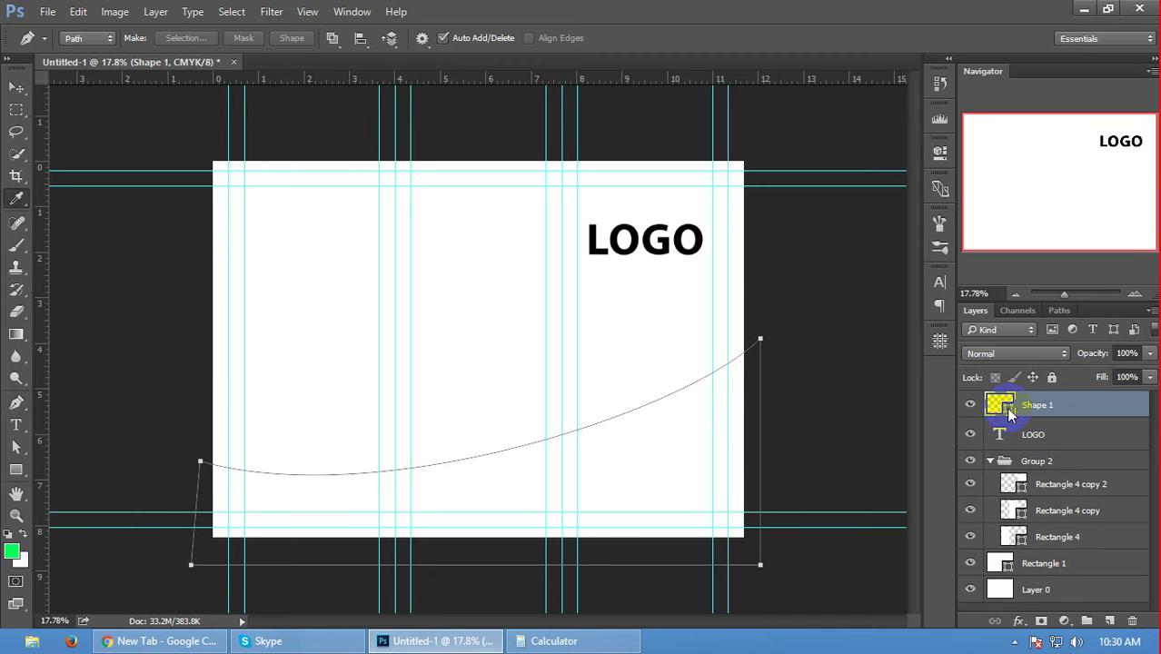
{"action": "double_click", "coordinate": [1005, 407]}
{"action": "left_click_drag", "start_coordinate": [557, 155], "coordinate": [600, 153]}
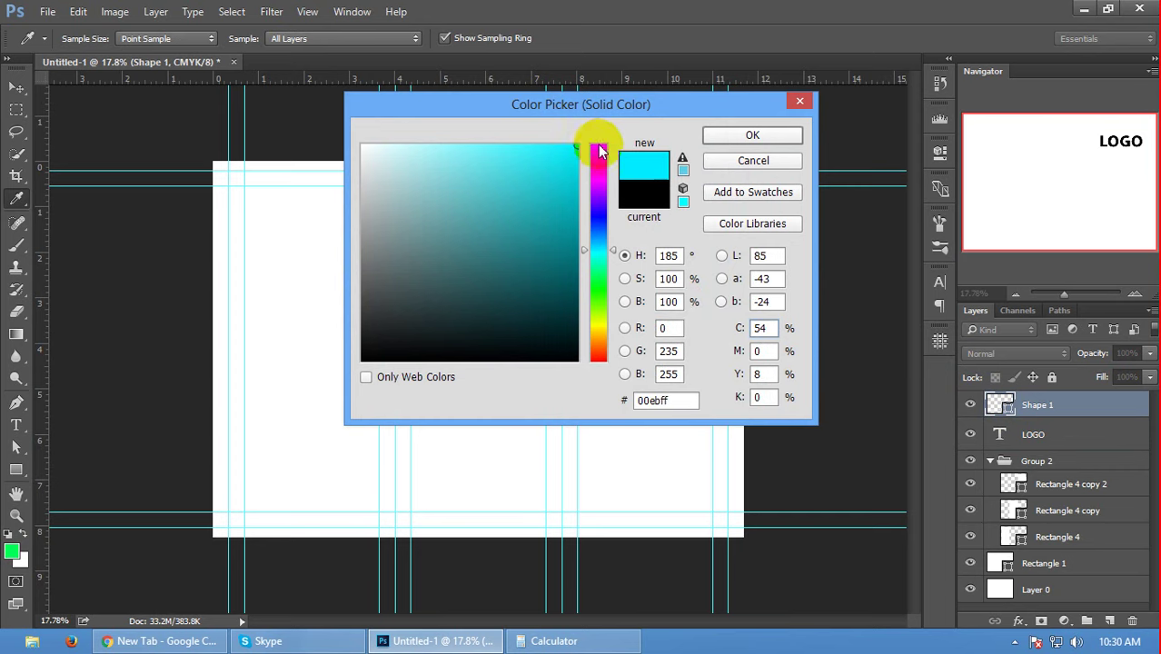
{"action": "left_click", "coordinate": [744, 136]}
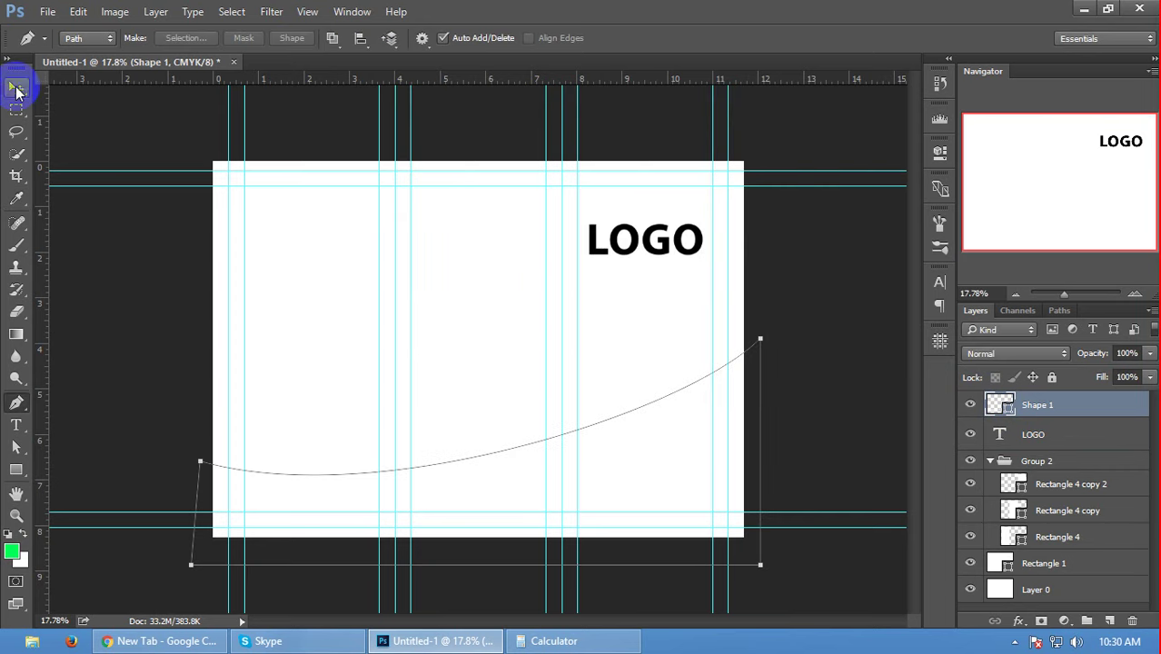
- Change Shape 1's fill to a darker cyan
{"action": "left_click", "coordinate": [16, 88]}
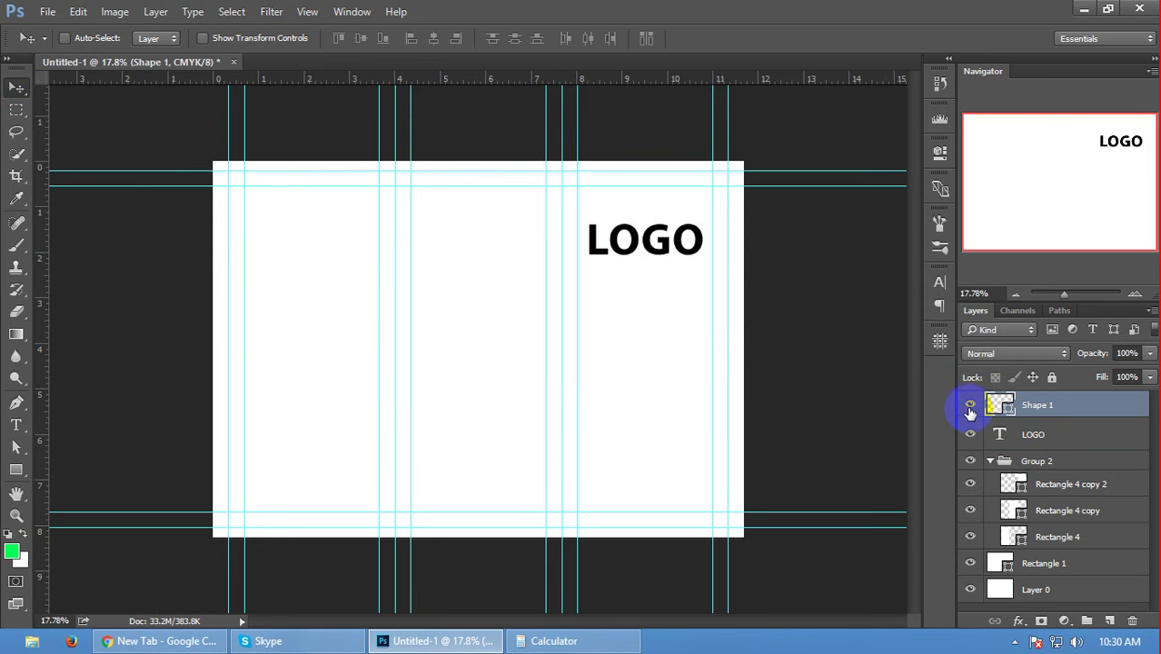
{"action": "key", "text": "a"}
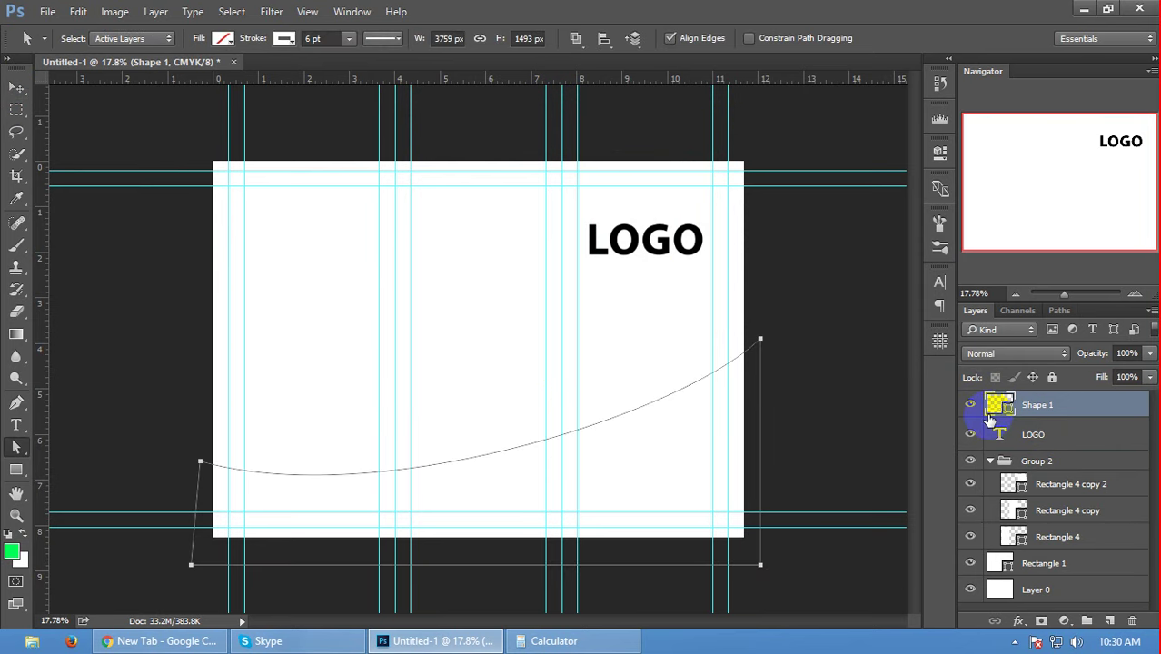
{"action": "key", "text": "p"}
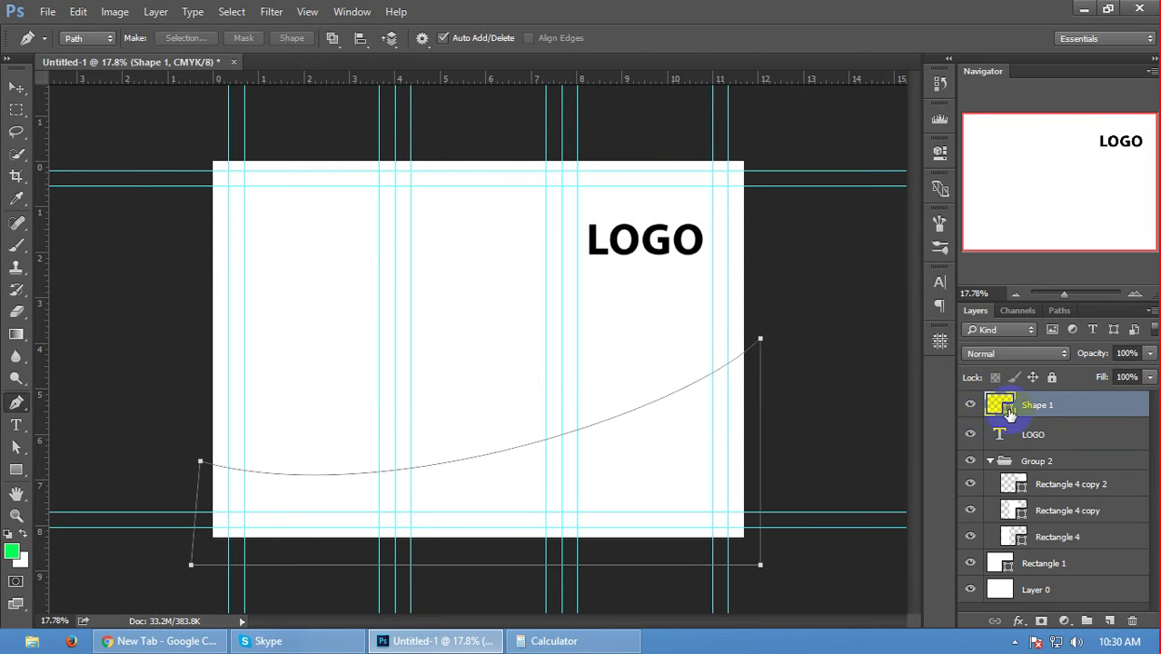
{"action": "double_click", "coordinate": [999, 405]}
{"action": "left_click", "coordinate": [545, 203]}
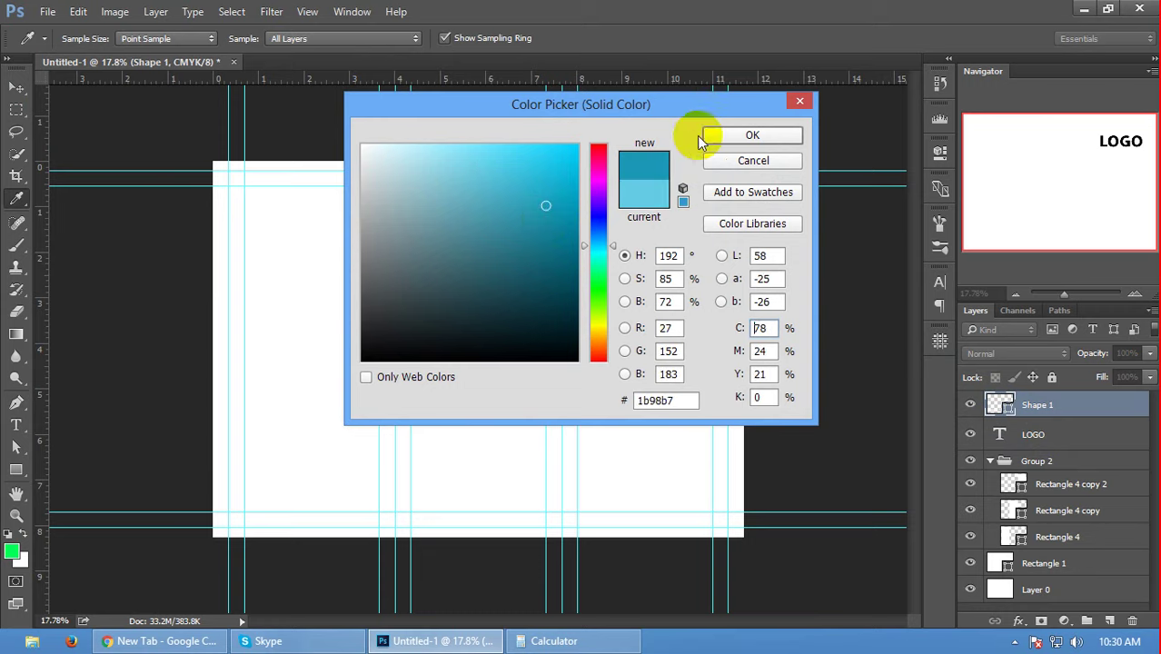
{"action": "left_click", "coordinate": [749, 135]}
{"action": "left_click", "coordinate": [16, 87]}
{"action": "left_click", "coordinate": [608, 432]}
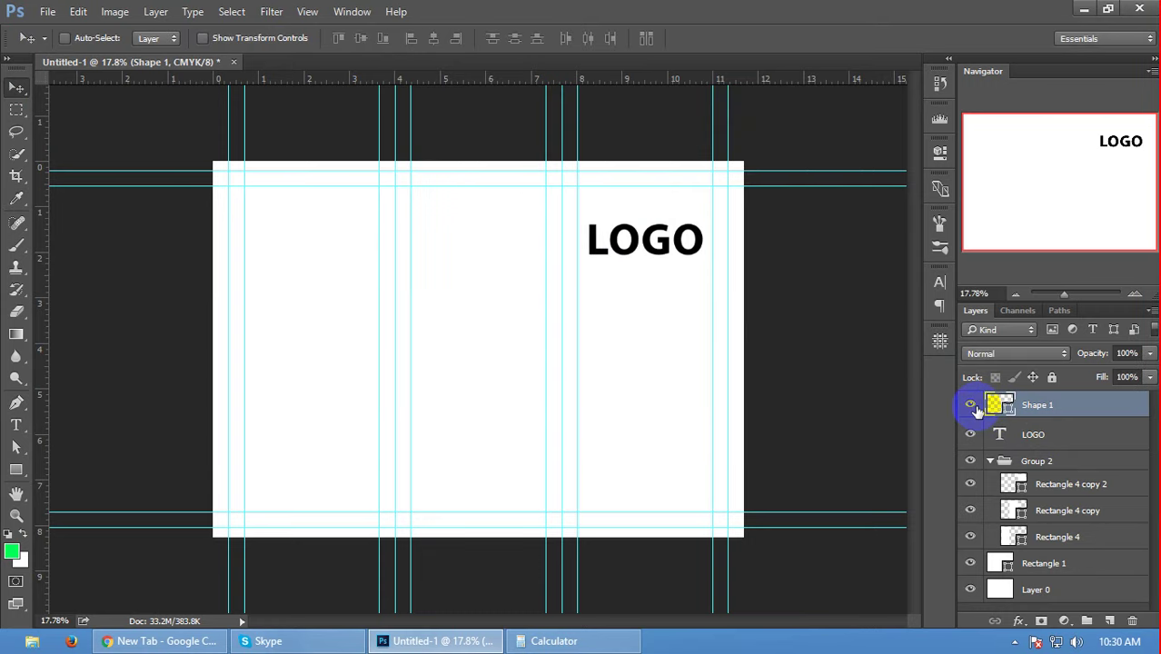
- Return to the Layers panel and set the Pen tool mode to Shape
{"action": "left_click", "coordinate": [1057, 310]}
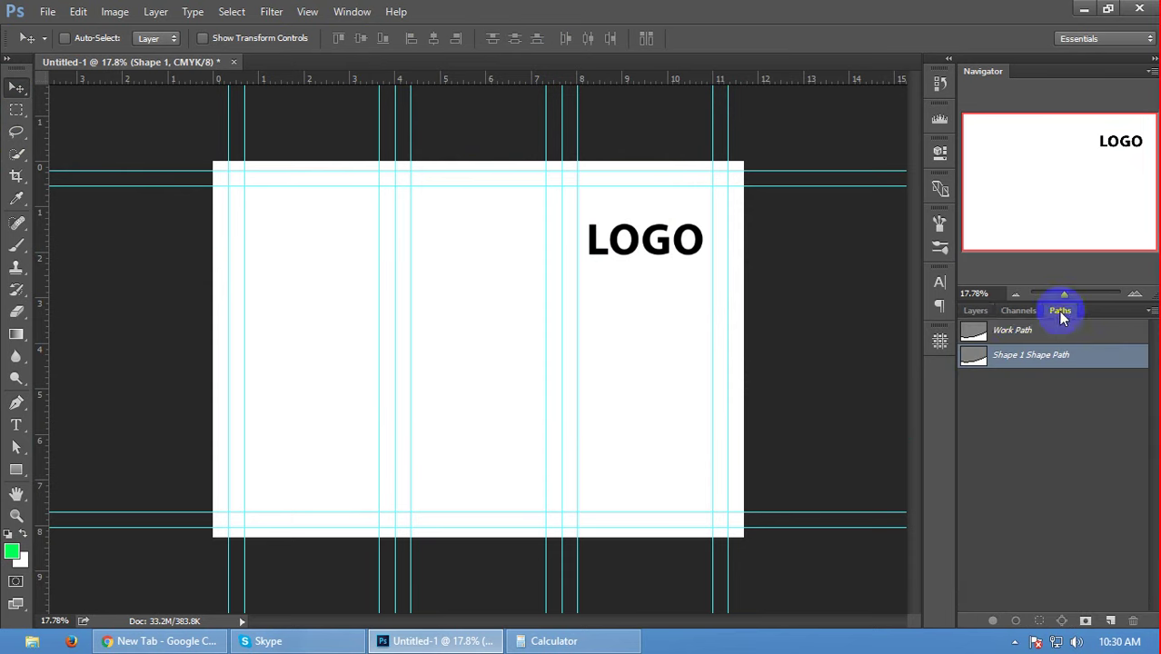
{"action": "left_click", "coordinate": [976, 311]}
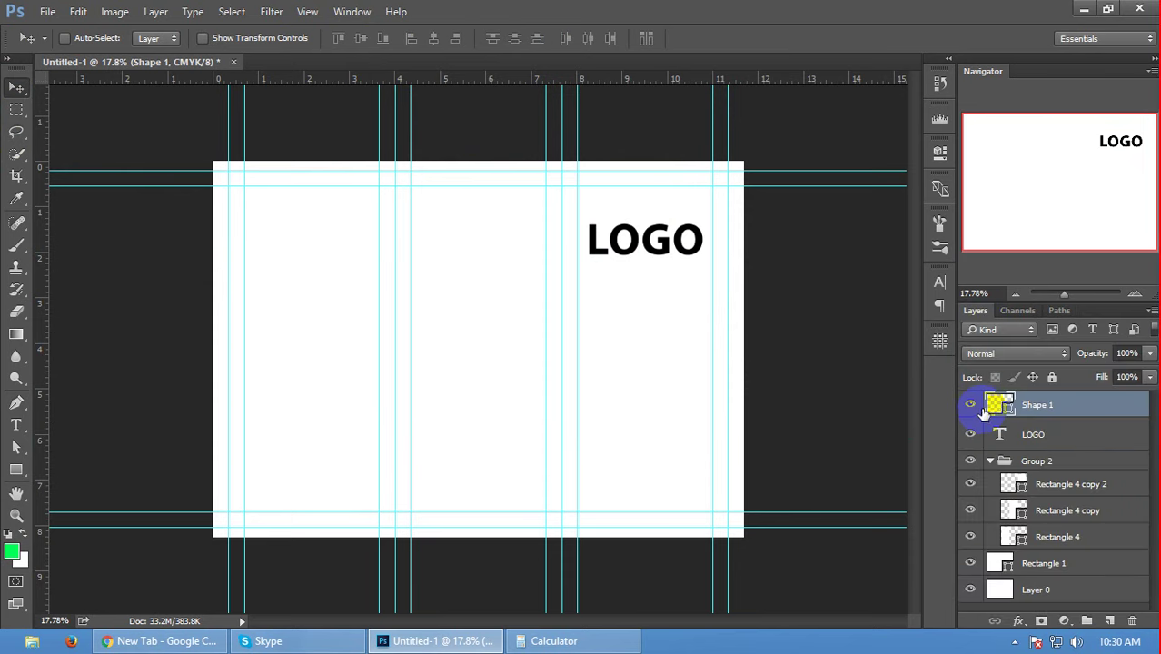
{"action": "left_click", "coordinate": [285, 40]}
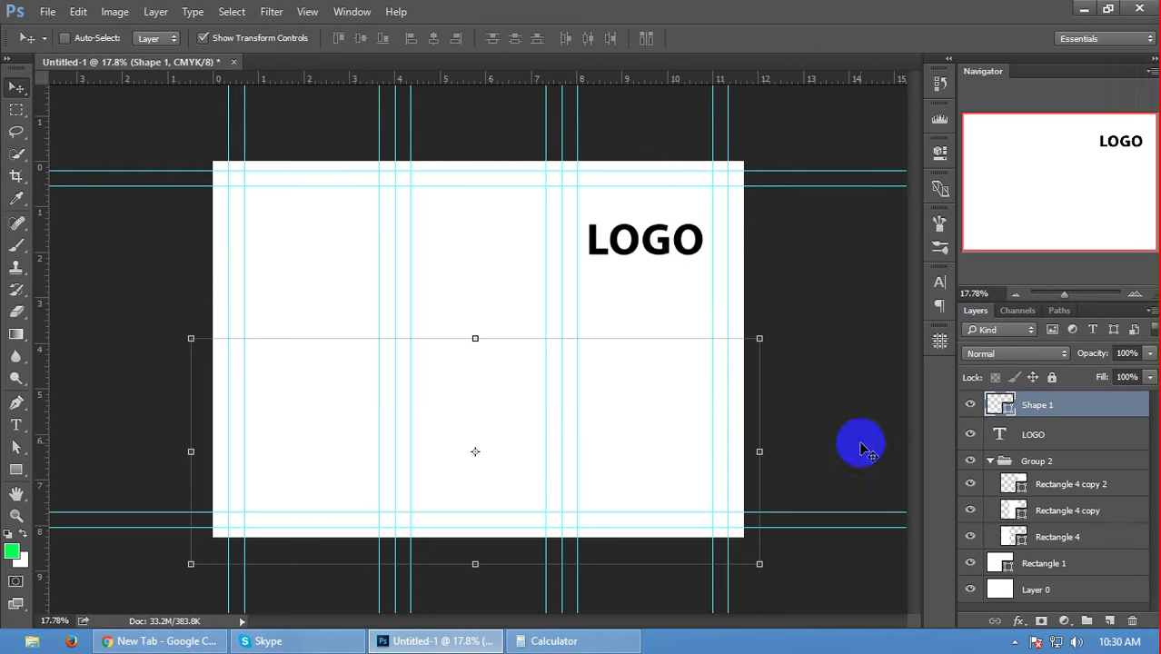
{"action": "key", "text": "p"}
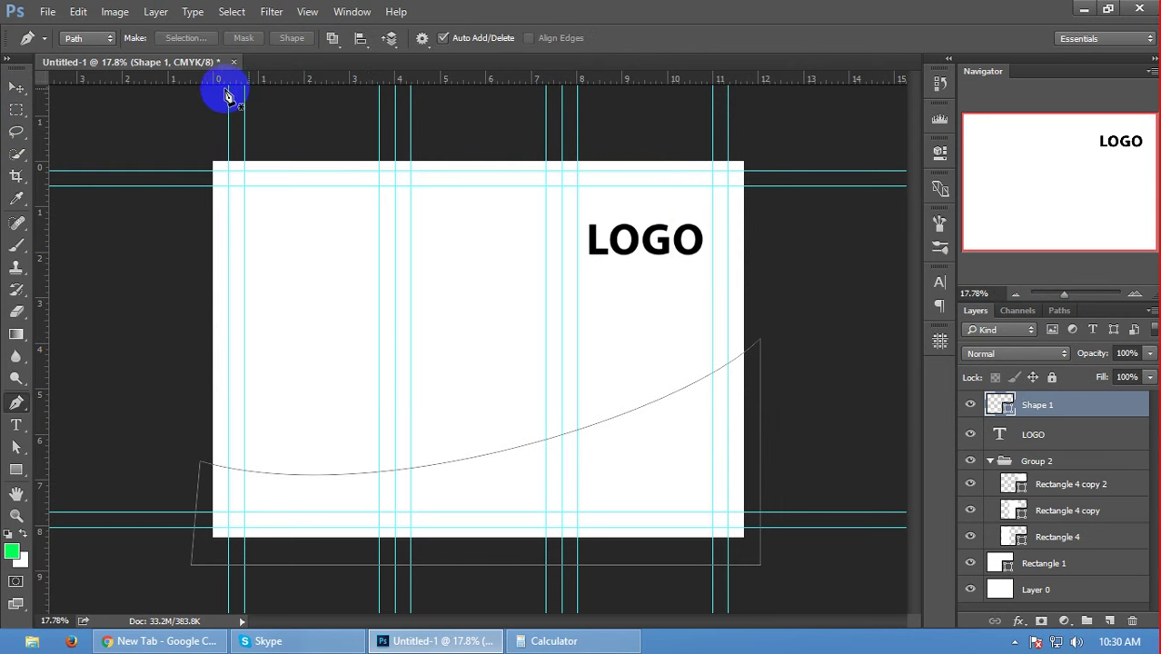
{"action": "left_click", "coordinate": [108, 34]}
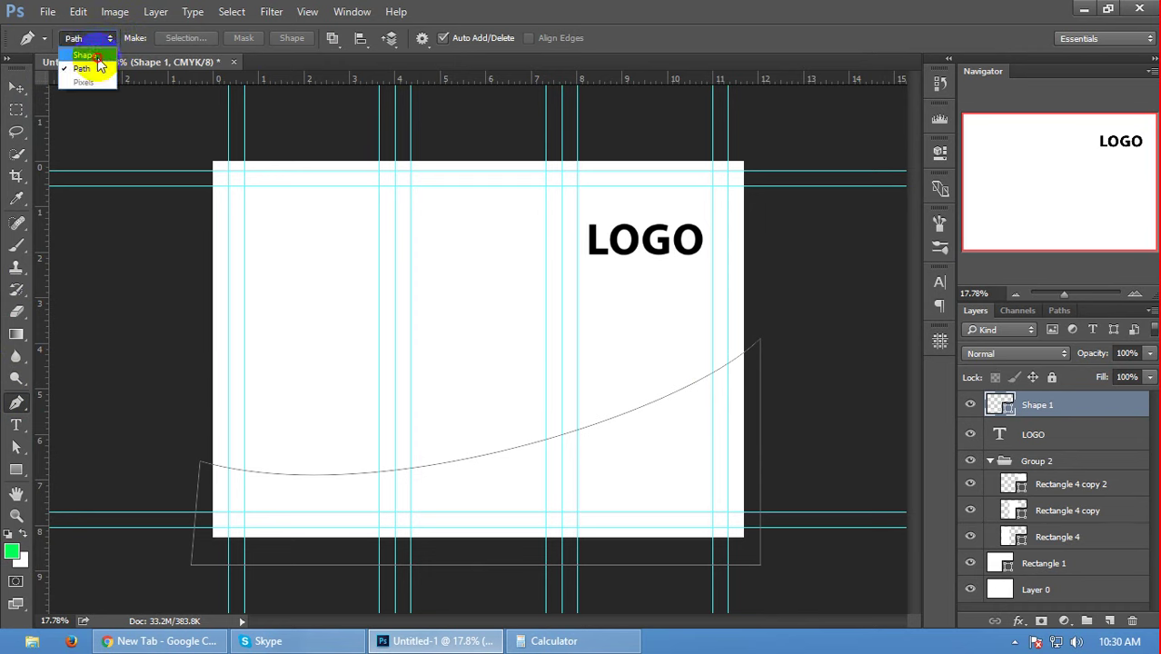
{"action": "left_click", "coordinate": [91, 56]}
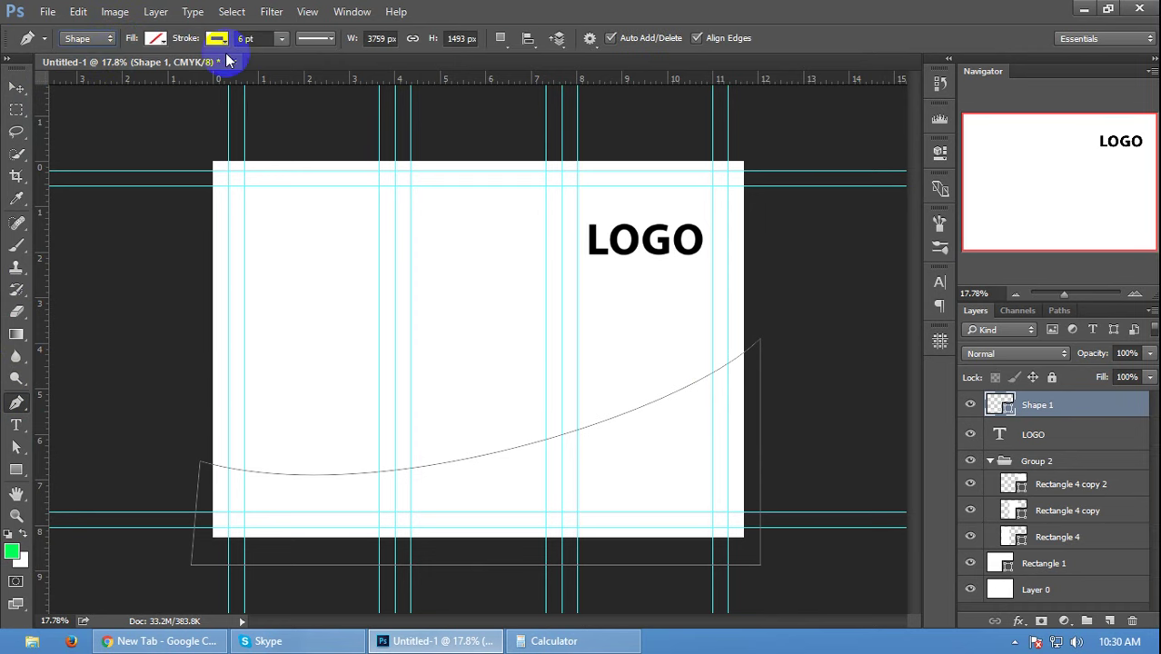
- Give the wave a dark navy fill and no stroke
{"action": "left_click", "coordinate": [155, 38]}
{"action": "left_click", "coordinate": [110, 151]}
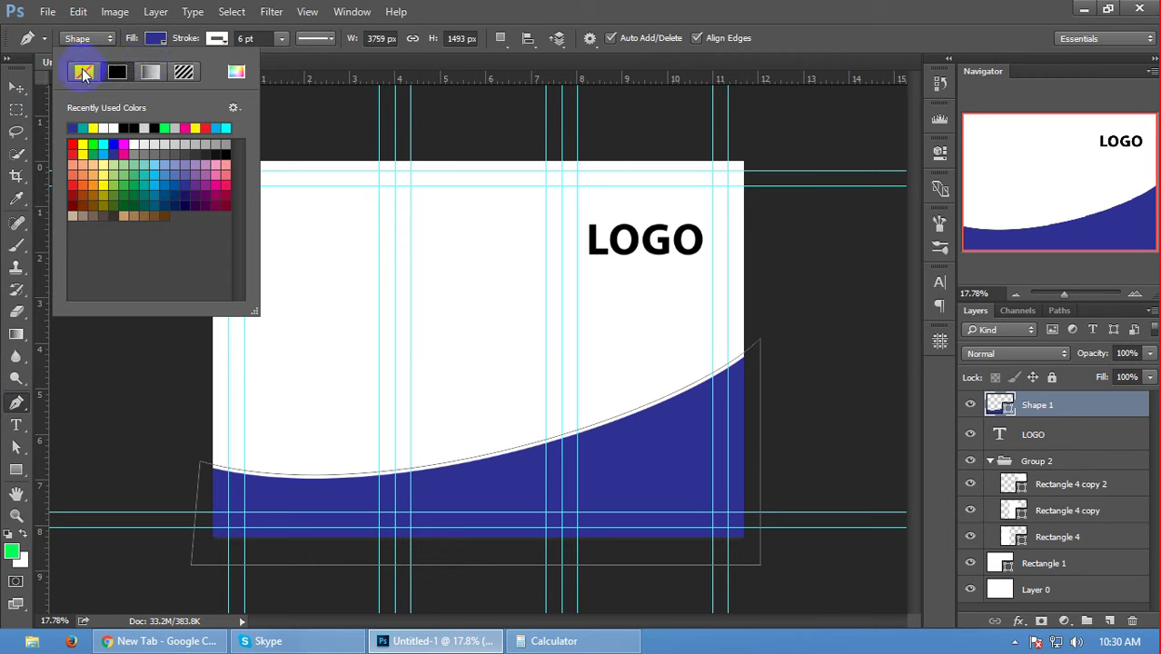
{"action": "left_click", "coordinate": [16, 87]}
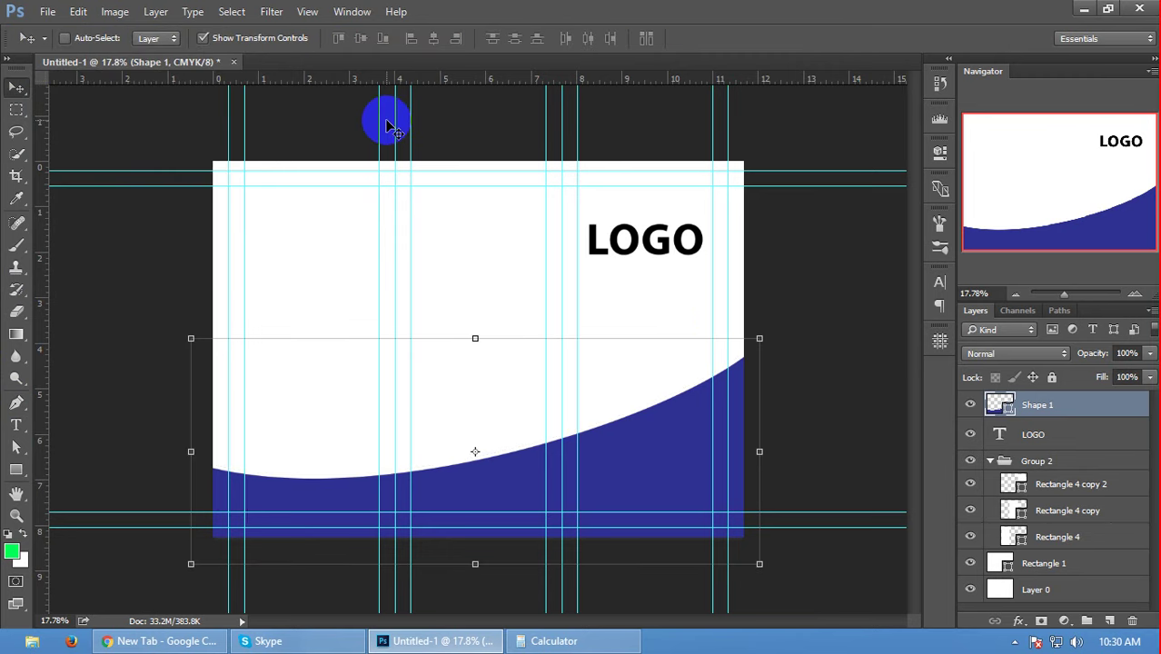
{"action": "key", "text": "p"}
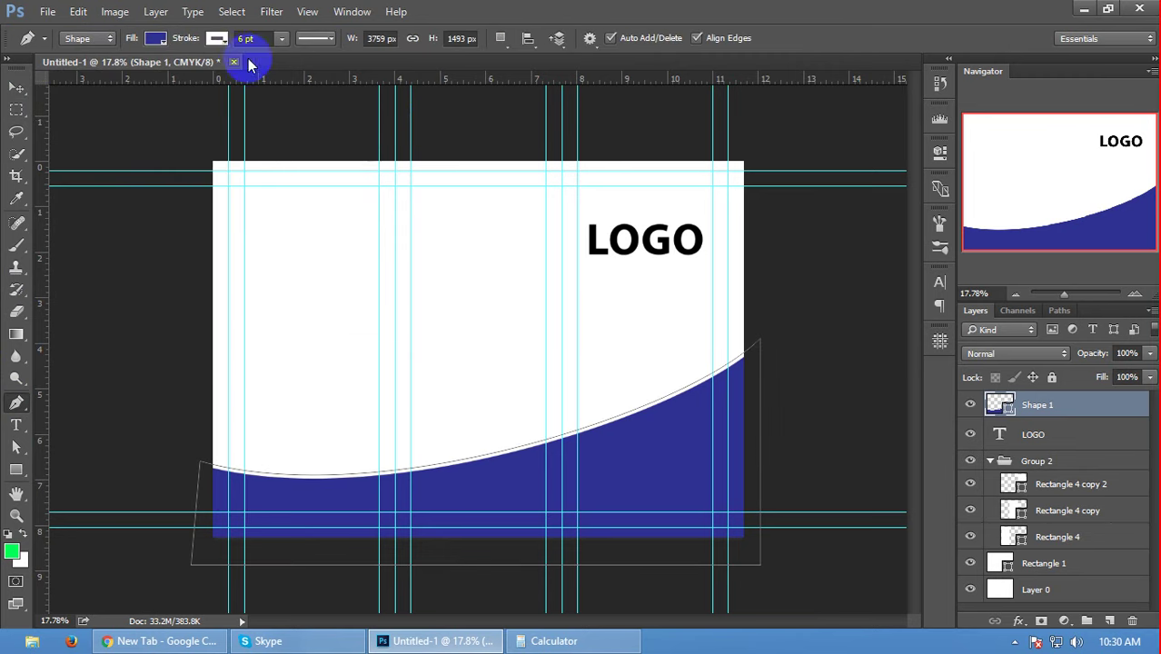
{"action": "left_click", "coordinate": [216, 38]}
{"action": "left_click", "coordinate": [145, 73]}
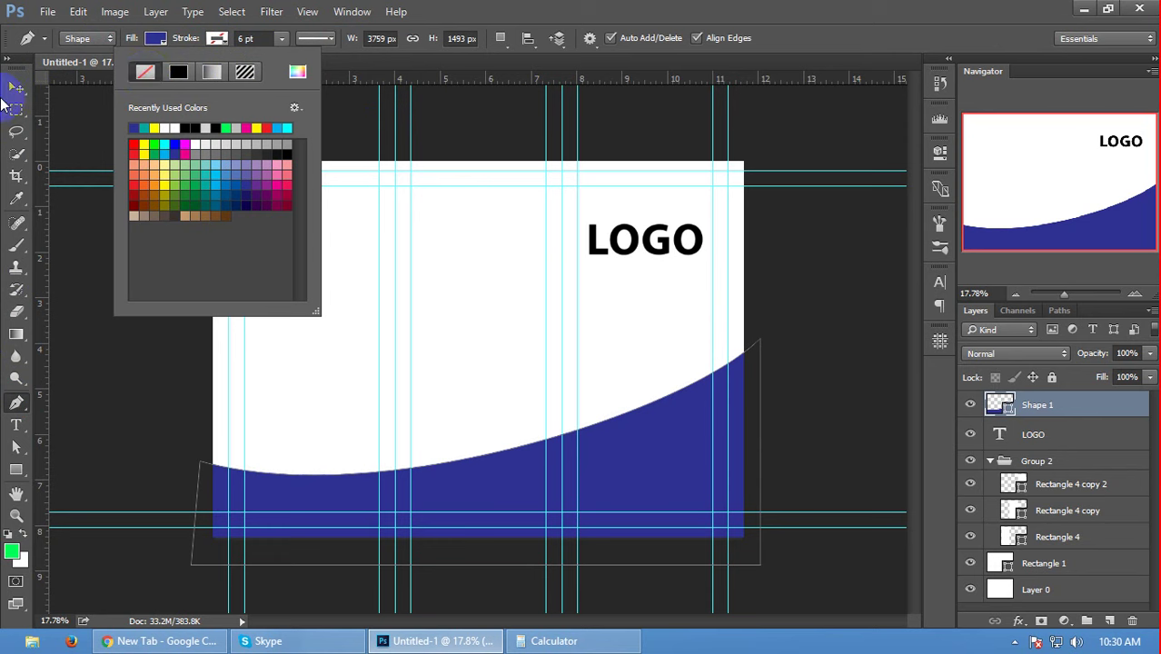
{"action": "left_click", "coordinate": [17, 86]}
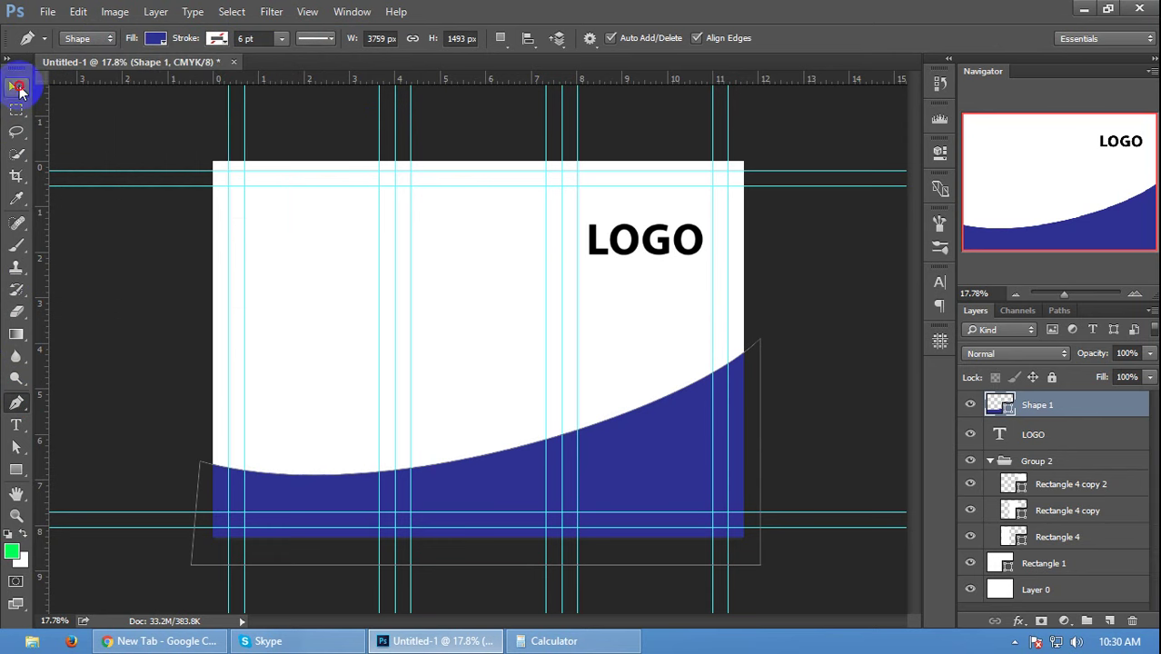
- Try out colours in the Color Picker and move the wave's fill toward a cyan-blue hue
{"action": "double_click", "coordinate": [999, 404]}
{"action": "left_click", "coordinate": [605, 293]}
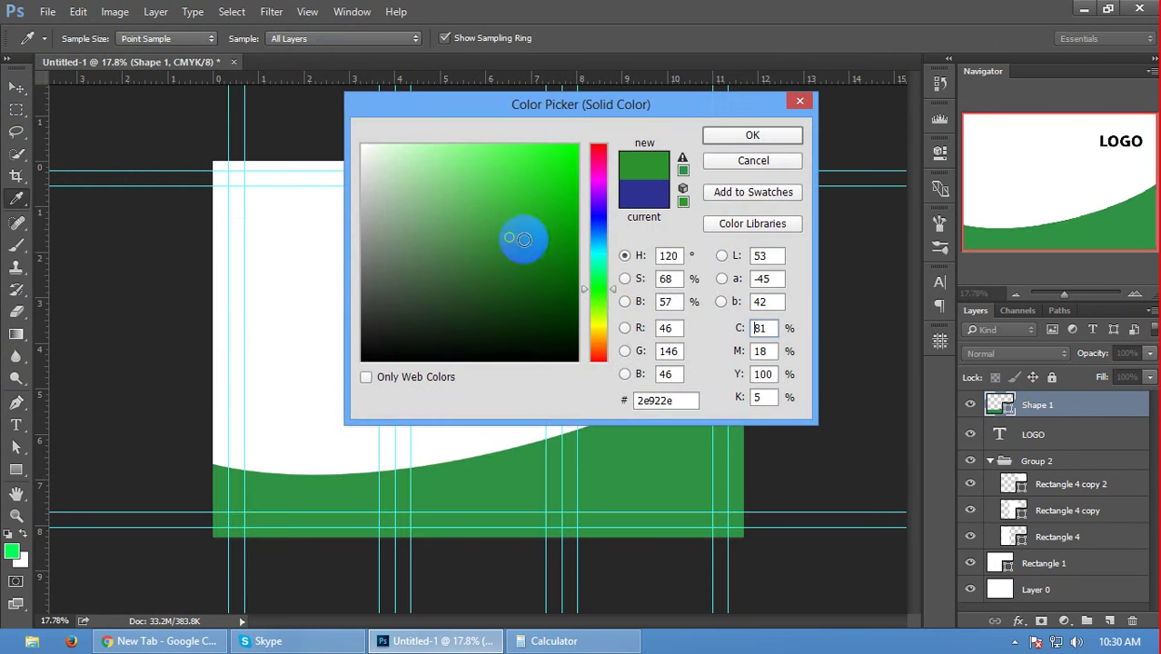
{"action": "left_click", "coordinate": [242, 498]}
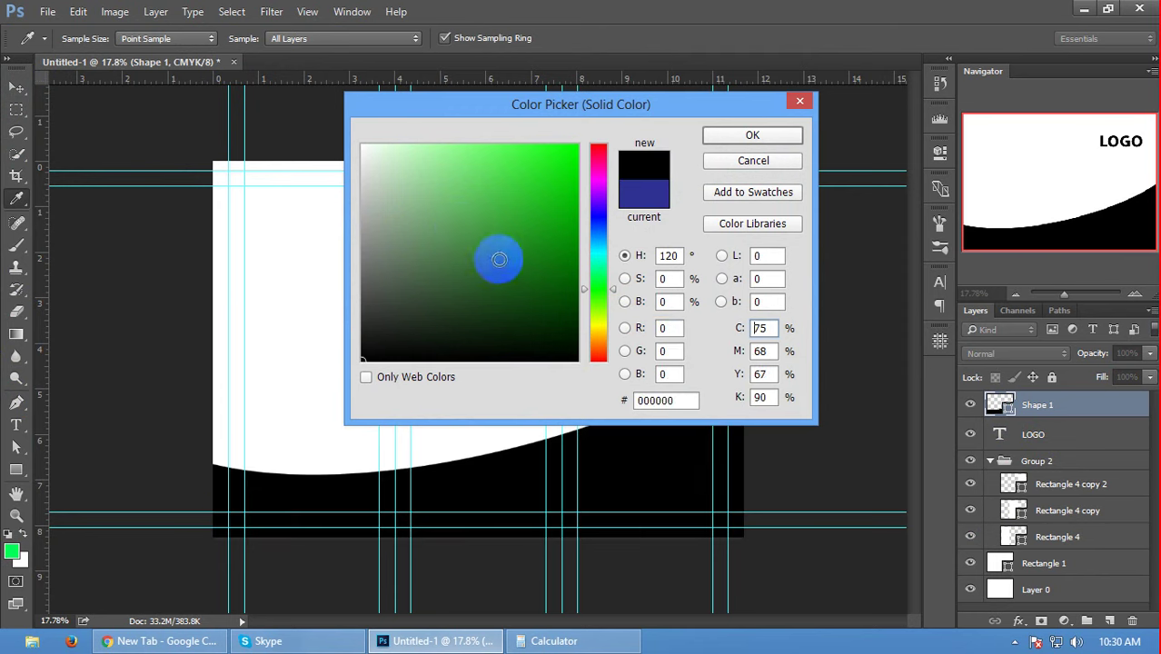
{"action": "mouse_move", "coordinate": [498, 254]}
{"action": "left_mouse_down"}
{"action": "mouse_move", "coordinate": [609, 174]}
{"action": "mouse_move", "coordinate": [333, 113]}
{"action": "left_mouse_up"}
{"action": "mouse_move", "coordinate": [530, 212]}
{"action": "left_mouse_down"}
{"action": "mouse_move", "coordinate": [578, 242]}
{"action": "mouse_move", "coordinate": [598, 239]}
{"action": "mouse_move", "coordinate": [571, 149]}
{"action": "mouse_move", "coordinate": [581, 165]}
{"action": "left_mouse_up"}
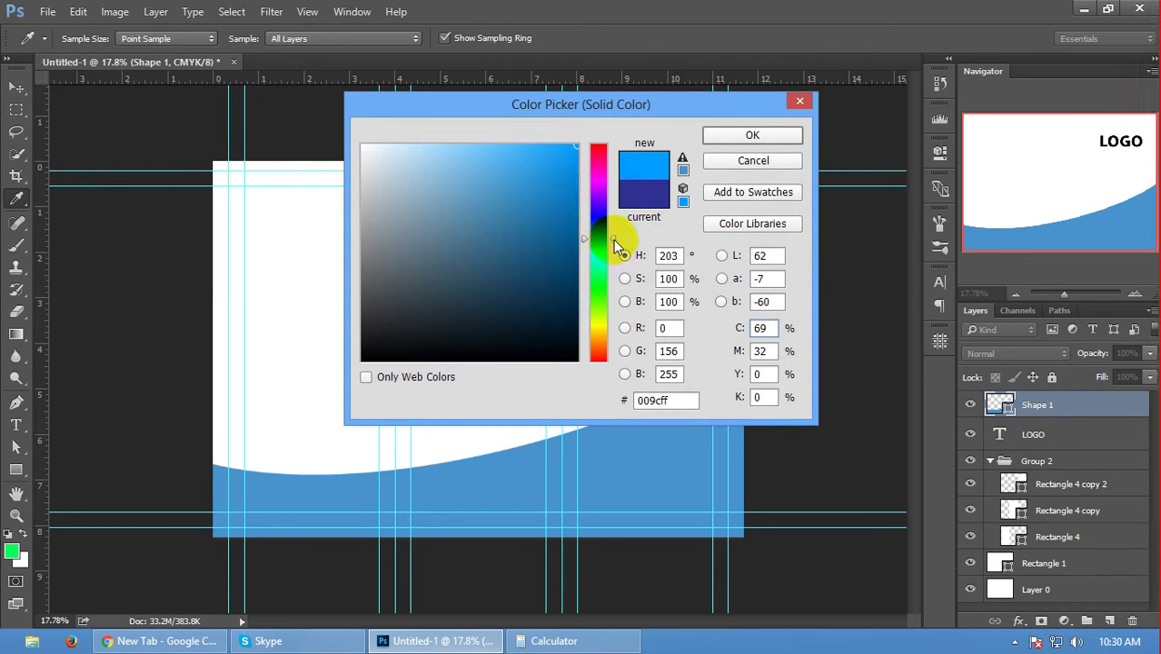
{"action": "left_click_drag", "start_coordinate": [613, 240], "coordinate": [614, 247]}
{"action": "left_click_drag", "start_coordinate": [565, 155], "coordinate": [578, 145]}
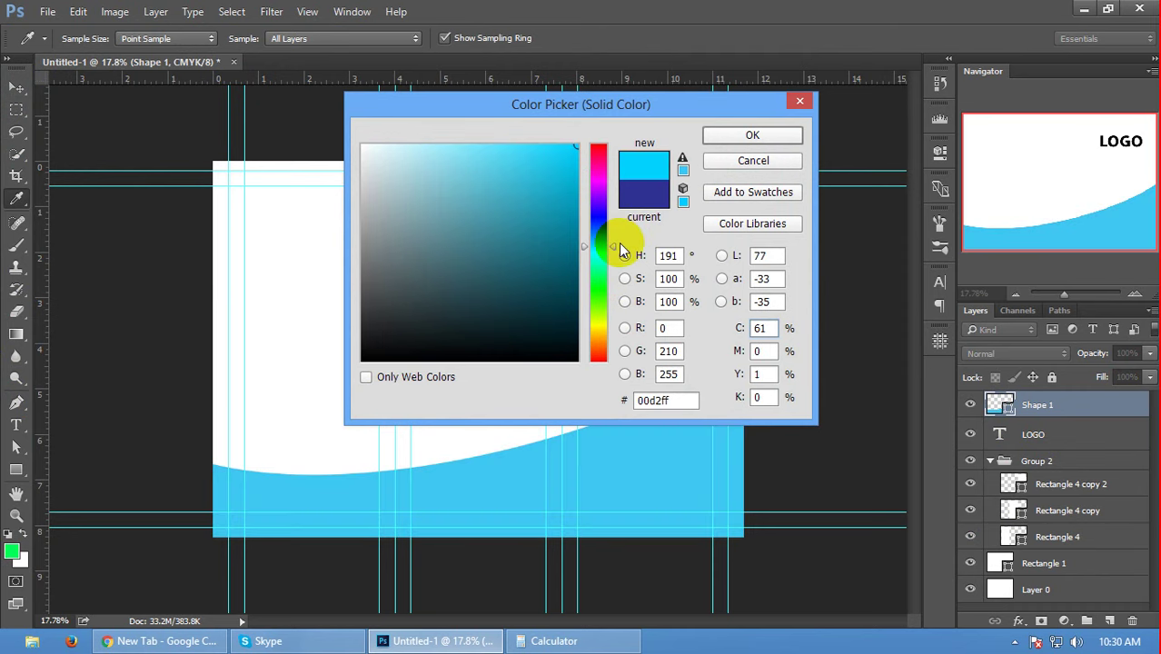
{"action": "left_click_drag", "start_coordinate": [615, 248], "coordinate": [615, 245]}
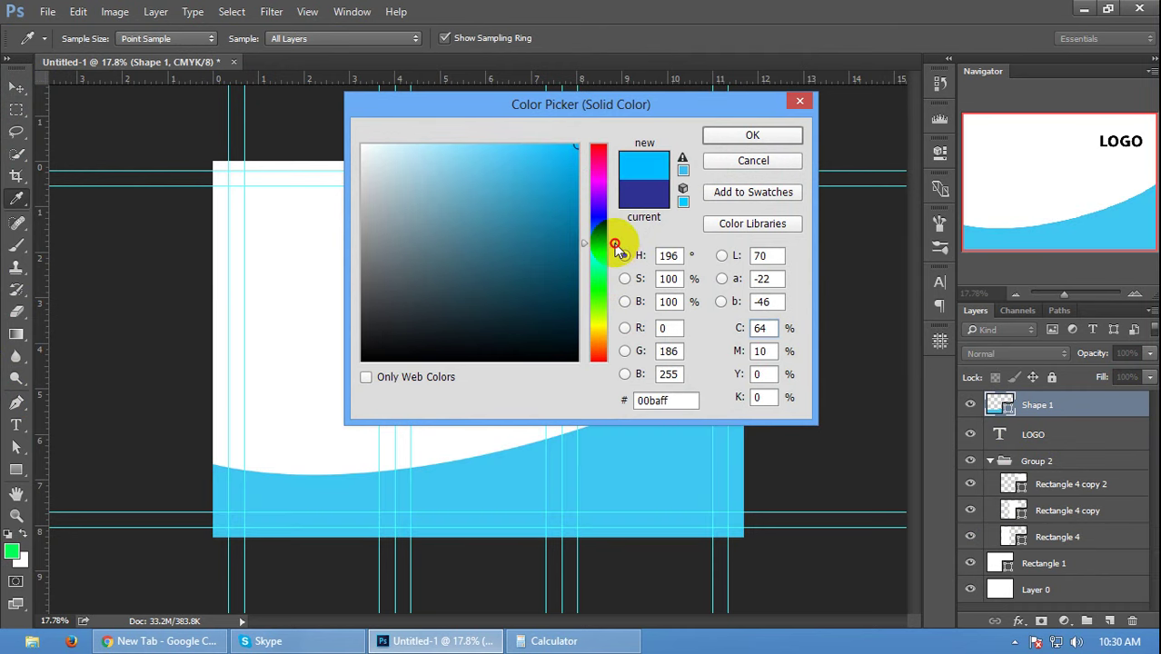
- Set the fill to C 100, M 20, Y 0, K 0 and confirm the bright blue
{"action": "left_click", "coordinate": [762, 328]}
{"action": "type", "text": "100"}
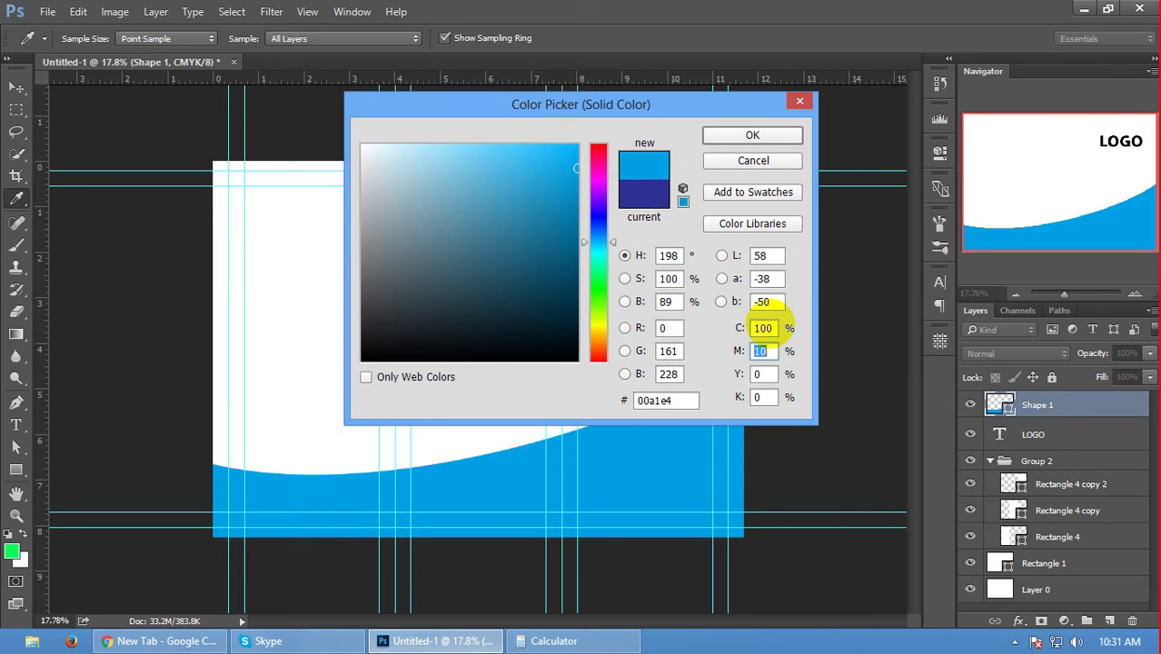
{"action": "key", "text": "Tab"}
{"action": "type", "text": "10"}
{"action": "key", "text": "Tab"}
{"action": "type", "text": "20"}
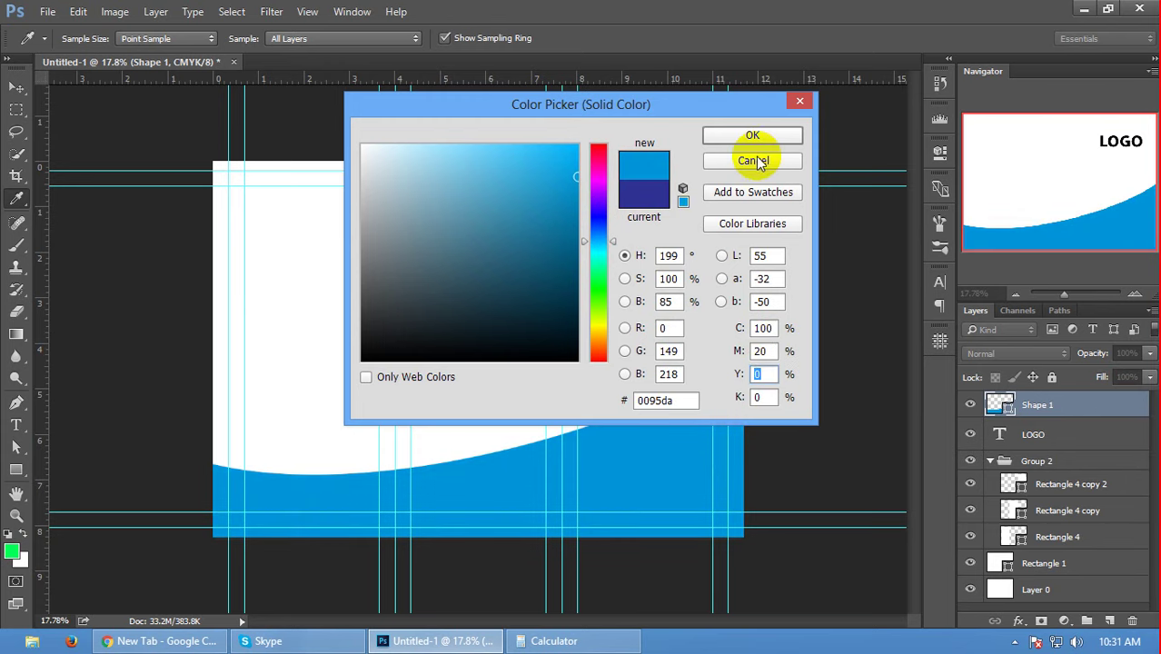
{"action": "left_click", "coordinate": [752, 135]}
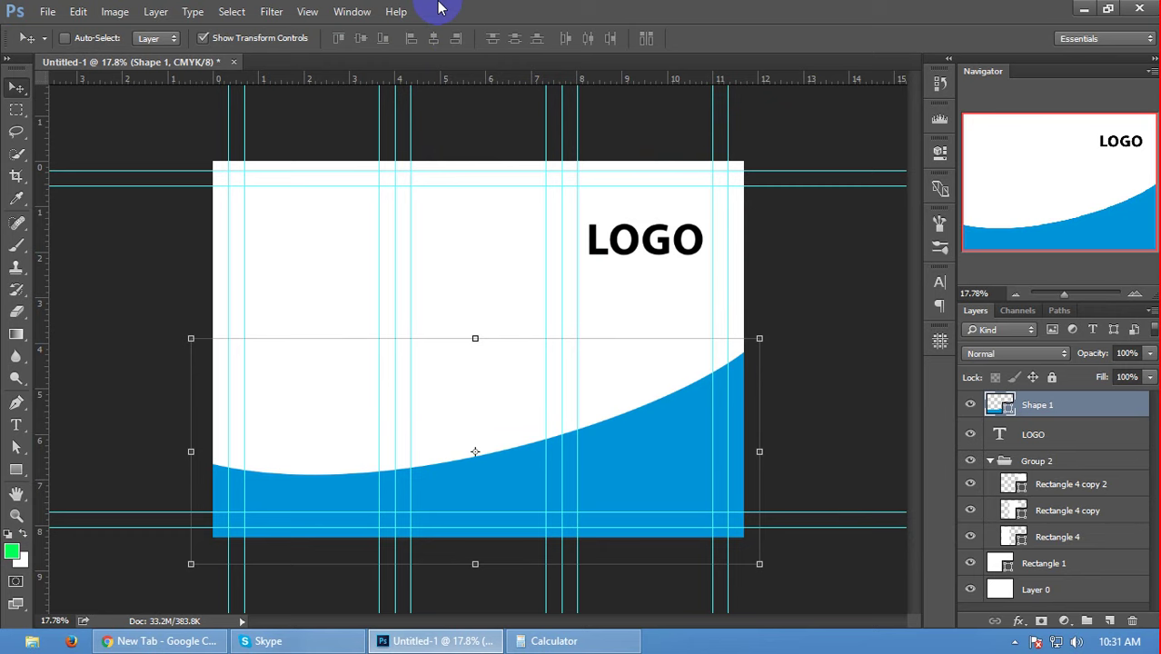
- Select the Shape 1 wave layer and duplicate it with Ctrl+J as Shape 1 copy
{"action": "key", "text": "ctrl+semicolon"}
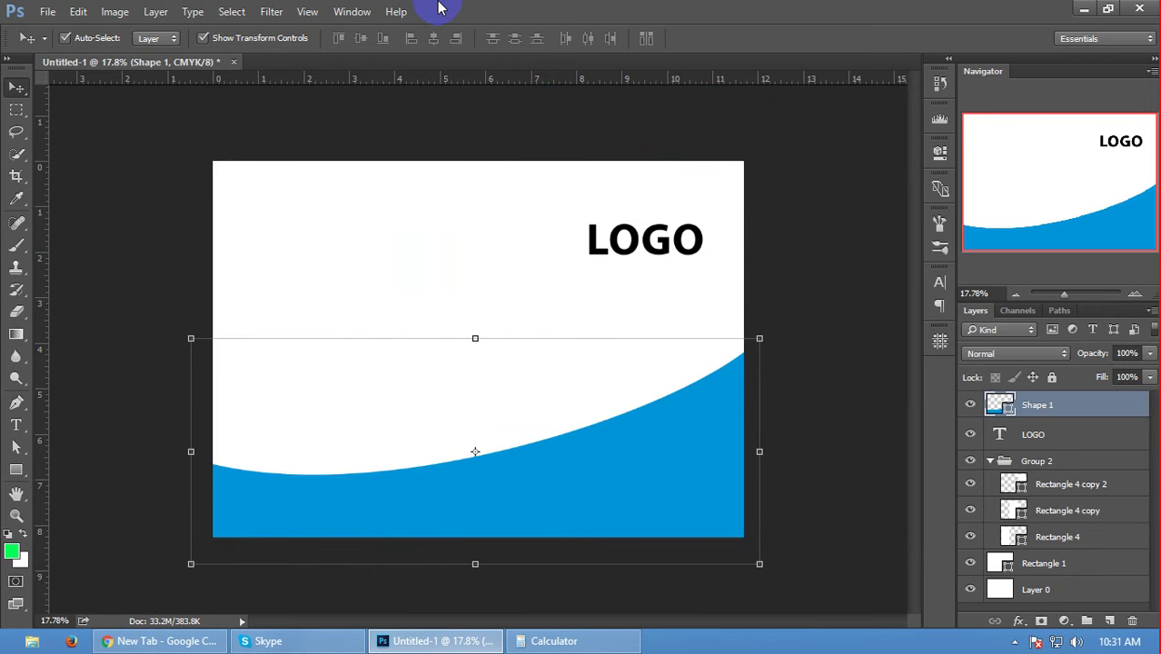
{"action": "key", "text": "ctrl+semicolon"}
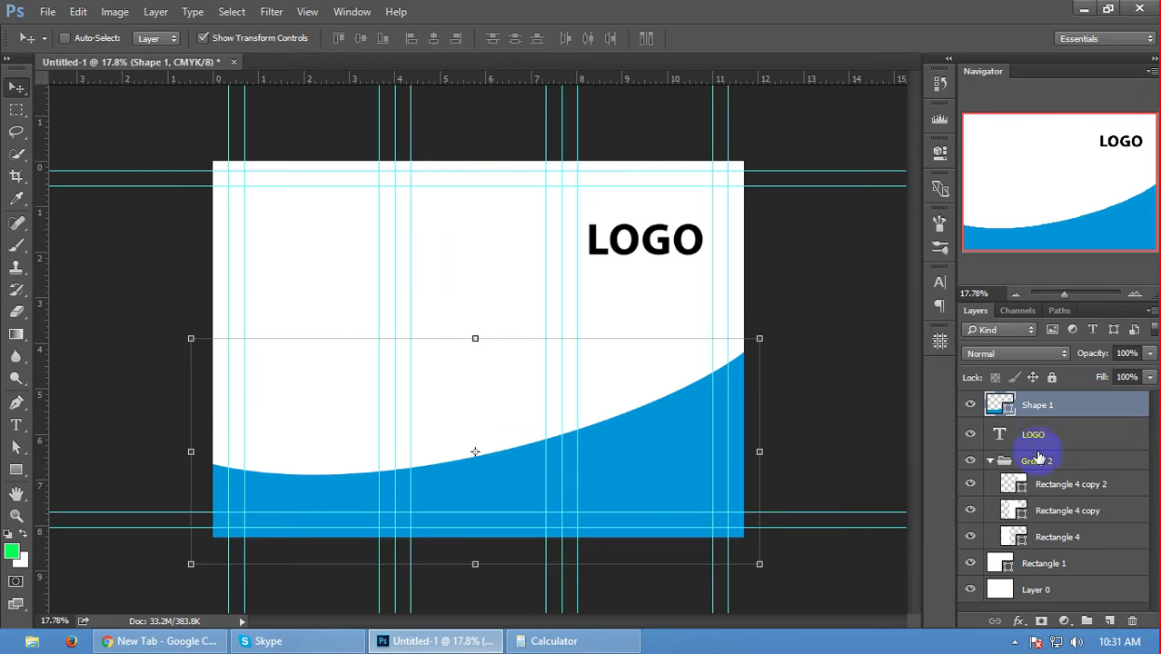
{"action": "left_click", "coordinate": [1008, 435]}
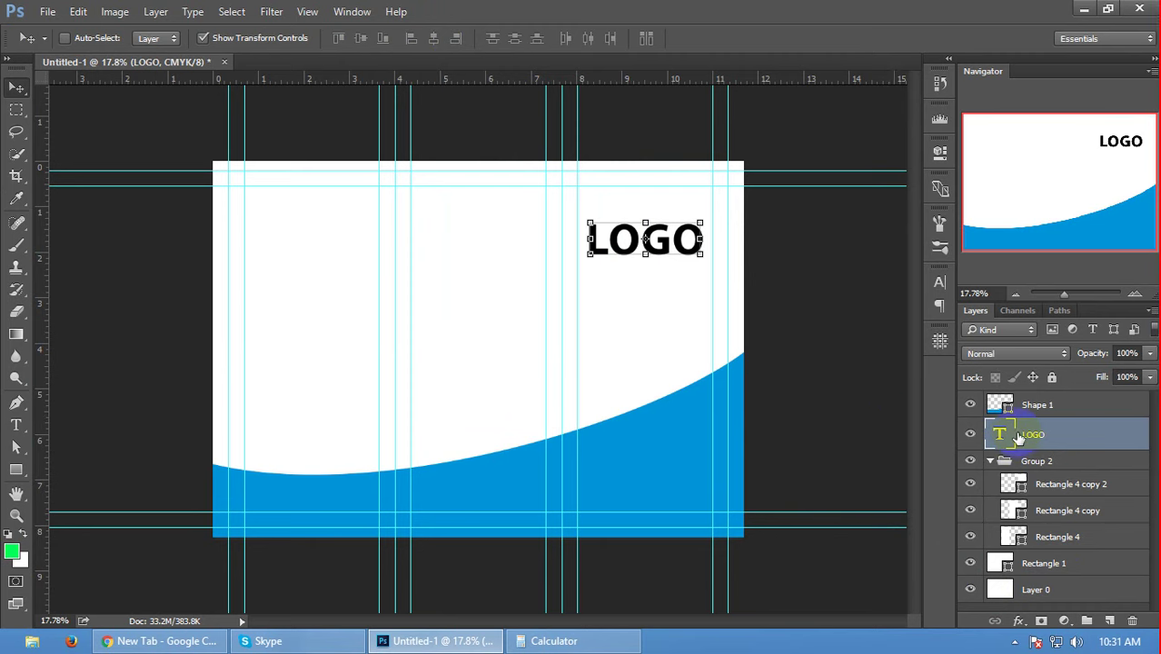
{"action": "left_click", "coordinate": [625, 445], "text": "ctrl"}
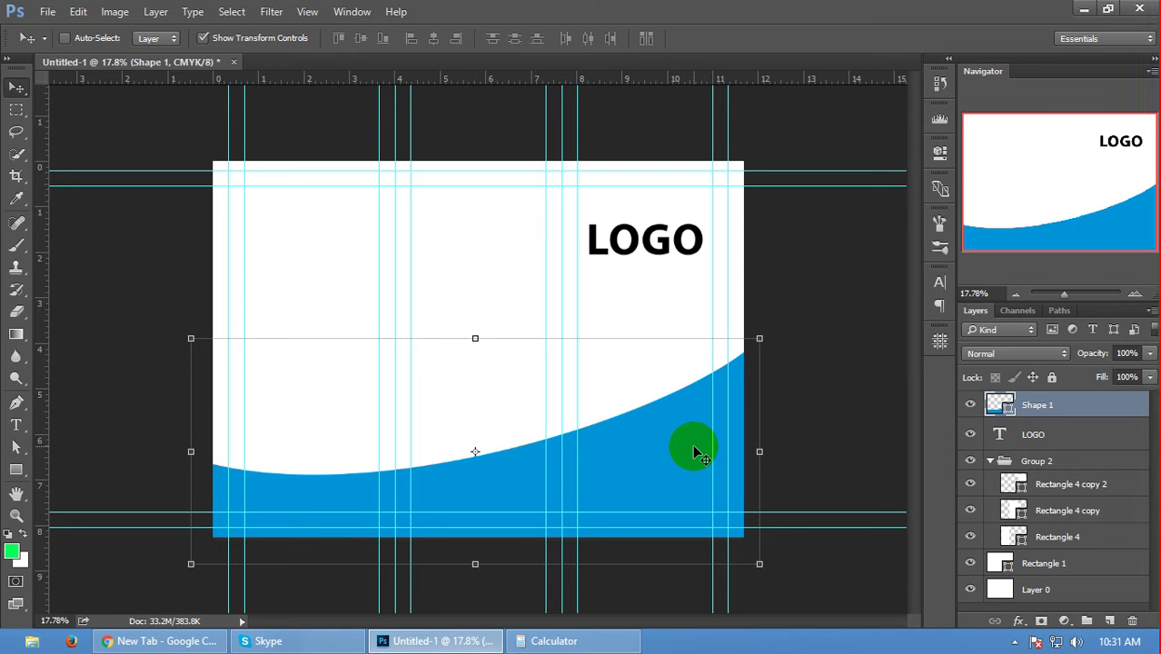
{"action": "key", "text": "ctrl"}
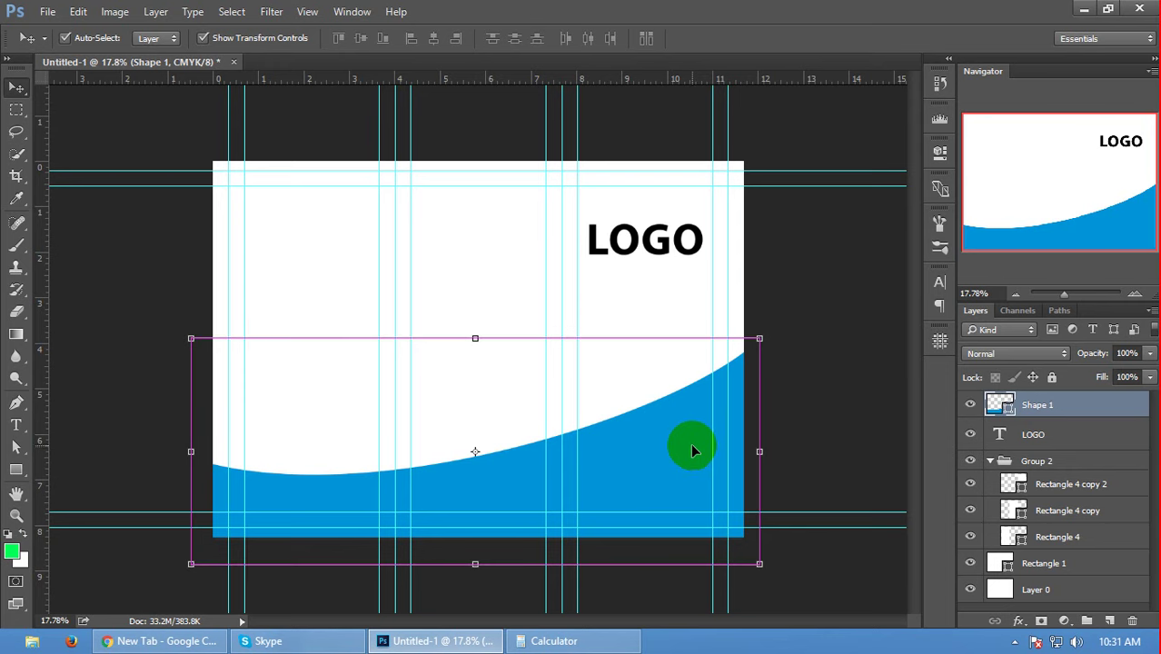
{"action": "key", "text": "ctrl+j"}
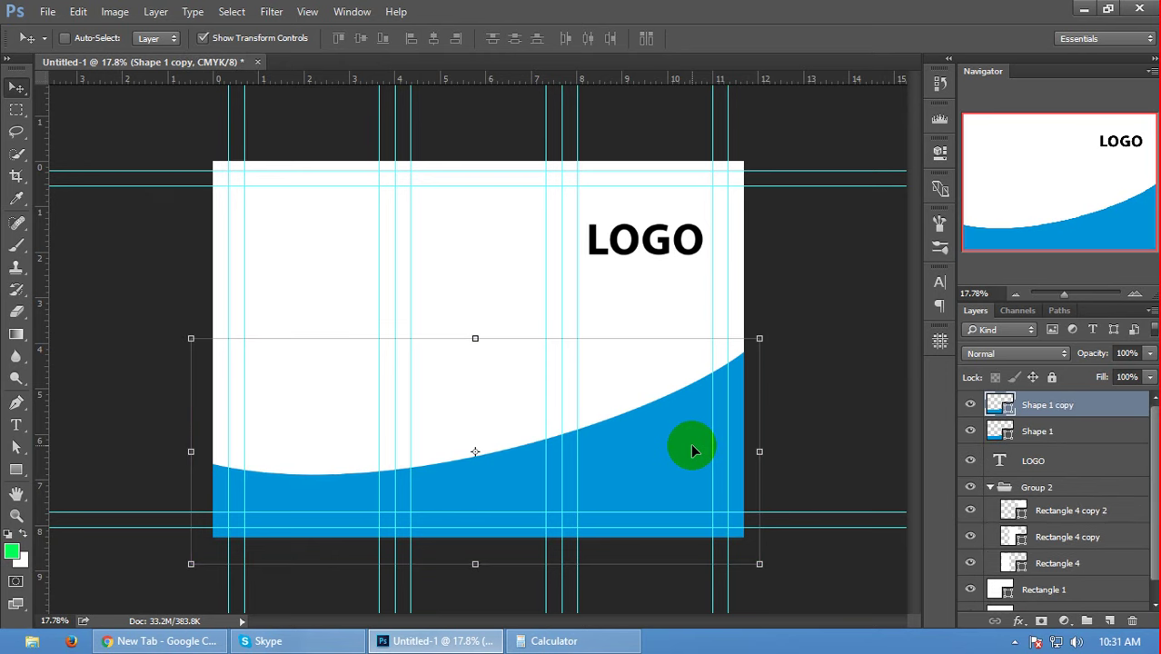
- Set the wave copy's magenta to 50 for a darker blue fill
{"action": "double_click", "coordinate": [999, 405]}
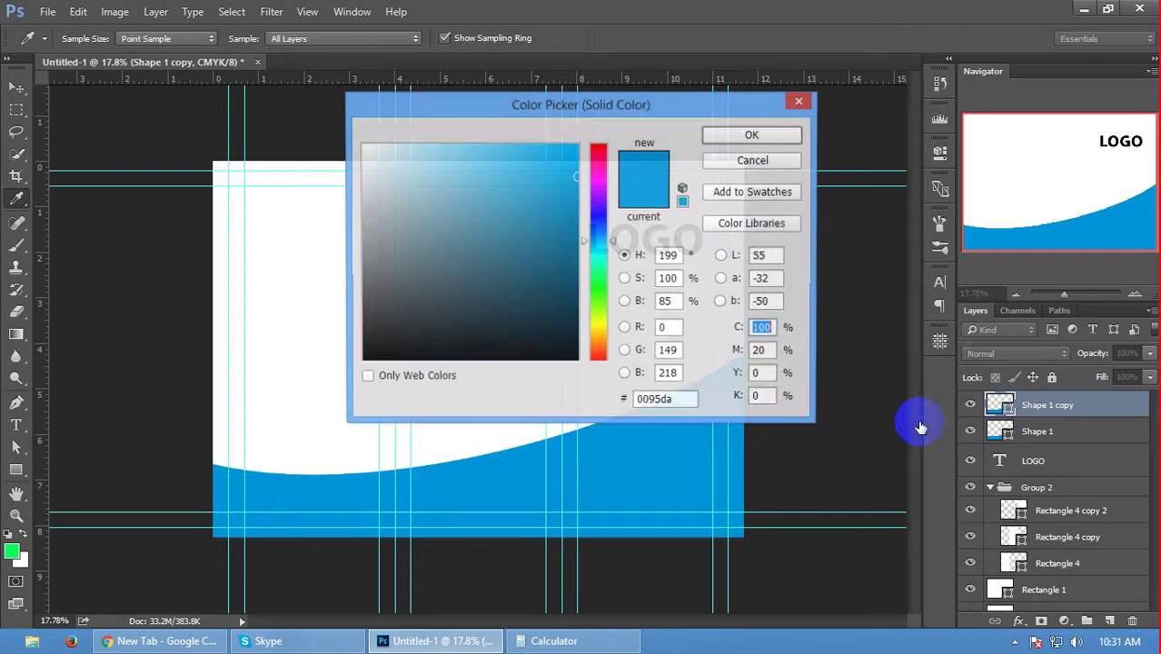
{"action": "left_click", "coordinate": [765, 352]}
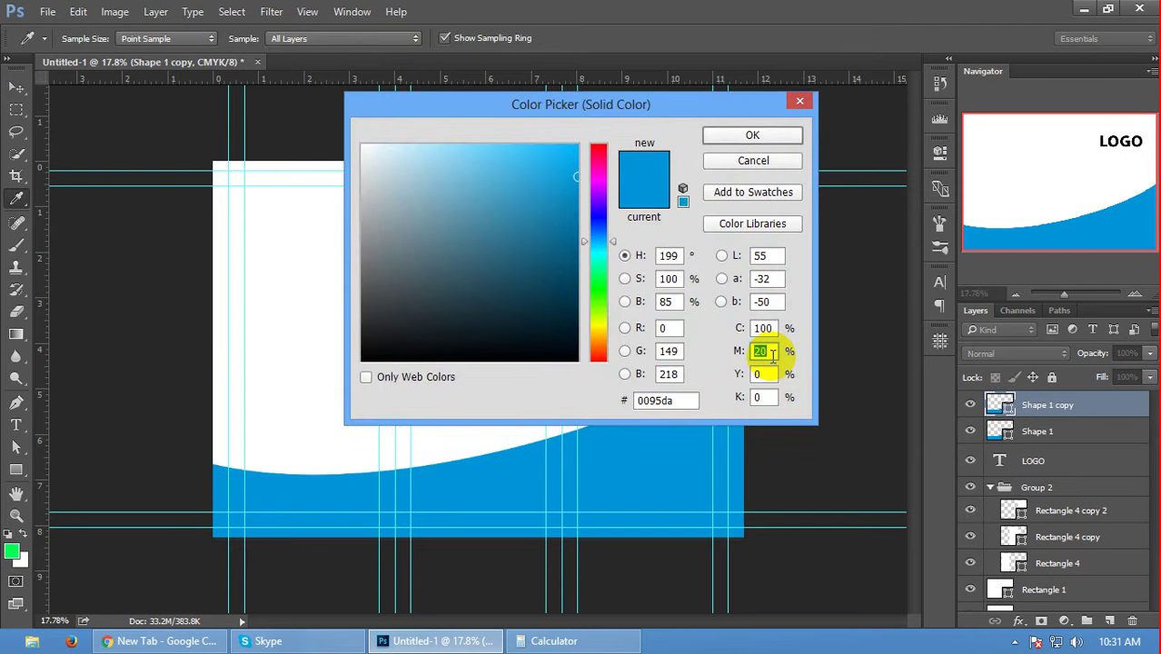
{"action": "type", "text": "50"}
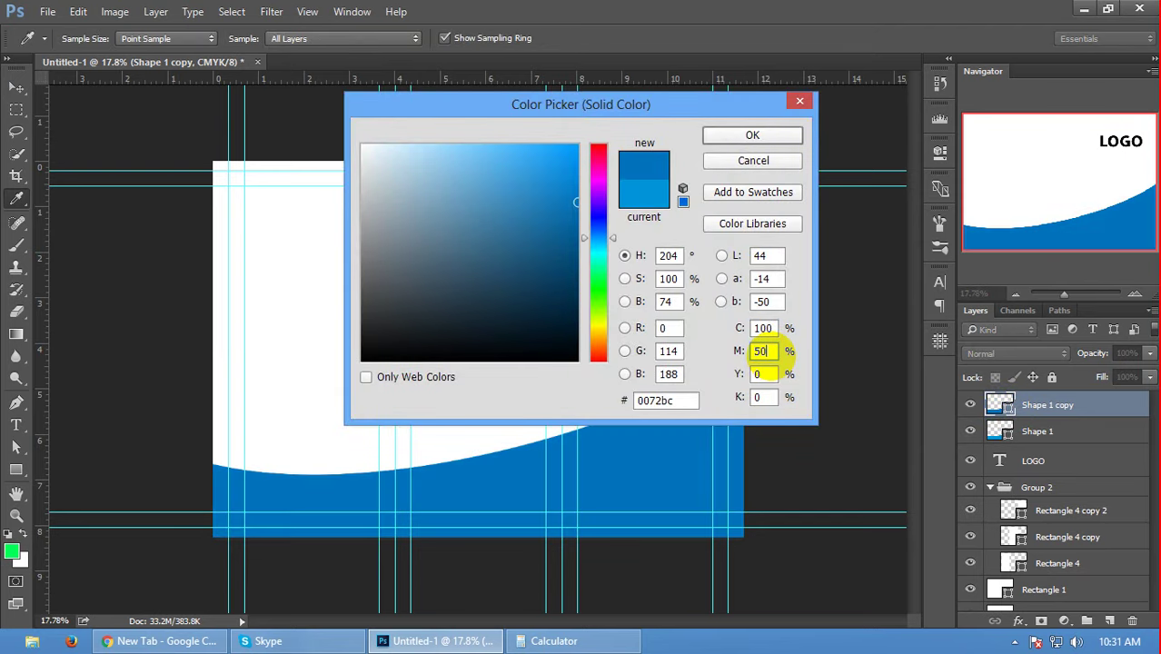
{"action": "key", "text": "Return"}
{"action": "key", "text": "v"}
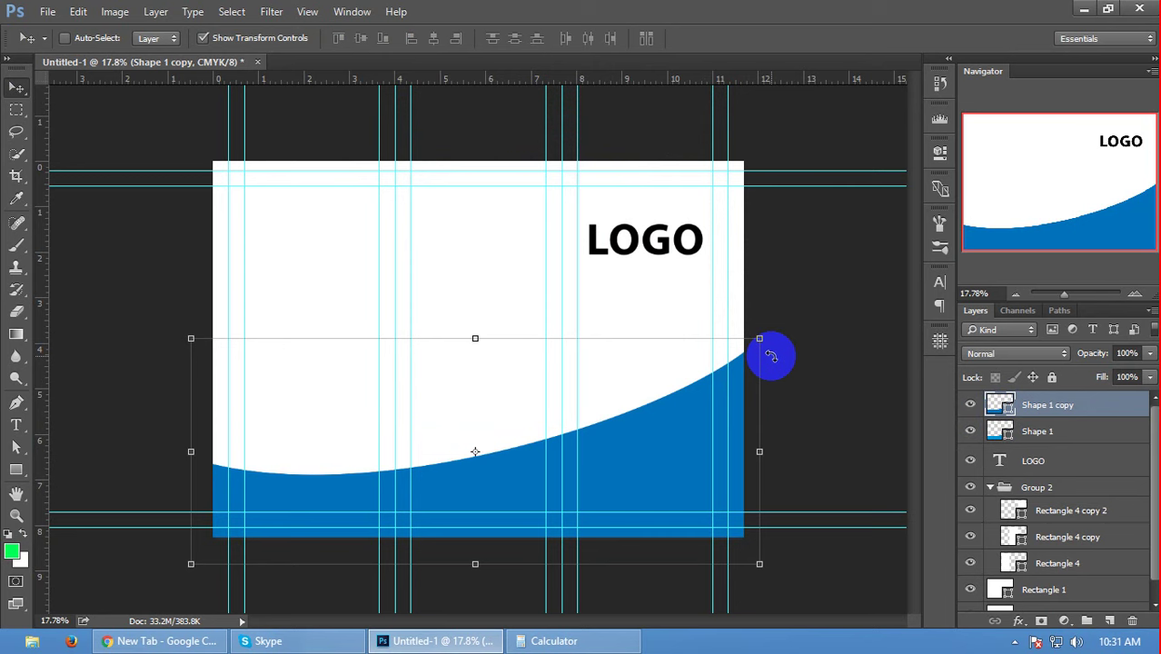
- Send Shape 1 copy behind Shape 1 and nudge it upward slightly
{"action": "key", "text": "ctrl+bracketleft"}
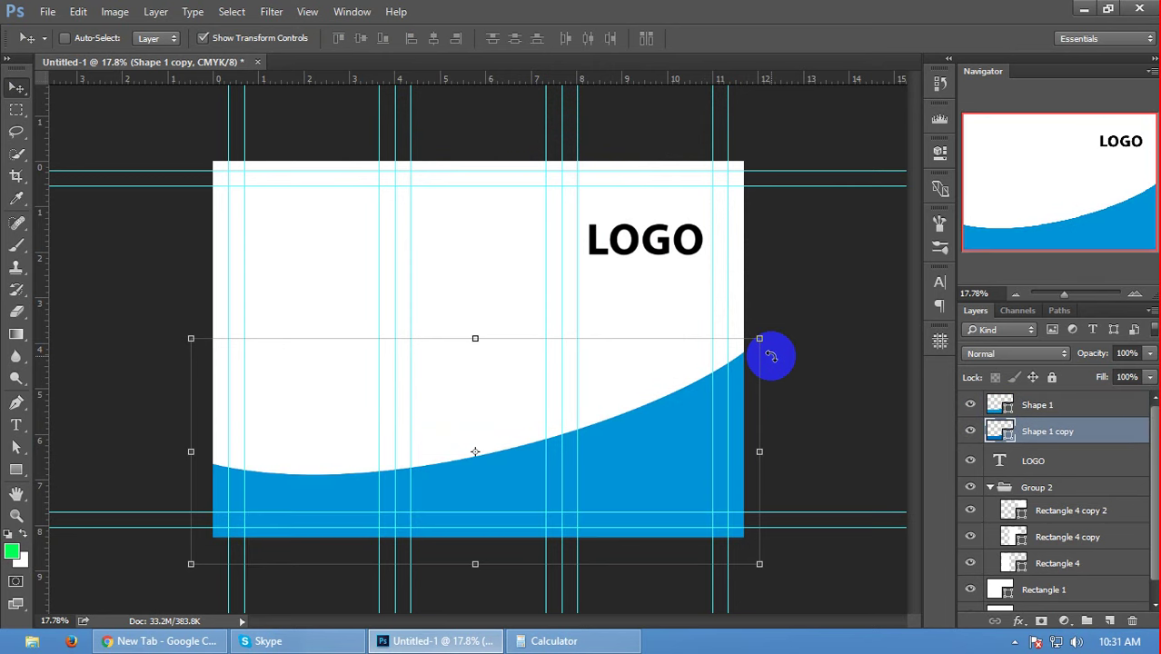
{"action": "key", "text": "Up"}
{"action": "key", "text": "Up"}
{"action": "key", "text": "Up"}
{"action": "key", "text": "Up"}
{"action": "key", "text": "Up"}
{"action": "key", "text": "Up"}
{"action": "key", "text": "Up"}
{"action": "key", "text": "Up"}
{"action": "key", "text": "Up"}
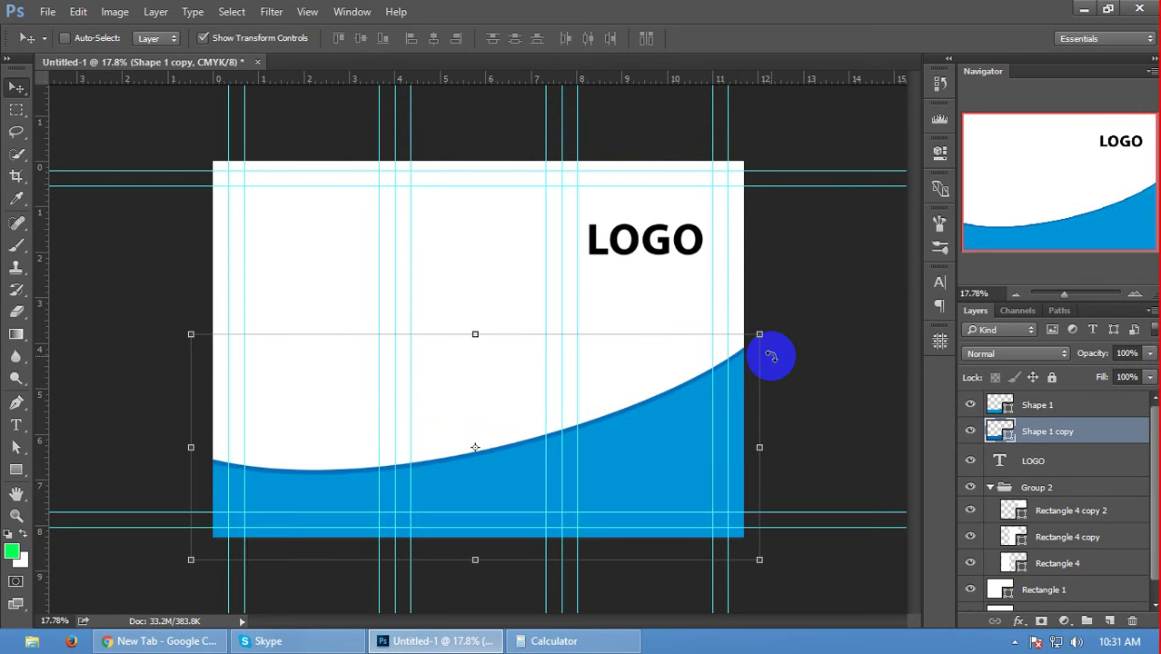
{"action": "key", "text": "Up"}
{"action": "key", "text": "Up"}
{"action": "key", "text": "Up"}
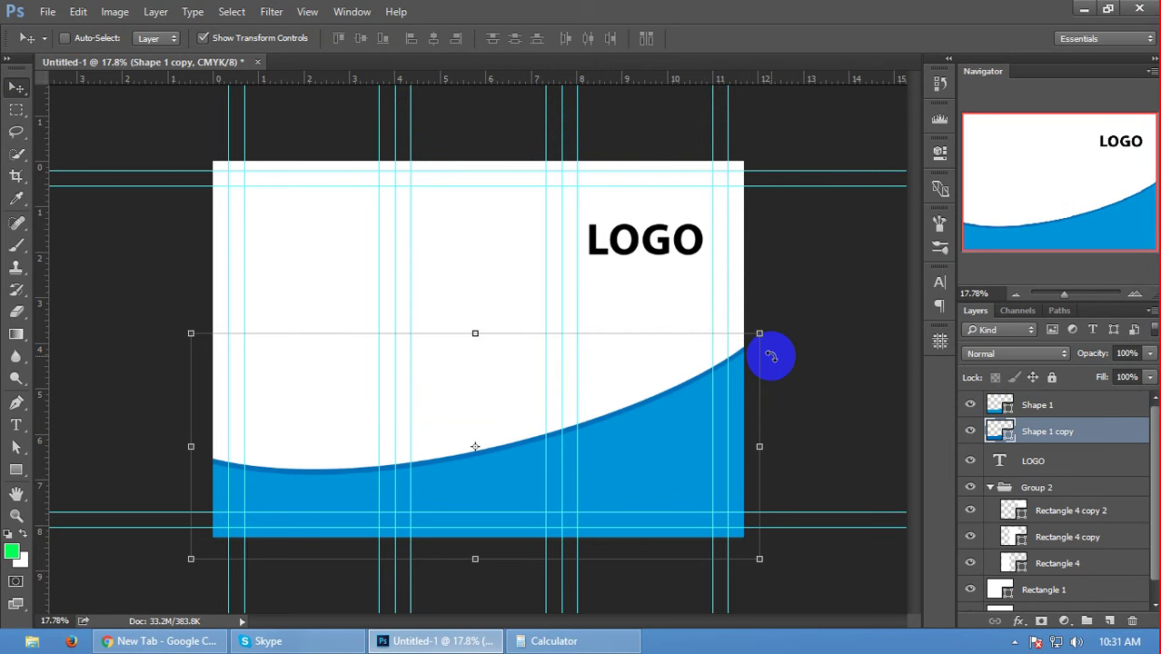
{"action": "key", "text": "Up"}
{"action": "key", "text": "Up"}
{"action": "key", "text": "Up"}
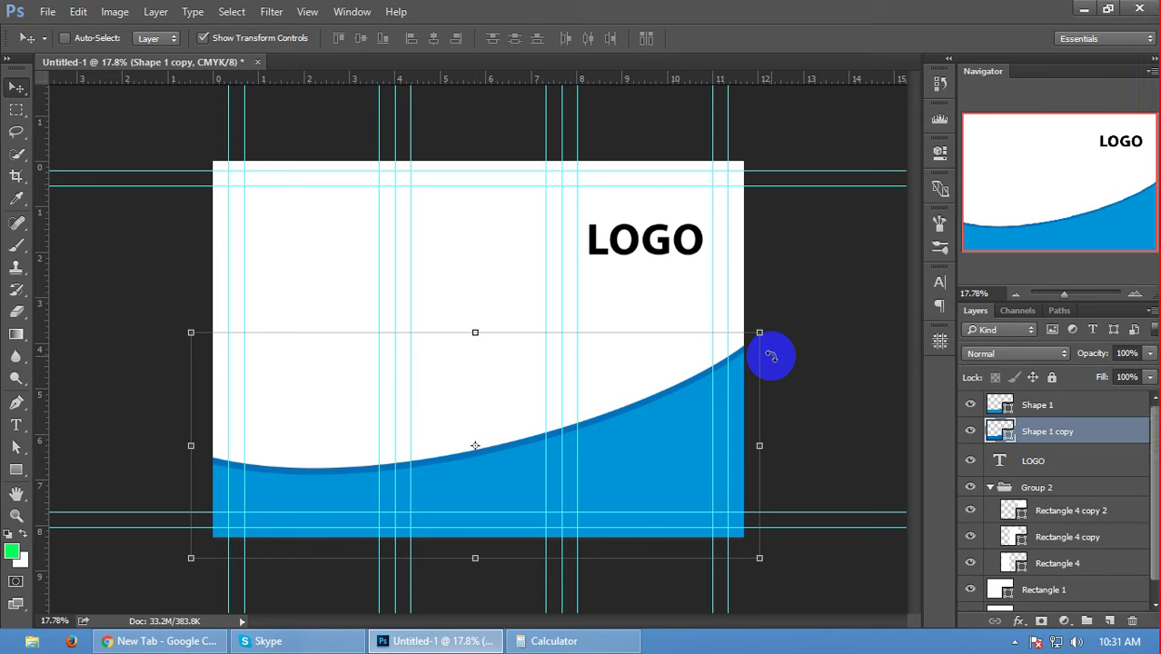
{"action": "left_click_drag", "start_coordinate": [770, 356], "coordinate": [770, 355]}
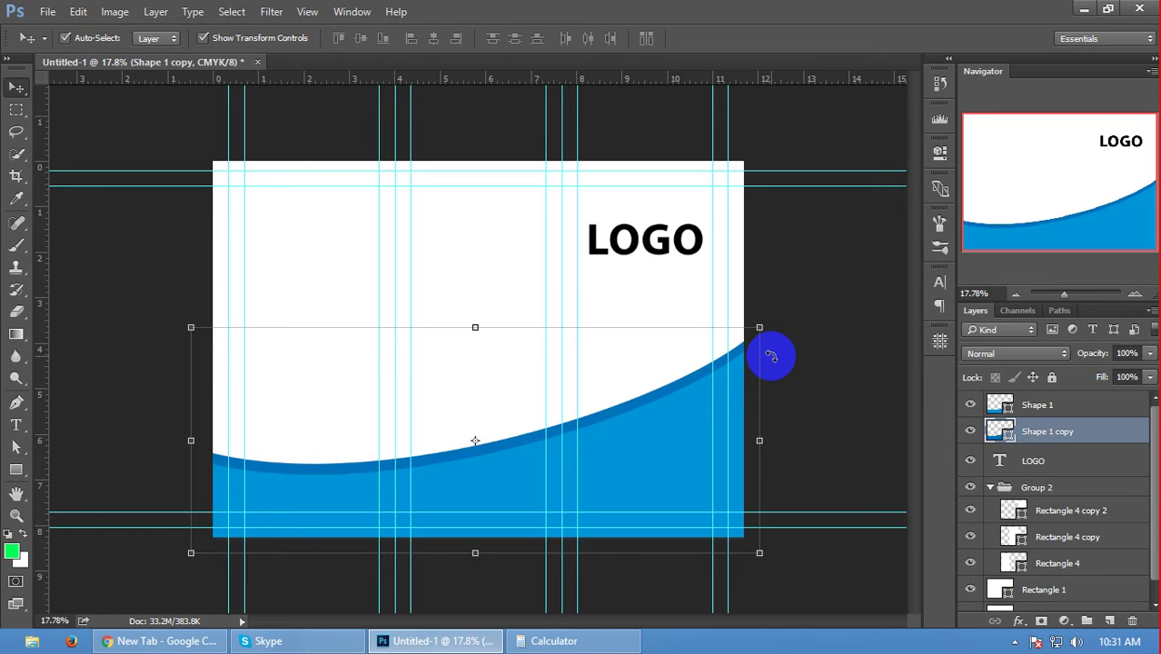
- Rotate the darker wave copy by about -0.8° and commit the transform
{"action": "left_click", "coordinate": [770, 356]}
{"action": "mouse_move", "coordinate": [747, 345]}
{"action": "left_mouse_down"}
{"action": "mouse_move", "coordinate": [740, 361]}
{"action": "mouse_move", "coordinate": [743, 341]}
{"action": "left_mouse_up"}
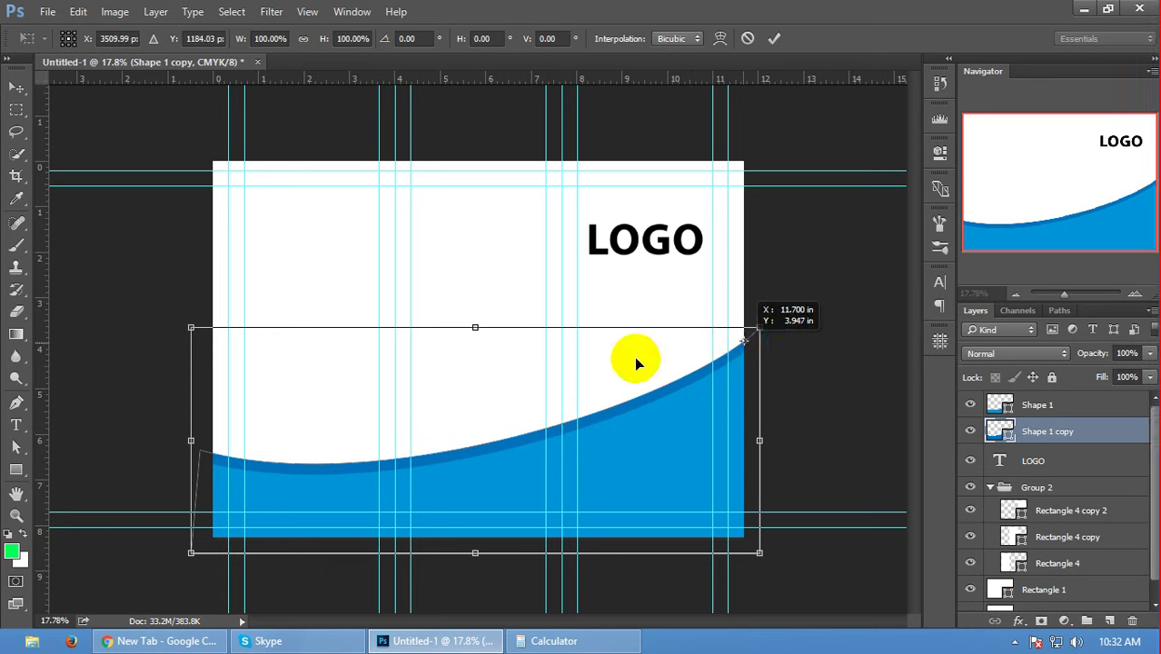
{"action": "left_click_drag", "start_coordinate": [177, 317], "coordinate": [169, 327]}
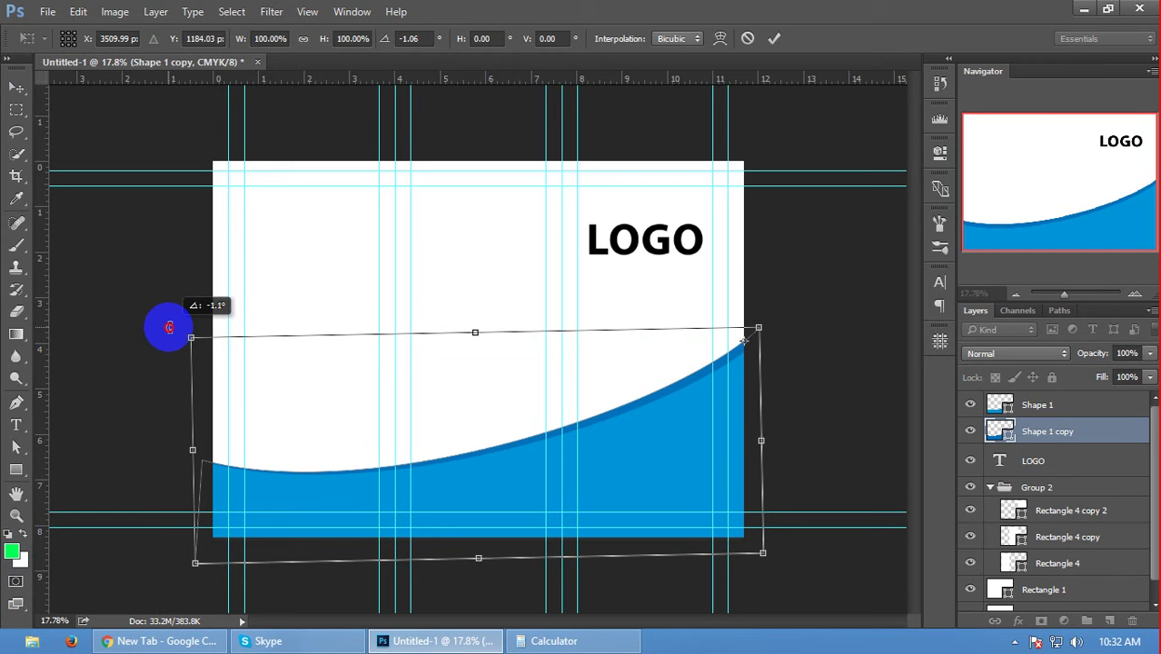
{"action": "left_click_drag", "start_coordinate": [169, 327], "coordinate": [167, 324]}
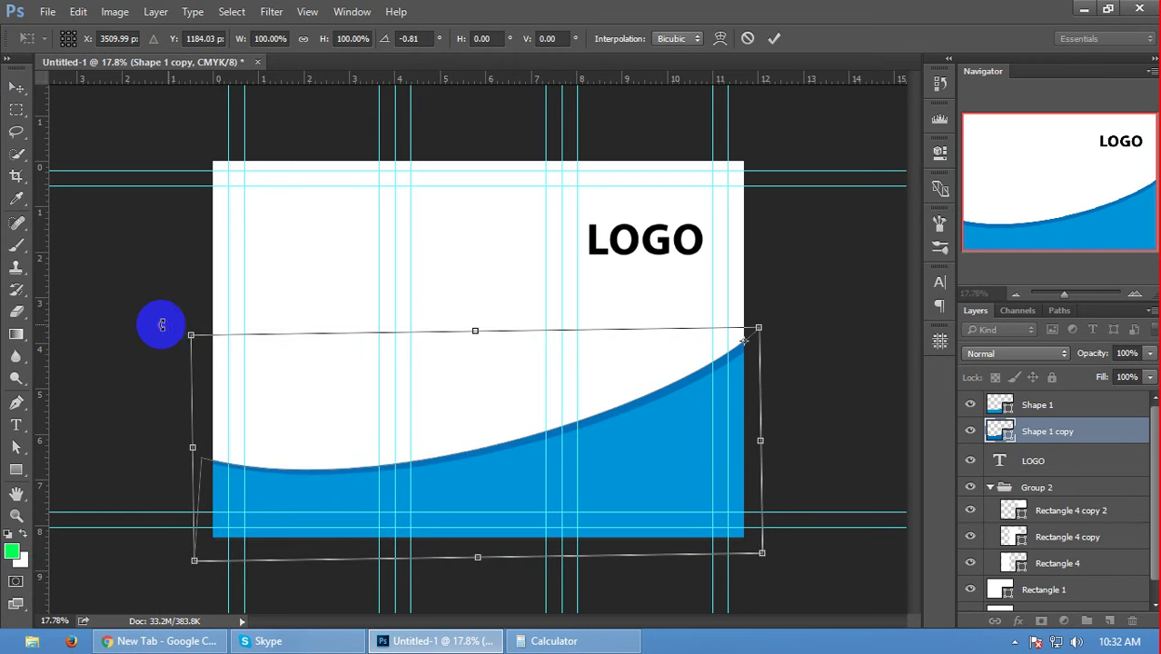
{"action": "left_click", "coordinate": [773, 38]}
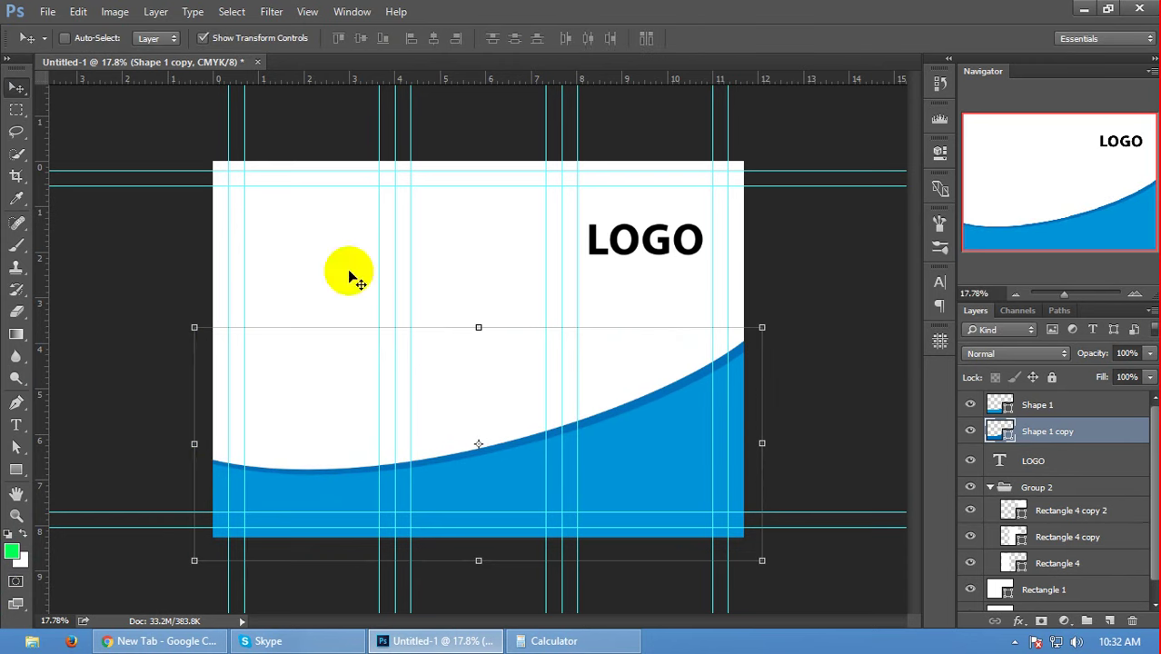
- Add a Drop Shadow to Shape 1 without global light: 90° angle, 100% opacity, 70 px size
{"action": "left_click", "coordinate": [1031, 406]}
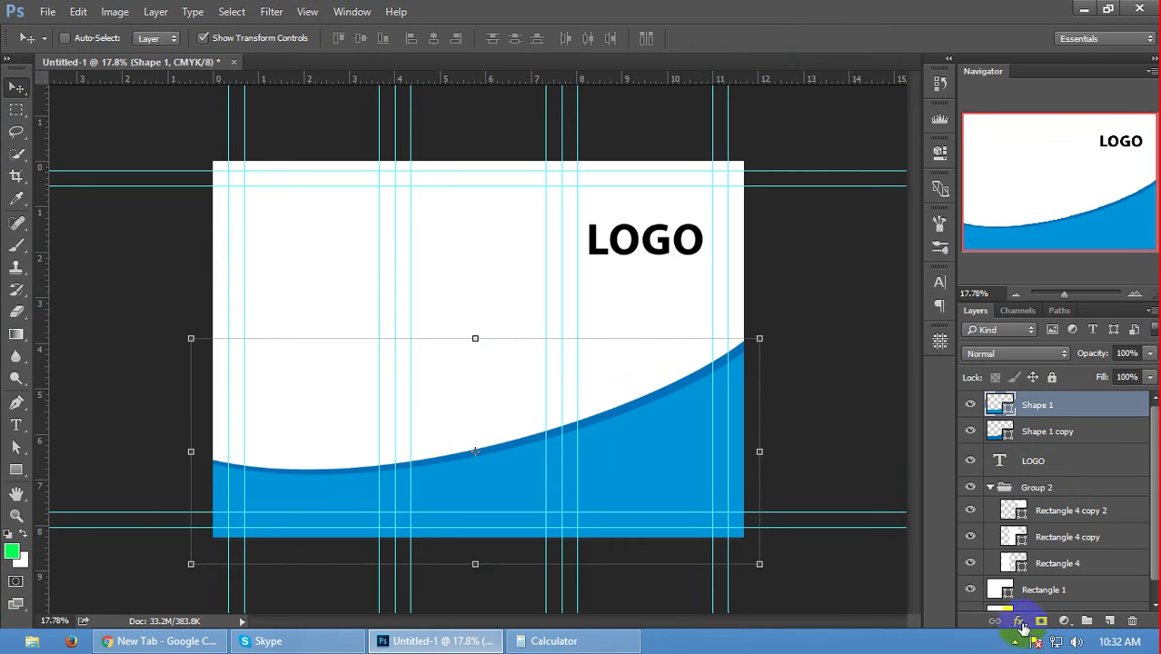
{"action": "left_click", "coordinate": [1019, 621]}
{"action": "left_click", "coordinate": [917, 611]}
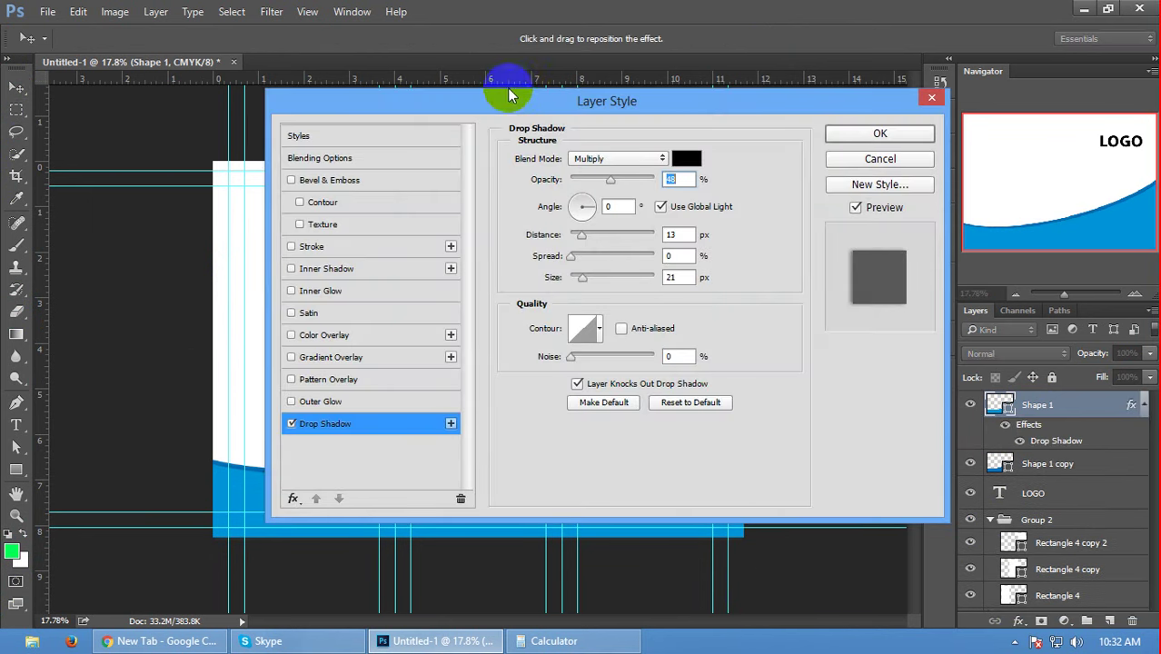
{"action": "mouse_move", "coordinate": [509, 95]}
{"action": "left_mouse_down"}
{"action": "mouse_move", "coordinate": [1070, 136]}
{"action": "mouse_move", "coordinate": [954, 131]}
{"action": "left_mouse_up"}
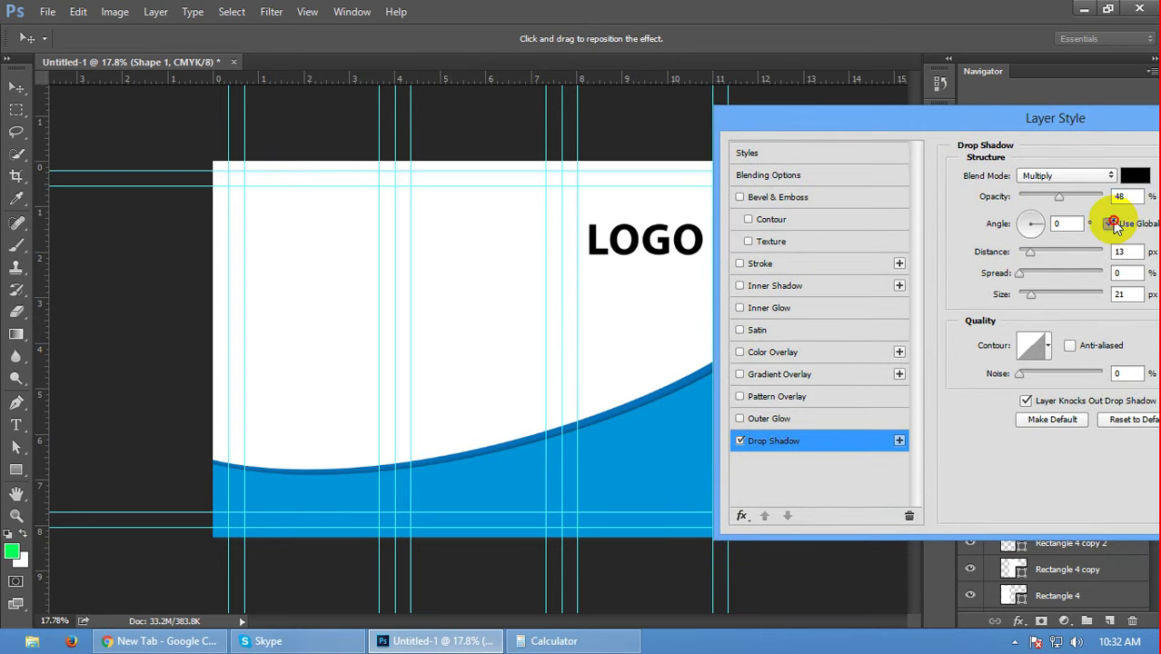
{"action": "left_click", "coordinate": [1109, 223]}
{"action": "left_click", "coordinate": [1031, 216]}
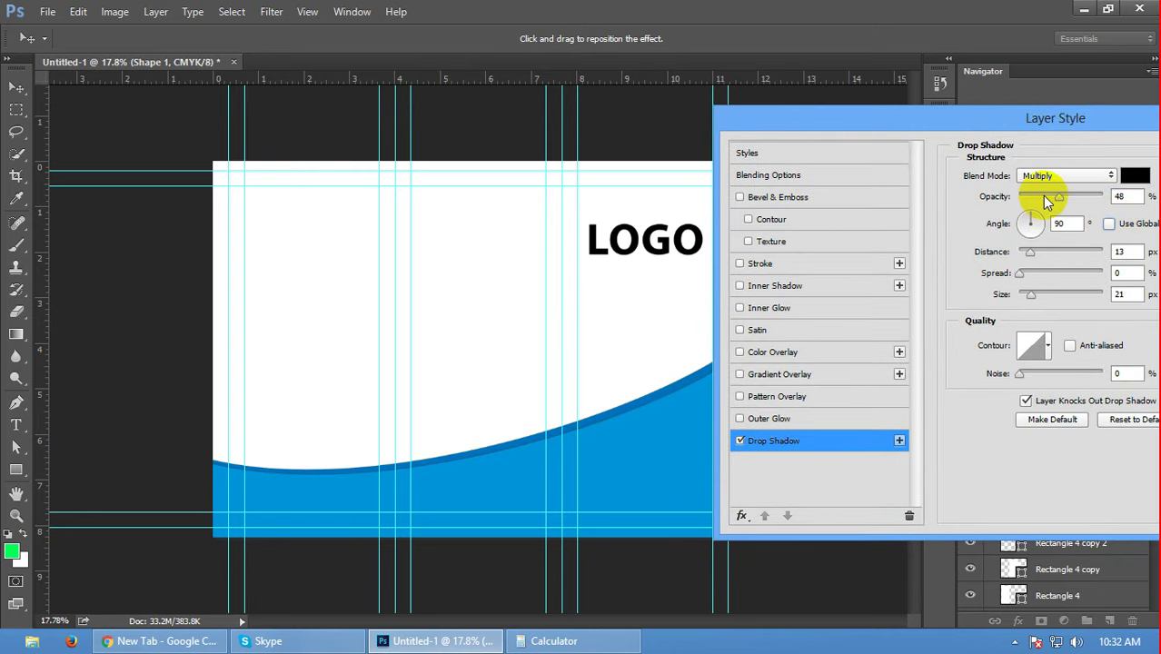
{"action": "mouse_move", "coordinate": [1053, 195]}
{"action": "left_mouse_down"}
{"action": "mouse_move", "coordinate": [1106, 195]}
{"action": "mouse_move", "coordinate": [1038, 198]}
{"action": "mouse_move", "coordinate": [1127, 200]}
{"action": "left_mouse_up"}
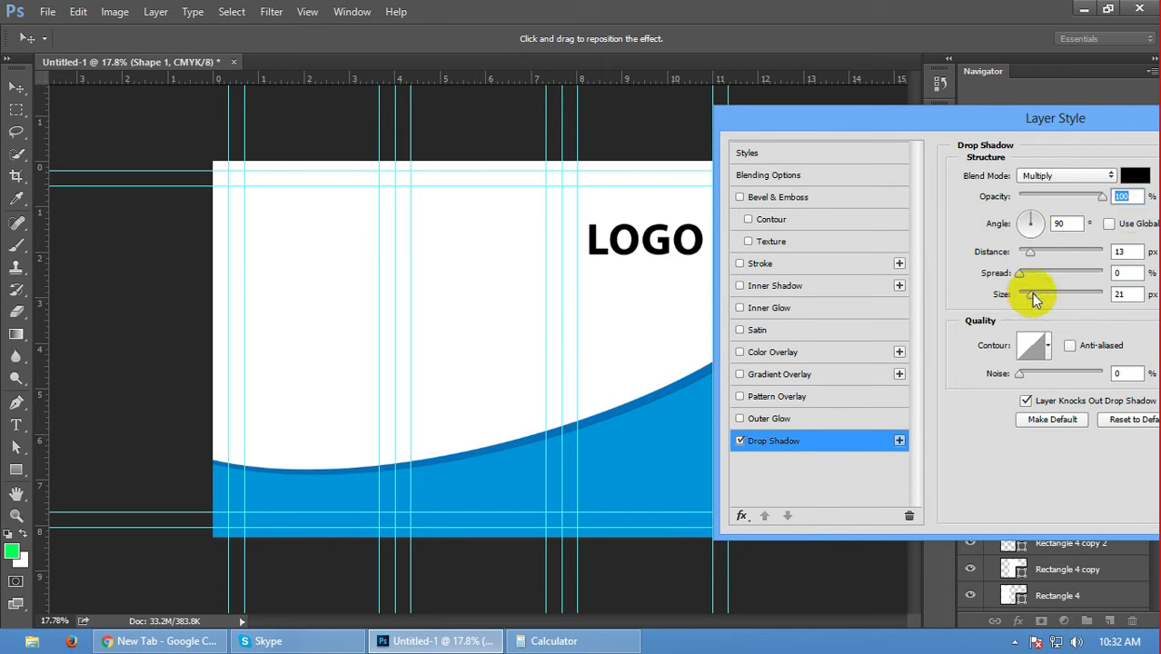
{"action": "left_click_drag", "start_coordinate": [1032, 293], "coordinate": [1046, 297]}
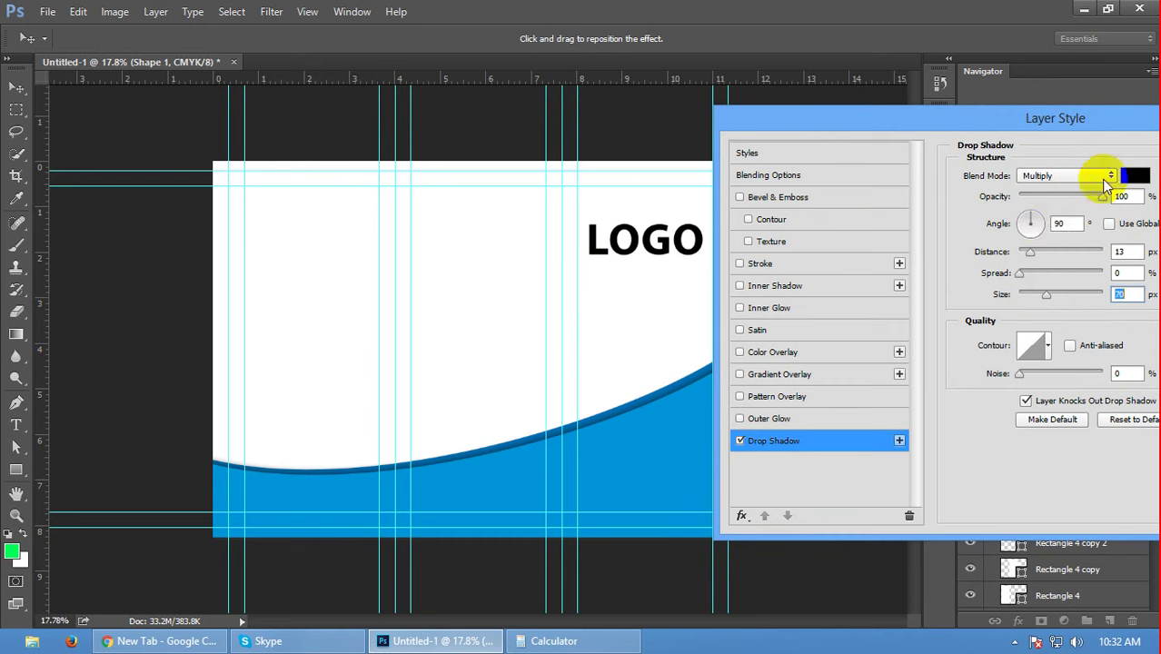
{"action": "left_click_drag", "start_coordinate": [1115, 128], "coordinate": [1005, 145]}
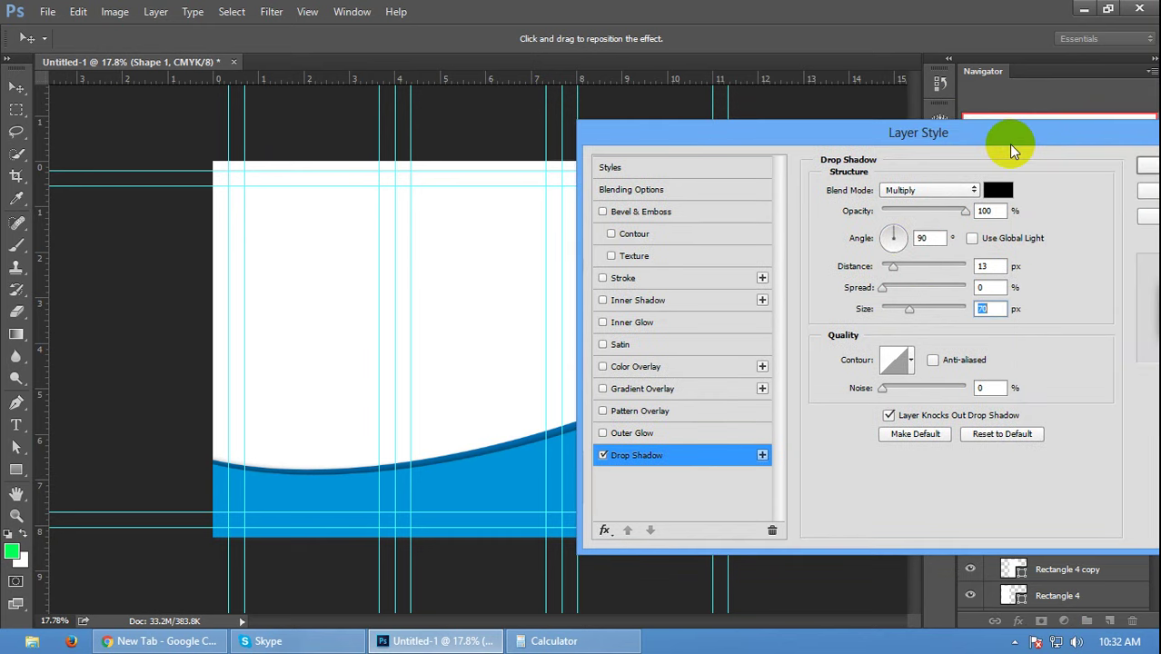
{"action": "left_click", "coordinate": [1143, 161]}
{"action": "left_click", "coordinate": [205, 39]}
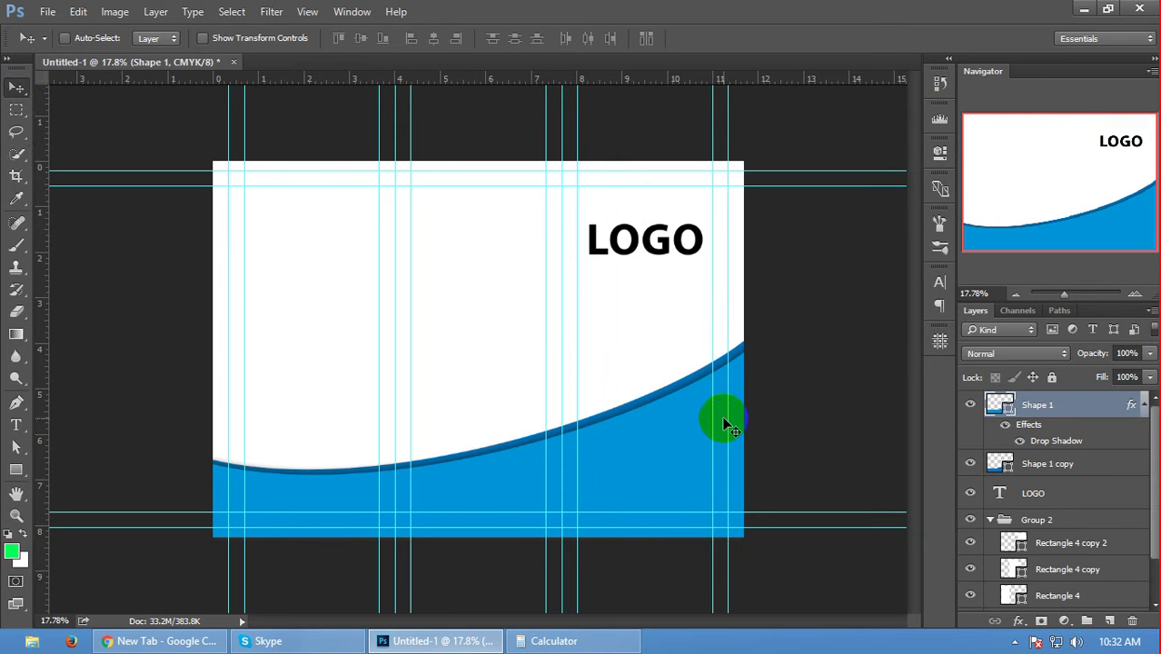
- Nudge the LOGO up slightly, group Shape 1 and Shape 1 copy, and hide the guides
{"action": "scroll", "coordinate": [720, 318], "scroll_direction": "up", "scroll_amount": 1}
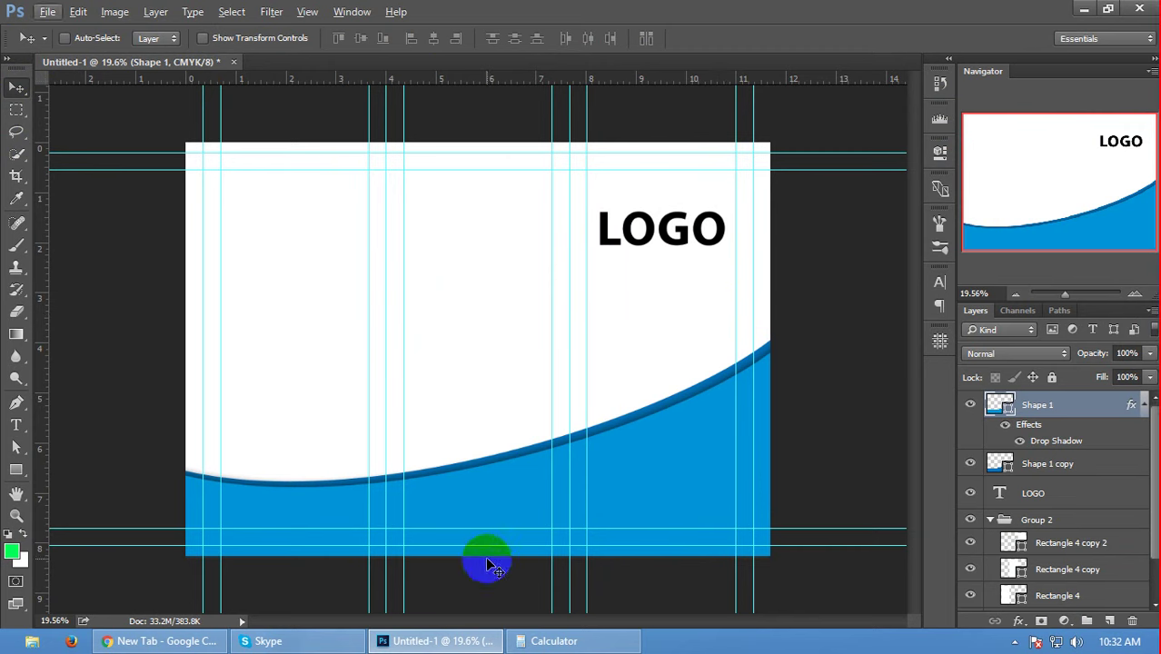
{"action": "left_click_drag", "start_coordinate": [699, 233], "coordinate": [699, 221]}
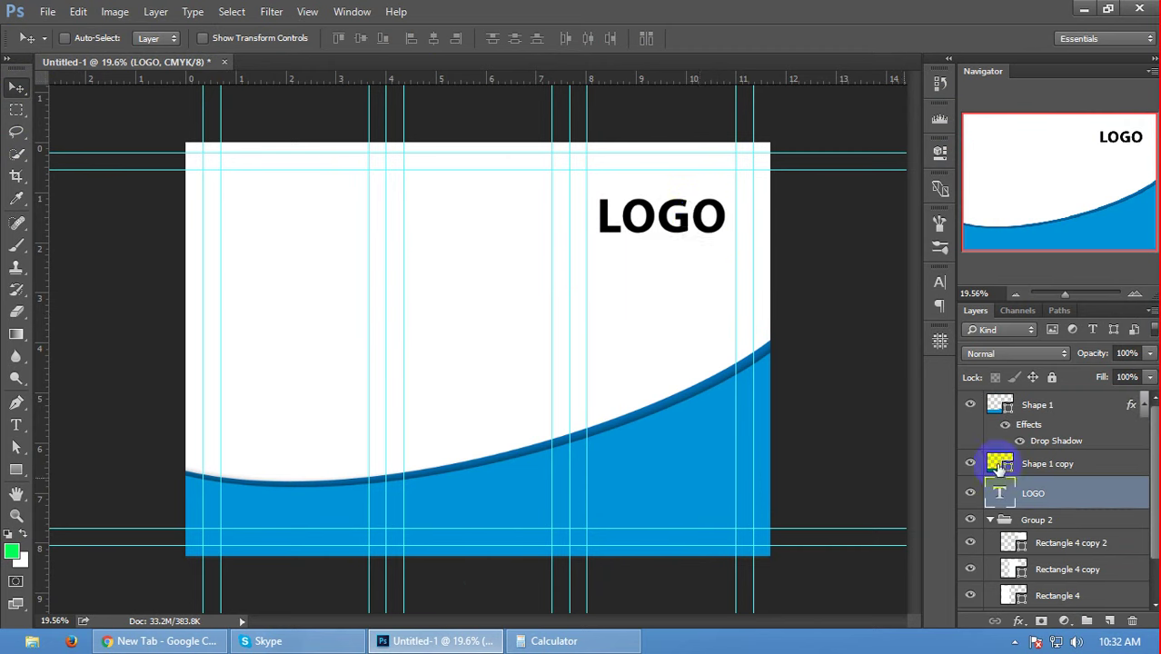
{"action": "left_click_drag", "start_coordinate": [1035, 464], "coordinate": [1024, 403]}
{"action": "key", "text": "ctrl+g"}
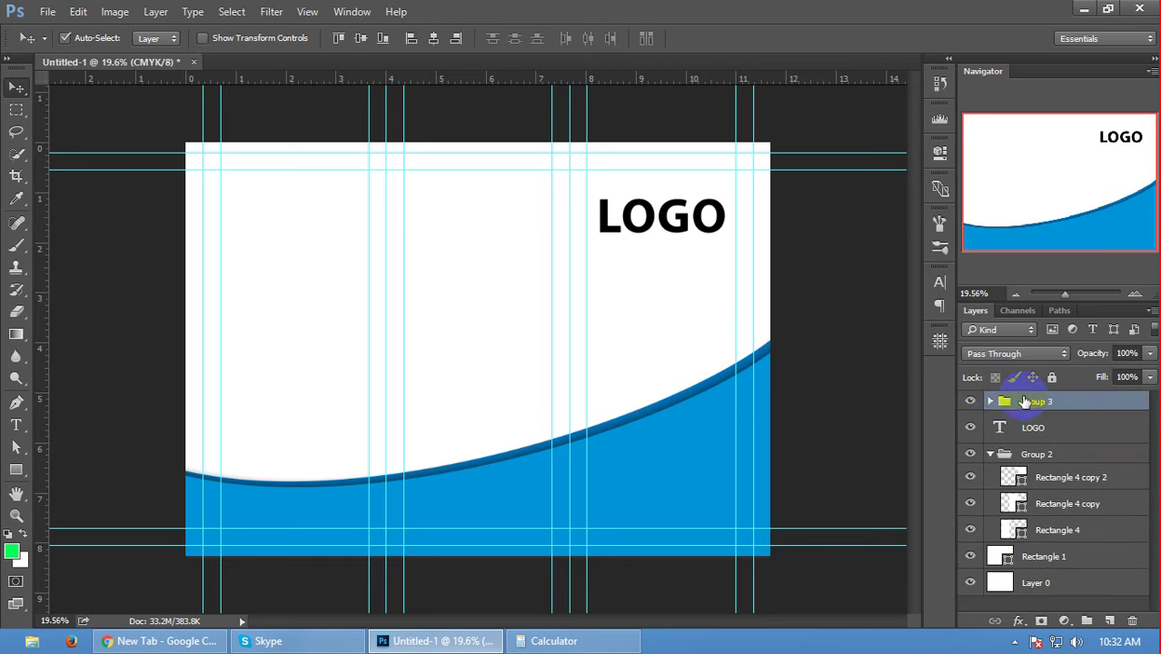
{"action": "key", "text": "ctrl+semicolon"}
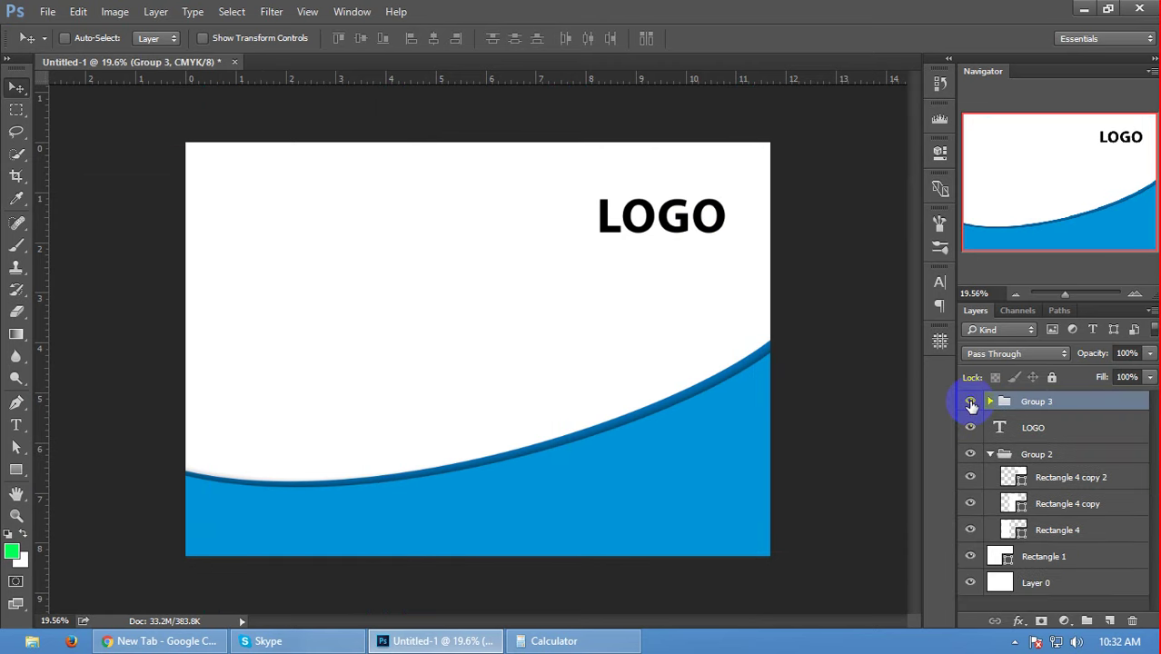
{"action": "key", "text": "ctrl+semicolon"}
{"action": "key", "text": "ctrl+semicolon"}
- Rename the new wave group to 'Big Shape'
{"action": "left_click", "coordinate": [1034, 404]}
{"action": "double_click", "coordinate": [1033, 404]}
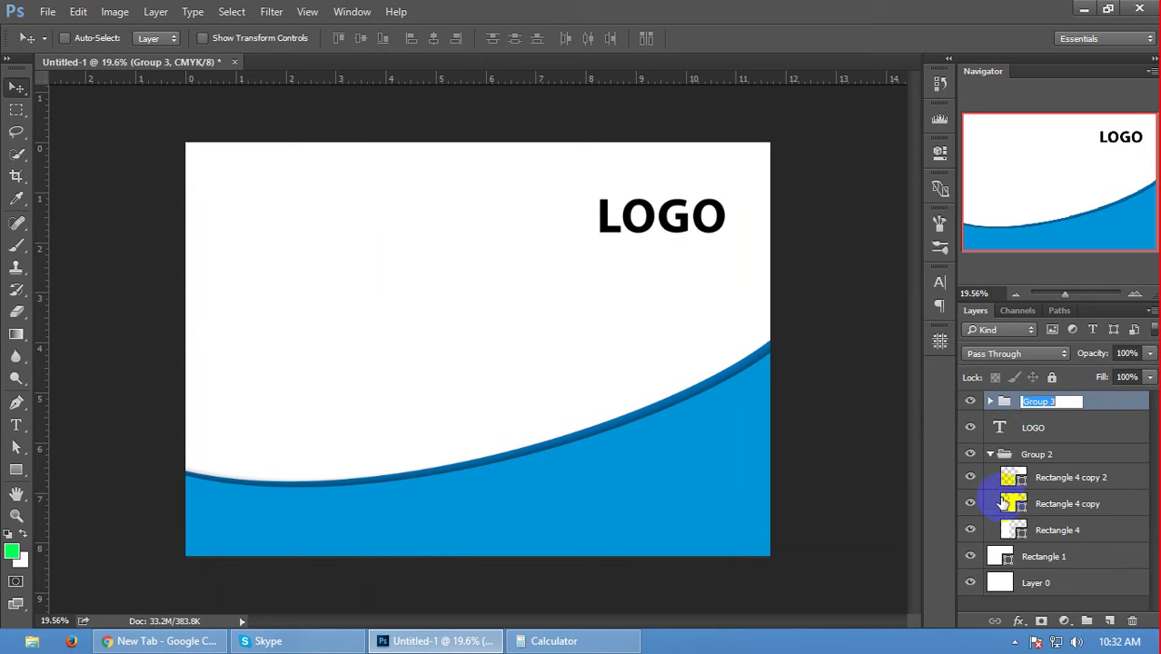
{"action": "type", "text": "Bas"}
{"action": "type", "text": "ape\\"}
- Expand Big Shape and toggle Shape 1's visibility, leaving the top wave and its shadow shown
{"action": "left_click", "coordinate": [1077, 428]}
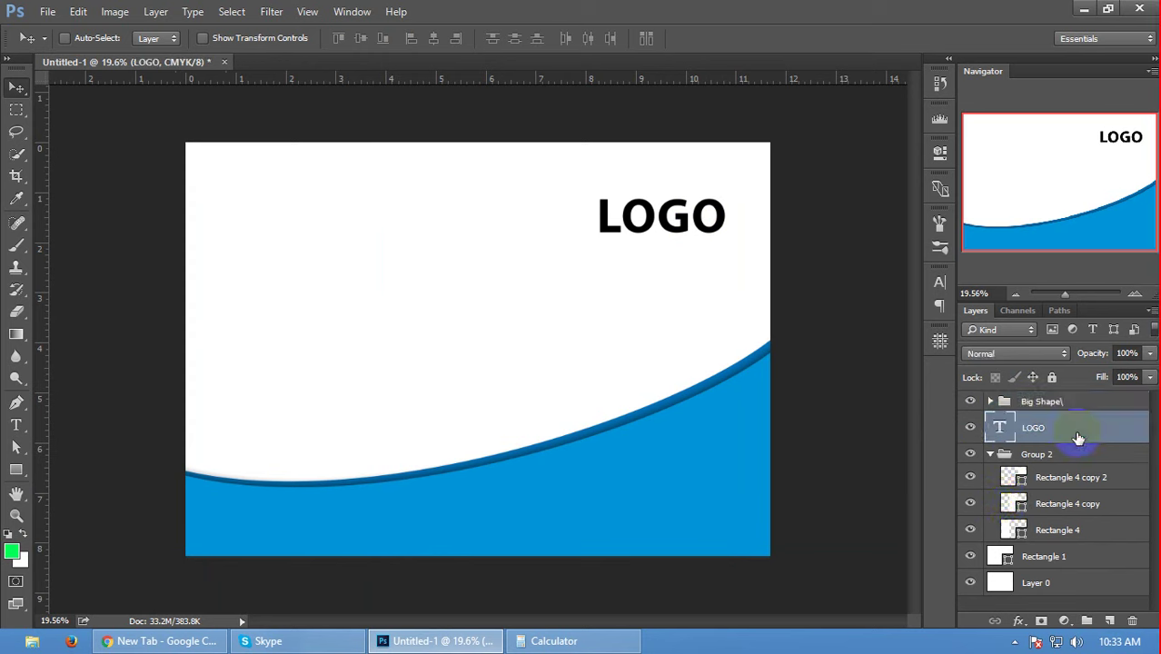
{"action": "left_click", "coordinate": [991, 401]}
{"action": "left_click", "coordinate": [970, 401]}
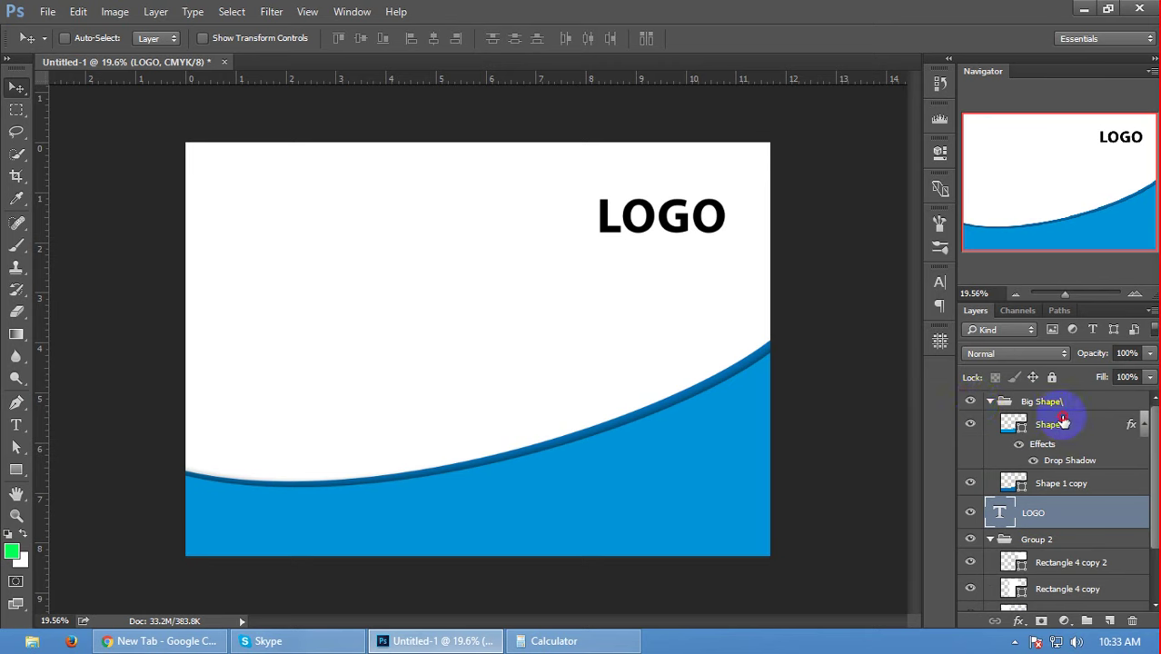
{"action": "left_click", "coordinate": [1053, 424]}
{"action": "left_click", "coordinate": [971, 426]}
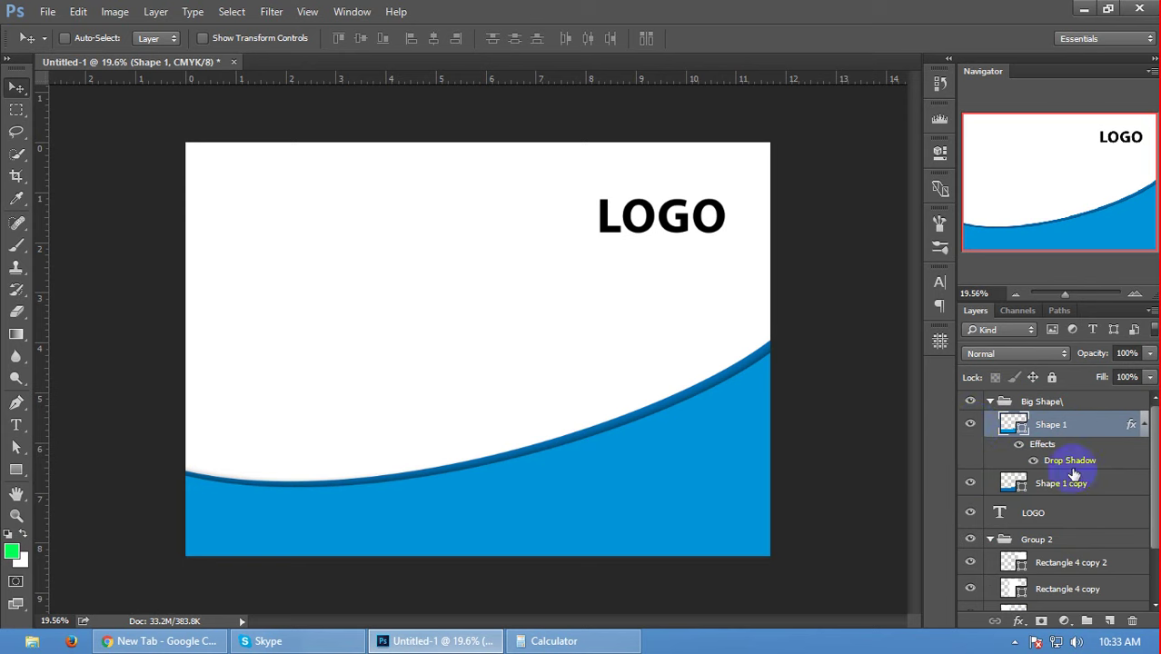
{"action": "left_click", "coordinate": [971, 424]}
{"action": "left_click", "coordinate": [971, 424]}
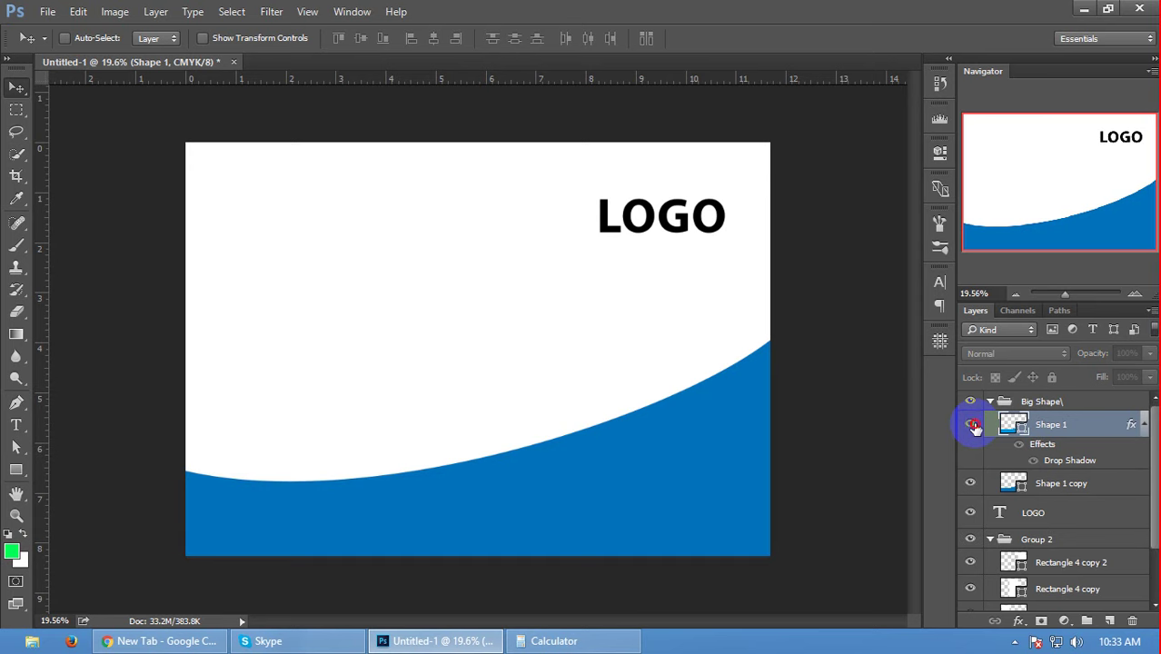
{"action": "left_click", "coordinate": [971, 424]}
- Inspect the fill colours of Shape 1 copy and Shape 1, cancelling without changes
{"action": "double_click", "coordinate": [1025, 487]}
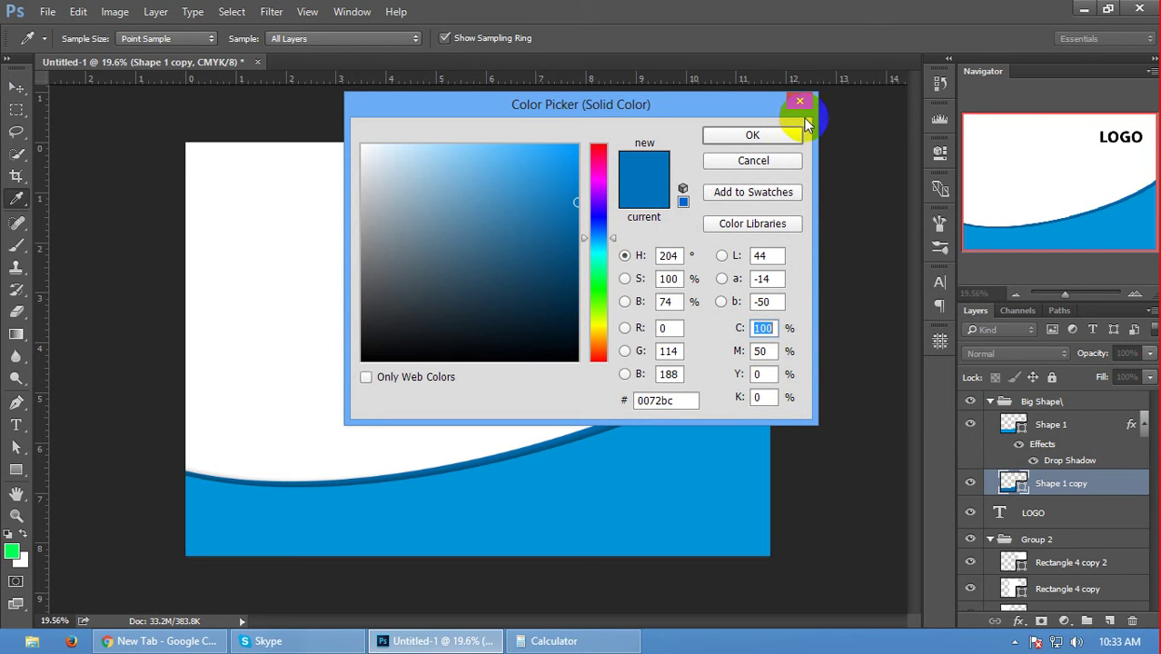
{"action": "left_click", "coordinate": [788, 160]}
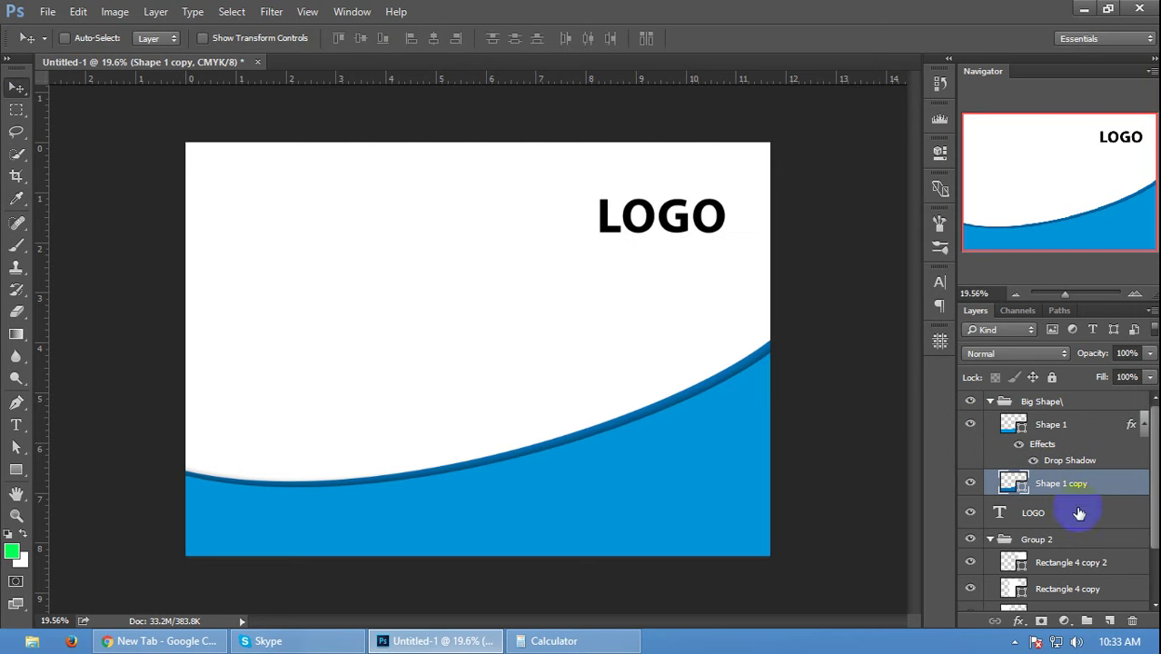
{"action": "double_click", "coordinate": [1016, 425]}
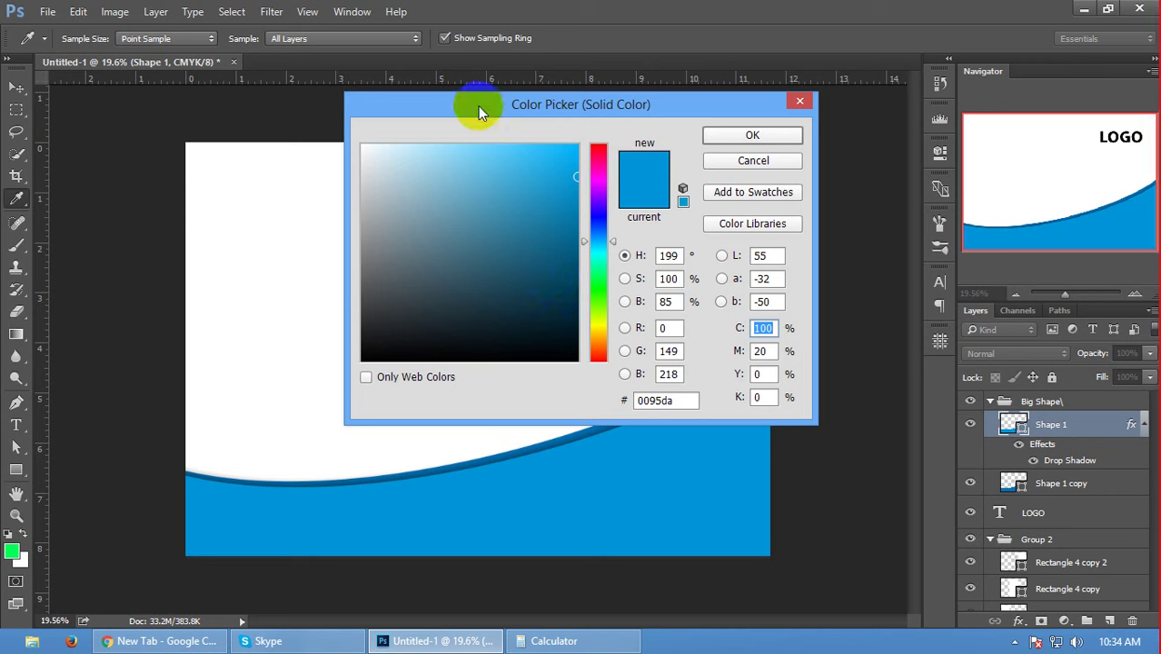
{"action": "left_click_drag", "start_coordinate": [478, 105], "coordinate": [477, 109]}
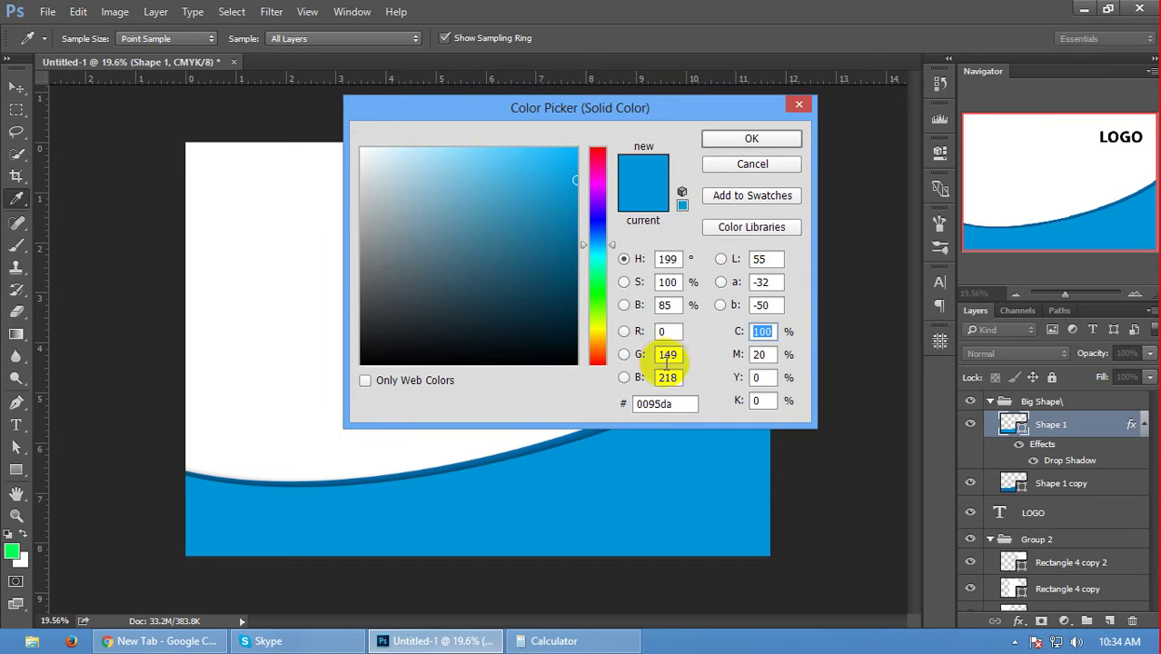
{"action": "left_click", "coordinate": [766, 163]}
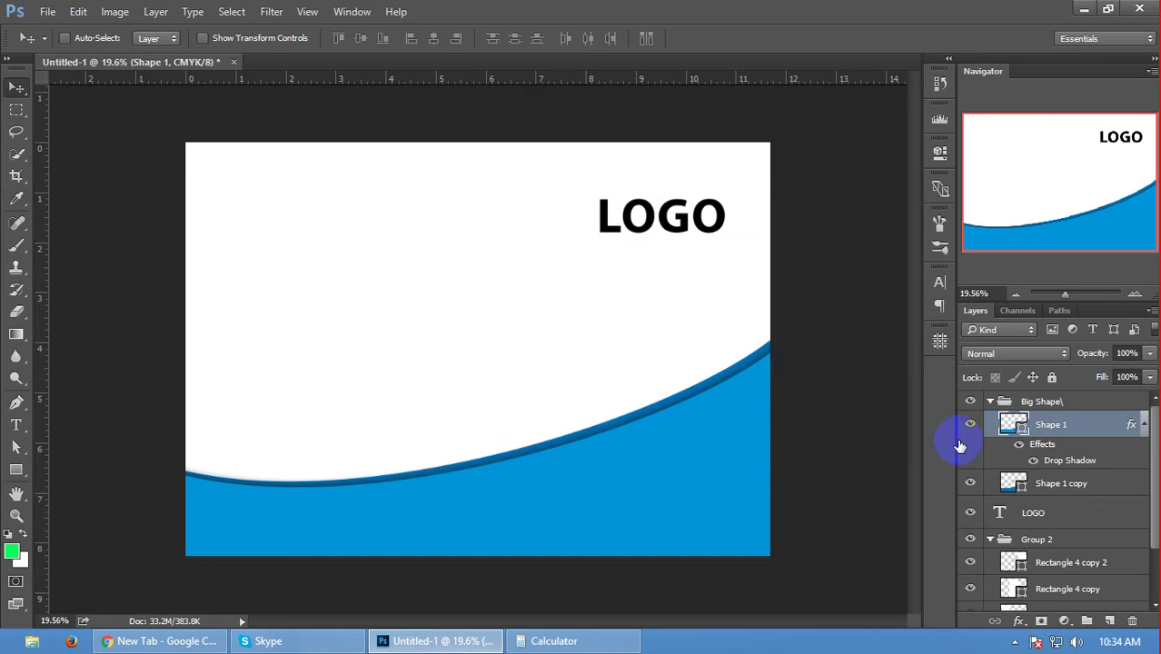
- Compare with the drop shadow and Big Shape group hidden, restore both, collapse the group, and show the guides
{"action": "left_click", "coordinate": [1017, 445]}
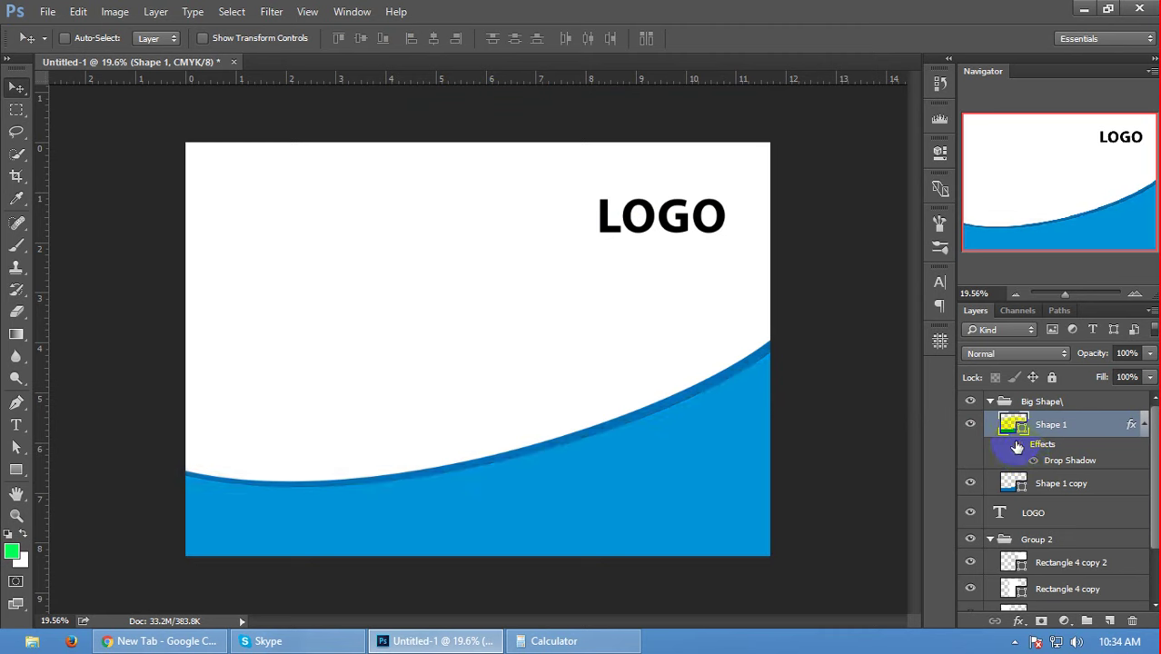
{"action": "left_click", "coordinate": [1017, 445]}
{"action": "left_click", "coordinate": [1017, 445]}
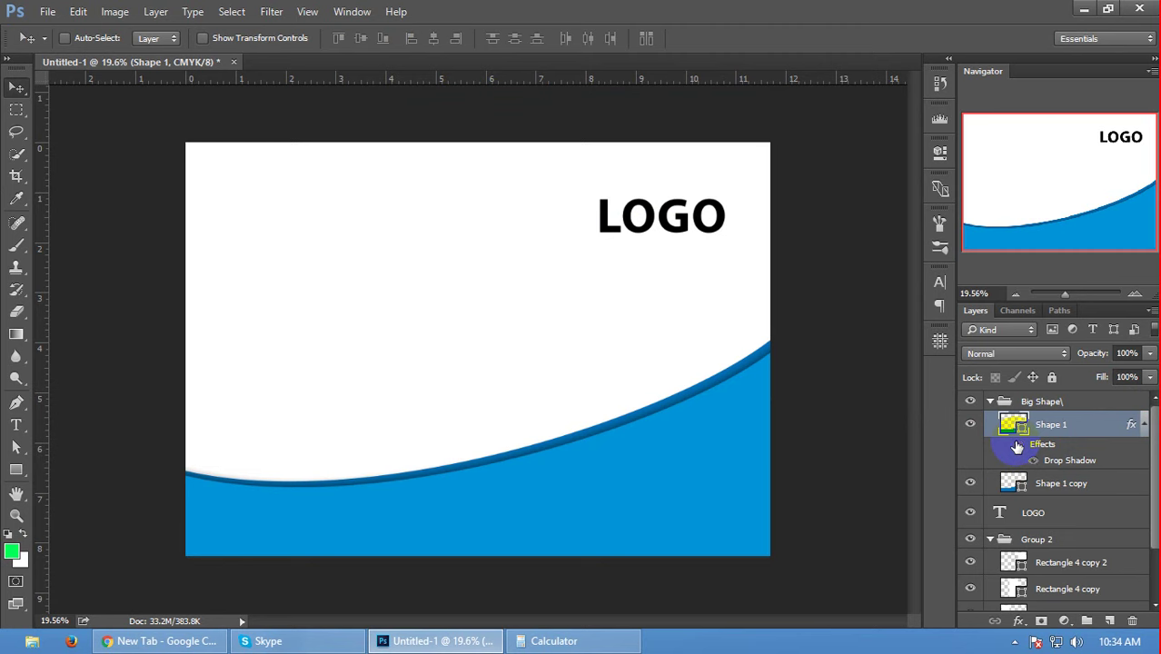
{"action": "left_click", "coordinate": [1143, 424]}
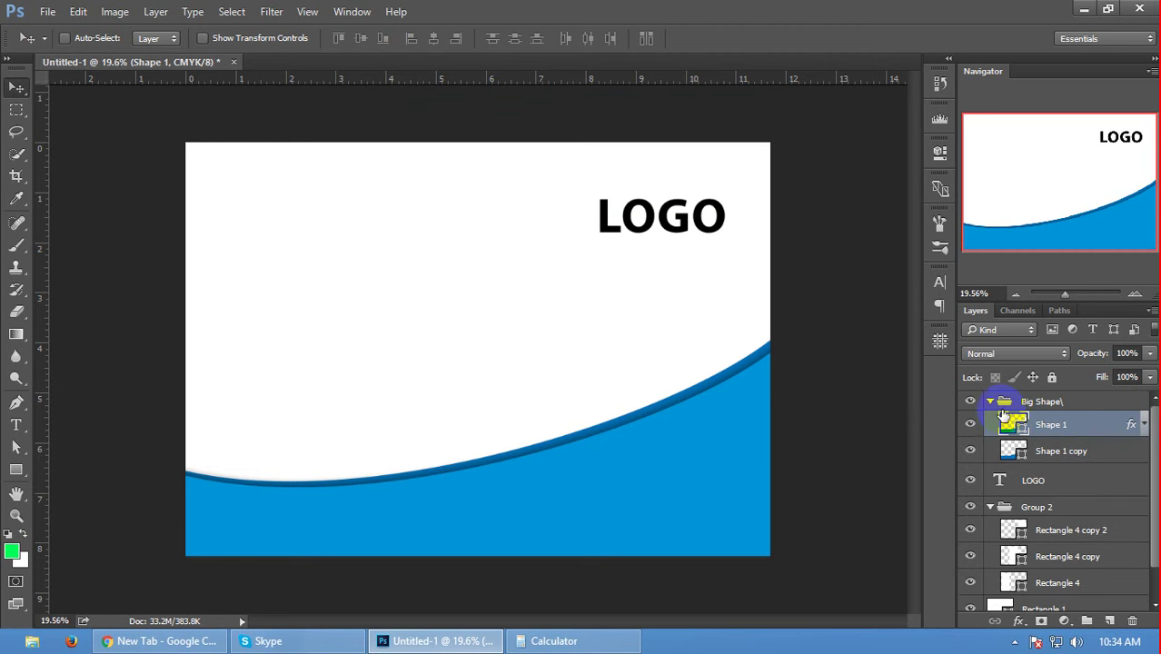
{"action": "left_click", "coordinate": [990, 401]}
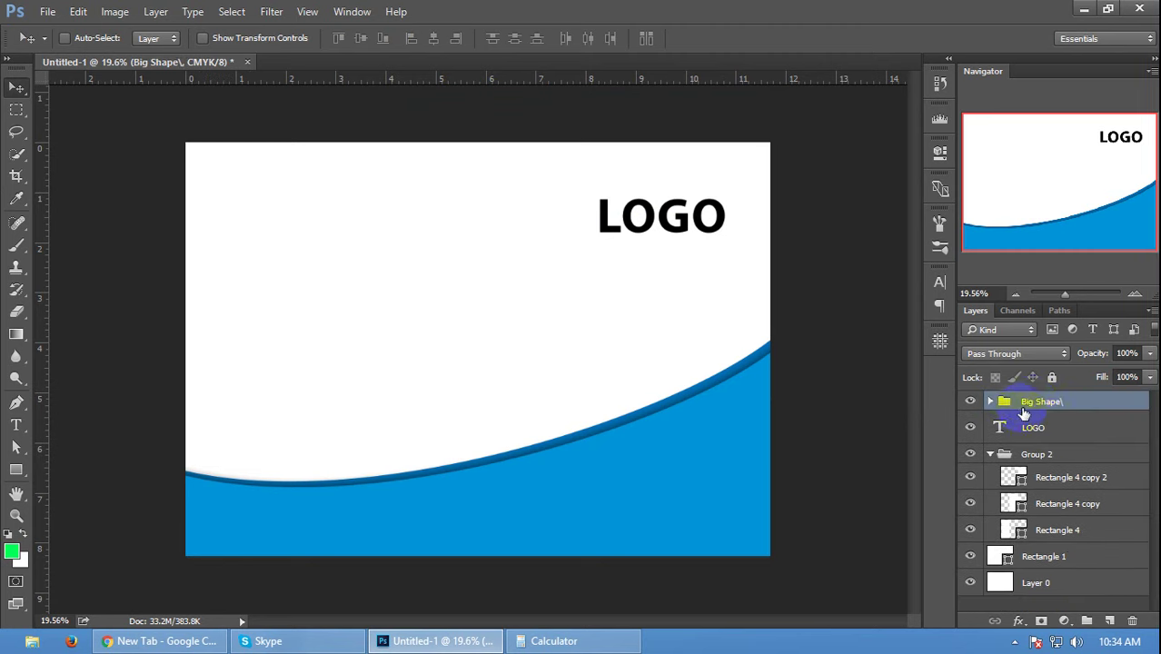
{"action": "left_click", "coordinate": [968, 402]}
{"action": "left_click", "coordinate": [968, 403]}
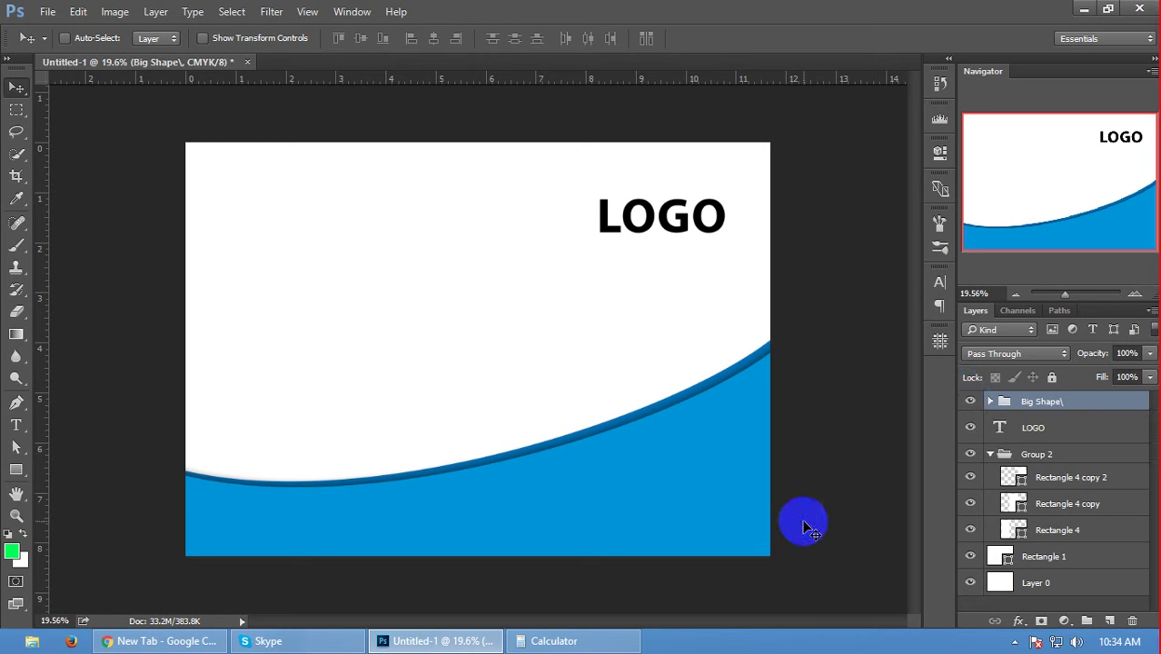
{"action": "key", "text": "ctrl+semicolon"}
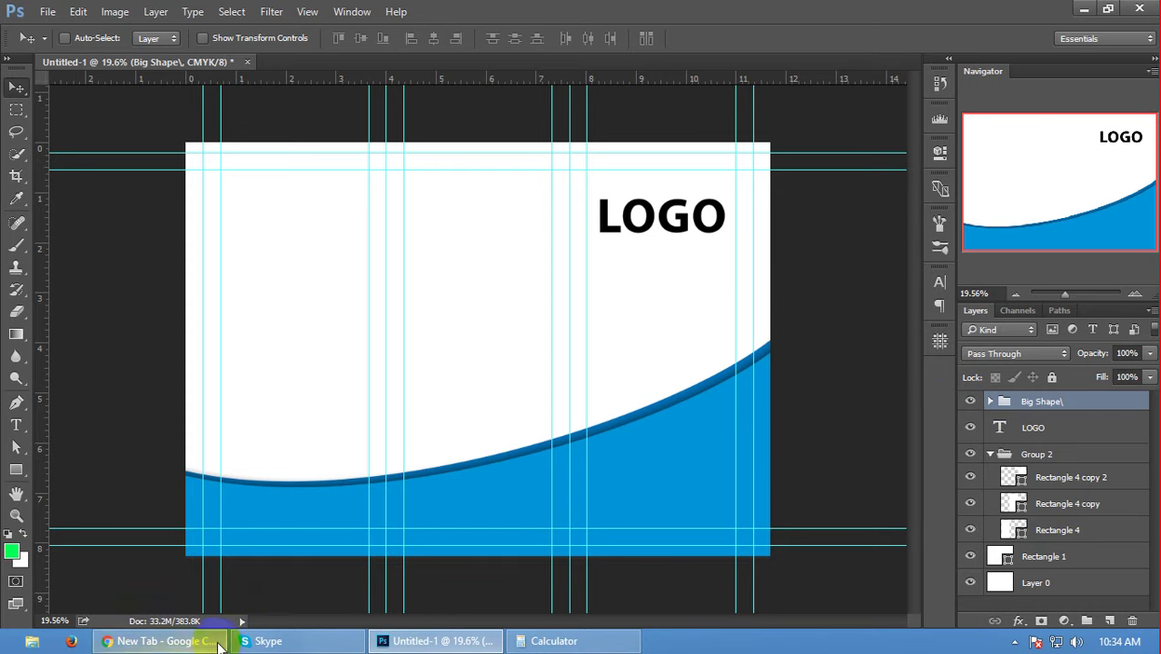
{"action": "left_click", "coordinate": [162, 640]}
- Return to the 'corporate office pic' results and select the search query
{"action": "left_click", "coordinate": [191, 10]}
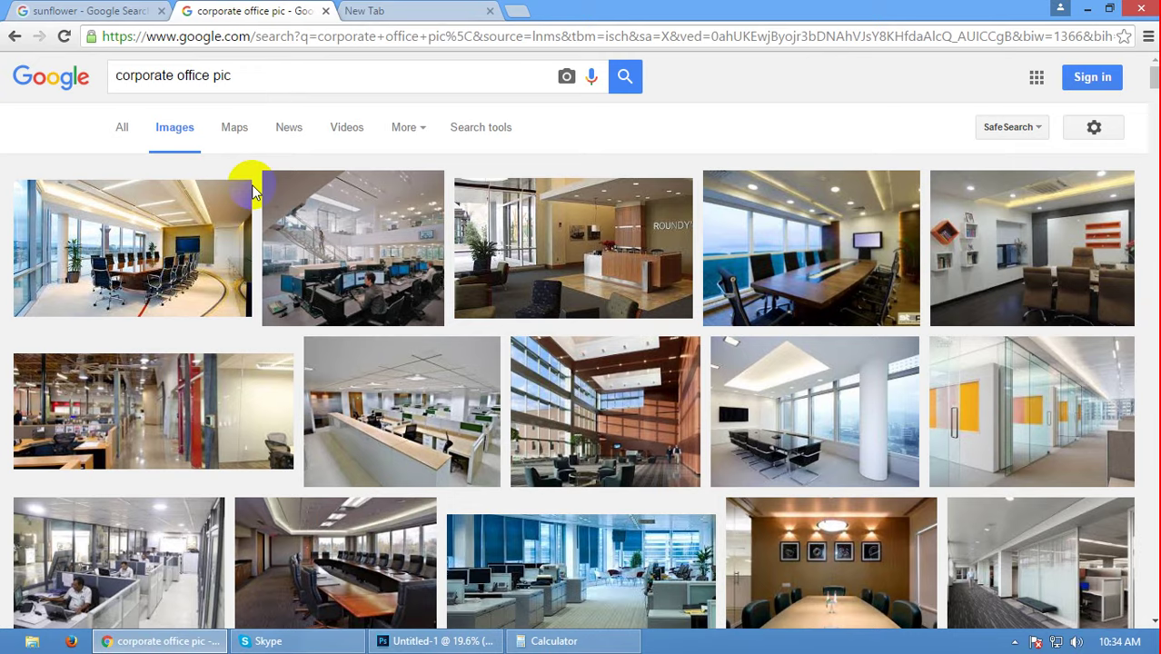
{"action": "left_click", "coordinate": [102, 10]}
{"action": "left_click", "coordinate": [203, 10]}
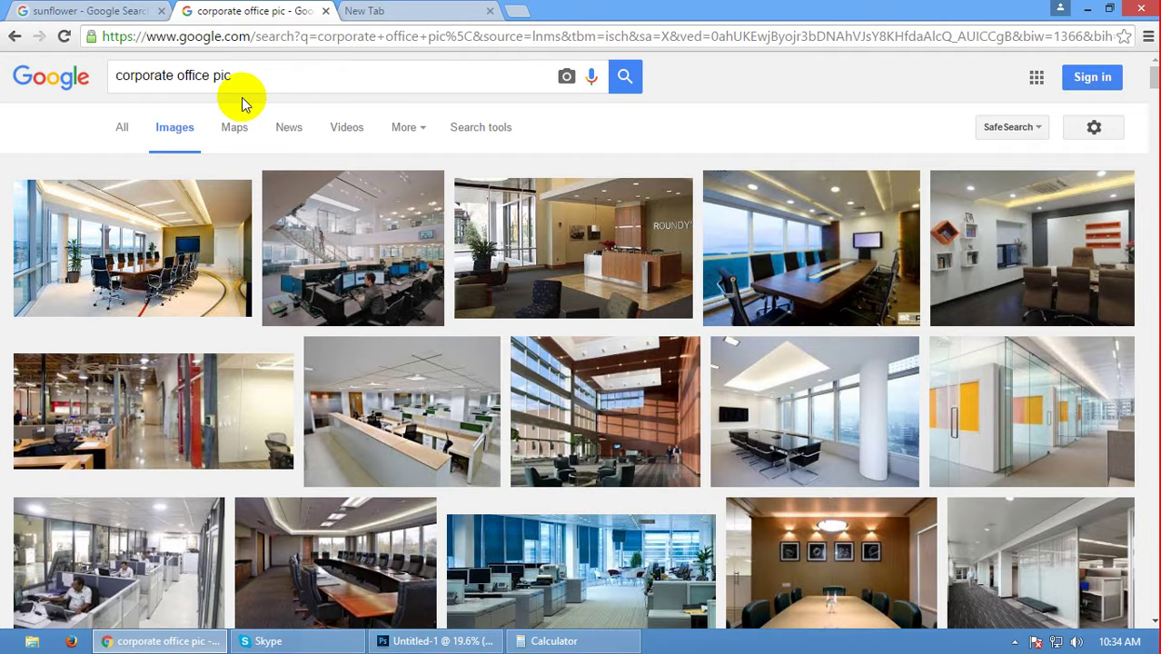
{"action": "triple_click", "coordinate": [264, 82]}
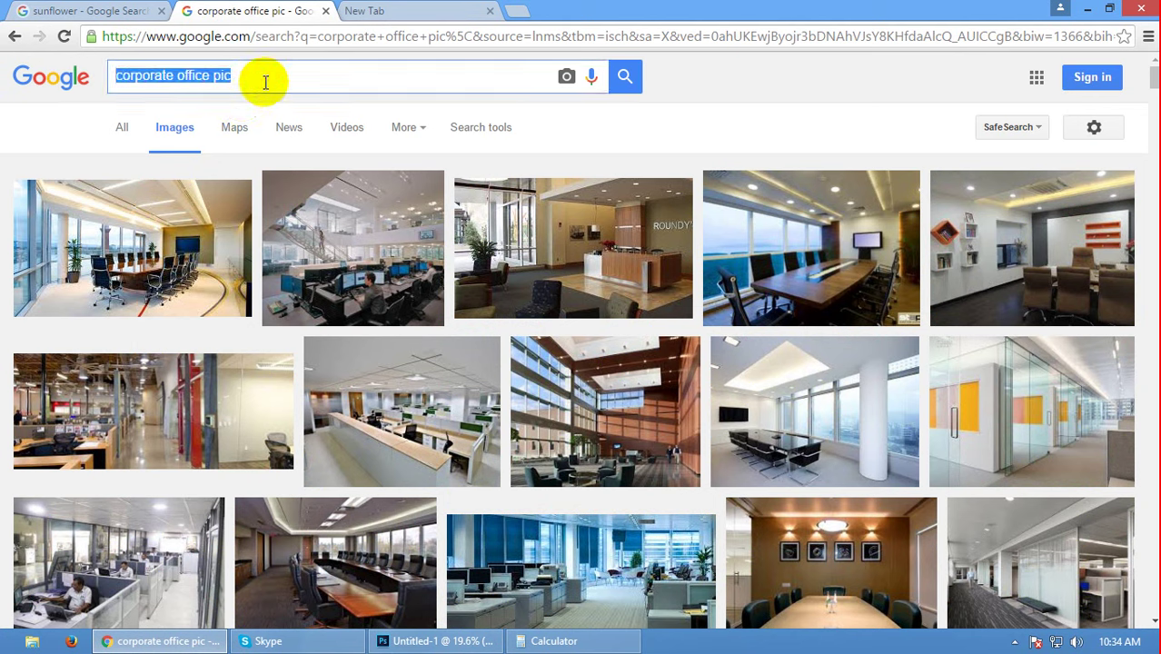
{"action": "left_click", "coordinate": [269, 77]}
{"action": "triple_click", "coordinate": [272, 75]}
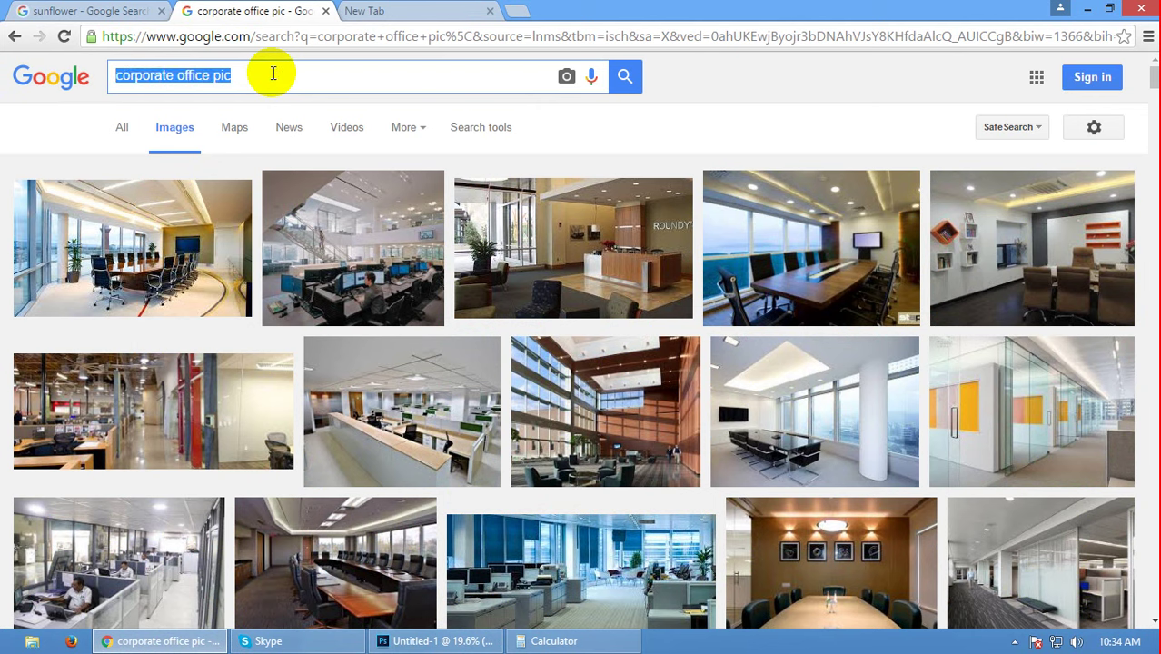
- Search for 'interior decoration' and browse the resulting room photos
{"action": "type", "text": "inter"}
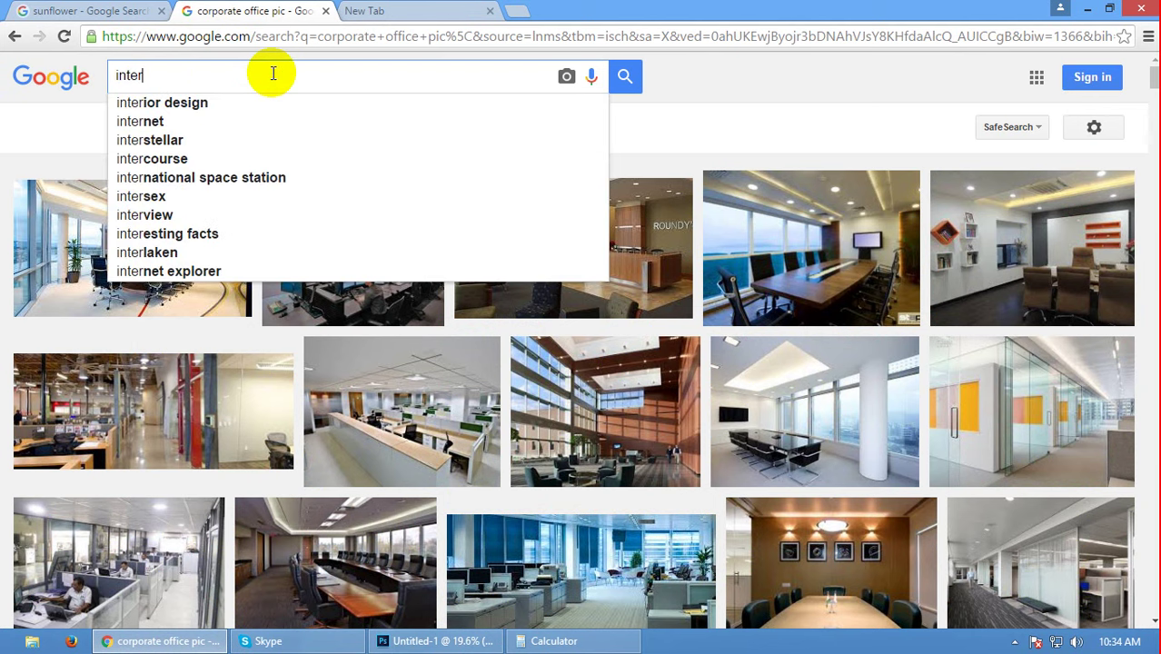
{"action": "type", "text": "i"}
{"action": "key", "text": "BackSpace"}
{"action": "type", "text": "iro"}
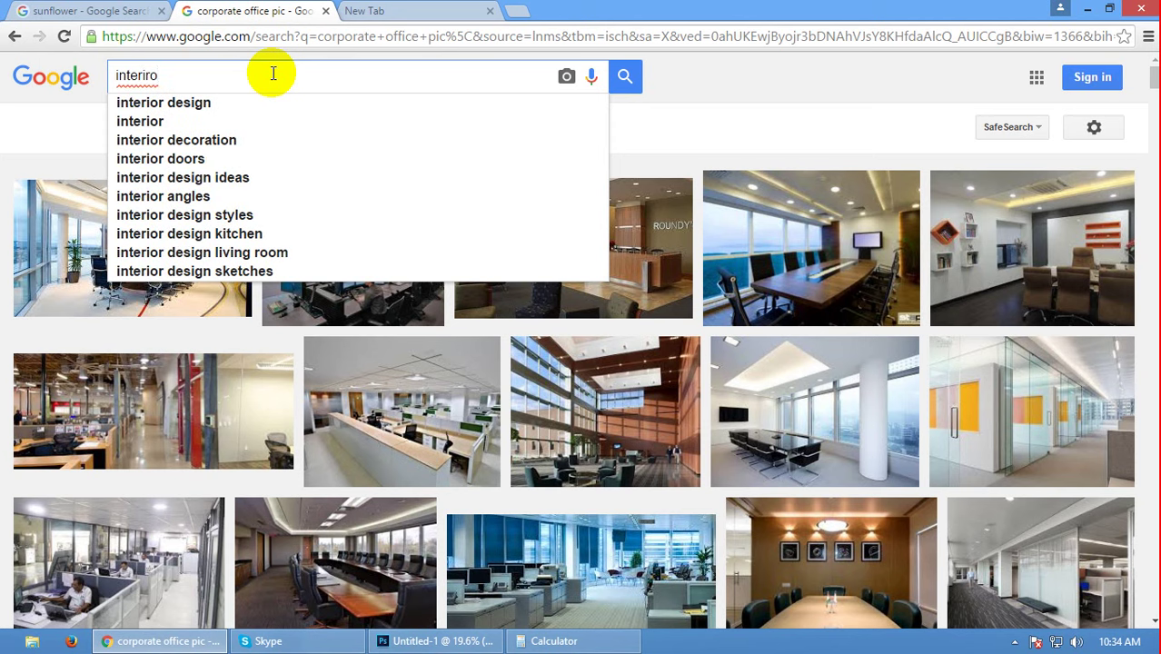
{"action": "key", "text": "BackSpace"}
{"action": "key", "text": "BackSpace"}
{"action": "type", "text": "or"}
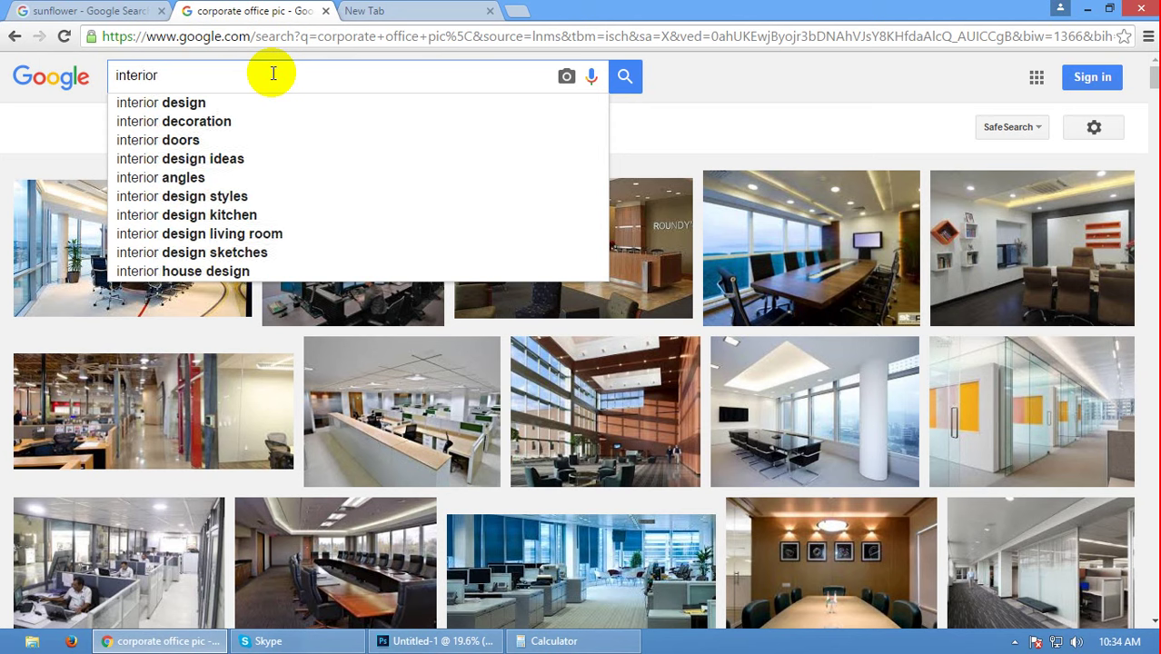
{"action": "key", "text": "Down"}
{"action": "key", "text": "Down"}
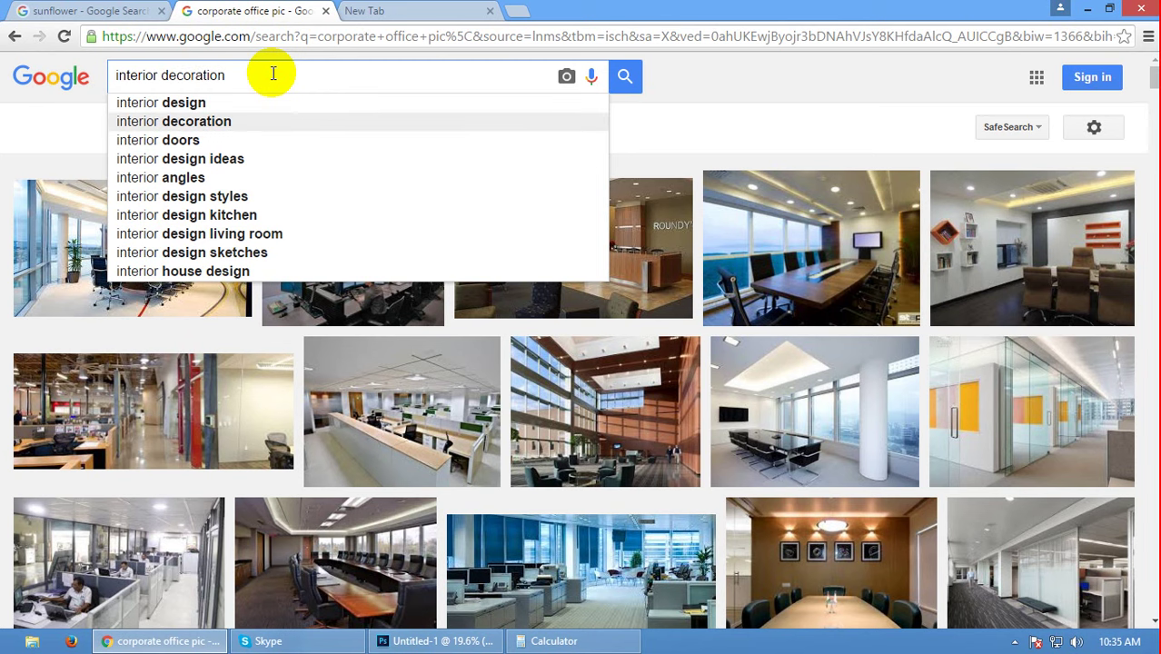
{"action": "key", "text": "Return"}
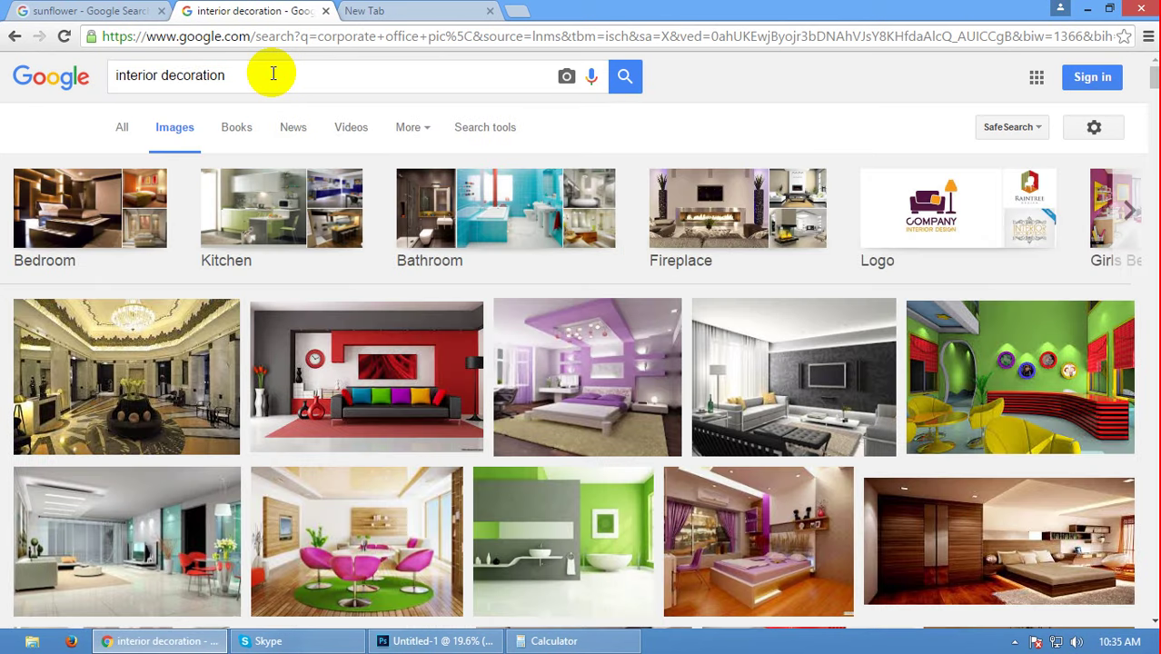
{"action": "mouse_move", "coordinate": [367, 376]}
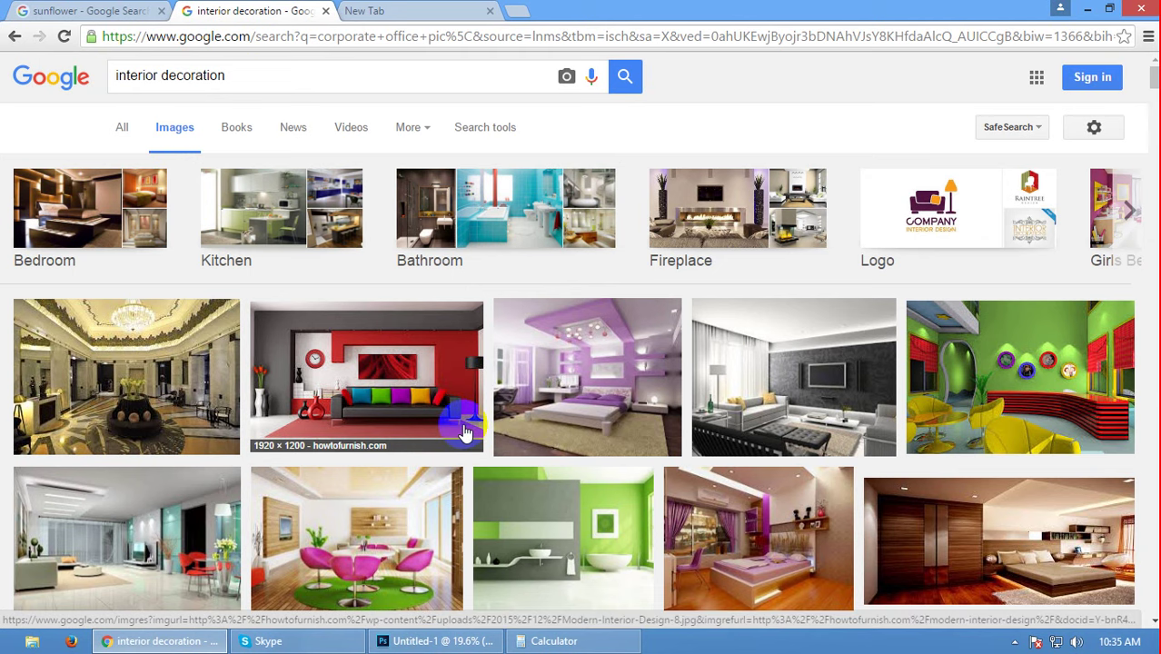
{"action": "scroll", "coordinate": [463, 431], "scroll_direction": "down", "scroll_amount": 2}
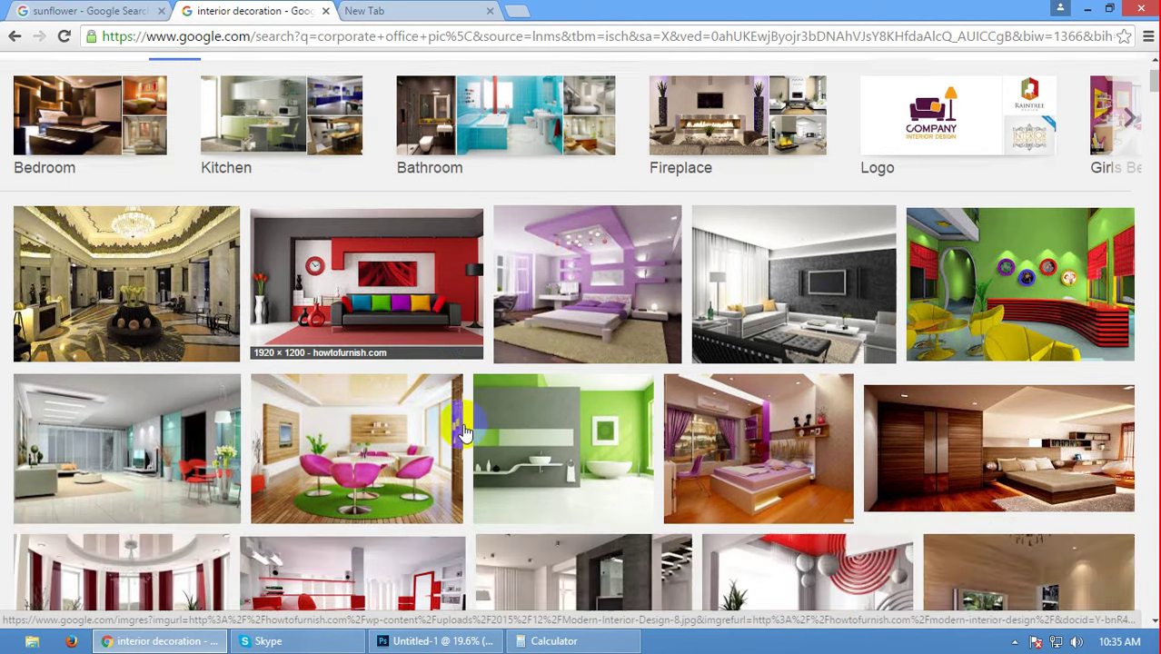
{"action": "scroll", "coordinate": [463, 431], "scroll_direction": "down", "scroll_amount": 3}
{"action": "scroll", "coordinate": [463, 432], "scroll_direction": "up", "scroll_amount": 4}
{"action": "scroll", "coordinate": [463, 432], "scroll_direction": "up", "scroll_amount": 1}
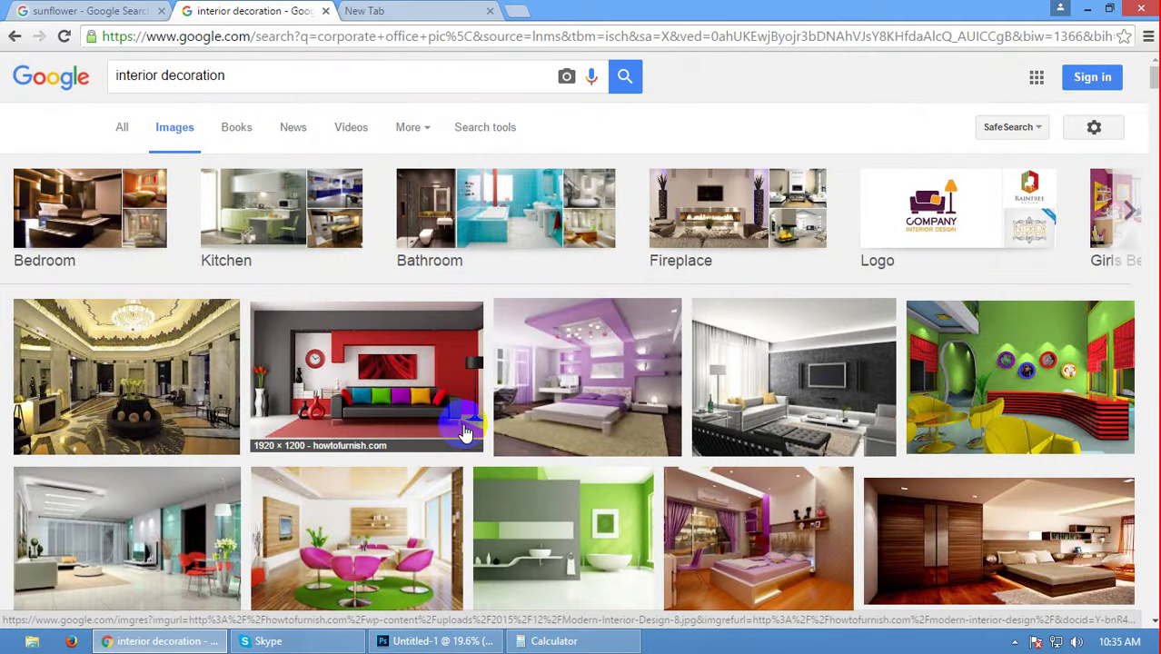
{"action": "scroll", "coordinate": [465, 425], "scroll_direction": "down", "scroll_amount": 3}
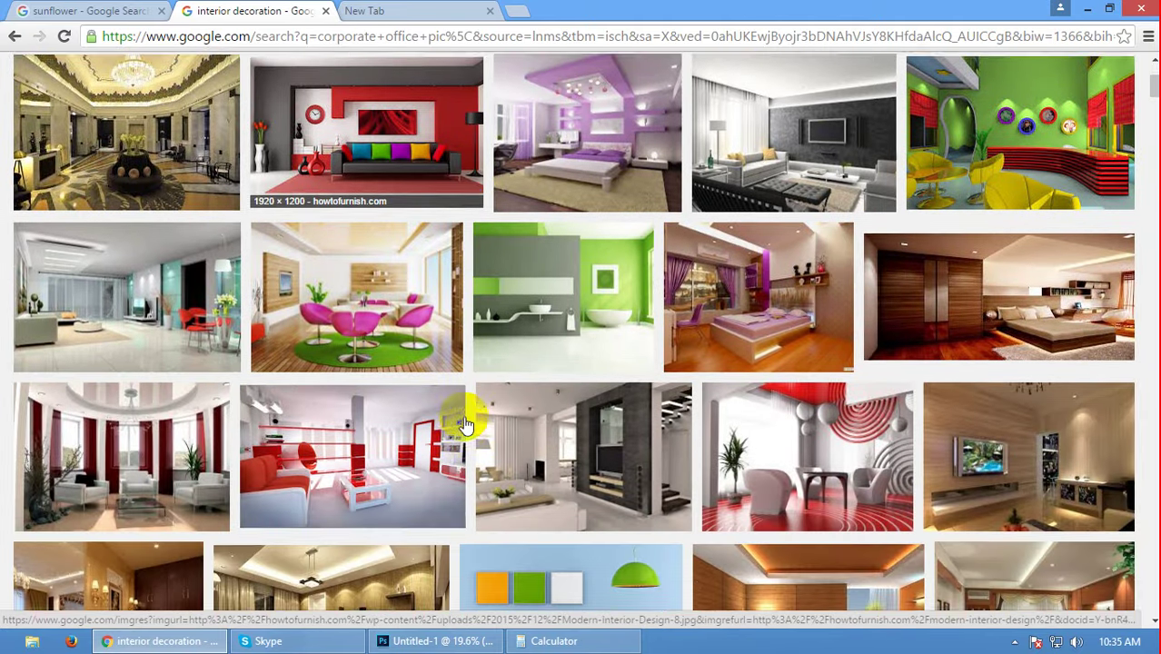
{"action": "scroll", "coordinate": [463, 424], "scroll_direction": "down", "scroll_amount": 5}
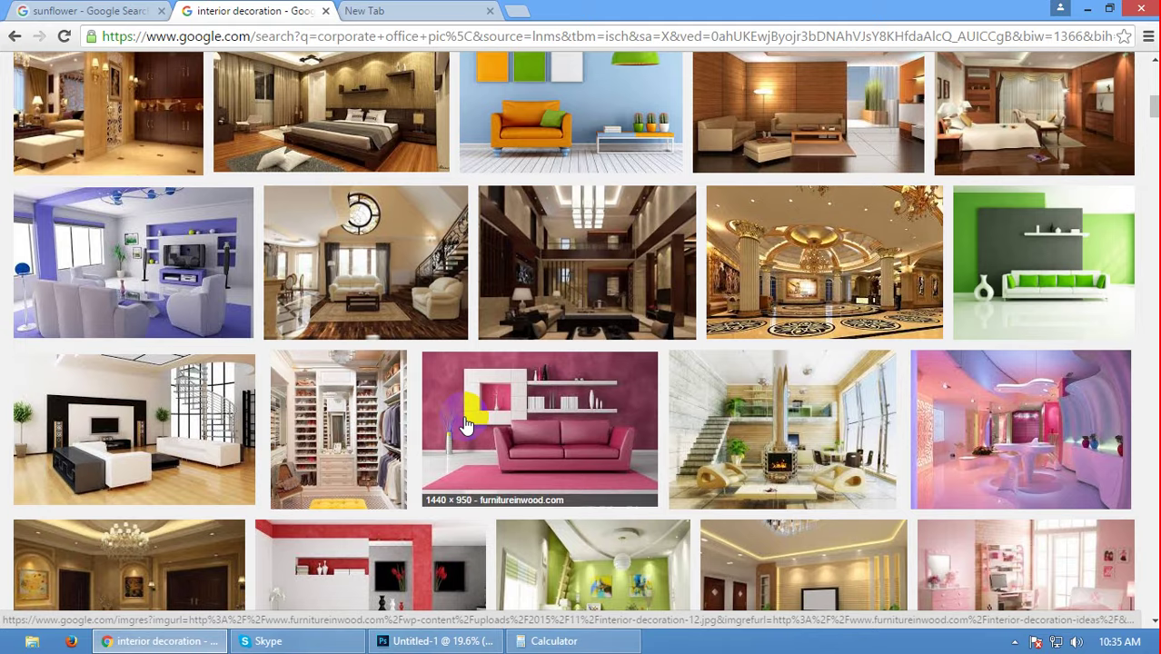
{"action": "scroll", "coordinate": [463, 424], "scroll_direction": "down", "scroll_amount": 5}
{"action": "scroll", "coordinate": [463, 424], "scroll_direction": "down", "scroll_amount": 5}
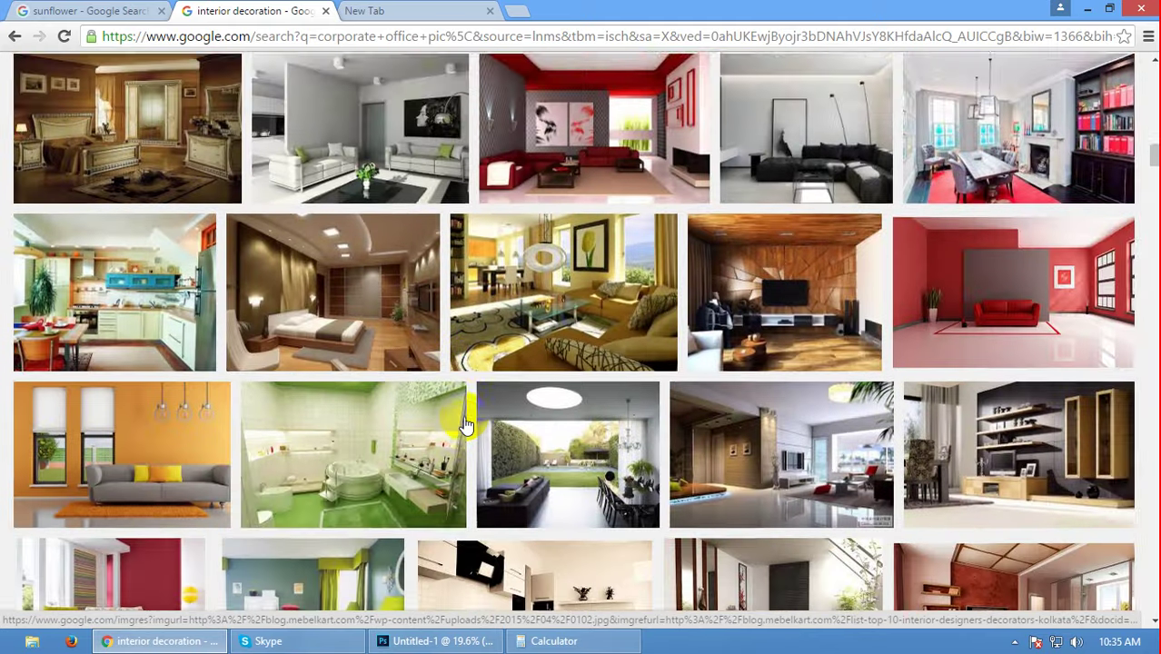
{"action": "scroll", "coordinate": [469, 413], "scroll_direction": "down", "scroll_amount": 5}
{"action": "scroll", "coordinate": [469, 412], "scroll_direction": "up", "scroll_amount": 20}
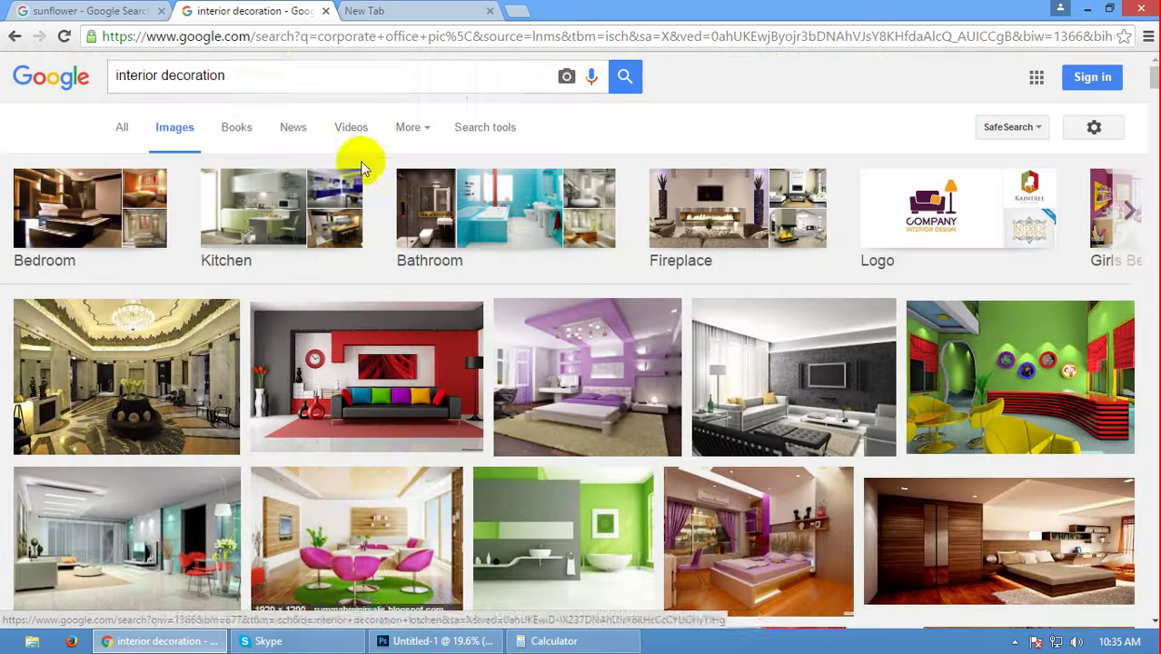
- Search Google Images for 'corporate client', accepting the spelling correction
{"action": "double_click", "coordinate": [292, 77]}
{"action": "type", "text": "co"}
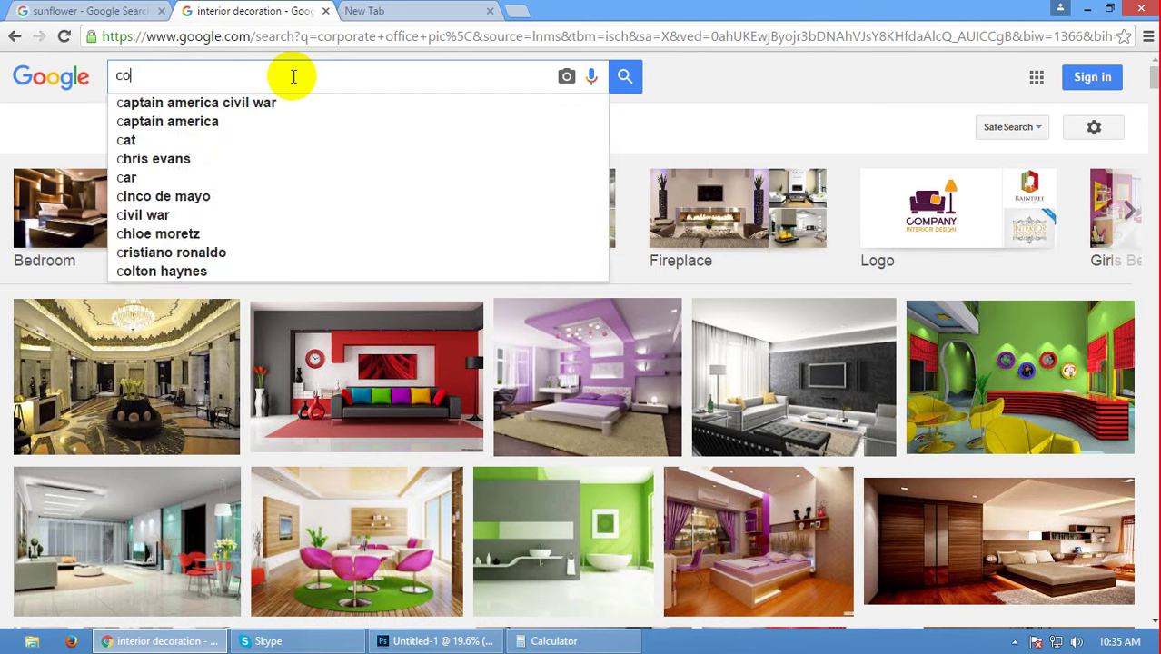
{"action": "type", "text": "rporte c"}
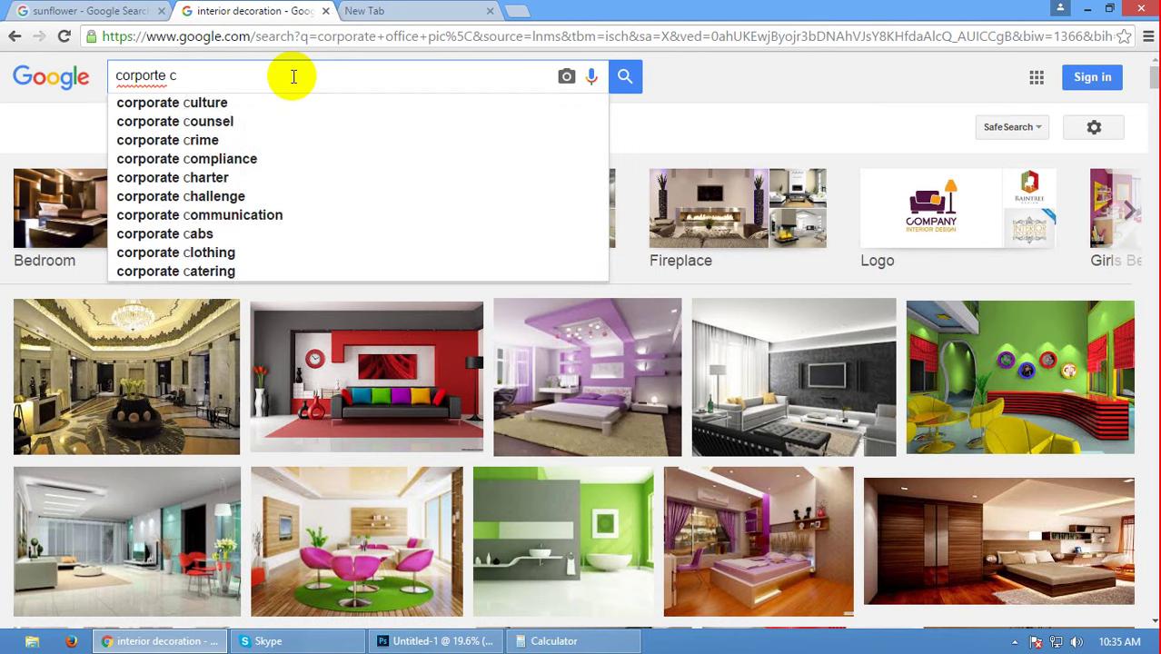
{"action": "type", "text": "lient"}
{"action": "key", "text": "Return"}
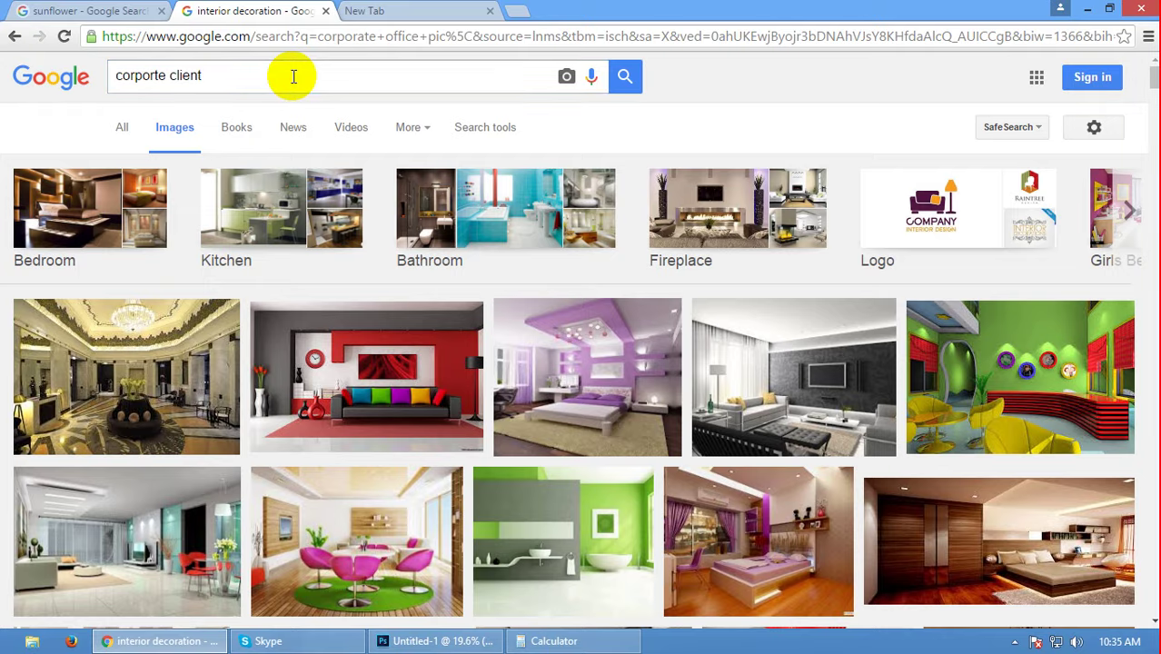
{"action": "left_click", "coordinate": [217, 181]}
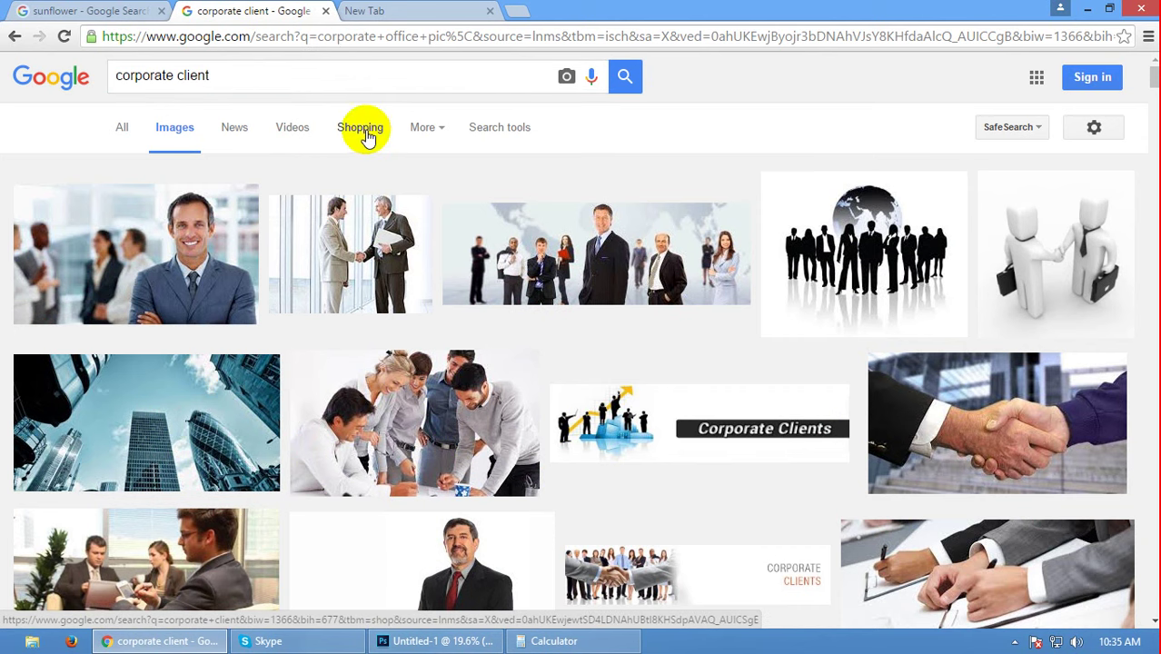
- Filter the image results to large sizes only
{"action": "left_click", "coordinate": [434, 132]}
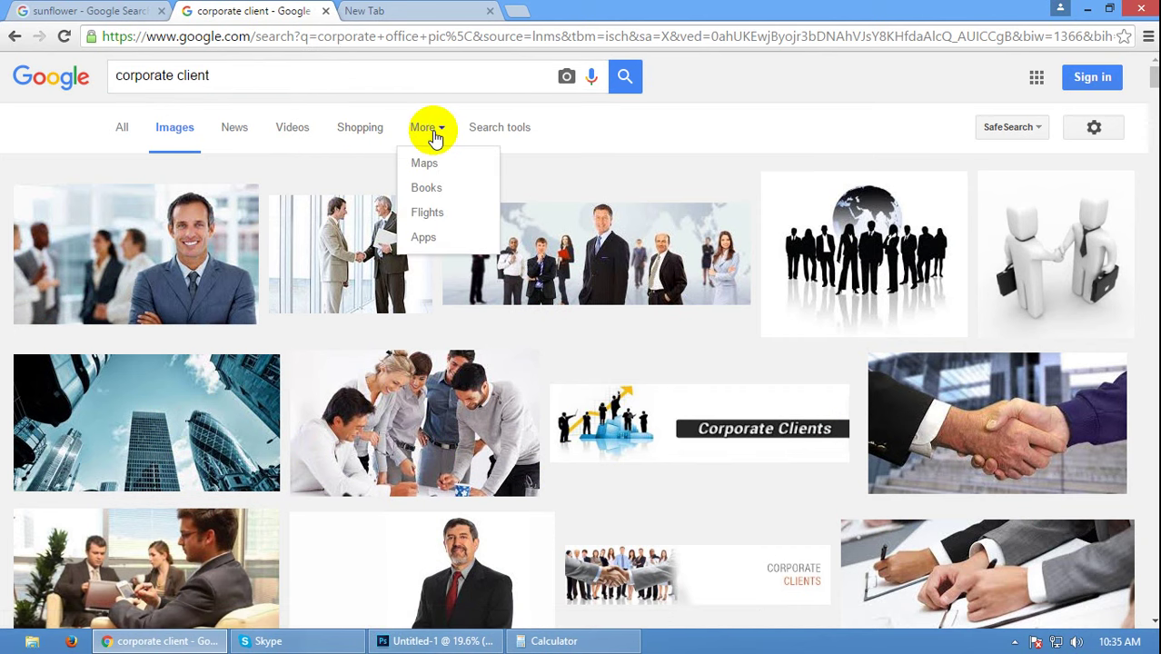
{"action": "left_click", "coordinate": [484, 133]}
{"action": "left_click", "coordinate": [141, 172]}
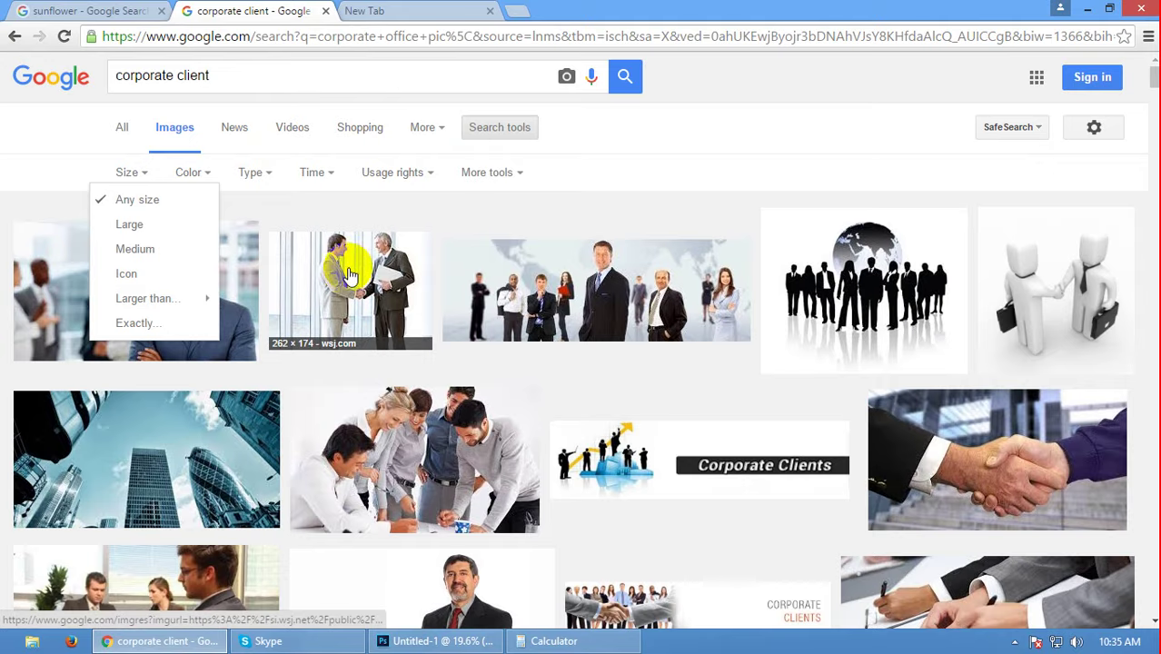
{"action": "key", "text": "Down"}
{"action": "key", "text": "Return"}
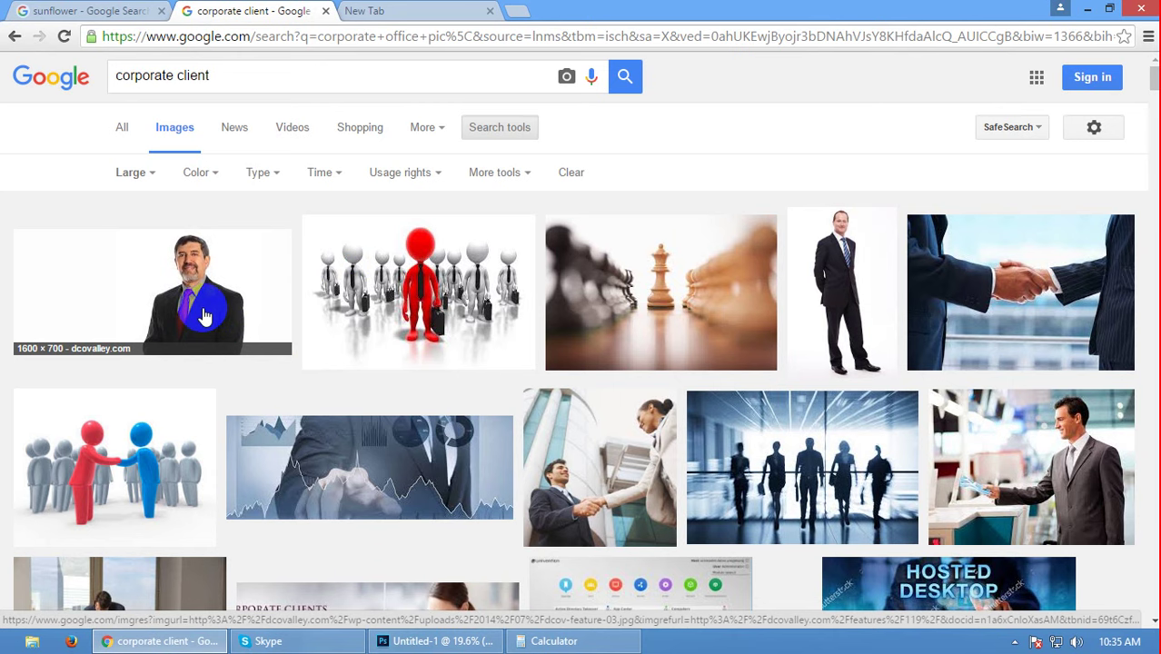
- Open the businessman and handshake photo results in background tabs
{"action": "middle_click", "coordinate": [204, 315]}
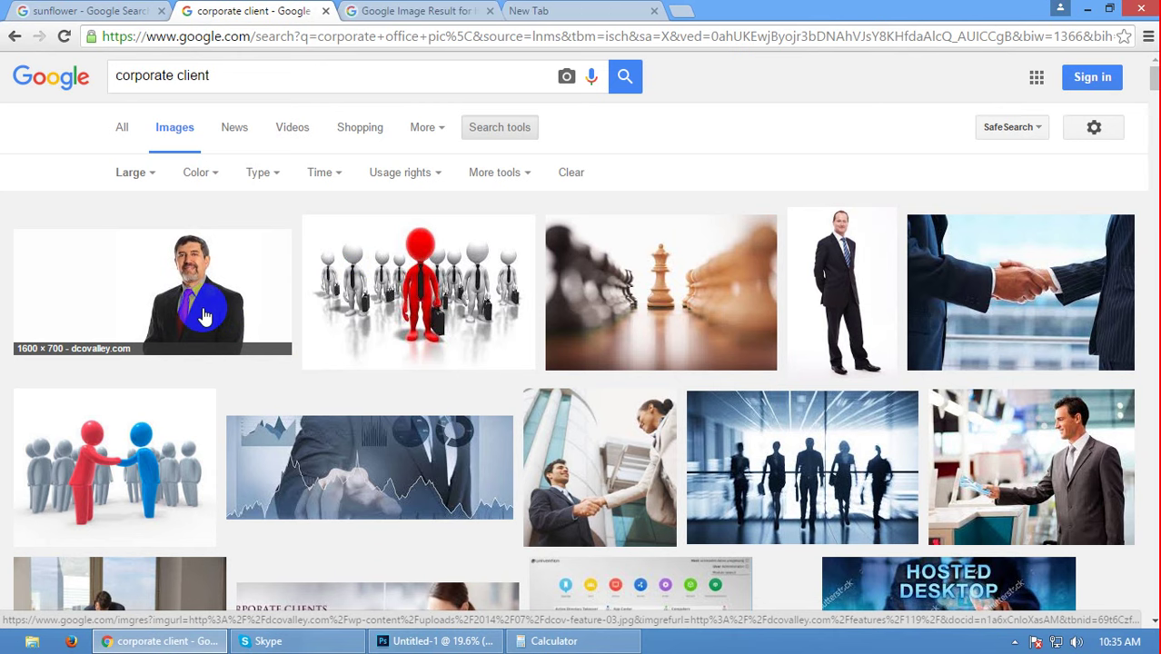
{"action": "scroll", "coordinate": [204, 315], "scroll_direction": "down", "scroll_amount": 5}
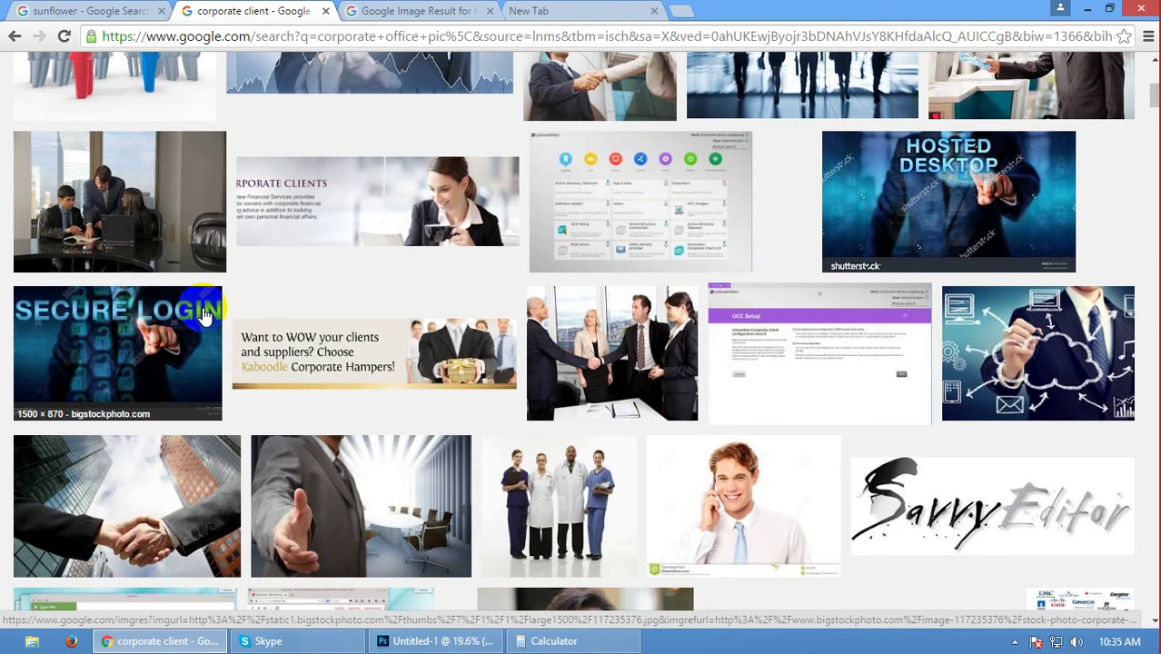
{"action": "scroll", "coordinate": [203, 315], "scroll_direction": "down", "scroll_amount": 3}
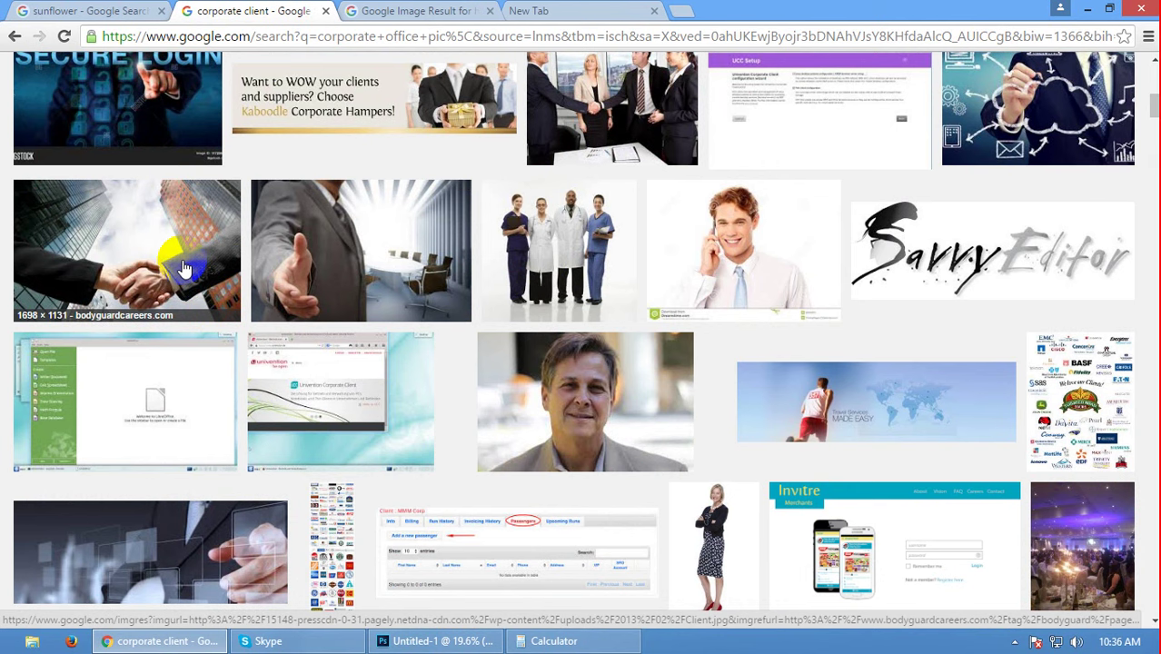
{"action": "middle_click", "coordinate": [183, 267]}
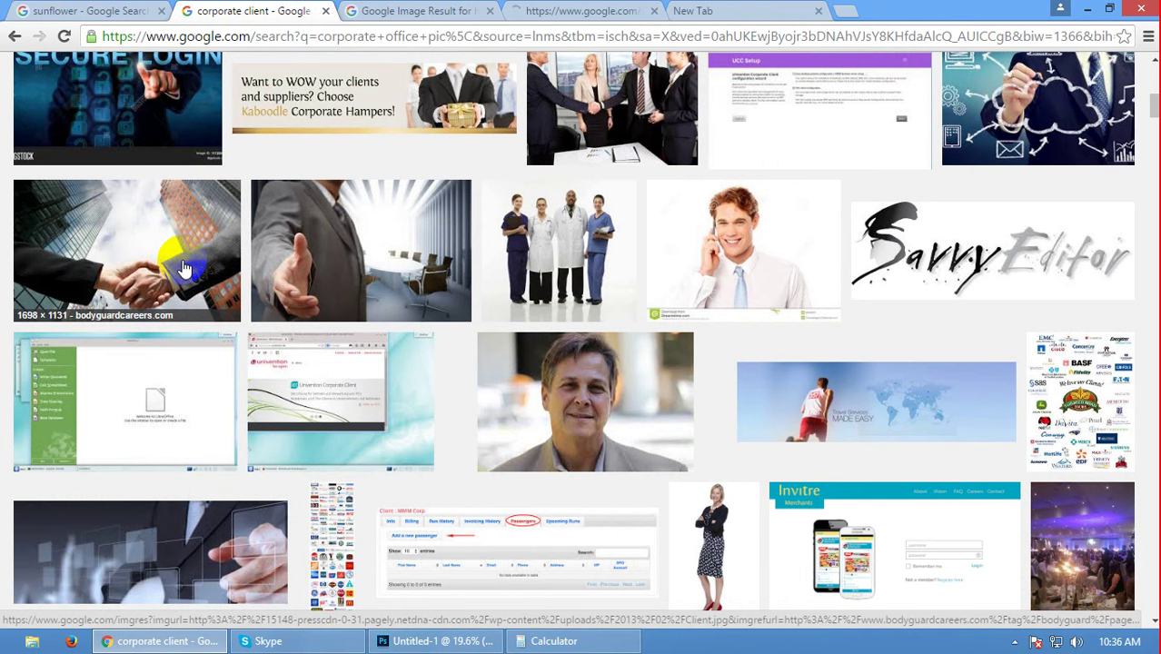
{"action": "scroll", "coordinate": [184, 268], "scroll_direction": "down", "scroll_amount": 3}
{"action": "scroll", "coordinate": [183, 268], "scroll_direction": "down", "scroll_amount": 4}
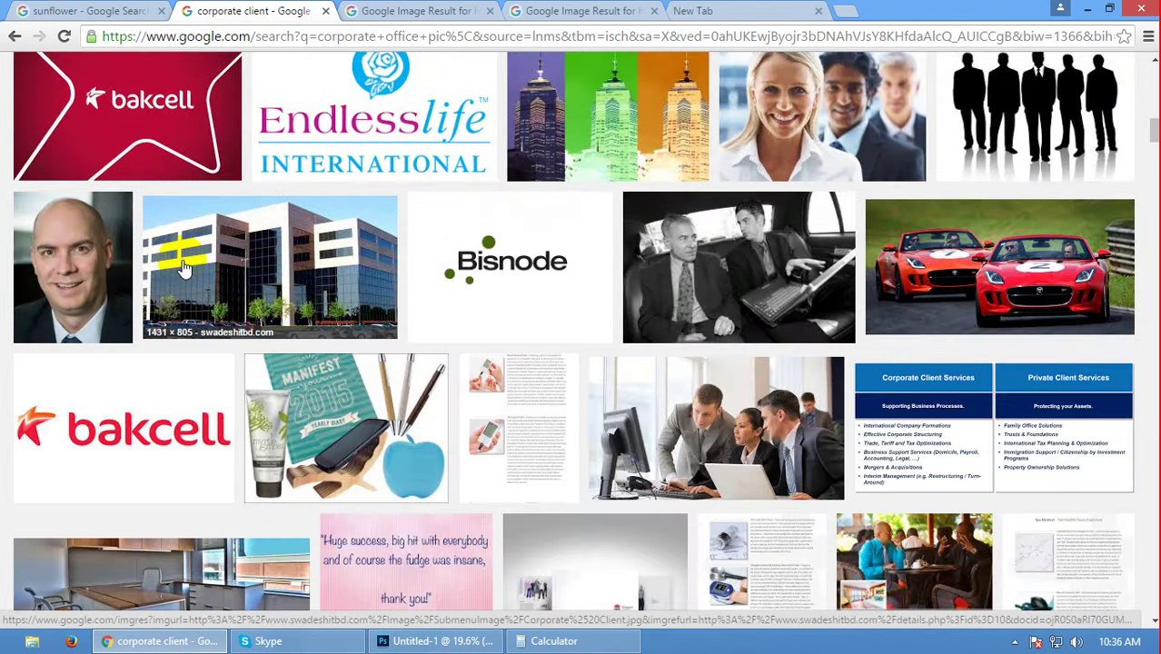
{"action": "scroll", "coordinate": [184, 268], "scroll_direction": "down", "scroll_amount": 3}
{"action": "scroll", "coordinate": [183, 268], "scroll_direction": "down", "scroll_amount": 3}
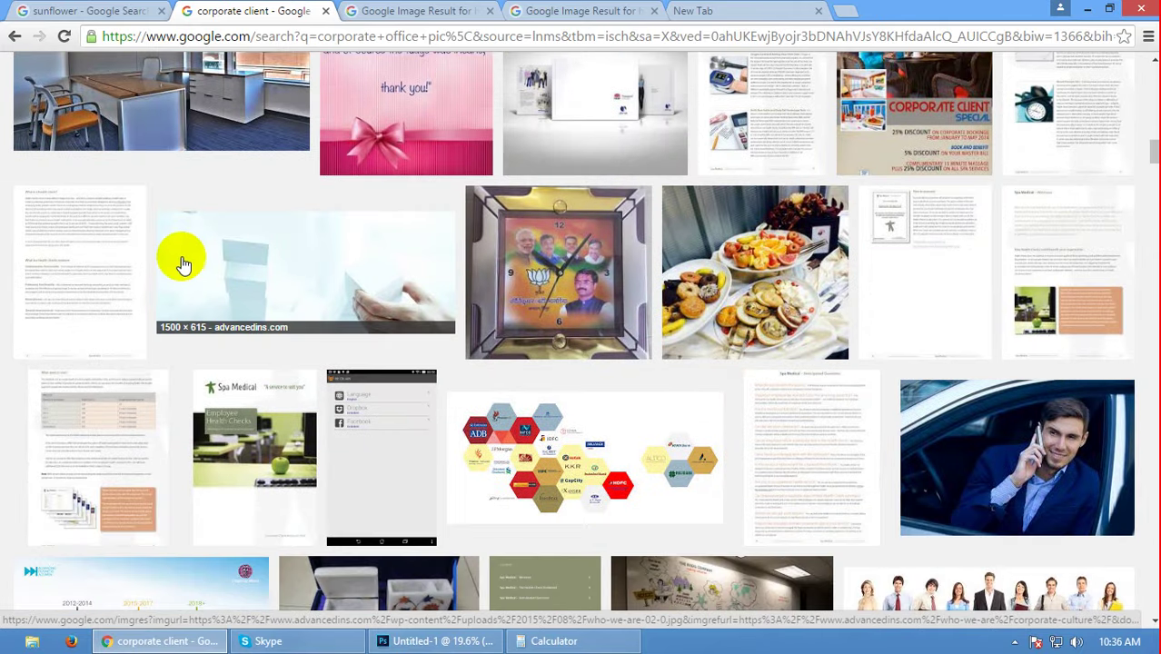
{"action": "scroll", "coordinate": [181, 258], "scroll_direction": "down", "scroll_amount": 1}
{"action": "scroll", "coordinate": [182, 258], "scroll_direction": "down", "scroll_amount": 3}
- Go to the handshake result tab and view the full-size image
{"action": "left_click", "coordinate": [417, 10]}
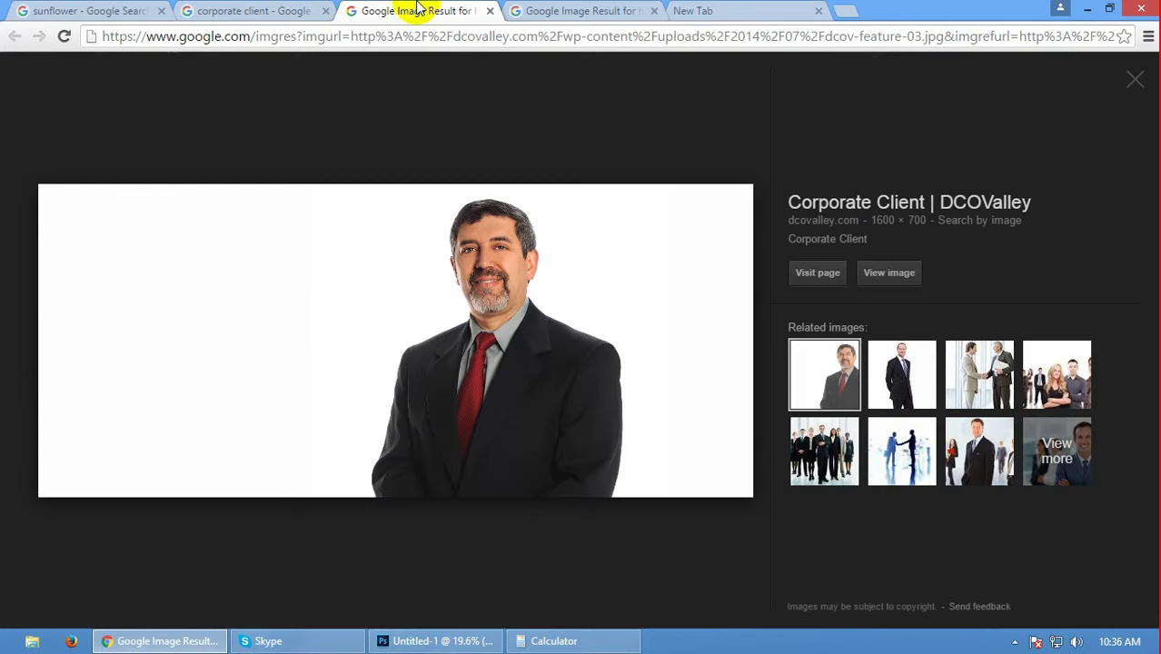
{"action": "left_click", "coordinate": [563, 9]}
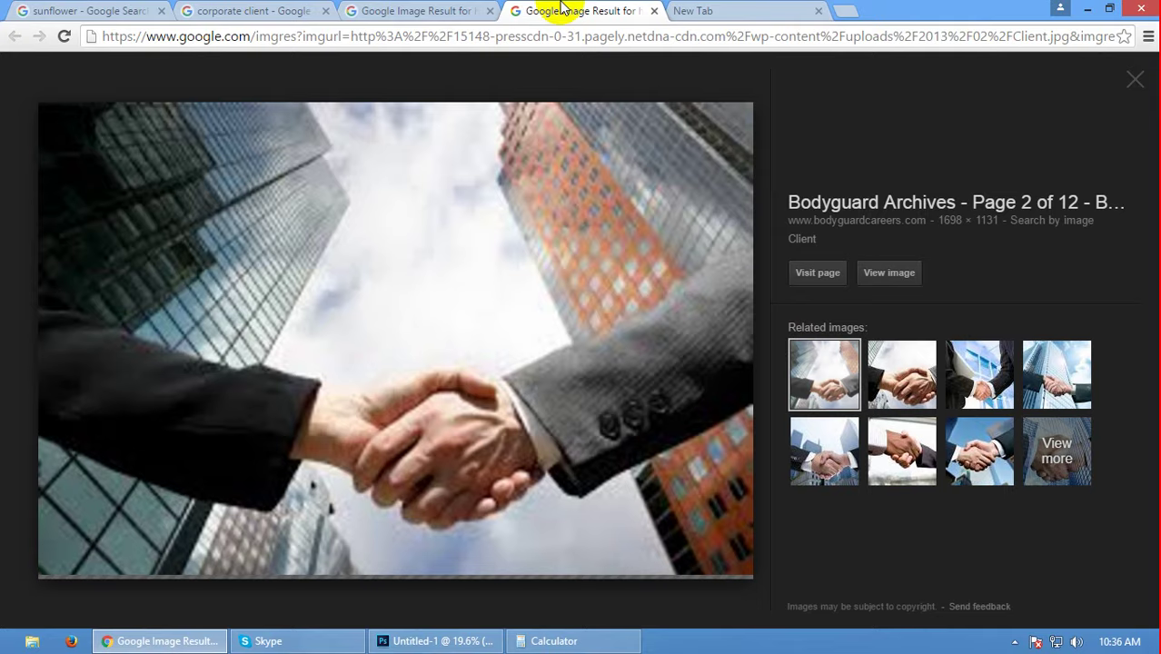
{"action": "left_click", "coordinate": [699, 10]}
{"action": "left_click", "coordinate": [600, 10]}
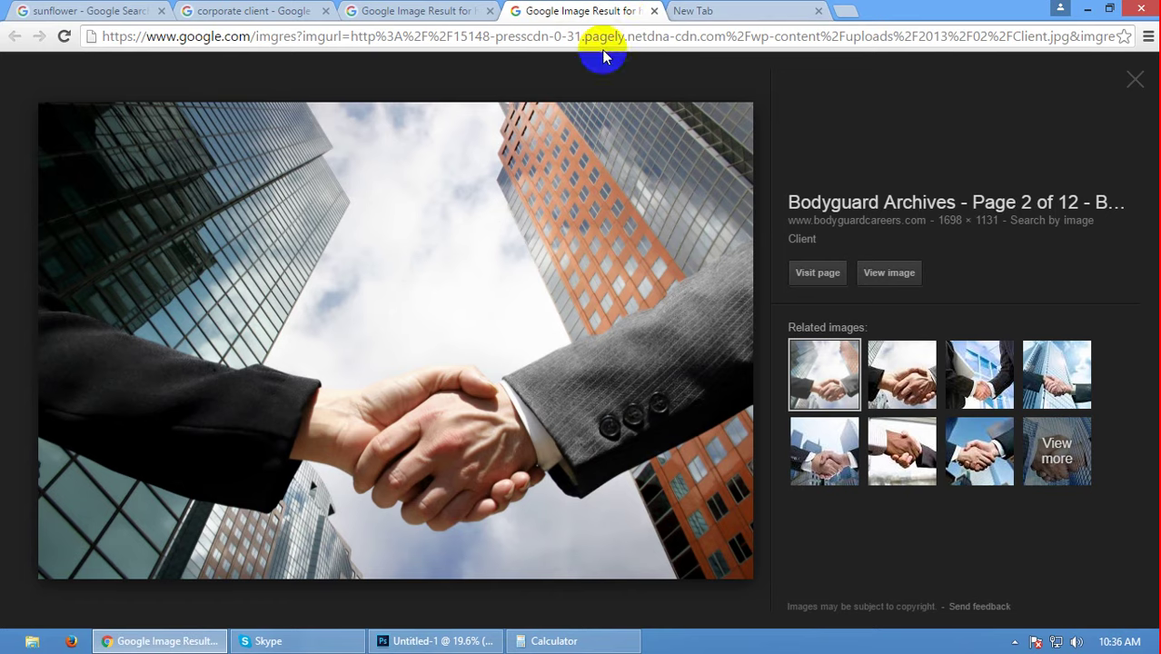
{"action": "left_click", "coordinate": [895, 271]}
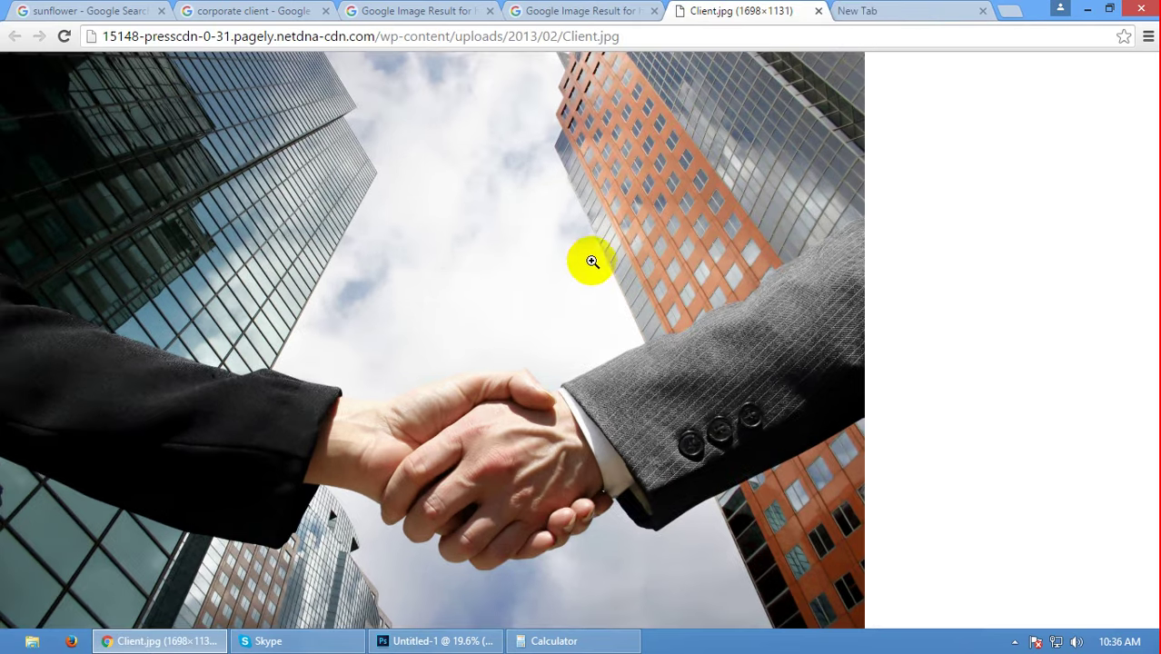
{"action": "left_click", "coordinate": [493, 251]}
- Save the handshake image to the Desktop as Client.jpg, close its page, and return to Photoshop
{"action": "right_click", "coordinate": [465, 221]}
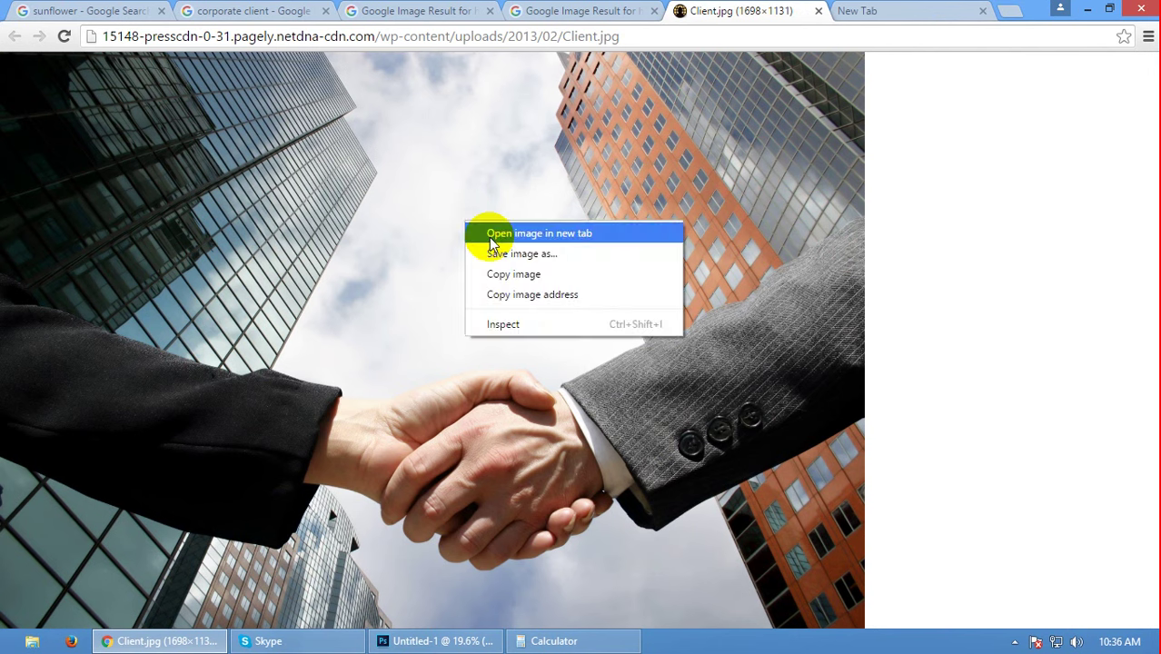
{"action": "left_click", "coordinate": [492, 254]}
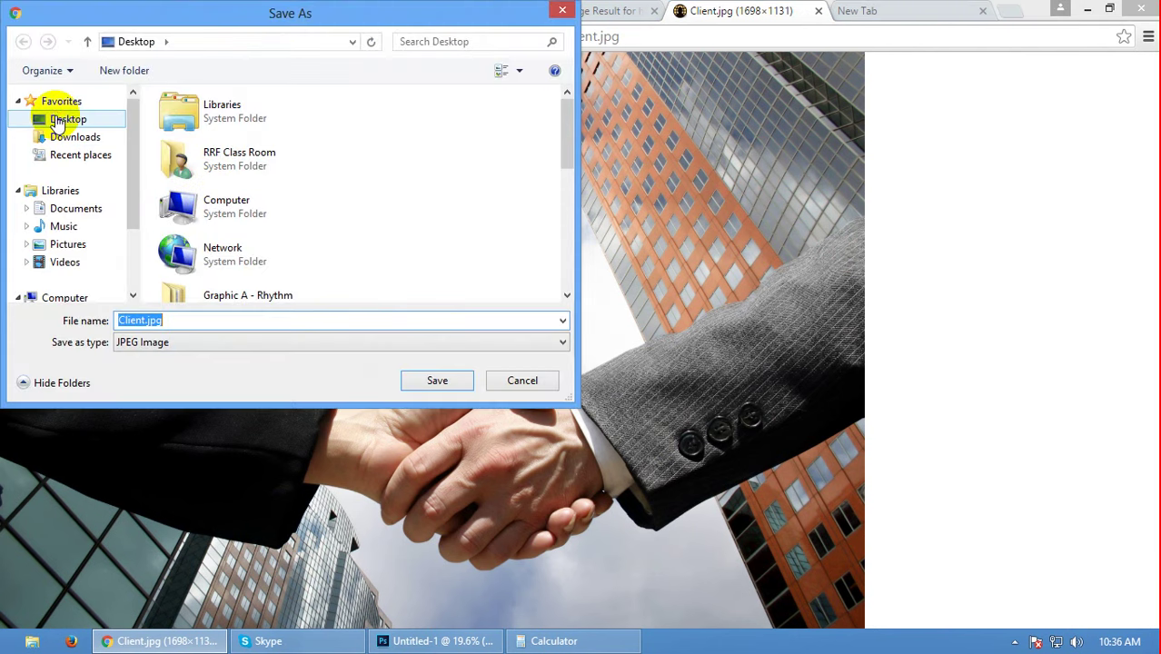
{"action": "left_click", "coordinate": [450, 380]}
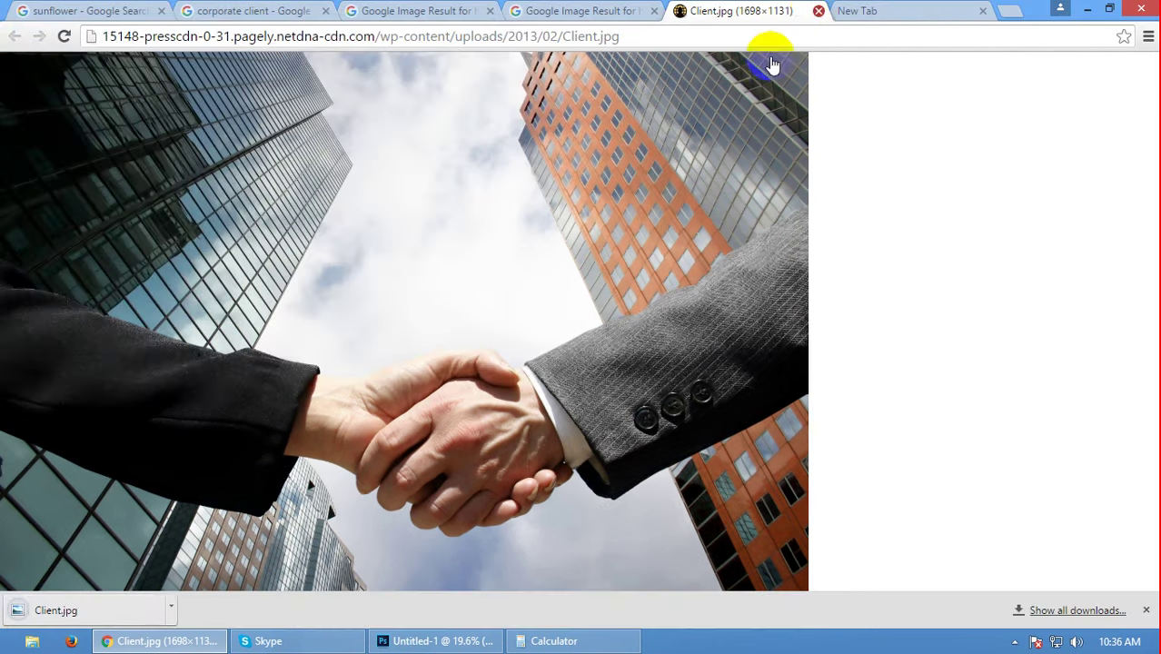
{"action": "left_click", "coordinate": [818, 11]}
{"action": "left_click", "coordinate": [436, 641]}
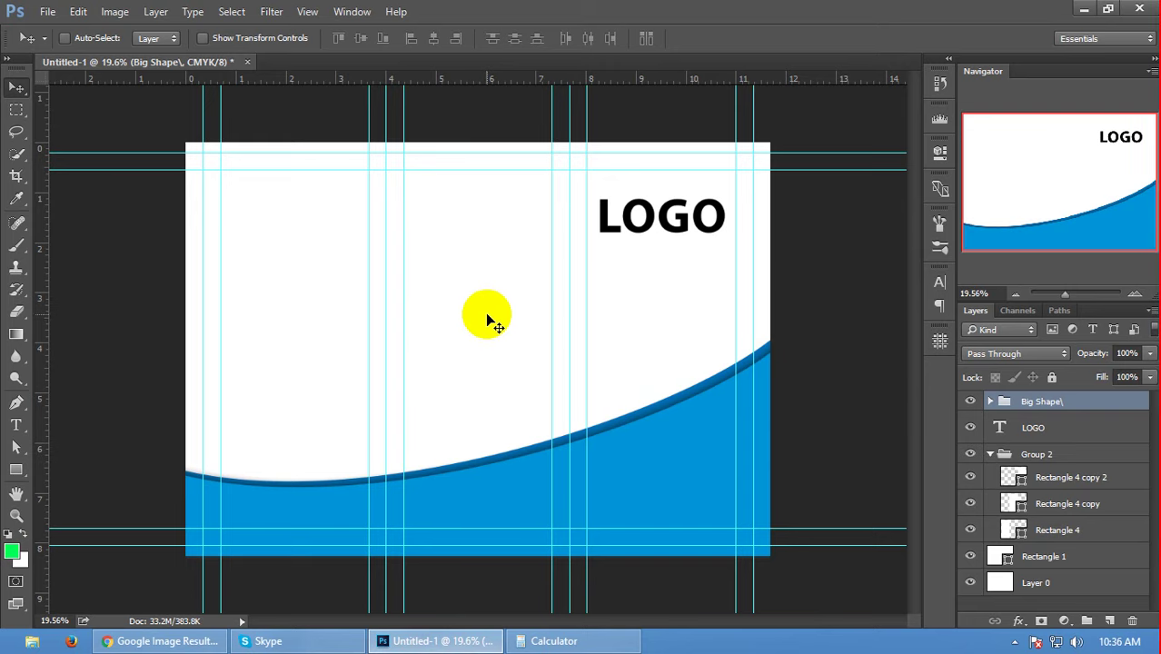
- Place Client.jpg into the layout as an embedded layer with File > Place Embedded
{"action": "key", "text": "ctrl+o"}
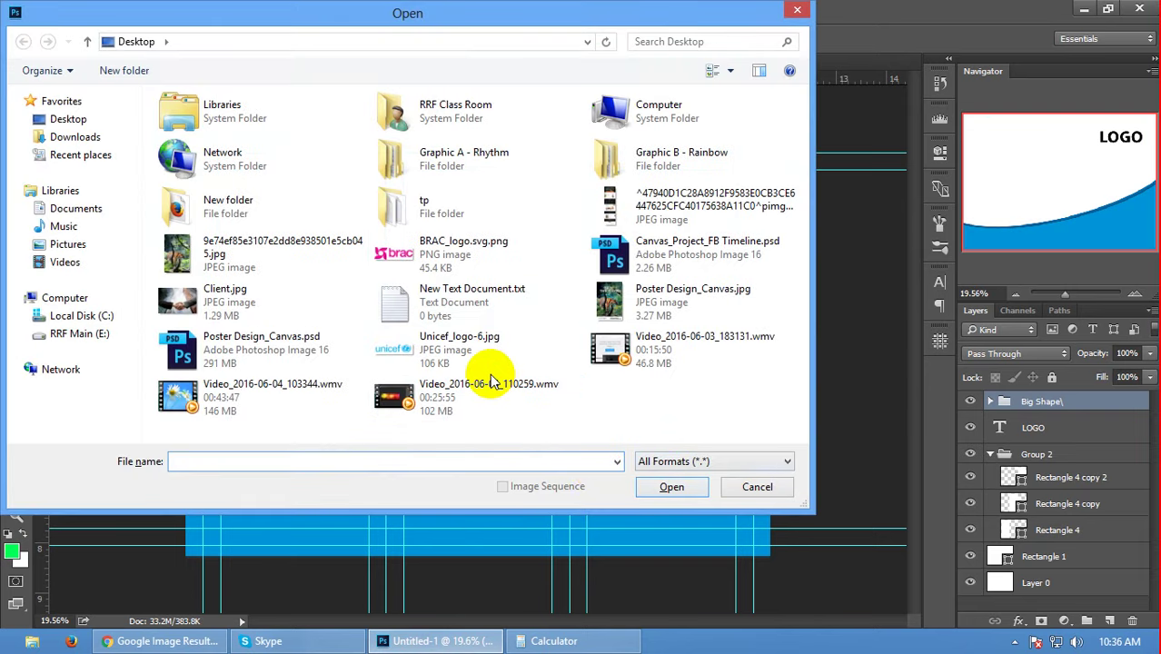
{"action": "left_click", "coordinate": [754, 485]}
{"action": "left_click", "coordinate": [48, 13]}
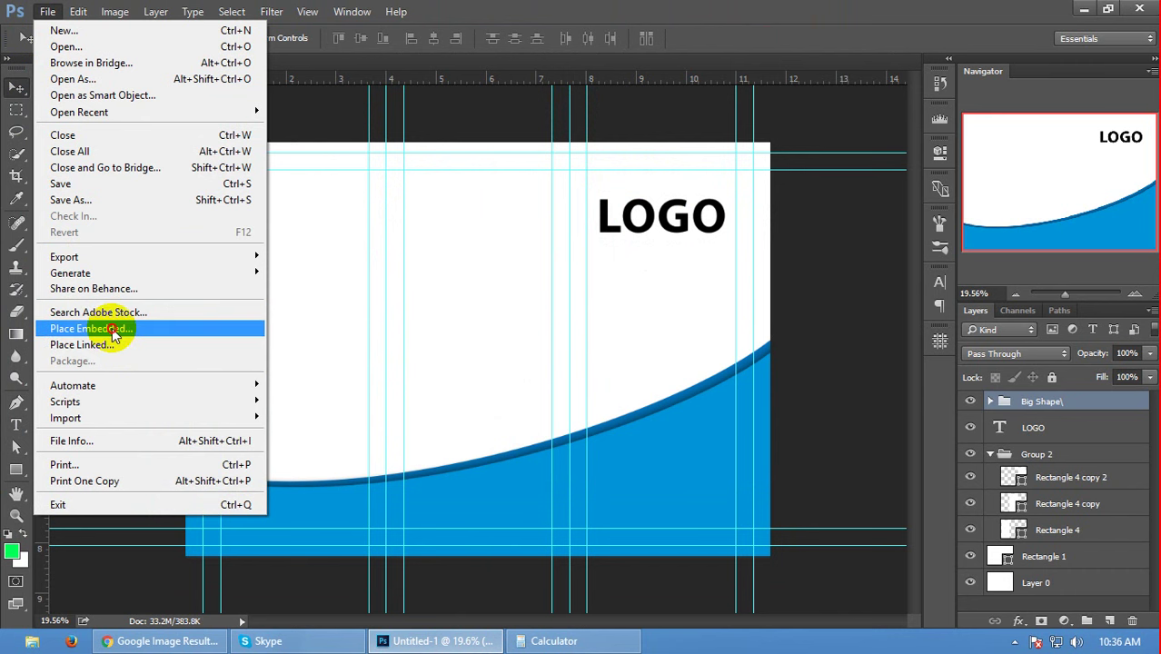
{"action": "left_click", "coordinate": [113, 328]}
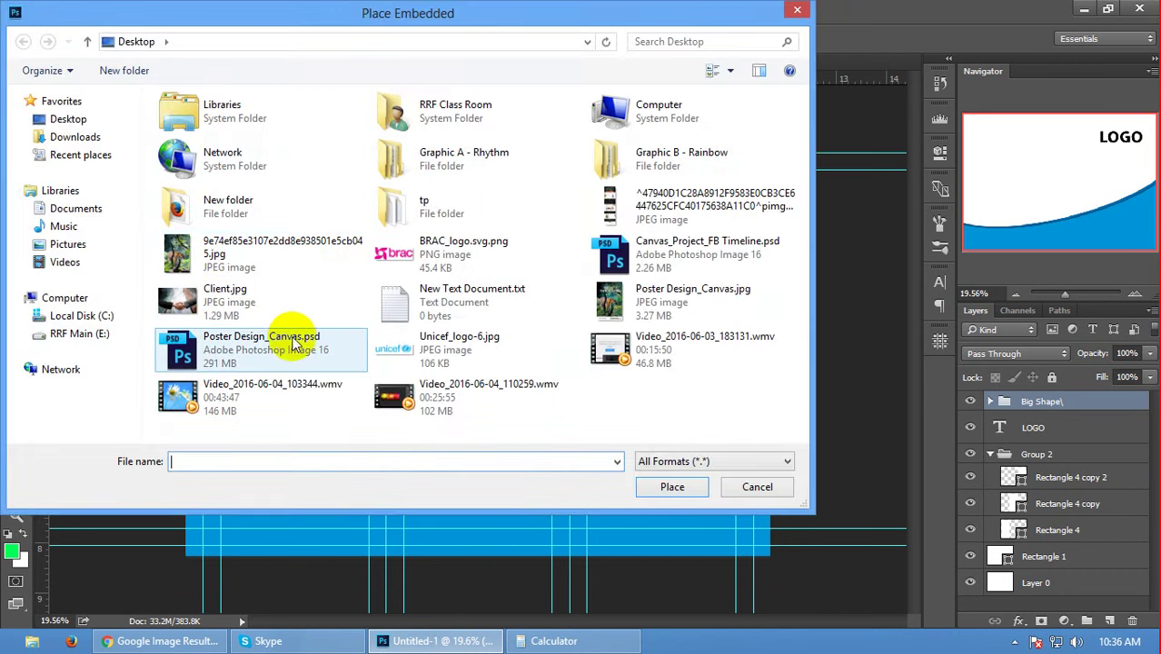
{"action": "left_click", "coordinate": [229, 314]}
{"action": "double_click", "coordinate": [230, 313]}
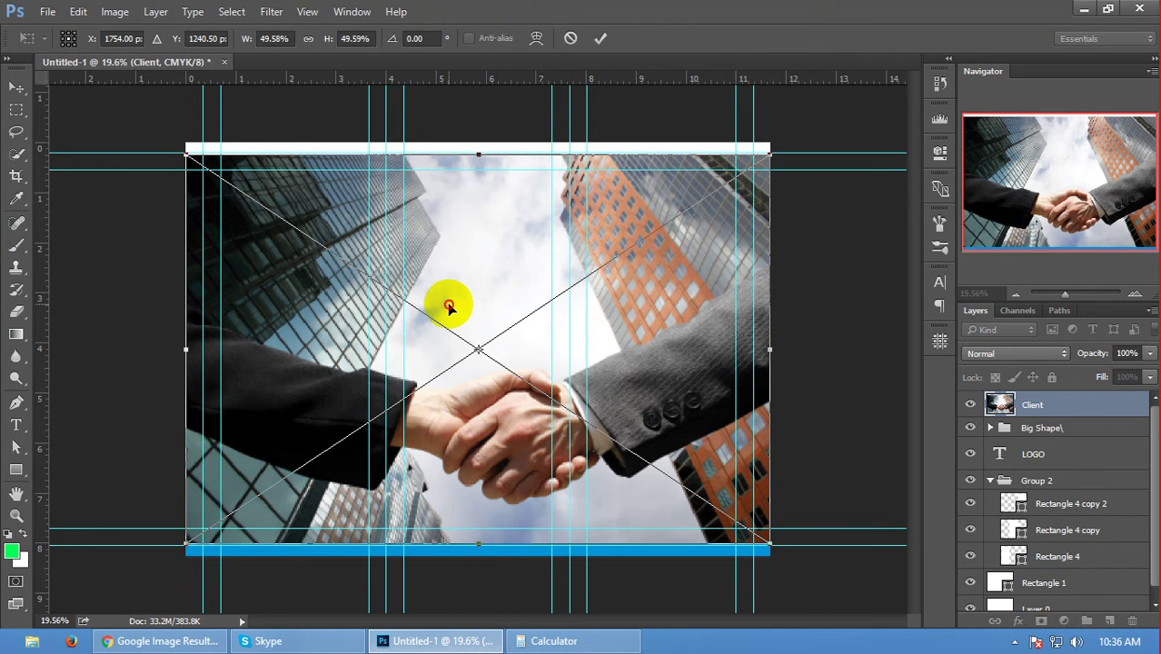
- Scale and move the Client photo into the page's upper-right area
{"action": "key", "text": "Return"}
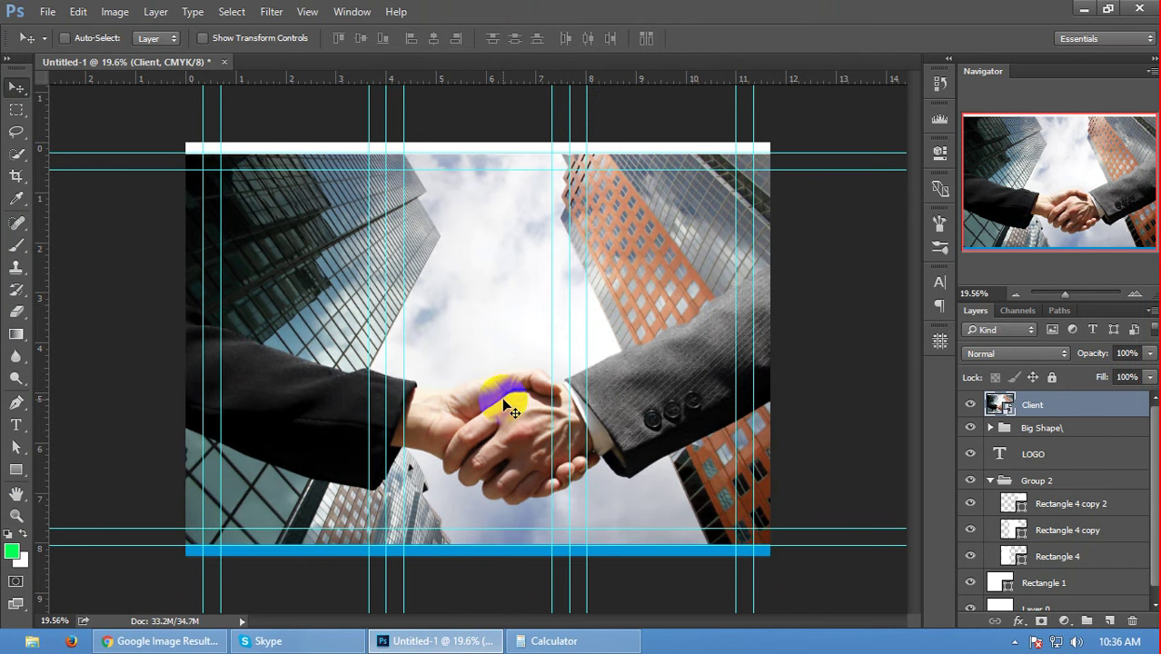
{"action": "mouse_move", "coordinate": [502, 397]}
{"action": "left_mouse_down"}
{"action": "mouse_move", "coordinate": [721, 343]}
{"action": "mouse_move", "coordinate": [653, 368]}
{"action": "left_mouse_up"}
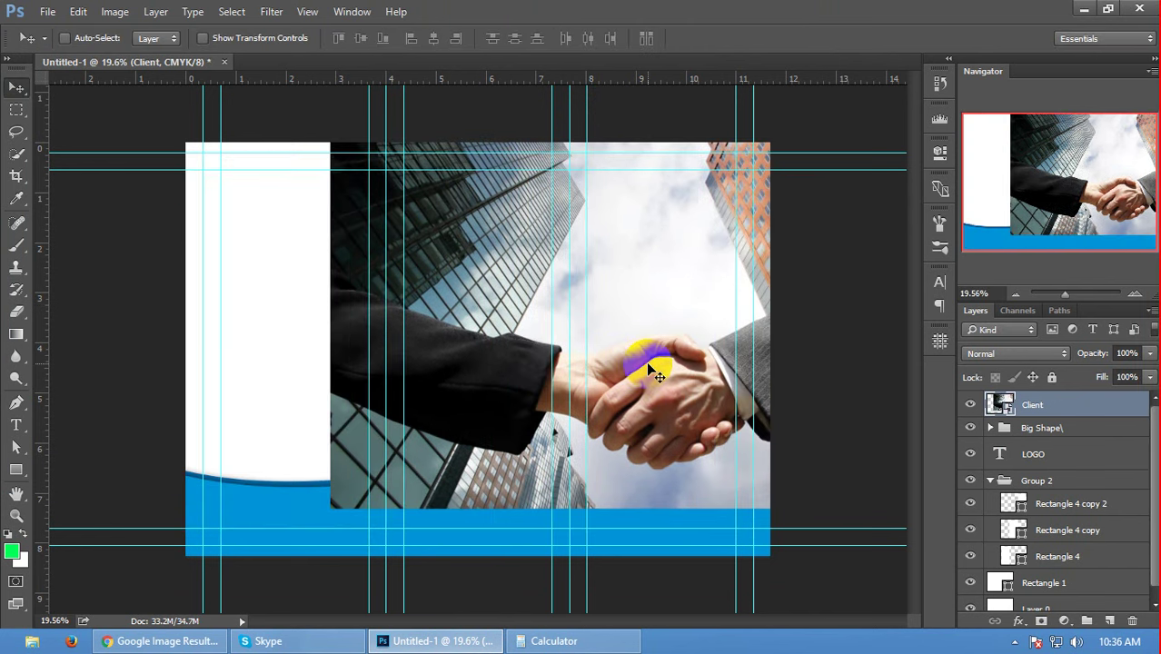
{"action": "key", "text": "ctrl+t"}
{"action": "left_click_drag", "start_coordinate": [341, 127], "coordinate": [506, 212]}
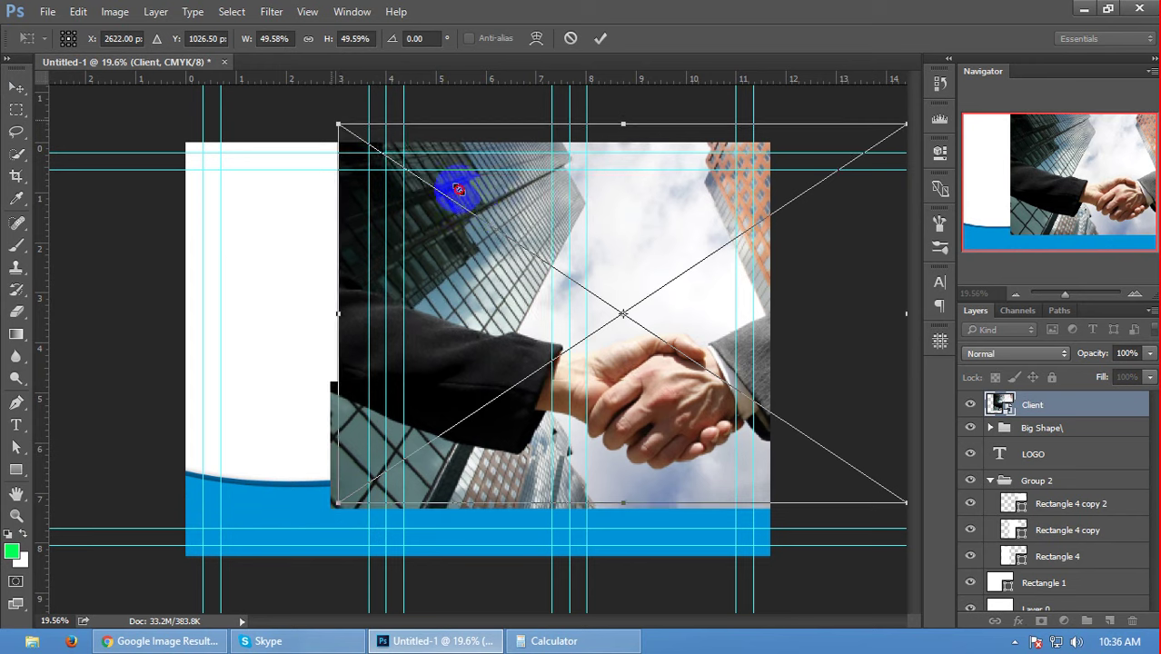
{"action": "left_click_drag", "start_coordinate": [755, 224], "coordinate": [826, 195]}
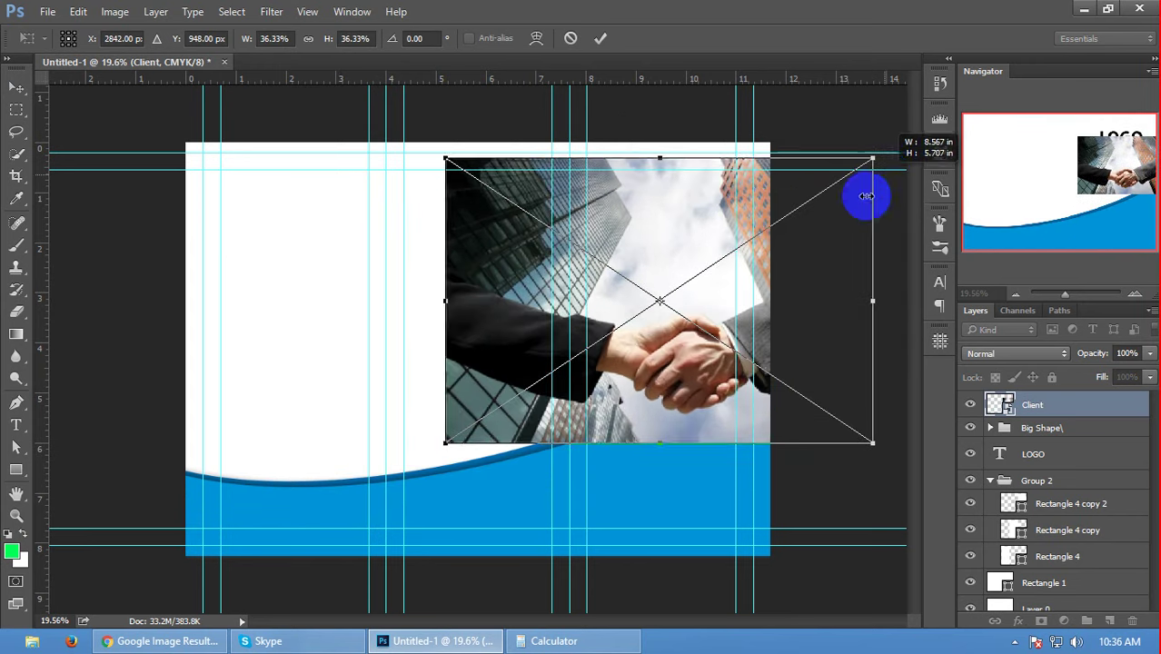
{"action": "left_click_drag", "start_coordinate": [874, 179], "coordinate": [860, 191]}
{"action": "left_click_drag", "start_coordinate": [688, 223], "coordinate": [665, 208]}
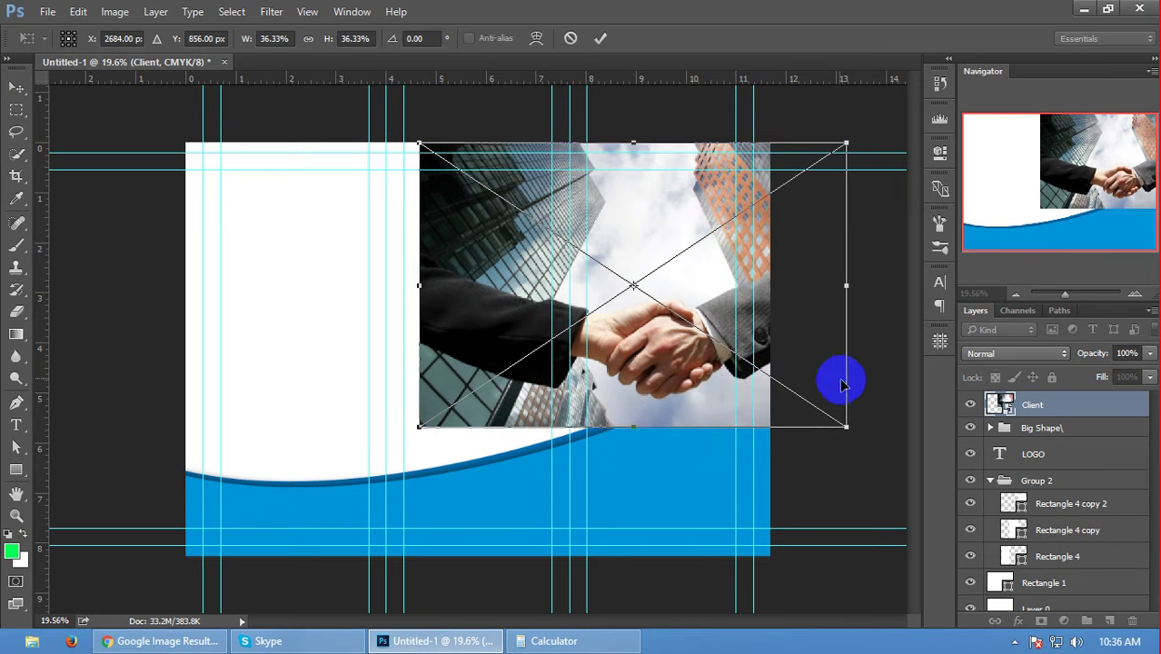
{"action": "left_click_drag", "start_coordinate": [848, 425], "coordinate": [786, 415]}
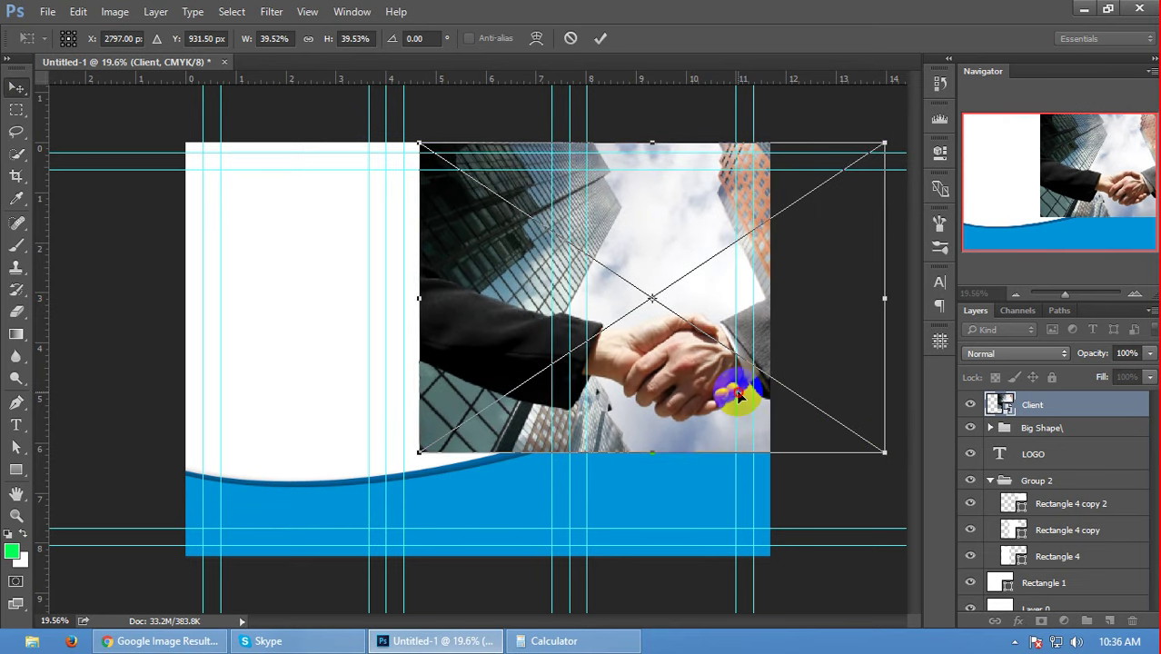
{"action": "key", "text": "Return"}
- Nudge the photo left and move the Client layer below Big Shape
{"action": "left_click_drag", "start_coordinate": [705, 404], "coordinate": [677, 420]}
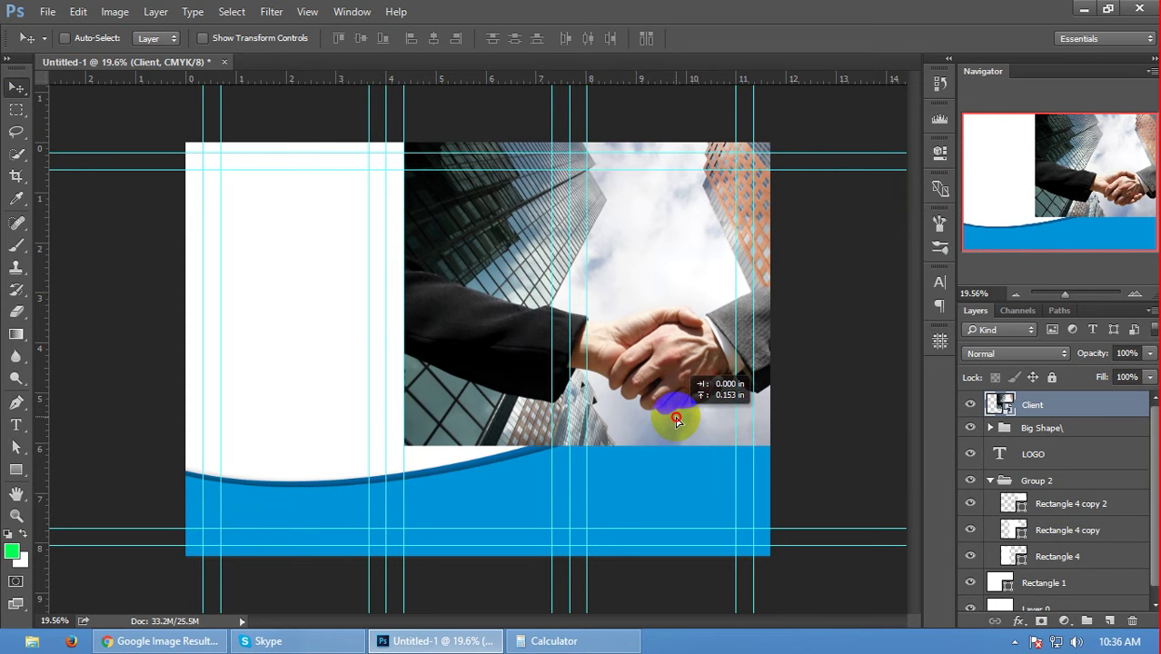
{"action": "key", "text": "ctrl+bracketleft"}
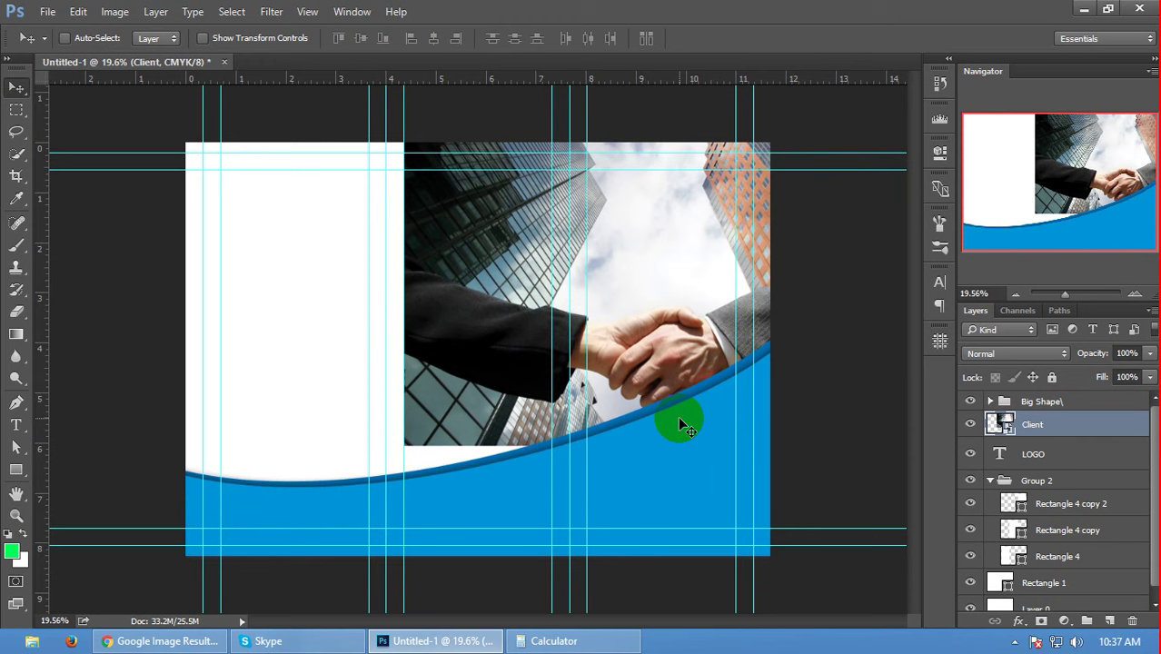
{"action": "left_click", "coordinate": [17, 109]}
- Try deleting a strip of the photo, dismiss the smart object error, and clear the selection
{"action": "mouse_move", "coordinate": [331, 142]}
{"action": "left_mouse_down"}
{"action": "mouse_move", "coordinate": [648, 626]}
{"action": "mouse_move", "coordinate": [570, 554]}
{"action": "left_mouse_up"}
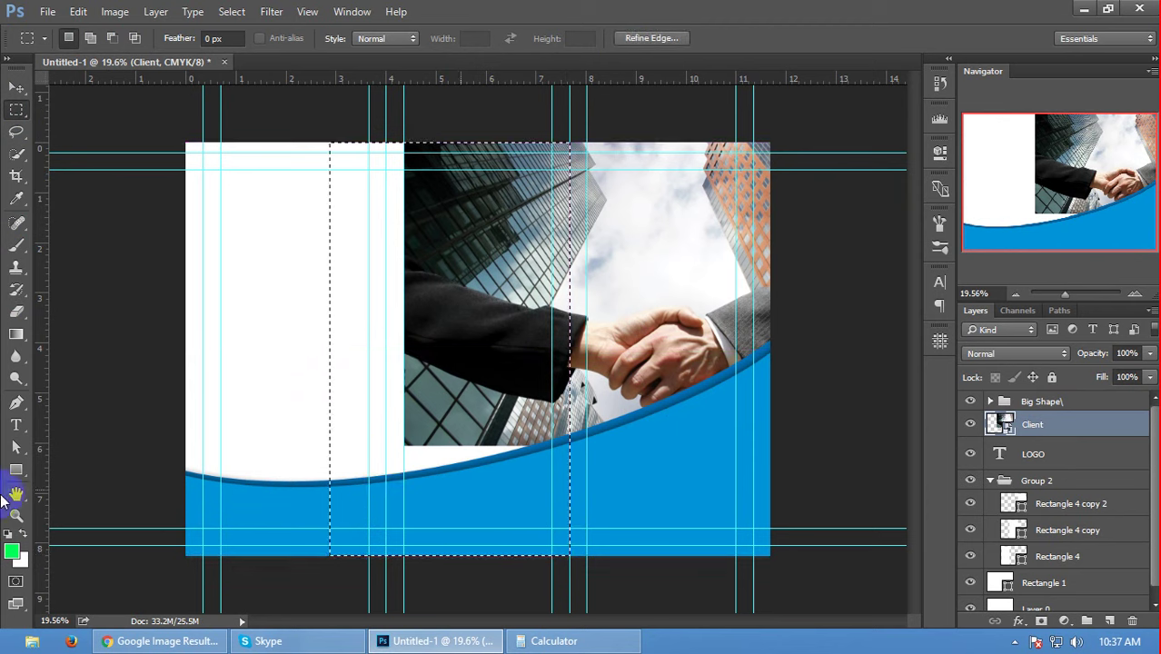
{"action": "key", "text": "Delete"}
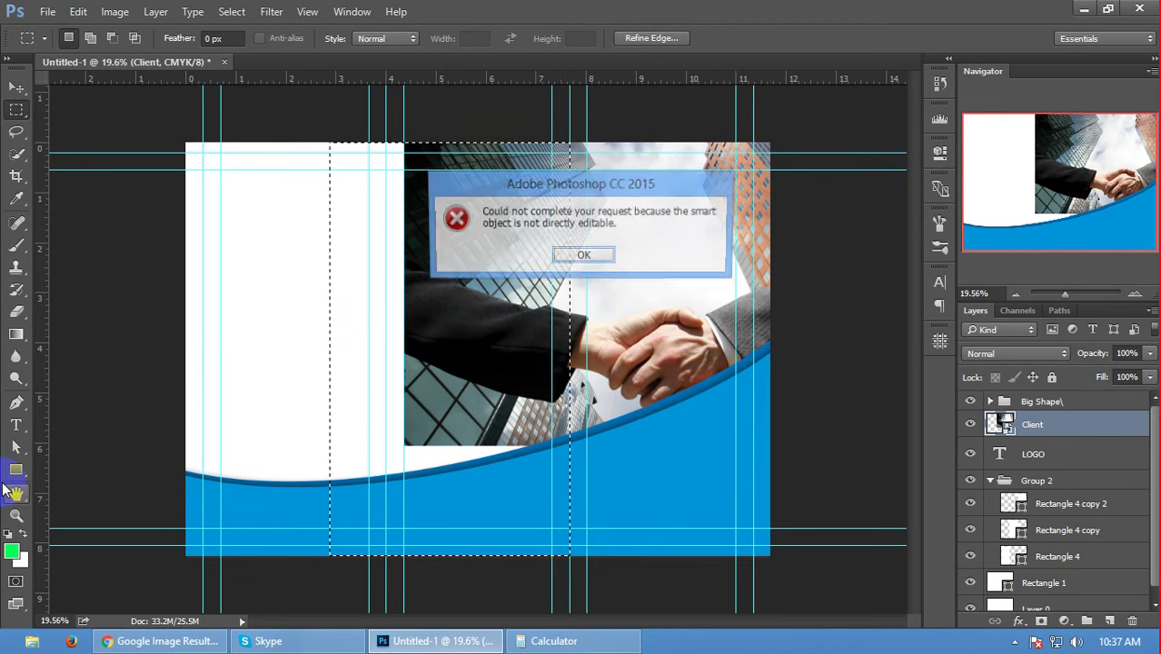
{"action": "left_click", "coordinate": [604, 257]}
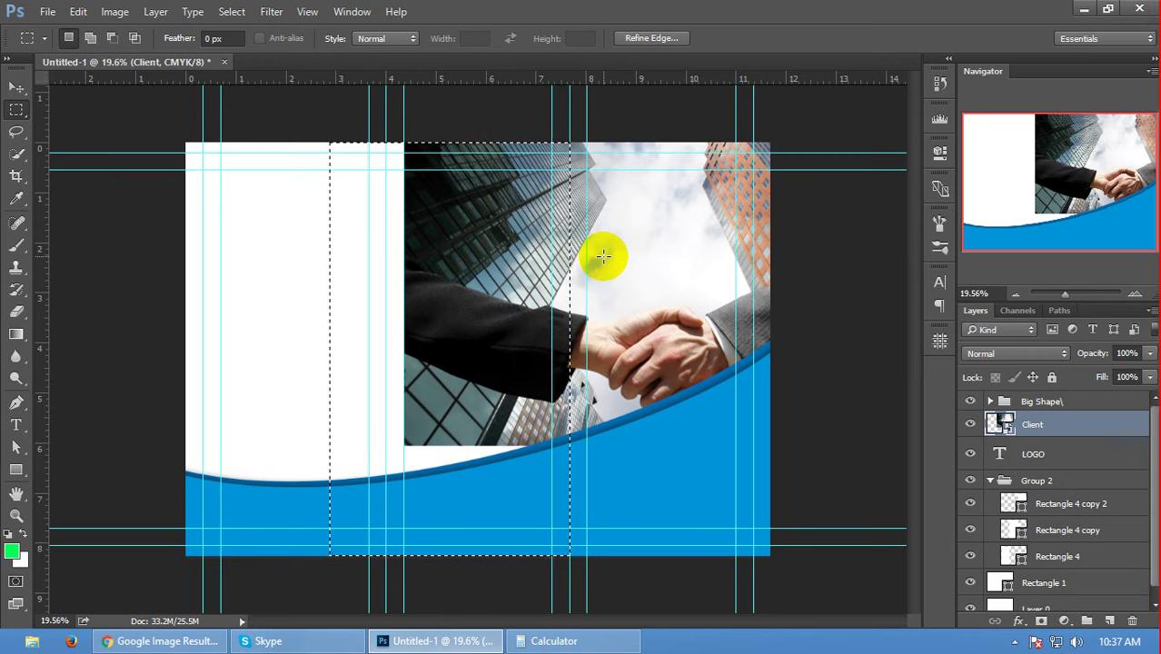
{"action": "left_click", "coordinate": [599, 253]}
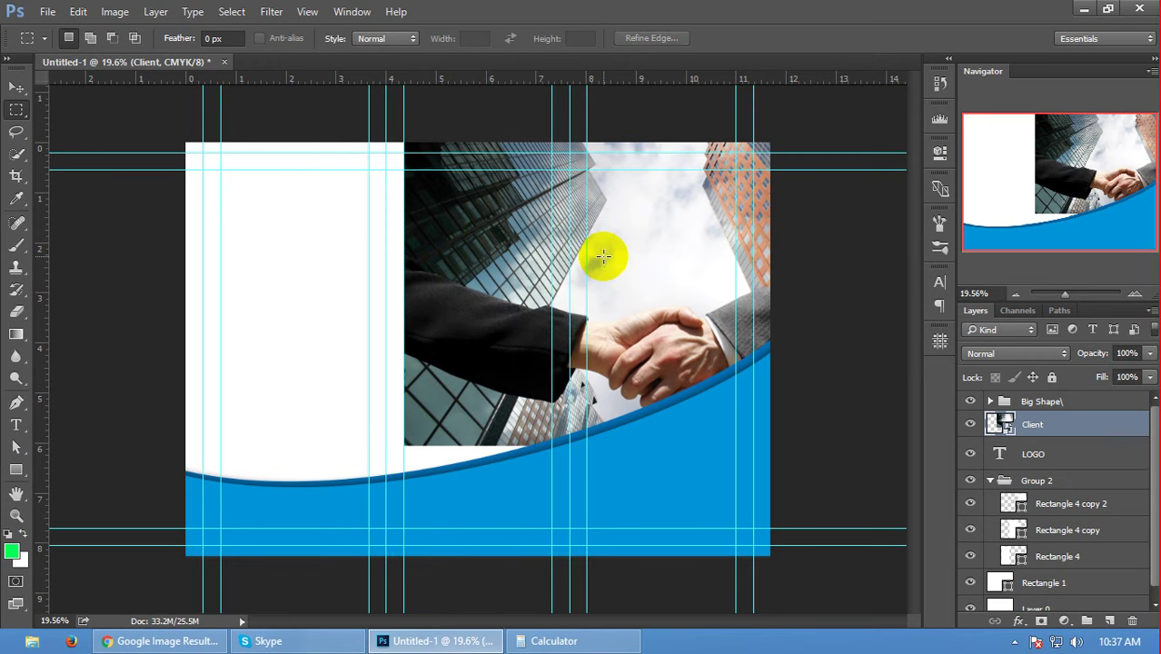
{"action": "scroll", "coordinate": [1027, 512], "scroll_direction": "down", "scroll_amount": 1}
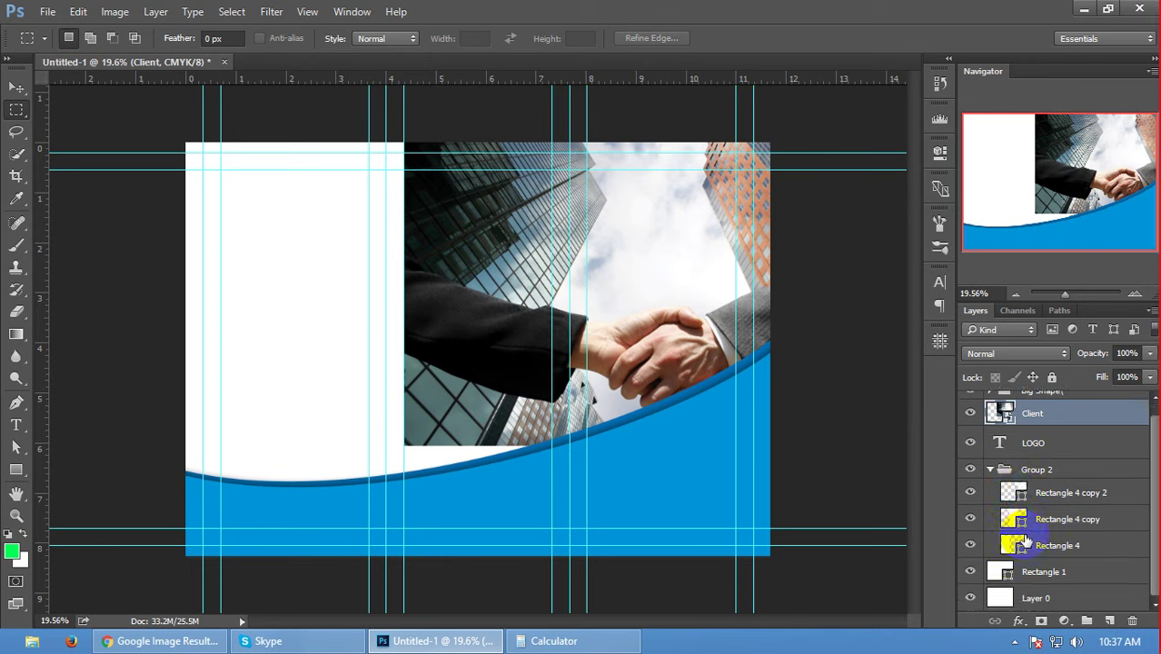
- Load Rectangle 4 copy 2's outline as a selection and add a layer mask to Client
{"action": "left_click", "coordinate": [1021, 524], "text": "ctrl"}
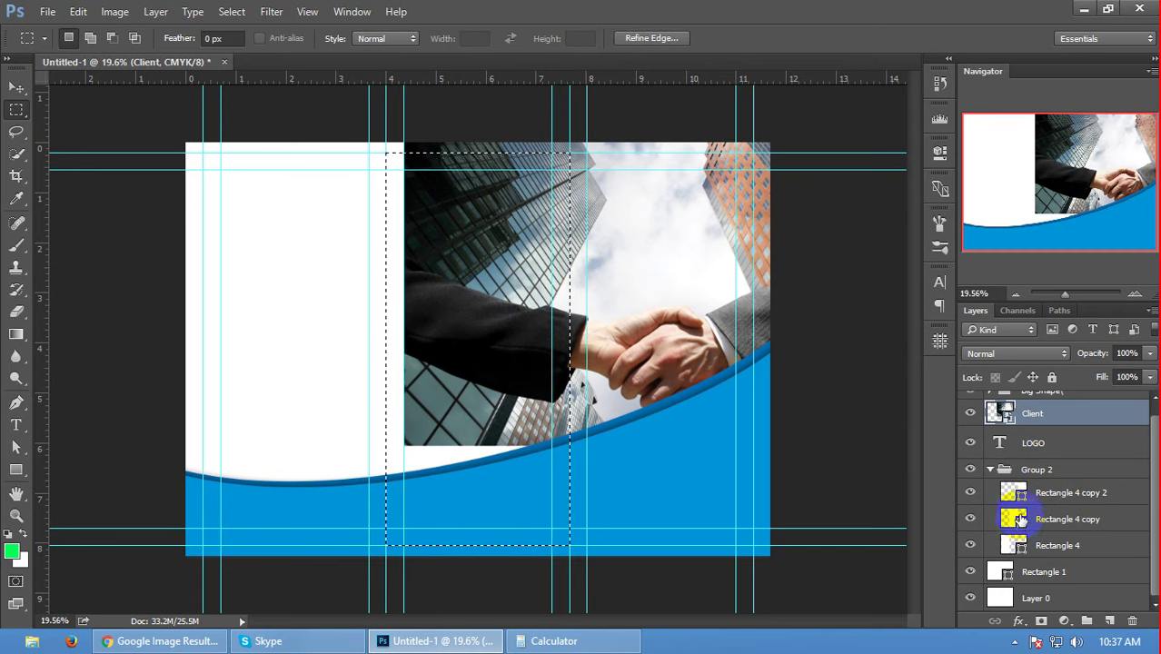
{"action": "left_click", "coordinate": [1014, 493], "text": "ctrl"}
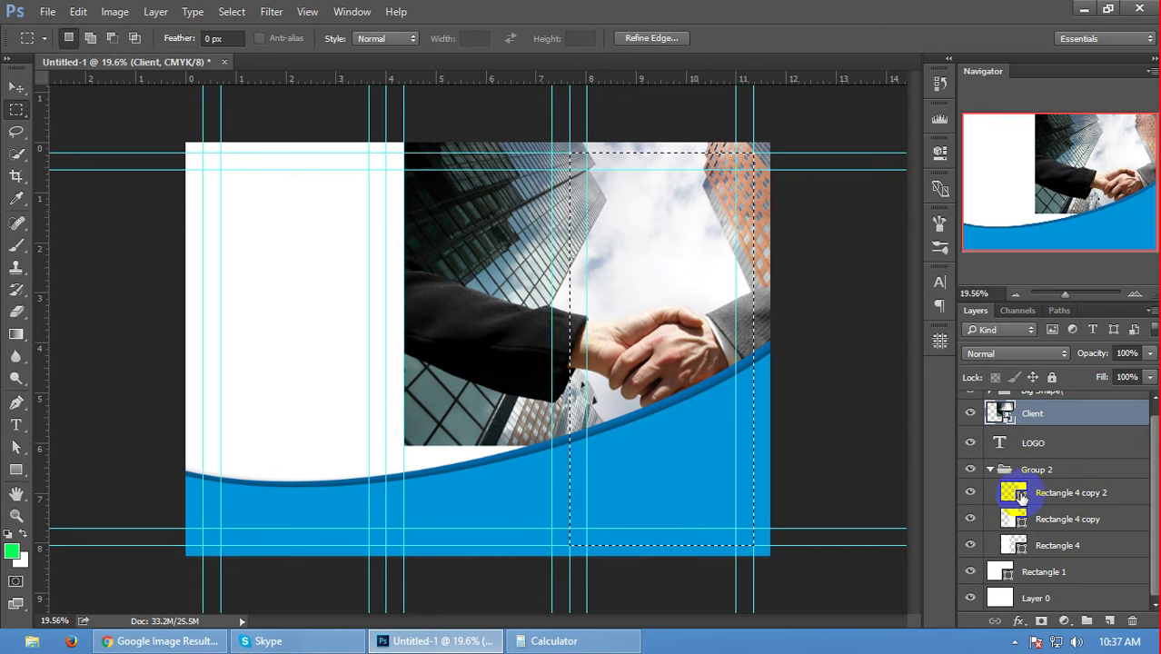
{"action": "scroll", "coordinate": [1013, 427], "scroll_direction": "up", "scroll_amount": 1}
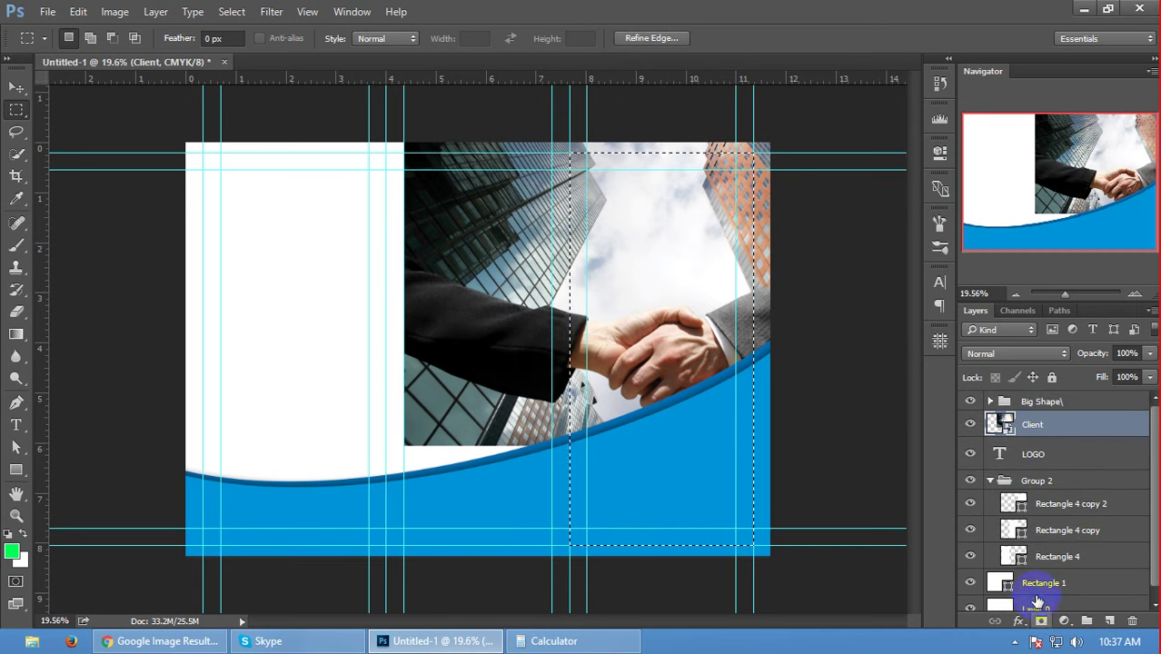
{"action": "left_click", "coordinate": [1041, 620]}
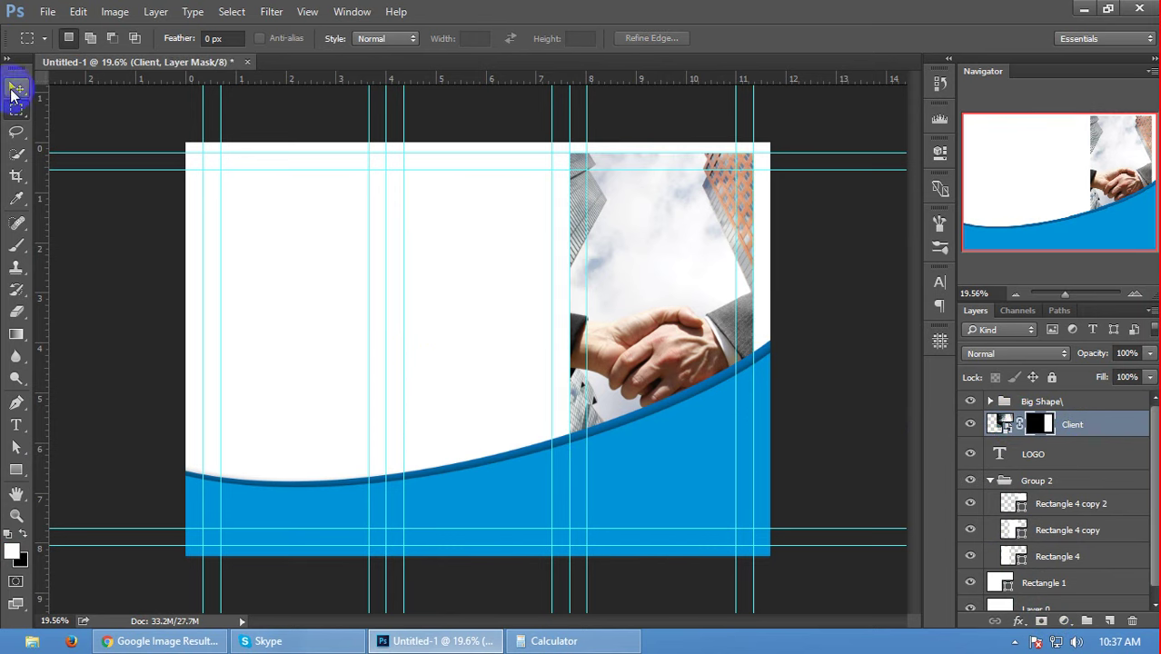
- Select the Client image thumbnail and start enlarging it with Free Transform
{"action": "left_click", "coordinate": [12, 92]}
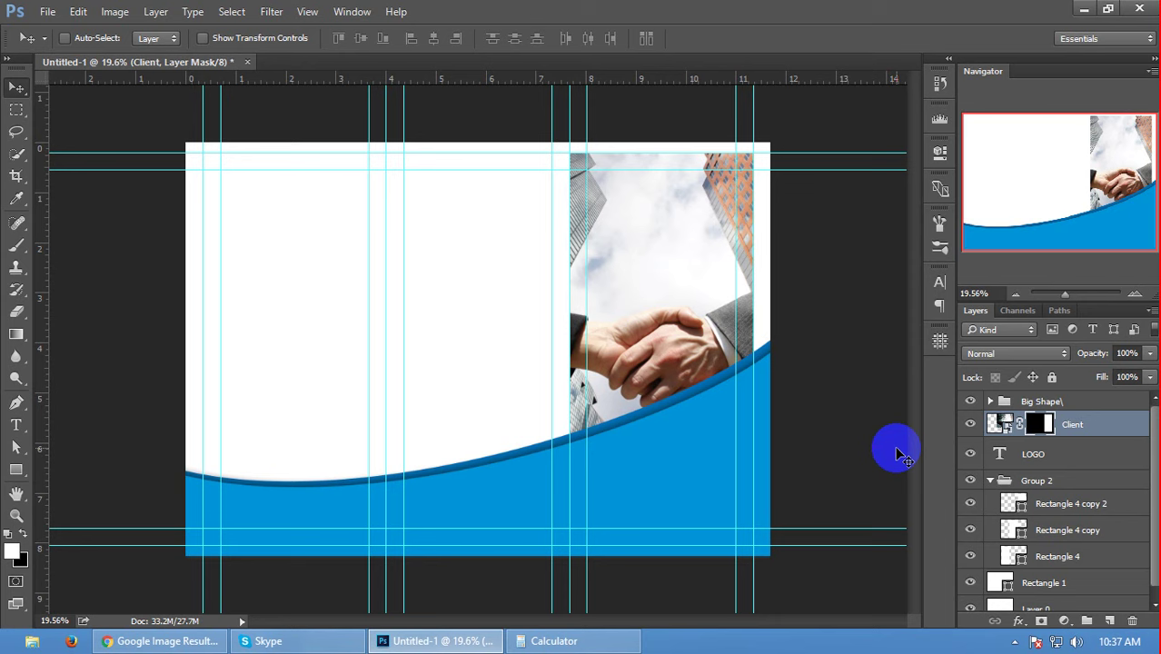
{"action": "left_click", "coordinate": [1002, 424]}
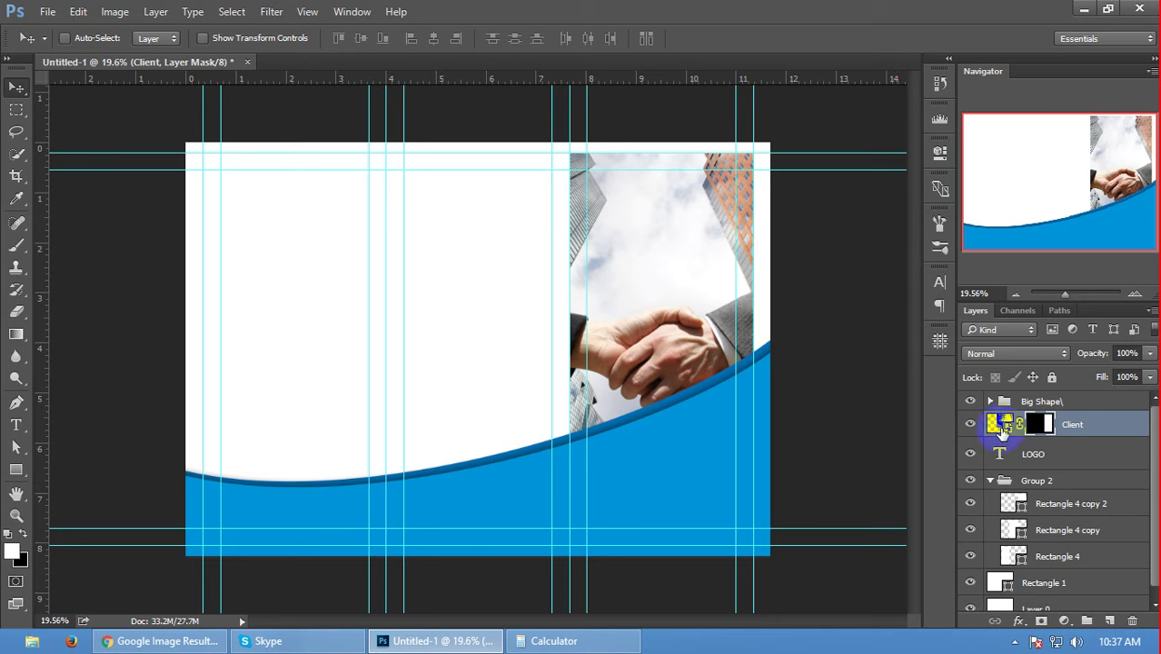
{"action": "left_click", "coordinate": [1004, 425]}
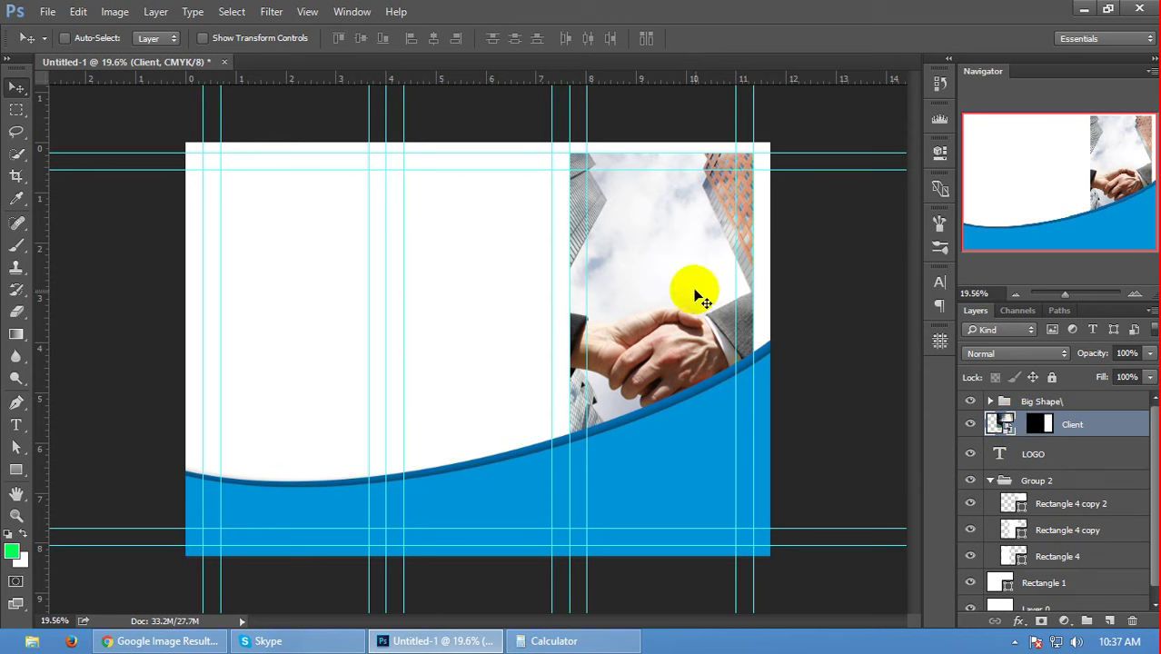
{"action": "key", "text": "ctrl"}
{"action": "key", "text": "ctrl+t"}
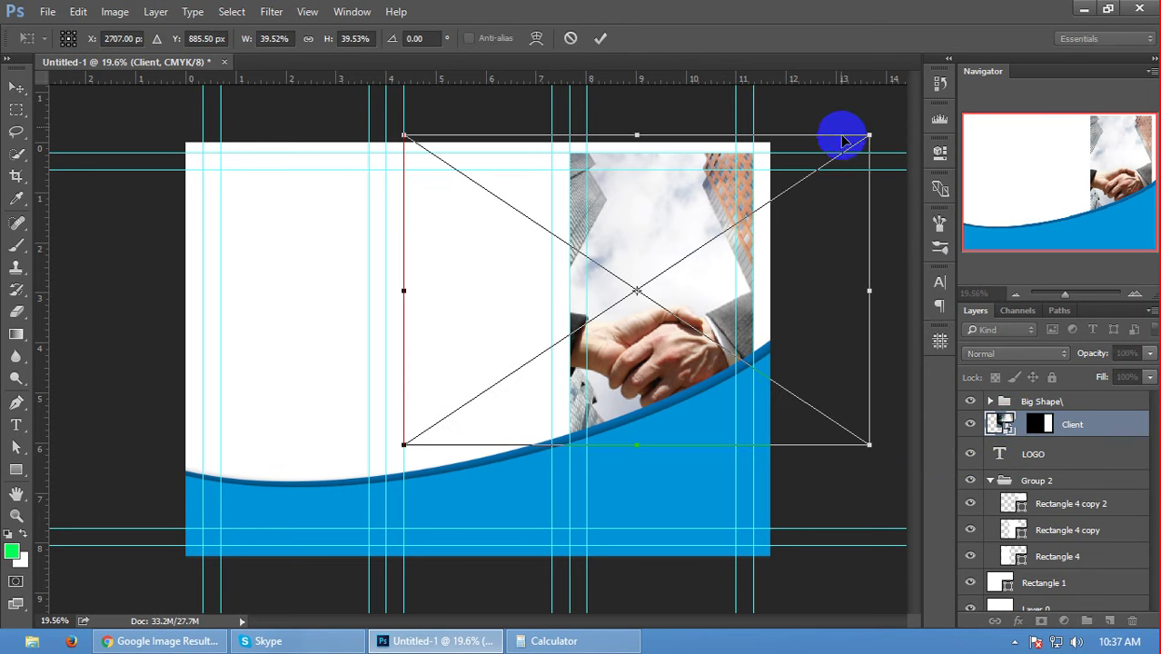
{"action": "left_click_drag", "start_coordinate": [868, 135], "coordinate": [828, 198]}
- Scale the Client photo down and reposition it within the masked panel
{"action": "left_click_drag", "start_coordinate": [670, 349], "coordinate": [657, 337]}
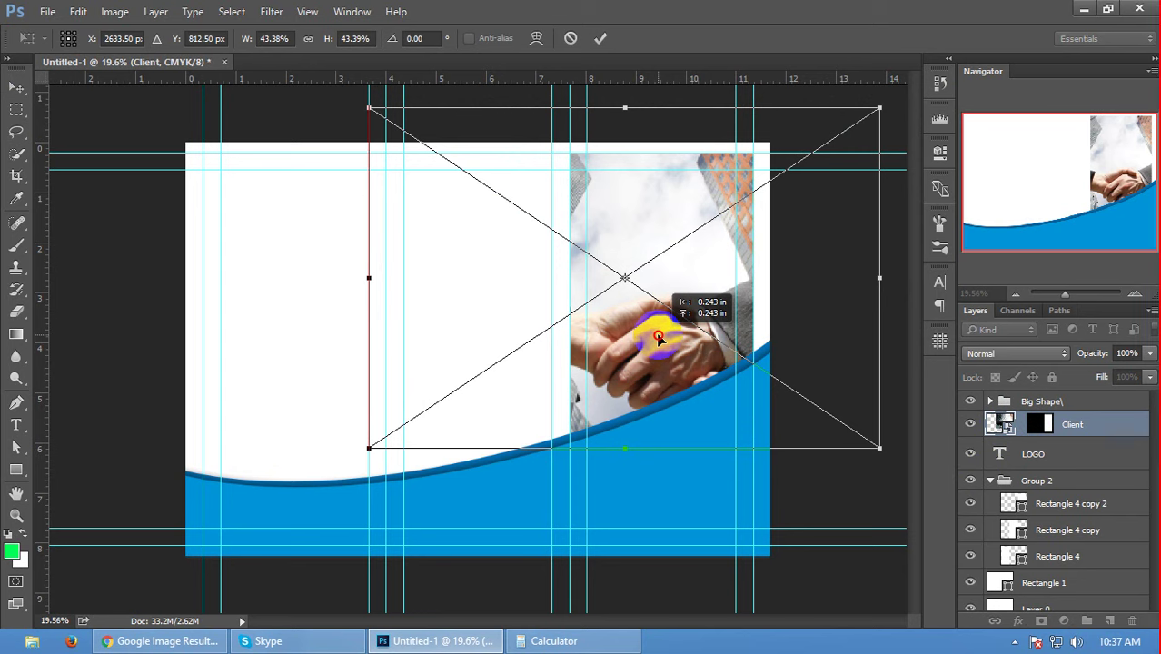
{"action": "left_click_drag", "start_coordinate": [366, 110], "coordinate": [419, 147]}
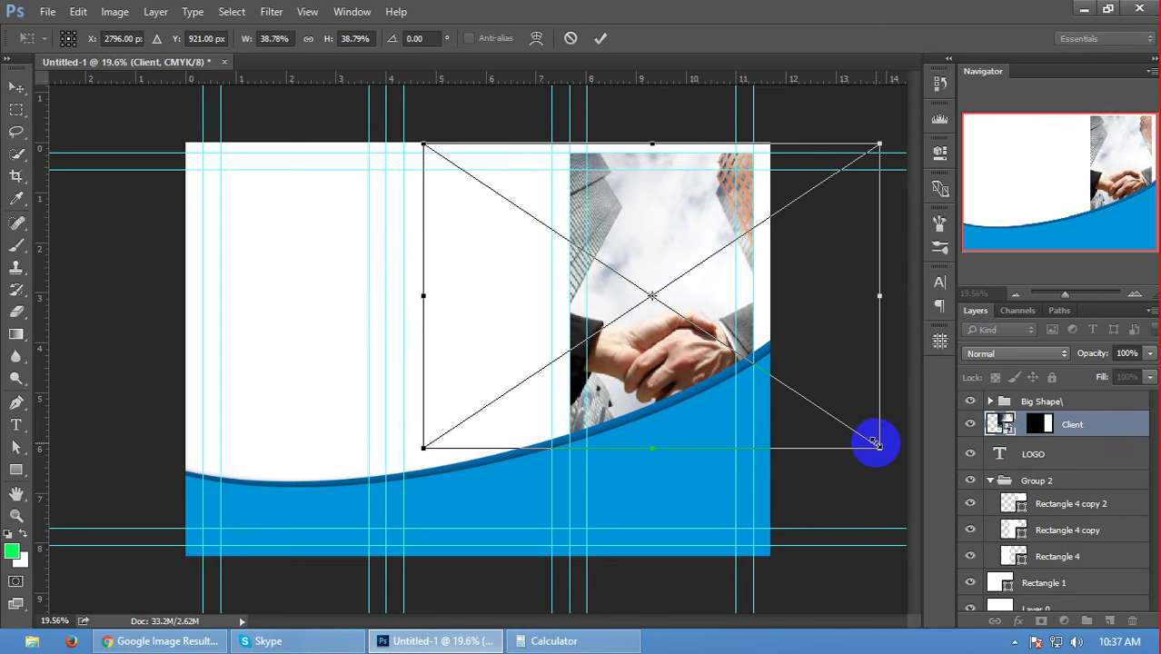
{"action": "left_click_drag", "start_coordinate": [876, 445], "coordinate": [870, 440]}
{"action": "double_click", "coordinate": [633, 362]}
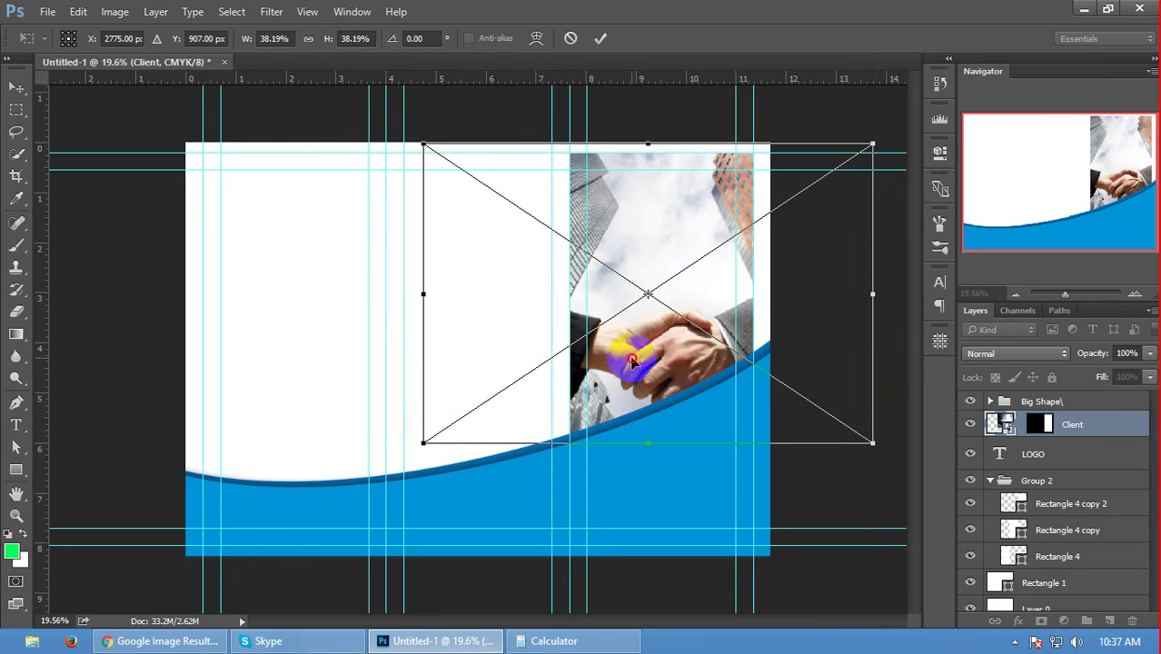
{"action": "left_click_drag", "start_coordinate": [633, 359], "coordinate": [661, 350]}
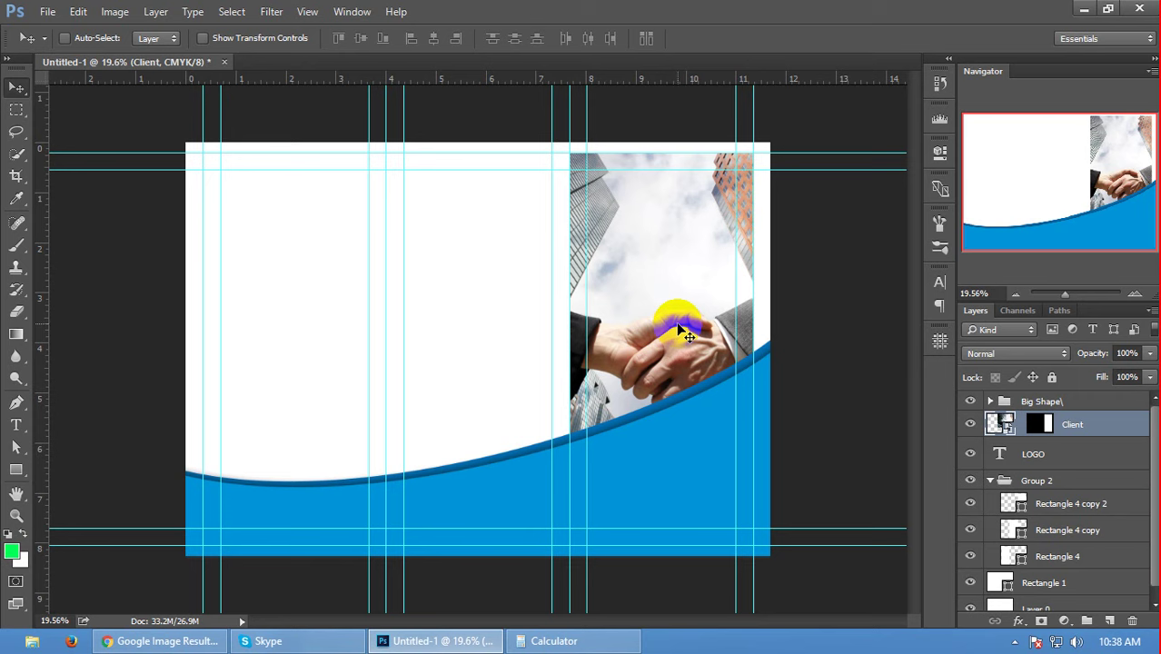
- Stretch the Client layer mask to the page's right and top edges
{"action": "left_click", "coordinate": [1044, 422]}
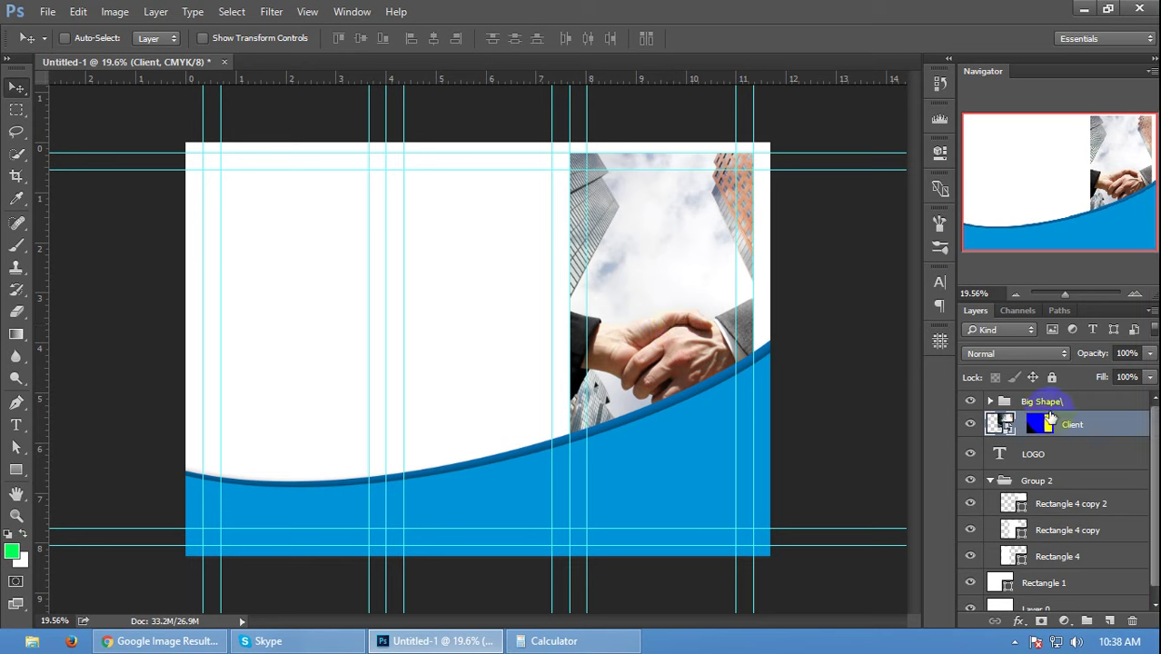
{"action": "left_click", "coordinate": [203, 38]}
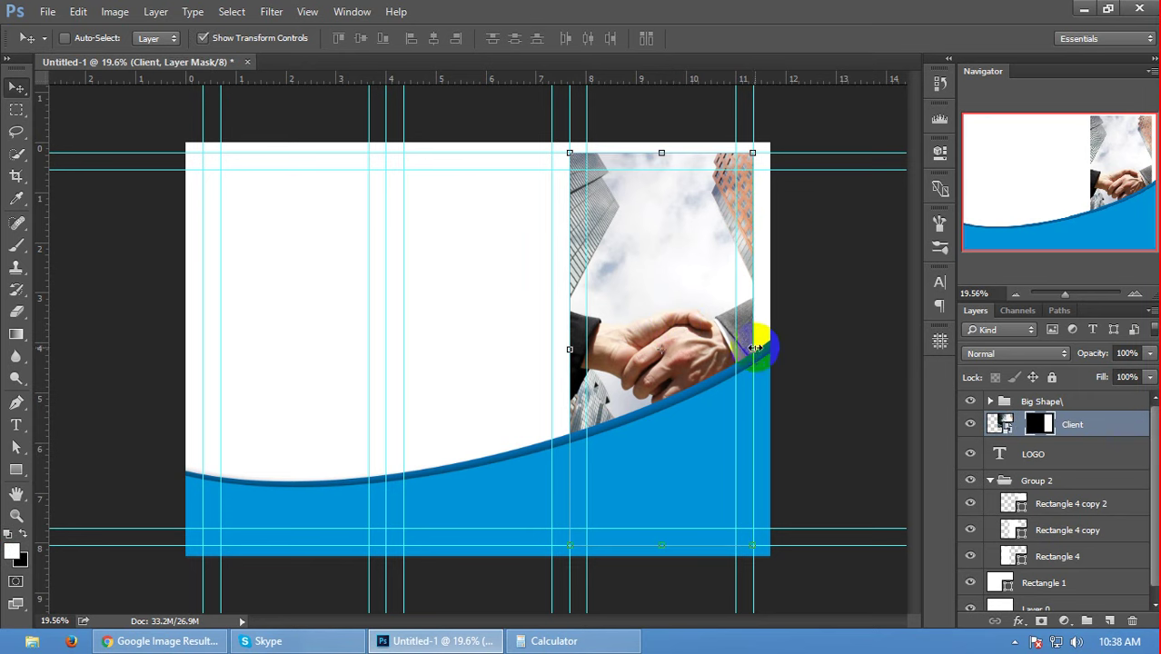
{"action": "left_click_drag", "start_coordinate": [755, 348], "coordinate": [787, 334]}
{"action": "left_click_drag", "start_coordinate": [678, 152], "coordinate": [679, 122]}
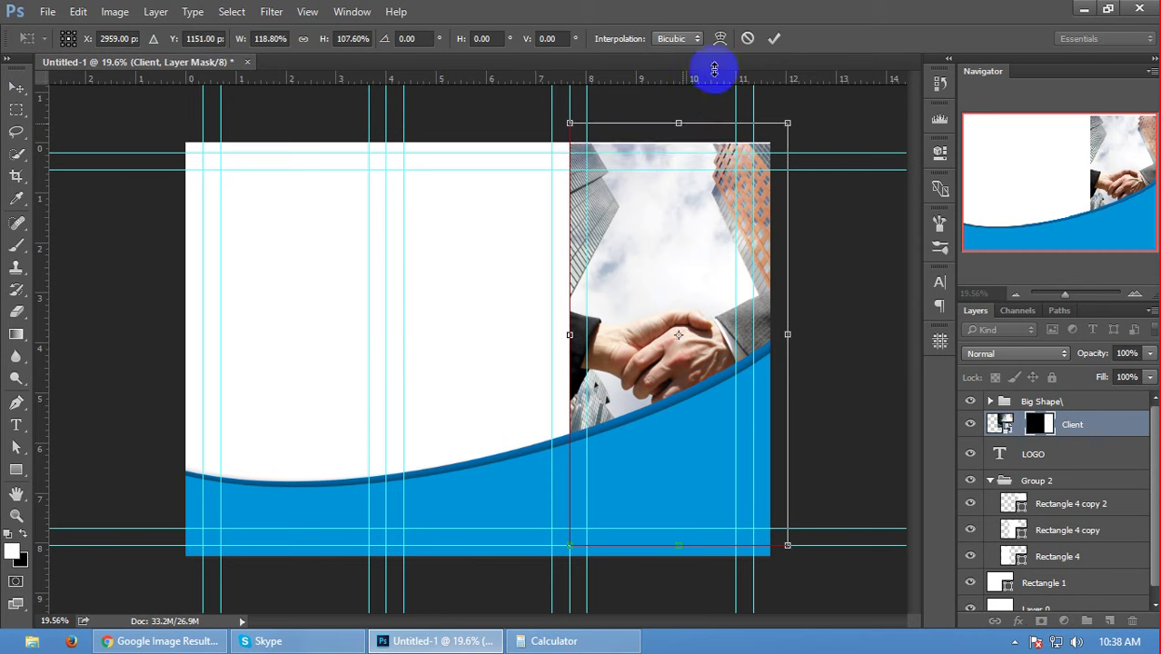
{"action": "left_click", "coordinate": [774, 38]}
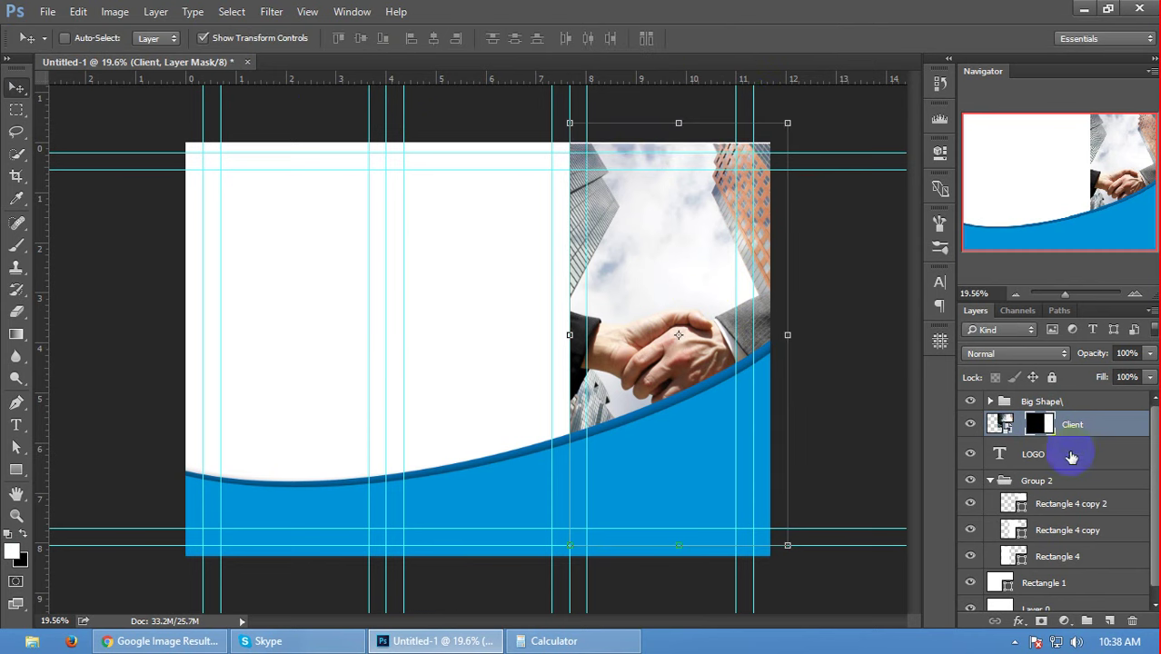
- Rescale the Client photo to about 39% and move it up to the page's top edge
{"action": "left_click", "coordinate": [1000, 424]}
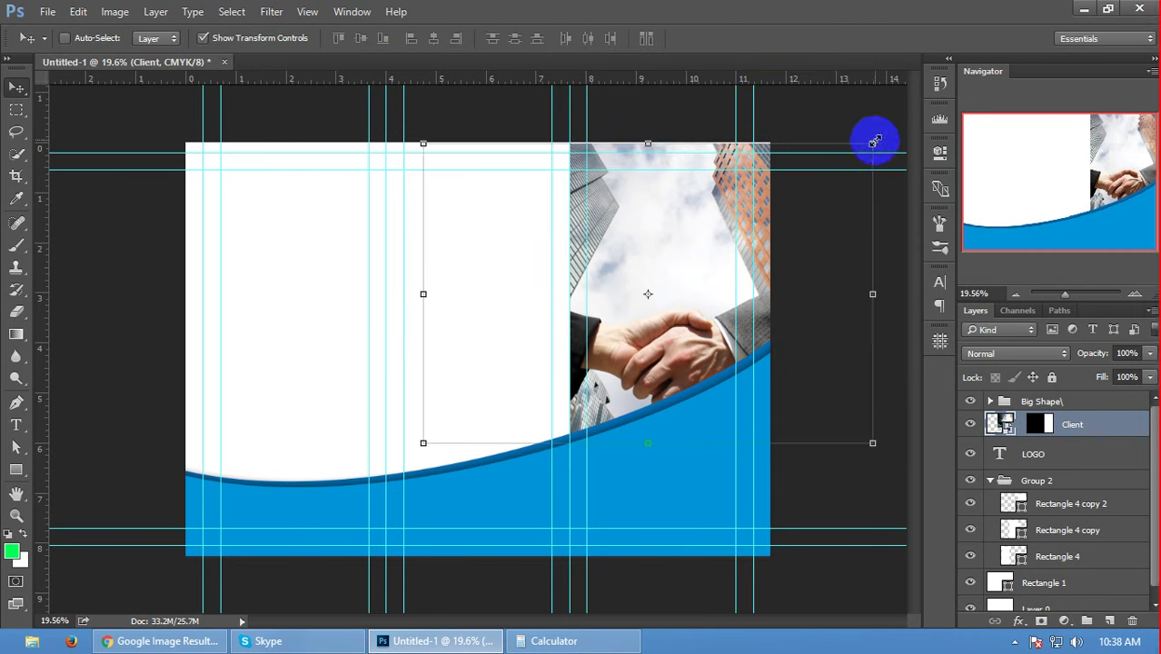
{"action": "left_click_drag", "start_coordinate": [874, 141], "coordinate": [1036, 103]}
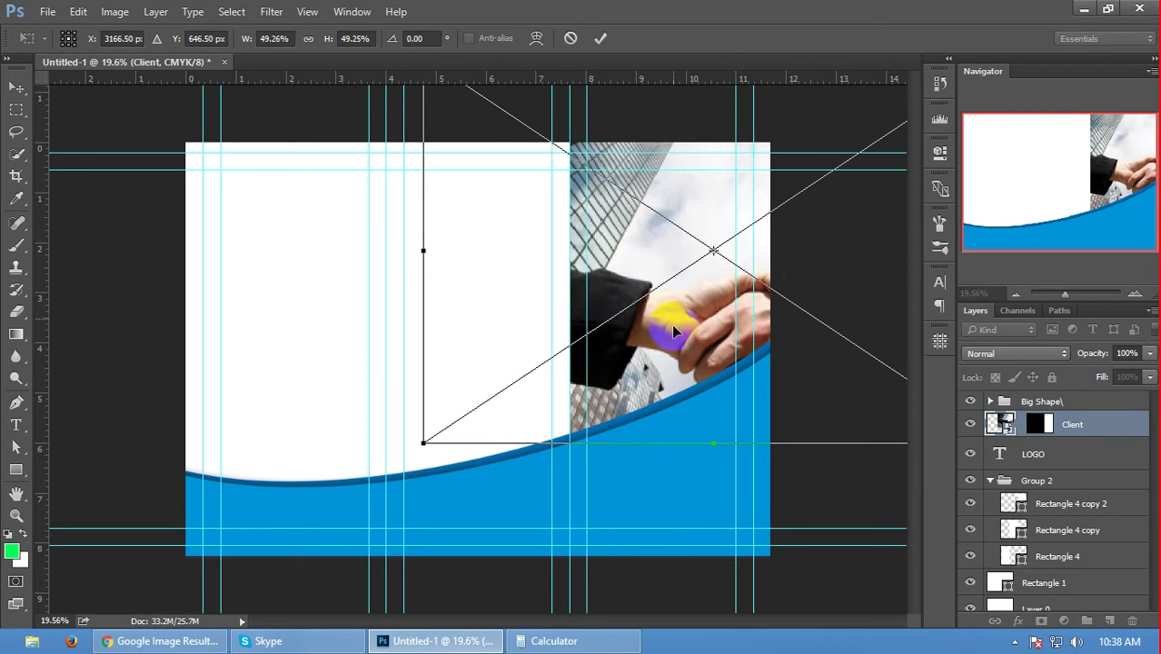
{"action": "mouse_move", "coordinate": [671, 323]}
{"action": "left_mouse_down"}
{"action": "mouse_move", "coordinate": [559, 316]}
{"action": "mouse_move", "coordinate": [590, 301]}
{"action": "mouse_move", "coordinate": [613, 363]}
{"action": "left_mouse_up"}
{"action": "mouse_move", "coordinate": [654, 309]}
{"action": "left_mouse_down"}
{"action": "mouse_move", "coordinate": [655, 281]}
{"action": "mouse_move", "coordinate": [652, 293]}
{"action": "mouse_move", "coordinate": [629, 239]}
{"action": "mouse_move", "coordinate": [635, 415]}
{"action": "left_mouse_up"}
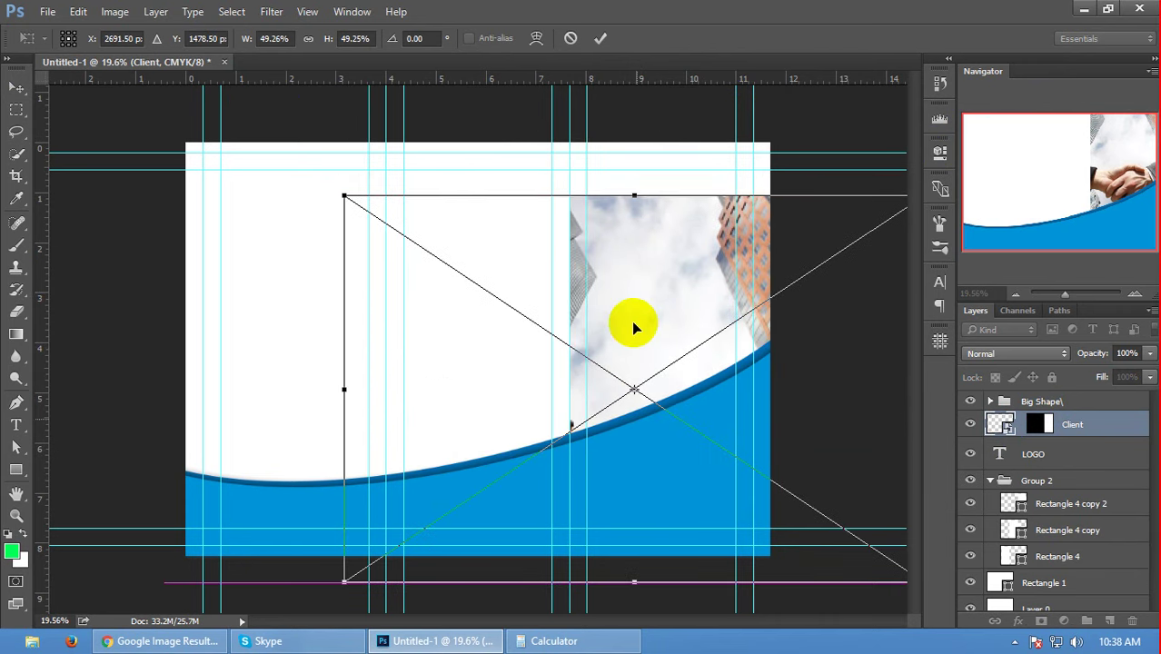
{"action": "mouse_move", "coordinate": [344, 193]}
{"action": "left_mouse_down"}
{"action": "mouse_move", "coordinate": [552, 275]}
{"action": "mouse_move", "coordinate": [495, 246]}
{"action": "left_mouse_up"}
{"action": "mouse_move", "coordinate": [679, 325]}
{"action": "left_mouse_down"}
{"action": "mouse_move", "coordinate": [660, 182]}
{"action": "mouse_move", "coordinate": [679, 208]}
{"action": "left_mouse_up"}
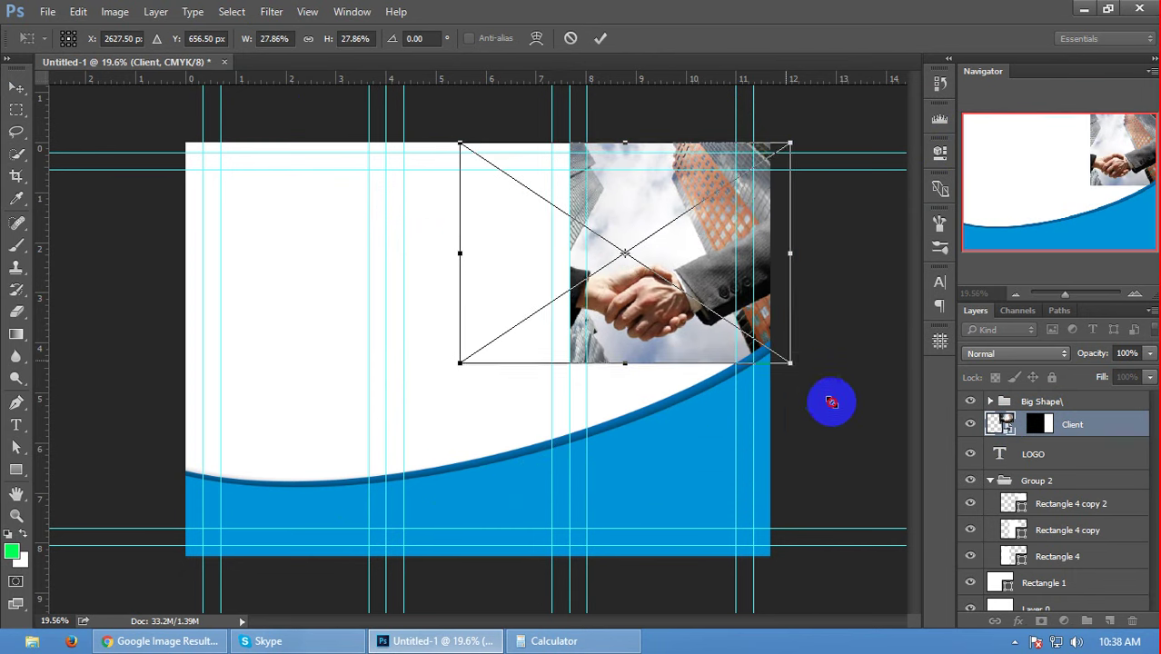
{"action": "left_click_drag", "start_coordinate": [790, 368], "coordinate": [907, 457]}
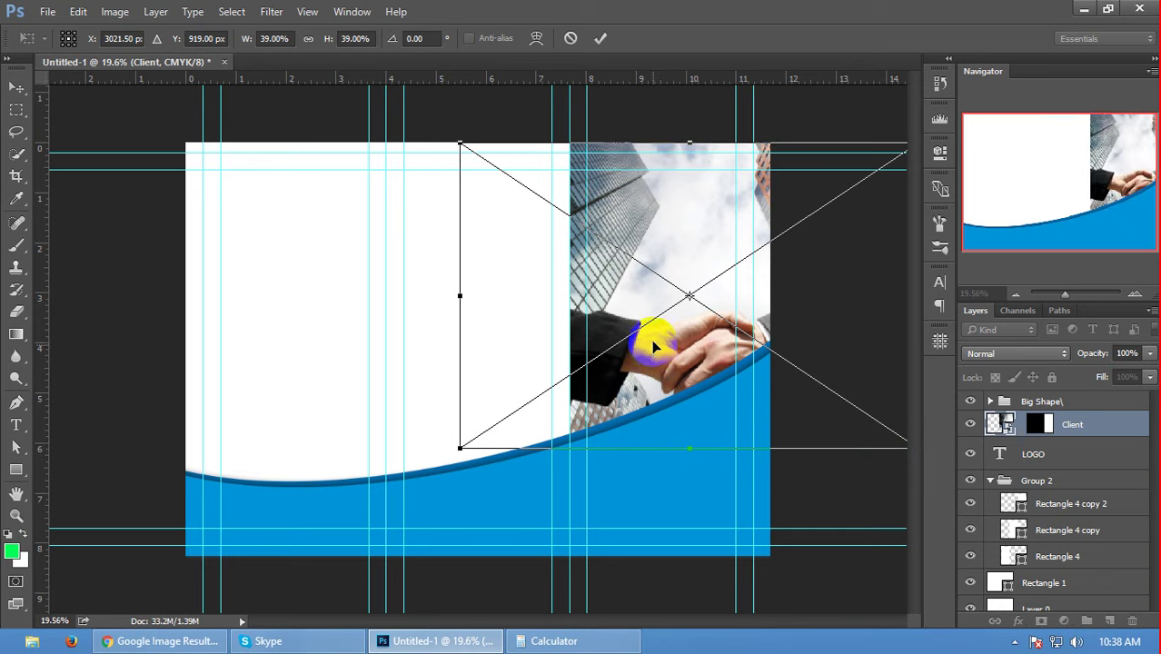
{"action": "mouse_move", "coordinate": [656, 331]}
{"action": "left_mouse_down"}
{"action": "mouse_move", "coordinate": [616, 328]}
{"action": "mouse_move", "coordinate": [660, 347]}
{"action": "left_mouse_up"}
{"action": "key", "text": "Return"}
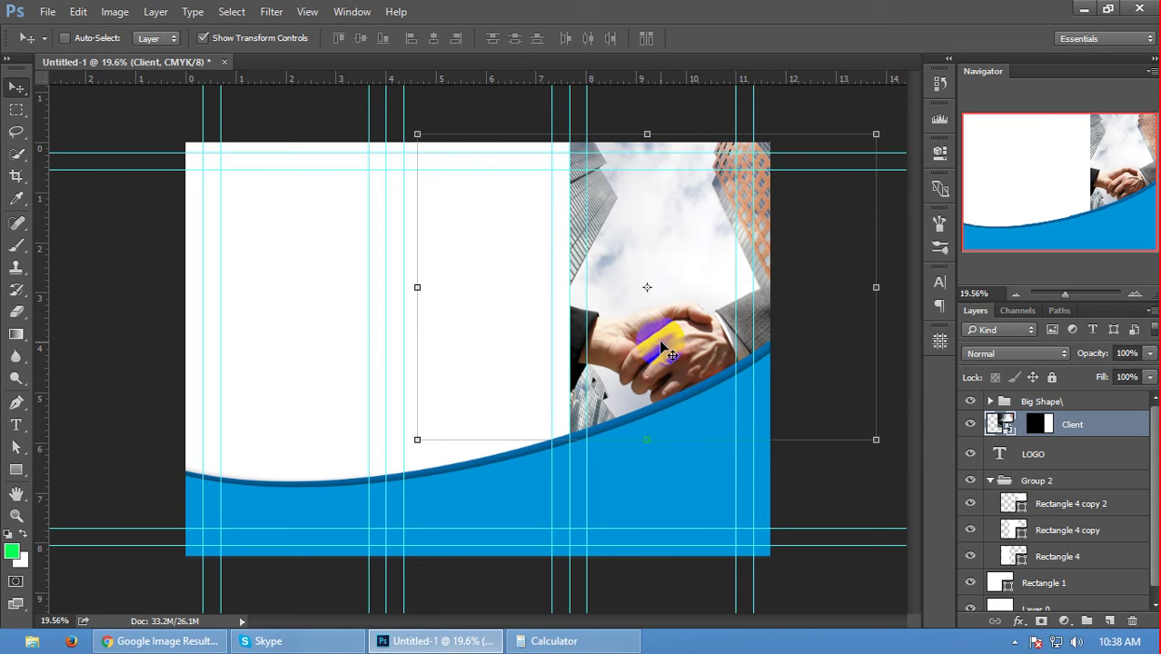
- Try shrinking the photo from its top-right corner, then cancel the resize
{"action": "left_click", "coordinate": [835, 175]}
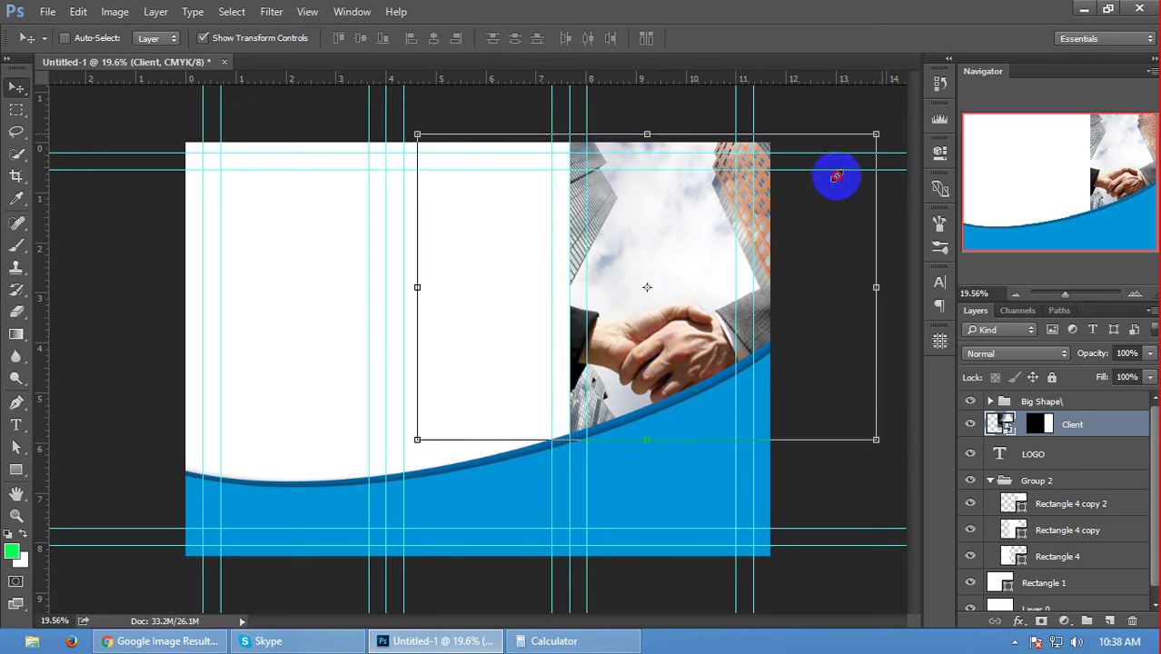
{"action": "left_click_drag", "start_coordinate": [836, 175], "coordinate": [823, 195]}
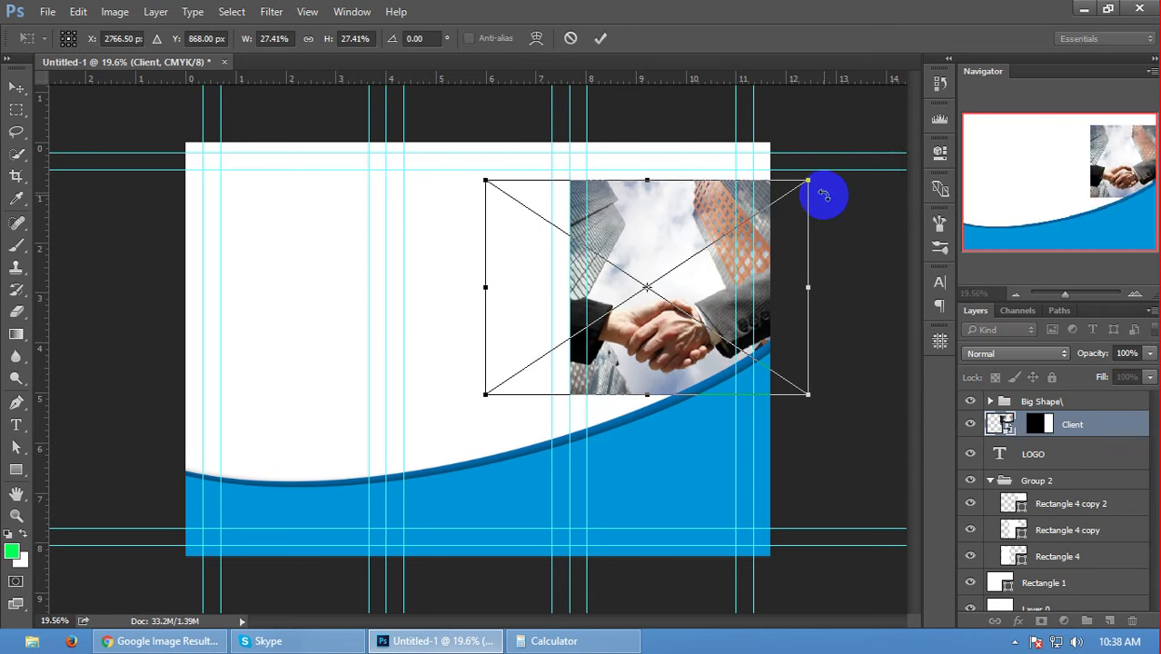
{"action": "key", "text": "Escape"}
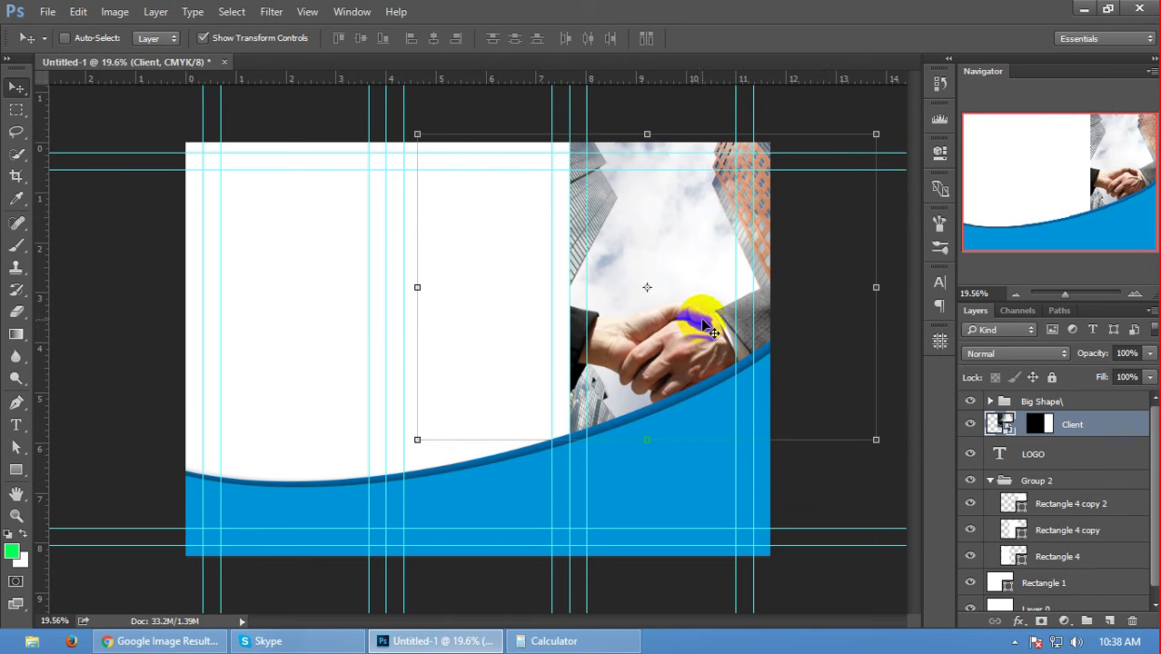
- Save the full-size red-tie businessman photo from Chrome as dcov-feature-03.jpg, then return to Photoshop
{"action": "left_click", "coordinate": [163, 641]}
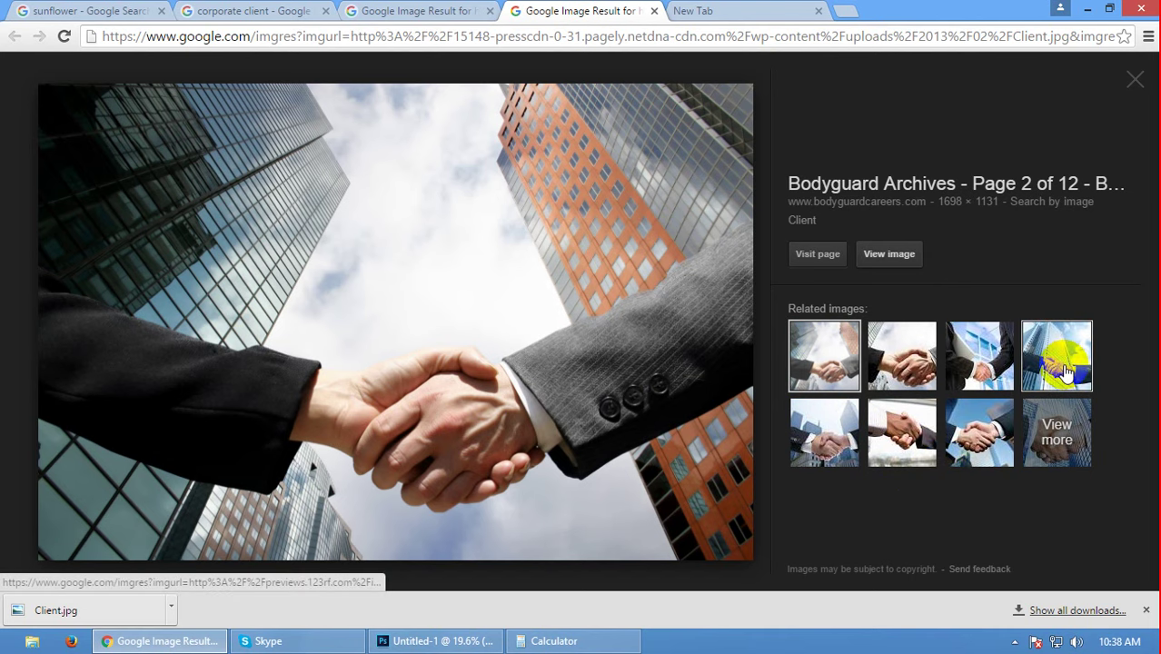
{"action": "left_click", "coordinate": [408, 9]}
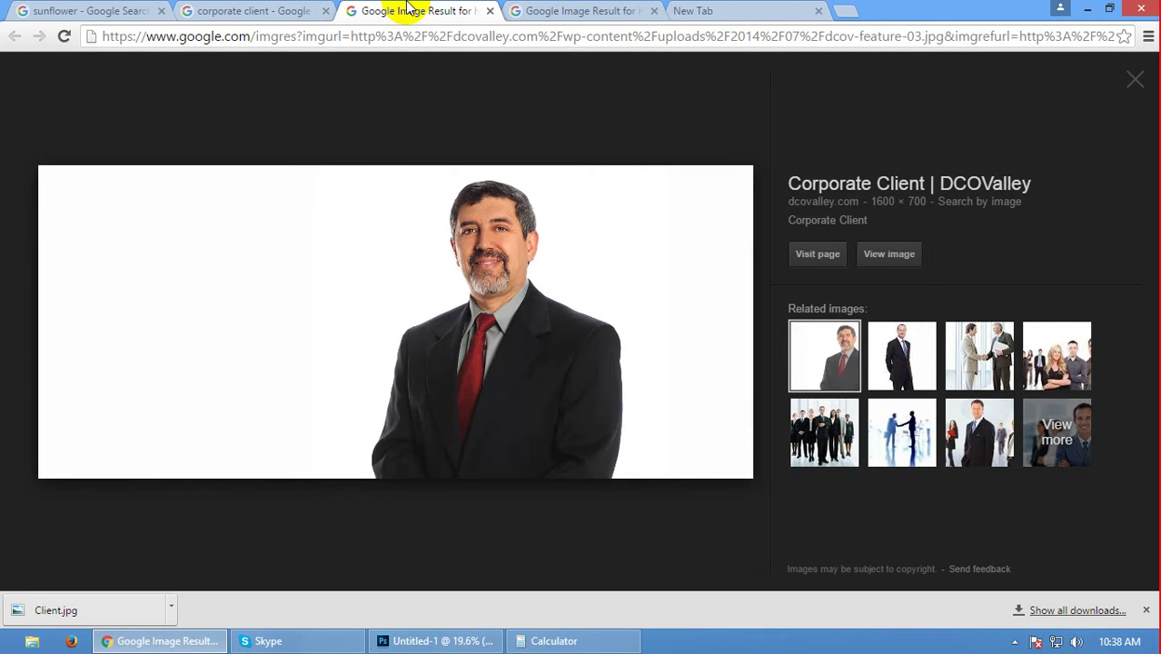
{"action": "left_click", "coordinate": [448, 79]}
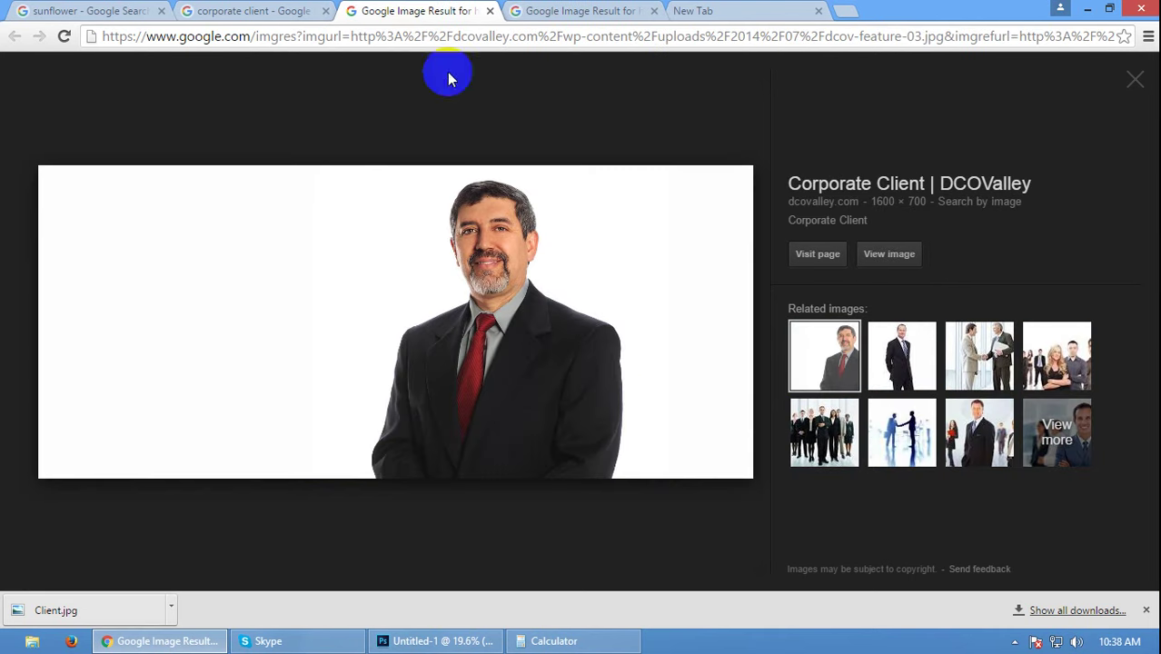
{"action": "left_click", "coordinate": [890, 256]}
{"action": "right_click", "coordinate": [740, 285]}
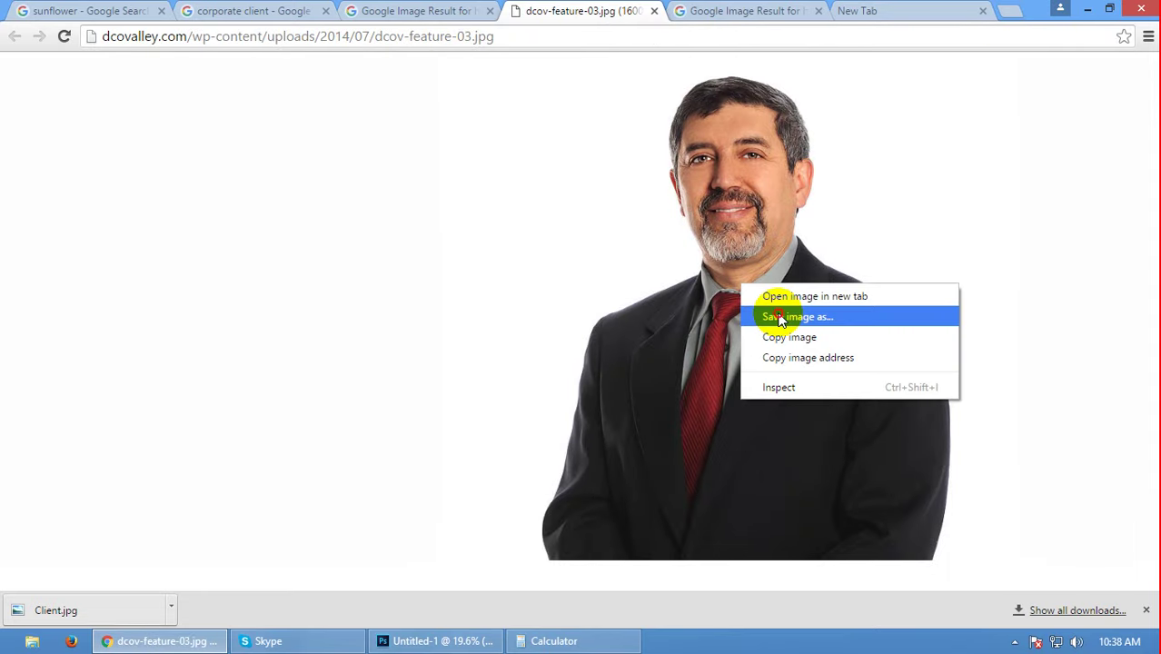
{"action": "left_click", "coordinate": [779, 316]}
{"action": "left_click", "coordinate": [435, 381]}
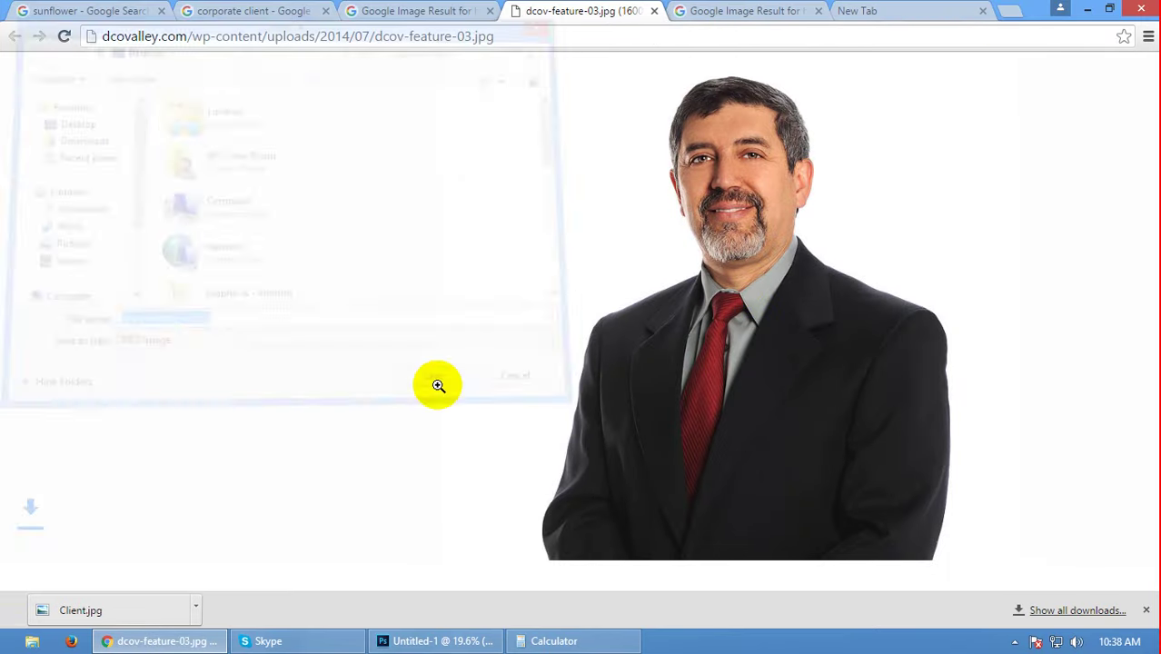
{"action": "left_click", "coordinate": [445, 640]}
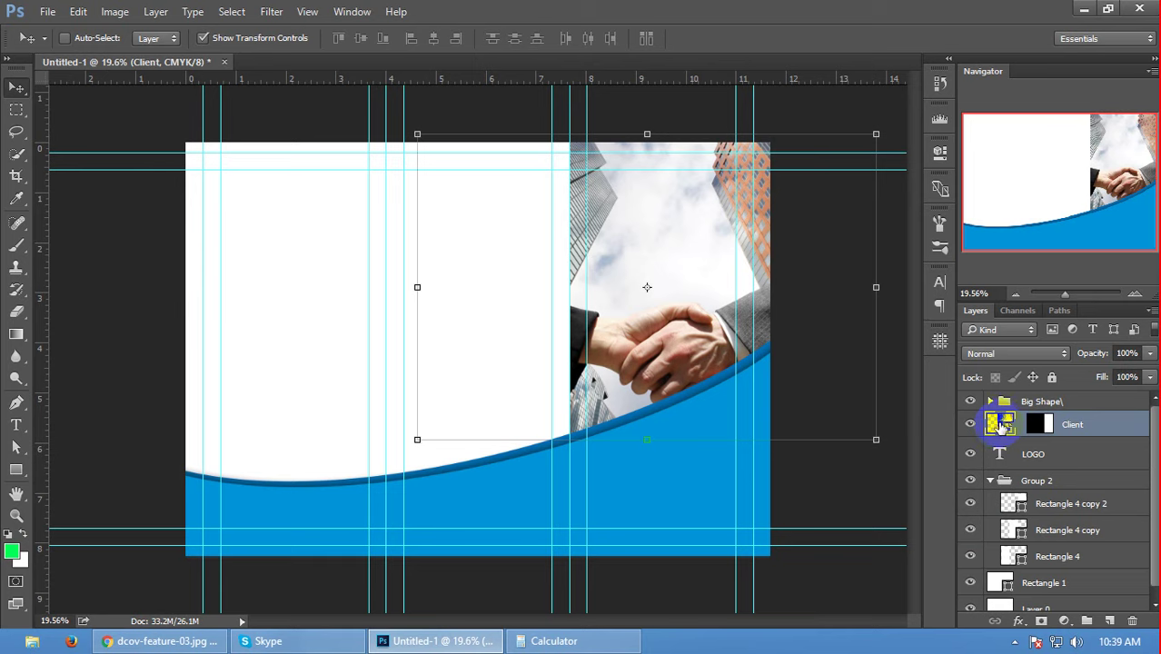
- Open dcov-feature-03.jpg and drag the man photo into the Untitled-1 layout
{"action": "right_click", "coordinate": [1000, 424]}
{"action": "left_click", "coordinate": [1006, 430]}
{"action": "right_click", "coordinate": [1005, 423]}
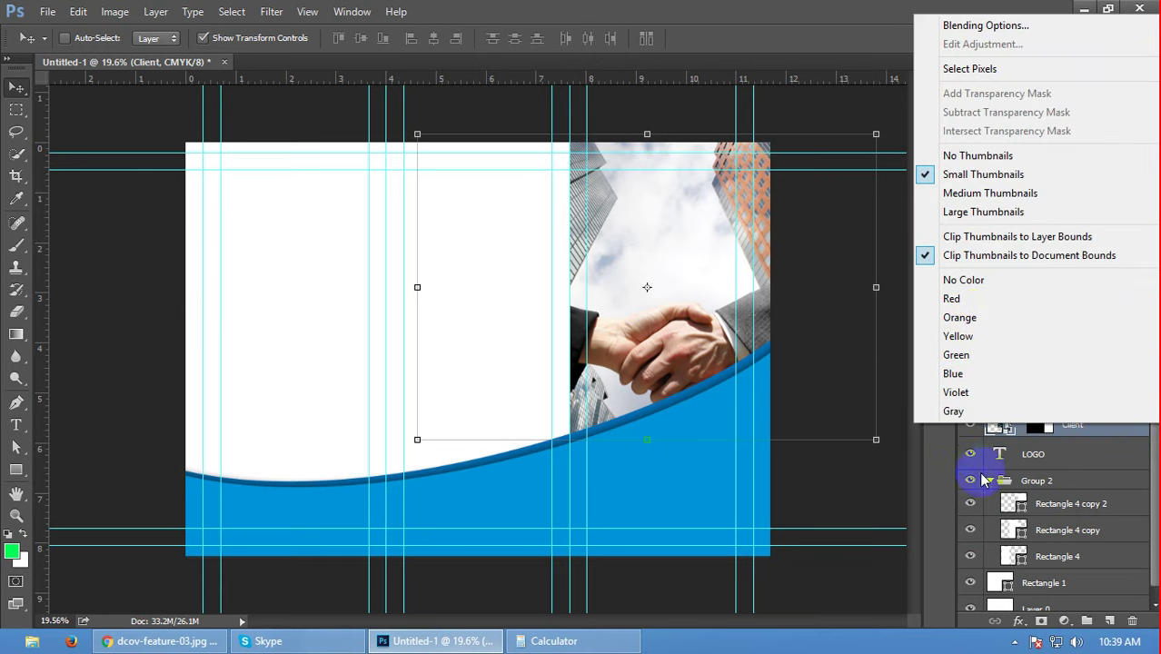
{"action": "left_click", "coordinate": [940, 461]}
{"action": "key", "text": "ctrl+o"}
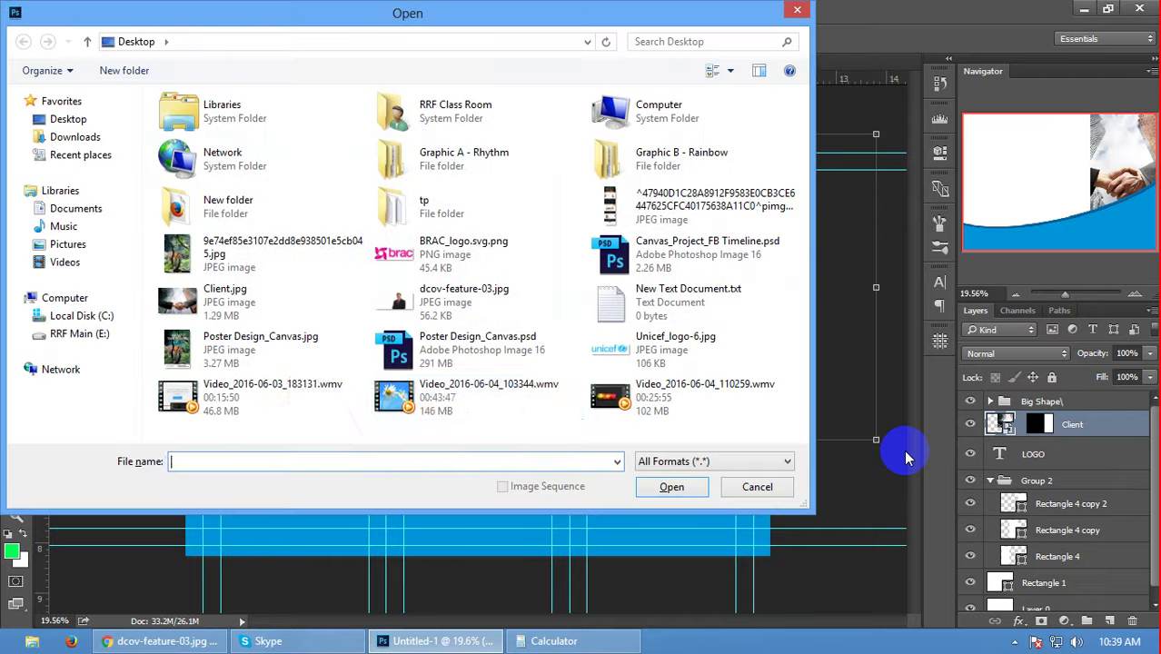
{"action": "left_click", "coordinate": [382, 309]}
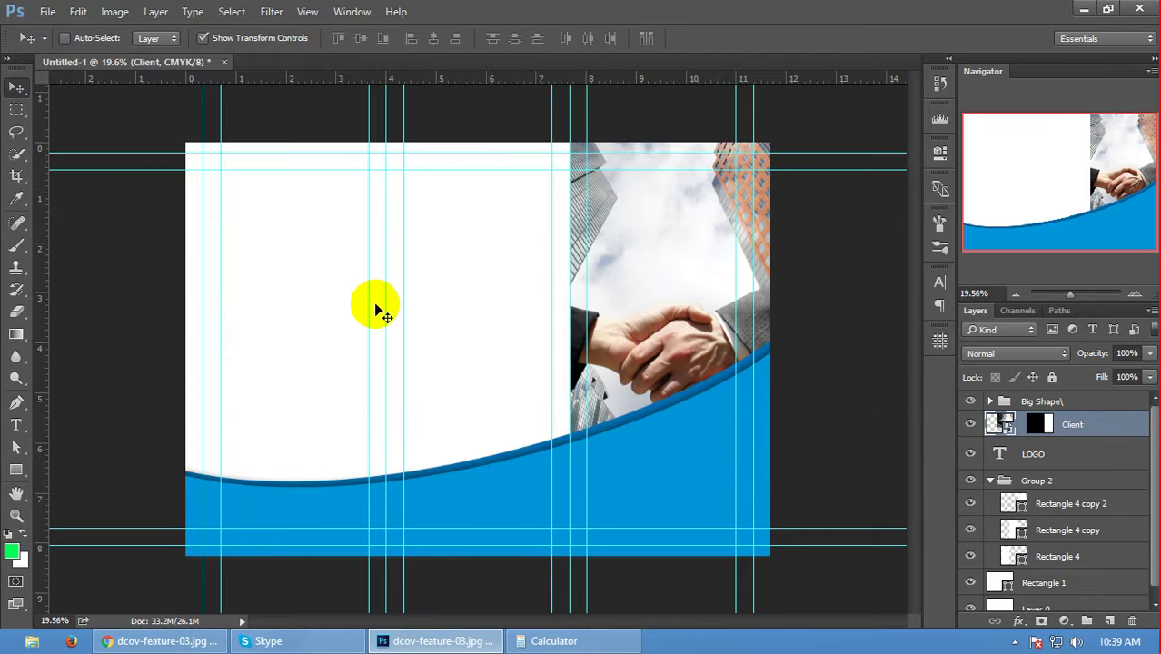
{"action": "left_click", "coordinate": [179, 71]}
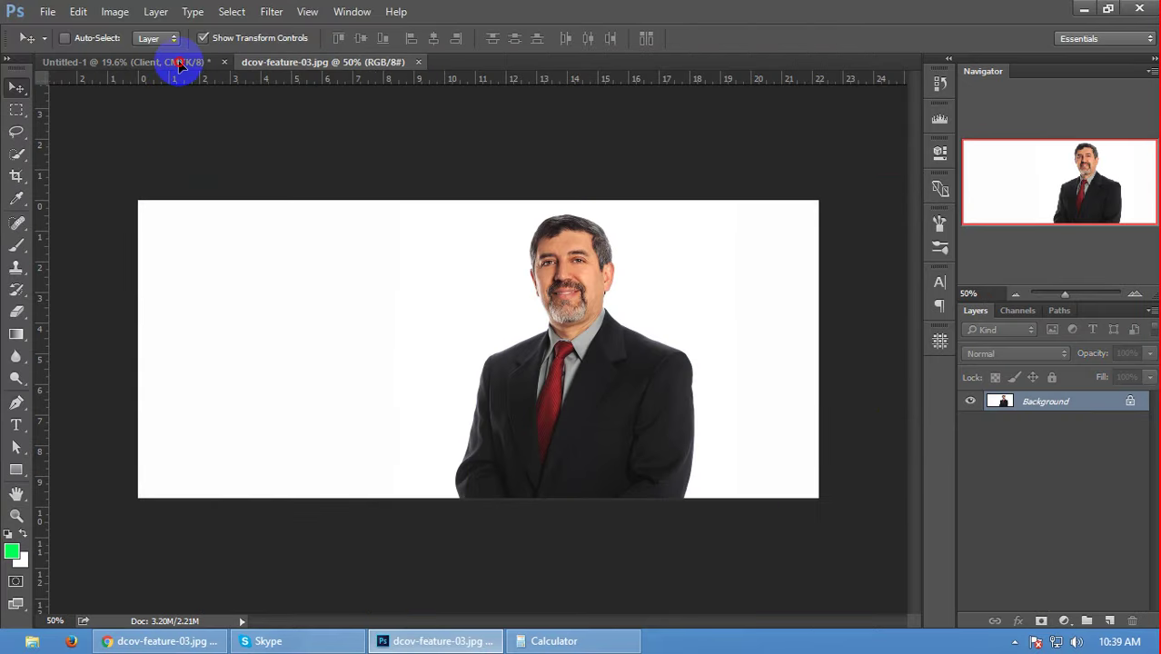
{"action": "left_click_drag", "start_coordinate": [179, 64], "coordinate": [664, 366]}
- Hide the Client handshake layer, then enlarge the man photo onto the layout's right side
{"action": "left_click", "coordinate": [970, 449]}
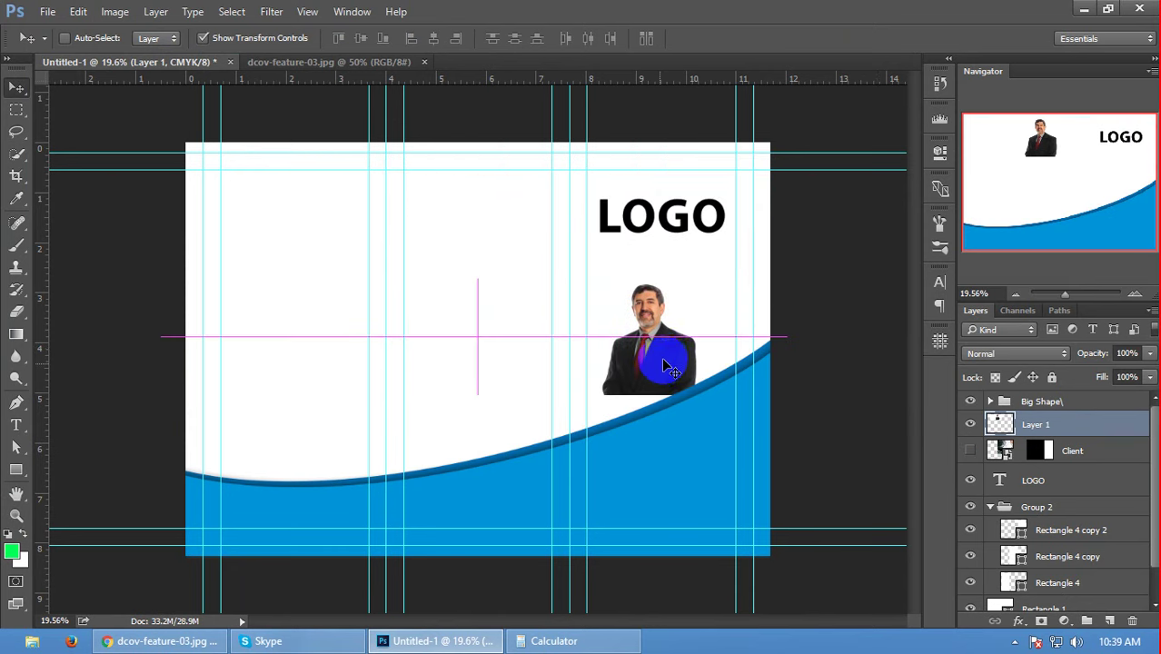
{"action": "key", "text": "ctrl+t"}
{"action": "left_click_drag", "start_coordinate": [479, 280], "coordinate": [156, 98]}
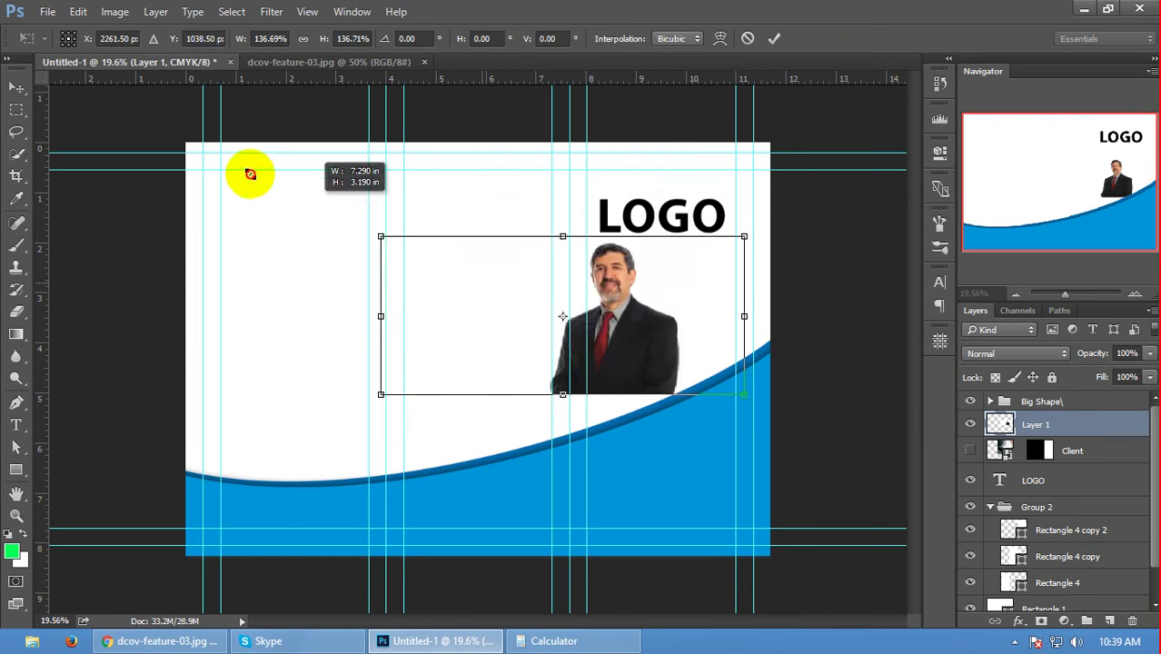
{"action": "mouse_move", "coordinate": [622, 307]}
{"action": "left_mouse_down"}
{"action": "mouse_move", "coordinate": [750, 391]}
{"action": "mouse_move", "coordinate": [798, 388]}
{"action": "mouse_move", "coordinate": [778, 378]}
{"action": "left_mouse_up"}
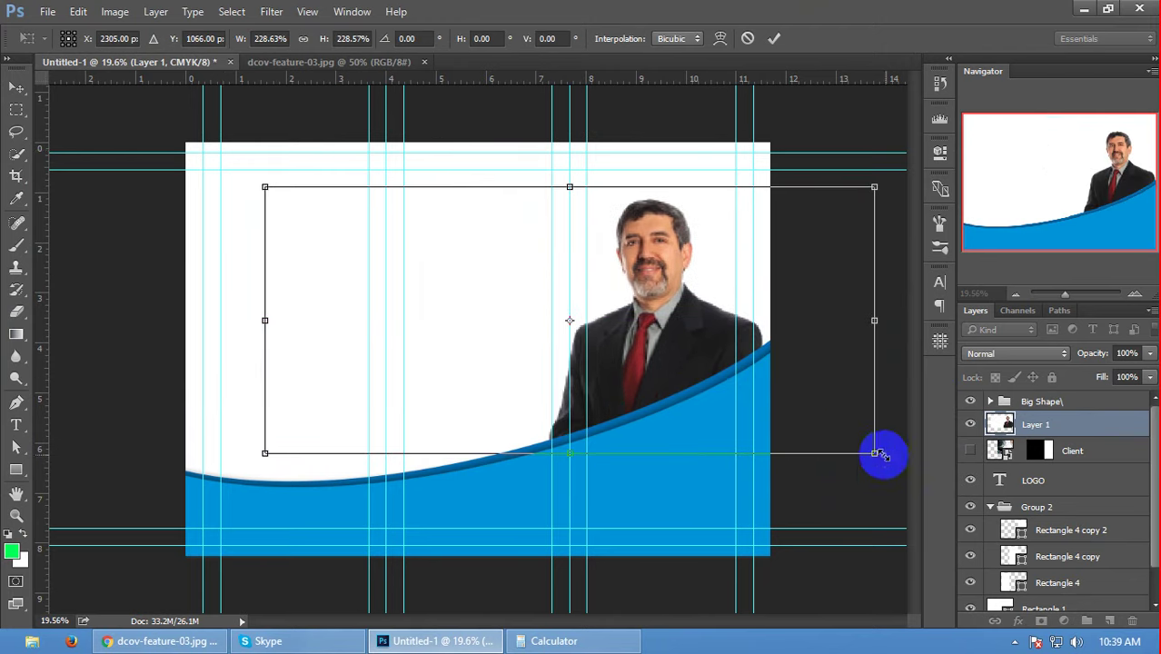
{"action": "left_click_drag", "start_coordinate": [874, 452], "coordinate": [843, 439]}
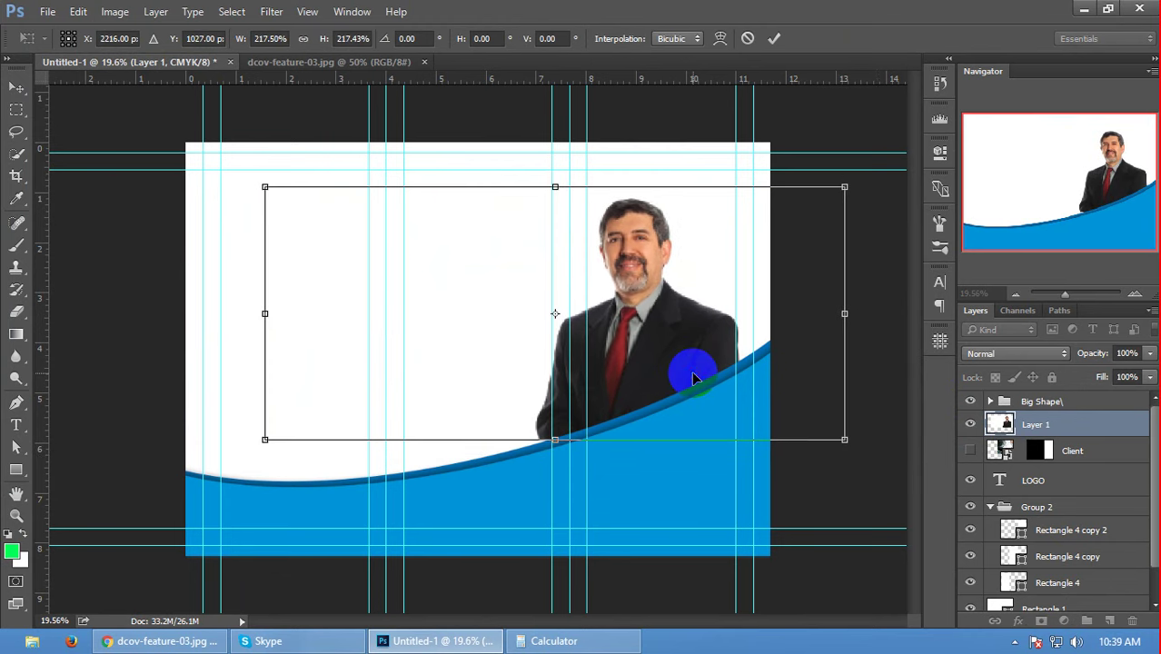
{"action": "double_click", "coordinate": [666, 376]}
{"action": "left_click_drag", "start_coordinate": [665, 377], "coordinate": [680, 386]}
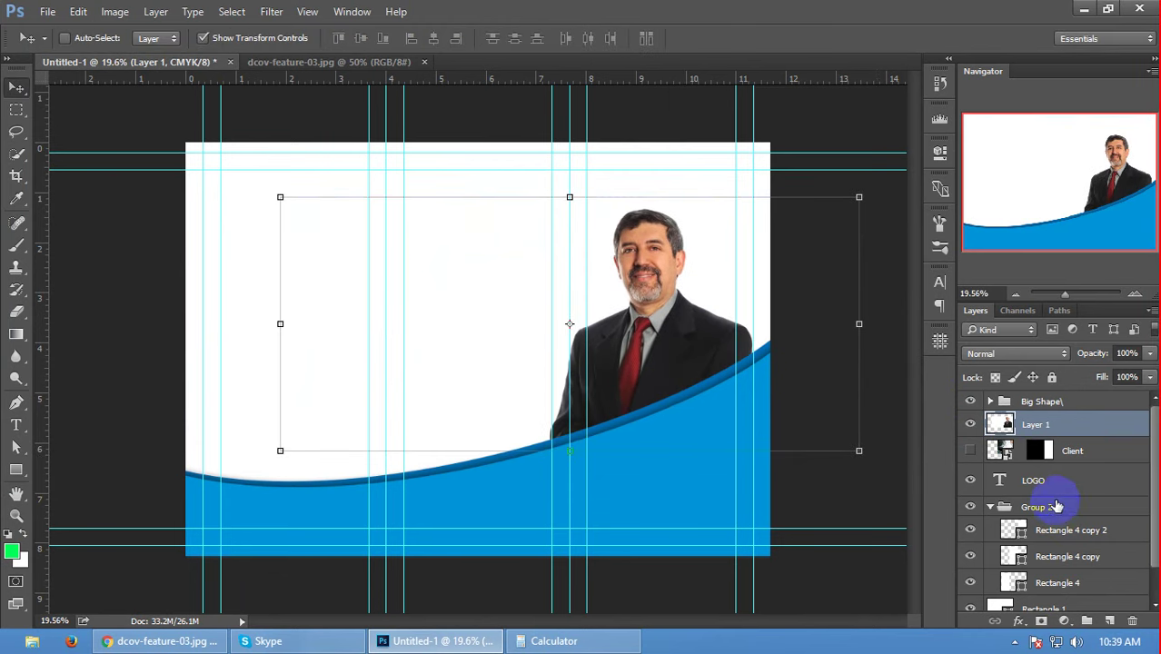
- Lower the blue wave shape by about half an inch
{"action": "left_click", "coordinate": [1044, 506]}
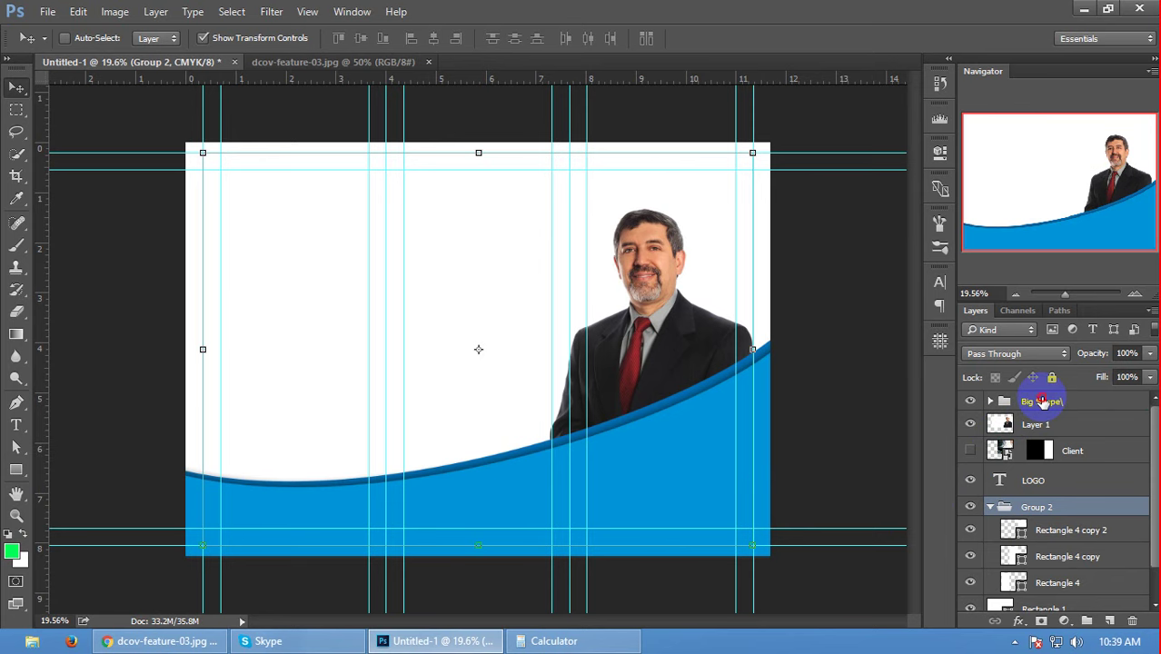
{"action": "left_click", "coordinate": [1042, 401]}
{"action": "left_click_drag", "start_coordinate": [680, 444], "coordinate": [684, 469]}
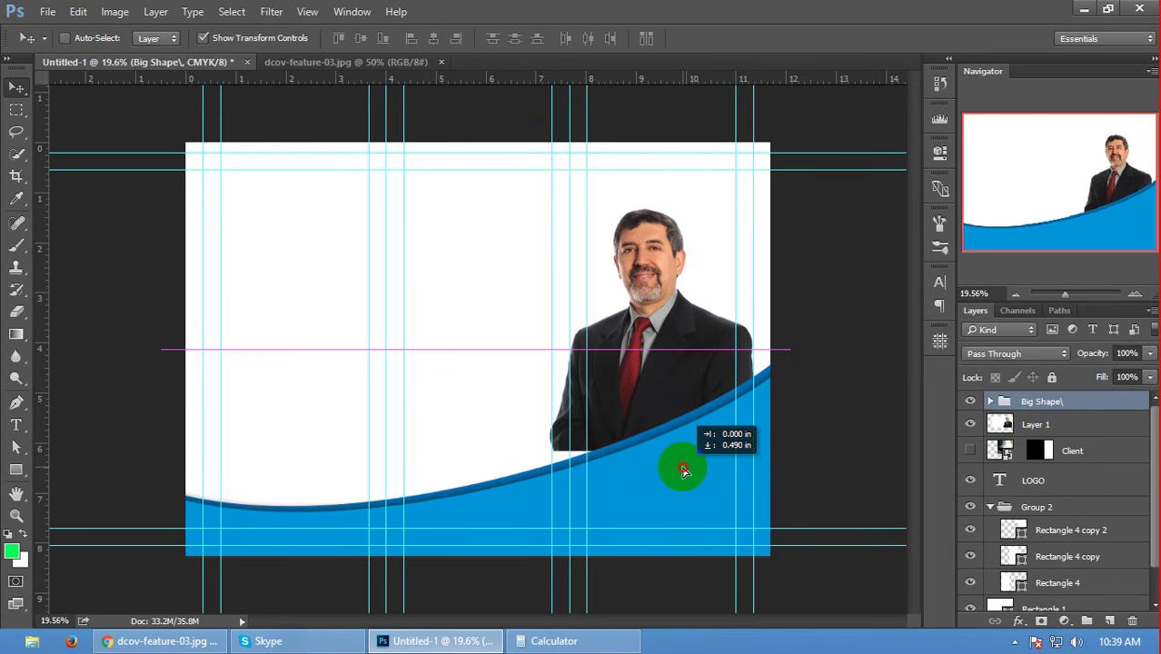
- Shrink and reposition the man photo to fit under LOGO, above the wave
{"action": "left_click", "coordinate": [1035, 425]}
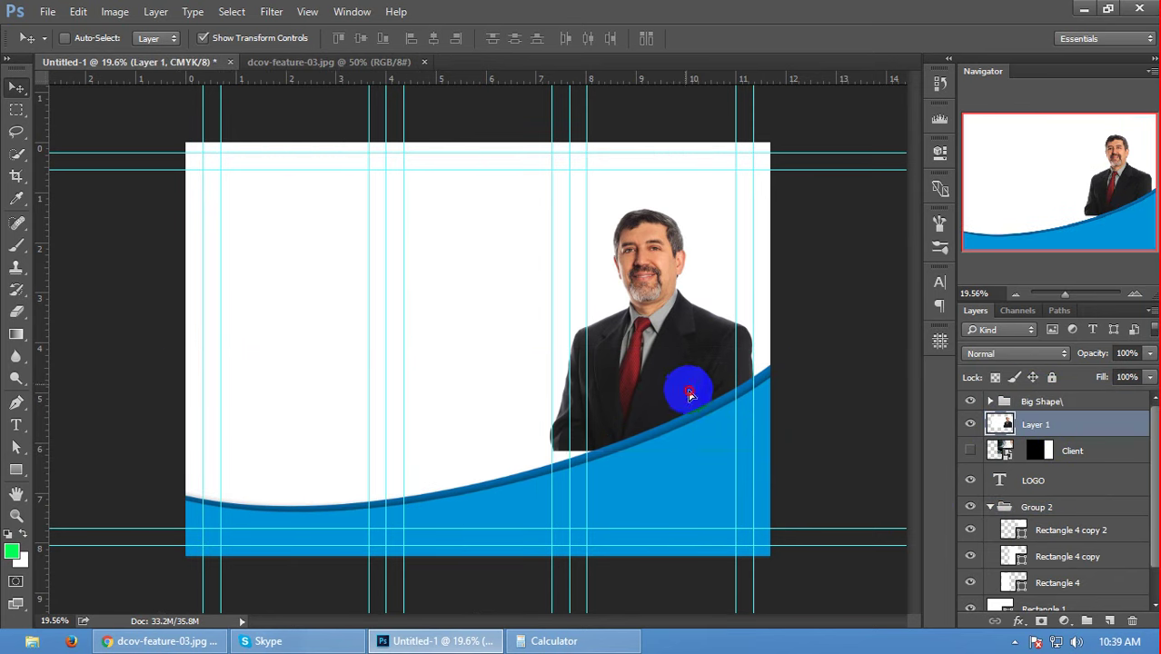
{"action": "left_click_drag", "start_coordinate": [681, 397], "coordinate": [697, 424]}
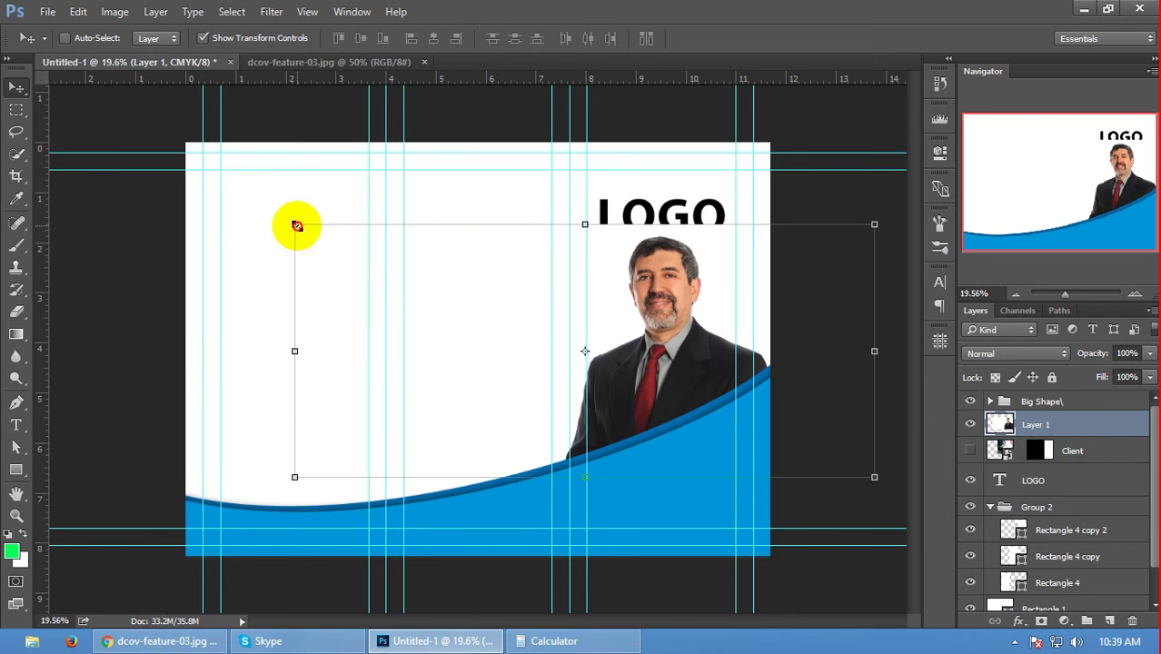
{"action": "left_click_drag", "start_coordinate": [294, 225], "coordinate": [362, 254]}
{"action": "left_click_drag", "start_coordinate": [707, 390], "coordinate": [686, 373]}
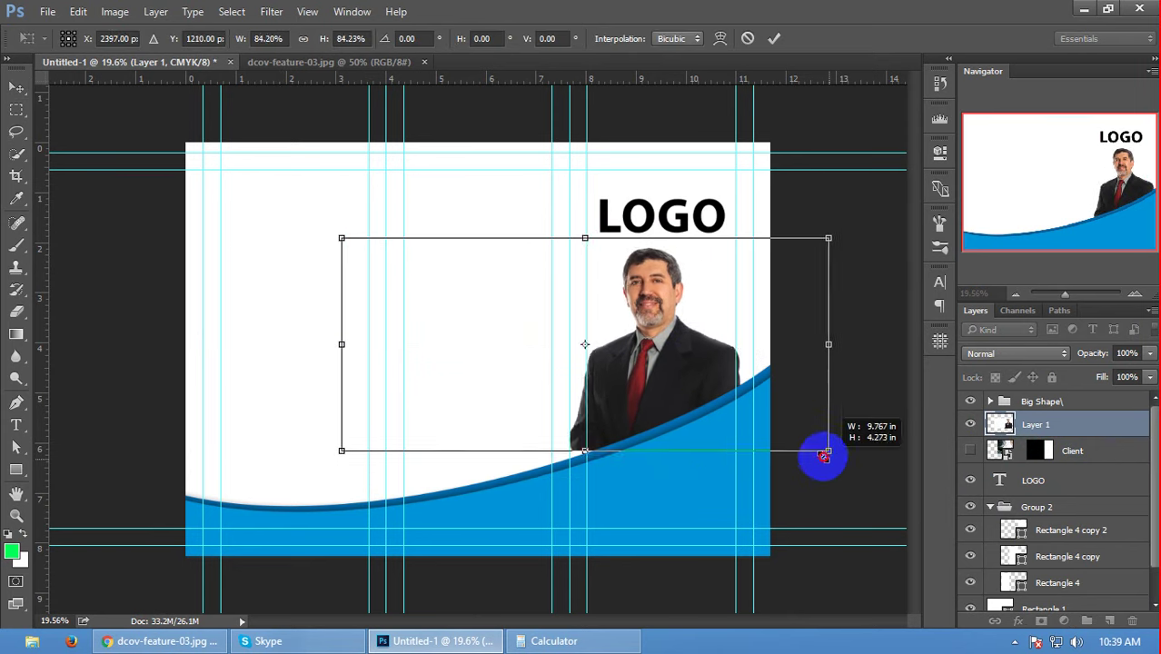
{"action": "left_click_drag", "start_coordinate": [853, 463], "coordinate": [814, 444]}
{"action": "left_click_drag", "start_coordinate": [656, 393], "coordinate": [674, 406]}
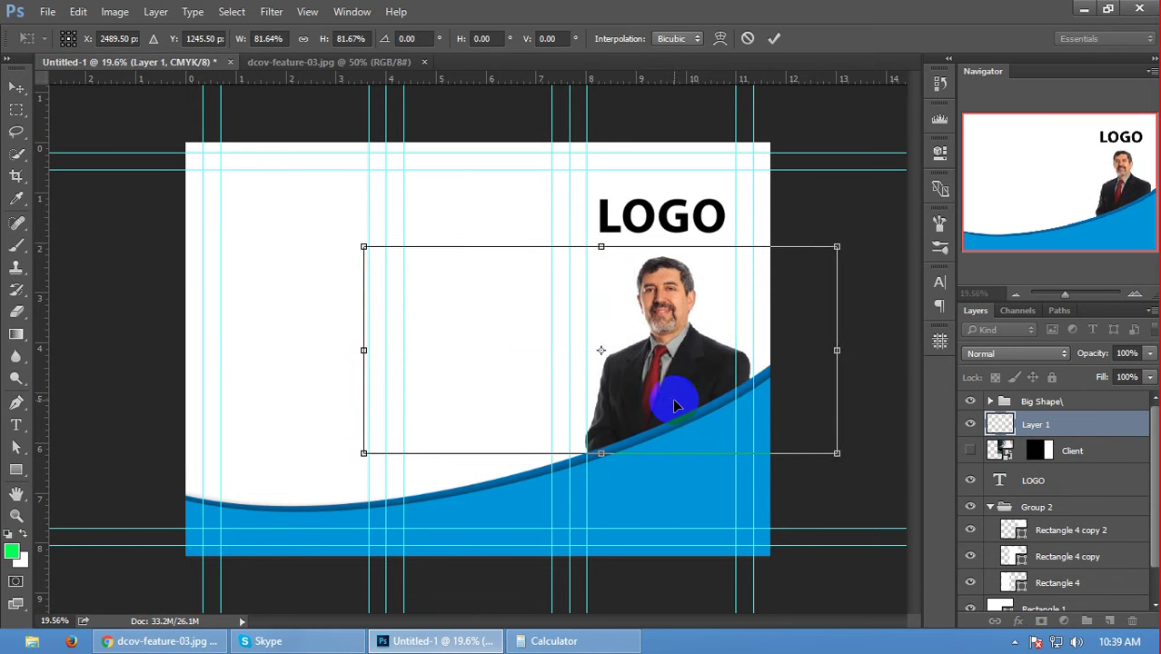
{"action": "key", "text": "Down"}
{"action": "key", "text": "Down"}
{"action": "key", "text": "Down"}
{"action": "key", "text": "Return"}
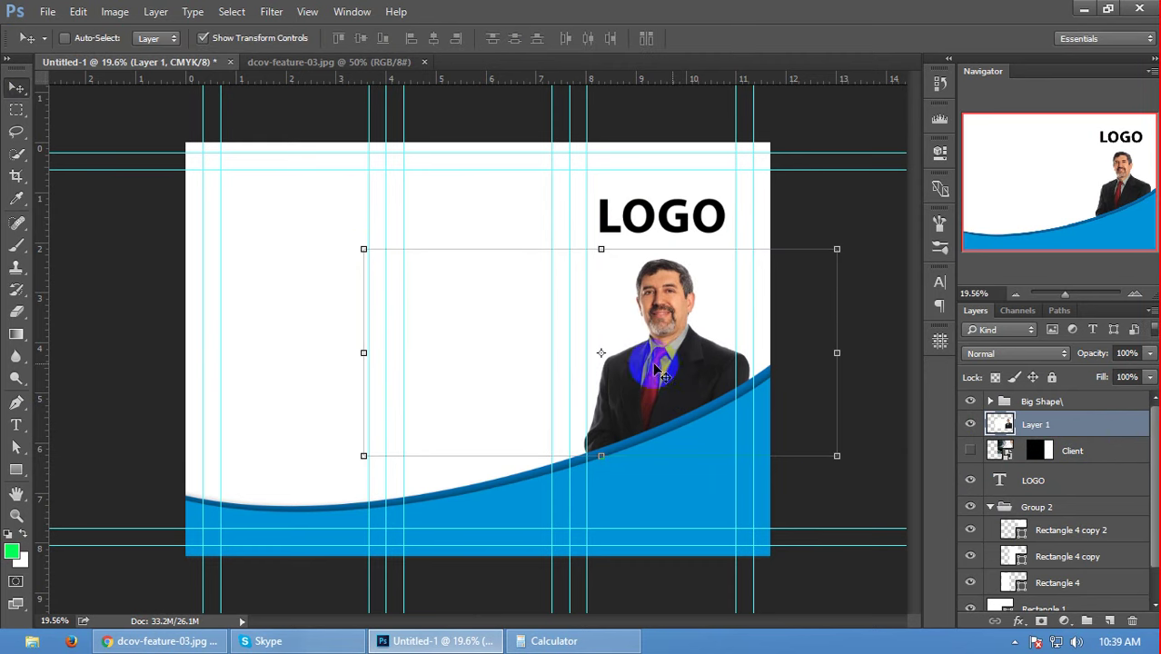
{"action": "left_click", "coordinate": [259, 39]}
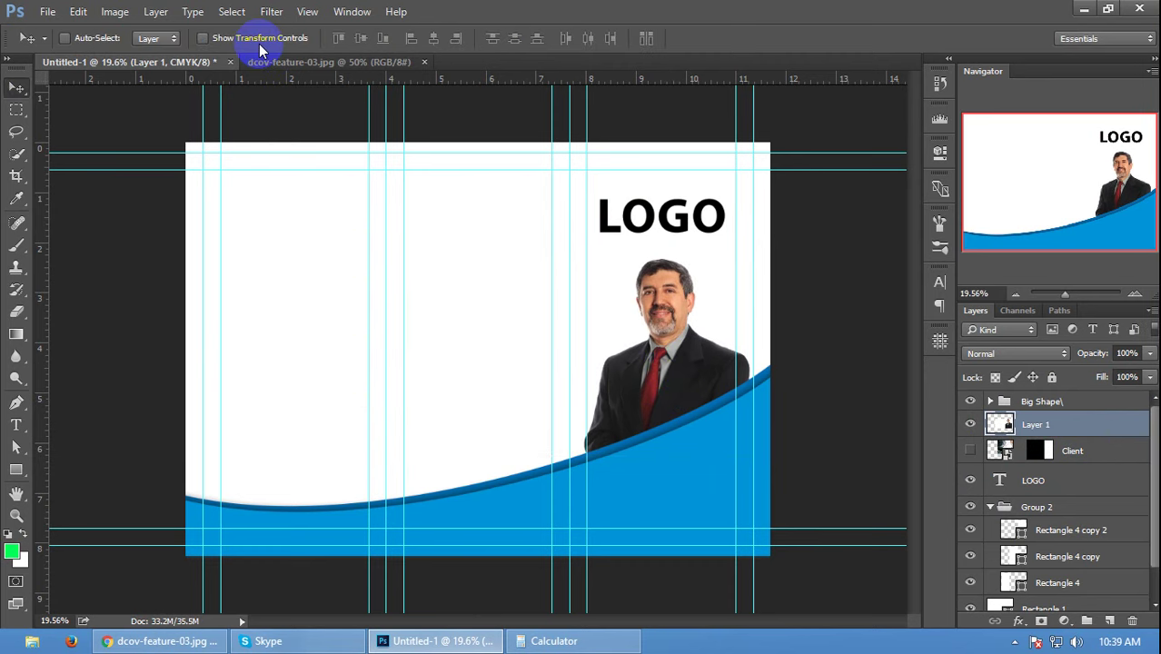
- Move the Client layer's curved mask onto the man photo layer, keeping the Client layer
{"action": "left_click_drag", "start_coordinate": [1045, 454], "coordinate": [1039, 424]}
{"action": "left_click", "coordinate": [1038, 454]}
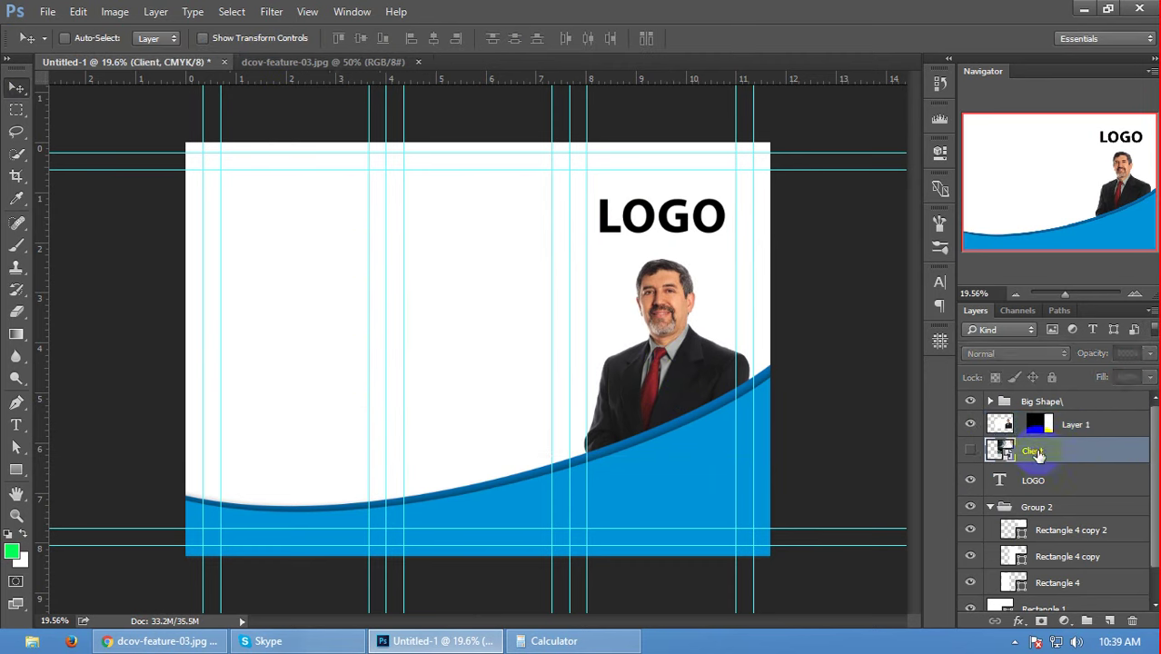
{"action": "key", "text": "Delete"}
{"action": "key", "text": "ctrl+z"}
{"action": "key", "text": "ctrl"}
{"action": "left_click", "coordinate": [705, 219], "text": "ctrl"}
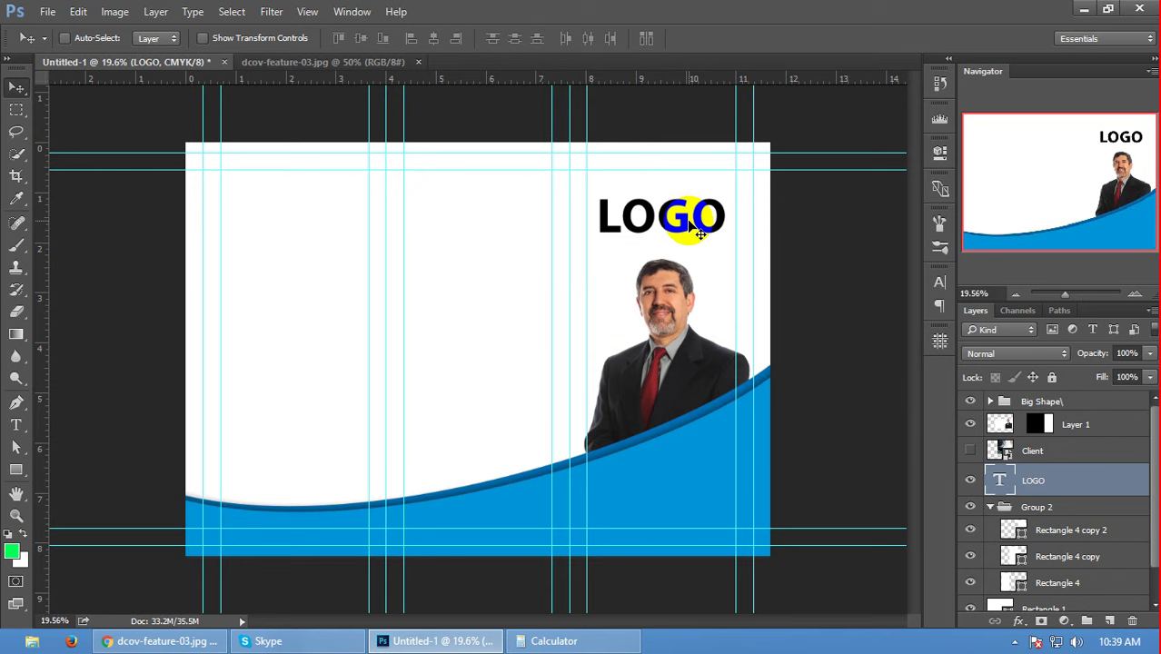
- Replace the LOGO heading text with AKASH
{"action": "double_click", "coordinate": [692, 216]}
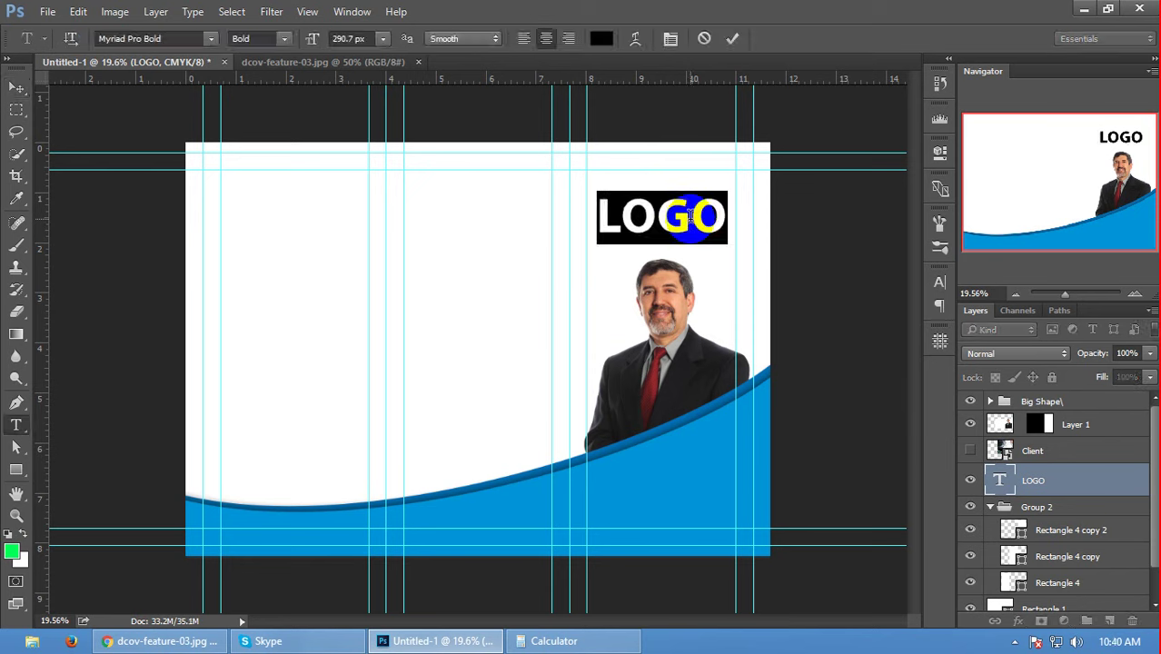
{"action": "type", "text": "A"}
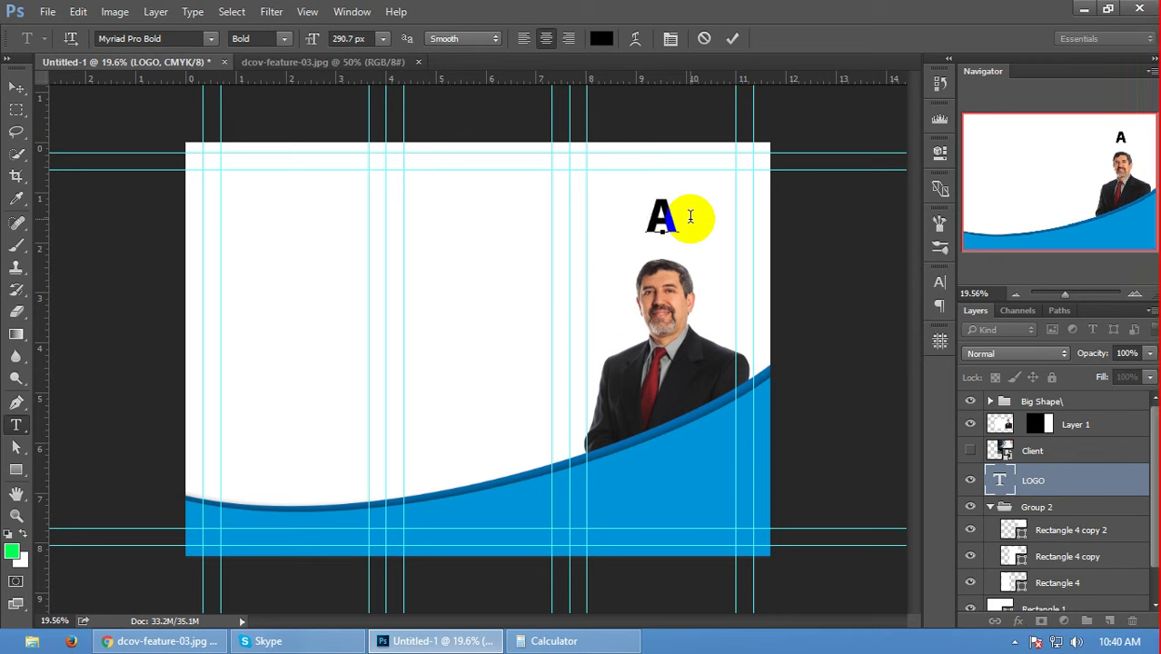
{"action": "type", "text": "KA"}
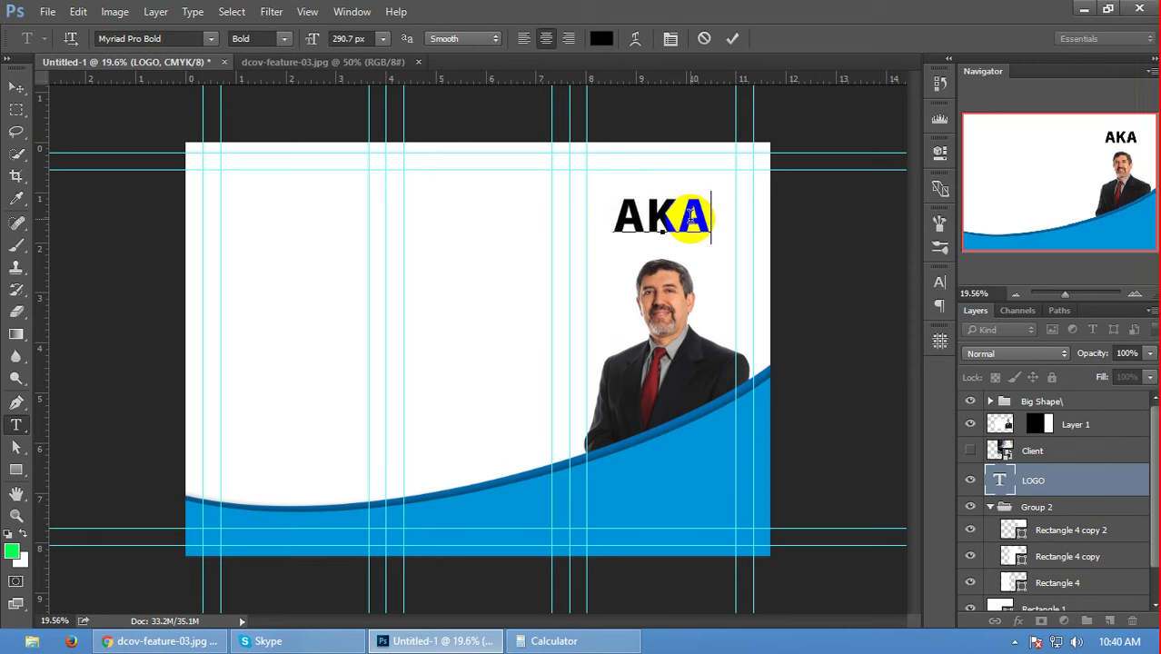
{"action": "type", "text": "SH"}
- Color AKASH with the wave's light blue #0095da and set it to Regular weight
{"action": "double_click", "coordinate": [690, 217]}
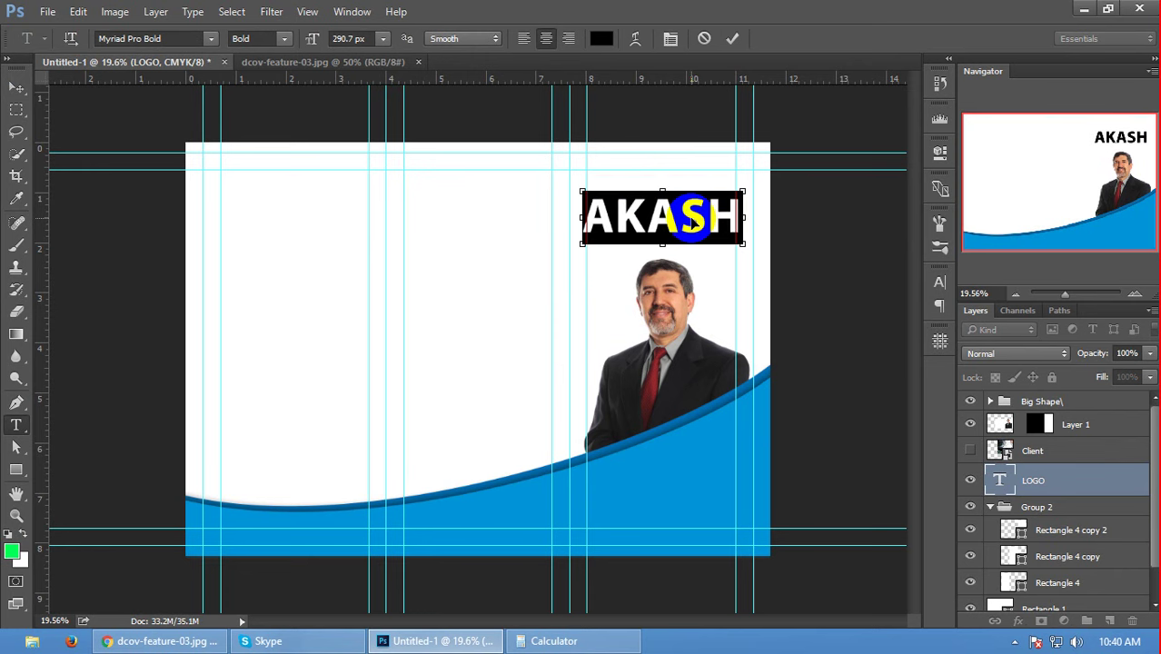
{"action": "left_click", "coordinate": [601, 38]}
{"action": "left_click", "coordinate": [718, 471]}
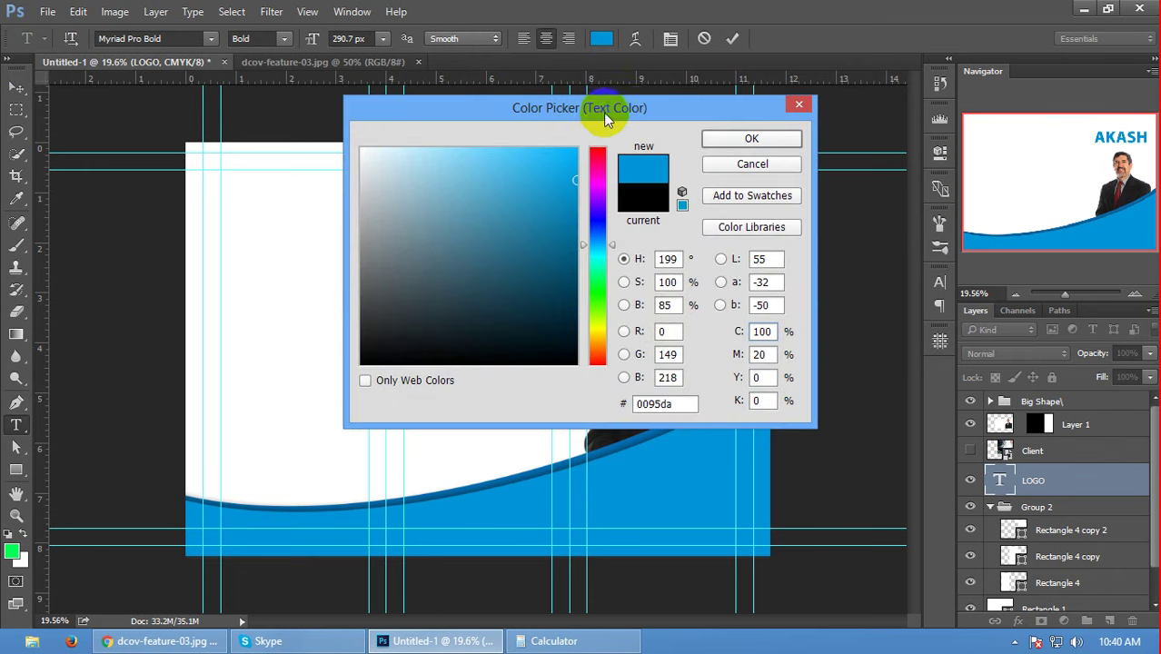
{"action": "left_click_drag", "start_coordinate": [590, 105], "coordinate": [1049, 123]}
{"action": "left_click", "coordinate": [674, 423]}
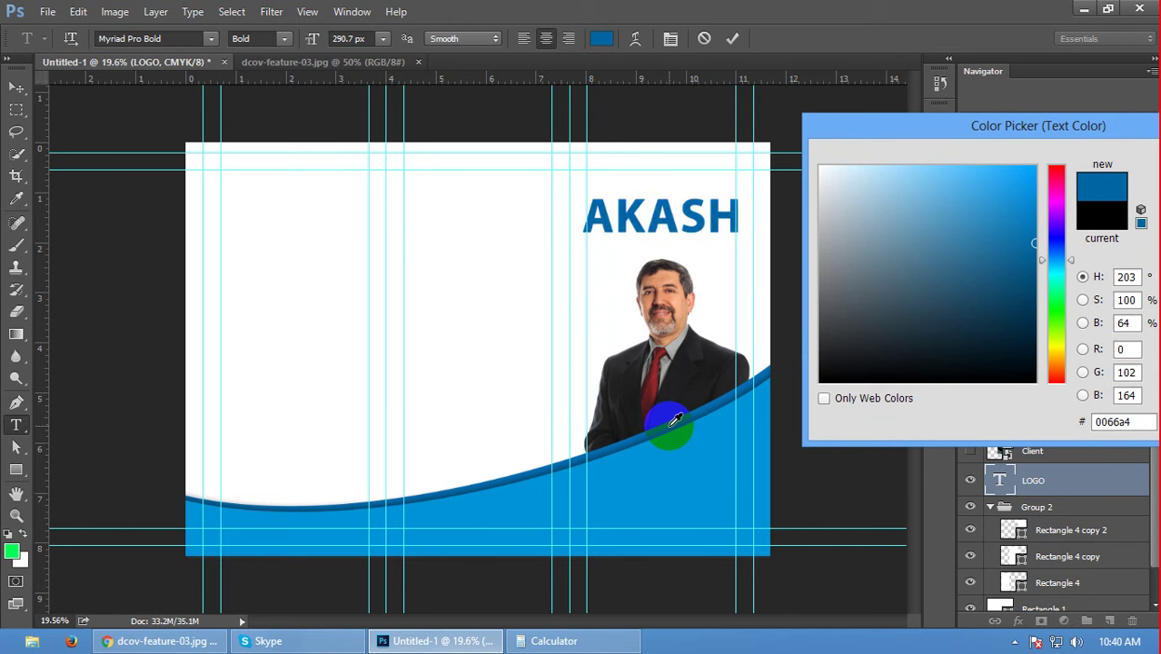
{"action": "left_click", "coordinate": [677, 437]}
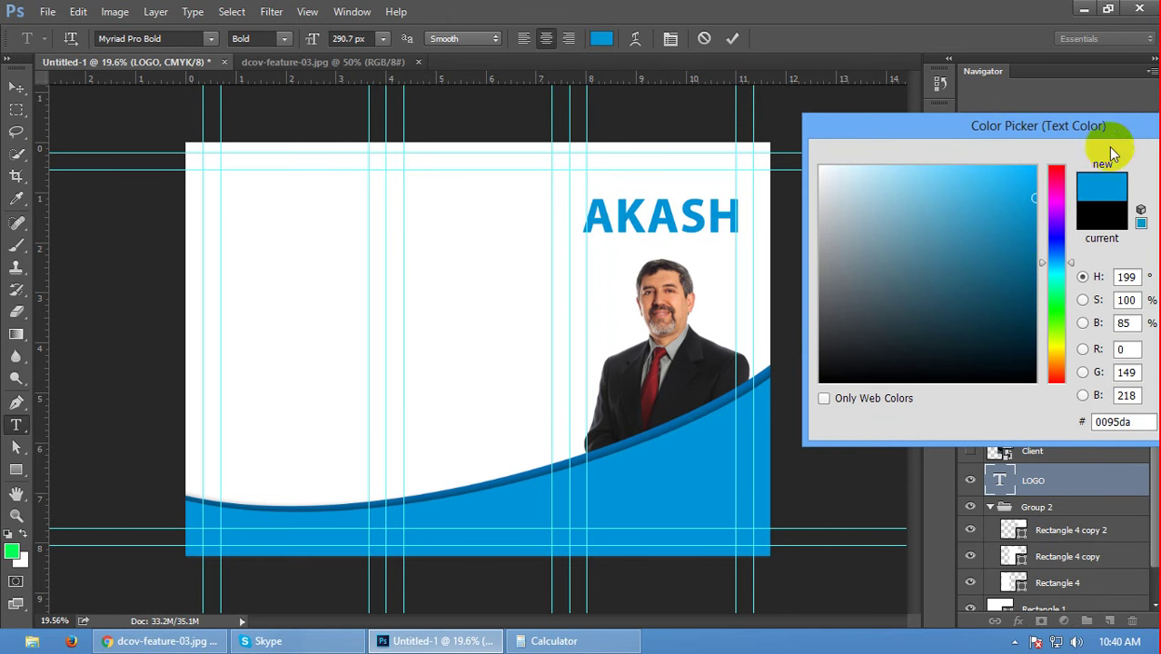
{"action": "left_click_drag", "start_coordinate": [1108, 146], "coordinate": [913, 146]}
{"action": "left_click", "coordinate": [995, 177]}
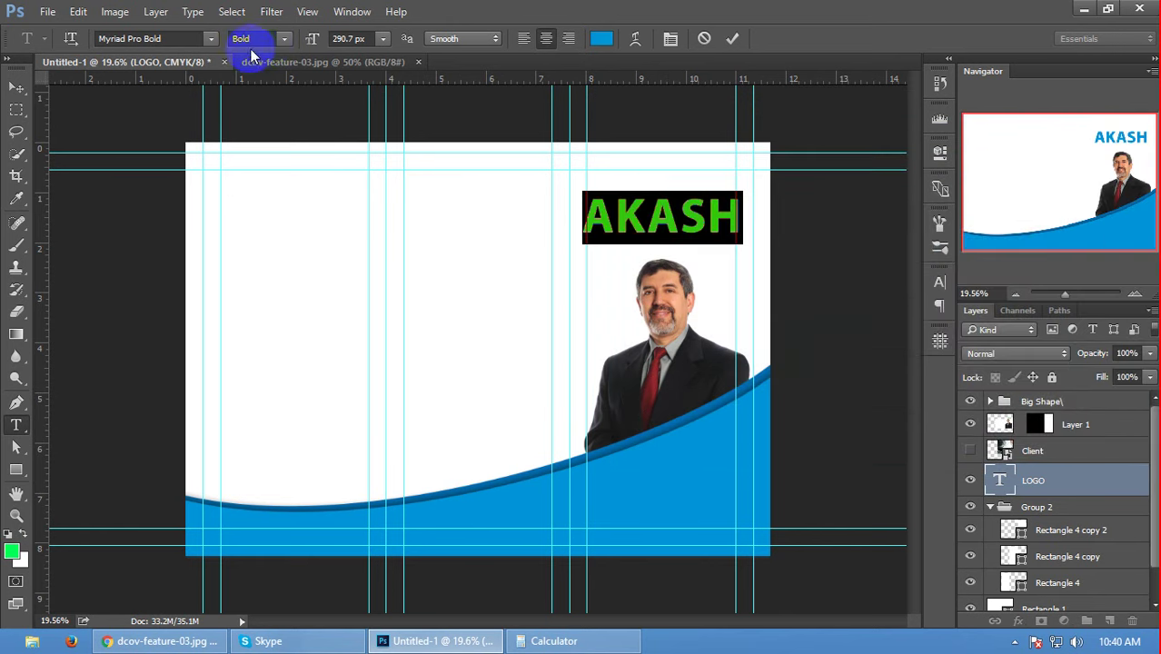
{"action": "left_click", "coordinate": [282, 39]}
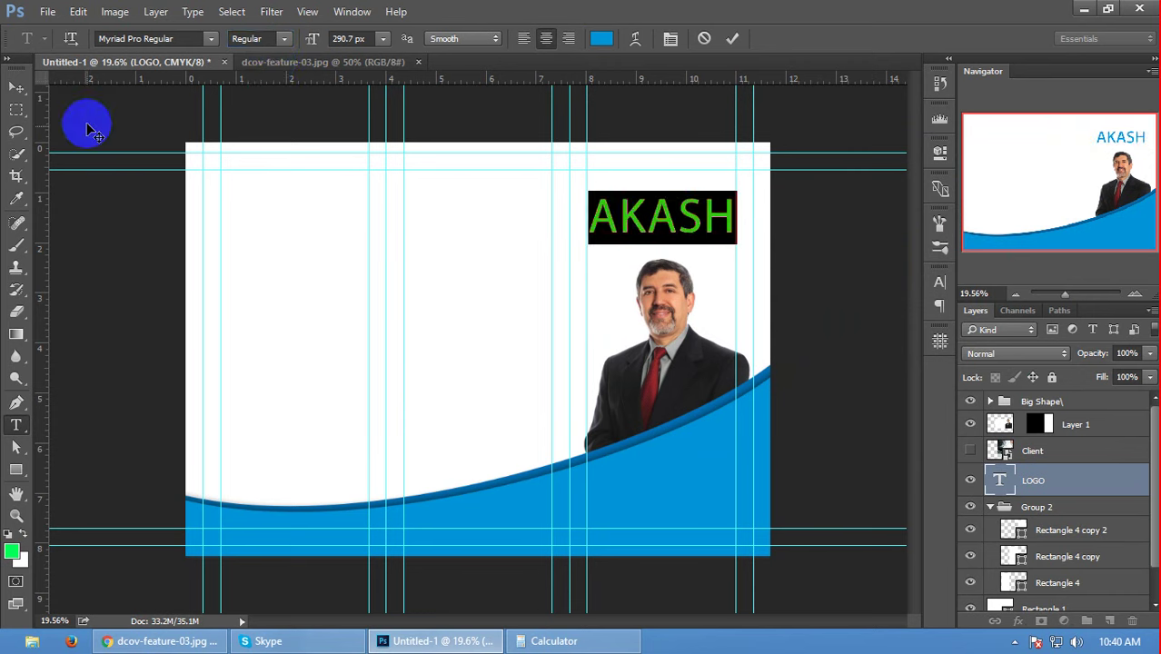
{"action": "left_click", "coordinate": [16, 87]}
- Scale the AKASH heading to about 75% and move it up slightly
{"action": "scroll", "coordinate": [713, 209], "scroll_direction": "up", "scroll_amount": 1}
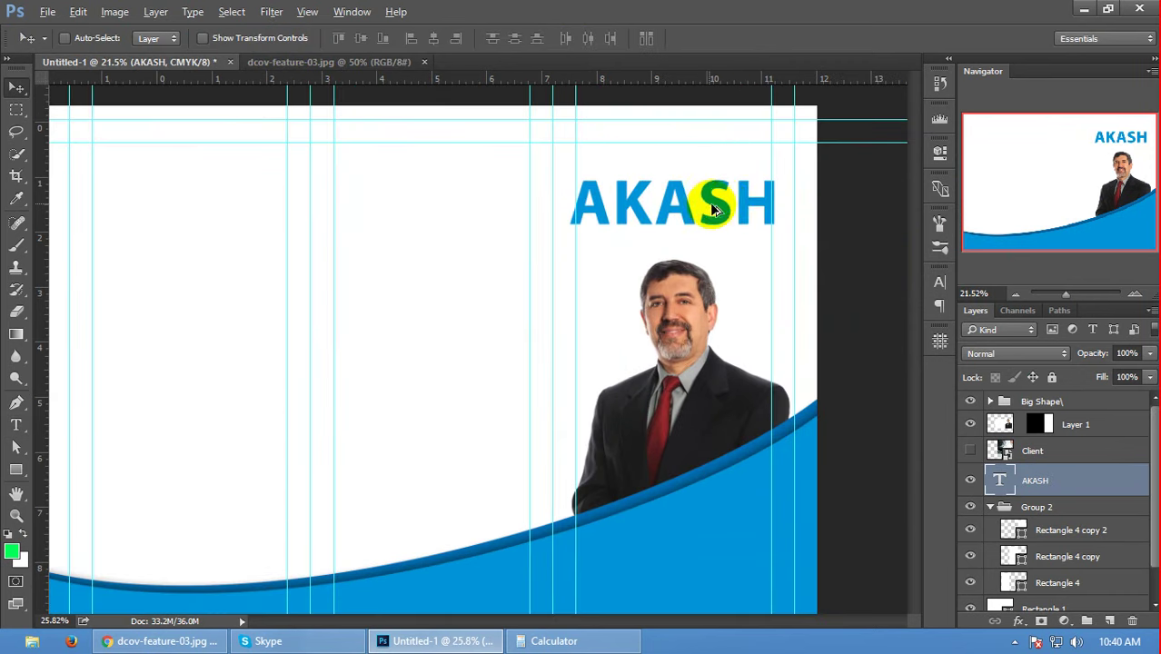
{"action": "scroll", "coordinate": [713, 208], "scroll_direction": "up", "scroll_amount": 1}
{"action": "key", "text": "ctrl+t"}
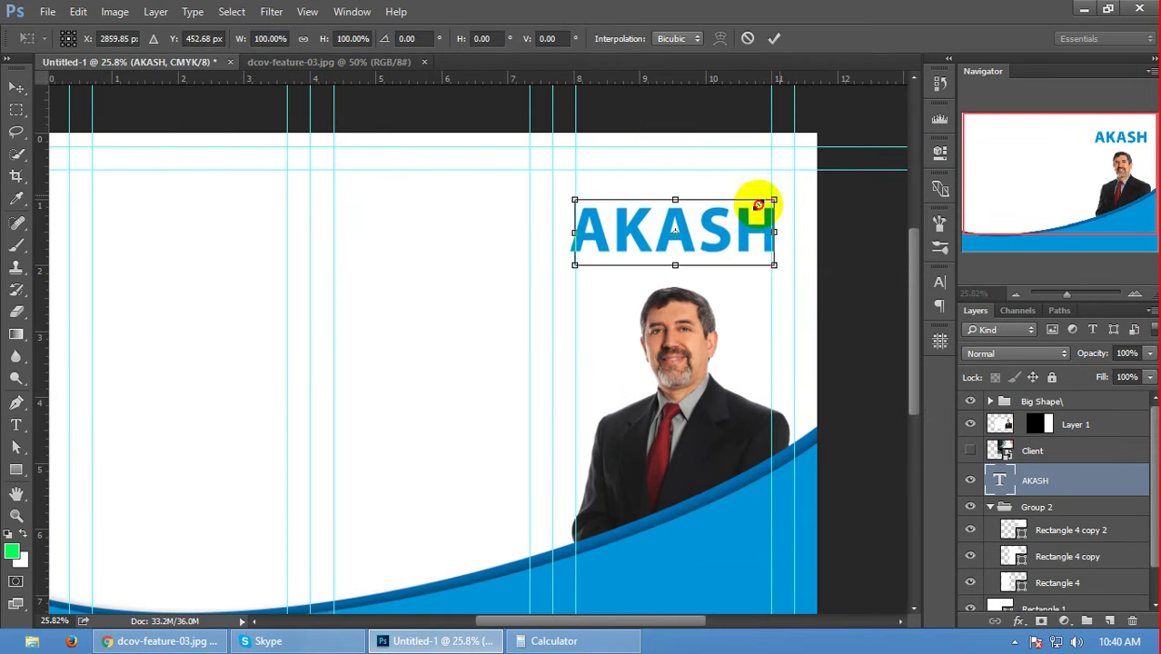
{"action": "left_click_drag", "start_coordinate": [759, 204], "coordinate": [750, 202]}
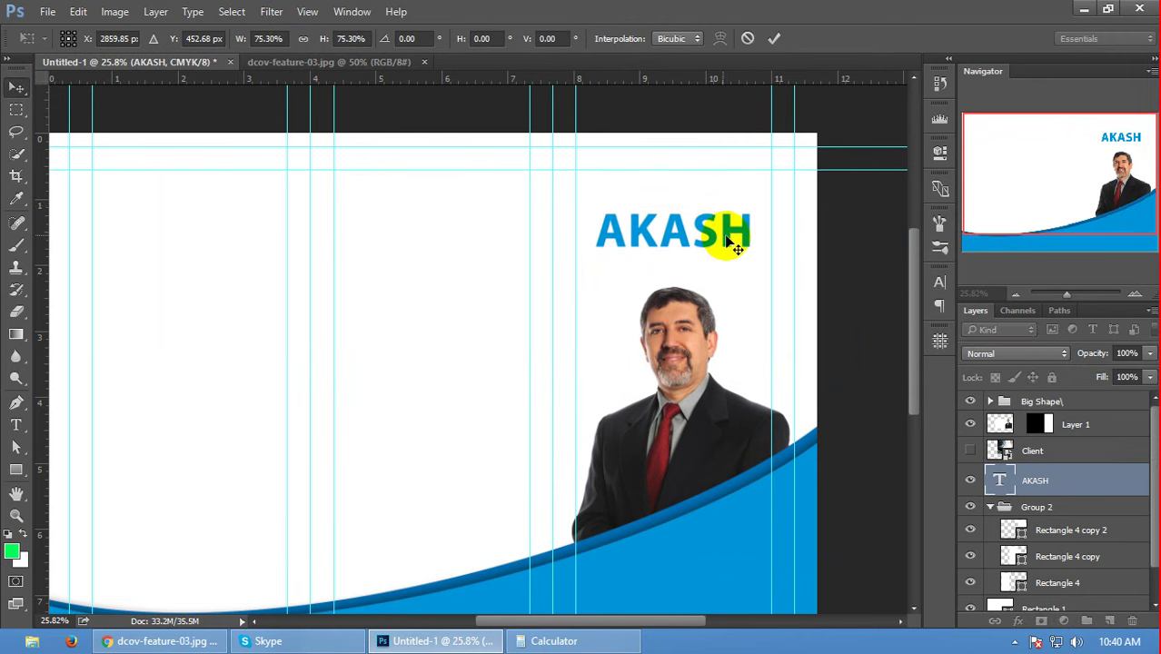
{"action": "key", "text": "Return"}
{"action": "left_click_drag", "start_coordinate": [733, 243], "coordinate": [724, 227]}
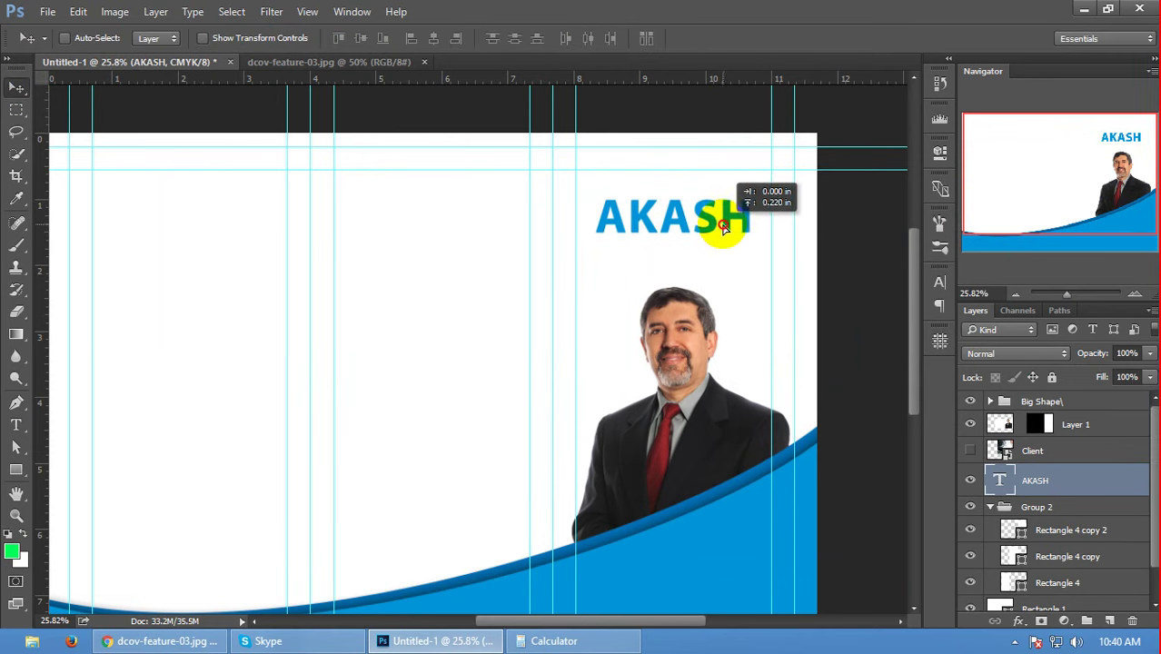
- Alt-drag a copy of AKASH just below the original
{"action": "left_click", "coordinate": [16, 424]}
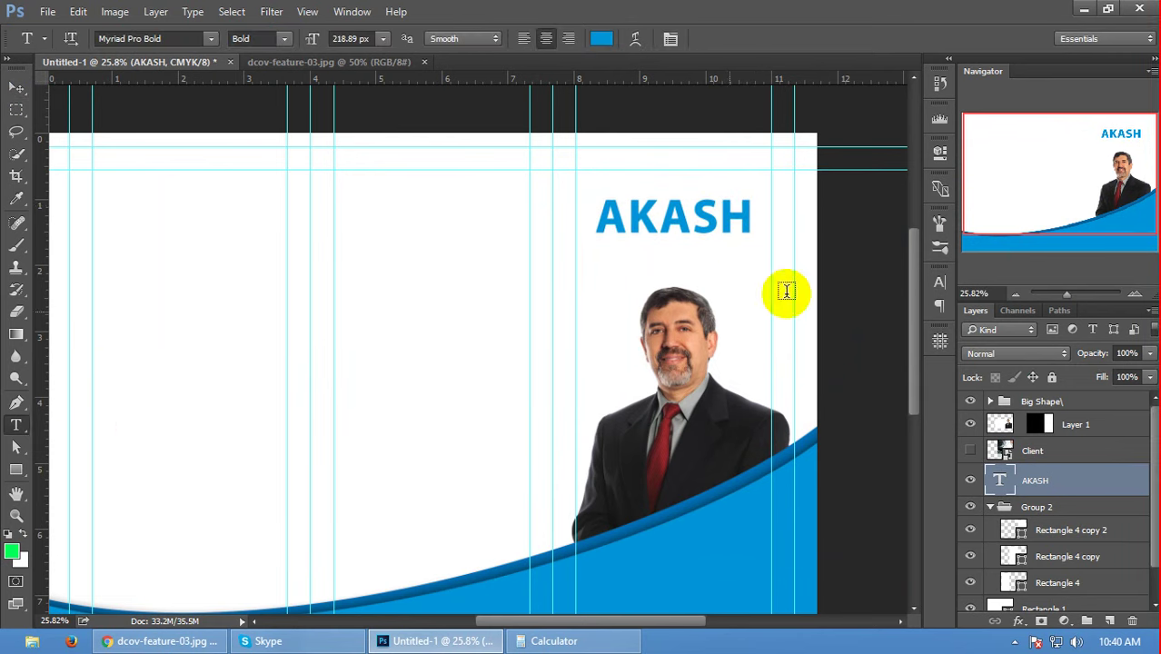
{"action": "left_click", "coordinate": [17, 87]}
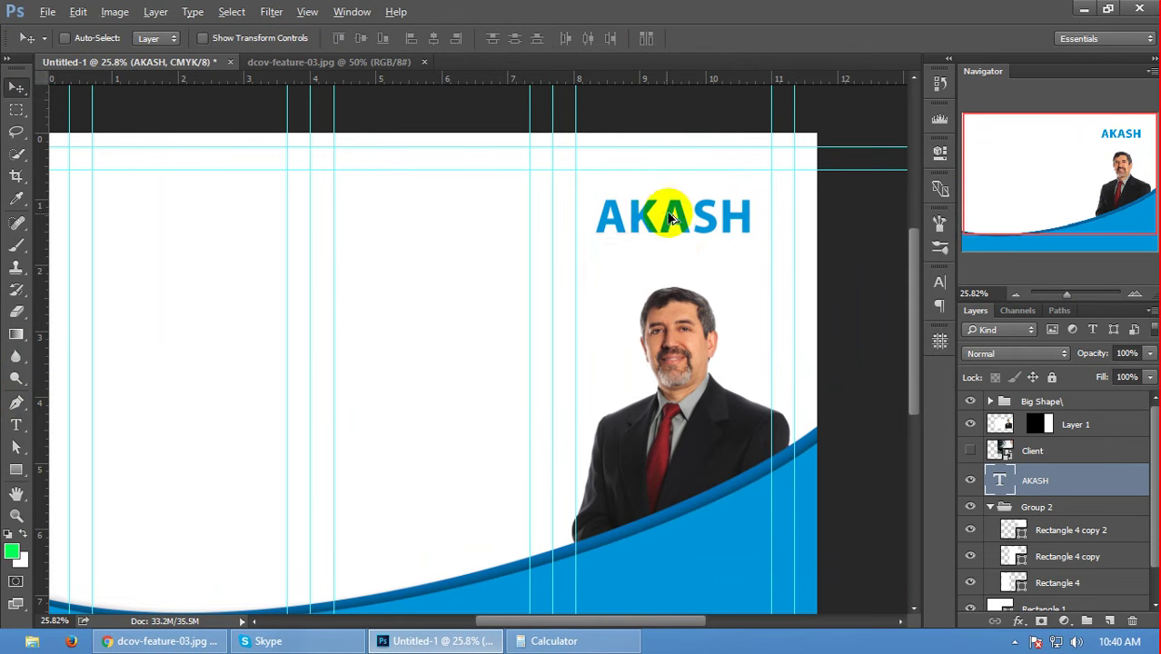
{"action": "left_click_drag", "start_coordinate": [670, 218], "coordinate": [670, 257]}
- Retype the copied AKASH line as the tagline 'your corporte solutions'
{"action": "key", "text": "t"}
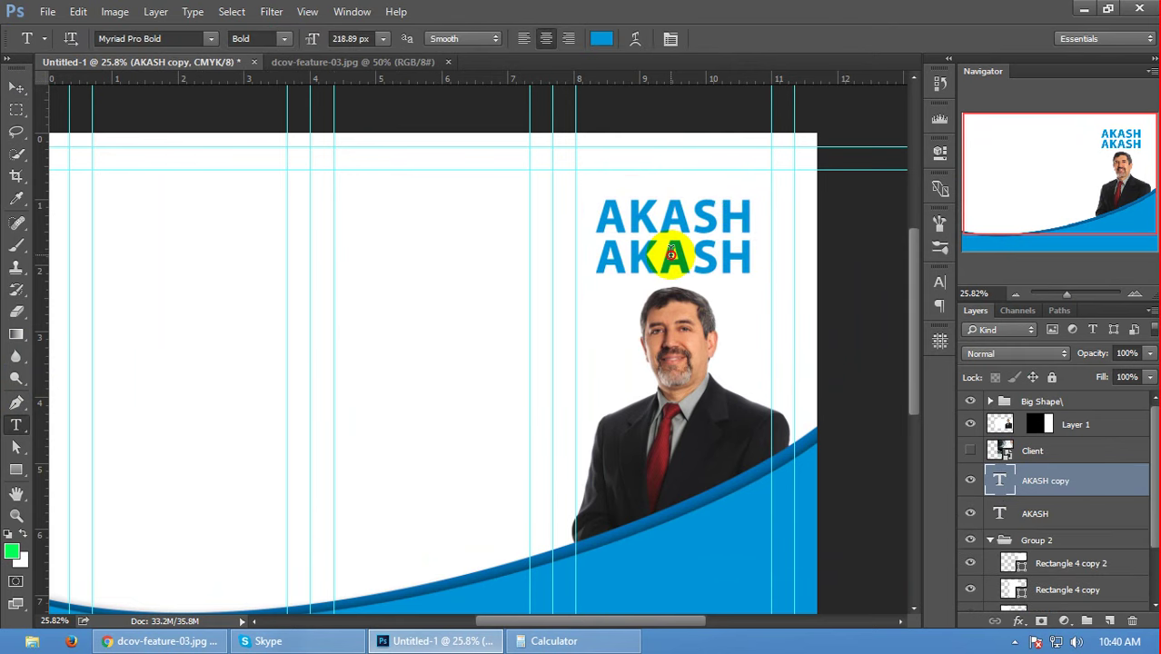
{"action": "double_click", "coordinate": [670, 254]}
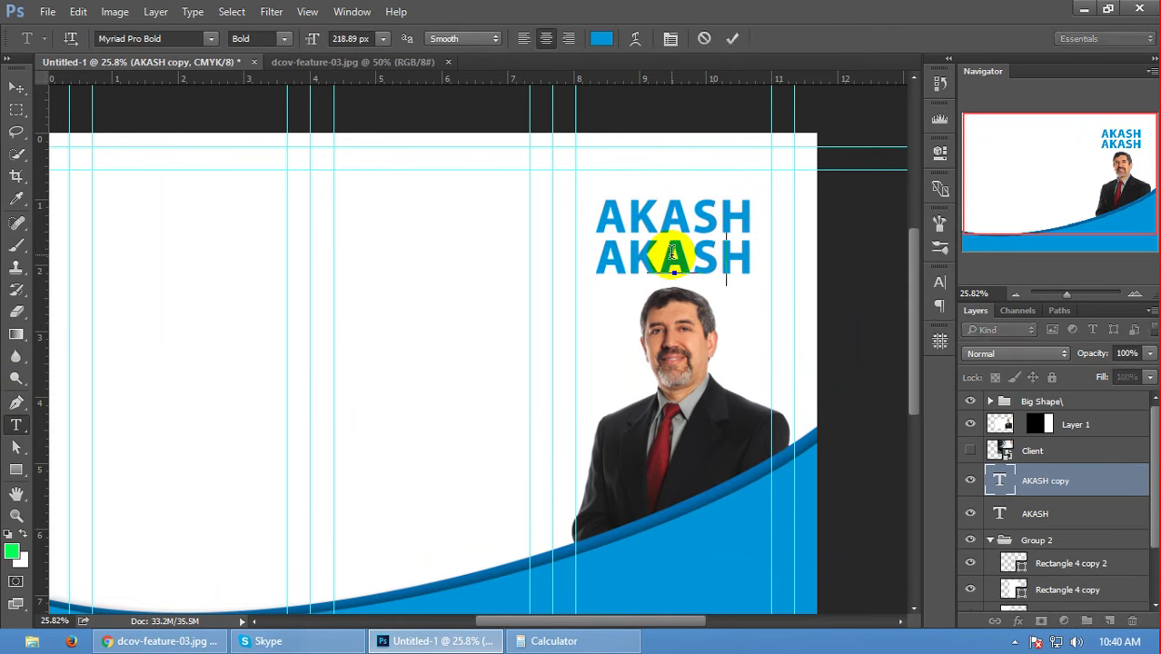
{"action": "type", "text": "your"}
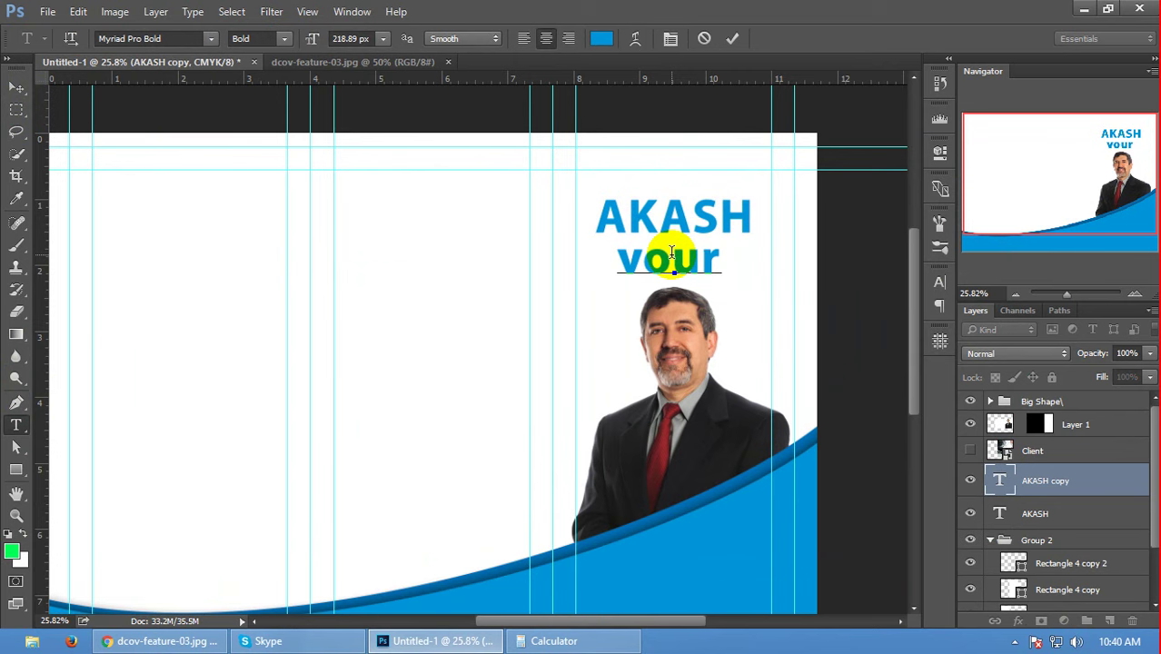
{"action": "key", "text": "Left"}
{"action": "key", "text": "ctrl+a"}
{"action": "key", "text": "BackSpace"}
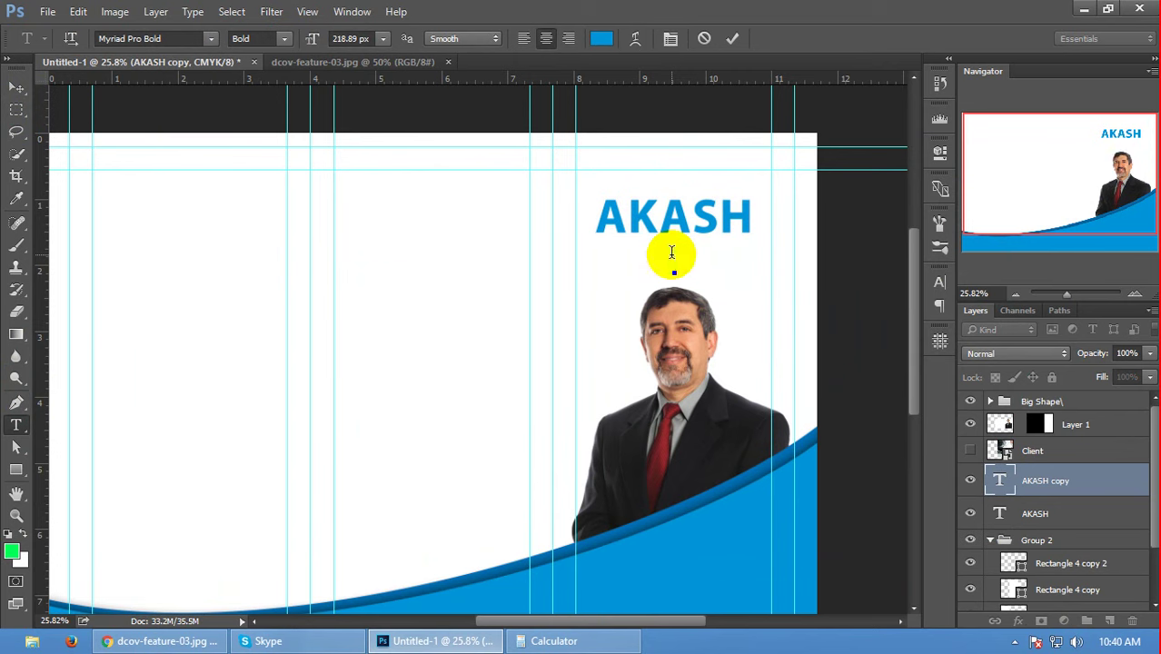
{"action": "type", "text": "VO"}
{"action": "type", "text": "our"}
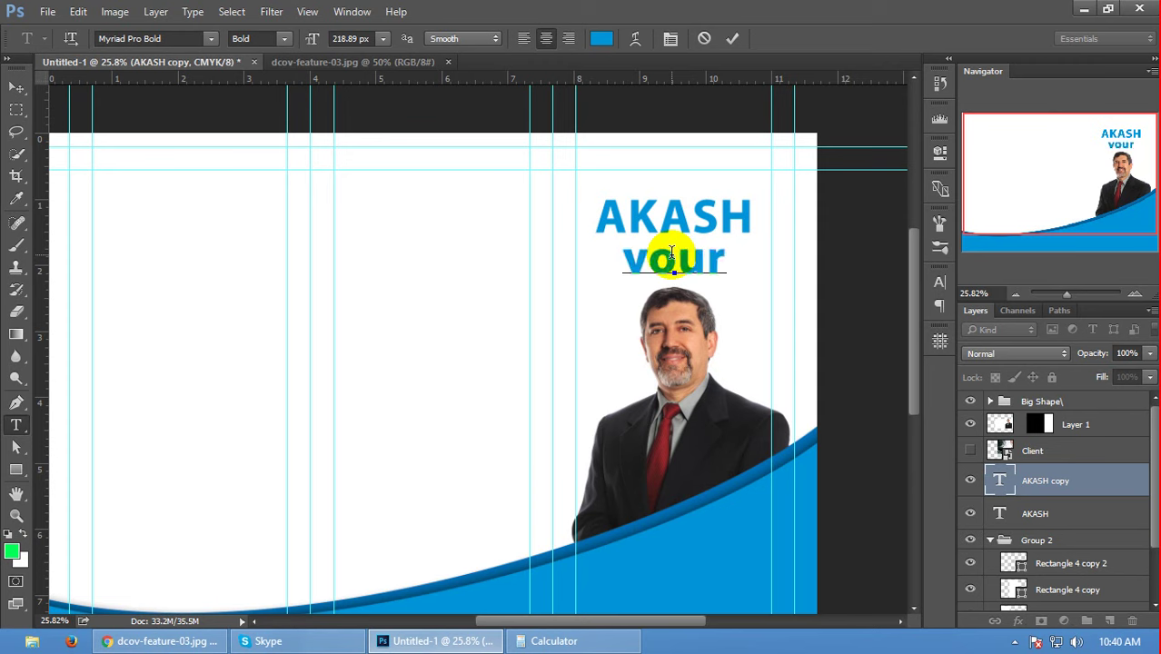
{"action": "type", "text": " cor"}
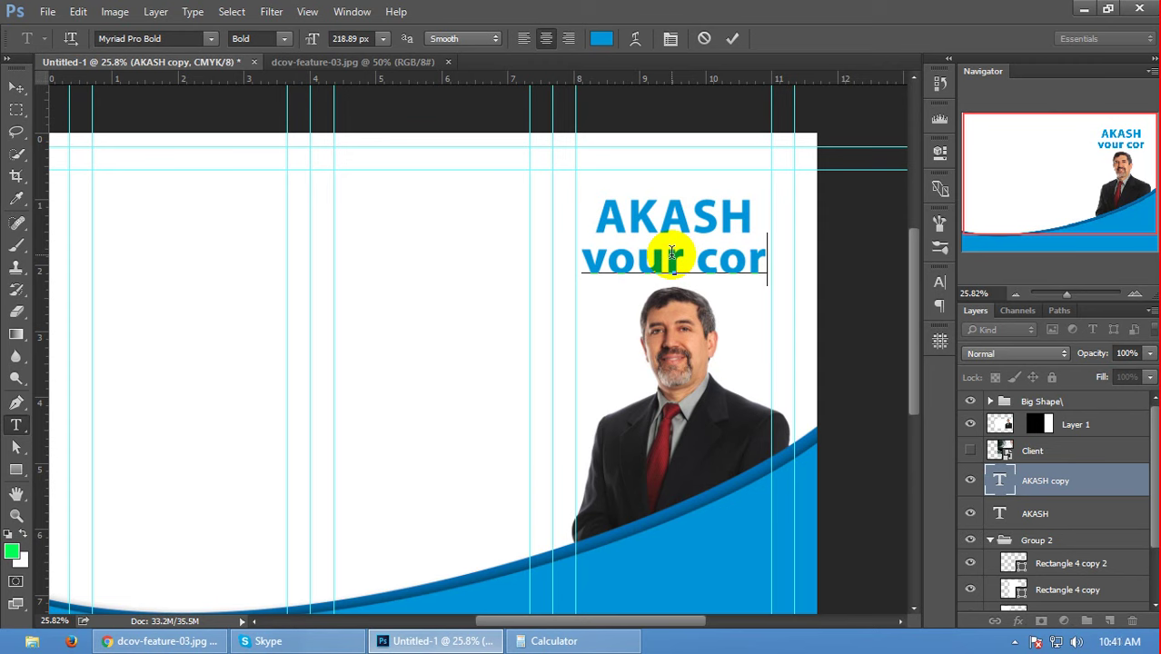
{"action": "type", "text": "p"}
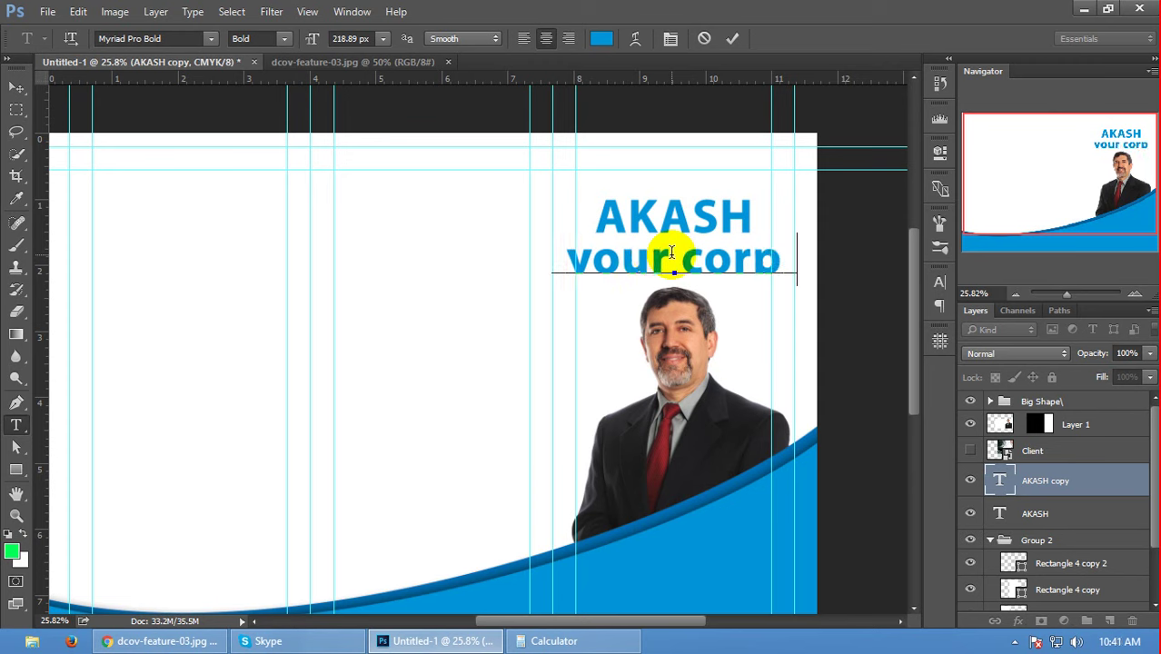
{"action": "type", "text": "orte"}
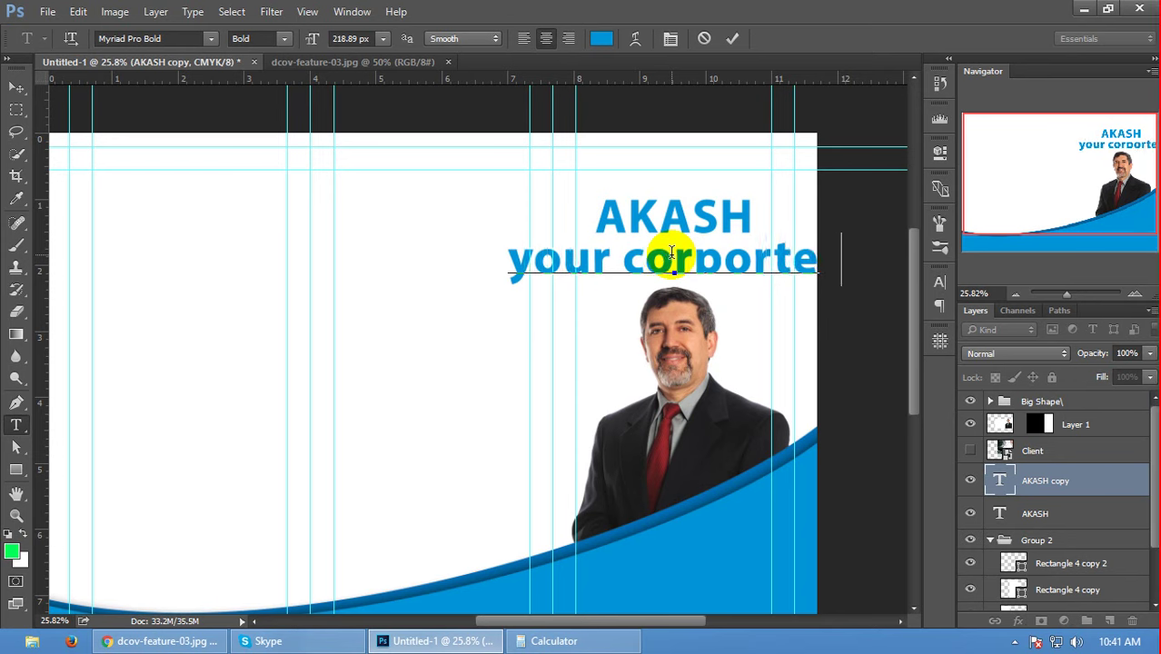
{"action": "type", "text": "  solu"}
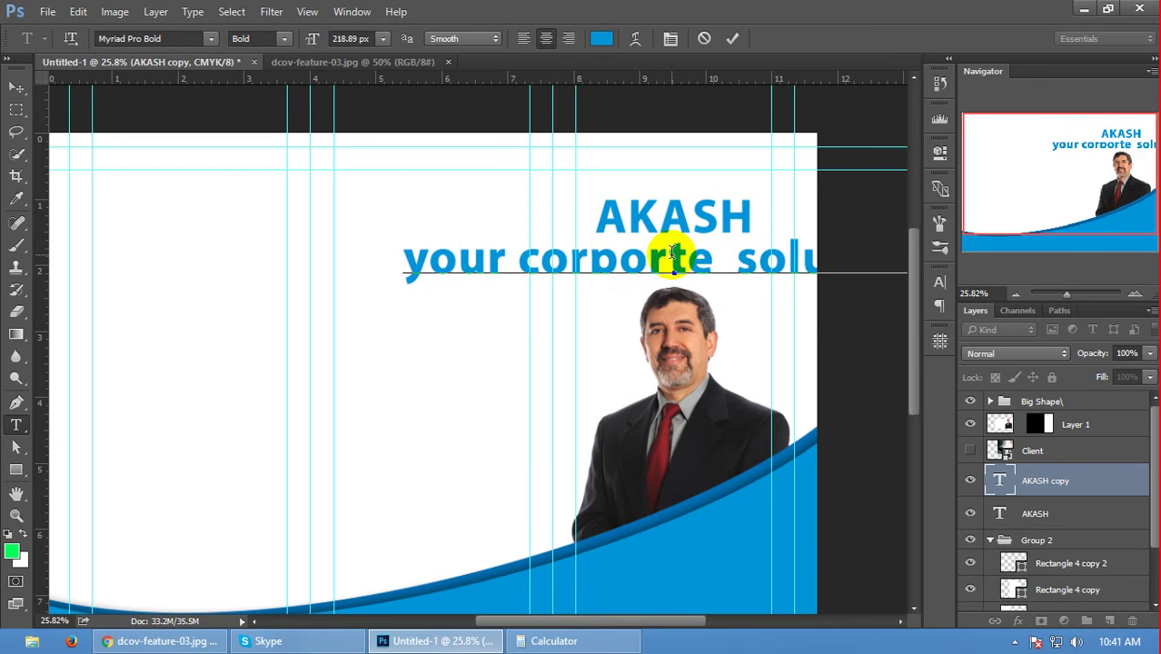
- Shrink the whole tagline to 78.17 px and tighten its letter spacing
{"action": "key", "text": "ctrl+a"}
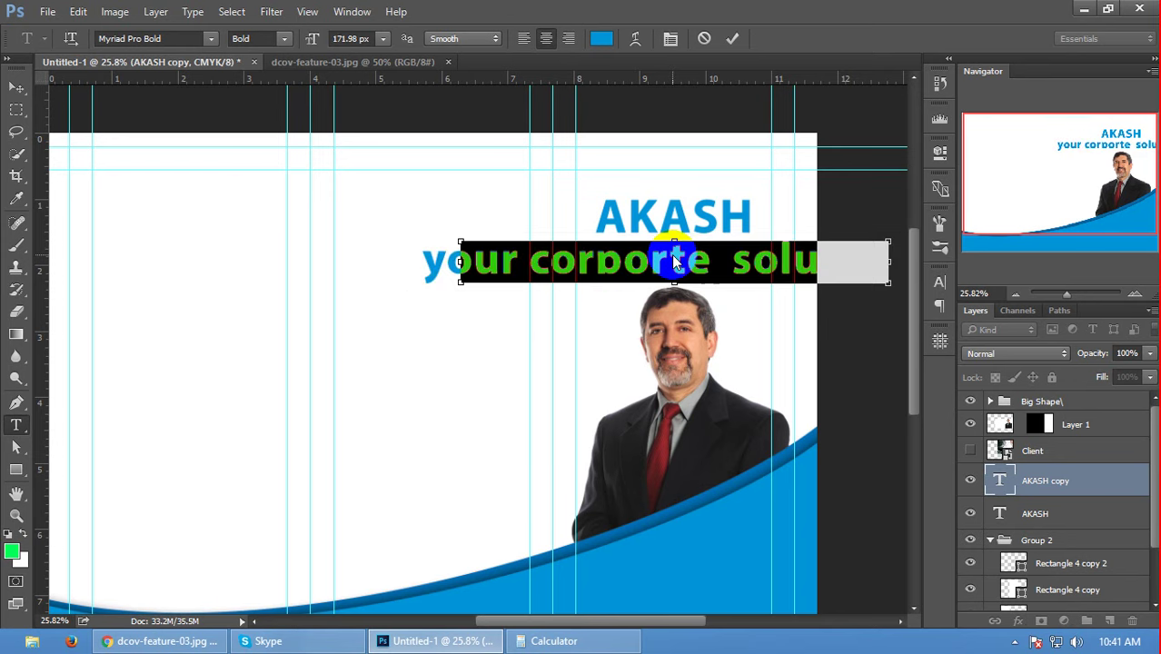
{"action": "key", "text": "ctrl+shift+comma"}
{"action": "key", "text": "ctrl+shift+comma"}
{"action": "key", "text": "ctrl+shift+comma"}
{"action": "key", "text": "ctrl+shift+comma"}
{"action": "key", "text": "ctrl+shift+comma"}
{"action": "key", "text": "ctrl+shift+comma"}
{"action": "key", "text": "ctrl+shift+comma"}
{"action": "key", "text": "ctrl+shift+comma"}
{"action": "key", "text": "ctrl+shift+comma"}
{"action": "key", "text": "ctrl+shift+comma"}
{"action": "key", "text": "ctrl+shift+comma"}
{"action": "key", "text": "ctrl+shift+comma"}
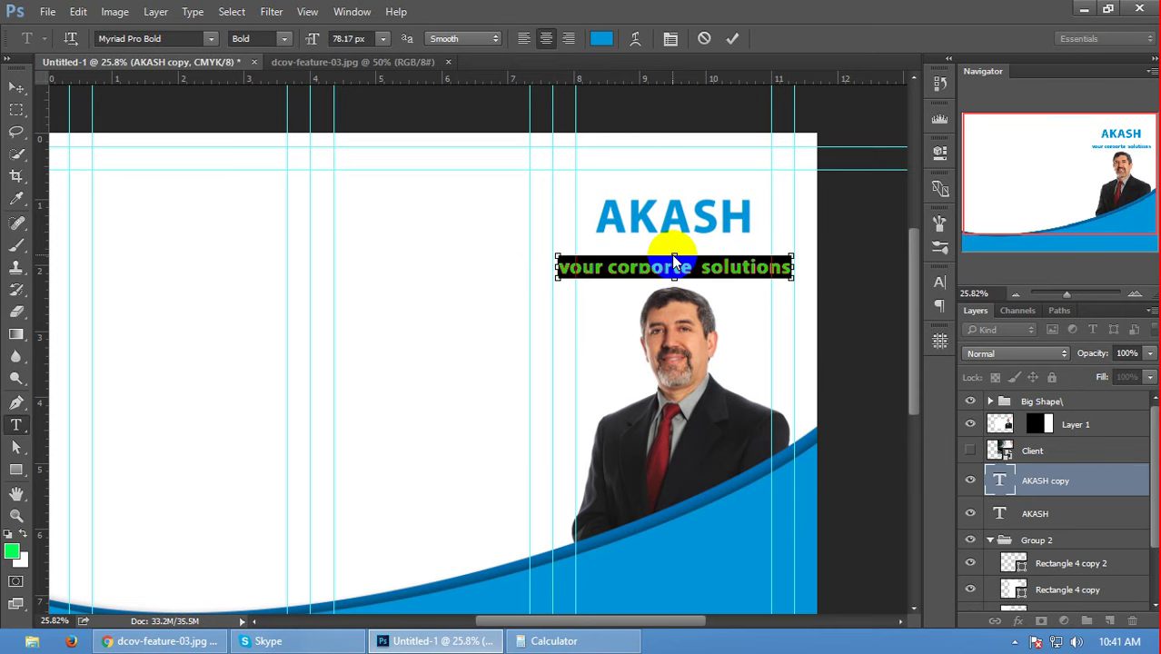
{"action": "key", "text": "alt+Left"}
{"action": "key", "text": "alt+Left"}
{"action": "key", "text": "alt+Left"}
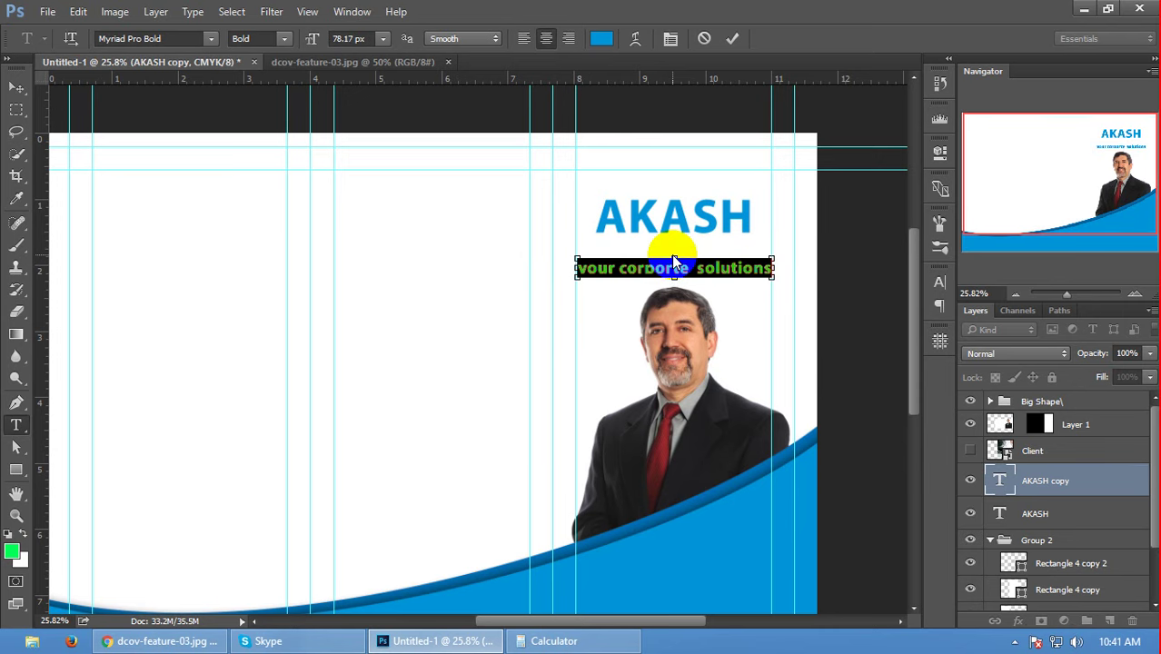
- Make the tagline Regular weight and black
{"action": "left_click", "coordinate": [272, 38]}
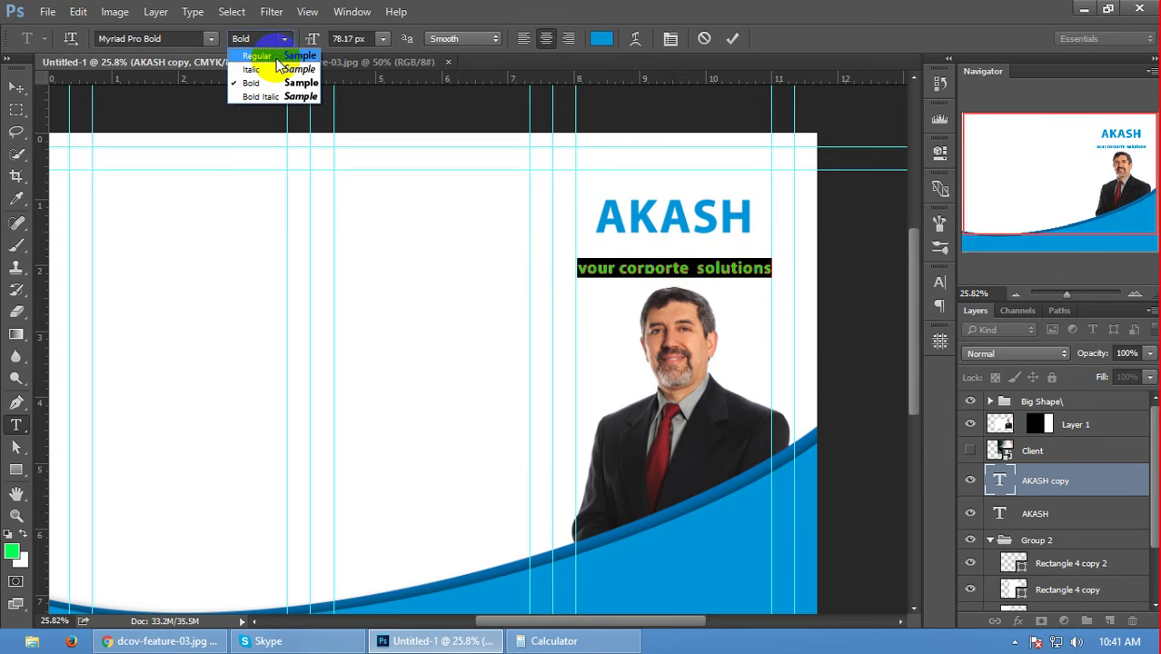
{"action": "left_click", "coordinate": [600, 38]}
{"action": "left_click", "coordinate": [519, 142]}
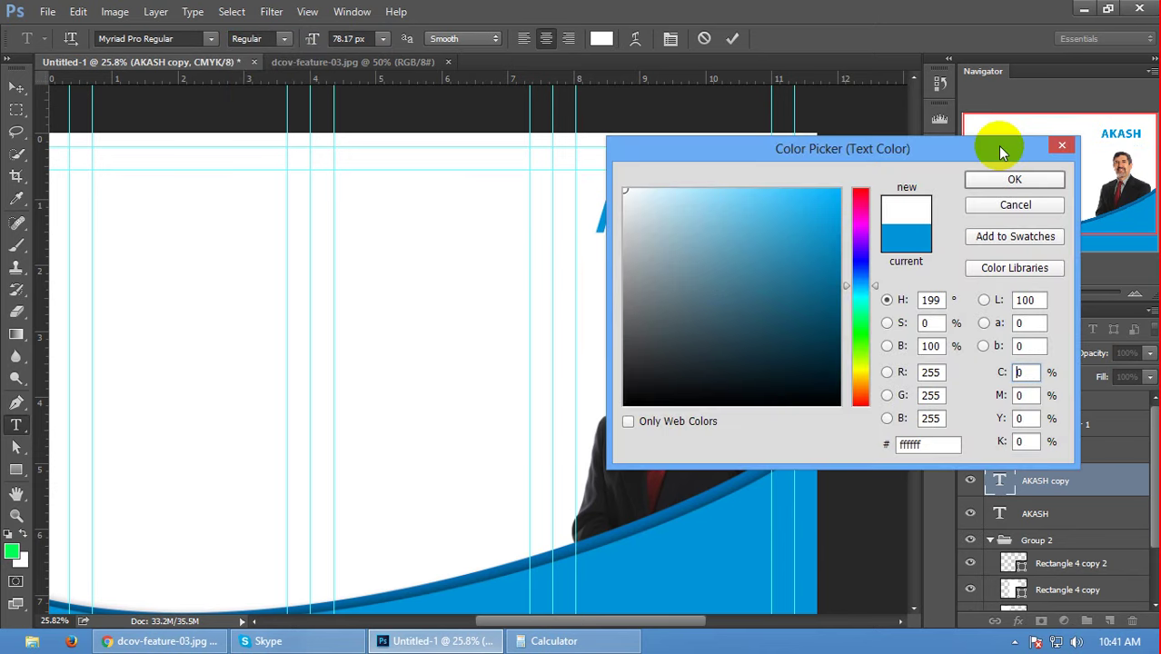
{"action": "left_click_drag", "start_coordinate": [717, 238], "coordinate": [899, 567]}
{"action": "left_click", "coordinate": [1008, 179]}
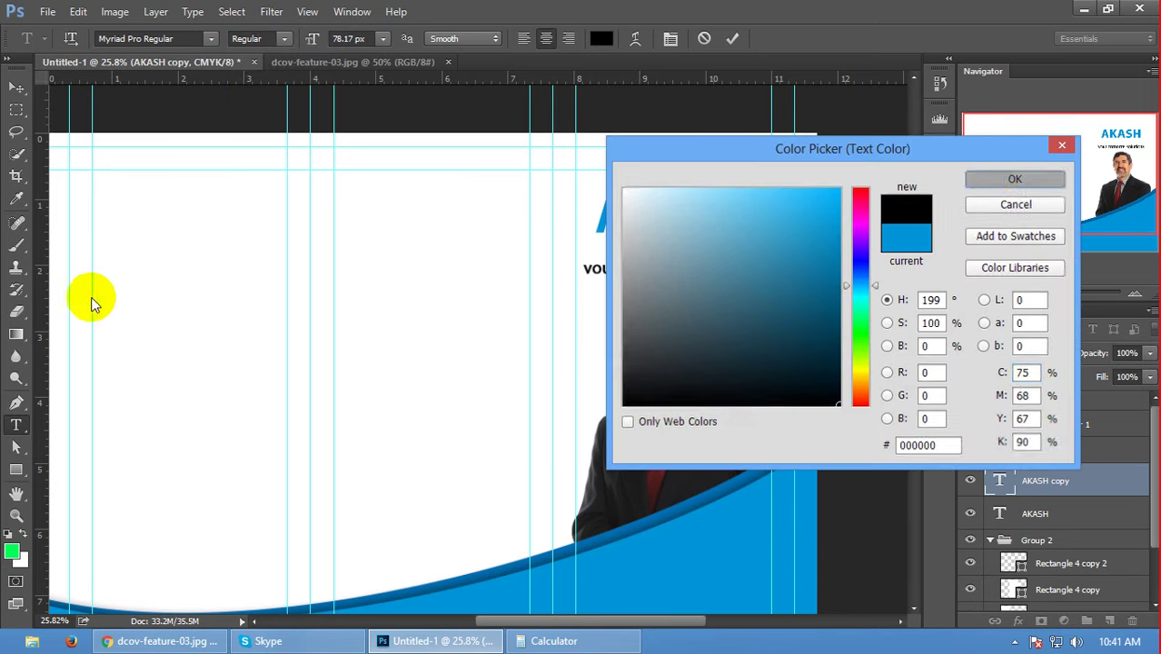
{"action": "left_click", "coordinate": [15, 87]}
- Reduce the tagline to 69.17 px and position it just beneath AKASH
{"action": "scroll", "coordinate": [742, 279], "scroll_direction": "up", "scroll_amount": 2}
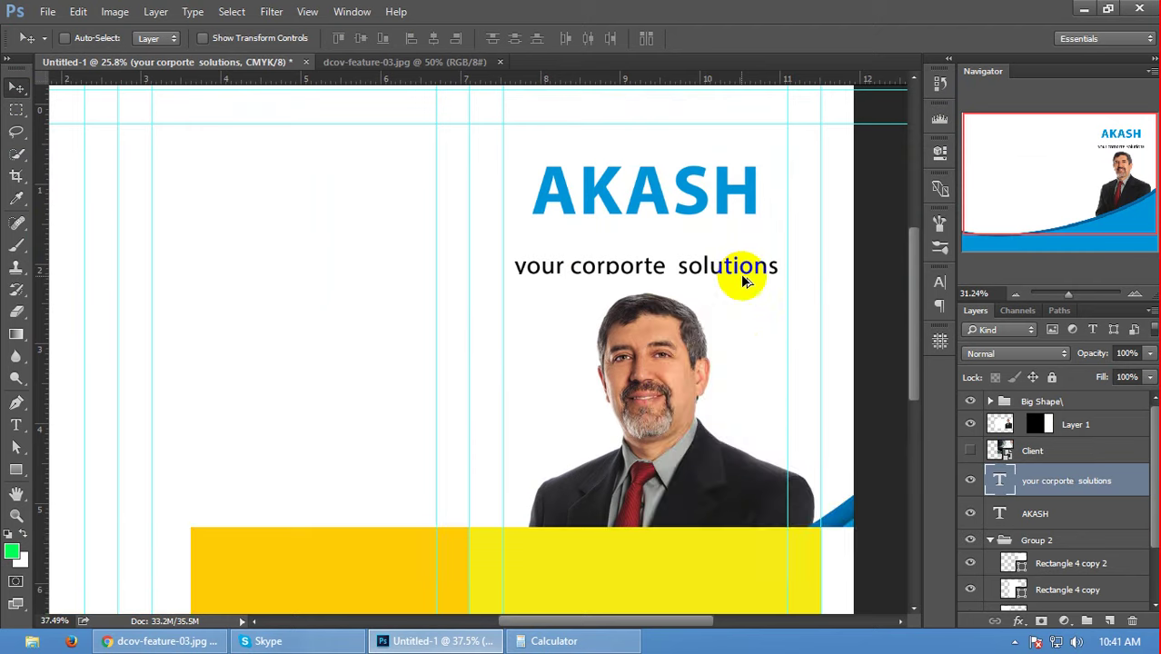
{"action": "left_click_drag", "start_coordinate": [738, 267], "coordinate": [738, 239]}
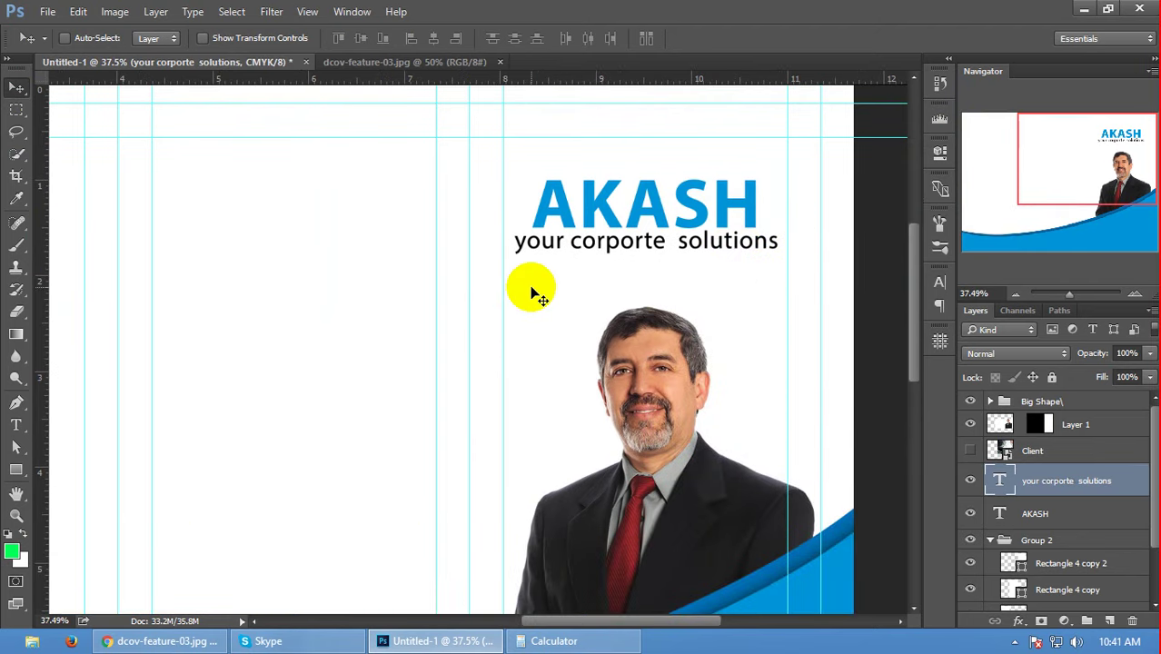
{"action": "double_click", "coordinate": [590, 241]}
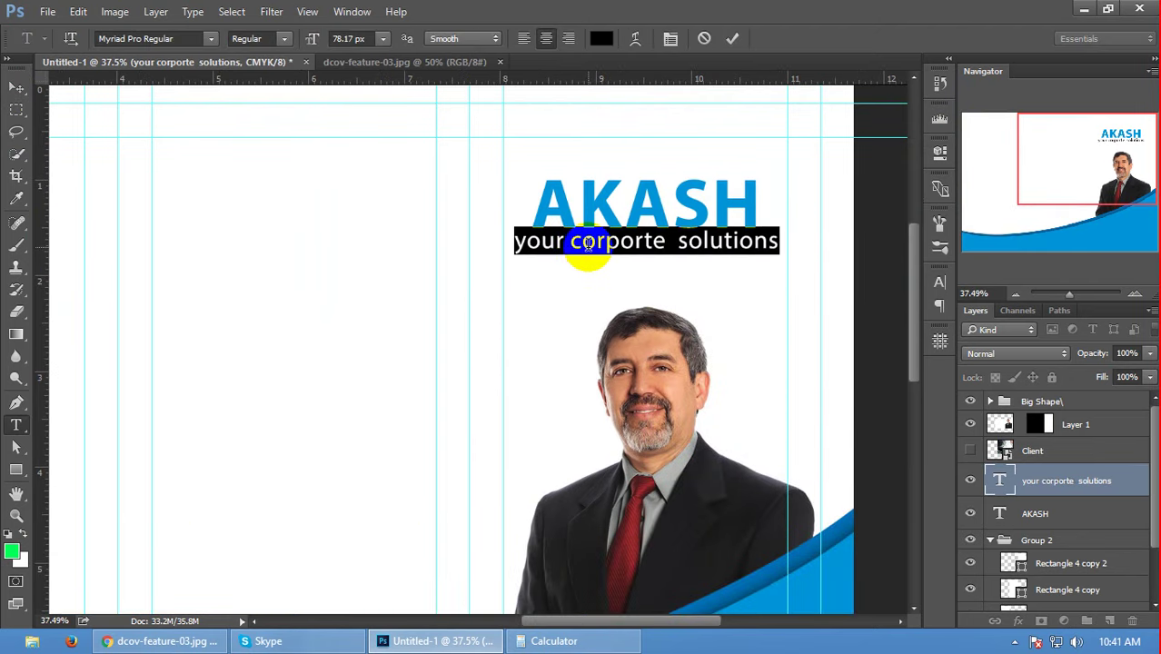
{"action": "left_click", "coordinate": [308, 43]}
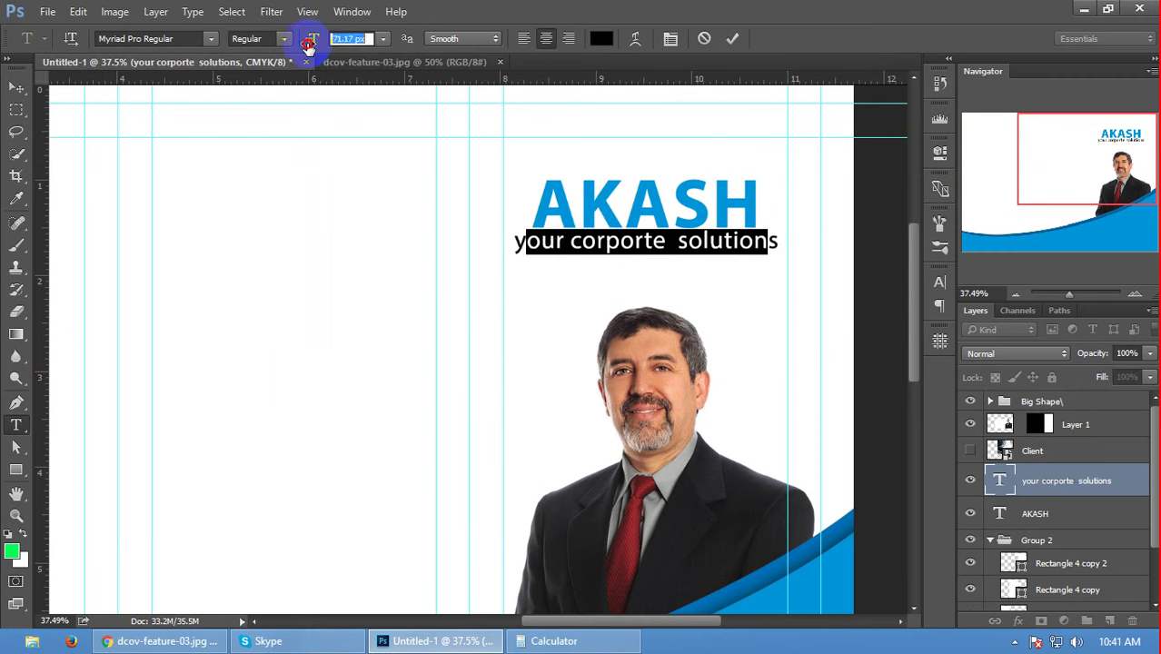
{"action": "type", "text": "69.17"}
{"action": "key", "text": "Return"}
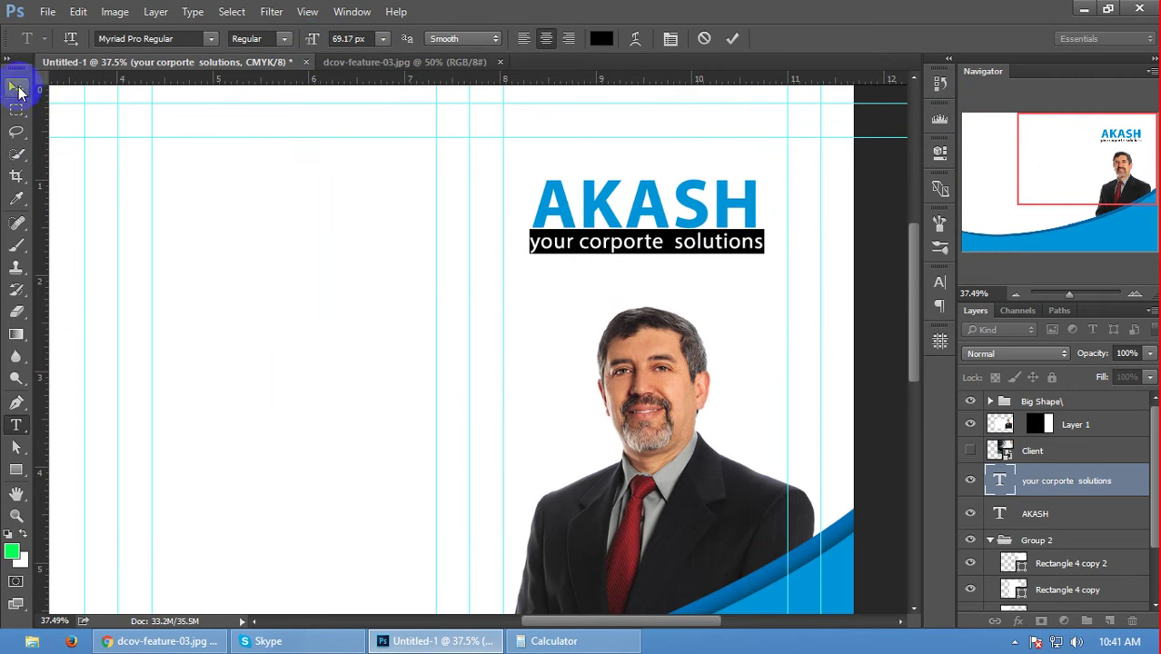
{"action": "left_click", "coordinate": [15, 88]}
{"action": "key", "text": "Left"}
{"action": "key", "text": "Left"}
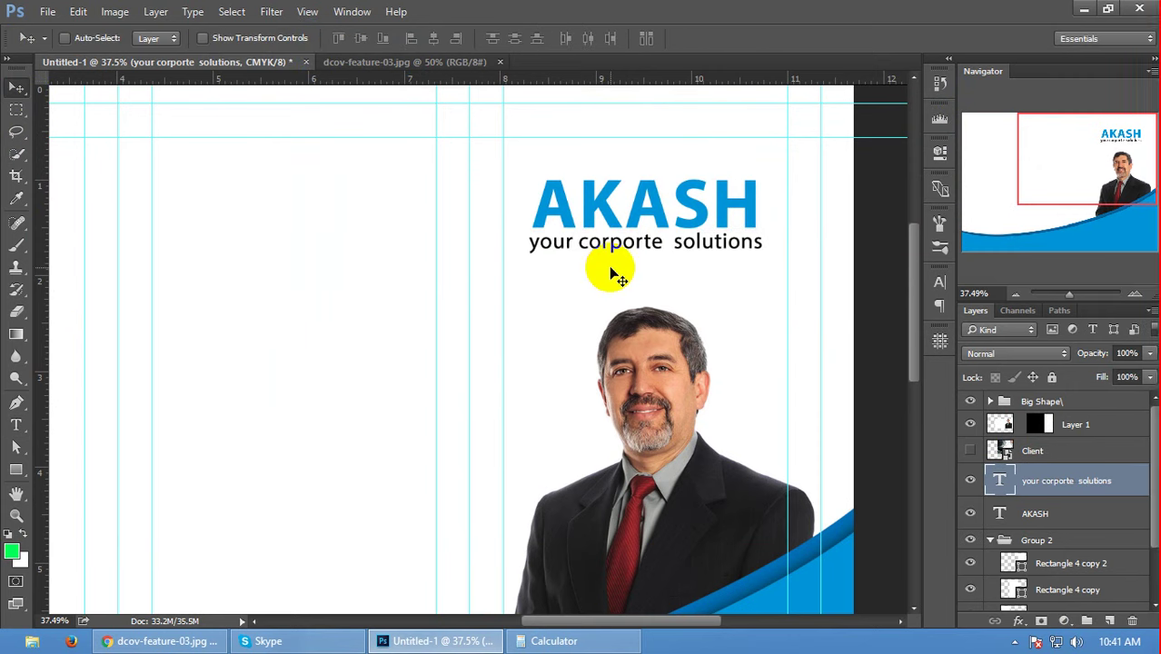
{"action": "key", "text": "Left"}
{"action": "key", "text": "Left"}
{"action": "key", "text": "Left"}
{"action": "key", "text": "Up"}
{"action": "key", "text": "Up"}
{"action": "key", "text": "Up"}
{"action": "key", "text": "Up"}
{"action": "key", "text": "Up"}
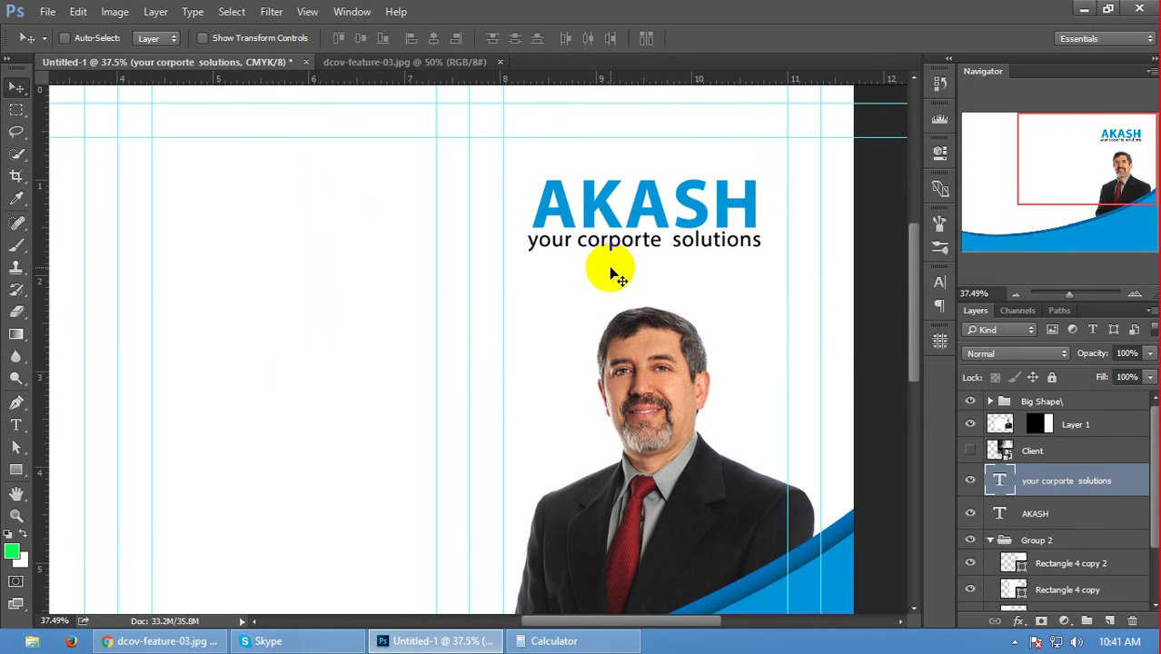
{"action": "key", "text": "ctrl+0"}
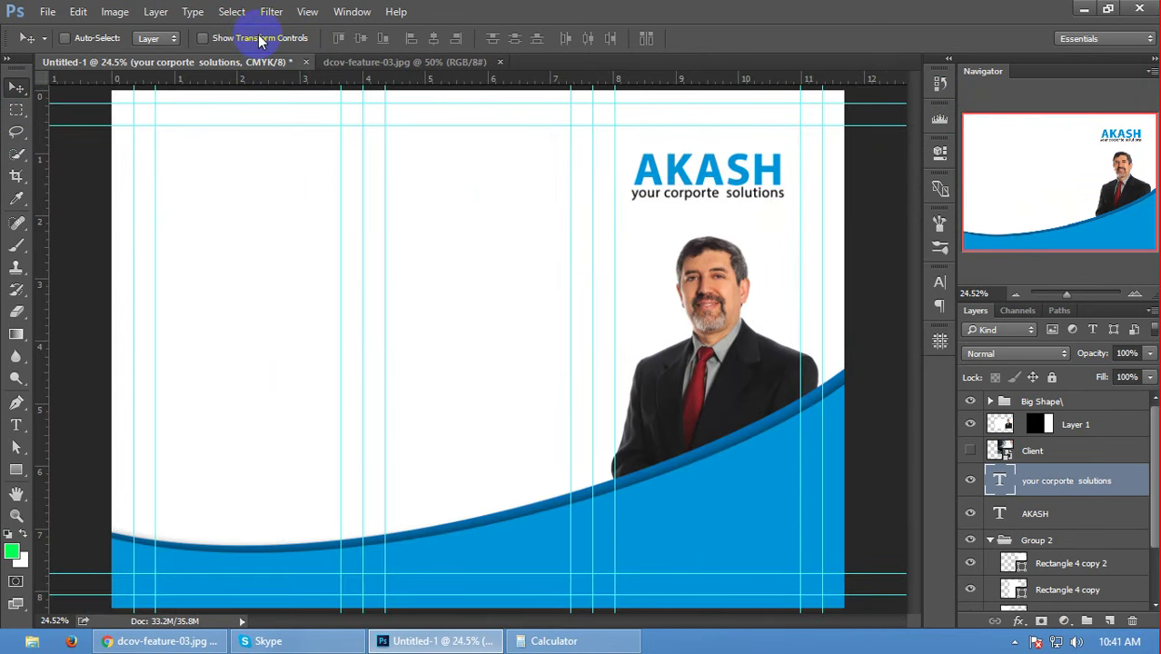
{"action": "key", "text": "ctrl"}
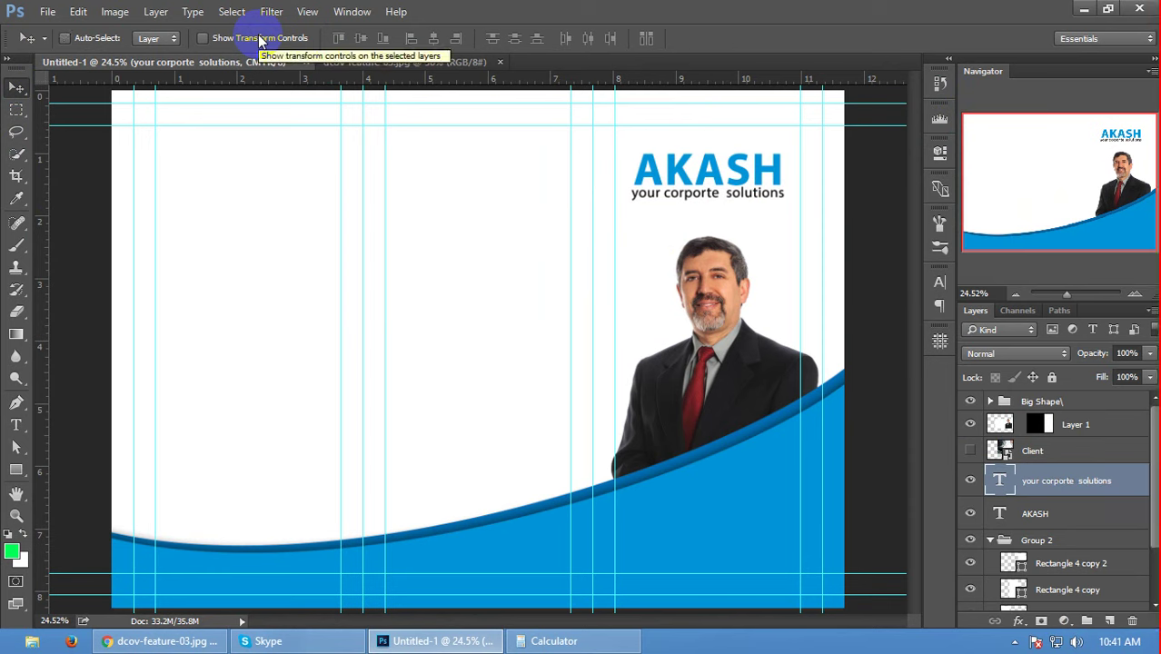
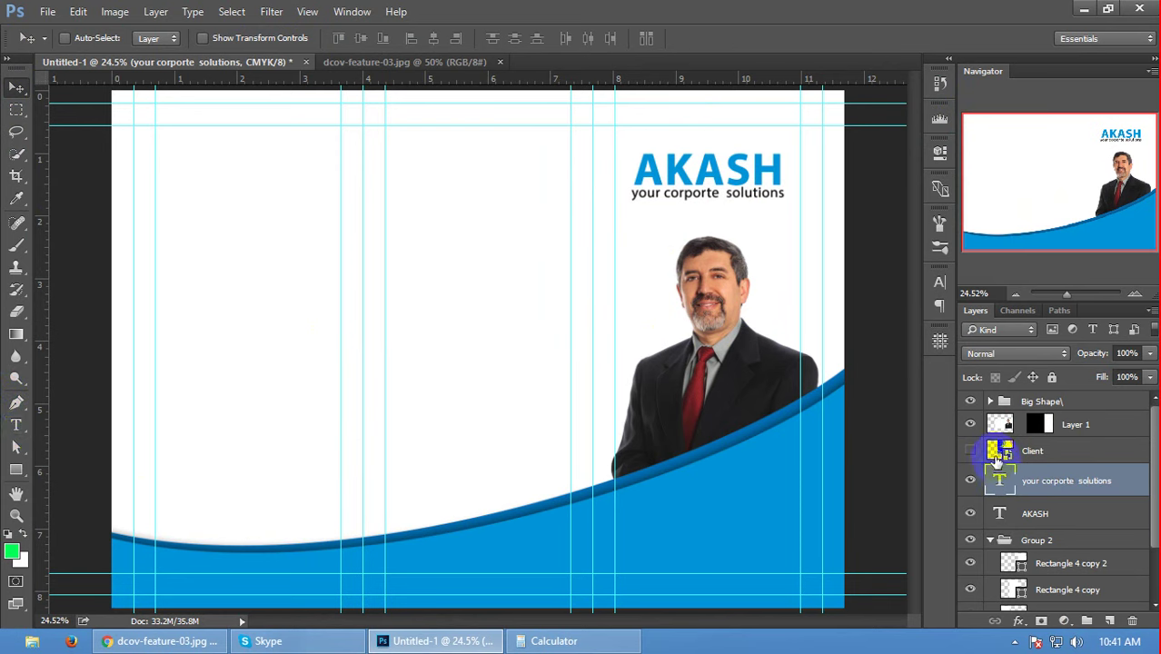
- Move the Client handshake photo left and scale it to about 47%
{"action": "left_click", "coordinate": [1001, 450]}
{"action": "mouse_move", "coordinate": [502, 272]}
{"action": "left_mouse_down"}
{"action": "mouse_move", "coordinate": [210, 306]}
{"action": "mouse_move", "coordinate": [205, 287]}
{"action": "left_mouse_up"}
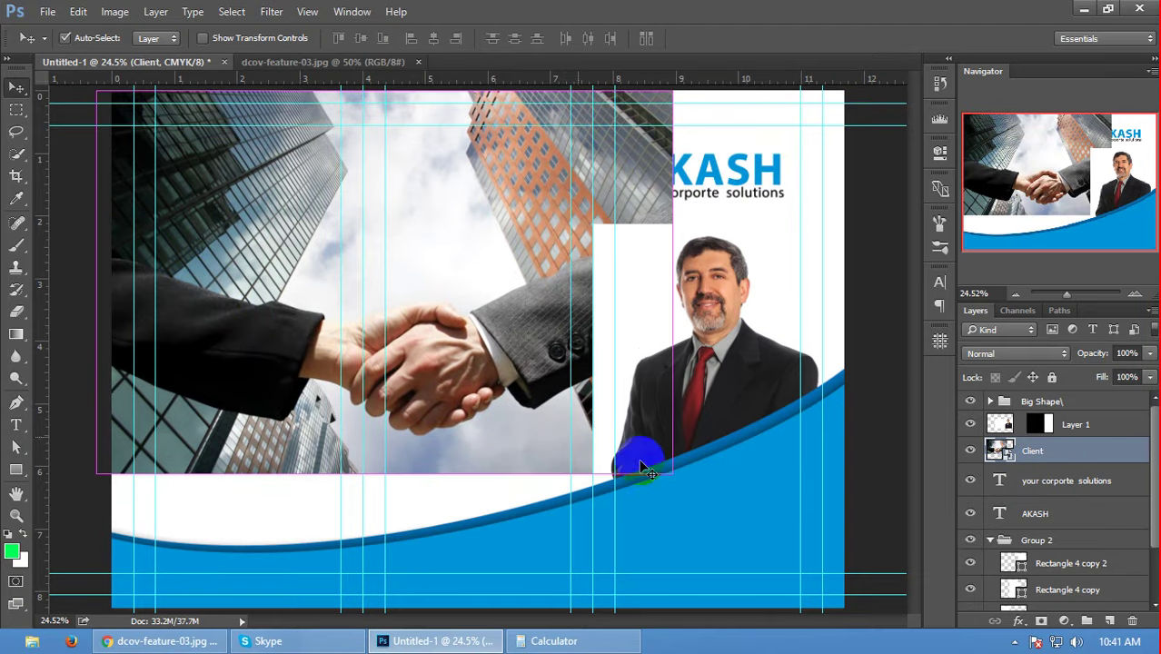
{"action": "key", "text": "ctrl+t"}
{"action": "left_click_drag", "start_coordinate": [683, 486], "coordinate": [797, 545]}
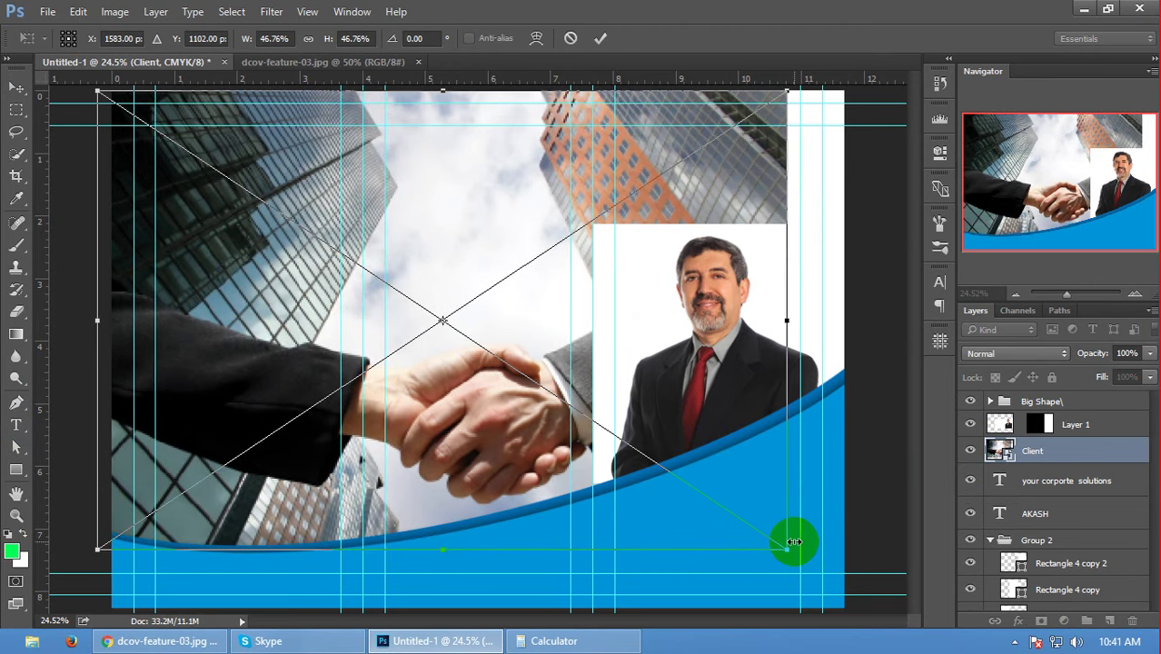
{"action": "key", "text": "Return"}
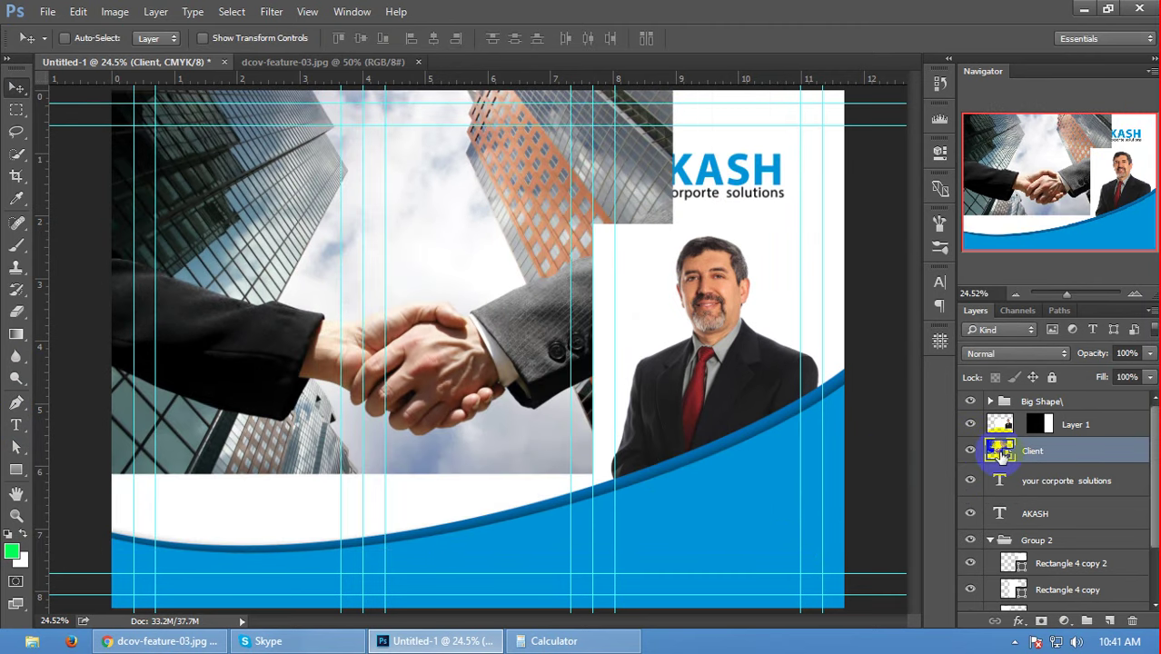
- Delete the Client handshake layer and toggle the guides off and back on
{"action": "key", "text": "Delete"}
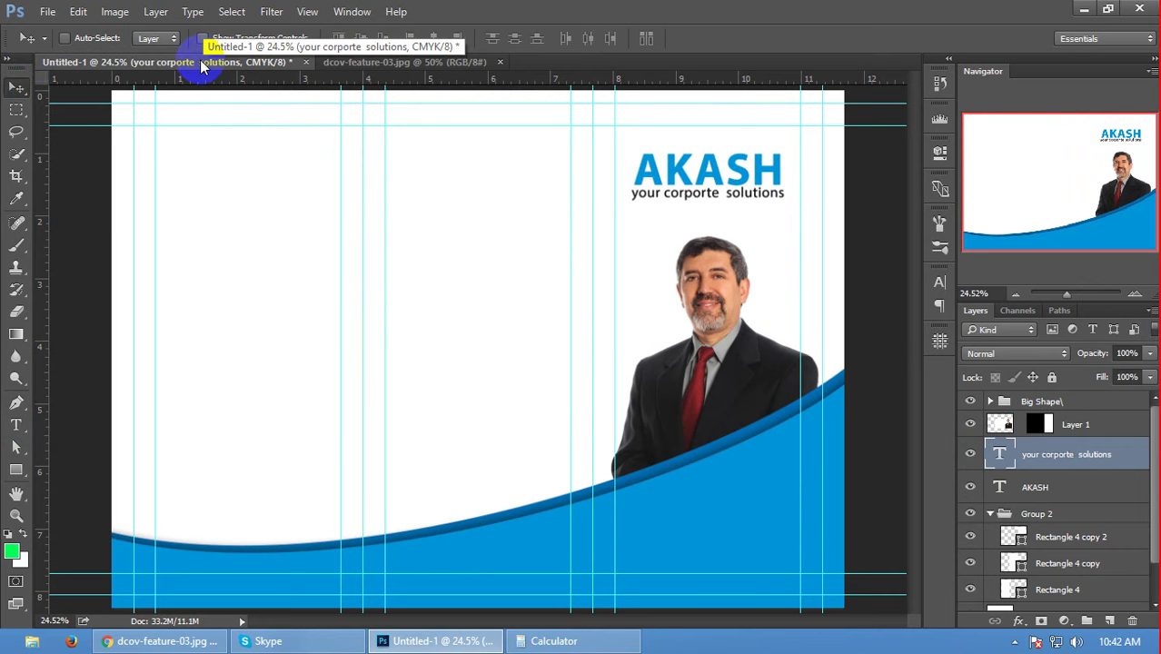
{"action": "key", "text": "ctrl+semicolon"}
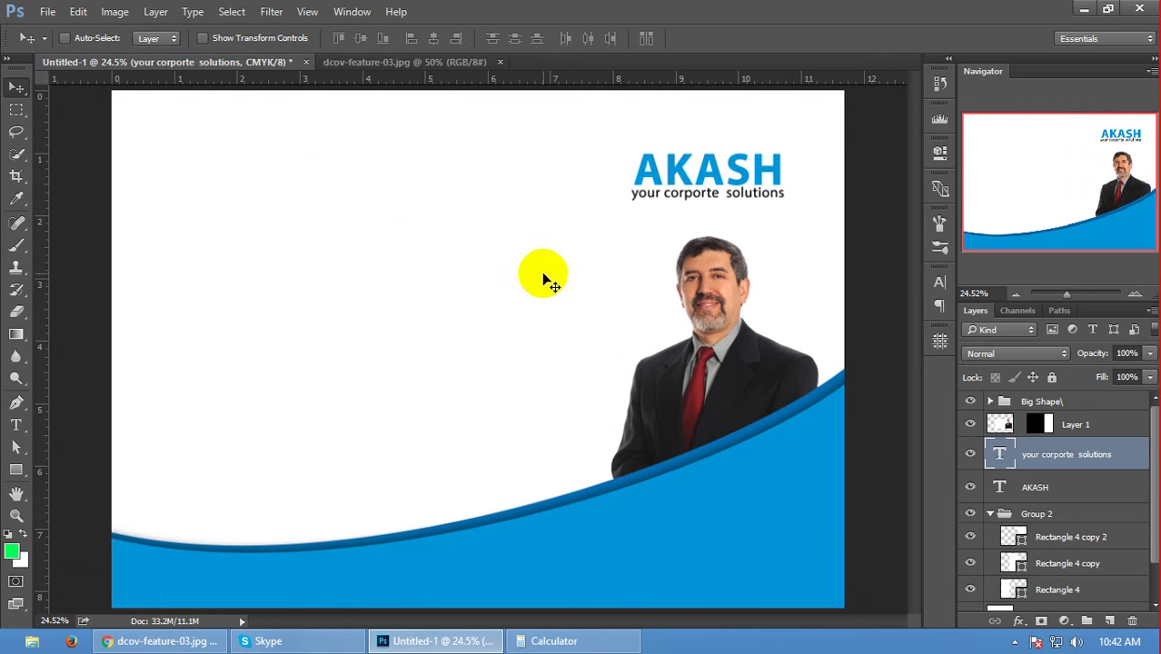
{"action": "key", "text": "ctrl+semicolon"}
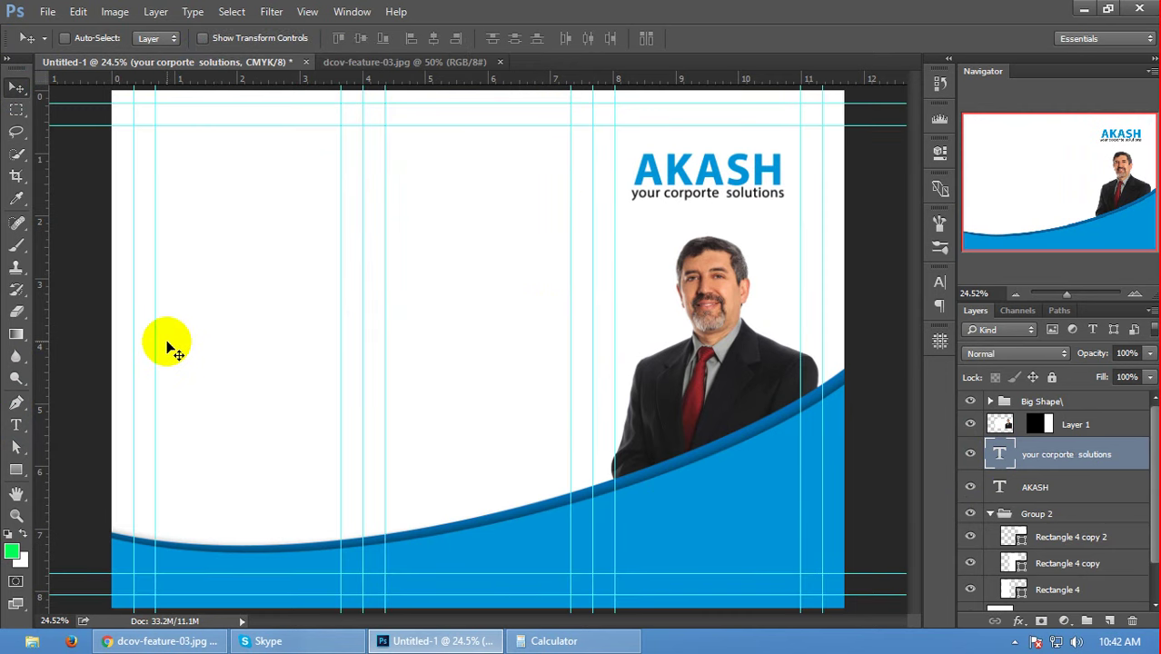
- Draw a text box in the middle panel and type the Askah head office address
{"action": "left_click", "coordinate": [16, 424]}
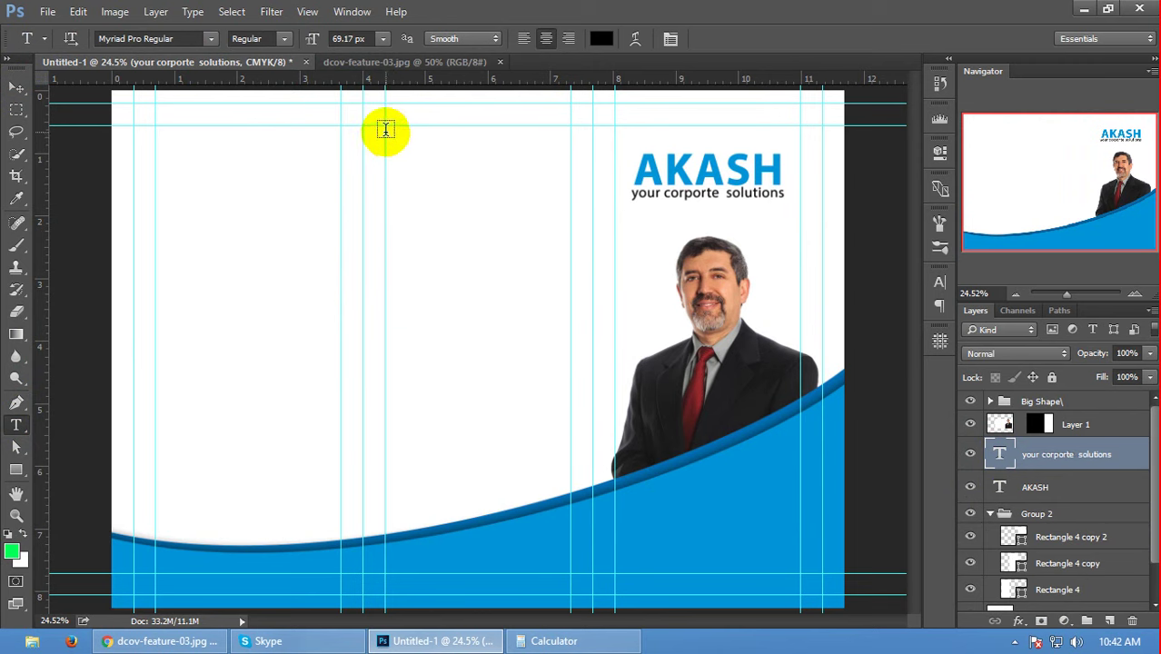
{"action": "left_click", "coordinate": [1037, 487]}
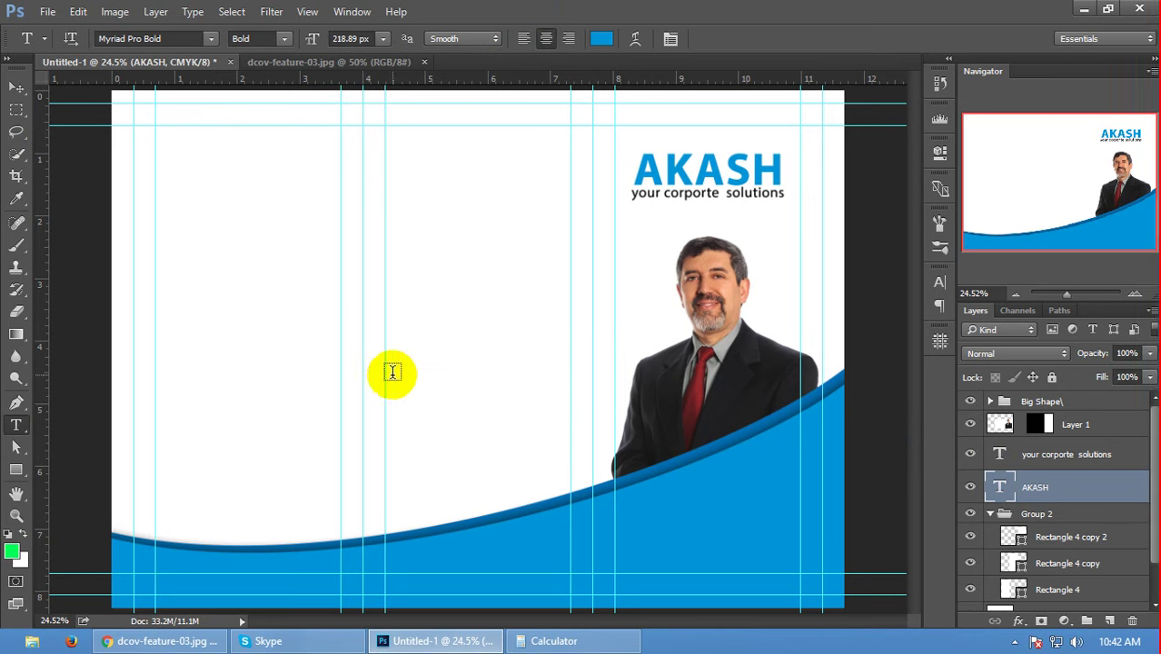
{"action": "left_click_drag", "start_coordinate": [385, 354], "coordinate": [570, 447]}
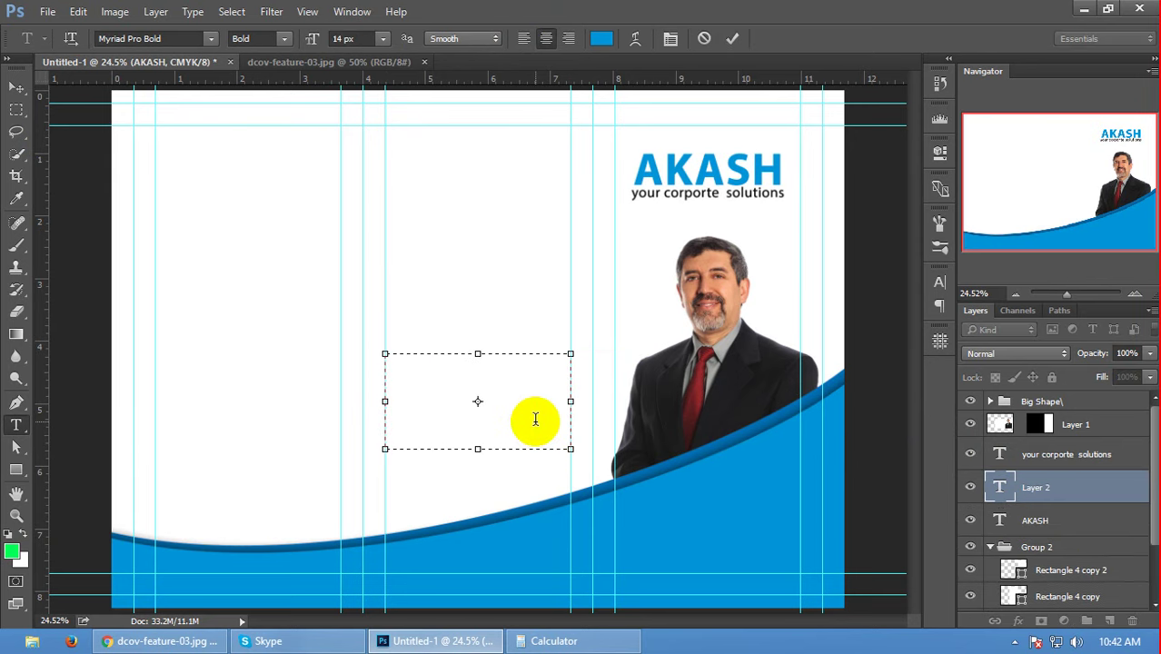
{"action": "key", "text": "ctrl+shift+period"}
{"action": "type", "text": "Ne"}
{"action": "type", "text": "i"}
{"action": "type", "text": "ice"}
{"action": "type", "text": "25"}
{"action": "type", "text": " Ba"}
{"action": "type", "text": "ha"}
{"action": "type", "text": "d"}
{"action": "type", "text": "Farm"}
{"action": "type", "text": "ga"}
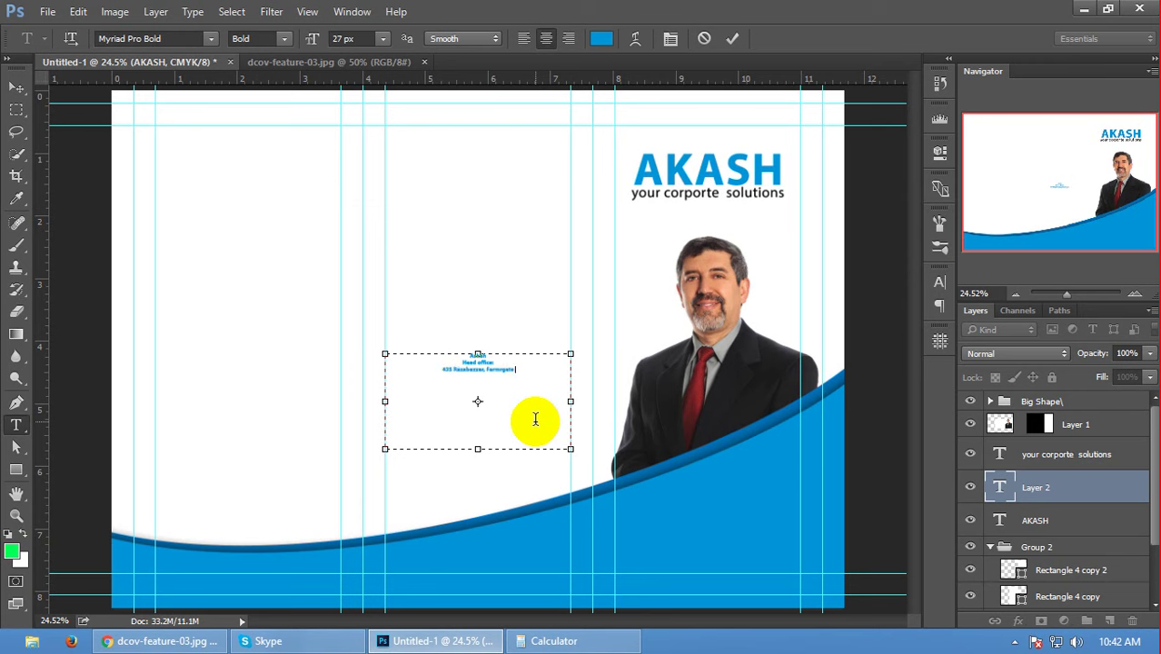
- Enlarge the whole address text to 53 px
{"action": "key", "text": "ctrl+a"}
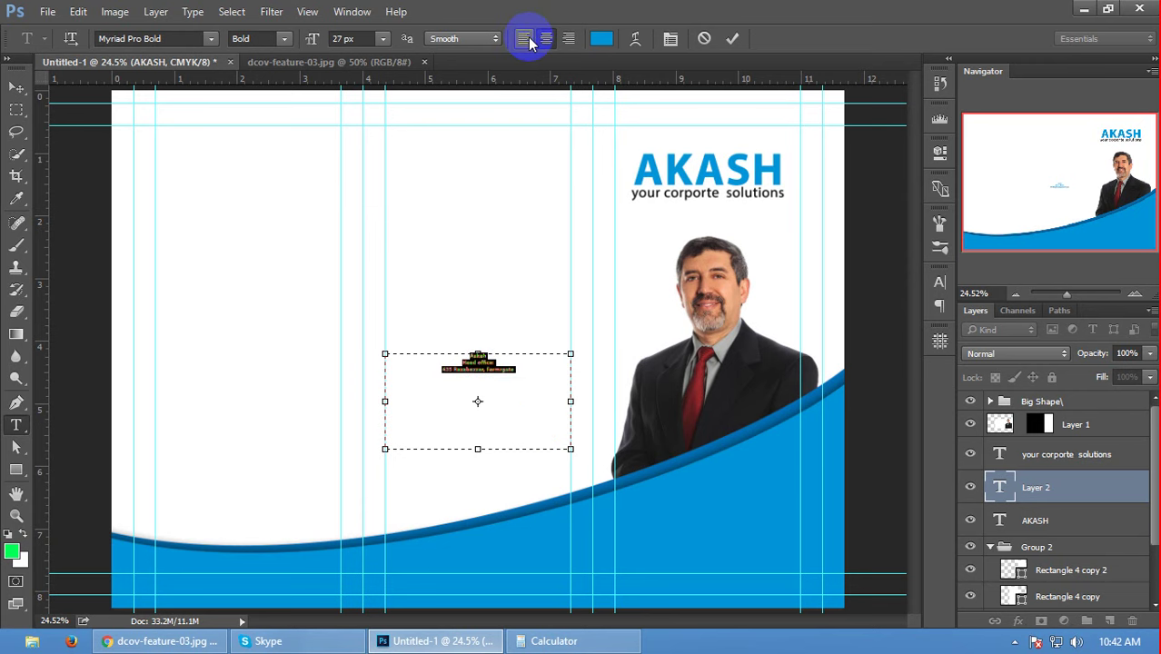
{"action": "left_click_drag", "start_coordinate": [310, 38], "coordinate": [343, 46]}
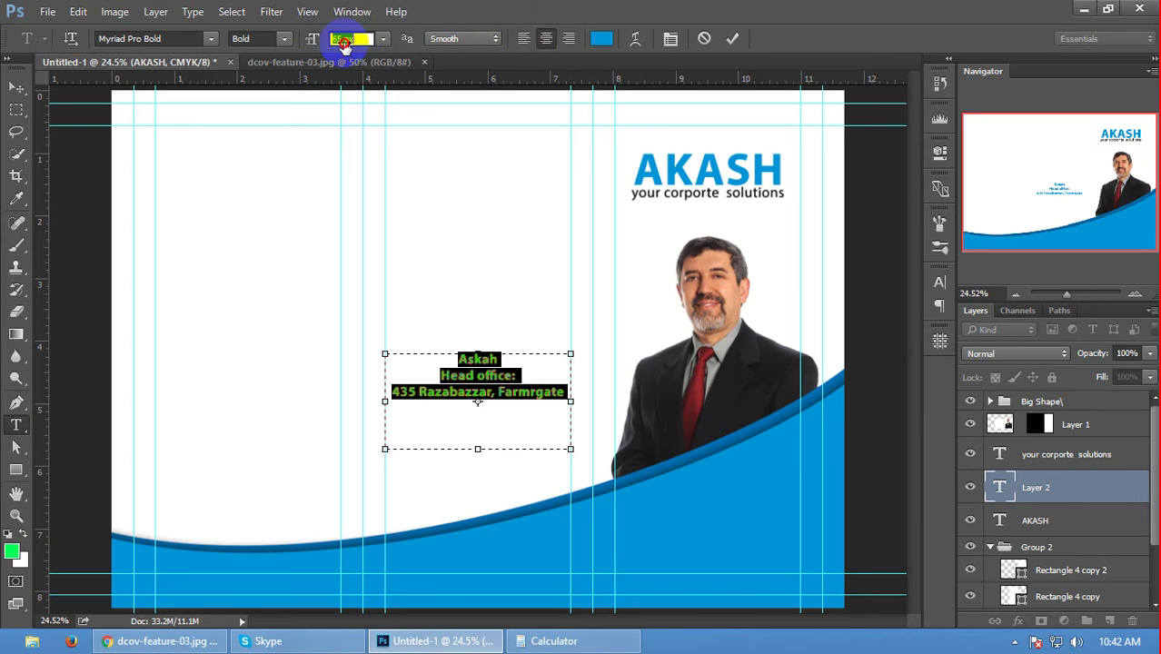
{"action": "left_click", "coordinate": [338, 43]}
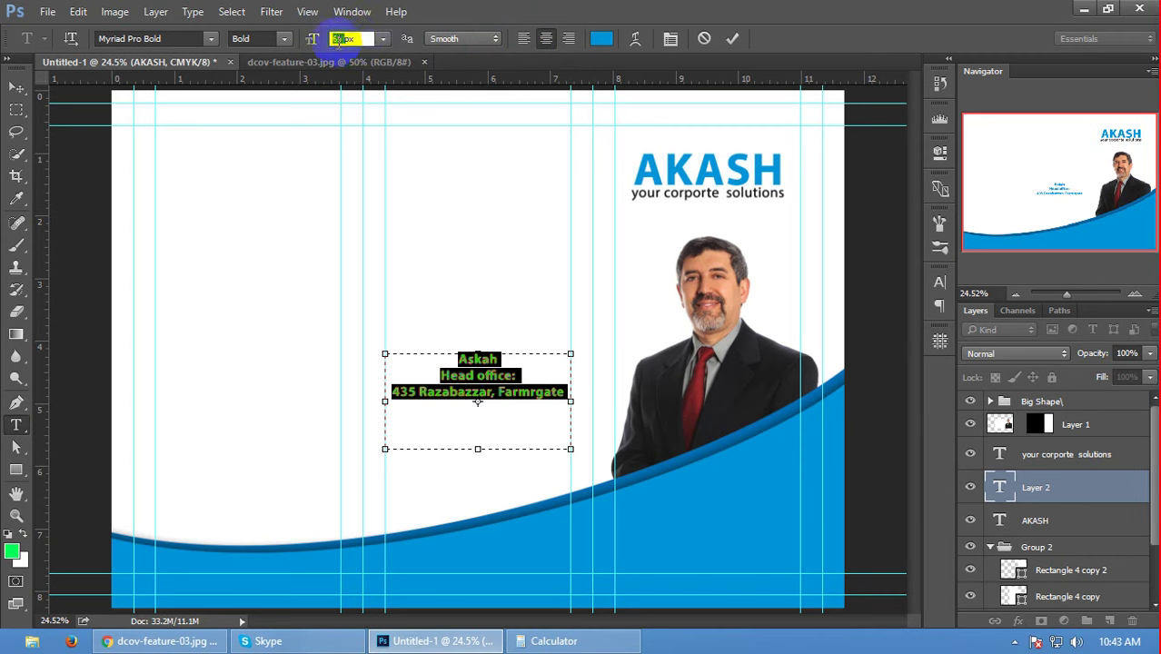
{"action": "type", "text": "1"}
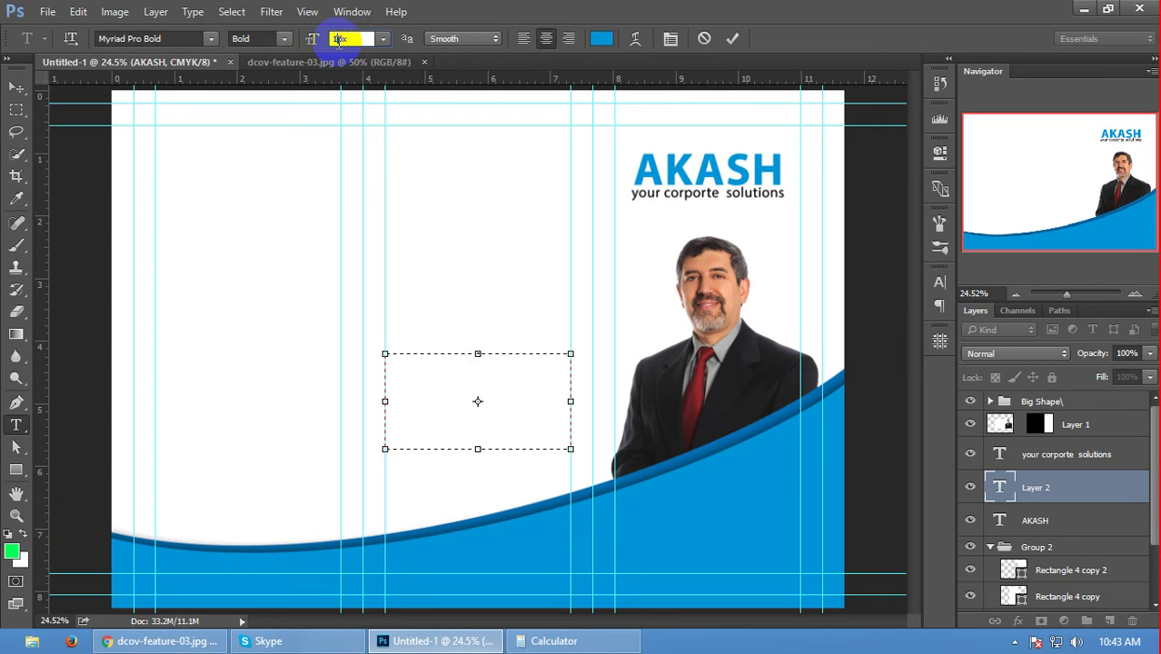
{"action": "type", "text": "0"}
{"action": "type", "text": "18"}
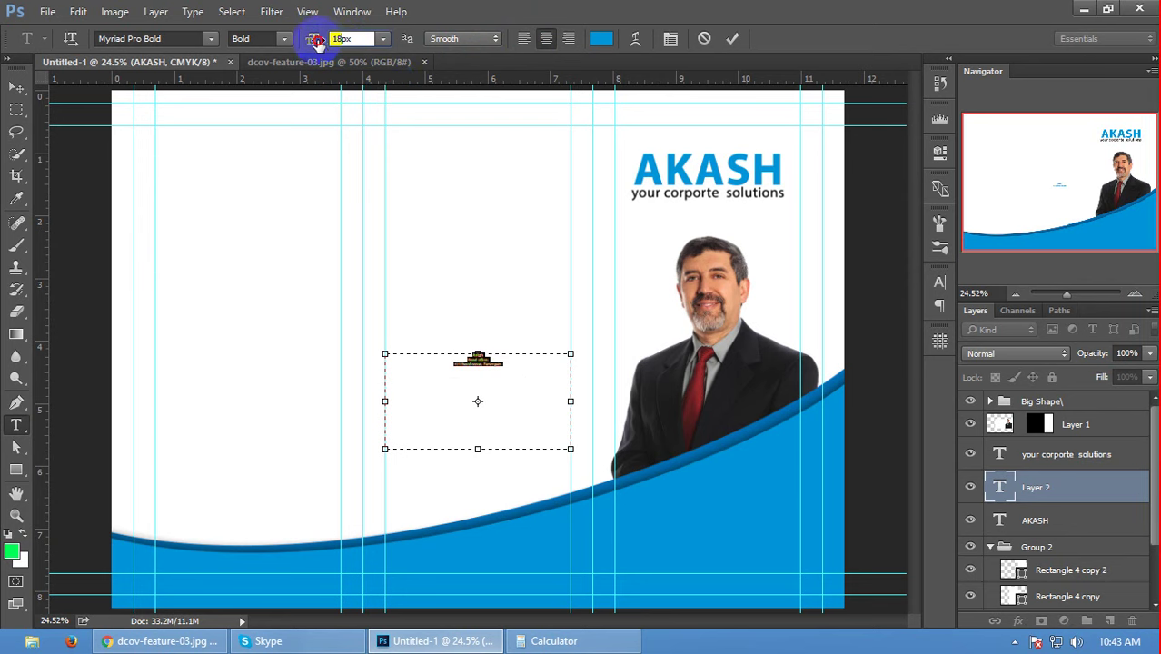
{"action": "left_click_drag", "start_coordinate": [312, 40], "coordinate": [380, 52]}
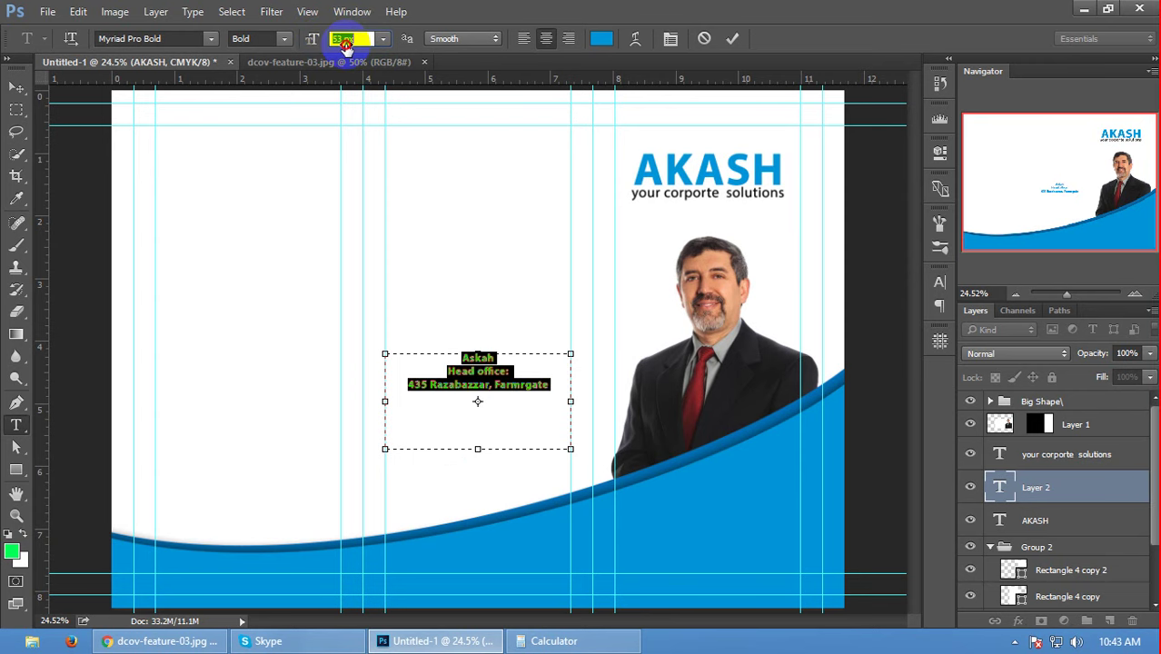
- Select all the address text and set its colour to black (#000000)
{"action": "left_click", "coordinate": [732, 38]}
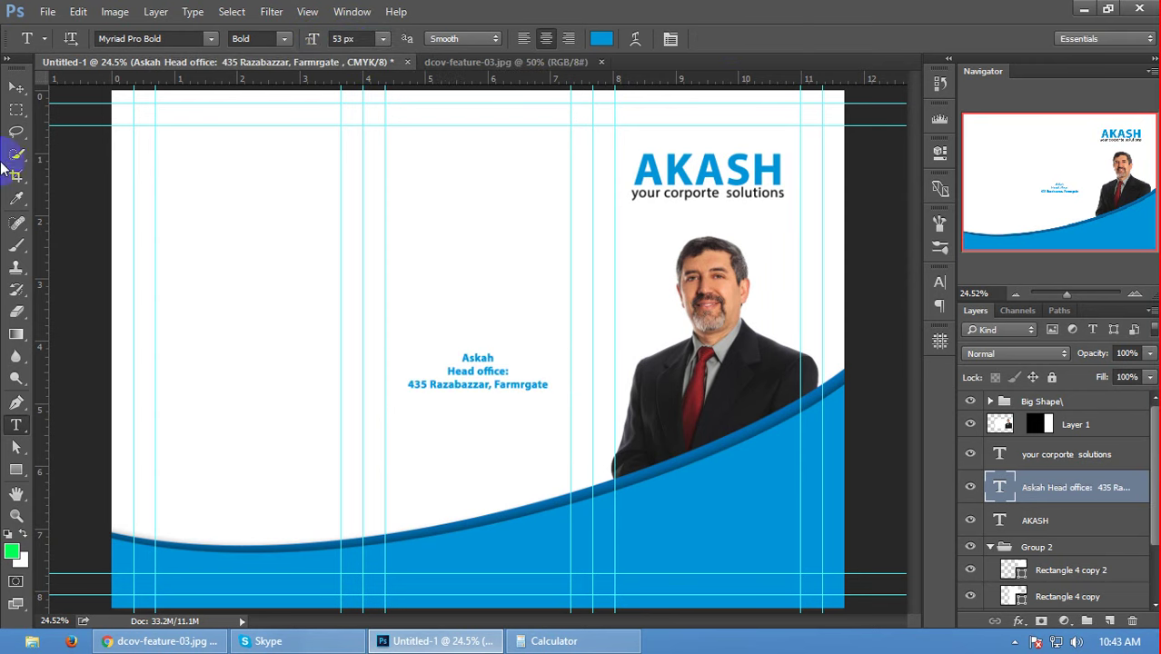
{"action": "left_click", "coordinate": [16, 87]}
{"action": "key", "text": "t"}
{"action": "left_click", "coordinate": [467, 364]}
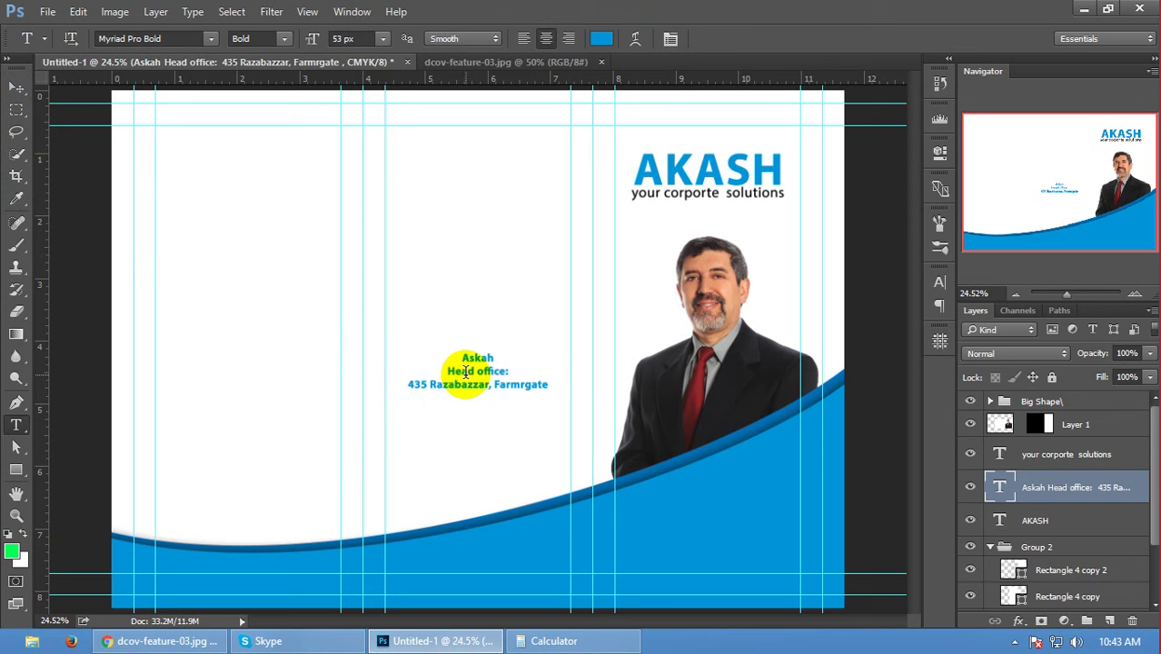
{"action": "key", "text": "ctrl+a"}
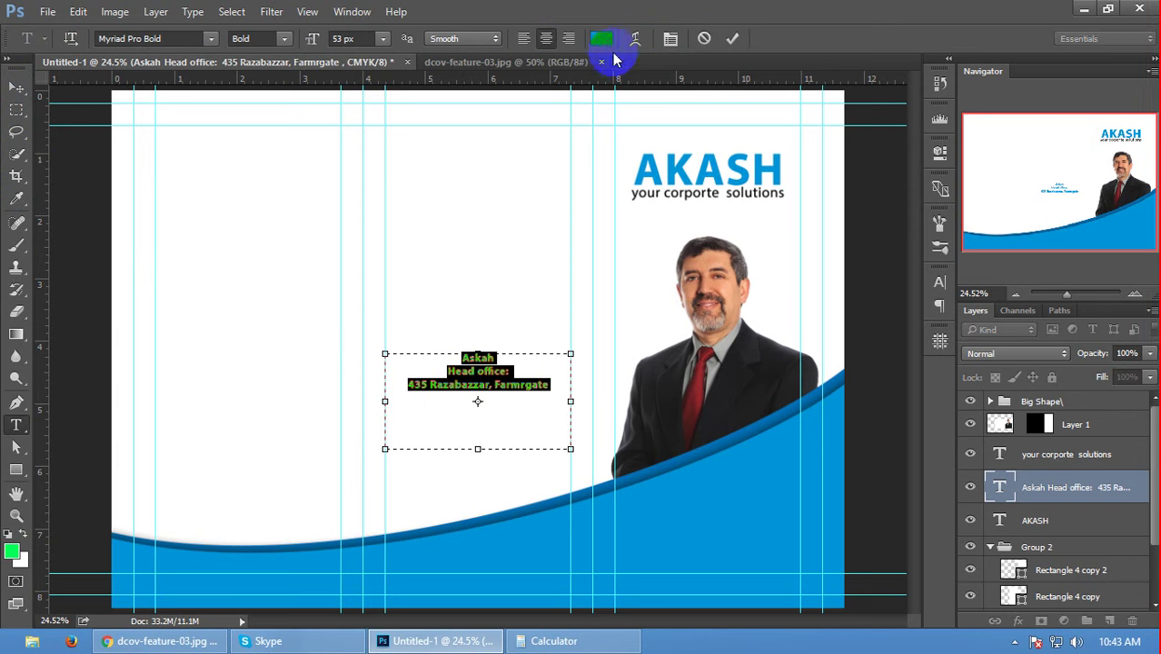
{"action": "left_click", "coordinate": [600, 38]}
{"action": "left_click", "coordinate": [674, 380]}
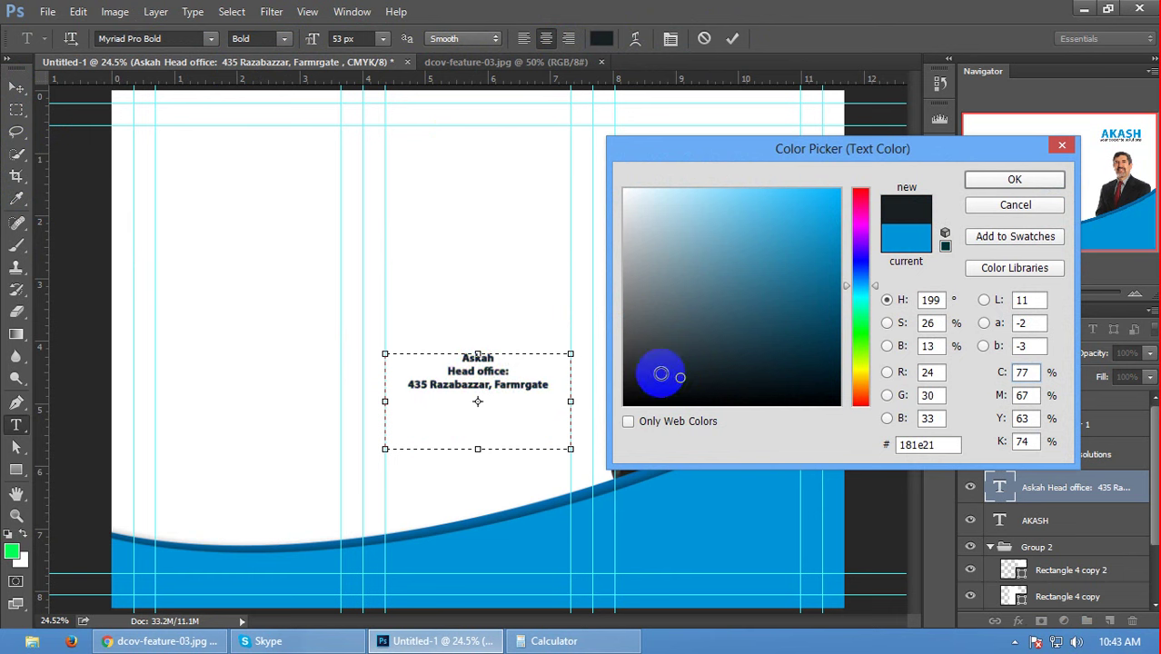
{"action": "left_click", "coordinate": [554, 104]}
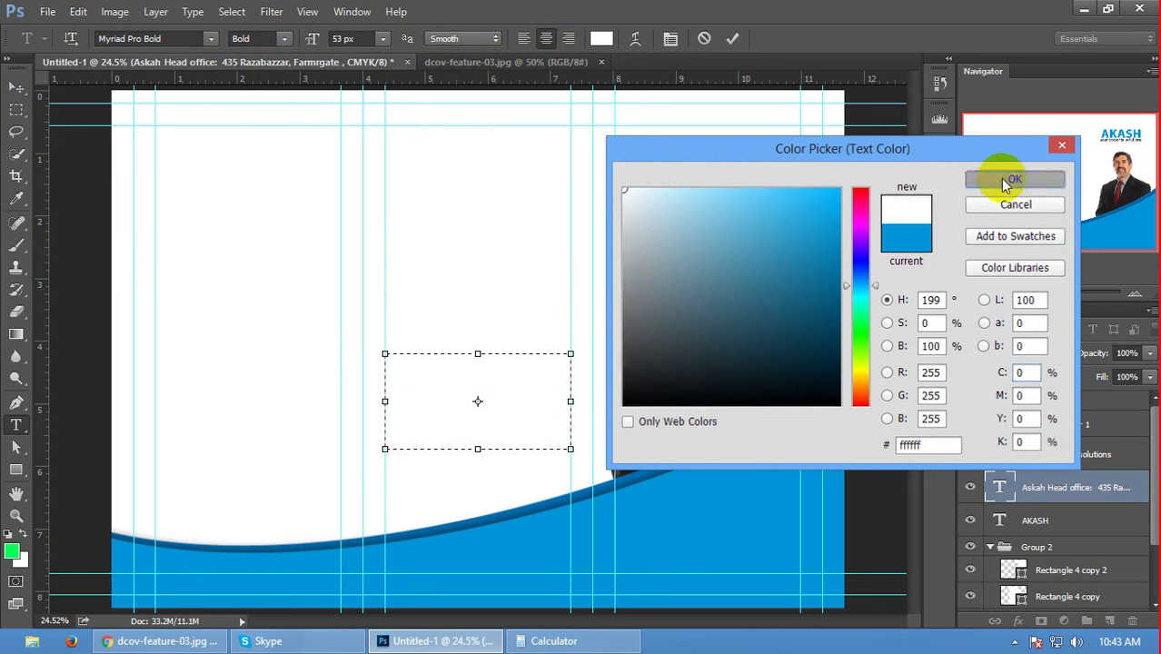
{"action": "left_click", "coordinate": [1000, 178]}
{"action": "left_click", "coordinate": [600, 38]}
{"action": "left_click", "coordinate": [550, 577]}
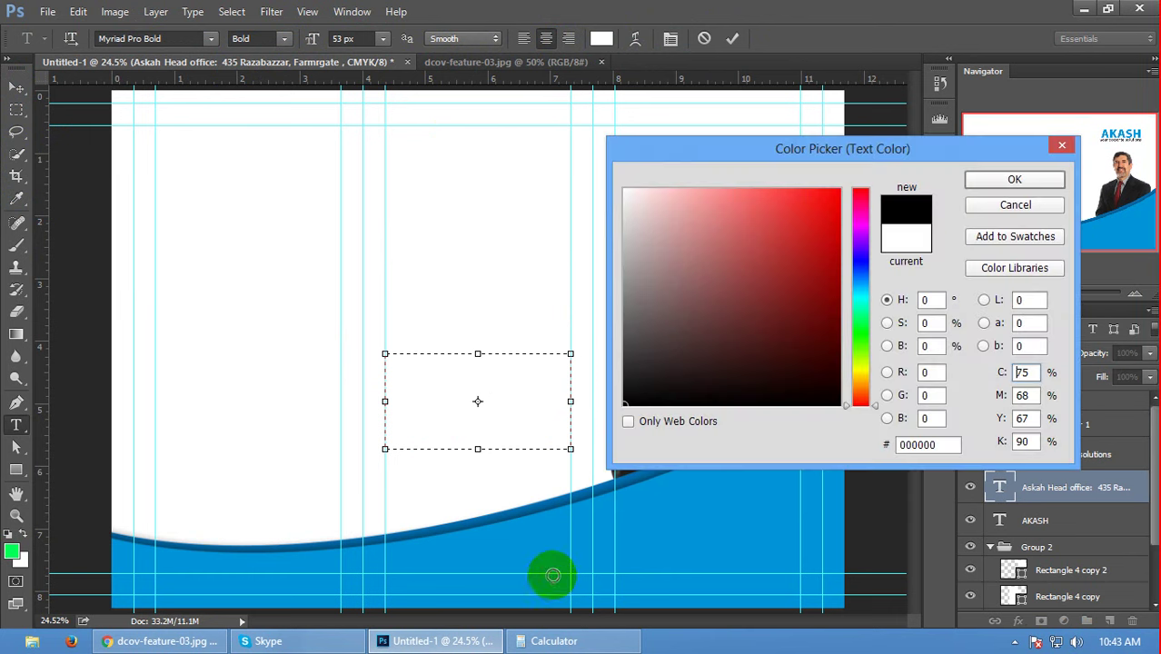
{"action": "left_click", "coordinate": [1014, 179]}
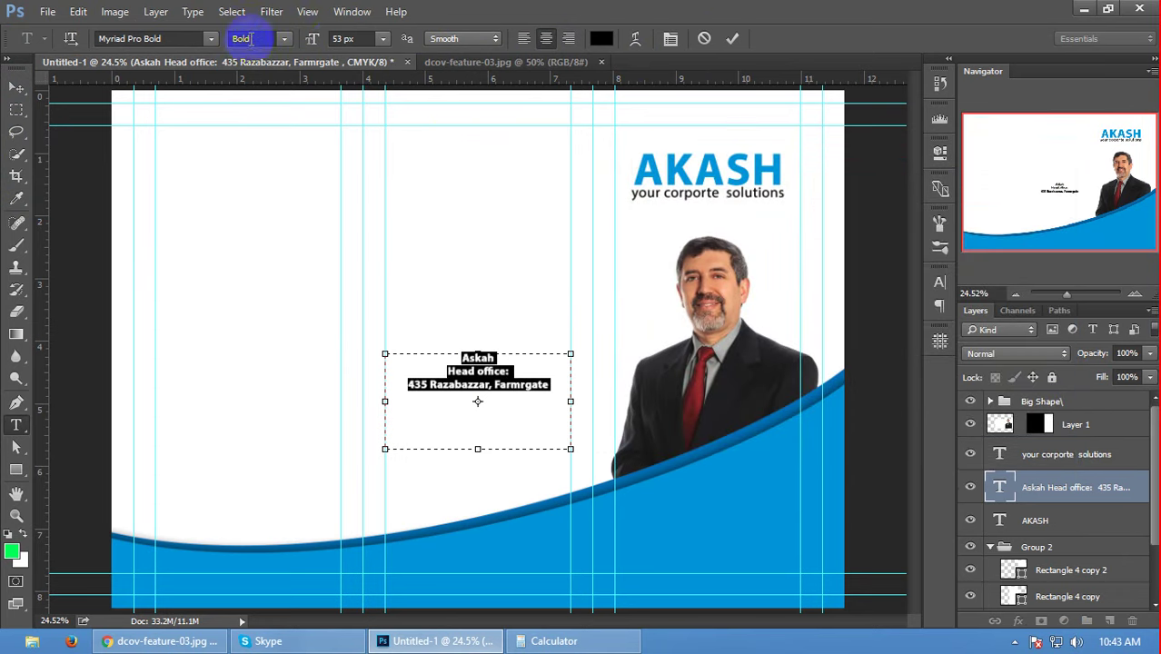
- Make the address Regular weight and move it down just above the blue wave
{"action": "left_click", "coordinate": [259, 38]}
{"action": "left_click", "coordinate": [16, 88]}
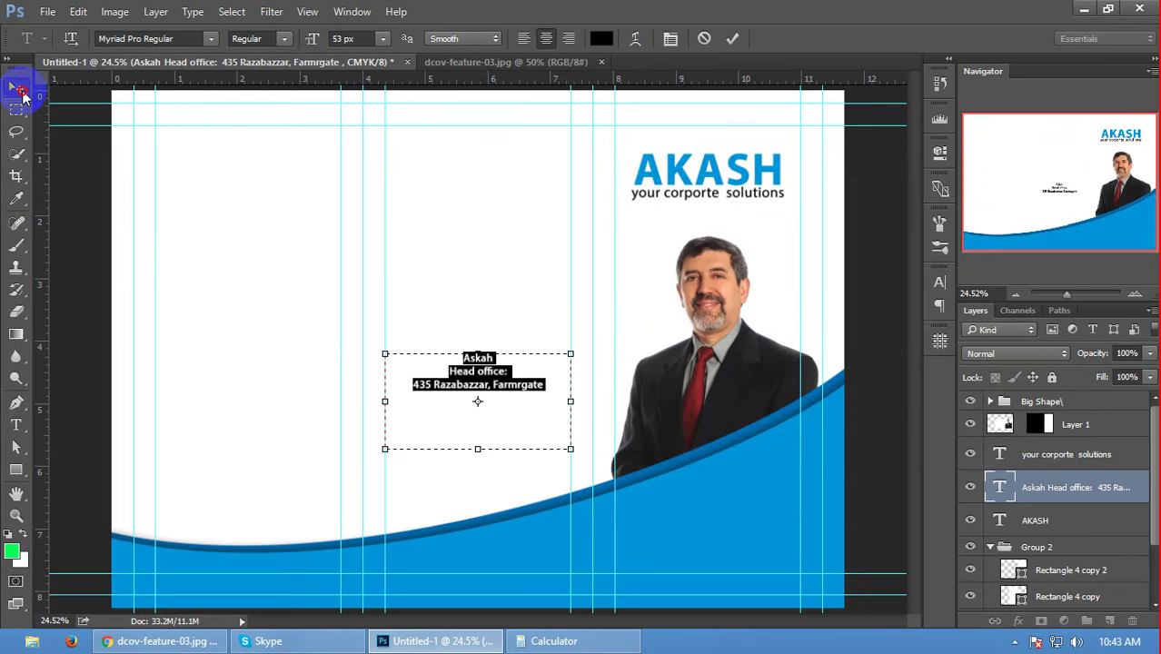
{"action": "left_click_drag", "start_coordinate": [518, 385], "coordinate": [504, 478]}
{"action": "left_click_drag", "start_coordinate": [504, 477], "coordinate": [506, 482]}
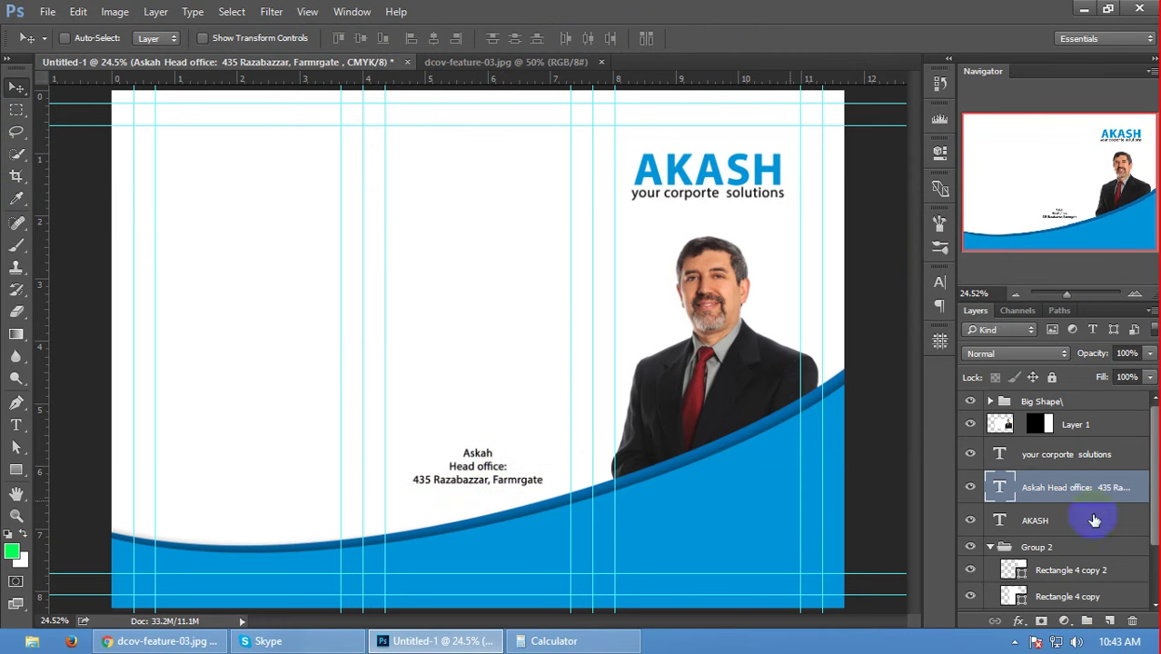
{"action": "left_click", "coordinate": [1015, 592]}
{"action": "scroll", "coordinate": [1016, 582], "scroll_direction": "down", "scroll_amount": 1}
- Centre the address block within the middle panel
{"action": "left_click", "coordinate": [1015, 582], "text": "ctrl"}
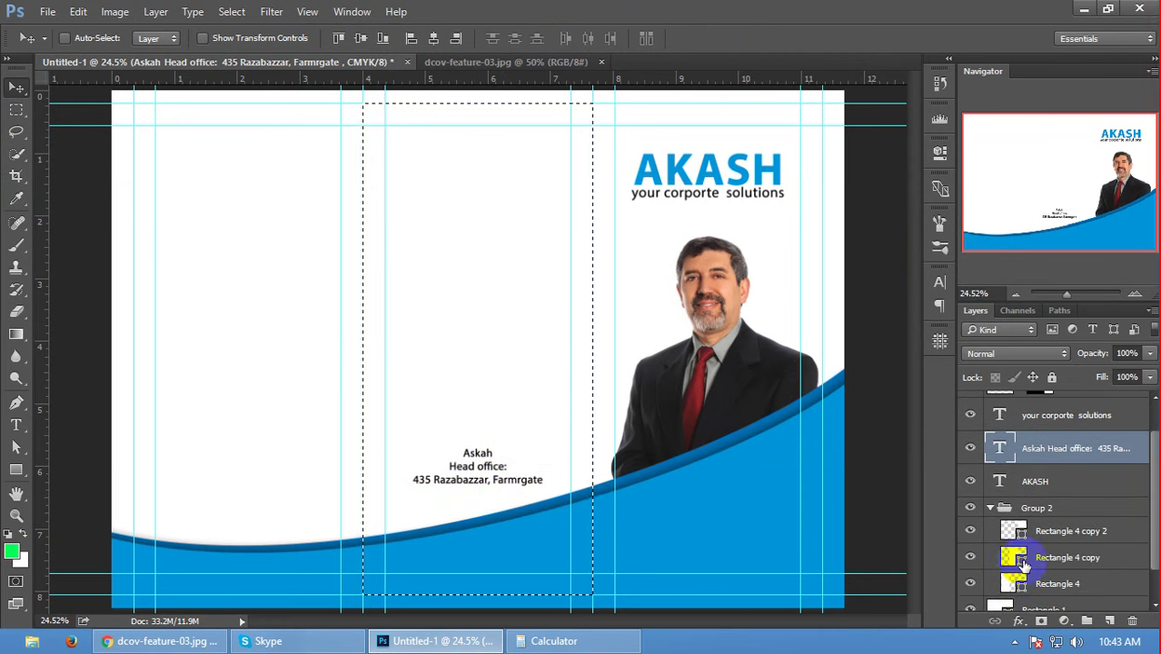
{"action": "left_click", "coordinate": [434, 38]}
{"action": "key", "text": "ctrl"}
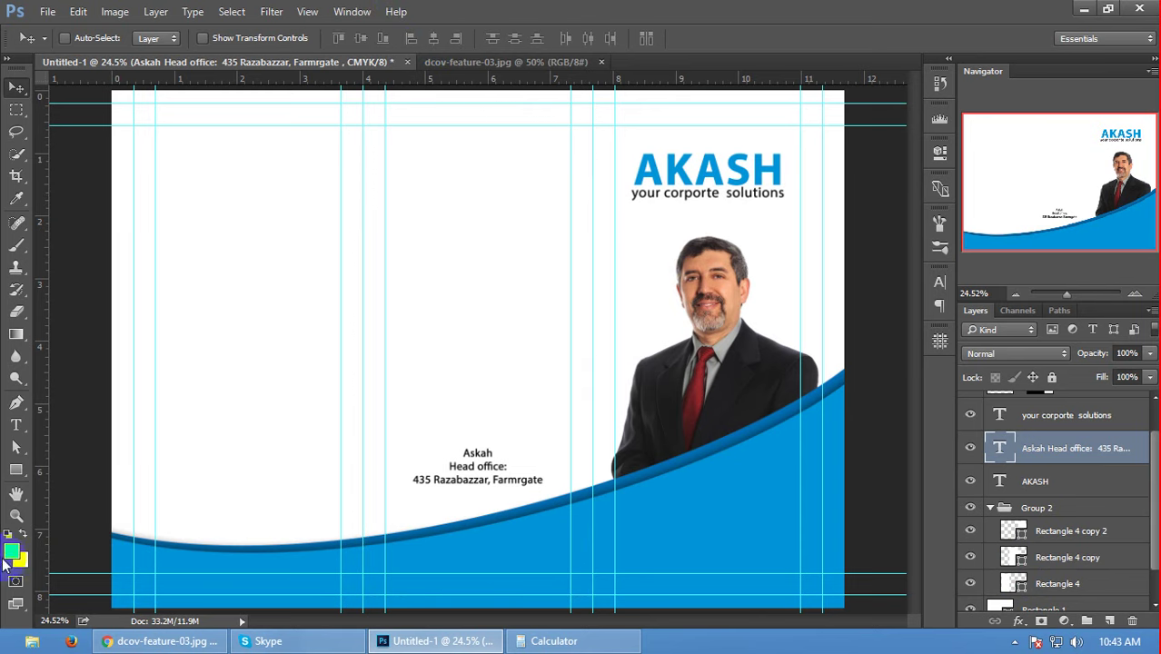
{"action": "left_click", "coordinate": [16, 424]}
{"action": "left_click", "coordinate": [502, 477]}
{"action": "scroll", "coordinate": [502, 477], "scroll_direction": "up", "scroll_amount": 1}
{"action": "scroll", "coordinate": [502, 480], "scroll_direction": "up", "scroll_amount": 1}
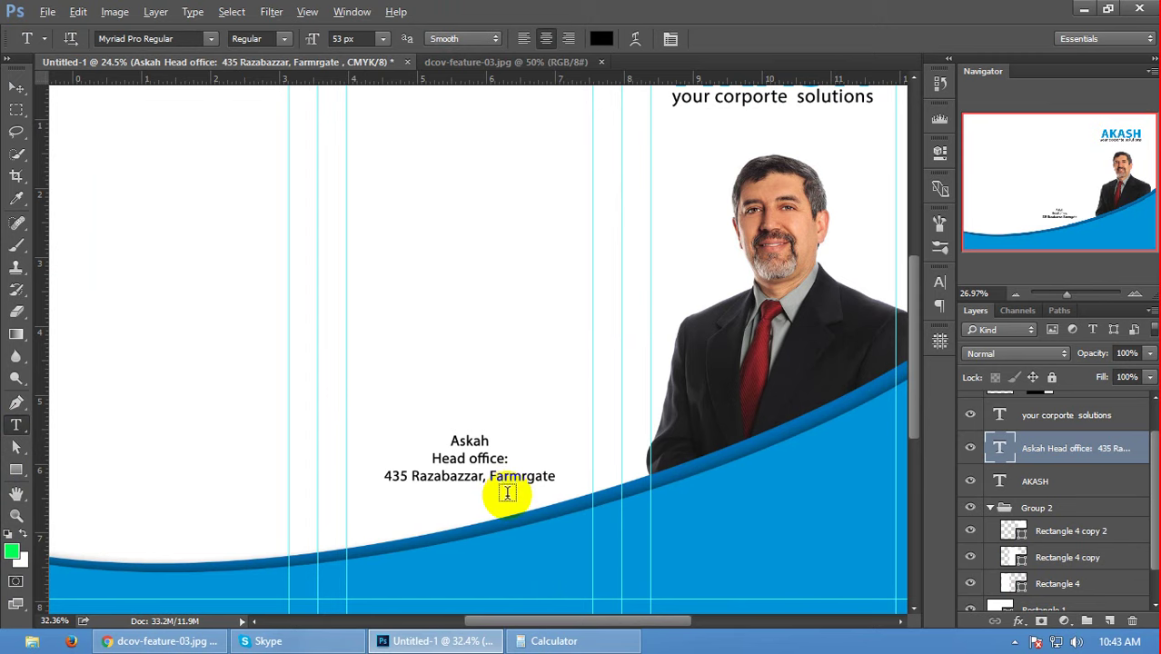
{"action": "scroll", "coordinate": [509, 486], "scroll_direction": "up", "scroll_amount": 2}
{"action": "left_click", "coordinate": [540, 503]}
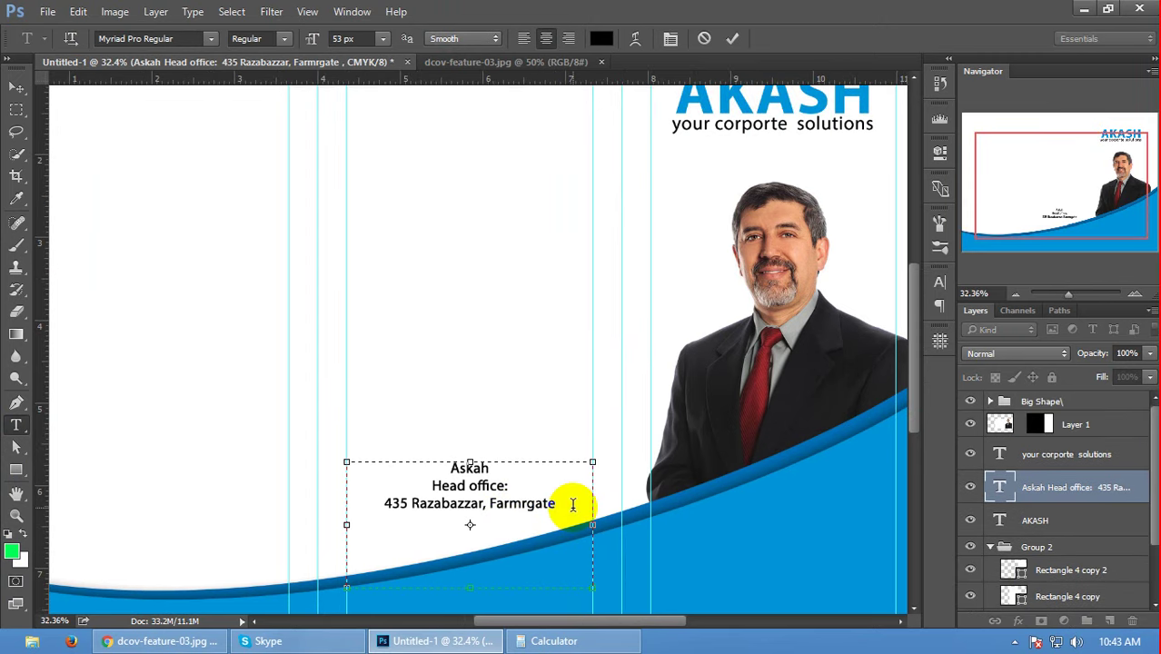
{"action": "type", "text": "w"}
{"action": "type", "text": "e"}
{"action": "key", "text": "BackSpace"}
{"action": "type", "text": "h.com"}
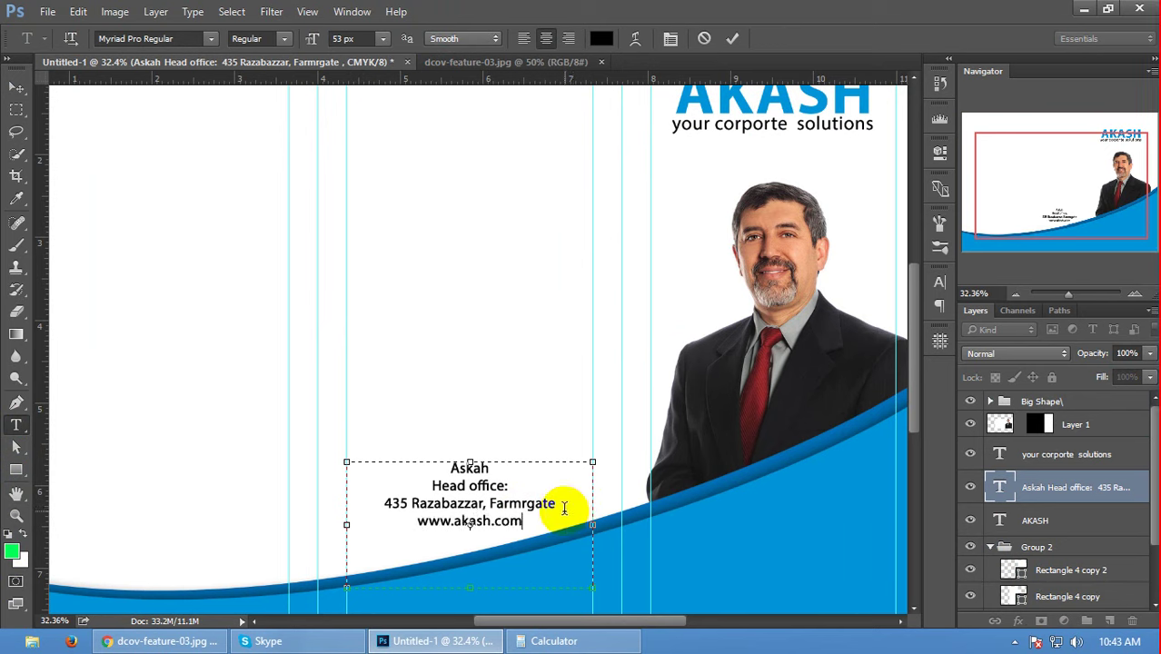
{"action": "left_click", "coordinate": [20, 91]}
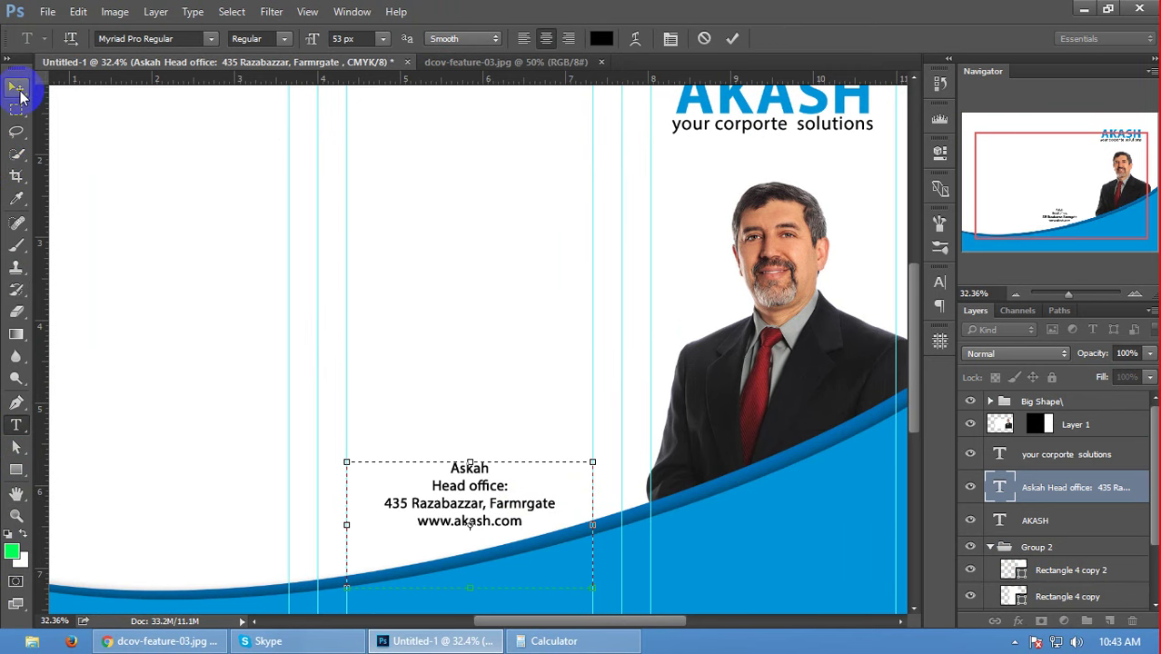
{"action": "left_click", "coordinate": [20, 90]}
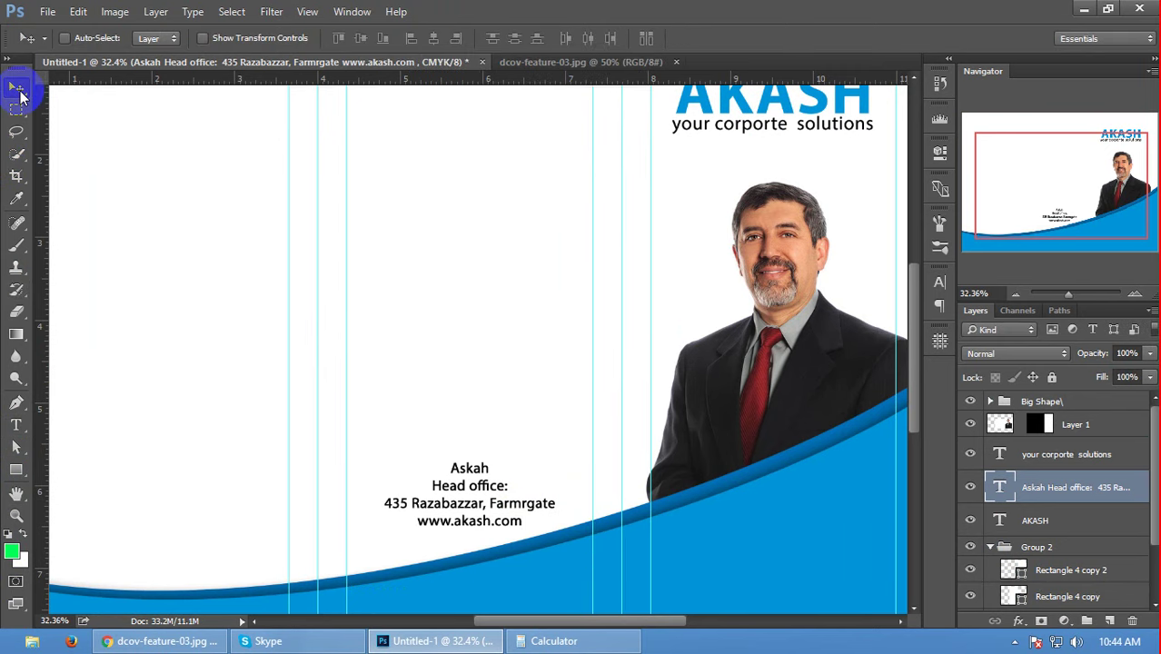
- Zoom out to view the whole brochure page
{"action": "scroll", "coordinate": [309, 195], "scroll_direction": "down", "scroll_amount": 3}
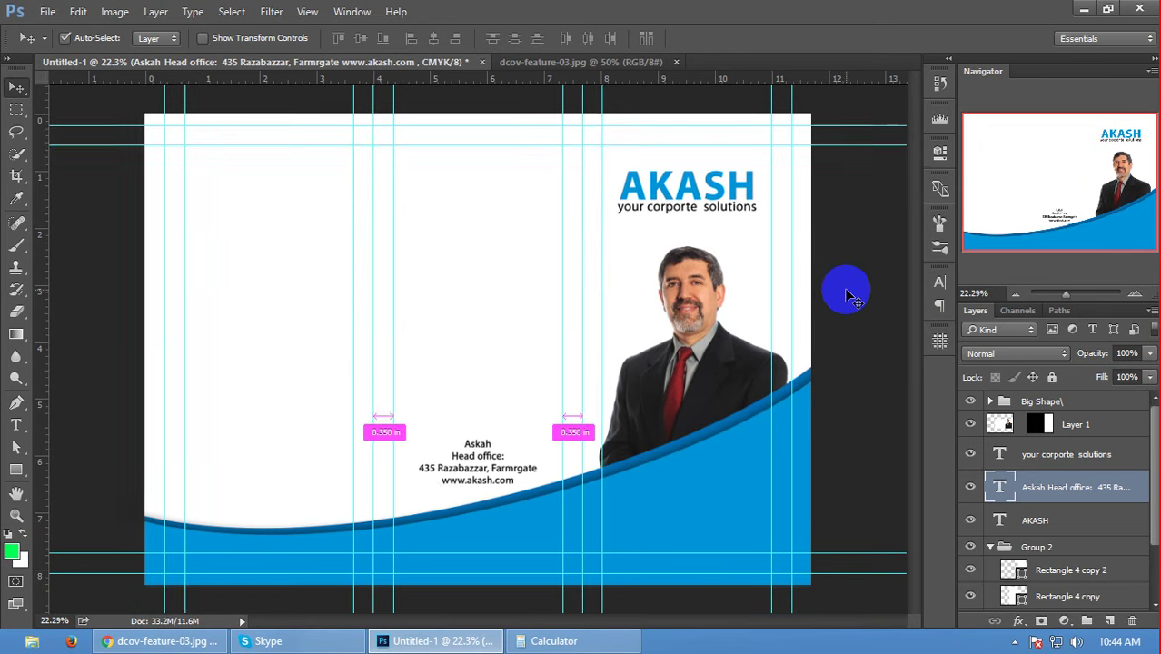
{"action": "scroll", "coordinate": [845, 292], "scroll_direction": "up", "scroll_amount": 1}
{"action": "left_click", "coordinate": [400, 354]}
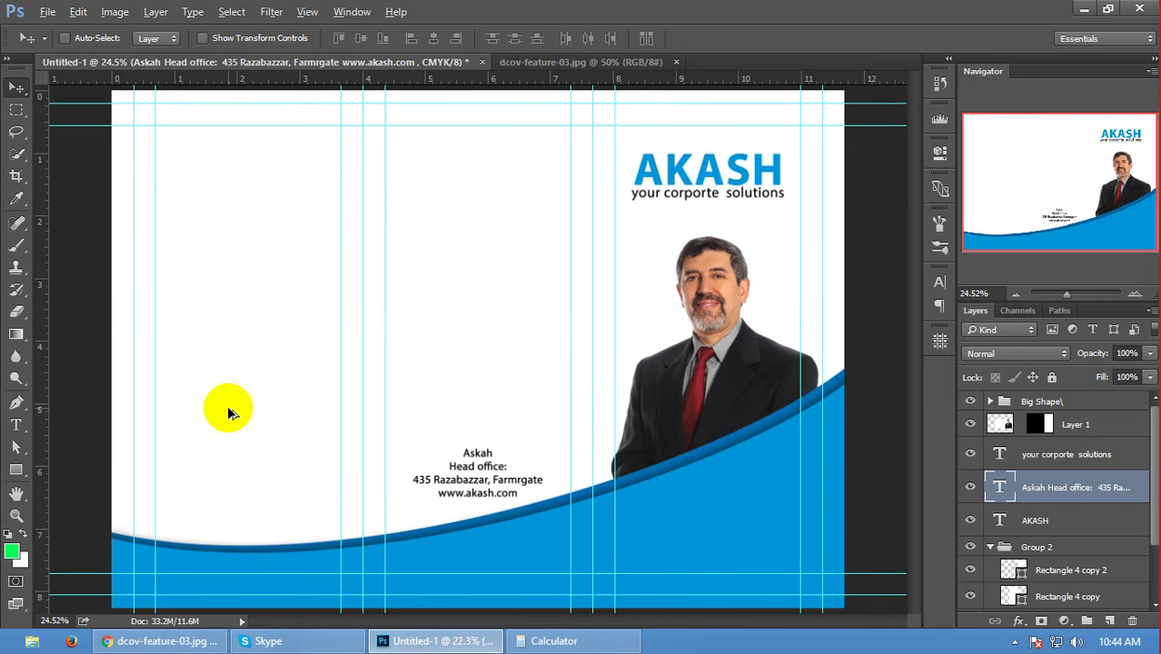
{"action": "key", "text": "alt"}
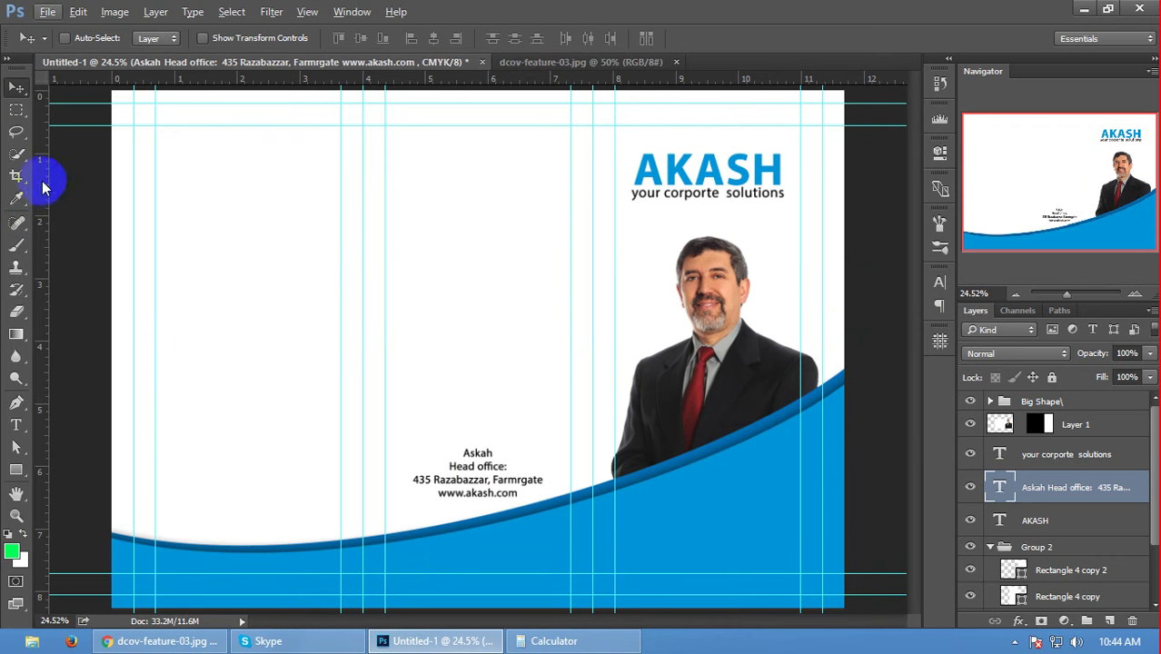
- Add a left-aligned 'Office Fruniture' heading at the top of the left panel
{"action": "left_click", "coordinate": [15, 424]}
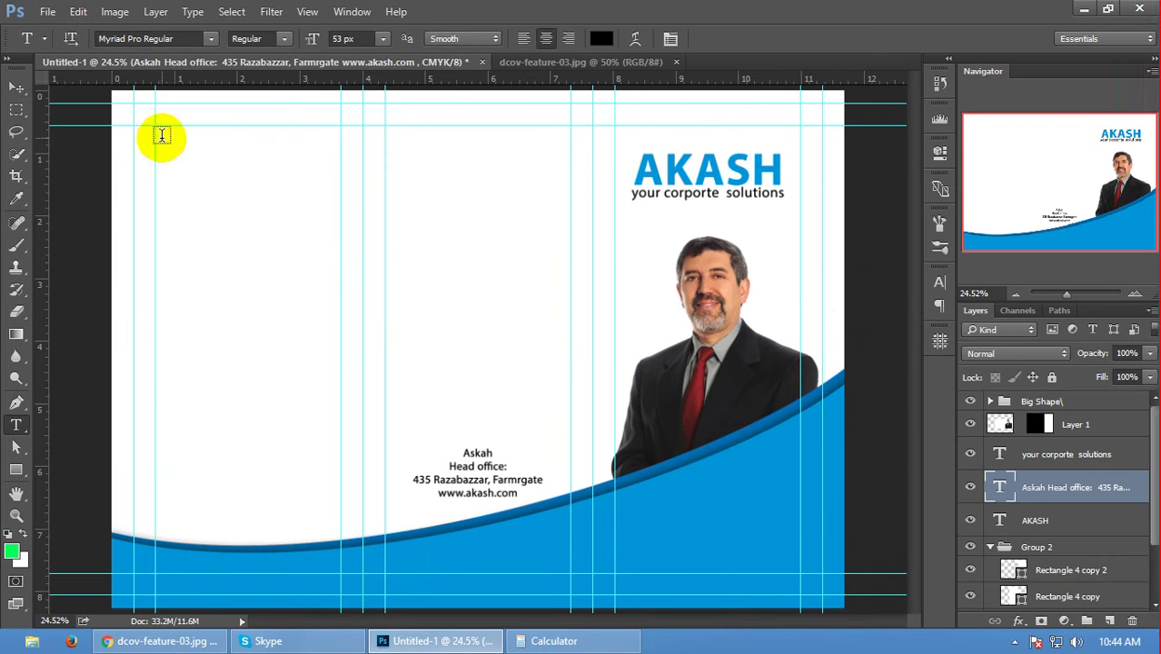
{"action": "left_click_drag", "start_coordinate": [157, 135], "coordinate": [295, 223]}
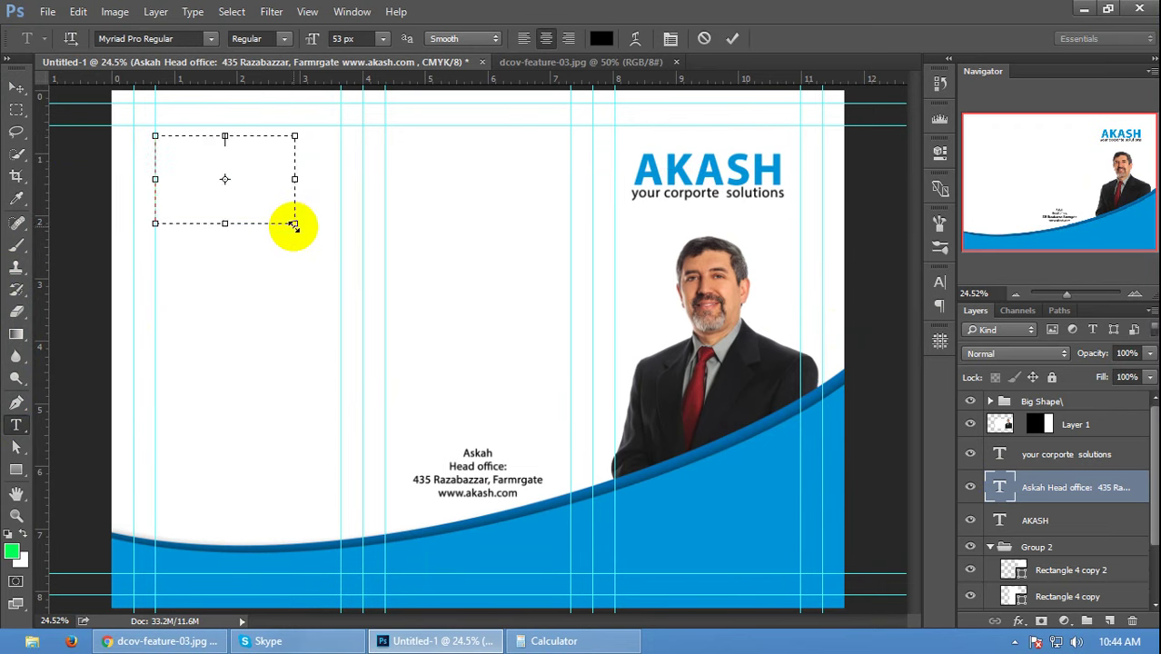
{"action": "left_click", "coordinate": [703, 41]}
{"action": "left_click", "coordinate": [157, 134]}
{"action": "type", "text": "Office F"}
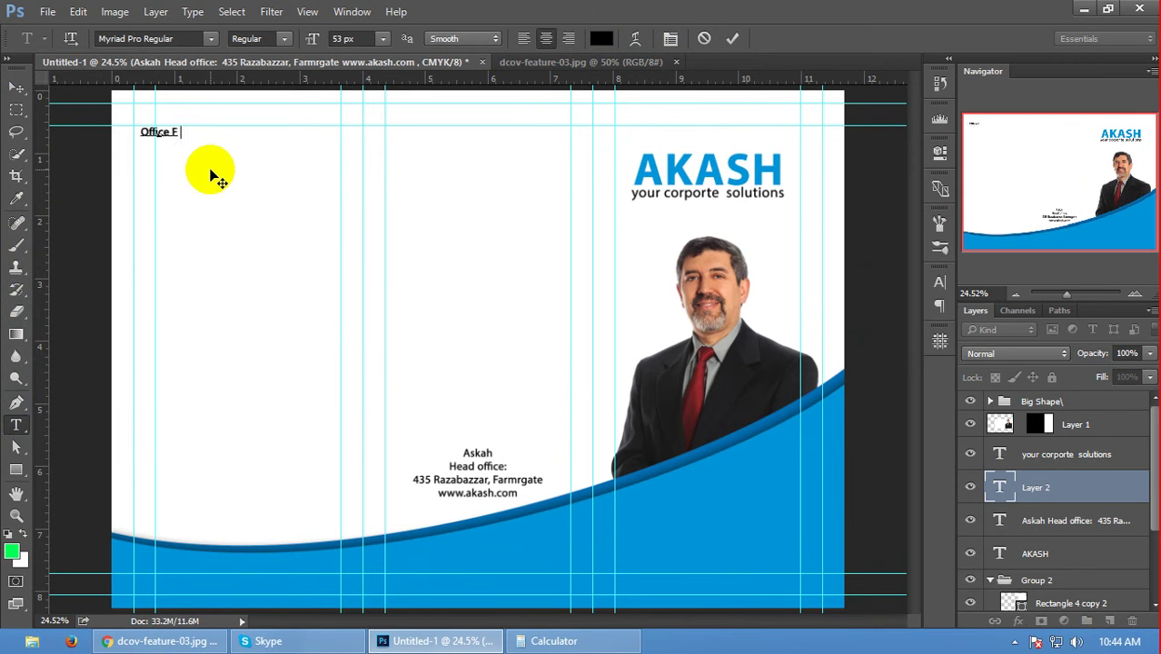
{"action": "type", "text": "ur"}
{"action": "type", "text": "ru"}
{"action": "type", "text": "iture"}
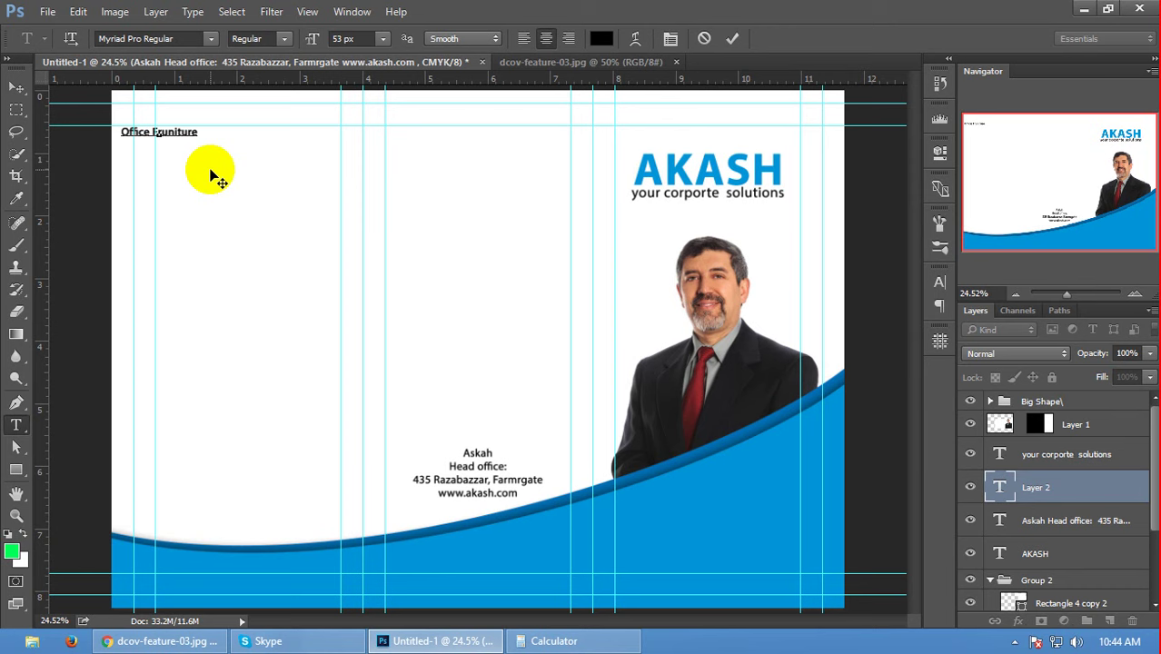
{"action": "key", "text": "ctrl+a"}
{"action": "left_click", "coordinate": [523, 38]}
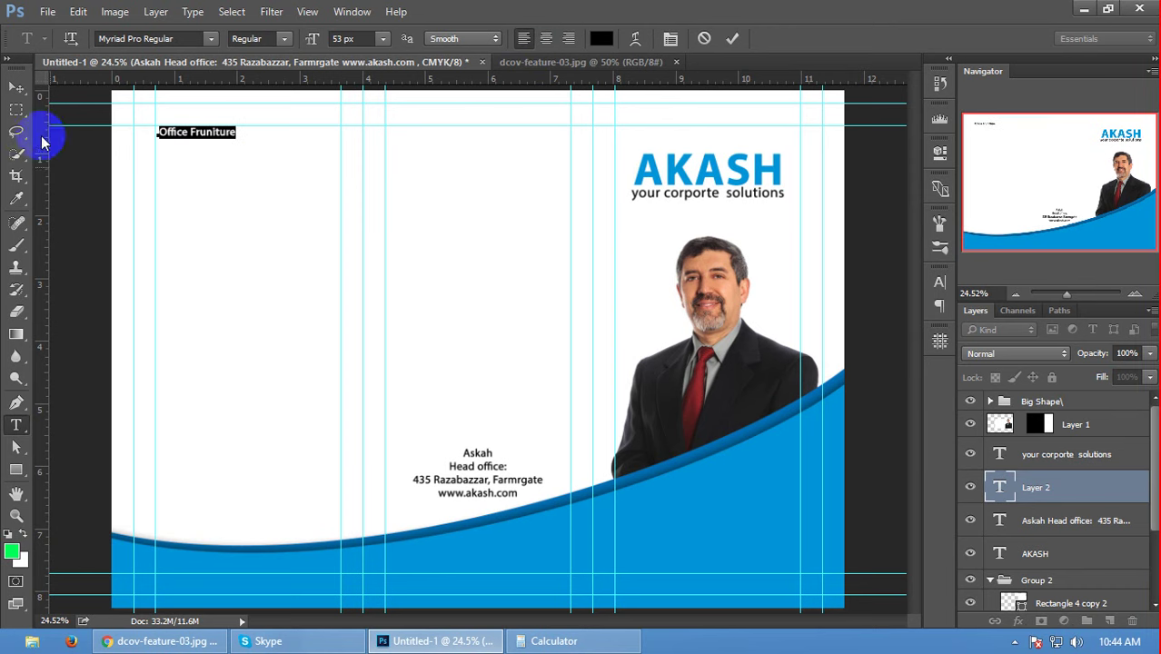
{"action": "left_click", "coordinate": [16, 87]}
- Set the Office Fruniture heading to 63 px
{"action": "left_click_drag", "start_coordinate": [164, 132], "coordinate": [176, 153]}
{"action": "scroll", "coordinate": [170, 134], "scroll_direction": "up", "scroll_amount": 2}
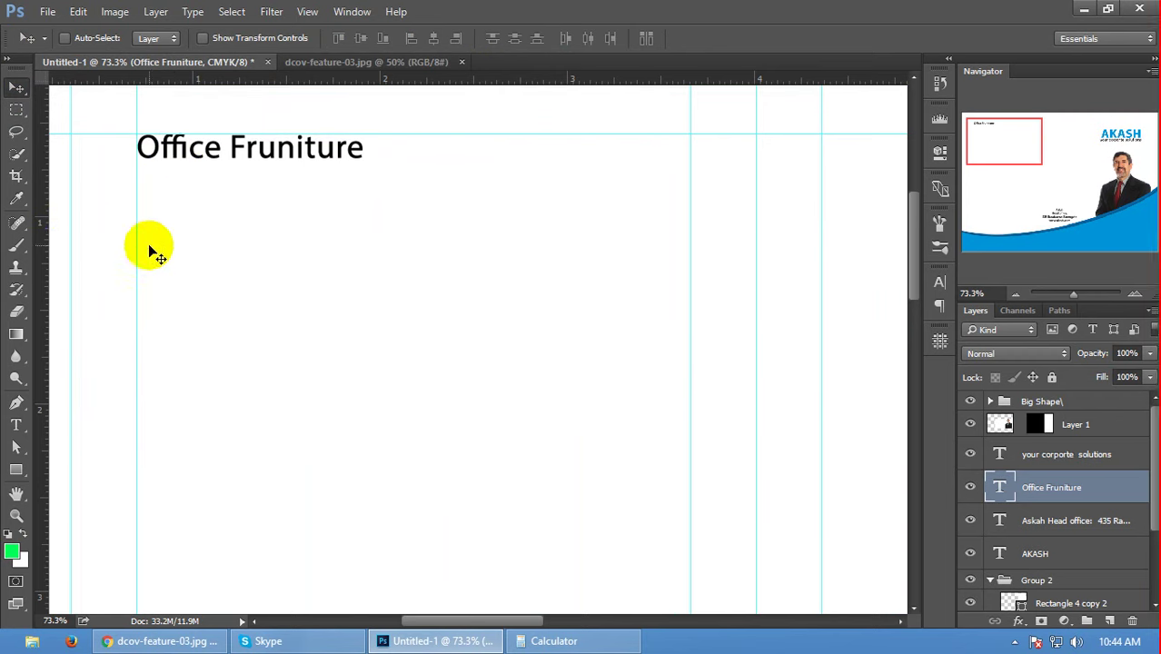
{"action": "key", "text": "t"}
{"action": "triple_click", "coordinate": [239, 145]}
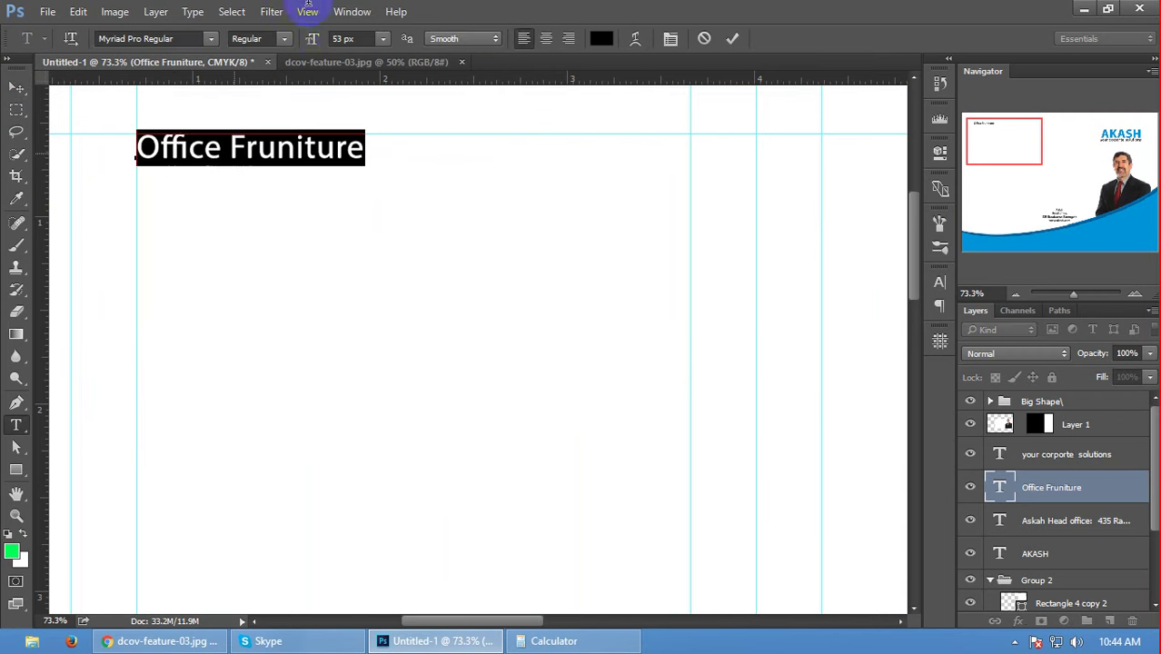
{"action": "left_click", "coordinate": [342, 38]}
{"action": "type", "text": "63"}
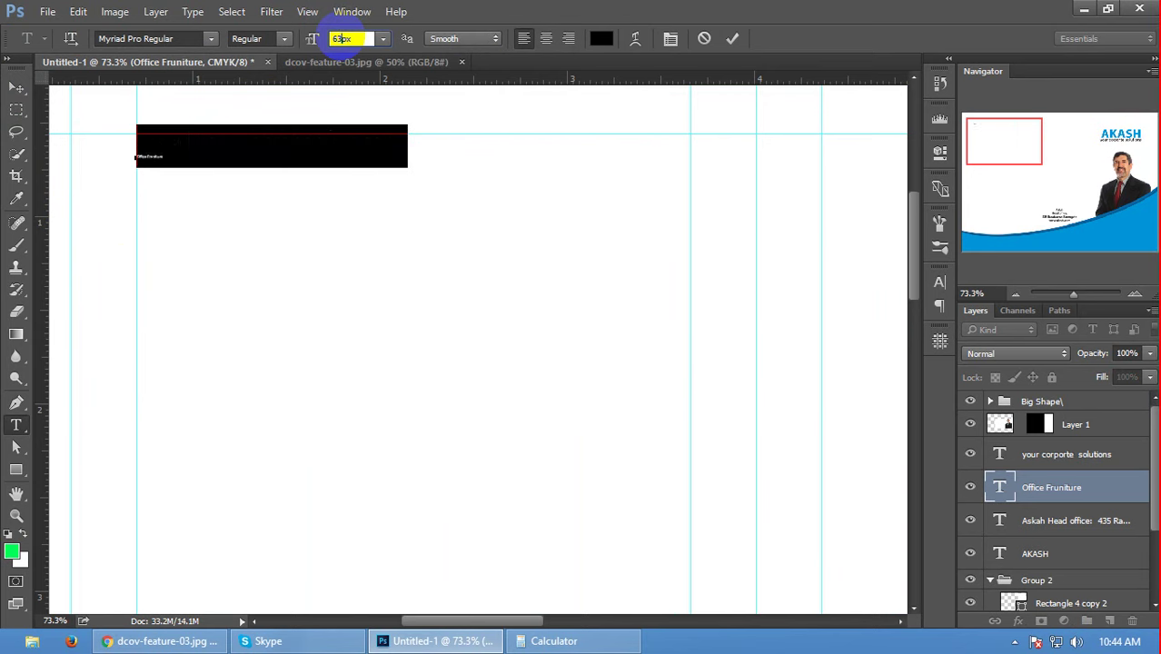
{"action": "left_click", "coordinate": [734, 38]}
{"action": "left_click", "coordinate": [16, 87]}
{"action": "scroll", "coordinate": [358, 179], "scroll_direction": "down", "scroll_amount": 1}
{"action": "scroll", "coordinate": [358, 180], "scroll_direction": "down", "scroll_amount": 1}
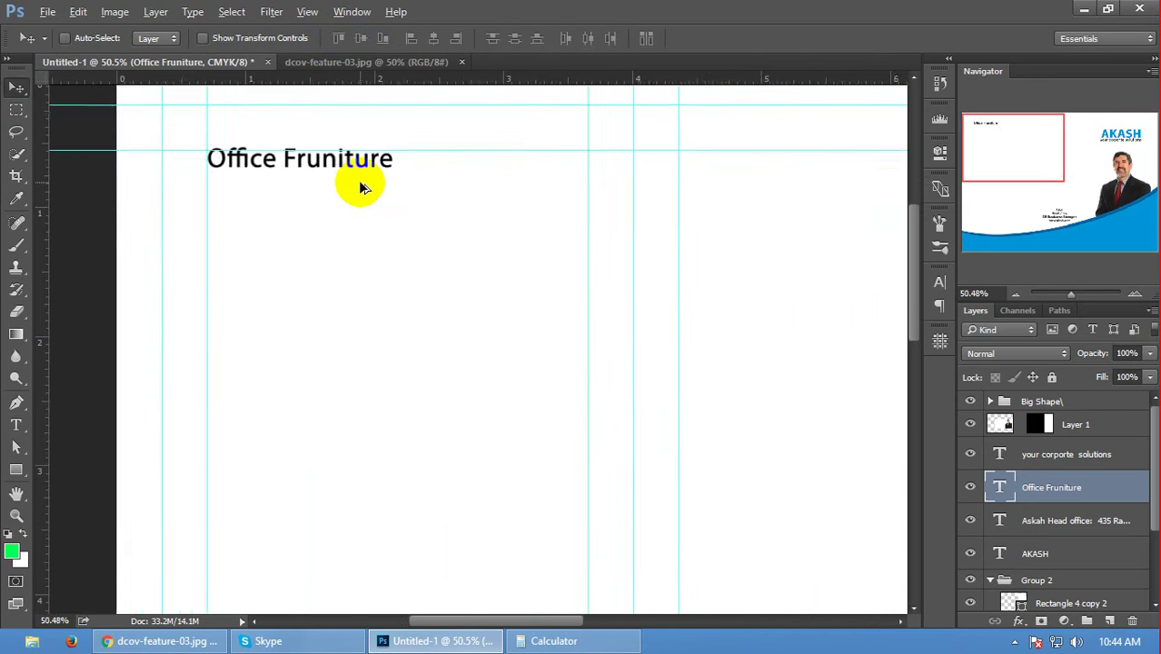
{"action": "scroll", "coordinate": [358, 180], "scroll_direction": "down", "scroll_amount": 1}
{"action": "scroll", "coordinate": [362, 187], "scroll_direction": "down", "scroll_amount": 1}
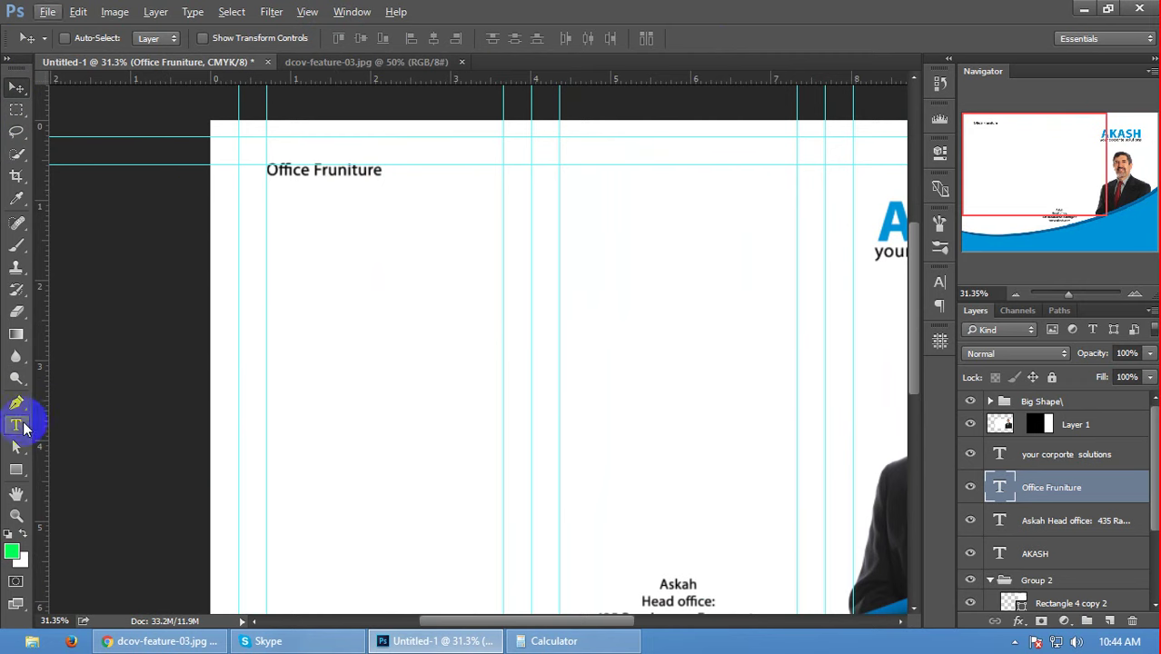
- Add Chair, Table and Stationary lines under the heading
{"action": "left_click", "coordinate": [16, 425]}
{"action": "scroll", "coordinate": [377, 172], "scroll_direction": "up", "scroll_amount": 1}
{"action": "left_click", "coordinate": [392, 173]}
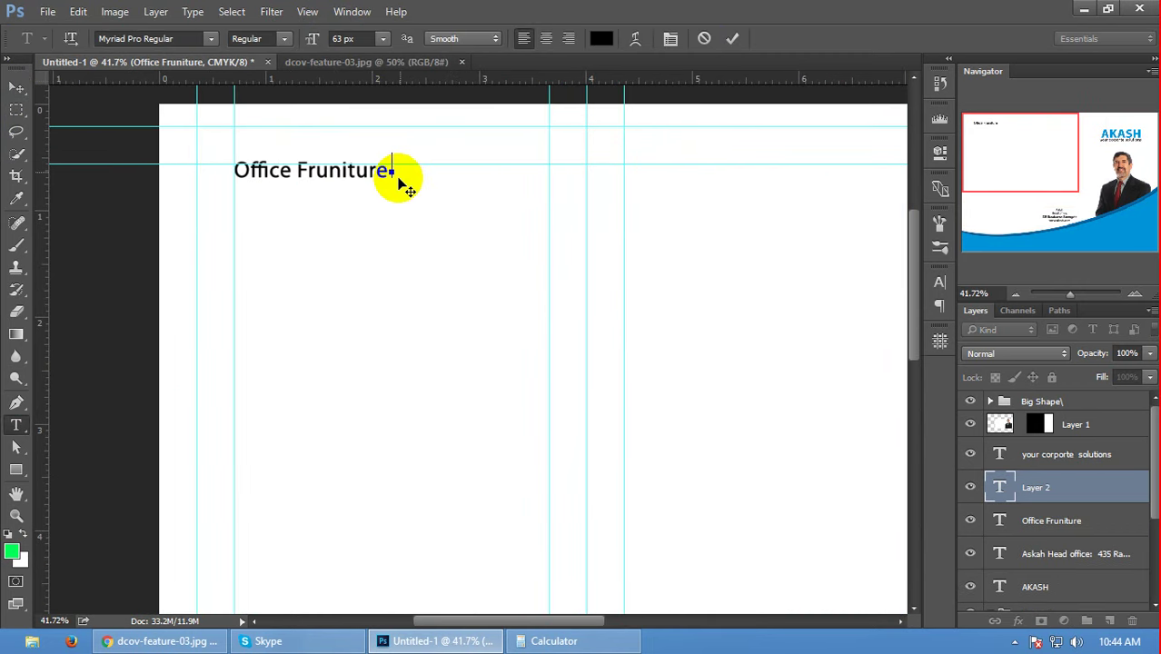
{"action": "left_click", "coordinate": [704, 38]}
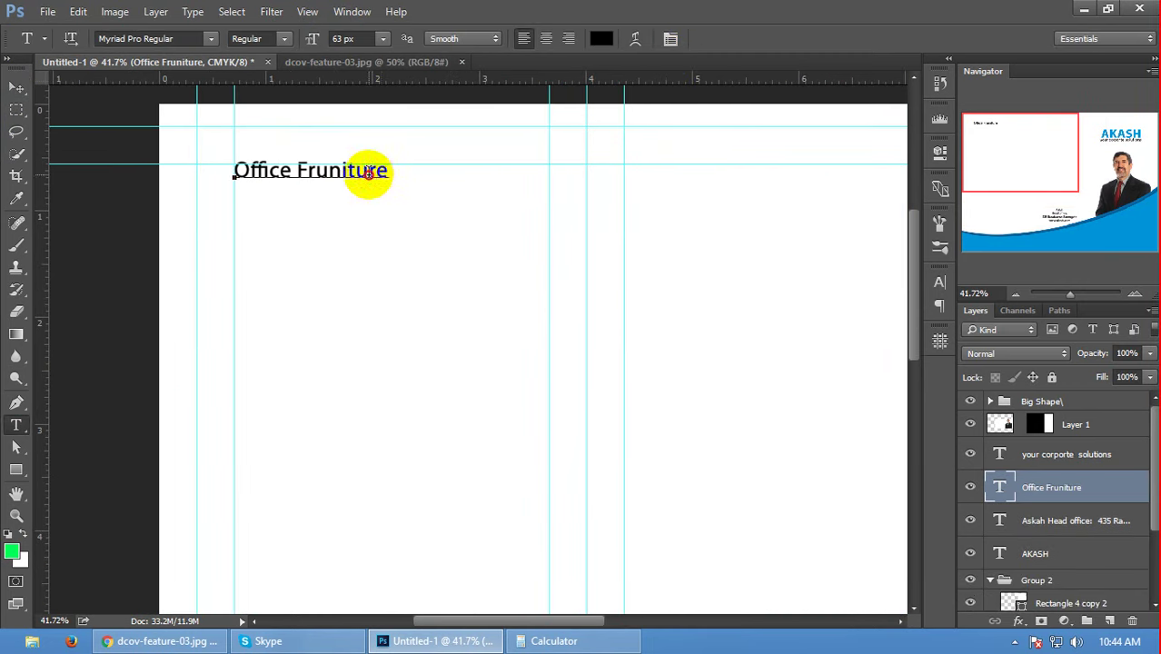
{"action": "left_click_drag", "start_coordinate": [369, 172], "coordinate": [404, 182]}
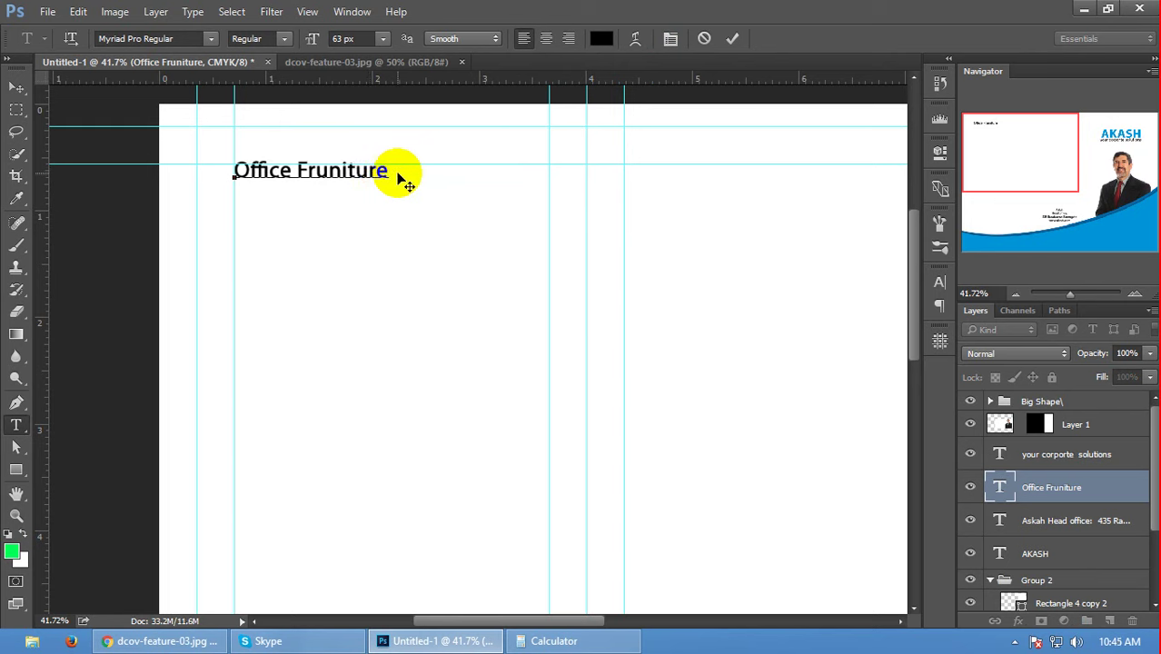
{"action": "key", "text": "Return"}
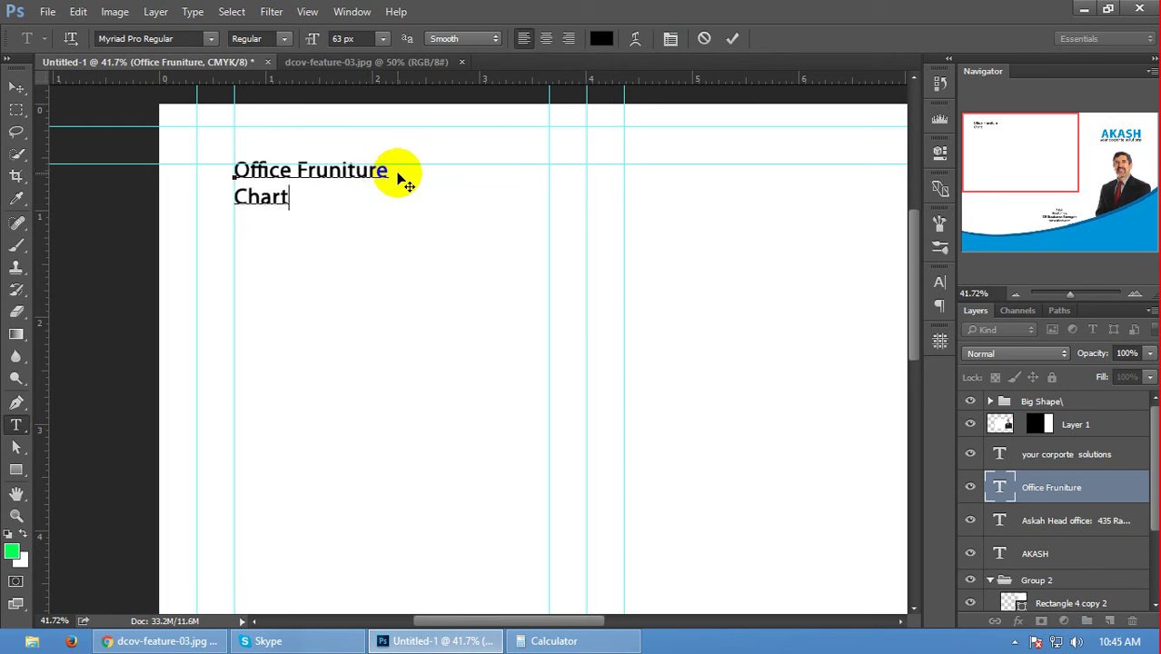
{"action": "key", "text": "BackSpace"}
{"action": "key", "text": "BackSpace"}
{"action": "type", "text": "Table"}
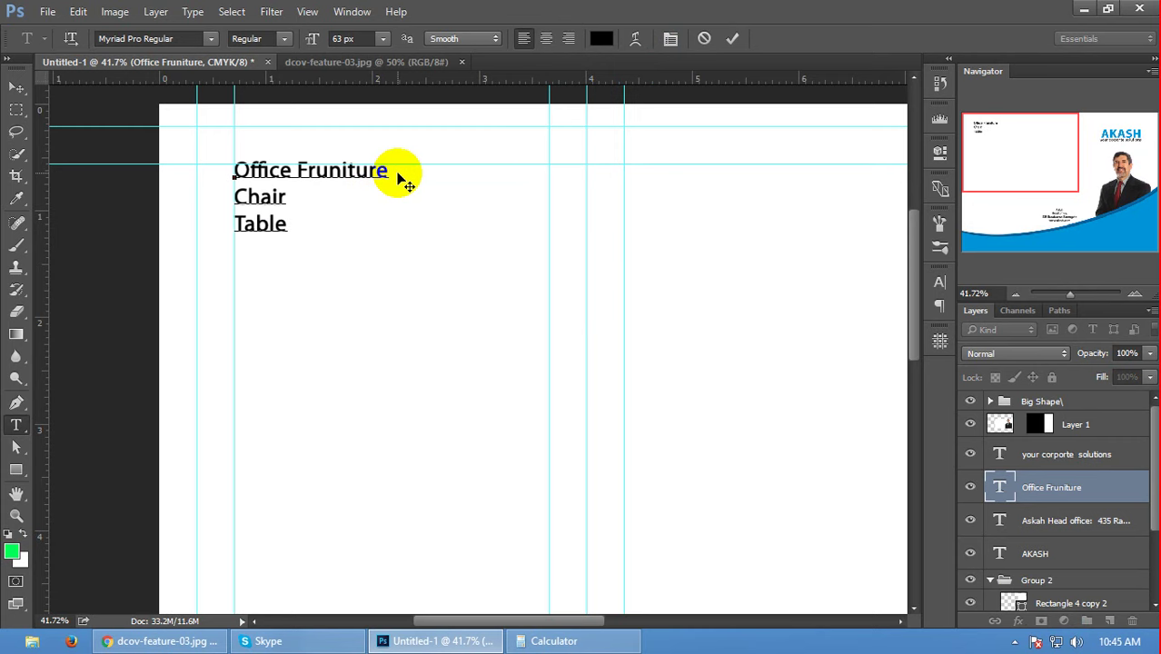
{"action": "key", "text": "Return"}
{"action": "type", "text": "ta"}
{"action": "type", "text": "tion"}
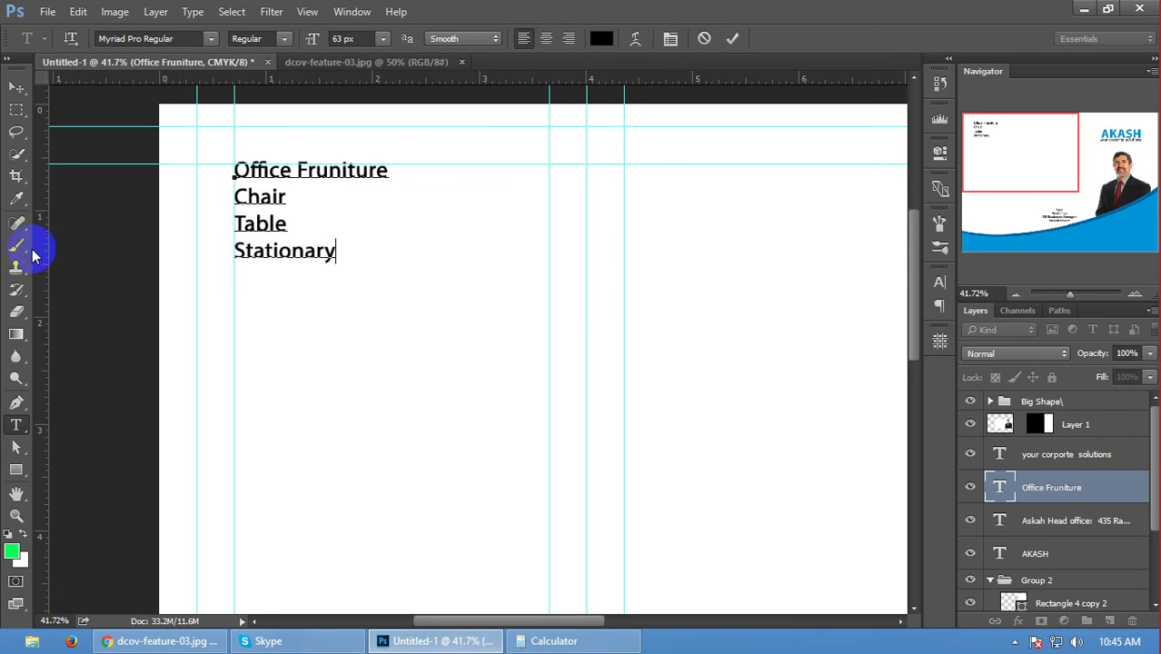
{"action": "left_click", "coordinate": [228, 196]}
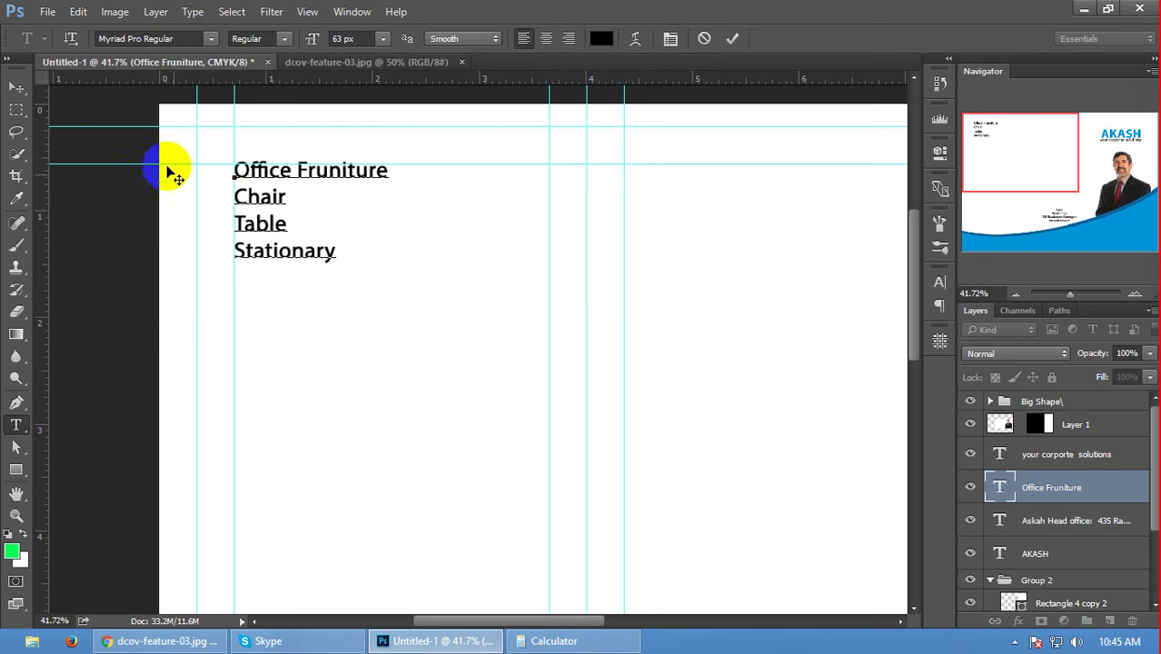
- Look through the Layer and Type menus, then bring Chrome forward on dcov-feature-03.jpg
{"action": "left_click", "coordinate": [191, 11]}
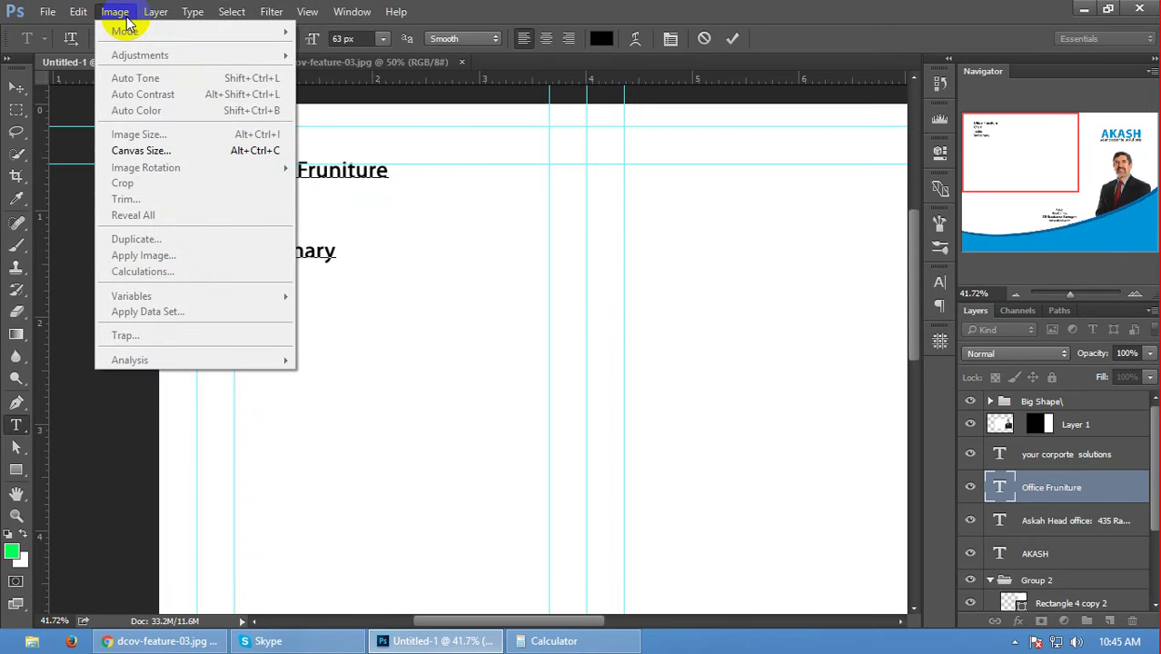
{"action": "mouse_move", "coordinate": [272, 17]}
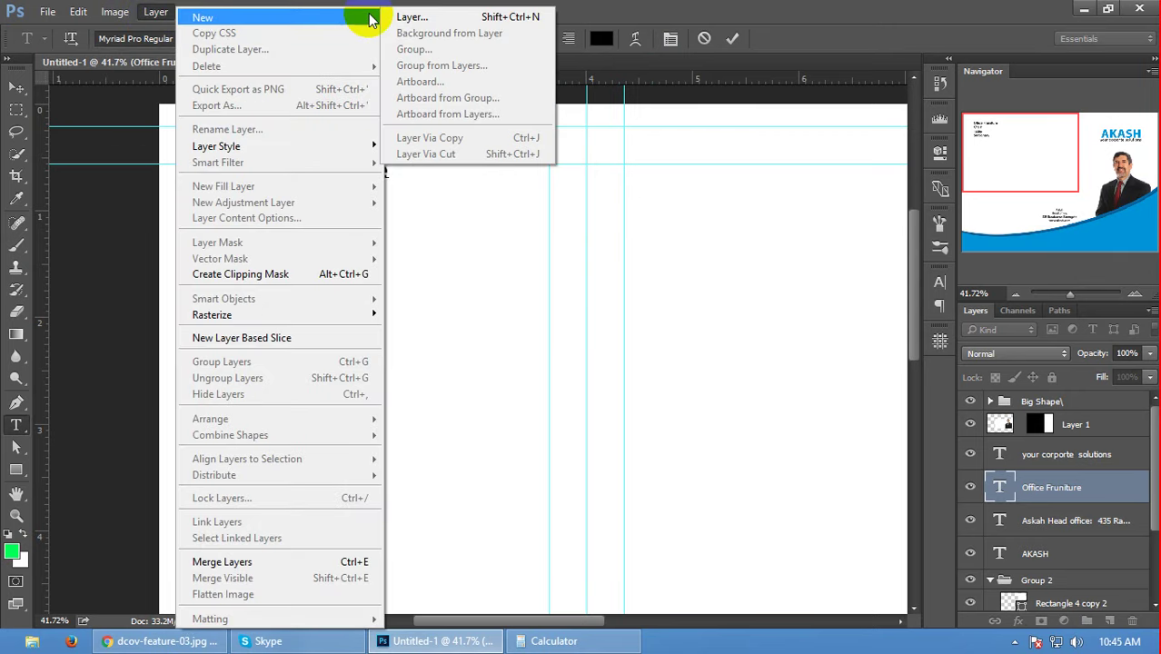
{"action": "left_click", "coordinate": [617, 13]}
{"action": "left_click", "coordinate": [192, 11]}
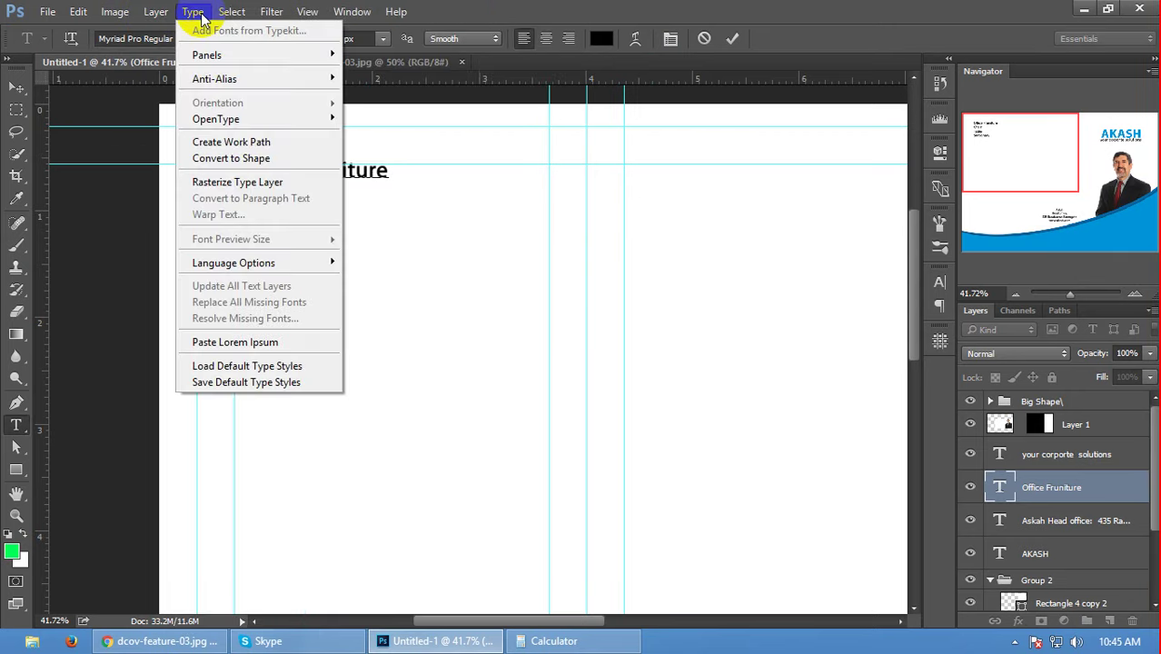
{"action": "left_click", "coordinate": [228, 170]}
{"action": "left_click", "coordinate": [232, 197]}
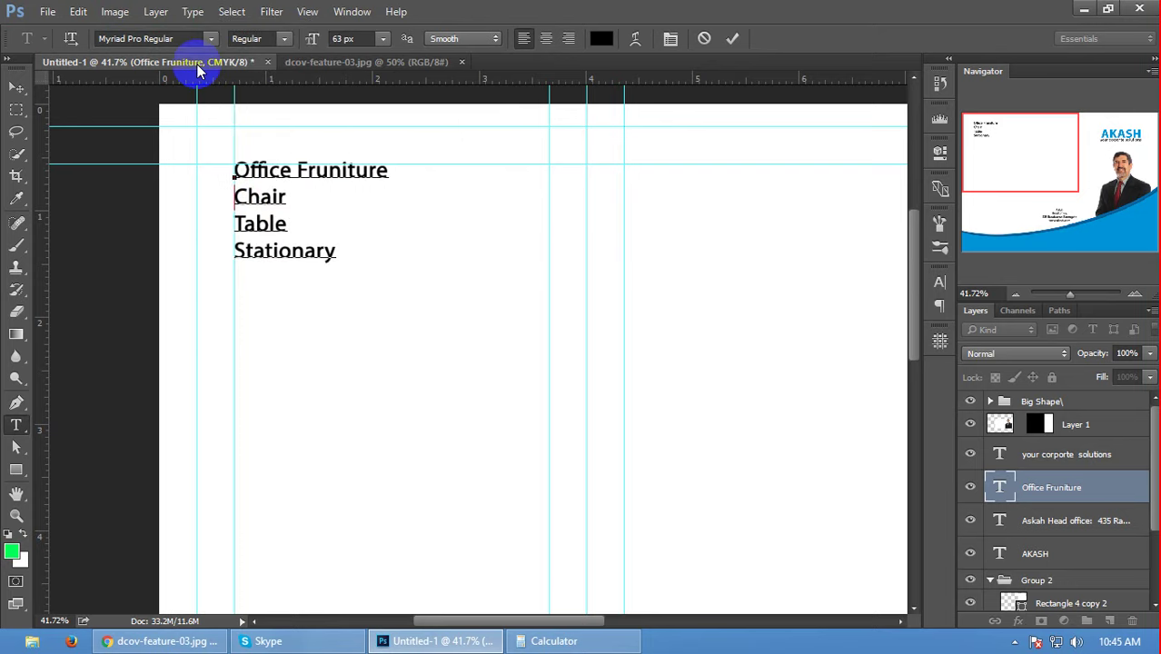
{"action": "left_click", "coordinate": [190, 13]}
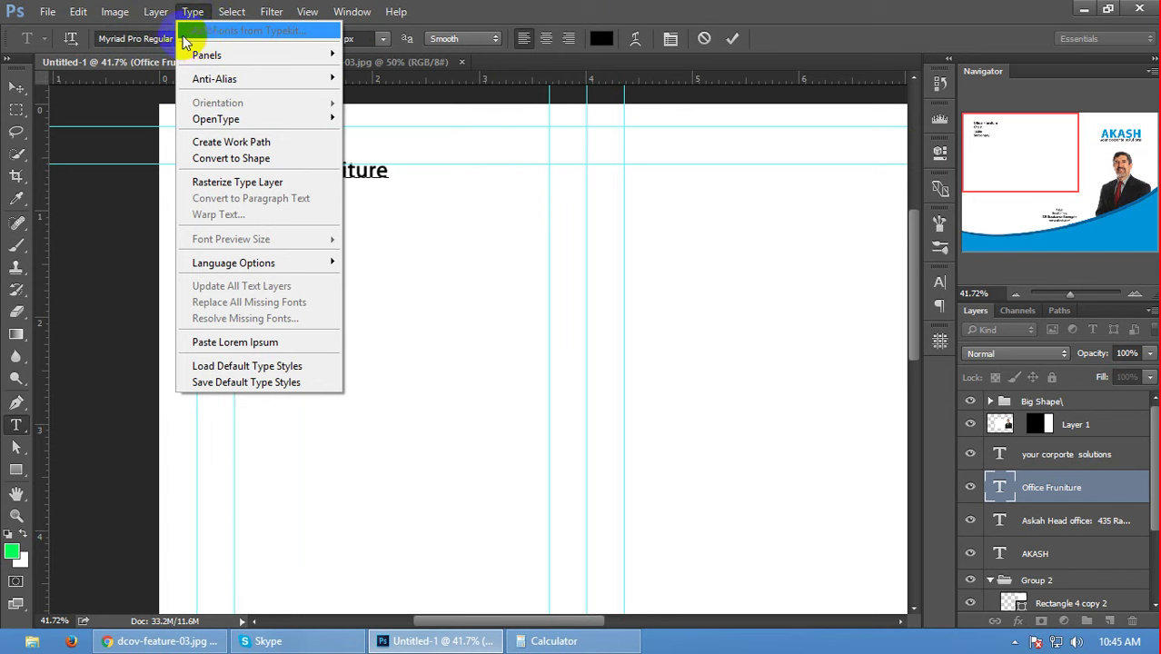
{"action": "left_click", "coordinate": [115, 12]}
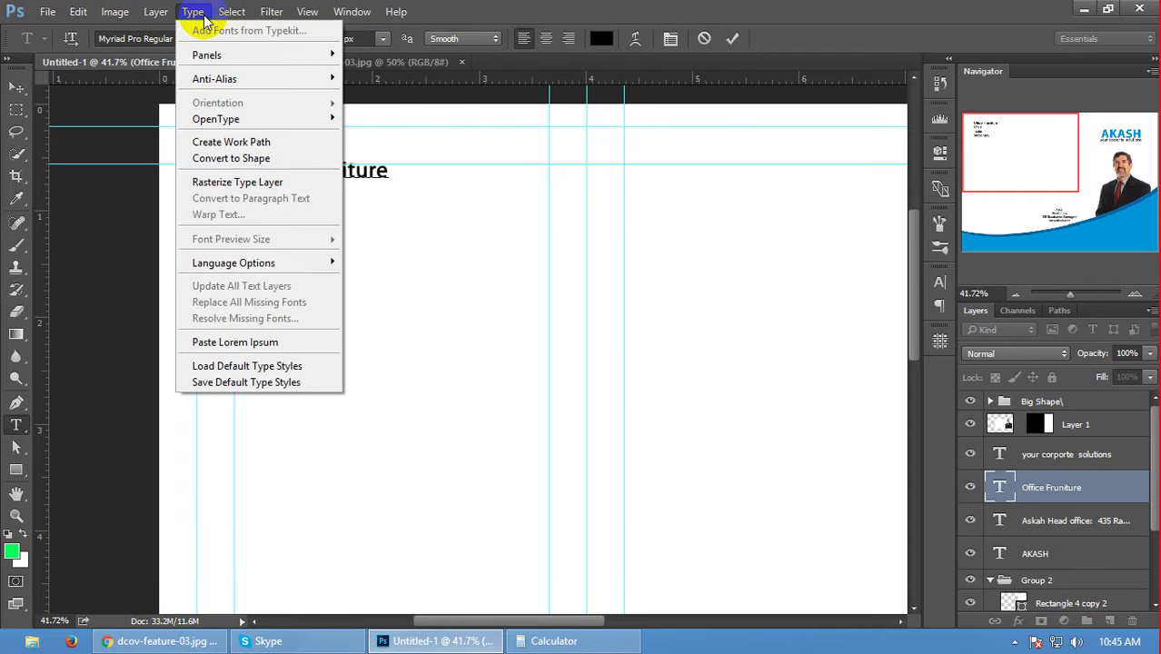
{"action": "left_click", "coordinate": [396, 11]}
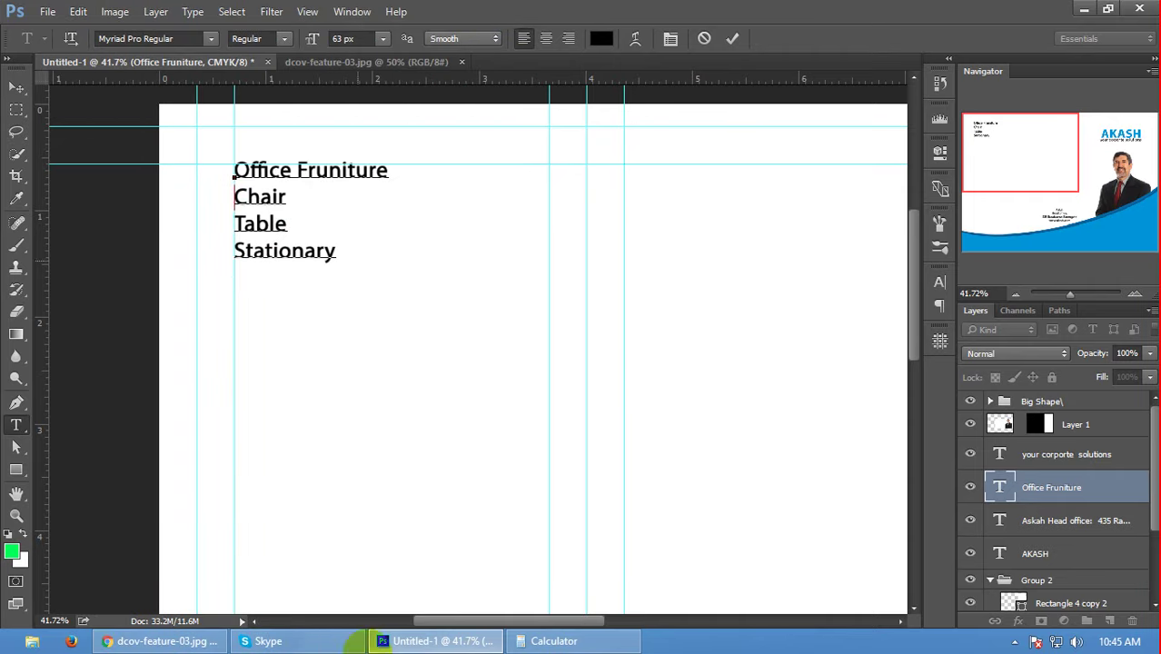
{"action": "left_click", "coordinate": [156, 640]}
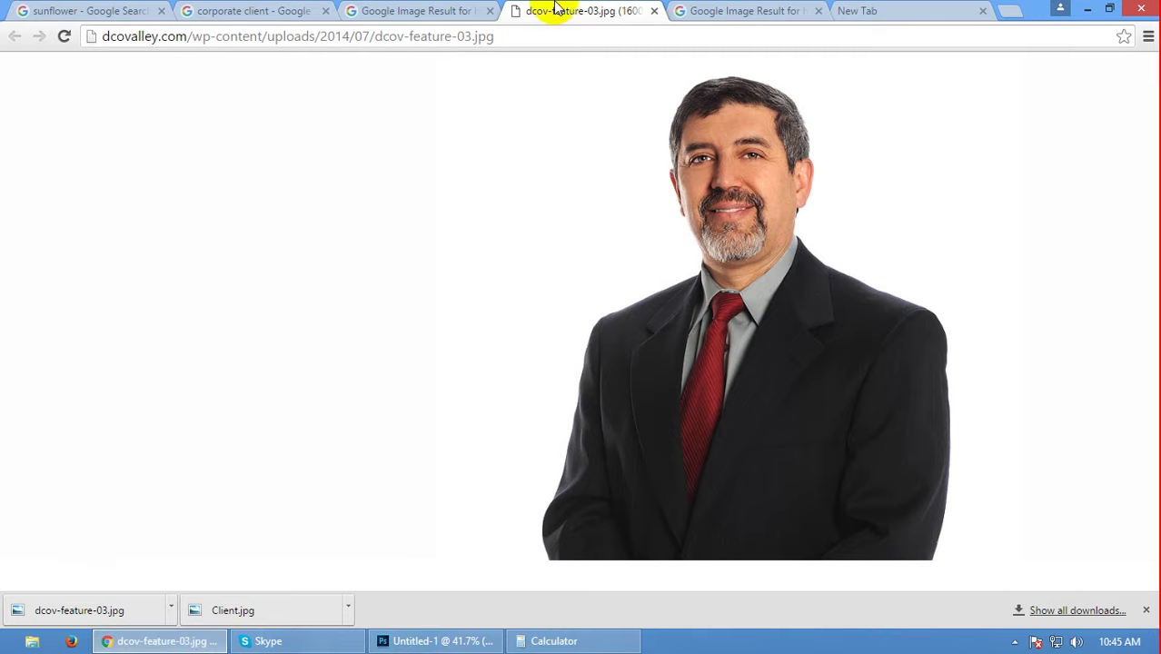
- Search Google in a new tab for 'font awesome cheat sheet', accepting the spelling correction
{"action": "left_click", "coordinate": [717, 11]}
{"action": "left_click", "coordinate": [879, 13]}
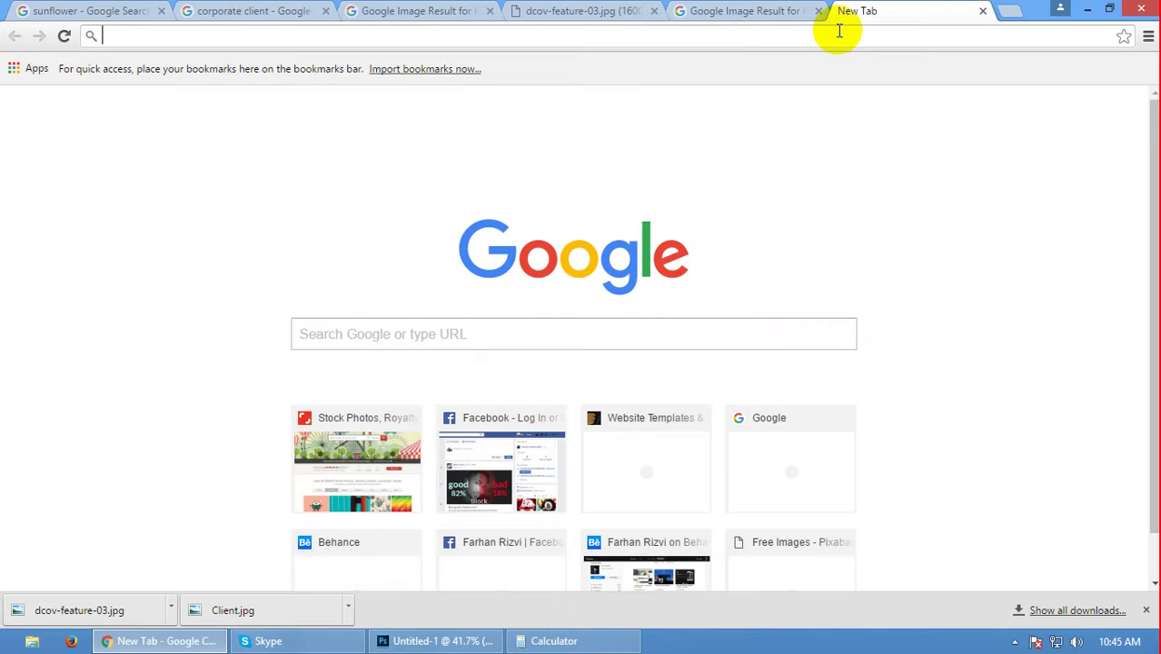
{"action": "type", "text": "font"}
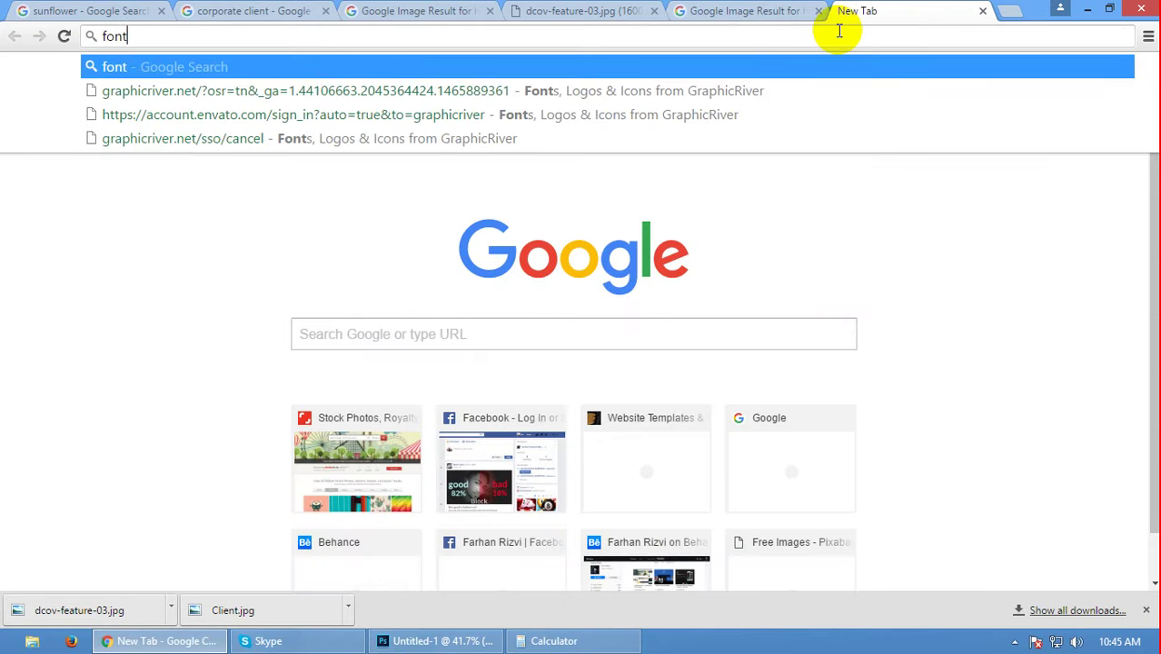
{"action": "type", "text": "as"}
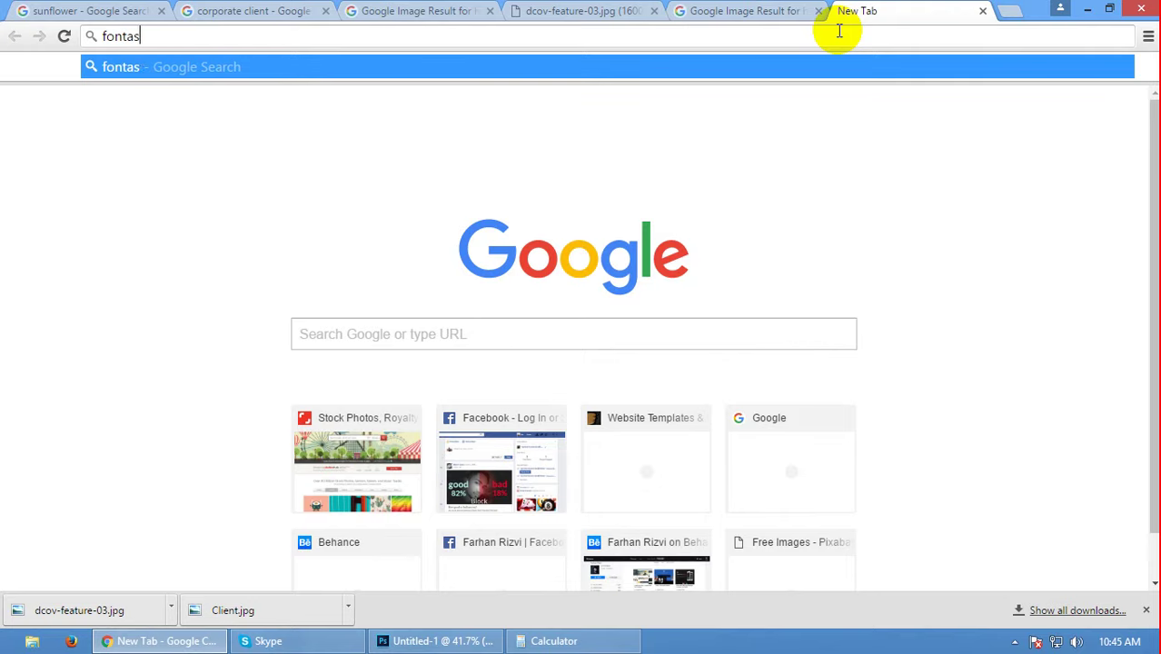
{"action": "key", "text": "BackSpace"}
{"action": "type", "text": "wosom"}
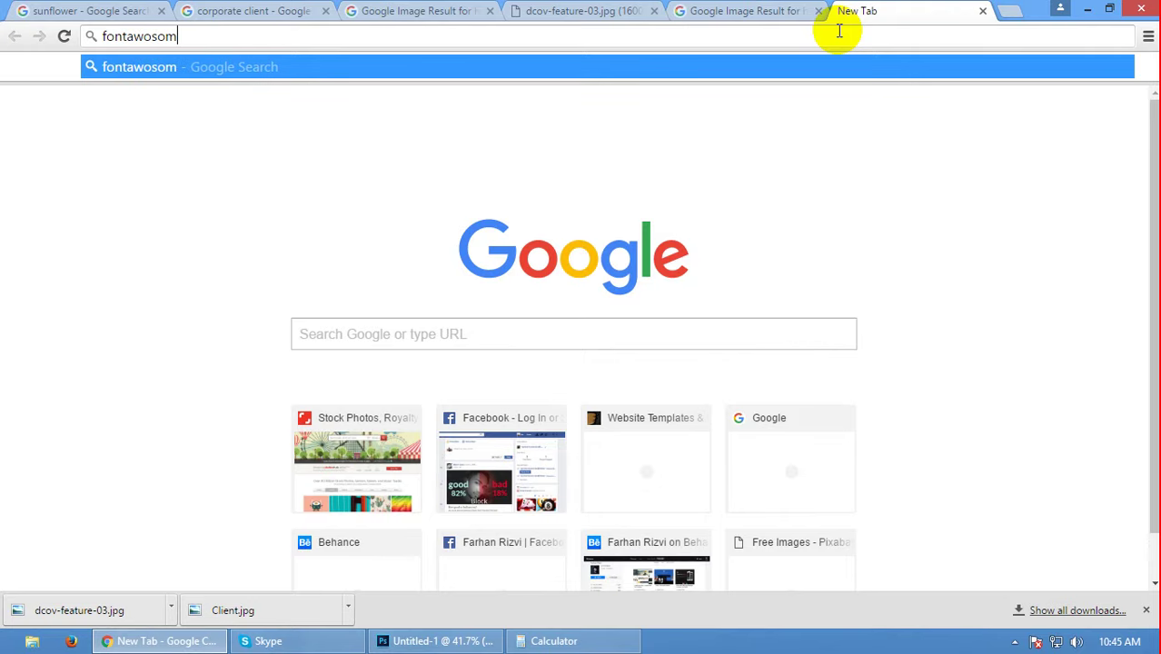
{"action": "type", "text": "e chec"}
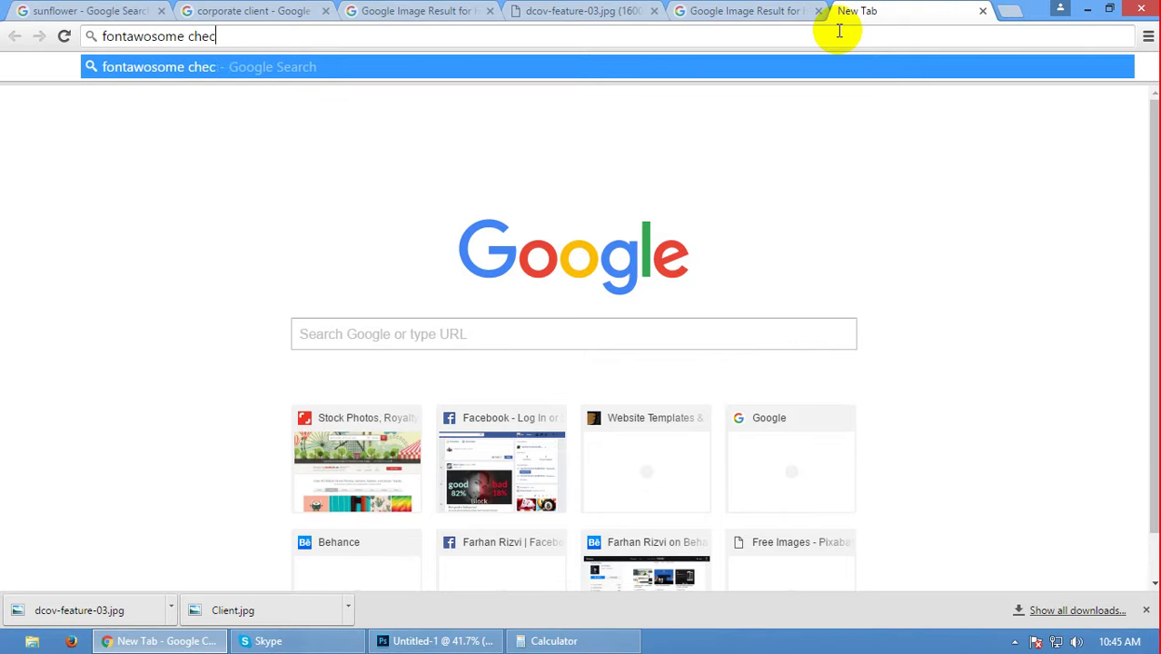
{"action": "type", "text": "t she"}
{"action": "key", "text": "Return"}
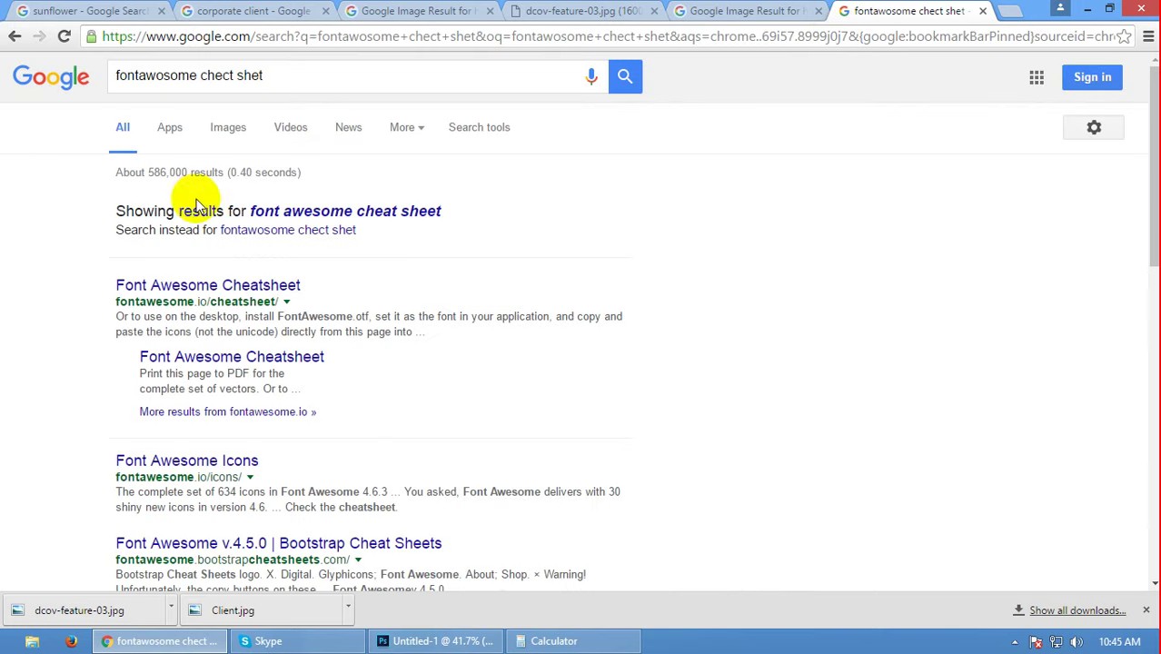
{"action": "left_click", "coordinate": [299, 210]}
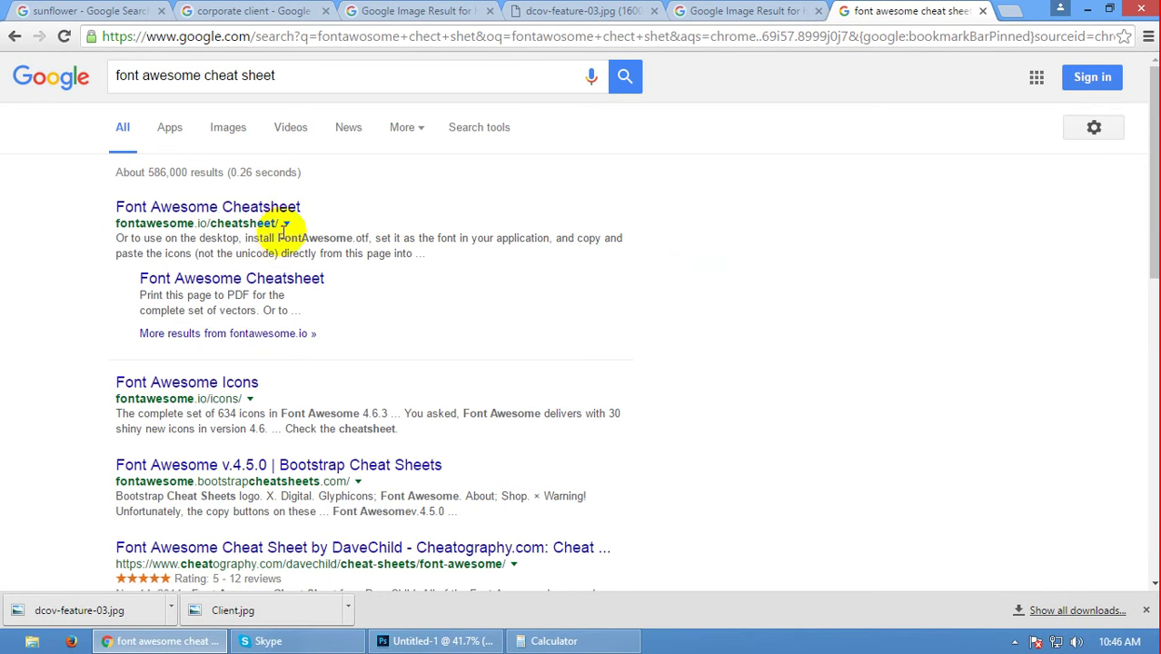
- Open the fontawesome.io 4.6.3 cheatsheet and scroll through its icon list
{"action": "left_click", "coordinate": [291, 206]}
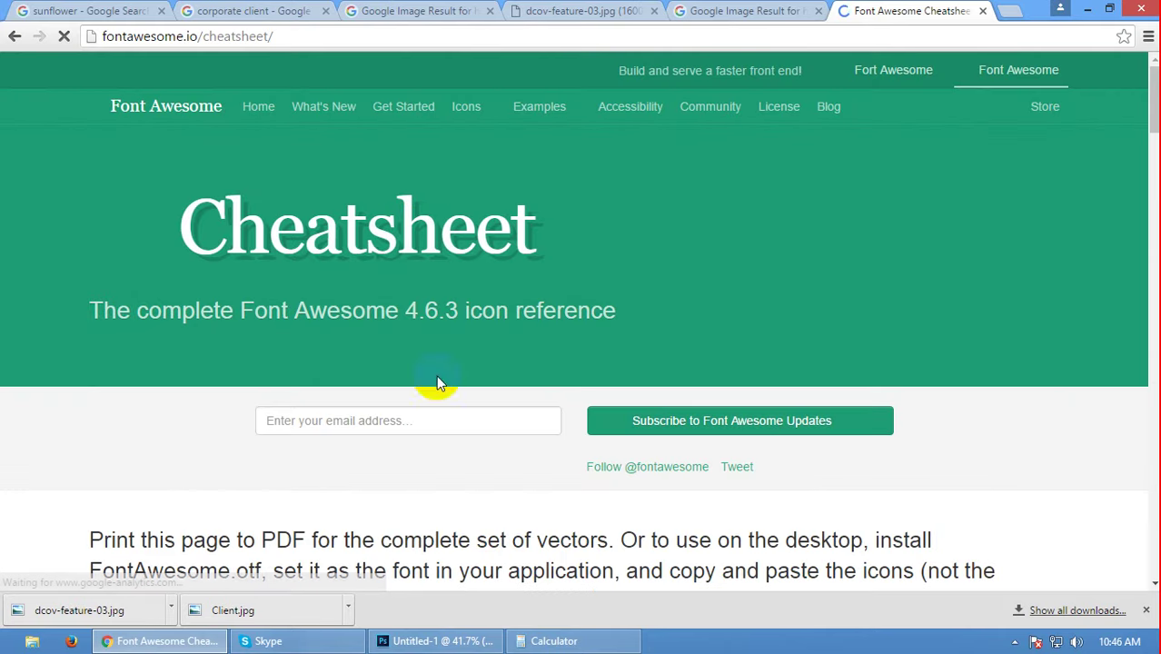
{"action": "scroll", "coordinate": [397, 440], "scroll_direction": "down", "scroll_amount": 5}
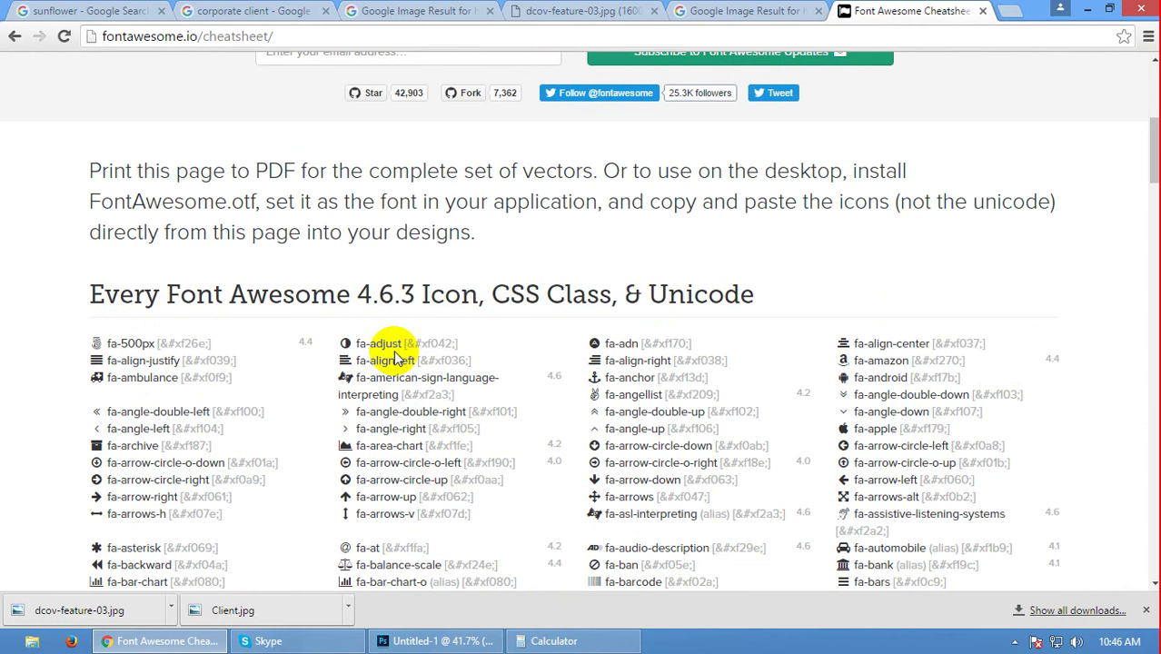
{"action": "scroll", "coordinate": [395, 357], "scroll_direction": "down", "scroll_amount": 3}
{"action": "scroll", "coordinate": [395, 357], "scroll_direction": "down", "scroll_amount": 1}
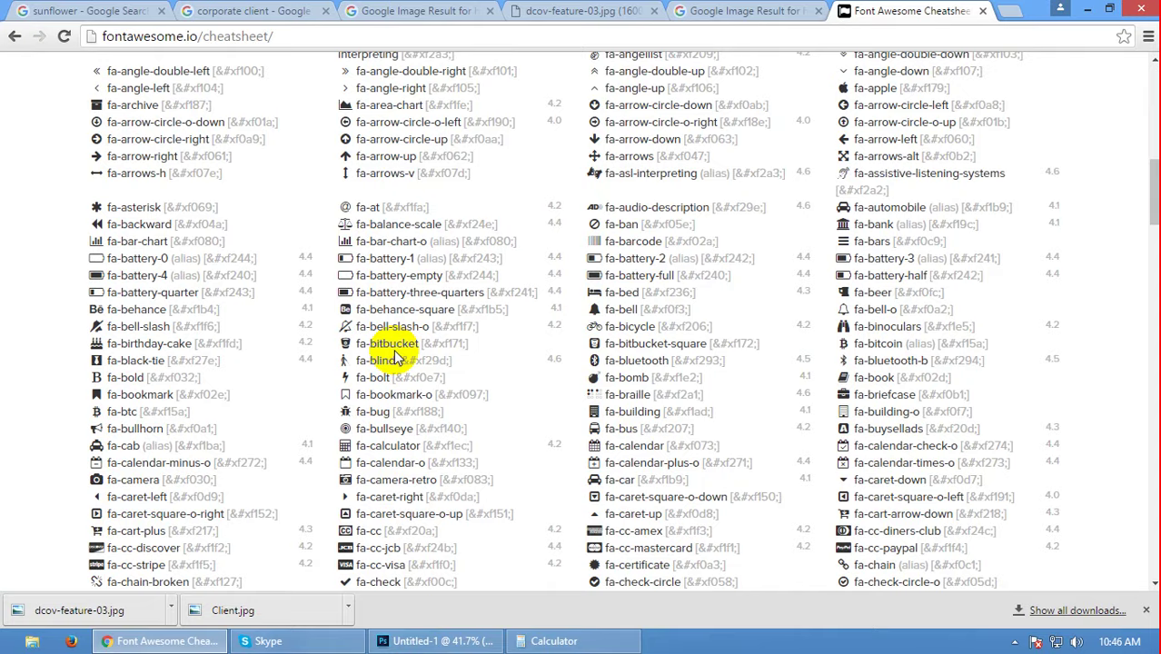
{"action": "scroll", "coordinate": [396, 357], "scroll_direction": "down", "scroll_amount": 2}
{"action": "scroll", "coordinate": [396, 357], "scroll_direction": "down", "scroll_amount": 3}
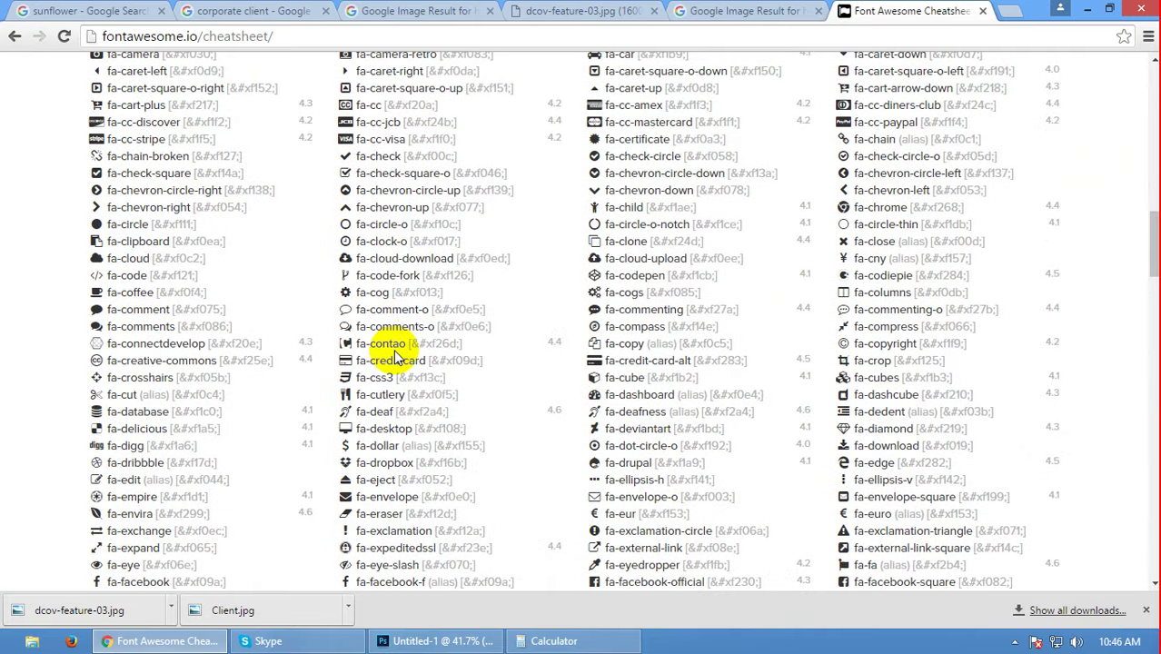
{"action": "scroll", "coordinate": [395, 357], "scroll_direction": "down", "scroll_amount": 5}
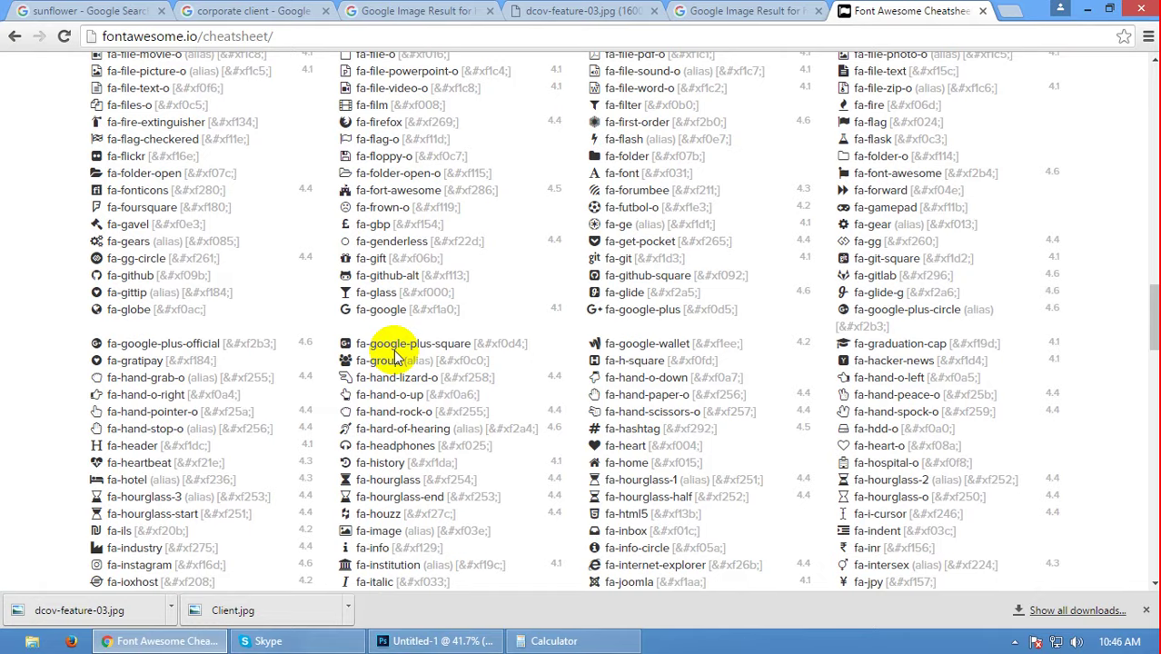
{"action": "scroll", "coordinate": [395, 357], "scroll_direction": "down", "scroll_amount": 3}
{"action": "scroll", "coordinate": [395, 357], "scroll_direction": "down", "scroll_amount": 3}
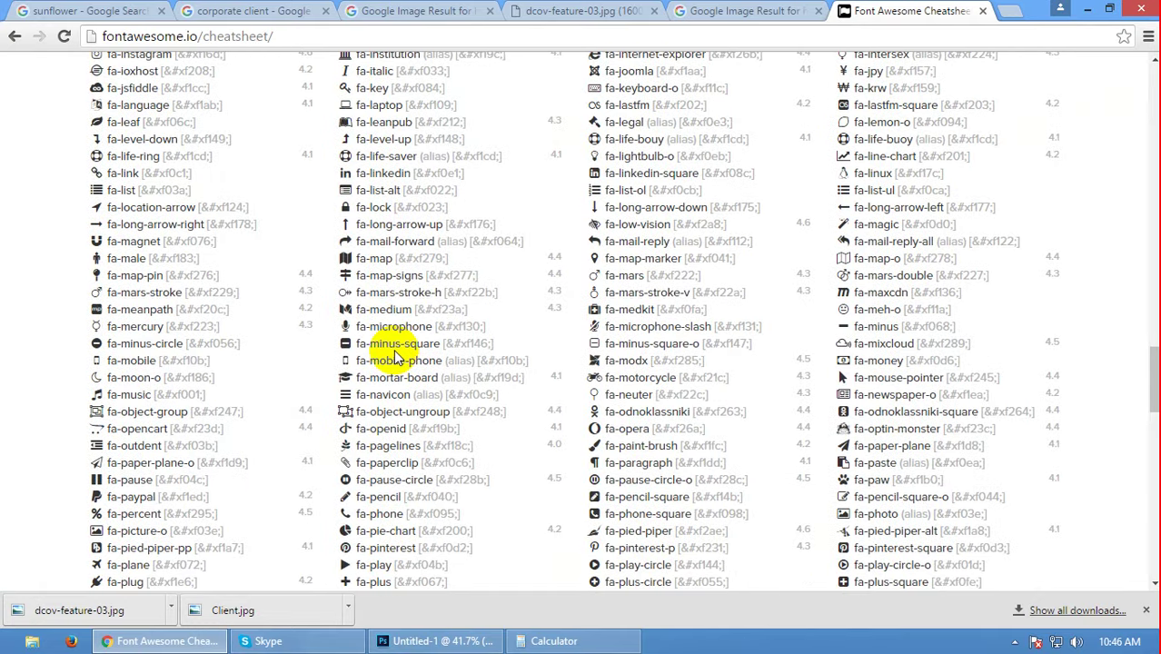
{"action": "scroll", "coordinate": [395, 357], "scroll_direction": "down", "scroll_amount": 5}
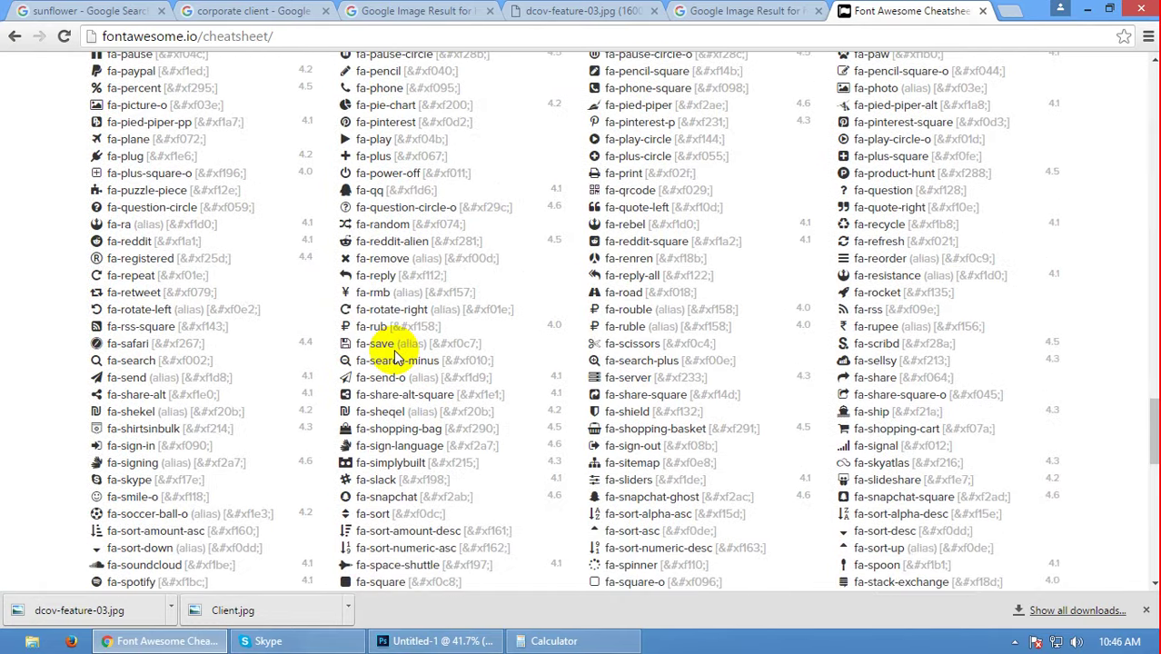
{"action": "scroll", "coordinate": [395, 357], "scroll_direction": "down", "scroll_amount": 5}
{"action": "scroll", "coordinate": [393, 349], "scroll_direction": "down", "scroll_amount": 5}
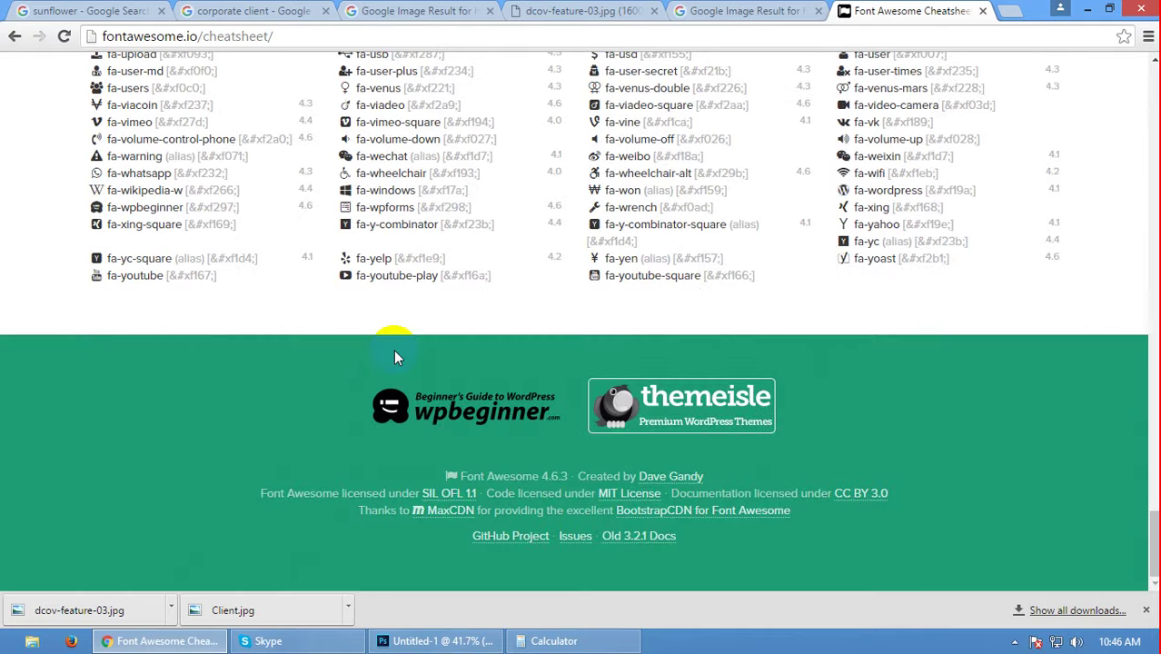
{"action": "scroll", "coordinate": [445, 168], "scroll_direction": "up", "scroll_amount": 7}
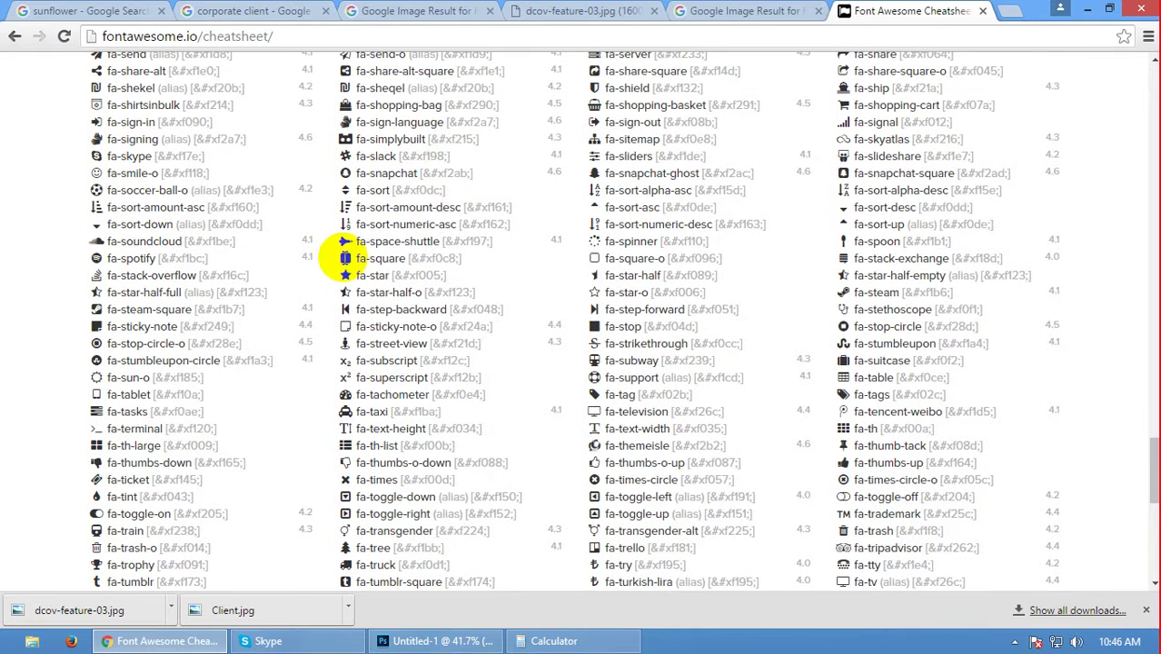
- Paste the copied icon before Chair in the list and select the glyph
{"action": "key", "text": "alt+Tab"}
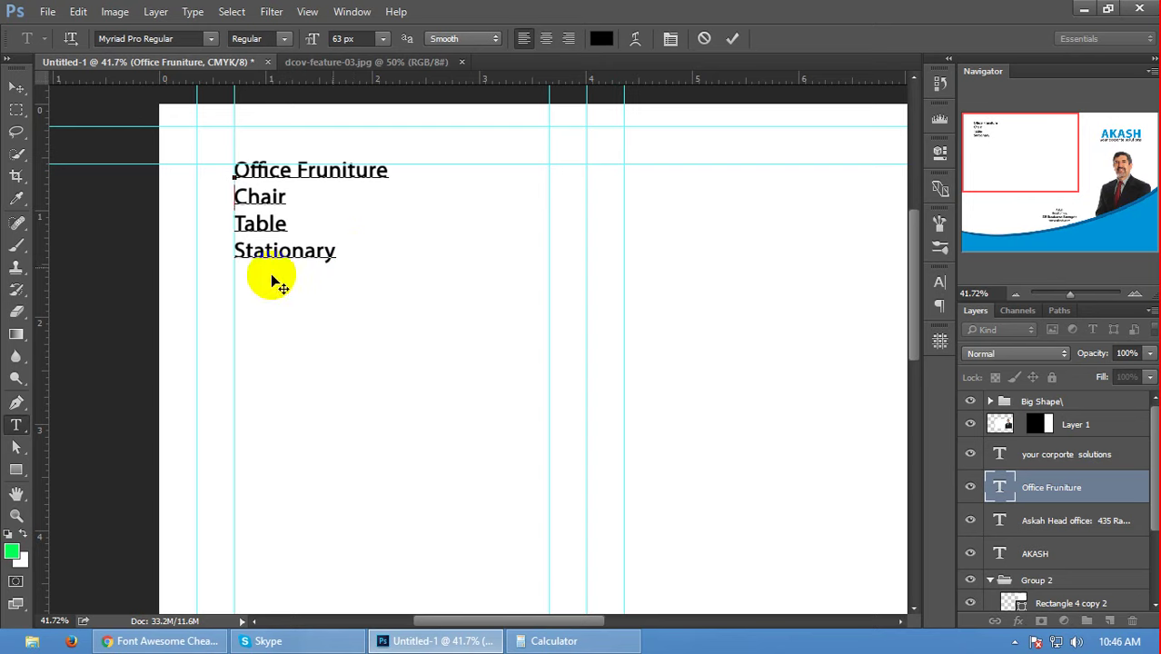
{"action": "left_click", "coordinate": [234, 198]}
{"action": "key", "text": "ctrl+v"}
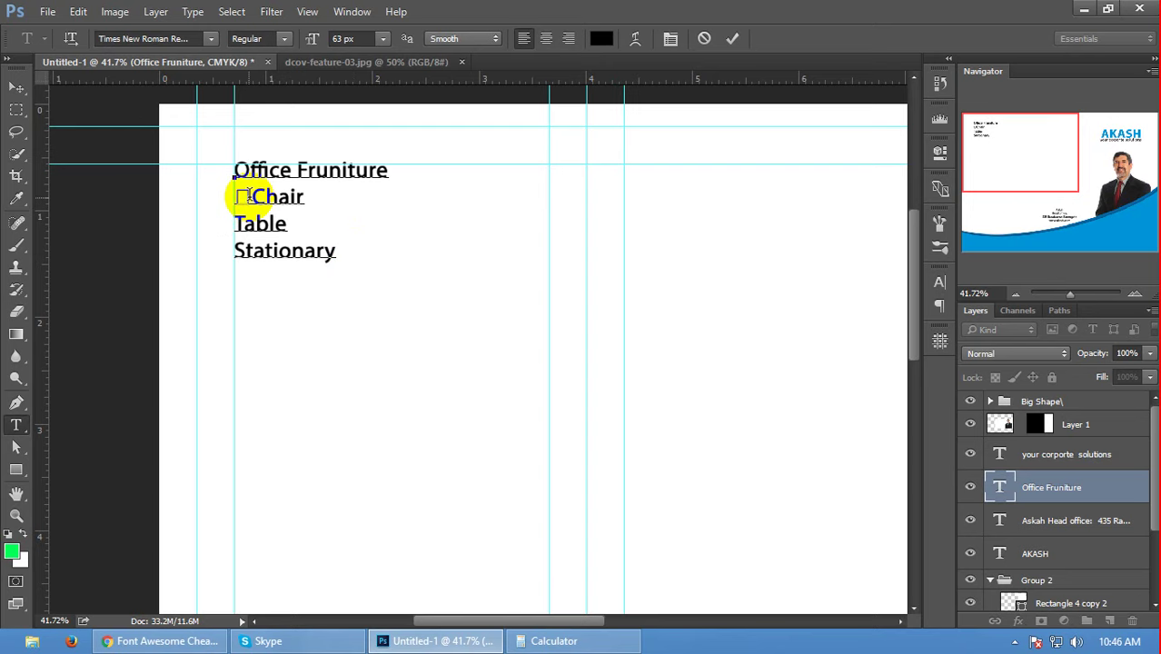
{"action": "left_click_drag", "start_coordinate": [234, 200], "coordinate": [251, 198]}
- Search the font list for 'font' and 'sym' to find a symbol font
{"action": "type", "text": "f"}
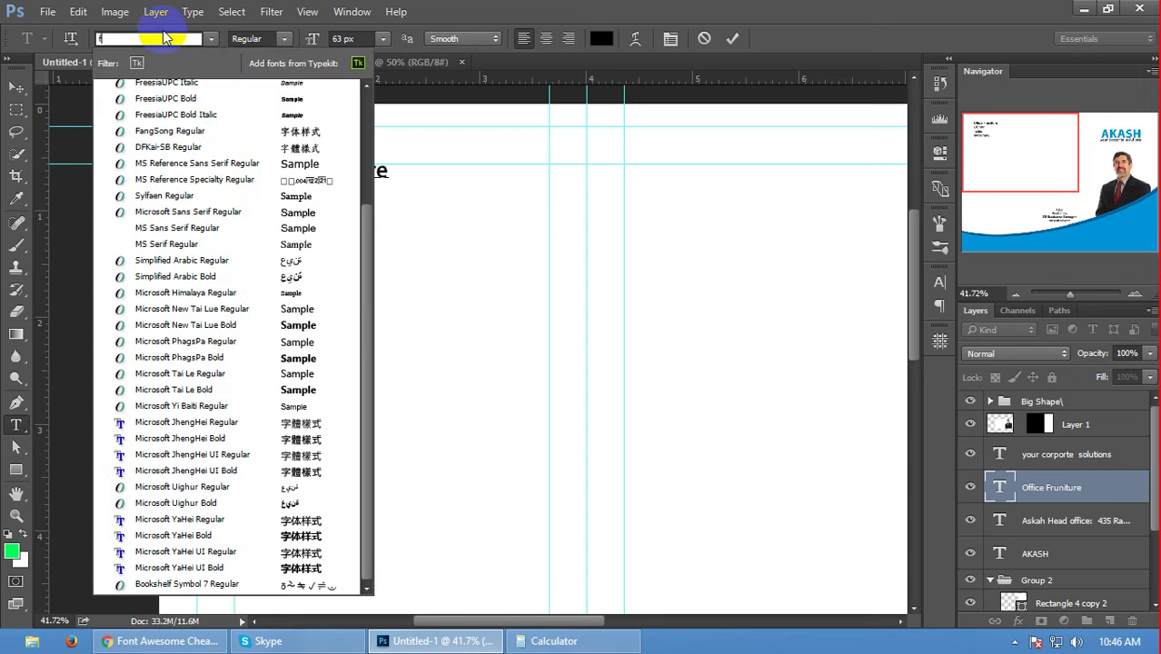
{"action": "type", "text": "ont"}
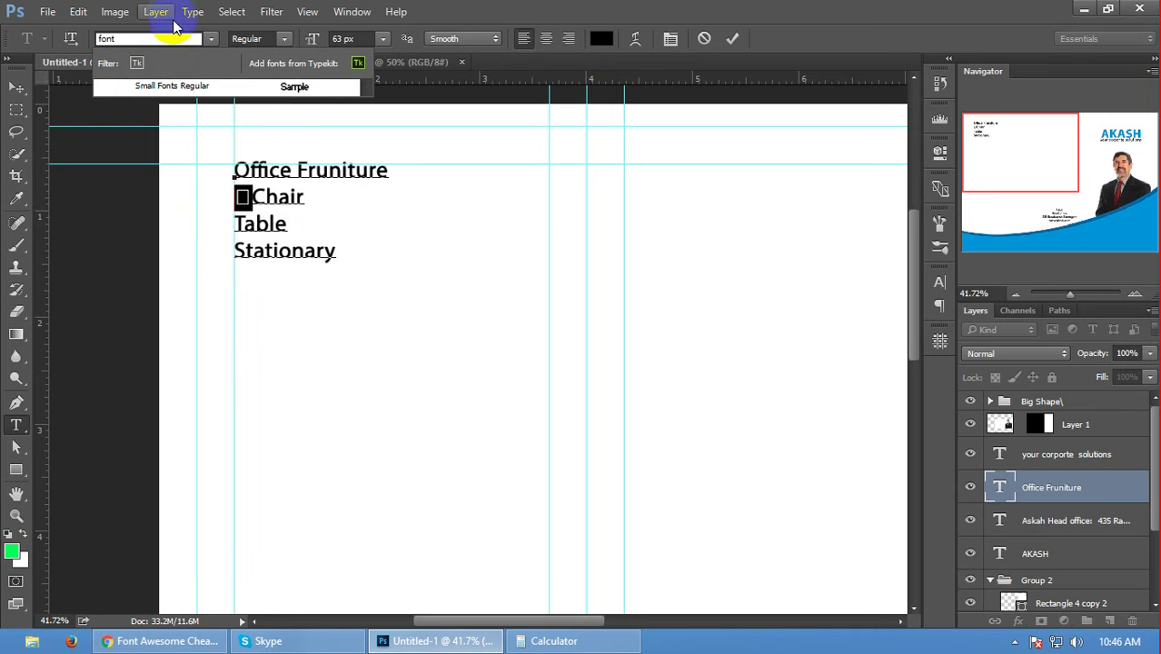
{"action": "left_click", "coordinate": [179, 86]}
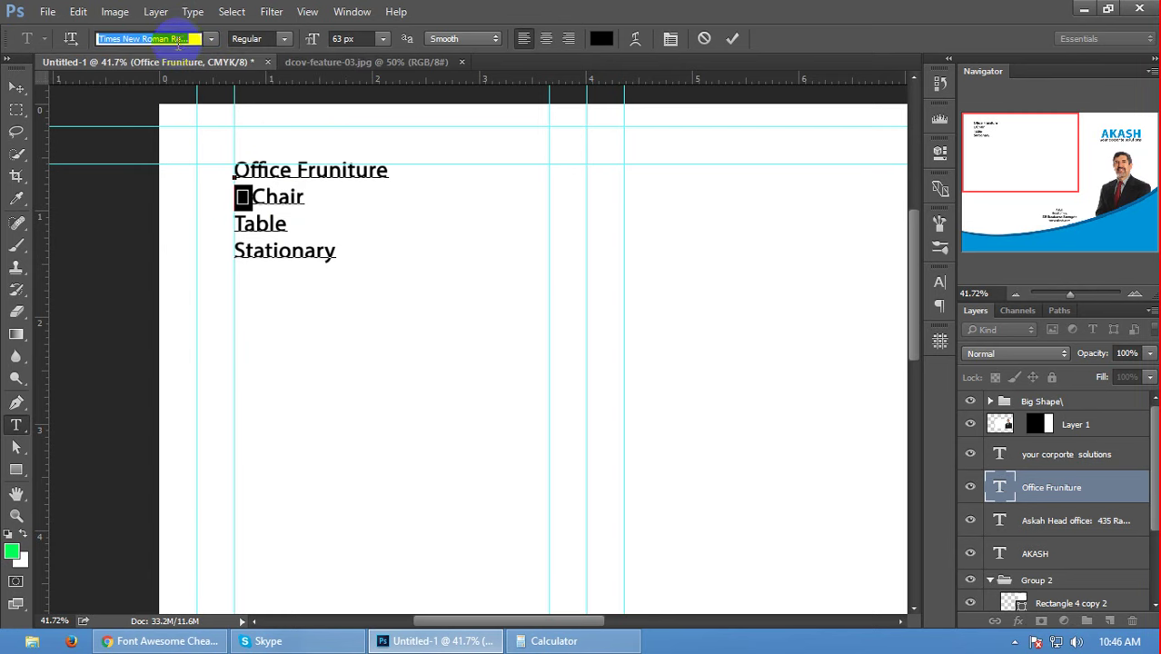
{"action": "type", "text": "font"}
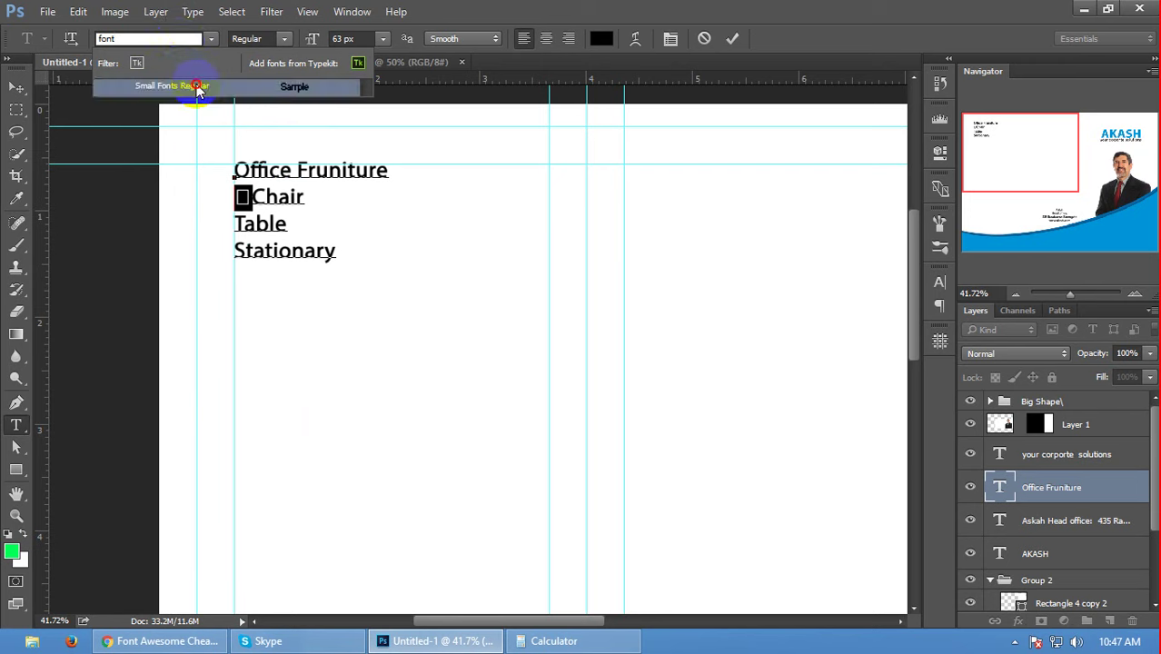
{"action": "left_click", "coordinate": [181, 85]}
{"action": "left_click", "coordinate": [238, 254]}
{"action": "left_click_drag", "start_coordinate": [238, 255], "coordinate": [242, 199]}
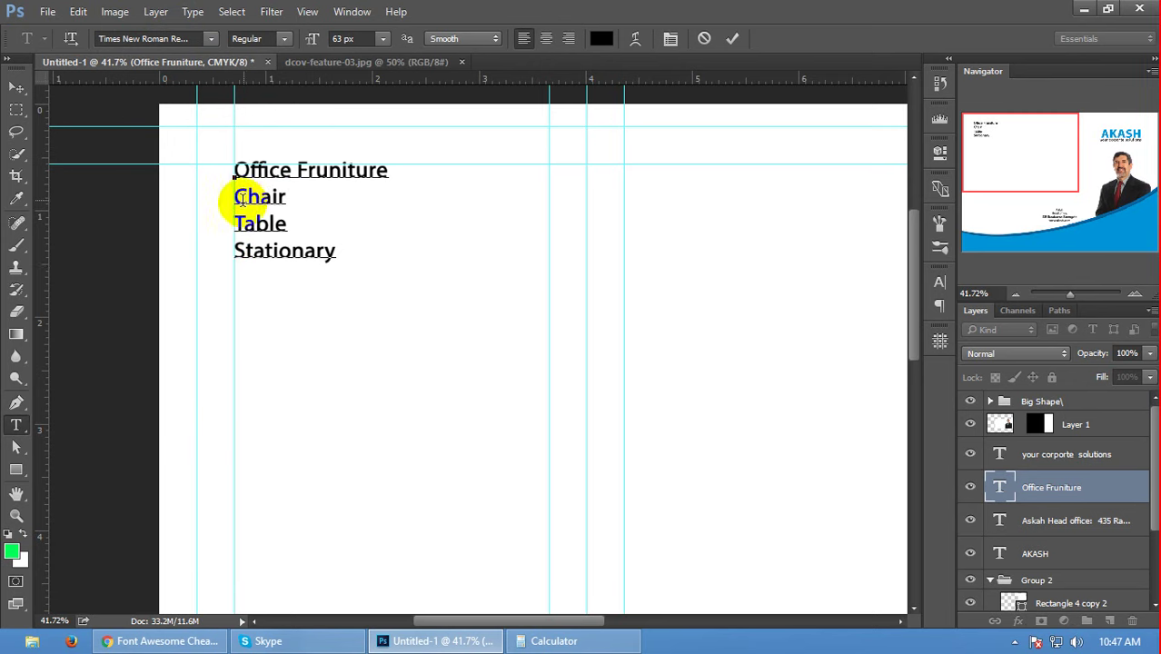
{"action": "left_click", "coordinate": [234, 198]}
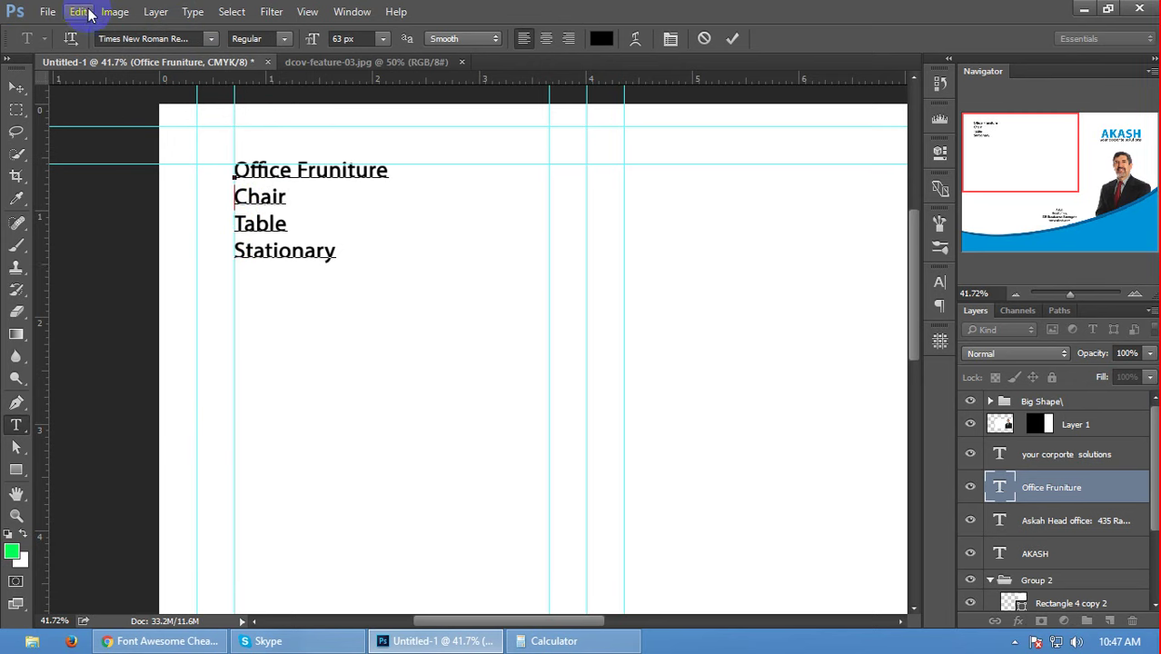
{"action": "mouse_move", "coordinate": [222, 182]}
{"action": "left_mouse_down"}
{"action": "mouse_move", "coordinate": [238, 195]}
{"action": "mouse_move", "coordinate": [186, 116]}
{"action": "left_mouse_up"}
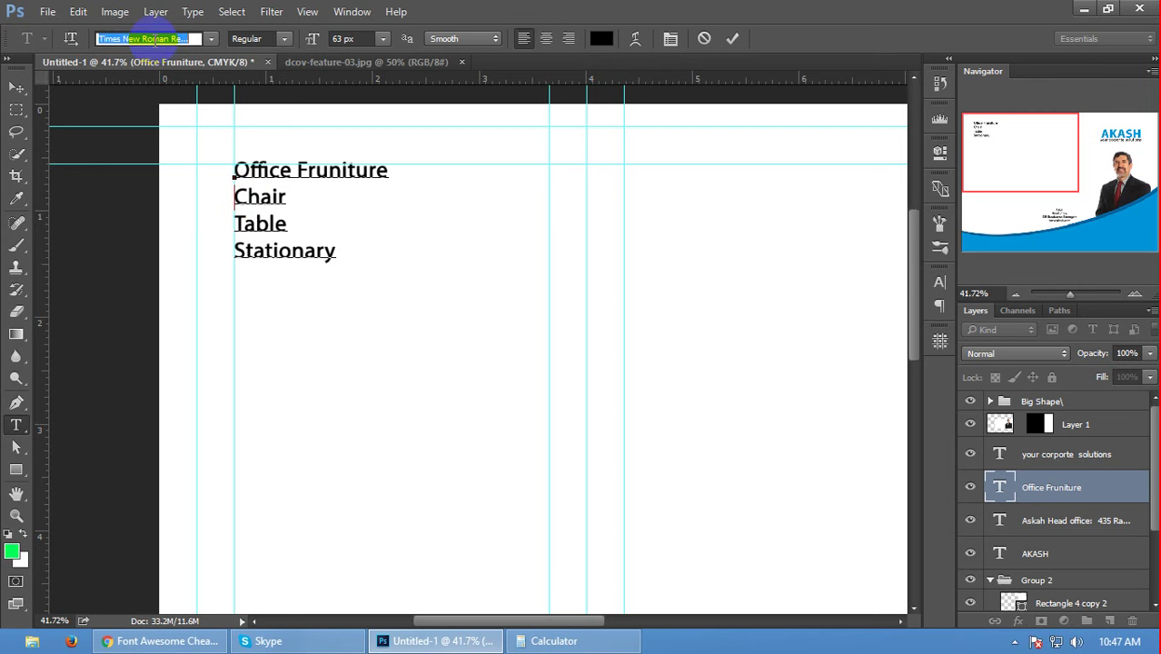
{"action": "type", "text": "sym"}
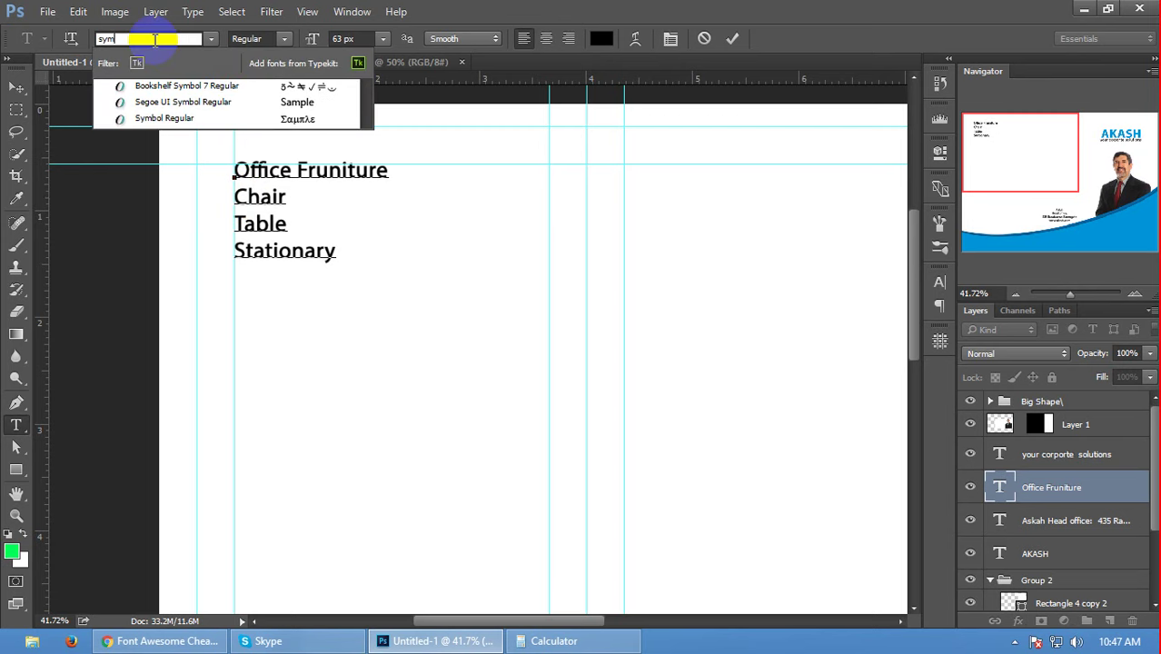
- Replace, then remove, the Symbol glyph at the start of the Chair line
{"action": "left_click", "coordinate": [195, 119]}
{"action": "double_click", "coordinate": [255, 221]}
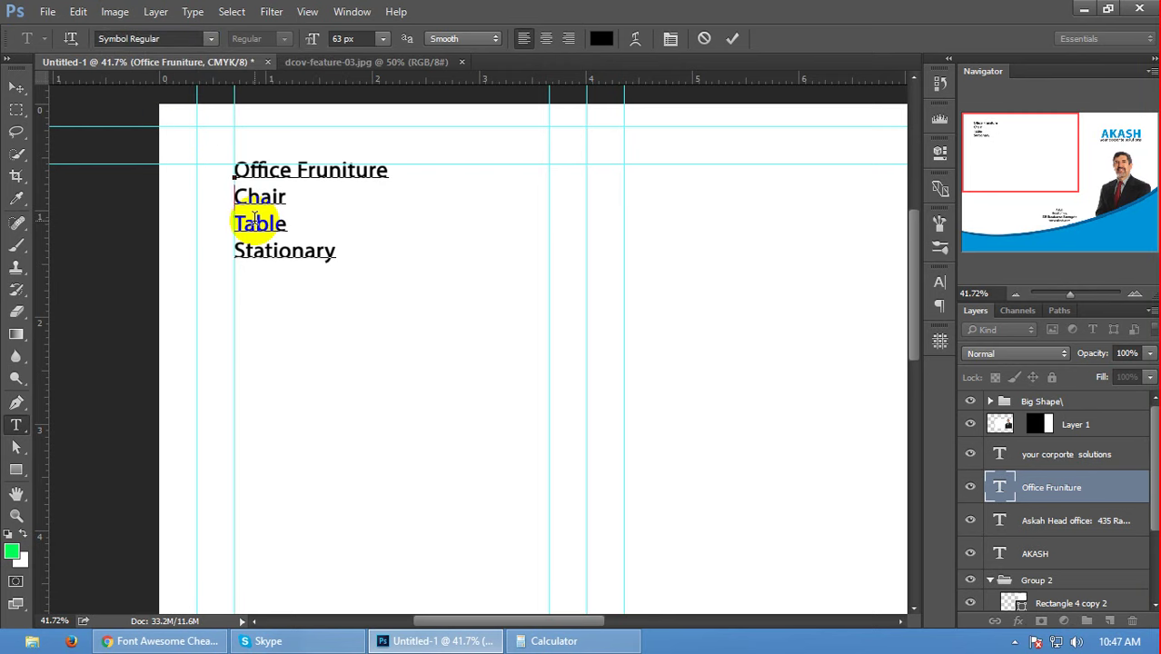
{"action": "left_click_drag", "start_coordinate": [234, 196], "coordinate": [244, 197]}
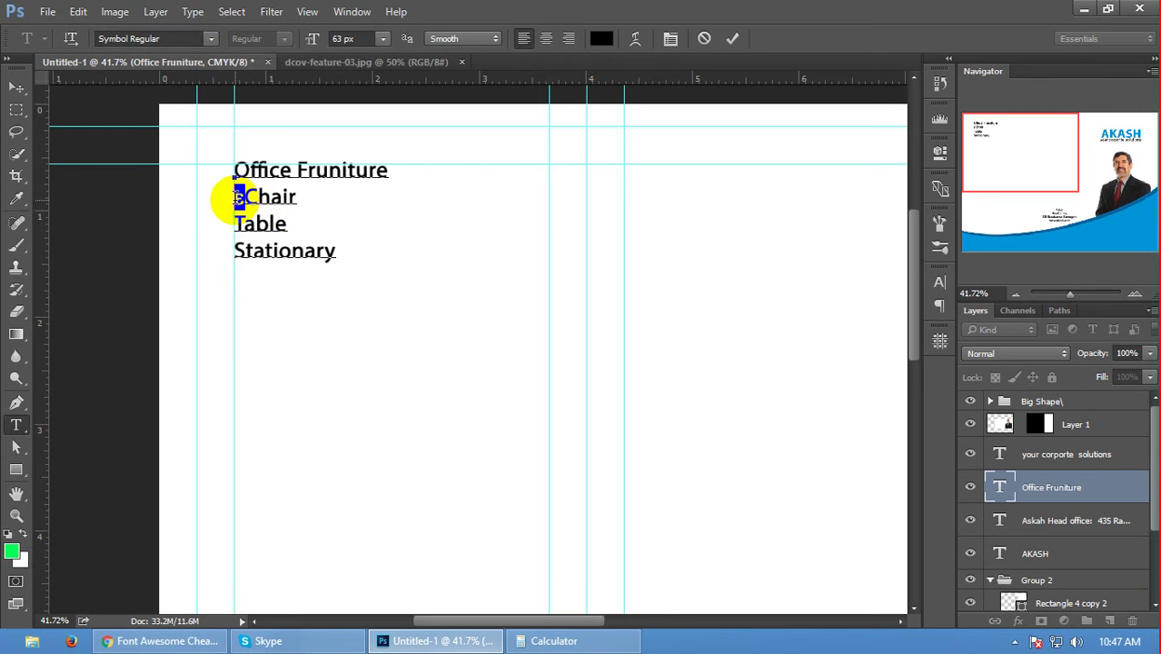
{"action": "key", "text": "ctrl+v"}
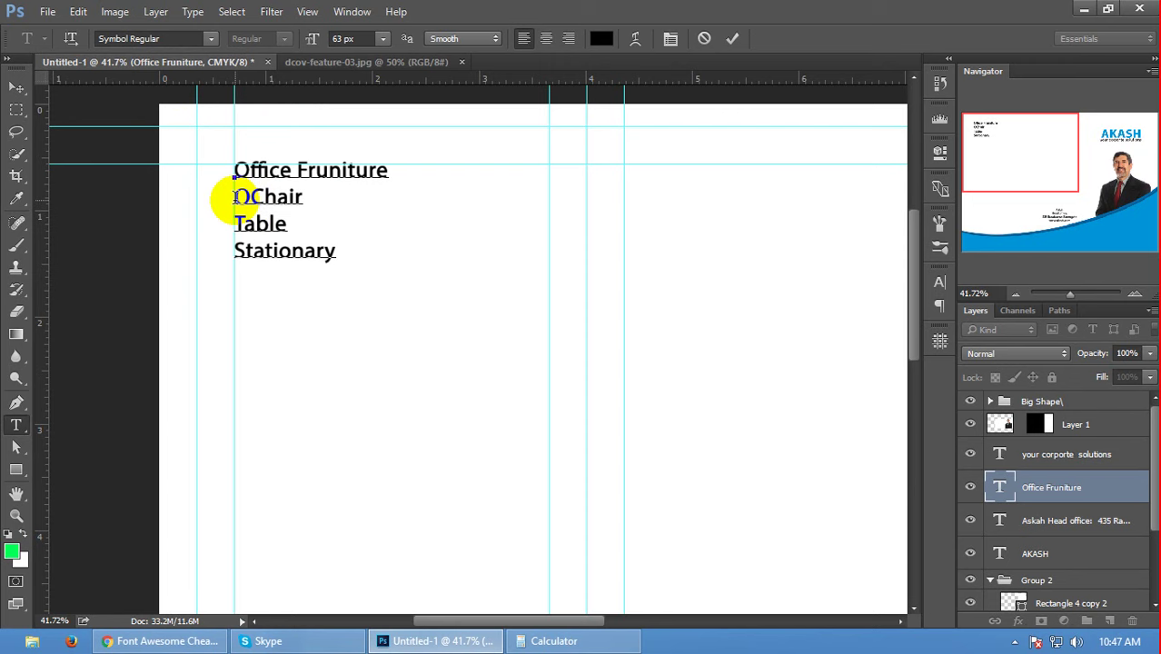
{"action": "key", "text": "BackSpace"}
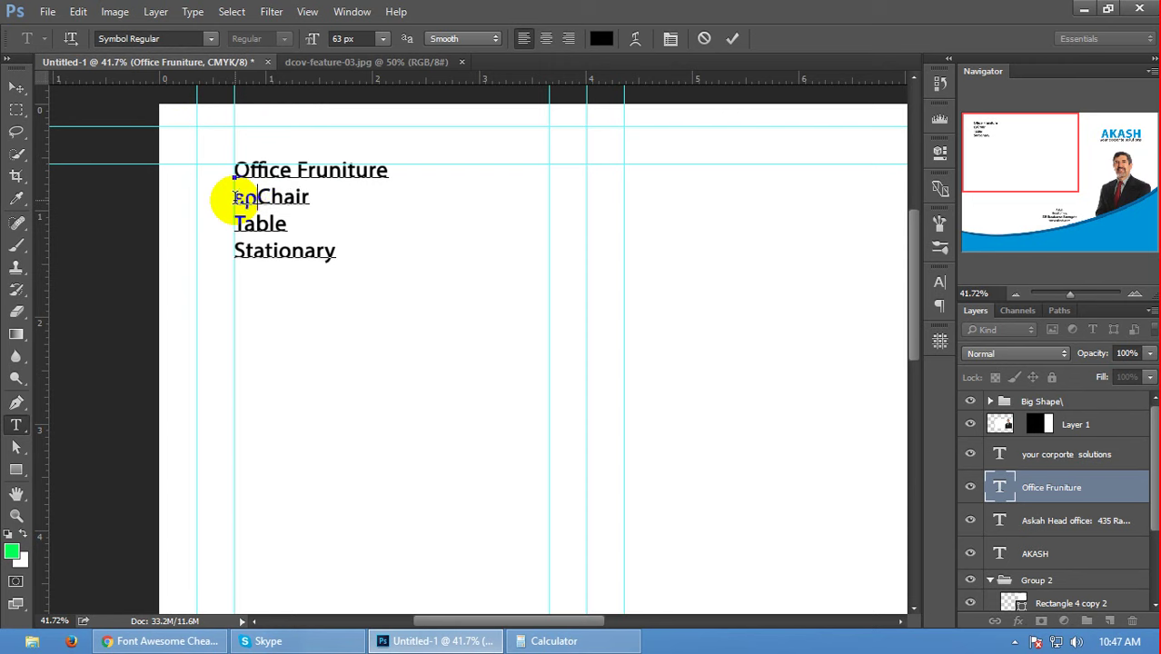
- Delete the remaining stray symbol characters so the line starts with Chair
{"action": "left_click_drag", "start_coordinate": [235, 204], "coordinate": [264, 236]}
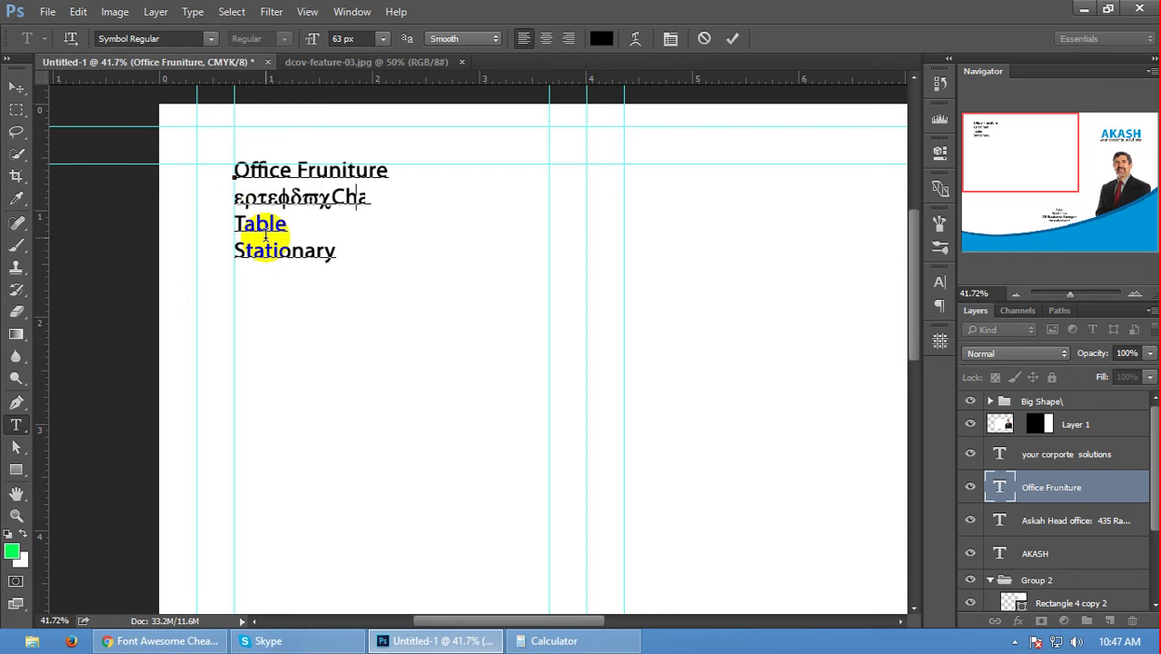
{"action": "type", "text": "xb b"}
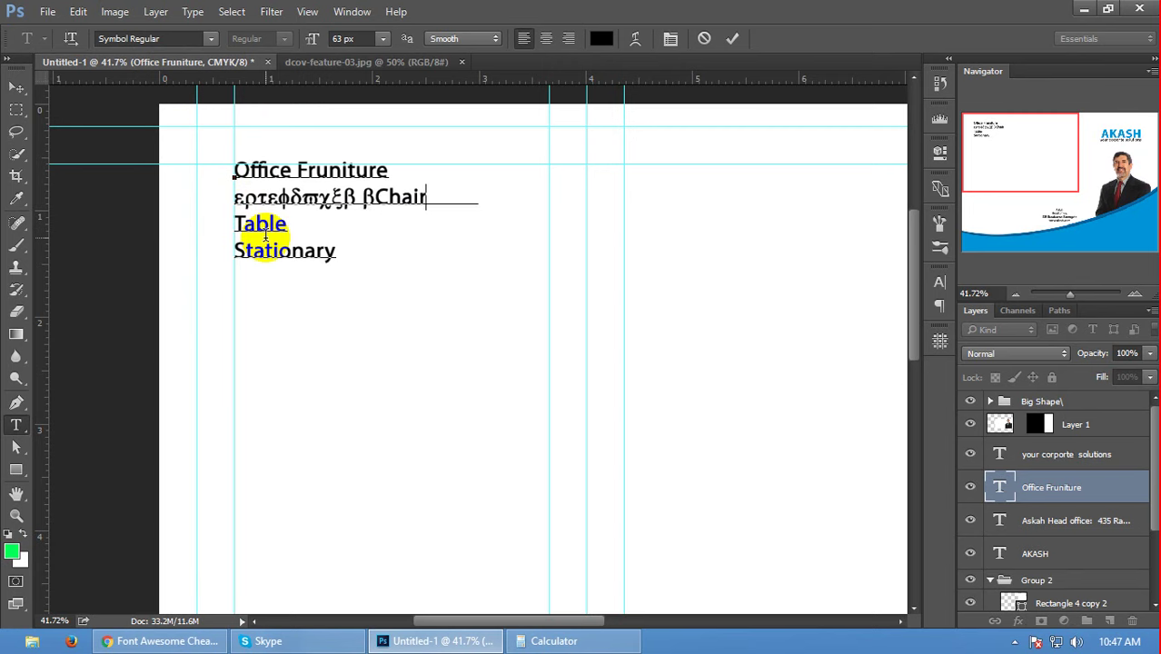
{"action": "type", "text": "bfhgf"}
{"action": "mouse_move", "coordinate": [413, 197]}
{"action": "left_mouse_down"}
{"action": "mouse_move", "coordinate": [436, 194]}
{"action": "mouse_move", "coordinate": [193, 189]}
{"action": "left_mouse_up"}
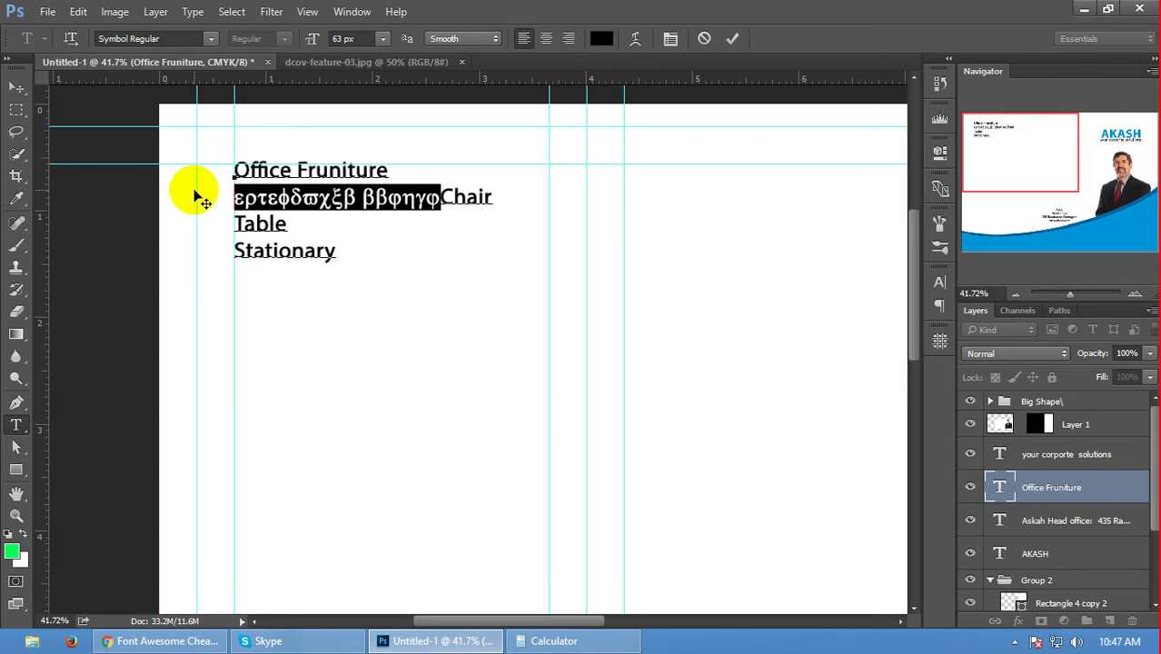
{"action": "key", "text": "BackSpace"}
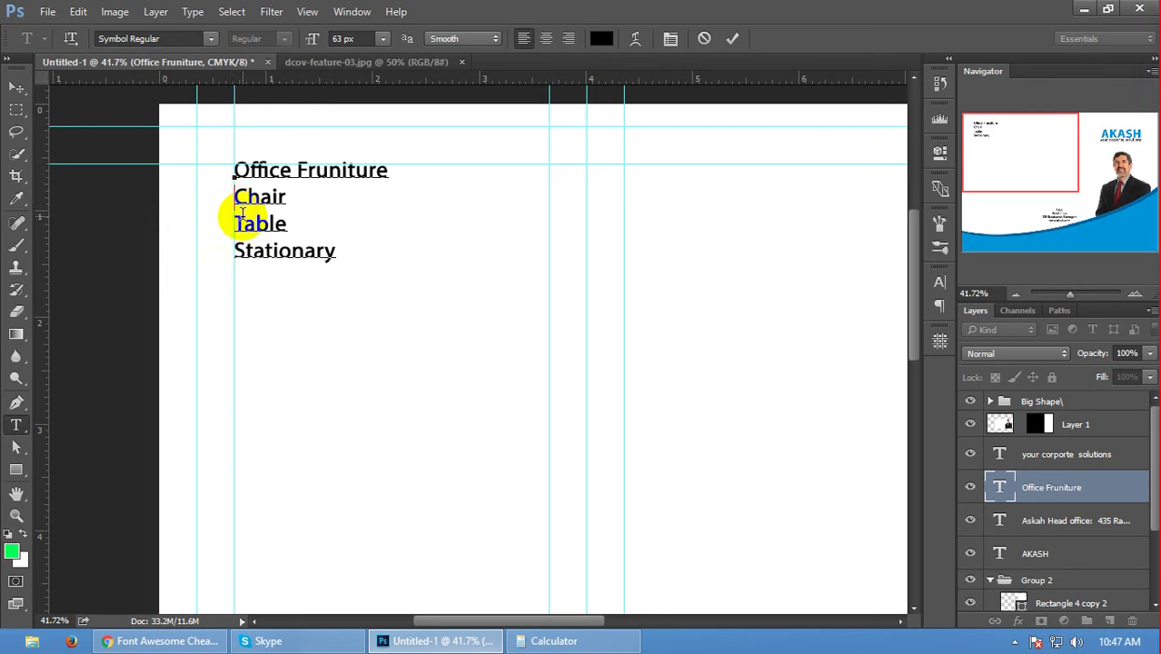
{"action": "left_click_drag", "start_coordinate": [231, 202], "coordinate": [240, 210]}
{"action": "left_click", "coordinate": [235, 197]}
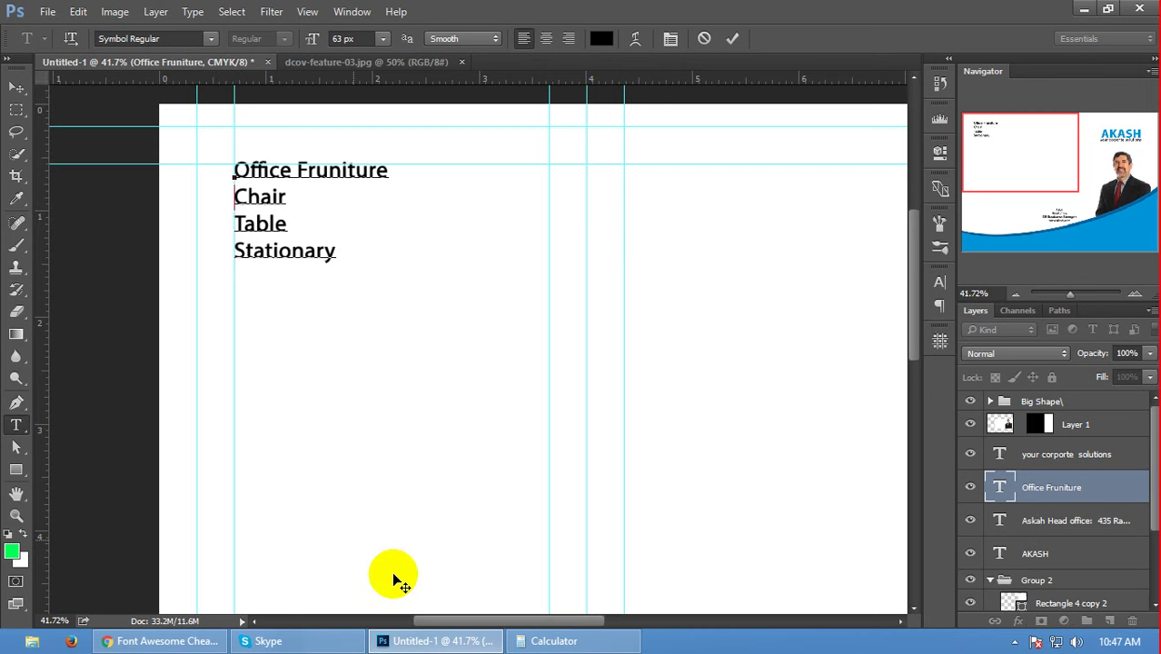
- Re-select the list lines, accidentally deleting Chair, and undo to restore it
{"action": "left_click", "coordinate": [15, 87]}
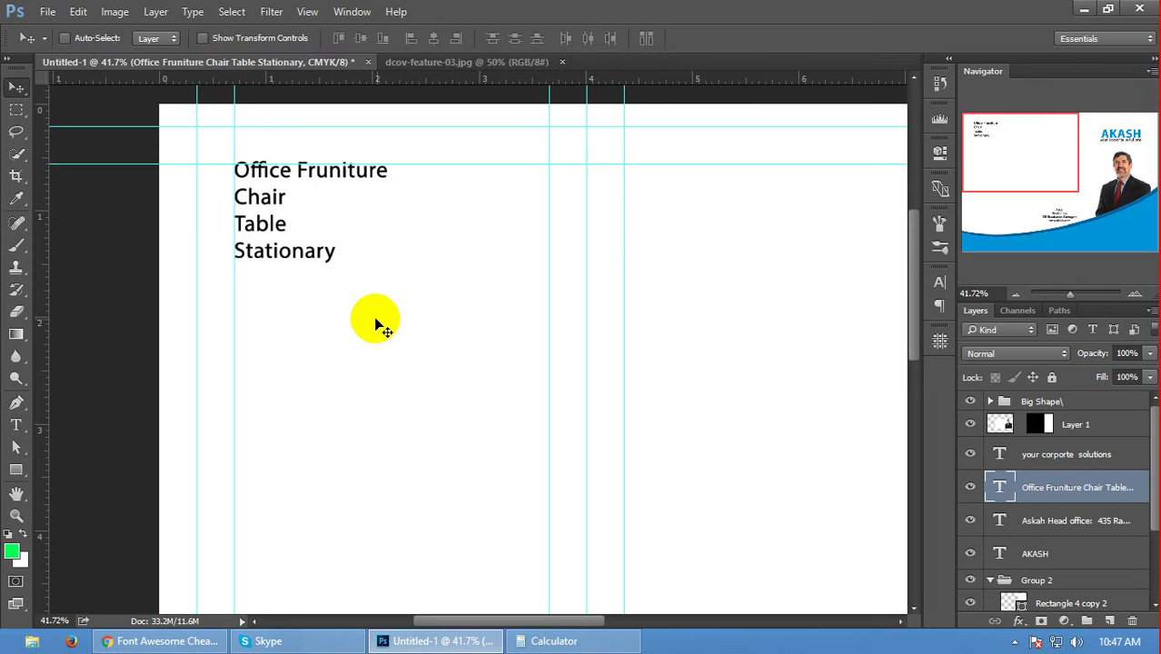
{"action": "left_click", "coordinate": [16, 425]}
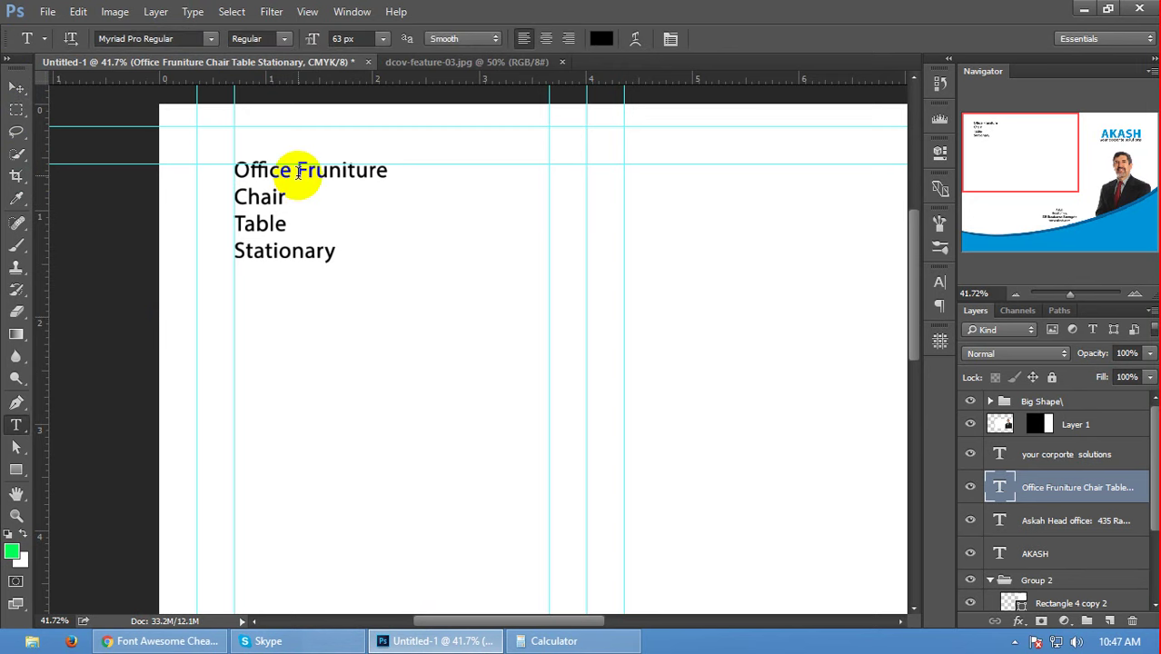
{"action": "triple_click", "coordinate": [299, 173]}
{"action": "scroll", "coordinate": [186, 240], "scroll_direction": "down", "scroll_amount": 1}
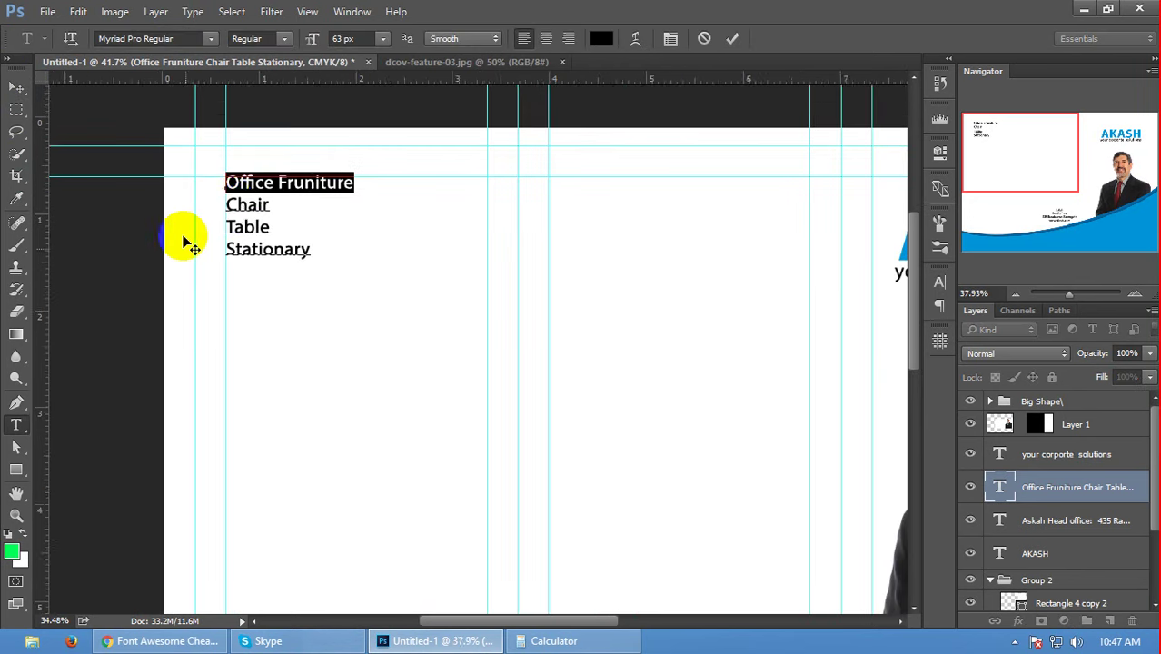
{"action": "left_click", "coordinate": [15, 86]}
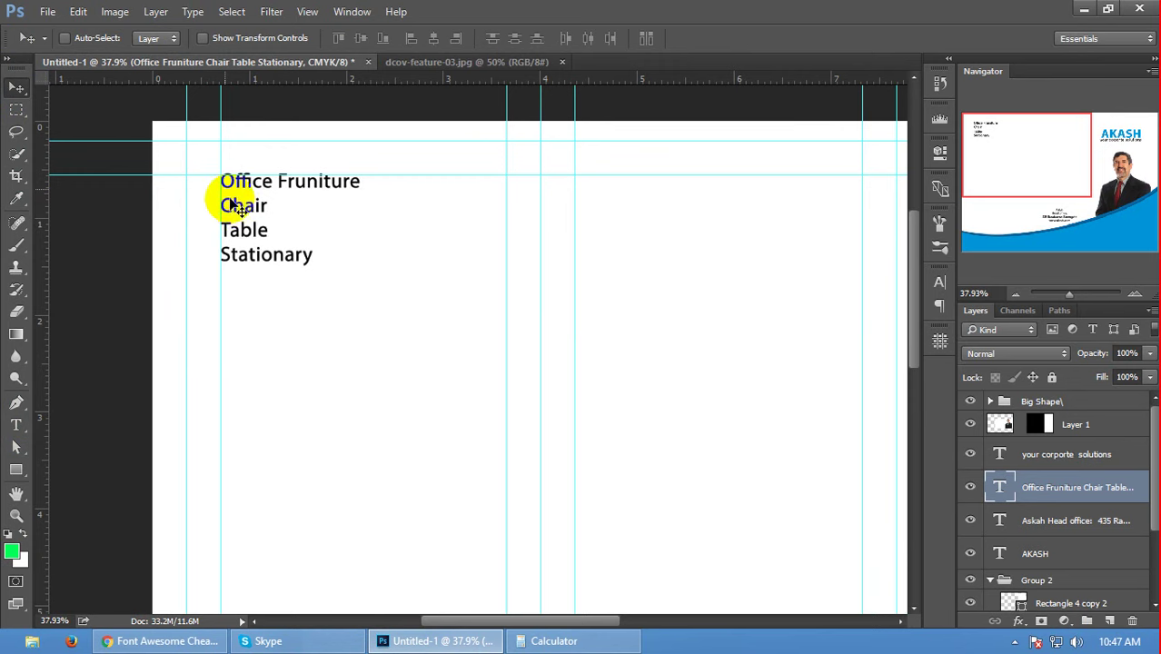
{"action": "double_click", "coordinate": [233, 208]}
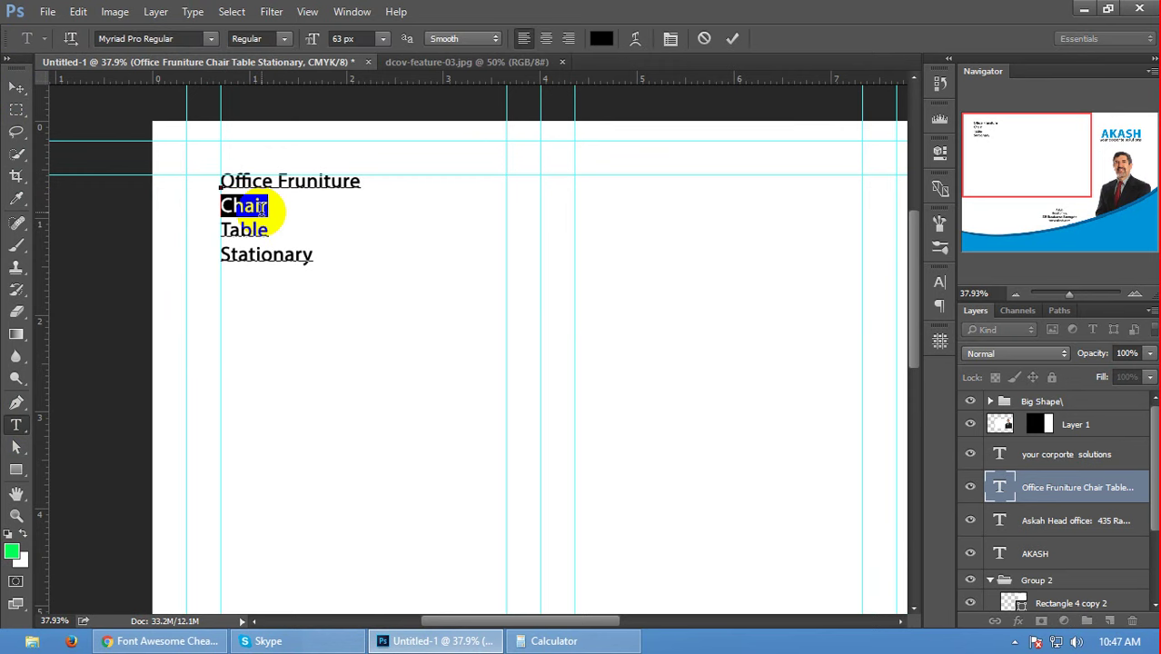
{"action": "key", "text": "BackSpace"}
{"action": "key", "text": "BackSpace"}
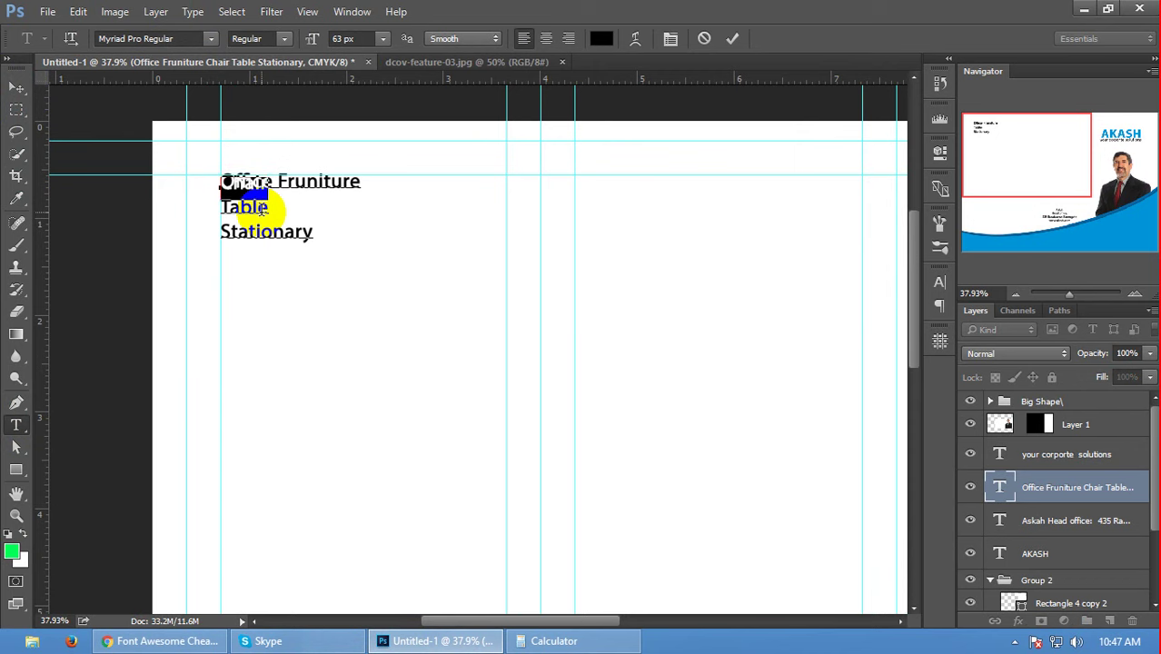
{"action": "key", "text": "ctrl+z"}
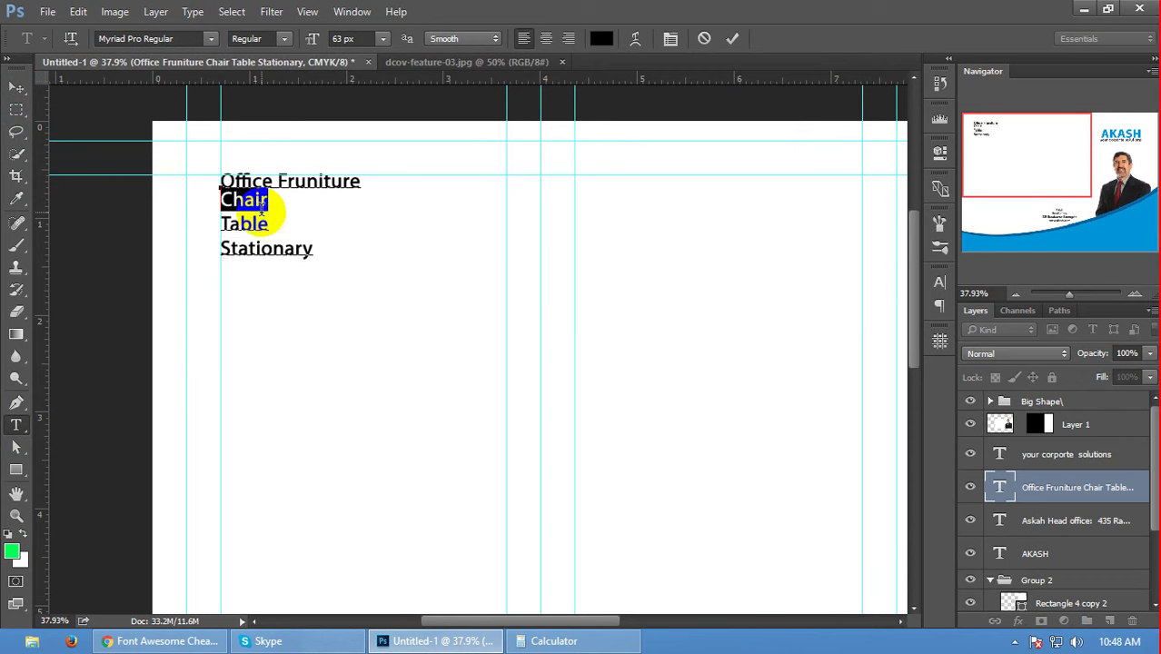
- Loosen the list's leading by three Alt+Down steps and commit
{"action": "key", "text": "alt+Down"}
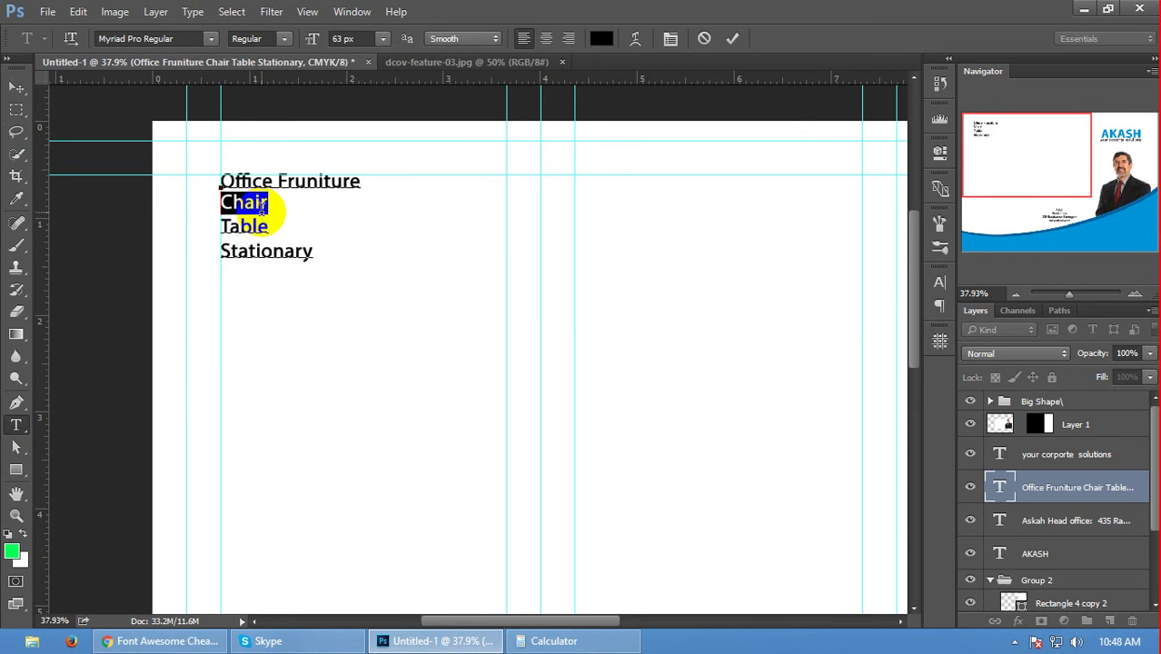
{"action": "key", "text": "alt+Down"}
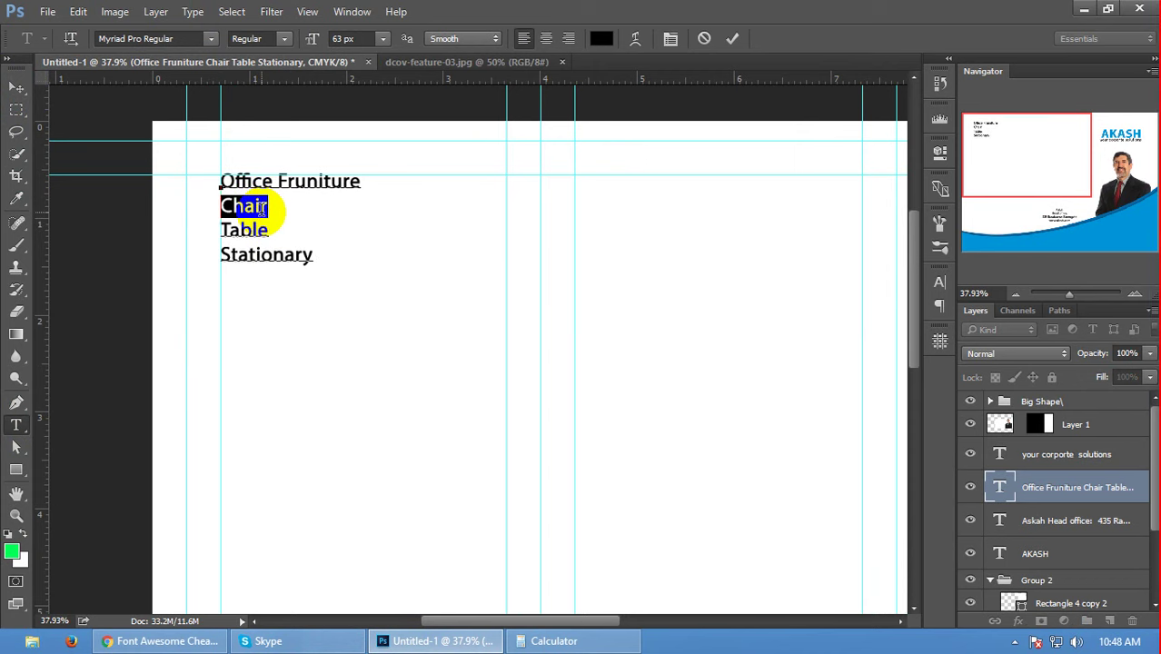
{"action": "key", "text": "alt+Down"}
{"action": "left_click", "coordinate": [732, 38]}
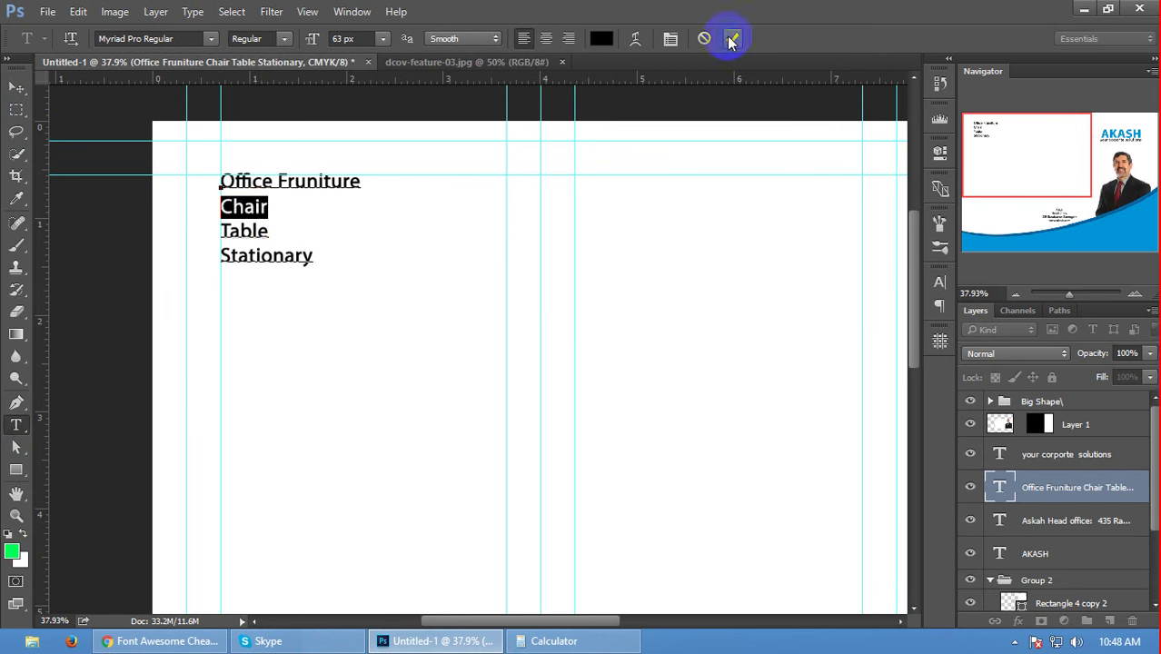
- Enlarge the Office Fruniture heading to 83 px and nudge the text block down
{"action": "left_click", "coordinate": [317, 181]}
{"action": "triple_click", "coordinate": [317, 180]}
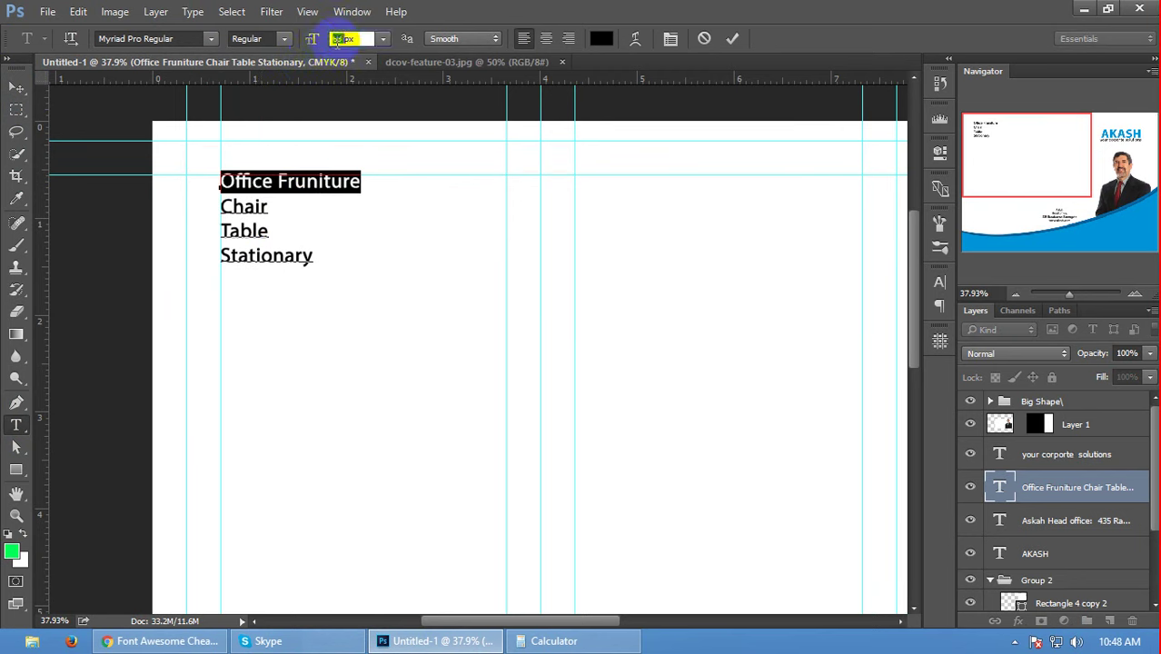
{"action": "type", "text": "80"}
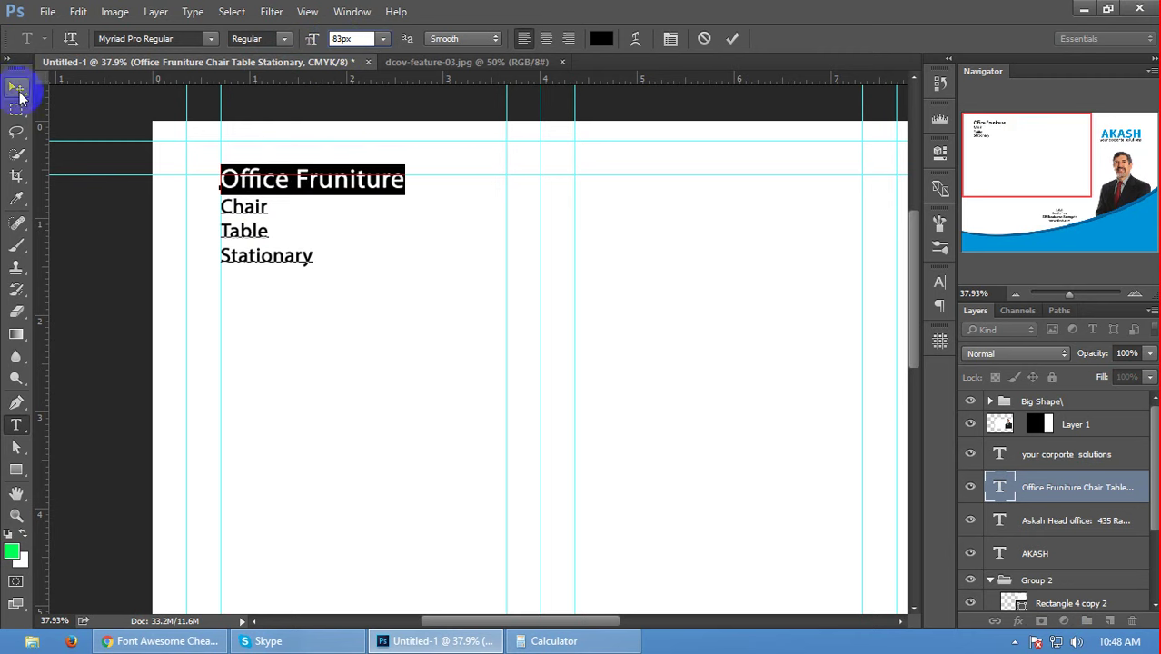
{"action": "left_click", "coordinate": [15, 87]}
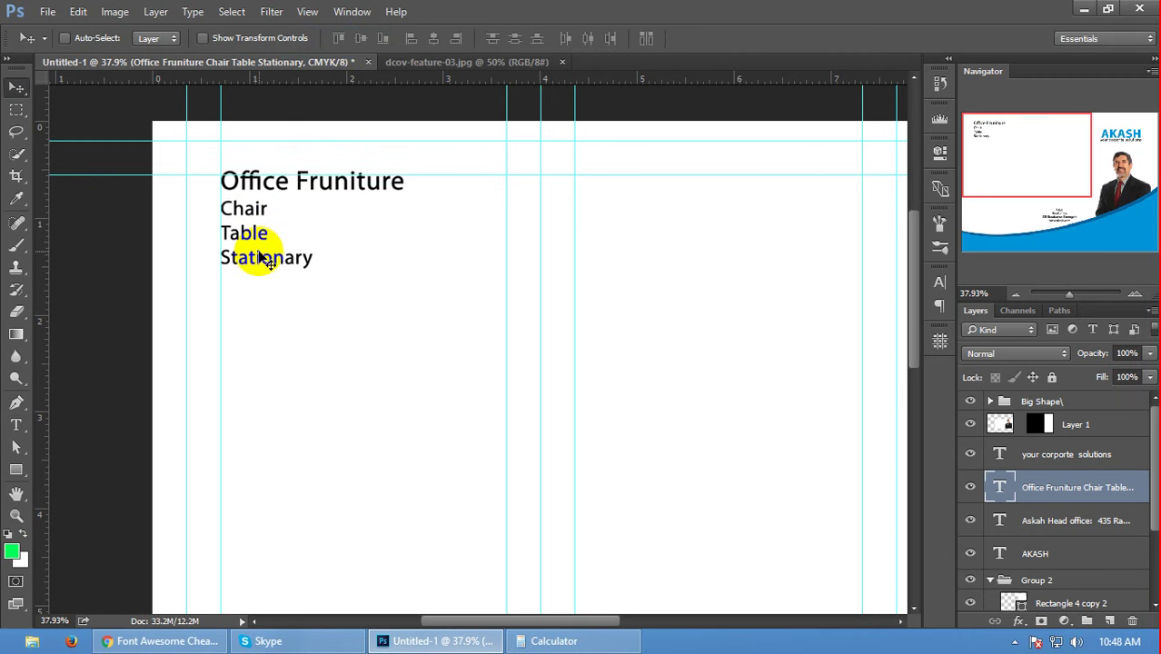
{"action": "key", "text": "shift+Down"}
{"action": "key", "text": "shift+Down"}
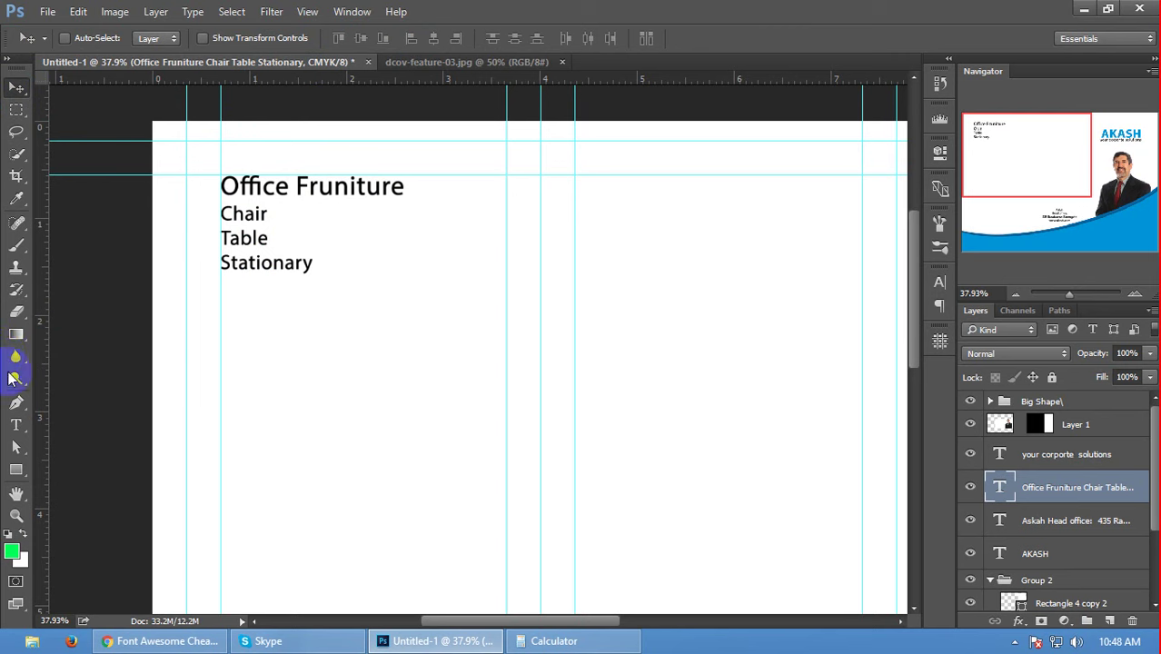
- Colour the heading AKASH blue (#0097db), sampled with the eyedropper from the logo
{"action": "left_click", "coordinate": [16, 424]}
{"action": "triple_click", "coordinate": [334, 185]}
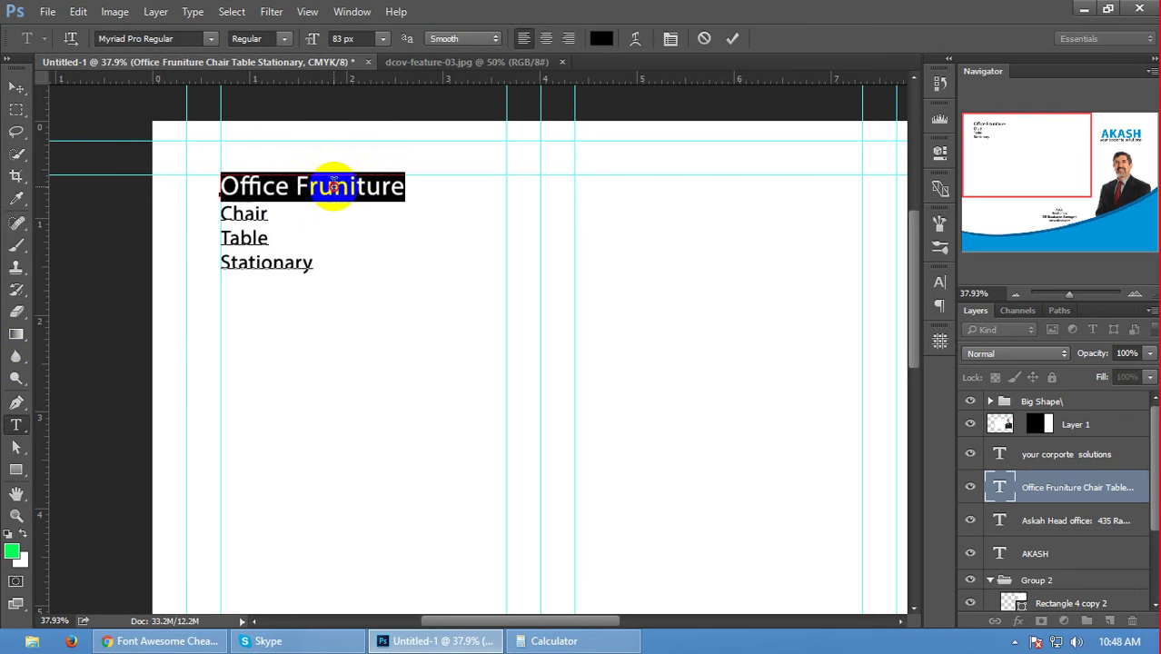
{"action": "left_click", "coordinate": [604, 39]}
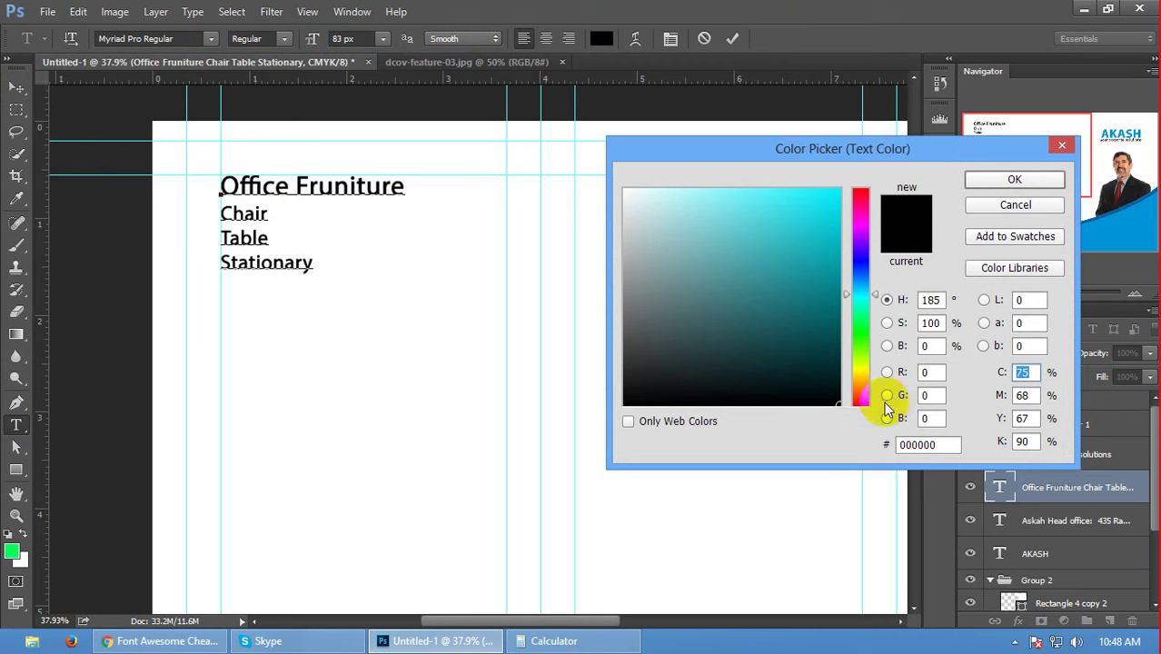
{"action": "left_click", "coordinate": [997, 203]}
{"action": "scroll", "coordinate": [411, 334], "scroll_direction": "right", "scroll_amount": 2}
{"action": "scroll", "coordinate": [332, 340], "scroll_direction": "right", "scroll_amount": 2}
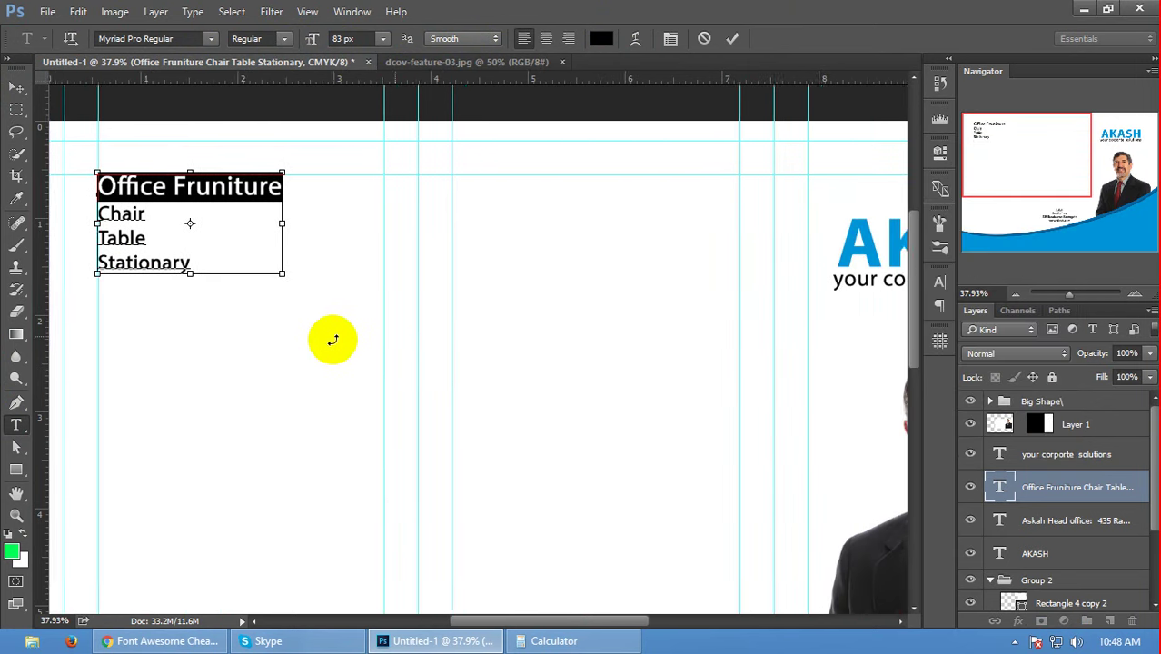
{"action": "scroll", "coordinate": [332, 340], "scroll_direction": "down", "scroll_amount": 5}
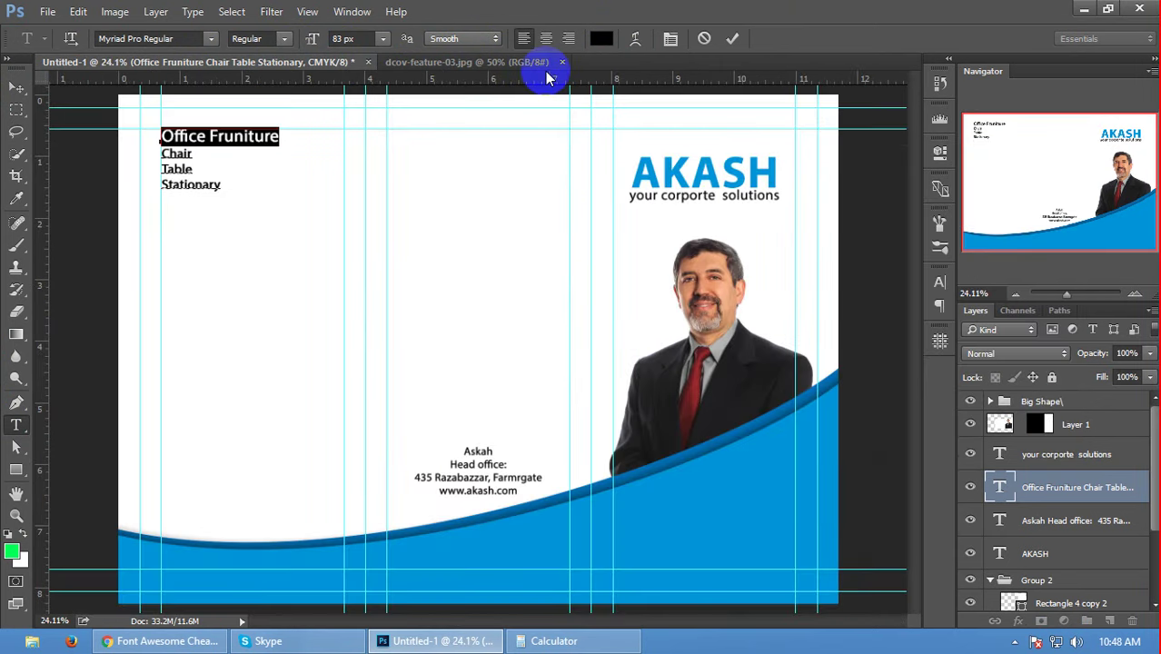
{"action": "left_click", "coordinate": [599, 38]}
{"action": "left_click_drag", "start_coordinate": [683, 159], "coordinate": [766, 302]}
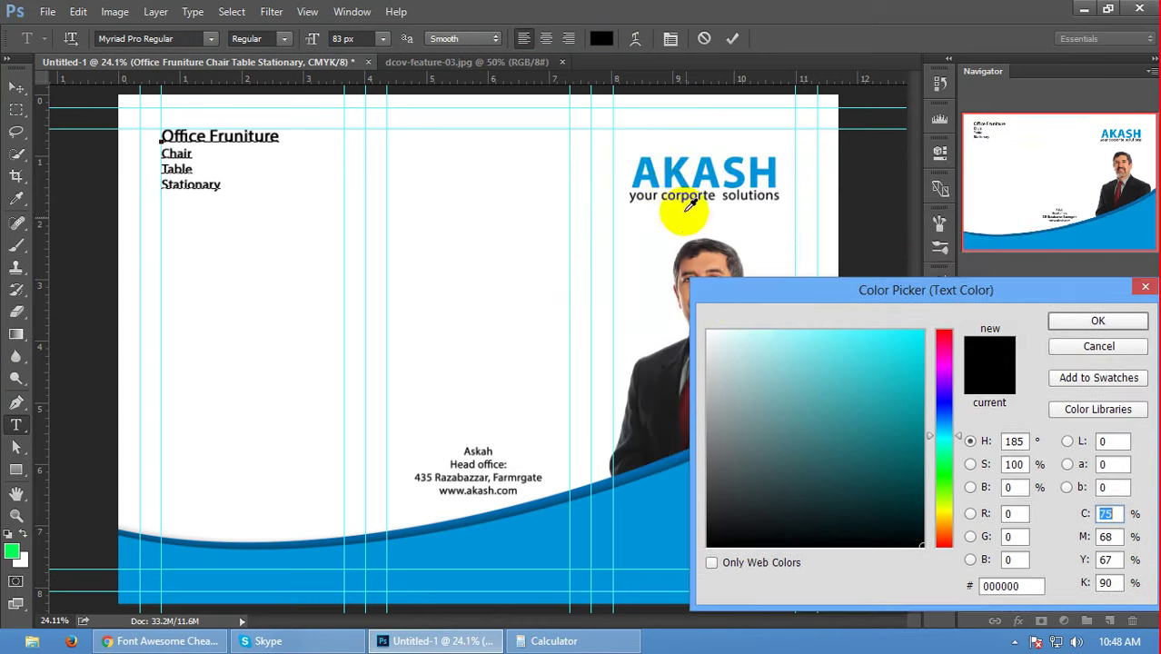
{"action": "left_click", "coordinate": [672, 177]}
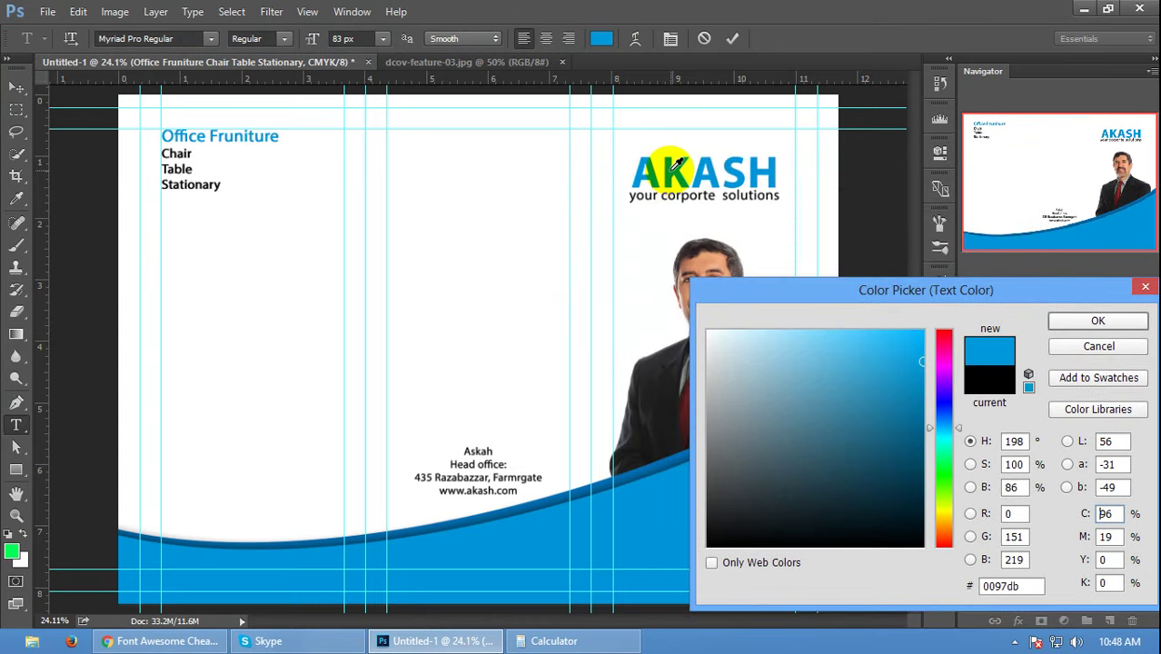
{"action": "left_click", "coordinate": [1050, 323]}
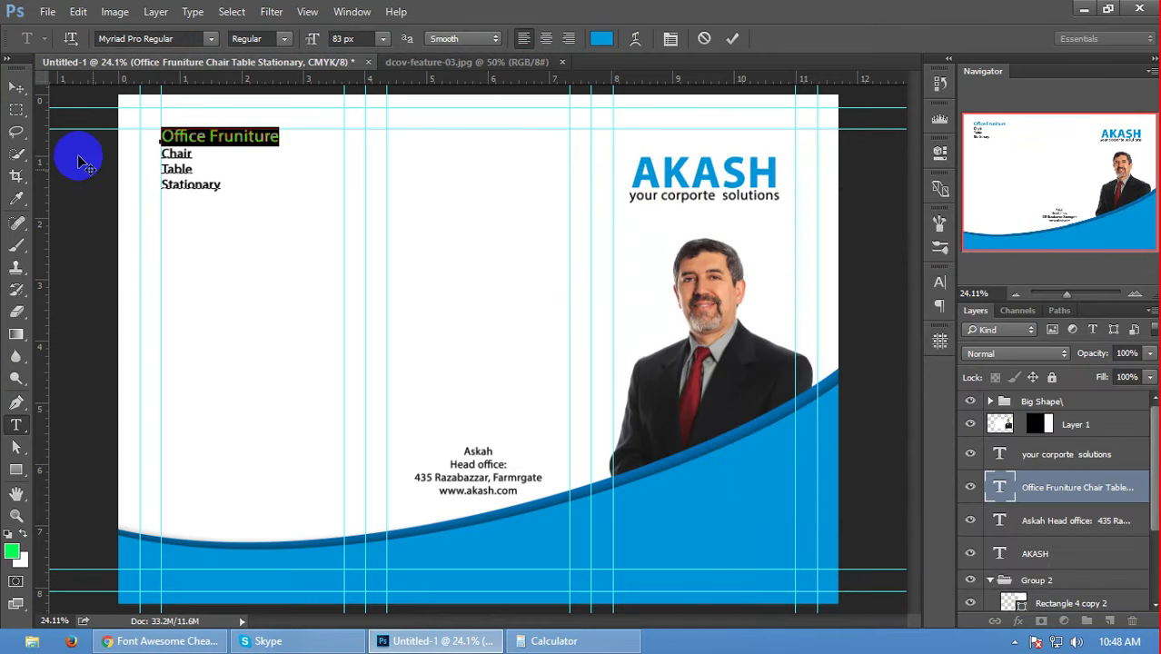
{"action": "left_click", "coordinate": [17, 89]}
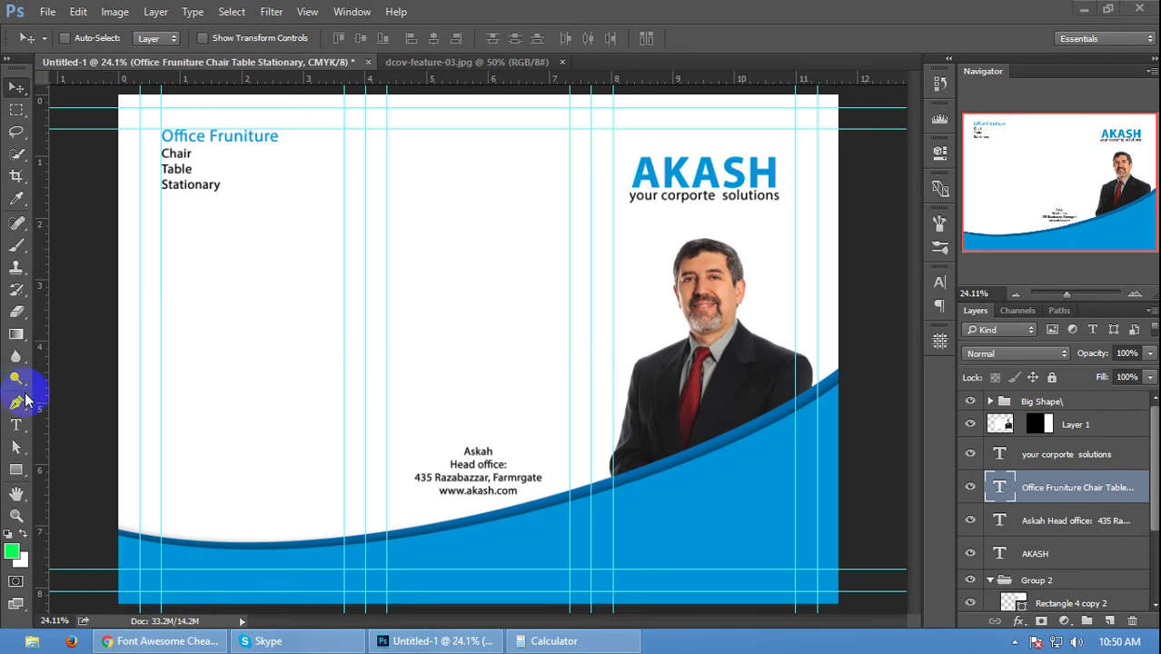
- Draw a rectangle across the Office Fruniture heading
{"action": "left_click", "coordinate": [18, 473]}
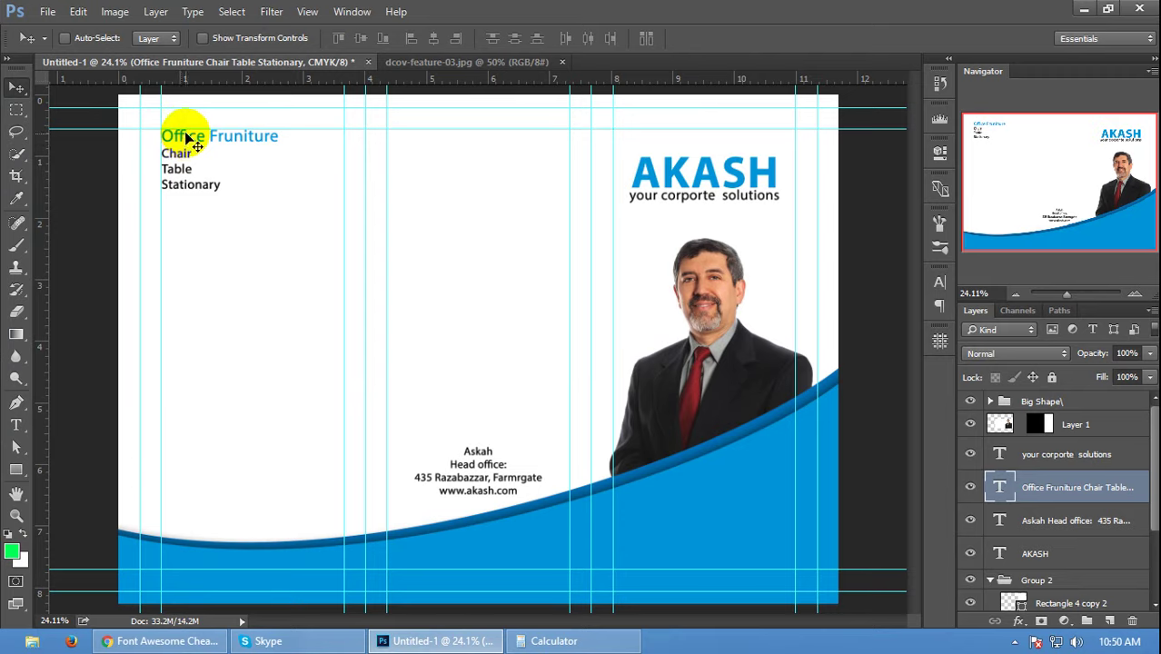
{"action": "scroll", "coordinate": [192, 109], "scroll_direction": "up", "scroll_amount": 1}
{"action": "scroll", "coordinate": [193, 109], "scroll_direction": "up", "scroll_amount": 2}
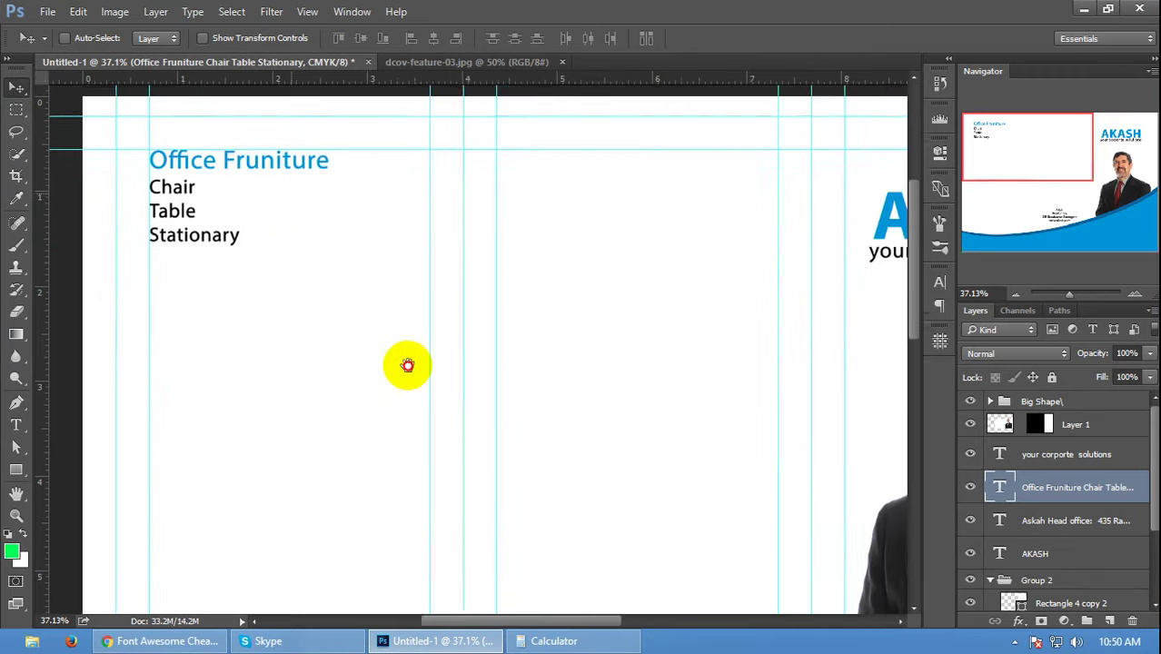
{"action": "scroll", "coordinate": [407, 363], "scroll_direction": "up", "scroll_amount": 2}
{"action": "left_click", "coordinate": [18, 469]}
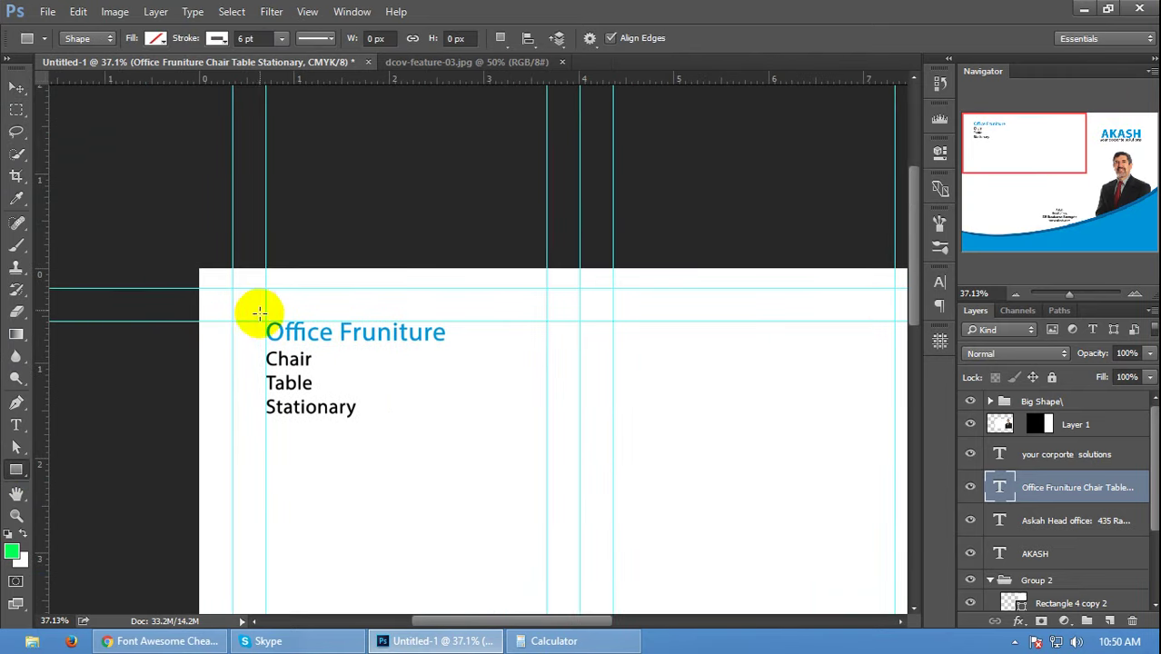
{"action": "scroll", "coordinate": [354, 345], "scroll_direction": "up", "scroll_amount": 3}
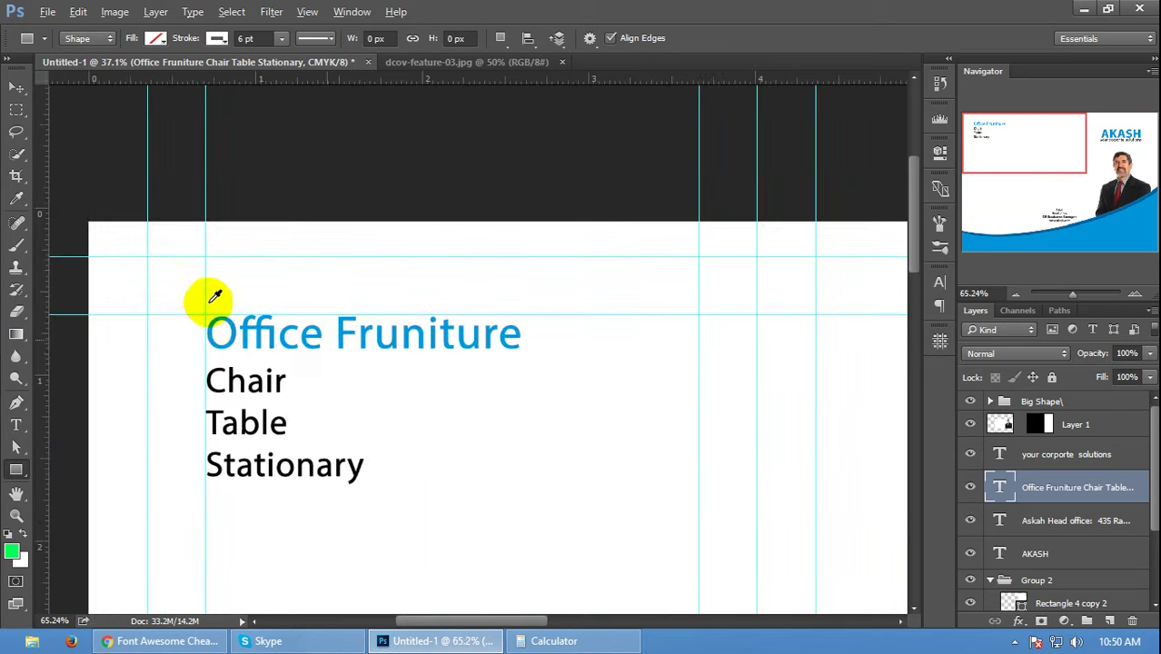
{"action": "scroll", "coordinate": [207, 300], "scroll_direction": "up", "scroll_amount": 1}
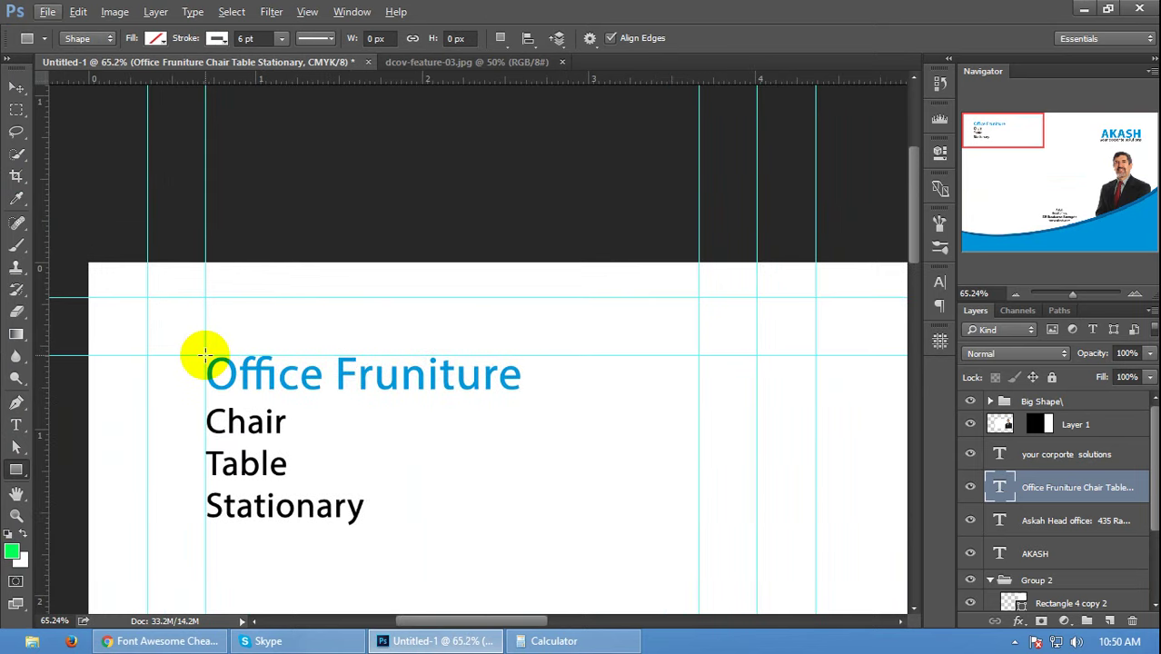
{"action": "mouse_move", "coordinate": [205, 355]}
{"action": "left_mouse_down"}
{"action": "mouse_move", "coordinate": [699, 408]}
{"action": "mouse_move", "coordinate": [699, 397]}
{"action": "left_mouse_up"}
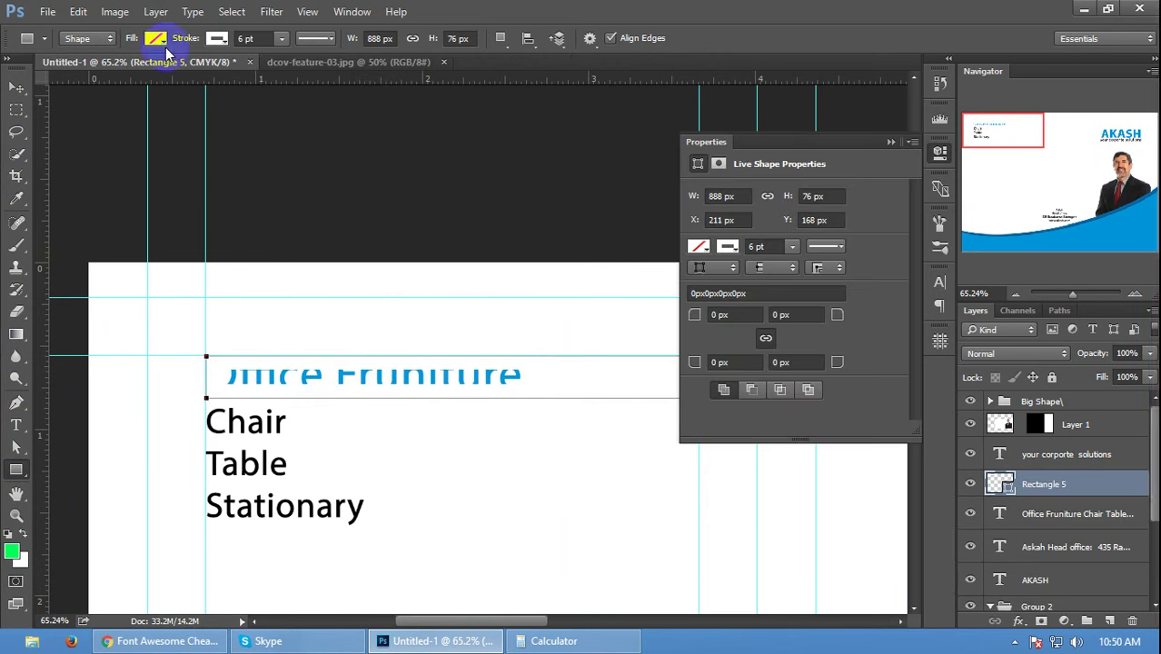
- Give the bar no stroke and a blue fill sampled from the heading, placed beneath the text
{"action": "left_click", "coordinate": [217, 42]}
{"action": "left_click", "coordinate": [147, 80]}
{"action": "left_click", "coordinate": [156, 38]}
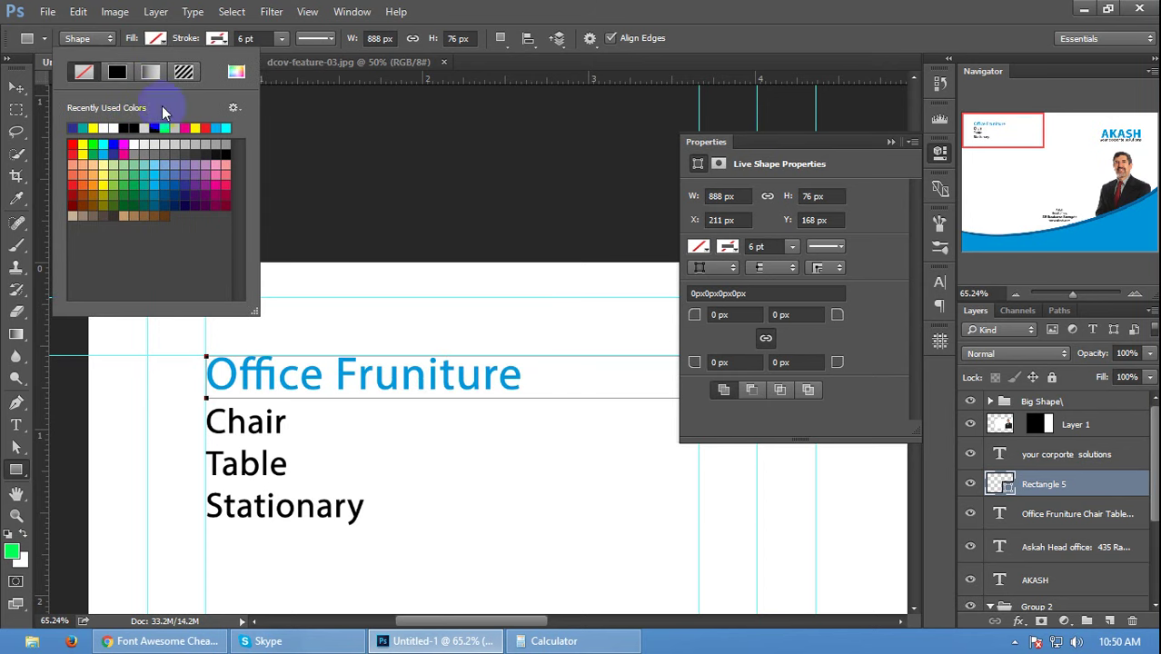
{"action": "left_click", "coordinate": [96, 132]}
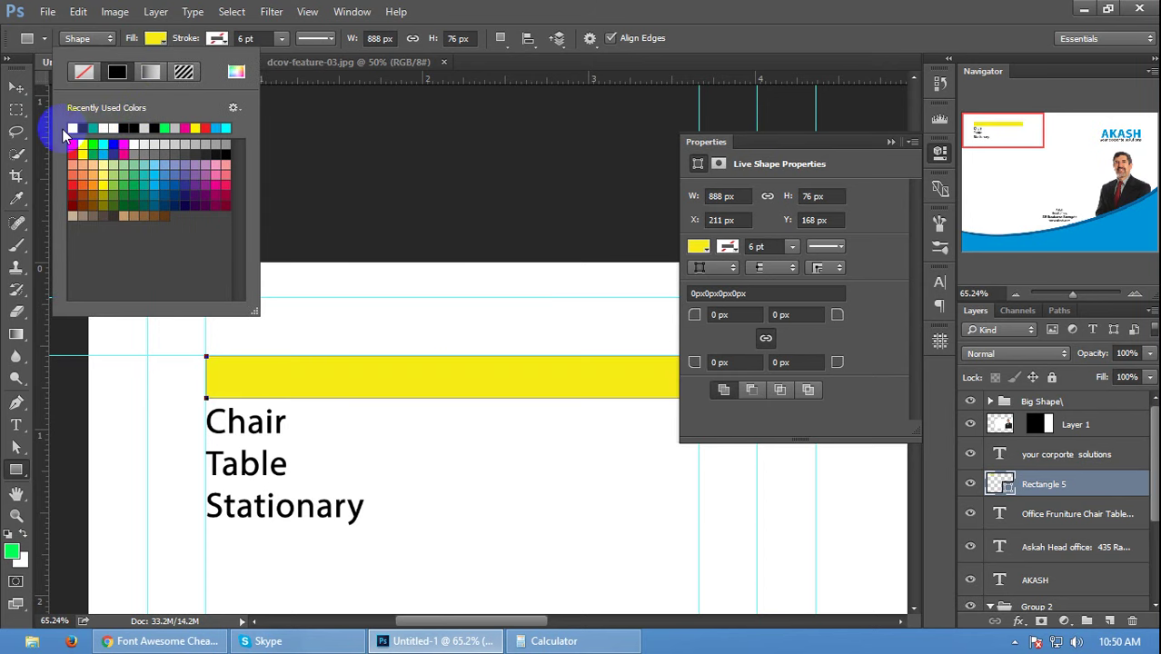
{"action": "left_click", "coordinate": [16, 88]}
{"action": "key", "text": "ctrl+bracketleft"}
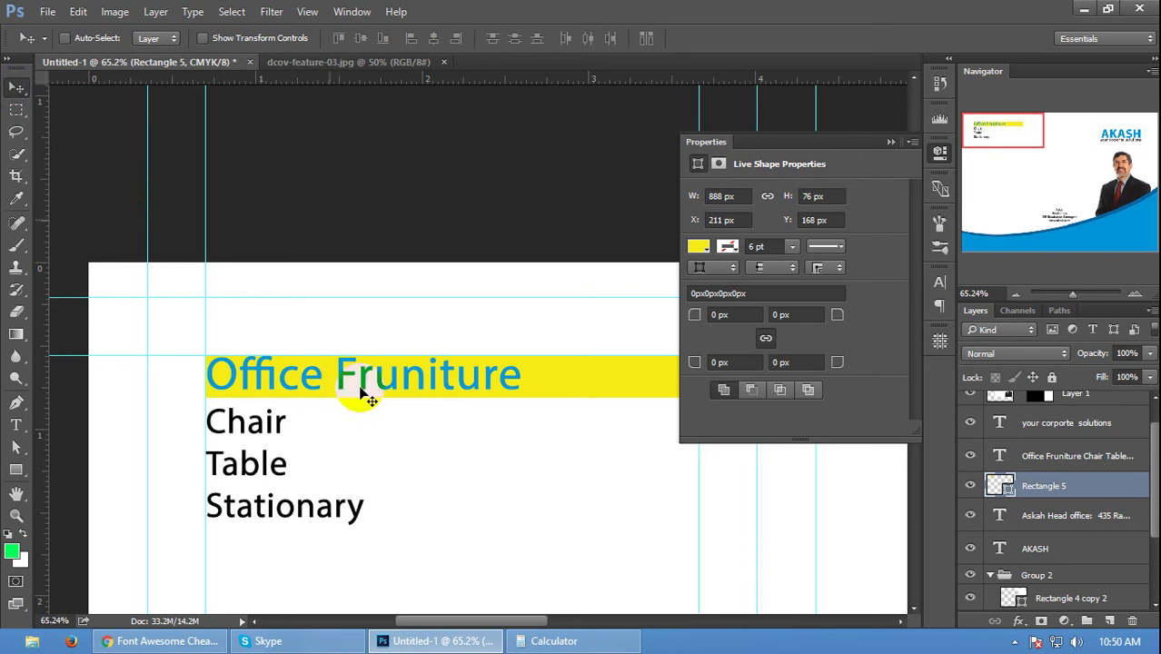
{"action": "double_click", "coordinate": [1001, 486]}
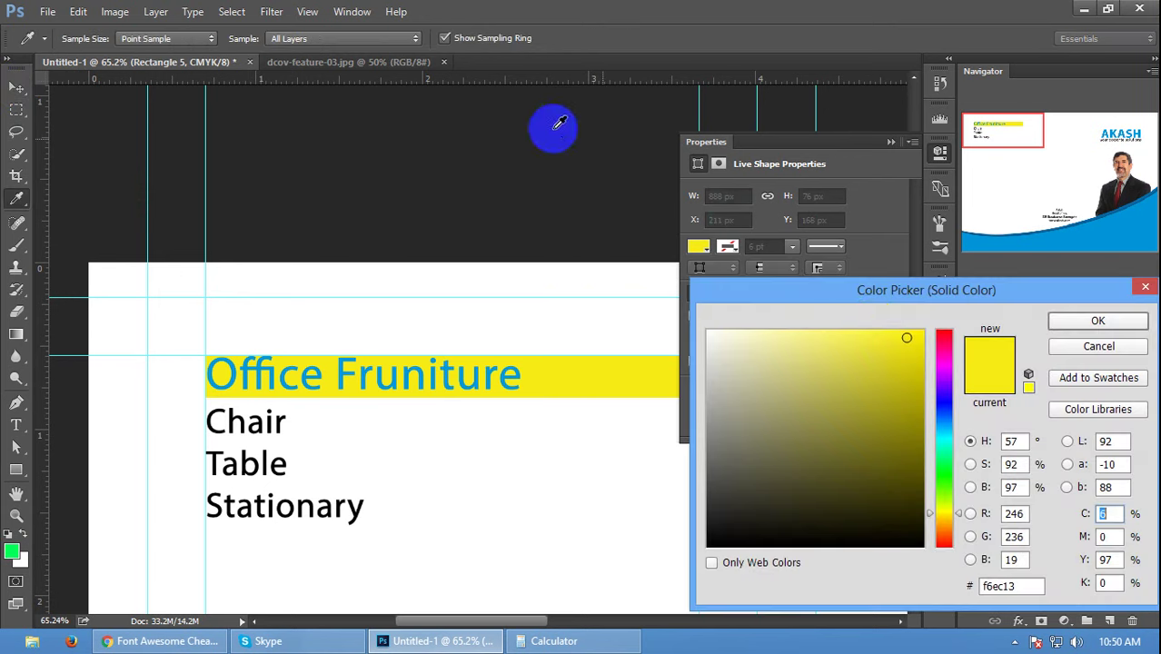
{"action": "left_click", "coordinate": [450, 366]}
{"action": "left_click", "coordinate": [1097, 321]}
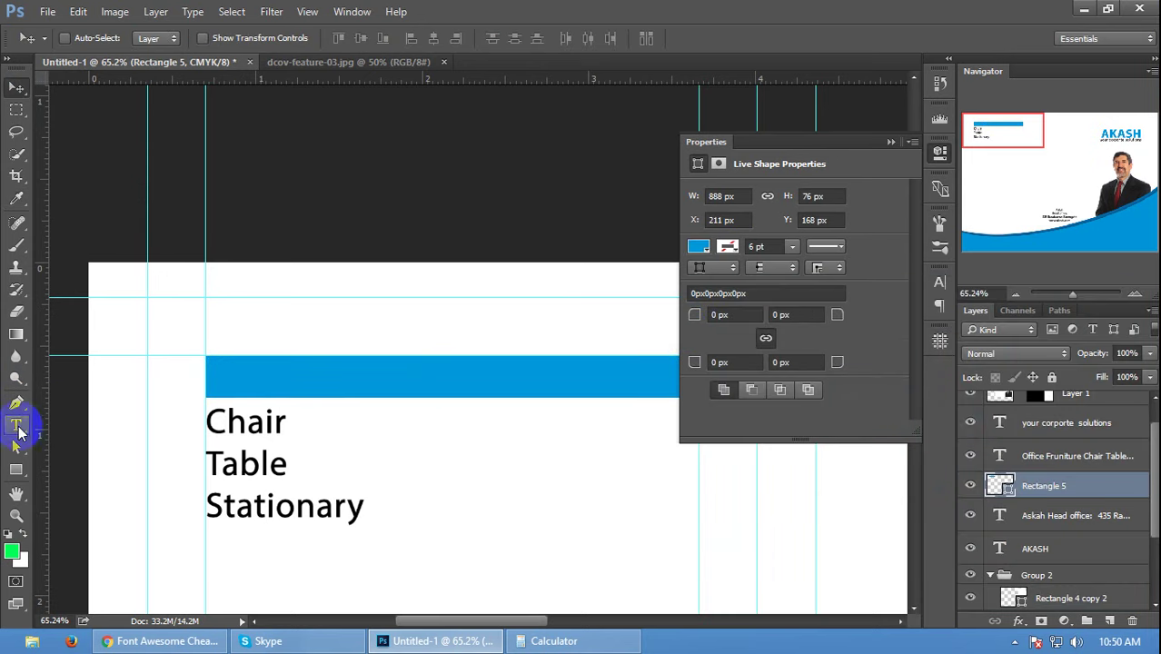
- Change the Office Fruniture heading text colour to white
{"action": "left_click", "coordinate": [20, 433]}
{"action": "left_click", "coordinate": [235, 378]}
{"action": "double_click", "coordinate": [239, 370]}
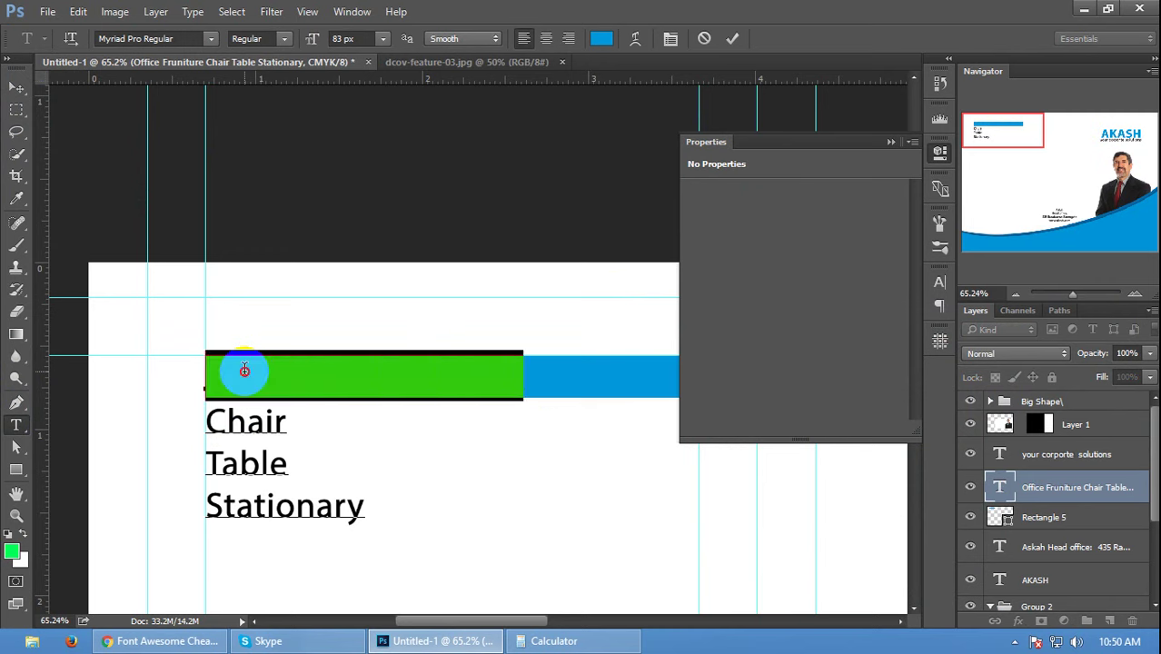
{"action": "left_click", "coordinate": [601, 38]}
{"action": "left_click_drag", "start_coordinate": [749, 401], "coordinate": [607, 262]}
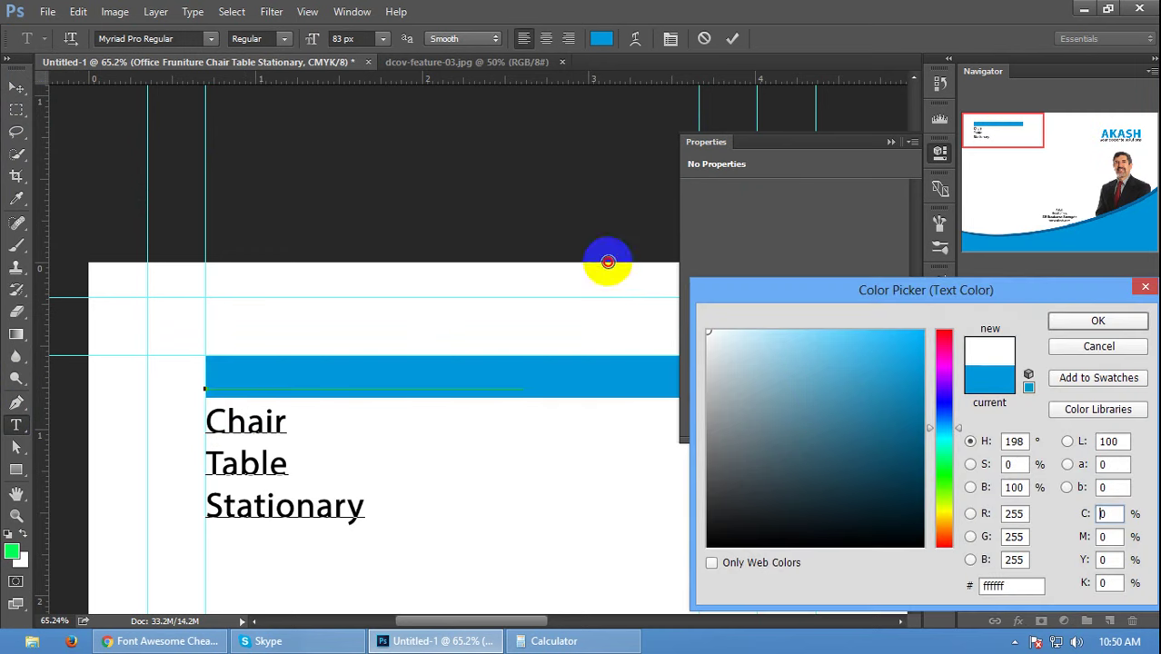
{"action": "left_click", "coordinate": [1086, 320]}
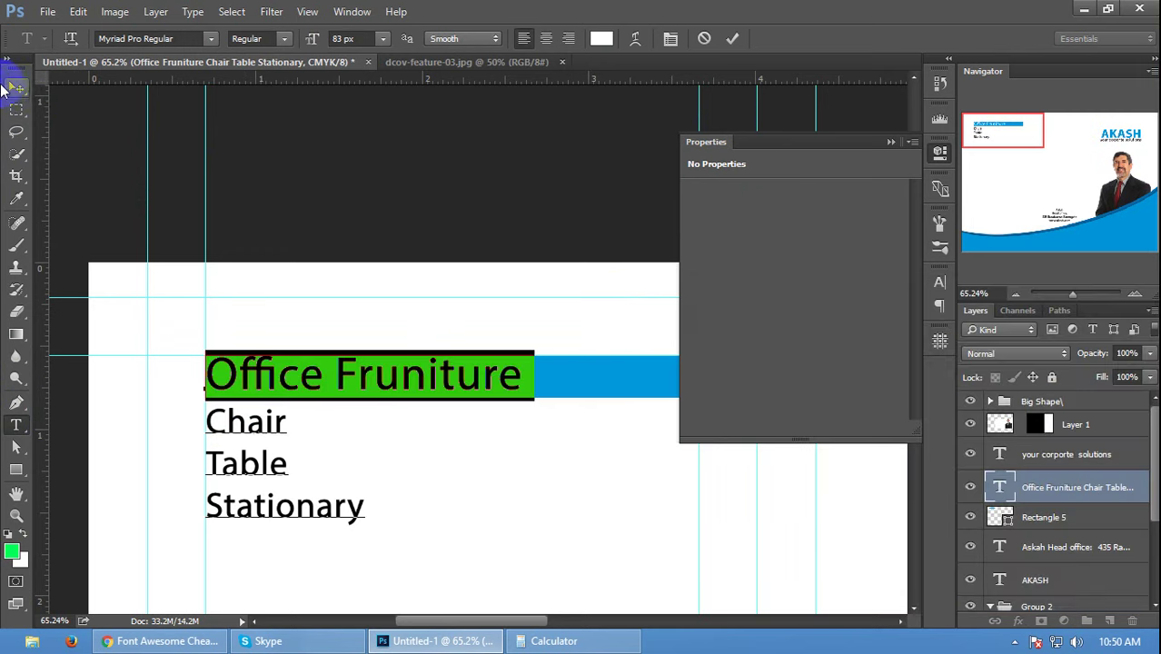
{"action": "left_click", "coordinate": [16, 87]}
{"action": "left_click", "coordinate": [890, 142]}
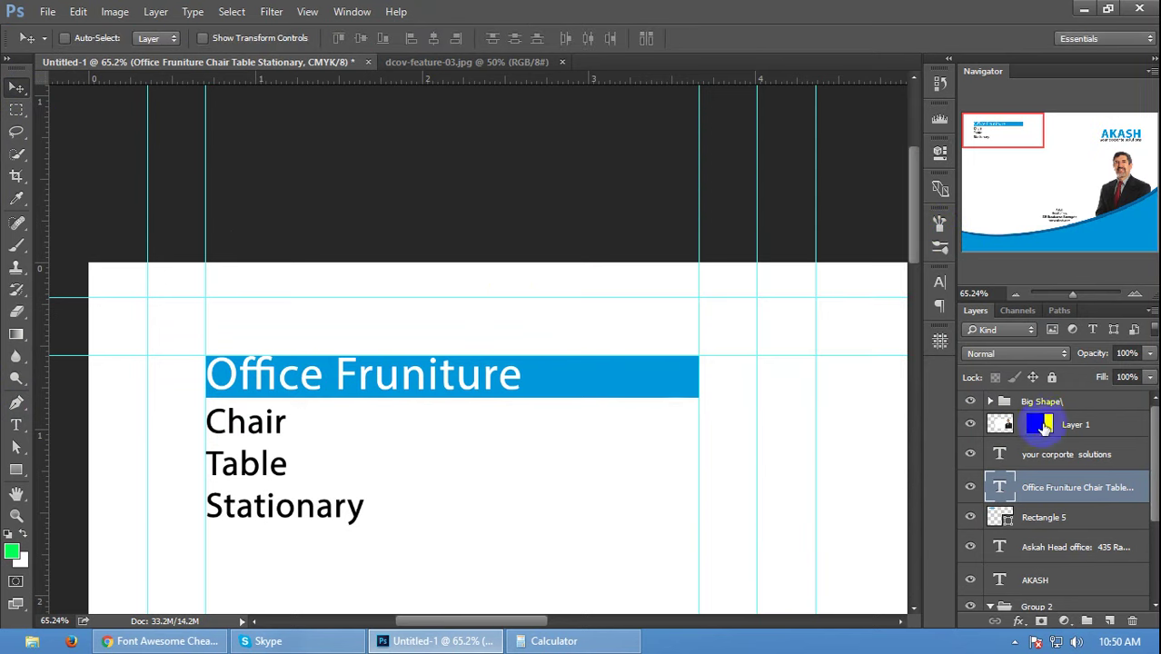
{"action": "left_click", "coordinate": [1044, 517]}
- Shorten the blue bar to 796 px and delete its top-right point for a slanted end
{"action": "key", "text": "a"}
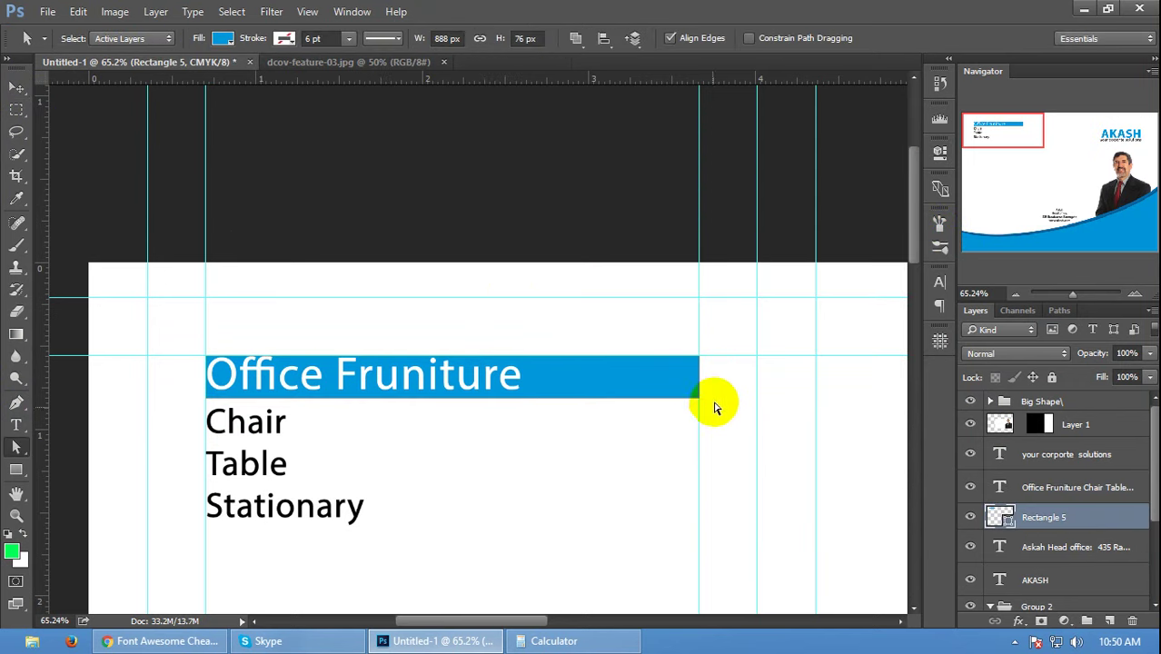
{"action": "left_click_drag", "start_coordinate": [674, 323], "coordinate": [759, 456]}
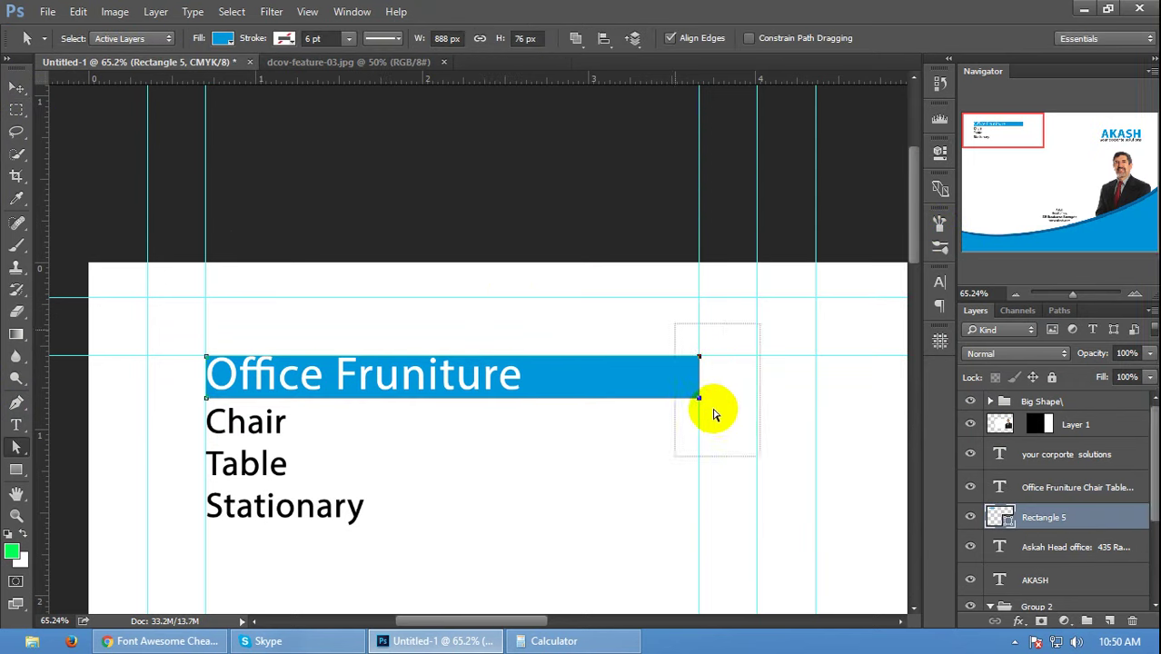
{"action": "scroll", "coordinate": [337, 252], "scroll_direction": "down", "scroll_amount": 1}
{"action": "scroll", "coordinate": [341, 262], "scroll_direction": "down", "scroll_amount": 2}
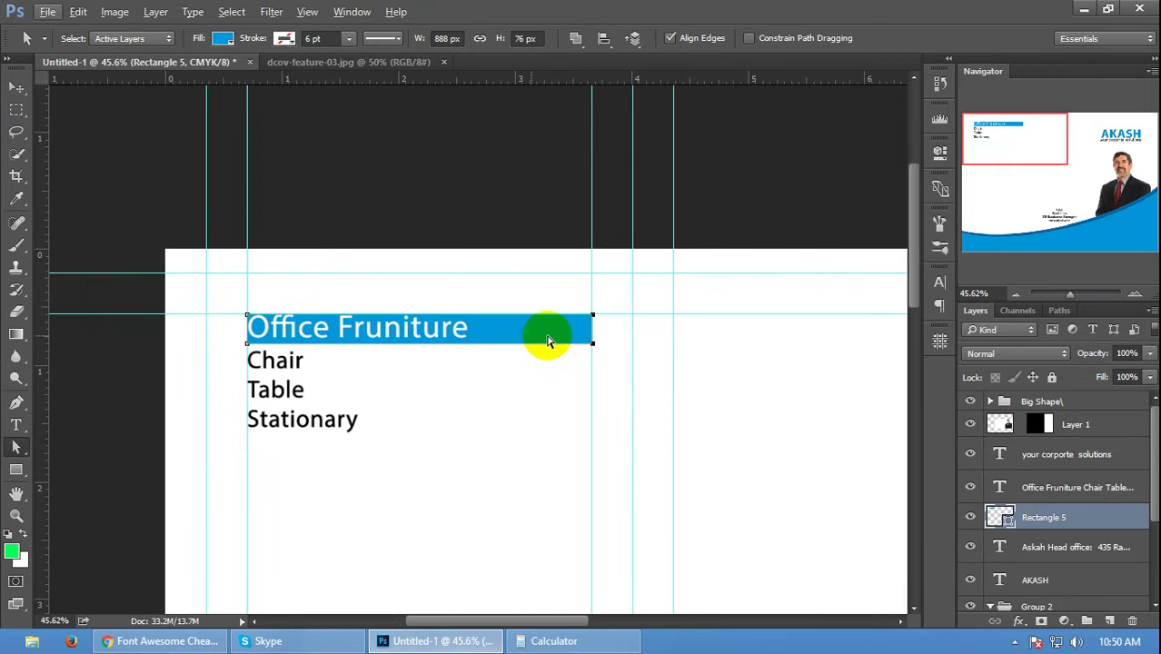
{"action": "left_click_drag", "start_coordinate": [591, 342], "coordinate": [558, 353]}
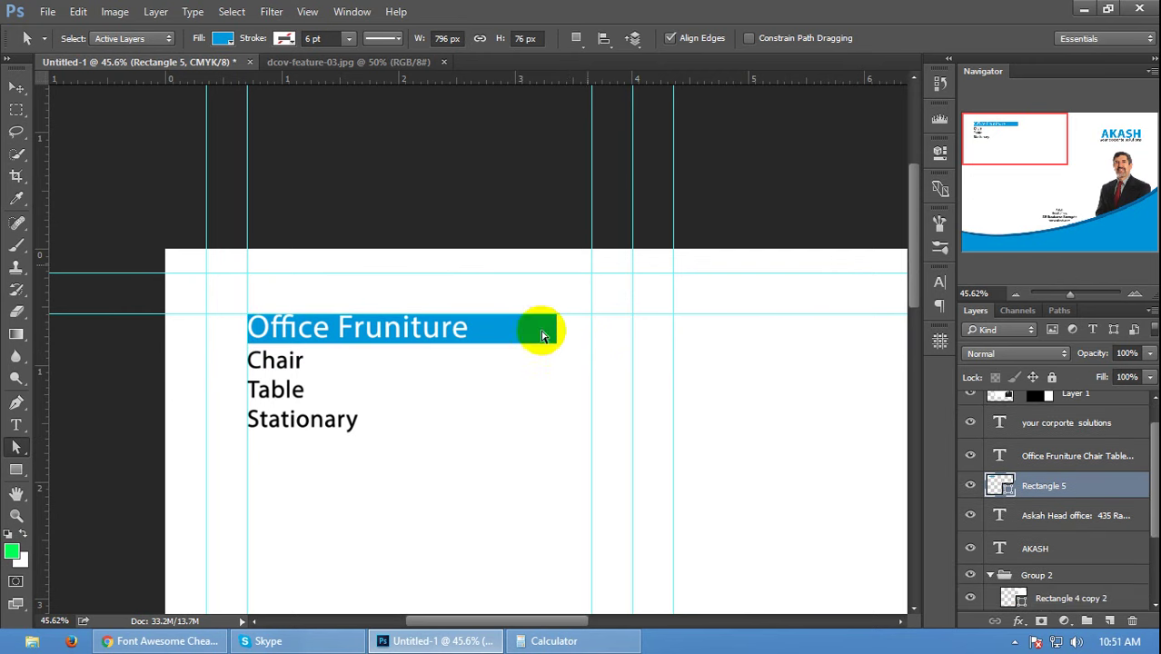
{"action": "left_click_drag", "start_coordinate": [577, 292], "coordinate": [543, 324]}
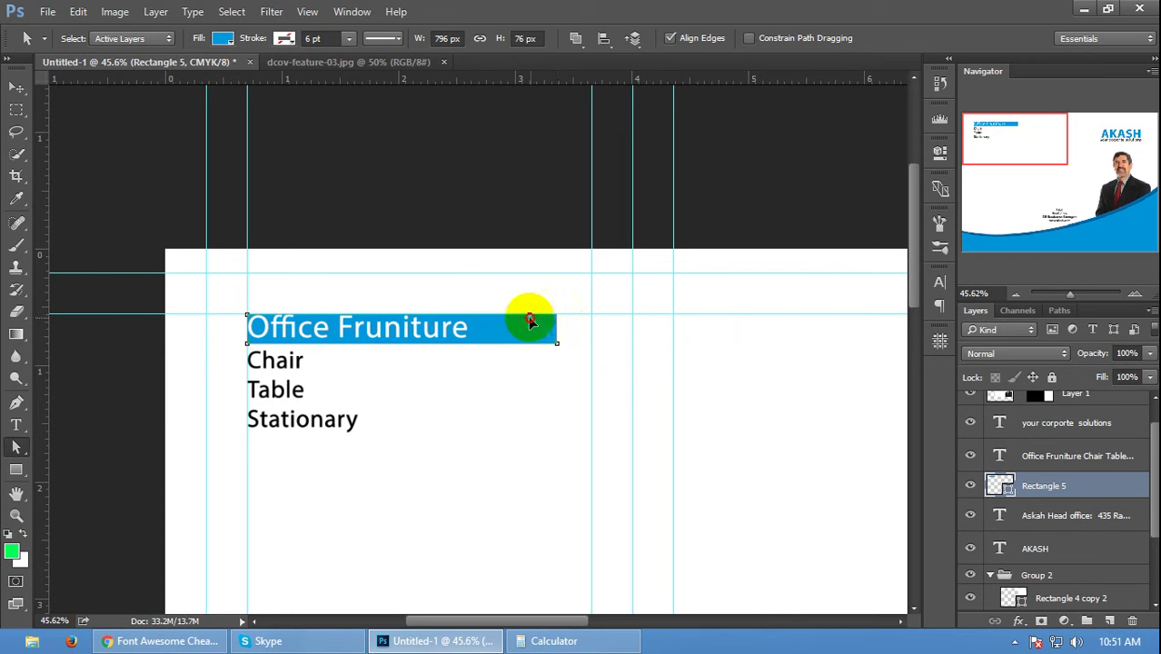
{"action": "key", "text": "Delete"}
{"action": "left_click", "coordinate": [544, 252]}
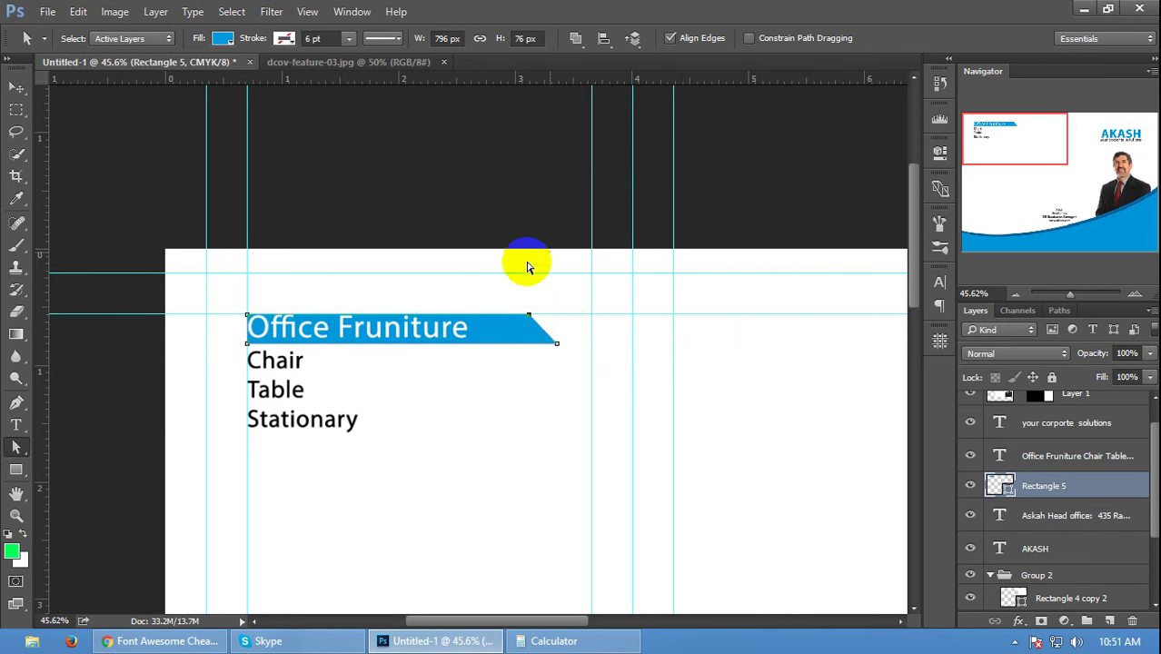
- Hide the guides and reduce the Office Fruniture heading to 73 px
{"action": "key", "text": "ctrl+semicolon"}
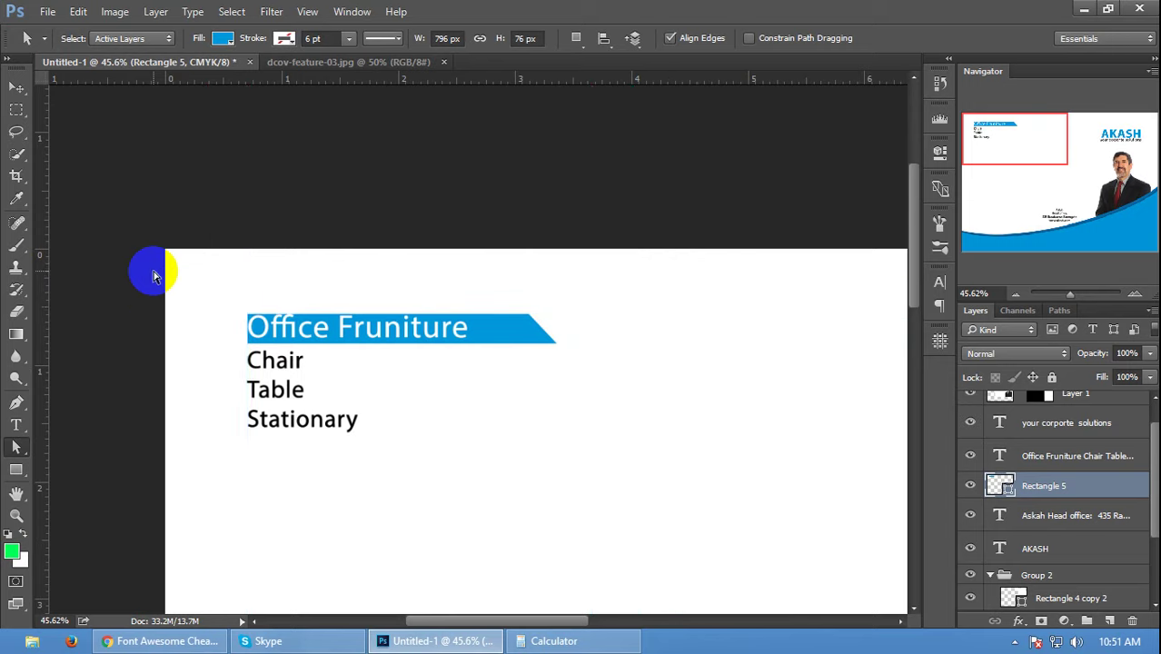
{"action": "scroll", "coordinate": [152, 269], "scroll_direction": "down", "scroll_amount": 2}
{"action": "scroll", "coordinate": [152, 269], "scroll_direction": "down", "scroll_amount": 2}
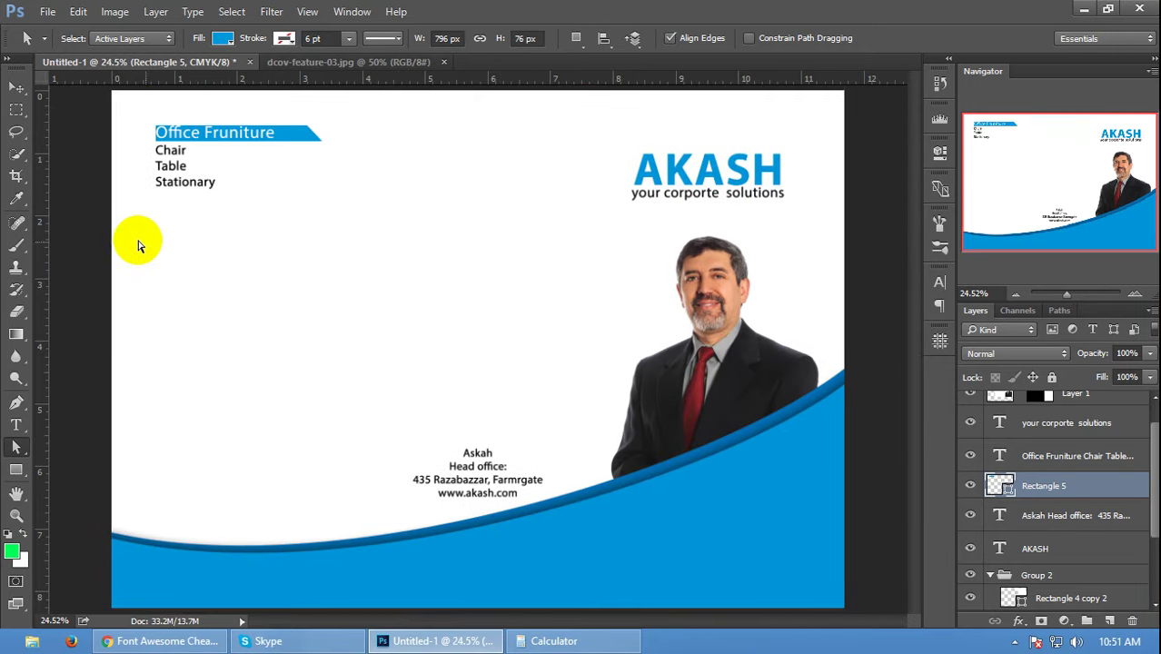
{"action": "scroll", "coordinate": [132, 105], "scroll_direction": "up", "scroll_amount": 1}
{"action": "left_click", "coordinate": [16, 424]}
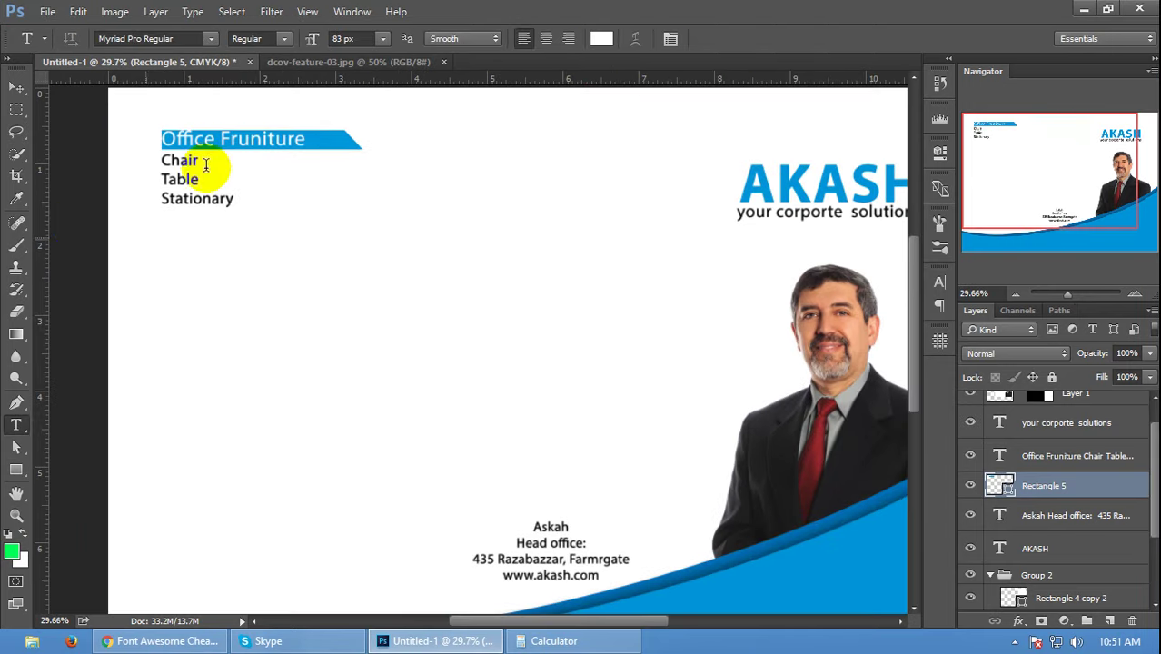
{"action": "left_click", "coordinate": [222, 135]}
{"action": "triple_click", "coordinate": [222, 134]}
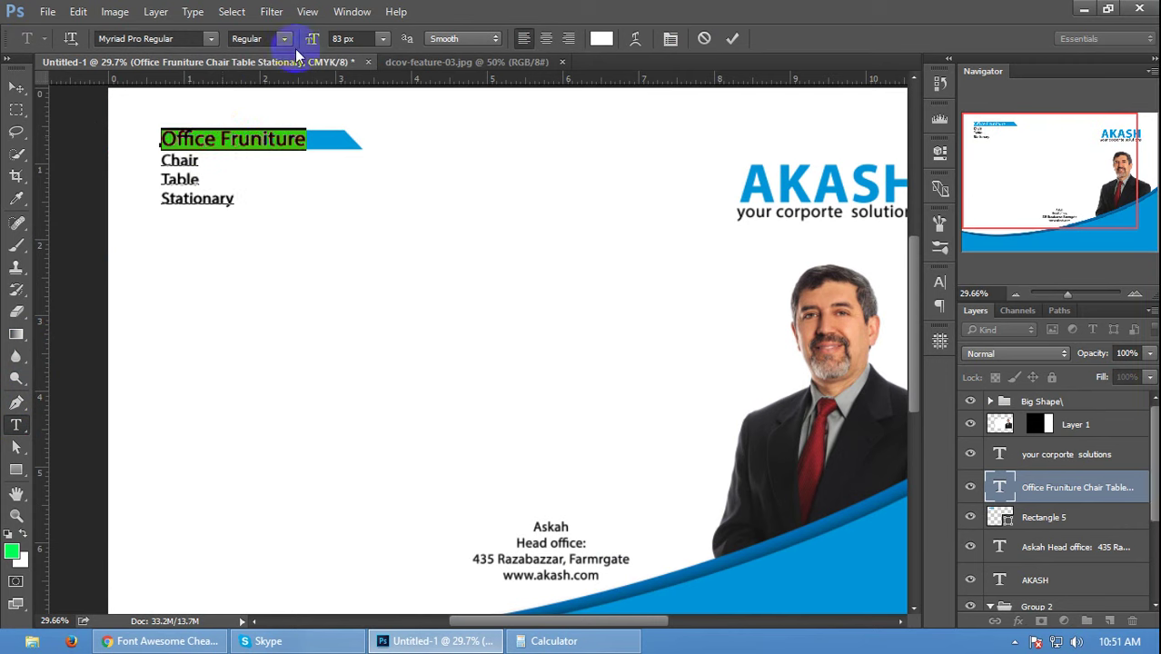
{"action": "type", "text": "3"}
{"action": "key", "text": "Return"}
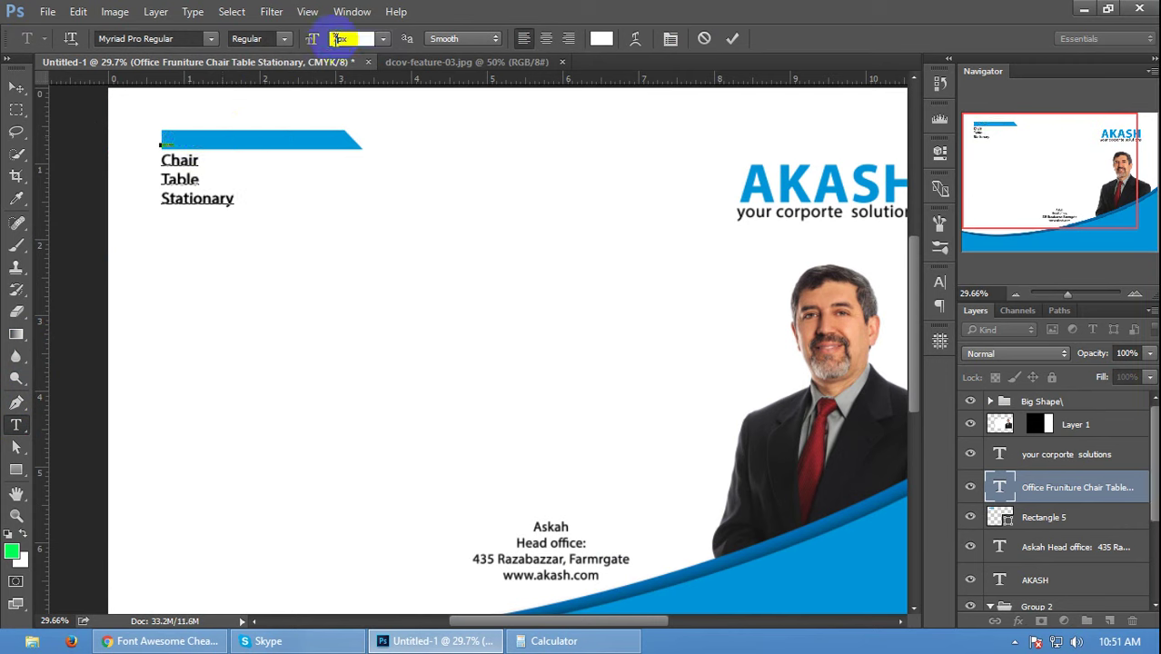
{"action": "type", "text": "33"}
{"action": "key", "text": "Return"}
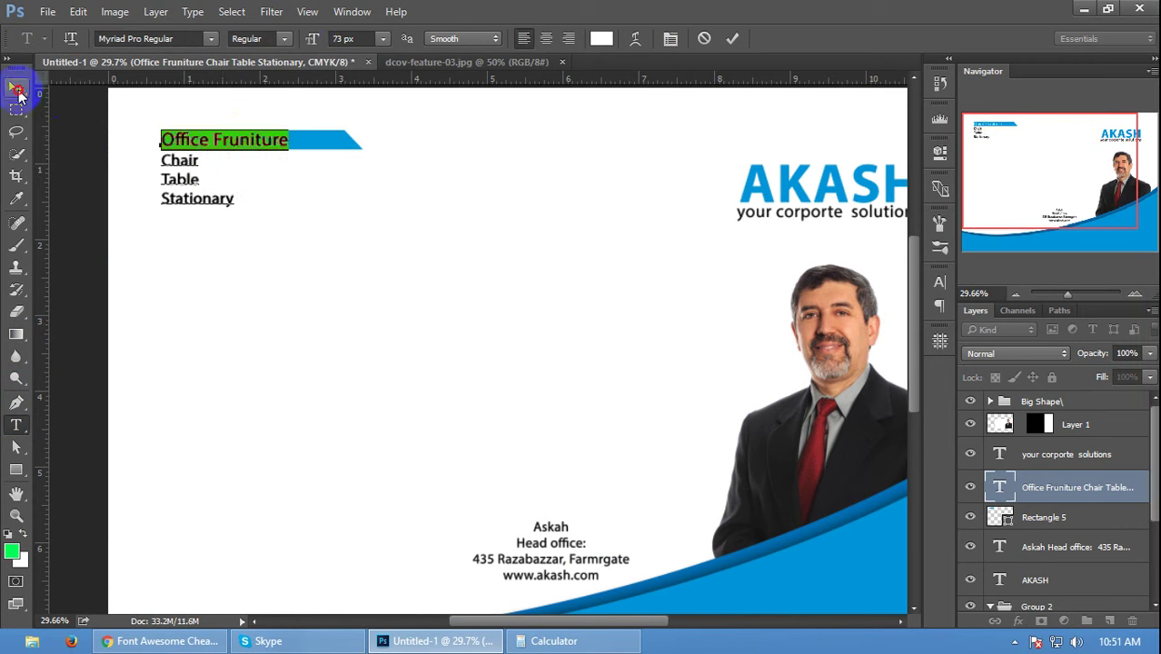
{"action": "left_click", "coordinate": [16, 86]}
- Drag the bar's left anchor points outward, widening it to 820 × 76 px
{"action": "key", "text": "ctrl+semicolon"}
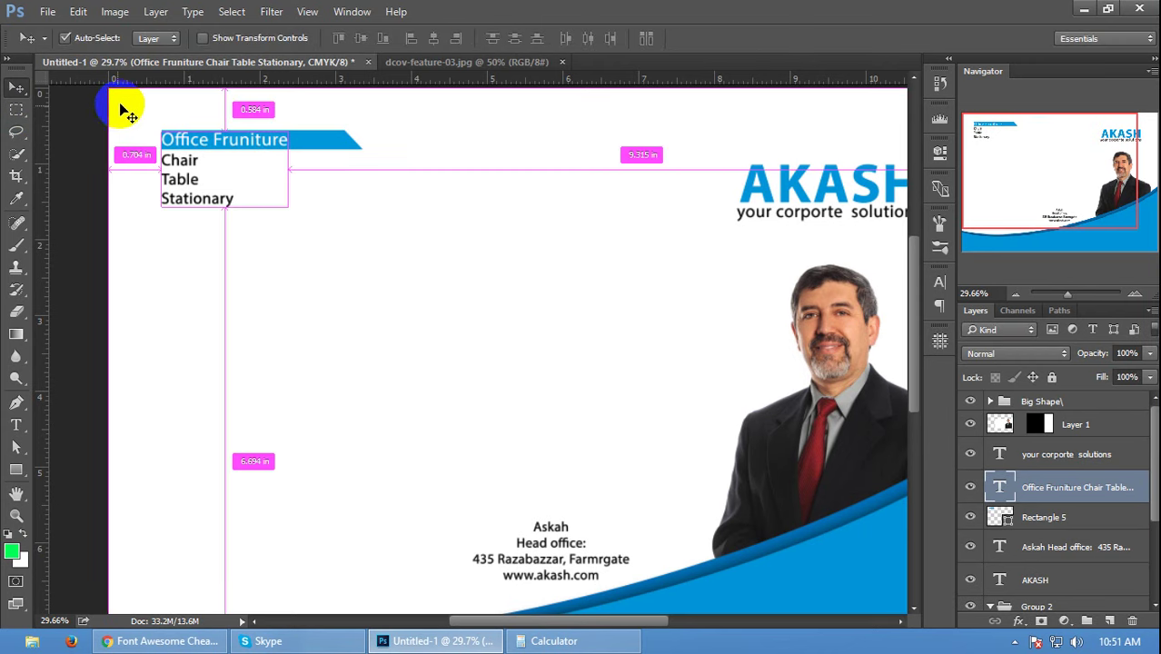
{"action": "left_click", "coordinate": [331, 141]}
{"action": "key", "text": "a"}
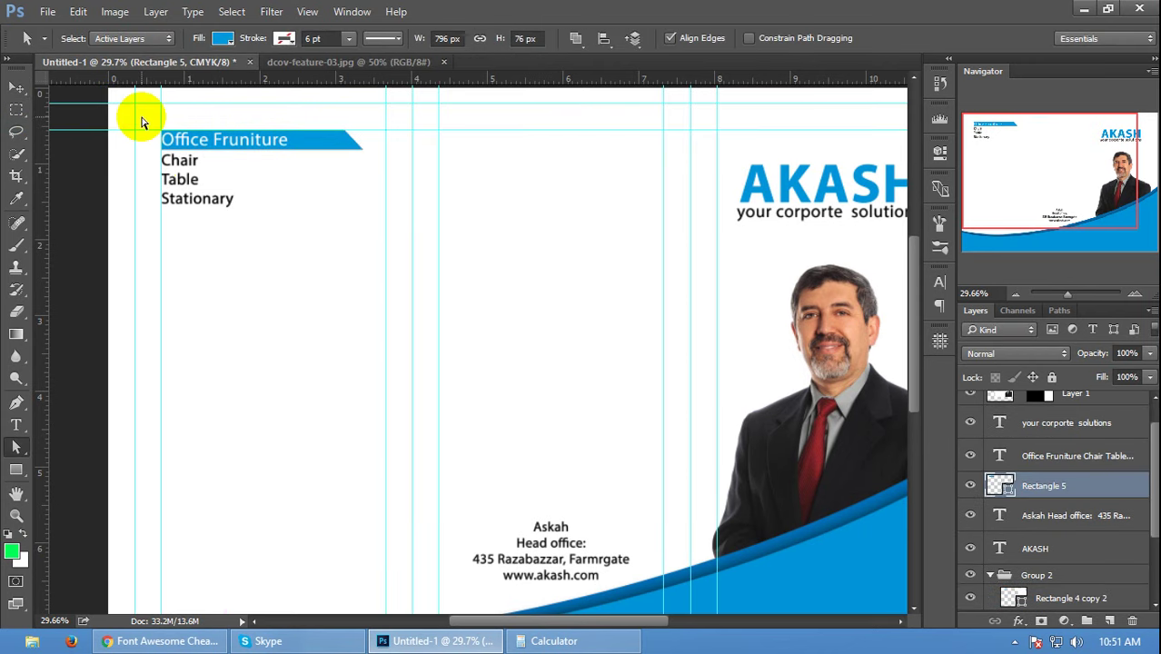
{"action": "left_click_drag", "start_coordinate": [142, 117], "coordinate": [180, 162]}
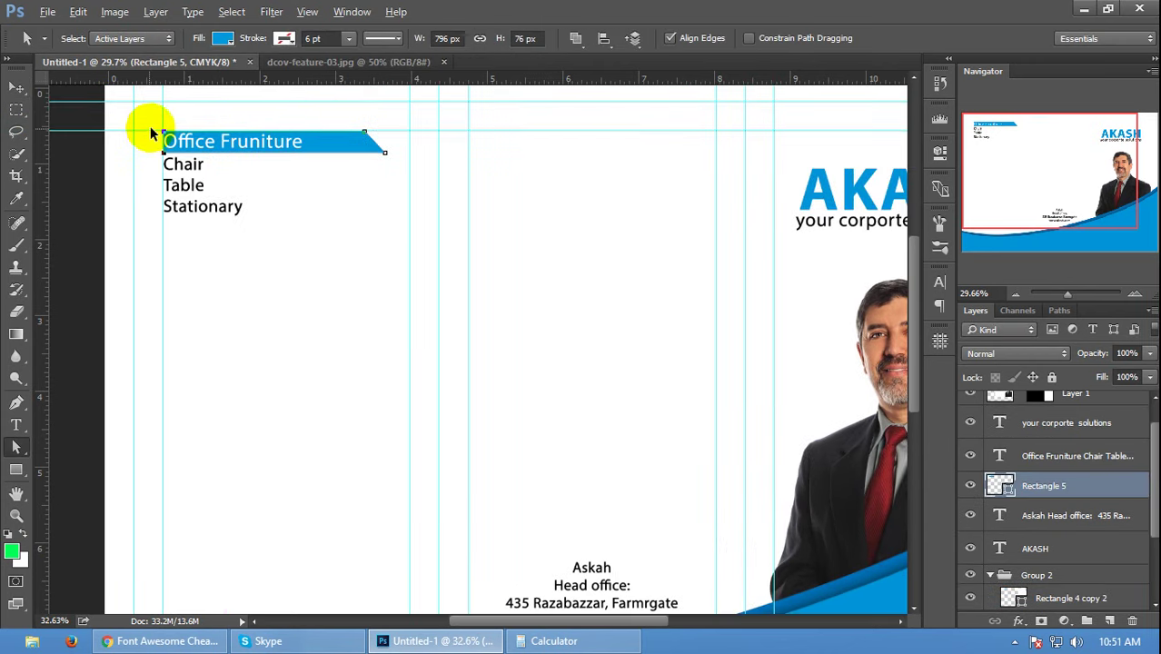
{"action": "scroll", "coordinate": [150, 125], "scroll_direction": "up", "scroll_amount": 2}
{"action": "left_click_drag", "start_coordinate": [168, 164], "coordinate": [160, 166]}
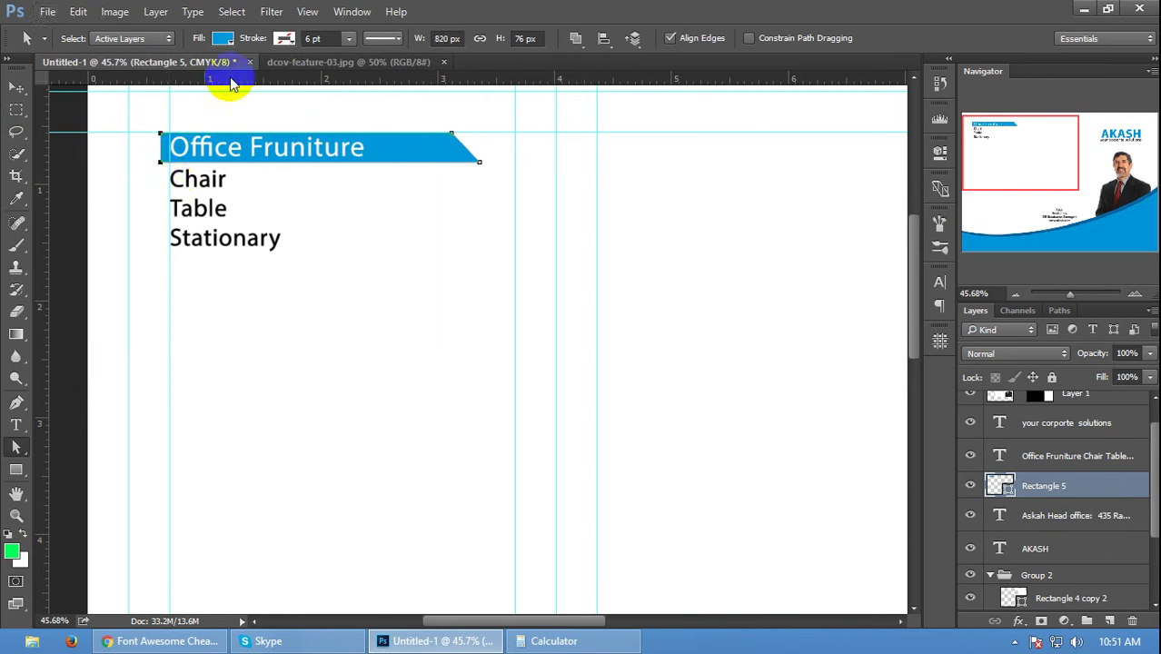
{"action": "left_click", "coordinate": [15, 87]}
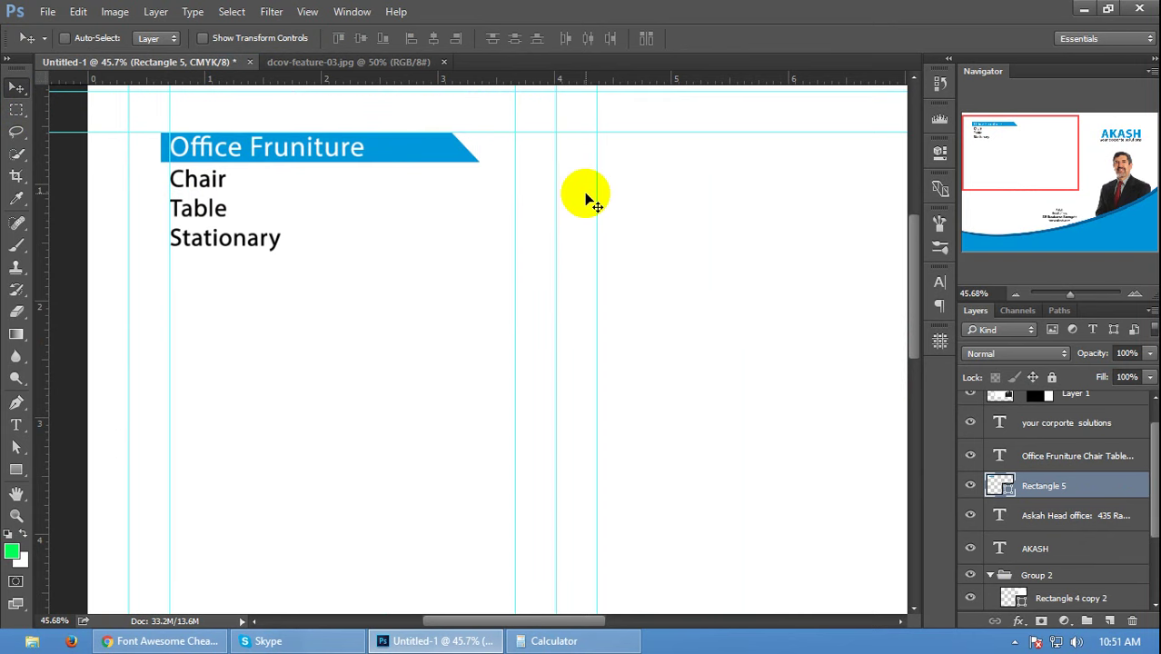
{"action": "key", "text": "ctrl+0"}
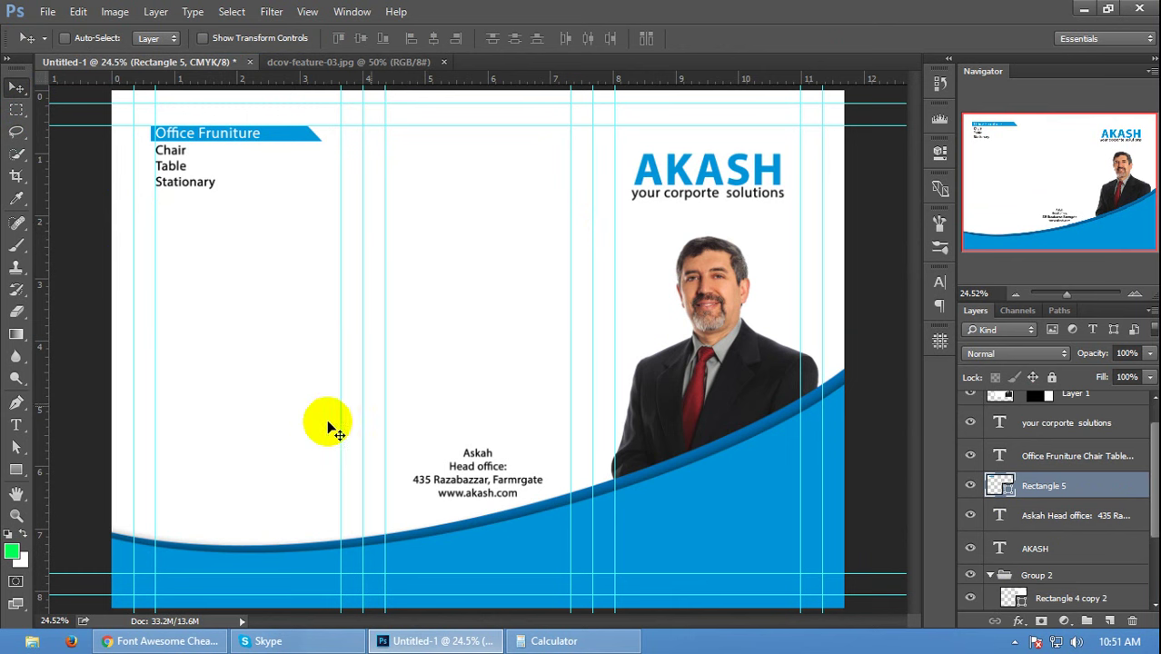
- Search Google Images for 'office furniture' and open the first result in a new tab
{"action": "left_click", "coordinate": [156, 623]}
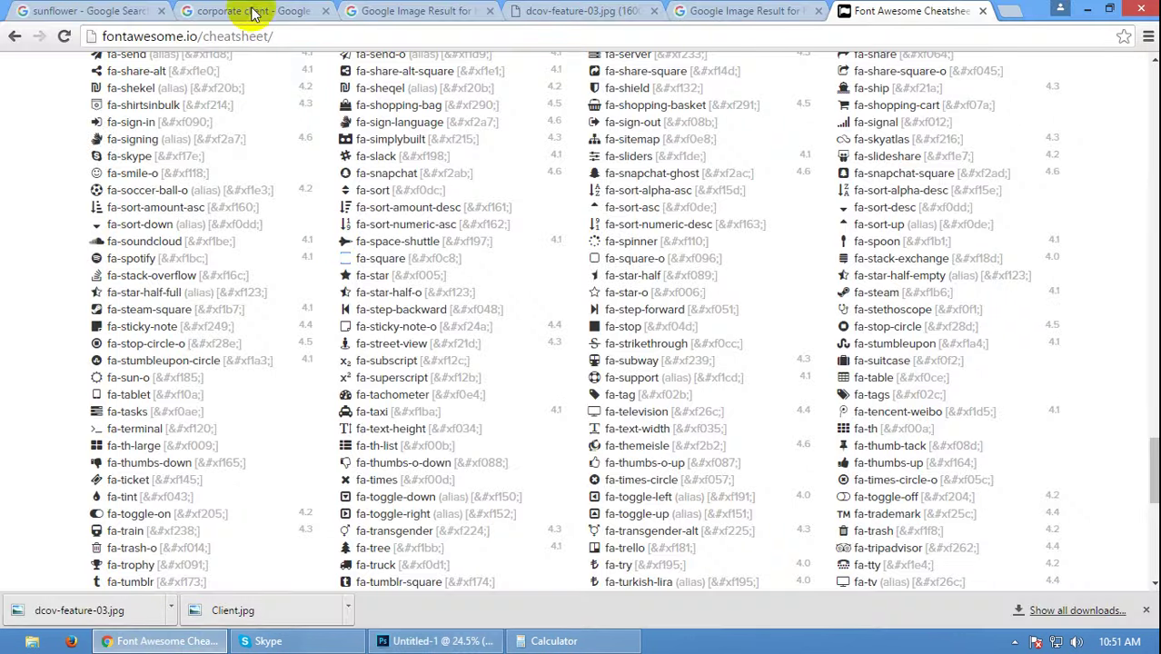
{"action": "left_click", "coordinate": [245, 11]}
{"action": "scroll", "coordinate": [209, 152], "scroll_direction": "up", "scroll_amount": 5}
{"action": "scroll", "coordinate": [176, 83], "scroll_direction": "up", "scroll_amount": 5}
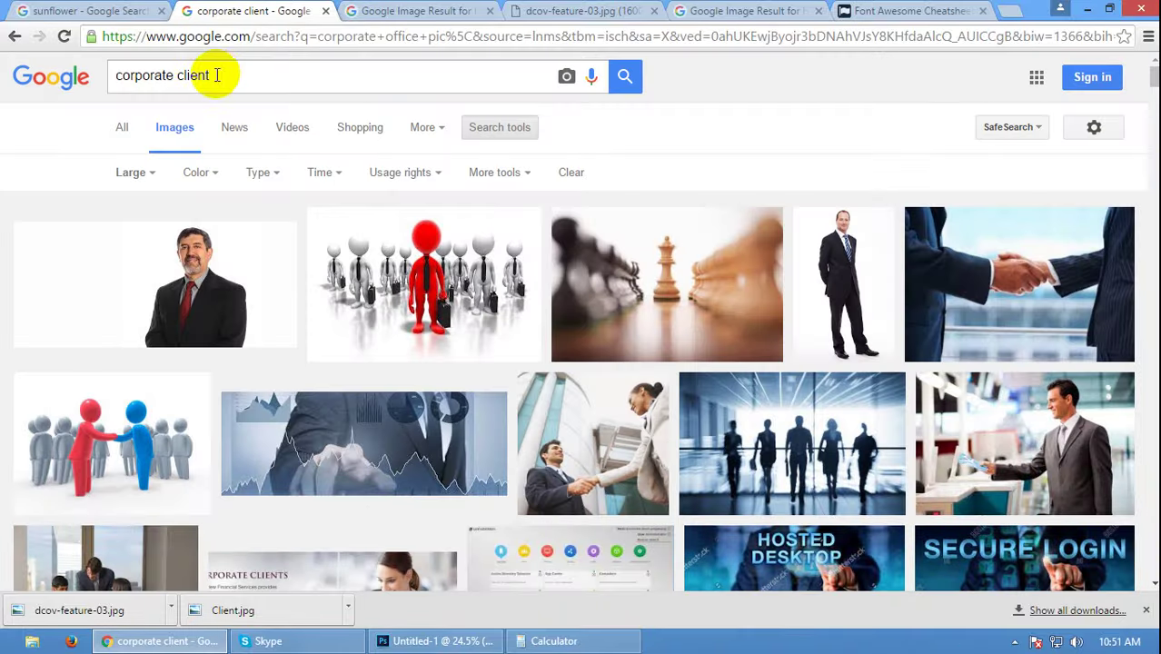
{"action": "left_click_drag", "start_coordinate": [289, 73], "coordinate": [0, 65]}
{"action": "type", "text": "off"}
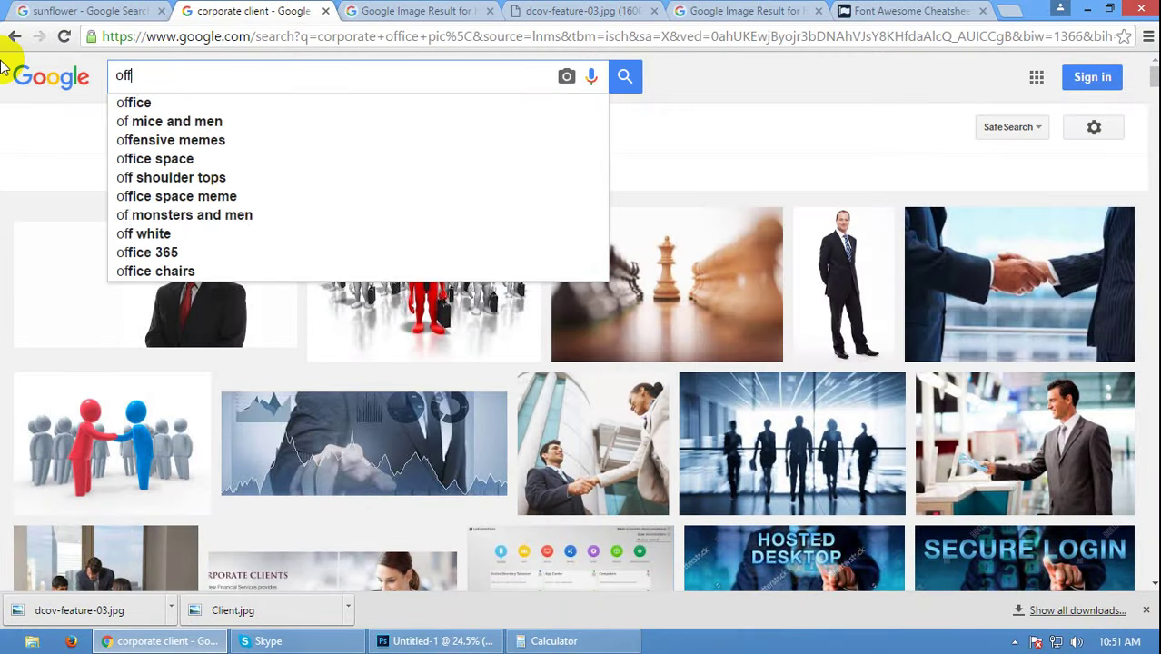
{"action": "type", "text": "ice furnitu"}
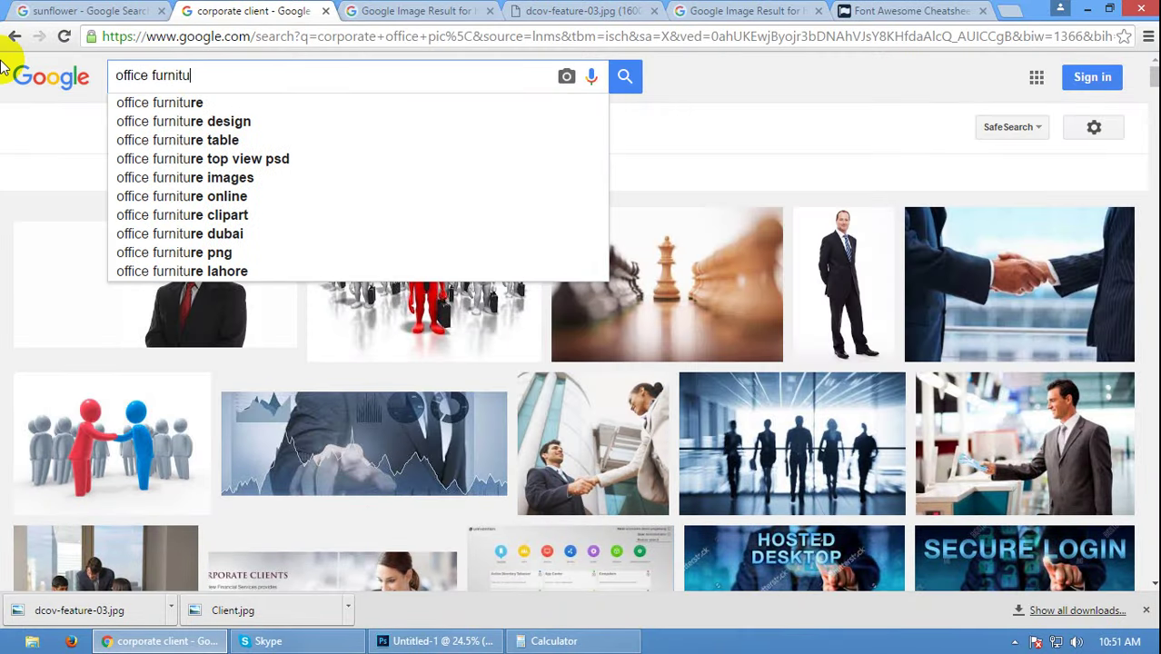
{"action": "type", "text": "re"}
{"action": "key", "text": "Return"}
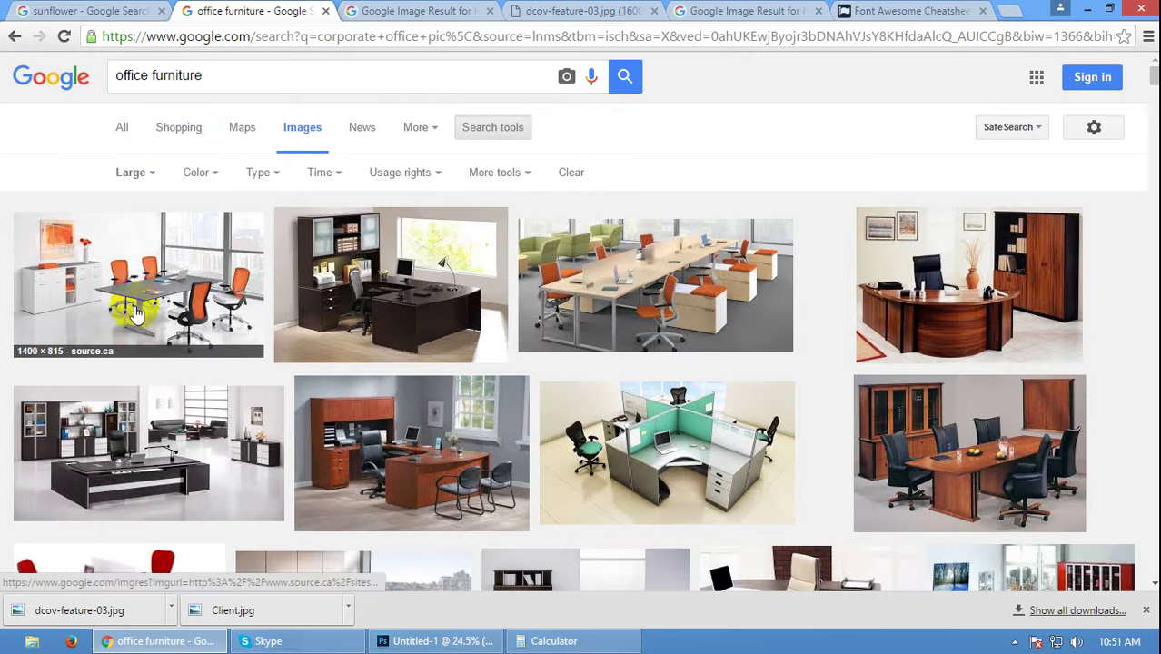
{"action": "middle_click", "coordinate": [143, 300]}
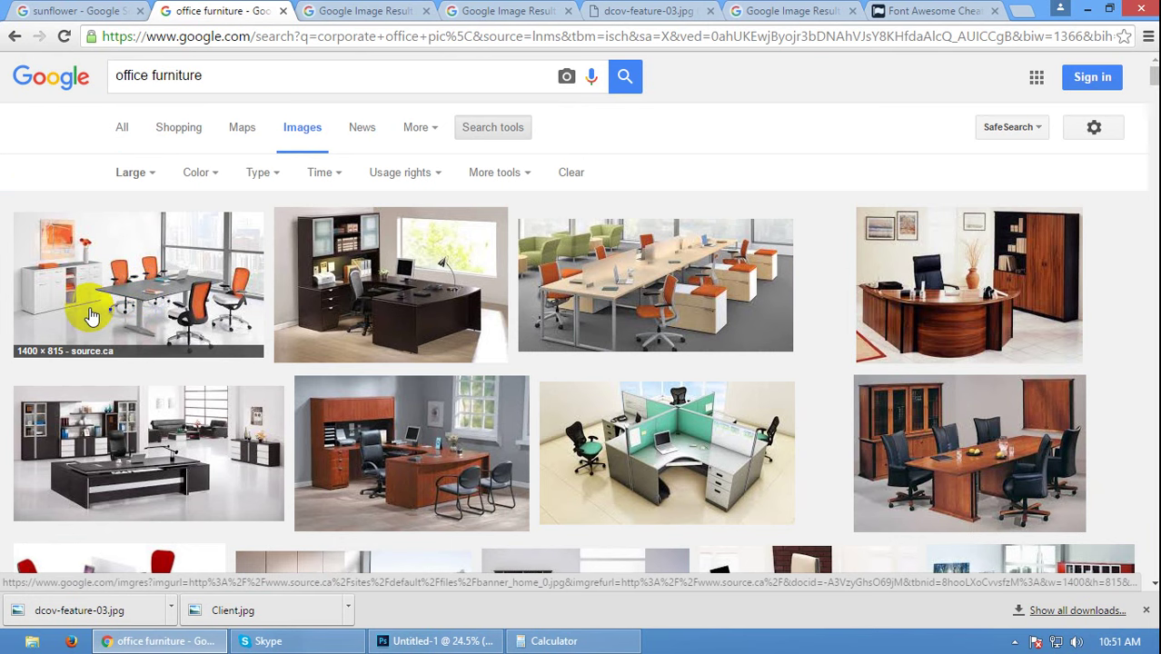
- Open the full-size image and save banner_home_0.jpg to the Desktop
{"action": "left_click", "coordinate": [372, 11]}
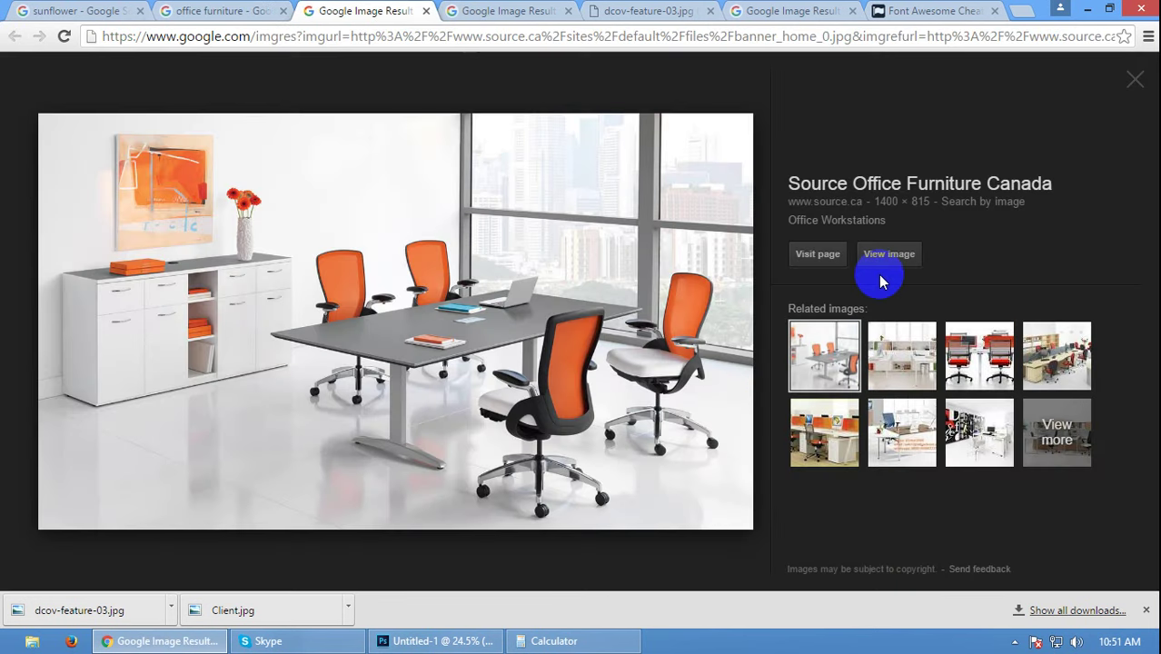
{"action": "left_click", "coordinate": [889, 253]}
{"action": "right_click", "coordinate": [331, 250]}
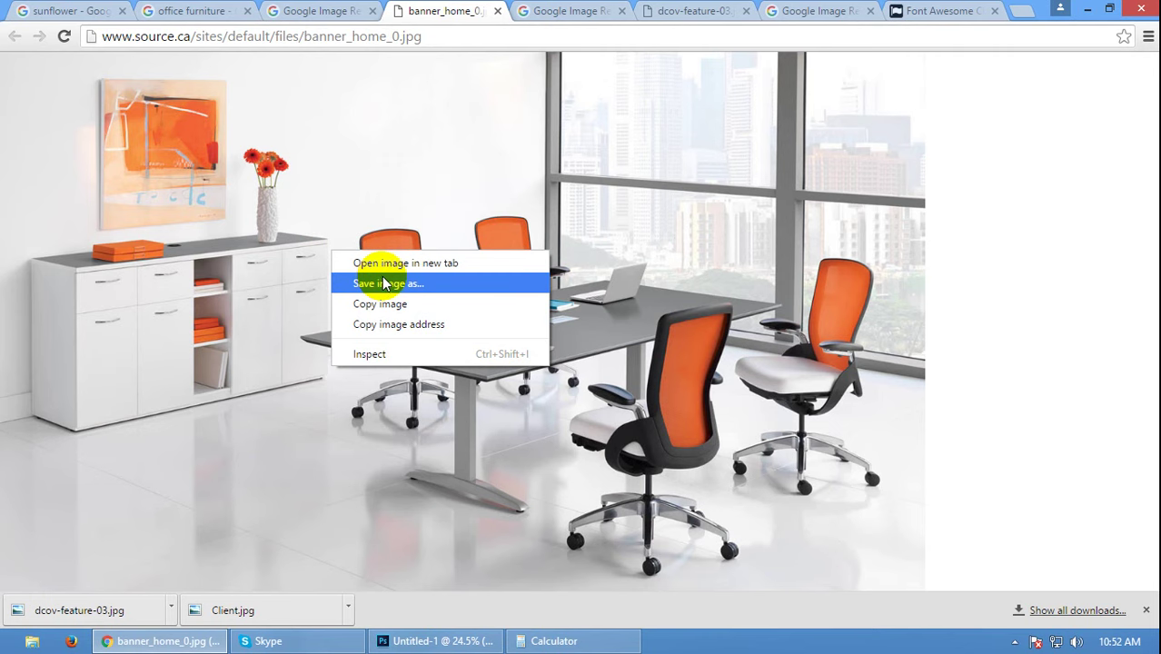
{"action": "left_click", "coordinate": [391, 281]}
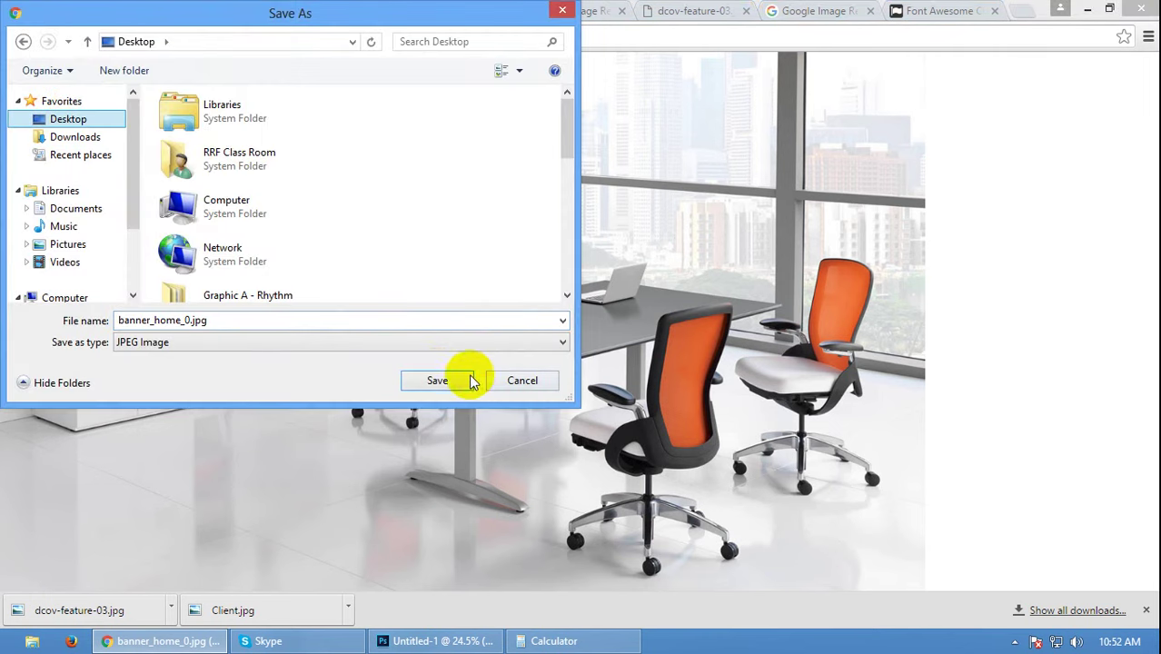
{"action": "left_click", "coordinate": [463, 379]}
{"action": "left_click", "coordinate": [436, 640]}
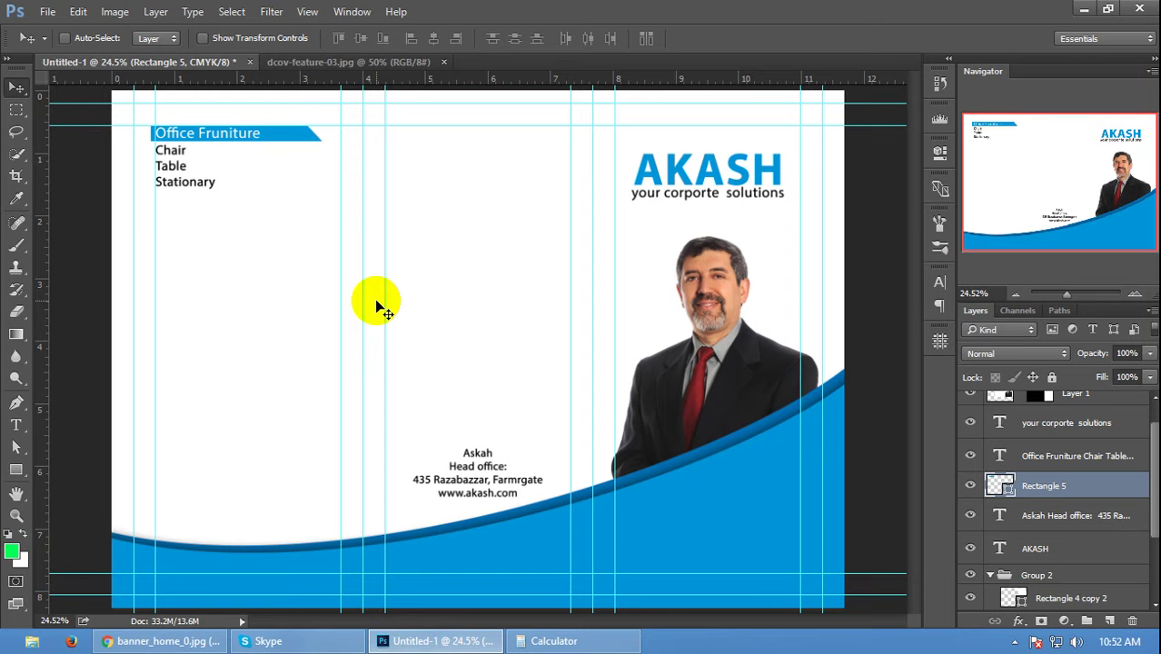
- Open banner_home_0.jpg and drag it into the Untitled-1 brochure
{"action": "key", "text": "ctrl+o"}
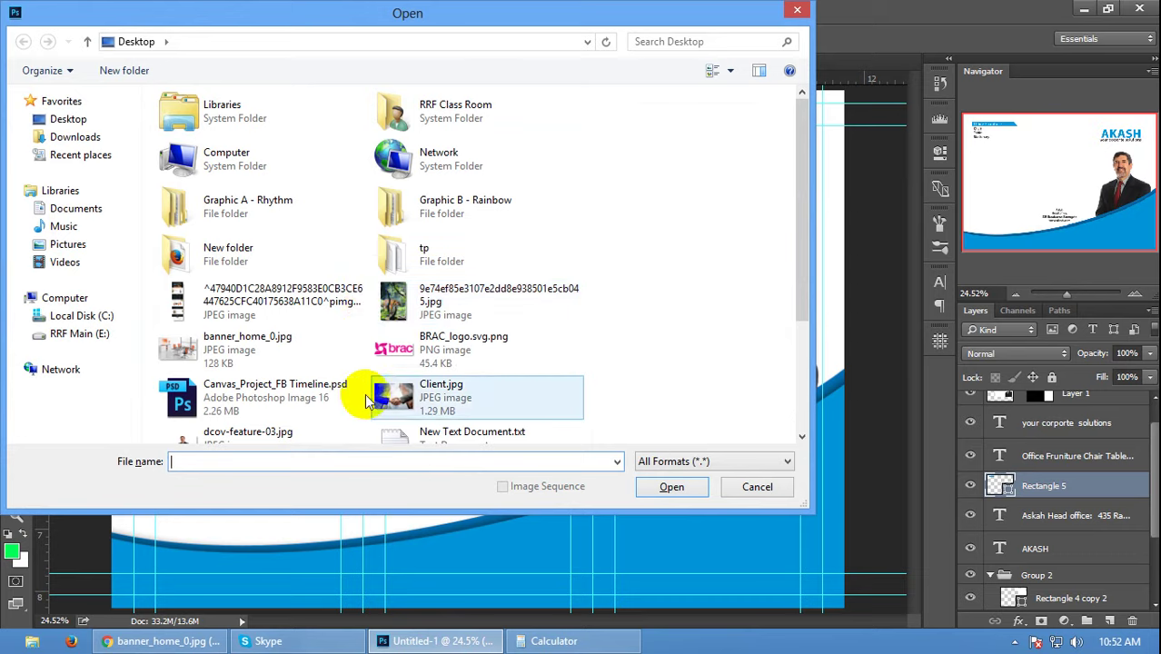
{"action": "double_click", "coordinate": [194, 339]}
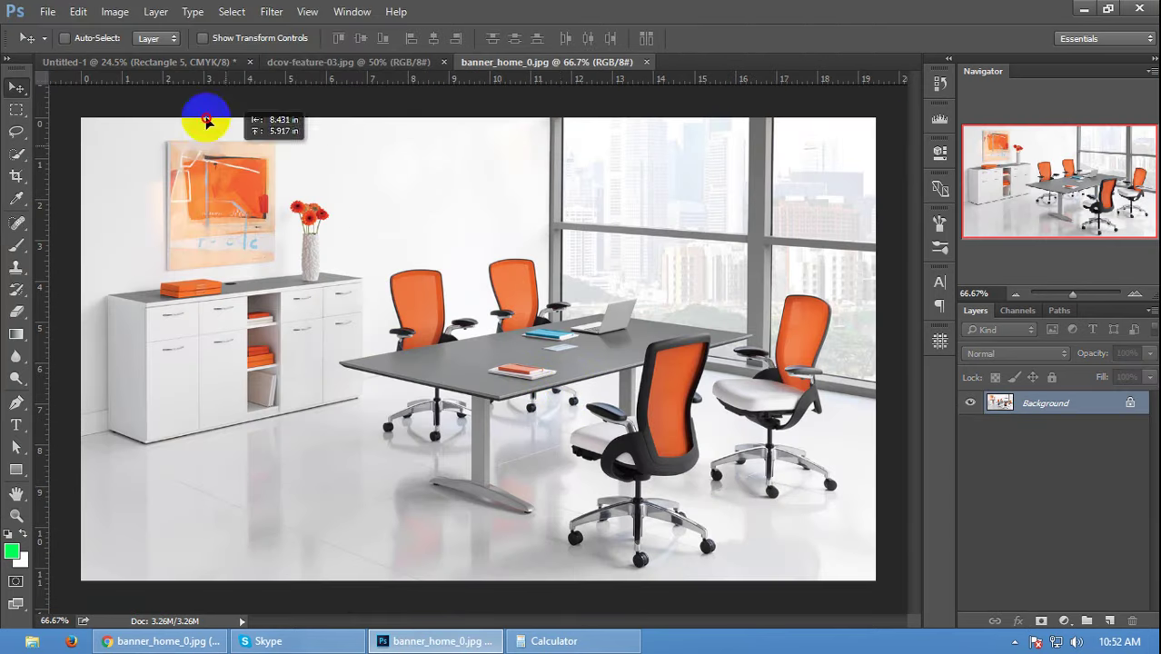
{"action": "mouse_move", "coordinate": [207, 120]}
{"action": "left_mouse_down"}
{"action": "mouse_move", "coordinate": [182, 67]}
{"action": "mouse_move", "coordinate": [311, 376]}
{"action": "mouse_move", "coordinate": [309, 481]}
{"action": "mouse_move", "coordinate": [338, 518]}
{"action": "left_mouse_up"}
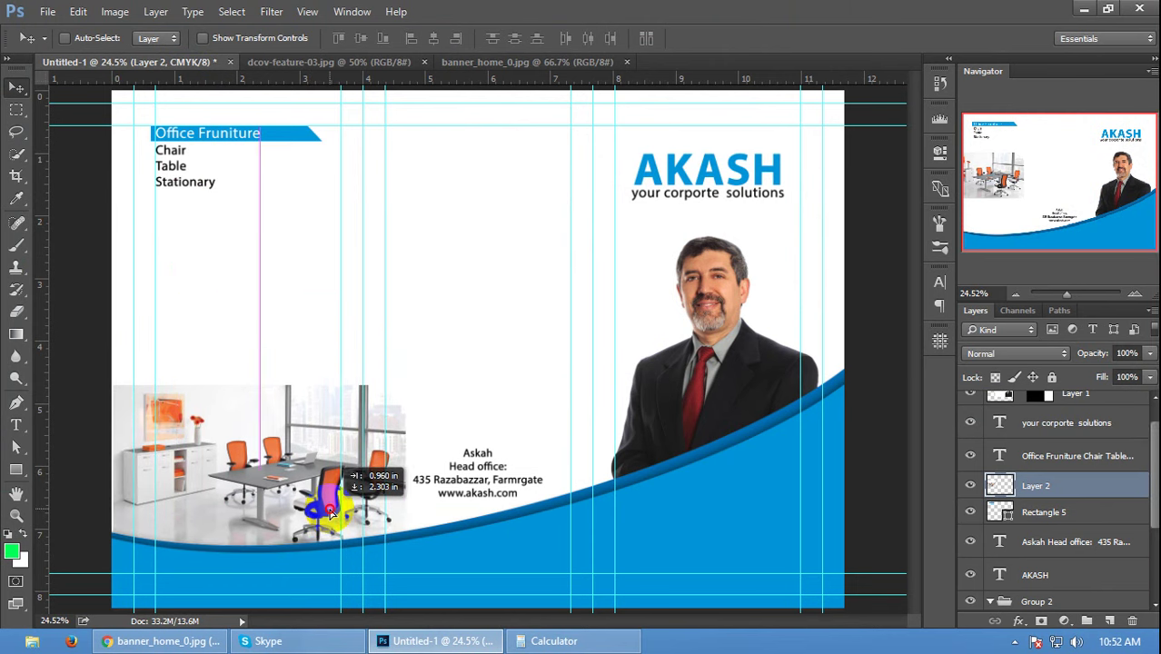
- Scale the furniture photo up slightly and position it in the left panel below the list
{"action": "key", "text": "ctrl+t"}
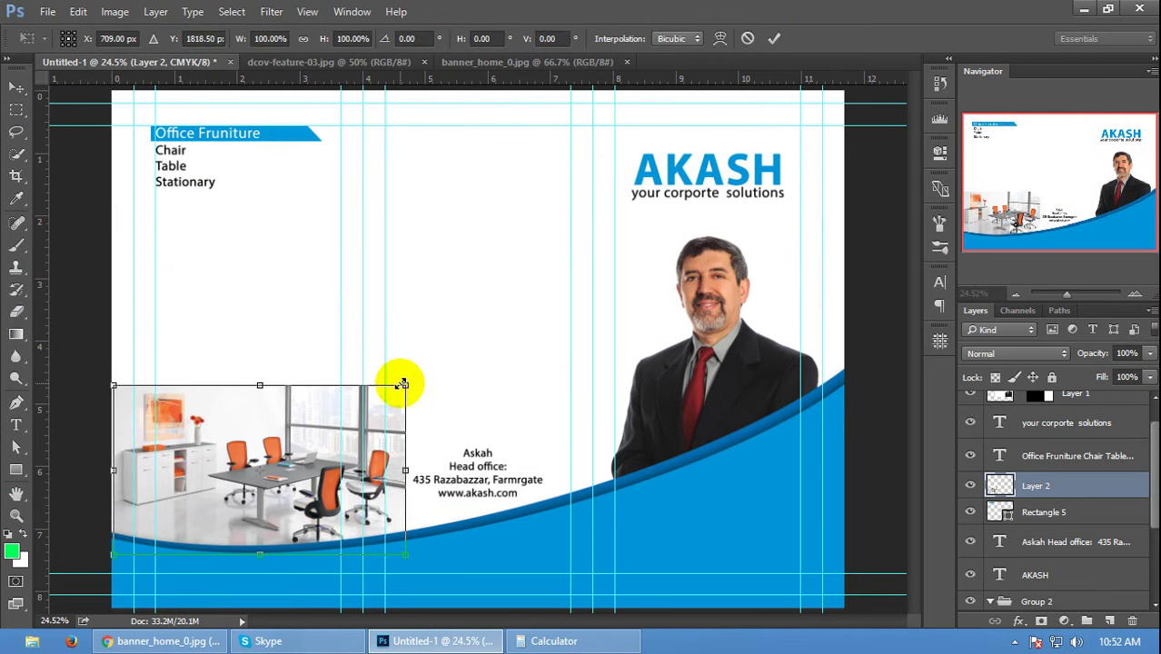
{"action": "mouse_move", "coordinate": [405, 384]}
{"action": "left_mouse_down"}
{"action": "mouse_move", "coordinate": [492, 344]}
{"action": "mouse_move", "coordinate": [446, 347]}
{"action": "mouse_move", "coordinate": [400, 375]}
{"action": "left_mouse_up"}
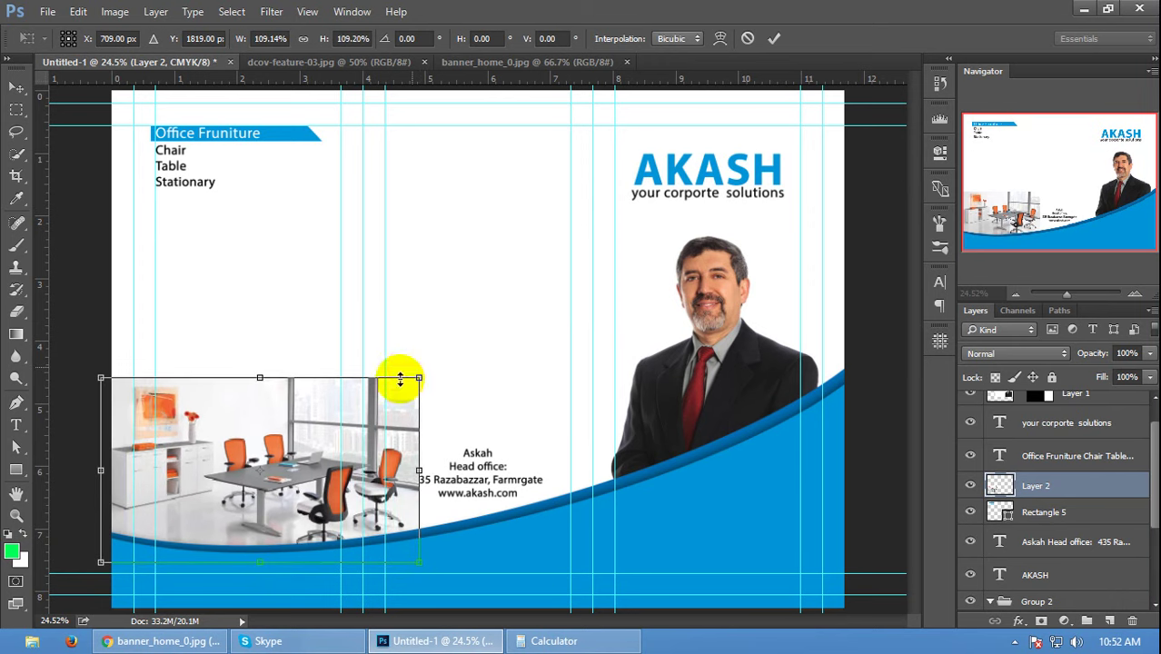
{"action": "double_click", "coordinate": [354, 467]}
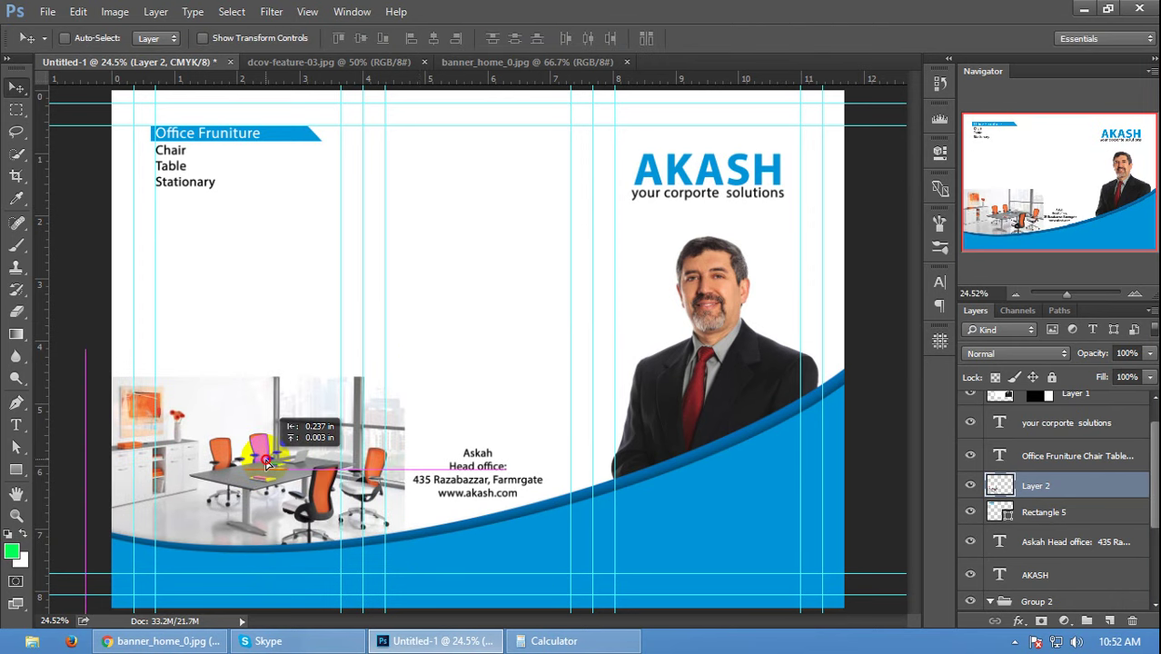
{"action": "mouse_move", "coordinate": [354, 467]}
{"action": "left_mouse_down"}
{"action": "mouse_move", "coordinate": [261, 313]}
{"action": "mouse_move", "coordinate": [278, 333]}
{"action": "left_mouse_up"}
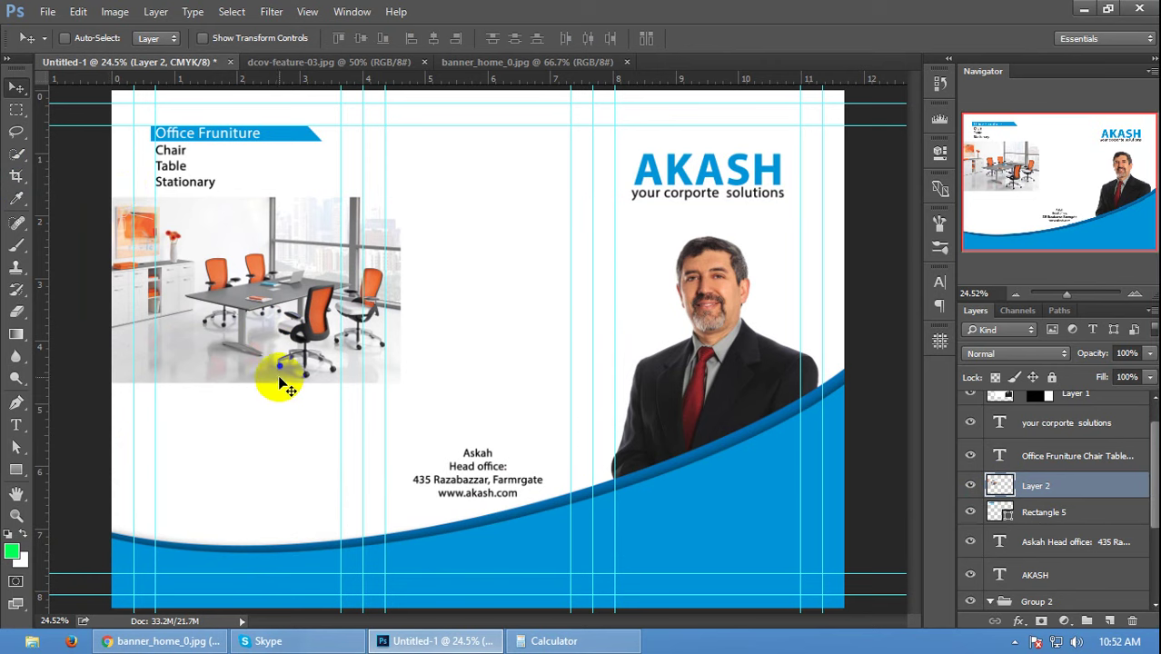
{"action": "mouse_move", "coordinate": [278, 388]}
{"action": "left_mouse_down"}
{"action": "mouse_move", "coordinate": [258, 329]}
{"action": "mouse_move", "coordinate": [284, 360]}
{"action": "mouse_move", "coordinate": [90, 260]}
{"action": "mouse_move", "coordinate": [132, 265]}
{"action": "left_mouse_up"}
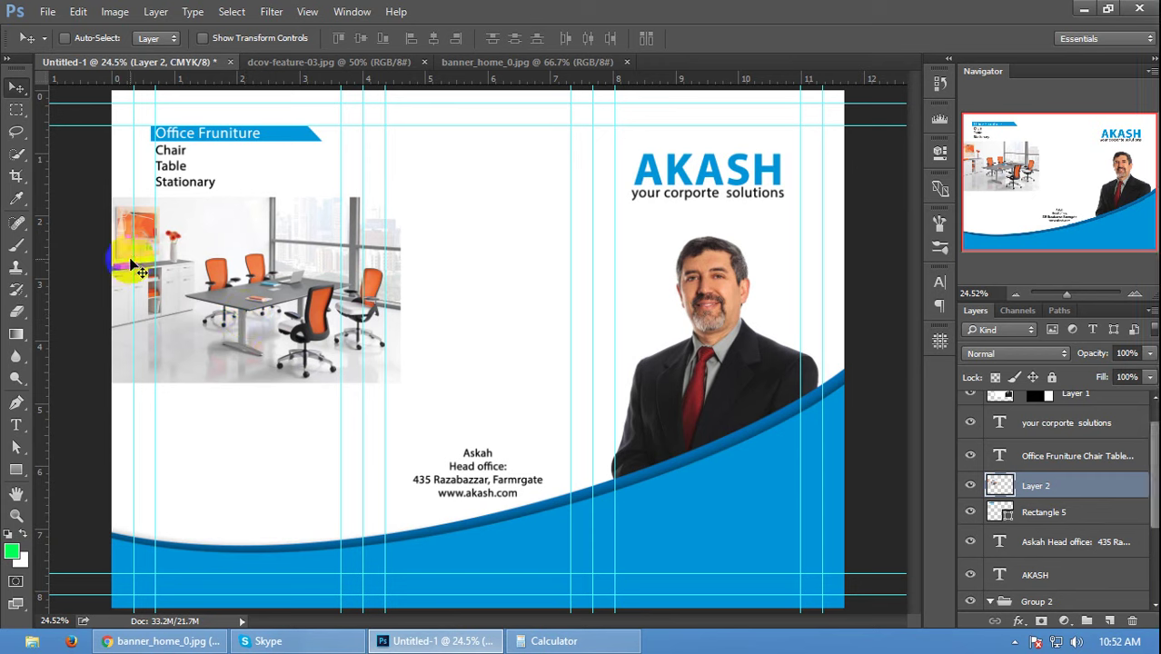
{"action": "left_click_drag", "start_coordinate": [132, 265], "coordinate": [210, 346]}
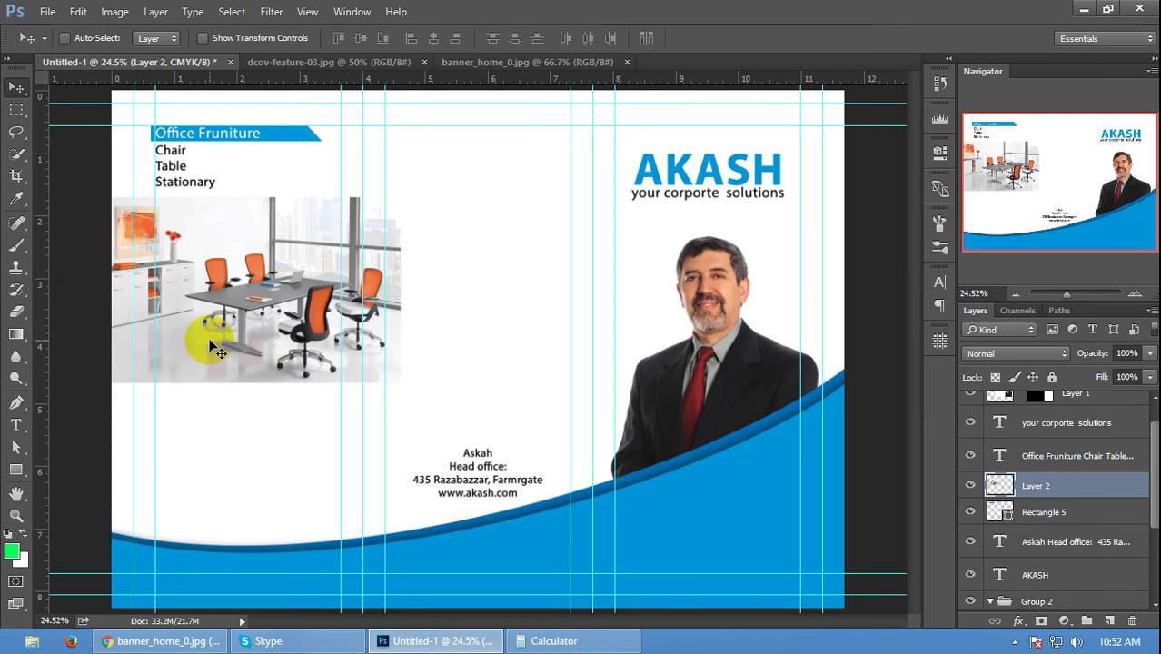
- Scale the furniture photo to about 262% so it covers the left and middle panels
{"action": "key", "text": "ctrl+t"}
{"action": "left_click_drag", "start_coordinate": [400, 380], "coordinate": [628, 536]}
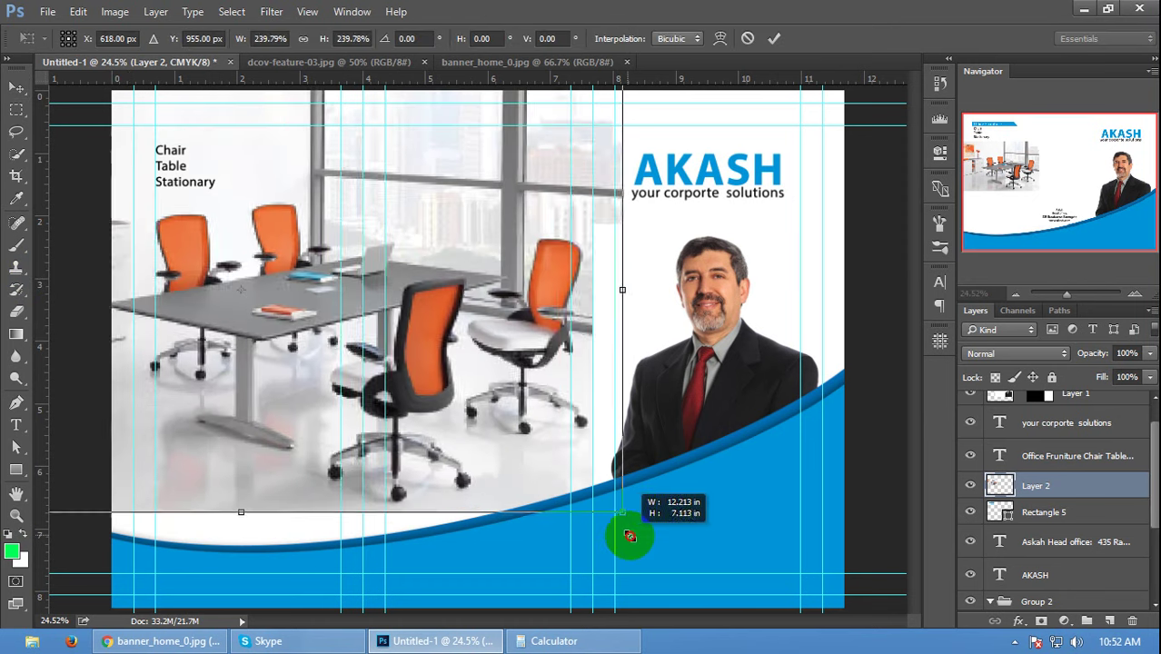
{"action": "left_click_drag", "start_coordinate": [228, 427], "coordinate": [309, 408]}
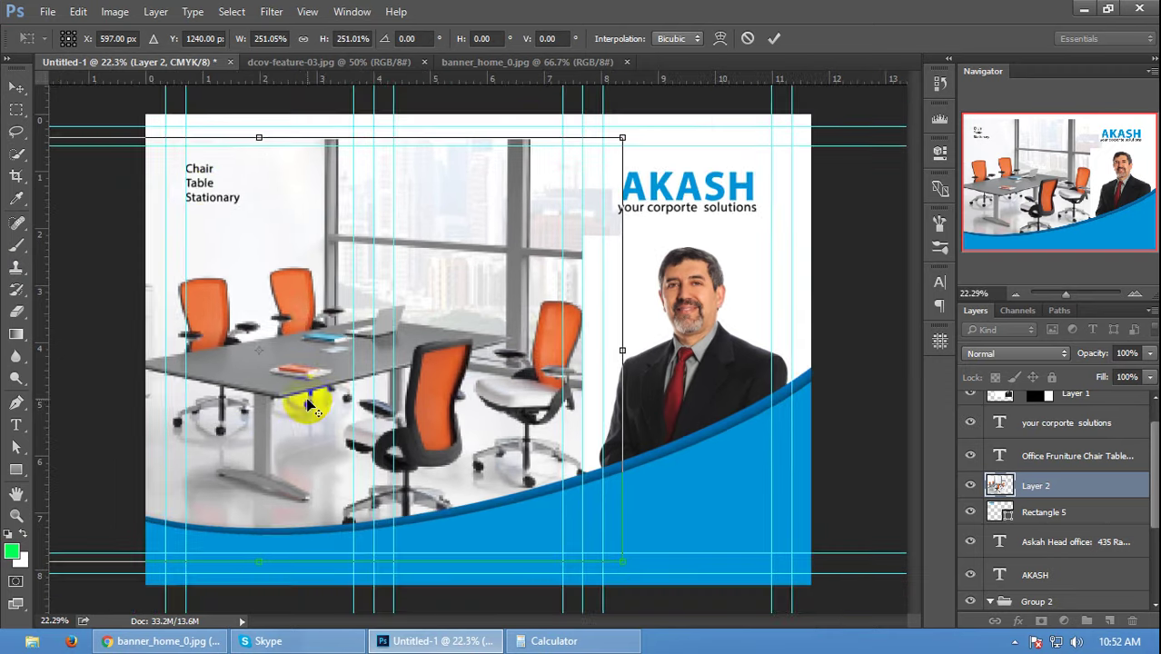
{"action": "scroll", "coordinate": [380, 199], "scroll_direction": "down", "scroll_amount": 1}
{"action": "scroll", "coordinate": [392, 238], "scroll_direction": "down", "scroll_amount": 1}
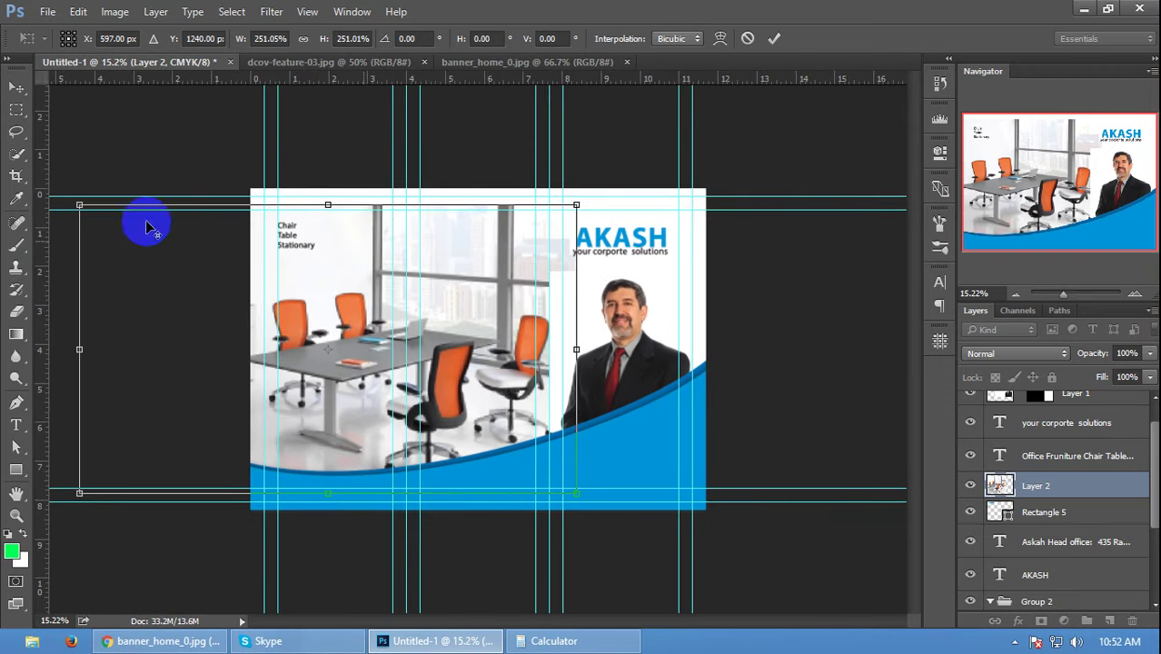
{"action": "left_click_drag", "start_coordinate": [81, 201], "coordinate": [40, 198]}
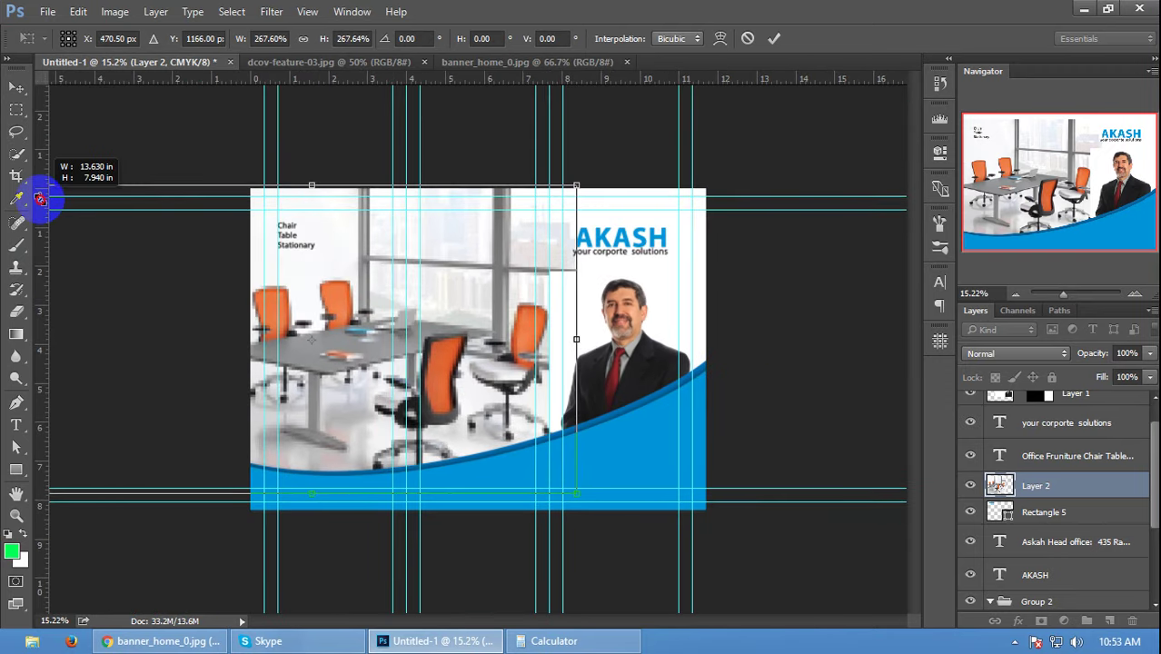
{"action": "left_click_drag", "start_coordinate": [576, 491], "coordinate": [555, 483]}
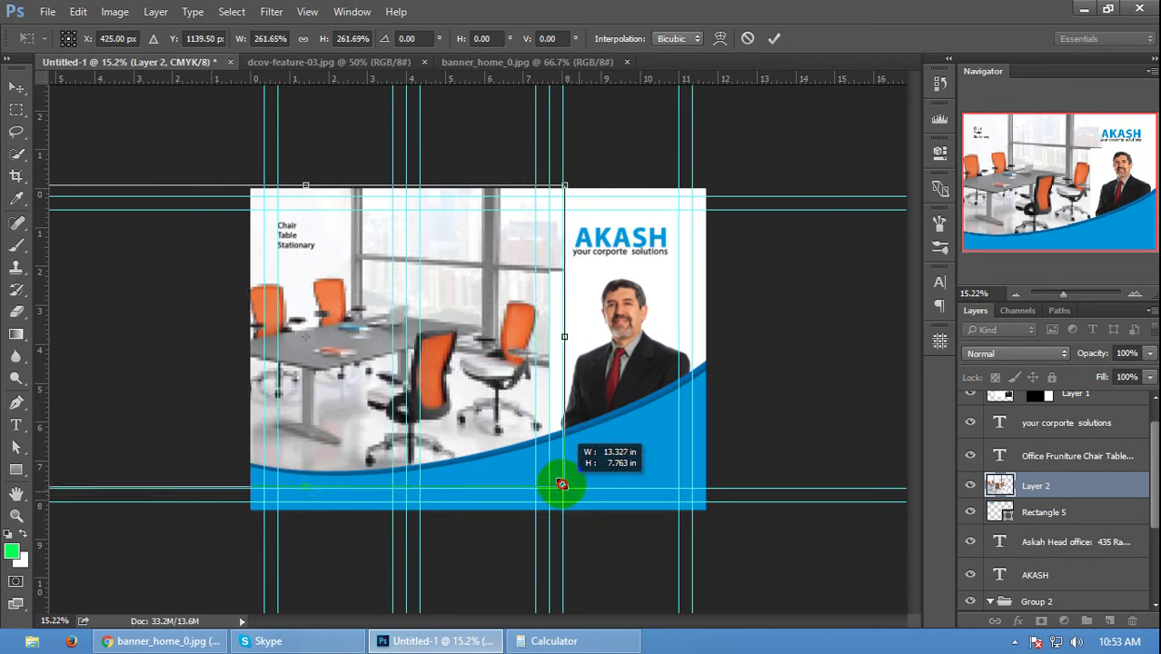
{"action": "double_click", "coordinate": [337, 399]}
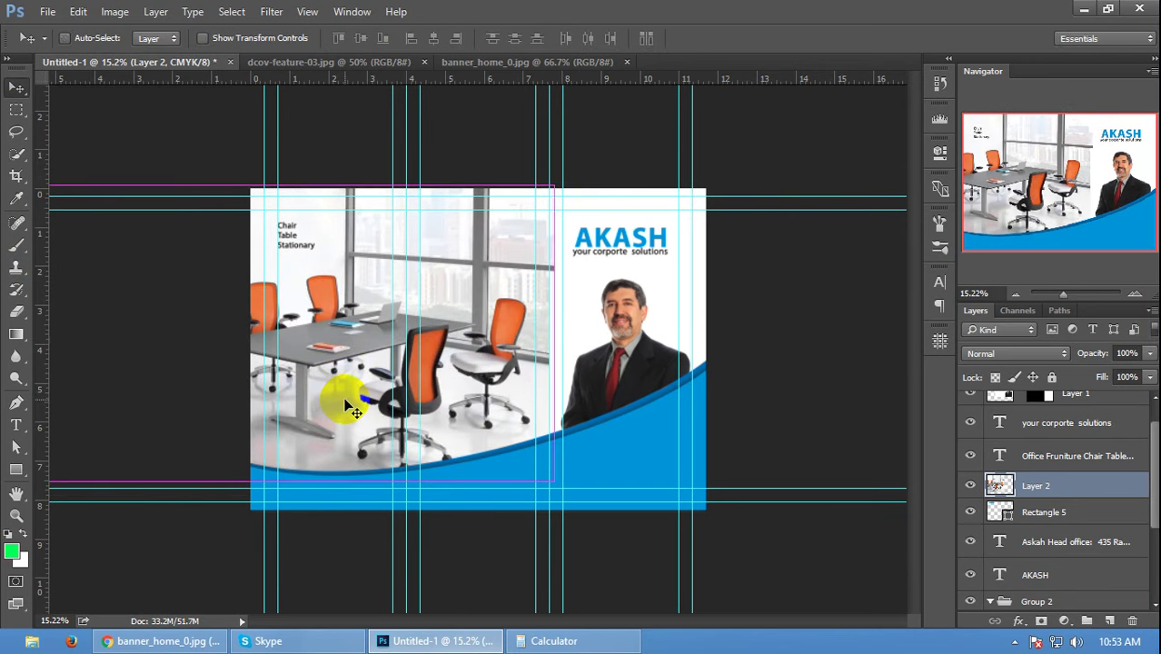
{"action": "key", "text": "ctrl"}
{"action": "key", "text": "ctrl+0"}
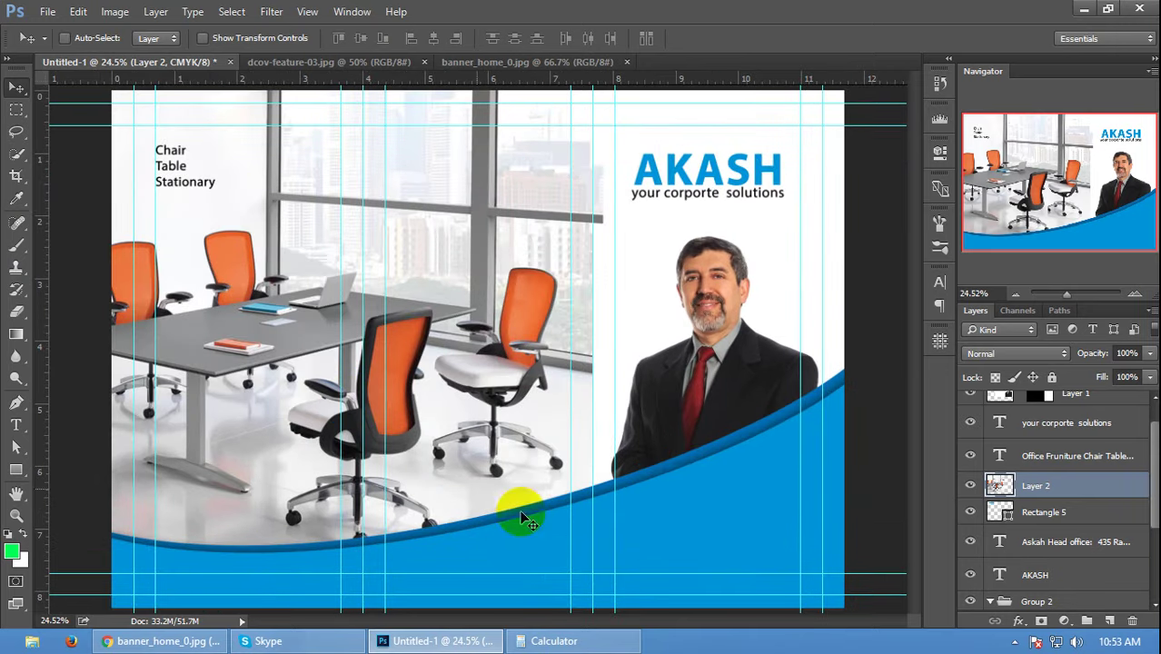
- Mask the furniture photo to a selection of the left panel
{"action": "scroll", "coordinate": [1007, 567], "scroll_direction": "down", "scroll_amount": 3}
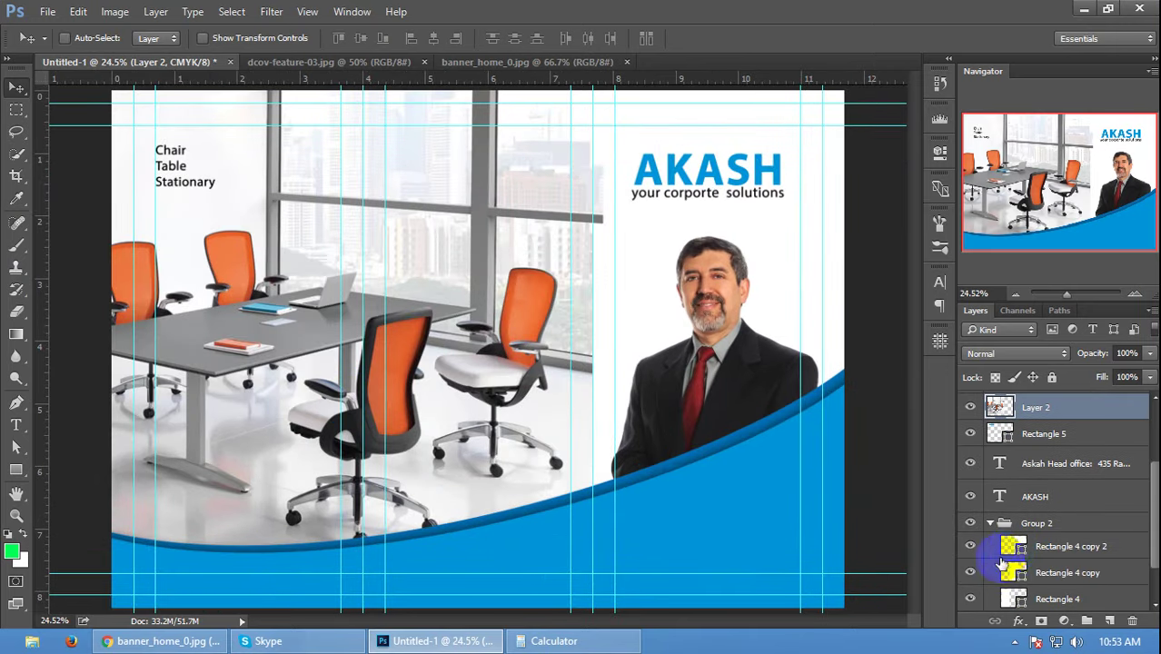
{"action": "left_click", "coordinate": [1014, 599], "text": "ctrl"}
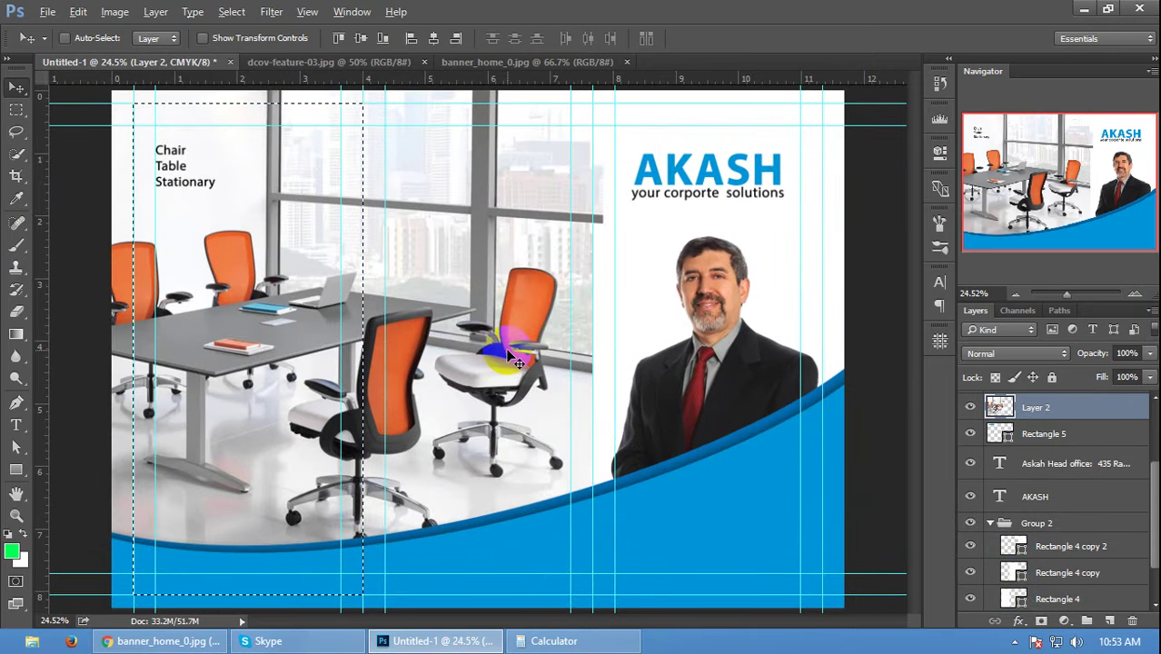
{"action": "scroll", "coordinate": [505, 347], "scroll_direction": "down", "scroll_amount": 1}
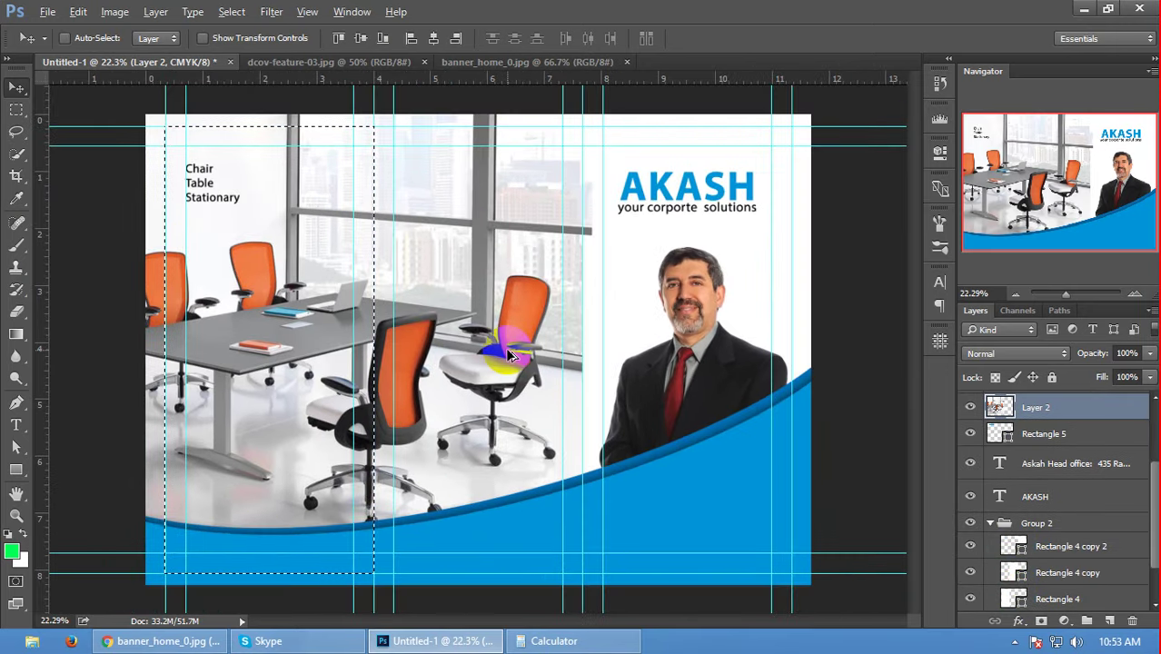
{"action": "left_click", "coordinate": [1041, 621]}
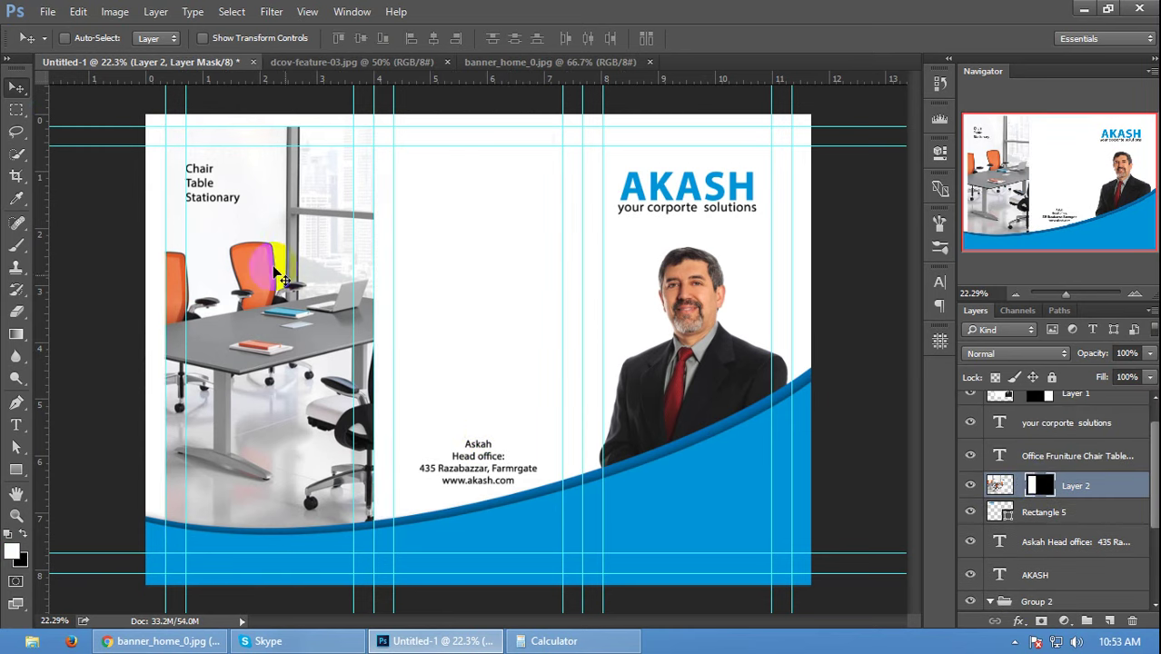
- Stretch the photo to the page's left and top edges and move it beneath Rectangle 5
{"action": "left_click", "coordinate": [216, 38]}
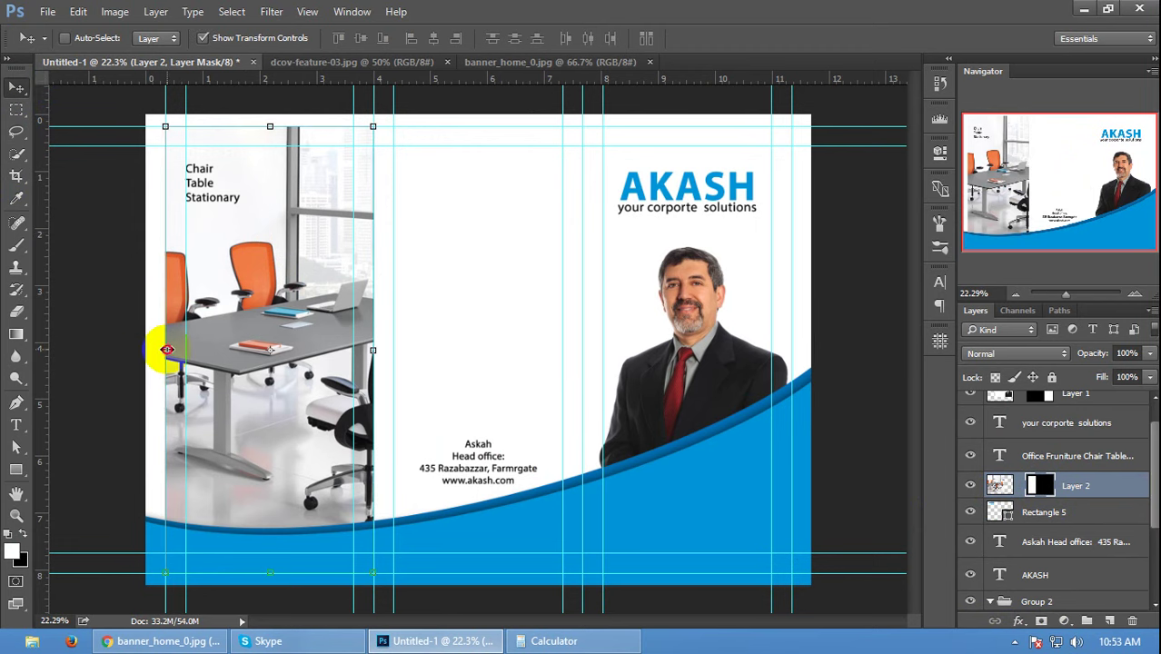
{"action": "left_click_drag", "start_coordinate": [167, 349], "coordinate": [122, 350]}
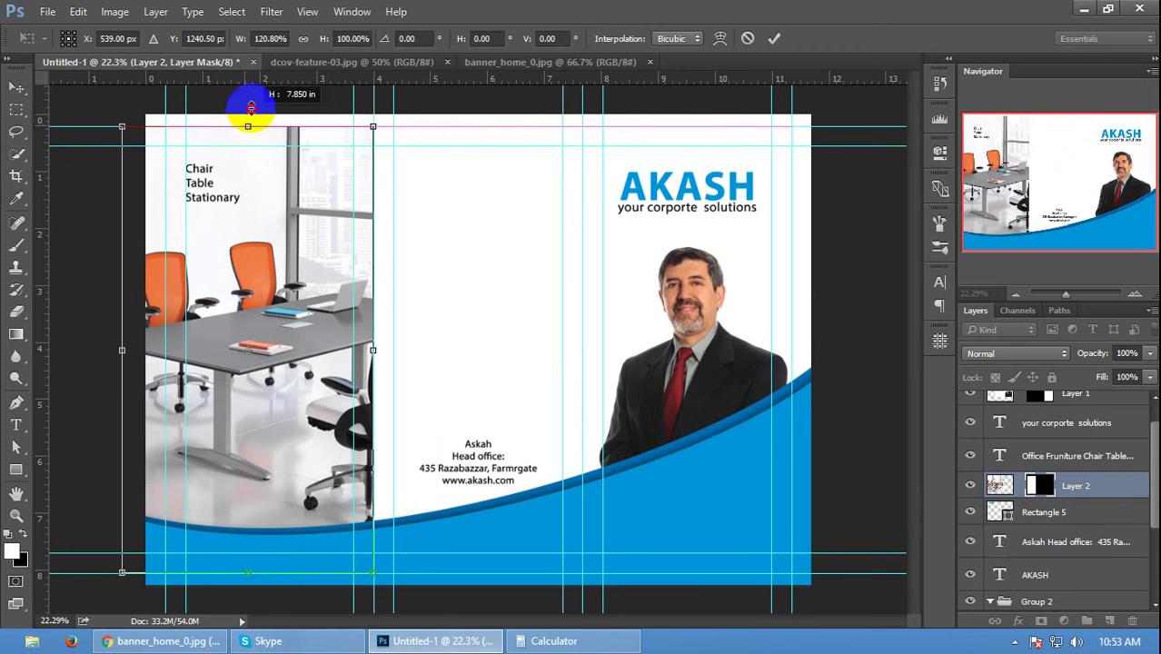
{"action": "left_click_drag", "start_coordinate": [250, 108], "coordinate": [247, 105]}
{"action": "key", "text": "Return"}
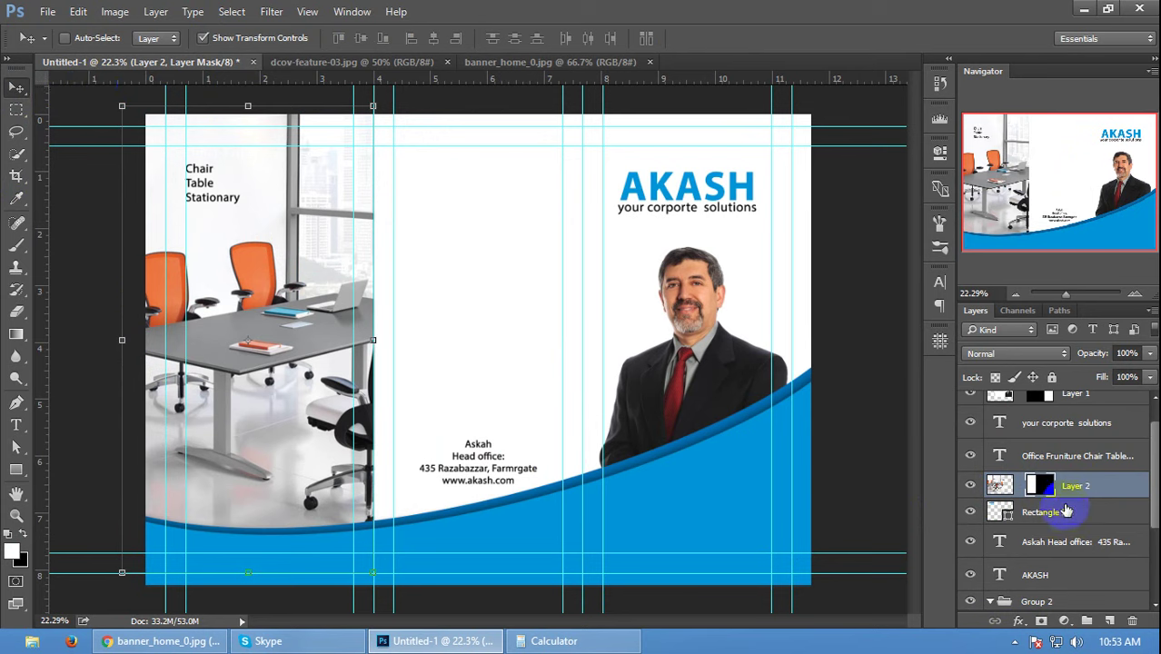
{"action": "left_click_drag", "start_coordinate": [1065, 511], "coordinate": [1065, 511]}
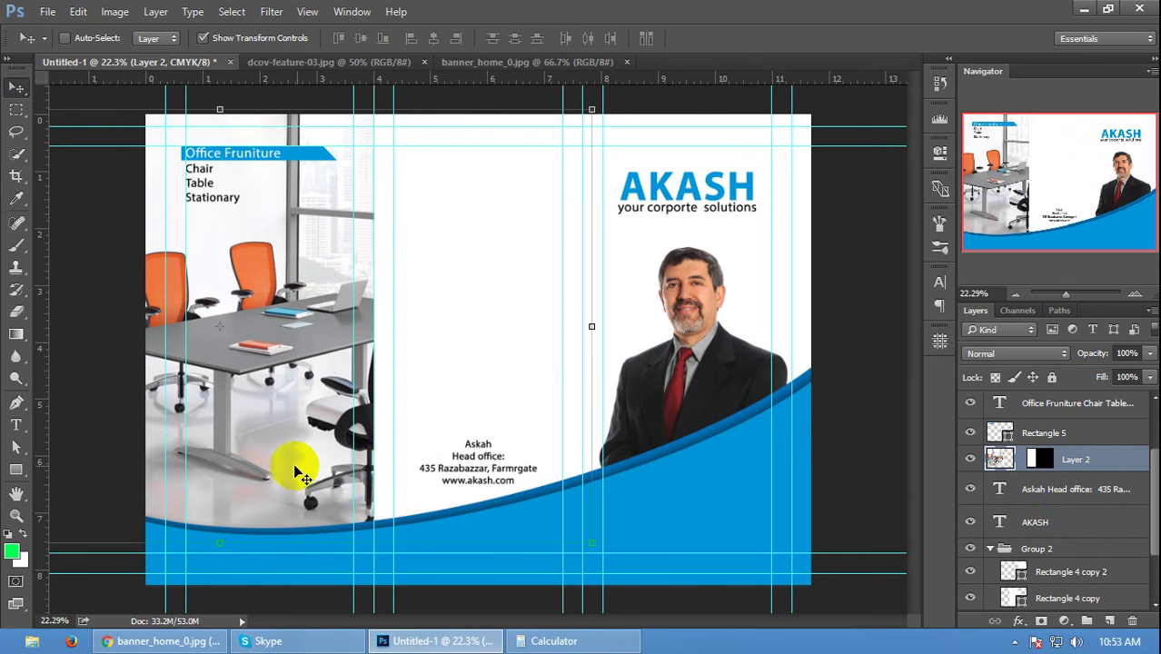
- Shift the office photo sideways and shrink it from its corner inside the left panel's mask
{"action": "left_click_drag", "start_coordinate": [293, 466], "coordinate": [202, 467]}
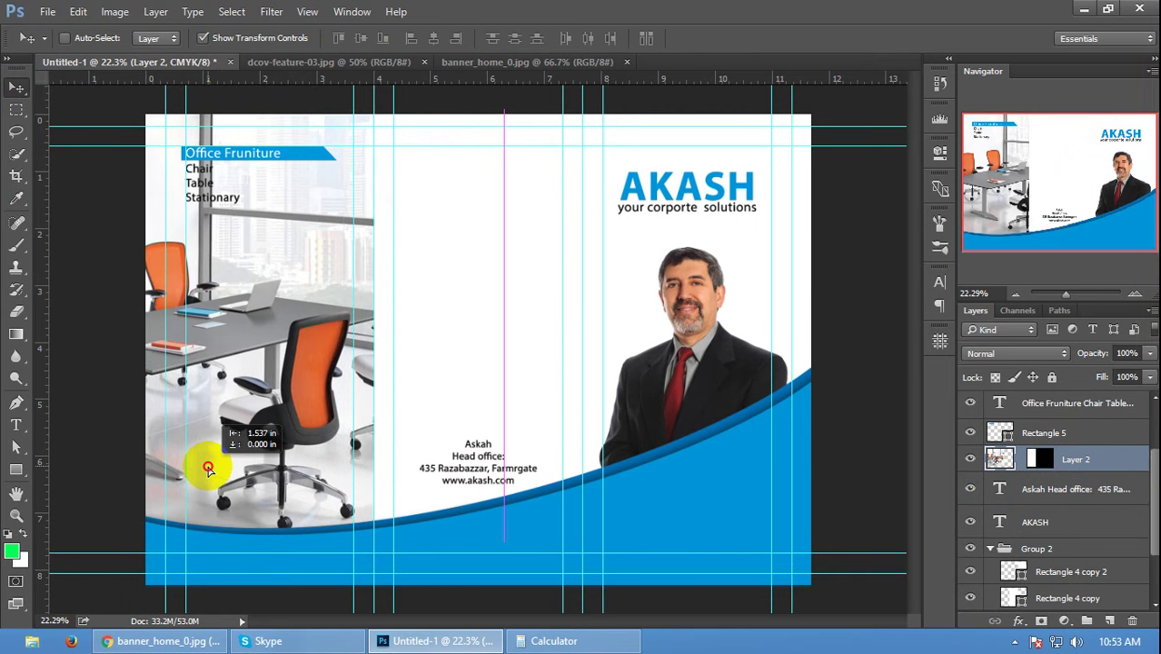
{"action": "key", "text": "ctrl+t"}
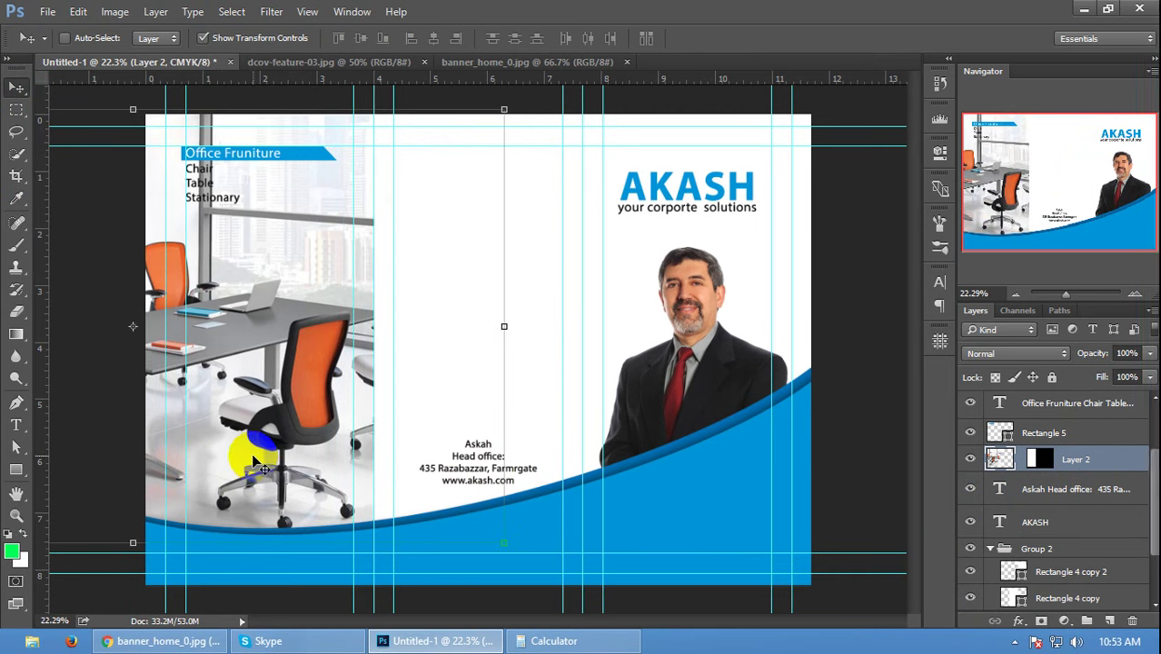
{"action": "left_click_drag", "start_coordinate": [257, 465], "coordinate": [270, 463]}
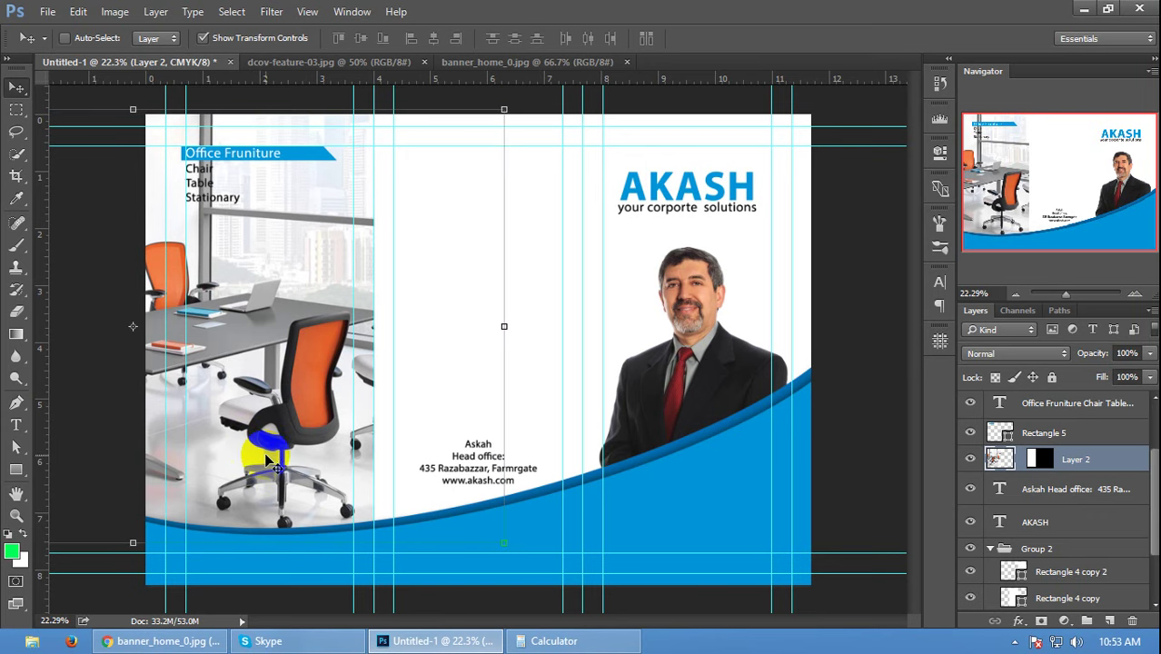
{"action": "left_click_drag", "start_coordinate": [502, 542], "coordinate": [492, 536]}
{"action": "key", "text": "Return"}
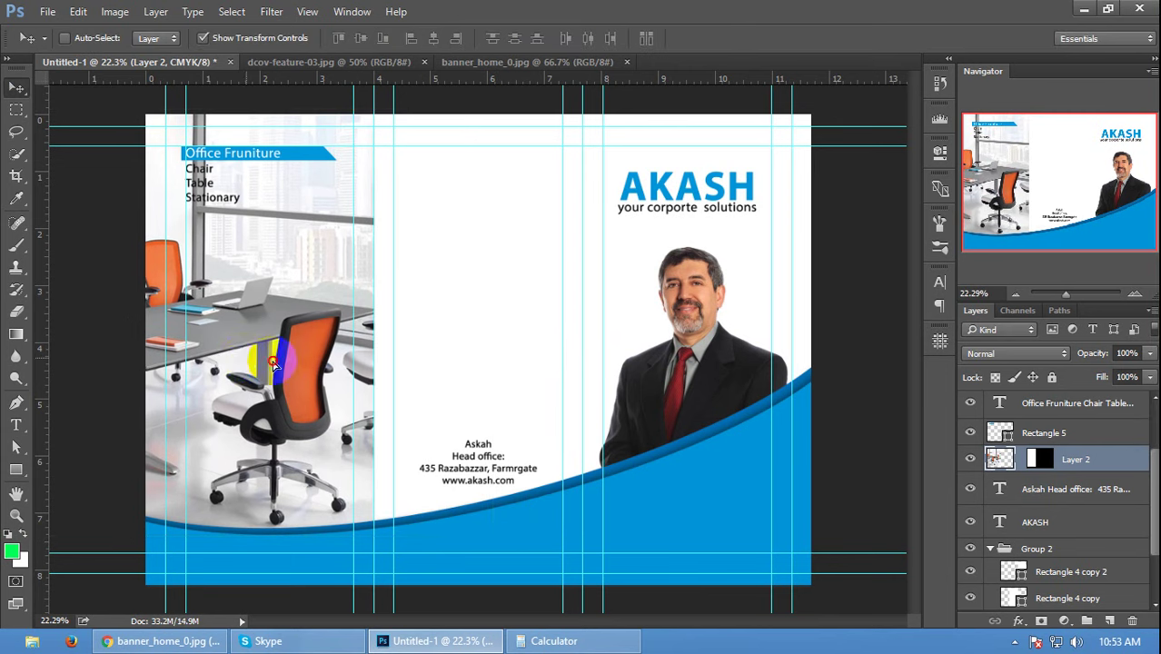
- Try moving the office photo further right, undoing and redoing until its placement fits
{"action": "left_click_drag", "start_coordinate": [250, 367], "coordinate": [345, 363]}
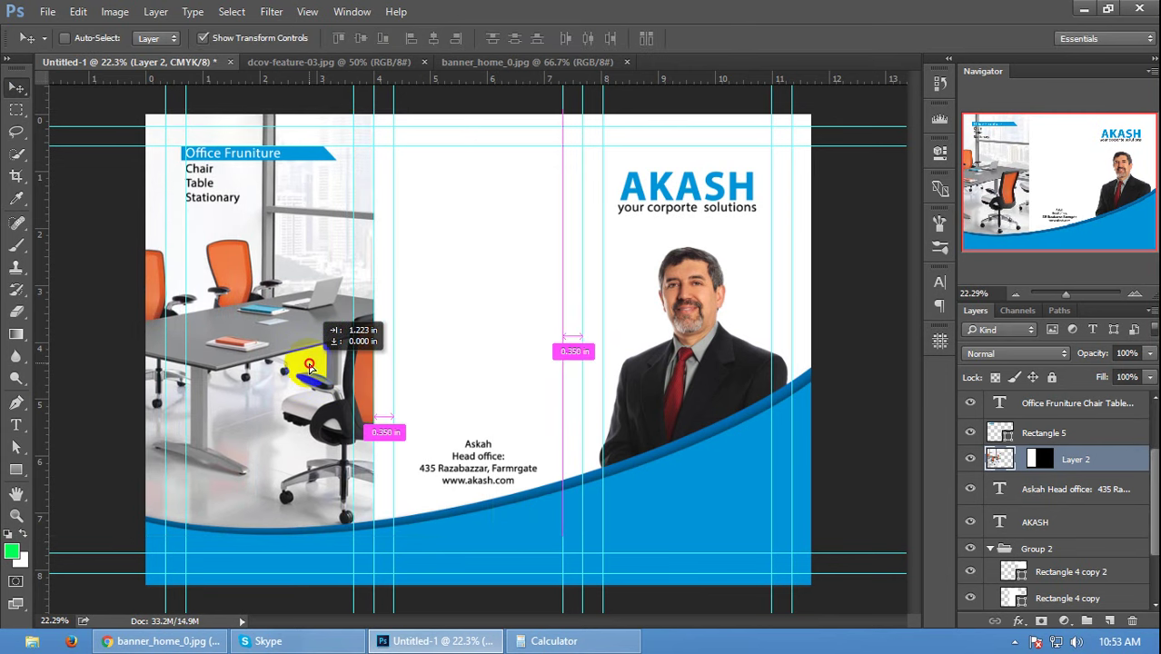
{"action": "key", "text": "ctrl+z"}
{"action": "key", "text": "ctrl+t"}
{"action": "mouse_move", "coordinate": [227, 386]}
{"action": "left_mouse_down"}
{"action": "mouse_move", "coordinate": [291, 405]}
{"action": "mouse_move", "coordinate": [324, 439]}
{"action": "left_mouse_up"}
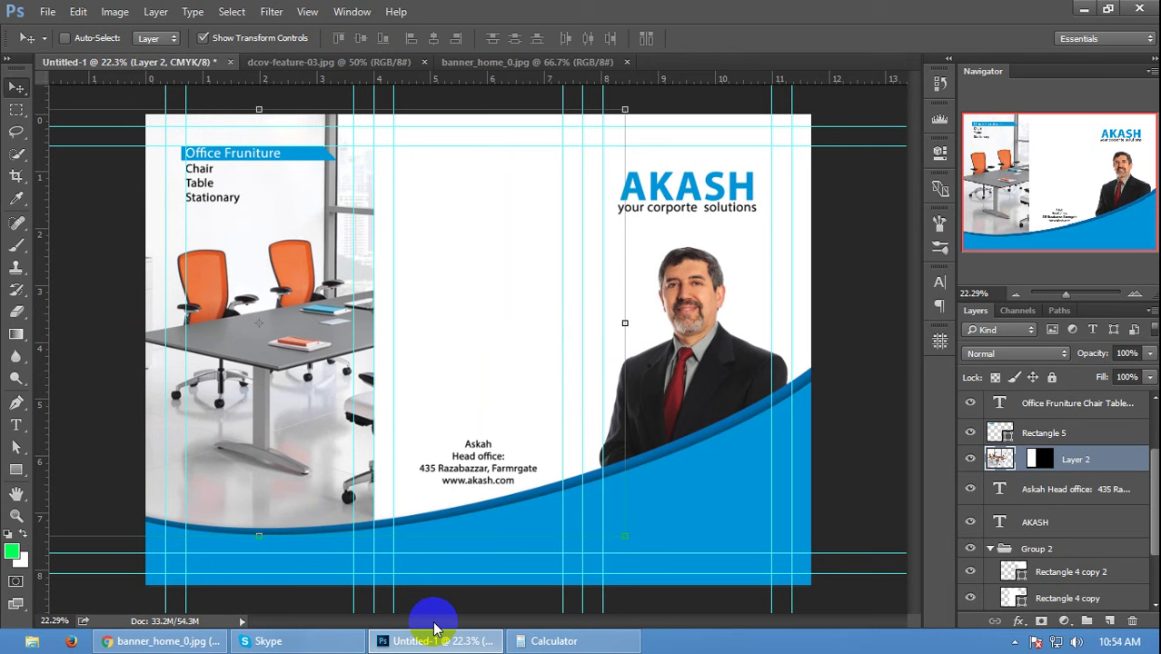
{"action": "key", "text": "ctrl+z"}
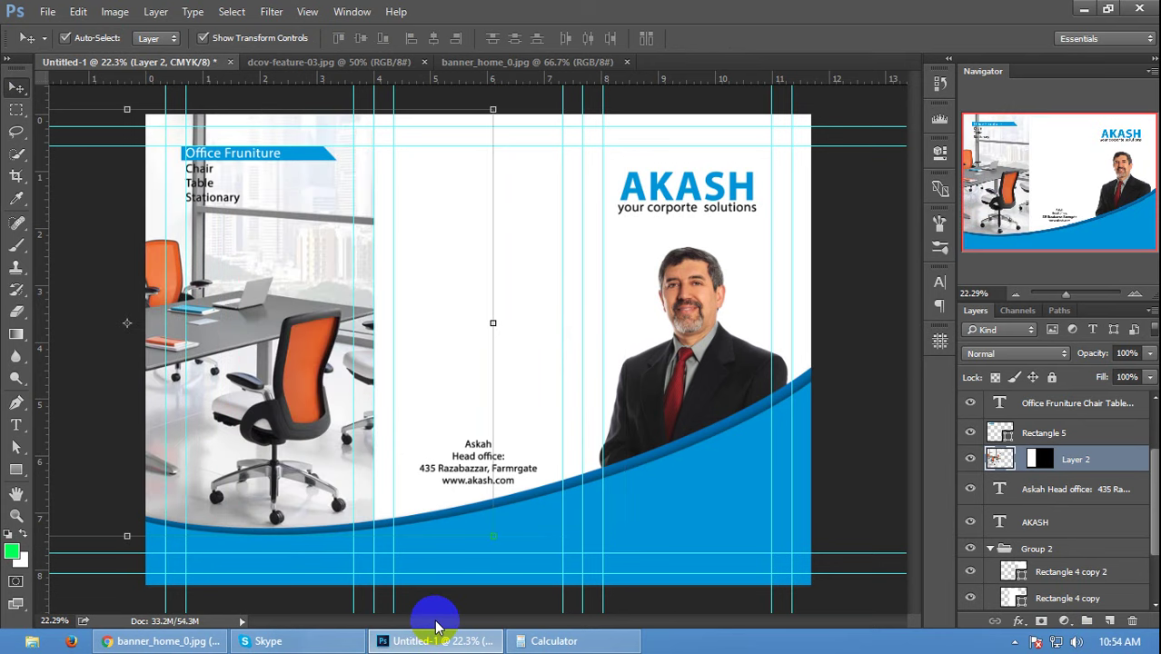
{"action": "key", "text": "ctrl+z"}
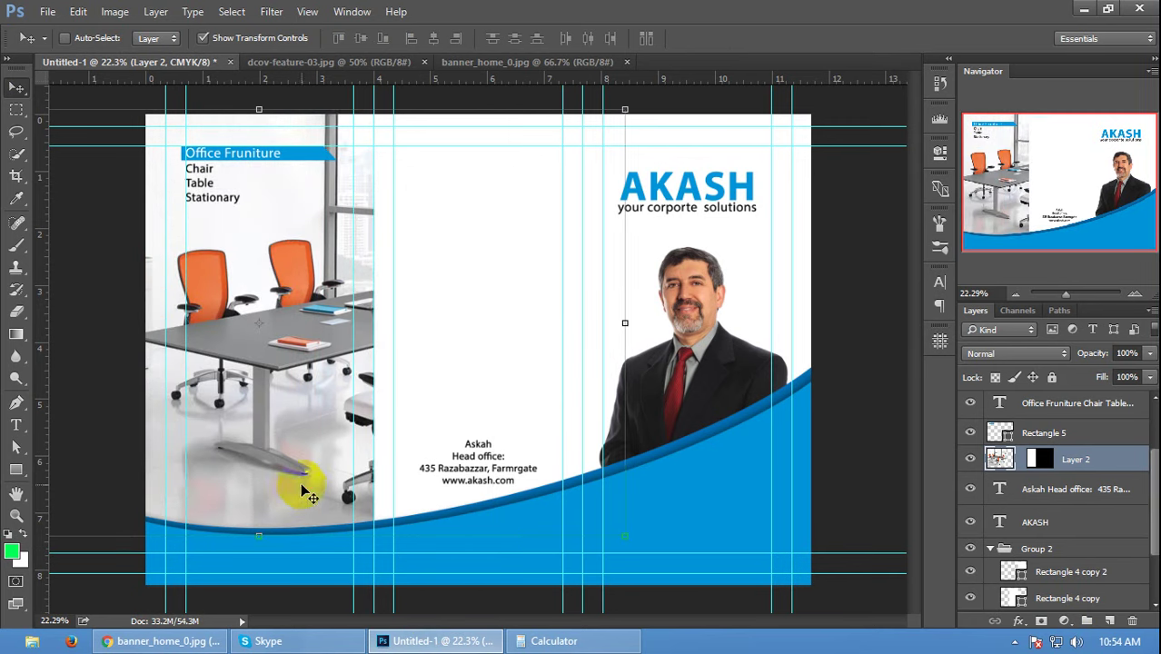
- Turn off Show Transform Controls, hide the guides, and zoom in to preview the layout
{"action": "left_click", "coordinate": [234, 37]}
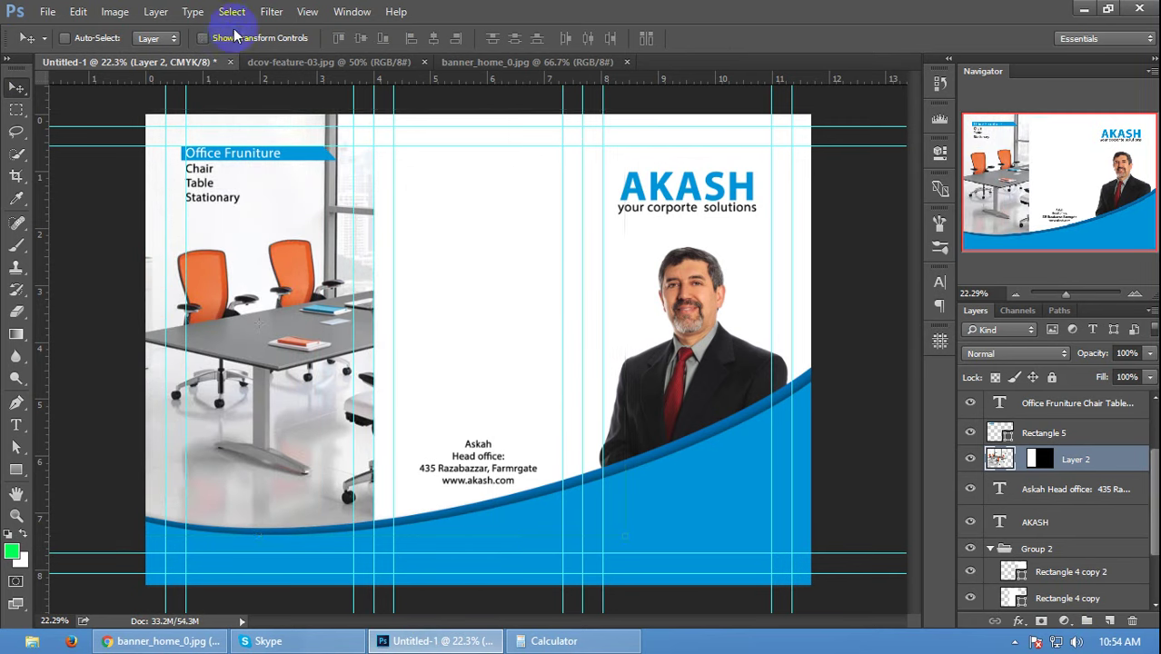
{"action": "key", "text": "ctrl+semicolon"}
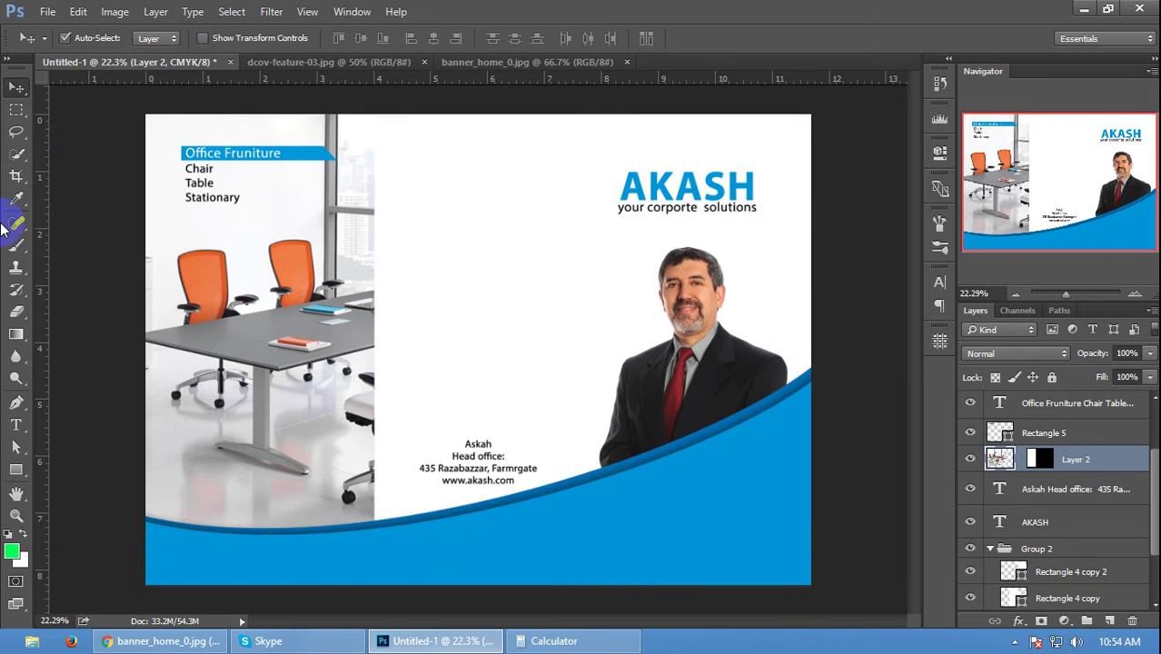
{"action": "key", "text": "ctrl+plus"}
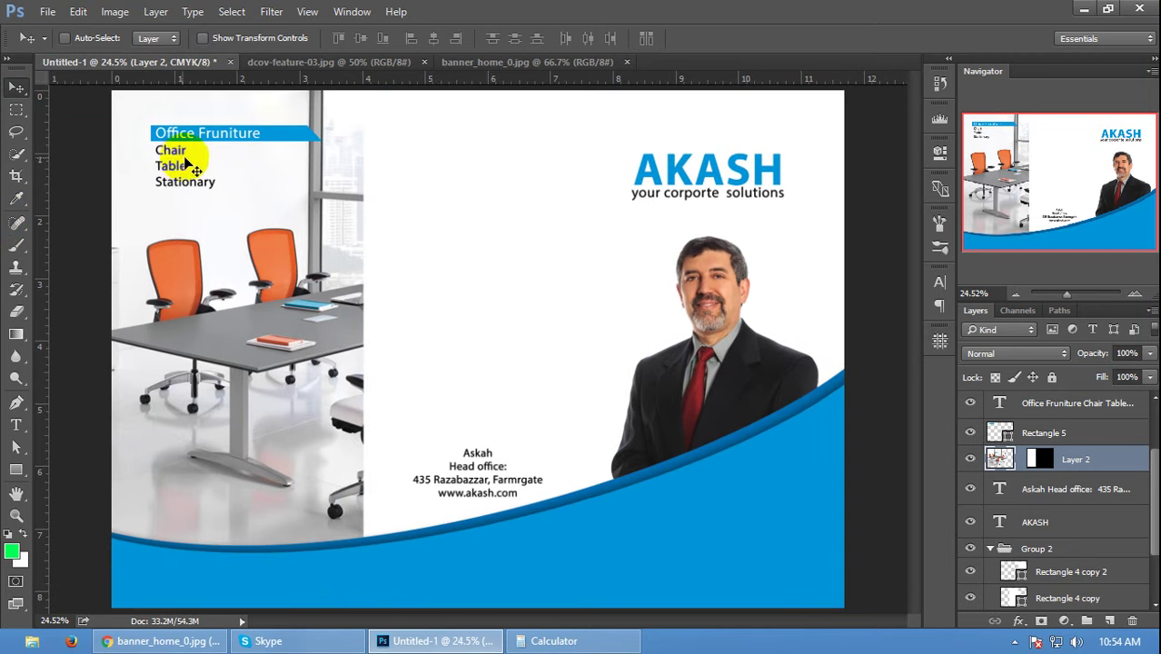
{"action": "left_click", "coordinate": [16, 424]}
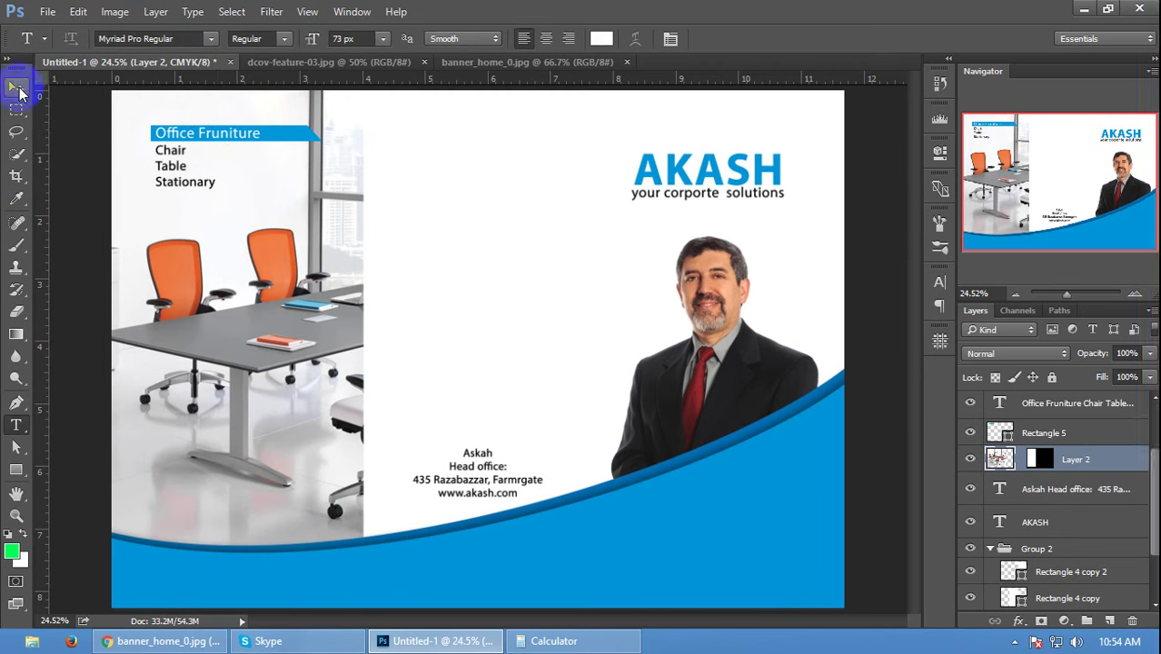
{"action": "left_click", "coordinate": [15, 87]}
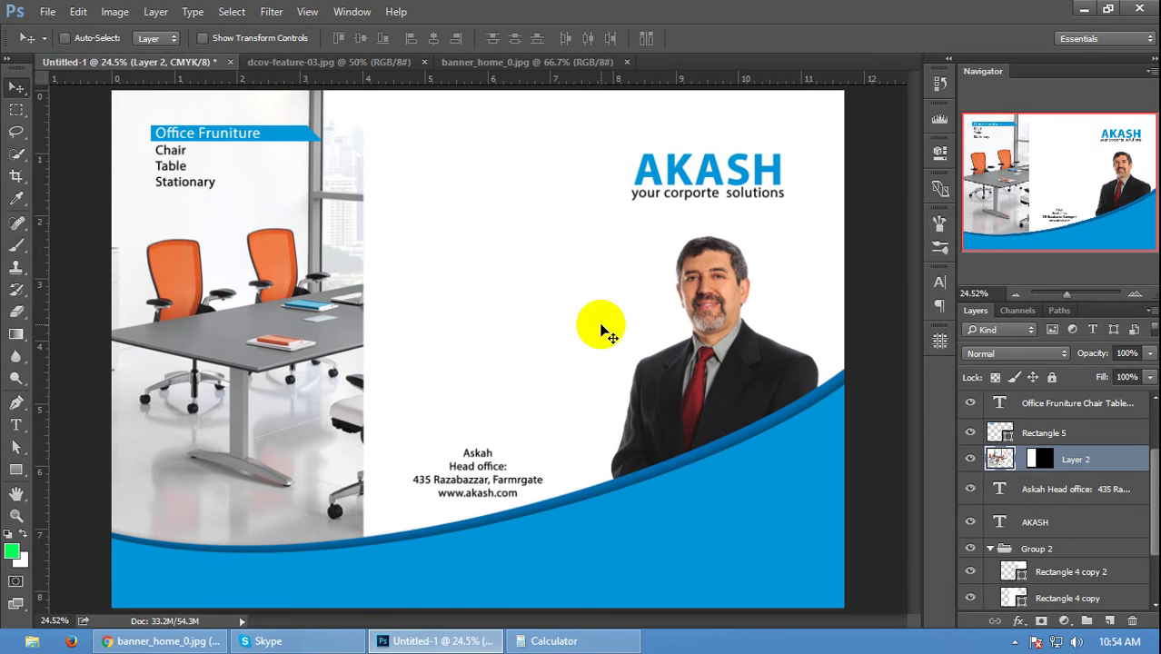
- In Google Images, compare the MOBICA and FOCUS TNL previews and open the full-size MOBICA image
{"action": "left_click", "coordinate": [186, 645]}
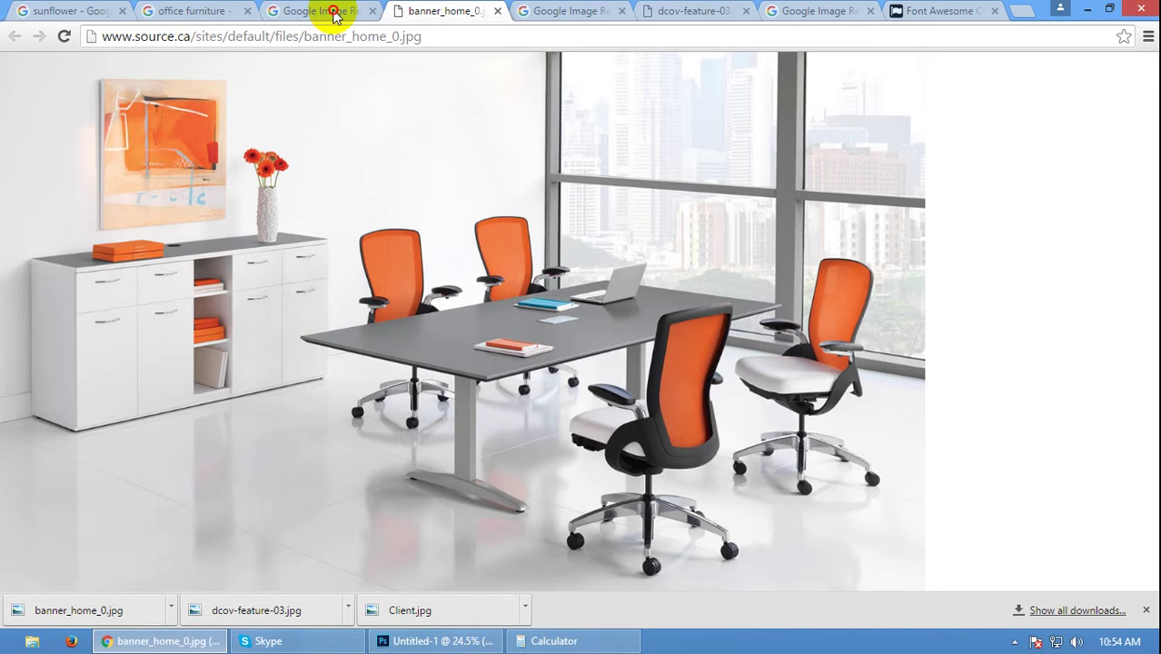
{"action": "left_click", "coordinate": [327, 12]}
{"action": "left_click", "coordinate": [976, 357]}
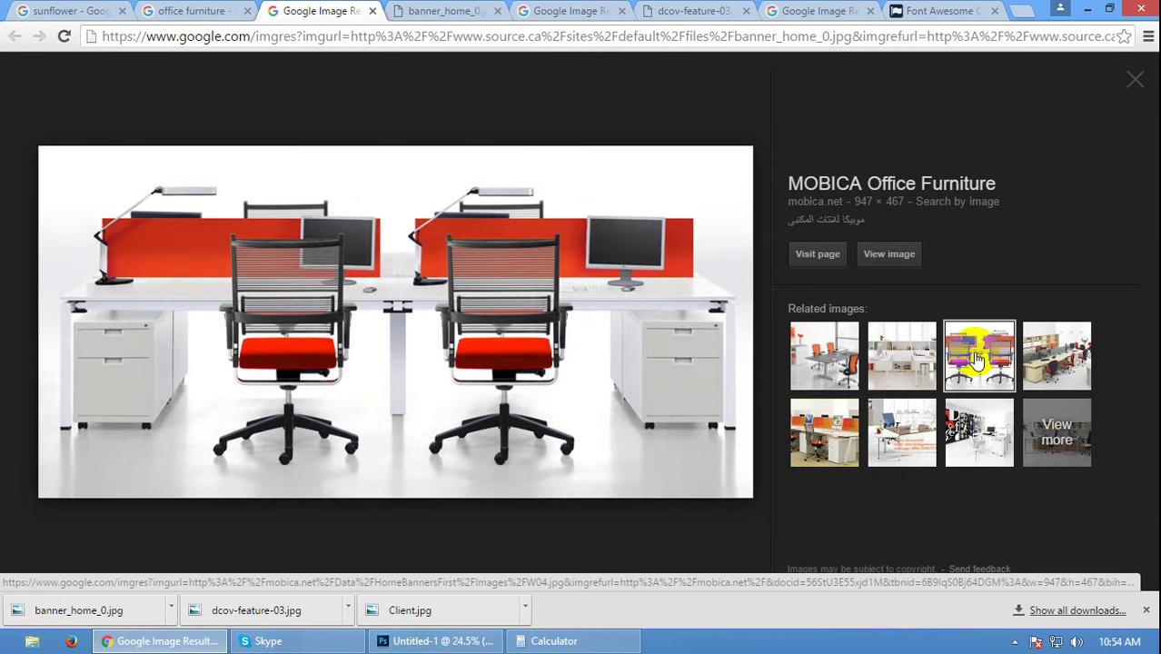
{"action": "left_click", "coordinate": [837, 430]}
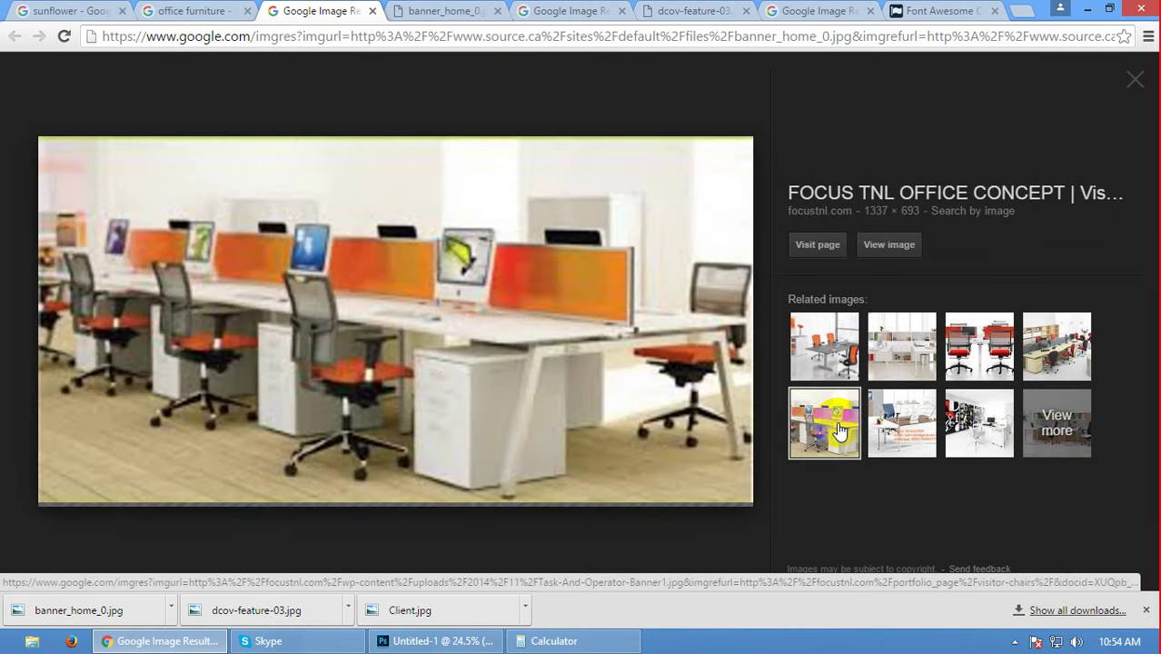
{"action": "left_click", "coordinate": [985, 362]}
{"action": "left_click", "coordinate": [889, 245]}
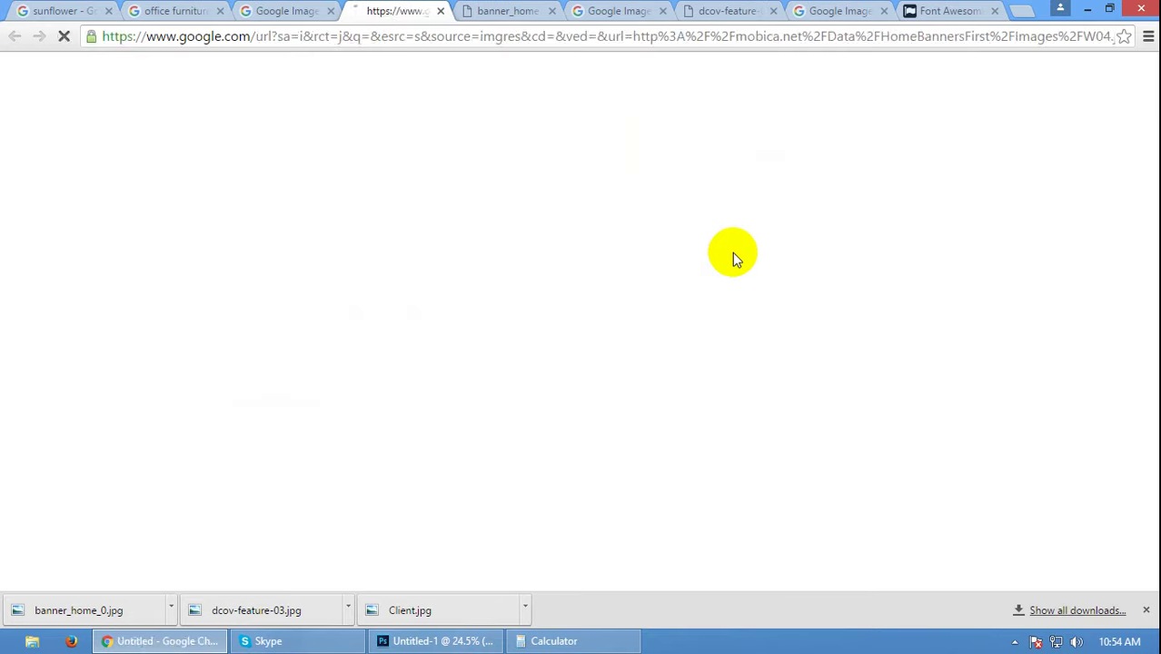
- Save the MOBICA image as W04.jpg to the Desktop and return to Photoshop
{"action": "right_click", "coordinate": [360, 169]}
{"action": "left_click", "coordinate": [388, 200]}
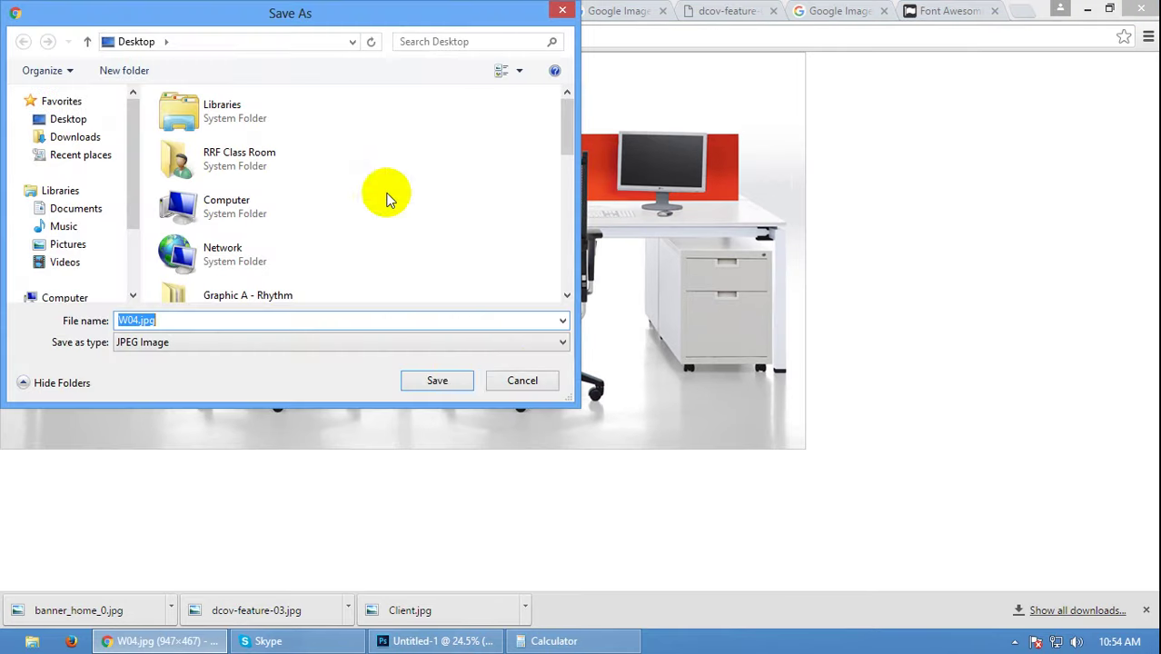
{"action": "left_click", "coordinate": [437, 380]}
{"action": "left_click", "coordinate": [434, 640]}
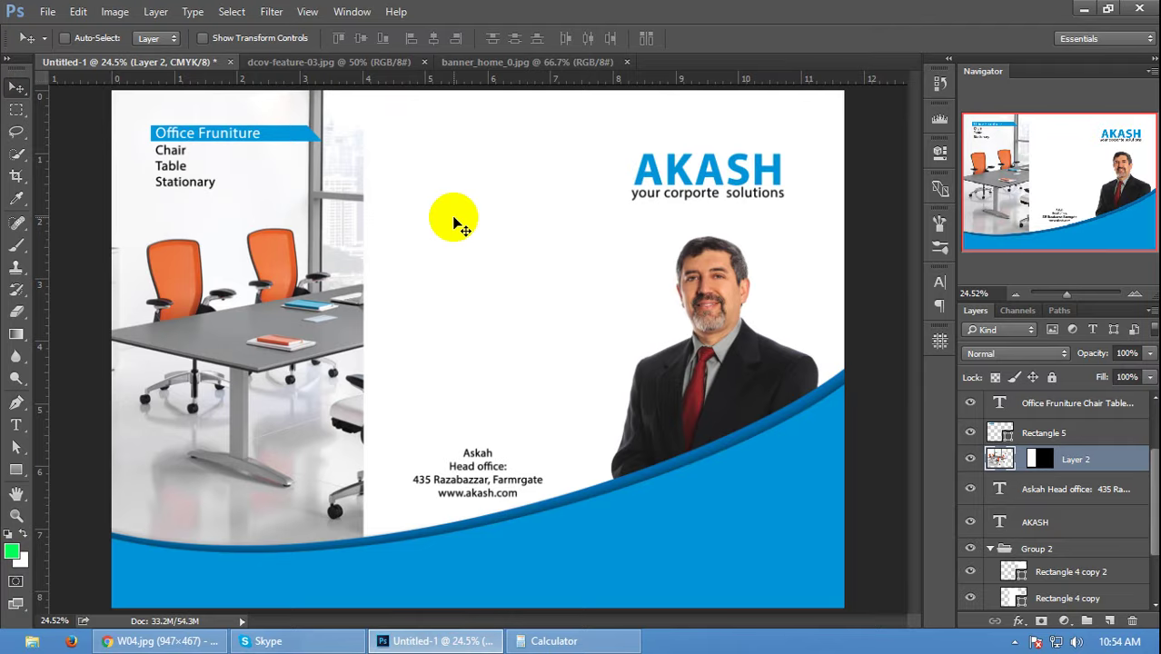
- Open and close banner_home_0.jpg, then close the dcov-feature-03.jpg document
{"action": "key", "text": "ctrl+o"}
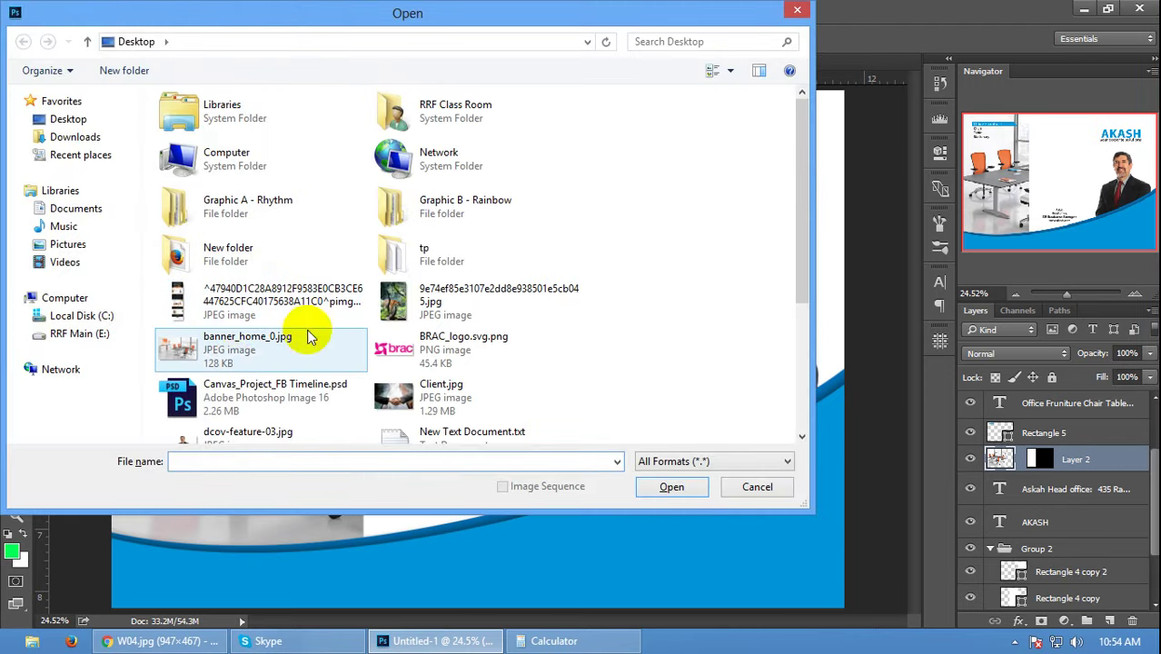
{"action": "left_click", "coordinate": [231, 361]}
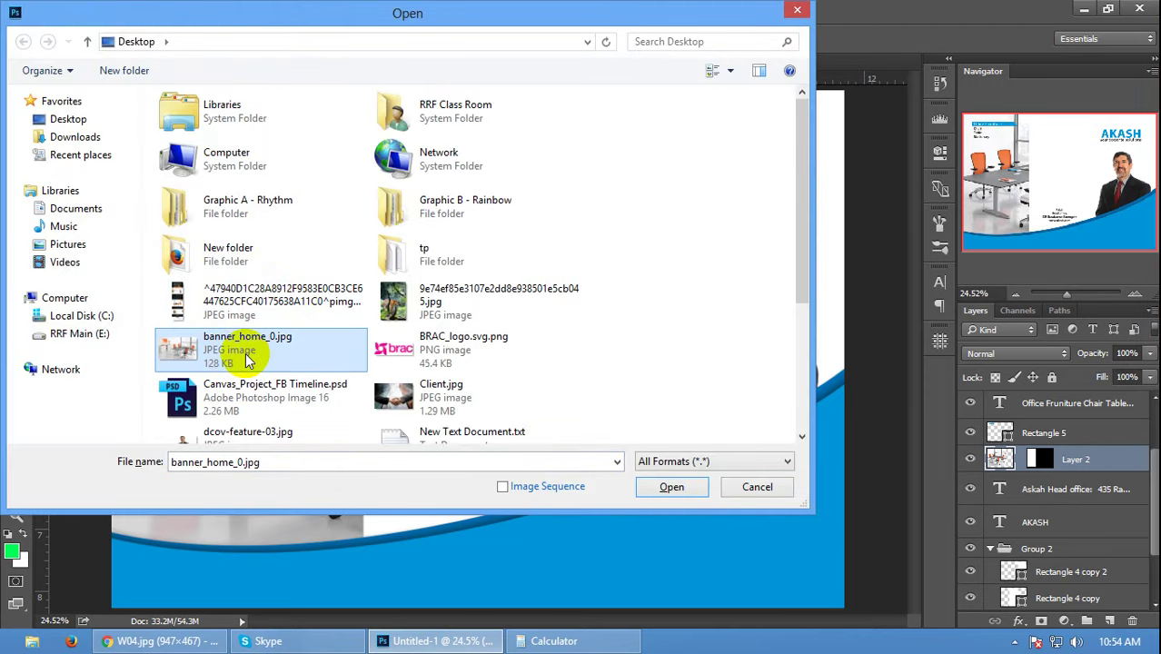
{"action": "double_click", "coordinate": [229, 354]}
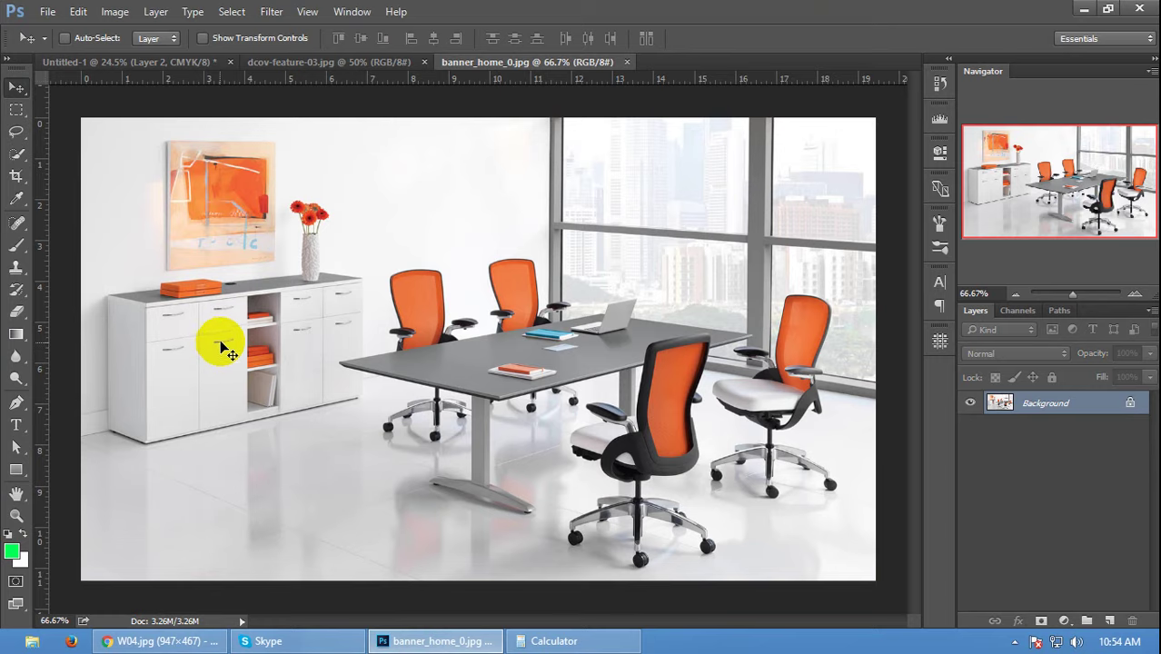
{"action": "key", "text": "ctrl+w"}
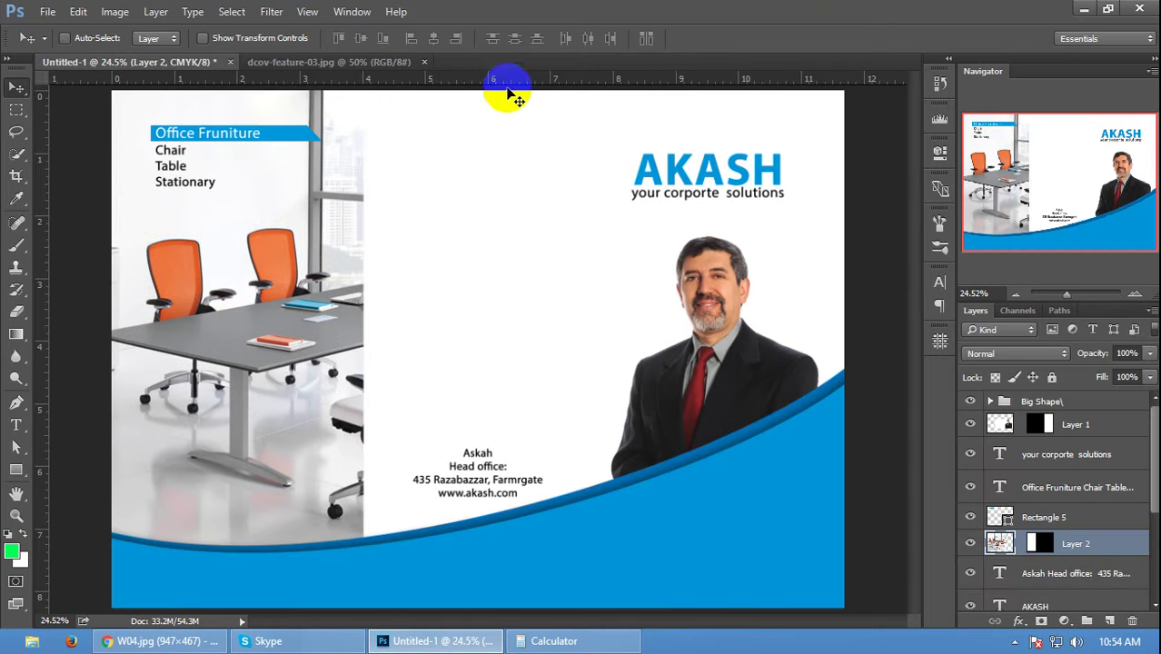
{"action": "left_click", "coordinate": [350, 61]}
{"action": "left_click", "coordinate": [423, 62]}
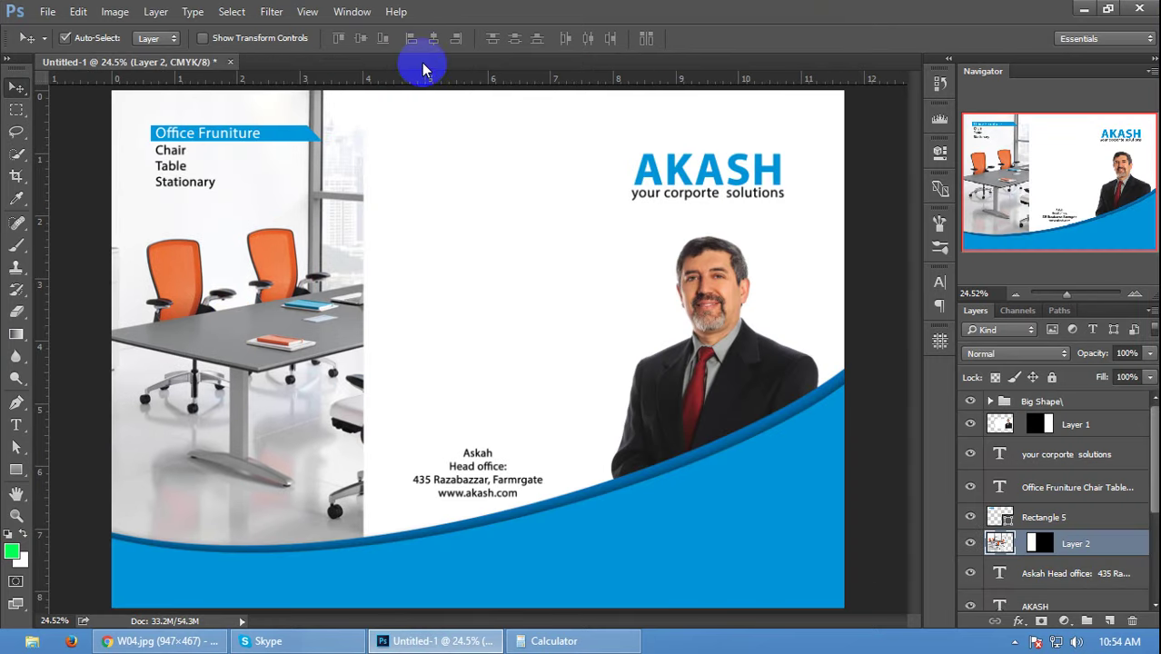
- Open W04.jpg and drag it into the brochure at the top of the middle panel
{"action": "key", "text": "ctrl+o"}
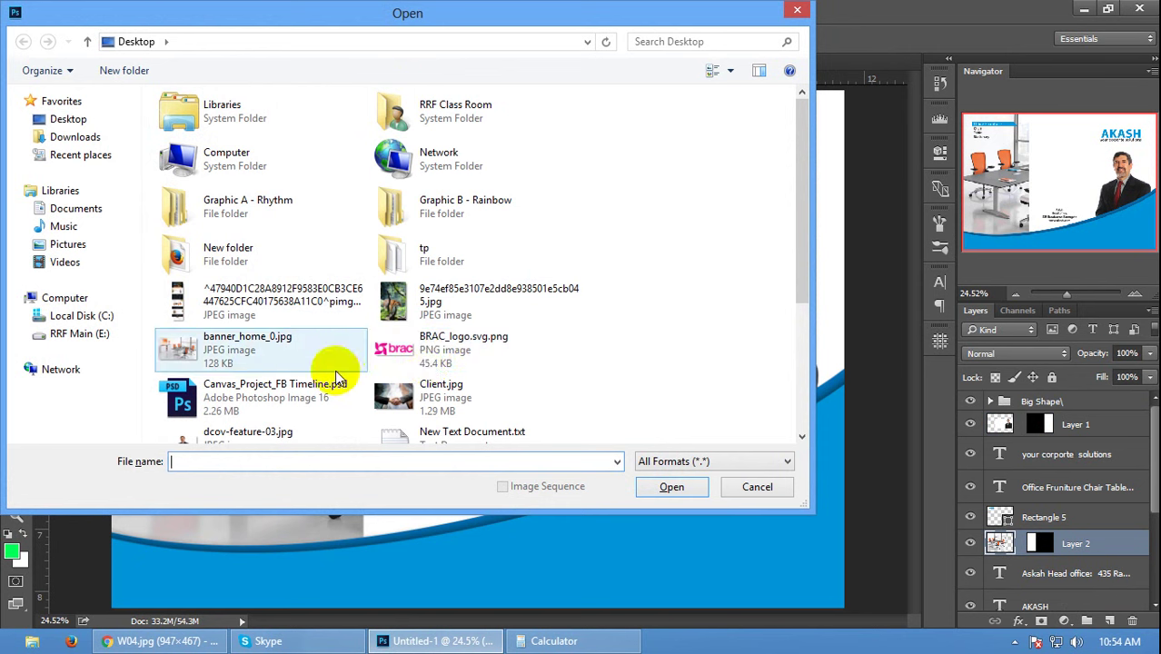
{"action": "left_click", "coordinate": [401, 434]}
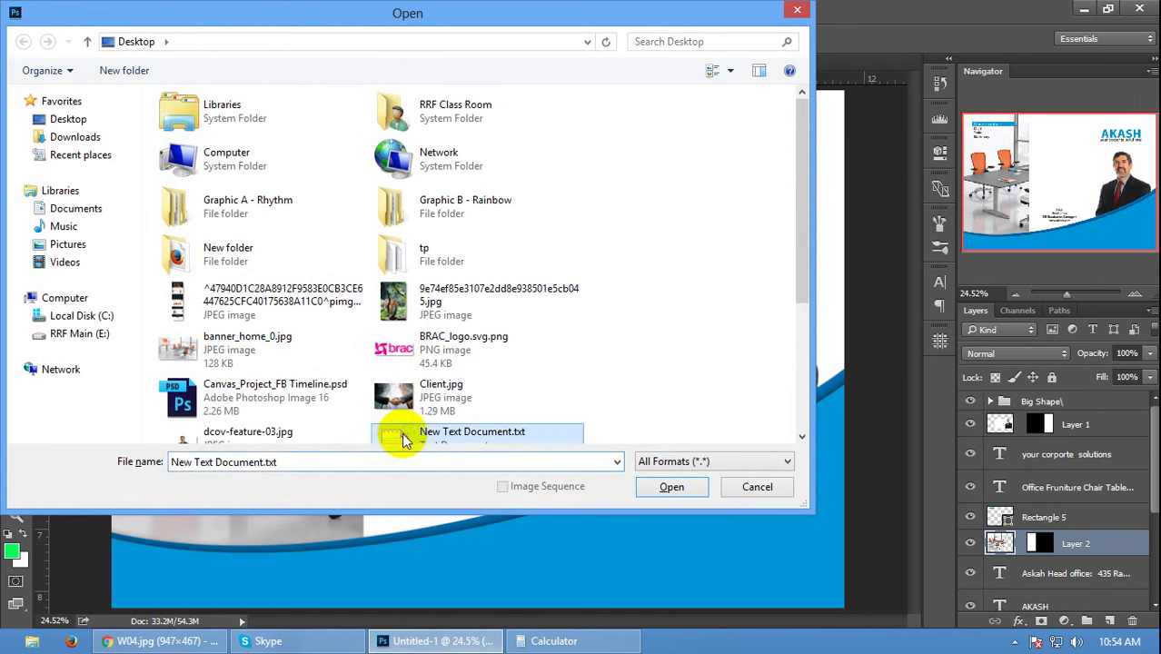
{"action": "scroll", "coordinate": [391, 422], "scroll_direction": "down", "scroll_amount": 3}
{"action": "double_click", "coordinate": [213, 420]}
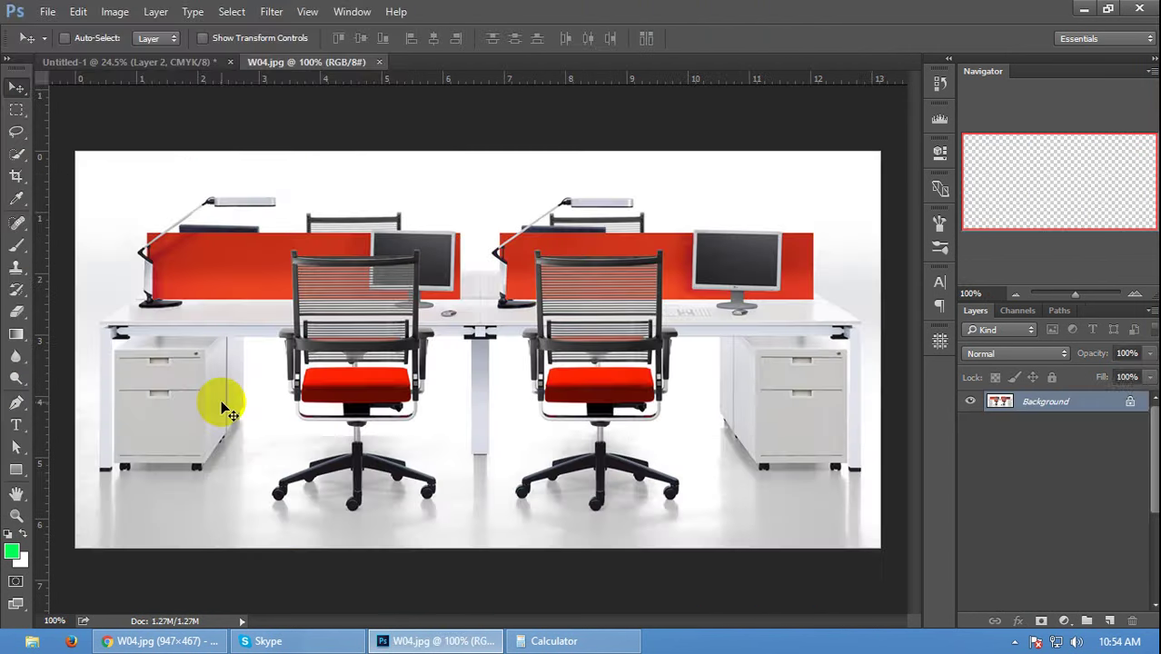
{"action": "mouse_move", "coordinate": [608, 304]}
{"action": "left_mouse_down"}
{"action": "mouse_move", "coordinate": [197, 62]}
{"action": "mouse_move", "coordinate": [529, 215]}
{"action": "mouse_move", "coordinate": [553, 189]}
{"action": "left_mouse_up"}
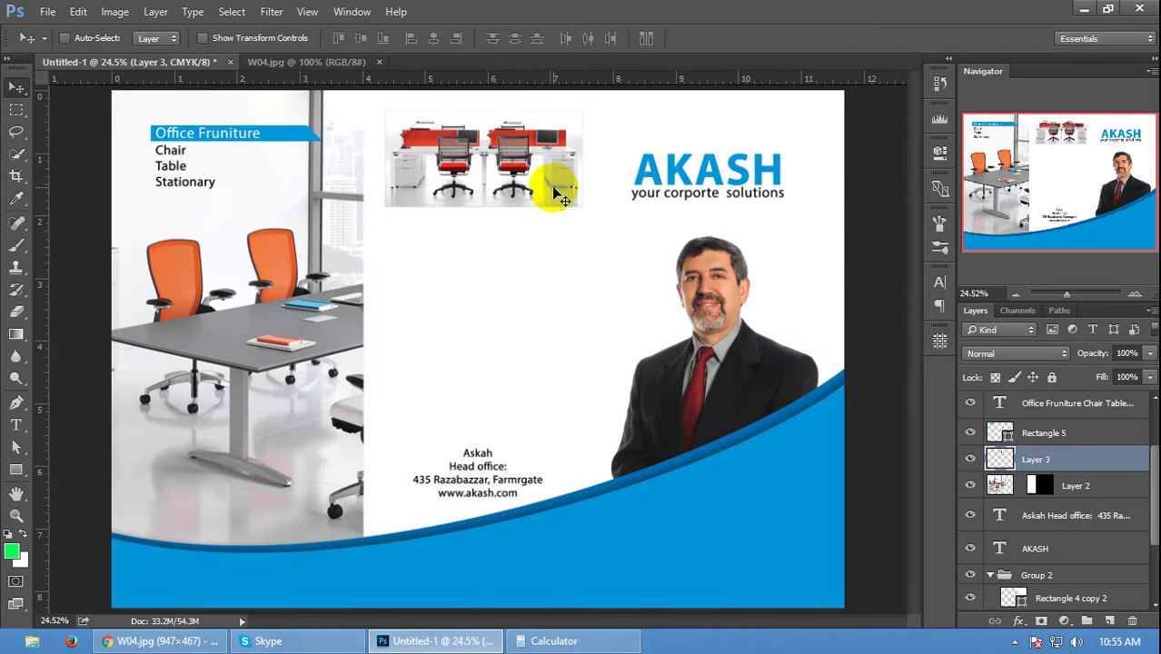
- Show the guides and centre the desk photo horizontally at the top of the middle panel
{"action": "key", "text": "ctrl+semicolon"}
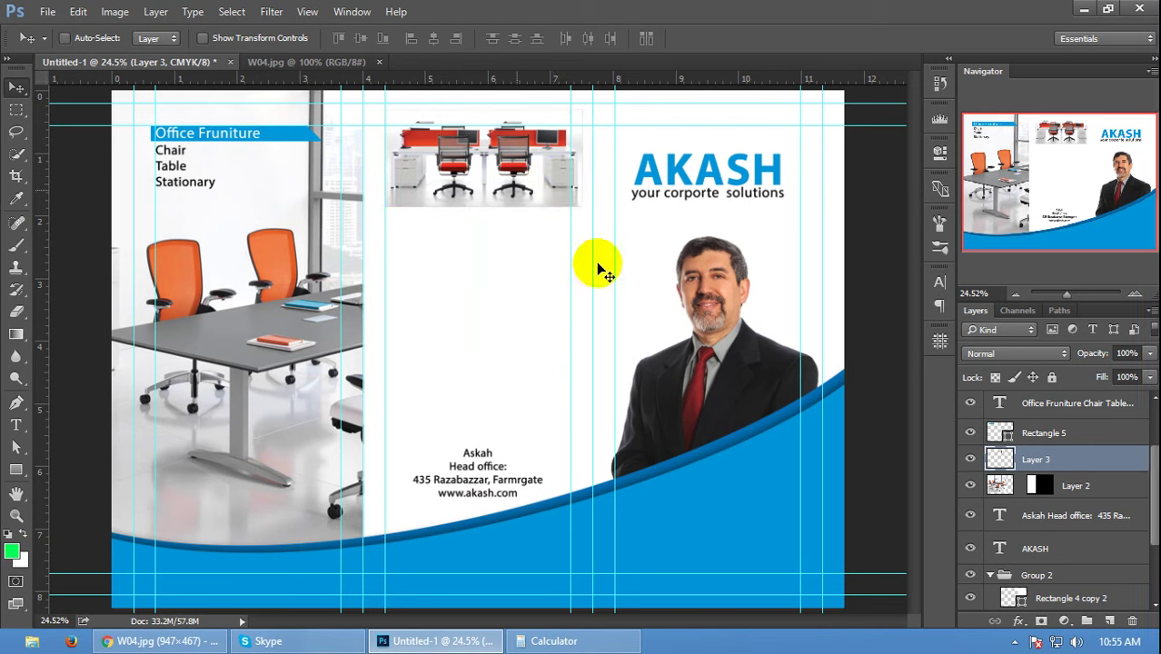
{"action": "scroll", "coordinate": [988, 532], "scroll_direction": "down", "scroll_amount": 3}
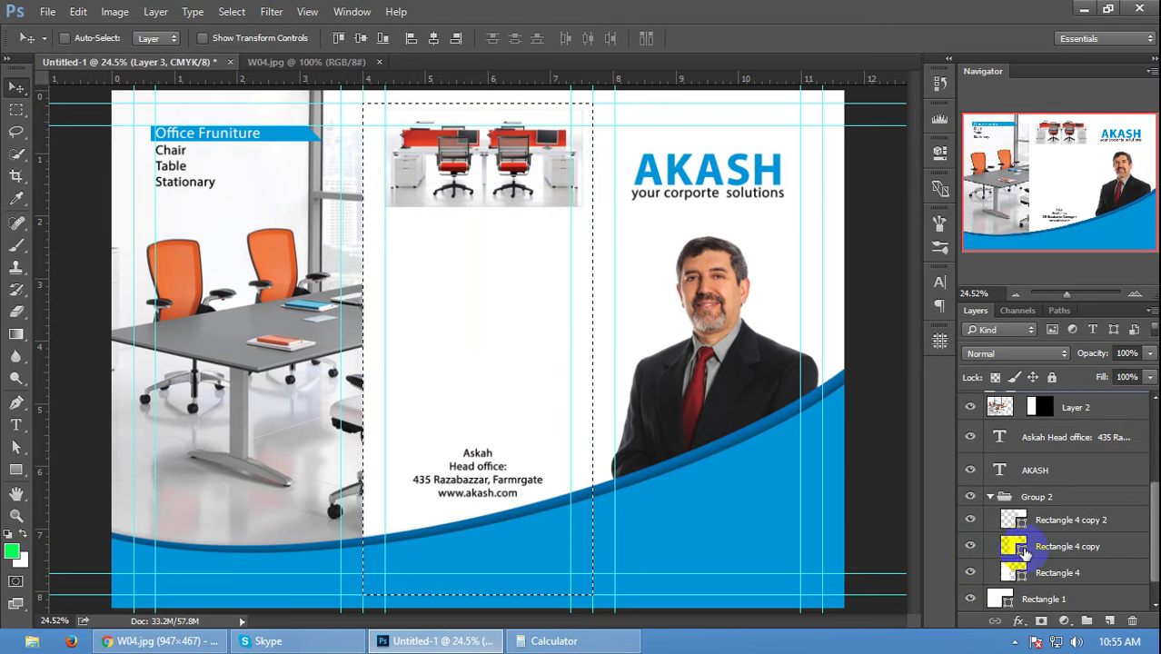
{"action": "left_click", "coordinate": [435, 38]}
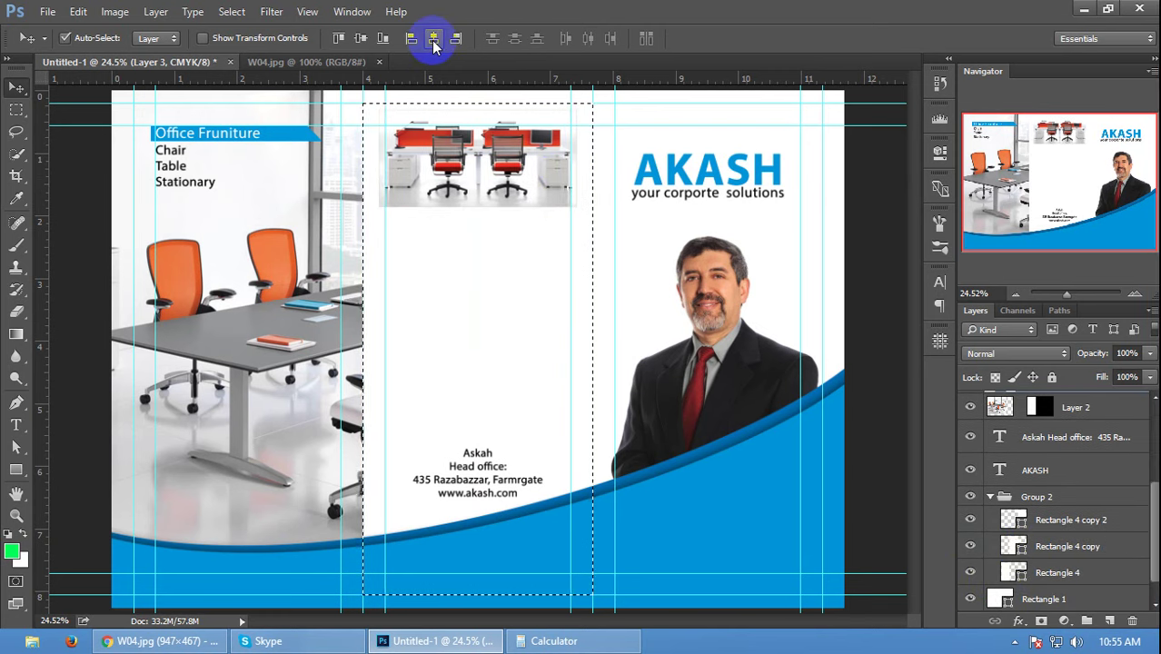
{"action": "key", "text": "ctrl+d"}
{"action": "left_click_drag", "start_coordinate": [479, 208], "coordinate": [490, 207]}
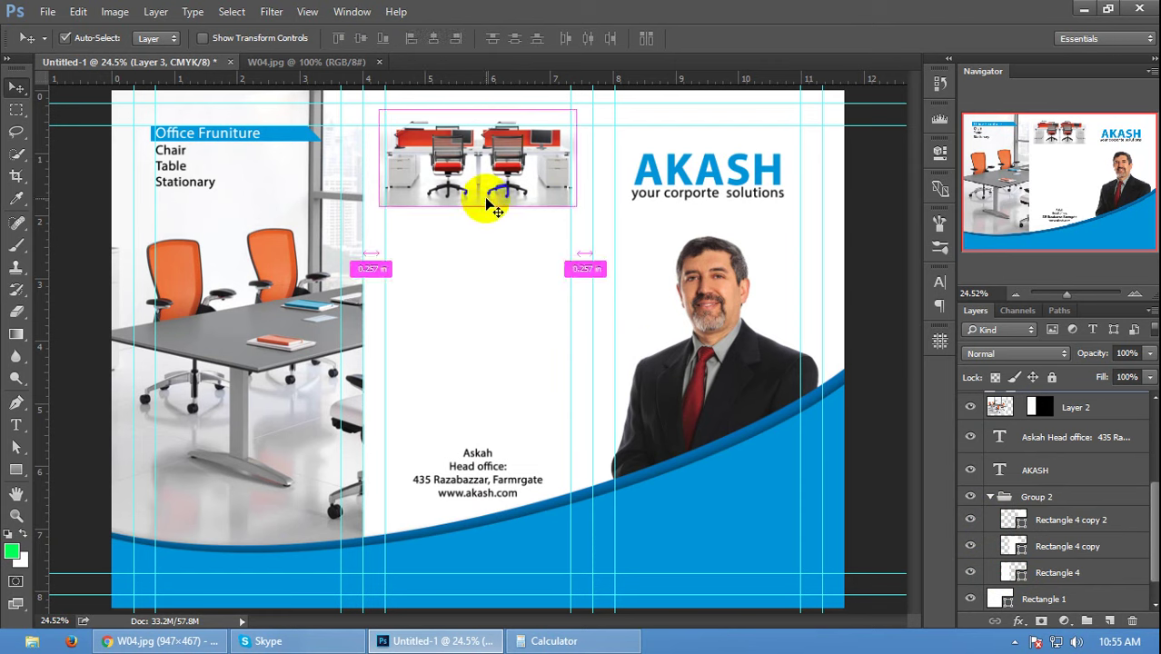
- Scale the desk photo up to about 140%, trim it to fit the panel, and commit
{"action": "key", "text": "ctrl+t"}
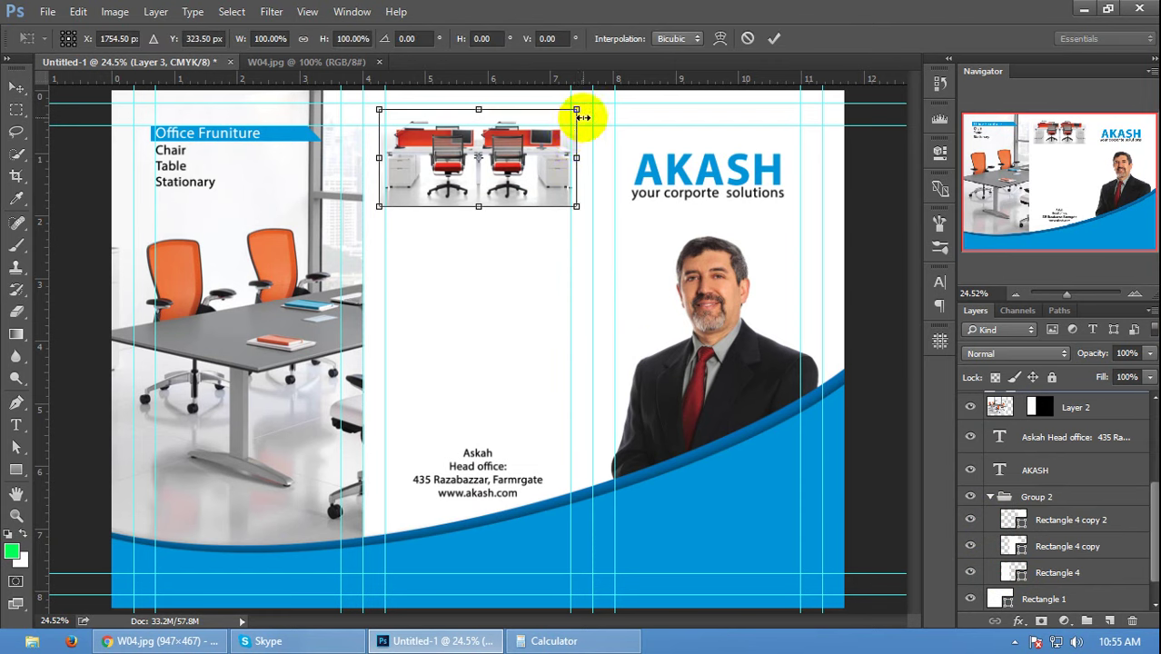
{"action": "left_click_drag", "start_coordinate": [576, 107], "coordinate": [615, 84]}
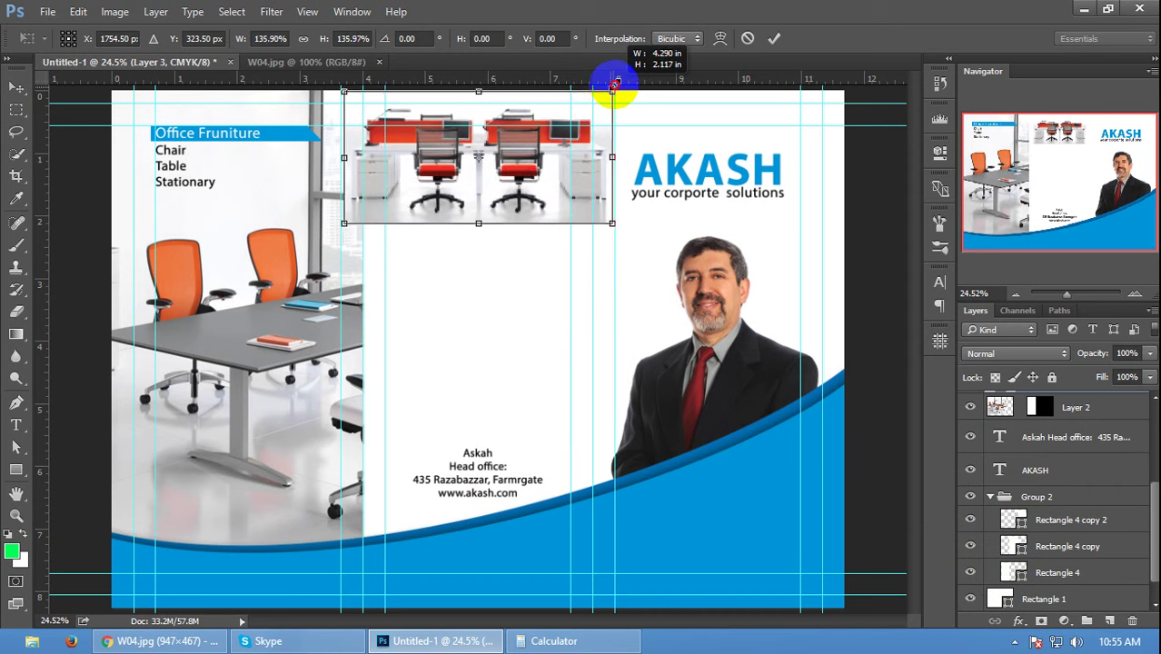
{"action": "left_click_drag", "start_coordinate": [615, 84], "coordinate": [602, 85]}
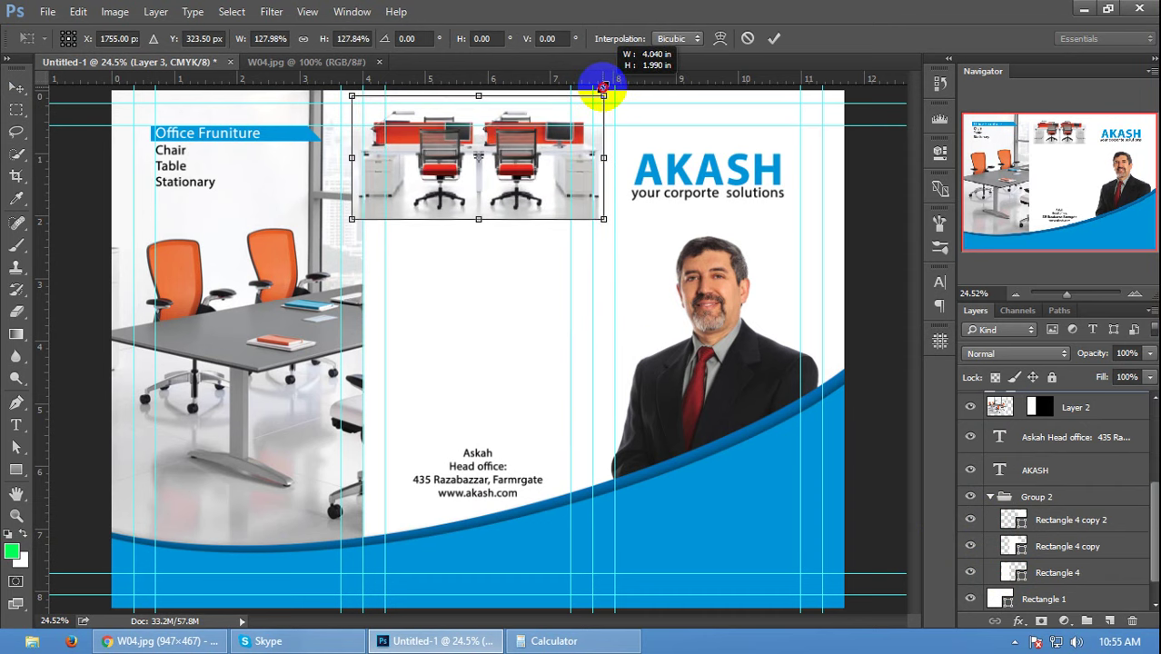
{"action": "double_click", "coordinate": [497, 172]}
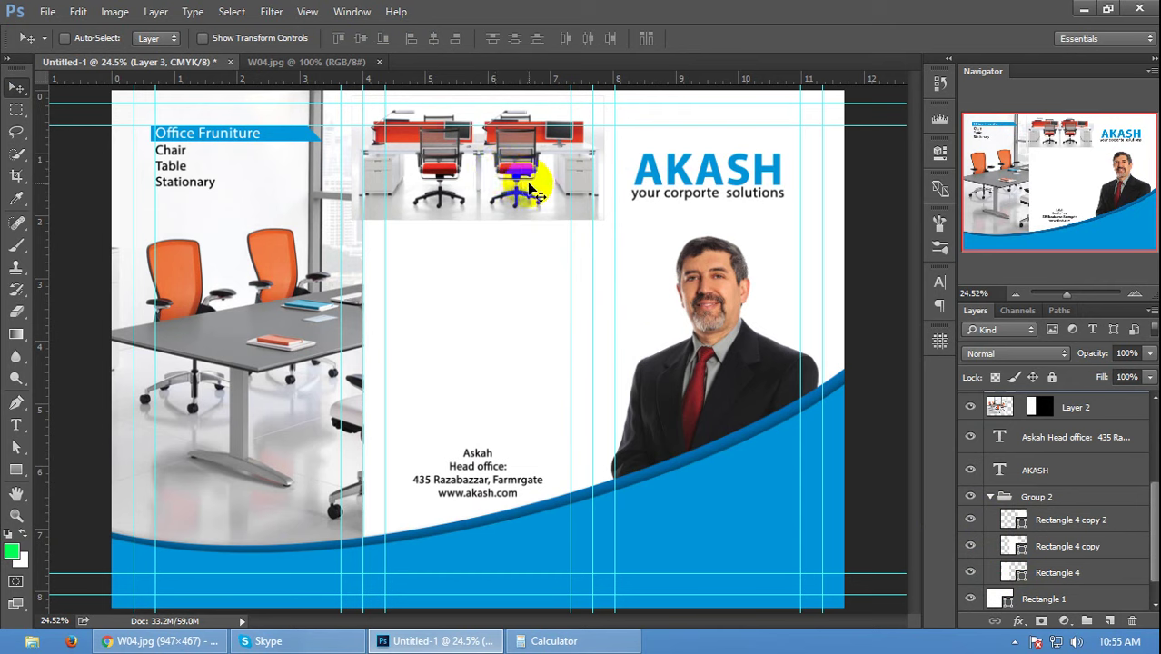
{"action": "left_click_drag", "start_coordinate": [531, 188], "coordinate": [531, 184]}
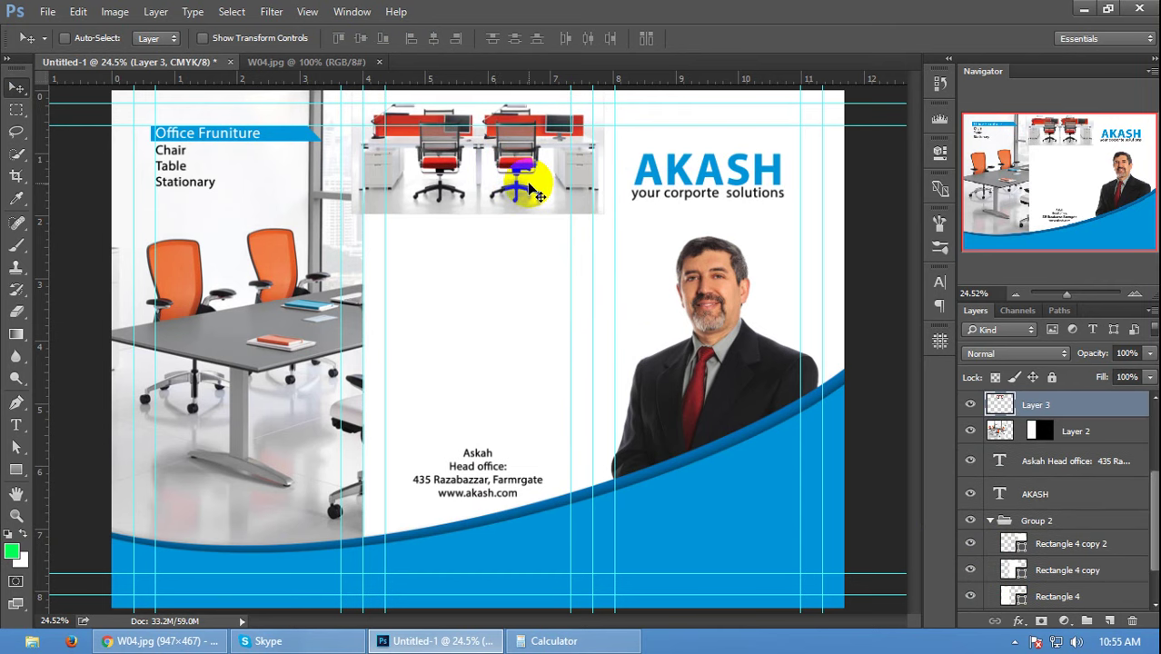
- Nudge the desk photo slightly lower with the arrow keys
{"action": "key", "text": "shift+Down"}
{"action": "key", "text": "shift+Down"}
{"action": "key", "text": "shift+Down"}
{"action": "key", "text": "shift+Down"}
{"action": "key", "text": "shift+Down"}
{"action": "key", "text": "shift+Down"}
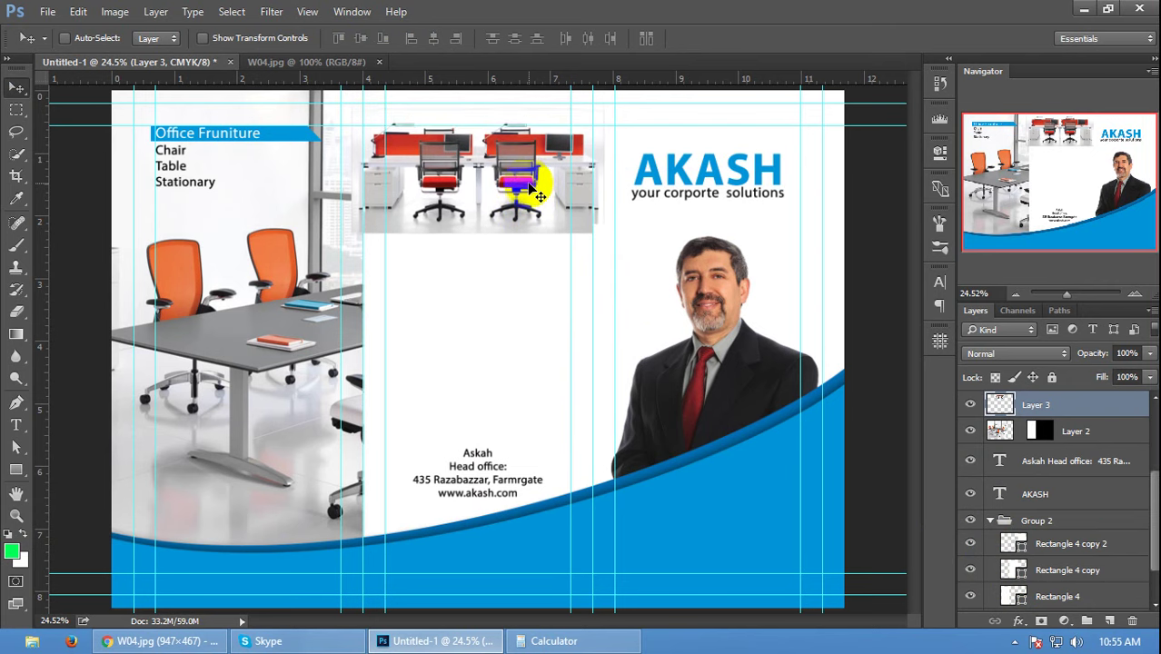
{"action": "key", "text": "Down"}
{"action": "key", "text": "Down"}
{"action": "key", "text": "Down"}
{"action": "key", "text": "Down"}
{"action": "key", "text": "Down"}
{"action": "key", "text": "Down"}
{"action": "key", "text": "Down"}
{"action": "key", "text": "Down"}
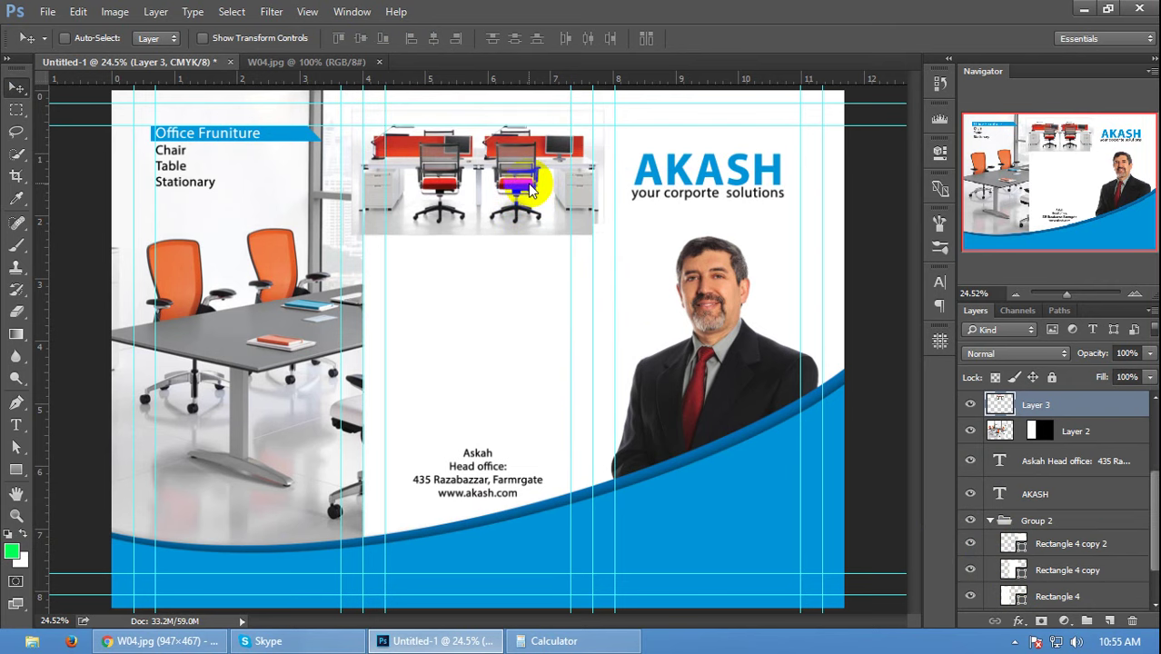
{"action": "key", "text": "shift+Up"}
{"action": "key", "text": "shift+Up"}
{"action": "key", "text": "shift+Up"}
{"action": "key", "text": "shift+Up"}
{"action": "key", "text": "shift+Up"}
{"action": "key", "text": "shift+Up"}
{"action": "key", "text": "shift+Up"}
{"action": "key", "text": "shift+Up"}
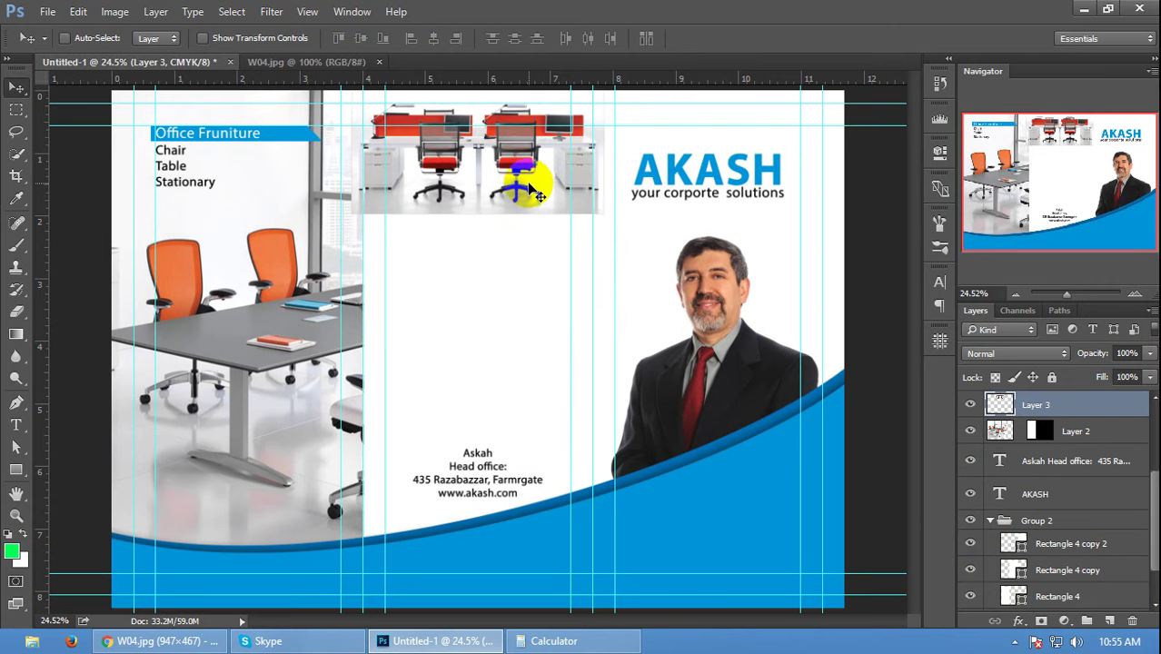
{"action": "key", "text": "shift+Down"}
{"action": "key", "text": "shift+Down"}
{"action": "key", "text": "shift+Down"}
{"action": "key", "text": "shift+Down"}
{"action": "key", "text": "shift+Down"}
{"action": "key", "text": "shift+Down"}
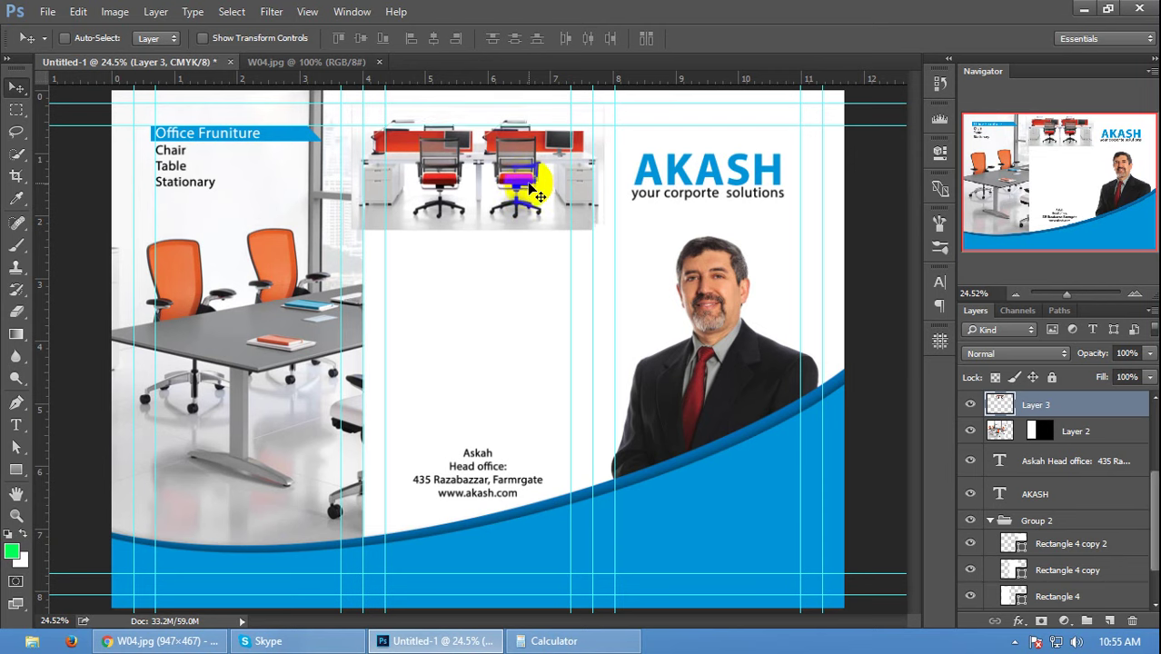
{"action": "key", "text": "shift+Down"}
{"action": "key", "text": "shift+Down"}
{"action": "key", "text": "shift+Down"}
{"action": "key", "text": "shift+Down"}
{"action": "key", "text": "shift+Down"}
{"action": "key", "text": "shift+Down"}
{"action": "key", "text": "shift+Down"}
{"action": "key", "text": "shift+Down"}
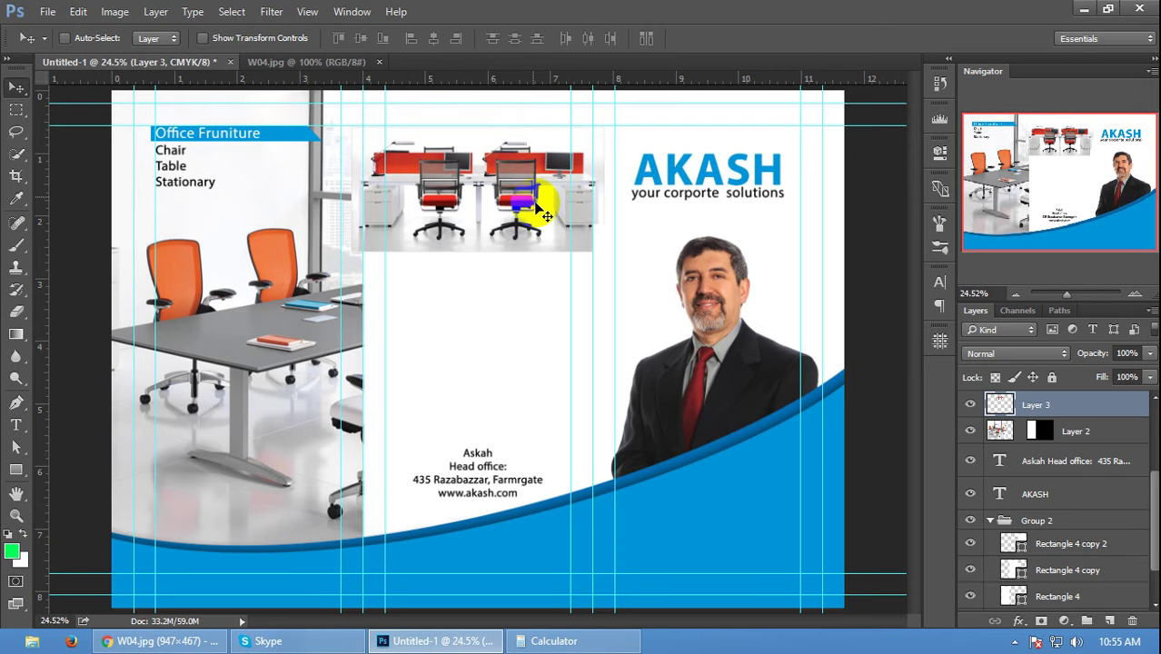
{"action": "key", "text": "shift+Down"}
{"action": "key", "text": "shift+Down"}
{"action": "key", "text": "shift+Down"}
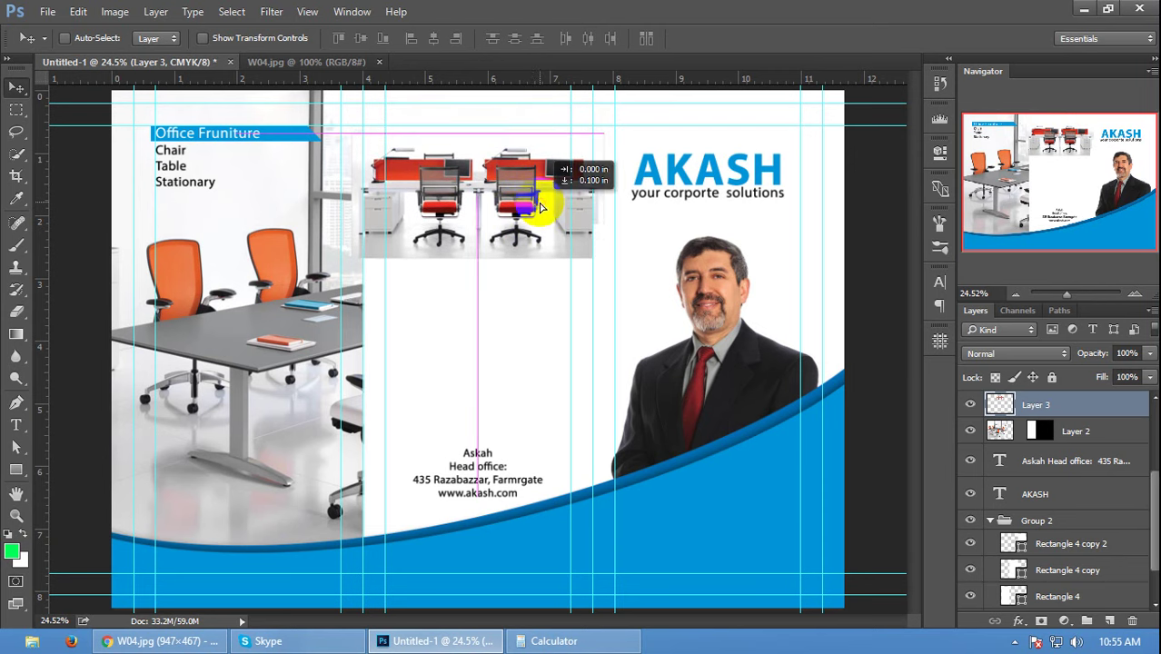
- Switch to the browser and scroll through the office furniture image results
{"action": "key", "text": "alt+Tab"}
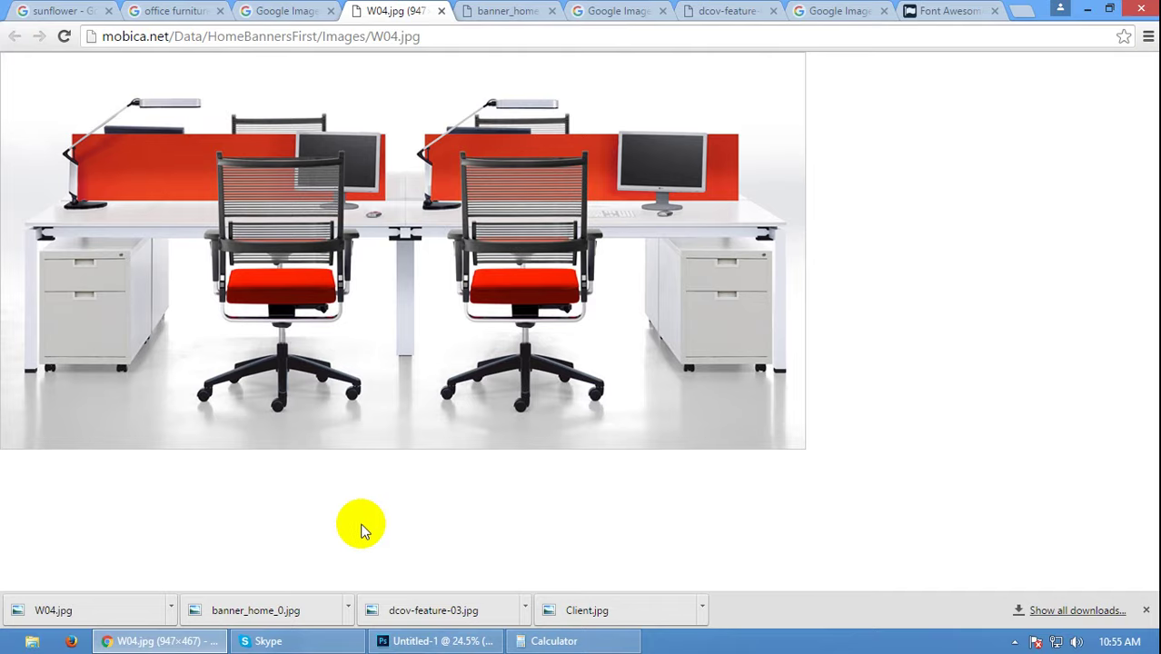
{"action": "left_click", "coordinate": [283, 11]}
{"action": "left_click", "coordinate": [181, 11]}
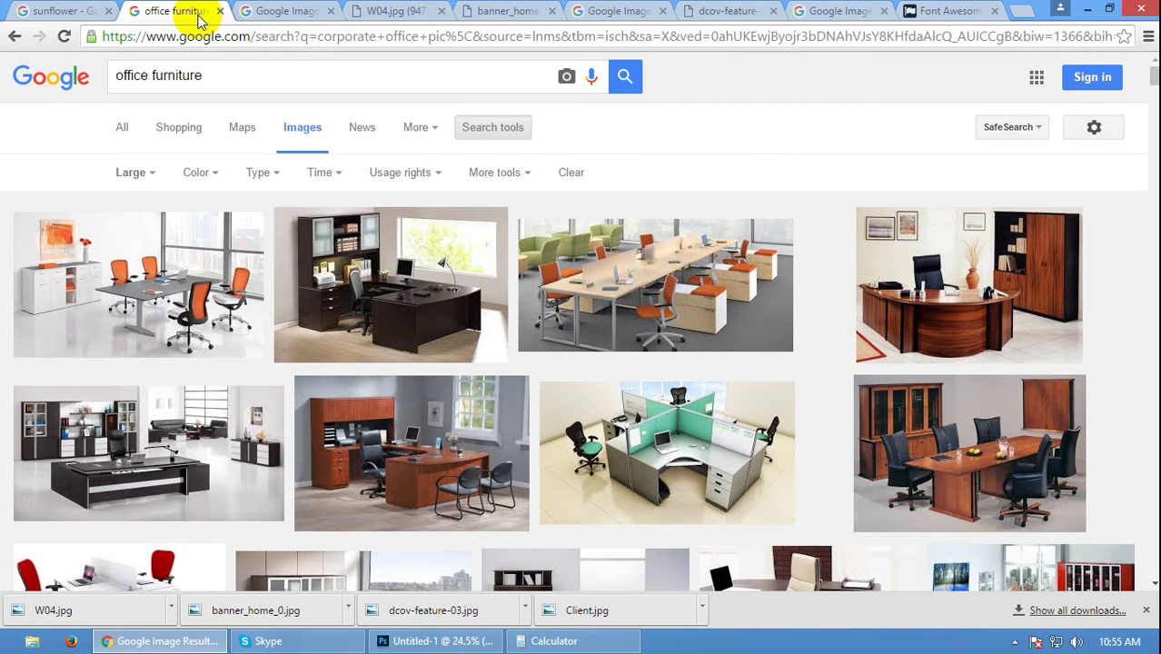
{"action": "left_click_drag", "start_coordinate": [440, 510], "coordinate": [443, 514]}
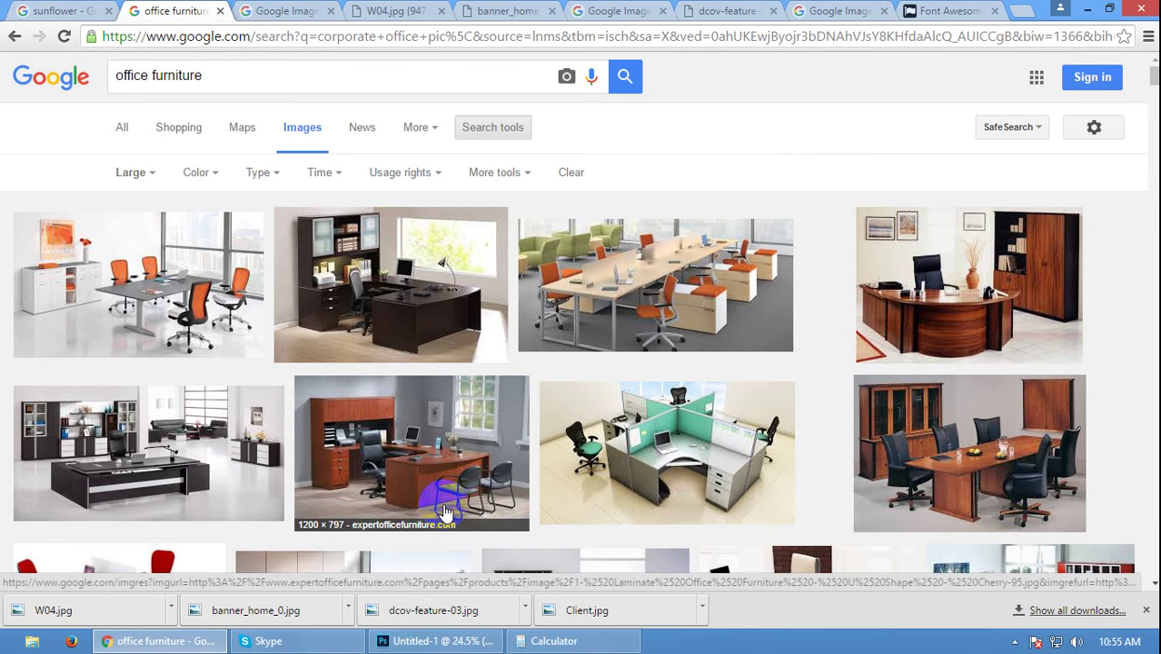
{"action": "scroll", "coordinate": [445, 502], "scroll_direction": "down", "scroll_amount": 1}
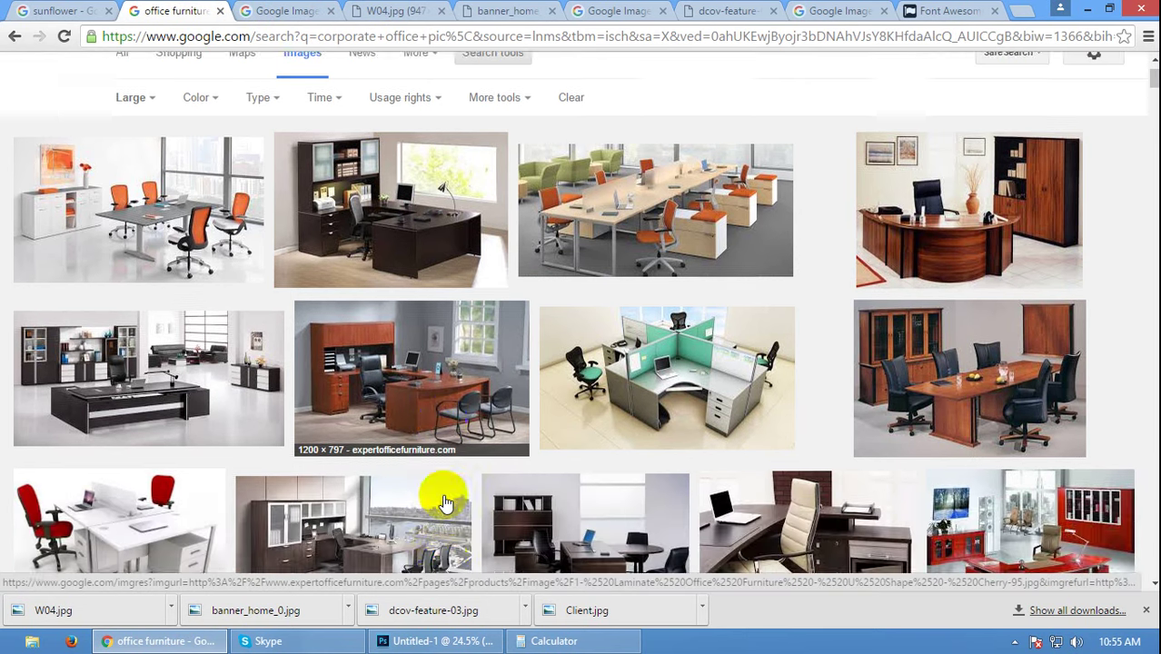
{"action": "scroll", "coordinate": [445, 500], "scroll_direction": "down", "scroll_amount": 3}
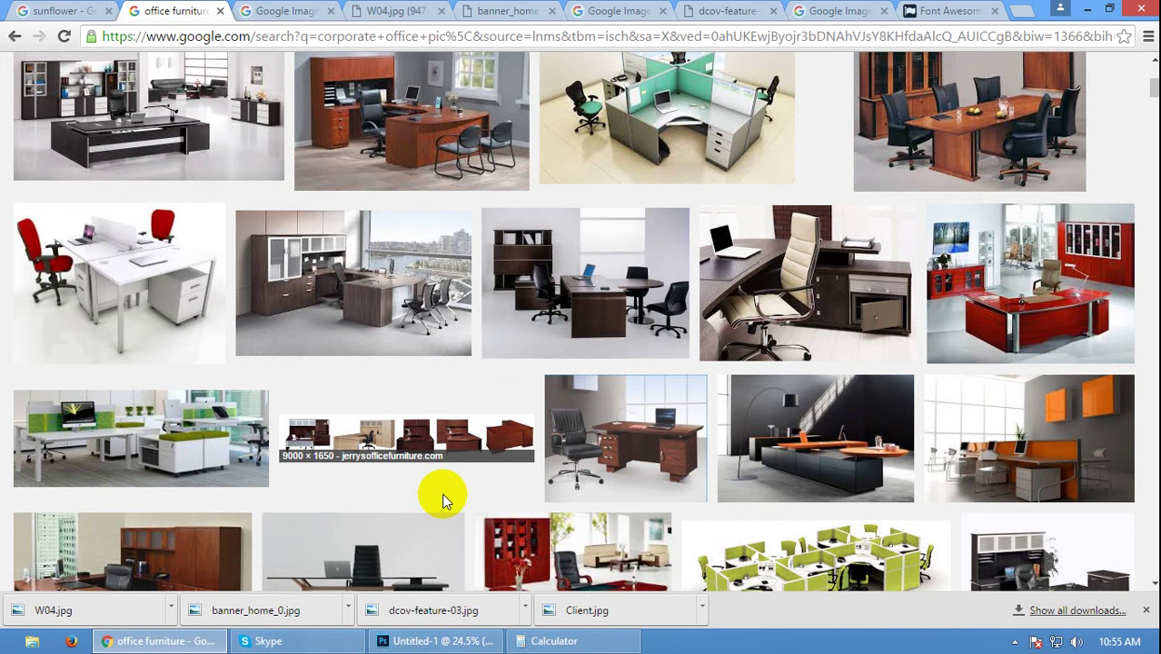
{"action": "middle_click", "coordinate": [118, 272]}
- On the image detail tab, preview related desks, then settle on the white desk with red chairs
{"action": "left_click", "coordinate": [354, 10]}
{"action": "left_click", "coordinate": [396, 10]}
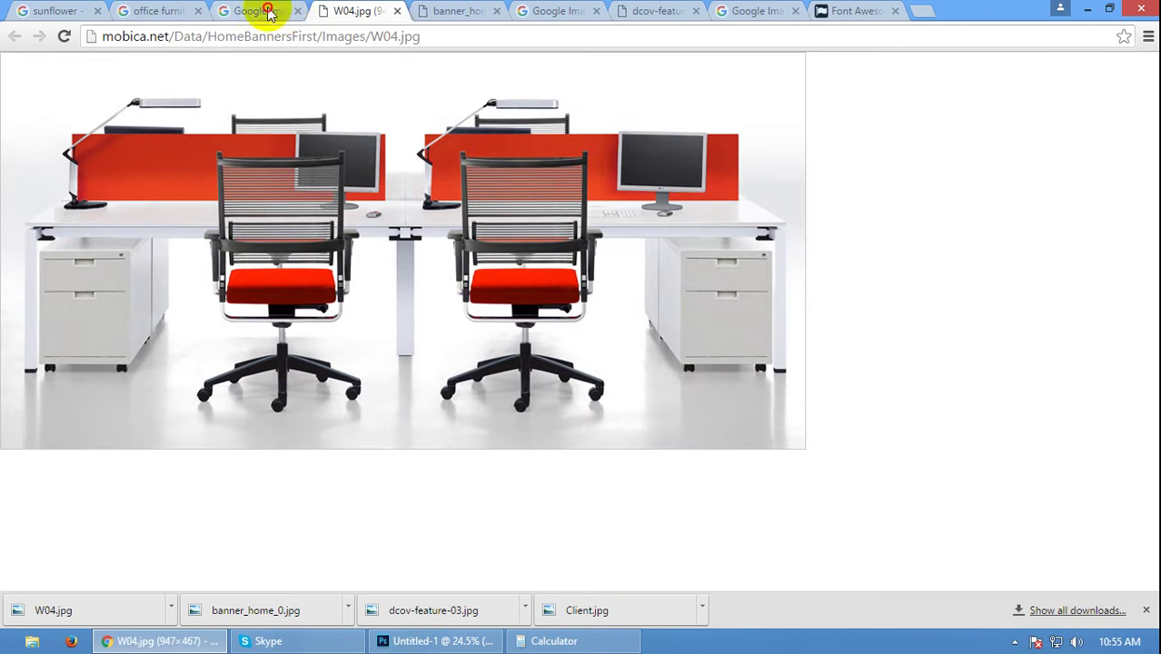
{"action": "left_click", "coordinate": [268, 13]}
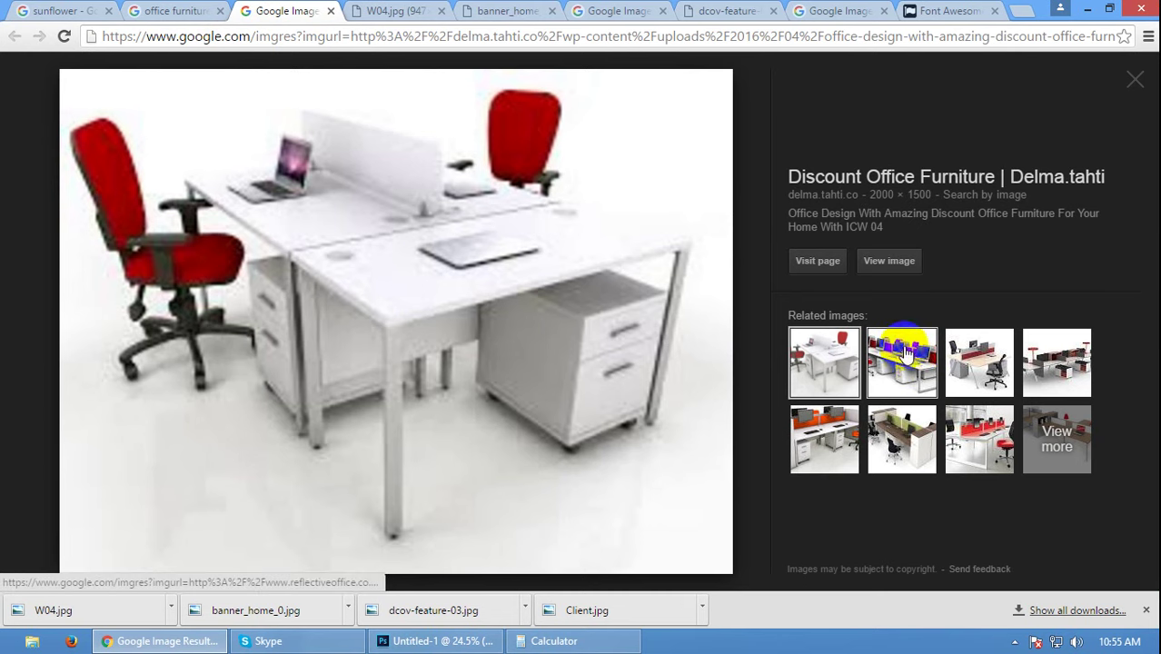
{"action": "left_click", "coordinate": [964, 350]}
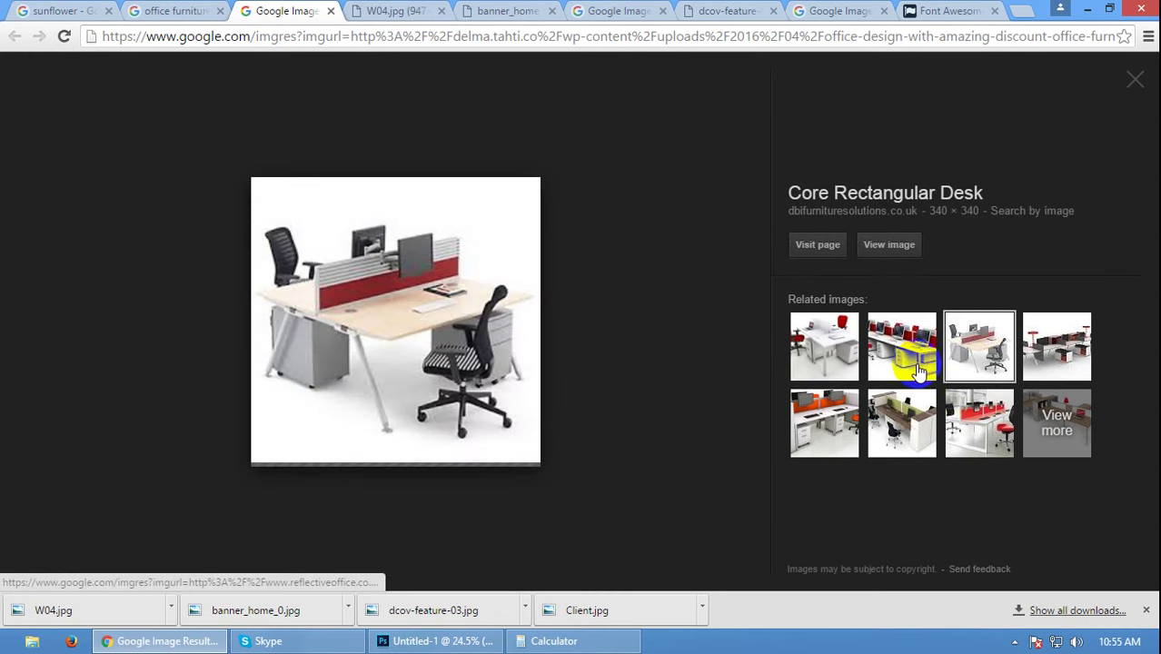
{"action": "left_click", "coordinate": [920, 367]}
{"action": "left_click", "coordinate": [828, 362]}
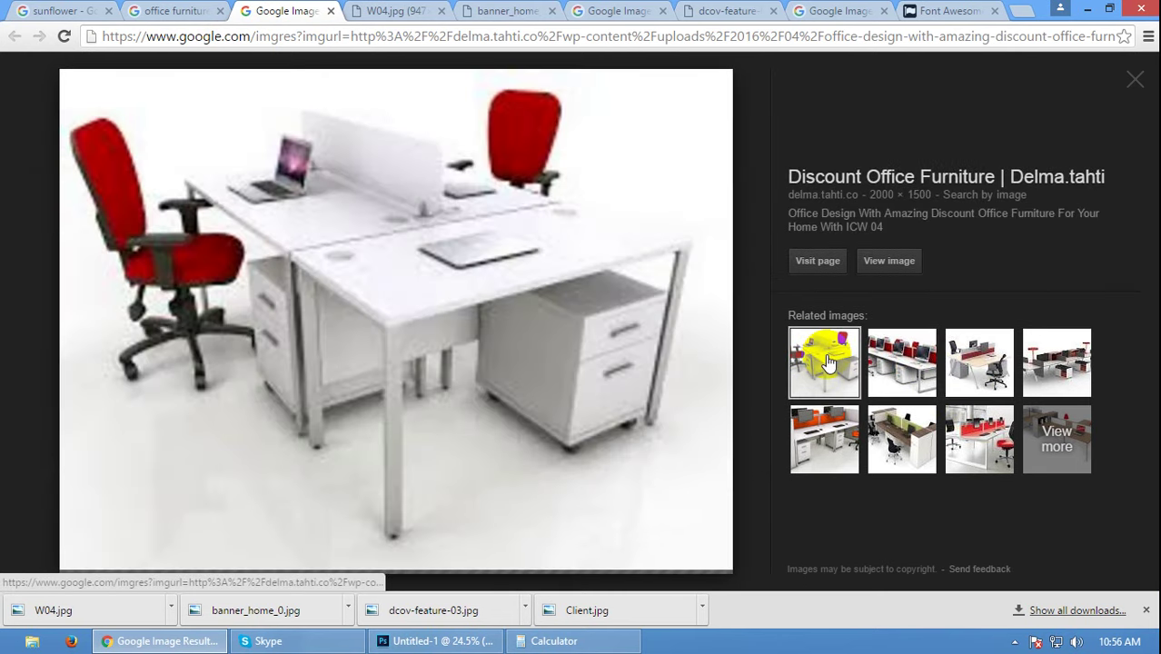
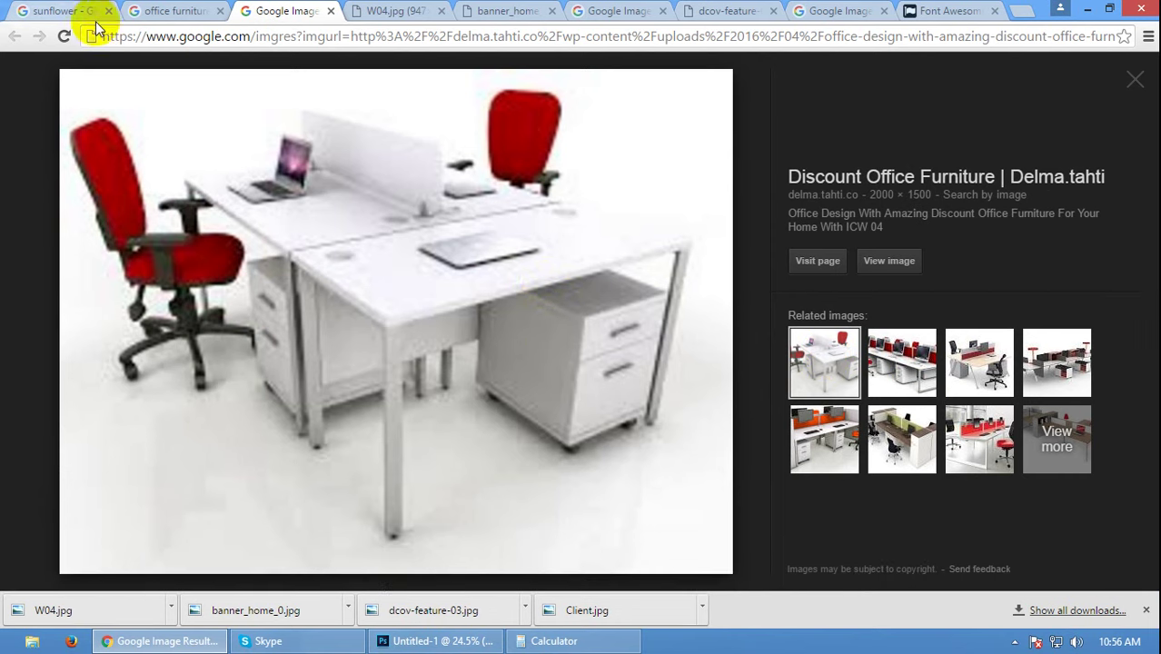
- Preview the desk image full size and several related office furniture images
{"action": "left_click", "coordinate": [64, 37]}
{"action": "left_click", "coordinate": [893, 262]}
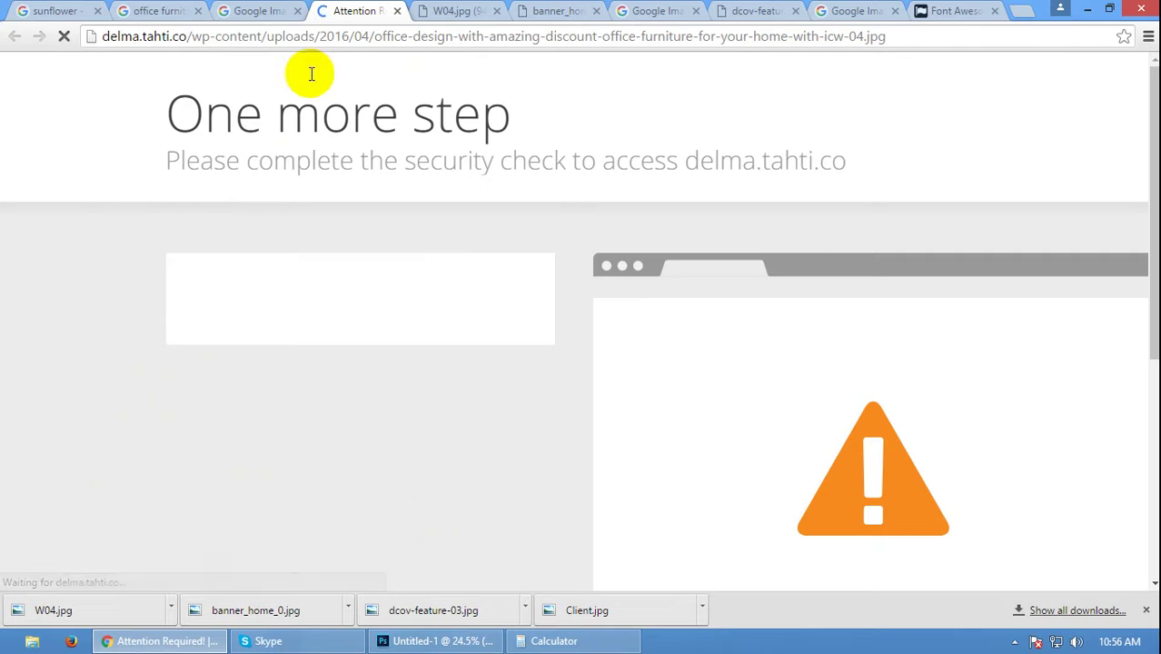
{"action": "left_click", "coordinate": [263, 12]}
{"action": "left_click", "coordinate": [976, 368]}
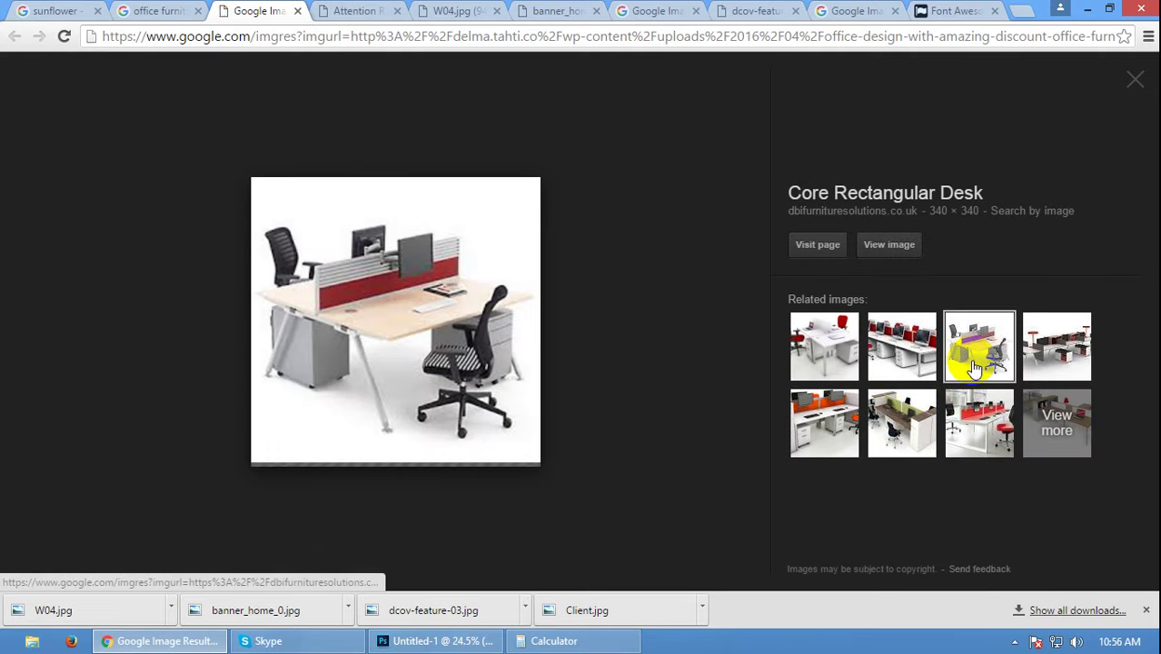
{"action": "left_click", "coordinate": [1044, 359]}
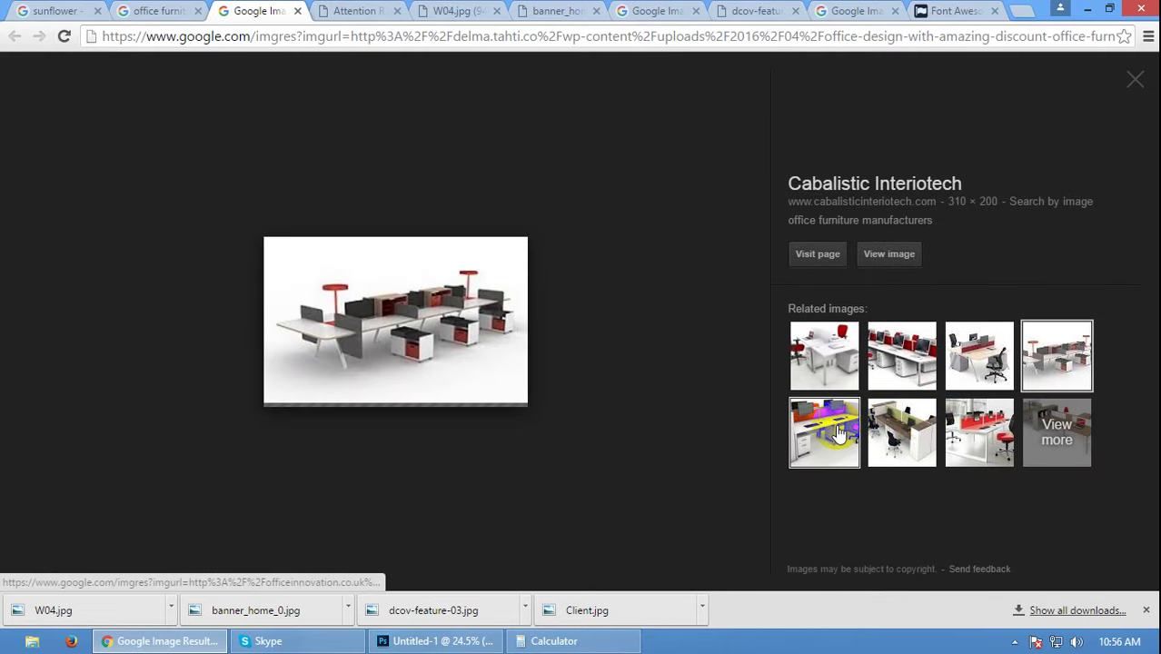
{"action": "left_click", "coordinate": [820, 420]}
{"action": "left_click", "coordinate": [975, 440]}
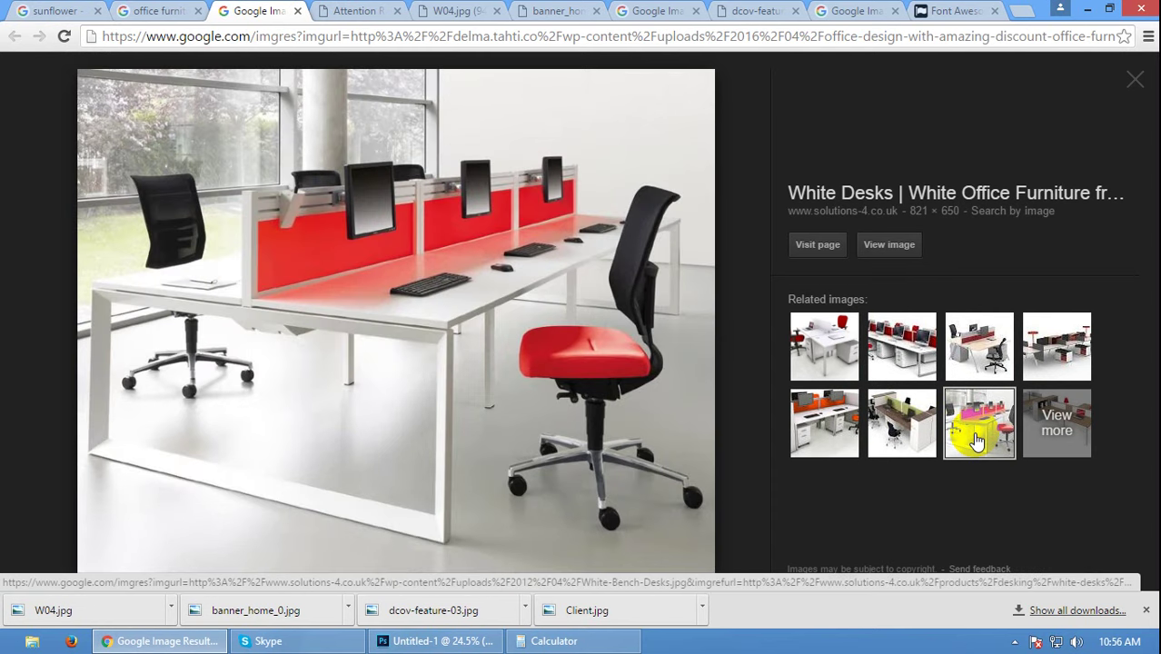
- Close the W04.jpg, banner_home, corporate client, handshake and Font Awesome tabs, back to results
{"action": "left_click", "coordinate": [361, 11]}
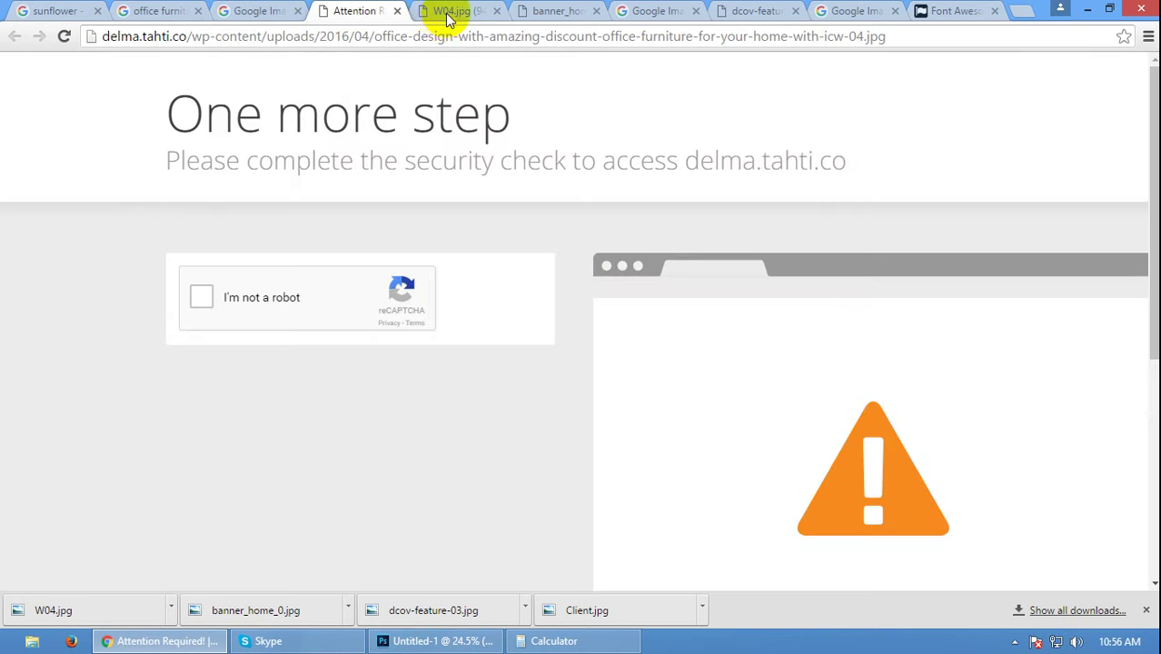
{"action": "left_click", "coordinate": [450, 12]}
{"action": "left_click", "coordinate": [496, 12]}
{"action": "left_click", "coordinate": [497, 12]}
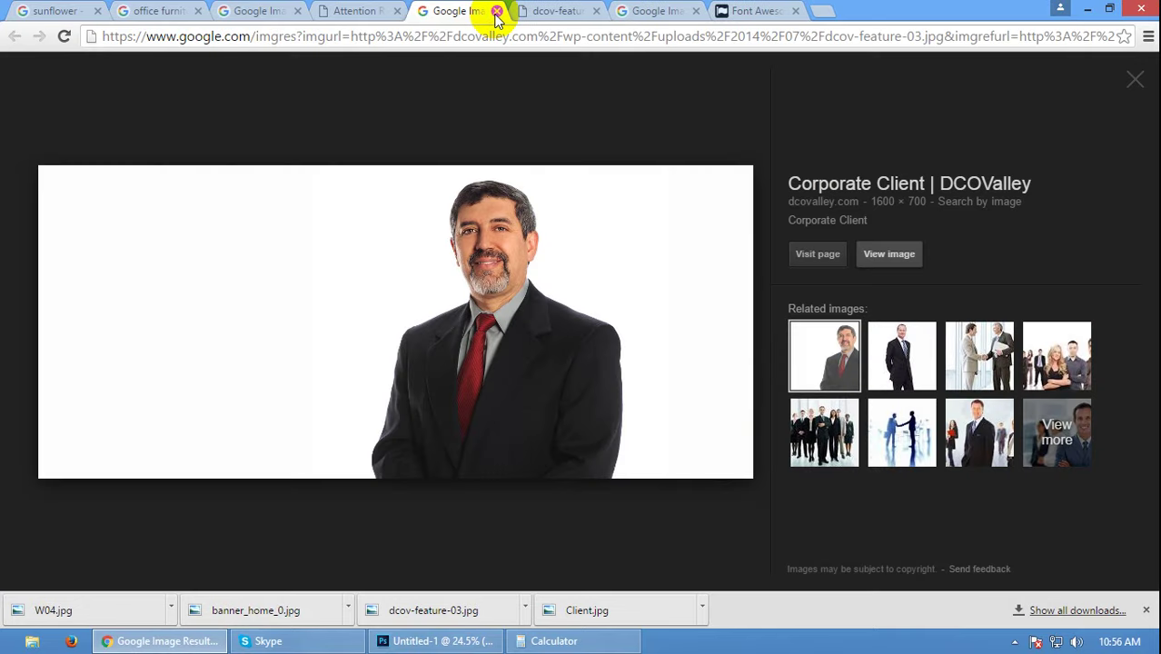
{"action": "left_click", "coordinate": [497, 12]}
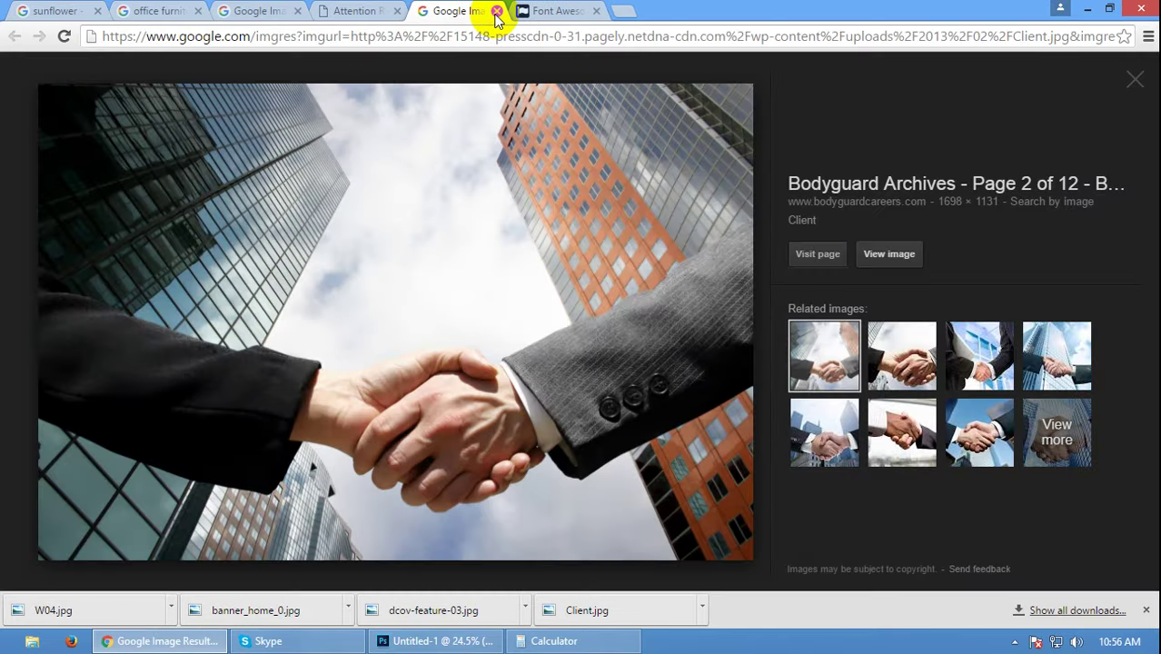
{"action": "left_click", "coordinate": [496, 12]}
{"action": "left_click", "coordinate": [309, 13]}
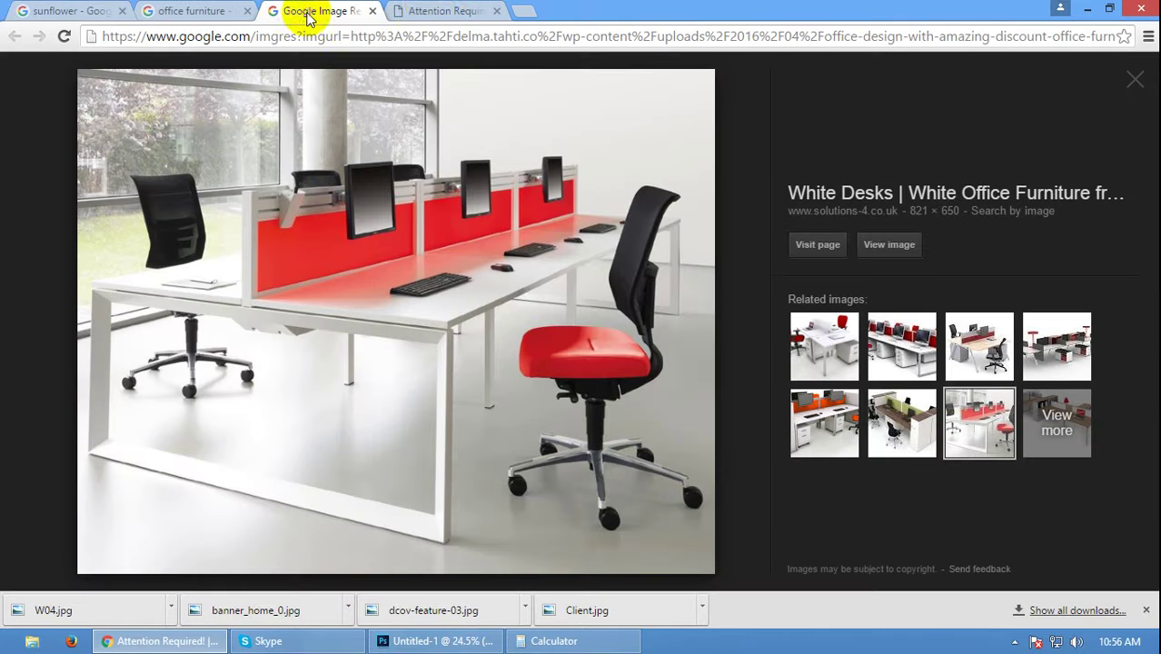
{"action": "left_click", "coordinate": [434, 10]}
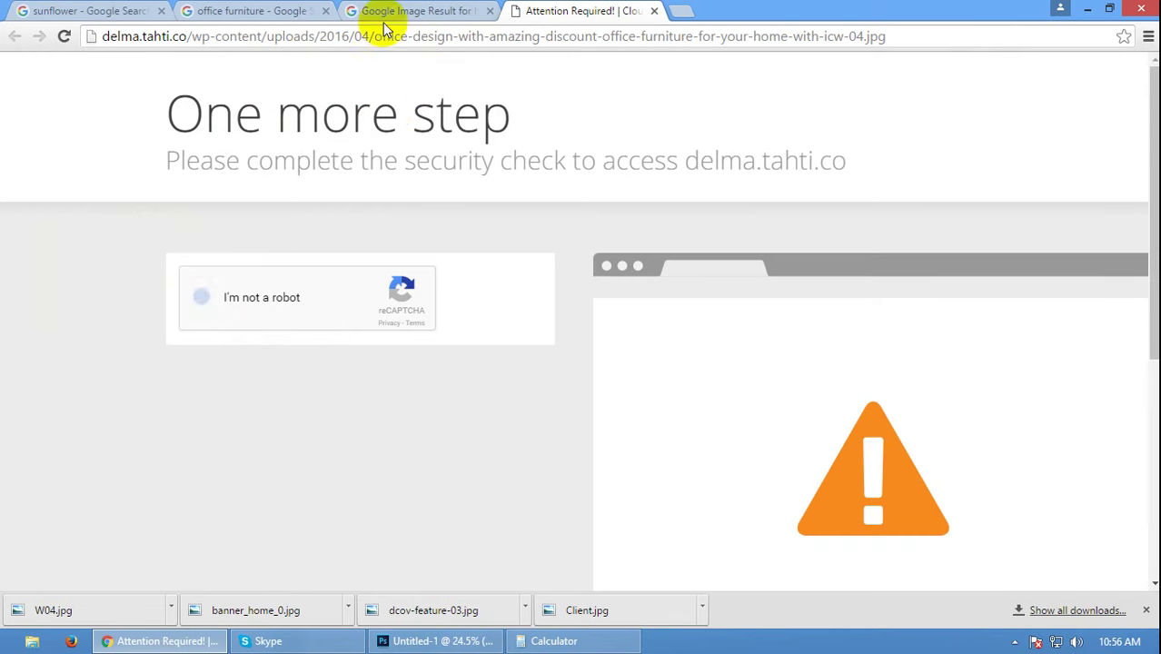
{"action": "left_click", "coordinate": [399, 14]}
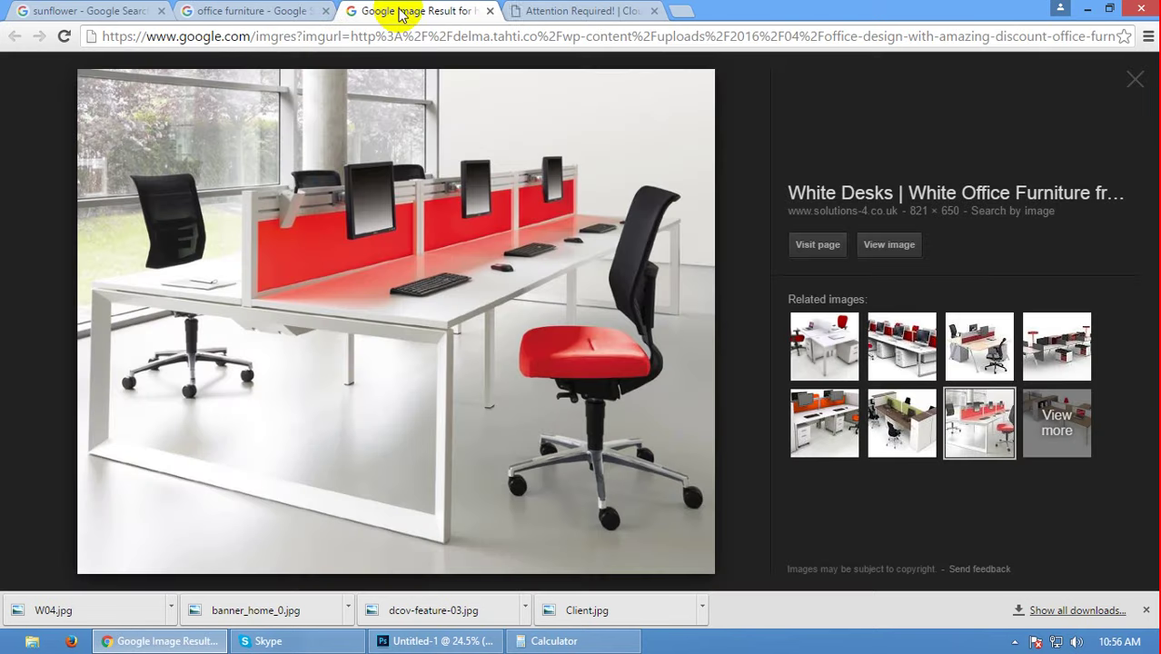
{"action": "left_click", "coordinate": [285, 10]}
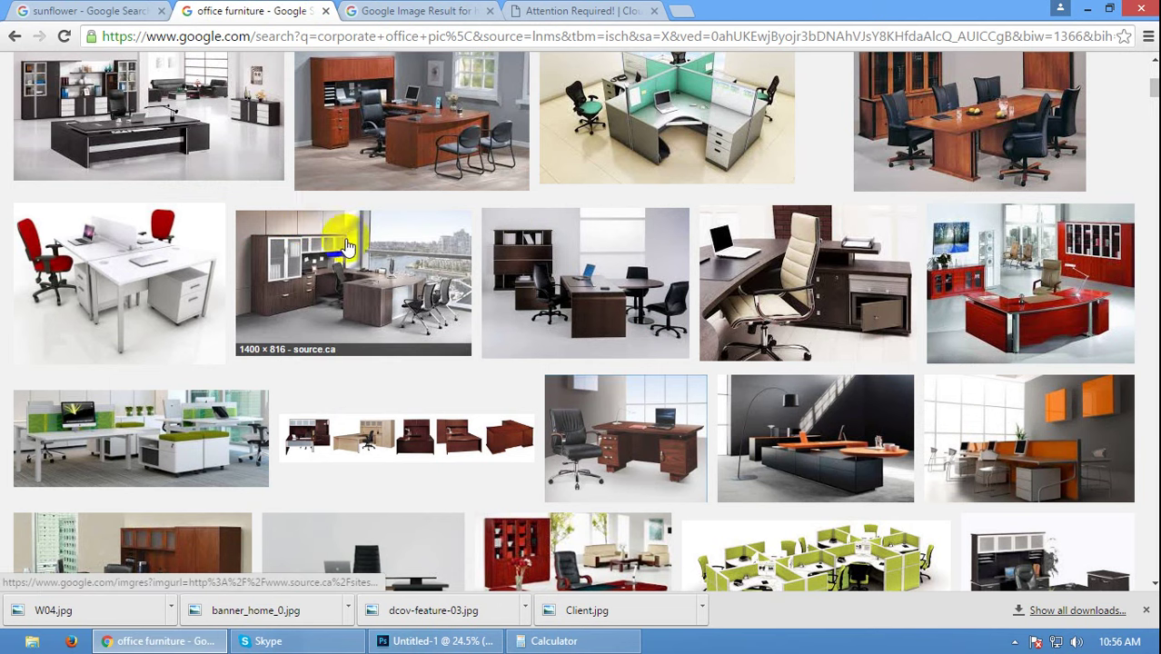
- Save the full-size brown office desk photo to the desktop as banner_workstation.jpg, back in Photoshop
{"action": "middle_click", "coordinate": [396, 278]}
{"action": "scroll", "coordinate": [397, 279], "scroll_direction": "down", "scroll_amount": 2}
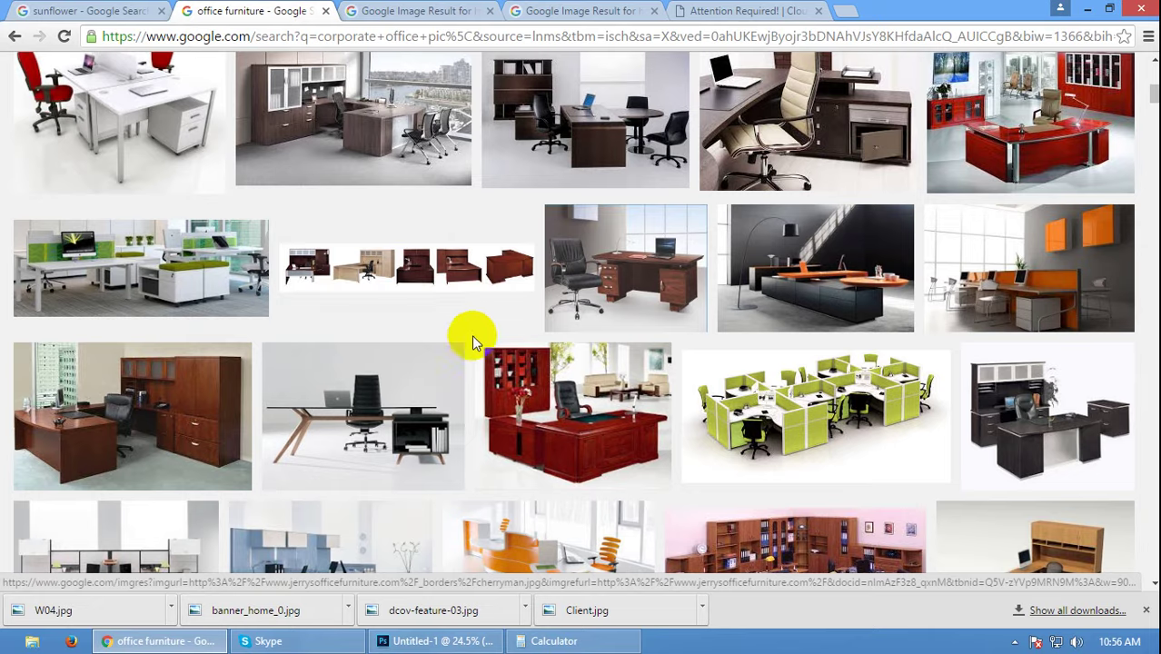
{"action": "scroll", "coordinate": [469, 348], "scroll_direction": "down", "scroll_amount": 4}
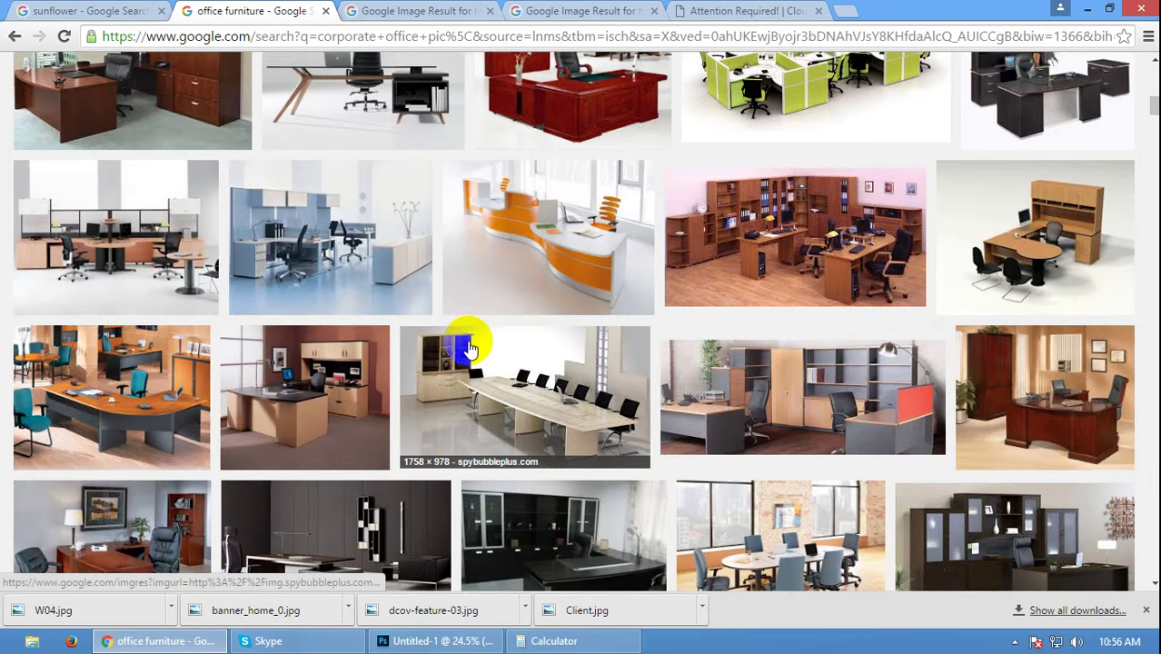
{"action": "left_click", "coordinate": [409, 11]}
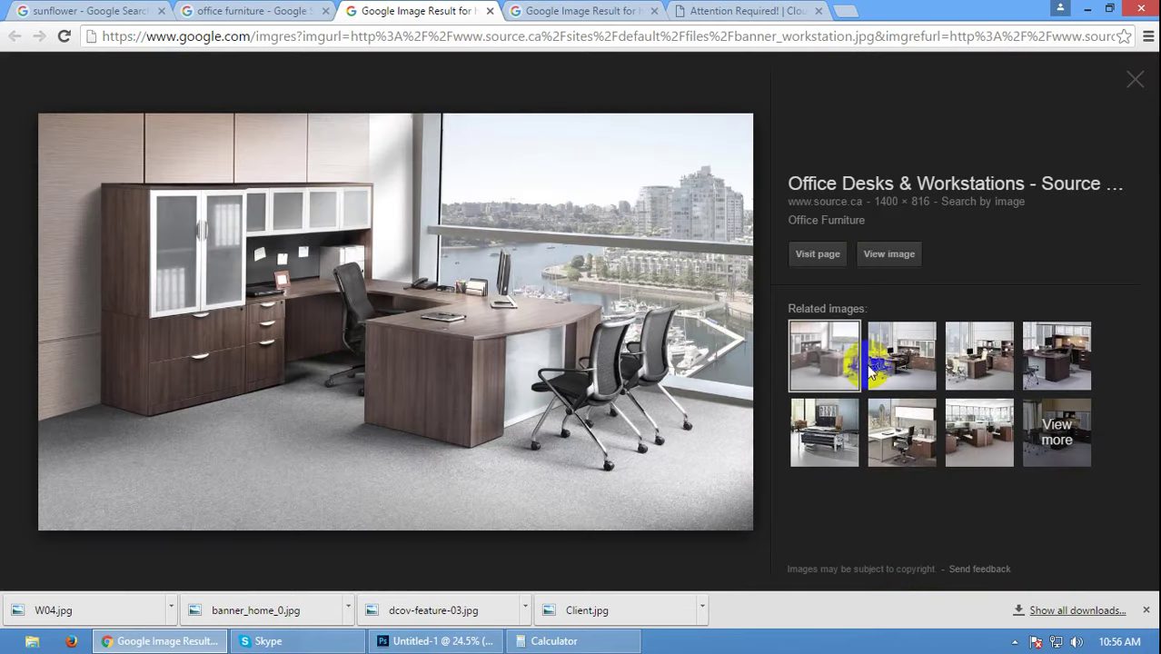
{"action": "left_click", "coordinate": [899, 255]}
{"action": "right_click", "coordinate": [454, 262]}
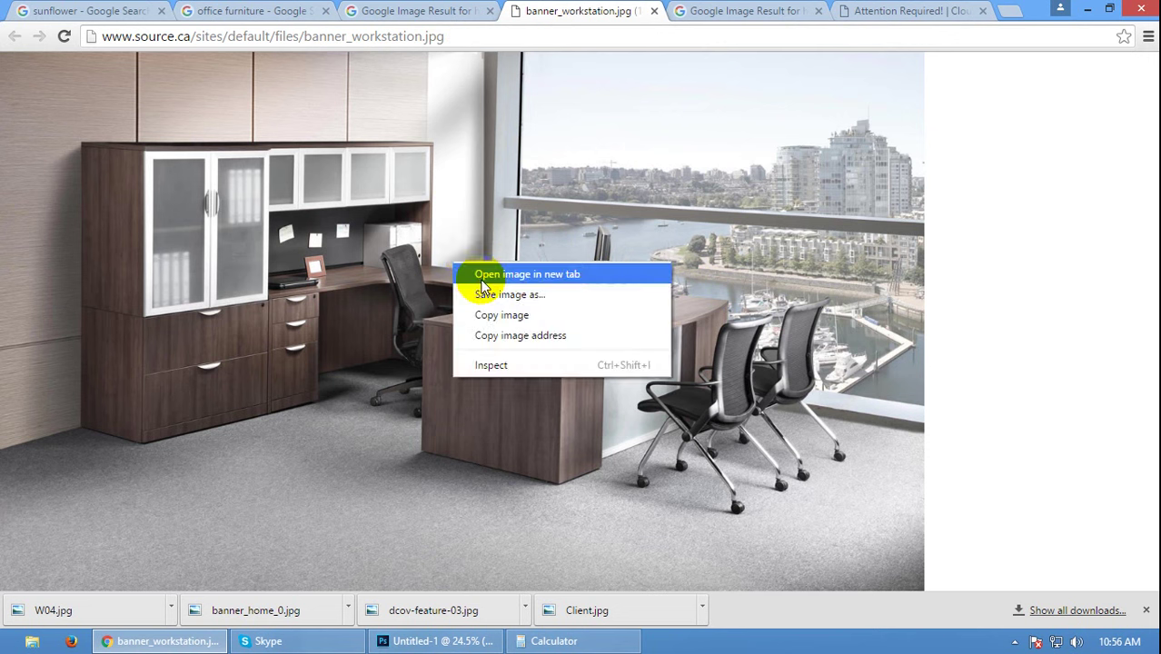
{"action": "left_click", "coordinate": [483, 295]}
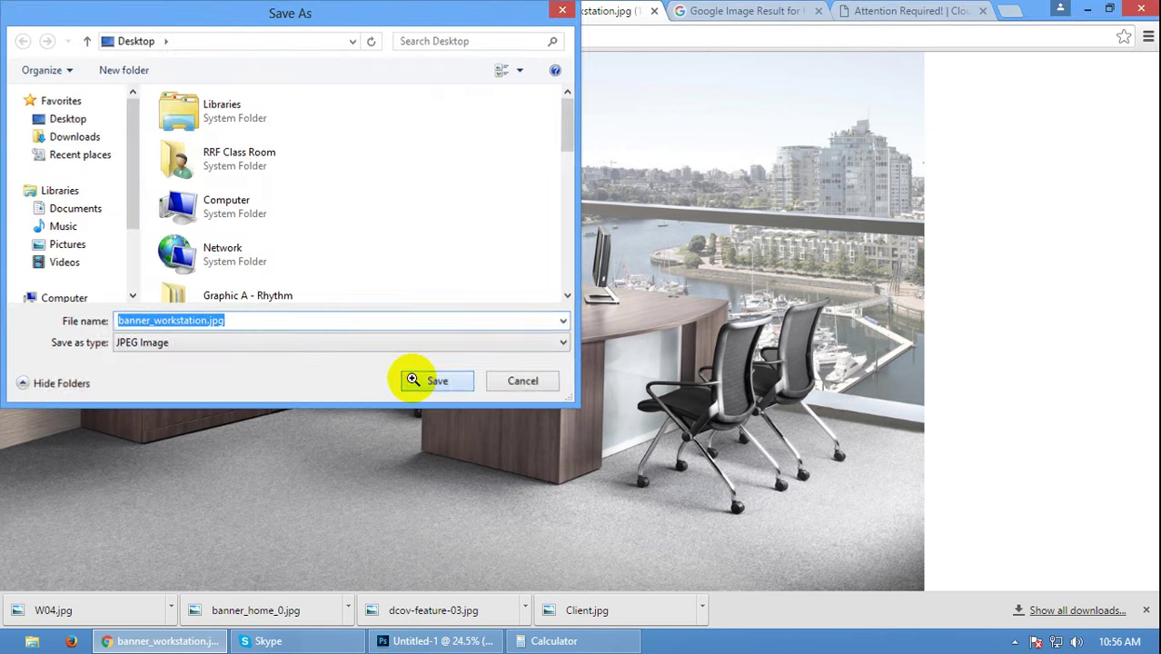
{"action": "left_click", "coordinate": [414, 378]}
{"action": "left_click", "coordinate": [423, 640]}
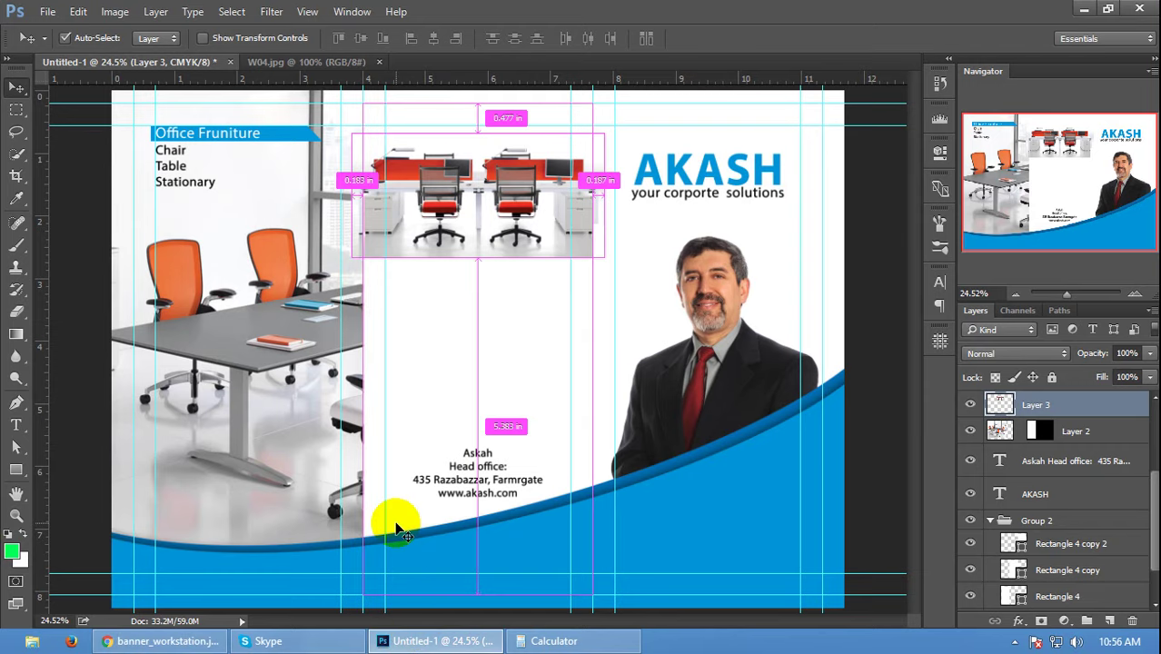
- Bring banner_workstation.jpg into the brochure and delete the red-chairs Layer 3
{"action": "key", "text": "ctrl+o"}
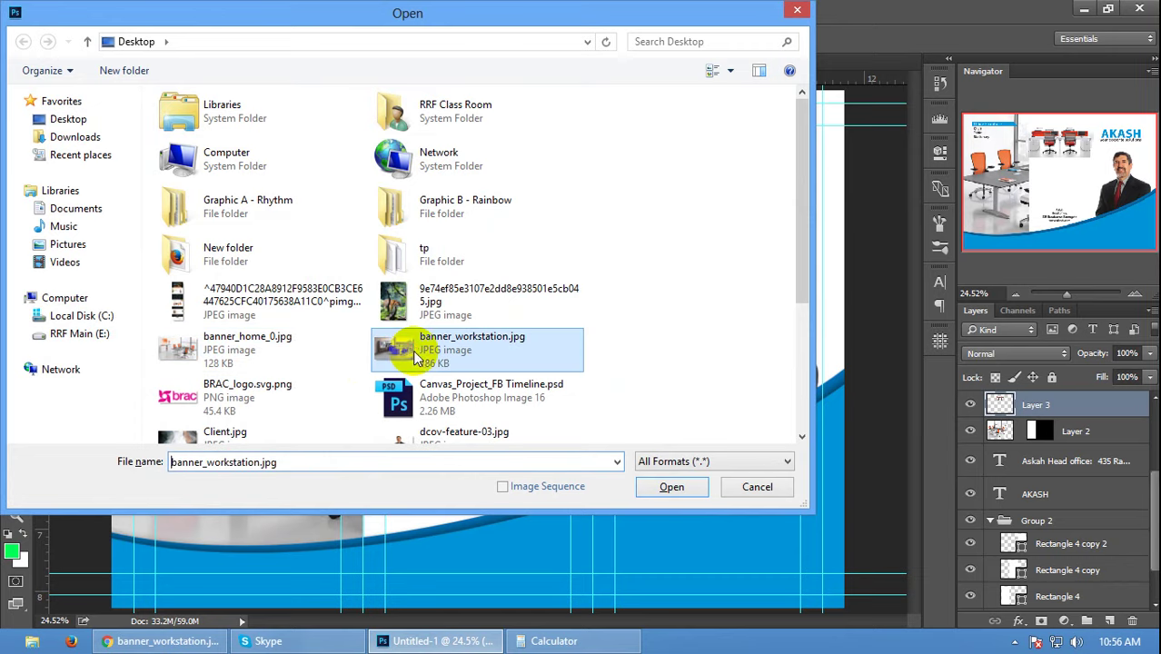
{"action": "double_click", "coordinate": [413, 350]}
{"action": "left_click_drag", "start_coordinate": [506, 318], "coordinate": [186, 75]}
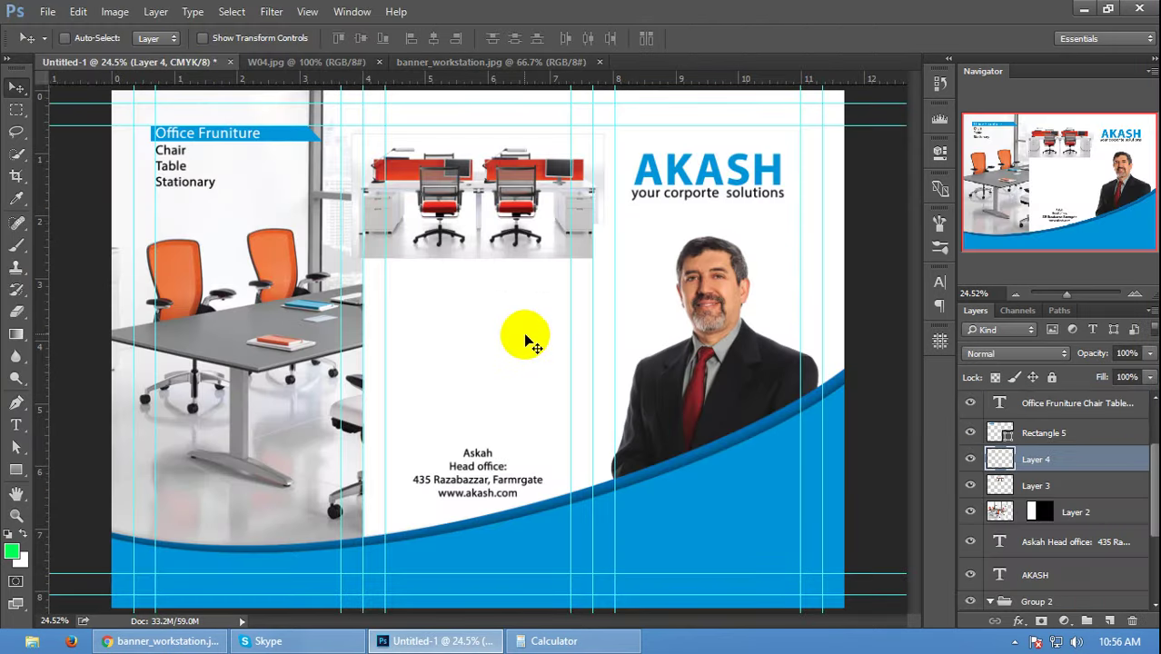
{"action": "left_click_drag", "start_coordinate": [182, 68], "coordinate": [488, 209]}
{"action": "left_click", "coordinate": [488, 209], "text": "ctrl"}
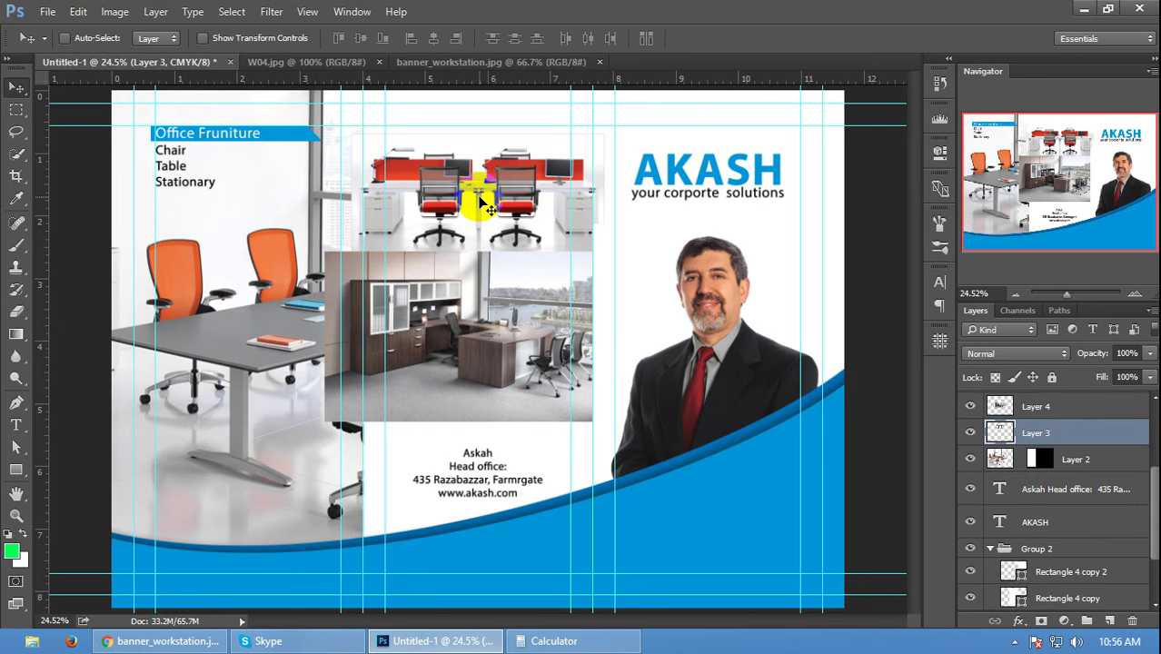
{"action": "key", "text": "ctrl+z"}
{"action": "key", "text": "ctrl+z"}
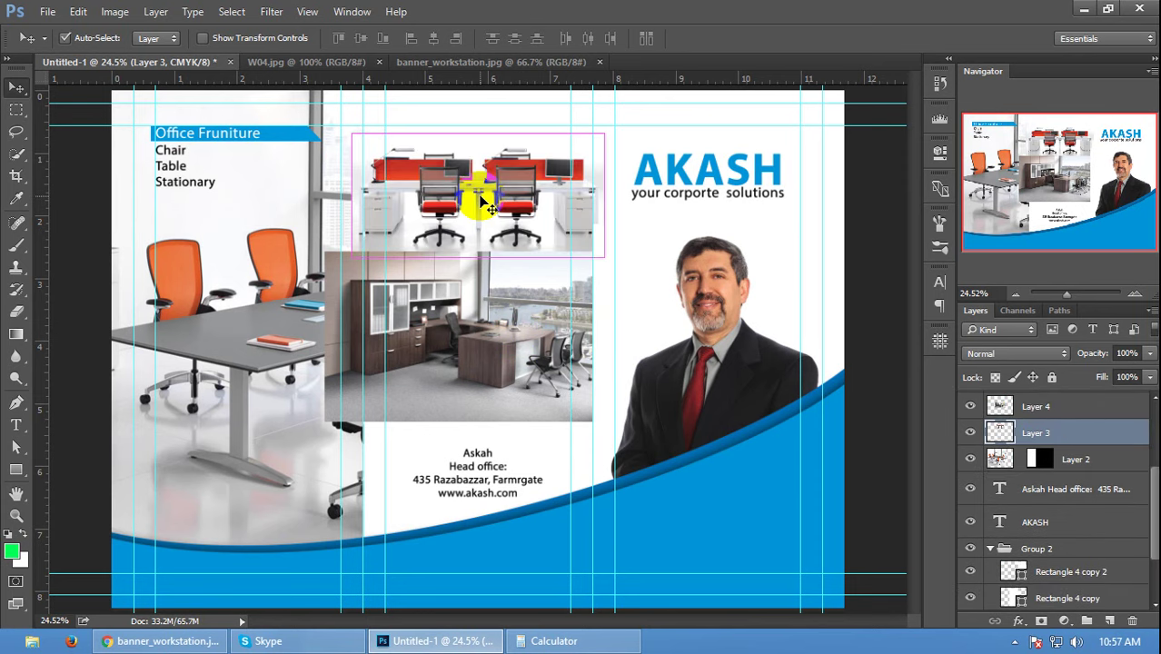
{"action": "key", "text": "Delete"}
- Scale and position the workstation photo to fill most of the brochure background
{"action": "key", "text": "ctrl+t"}
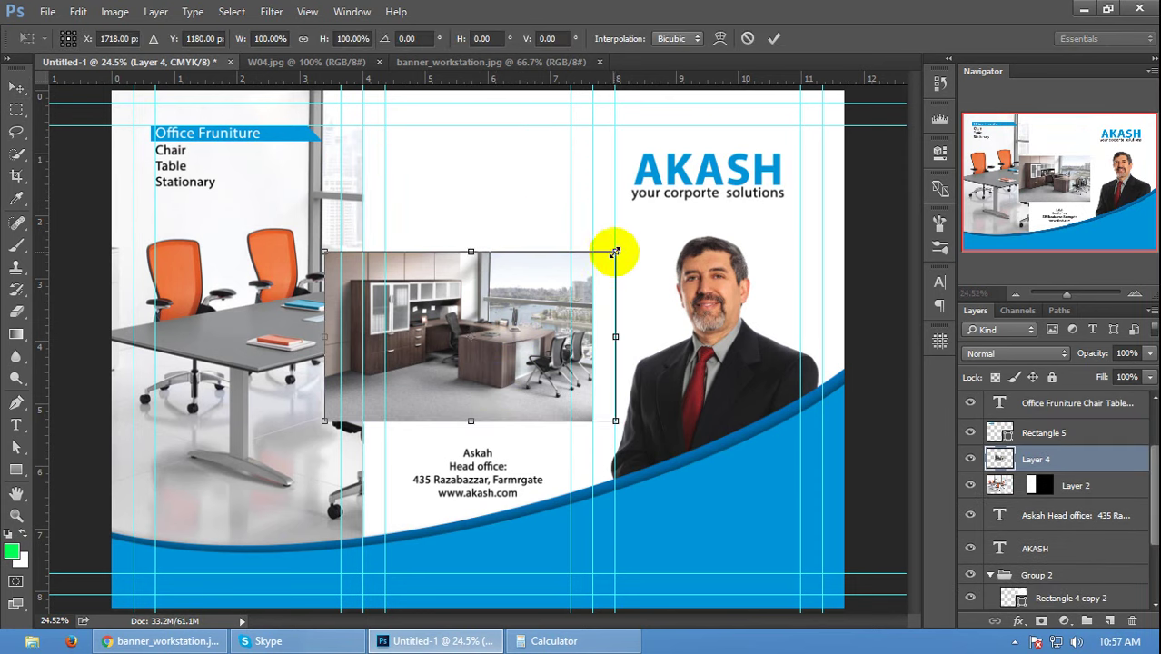
{"action": "left_click_drag", "start_coordinate": [615, 252], "coordinate": [920, 109]}
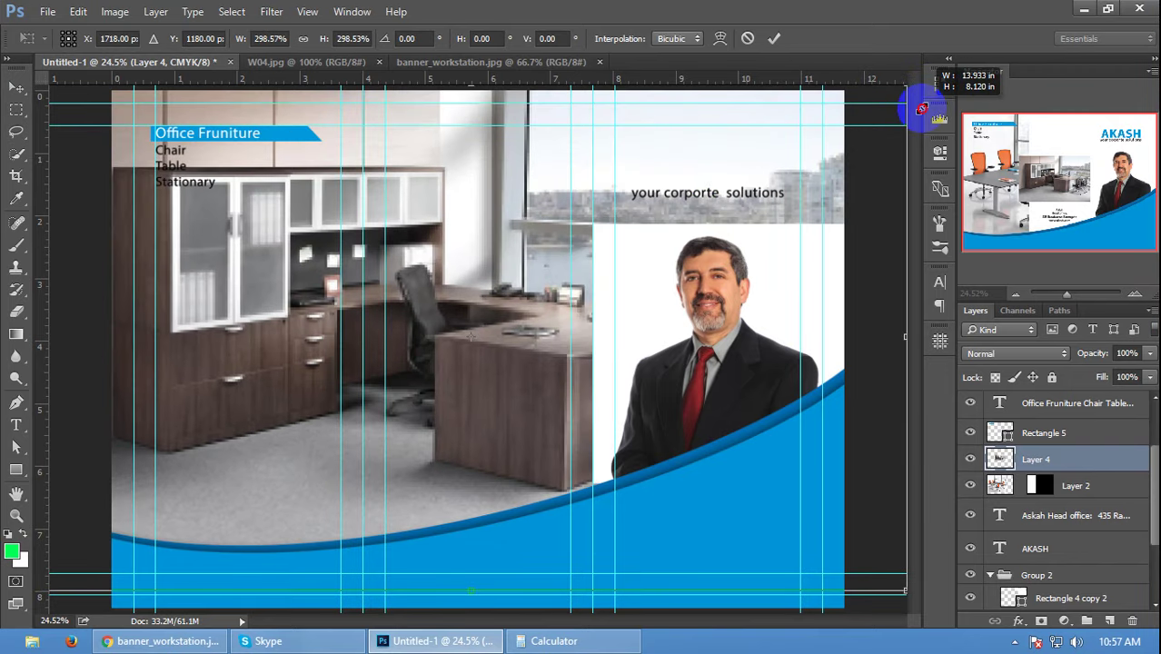
{"action": "mouse_move", "coordinate": [469, 383]}
{"action": "left_mouse_down"}
{"action": "mouse_move", "coordinate": [482, 413]}
{"action": "mouse_move", "coordinate": [514, 431]}
{"action": "left_mouse_up"}
{"action": "scroll", "coordinate": [479, 404], "scroll_direction": "down", "scroll_amount": 1}
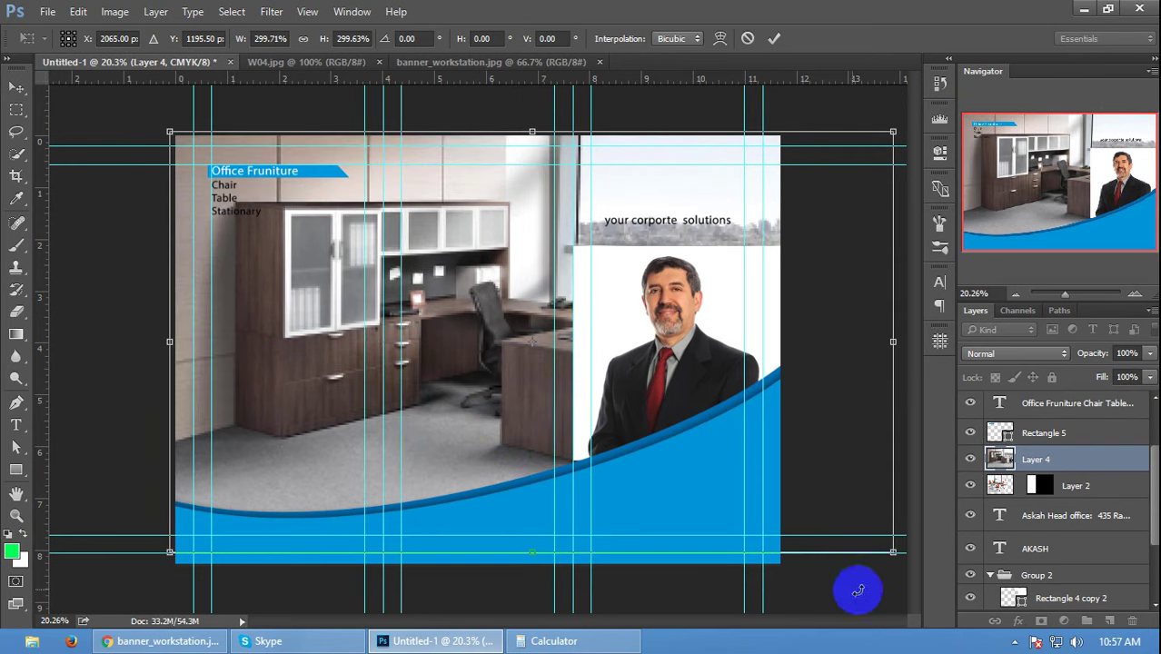
{"action": "left_click_drag", "start_coordinate": [892, 551], "coordinate": [832, 537]}
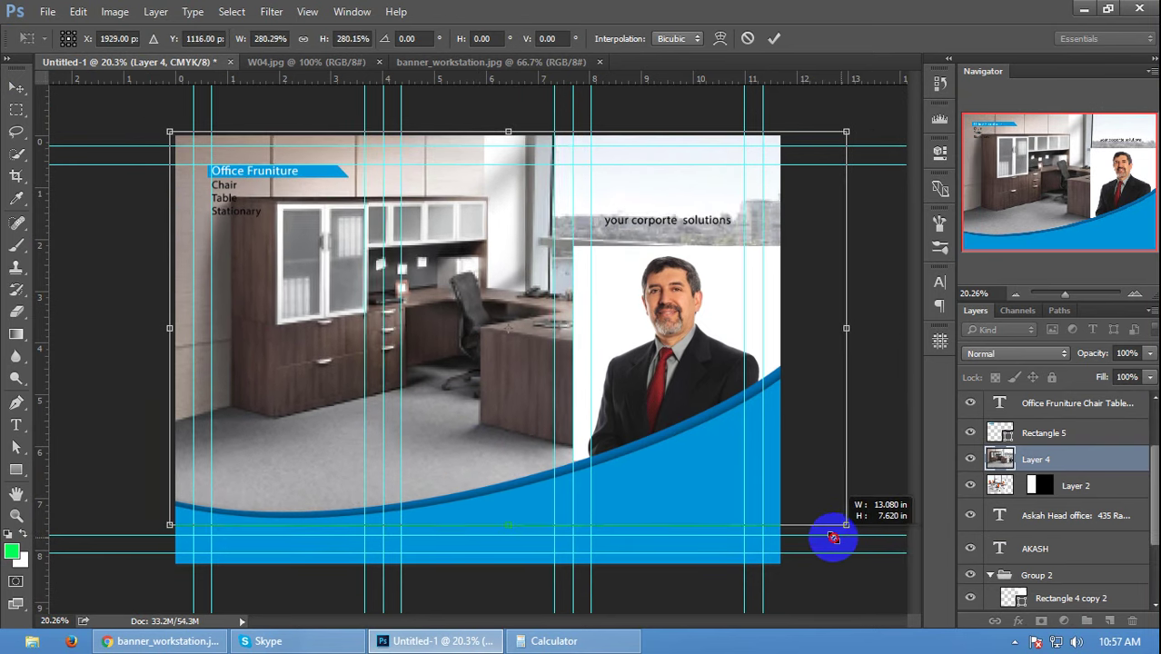
{"action": "double_click", "coordinate": [519, 454]}
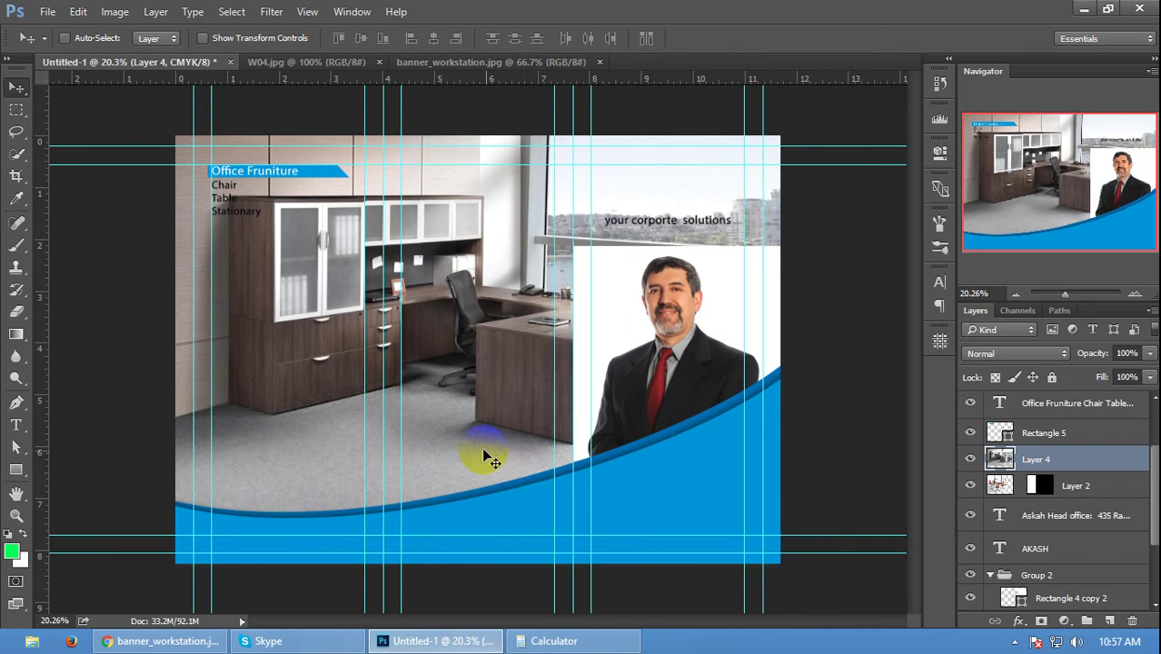
{"action": "scroll", "coordinate": [1011, 563], "scroll_direction": "down", "scroll_amount": 2}
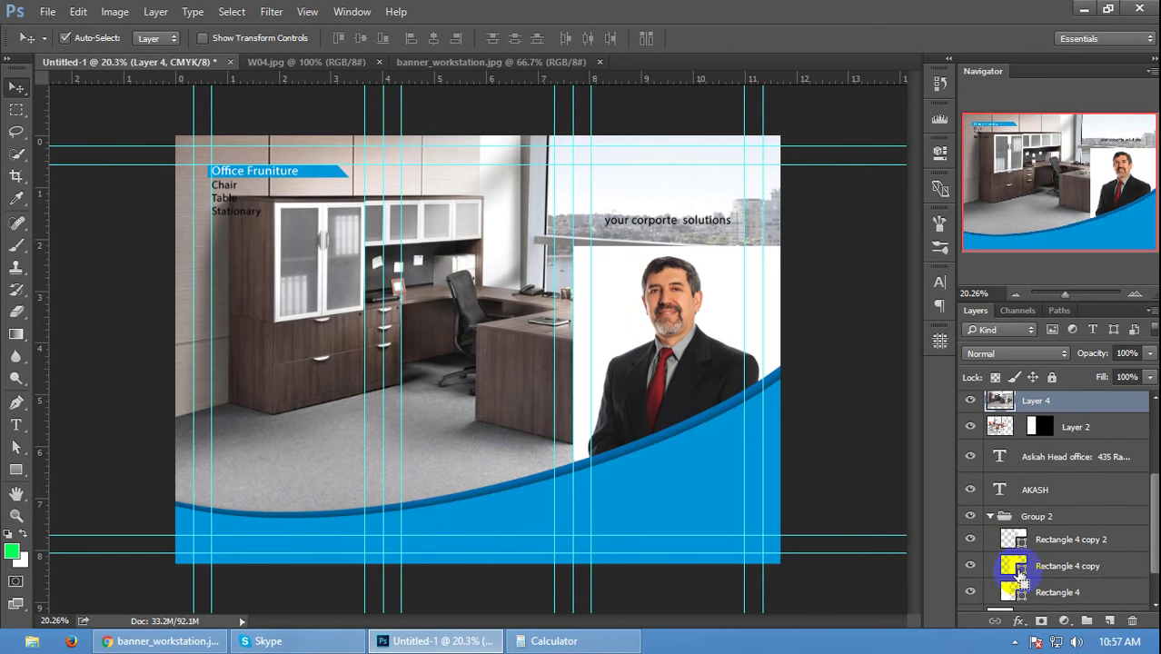
- Unlink Layer 4 from its middle-panel mask and stretch the photo taller at the top
{"action": "left_click", "coordinate": [1040, 625]}
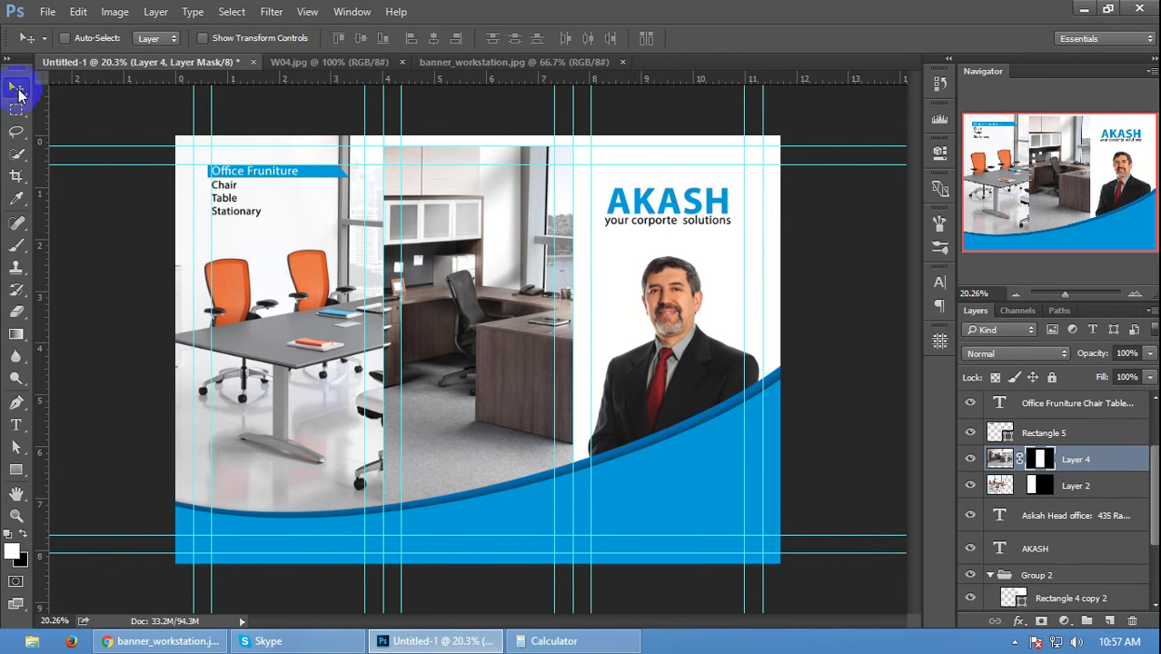
{"action": "left_click", "coordinate": [660, 287]}
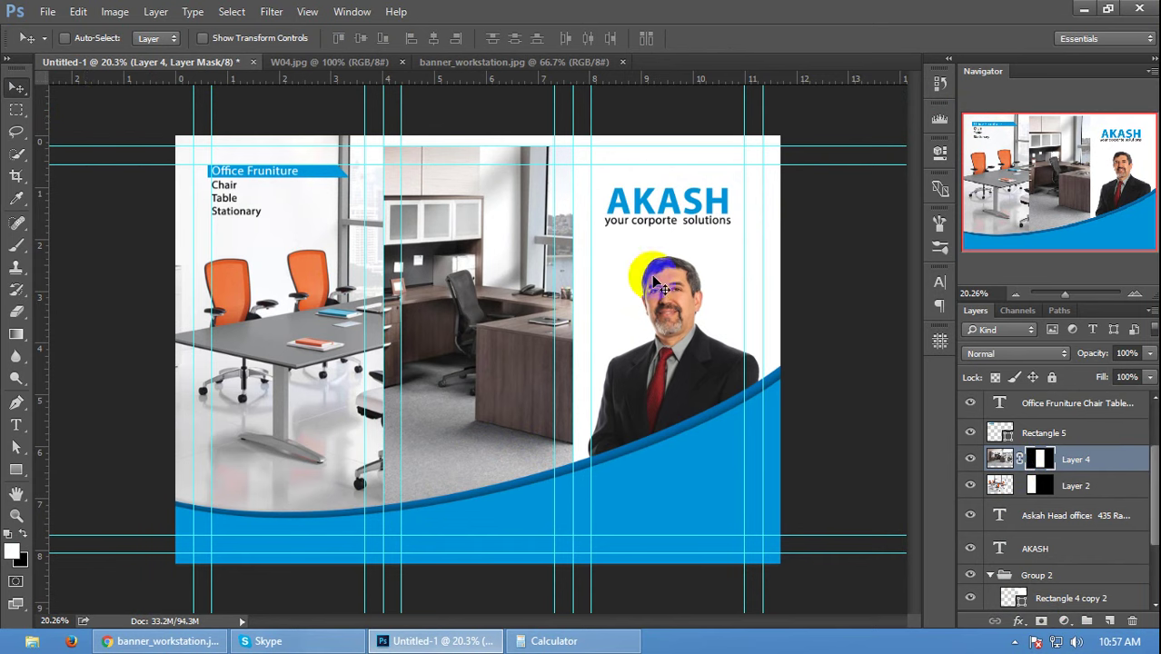
{"action": "left_click", "coordinate": [203, 37]}
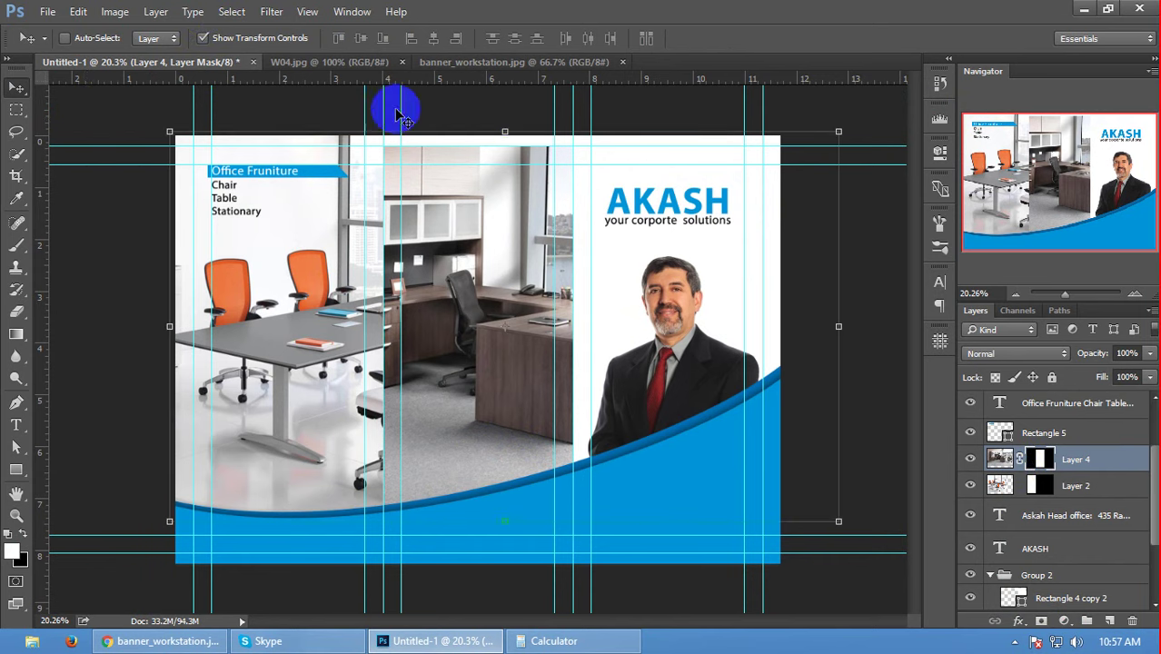
{"action": "left_click", "coordinate": [1019, 459]}
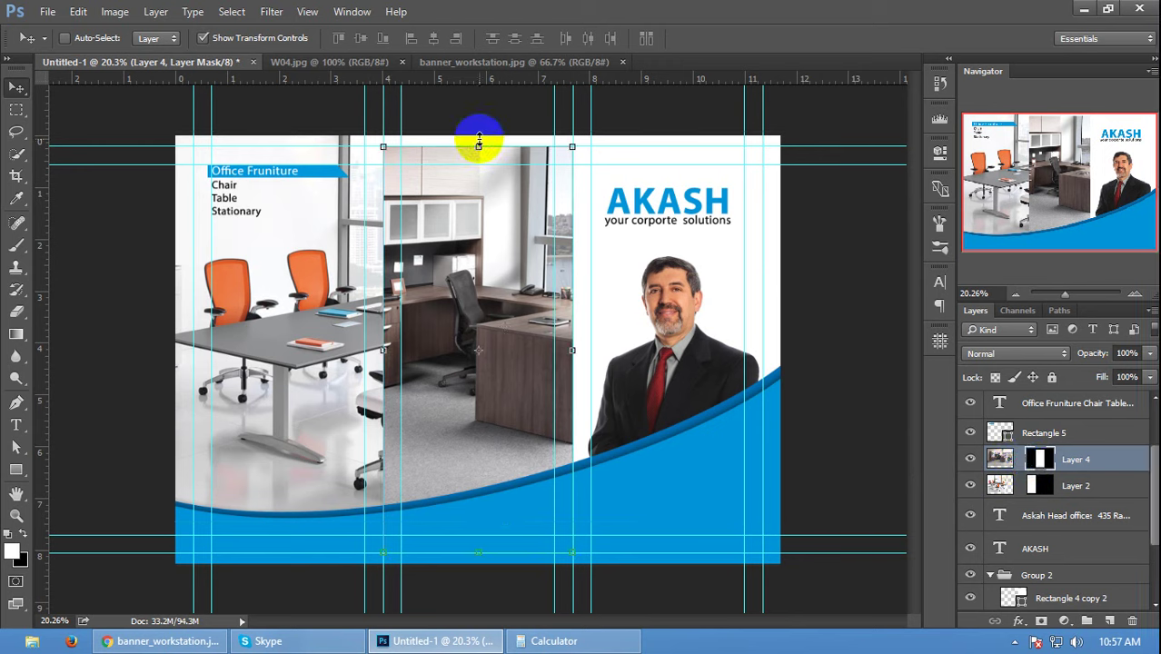
{"action": "left_click_drag", "start_coordinate": [479, 144], "coordinate": [480, 134]}
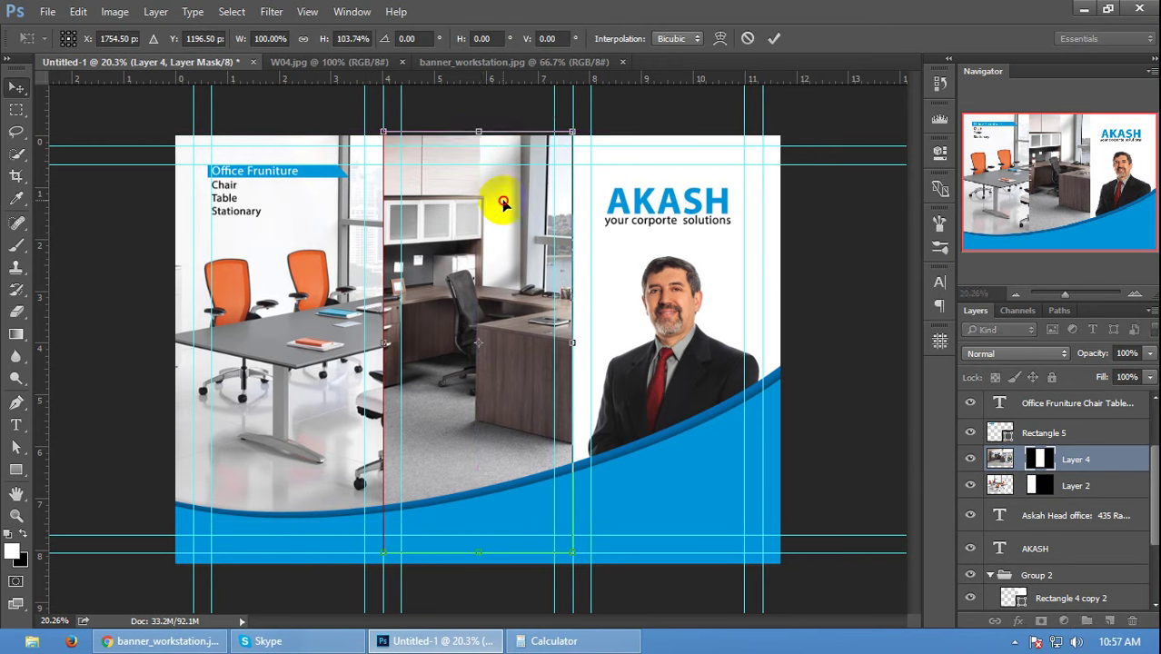
{"action": "key", "text": "Return"}
- Shift the middle photo right within its panel to show more desk and shelving
{"action": "left_click", "coordinate": [289, 38]}
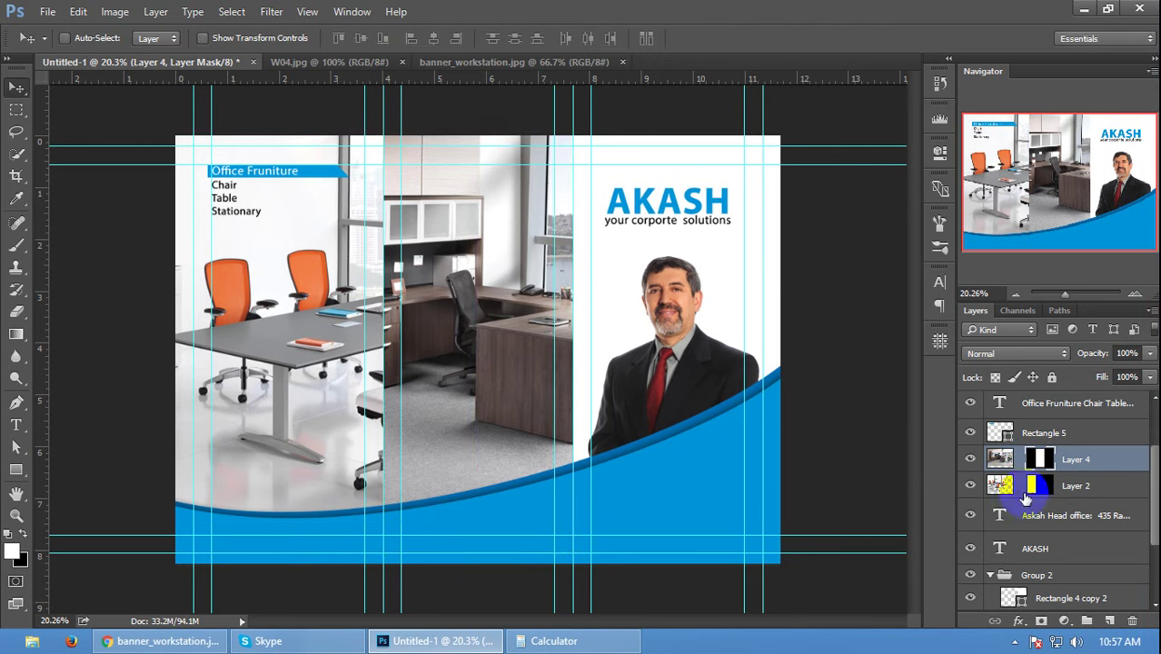
{"action": "left_click", "coordinate": [999, 460]}
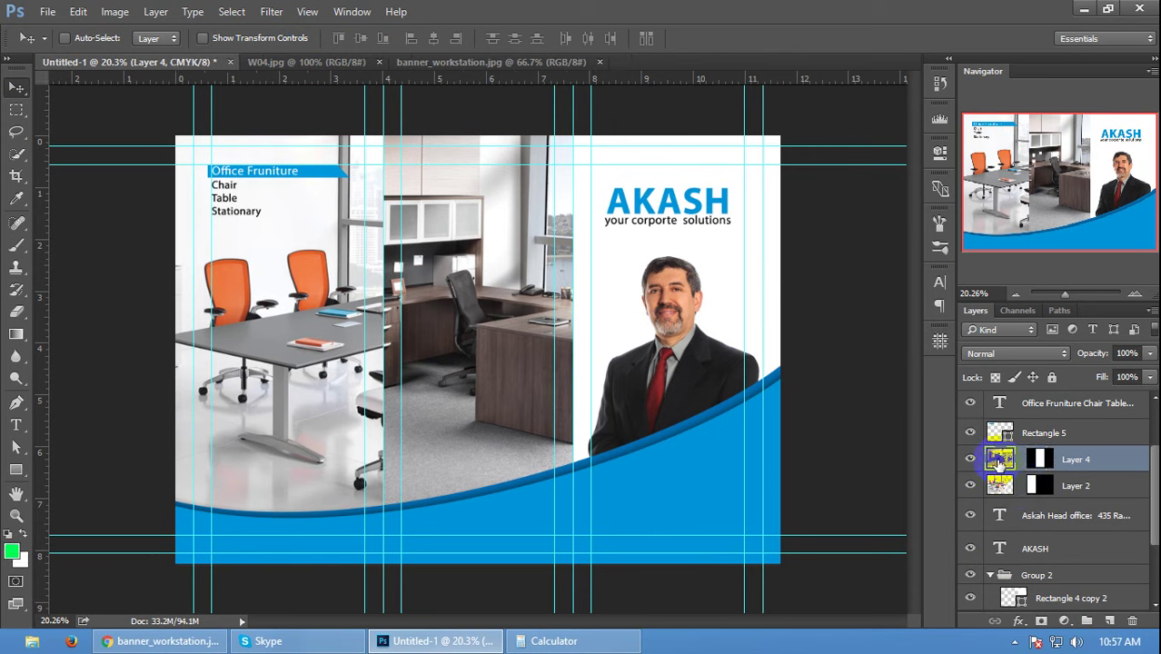
{"action": "left_click", "coordinate": [203, 38]}
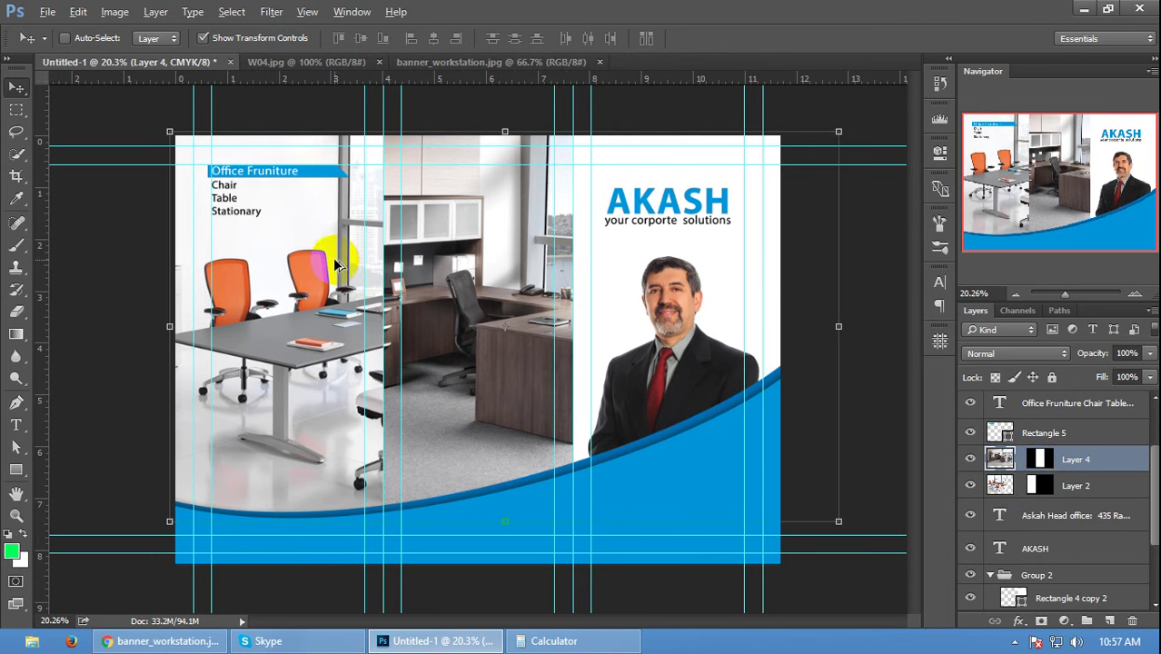
{"action": "mouse_move", "coordinate": [536, 456]}
{"action": "left_mouse_down"}
{"action": "mouse_move", "coordinate": [604, 424]}
{"action": "mouse_move", "coordinate": [412, 420]}
{"action": "mouse_move", "coordinate": [521, 444]}
{"action": "left_mouse_up"}
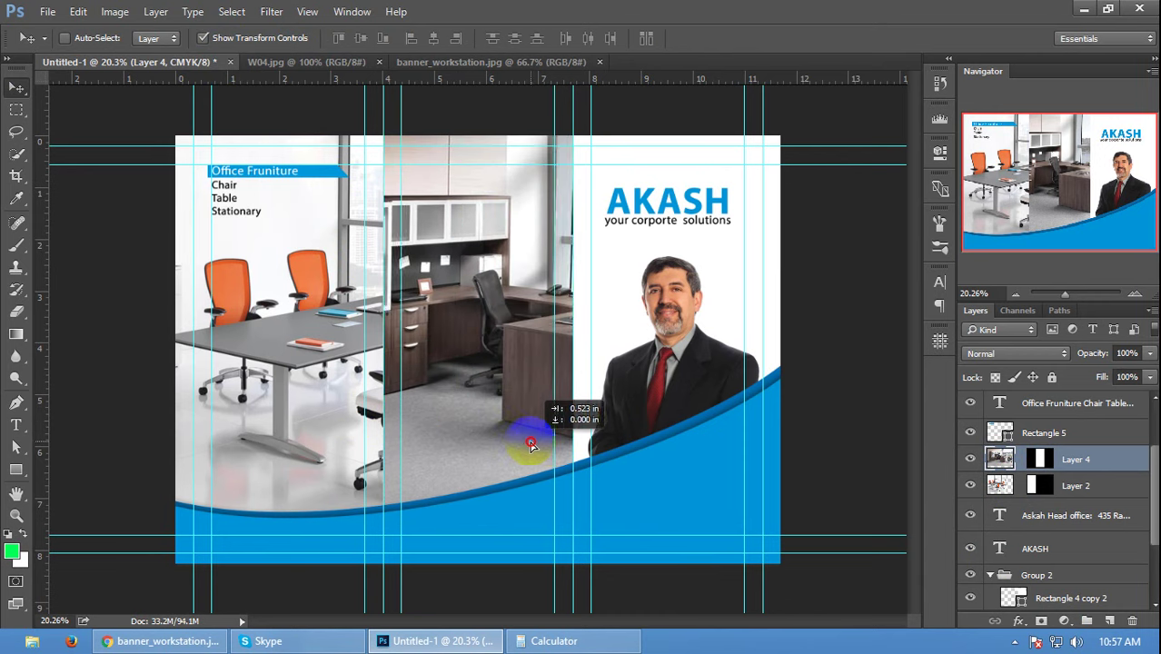
{"action": "left_click_drag", "start_coordinate": [522, 444], "coordinate": [535, 438]}
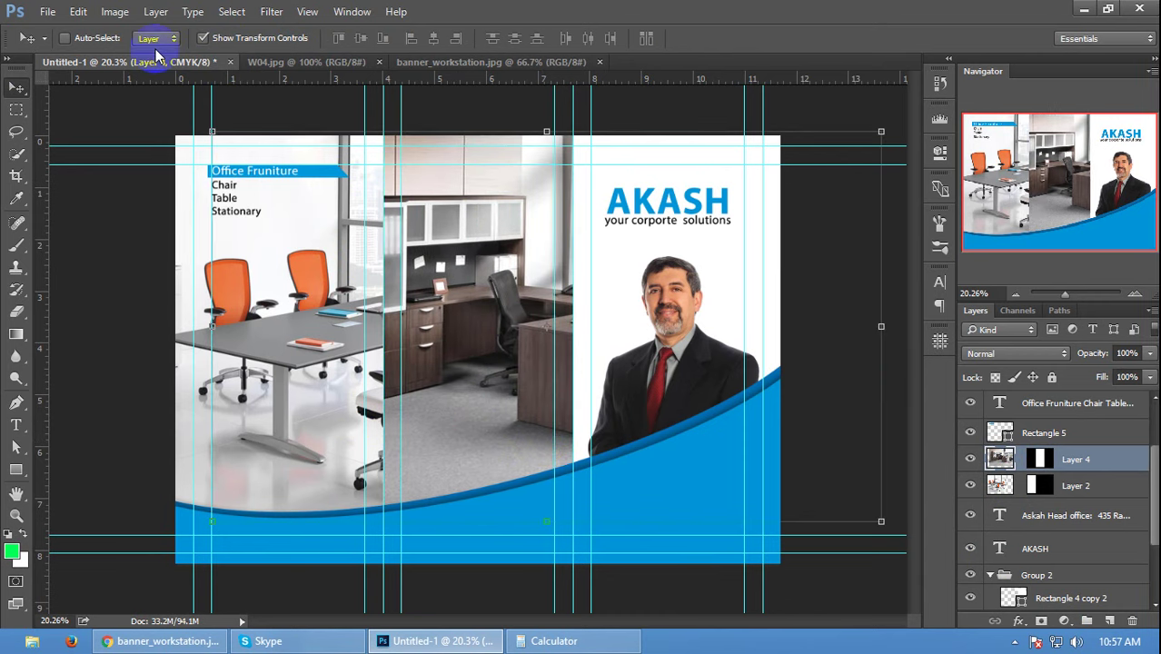
{"action": "left_click", "coordinate": [222, 42]}
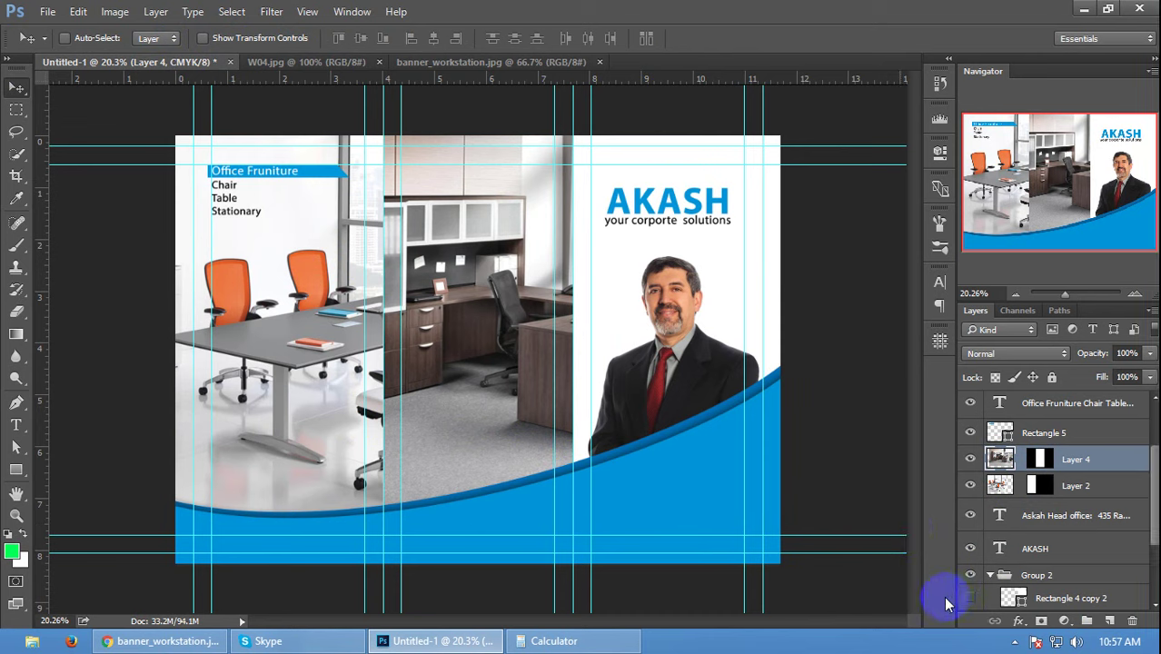
{"action": "key", "text": "ctrl+semicolon"}
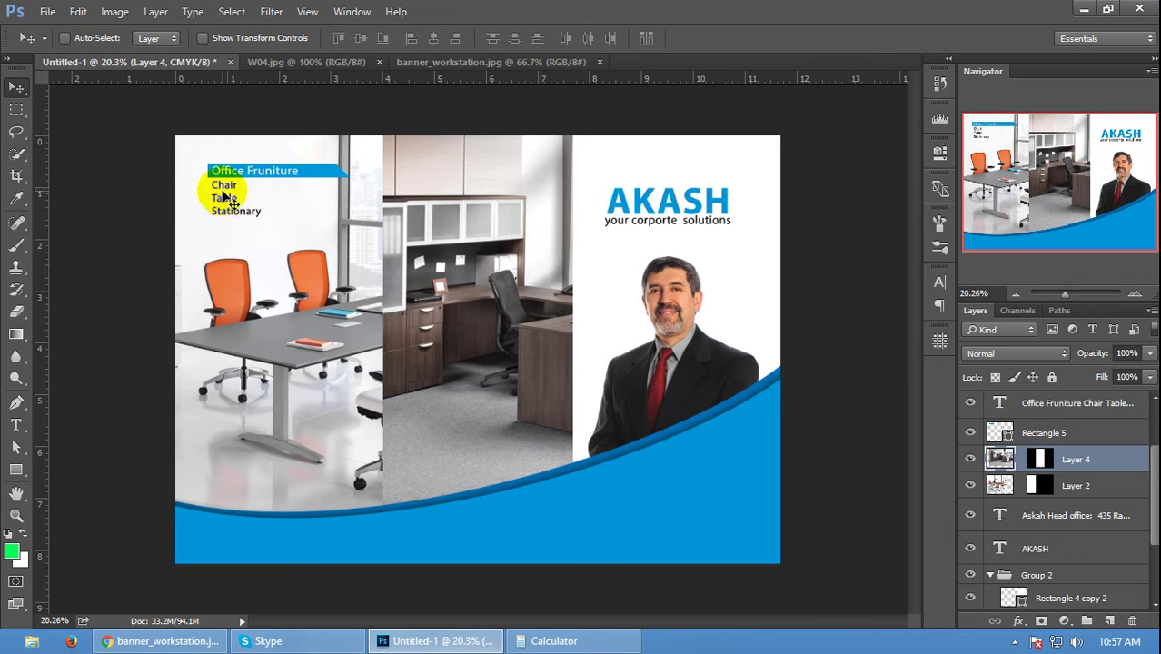
{"action": "scroll", "coordinate": [1062, 463], "scroll_direction": "up", "scroll_amount": 2}
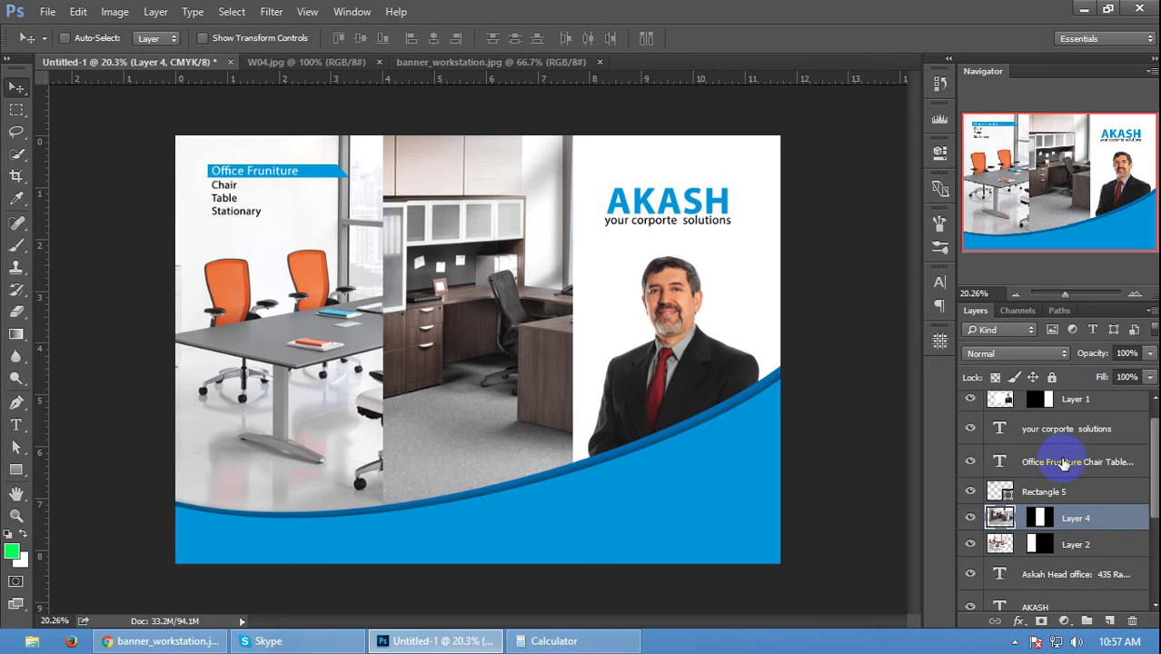
{"action": "left_click", "coordinate": [1058, 492]}
{"action": "left_click", "coordinate": [999, 434], "text": "shift"}
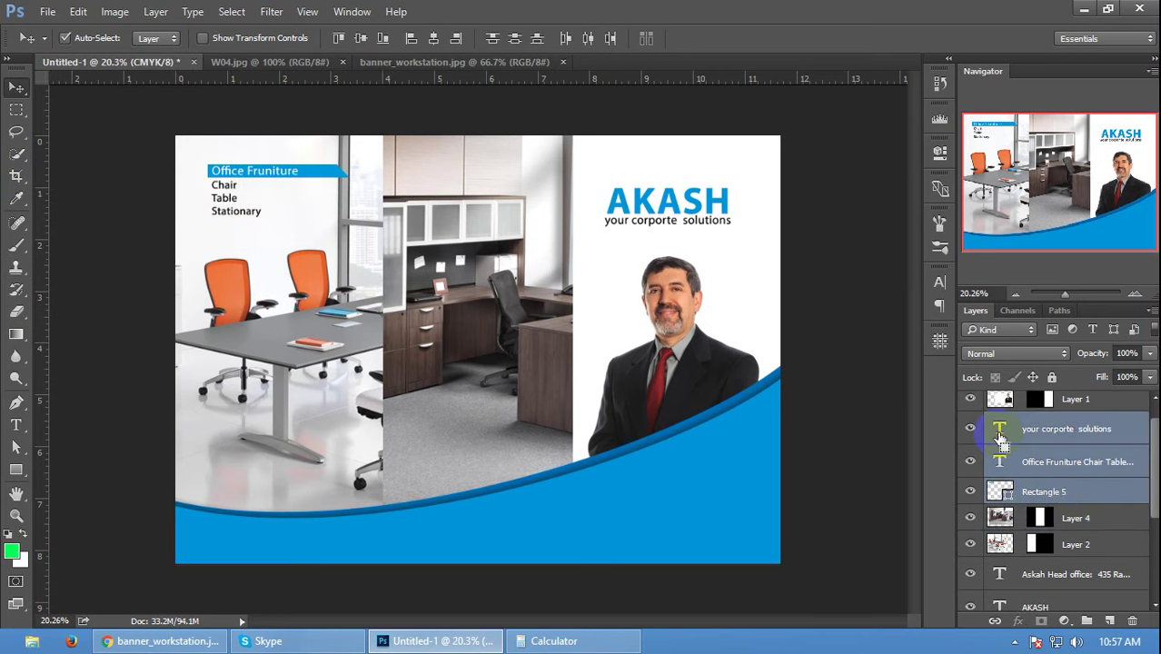
{"action": "key", "text": "ctrl+g"}
{"action": "left_click", "coordinate": [969, 447]}
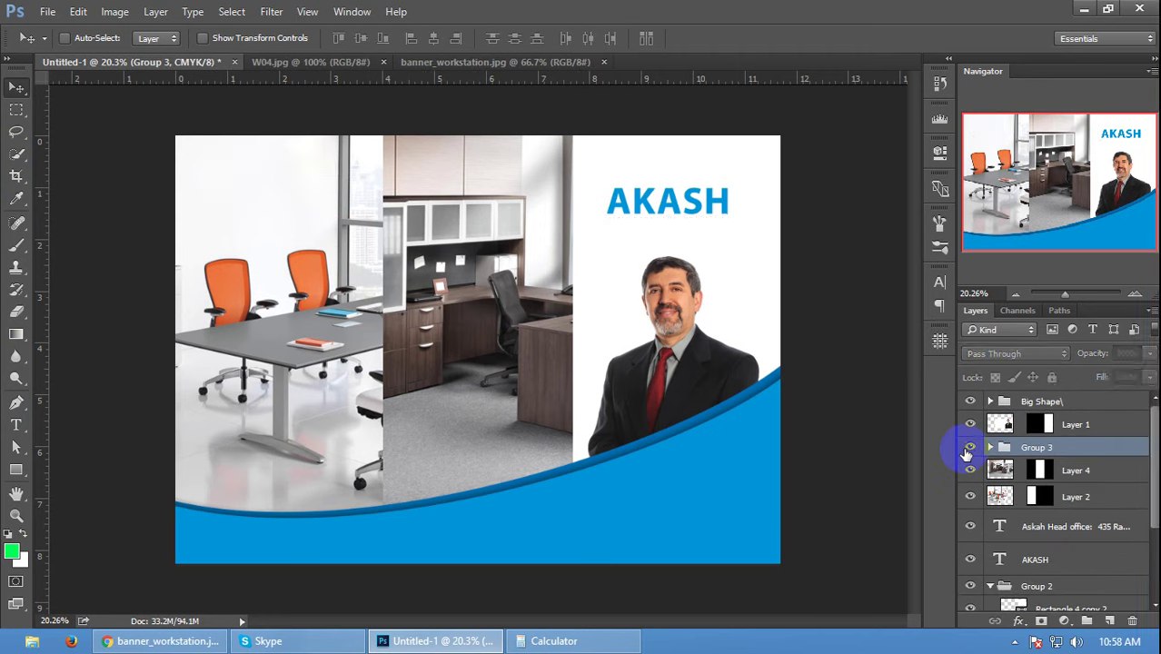
{"action": "key", "text": "ctrl+shift+g"}
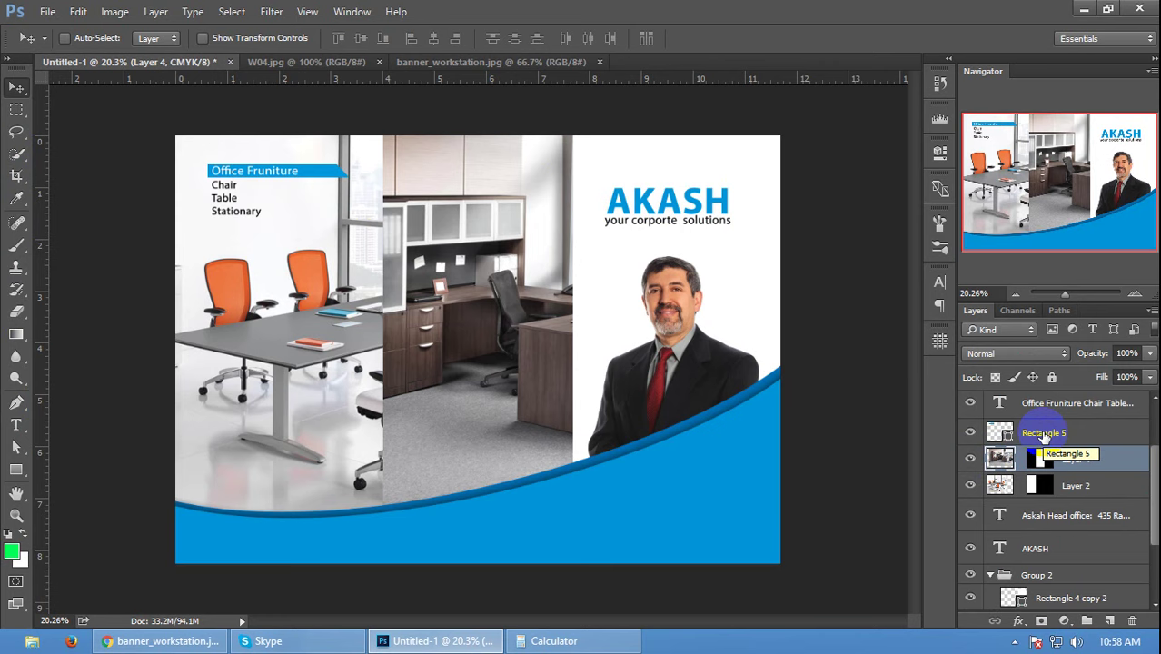
- Copy the Rectangle 5 bar and menu list text block into the middle panel
{"action": "left_click", "coordinate": [1042, 435]}
{"action": "left_click", "coordinate": [1040, 405]}
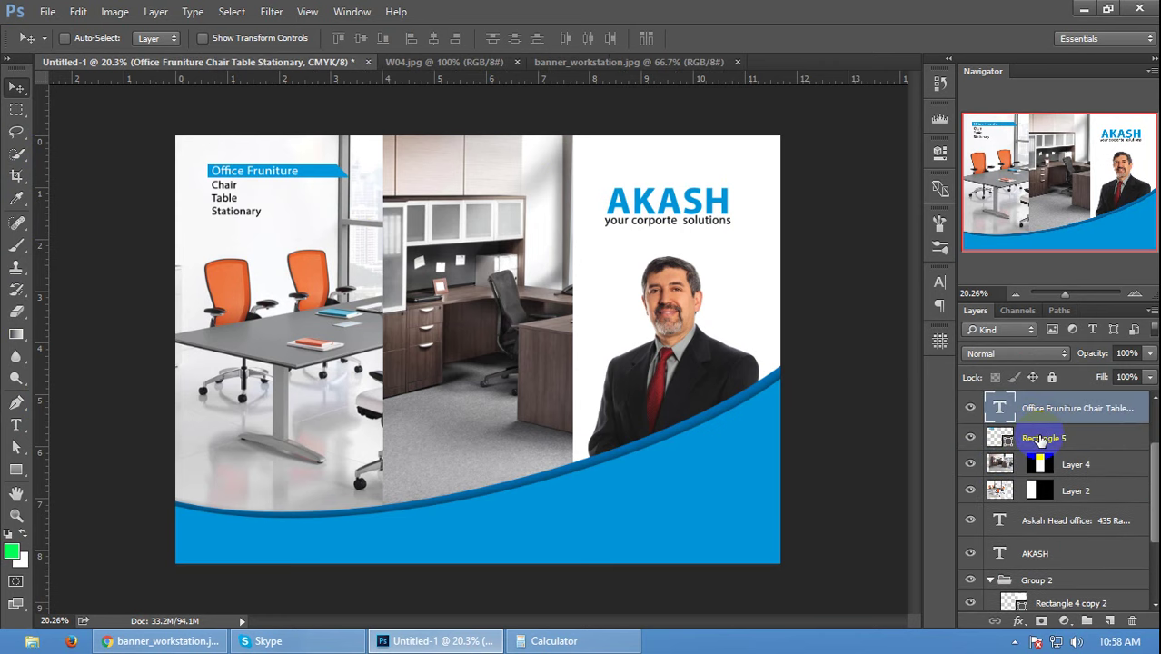
{"action": "left_click", "coordinate": [1041, 438]}
{"action": "scroll", "coordinate": [1042, 441], "scroll_direction": "up", "scroll_amount": 1}
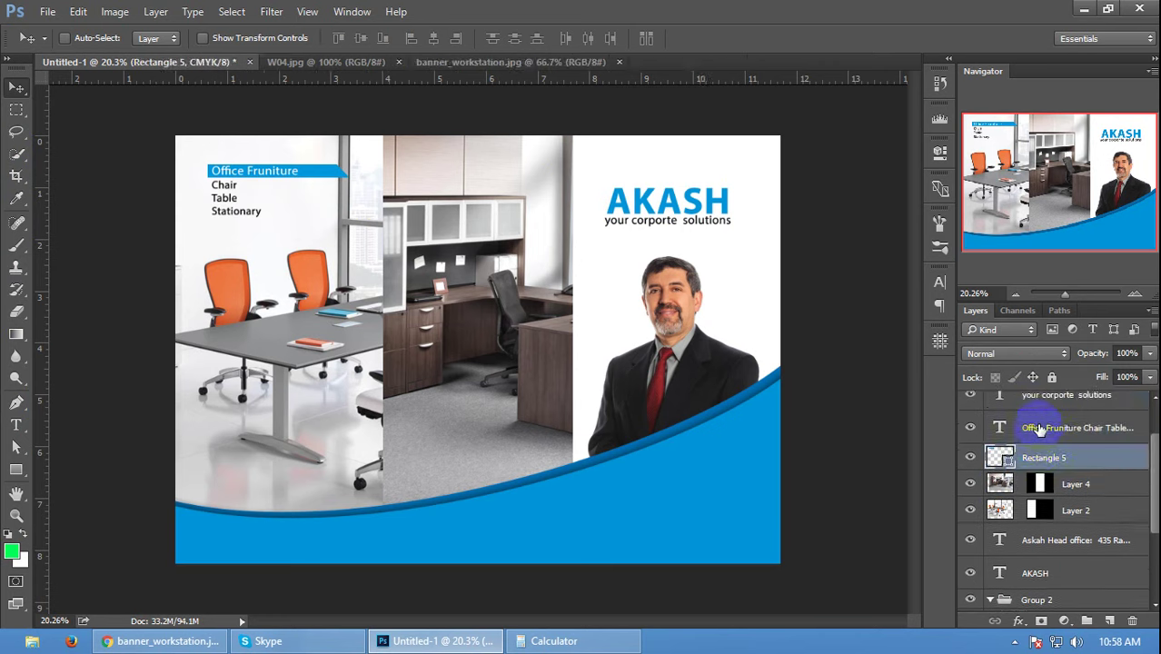
{"action": "left_click", "coordinate": [1040, 428], "text": "ctrl"}
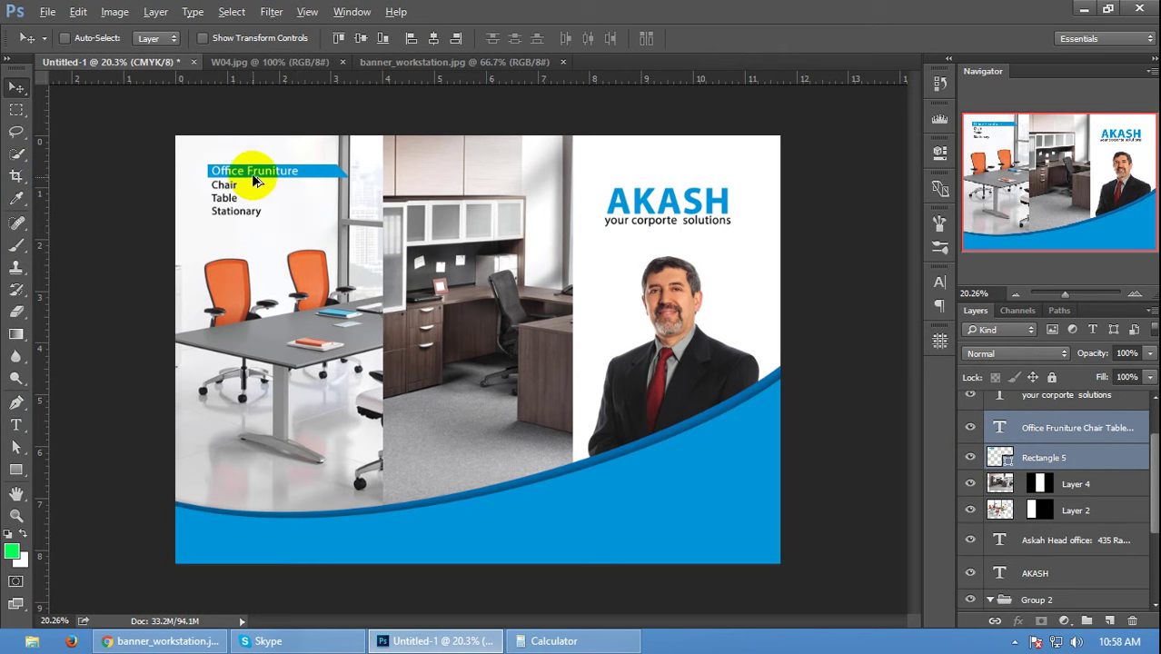
{"action": "left_click_drag", "start_coordinate": [252, 179], "coordinate": [447, 438]}
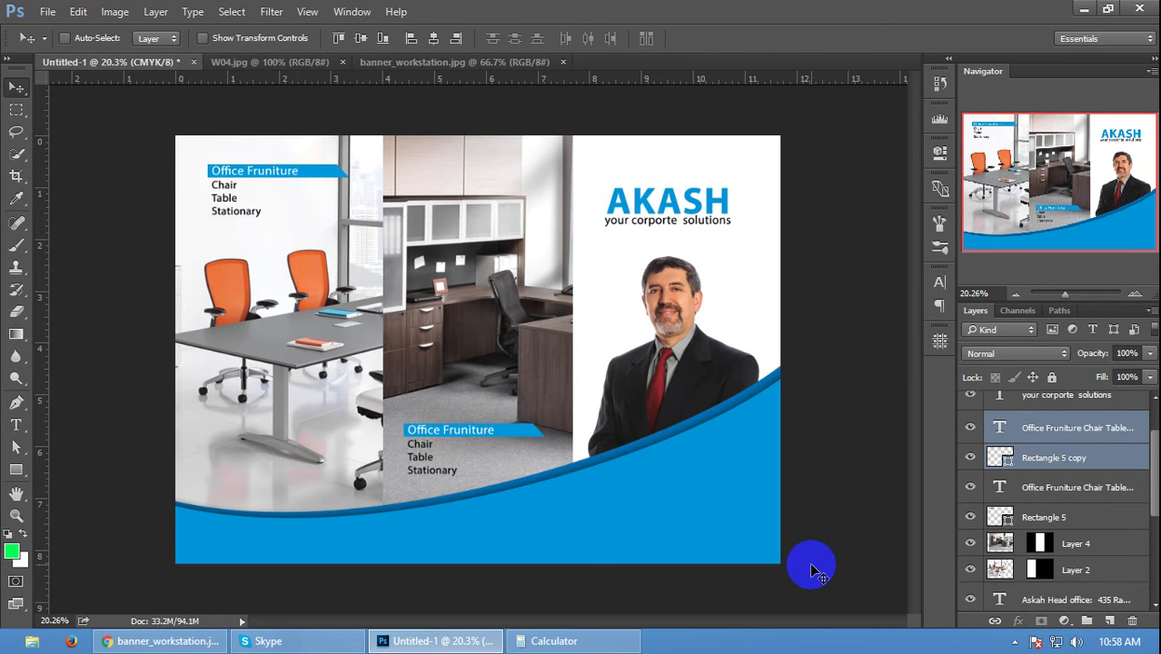
- Change the copied heading from 'Office Fruniture' to 'Office Cabinet'
{"action": "scroll", "coordinate": [382, 445], "scroll_direction": "up", "scroll_amount": 1}
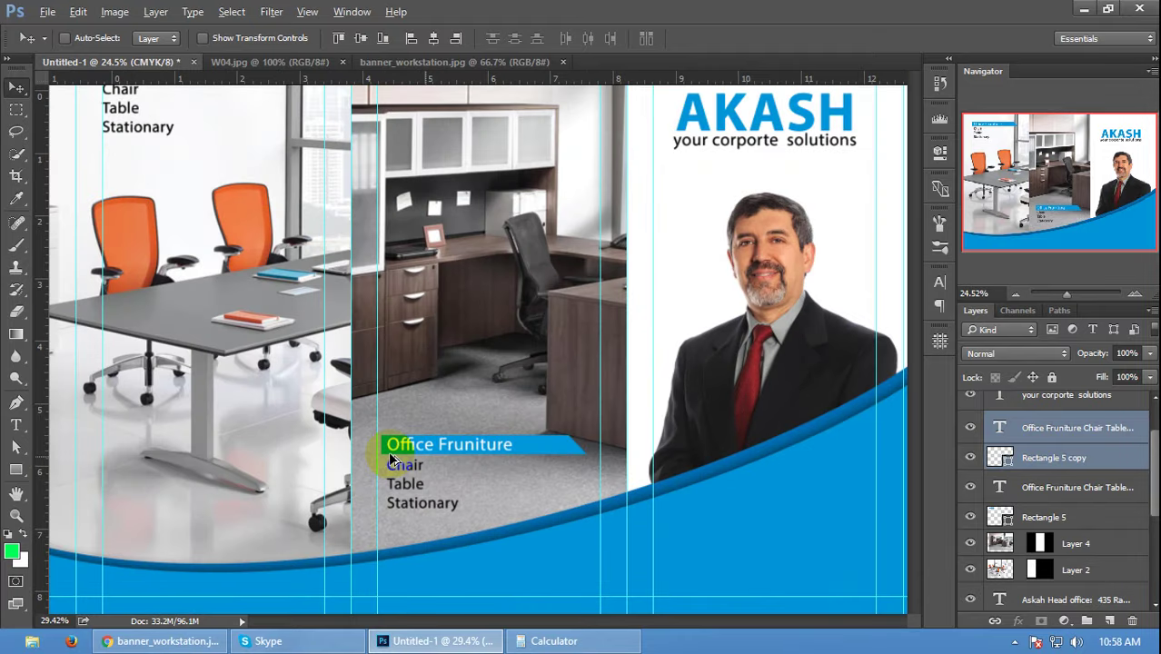
{"action": "scroll", "coordinate": [390, 457], "scroll_direction": "up", "scroll_amount": 2}
{"action": "scroll", "coordinate": [418, 444], "scroll_direction": "up", "scroll_amount": 1}
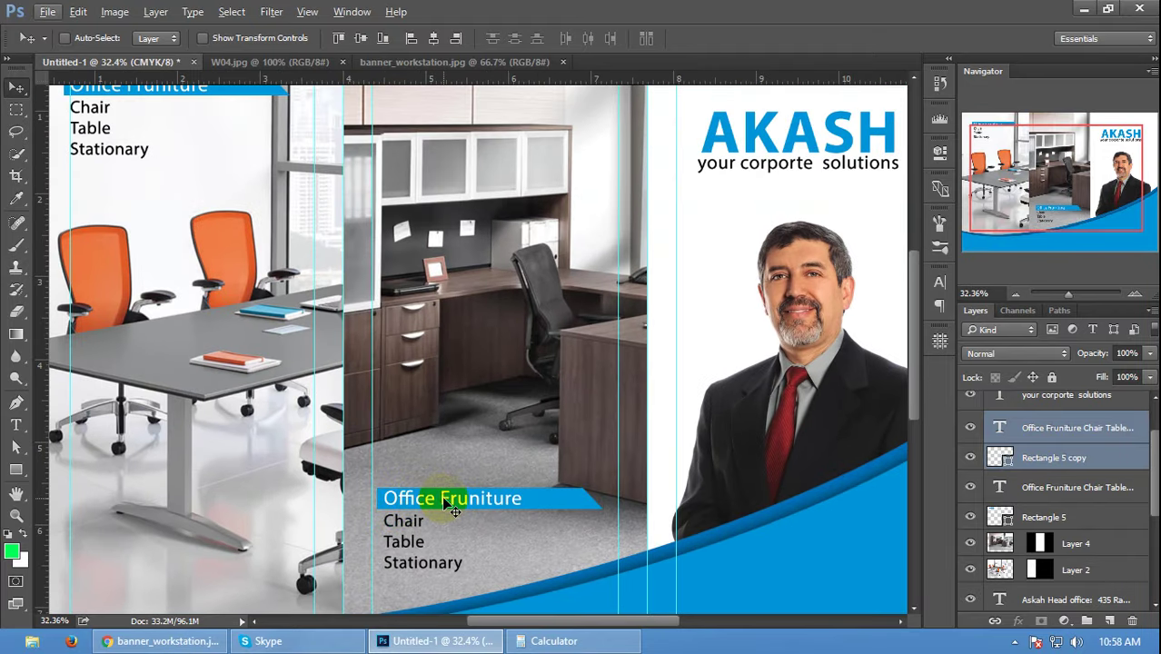
{"action": "left_click_drag", "start_coordinate": [442, 498], "coordinate": [422, 508]}
{"action": "left_click", "coordinate": [17, 426]}
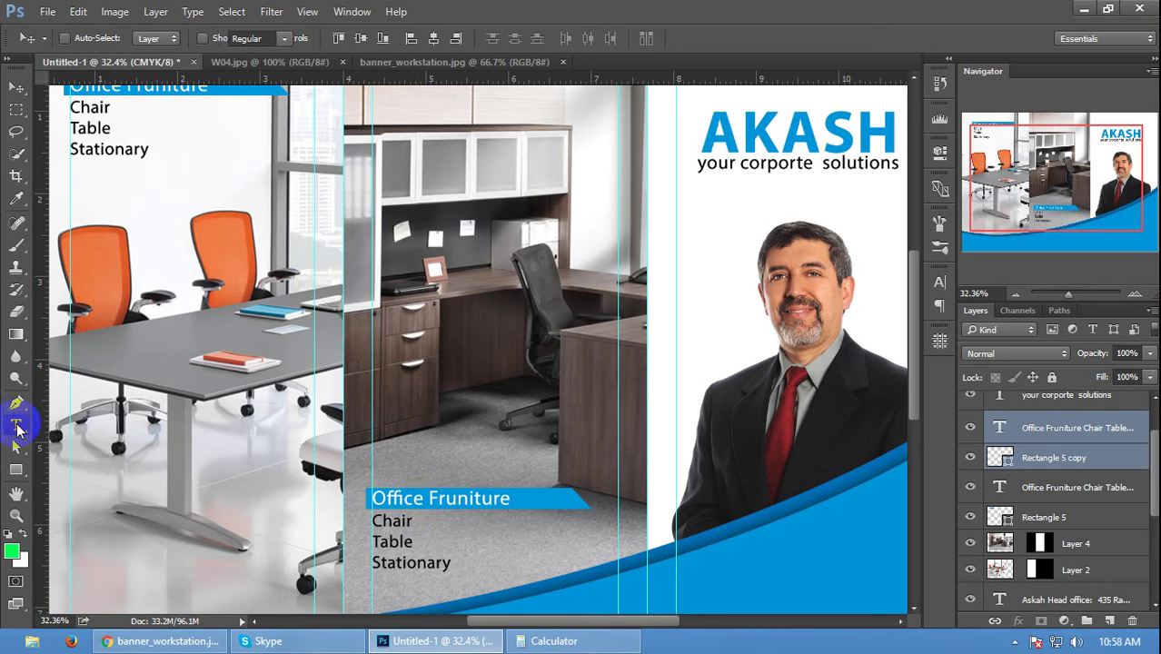
{"action": "triple_click", "coordinate": [430, 500]}
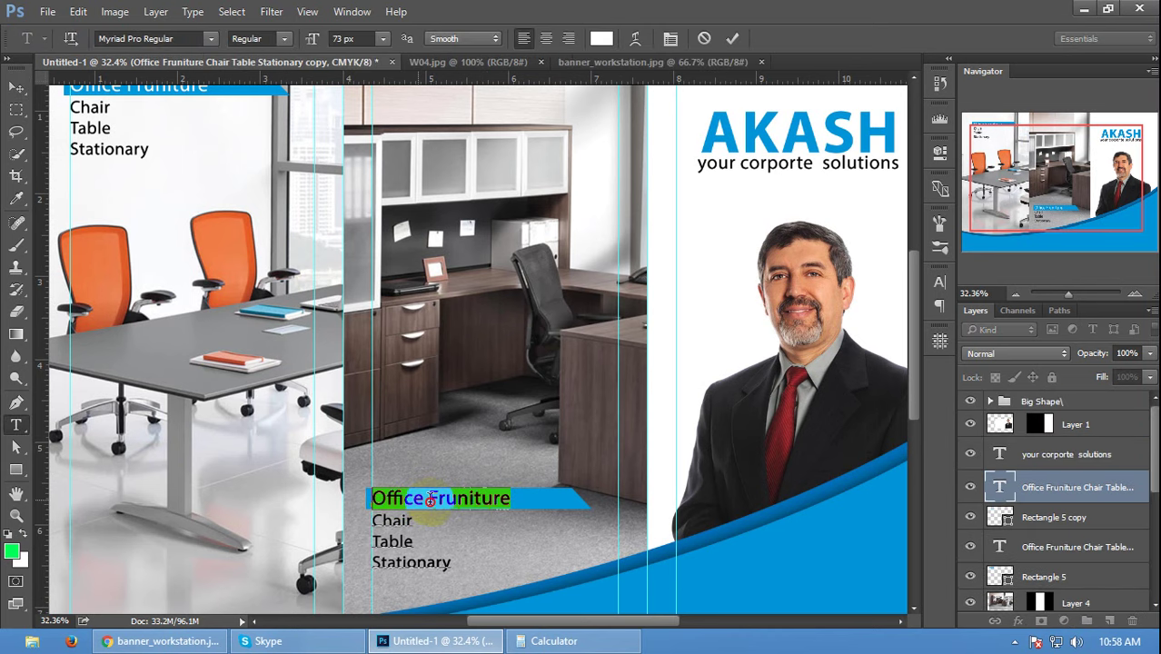
{"action": "left_click", "coordinate": [432, 499]}
{"action": "left_click_drag", "start_coordinate": [433, 499], "coordinate": [552, 511]}
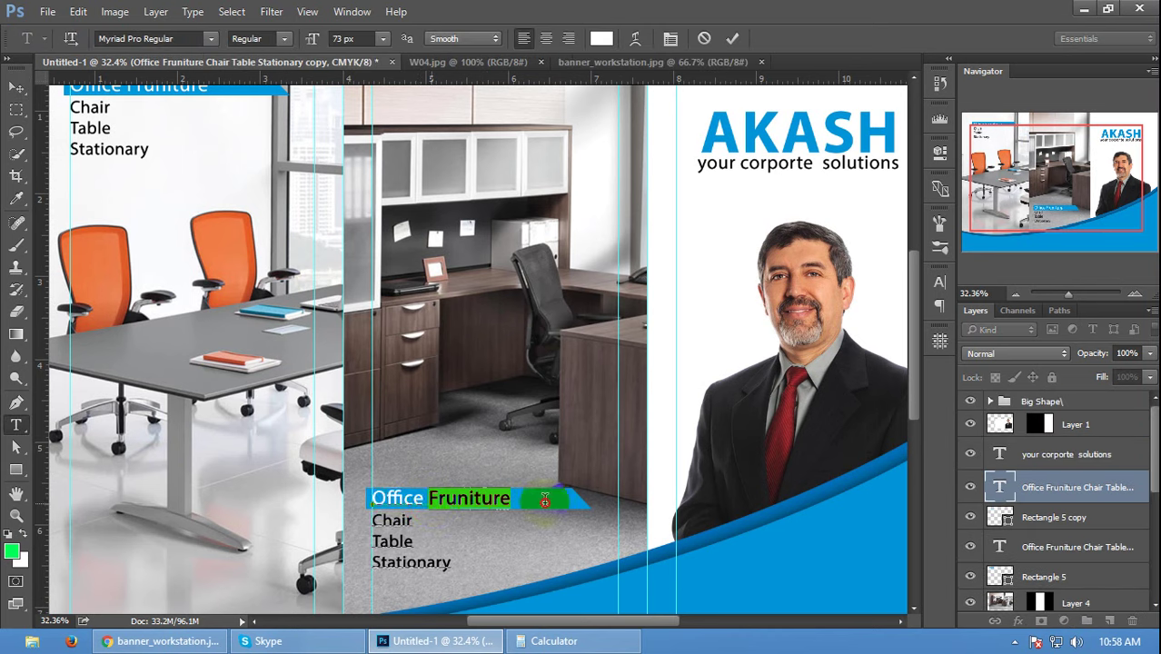
{"action": "type", "text": "Cabi"}
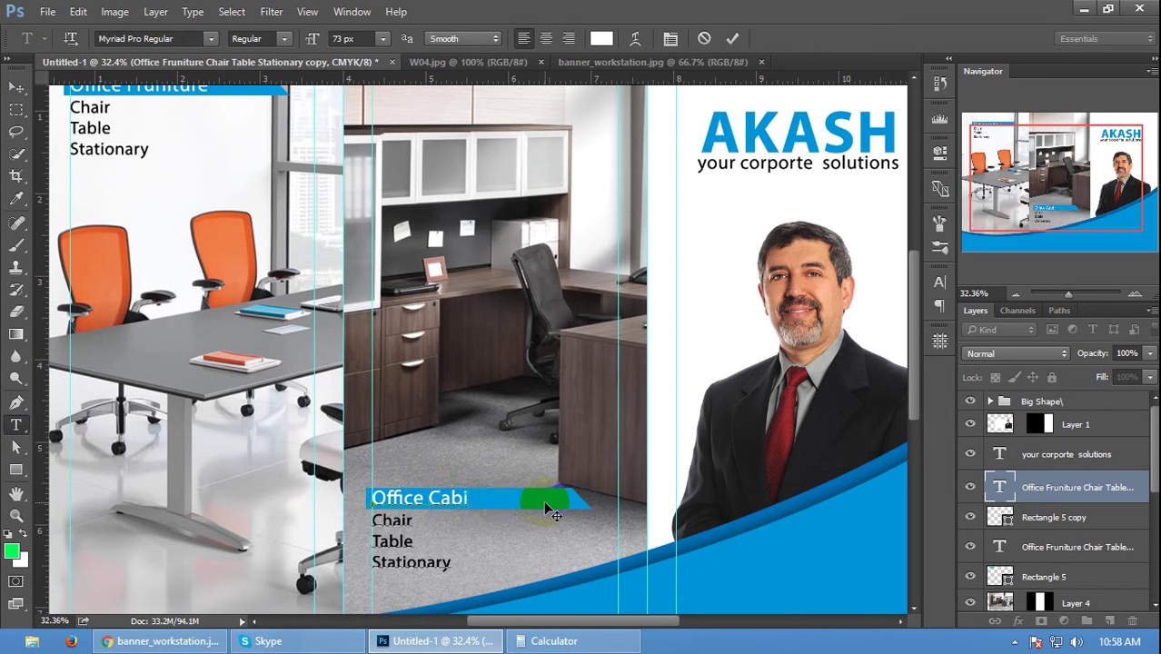
{"action": "type", "text": "net"}
{"action": "left_click", "coordinate": [16, 86]}
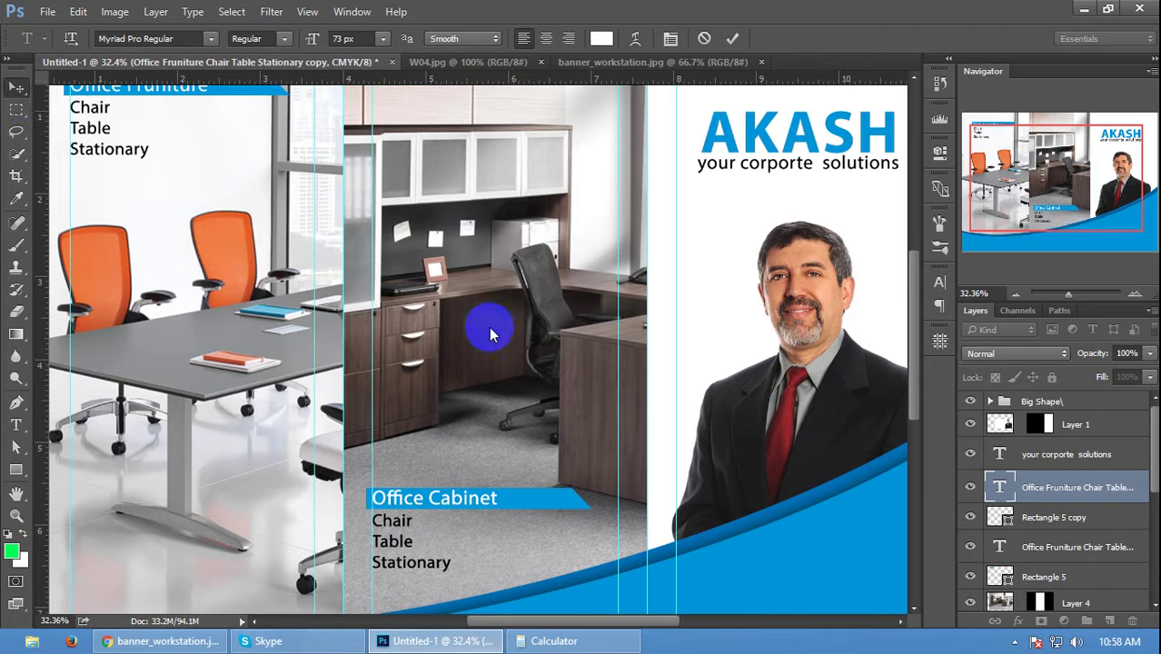
- Fit the brochure in view and select the Office Cabinet block with its blue bar
{"action": "key", "text": "ctrl+0"}
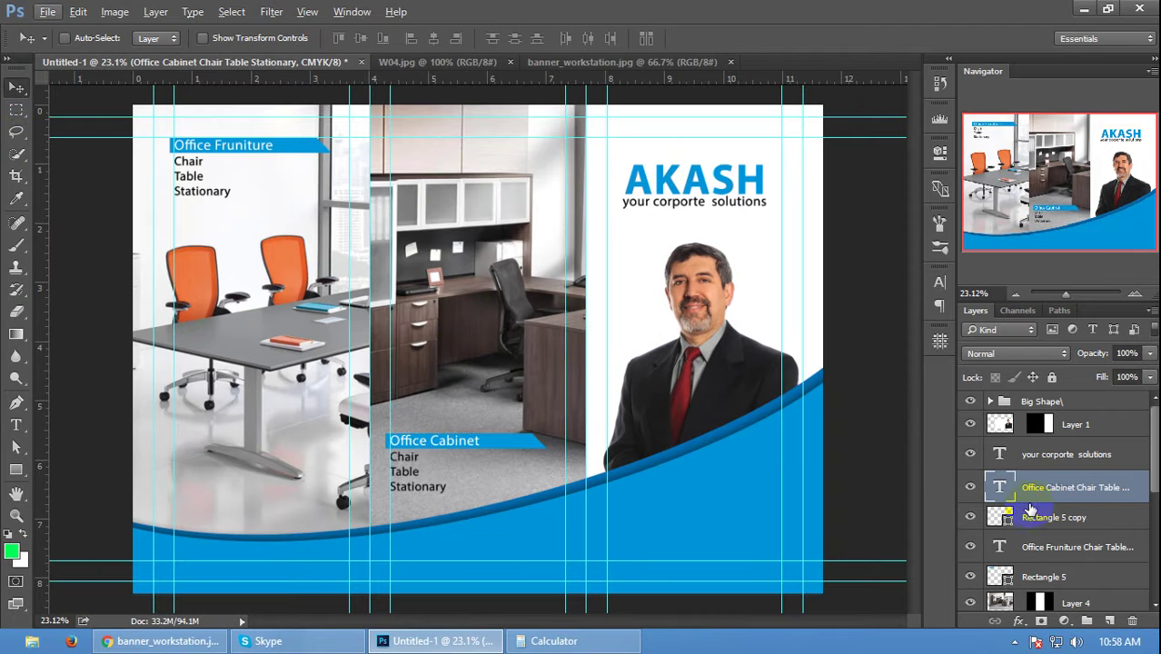
{"action": "left_click", "coordinate": [1032, 486]}
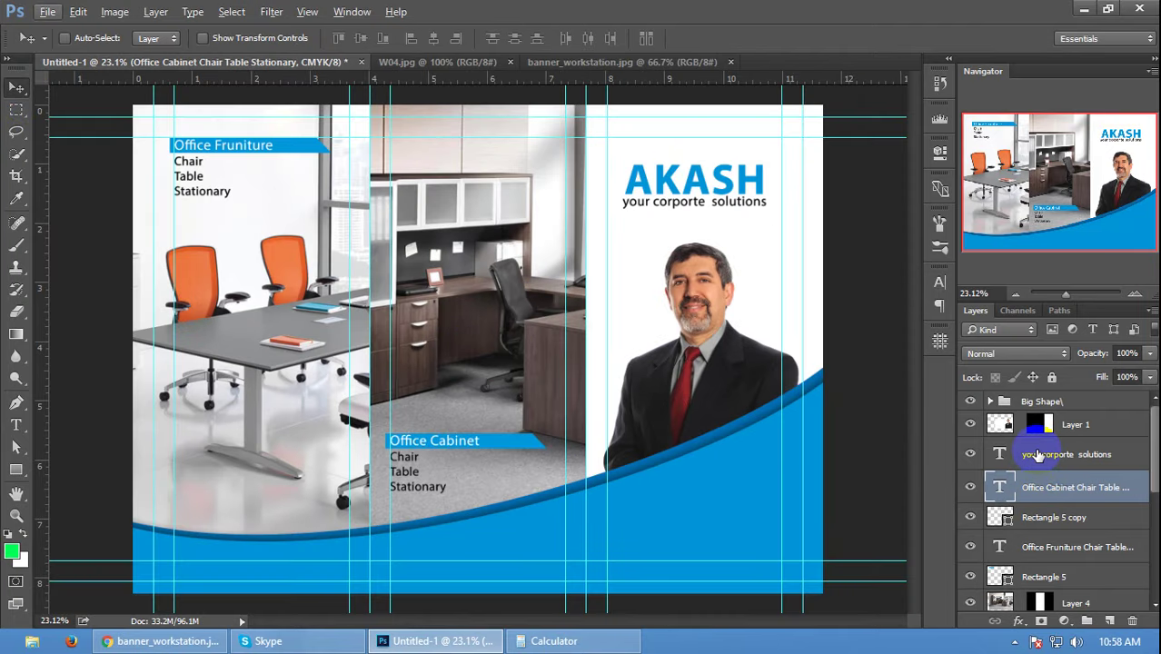
{"action": "left_click", "coordinate": [1034, 488]}
{"action": "left_click", "coordinate": [1033, 517], "text": "shift"}
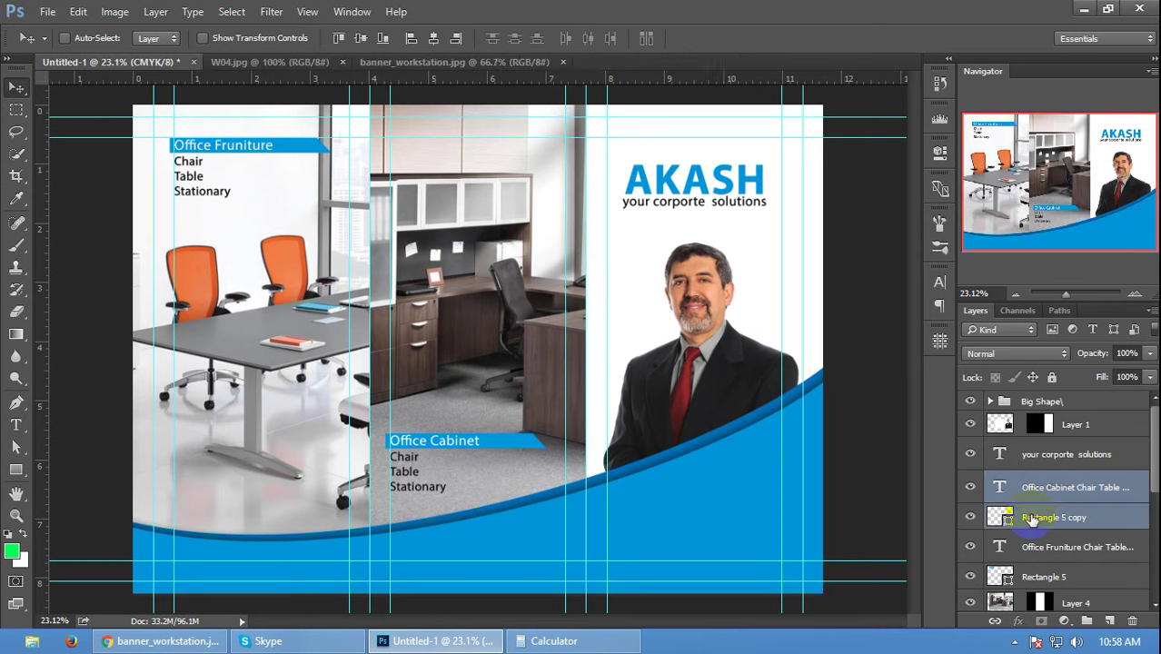
{"action": "left_click_drag", "start_coordinate": [422, 453], "coordinate": [434, 436]}
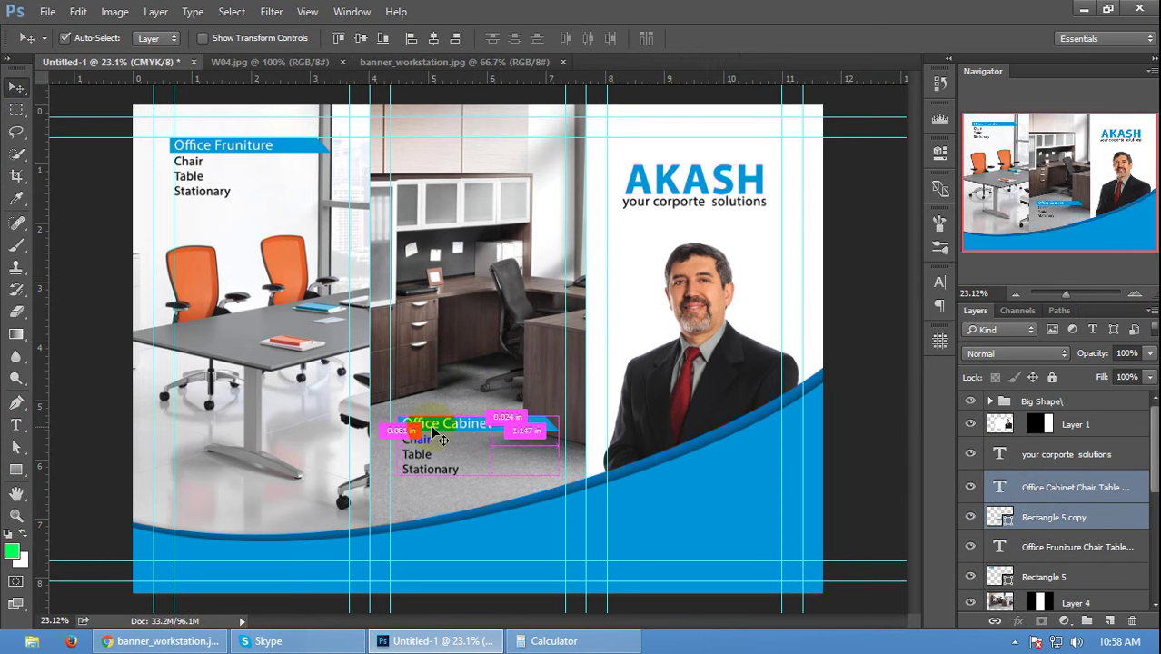
{"action": "key", "text": "ctrl+z"}
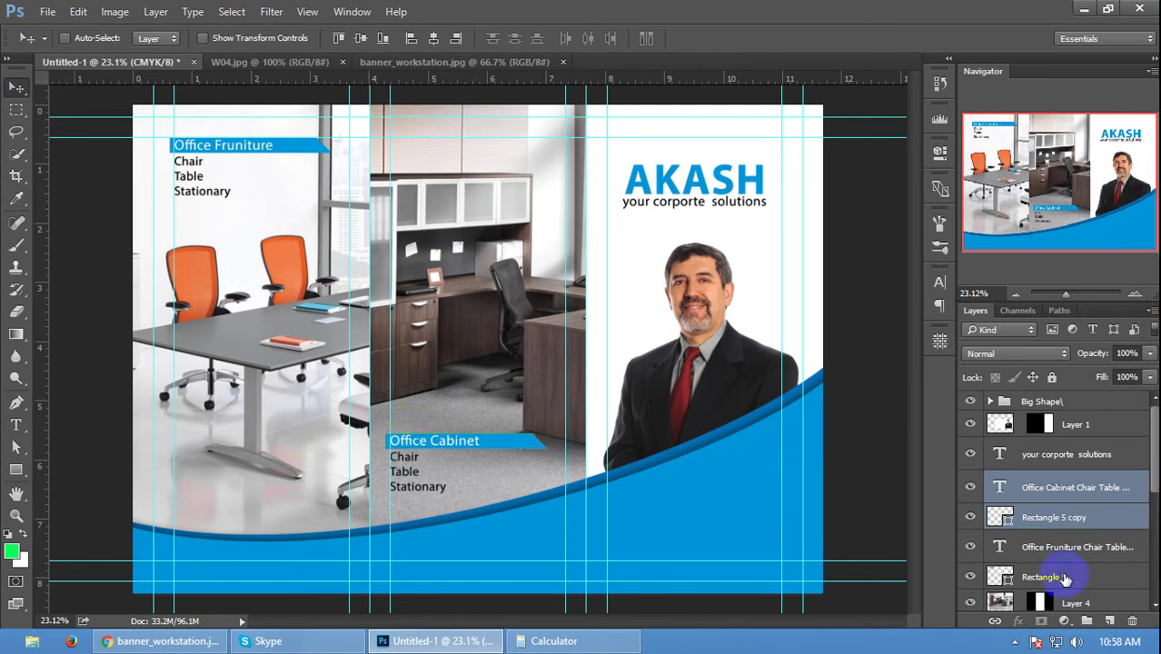
- Move the head-office address layer to the top of the layer stack
{"action": "scroll", "coordinate": [1040, 550], "scroll_direction": "down", "scroll_amount": 1}
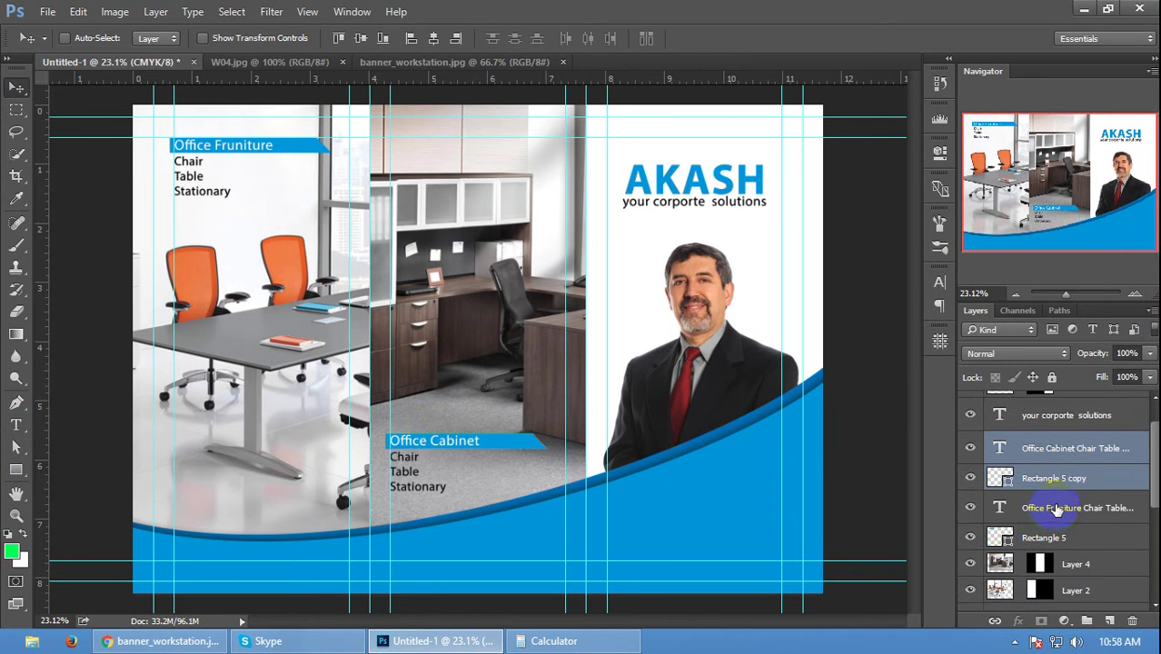
{"action": "scroll", "coordinate": [1056, 509], "scroll_direction": "down", "scroll_amount": 1}
{"action": "scroll", "coordinate": [1050, 541], "scroll_direction": "down", "scroll_amount": 1}
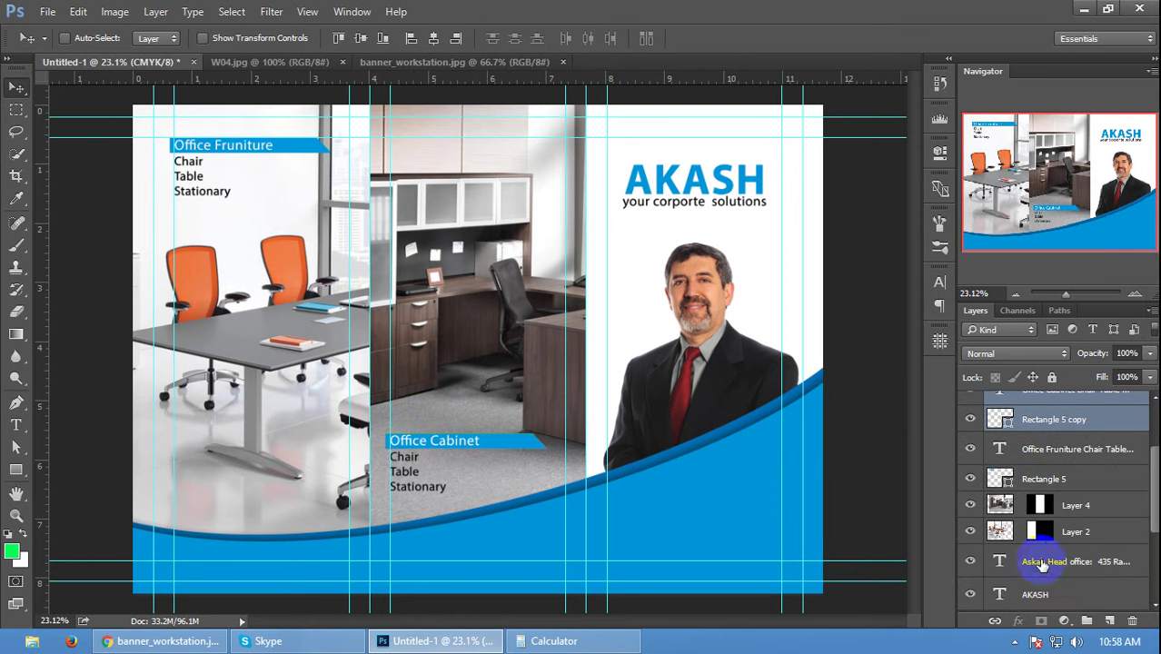
{"action": "mouse_move", "coordinate": [1042, 565]}
{"action": "left_mouse_down"}
{"action": "mouse_move", "coordinate": [445, 488]}
{"action": "mouse_move", "coordinate": [514, 547]}
{"action": "left_mouse_up"}
- Right-align the head-office address text and shift the block slightly left
{"action": "double_click", "coordinate": [518, 543]}
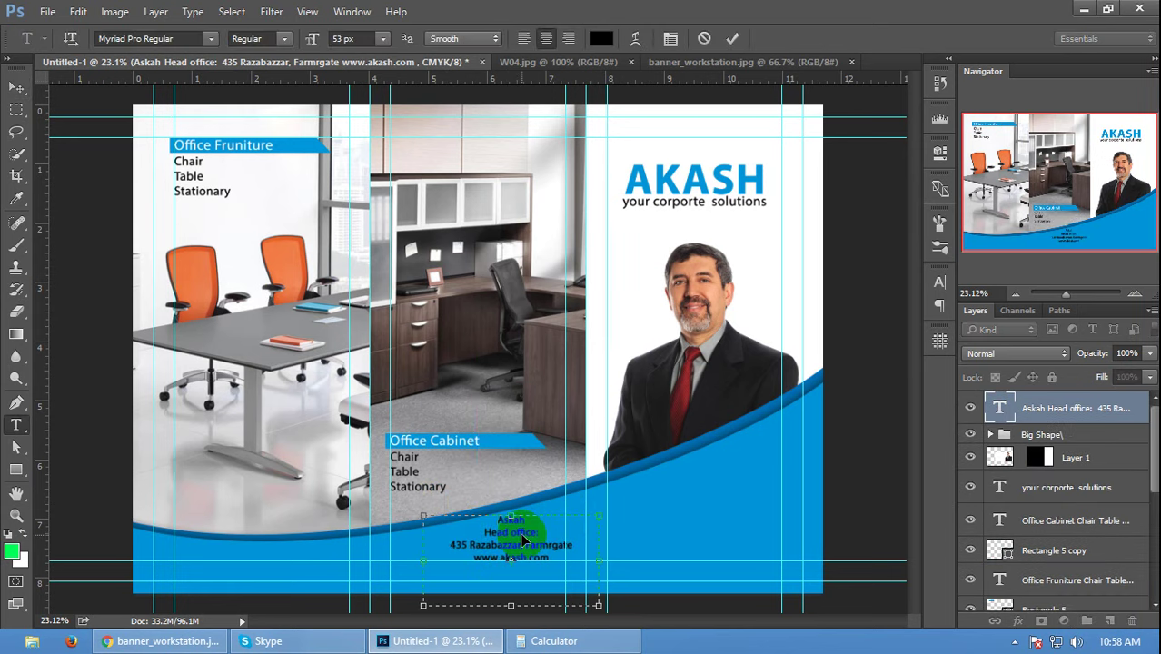
{"action": "key", "text": "ctrl+a"}
{"action": "left_click", "coordinate": [568, 38]}
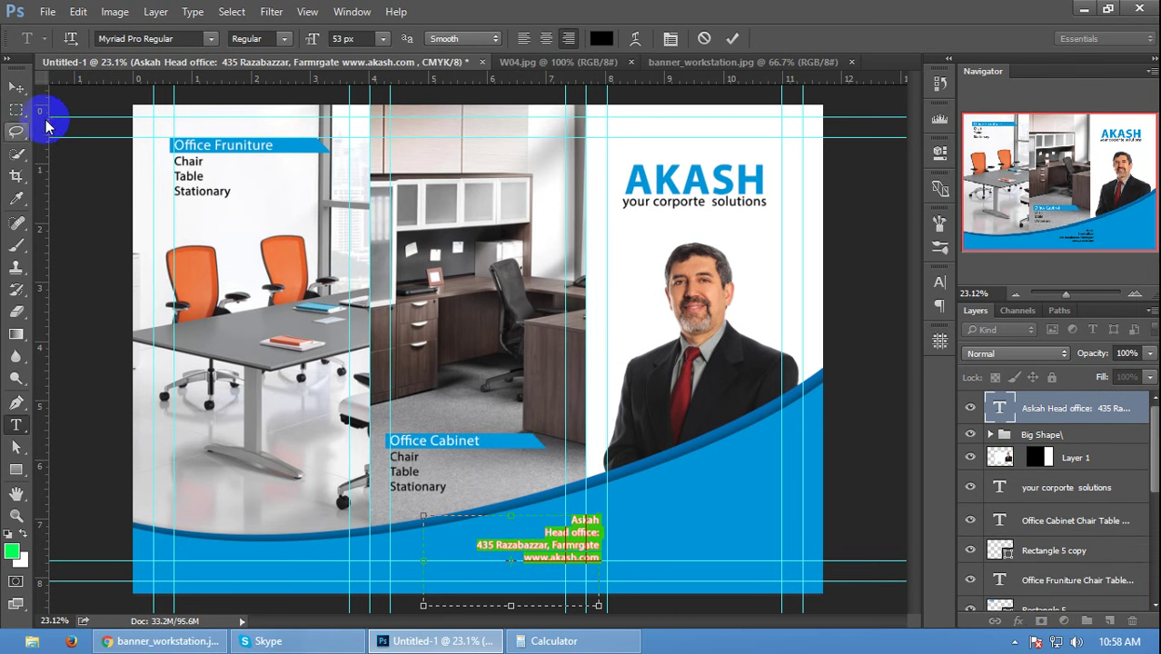
{"action": "left_click", "coordinate": [16, 87]}
{"action": "scroll", "coordinate": [537, 563], "scroll_direction": "up", "scroll_amount": 1}
{"action": "scroll", "coordinate": [558, 549], "scroll_direction": "up", "scroll_amount": 1}
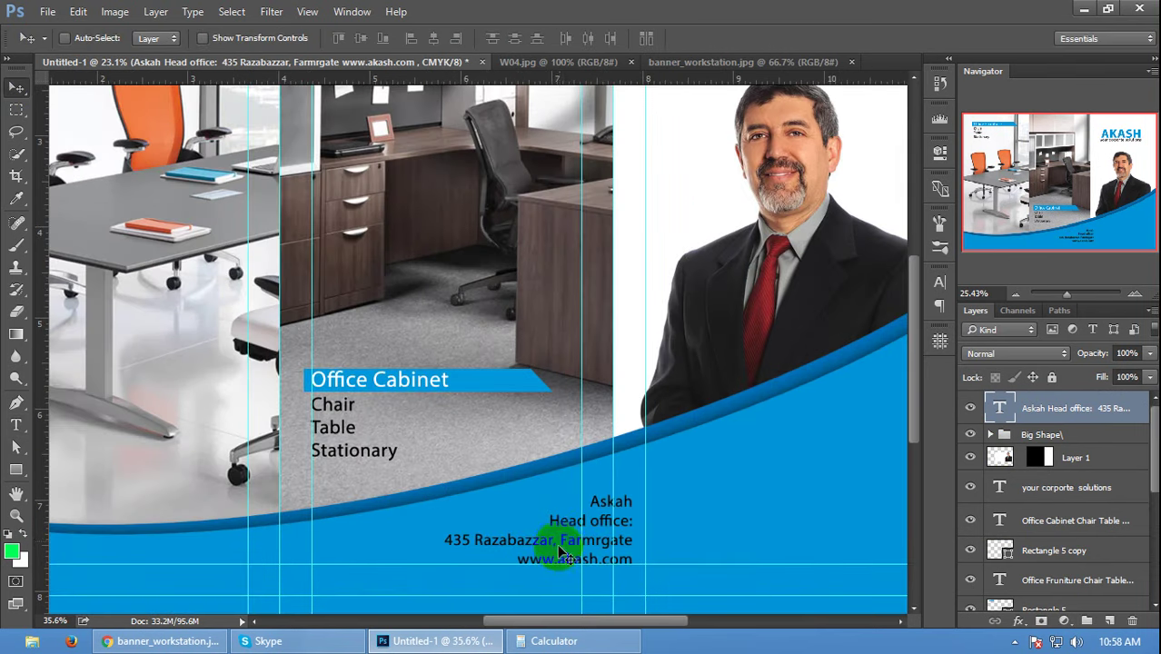
{"action": "left_click_drag", "start_coordinate": [562, 554], "coordinate": [466, 565]}
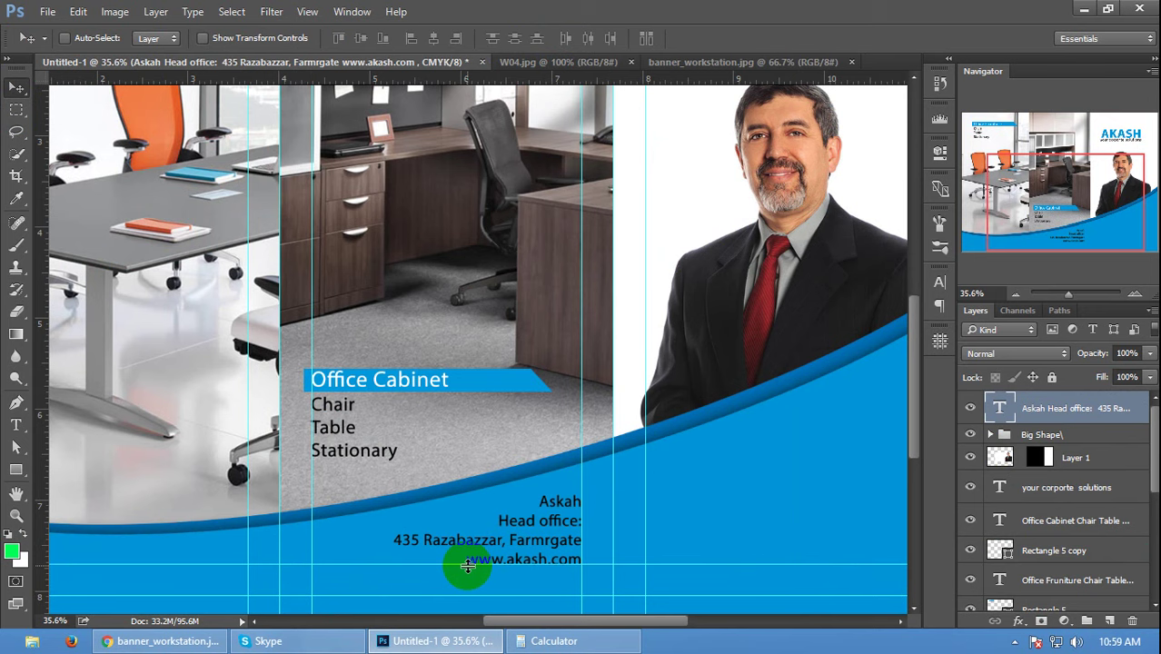
- Make the head-office address text white
{"action": "double_click", "coordinate": [527, 556]}
{"action": "key", "text": "ctrl+a"}
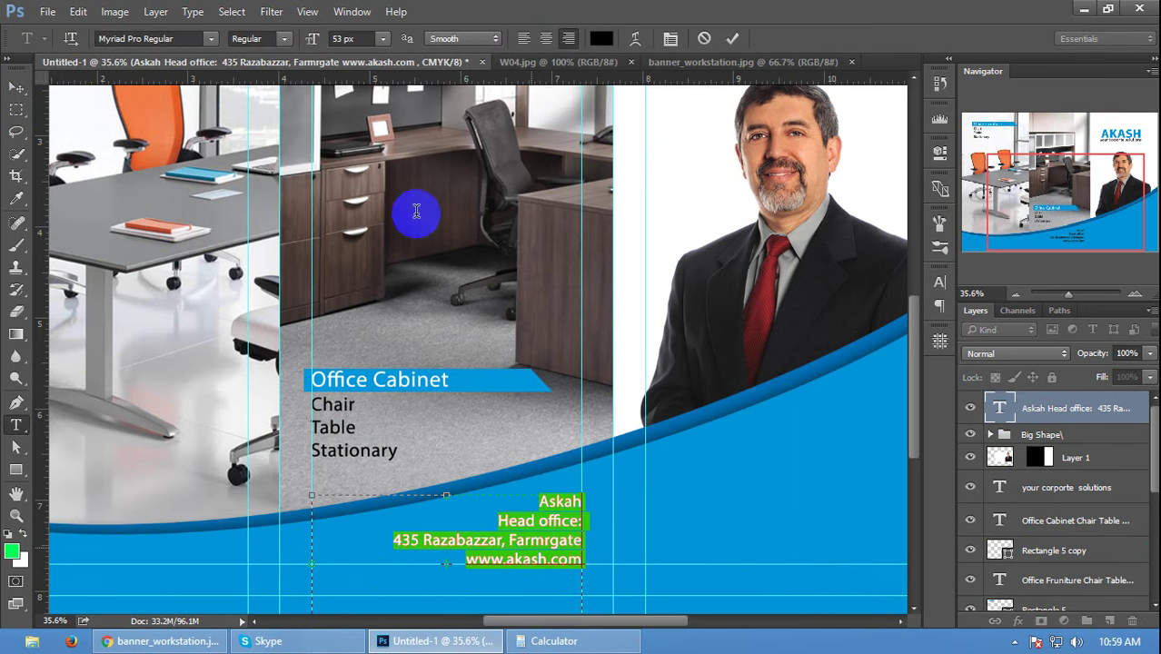
{"action": "left_click", "coordinate": [600, 38]}
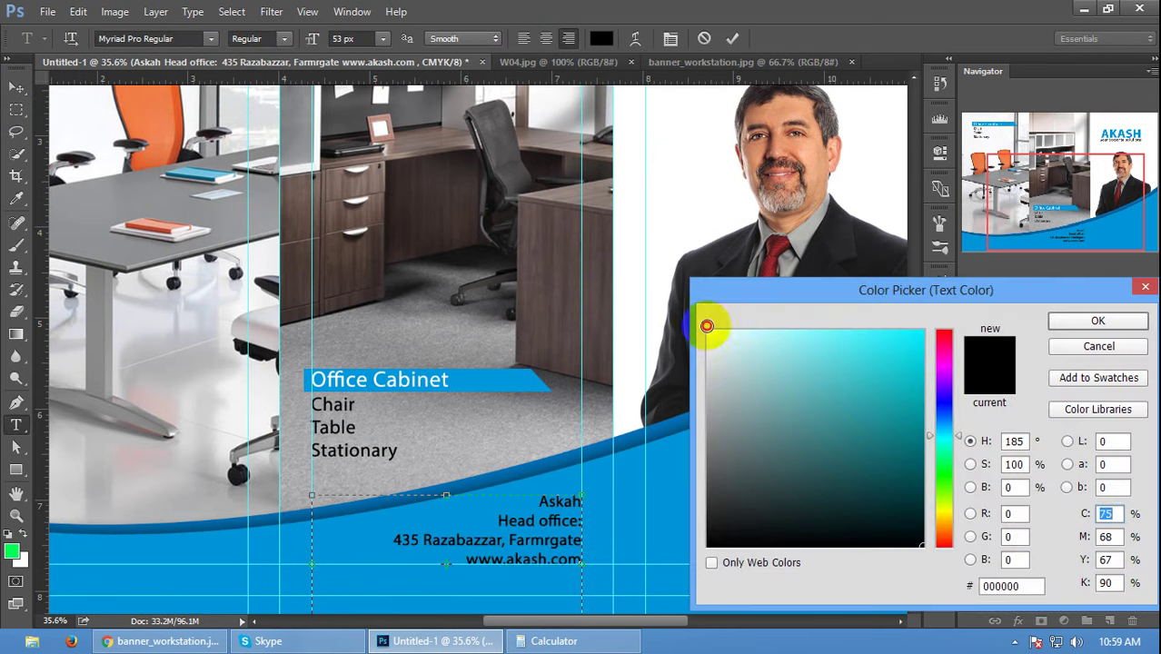
{"action": "left_click", "coordinate": [709, 331]}
{"action": "left_click", "coordinate": [1072, 325]}
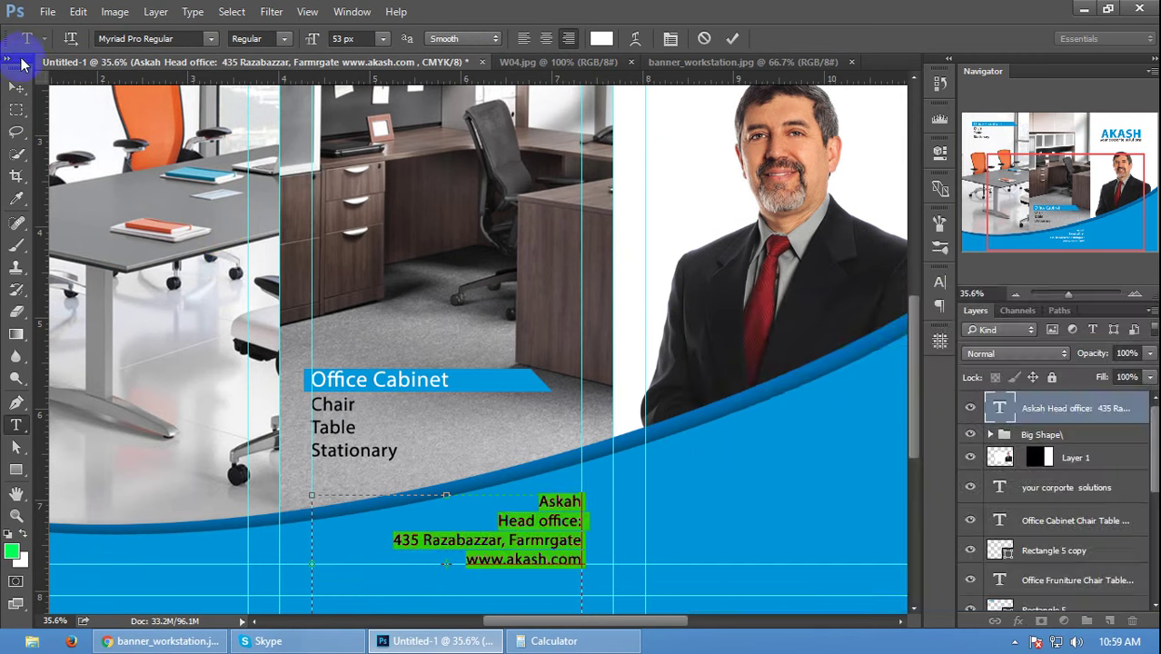
{"action": "left_click", "coordinate": [16, 91]}
- Hide the guides to preview the layout, then show them again
{"action": "scroll", "coordinate": [668, 162], "scroll_direction": "down", "scroll_amount": 3}
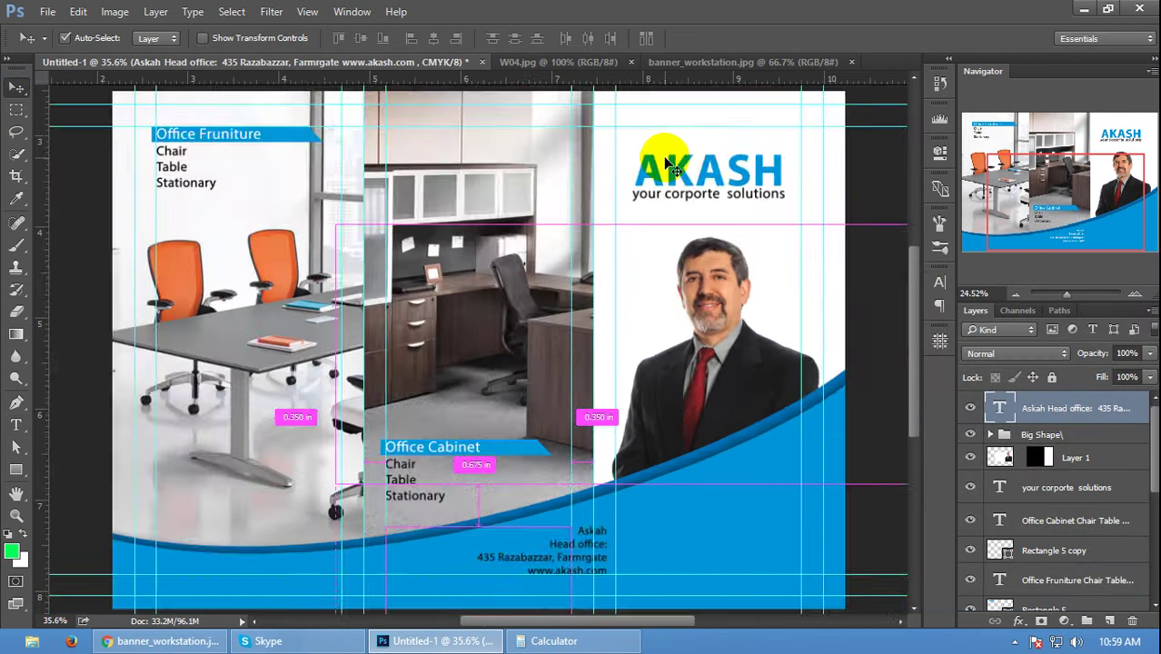
{"action": "key", "text": "ctrl+semicolon"}
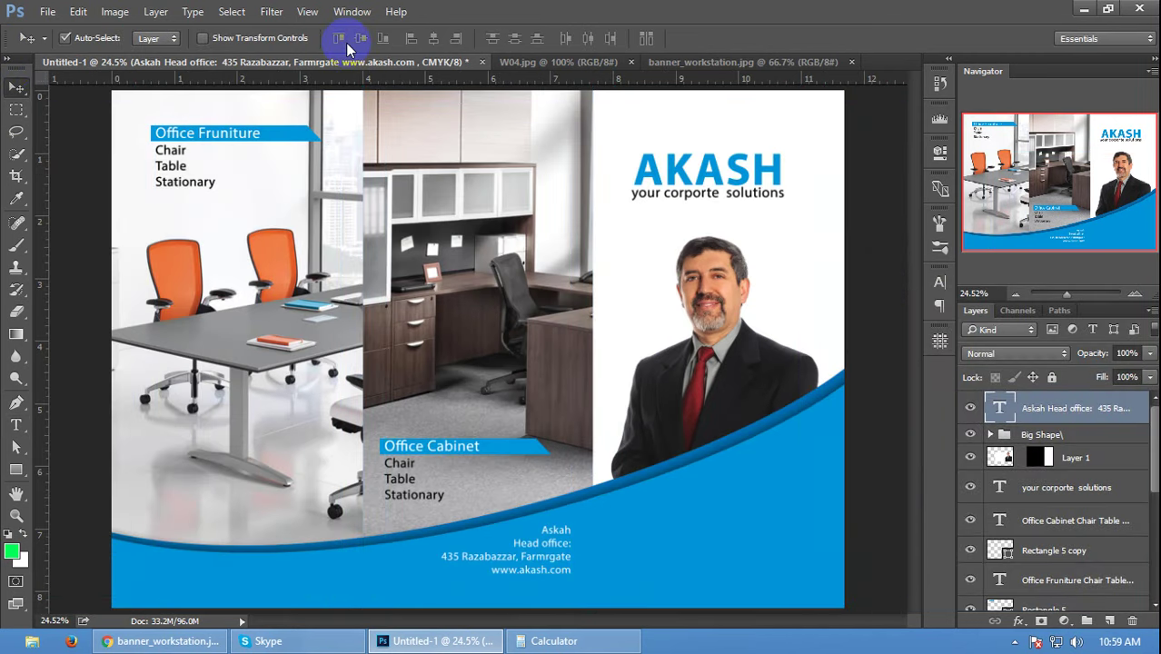
{"action": "left_click", "coordinate": [282, 393]}
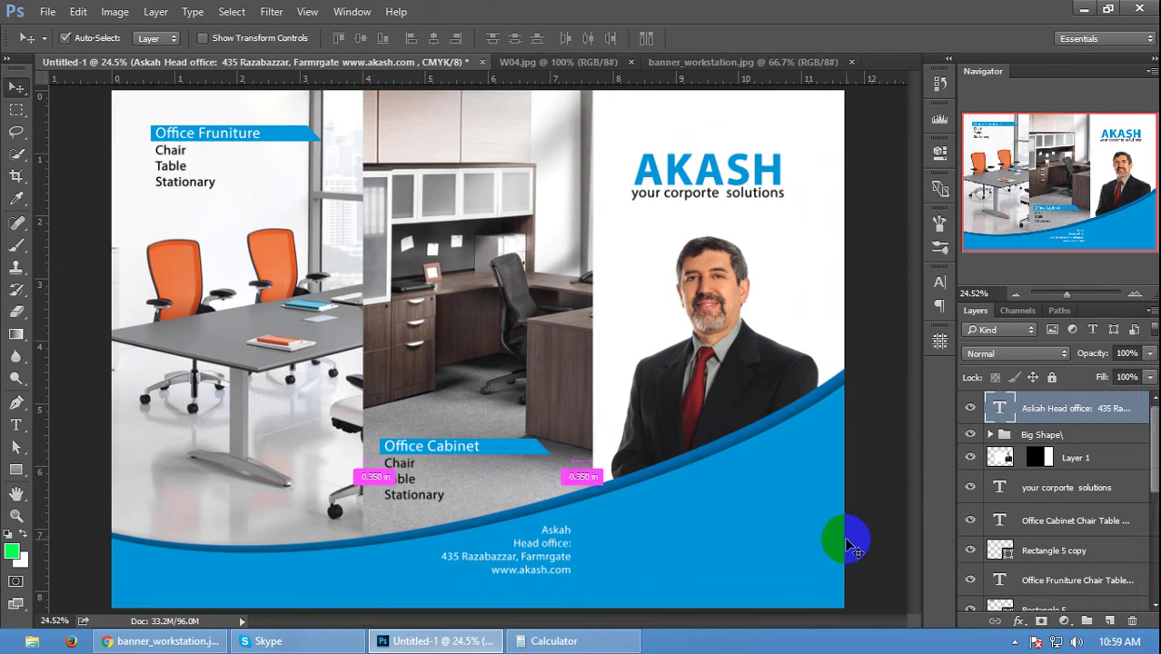
{"action": "key", "text": "ctrl+semicolon"}
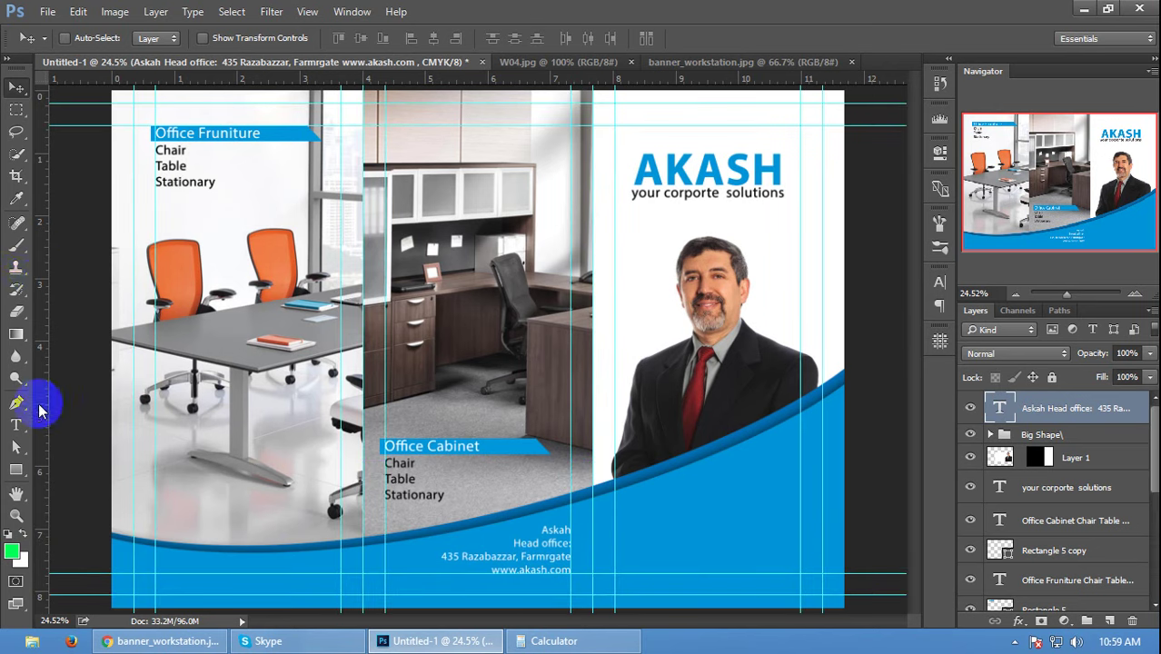
- Add centred 'Office Furniture Solutions' text in the right panel's blue band
{"action": "left_click", "coordinate": [16, 427]}
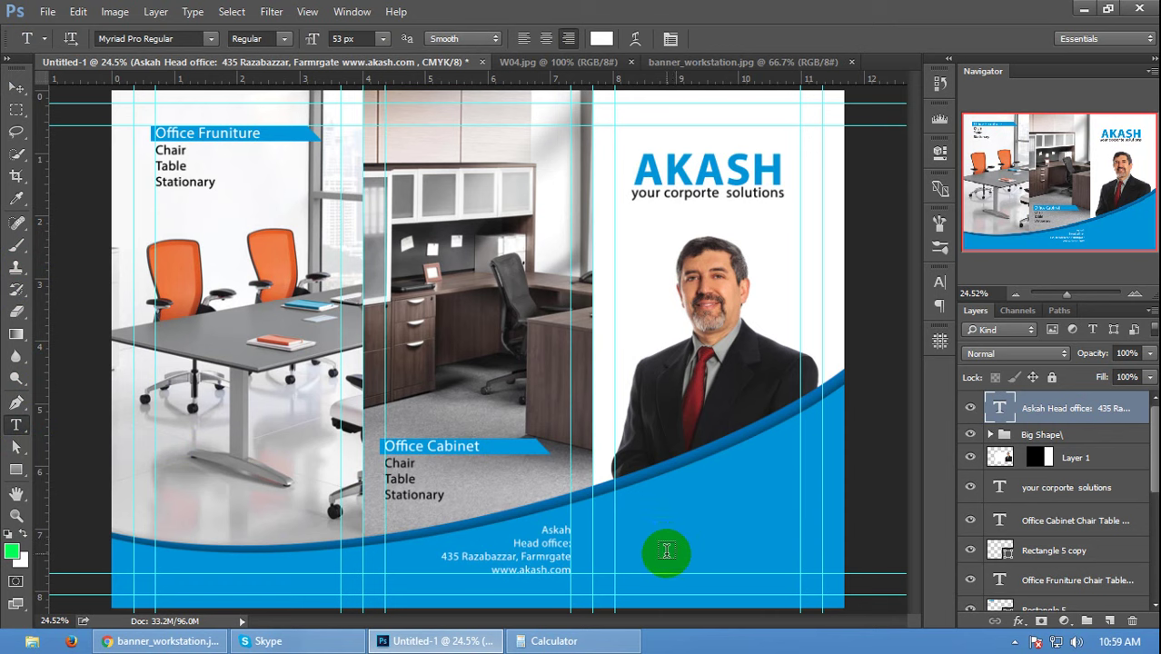
{"action": "left_click", "coordinate": [699, 546]}
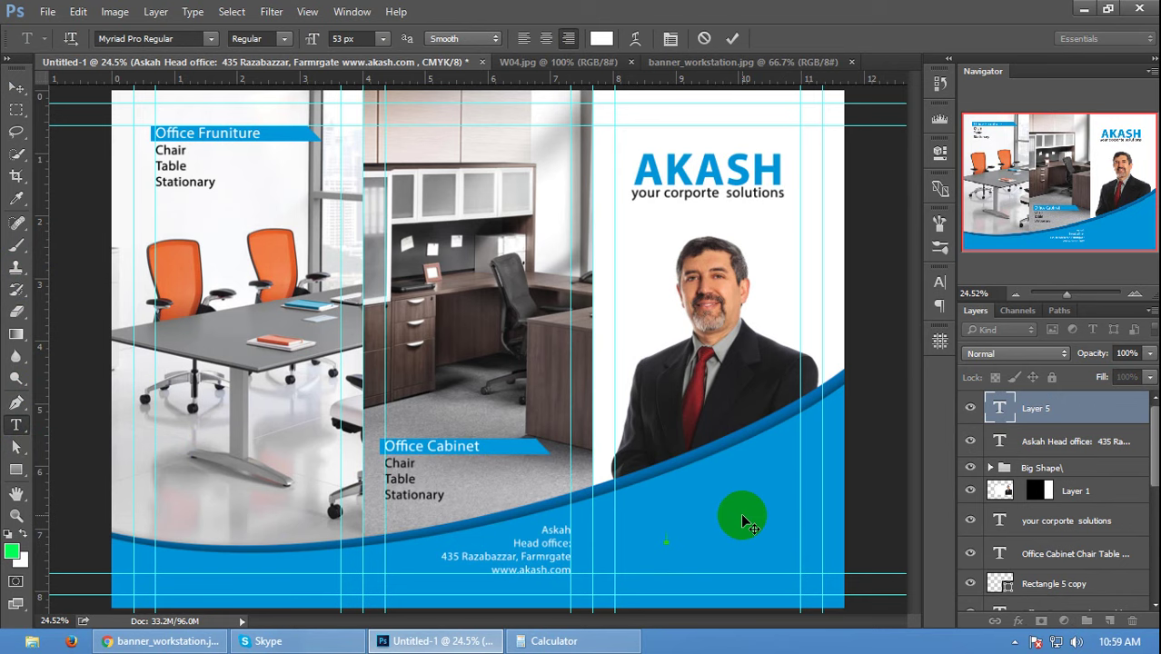
{"action": "type", "text": "O"}
{"action": "type", "text": "ffice Furni"}
{"action": "type", "text": "ture So"}
{"action": "type", "text": "lu"}
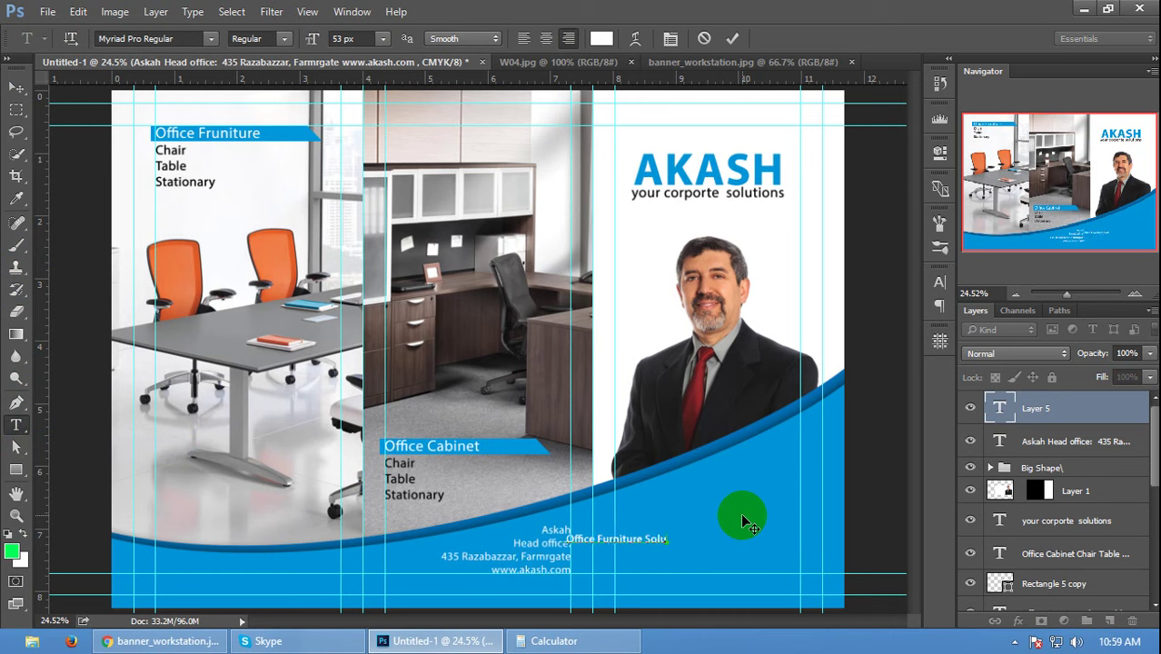
{"action": "type", "text": "tions"}
{"action": "key", "text": "ctrl+a"}
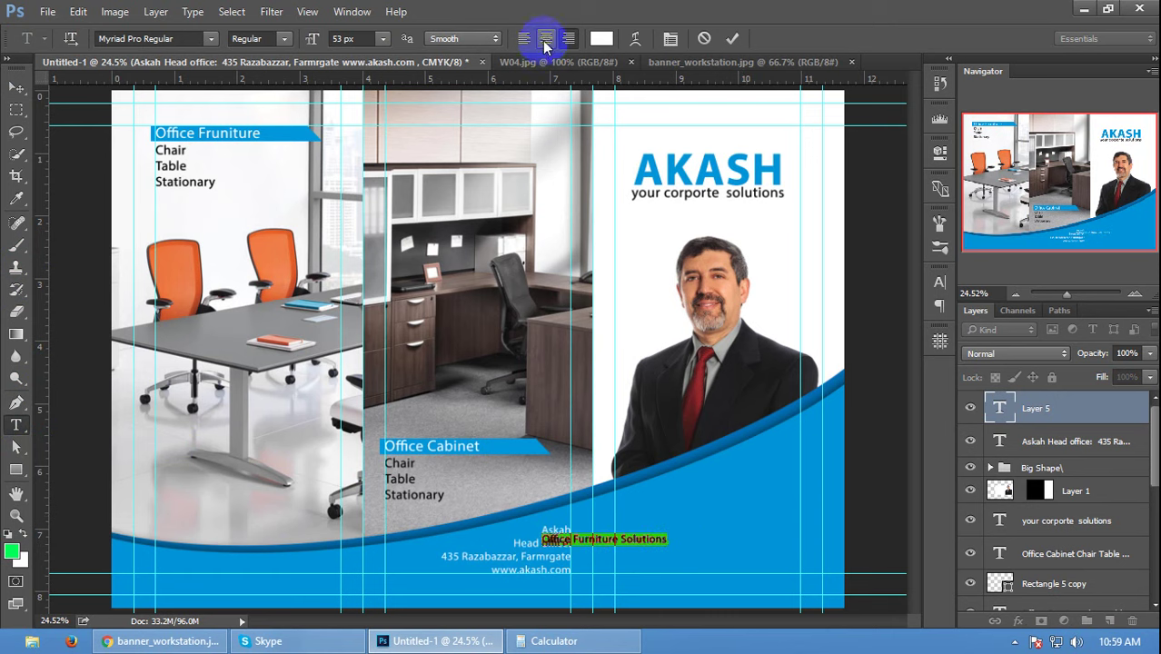
{"action": "left_click", "coordinate": [545, 40]}
{"action": "left_click", "coordinate": [16, 86]}
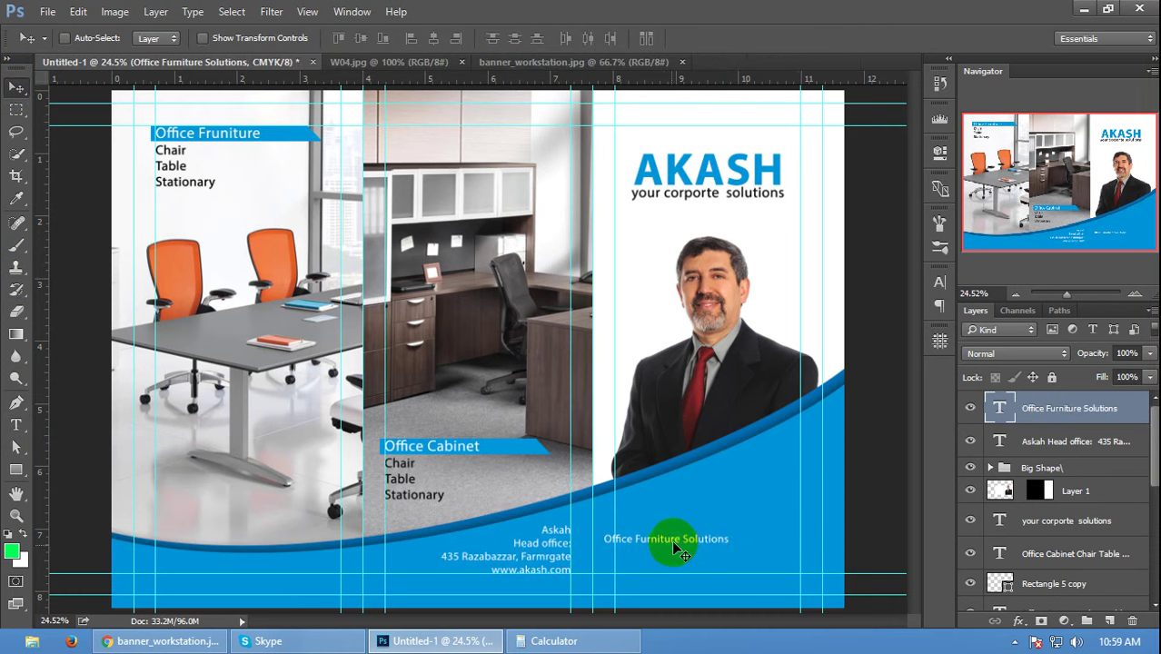
- Reposition the title near the bottom of the right panel, up into the blue curve
{"action": "left_click_drag", "start_coordinate": [677, 547], "coordinate": [709, 551]}
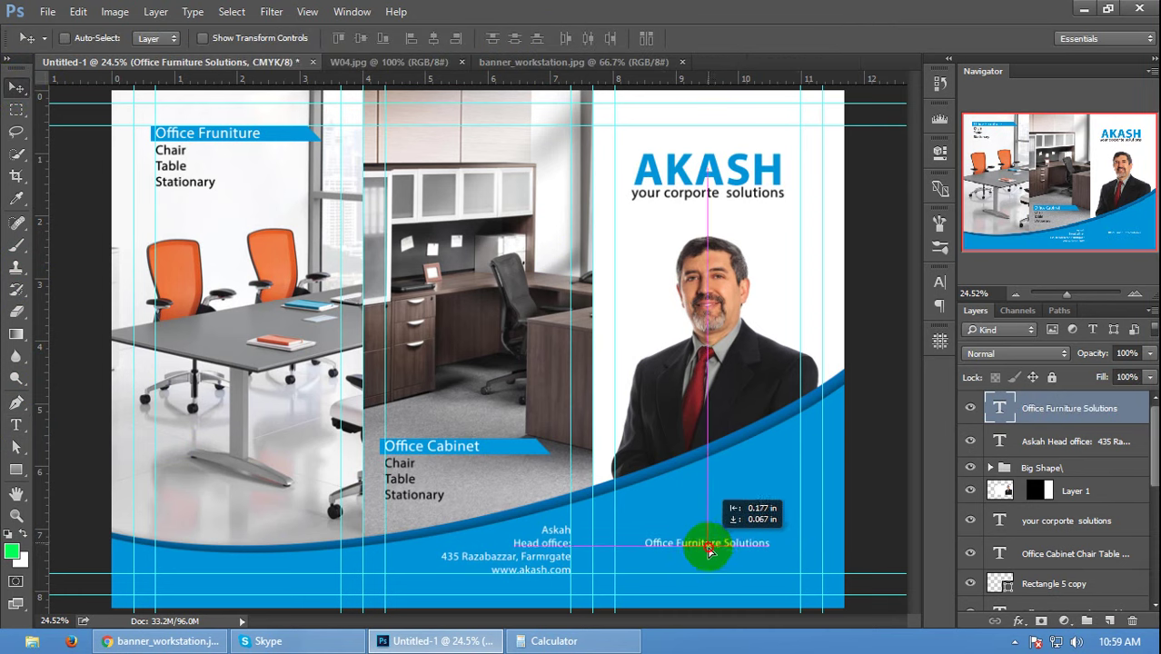
{"action": "left_click_drag", "start_coordinate": [709, 550], "coordinate": [710, 577]}
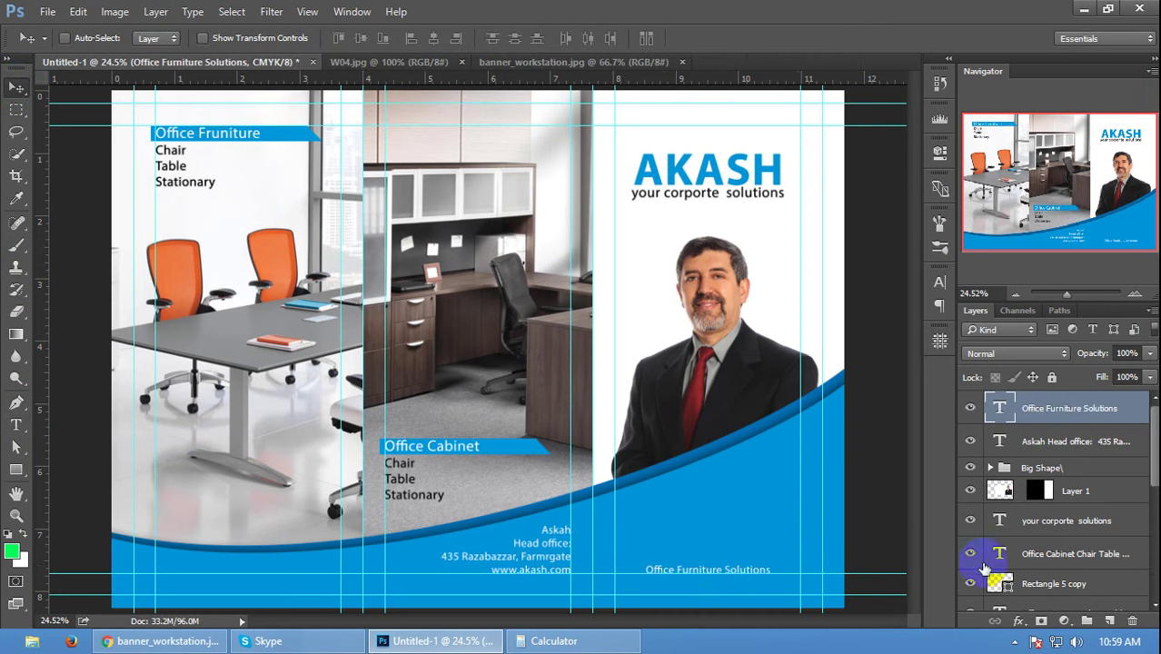
{"action": "scroll", "coordinate": [986, 559], "scroll_direction": "down", "scroll_amount": 1}
{"action": "scroll", "coordinate": [990, 545], "scroll_direction": "down", "scroll_amount": 2}
{"action": "scroll", "coordinate": [995, 526], "scroll_direction": "up", "scroll_amount": 2}
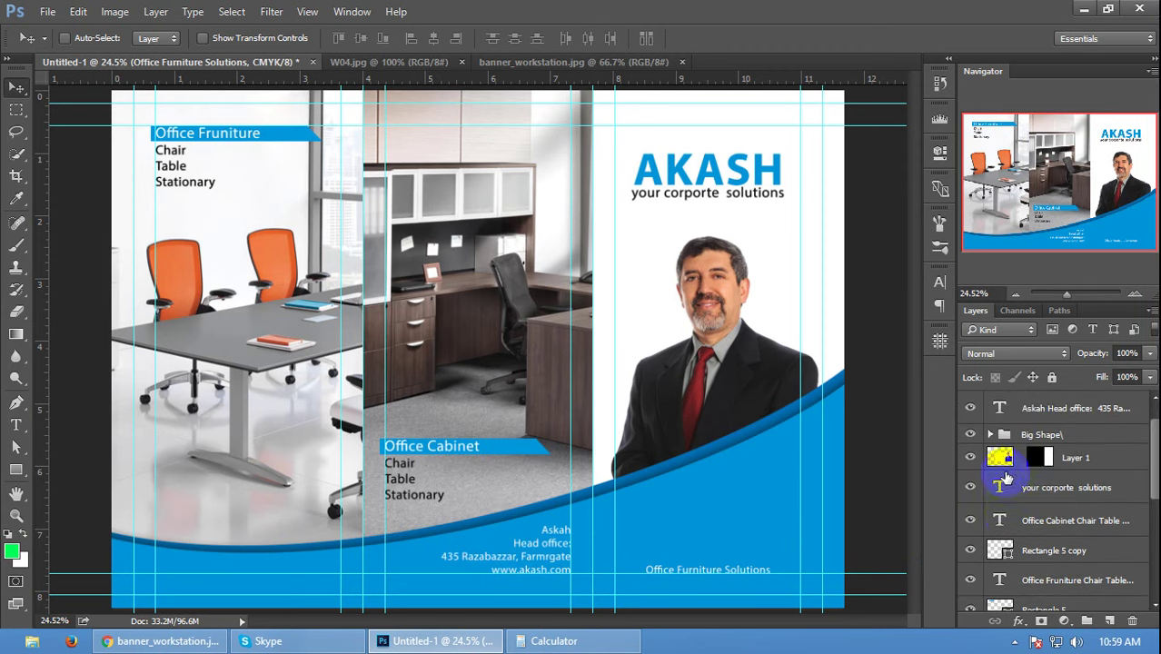
{"action": "scroll", "coordinate": [1003, 482], "scroll_direction": "up", "scroll_amount": 1}
{"action": "scroll", "coordinate": [1004, 491], "scroll_direction": "down", "scroll_amount": 3}
{"action": "scroll", "coordinate": [1003, 504], "scroll_direction": "down", "scroll_amount": 2}
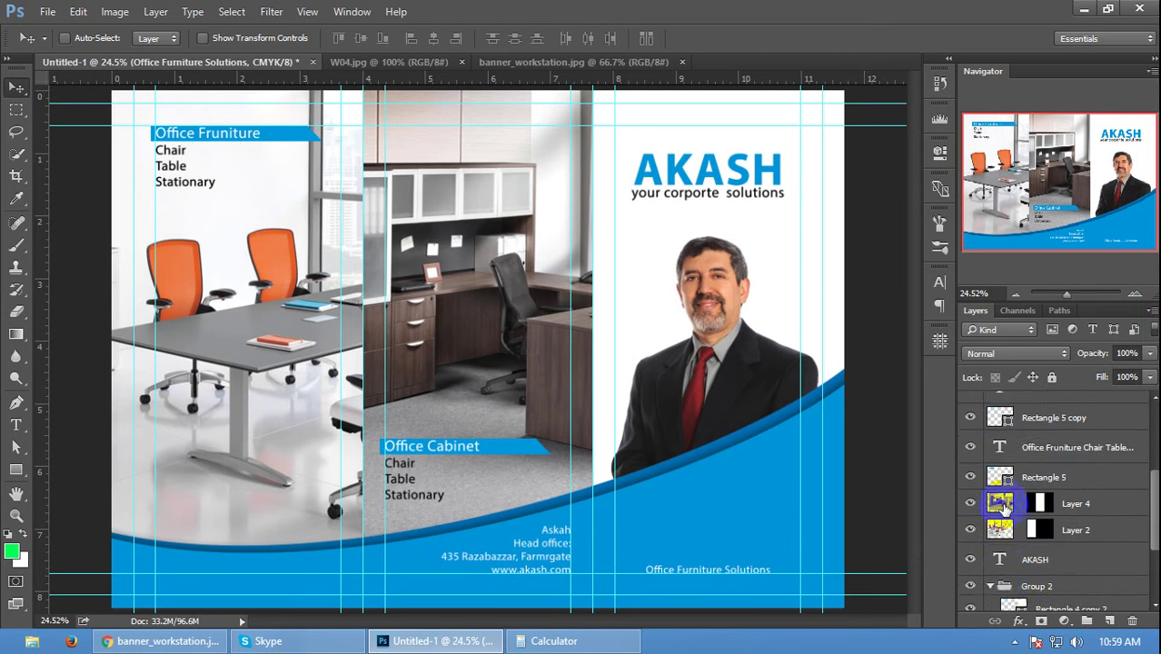
{"action": "scroll", "coordinate": [1002, 509], "scroll_direction": "down", "scroll_amount": 1}
{"action": "scroll", "coordinate": [1008, 527], "scroll_direction": "down", "scroll_amount": 2}
{"action": "left_click", "coordinate": [1013, 509], "text": "ctrl"}
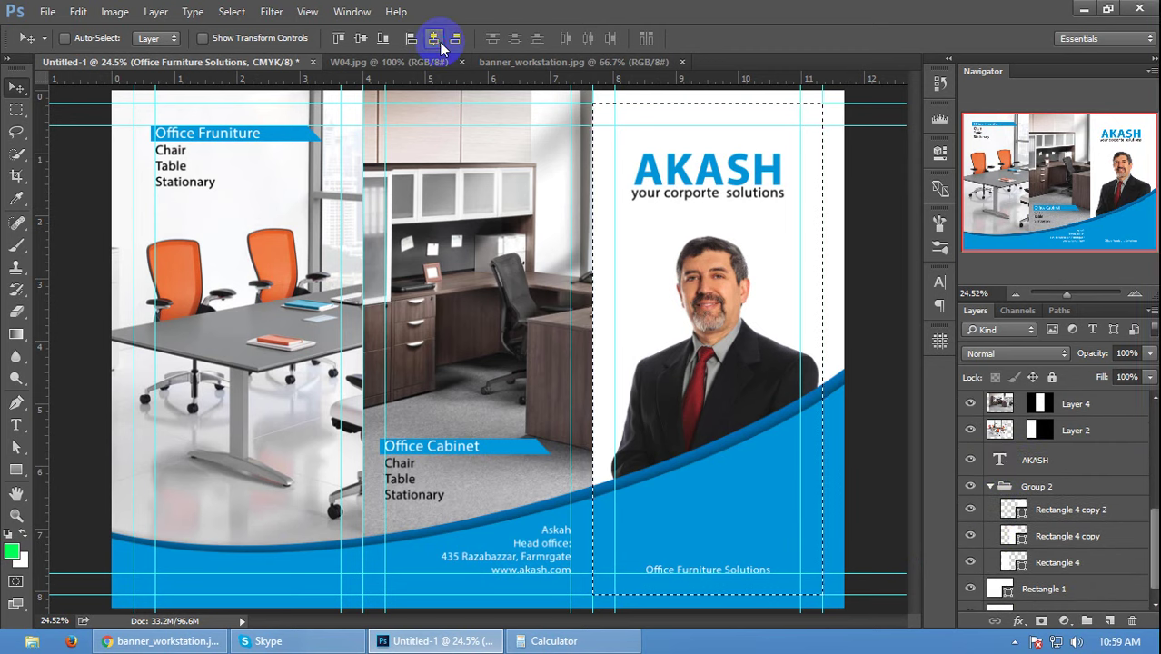
{"action": "key", "text": "ctrl+d"}
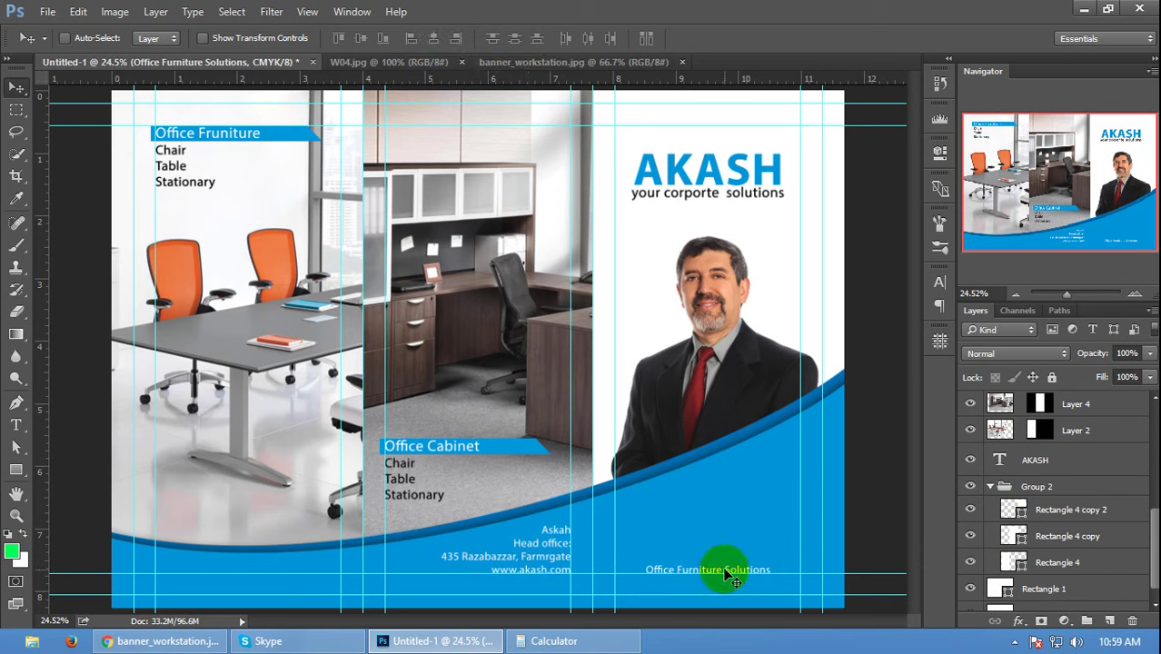
{"action": "left_click_drag", "start_coordinate": [732, 569], "coordinate": [732, 532]}
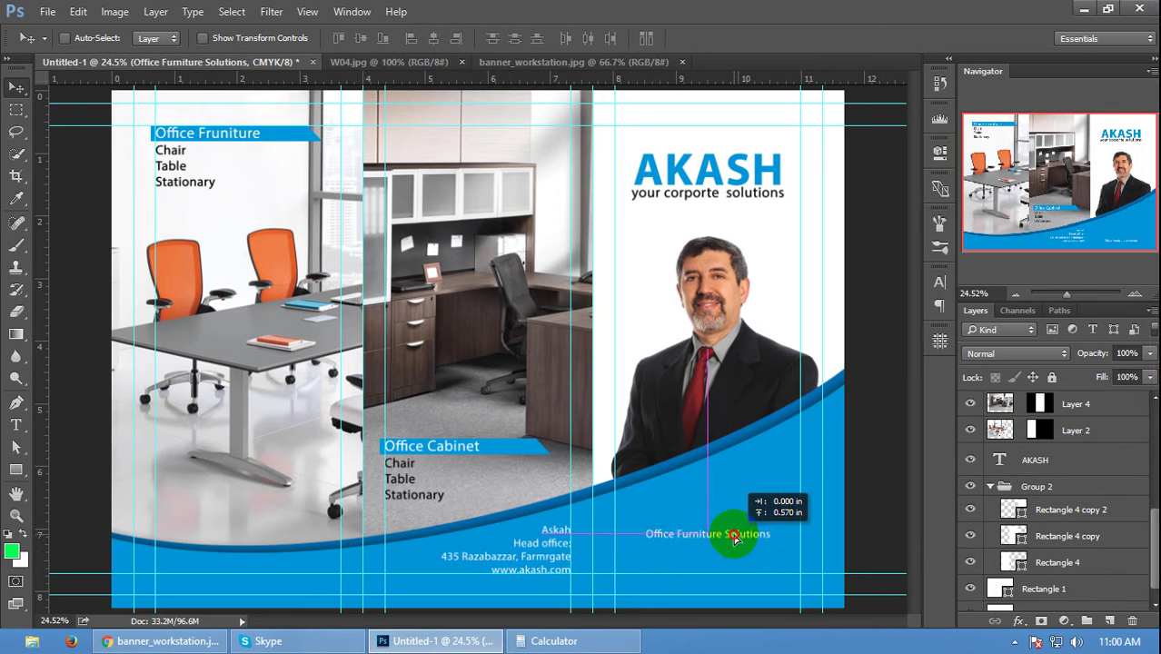
- Enlarge the title text to about 155 px and set it in all capitals
{"action": "double_click", "coordinate": [688, 534]}
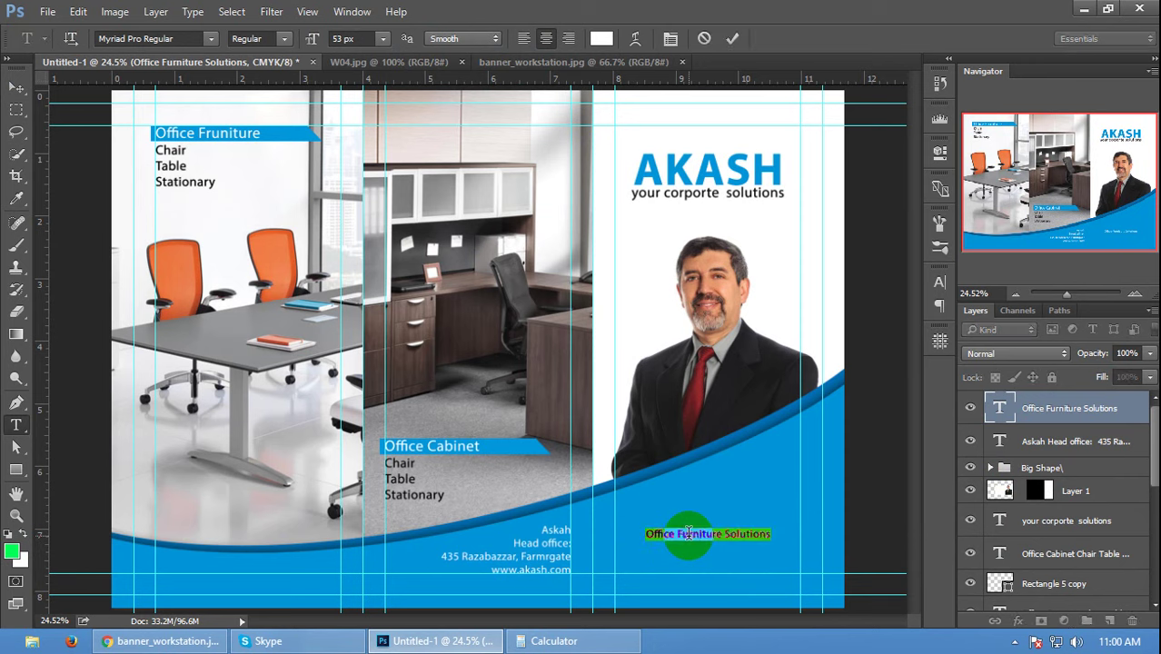
{"action": "key", "text": "ctrl+shift+period"}
{"action": "key", "text": "ctrl+shift+period"}
{"action": "key", "text": "ctrl+shift+period"}
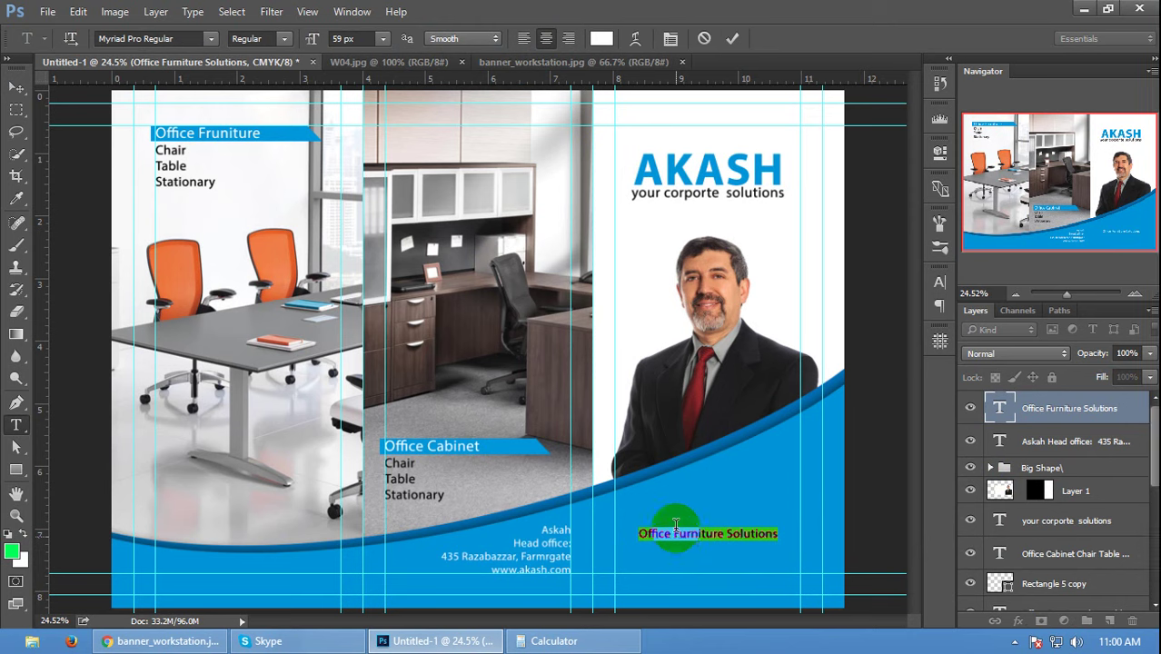
{"action": "left_click_drag", "start_coordinate": [309, 38], "coordinate": [391, 42]}
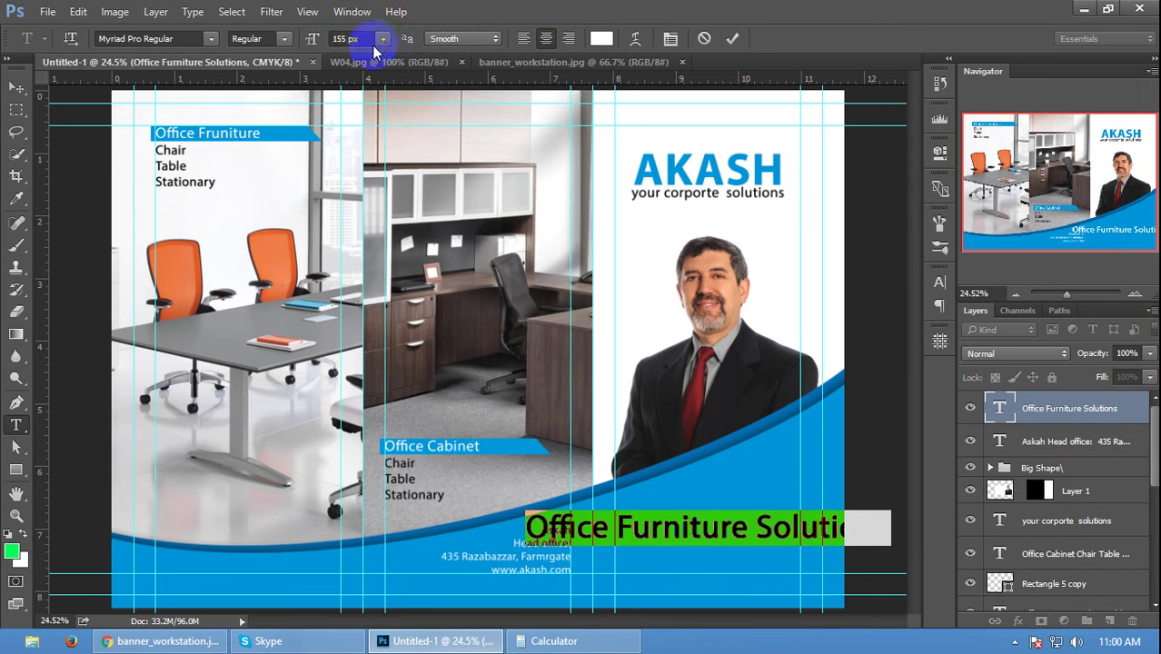
{"action": "left_click", "coordinate": [670, 38]}
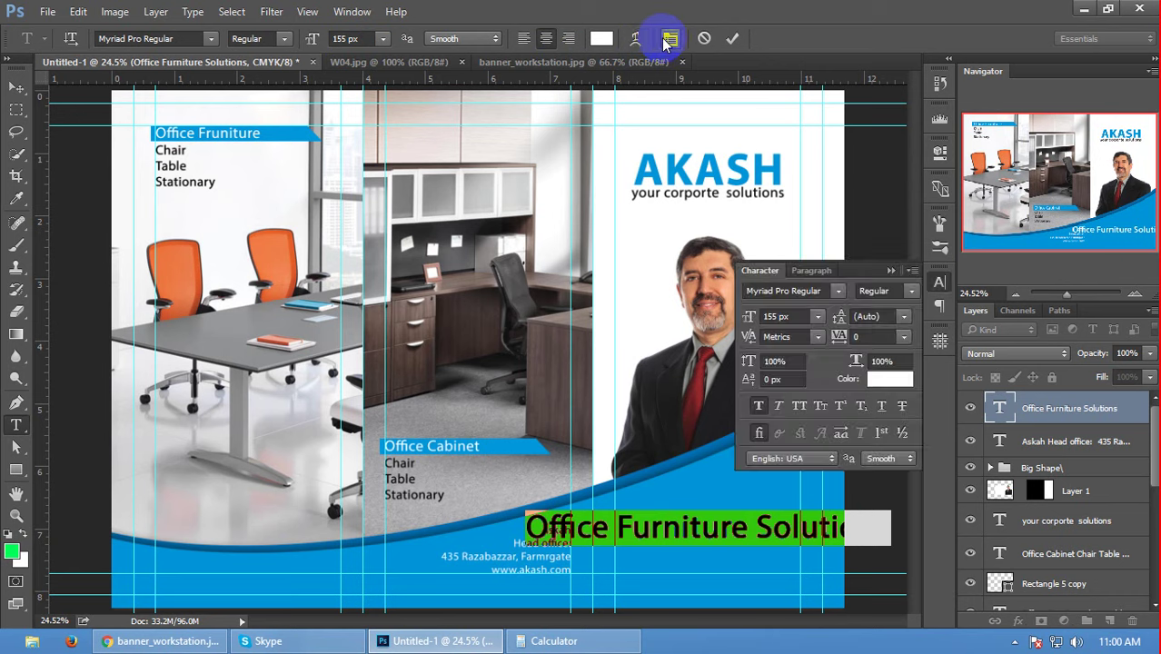
{"action": "left_click", "coordinate": [799, 409]}
{"action": "left_click", "coordinate": [891, 269]}
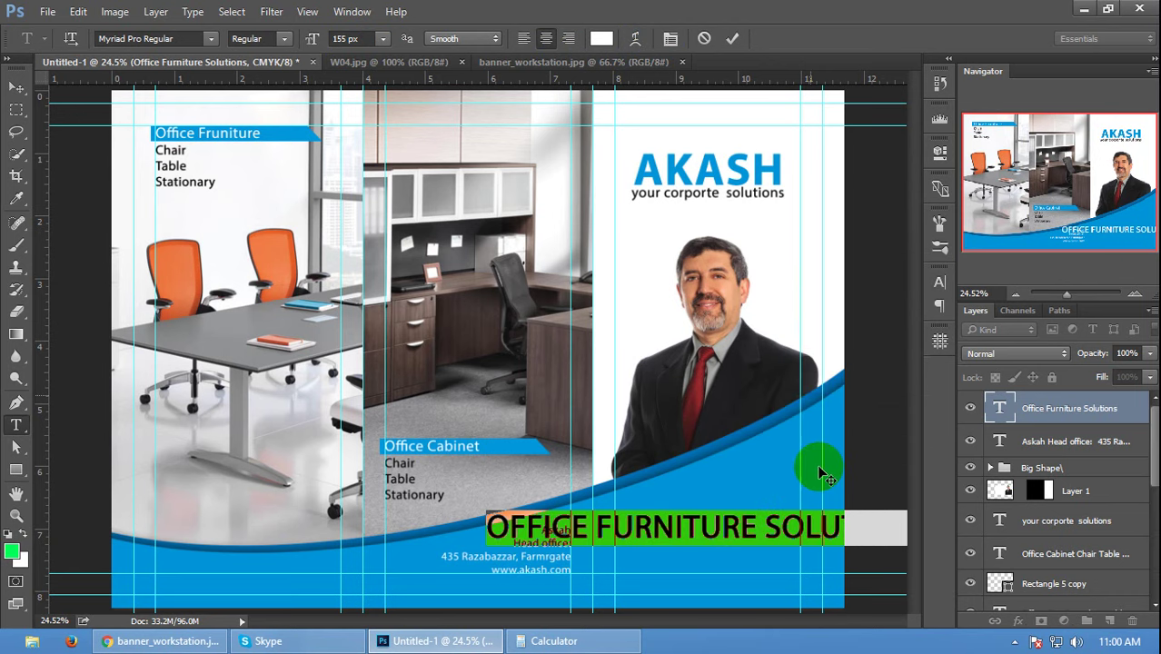
{"action": "left_click", "coordinate": [663, 525]}
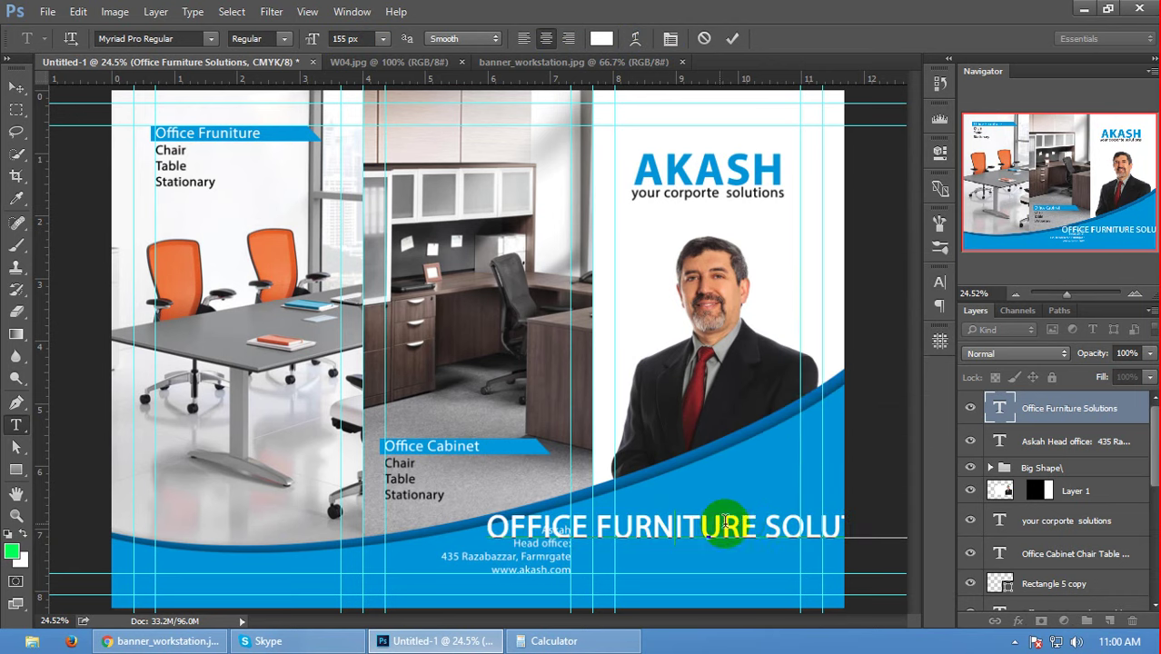
- Break the title into three right-aligned lines: OFFICE, FURNITURE, SOLUTIONS
{"action": "left_click", "coordinate": [595, 524]}
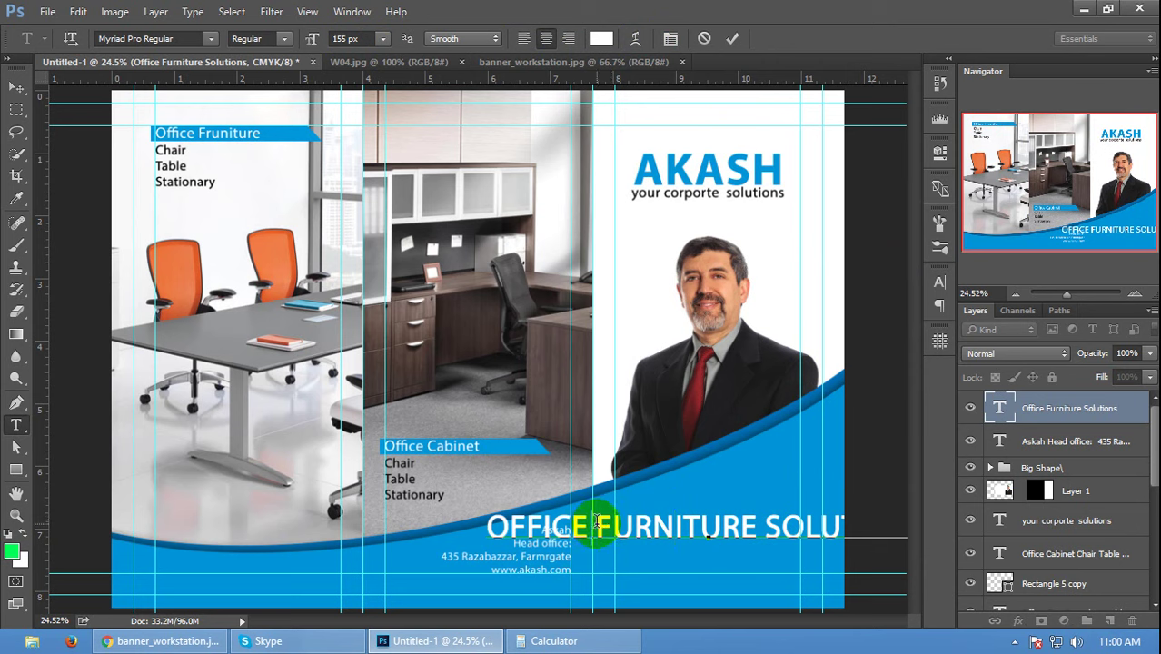
{"action": "key", "text": "BackSpace"}
{"action": "key", "text": "Return"}
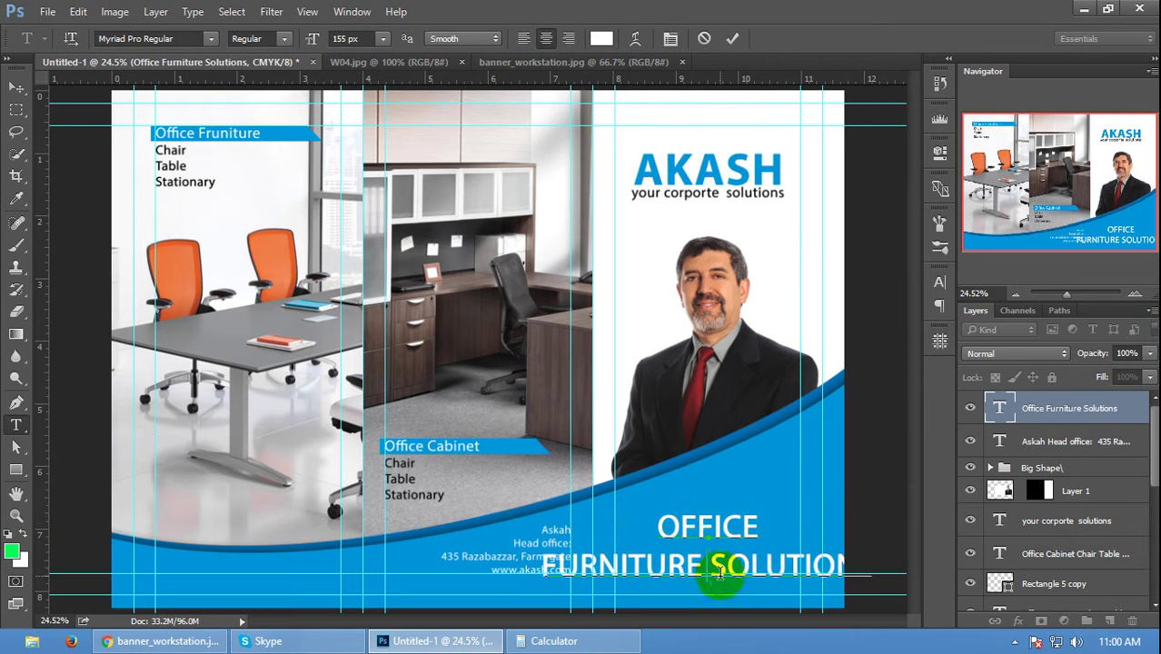
{"action": "key", "text": "Return"}
{"action": "key", "text": "ctrl+a"}
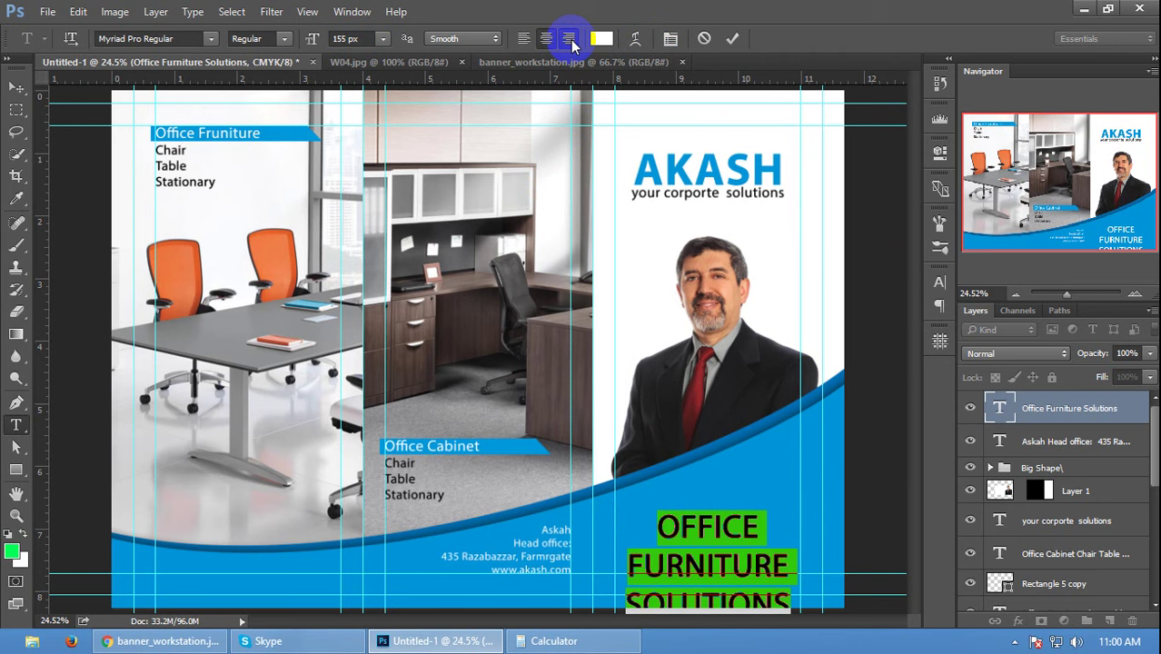
{"action": "left_click", "coordinate": [571, 39]}
{"action": "left_click", "coordinate": [15, 87]}
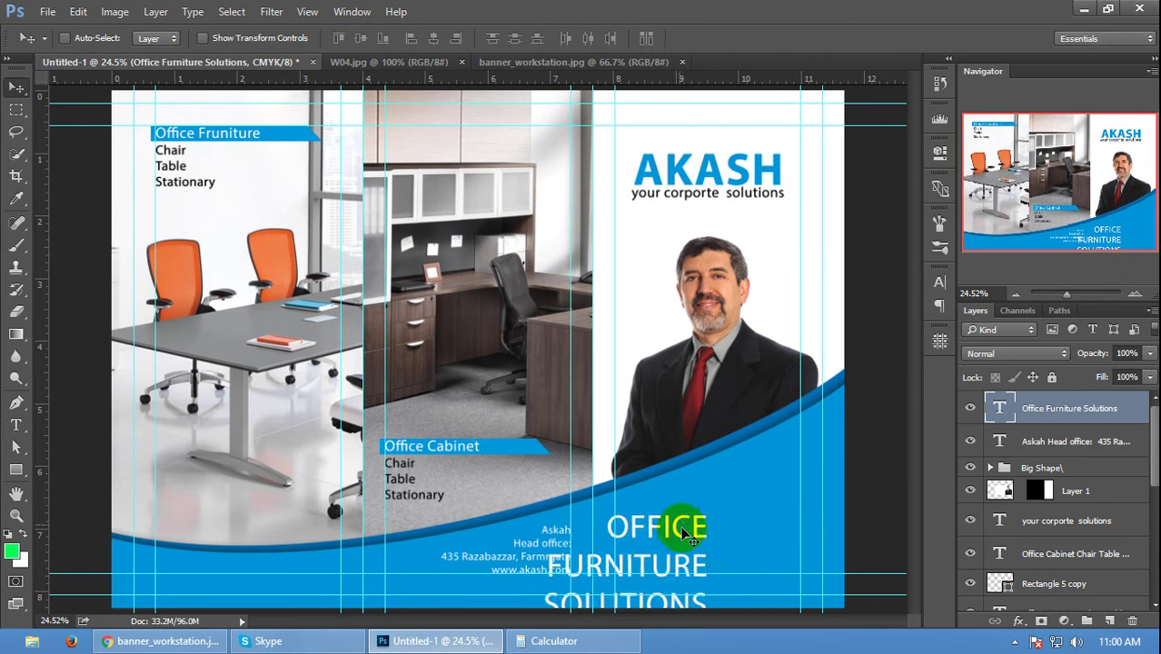
- Move the title into the blue wave at lower right and reselect its text
{"action": "left_click_drag", "start_coordinate": [686, 534], "coordinate": [777, 488]}
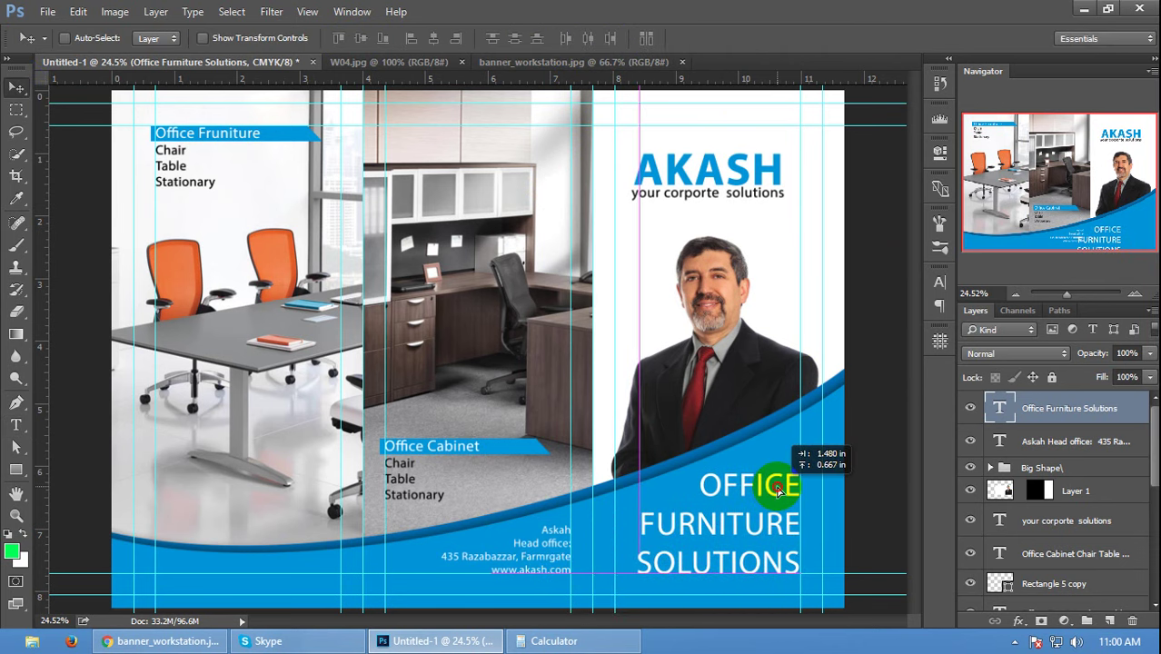
{"action": "left_click_drag", "start_coordinate": [777, 489], "coordinate": [779, 488]}
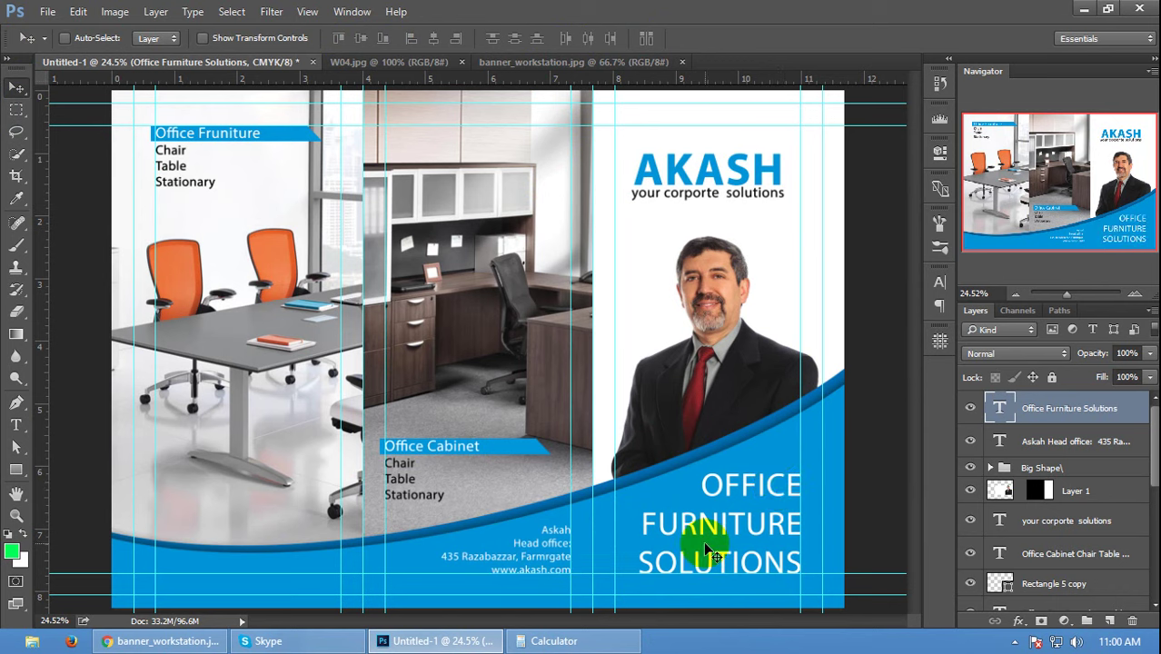
{"action": "double_click", "coordinate": [711, 550]}
{"action": "key", "text": "ctrl+a"}
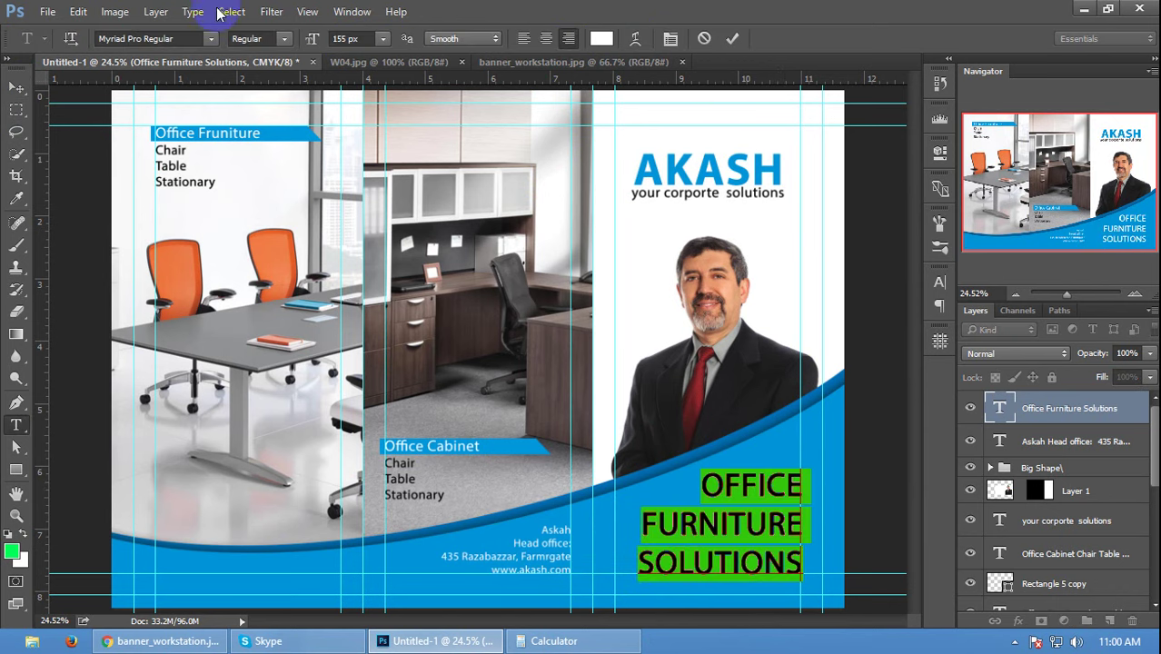
- Make the OFFICE FURNITURE SOLUTIONS title italic at 120 px size with 120 px leading
{"action": "left_click", "coordinate": [287, 40]}
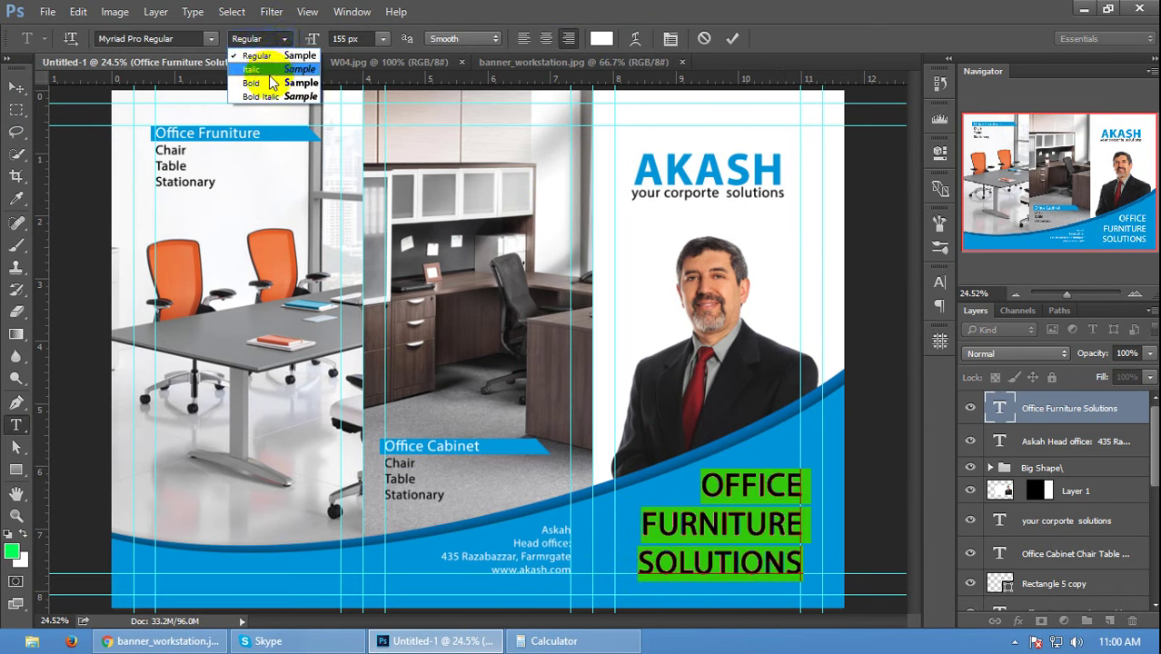
{"action": "left_click", "coordinate": [265, 69]}
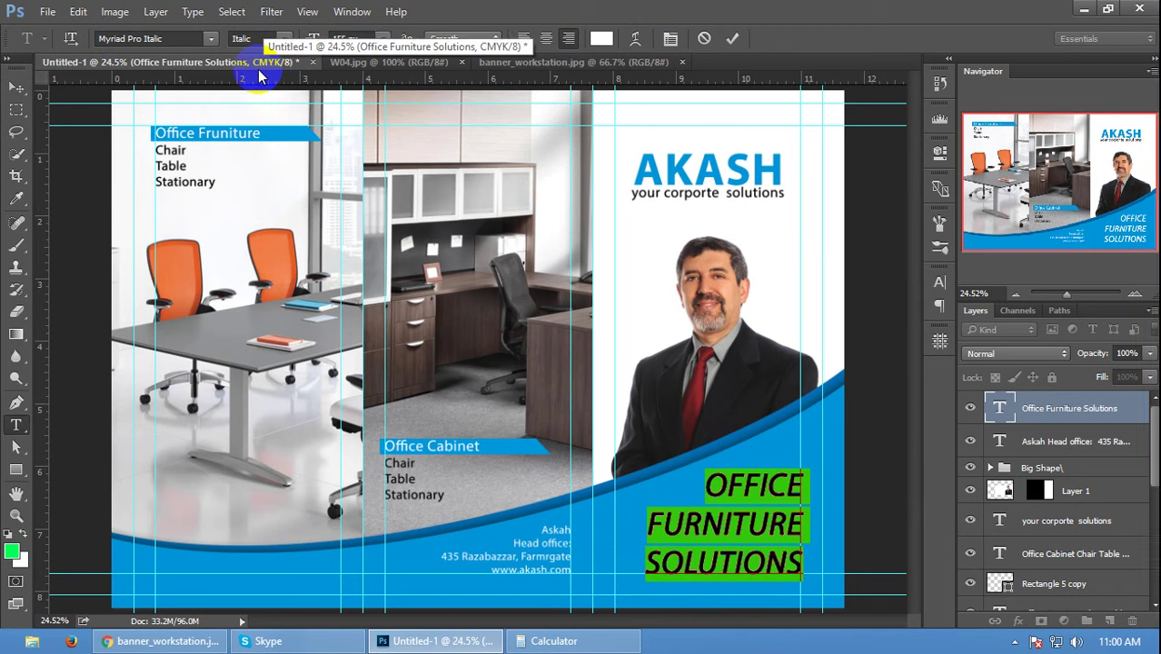
{"action": "left_click", "coordinate": [670, 38]}
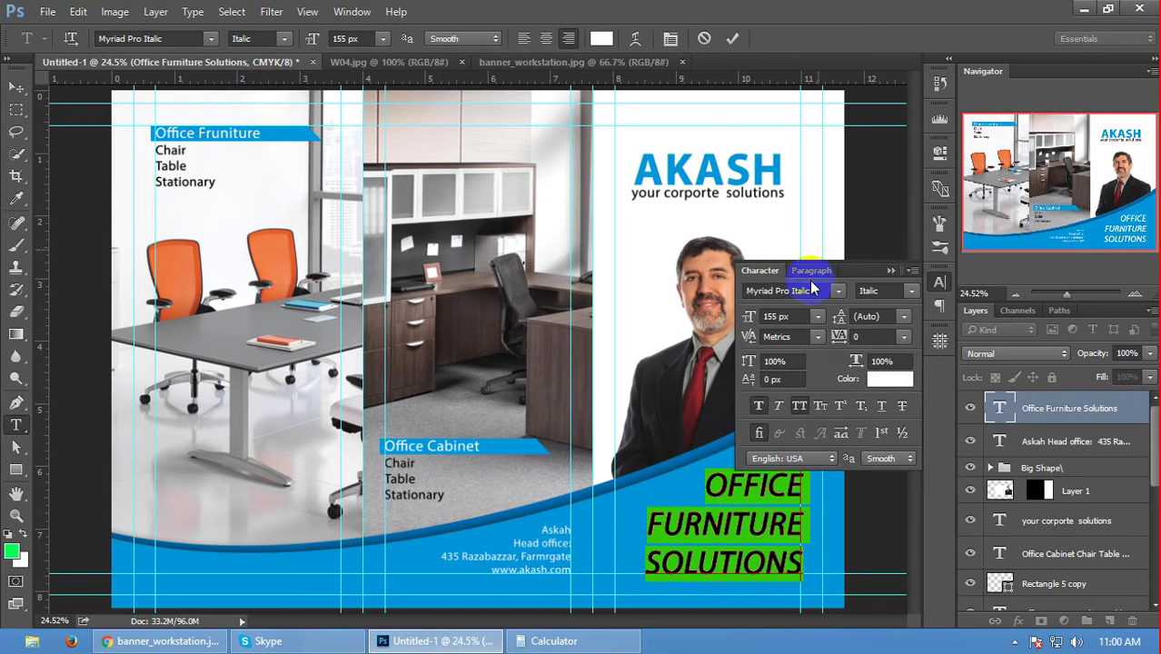
{"action": "left_click", "coordinate": [776, 316]}
{"action": "type", "text": "100"}
{"action": "key", "text": "Tab"}
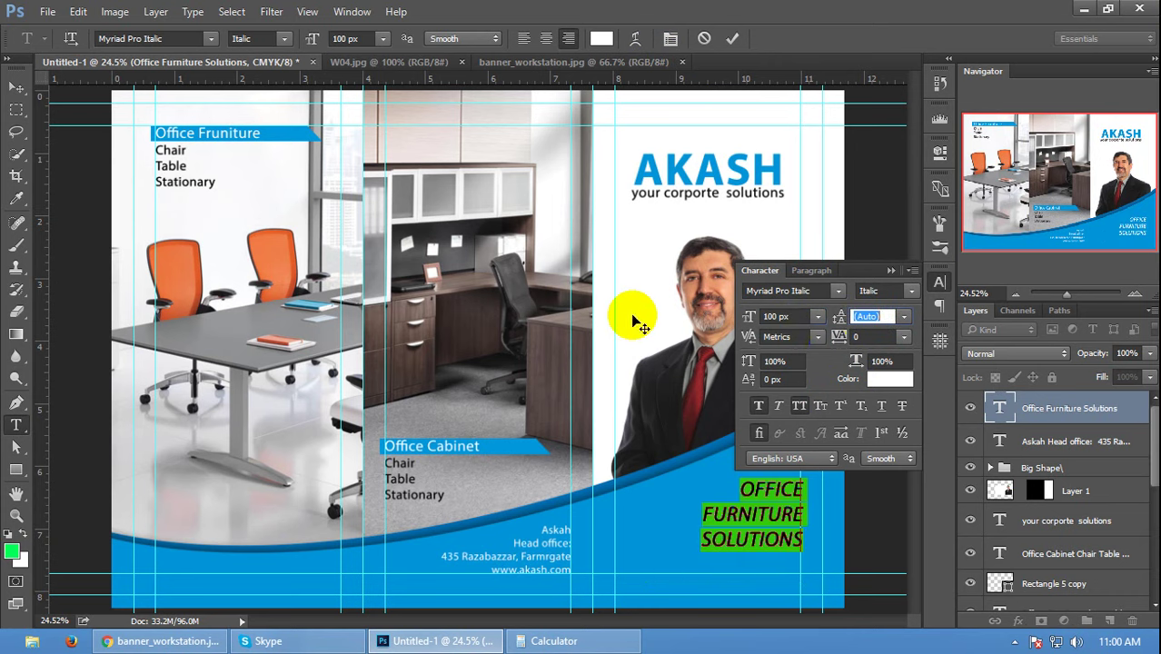
{"action": "type", "text": "100"}
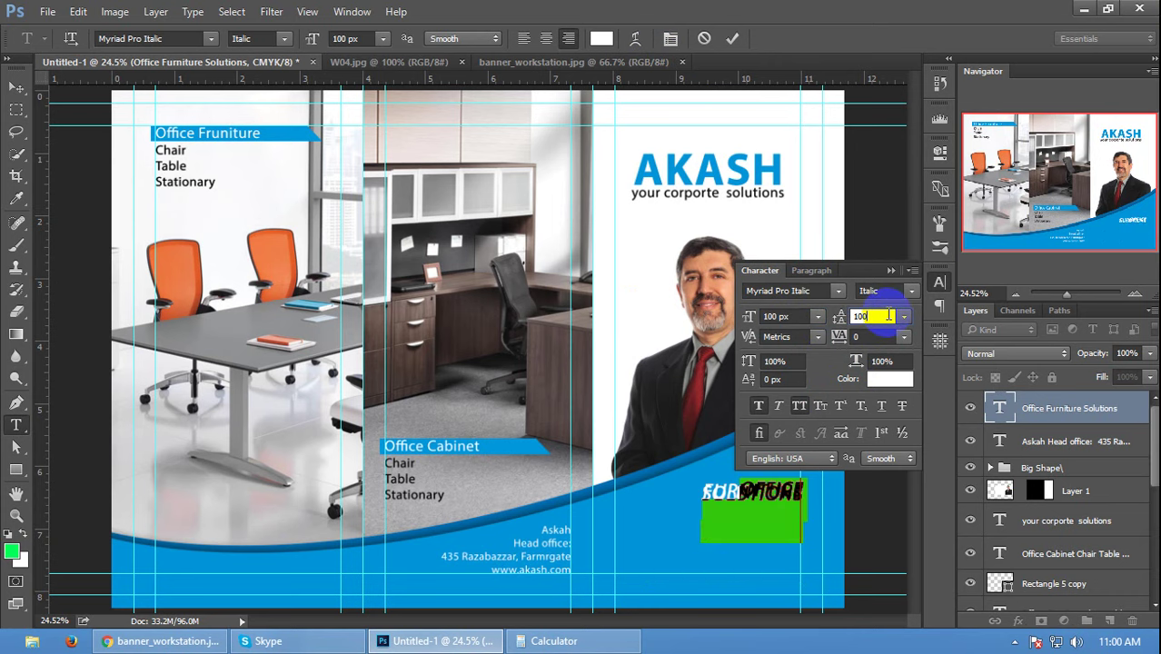
{"action": "left_click", "coordinate": [885, 315]}
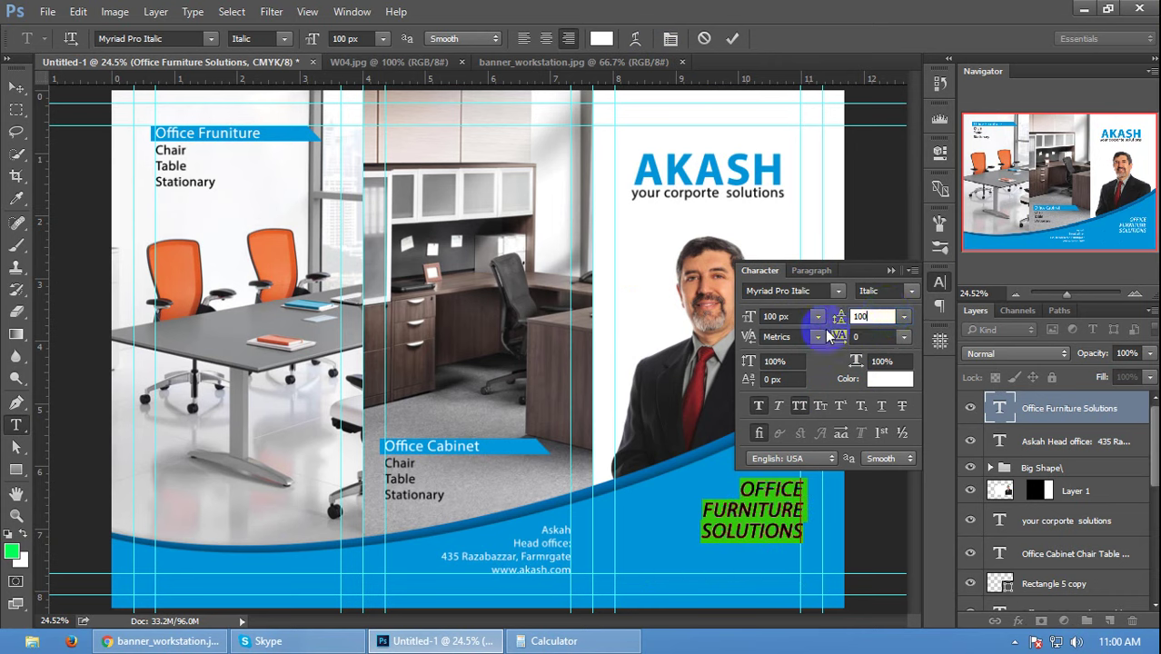
{"action": "left_click", "coordinate": [767, 316]}
{"action": "type", "text": "120"}
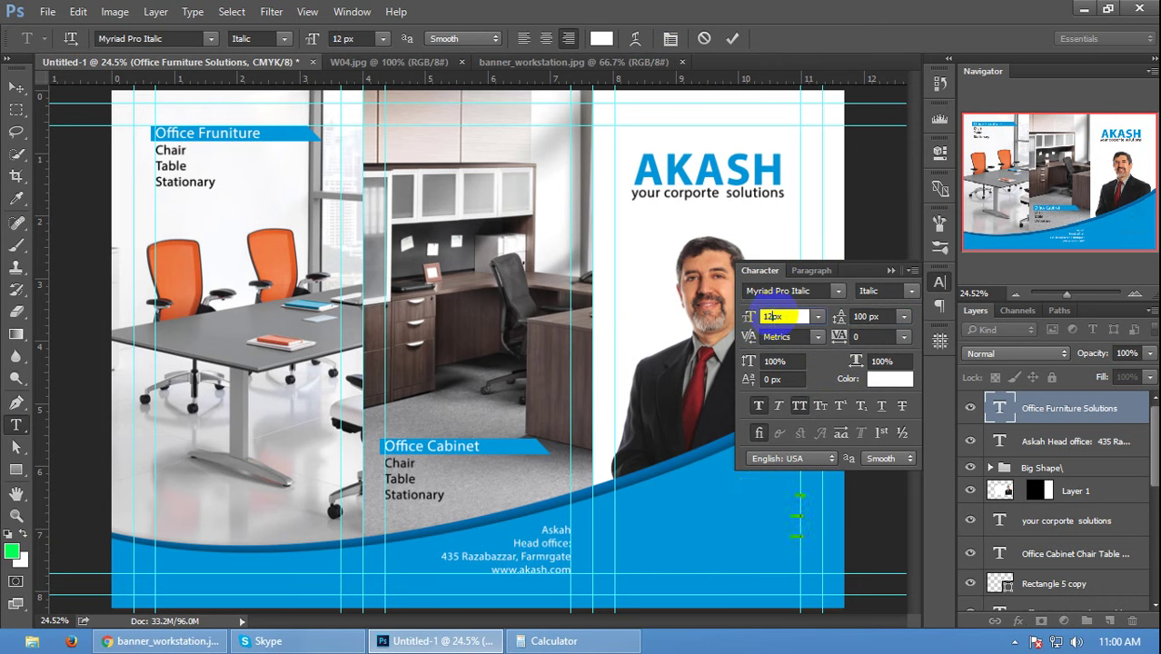
{"action": "key", "text": "Tab"}
{"action": "type", "text": "120"}
{"action": "key", "text": "Tab"}
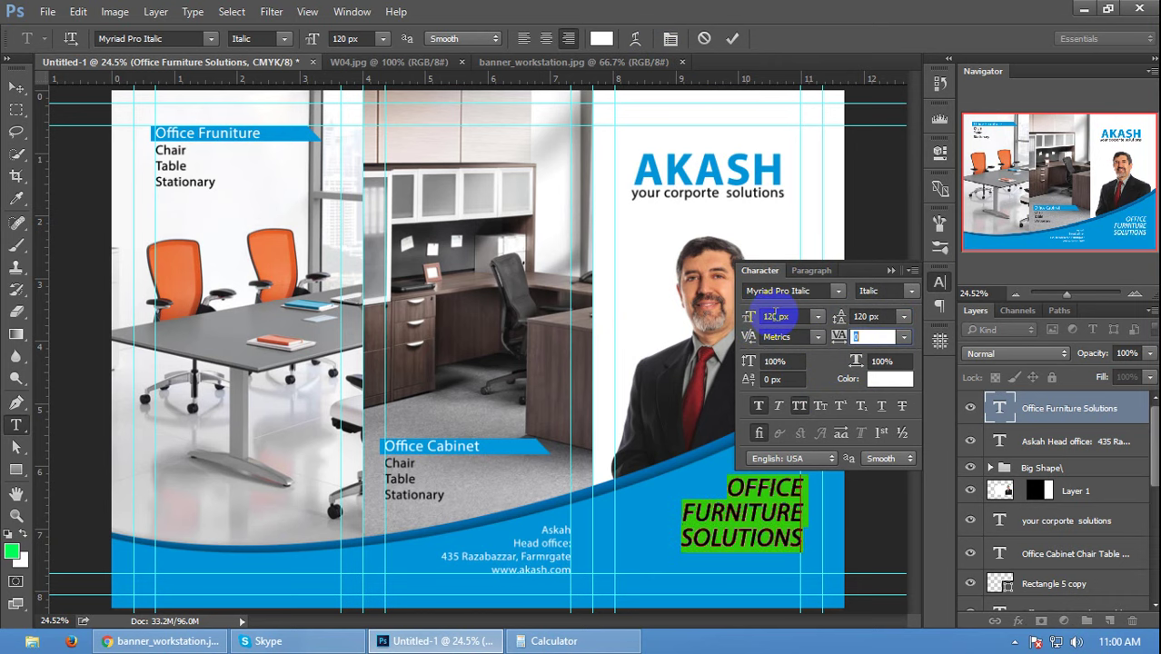
- Commit the title edit and move the title lower in the blue wave
{"action": "left_click", "coordinate": [734, 41]}
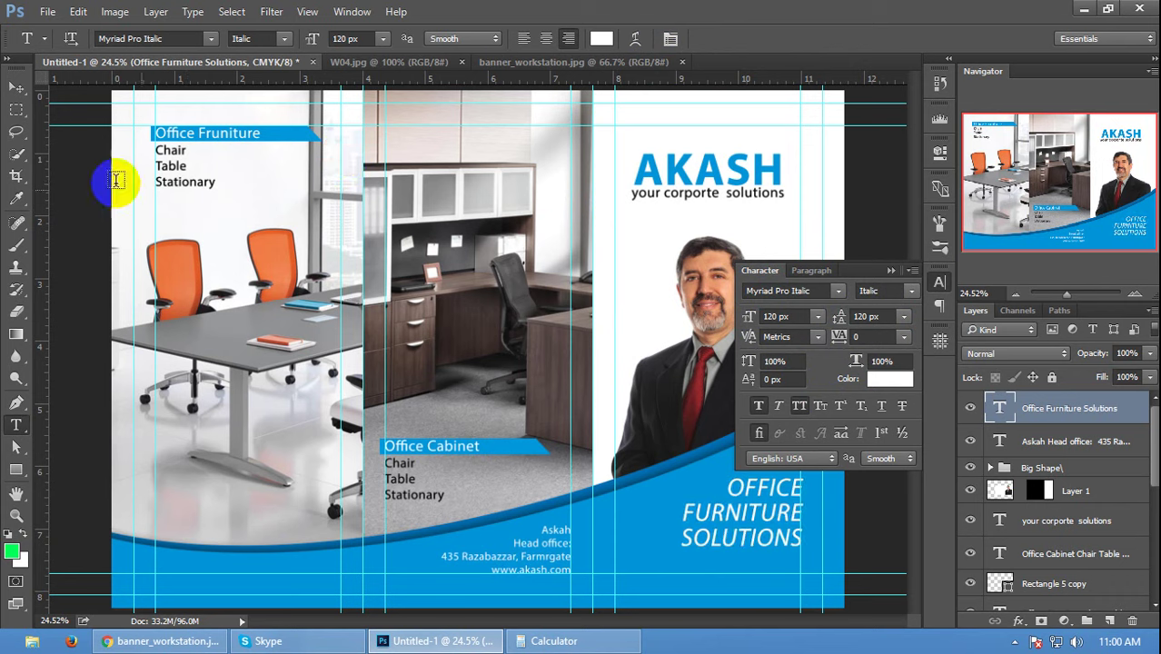
{"action": "left_click", "coordinate": [16, 86]}
{"action": "left_click", "coordinate": [892, 273]}
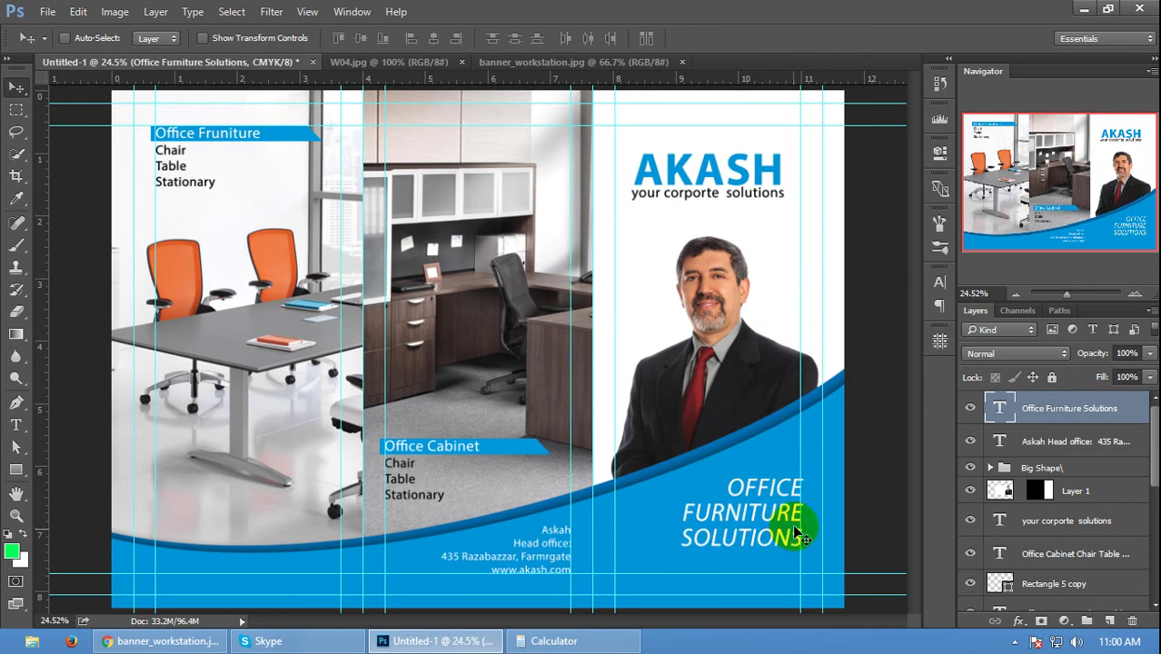
{"action": "left_click_drag", "start_coordinate": [770, 527], "coordinate": [772, 552]}
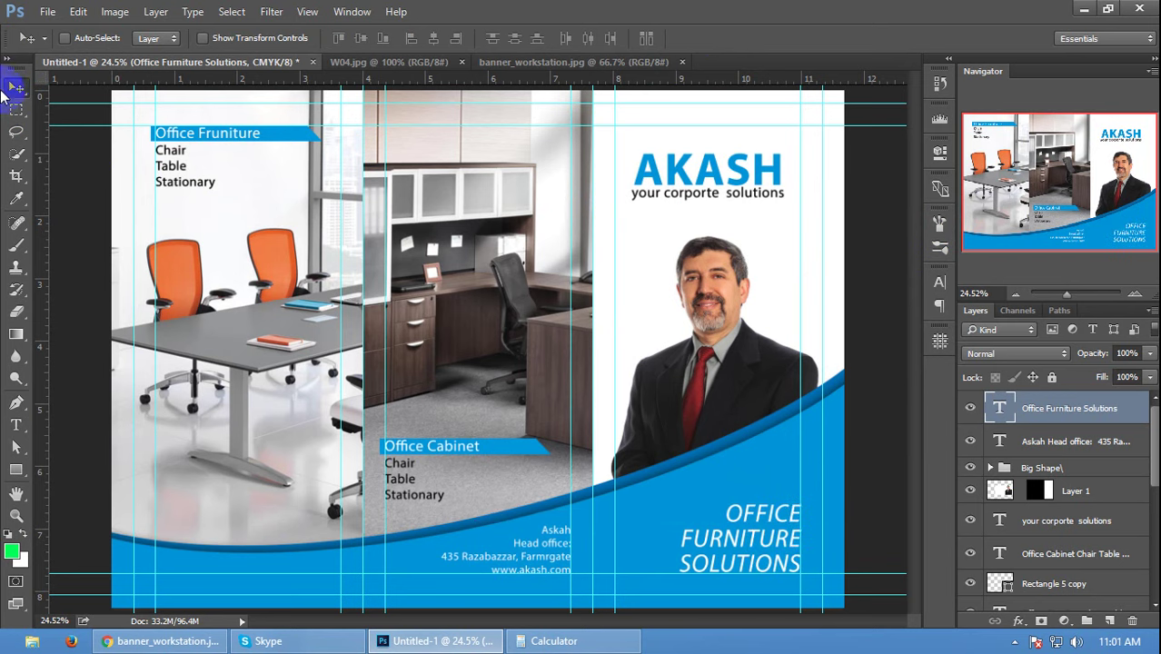
- Hide the guides with Ctrl+; to preview the layout, then bring up Chrome's workstation photo
{"action": "left_click", "coordinate": [677, 374]}
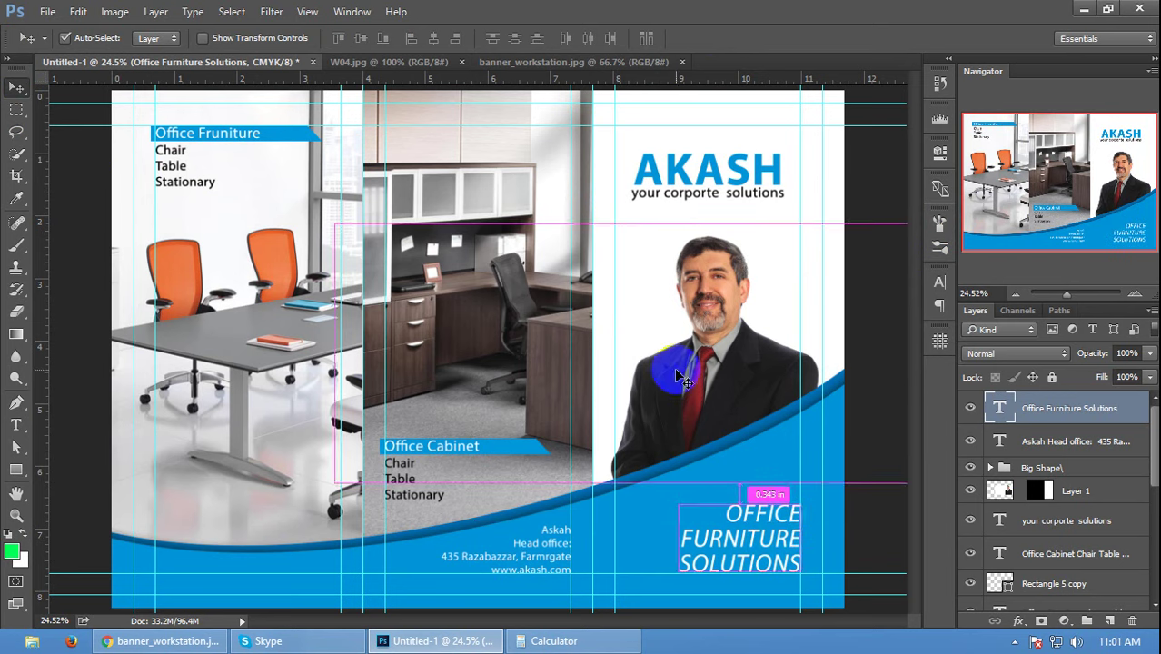
{"action": "key", "text": "ctrl+semicolon"}
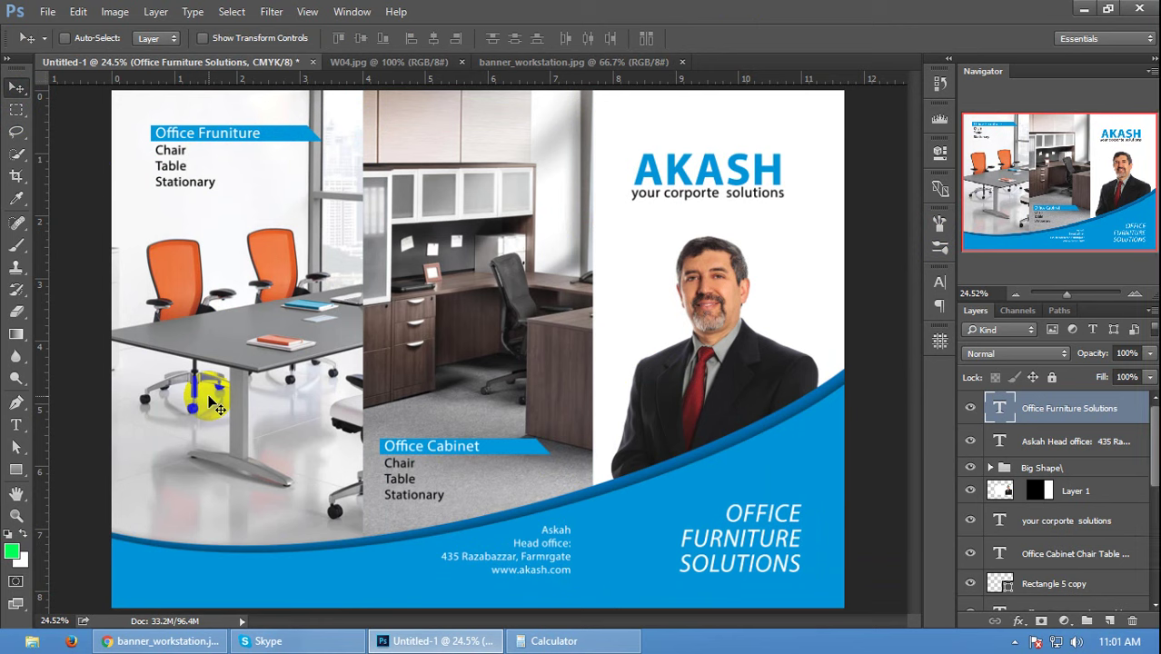
{"action": "left_click", "coordinate": [109, 331]}
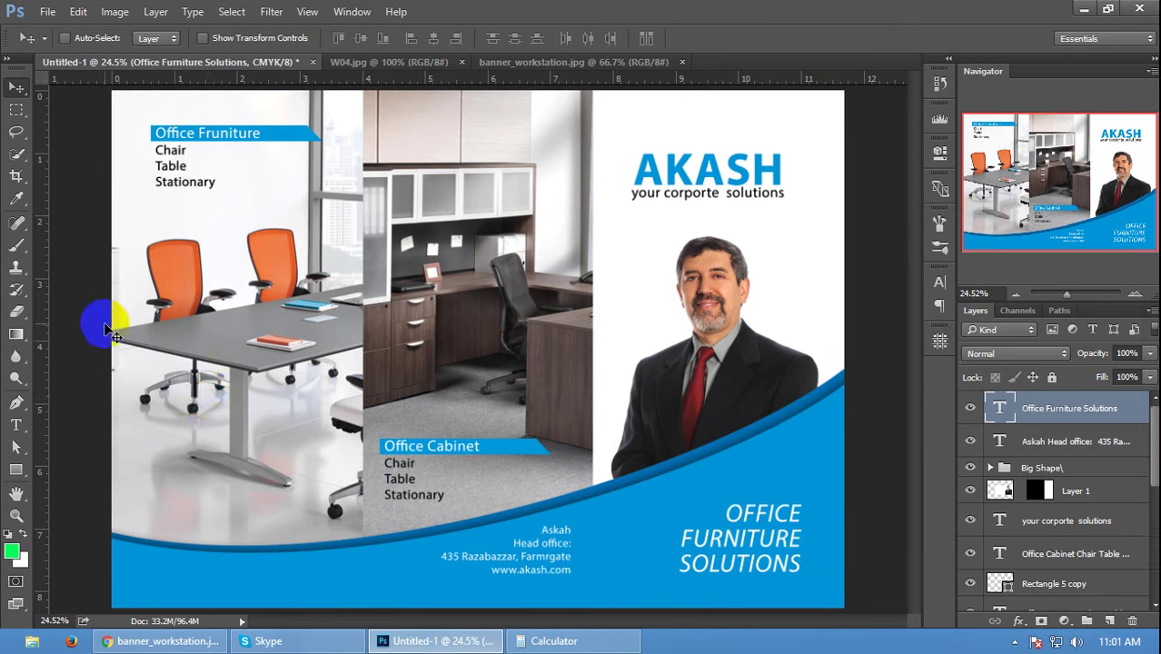
{"action": "key", "text": "t"}
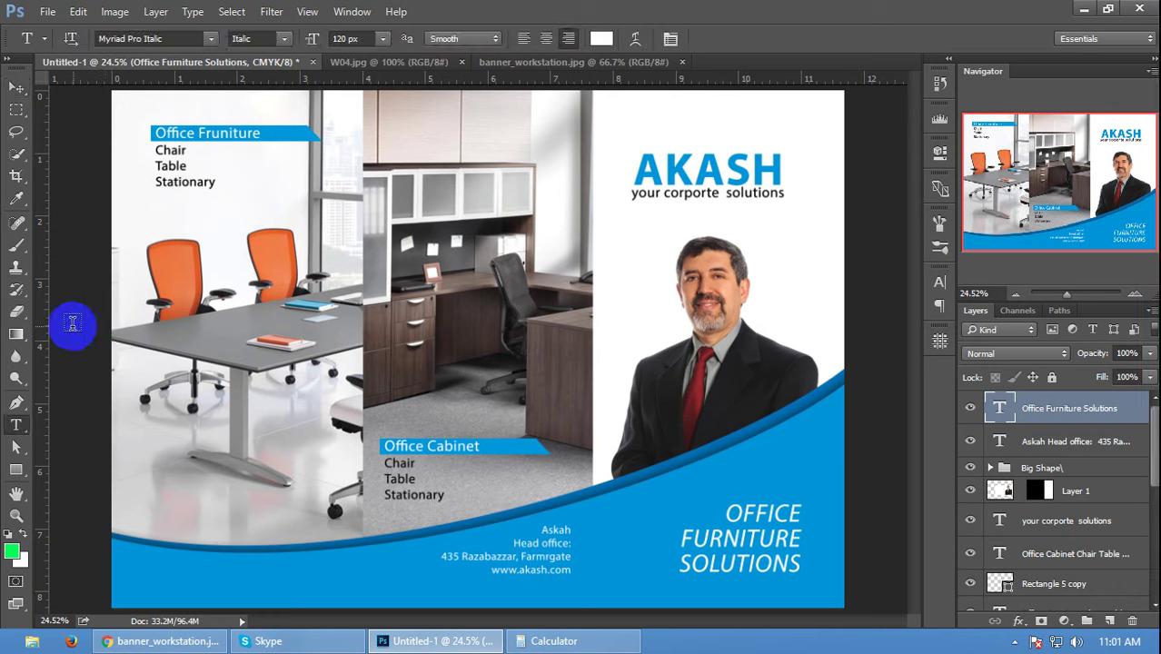
{"action": "left_click", "coordinate": [15, 86]}
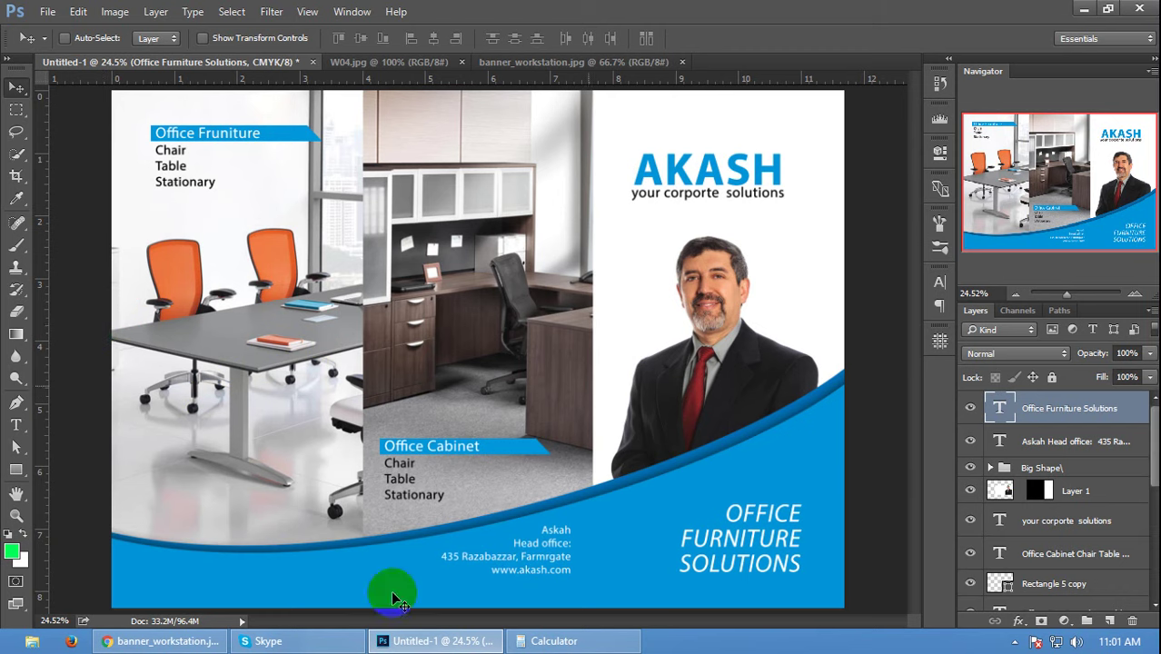
{"action": "left_click", "coordinate": [163, 640]}
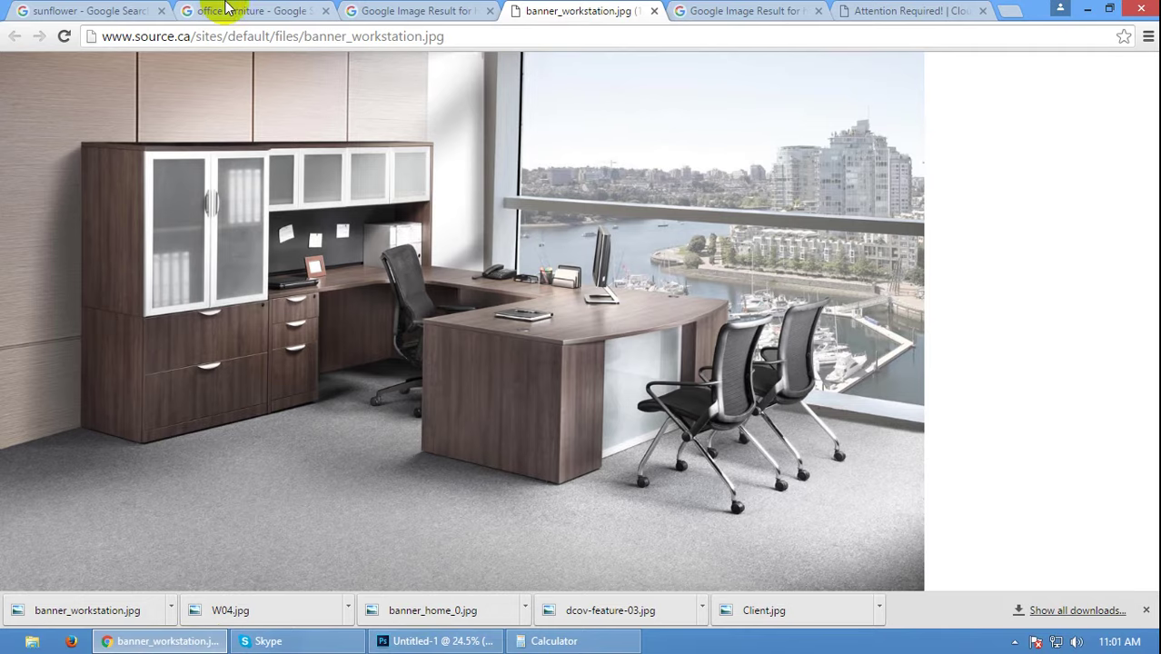
- In the office furniture tab, replace the search with a Google Images search for 'Executive chair'
{"action": "left_click", "coordinate": [406, 15]}
{"action": "left_click", "coordinate": [233, 11]}
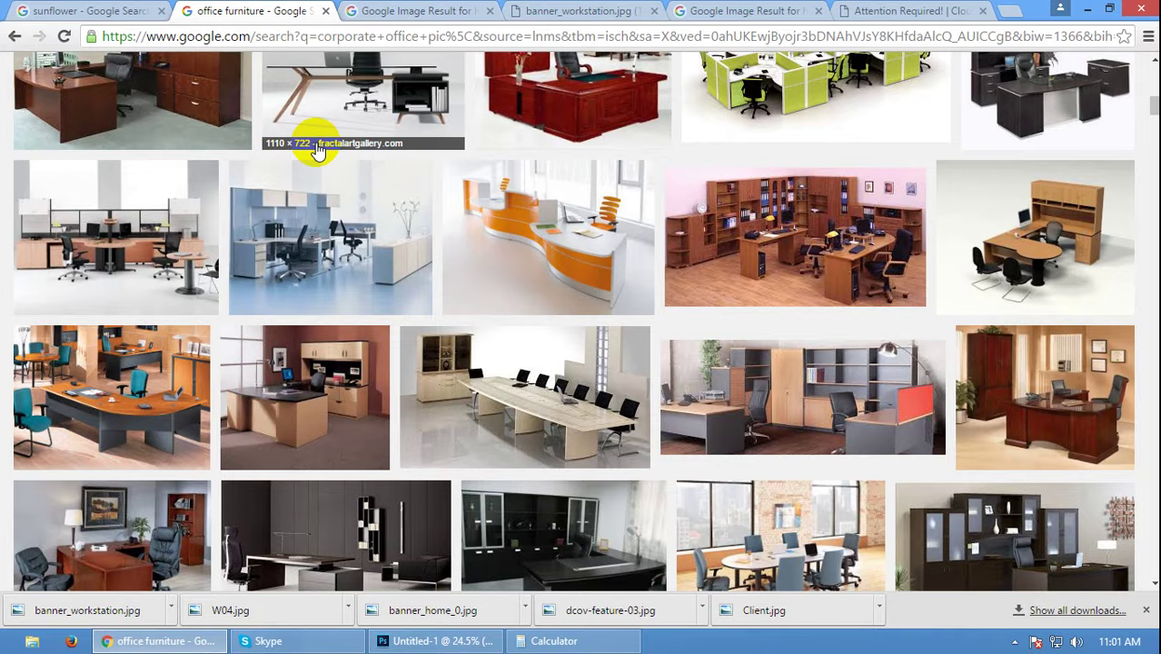
{"action": "scroll", "coordinate": [308, 140], "scroll_direction": "up", "scroll_amount": 5}
{"action": "scroll", "coordinate": [309, 141], "scroll_direction": "up", "scroll_amount": 2}
{"action": "triple_click", "coordinate": [155, 73]}
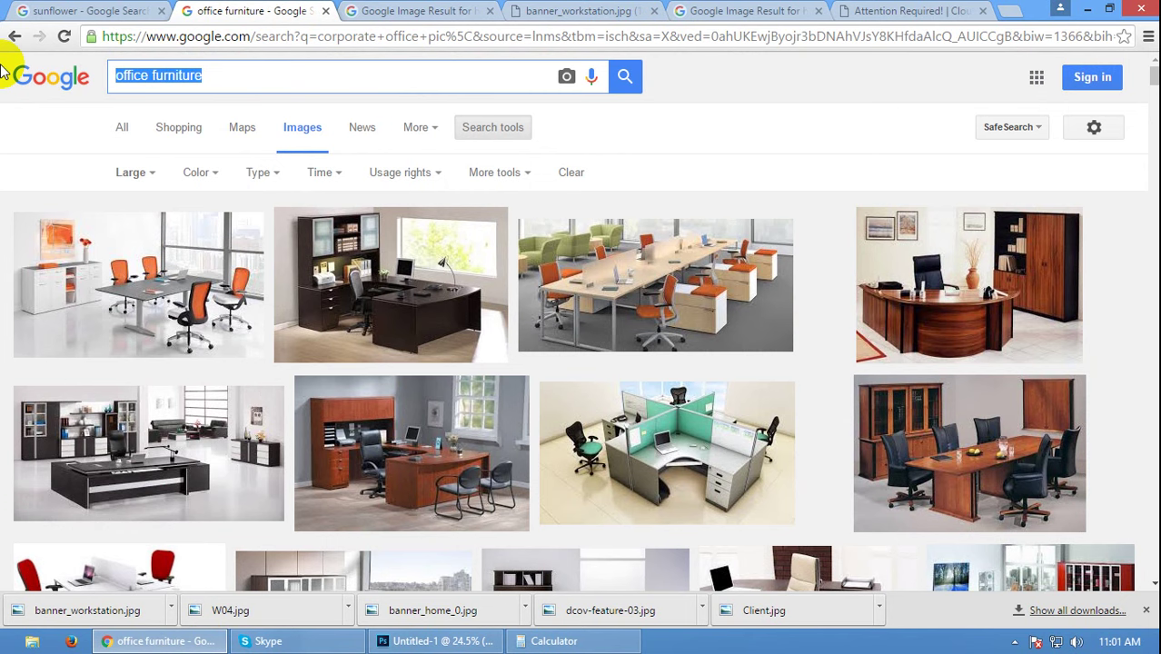
{"action": "type", "text": "Execu"}
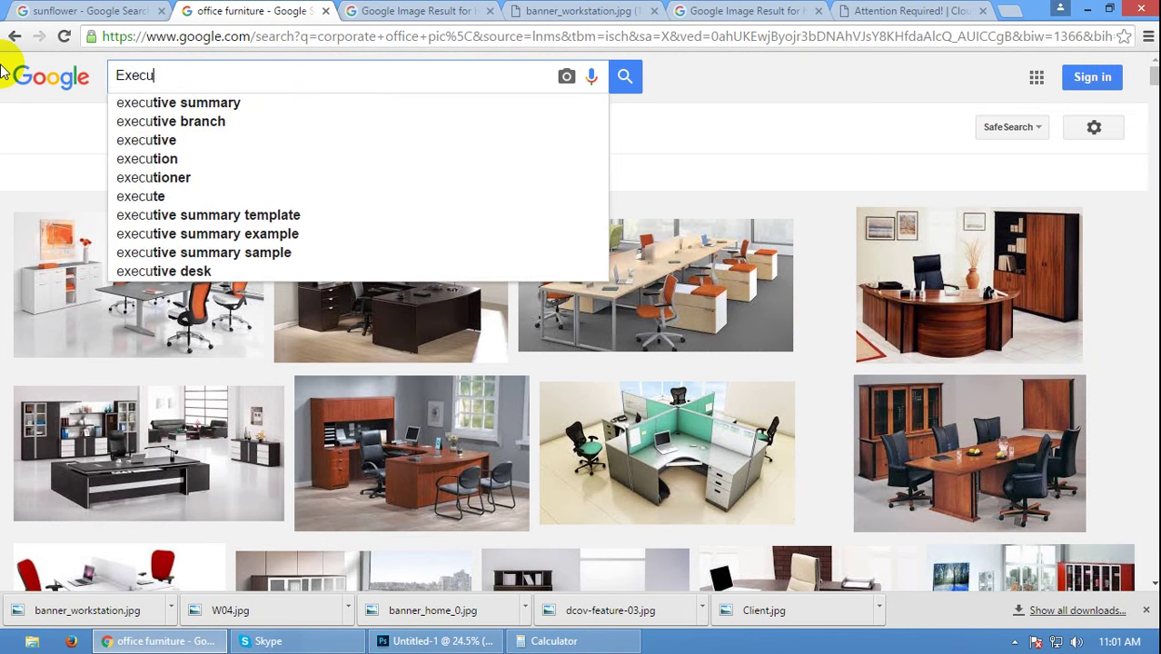
{"action": "type", "text": "tive chai"}
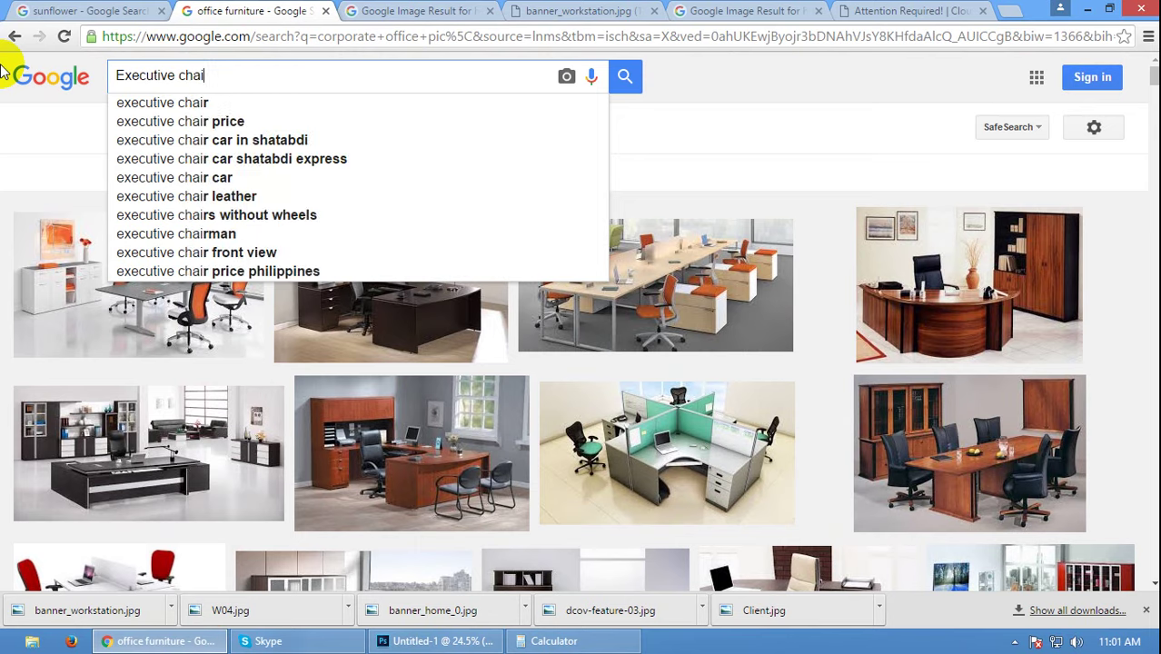
{"action": "type", "text": "r"}
{"action": "key", "text": "Return"}
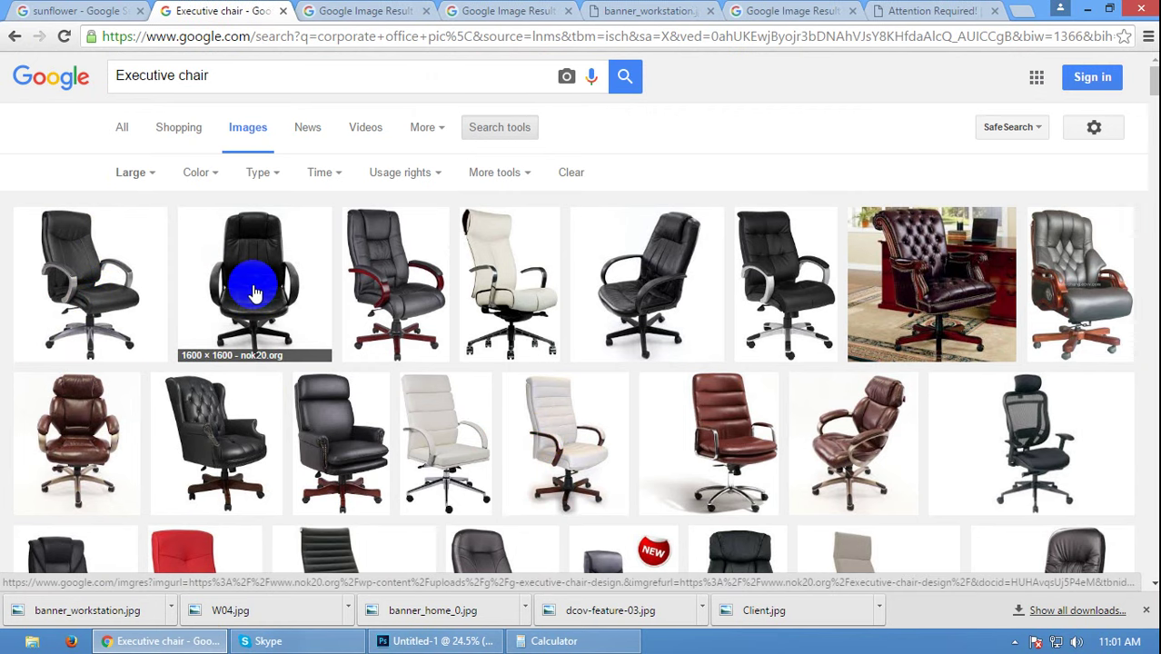
- Browse the chair results, previewing mesh chairs like the Enjoy and Ergo Mesh high-back
{"action": "scroll", "coordinate": [255, 291], "scroll_direction": "down", "scroll_amount": 3}
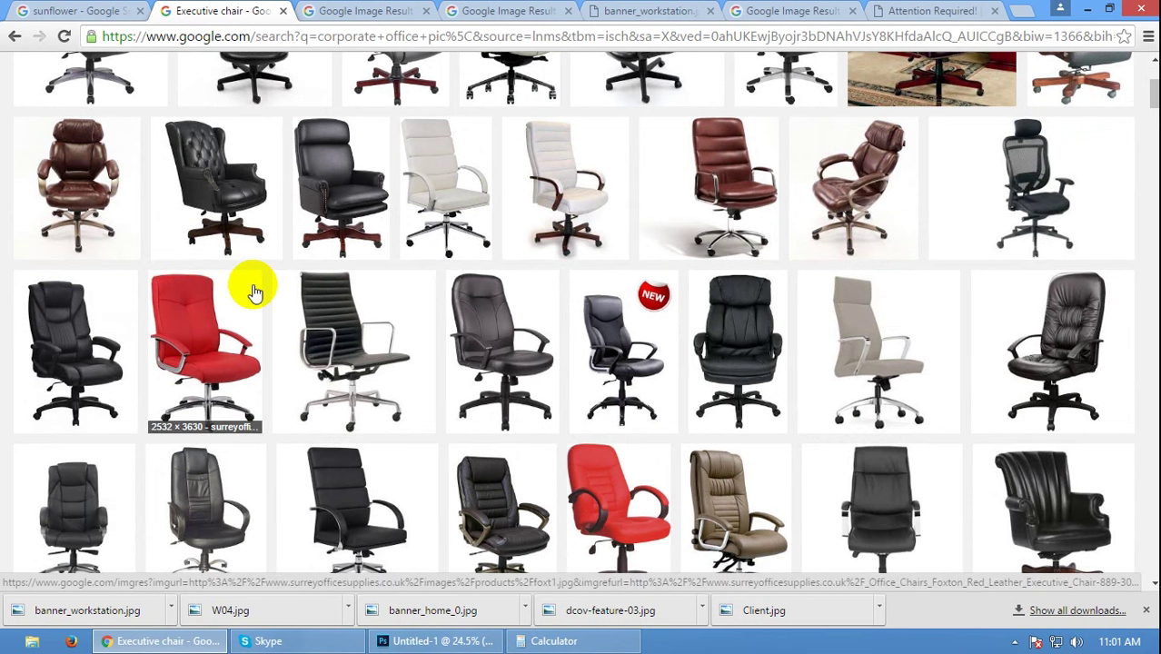
{"action": "left_click", "coordinate": [308, 10]}
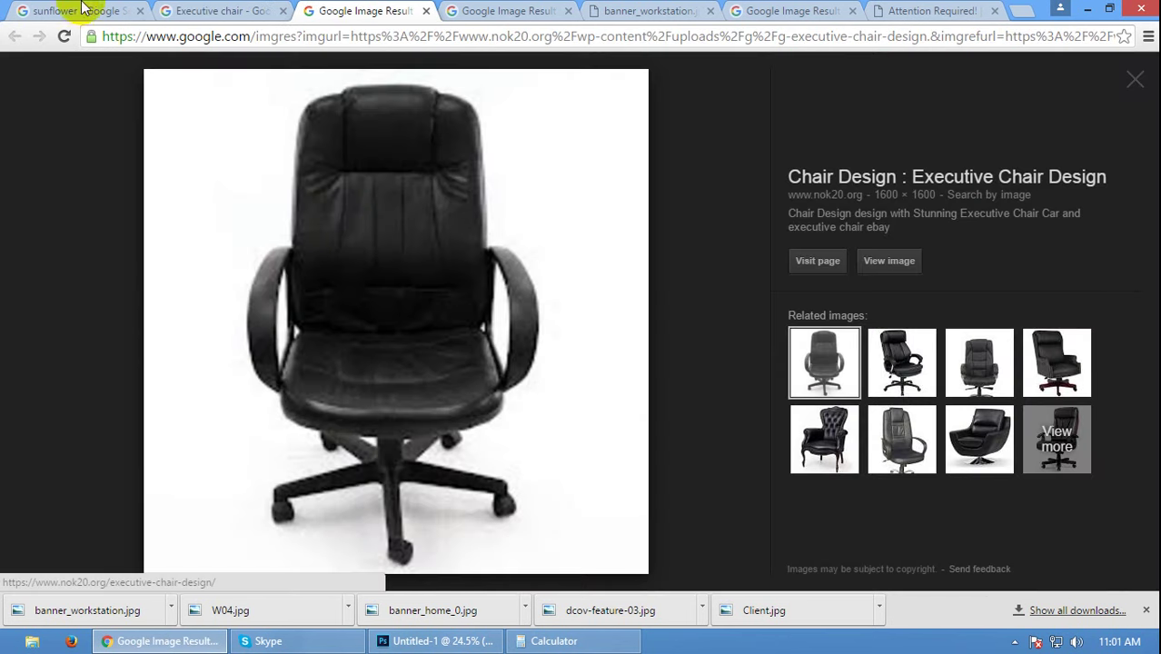
{"action": "left_click", "coordinate": [209, 10]}
{"action": "scroll", "coordinate": [186, 350], "scroll_direction": "down", "scroll_amount": 1}
{"action": "scroll", "coordinate": [198, 362], "scroll_direction": "down", "scroll_amount": 2}
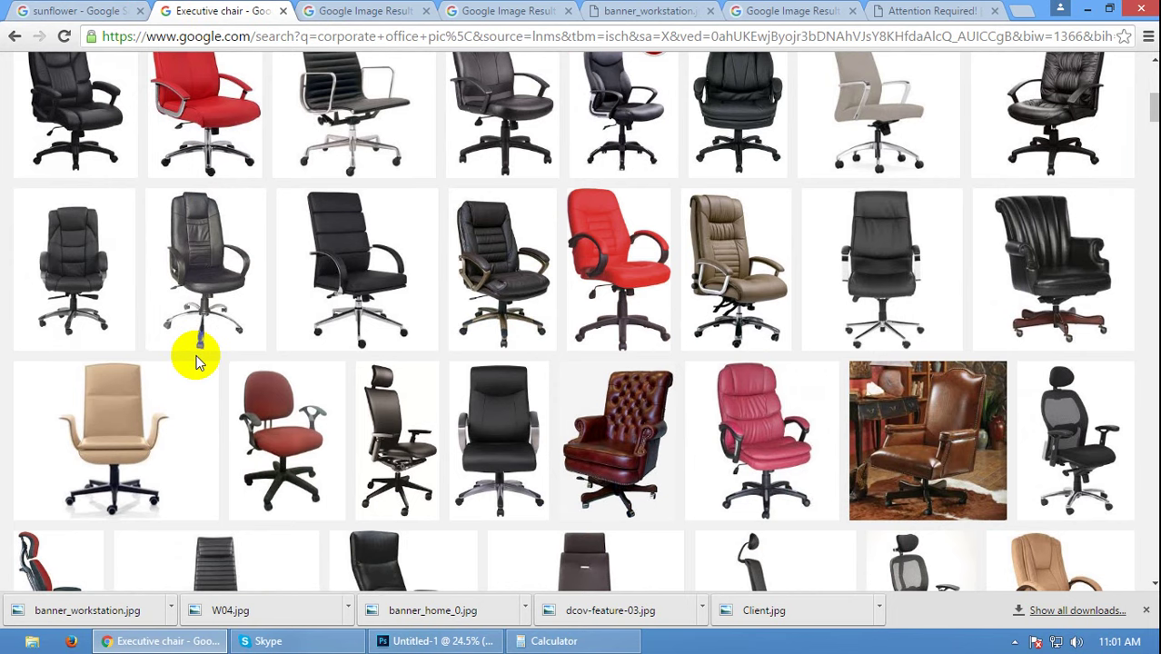
{"action": "middle_click", "coordinate": [1032, 436]}
{"action": "left_click", "coordinate": [436, 10]}
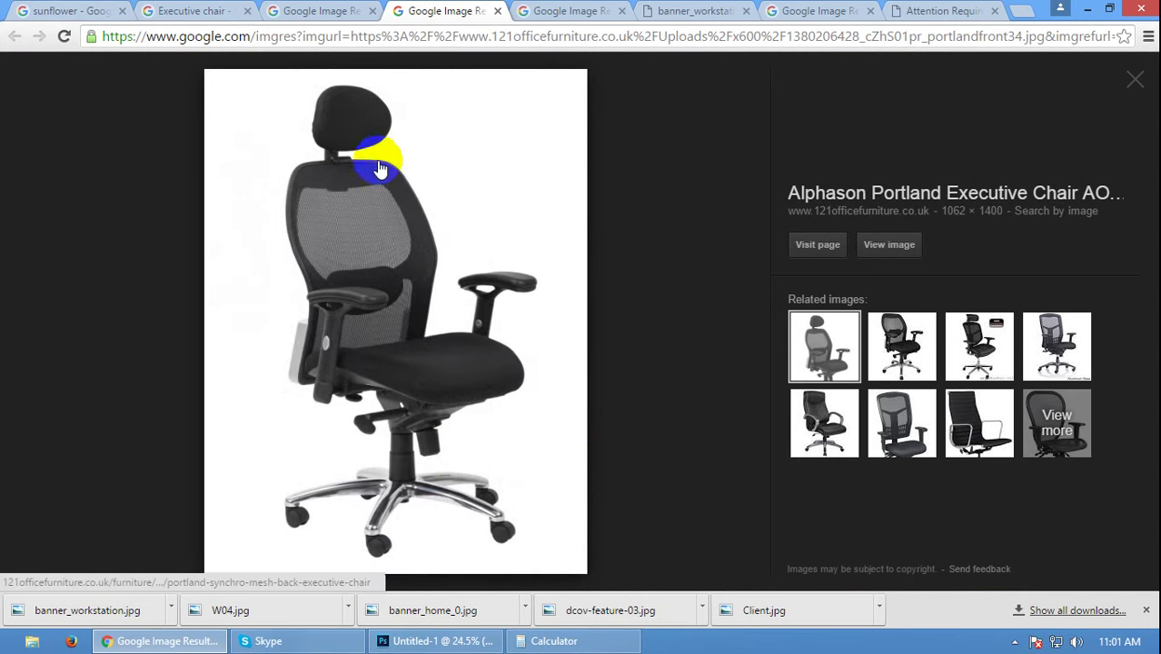
{"action": "left_click", "coordinate": [897, 368]}
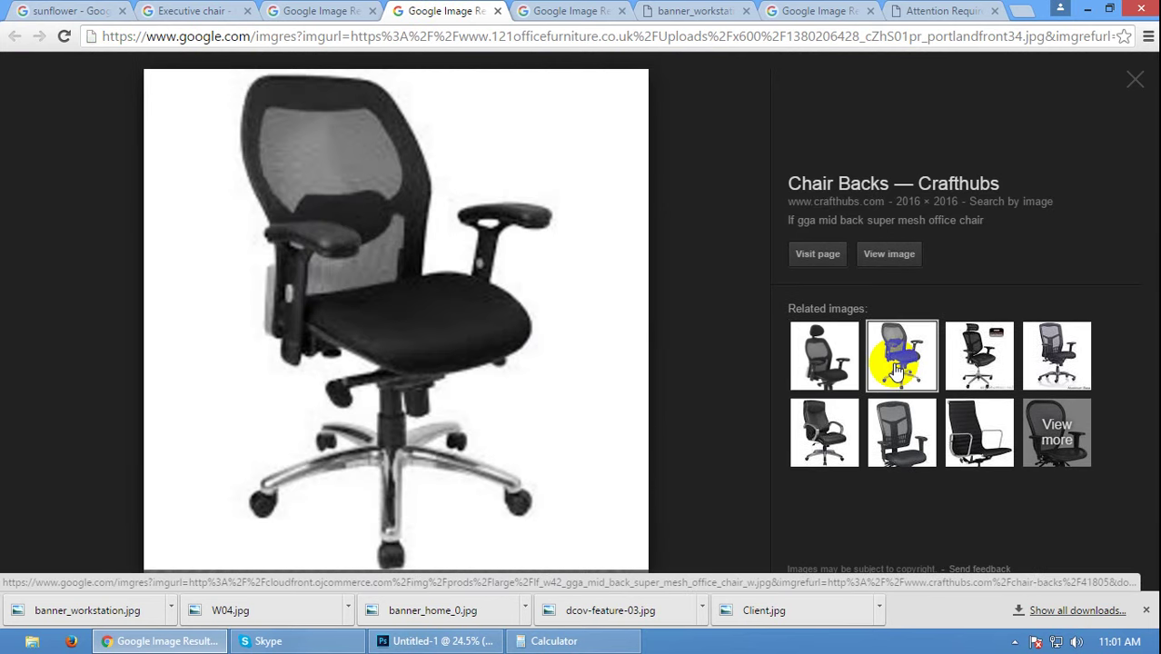
{"action": "left_click", "coordinate": [963, 363]}
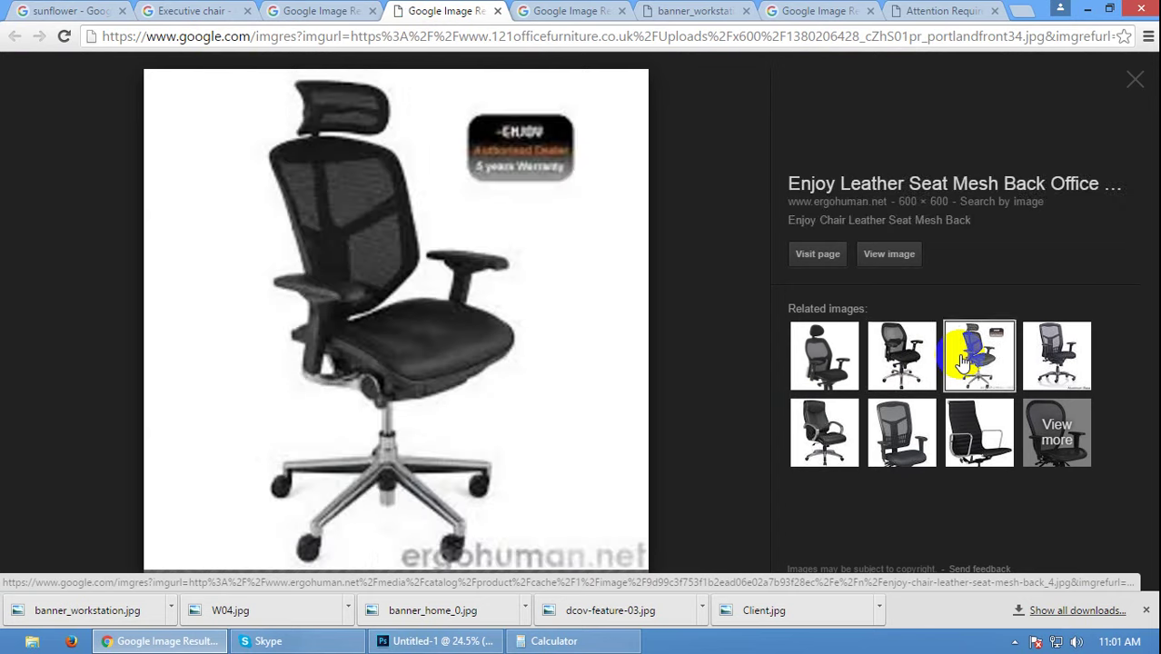
{"action": "left_click", "coordinate": [1052, 349]}
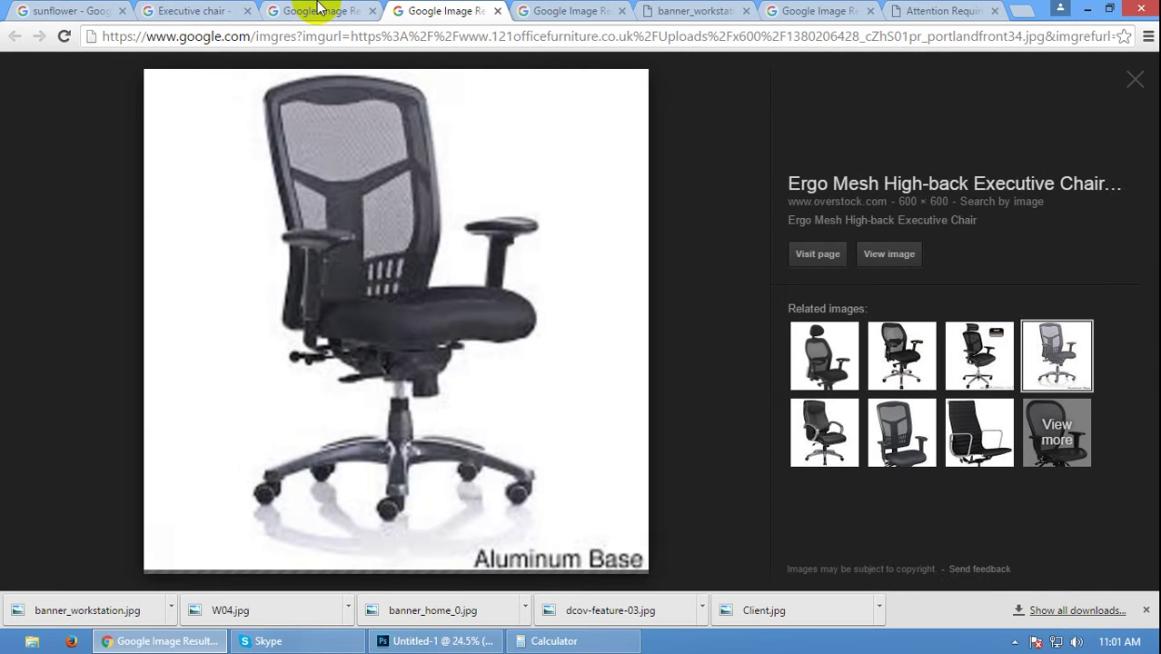
- Open the full-size Executive Chair AOC6322-L image and save it to the desktop
{"action": "left_click", "coordinate": [318, 9]}
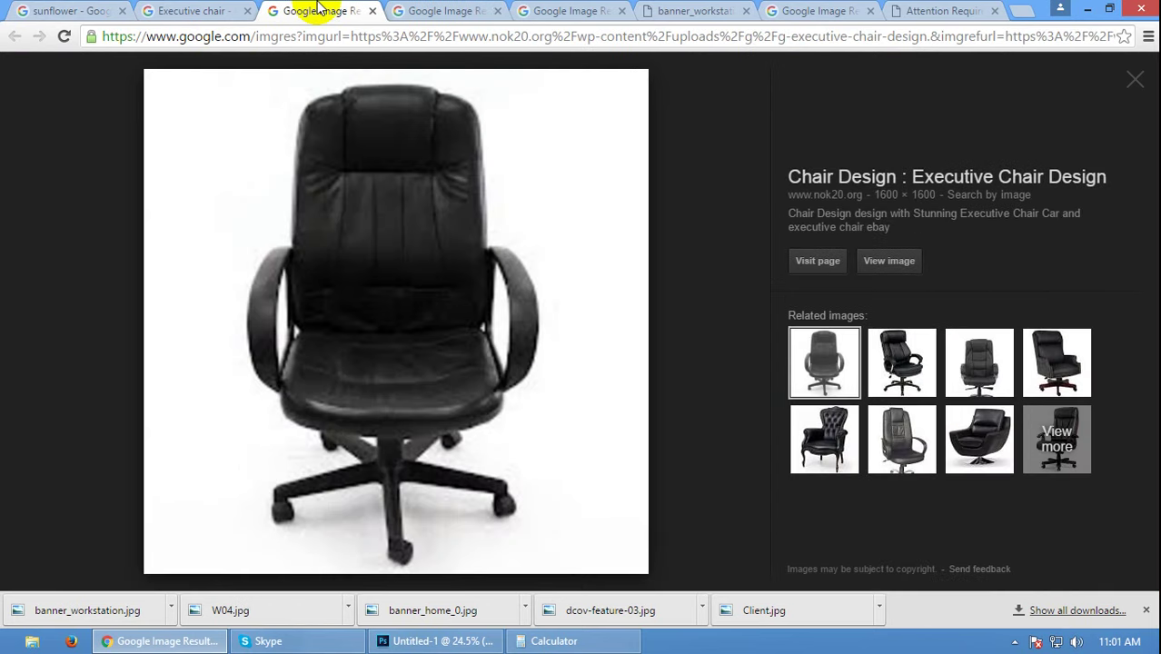
{"action": "left_click", "coordinate": [899, 363]}
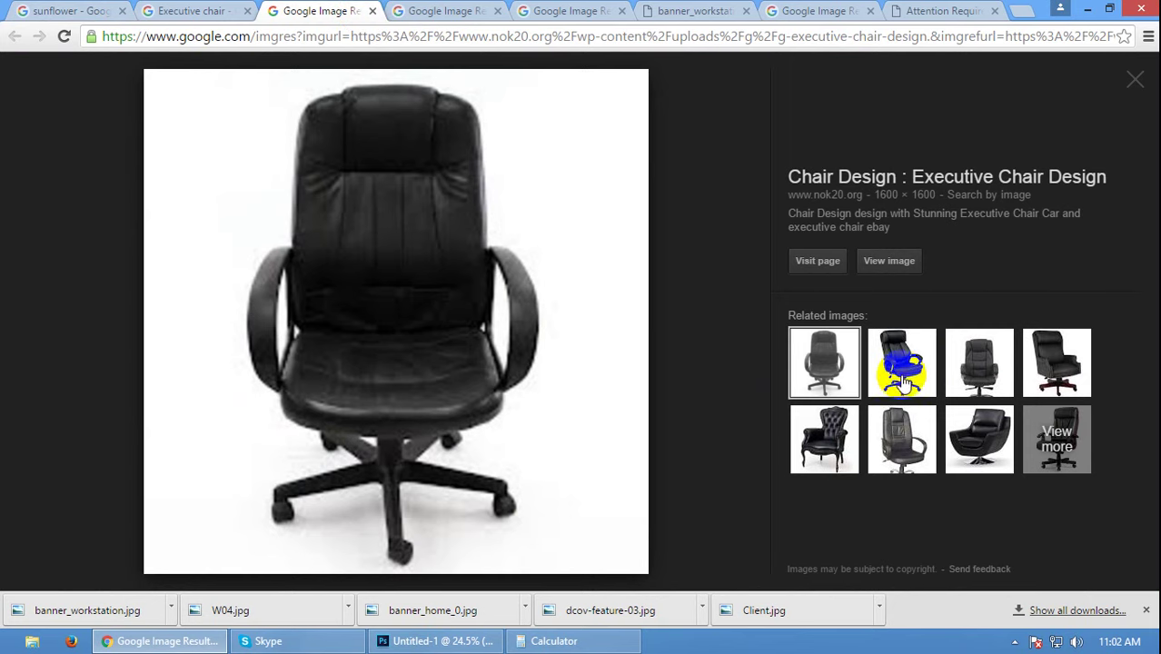
{"action": "left_click", "coordinate": [924, 425]}
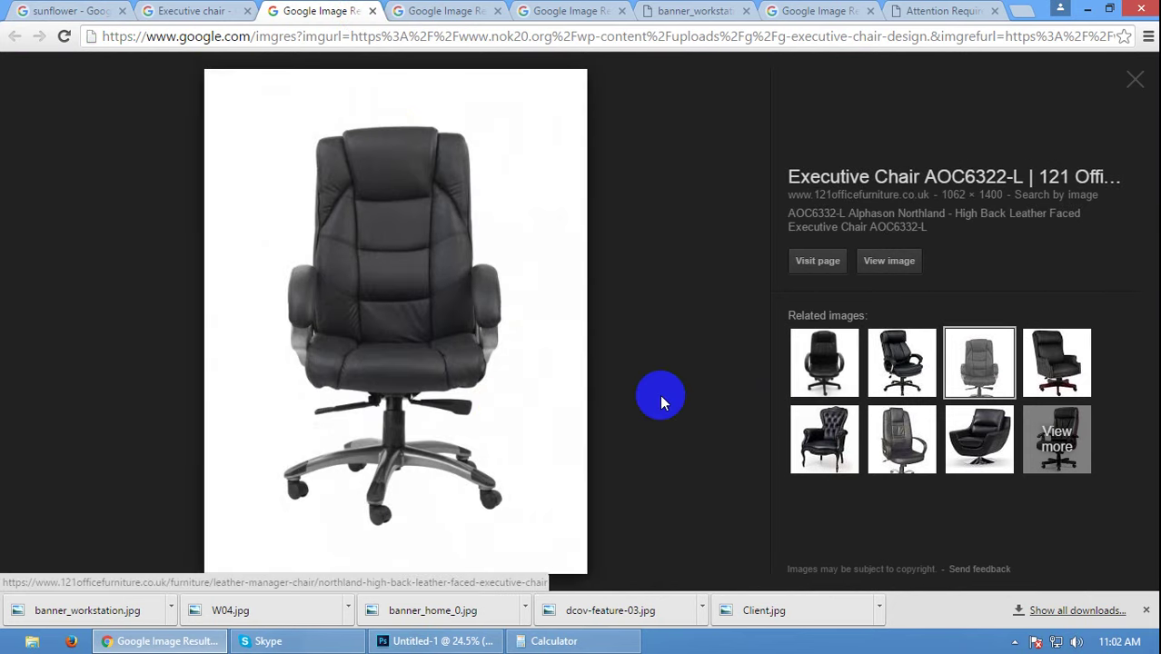
{"action": "left_click", "coordinate": [888, 261]}
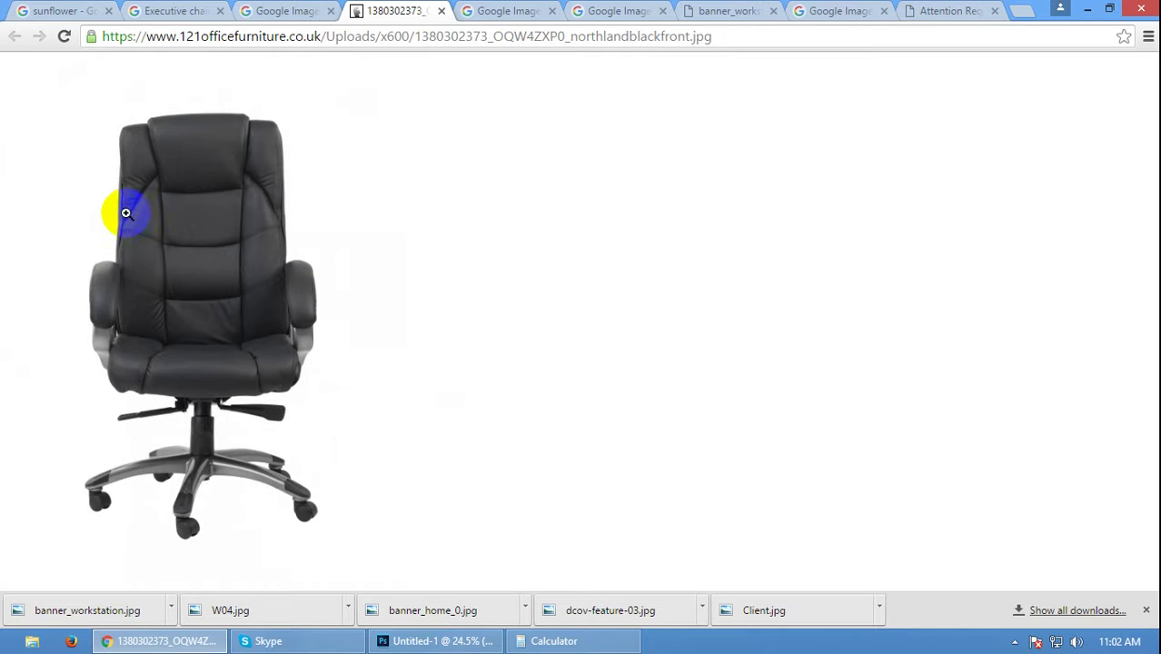
{"action": "right_click", "coordinate": [125, 216]}
{"action": "left_click", "coordinate": [188, 247]}
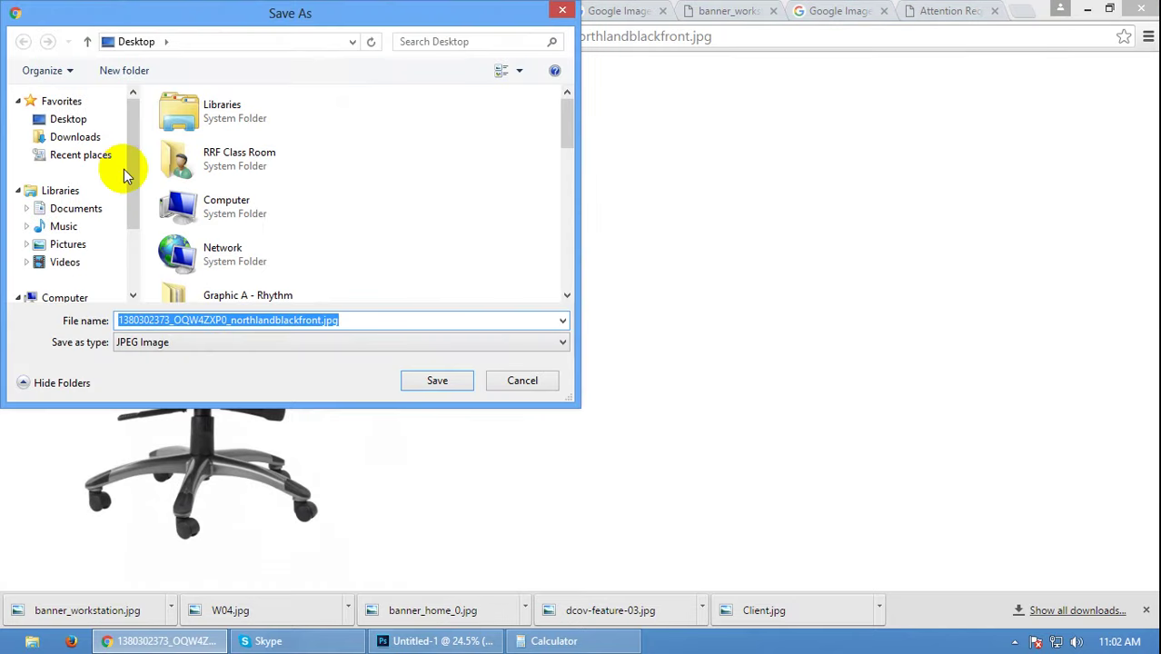
{"action": "left_click", "coordinate": [440, 389]}
- Open the downloaded chair JPG, copy it into Untitled-1, and move Layer 5 below the Big Shape group
{"action": "left_click", "coordinate": [436, 640]}
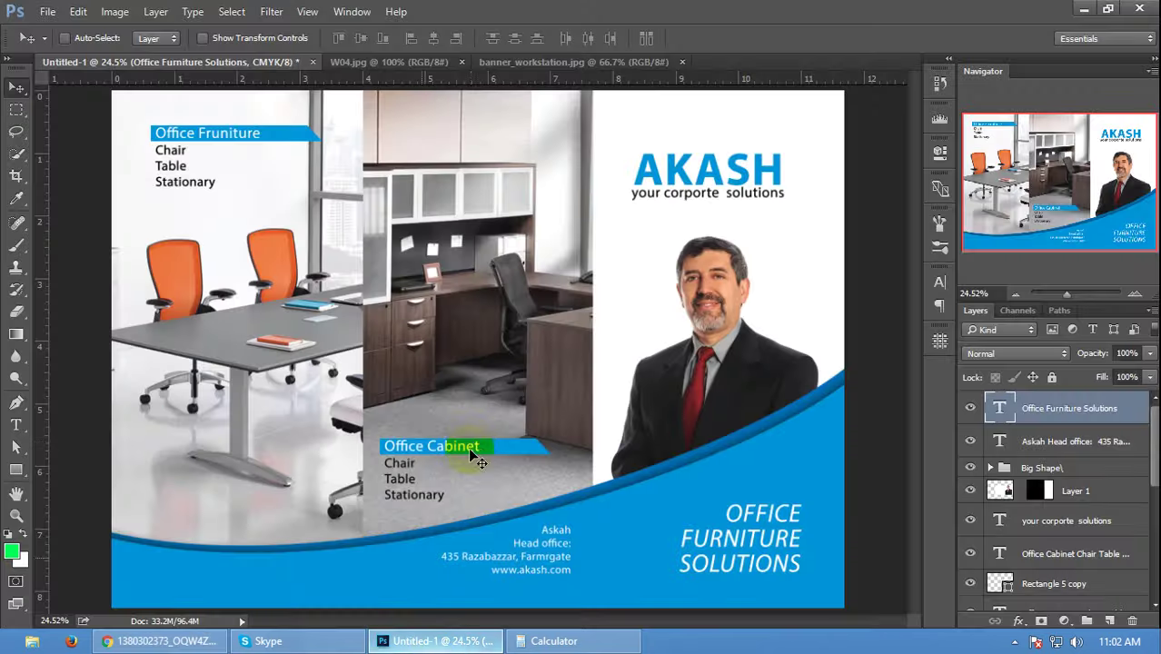
{"action": "key", "text": "ctrl+o"}
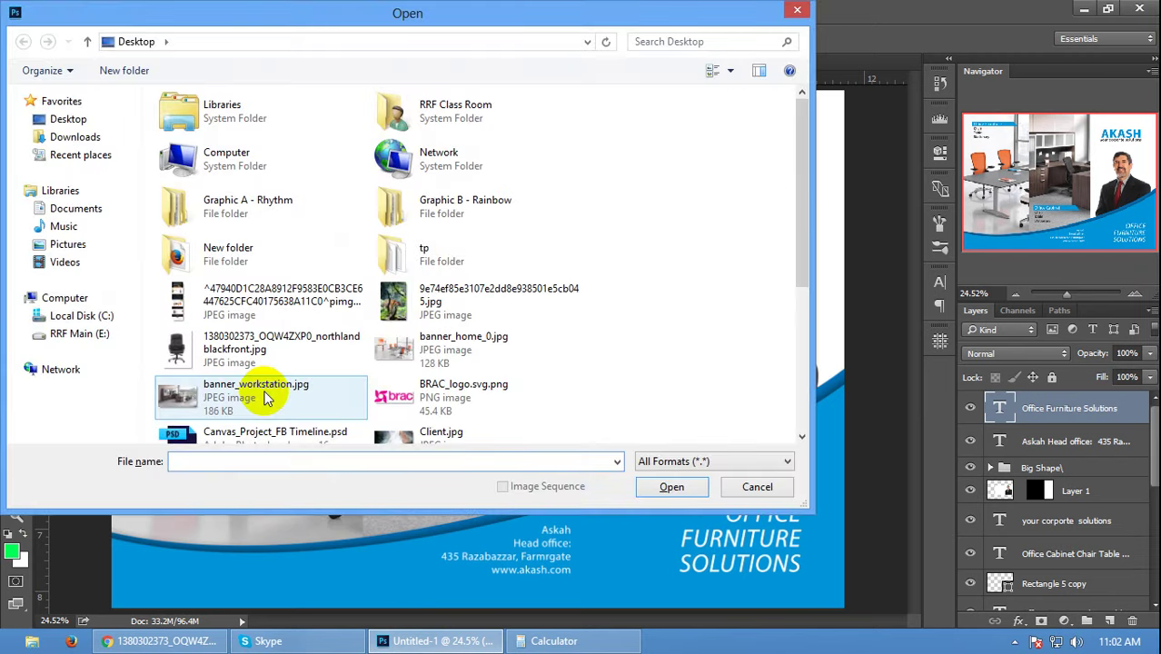
{"action": "double_click", "coordinate": [260, 353]}
{"action": "mouse_move", "coordinate": [424, 337]}
{"action": "left_mouse_down"}
{"action": "mouse_move", "coordinate": [168, 62]}
{"action": "mouse_move", "coordinate": [758, 338]}
{"action": "left_mouse_up"}
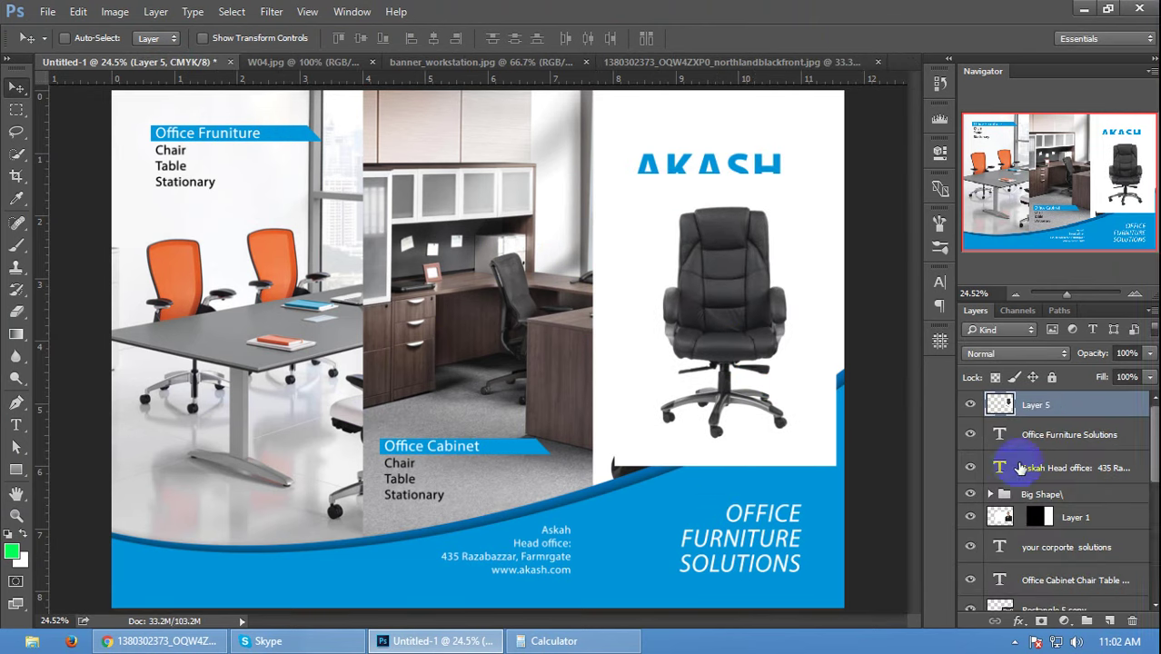
{"action": "left_click_drag", "start_coordinate": [1019, 467], "coordinate": [1037, 485]}
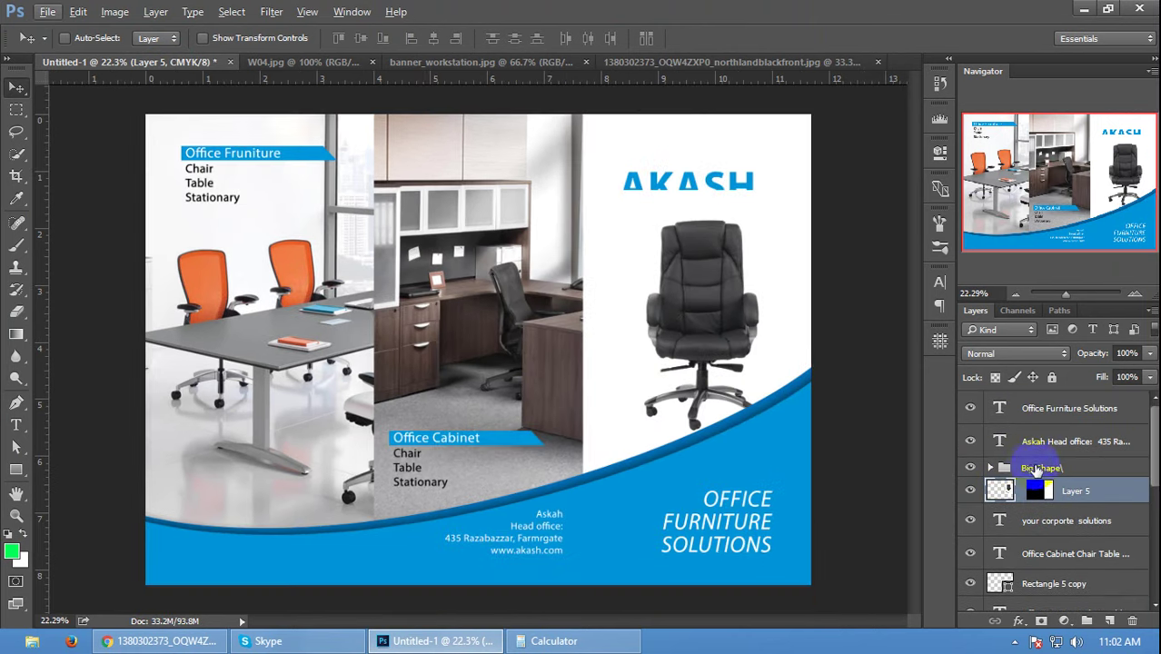
- Nudge the chair left and restack Layer 5 just above Group 2
{"action": "left_click_drag", "start_coordinate": [678, 300], "coordinate": [717, 325]}
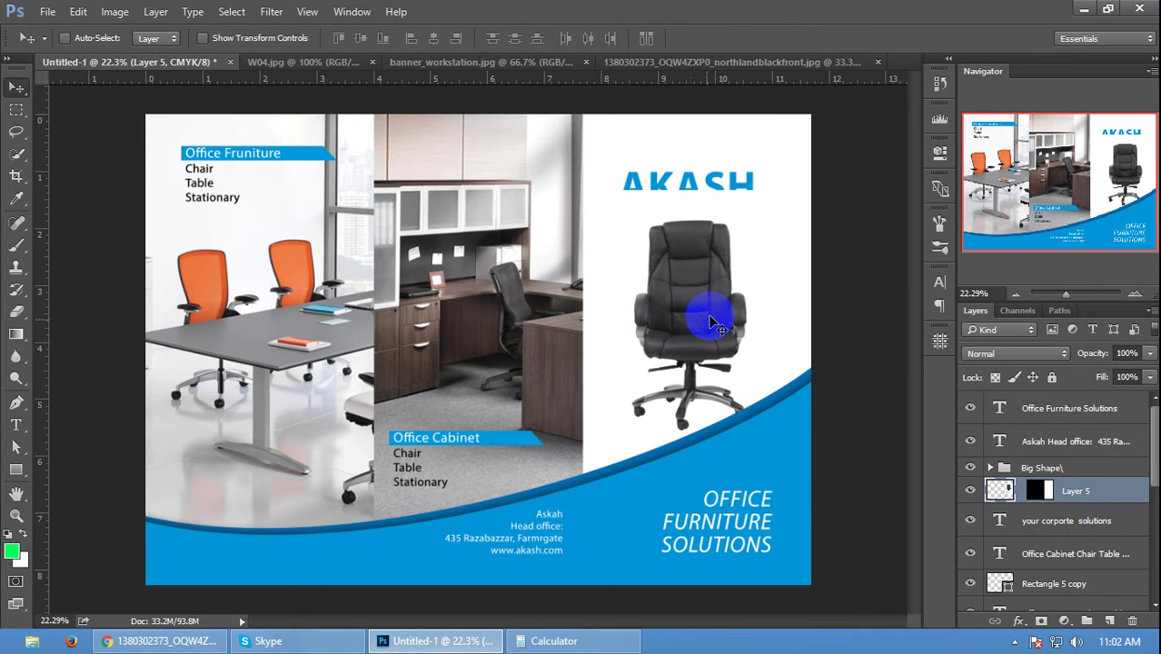
{"action": "key", "text": "ctrl+bracketleft"}
{"action": "key", "text": "ctrl+bracketleft"}
{"action": "key", "text": "ctrl+bracketleft"}
{"action": "key", "text": "ctrl+bracketleft"}
{"action": "key", "text": "ctrl+bracketleft"}
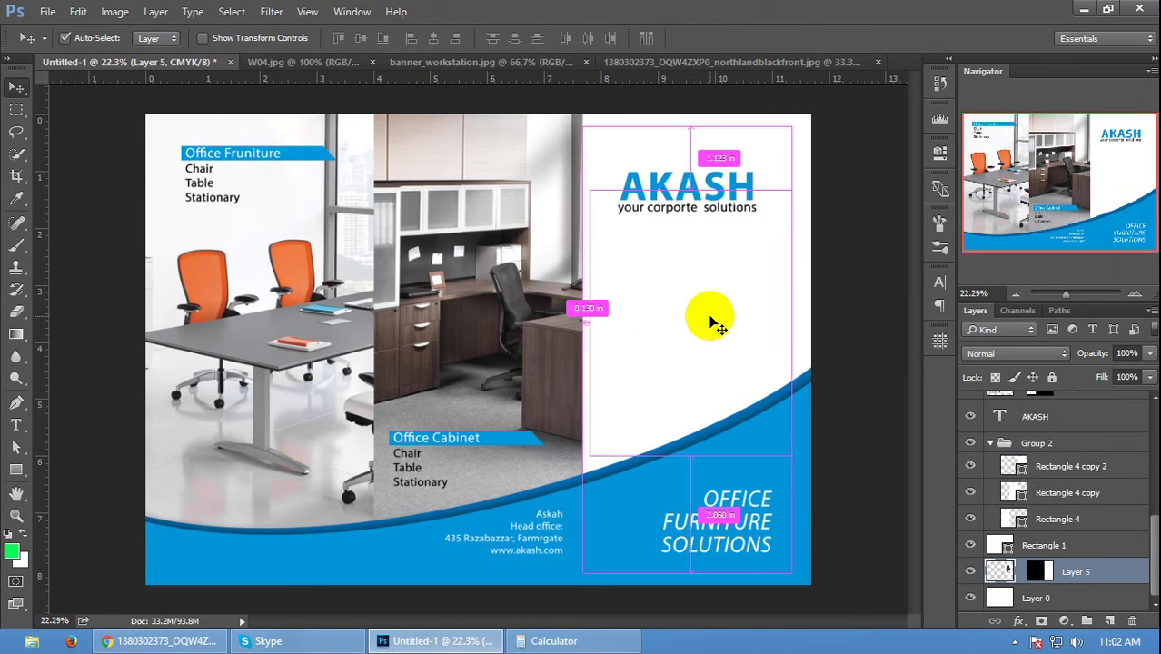
{"action": "key", "text": "ctrl+bracketright"}
{"action": "key", "text": "ctrl+bracketright"}
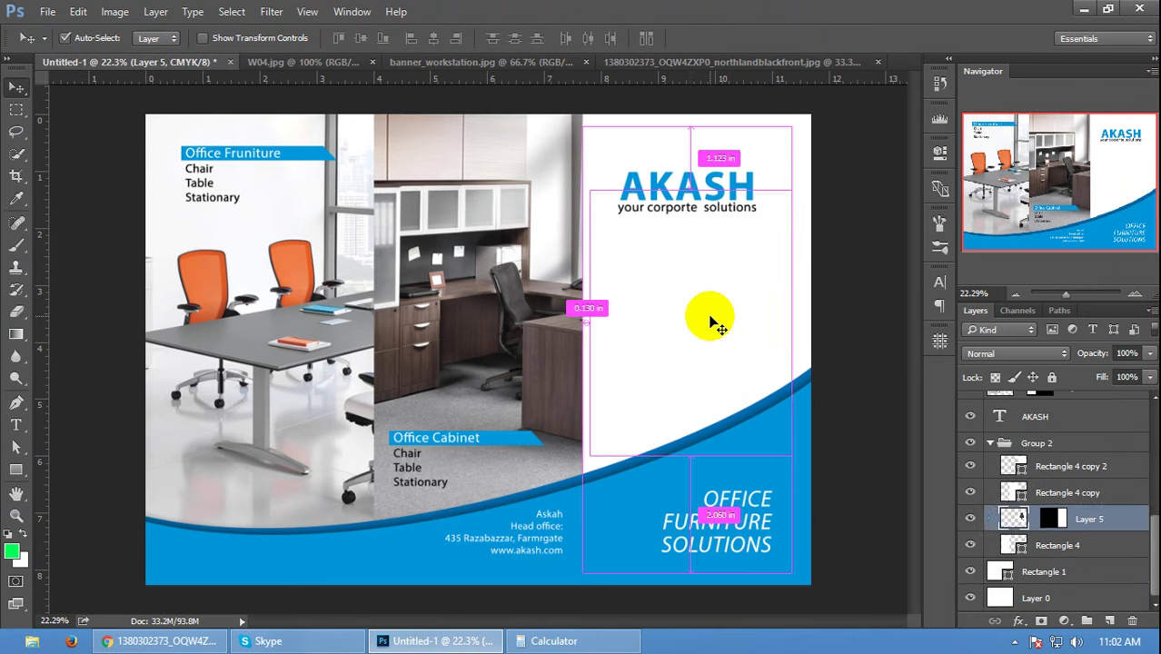
{"action": "key", "text": "ctrl+bracketright"}
{"action": "key", "text": "ctrl+bracketright"}
{"action": "key", "text": "ctrl+bracketright"}
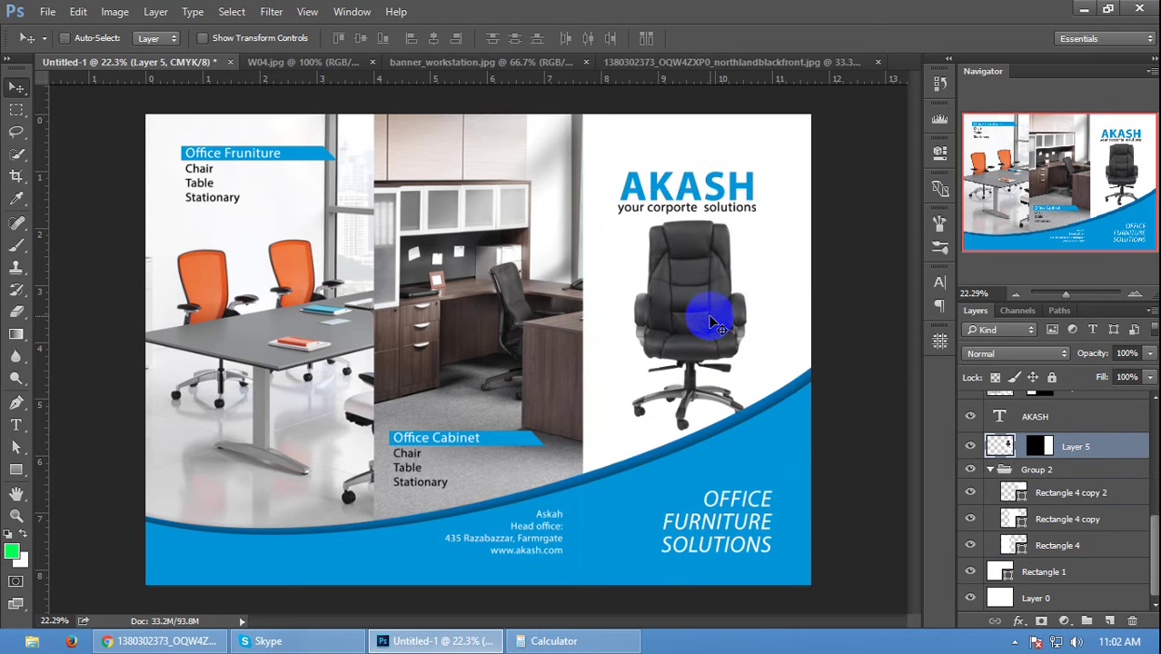
- Rescale the chair to fit the right panel and select the panel's outline
{"action": "key", "text": "ctrl+t"}
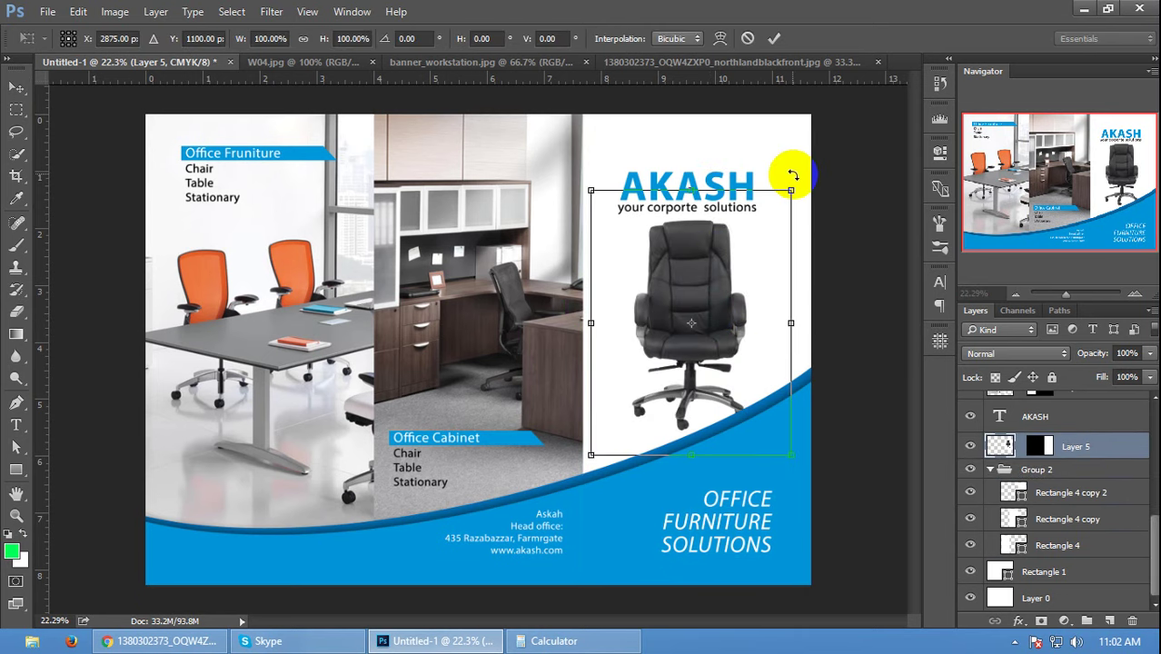
{"action": "left_click_drag", "start_coordinate": [790, 190], "coordinate": [837, 151]}
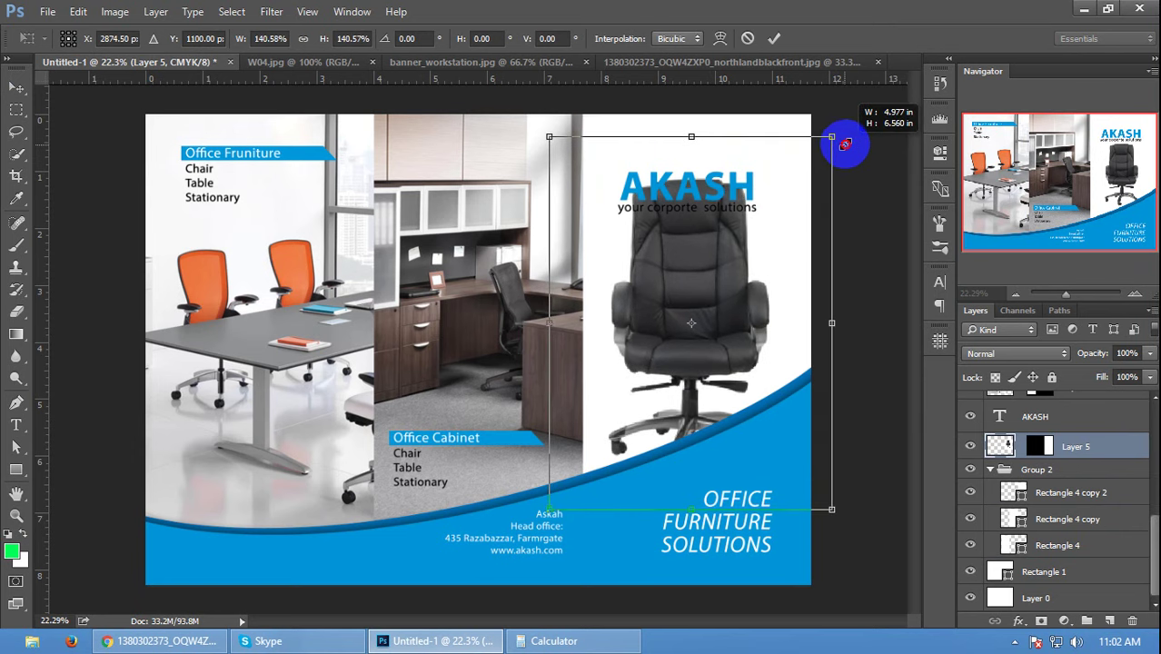
{"action": "left_click_drag", "start_coordinate": [838, 150], "coordinate": [849, 116]}
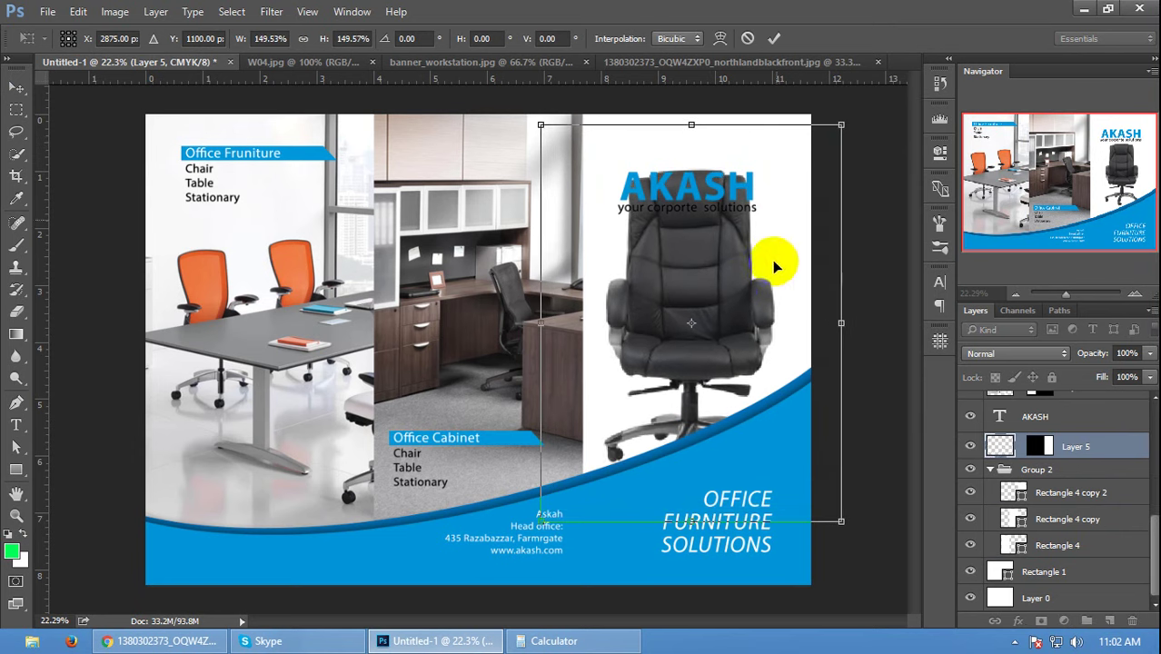
{"action": "left_click_drag", "start_coordinate": [741, 259], "coordinate": [734, 225]}
{"action": "left_click_drag", "start_coordinate": [840, 474], "coordinate": [797, 456]}
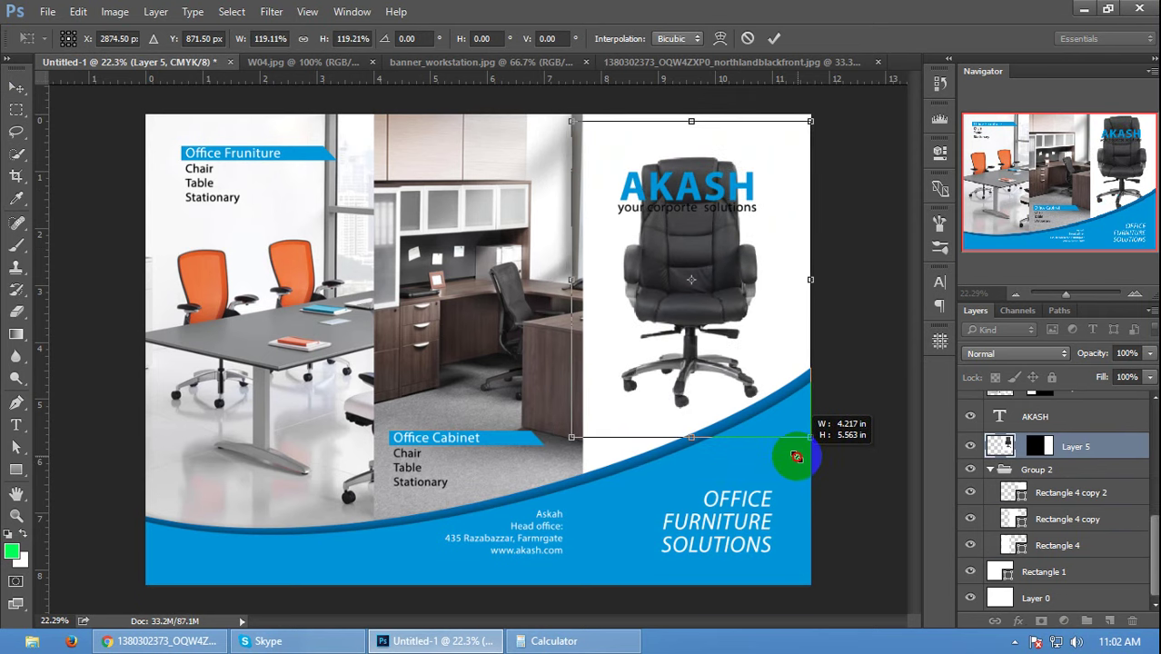
{"action": "double_click", "coordinate": [691, 364]}
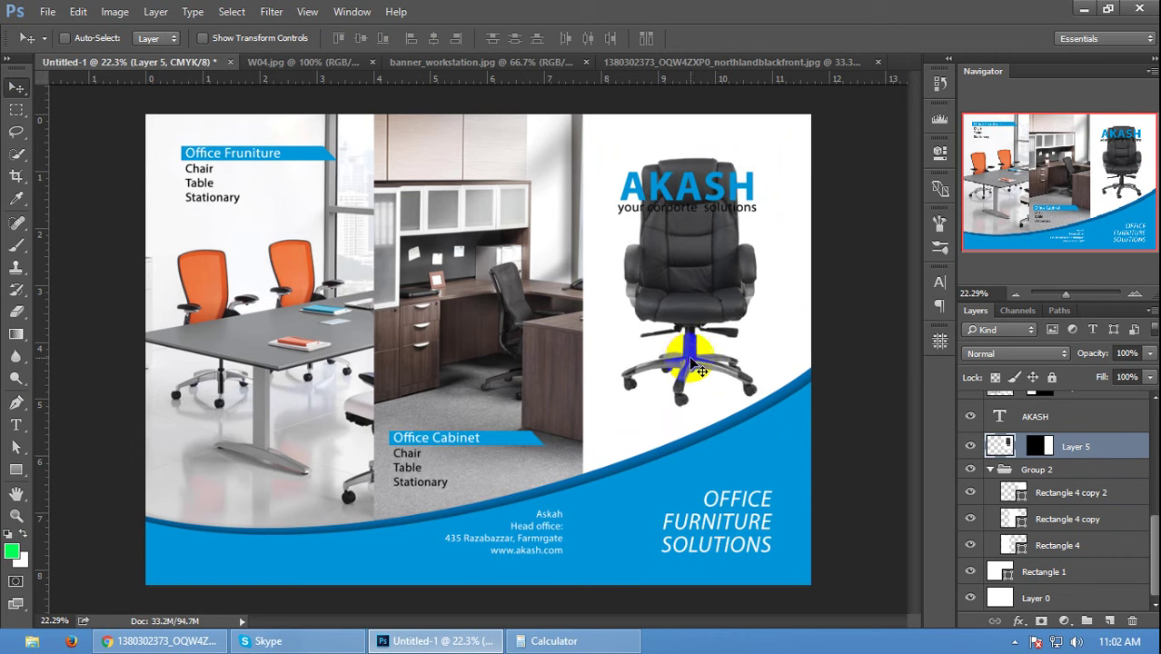
{"action": "left_click", "coordinate": [981, 446]}
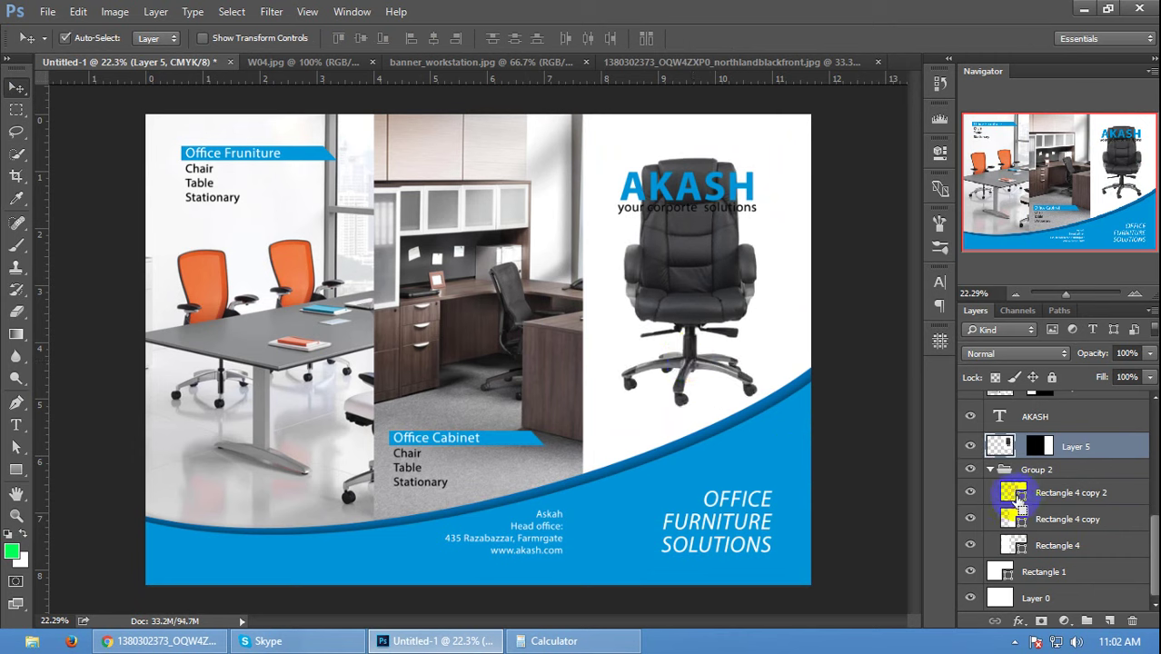
{"action": "left_click", "coordinate": [1014, 493], "text": "ctrl"}
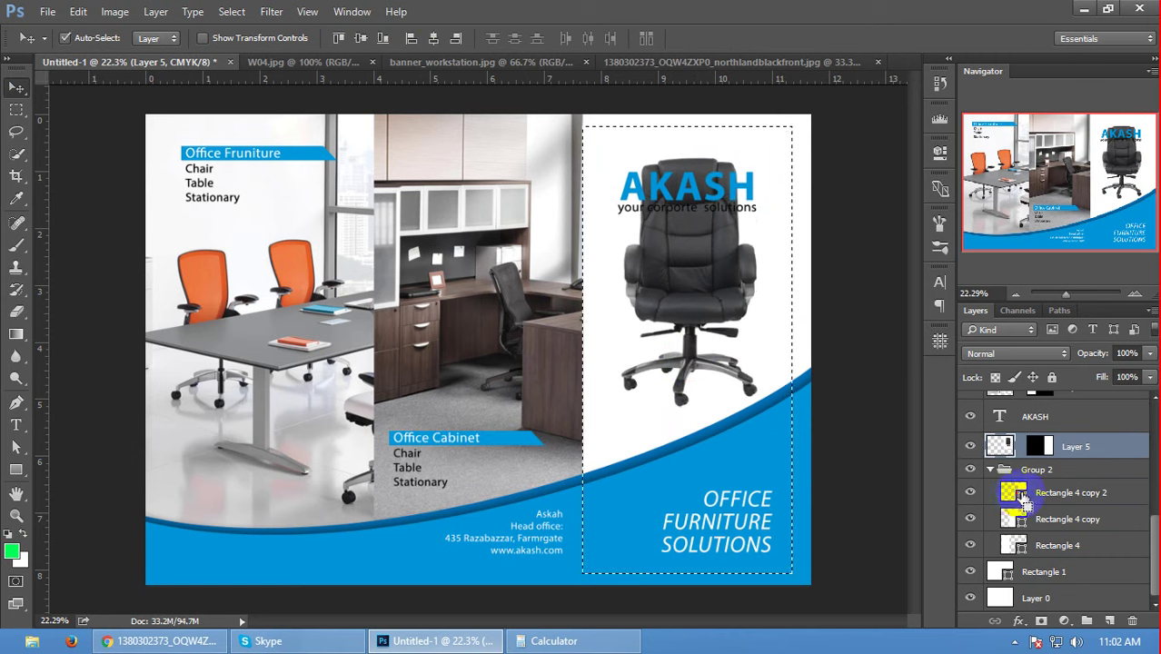
- Centre the chair horizontally in the panel and hide the Office Furniture Solutions title
{"action": "left_click", "coordinate": [435, 39]}
{"action": "key", "text": "ctrl+d"}
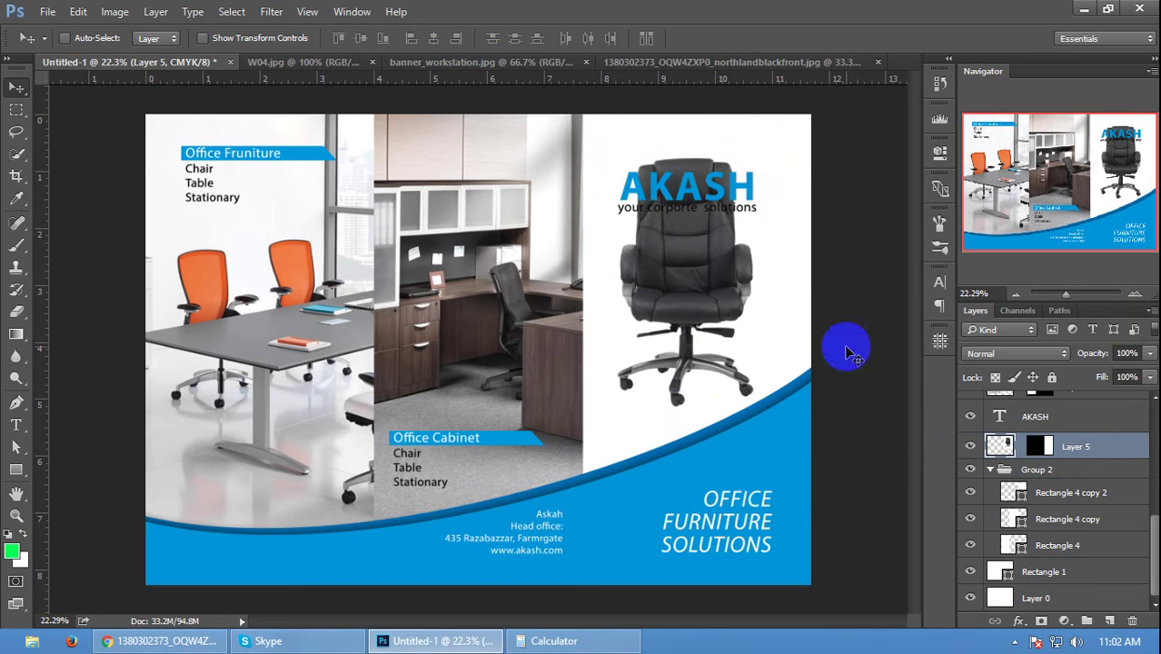
{"action": "left_click", "coordinate": [990, 469]}
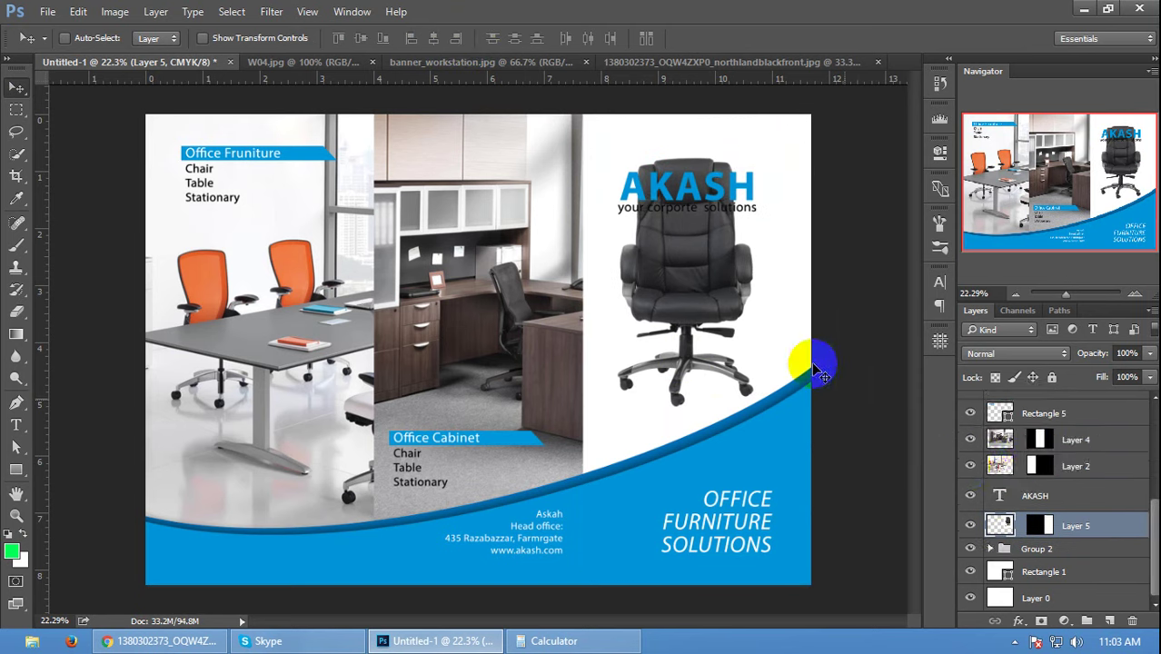
{"action": "left_click", "coordinate": [750, 505], "text": "ctrl"}
{"action": "left_click", "coordinate": [998, 416]}
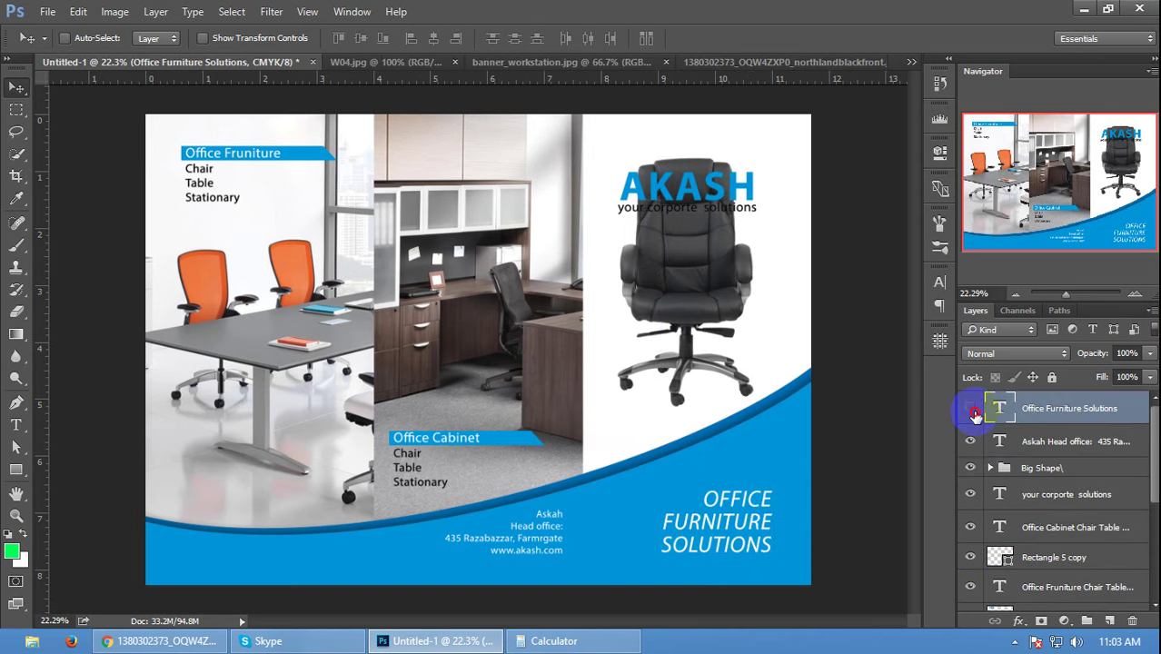
- Move the AKASH heading and its tagline down into the blue band
{"action": "left_click", "coordinate": [695, 188], "text": "ctrl"}
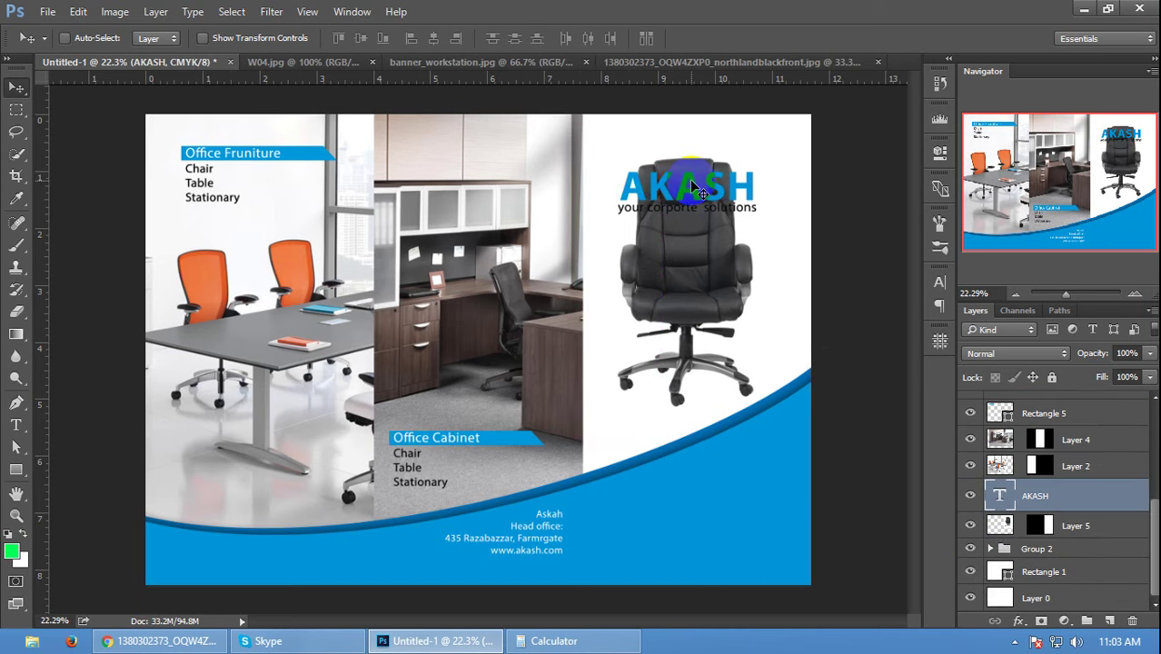
{"action": "left_click", "coordinate": [706, 216], "text": "ctrl"}
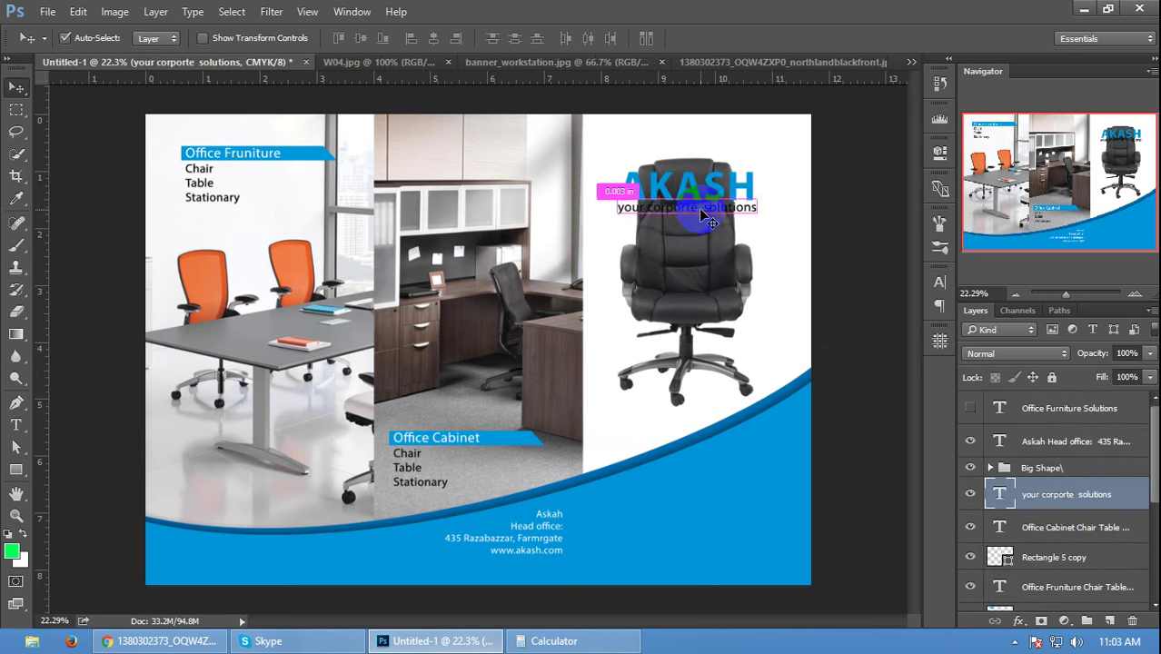
{"action": "left_click", "coordinate": [743, 191]}
{"action": "left_click_drag", "start_coordinate": [743, 207], "coordinate": [823, 506]}
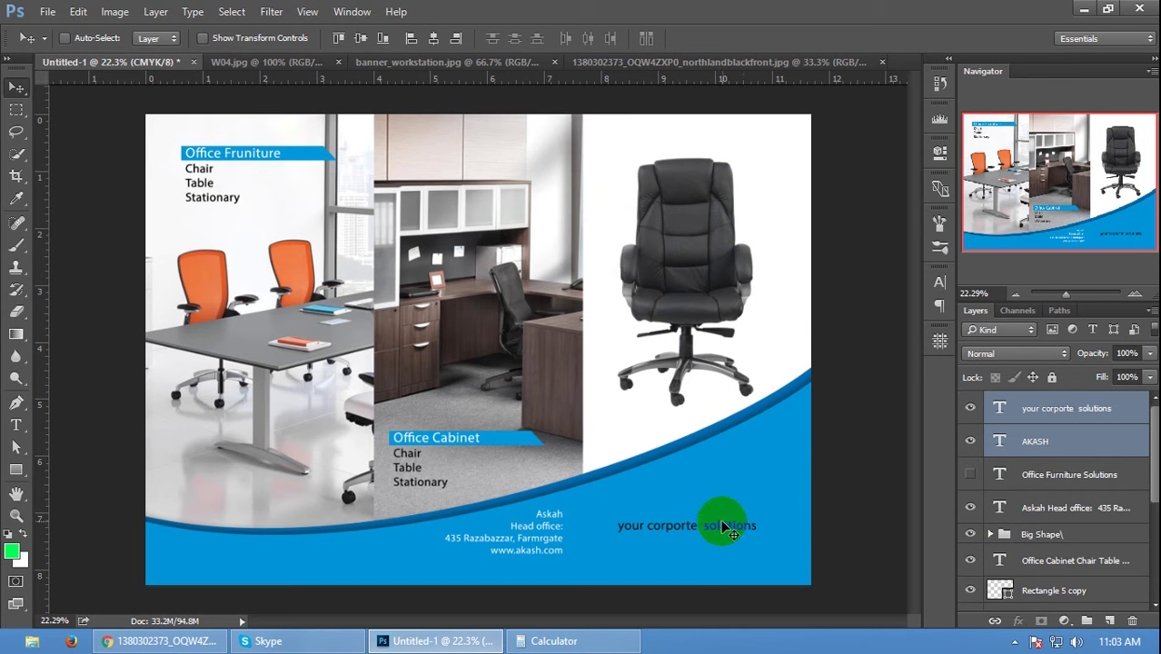
{"action": "left_click_drag", "start_coordinate": [728, 525], "coordinate": [730, 539]}
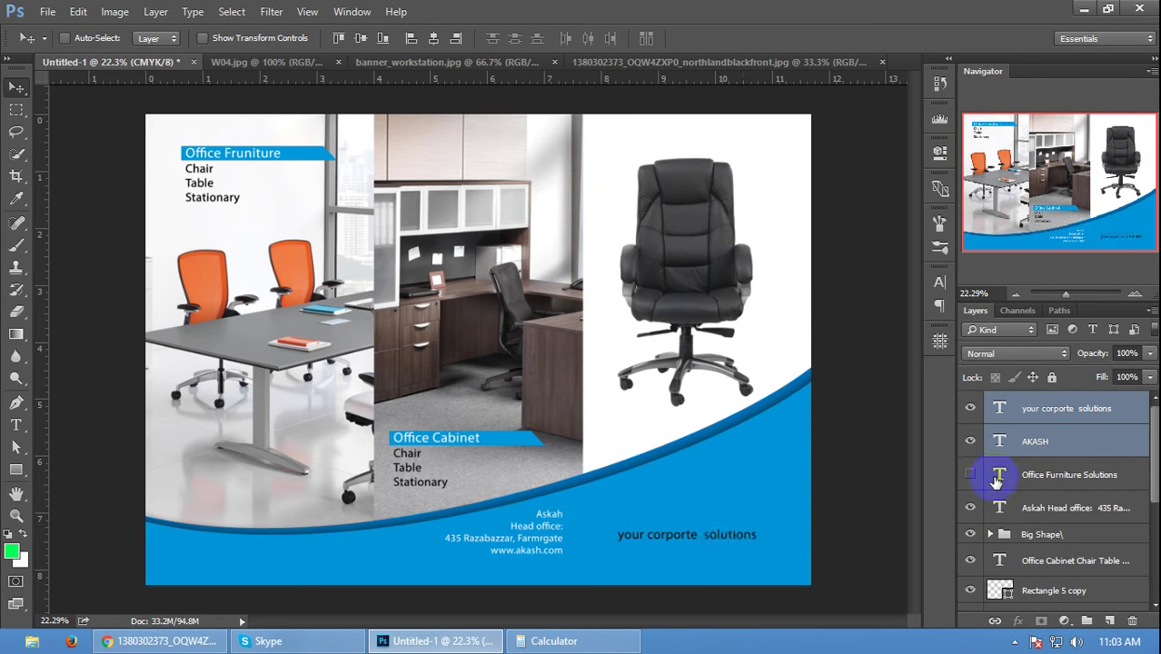
- Recolour the AKASH logo text white (ffffff) and commit the edit
{"action": "left_click", "coordinate": [999, 441]}
{"action": "key", "text": "t"}
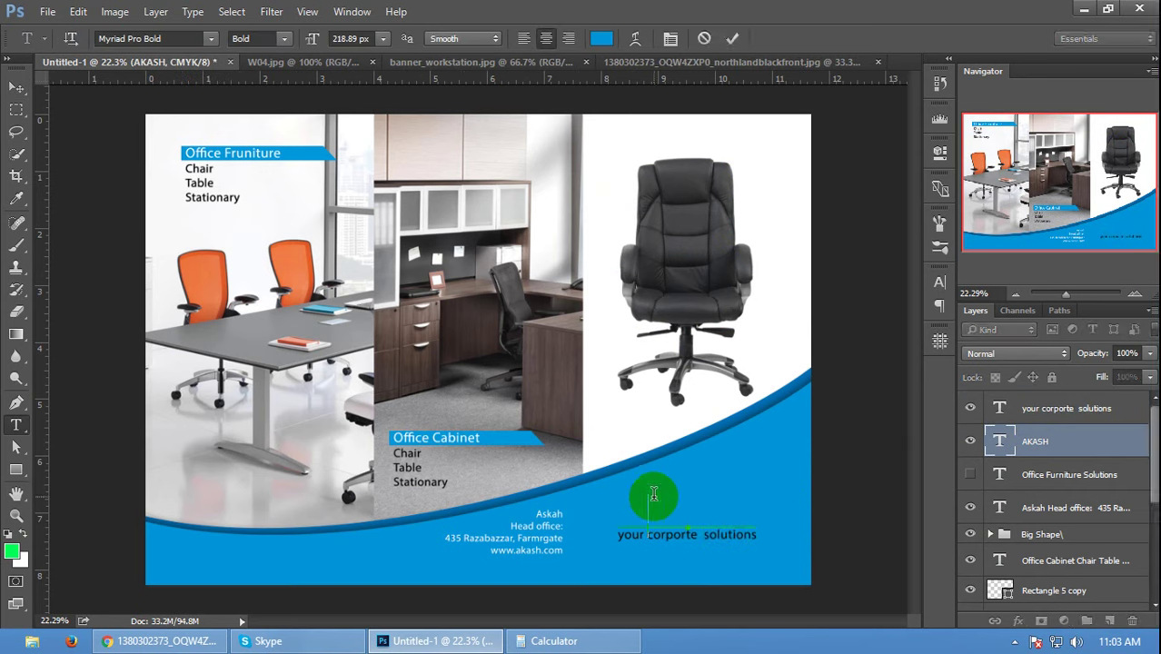
{"action": "triple_click", "coordinate": [645, 504]}
{"action": "left_click", "coordinate": [602, 39]}
{"action": "left_click_drag", "start_coordinate": [789, 374], "coordinate": [552, 186]}
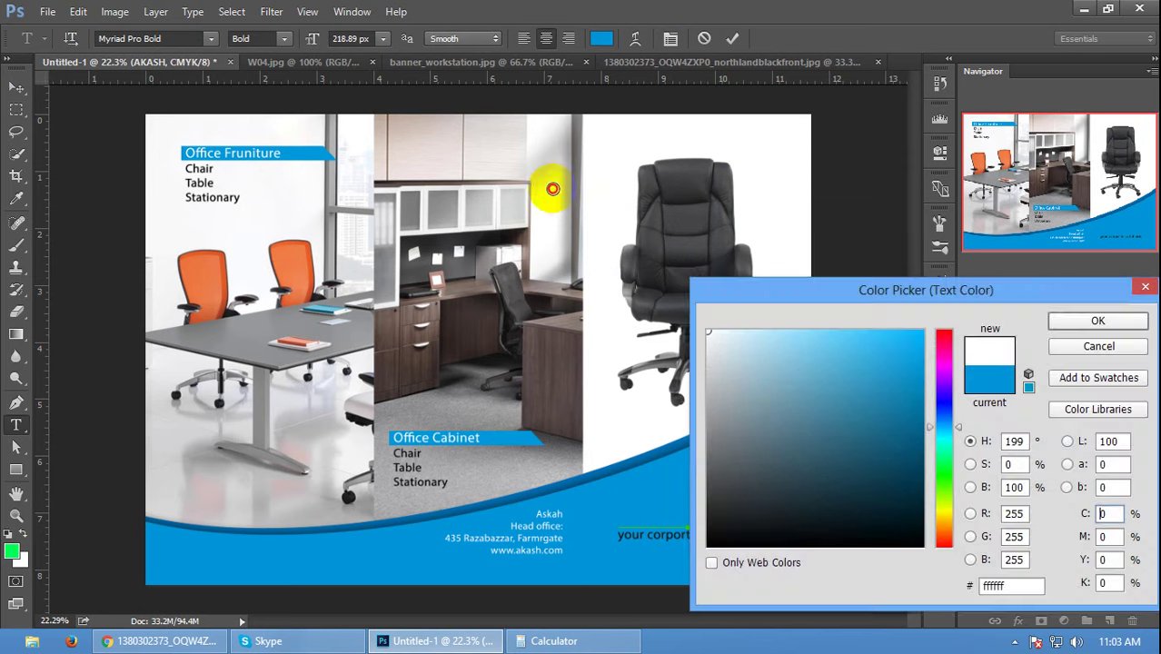
{"action": "left_click", "coordinate": [1090, 320]}
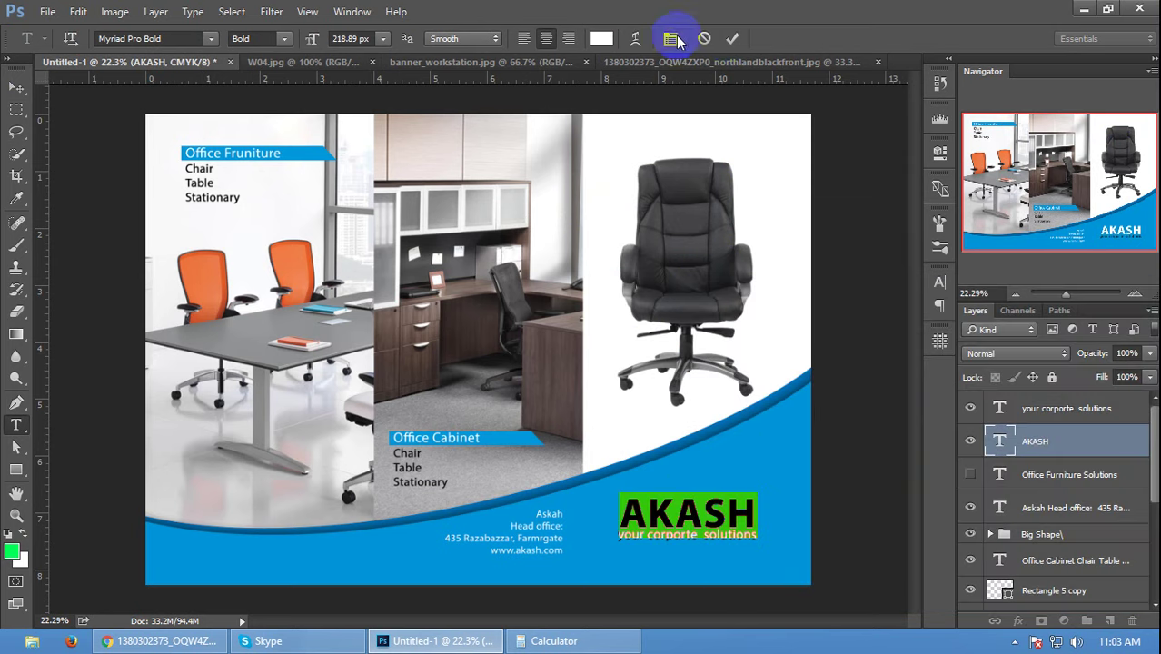
{"action": "left_click", "coordinate": [732, 38]}
{"action": "left_click", "coordinate": [17, 86]}
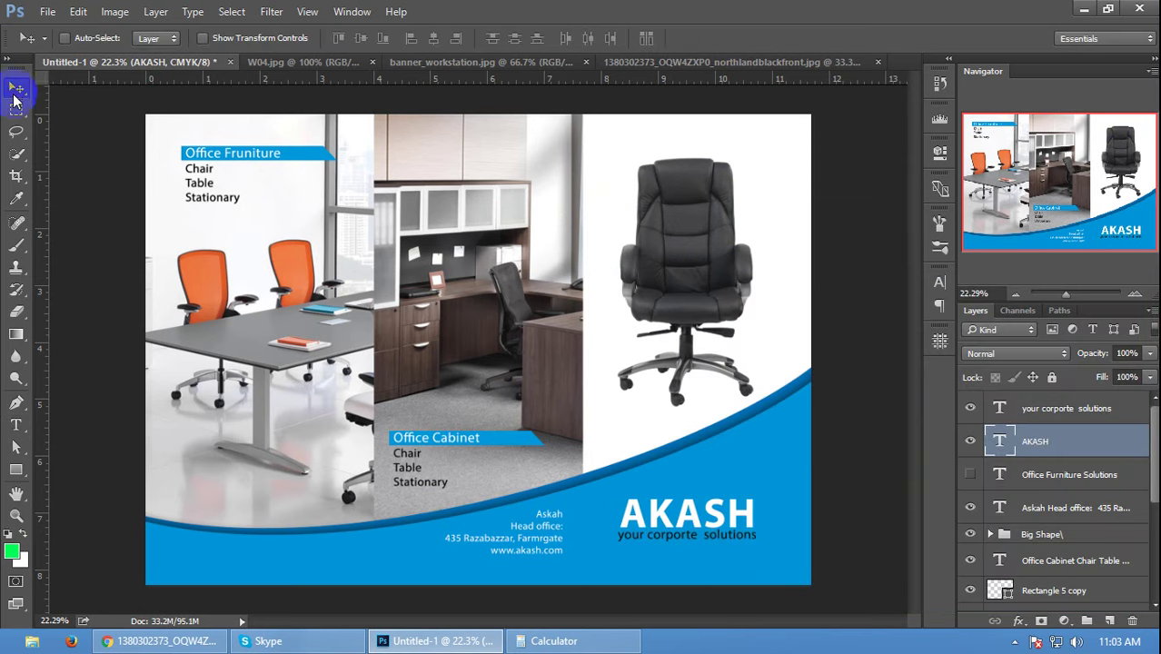
{"action": "left_click", "coordinate": [698, 311]}
- Nudge the chair right and up and enlarge it to about 106%, then hide guides
{"action": "left_click_drag", "start_coordinate": [699, 301], "coordinate": [709, 307]}
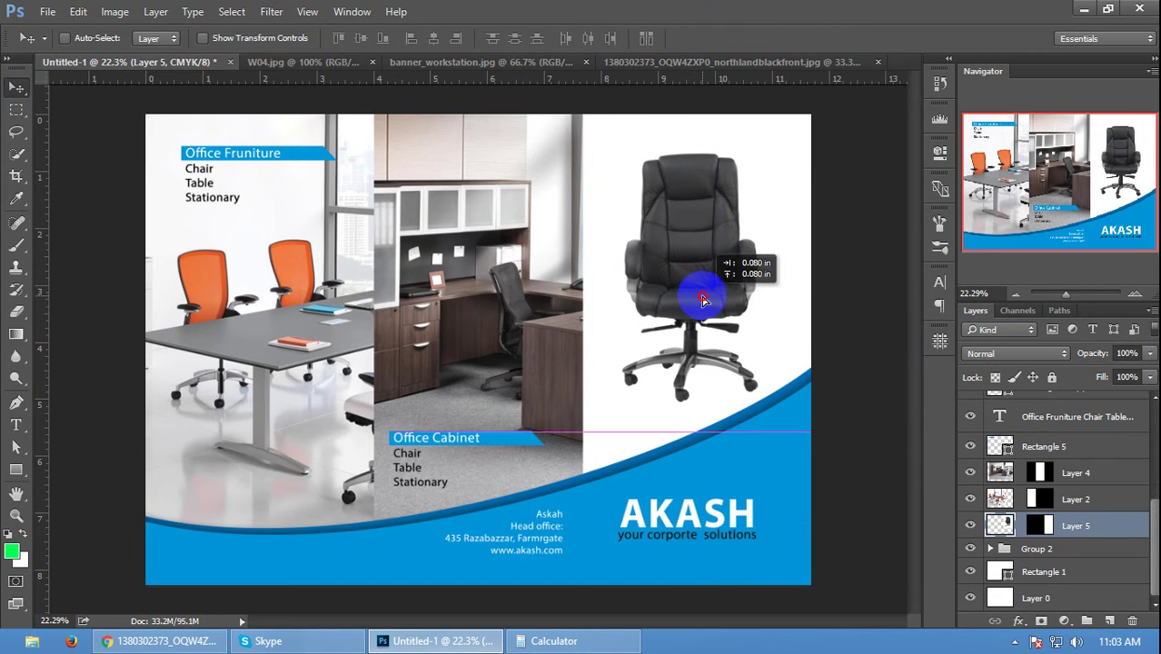
{"action": "key", "text": "ctrl+semicolon"}
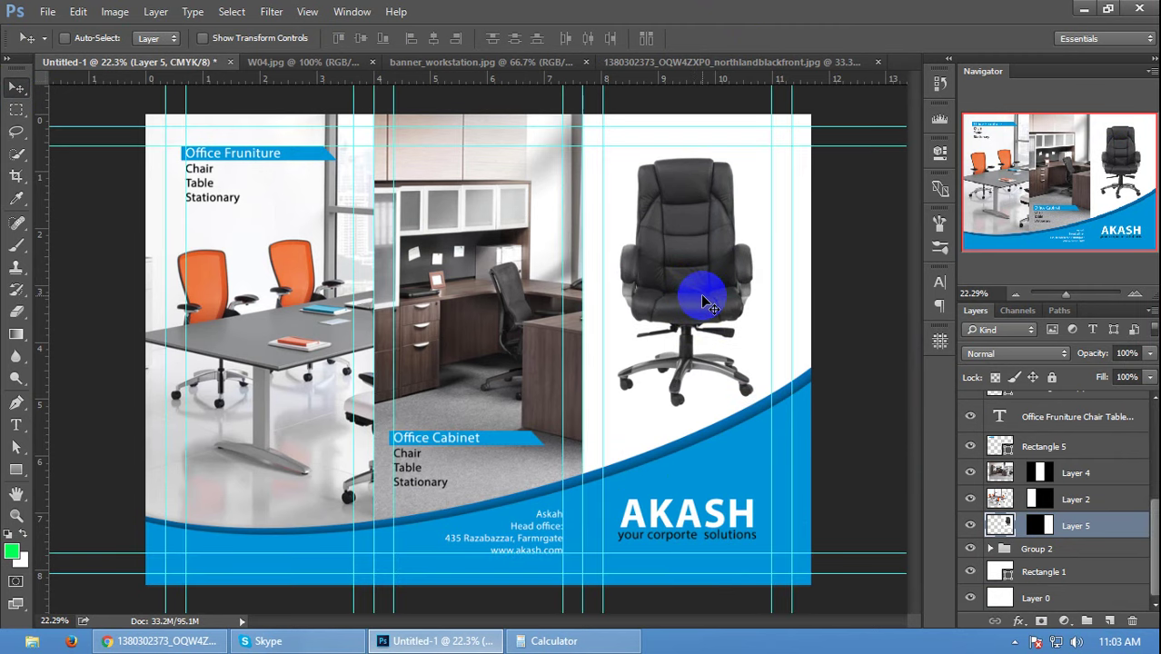
{"action": "key", "text": "Right"}
{"action": "key", "text": "Right"}
{"action": "key", "text": "Right"}
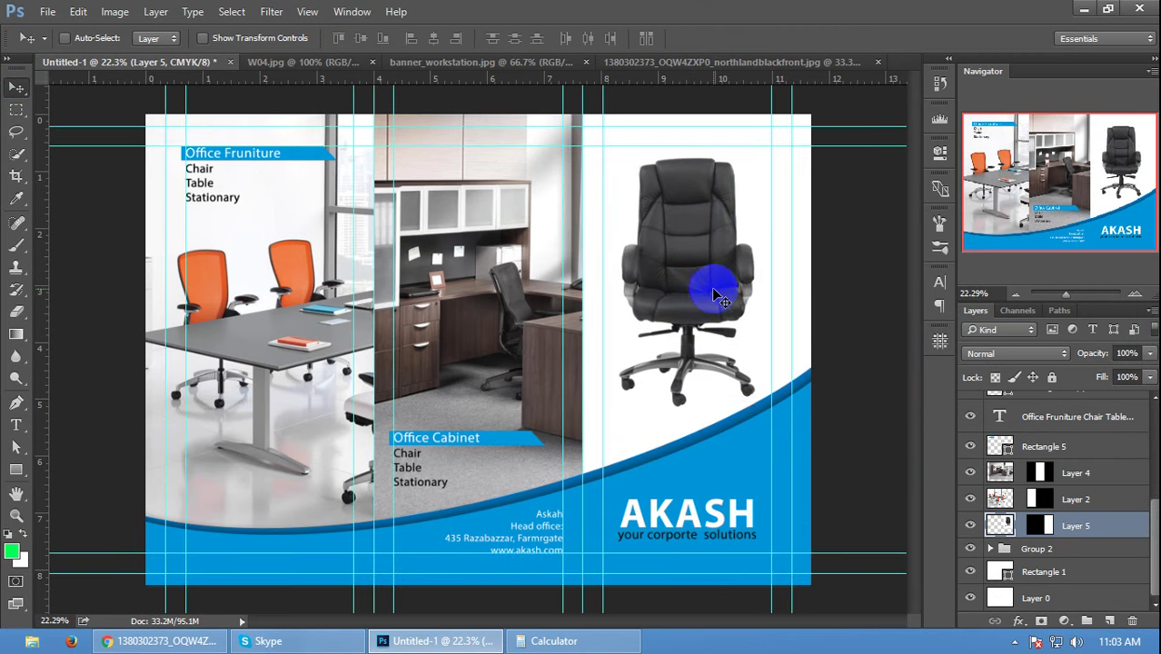
{"action": "key", "text": "Right"}
{"action": "key", "text": "Right"}
{"action": "key", "text": "Right"}
{"action": "key", "text": "ctrl+t"}
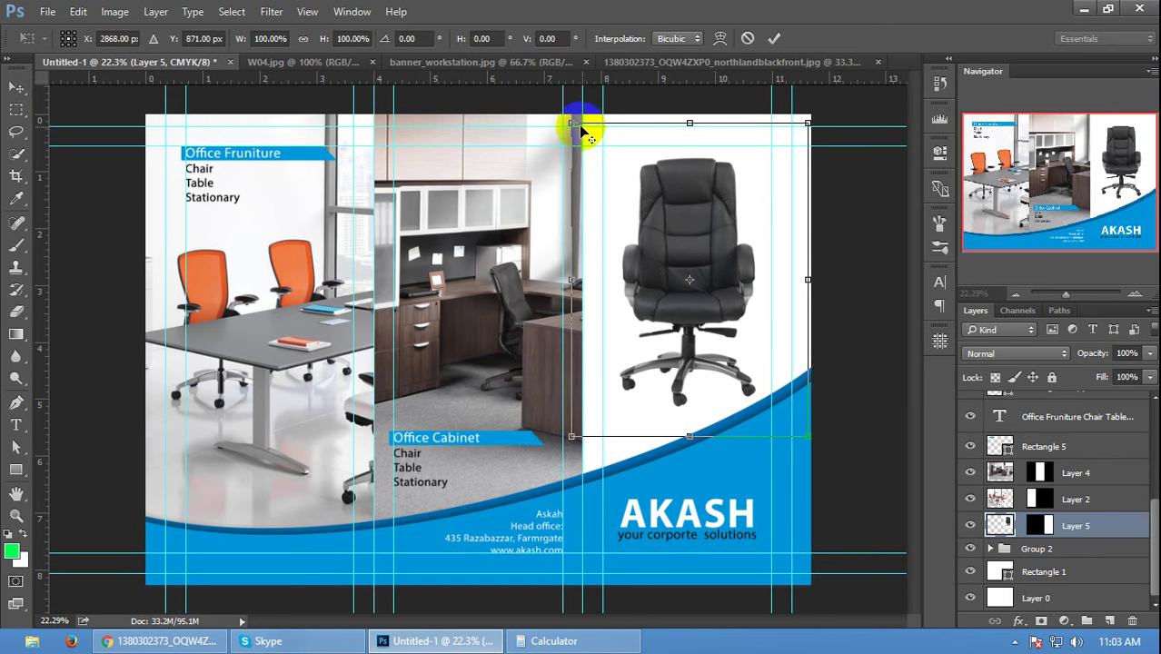
{"action": "mouse_move", "coordinate": [570, 120]}
{"action": "left_mouse_down"}
{"action": "mouse_move", "coordinate": [553, 108]}
{"action": "mouse_move", "coordinate": [564, 113]}
{"action": "left_mouse_up"}
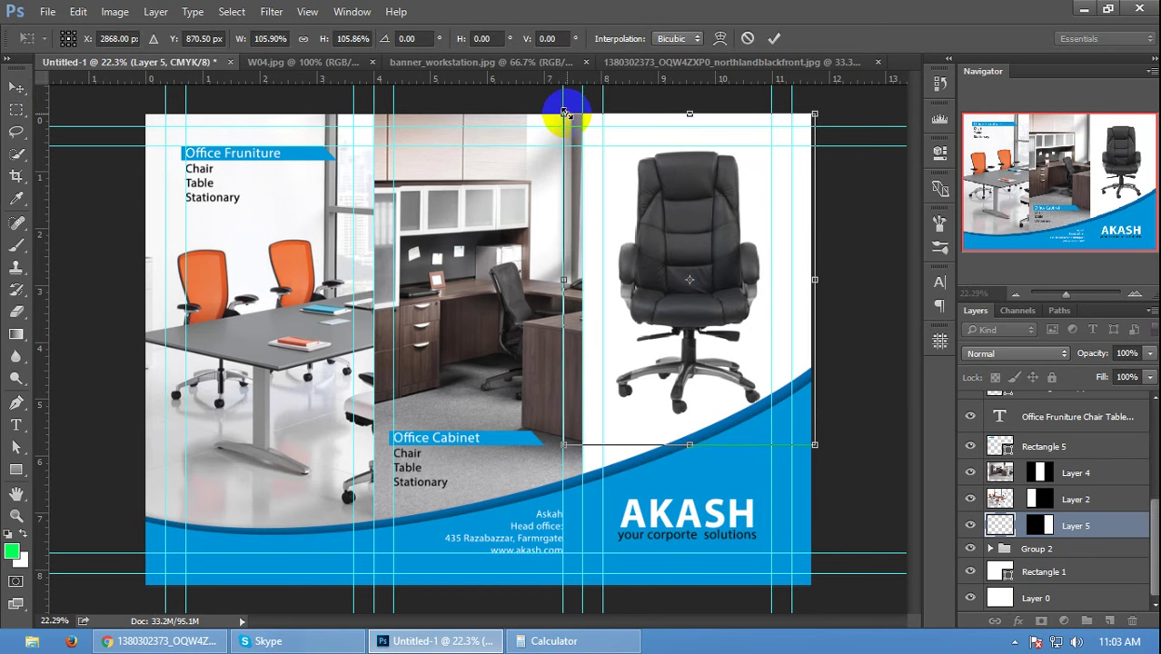
{"action": "key", "text": "Up"}
{"action": "key", "text": "Up"}
{"action": "key", "text": "Up"}
{"action": "key", "text": "Up"}
{"action": "key", "text": "Up"}
{"action": "key", "text": "Up"}
{"action": "key", "text": "Up"}
{"action": "key", "text": "Up"}
{"action": "key", "text": "Up"}
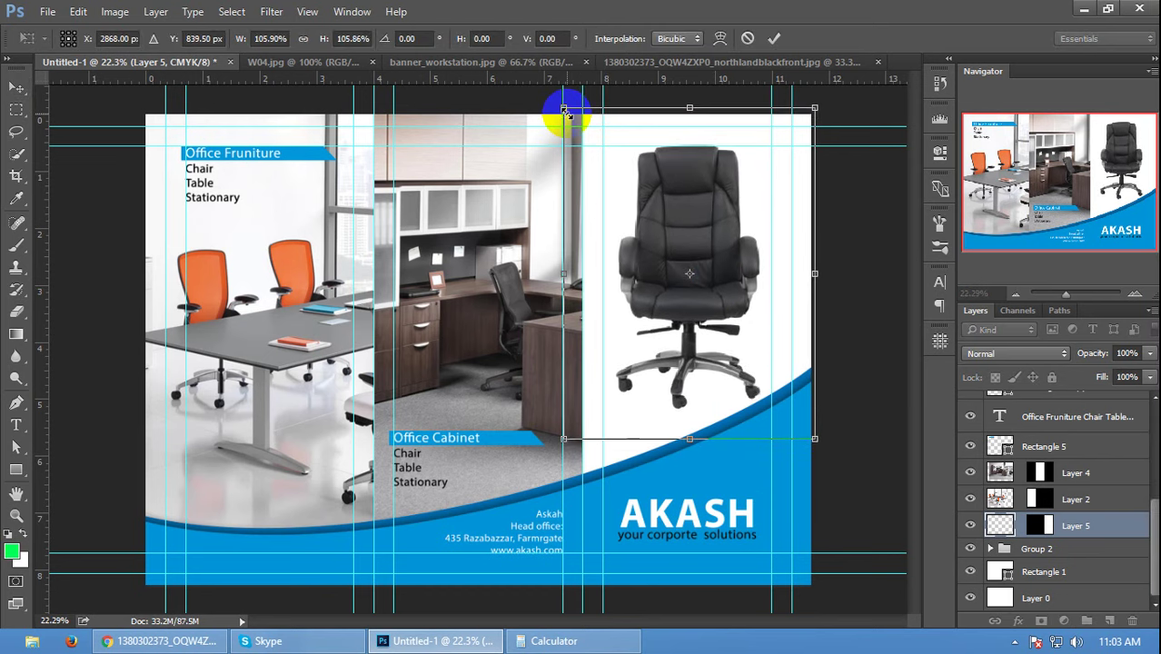
{"action": "key", "text": "Return"}
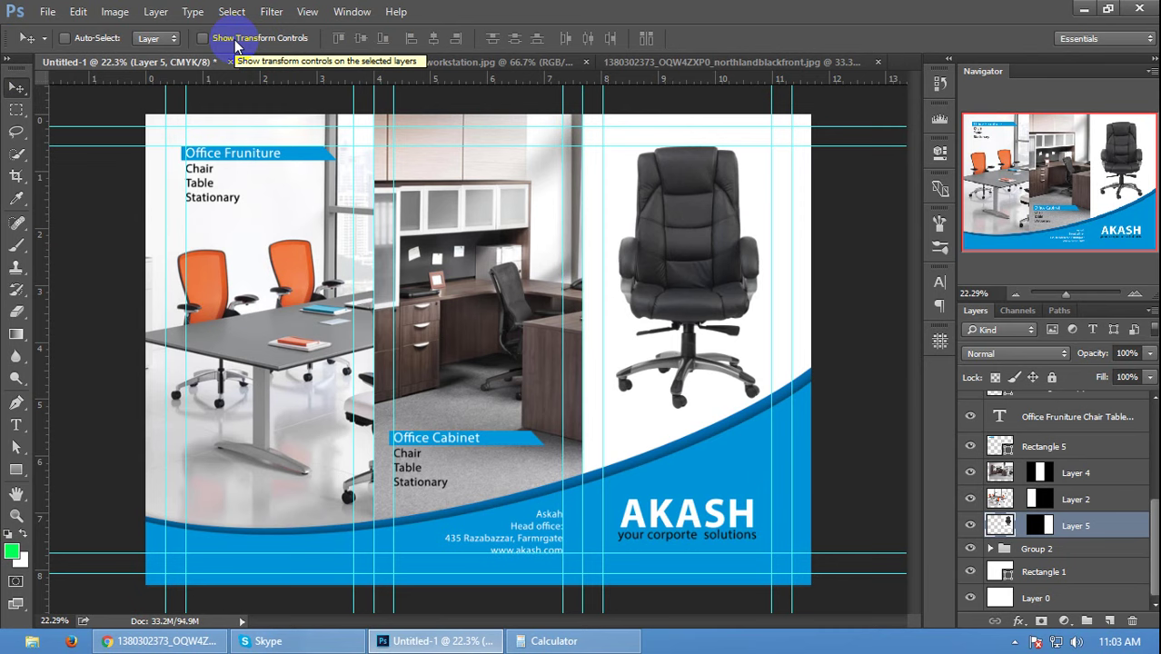
{"action": "key", "text": "ctrl+semicolon"}
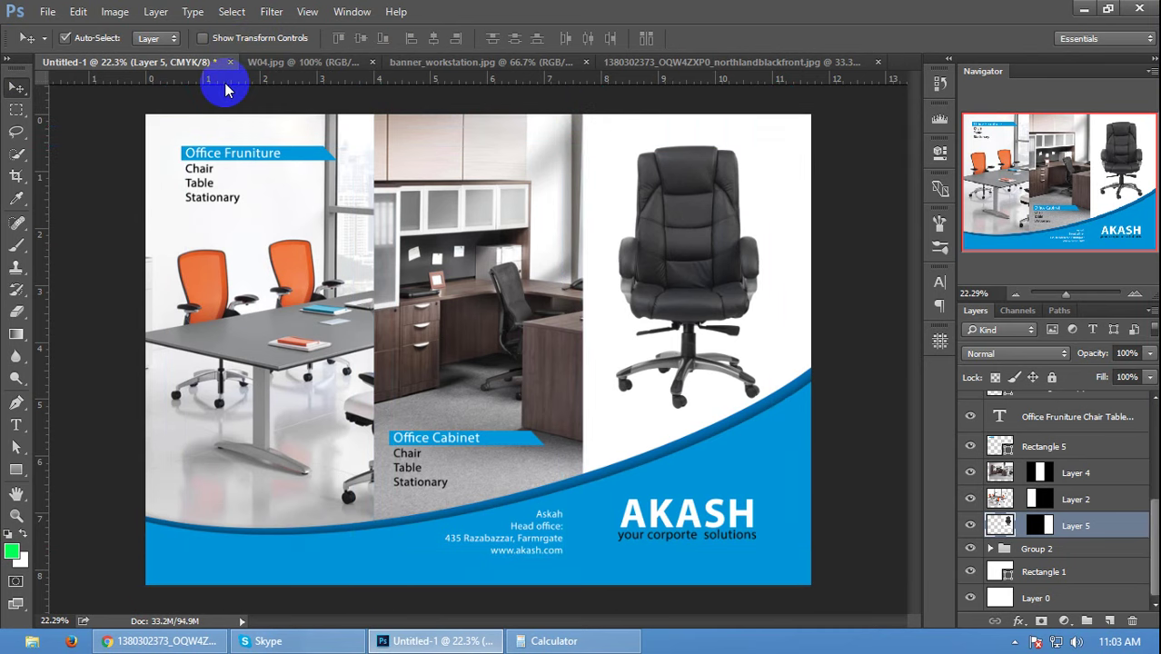
{"action": "scroll", "coordinate": [226, 89], "scroll_direction": "up", "scroll_amount": 1}
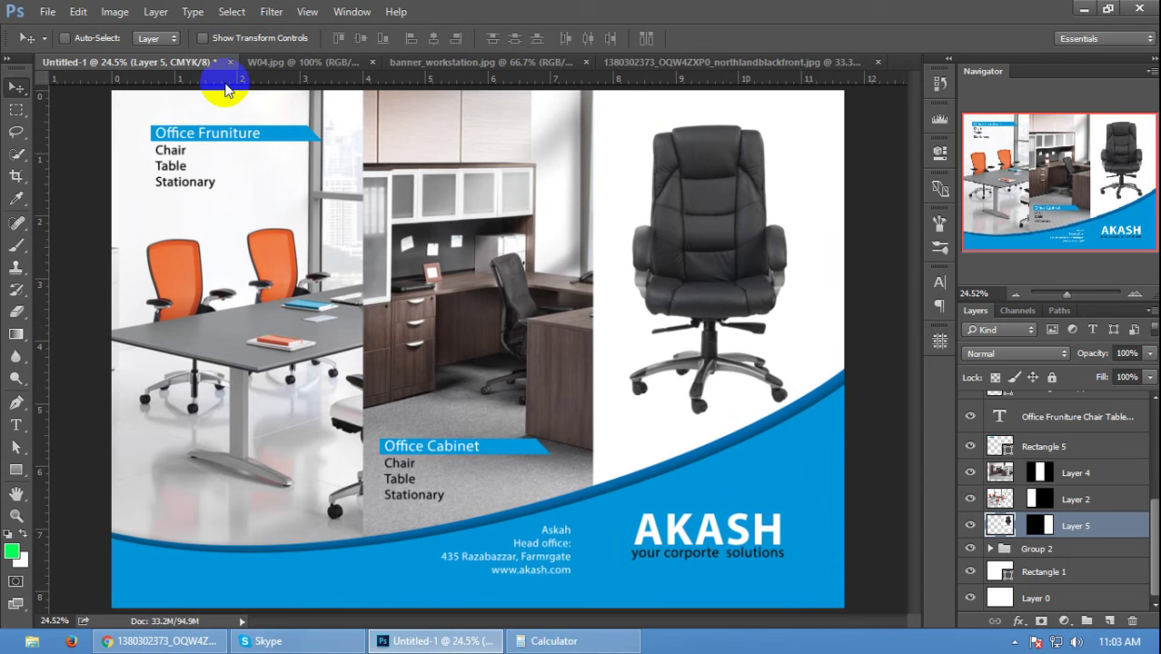
- Start a new white text layer over the chair photo at 154 px
{"action": "left_click", "coordinate": [18, 405]}
{"action": "left_click", "coordinate": [17, 426]}
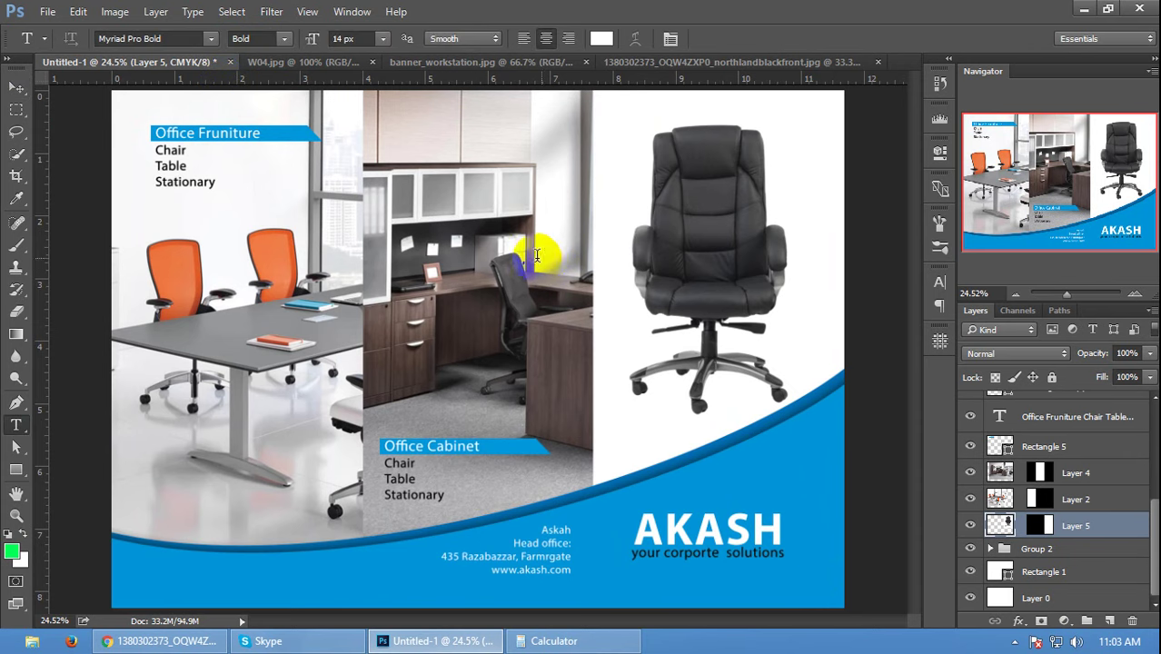
{"action": "left_click", "coordinate": [541, 257]}
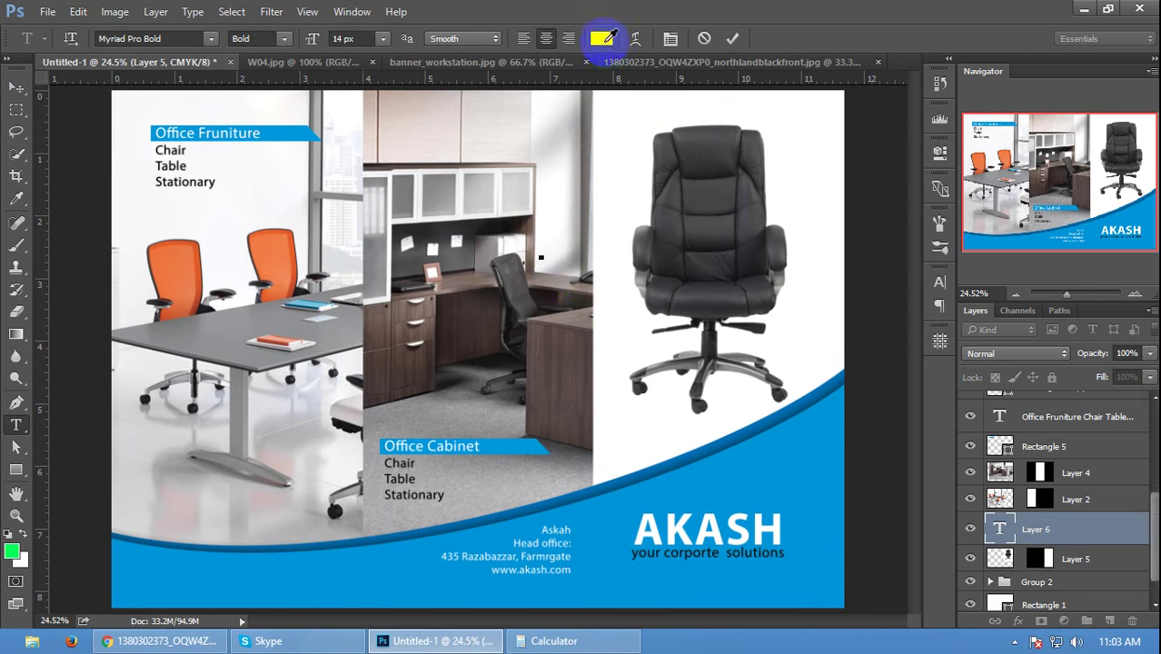
{"action": "left_click", "coordinate": [602, 38]}
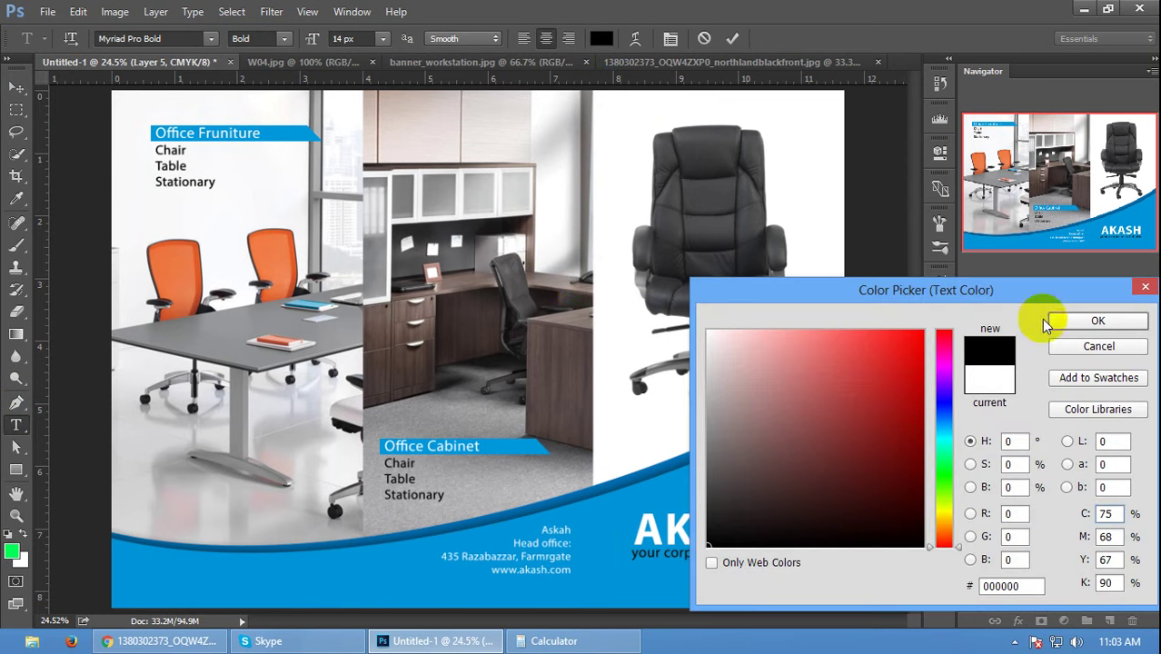
{"action": "left_click", "coordinate": [1076, 325]}
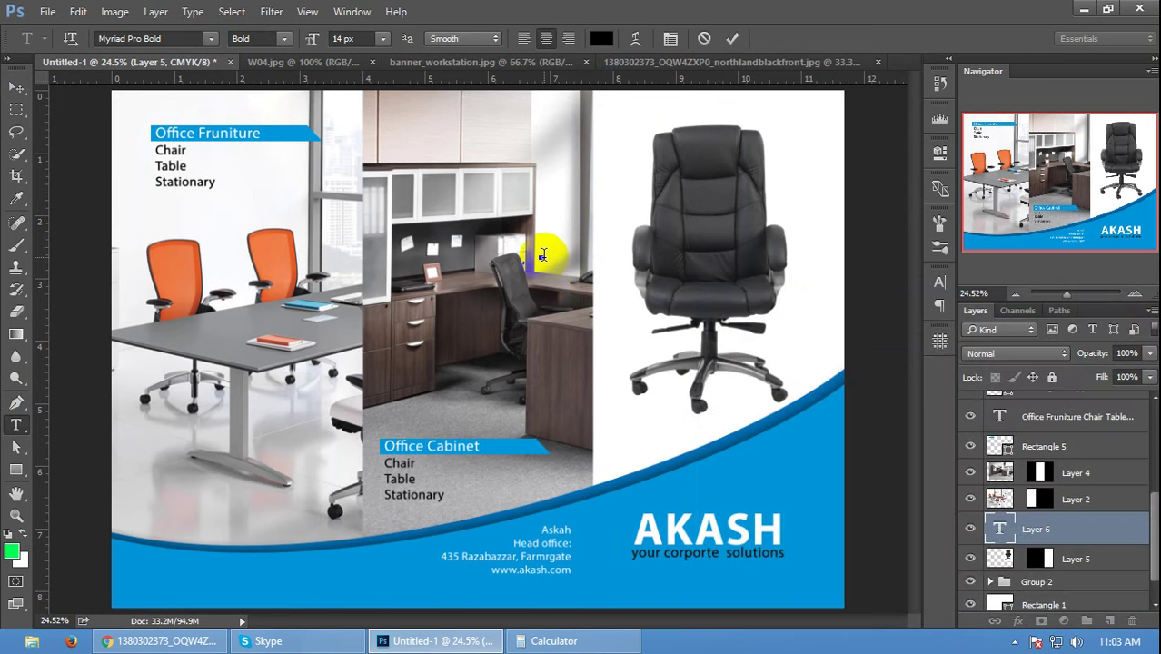
{"action": "left_click_drag", "start_coordinate": [308, 40], "coordinate": [526, 46]}
{"action": "left_click", "coordinate": [540, 257]}
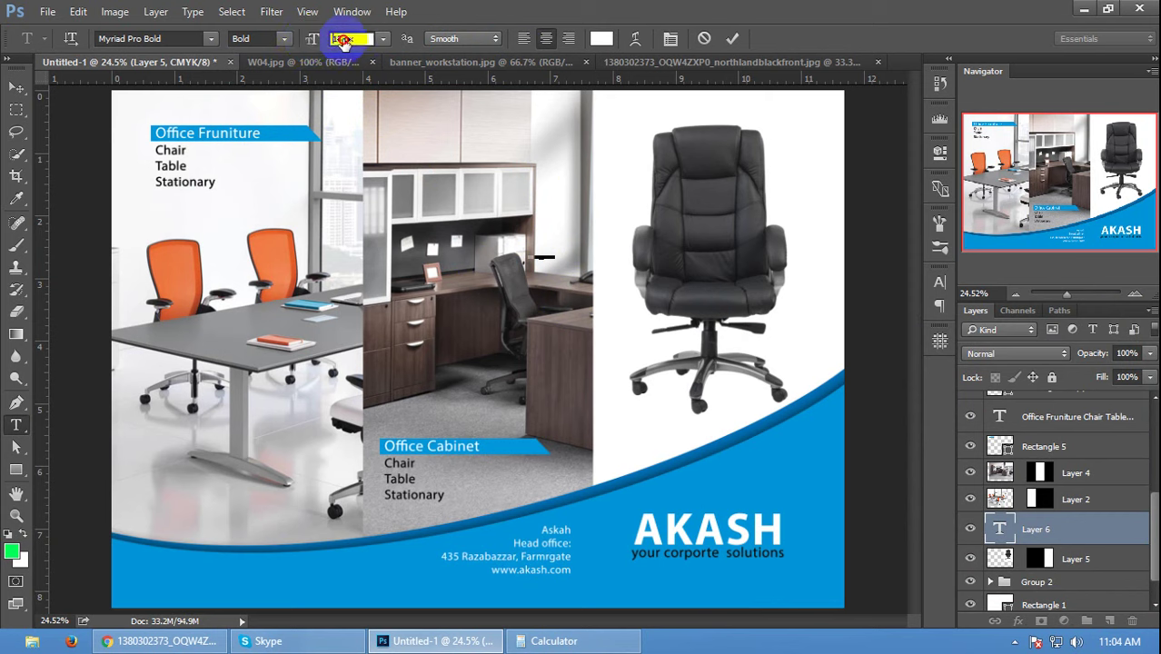
{"action": "left_click_drag", "start_coordinate": [342, 39], "coordinate": [428, 37]}
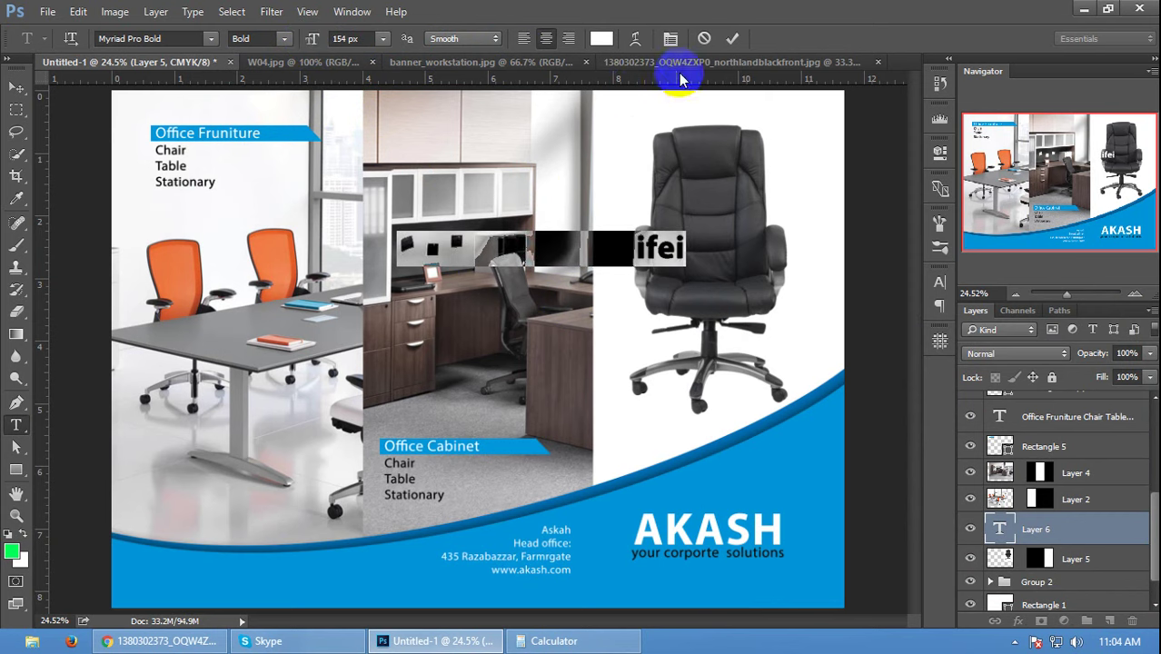
- Set the 'sSignatur your lifei' text to Segoe Script Regular and bring its layer to the top
{"action": "left_click", "coordinate": [276, 38]}
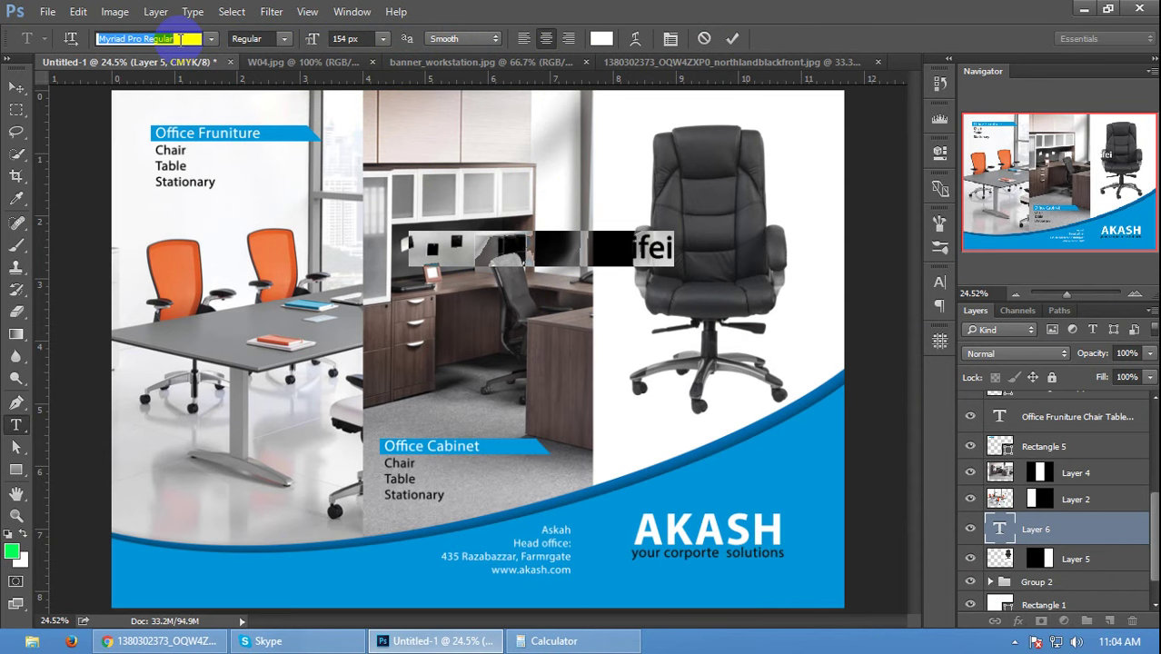
{"action": "type", "text": "scr"}
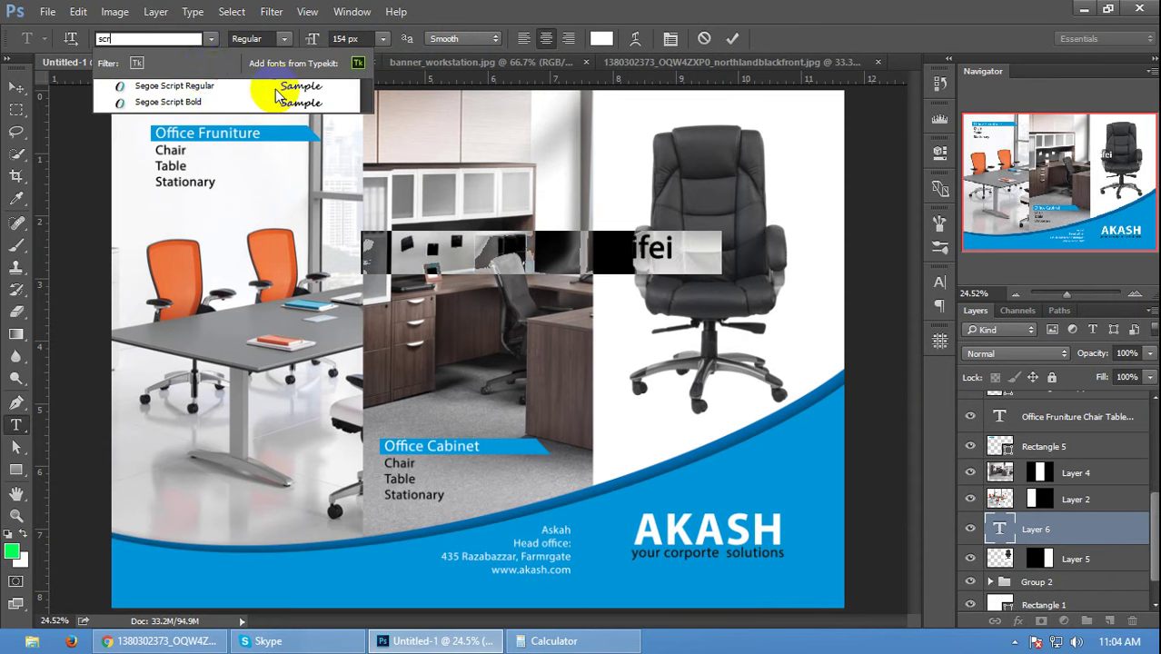
{"action": "left_click", "coordinate": [290, 85]}
{"action": "left_click", "coordinate": [730, 38]}
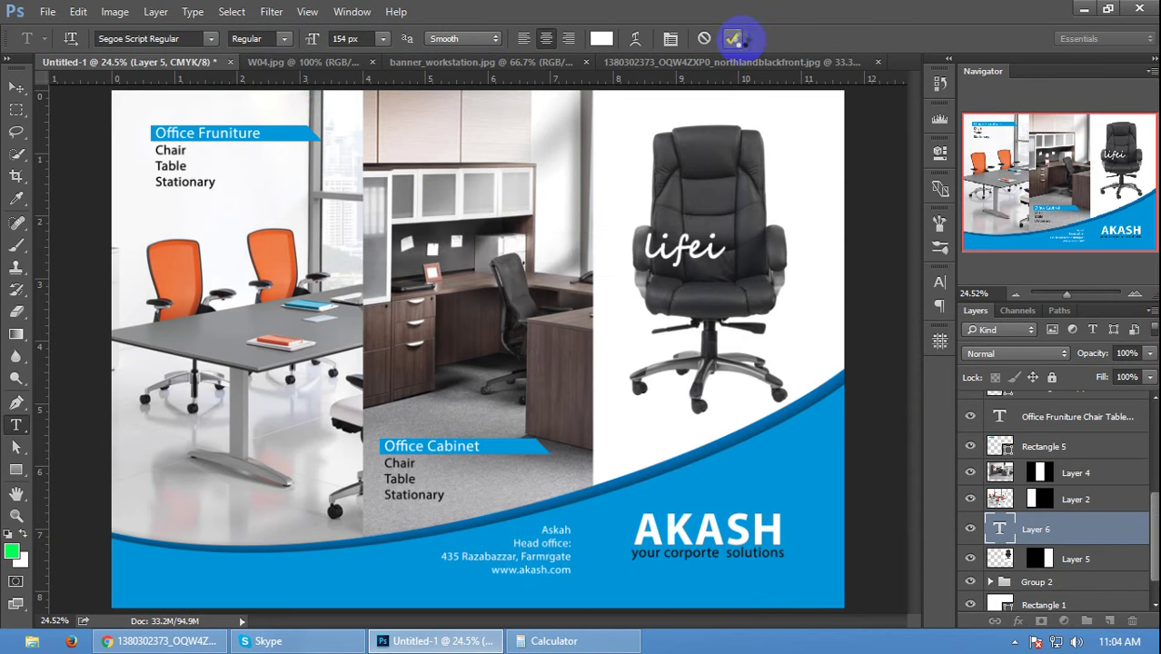
{"action": "left_click", "coordinate": [16, 87]}
{"action": "key", "text": "ctrl+shift+bracketright"}
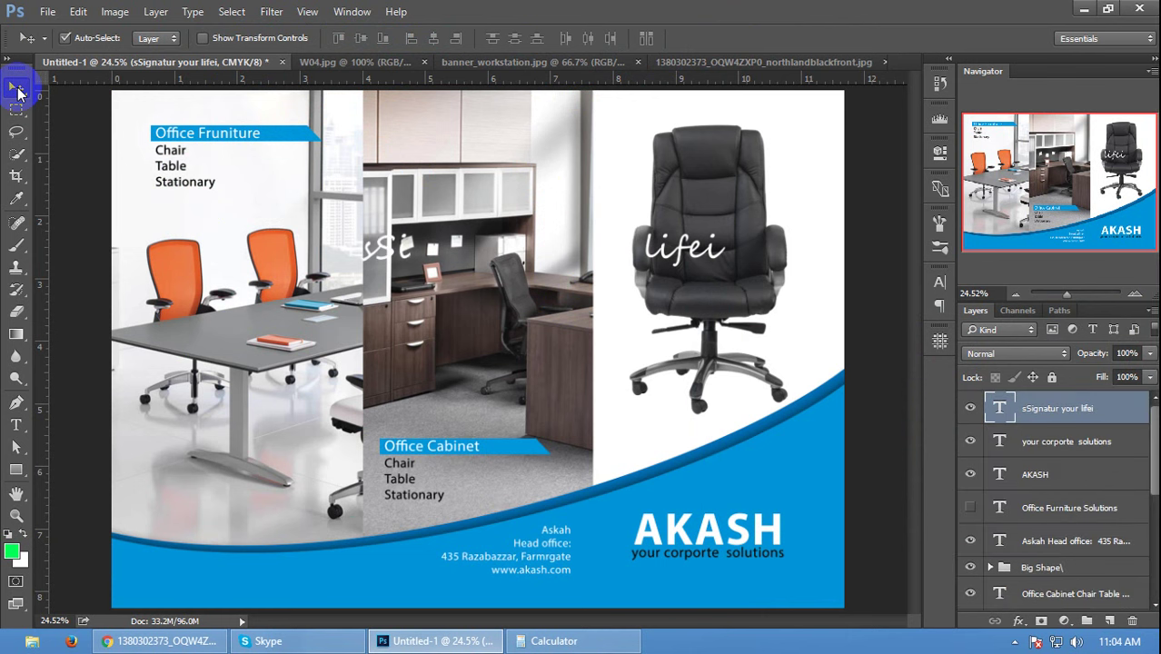
- Move the slogan onto the bottom blue band and correct it to 'Signature your lifei'
{"action": "mouse_move", "coordinate": [399, 254]}
{"action": "left_mouse_down"}
{"action": "mouse_move", "coordinate": [306, 565]}
{"action": "mouse_move", "coordinate": [172, 581]}
{"action": "left_mouse_up"}
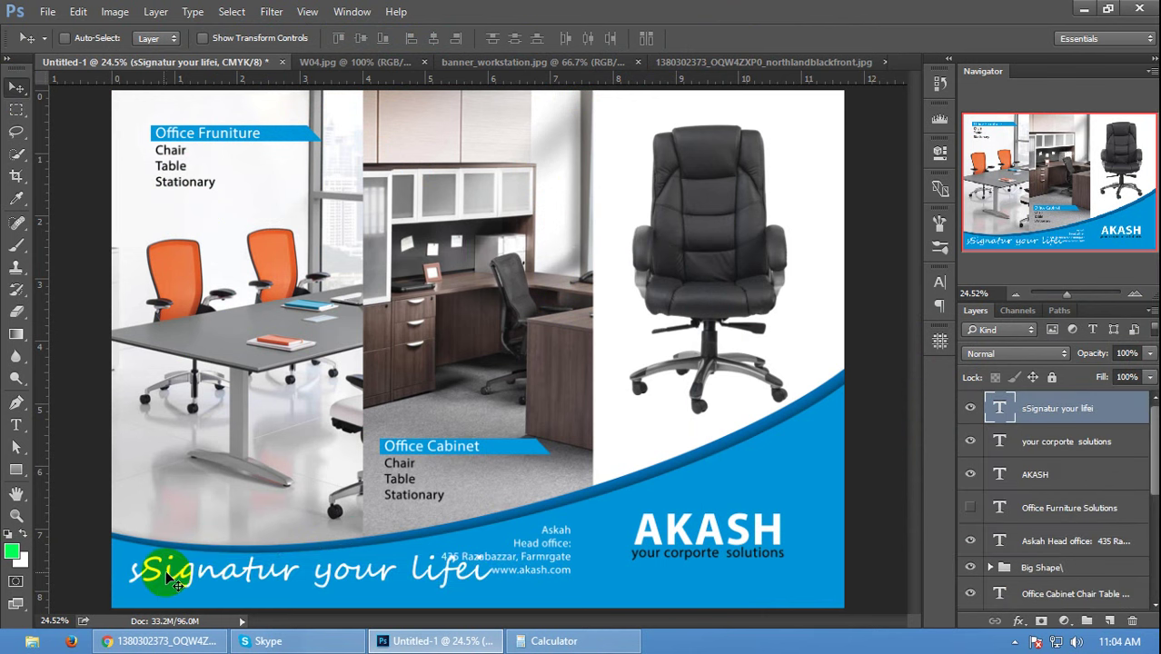
{"action": "double_click", "coordinate": [178, 585]}
{"action": "left_click", "coordinate": [94, 569]}
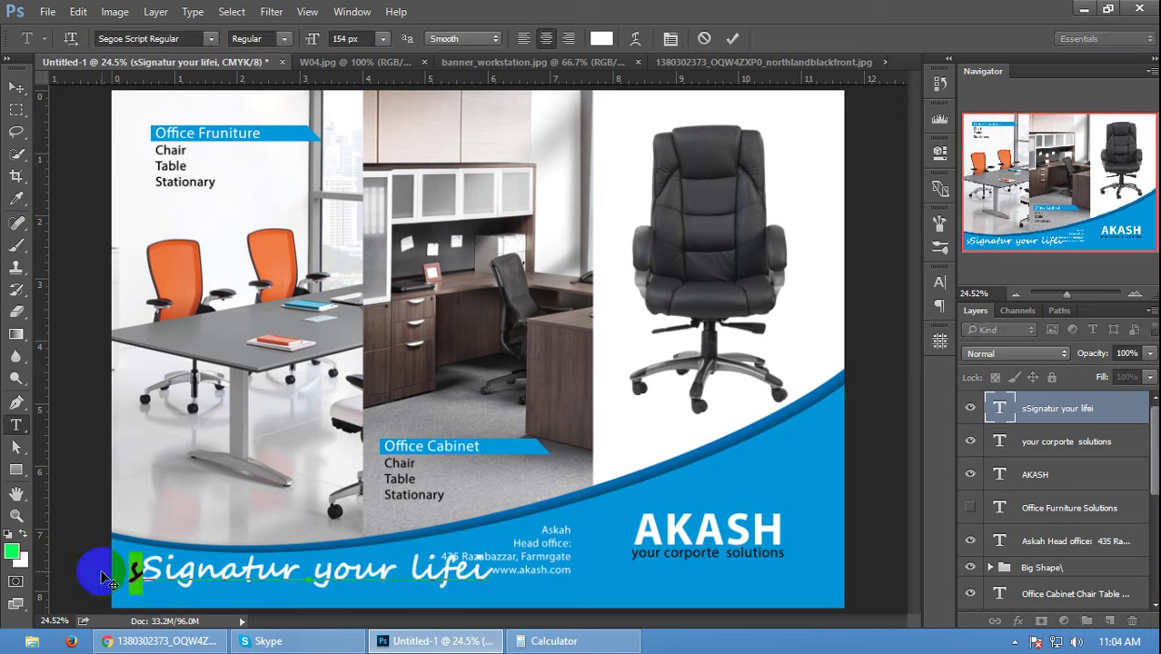
{"action": "key", "text": "Delete"}
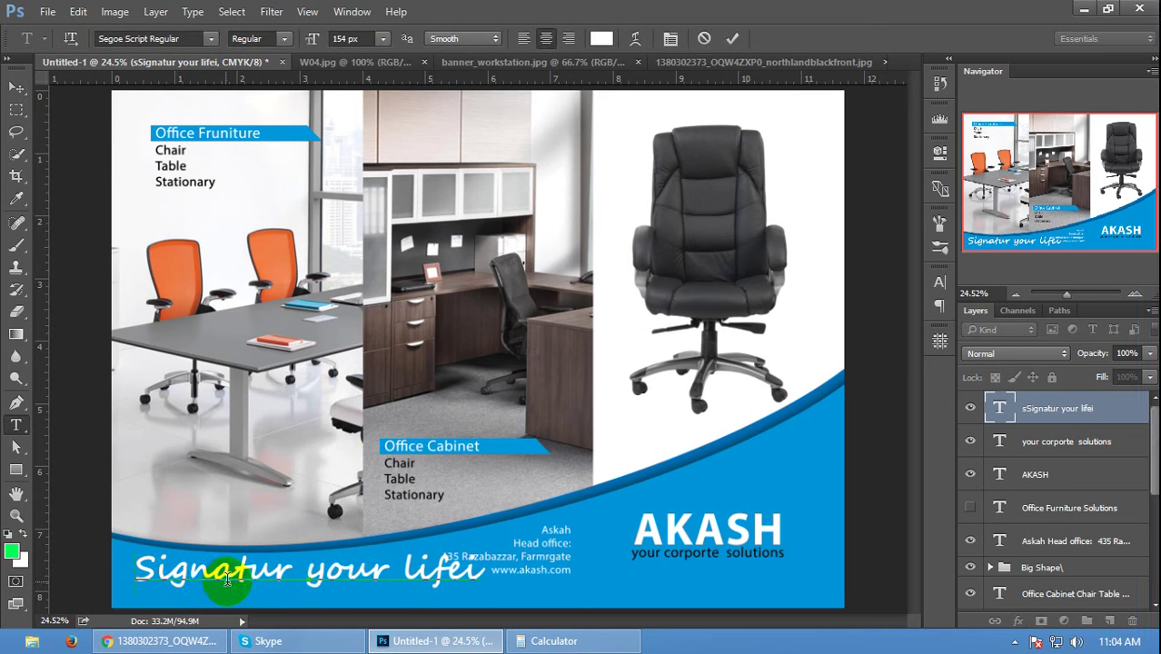
{"action": "left_click_drag", "start_coordinate": [227, 579], "coordinate": [294, 572]}
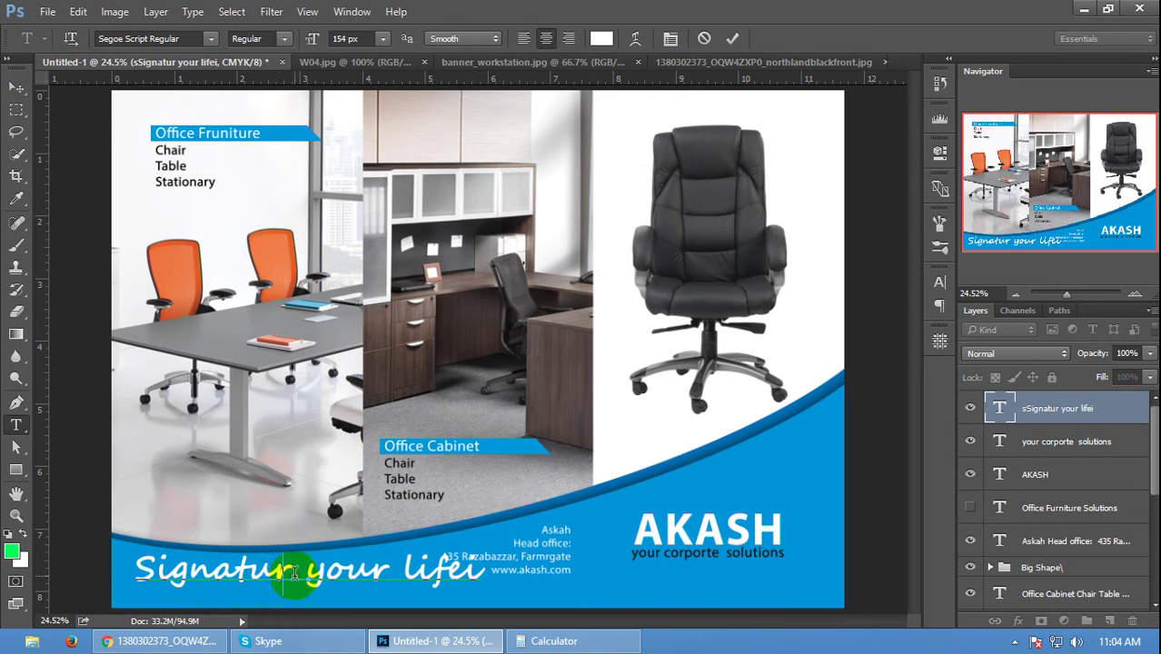
{"action": "key", "text": "Delete"}
{"action": "key", "text": "Delete"}
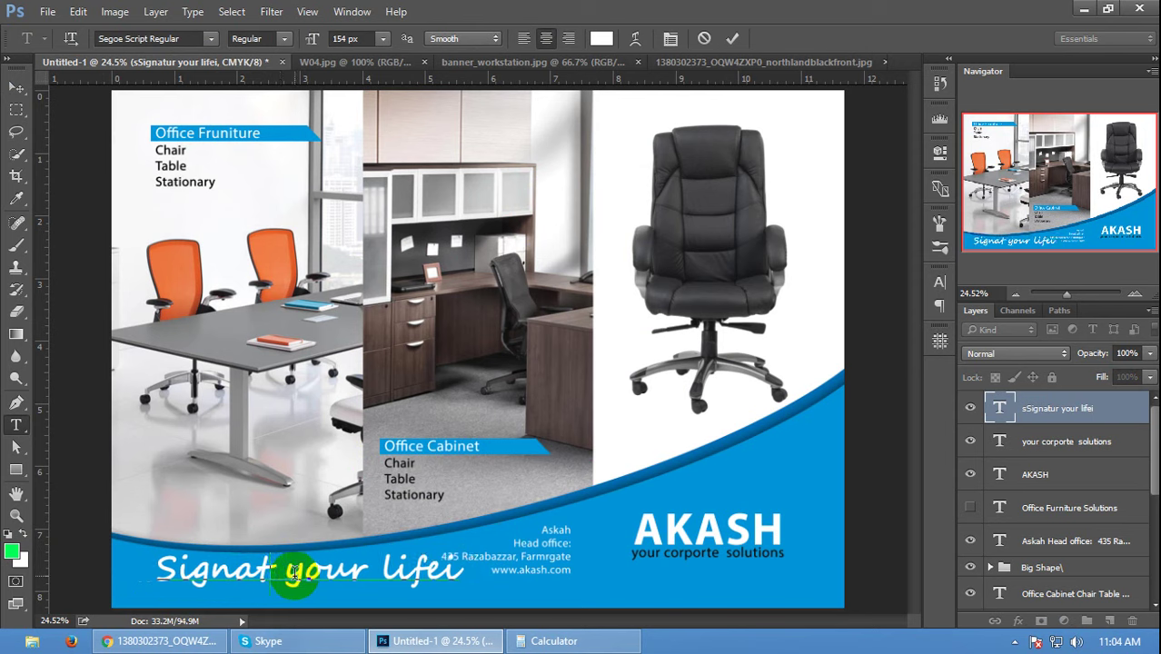
{"action": "type", "text": "ure"}
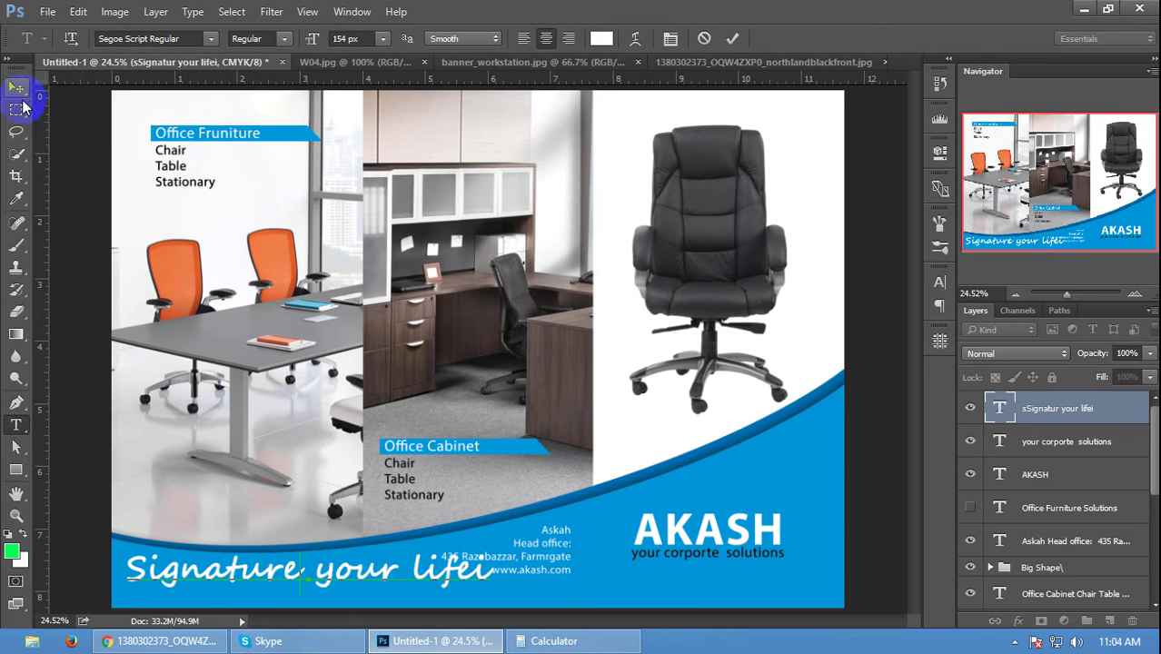
- Shrink the whole slogan to 79 px and commit it
{"action": "key", "text": "ctrl+a"}
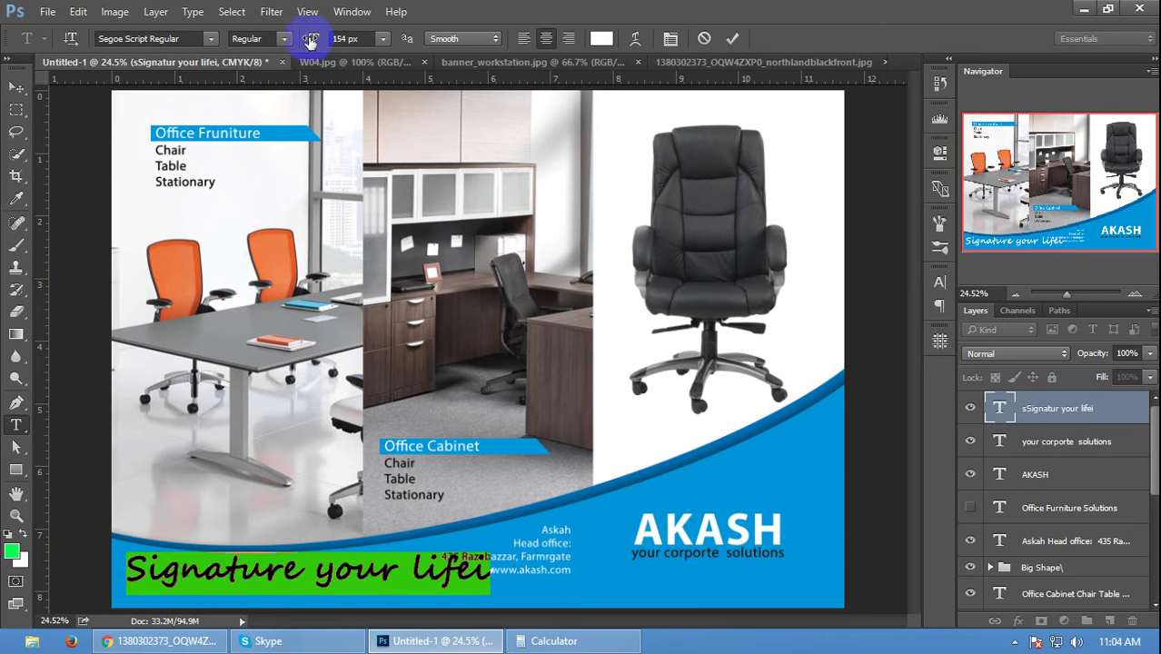
{"action": "left_click_drag", "start_coordinate": [306, 39], "coordinate": [249, 41]}
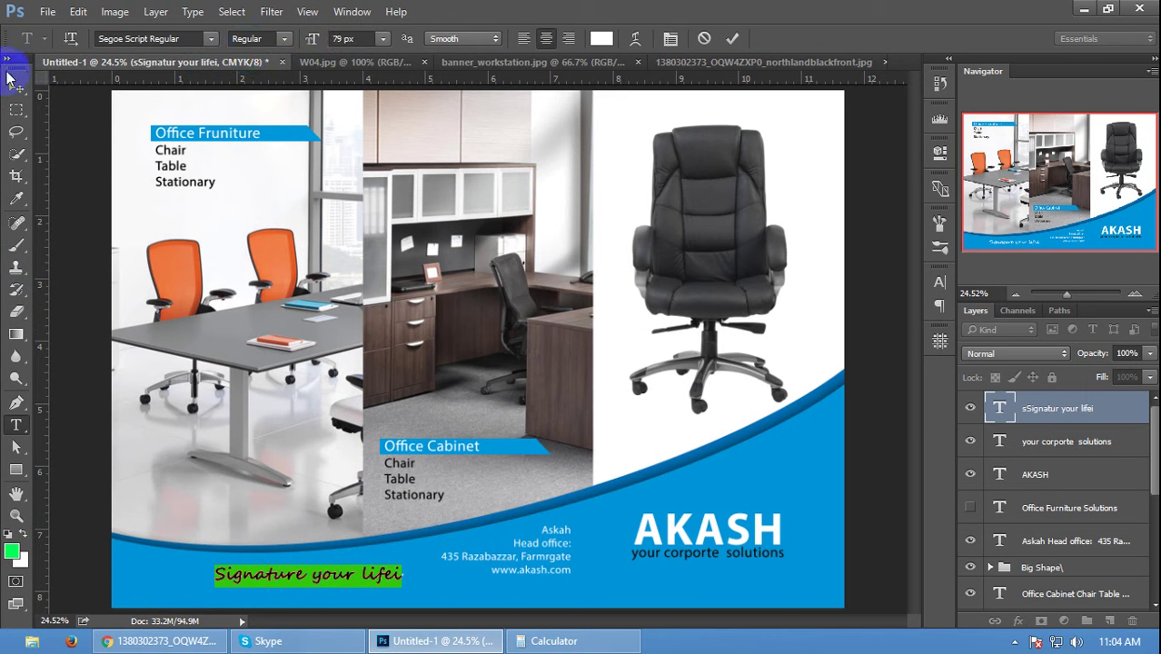
{"action": "left_click", "coordinate": [17, 91]}
- Try moving and rotating the tagline about 27 degrees near the chair, then undo it
{"action": "mouse_move", "coordinate": [376, 551]}
{"action": "left_mouse_down"}
{"action": "mouse_move", "coordinate": [744, 390]}
{"action": "mouse_move", "coordinate": [742, 493]}
{"action": "left_mouse_up"}
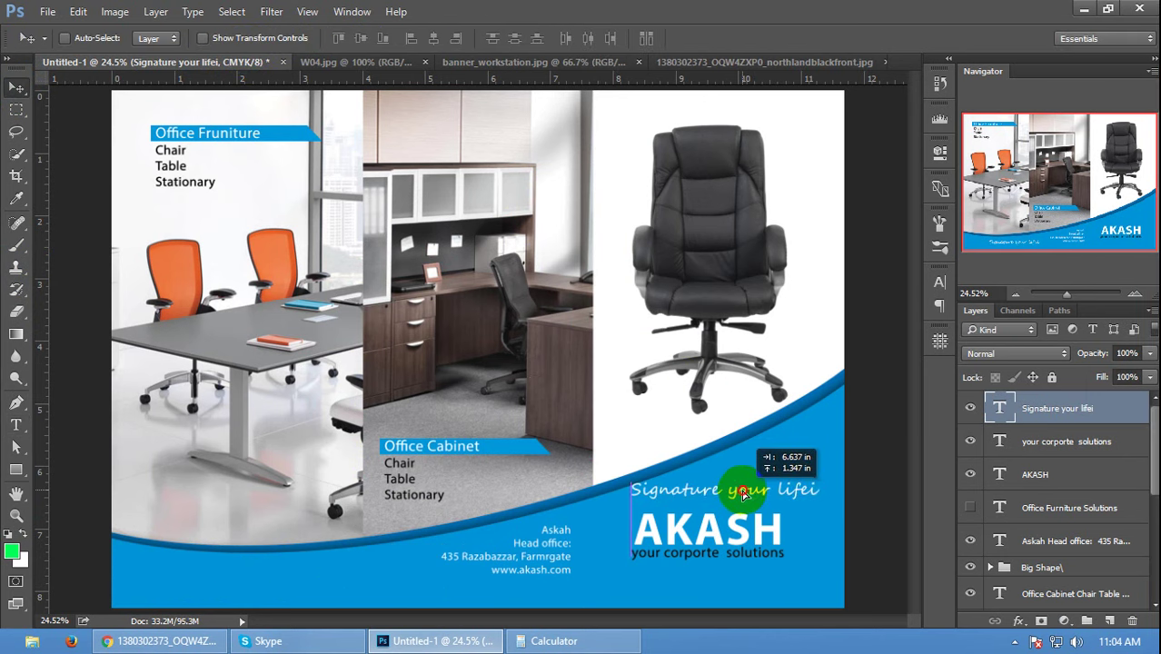
{"action": "left_click_drag", "start_coordinate": [742, 493], "coordinate": [747, 262]}
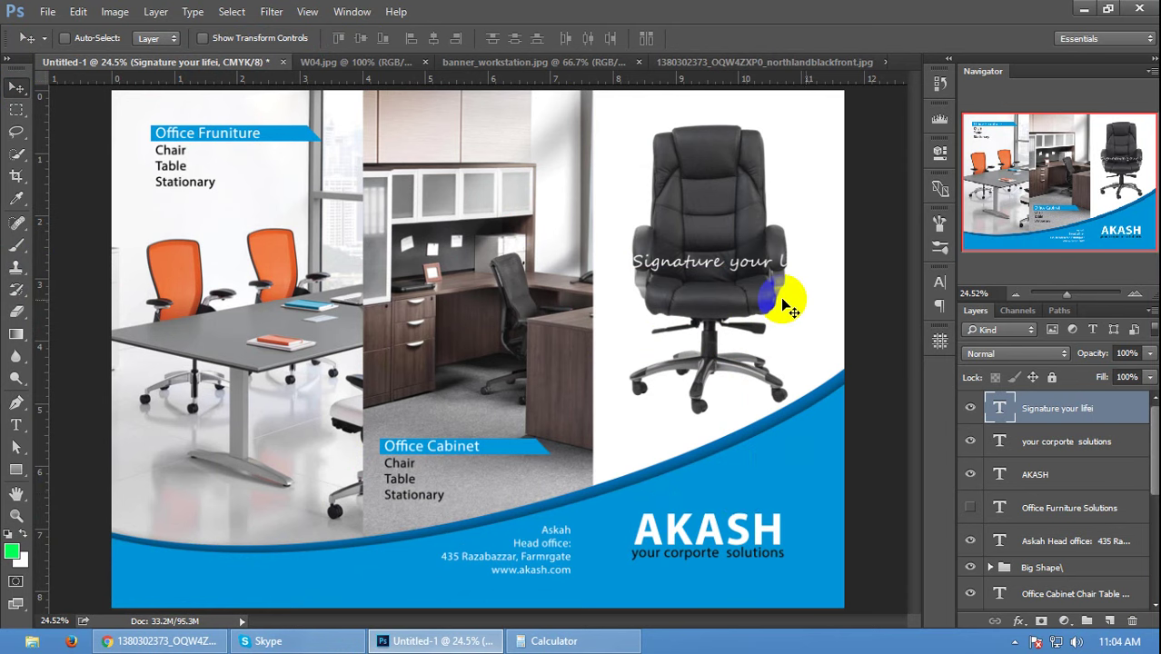
{"action": "key", "text": "ctrl+t"}
{"action": "left_click_drag", "start_coordinate": [822, 274], "coordinate": [815, 242]}
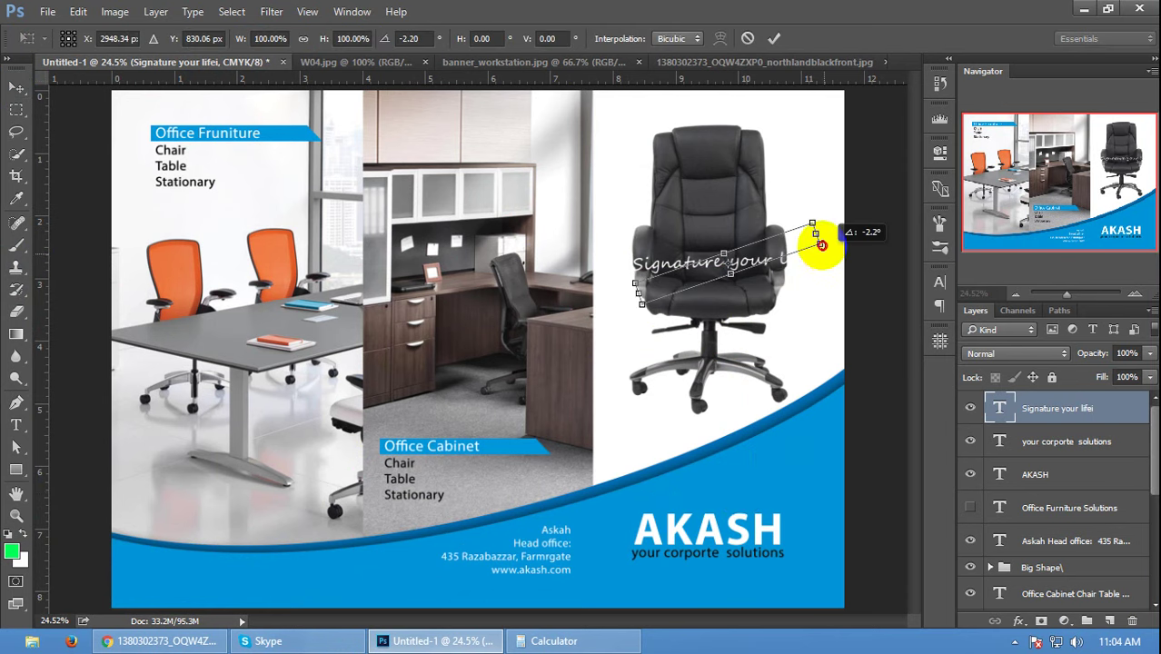
{"action": "double_click", "coordinate": [749, 249]}
{"action": "mouse_move", "coordinate": [740, 253]}
{"action": "left_mouse_down"}
{"action": "mouse_move", "coordinate": [698, 220]}
{"action": "mouse_move", "coordinate": [747, 462]}
{"action": "left_mouse_up"}
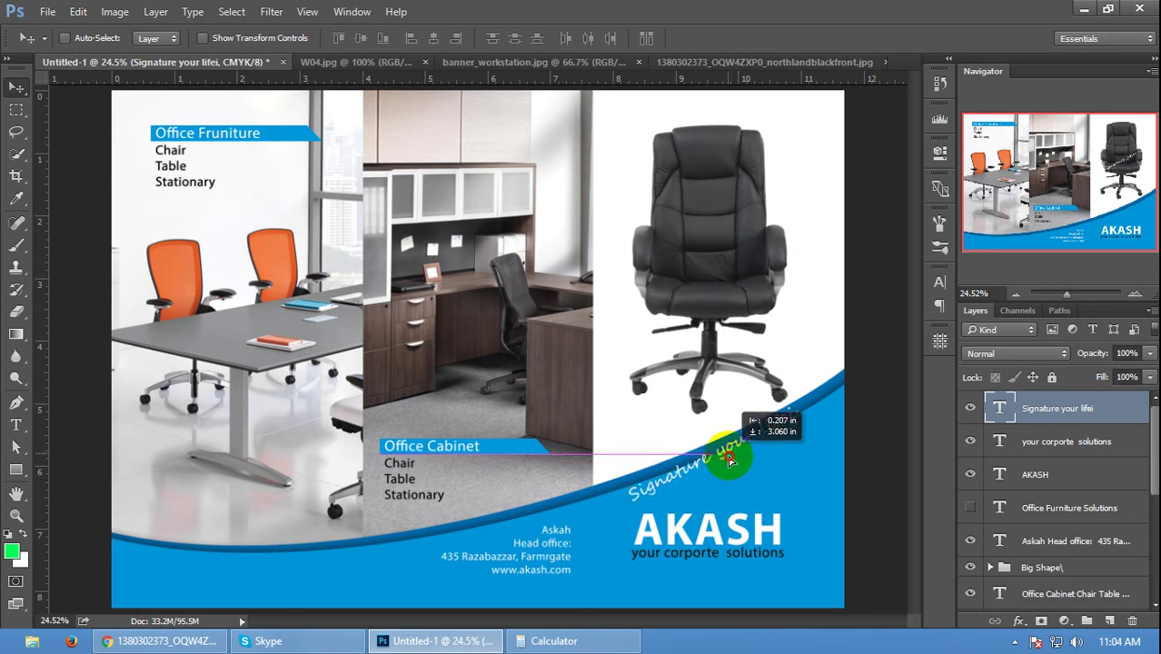
{"action": "key", "text": "ctrl+alt+z"}
{"action": "key", "text": "ctrl+alt+z"}
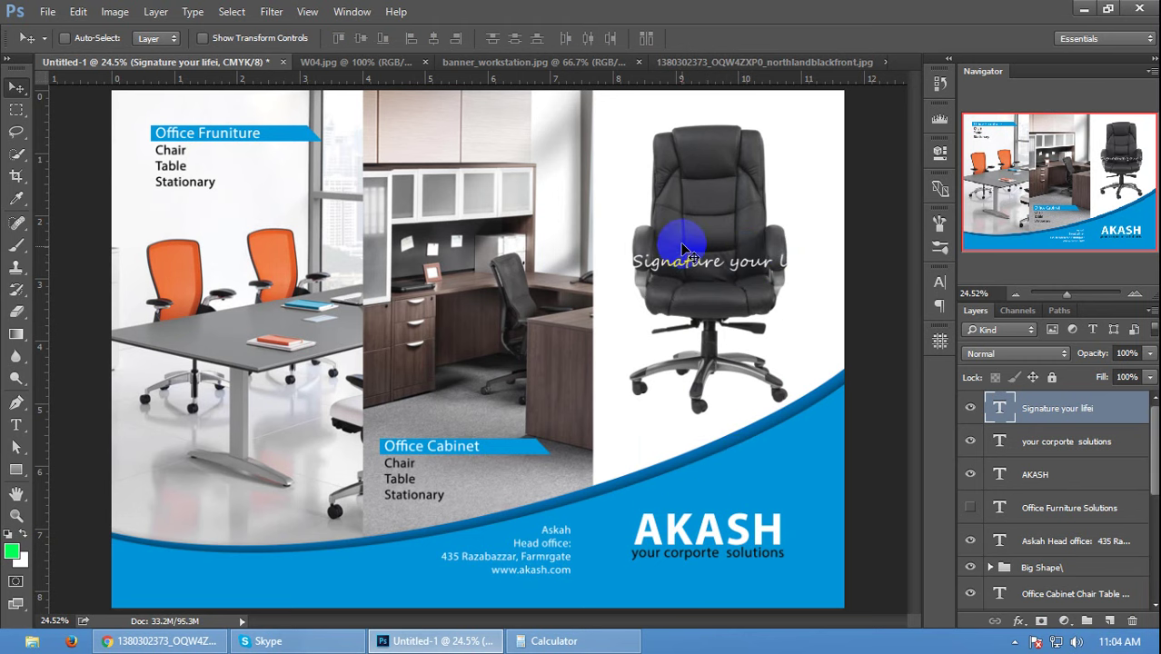
- Place the tagline just above AKASH and scale it down to about 78%
{"action": "left_click_drag", "start_coordinate": [690, 268], "coordinate": [692, 505]}
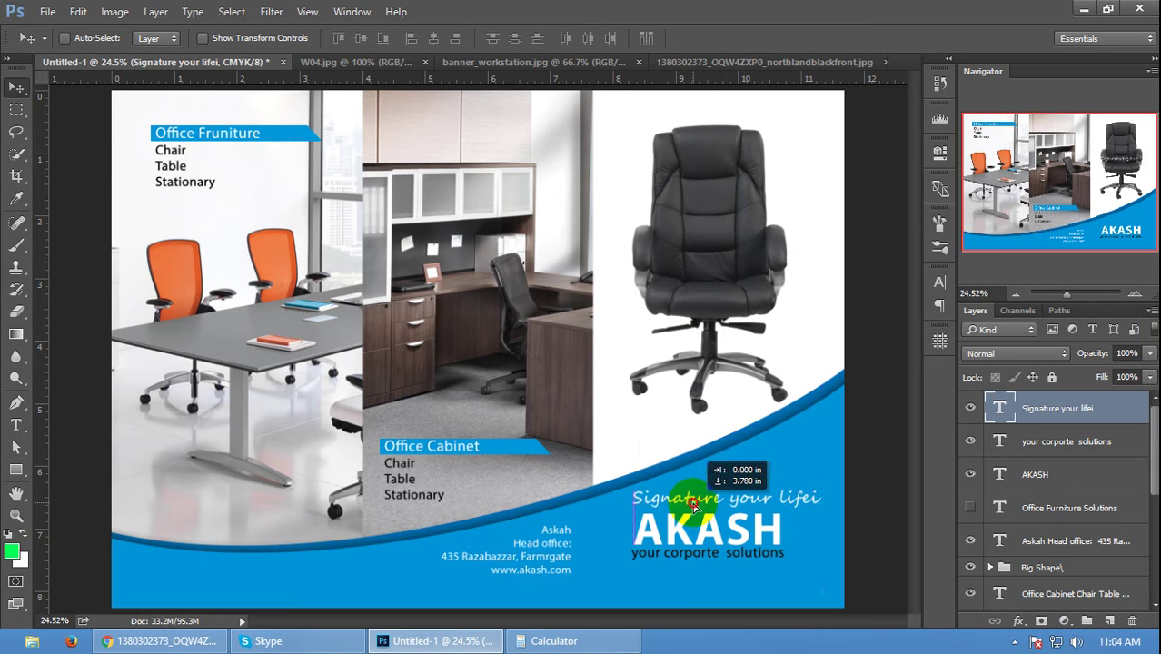
{"action": "key", "text": "ctrl+t"}
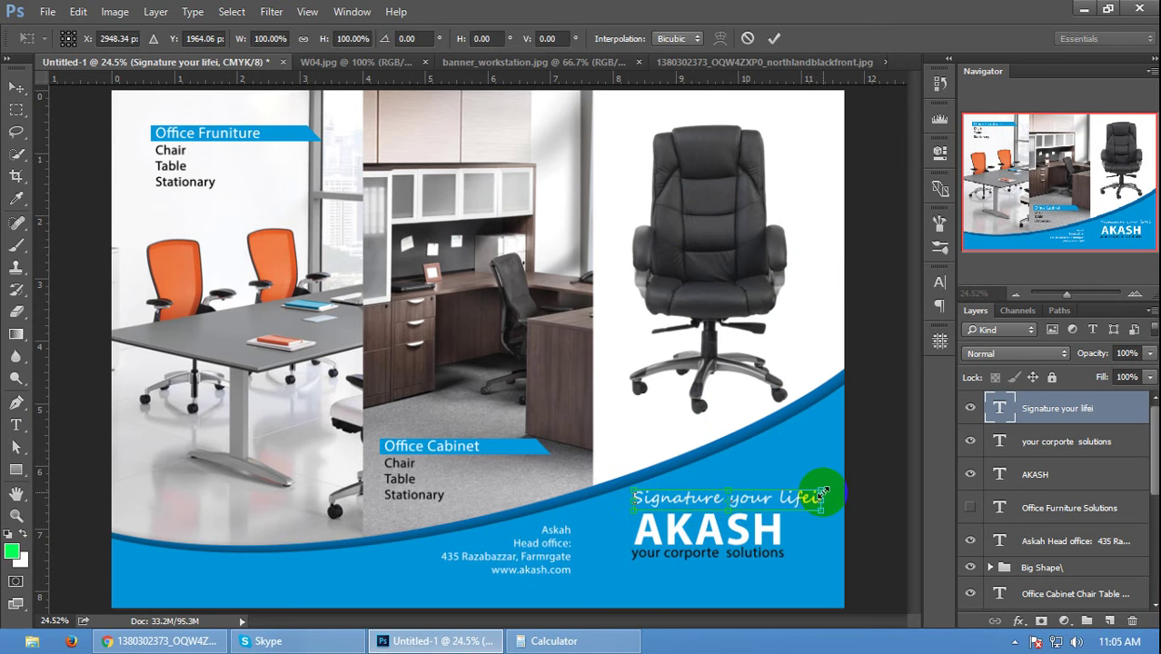
{"action": "left_click_drag", "start_coordinate": [796, 509], "coordinate": [780, 495]}
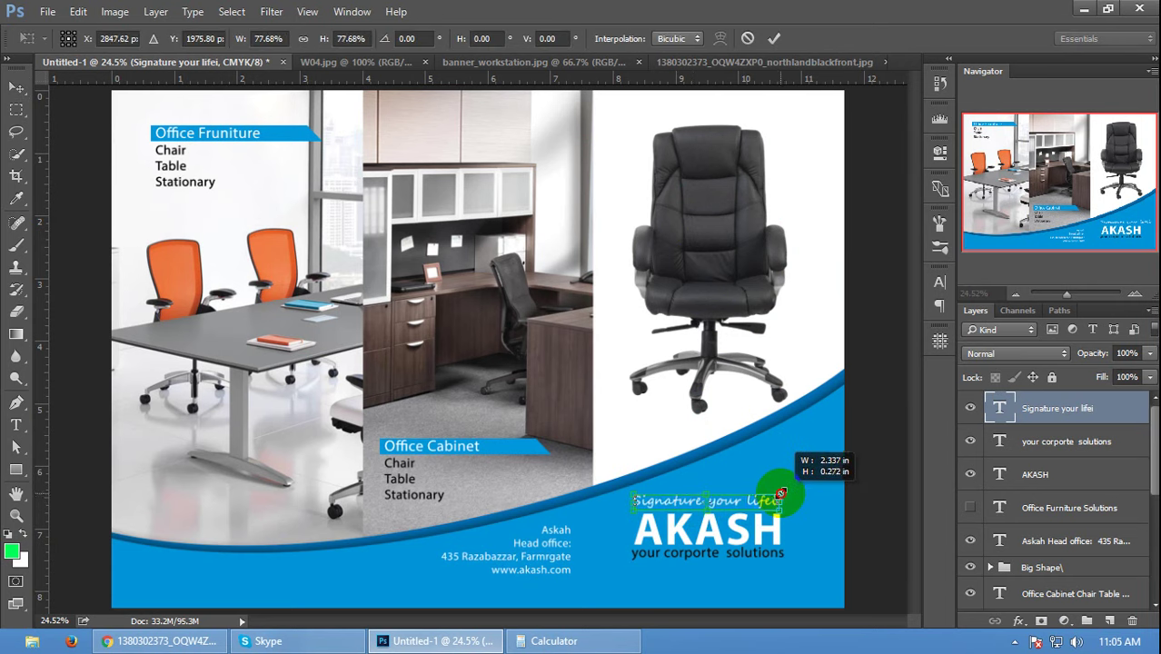
{"action": "key", "text": "Return"}
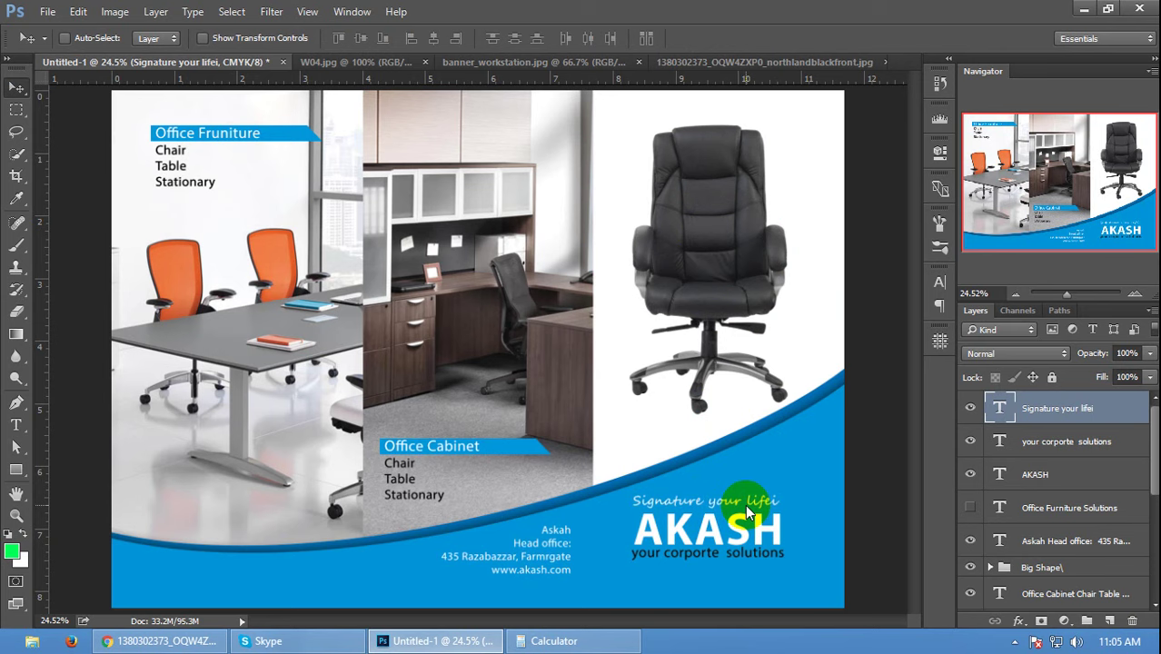
- Expand Group 2 and select the right panel rectangle to centre the tagline on it
{"action": "scroll", "coordinate": [1006, 538], "scroll_direction": "down", "scroll_amount": 7}
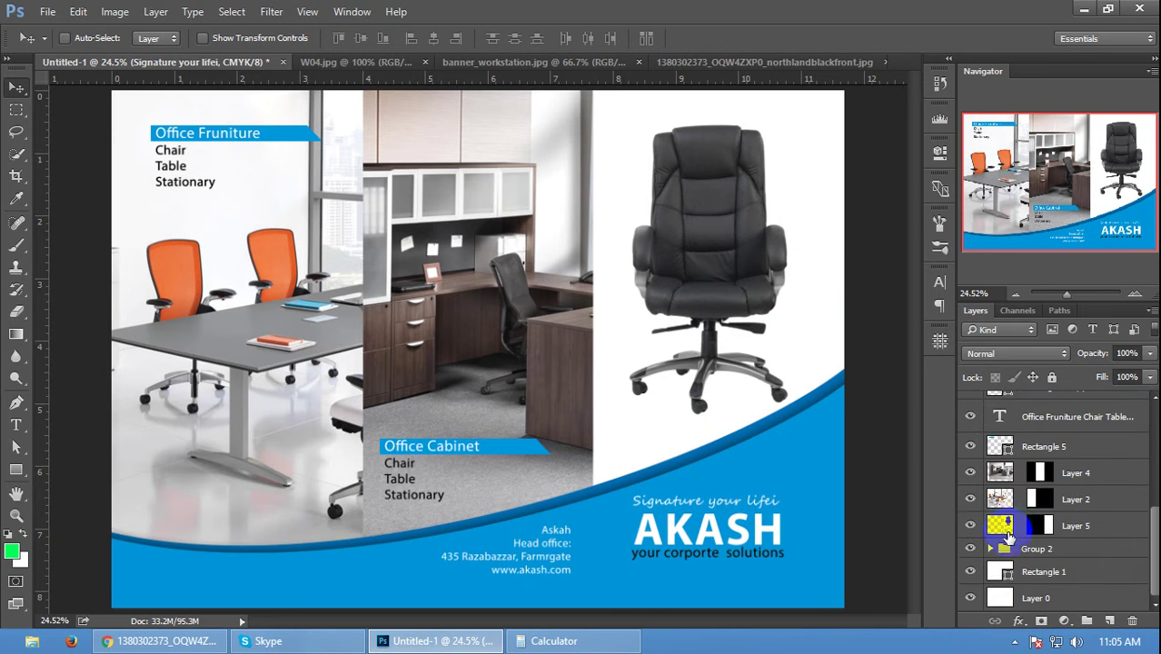
{"action": "scroll", "coordinate": [1027, 533], "scroll_direction": "up", "scroll_amount": 4}
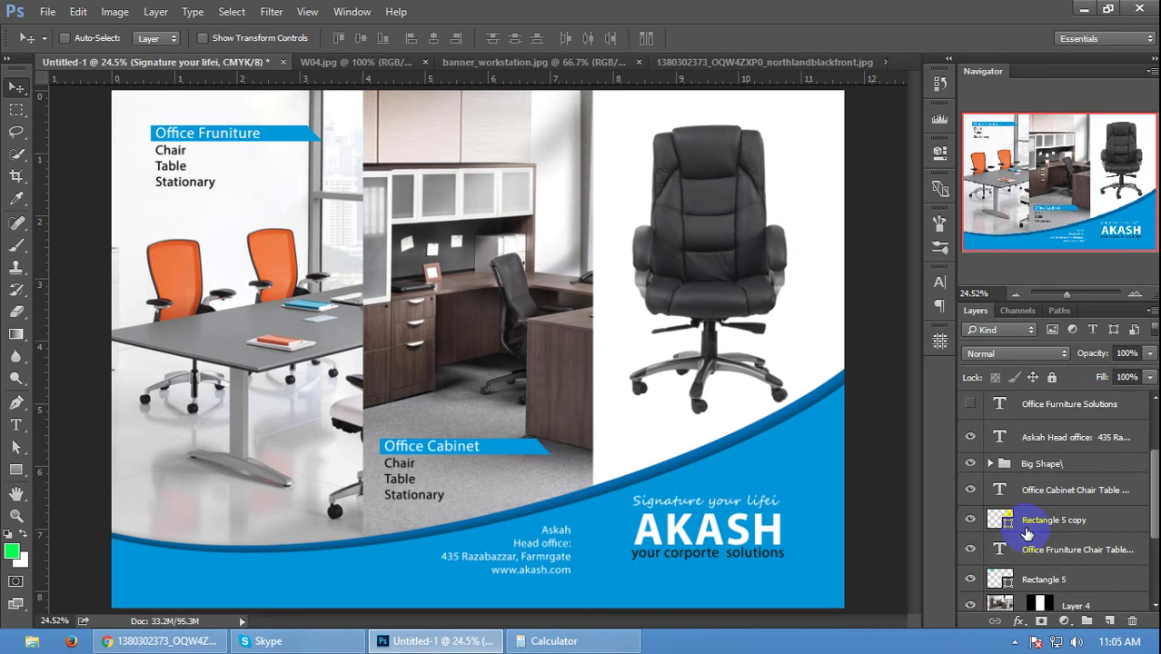
{"action": "scroll", "coordinate": [1027, 534], "scroll_direction": "down", "scroll_amount": 4}
{"action": "scroll", "coordinate": [1027, 534], "scroll_direction": "up", "scroll_amount": 4}
{"action": "scroll", "coordinate": [1027, 534], "scroll_direction": "up", "scroll_amount": 2}
{"action": "scroll", "coordinate": [1027, 535], "scroll_direction": "down", "scroll_amount": 2}
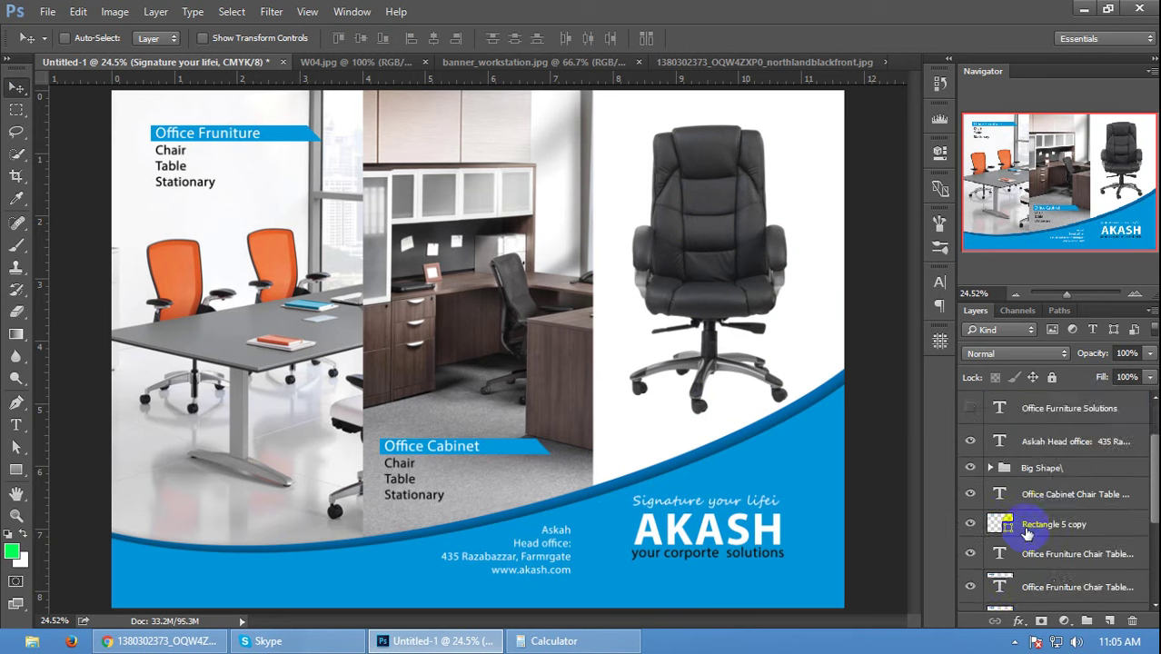
{"action": "scroll", "coordinate": [1027, 534], "scroll_direction": "down", "scroll_amount": 2}
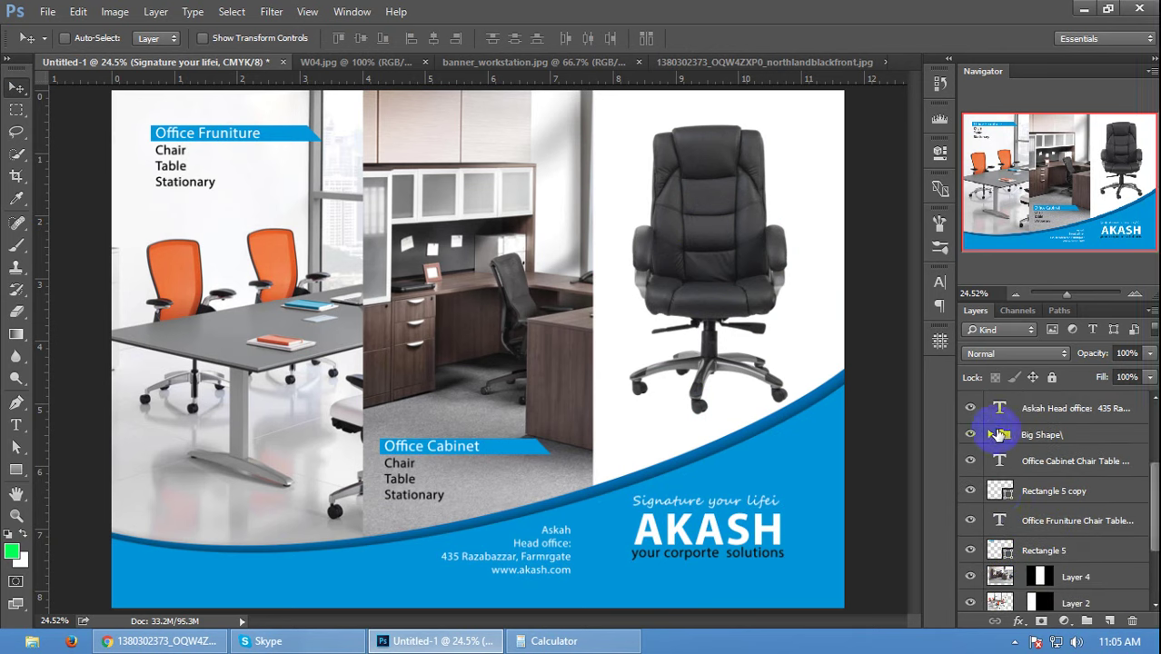
{"action": "scroll", "coordinate": [999, 436], "scroll_direction": "down", "scroll_amount": 2}
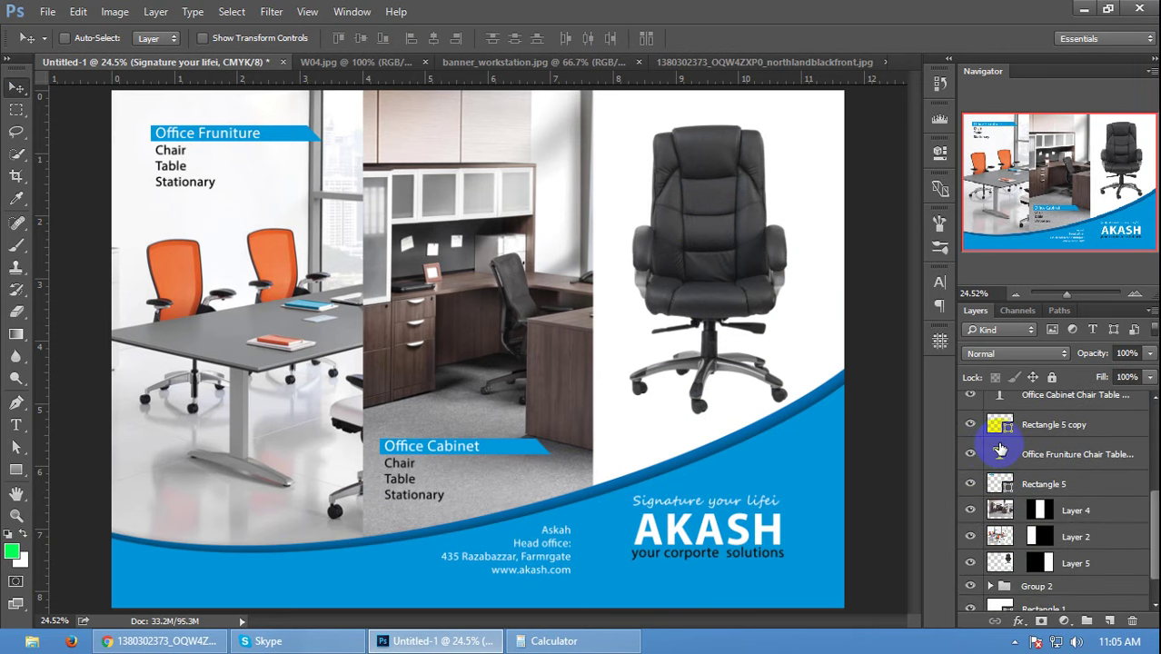
{"action": "left_click_drag", "start_coordinate": [999, 451], "coordinate": [994, 549]}
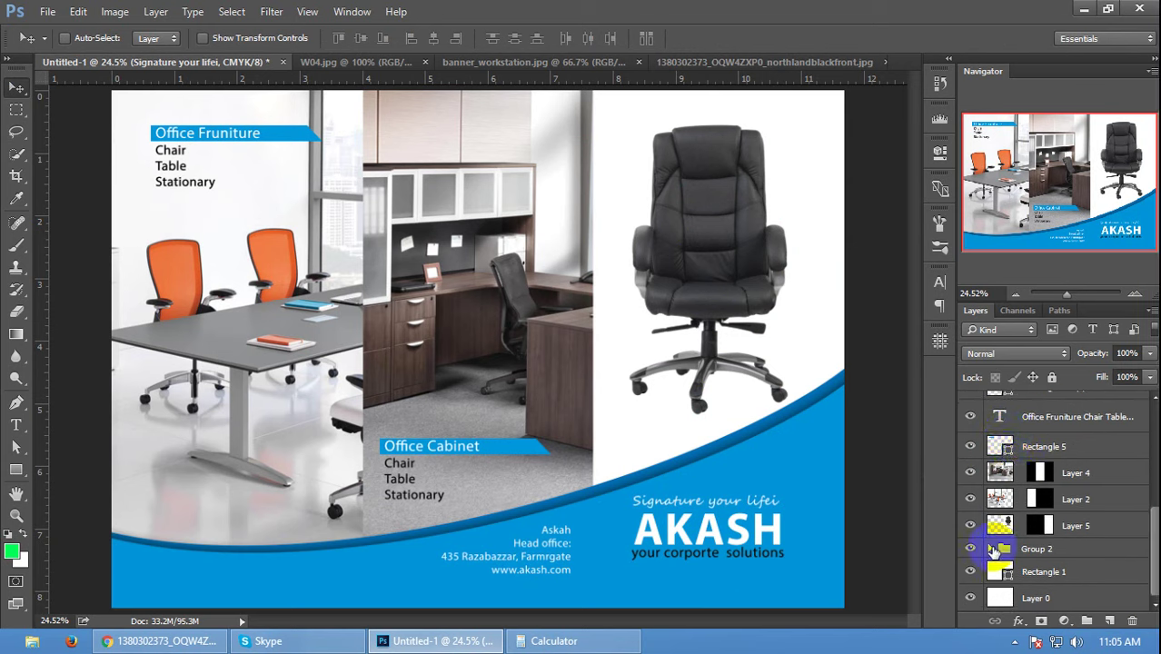
{"action": "left_click", "coordinate": [990, 548]}
{"action": "left_click_drag", "start_coordinate": [1013, 571], "coordinate": [1019, 577]}
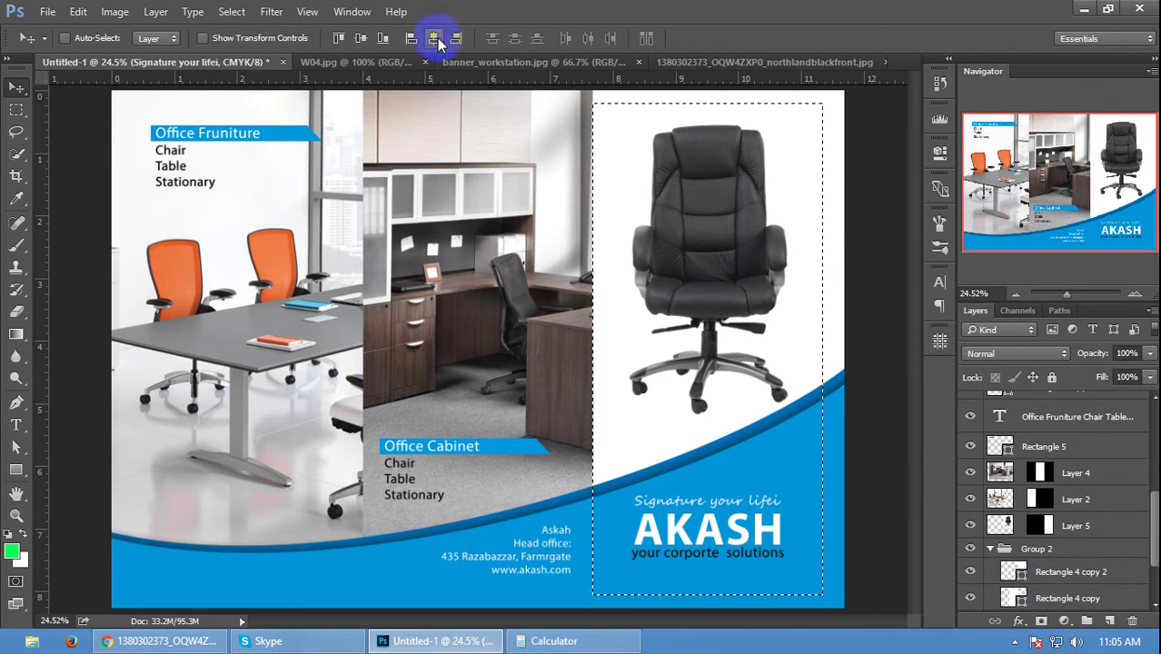
{"action": "key", "text": "ctrl+t"}
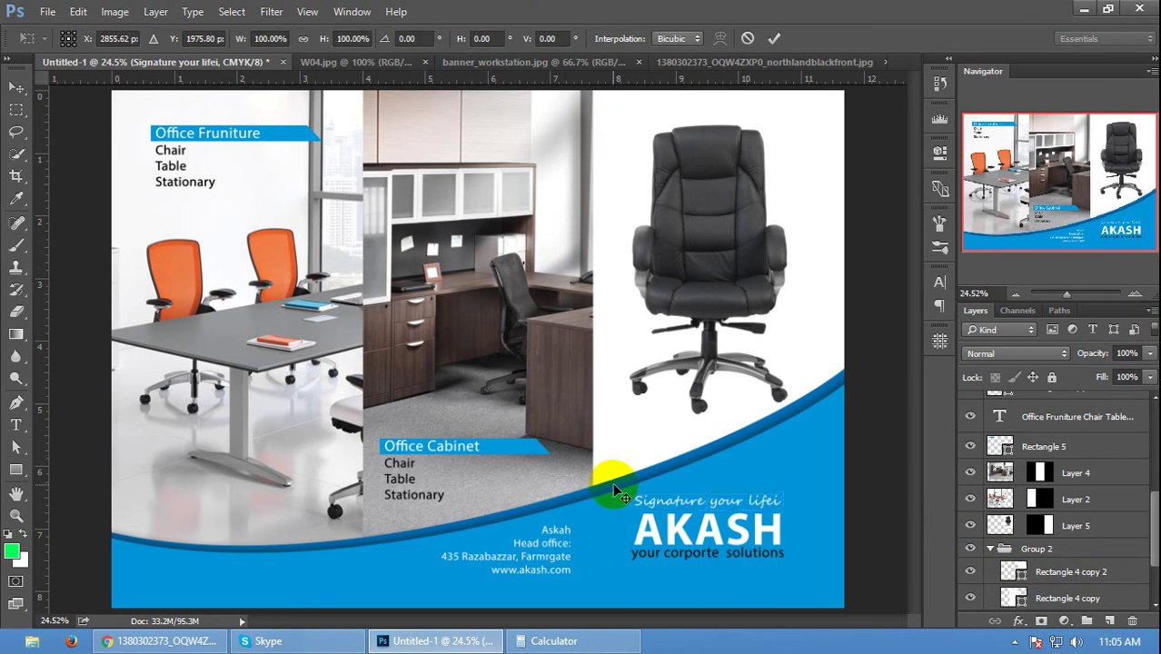
- Shrink the tagline to about 94% above AKASH, then fit the brochure on screen
{"action": "scroll", "coordinate": [614, 490], "scroll_direction": "up", "scroll_amount": 5}
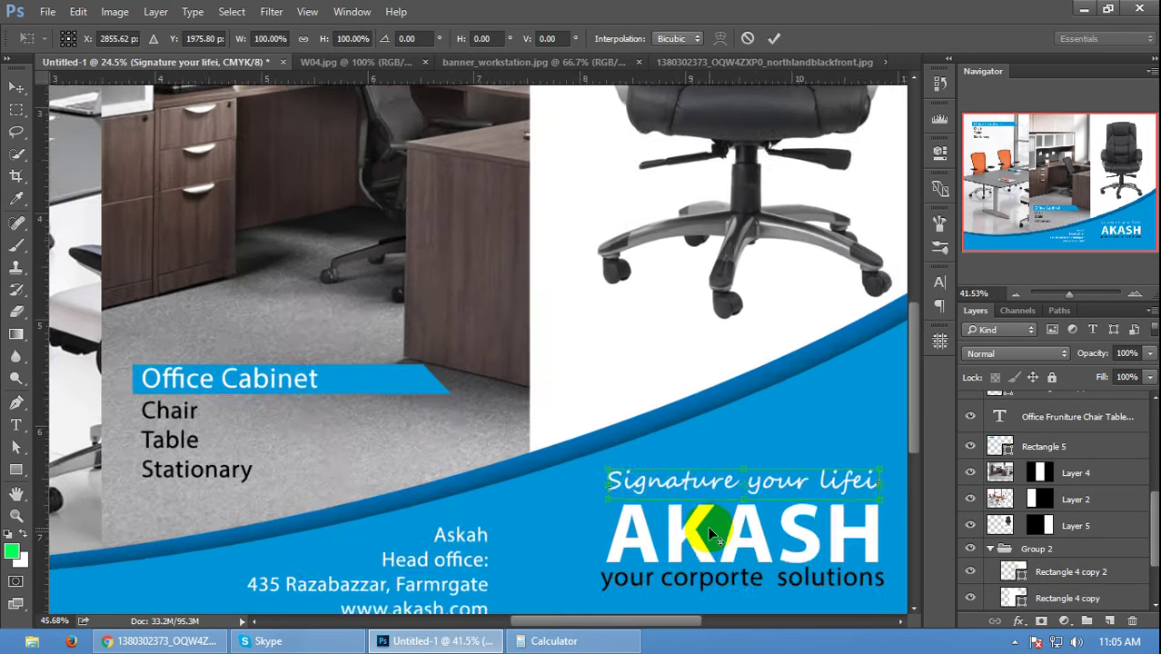
{"action": "scroll", "coordinate": [708, 526], "scroll_direction": "up", "scroll_amount": 3}
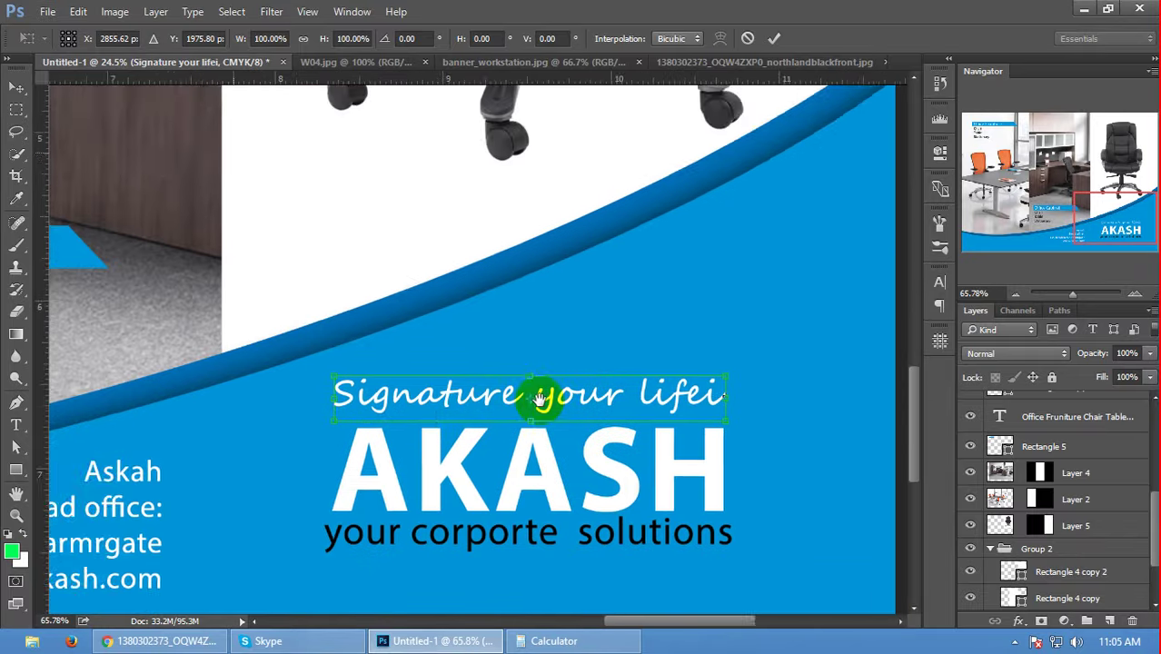
{"action": "left_click_drag", "start_coordinate": [505, 391], "coordinate": [344, 360]}
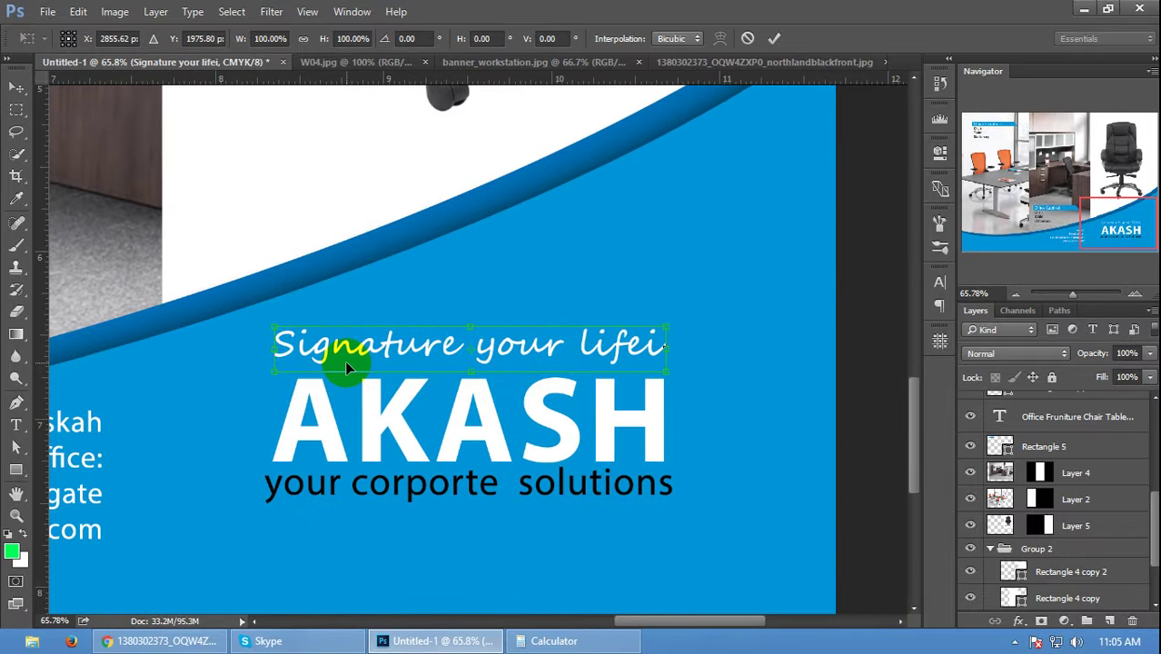
{"action": "mouse_move", "coordinate": [272, 328]}
{"action": "left_mouse_down"}
{"action": "mouse_move", "coordinate": [267, 316]}
{"action": "mouse_move", "coordinate": [299, 316]}
{"action": "left_mouse_up"}
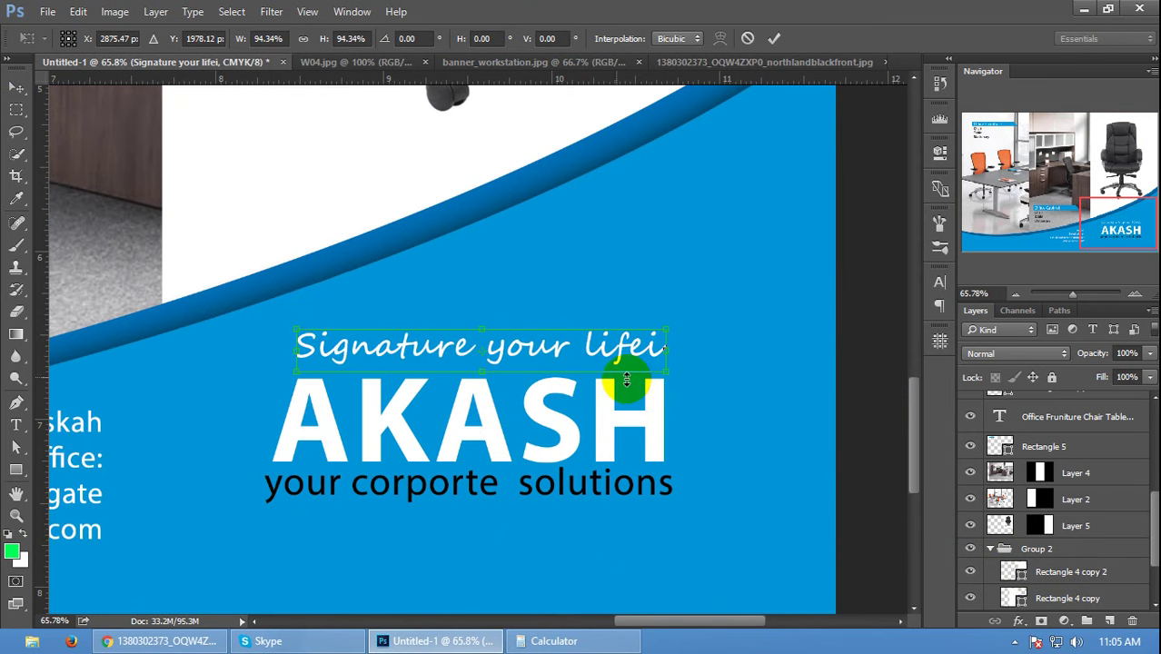
{"action": "double_click", "coordinate": [401, 352]}
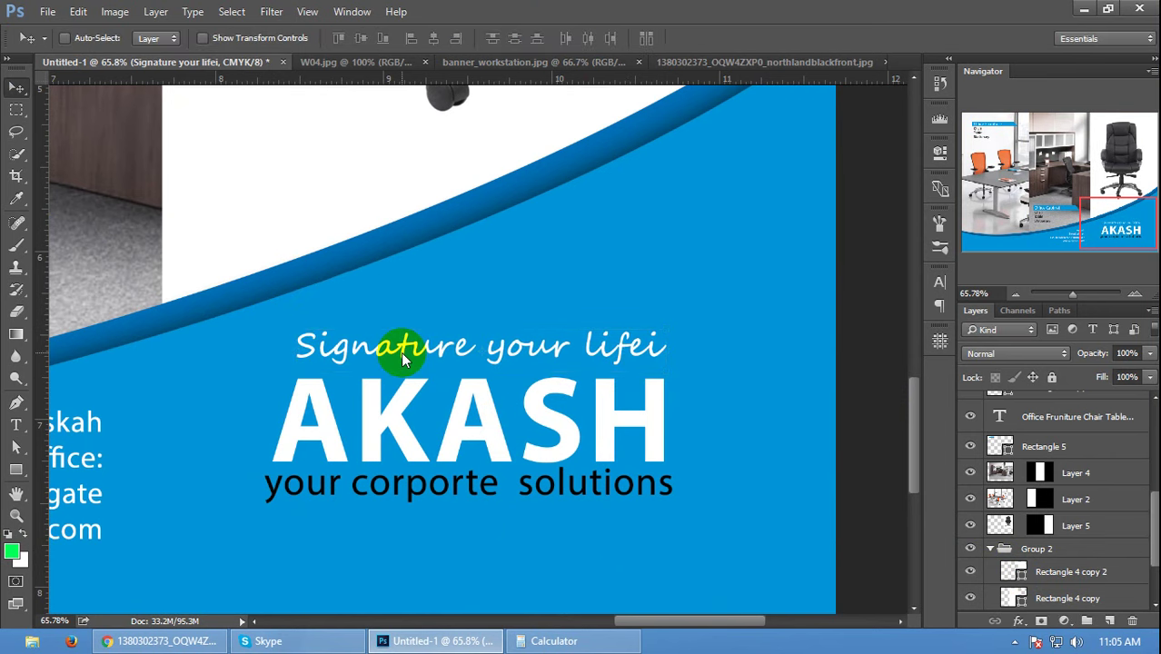
{"action": "key", "text": "ctrl+0"}
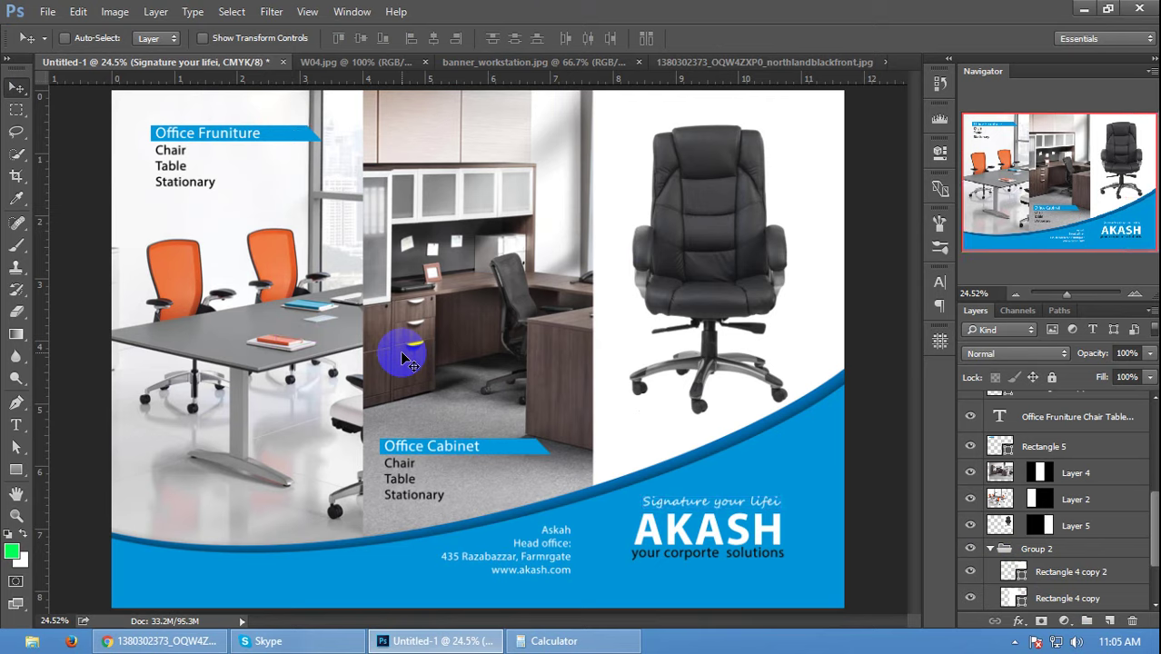
- Hide panels, rulers and extras, and show the brochure full screen fitted to the window
{"action": "key", "text": "Tab"}
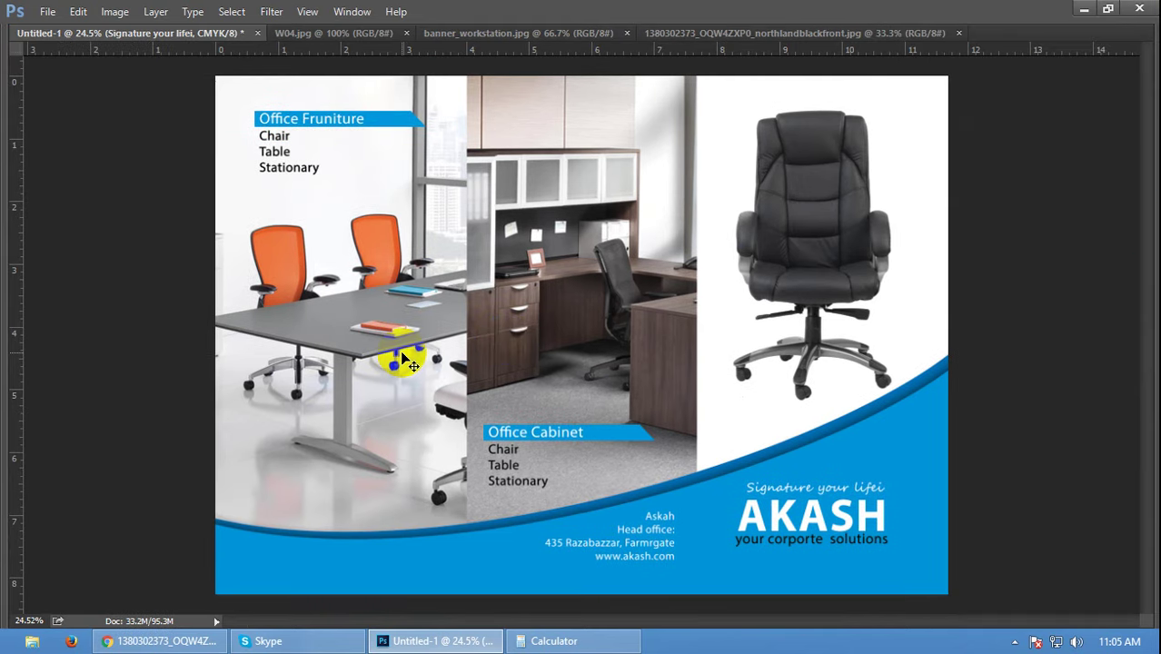
{"action": "key", "text": "f"}
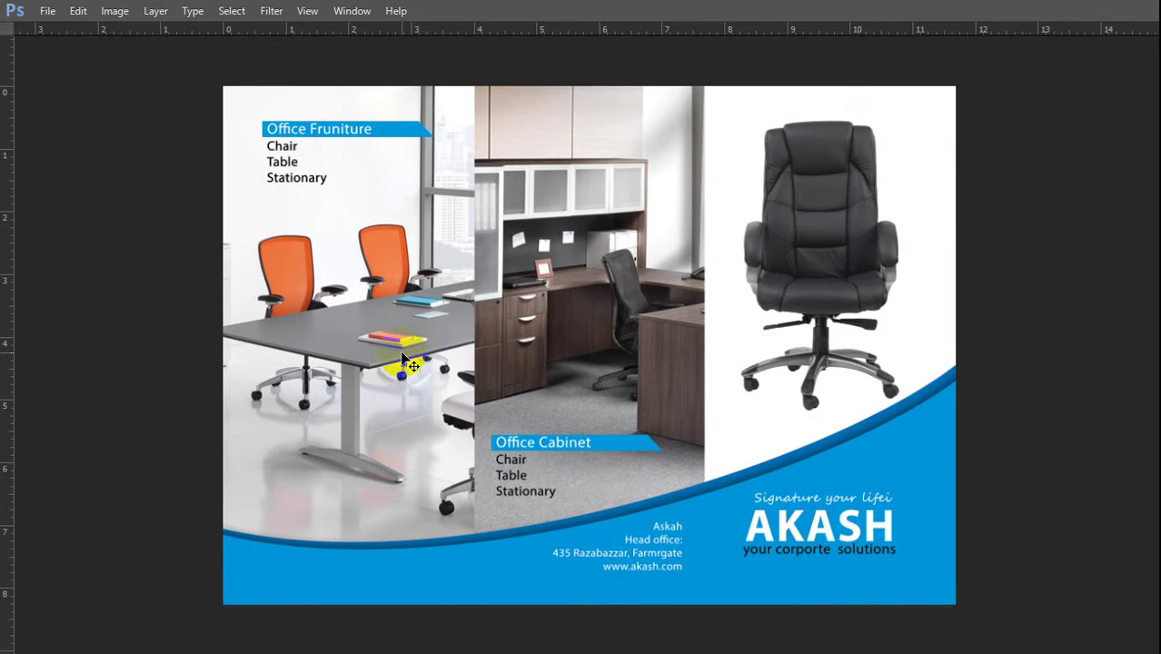
{"action": "key", "text": "ctrl+r"}
{"action": "key", "text": "ctrl+0"}
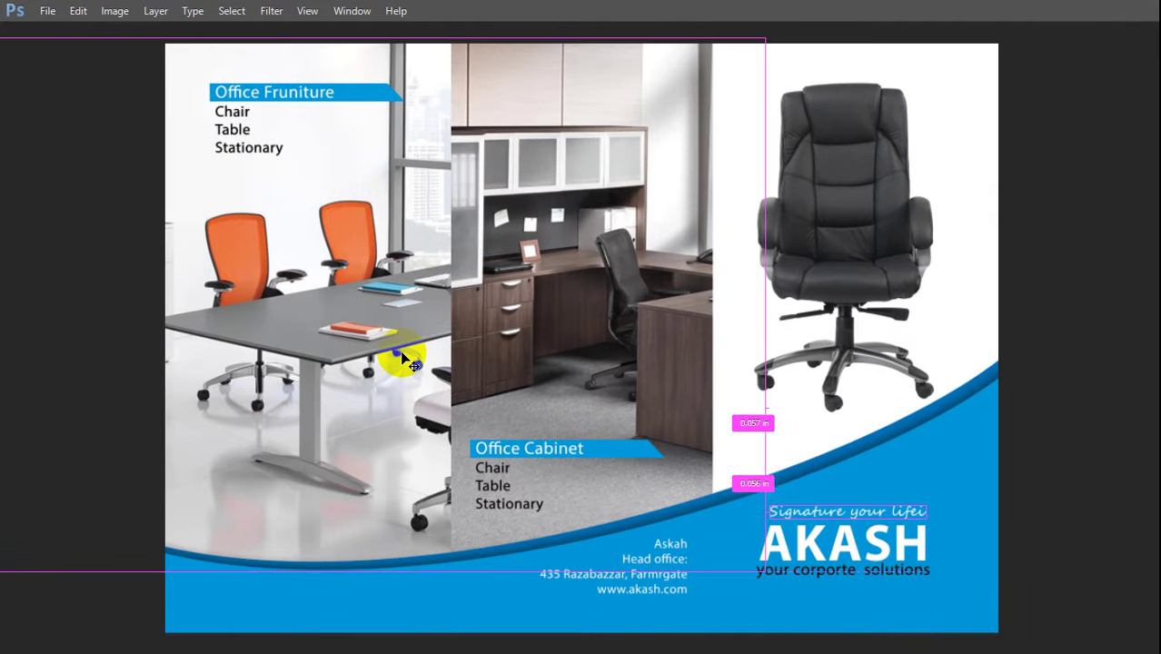
{"action": "key", "text": "ctrl+h"}
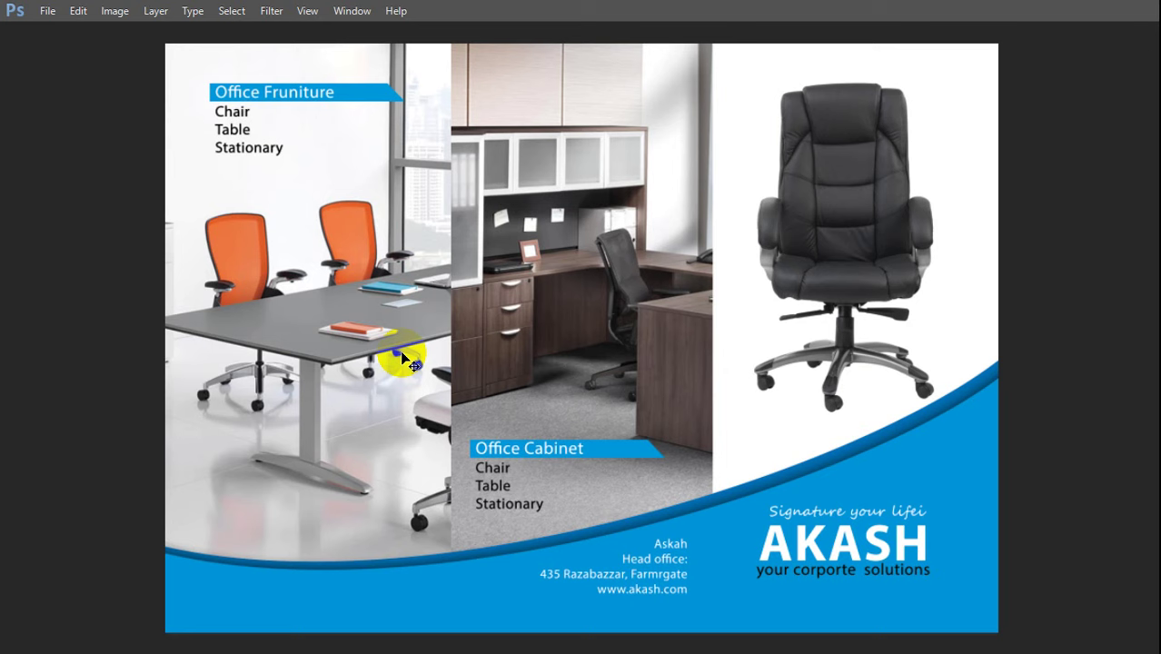
{"action": "left_click_drag", "start_coordinate": [402, 356], "coordinate": [350, 357]}
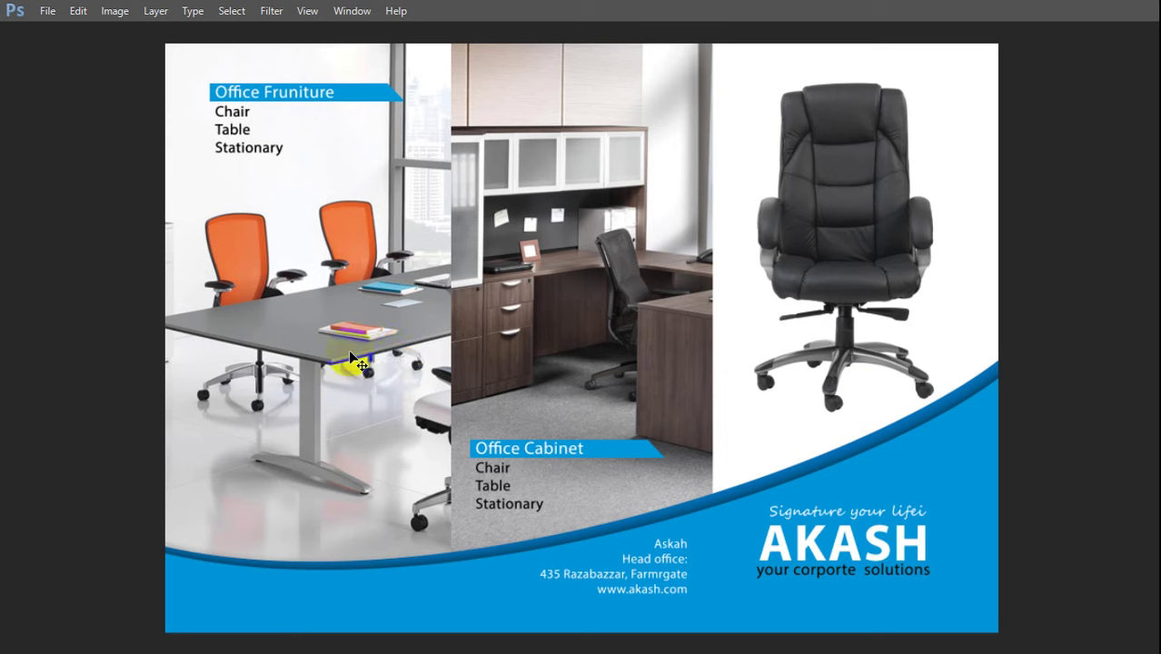